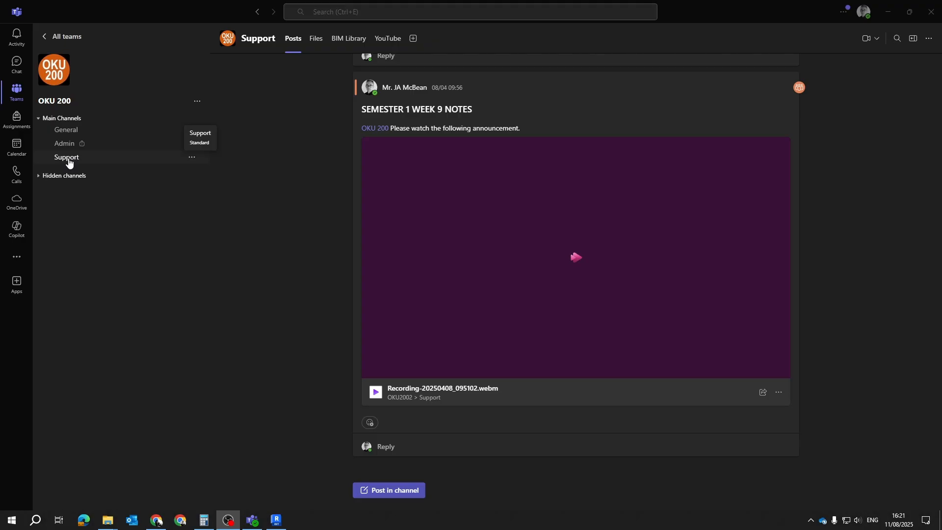
Open the files of the Support channel in the OKU 200 team
{"action": "left_click", "coordinate": [64, 156]}
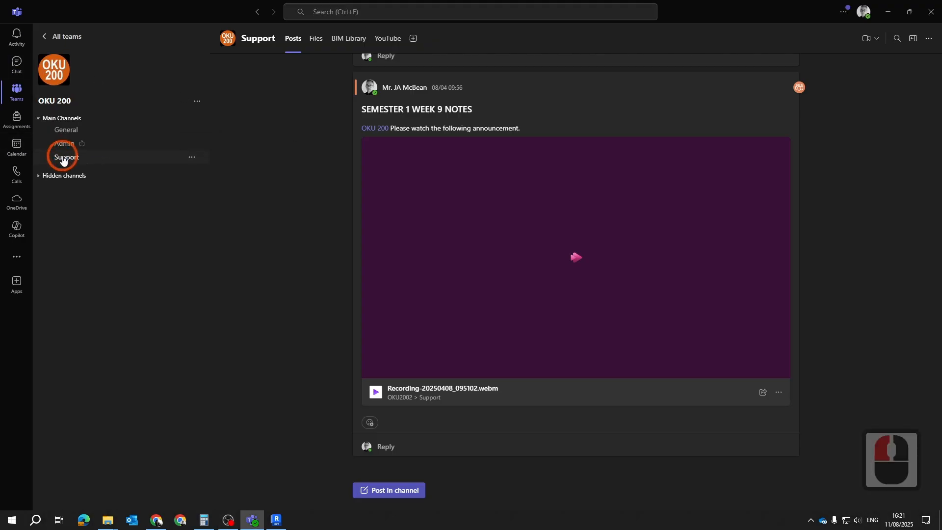
{"action": "left_click", "coordinate": [253, 147]}
{"action": "left_click", "coordinate": [316, 38]}
{"action": "left_click", "coordinate": [552, 262]}
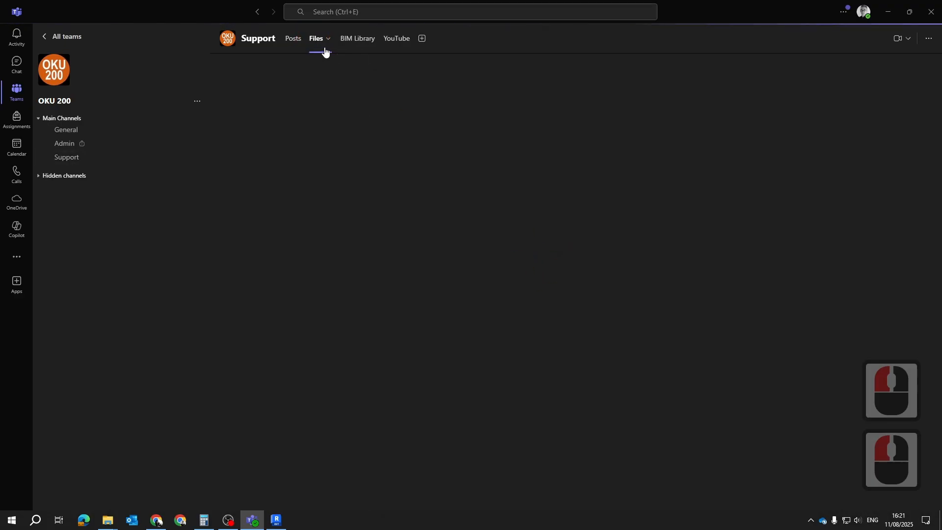
{"action": "left_click", "coordinate": [65, 157]}
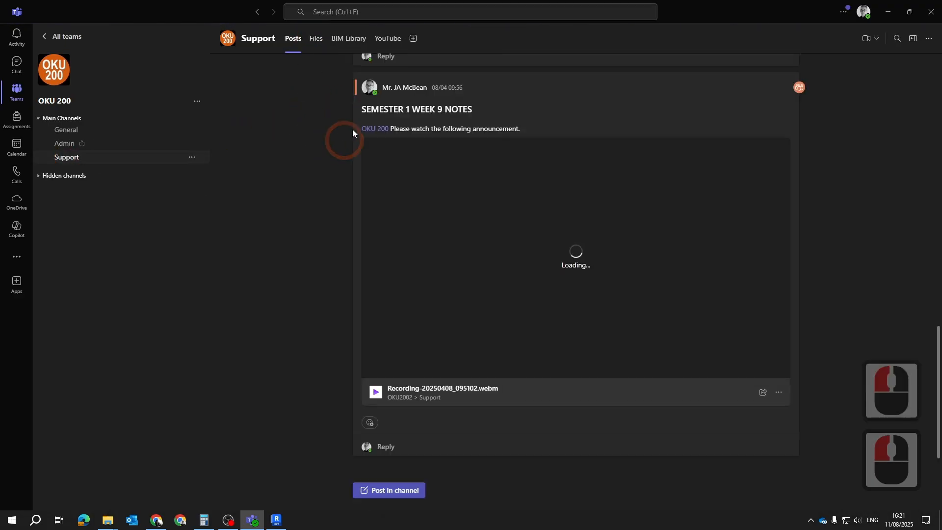
{"action": "left_click", "coordinate": [318, 39]}
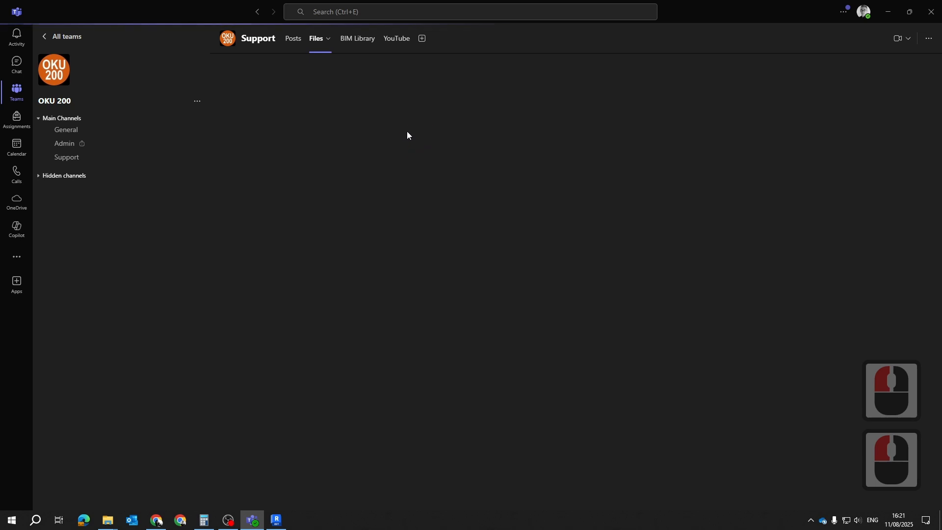
{"action": "left_click", "coordinate": [321, 41]}
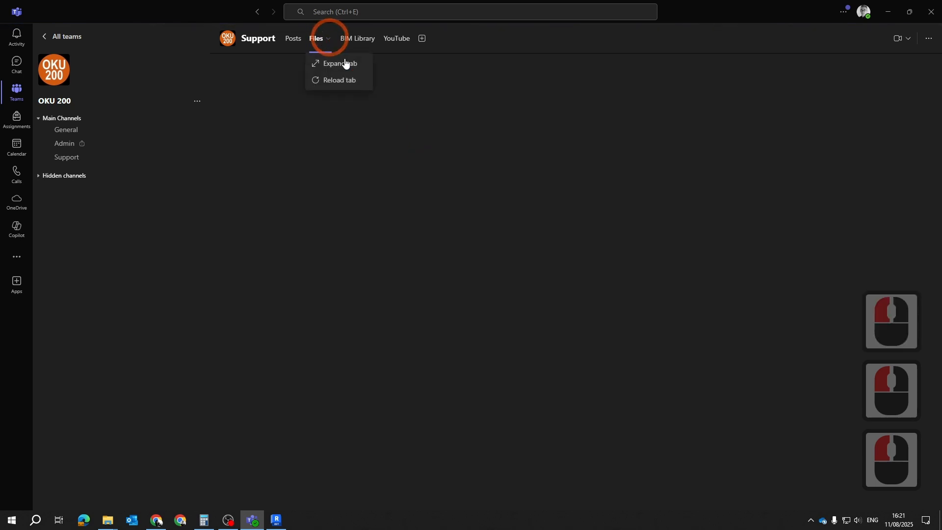
{"action": "left_click", "coordinate": [317, 42]}
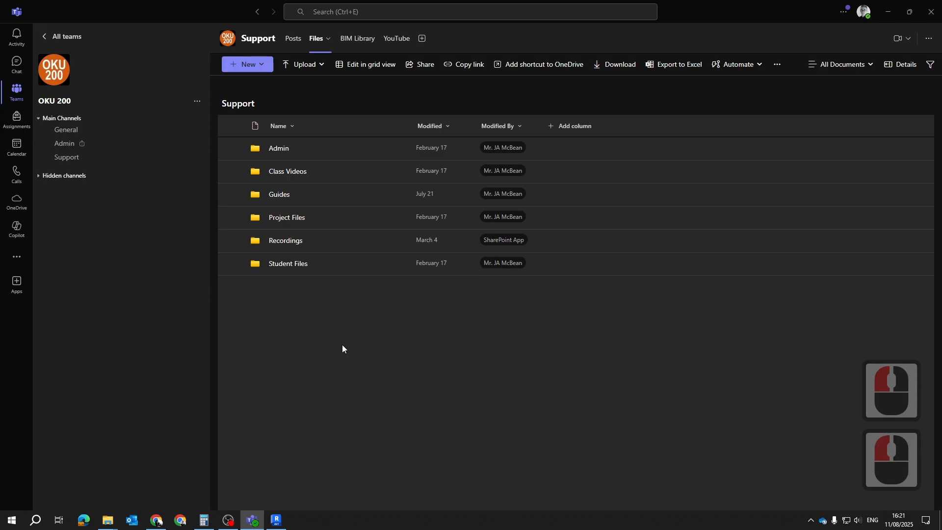
Open the Bo Kaap folder inside Project Files and look over its site files
{"action": "left_click", "coordinate": [281, 219]}
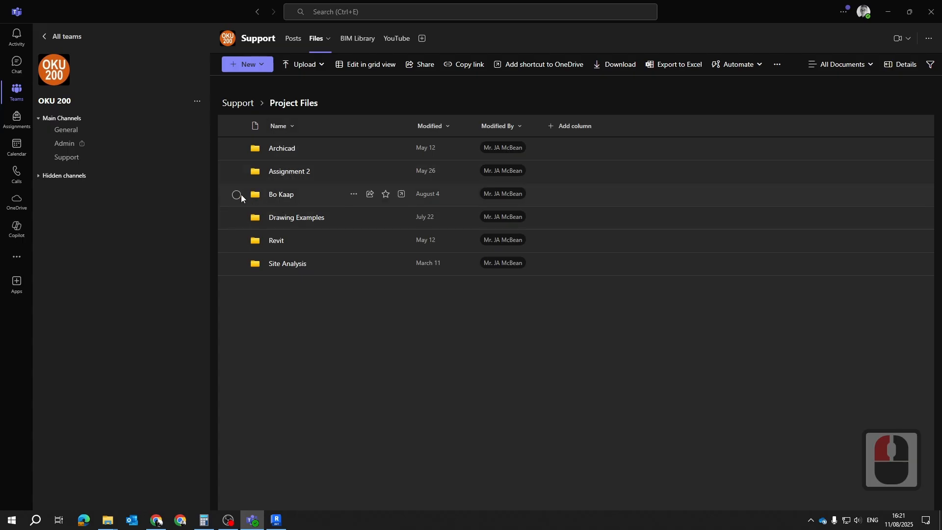
{"action": "left_click", "coordinate": [297, 186]}
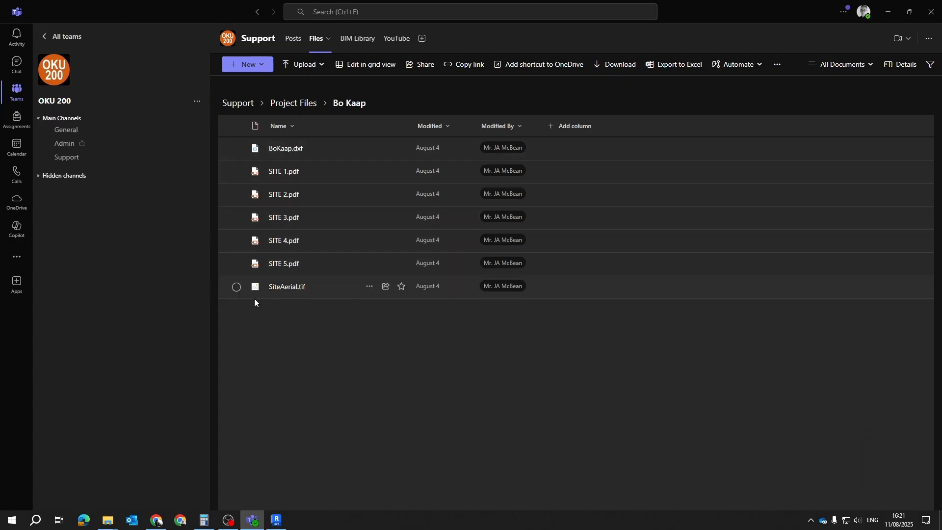
{"action": "mouse_move", "coordinate": [279, 292]}
{"action": "left_click", "coordinate": [462, 398]}
{"action": "left_click", "coordinate": [311, 128]}
Return to the Project Files folder and try to open its Revit subfolder
{"action": "left_click", "coordinate": [293, 101]}
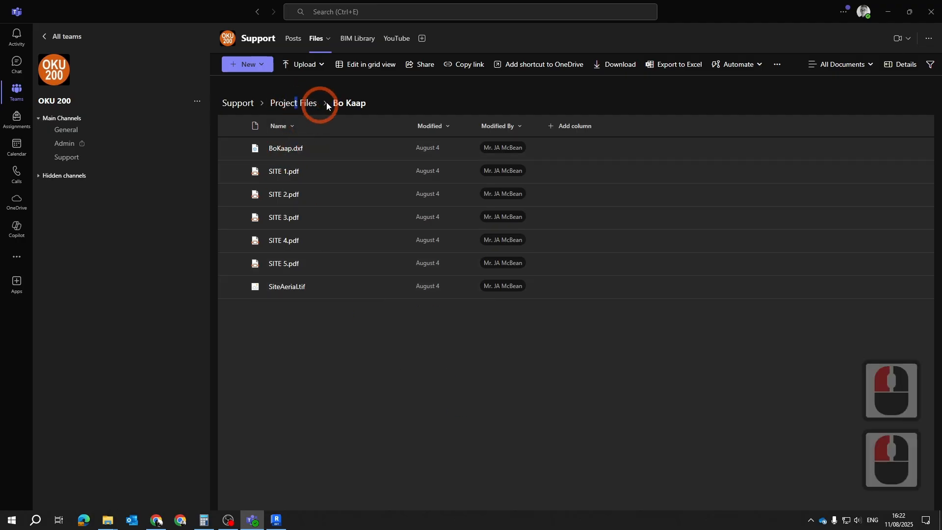
{"action": "left_click", "coordinate": [284, 106]}
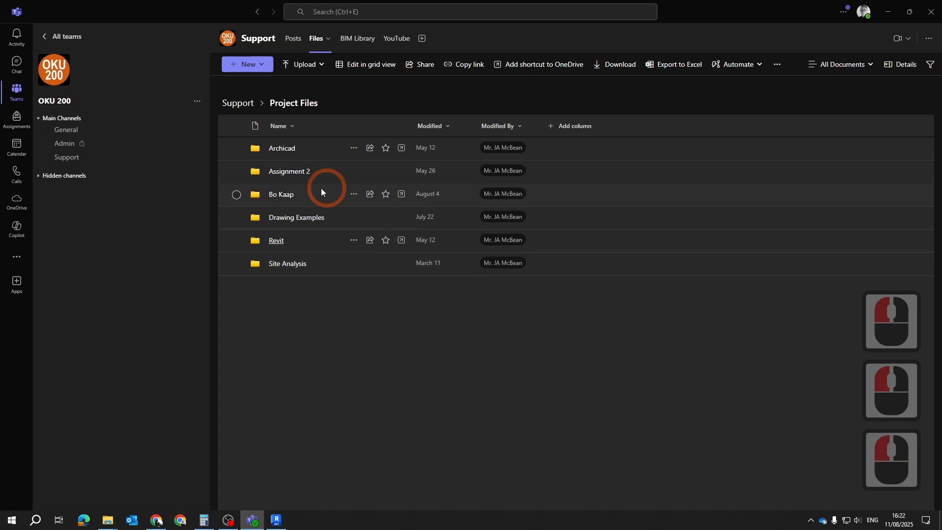
{"action": "left_click", "coordinate": [277, 241]}
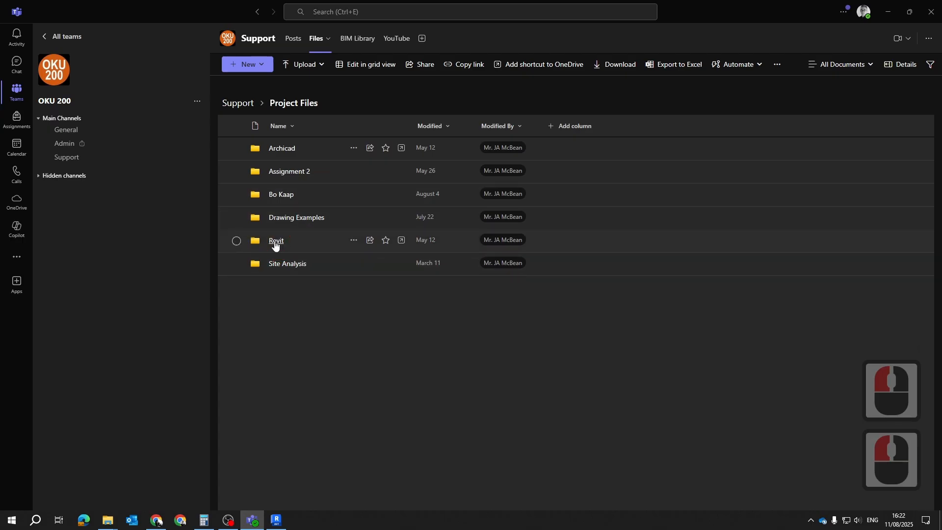
{"action": "double_click", "coordinate": [276, 242]}
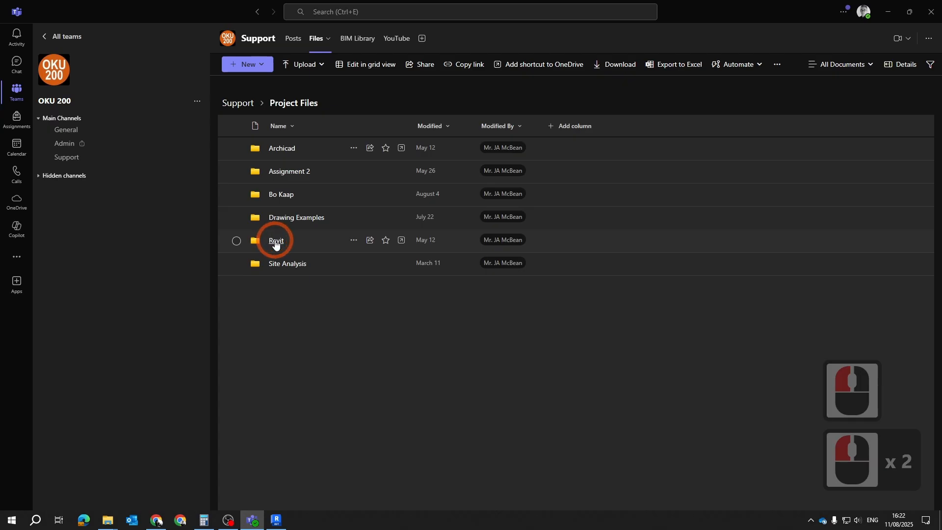
{"action": "double_click", "coordinate": [275, 242]}
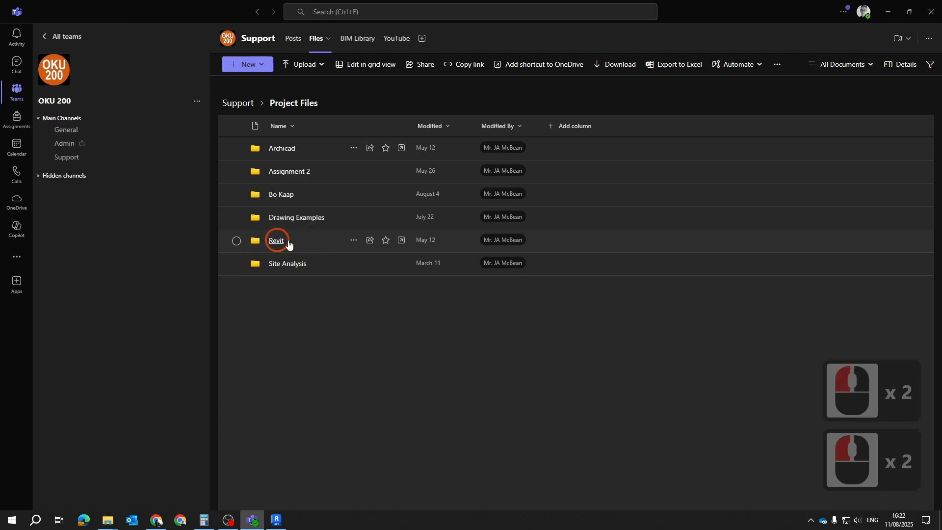
{"action": "mouse_move", "coordinate": [346, 318]}
{"action": "left_mouse_down"}
{"action": "mouse_move", "coordinate": [202, 231]}
{"action": "mouse_move", "coordinate": [294, 218]}
{"action": "mouse_move", "coordinate": [279, 219]}
{"action": "left_mouse_up"}
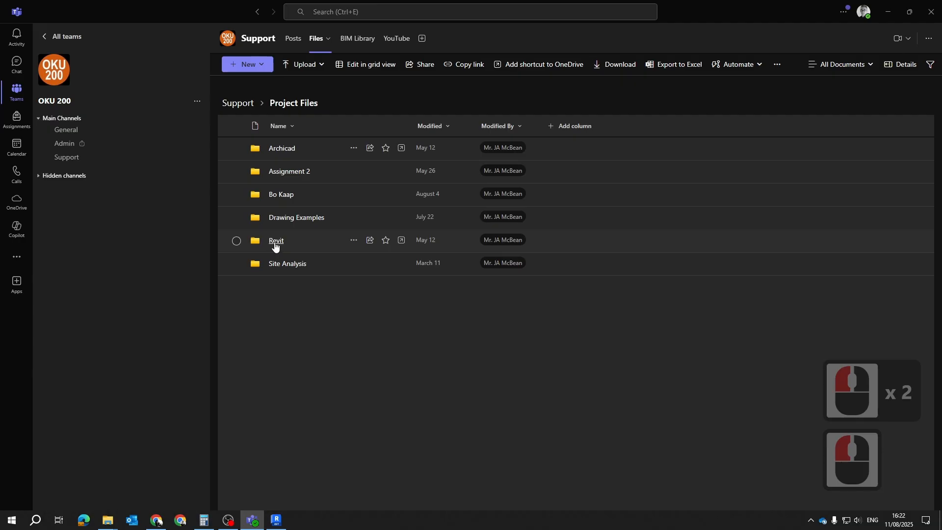
{"action": "left_click", "coordinate": [274, 242]}
{"action": "left_click", "coordinate": [340, 424]}
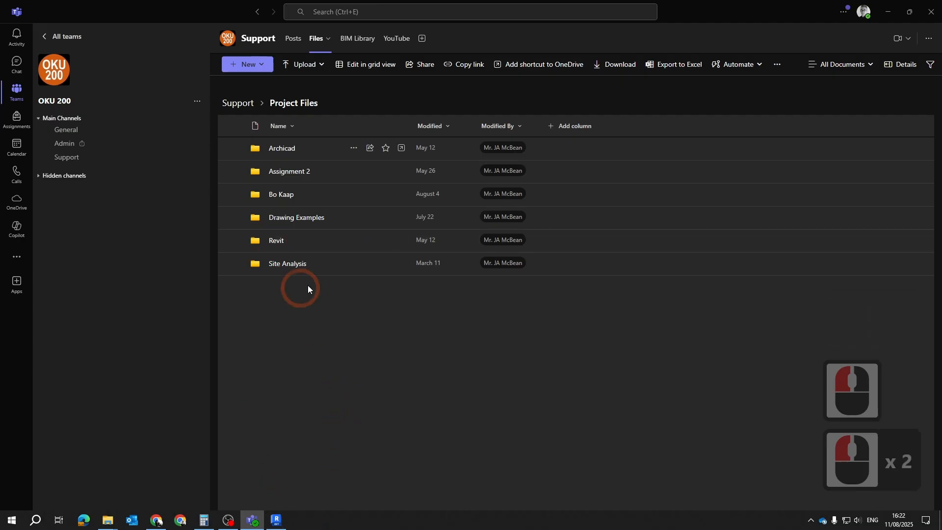
{"action": "left_click", "coordinate": [239, 239]}
{"action": "left_click", "coordinate": [238, 239]}
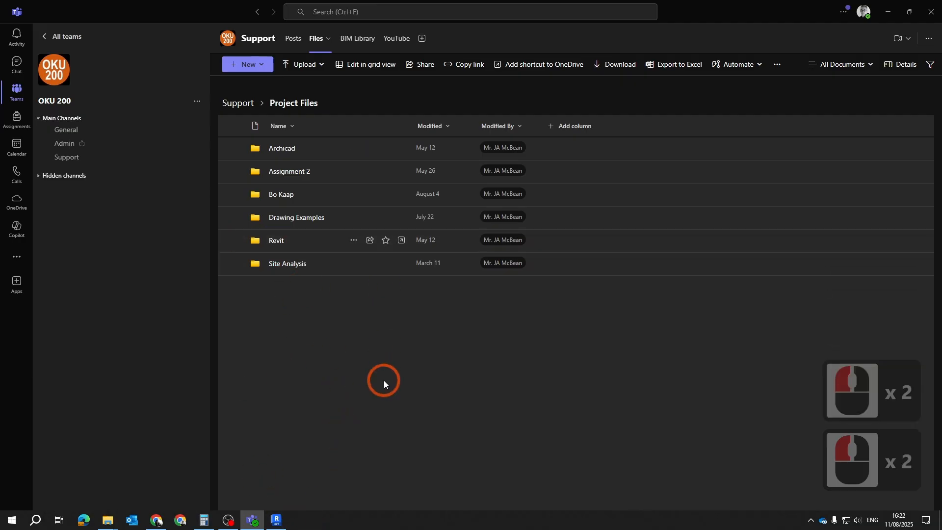
{"action": "left_click", "coordinate": [384, 381]}
{"action": "double_click", "coordinate": [278, 242]}
{"action": "left_click", "coordinate": [276, 519]}
{"action": "left_click", "coordinate": [458, 336]}
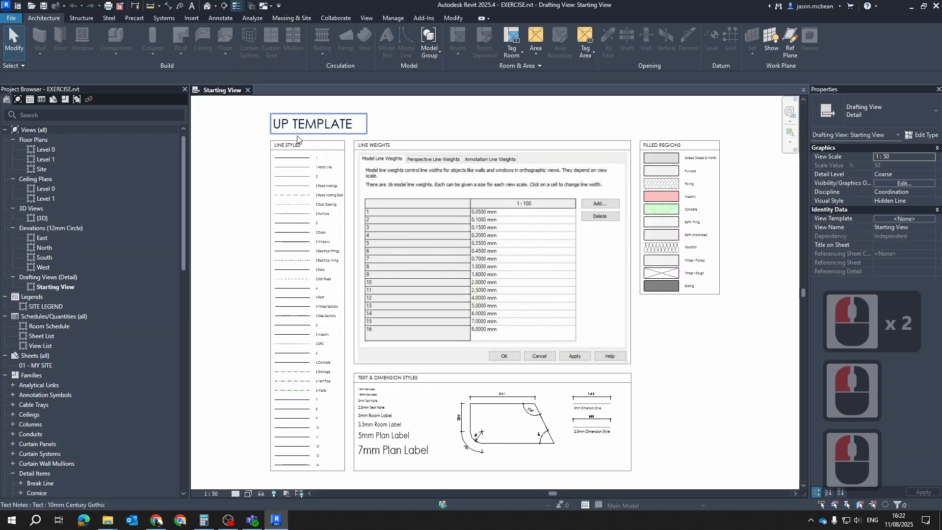
{"action": "left_click", "coordinate": [912, 8]}
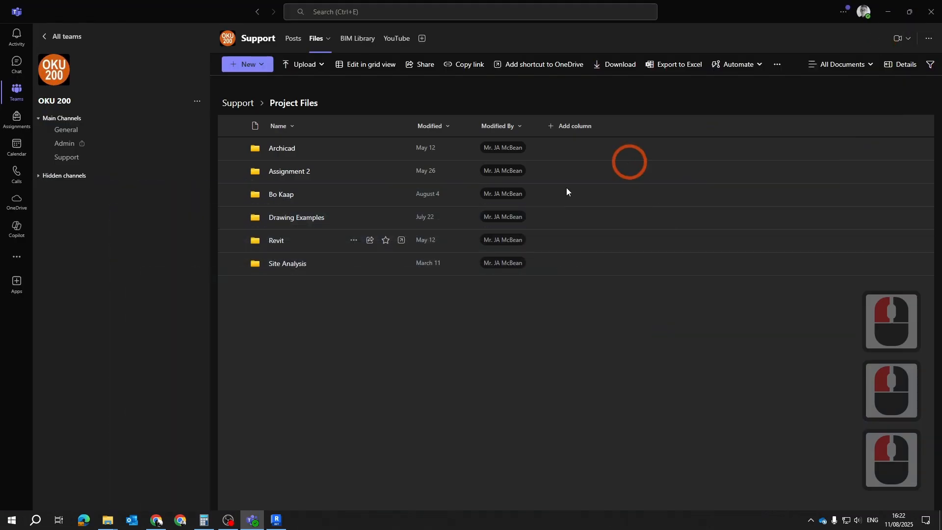
Return to the channel's top-level Support folder and close the Teams window
{"action": "left_click", "coordinate": [238, 103]}
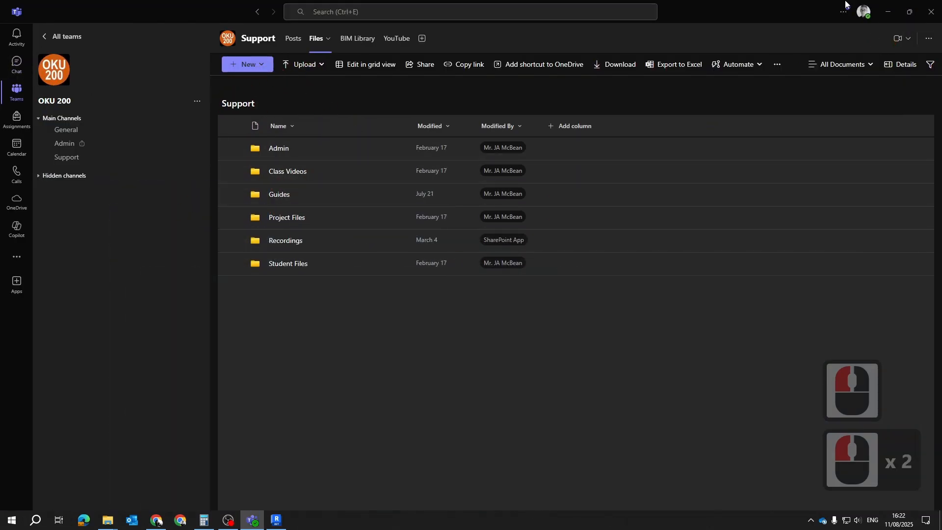
{"action": "left_click", "coordinate": [937, 19]}
Open the Edge browser and load the bookmarked Microsoft Office home page, checking the hidden system tray icons meanwhile
{"action": "left_click", "coordinate": [84, 520]}
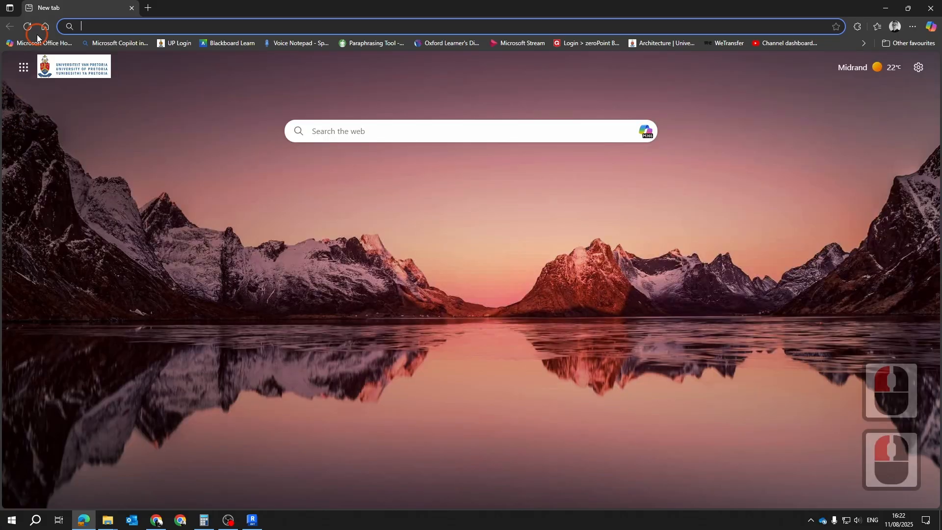
{"action": "double_click", "coordinate": [20, 43]}
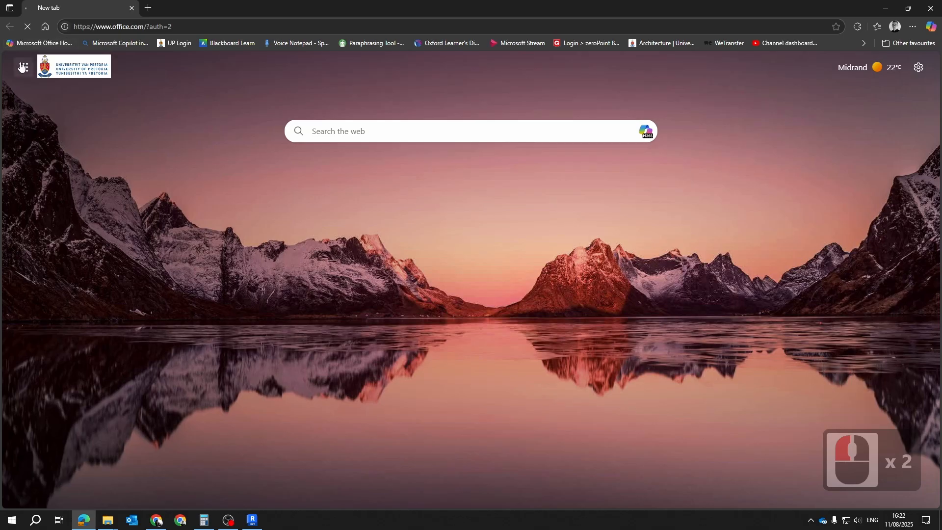
{"action": "left_click", "coordinate": [25, 42]}
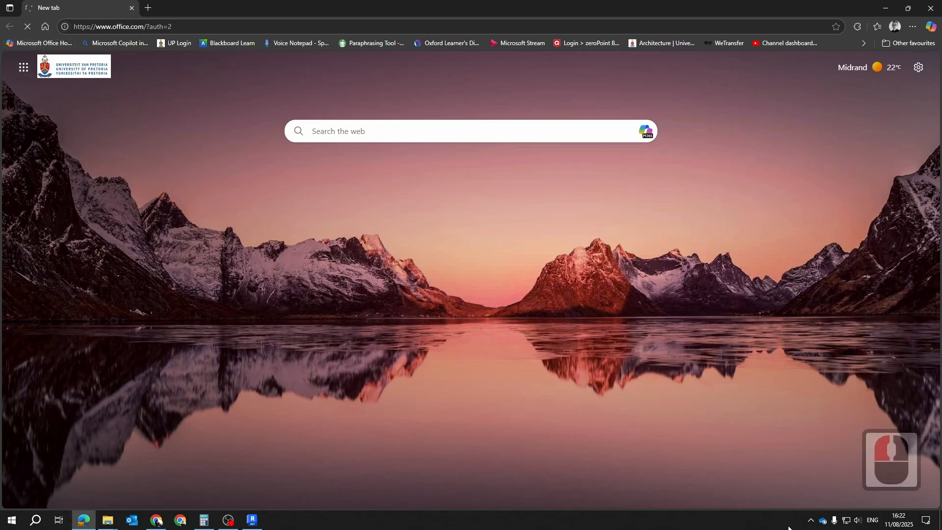
{"action": "left_click", "coordinate": [810, 520]}
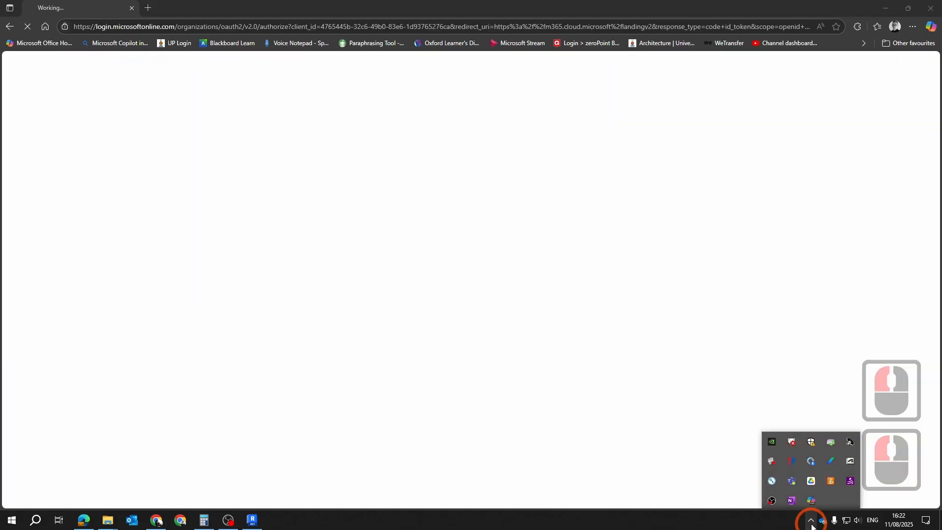
{"action": "left_click", "coordinate": [811, 520]}
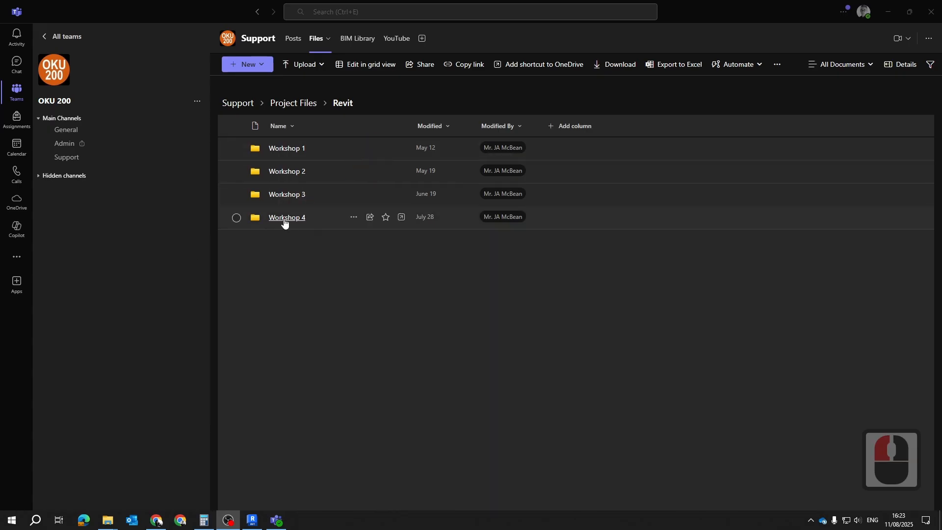
Open the Workshop 4 folder inside the Revit project files
{"action": "left_click", "coordinate": [286, 221]}
{"action": "double_click", "coordinate": [283, 219]}
{"action": "double_click", "coordinate": [287, 218]}
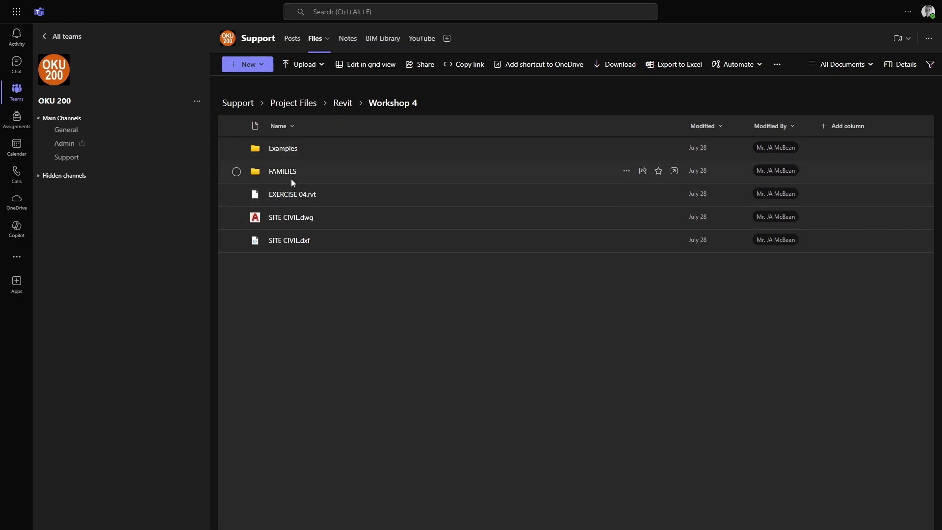
Select the FAMILIES folder and EXERCISE 04.rvt in Workshop 4, and clear the selection
{"action": "left_click", "coordinate": [236, 172]}
{"action": "left_click", "coordinate": [236, 195]}
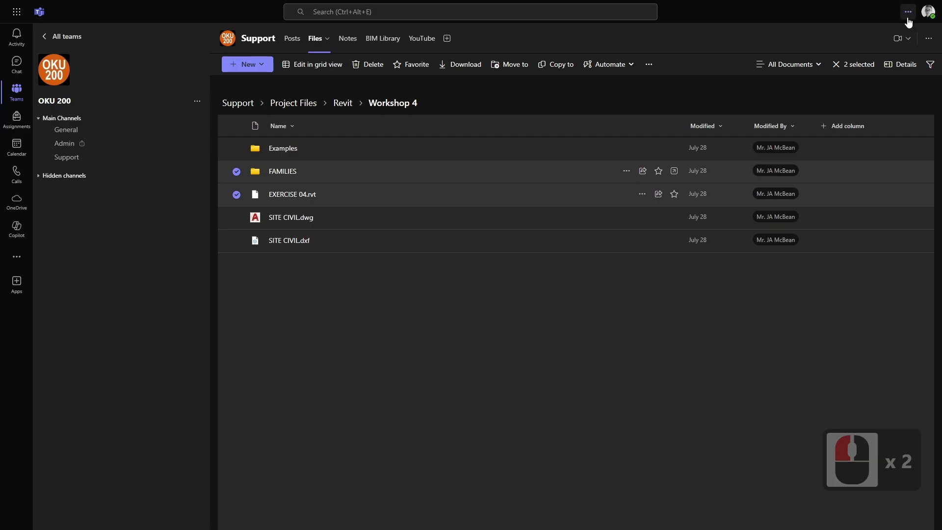
{"action": "key", "text": "Escape"}
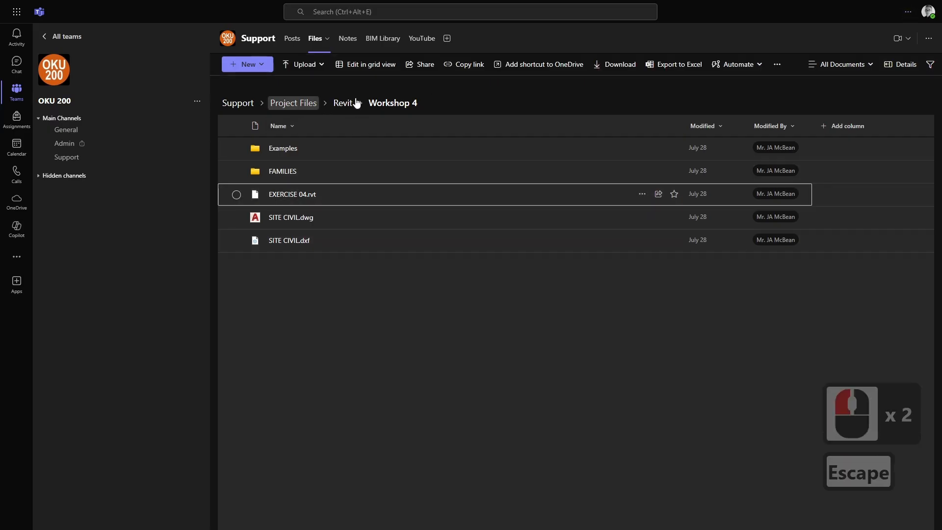
{"action": "key", "text": "Escape"}
Go back from the Workshop 4 folder to Project Files
{"action": "left_click", "coordinate": [297, 107]}
{"action": "left_click", "coordinate": [302, 109]}
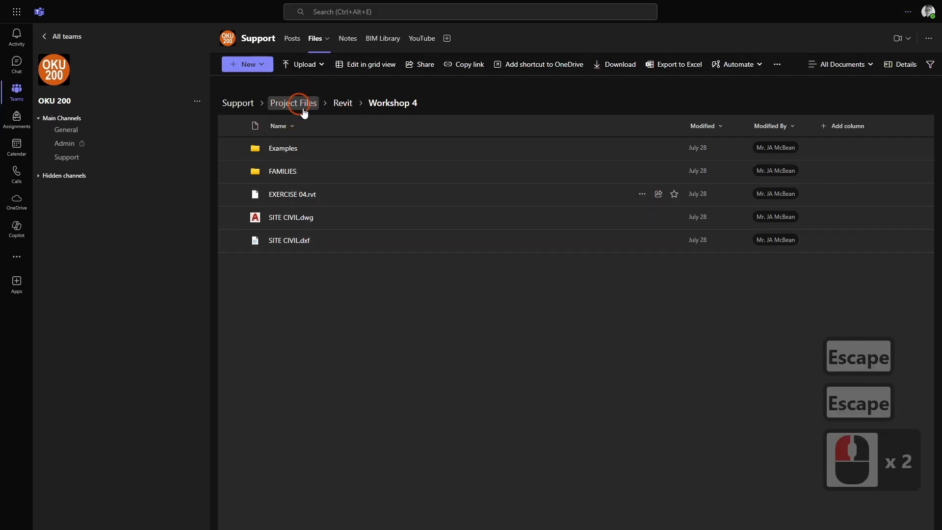
{"action": "double_click", "coordinate": [304, 104]}
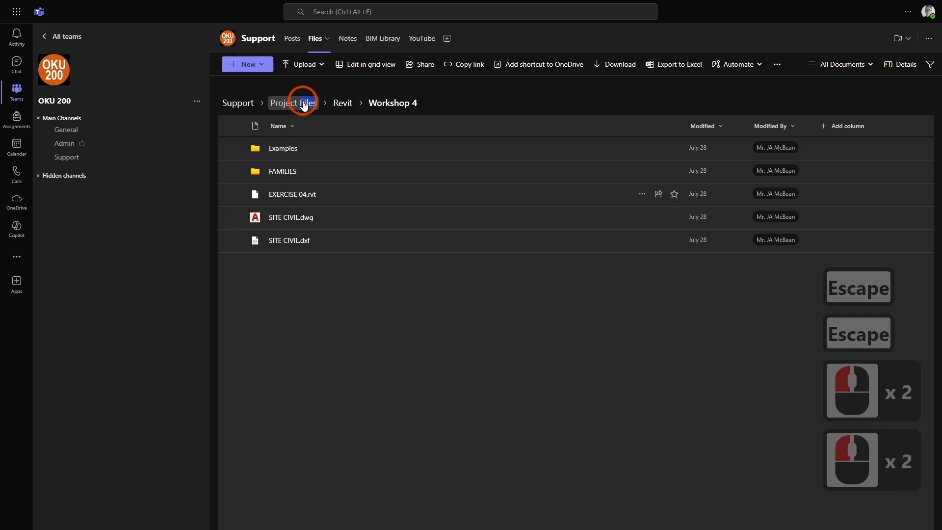
{"action": "triple_click", "coordinate": [270, 103]}
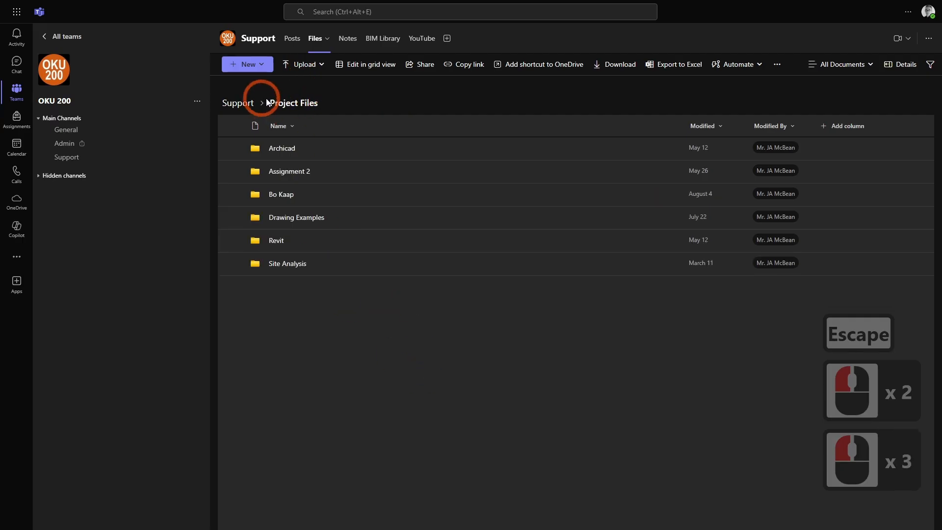
Try to open the Bo Kaap folder in Project Files
{"action": "left_click", "coordinate": [295, 202]}
{"action": "double_click", "coordinate": [292, 196]}
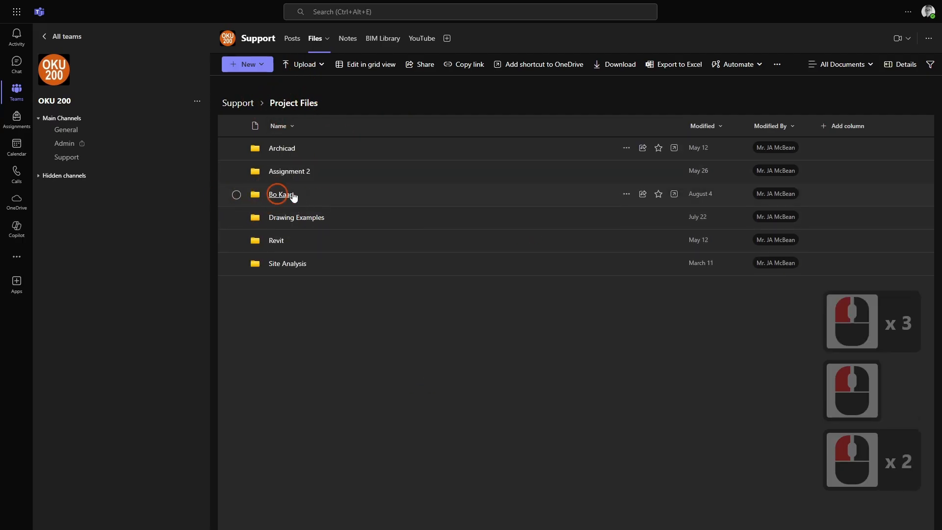
{"action": "left_click", "coordinate": [257, 148]}
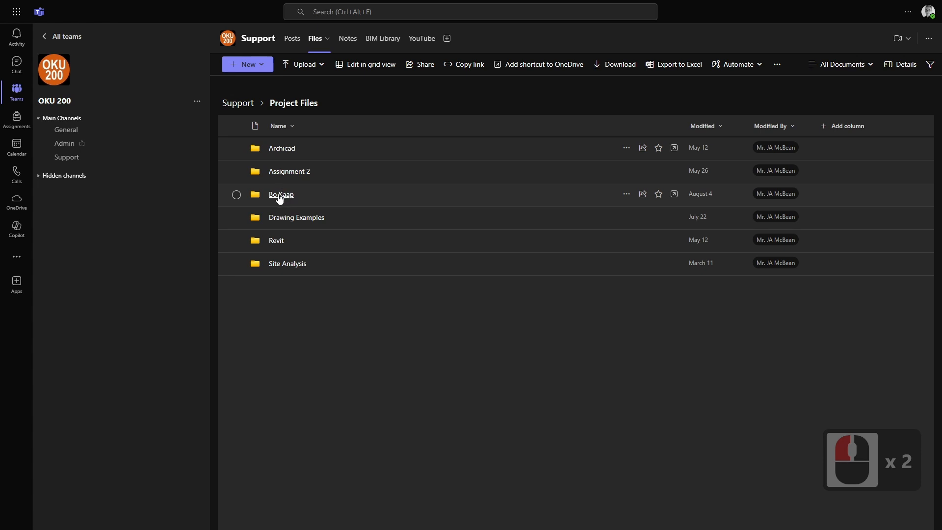
{"action": "double_click", "coordinate": [398, 234]}
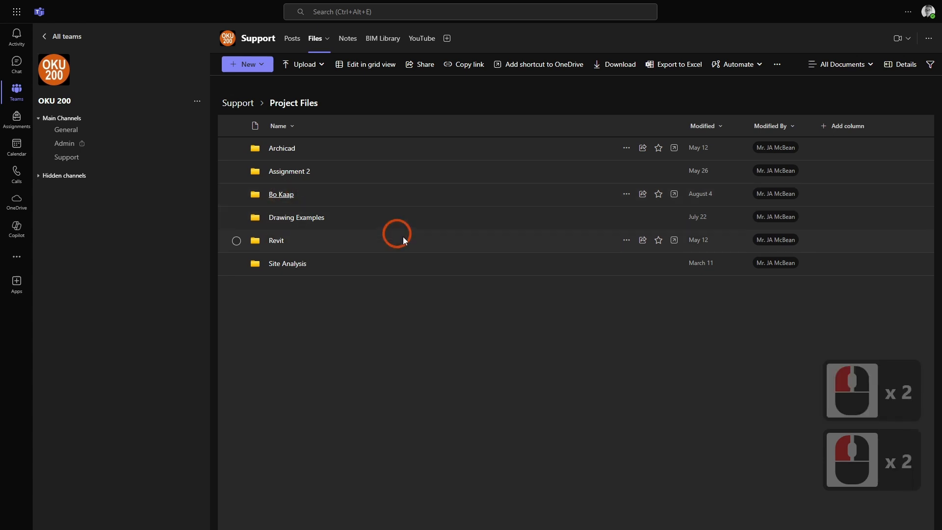
{"action": "left_click", "coordinate": [282, 196]}
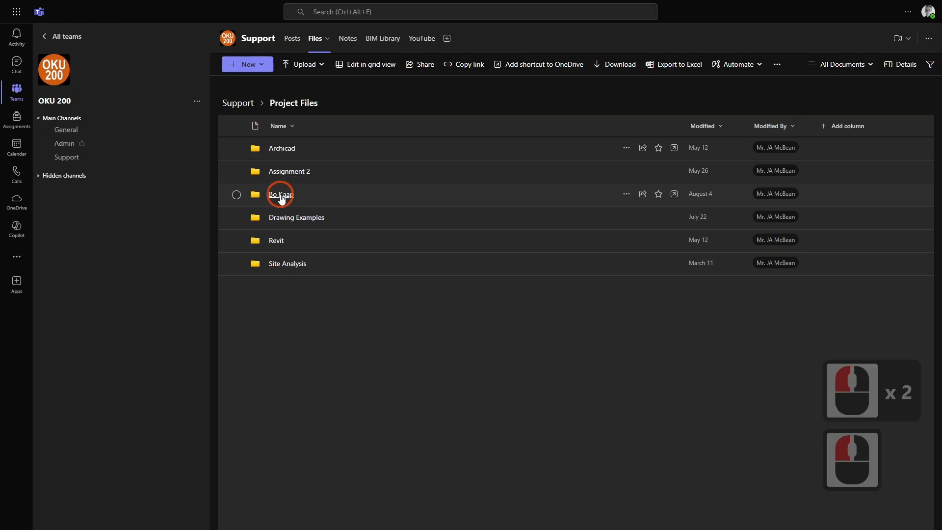
{"action": "left_click", "coordinate": [907, 12]}
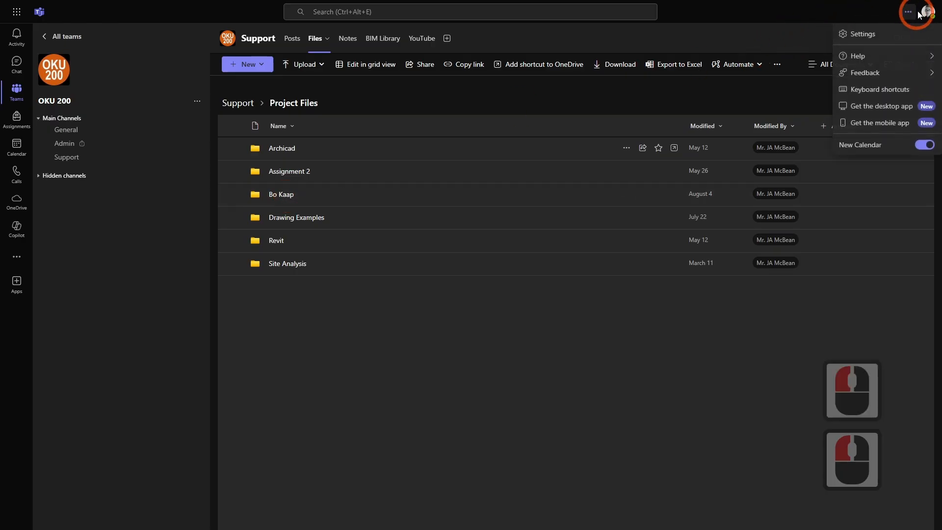
{"action": "key", "text": "Escape"}
{"action": "key", "text": "Escape"}
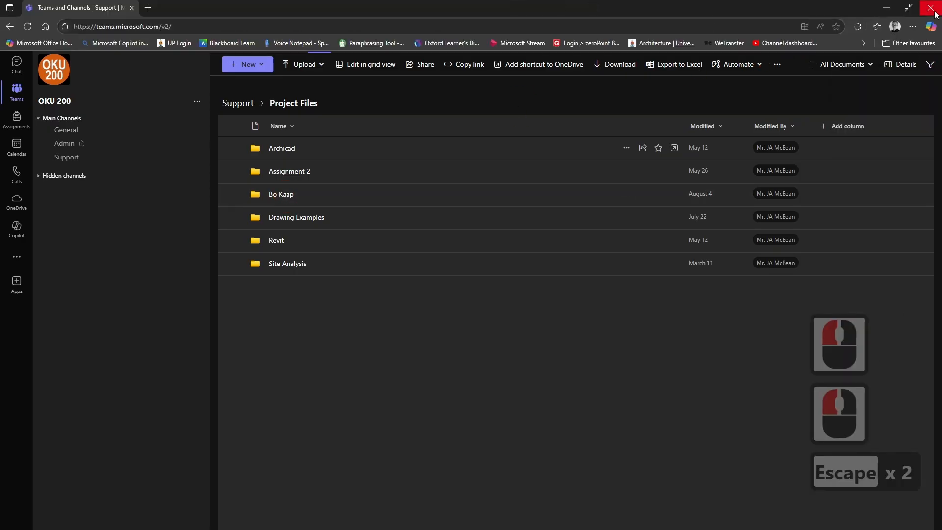
Close the Teams browser window and view the Revit folder inside the Workshop 5 folder on the desktop
{"action": "left_click", "coordinate": [930, 6]}
{"action": "double_click", "coordinate": [86, 403]}
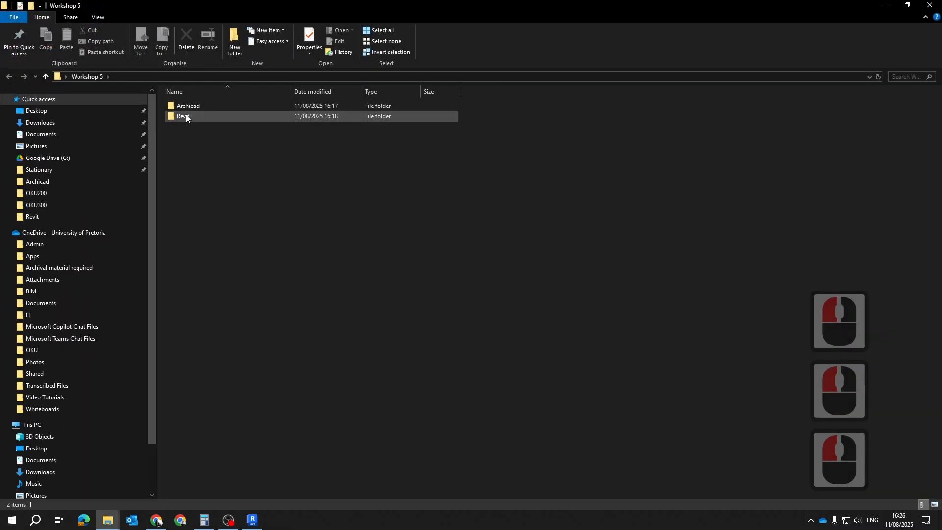
{"action": "double_click", "coordinate": [252, 117]}
{"action": "left_click", "coordinate": [176, 128]}
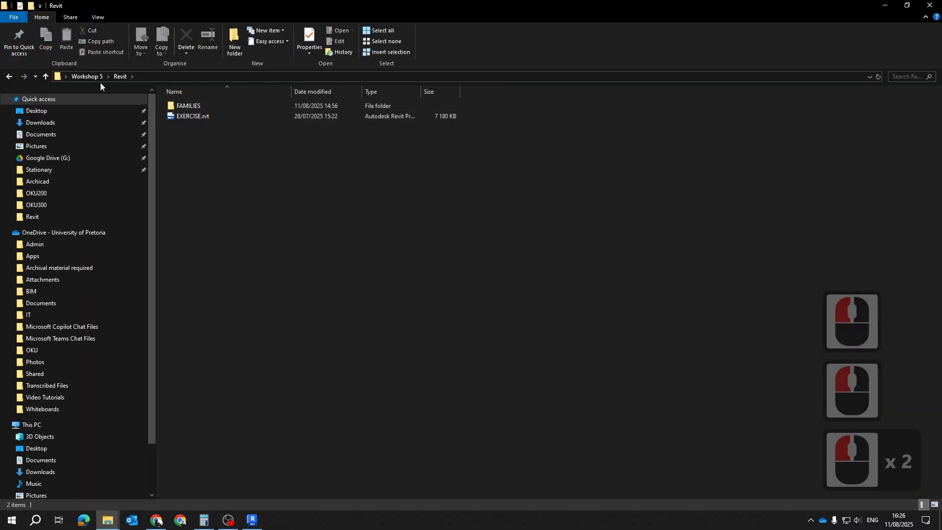
Return from the Workshop 5 Revit folder to the desktop and view the Bo Kaap site files in the OKU200 folder
{"action": "left_click", "coordinate": [75, 78]}
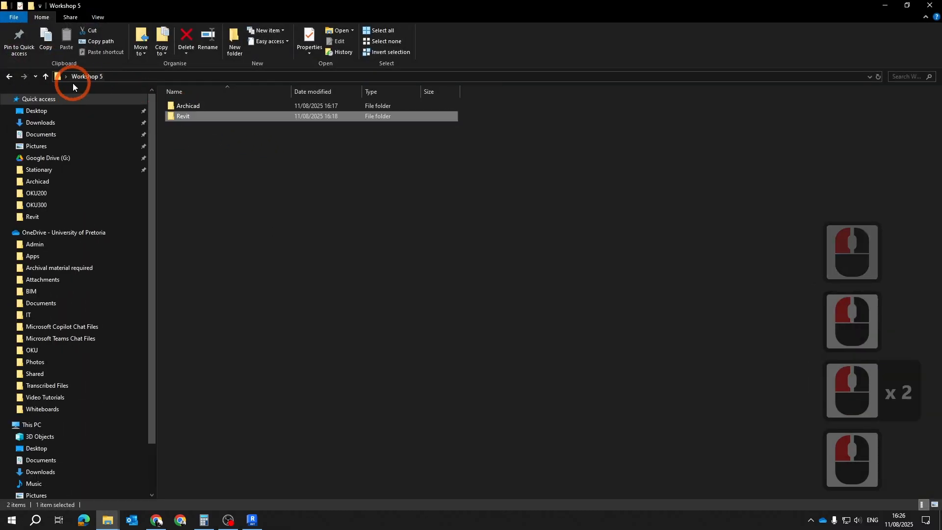
{"action": "left_click", "coordinate": [46, 77]}
{"action": "key", "text": "Escape"}
{"action": "left_click", "coordinate": [643, 348]}
{"action": "left_click", "coordinate": [752, 232]}
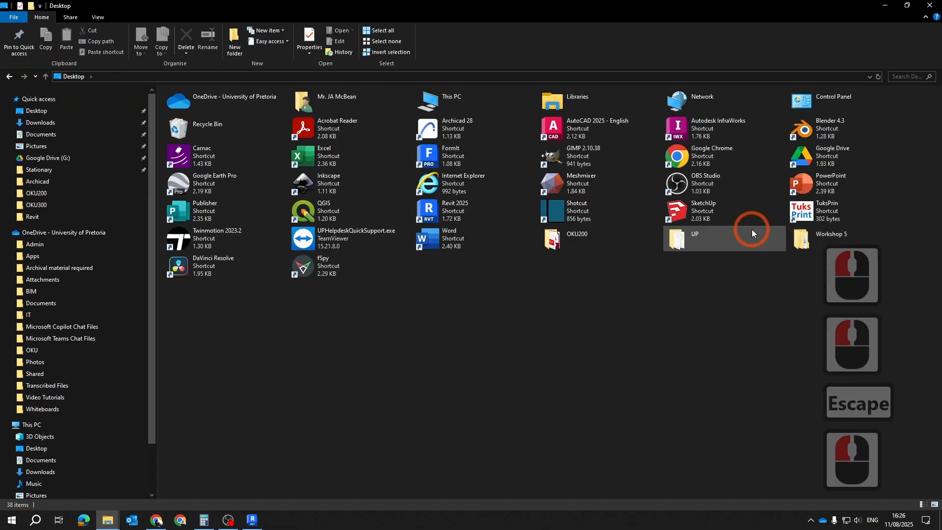
{"action": "double_click", "coordinate": [564, 240]}
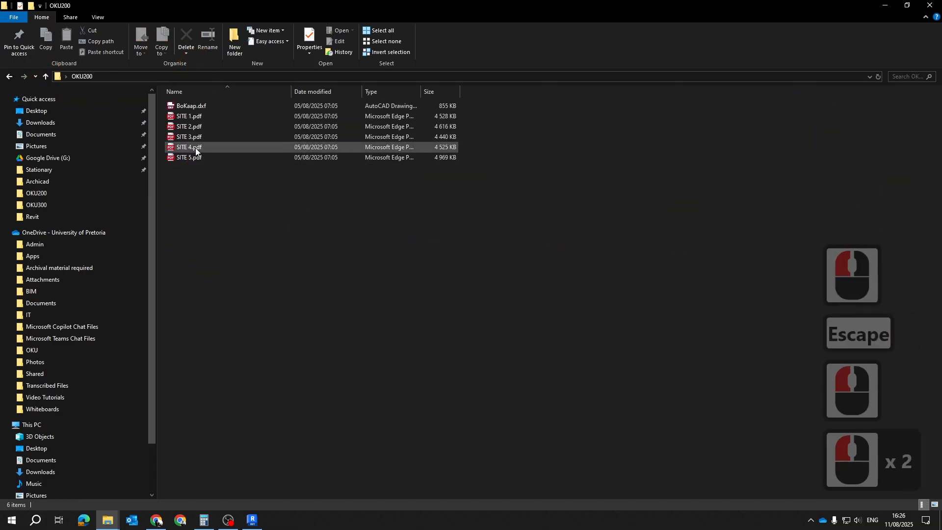
{"action": "left_click", "coordinate": [183, 119]}
{"action": "key", "text": "Escape"}
Switch to Revit and open the Site floor plan of EXERCISE.rvt
{"action": "left_click", "coordinate": [257, 517]}
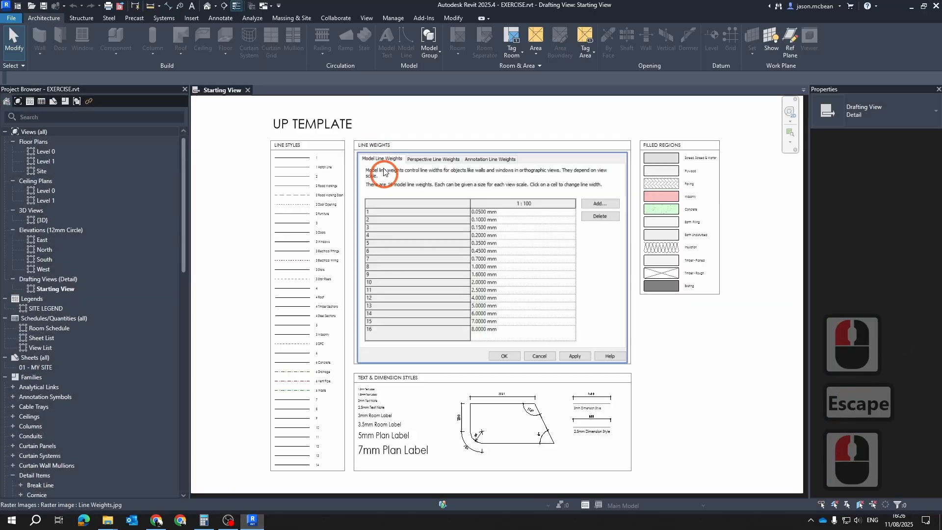
{"action": "key", "text": "Escape"}
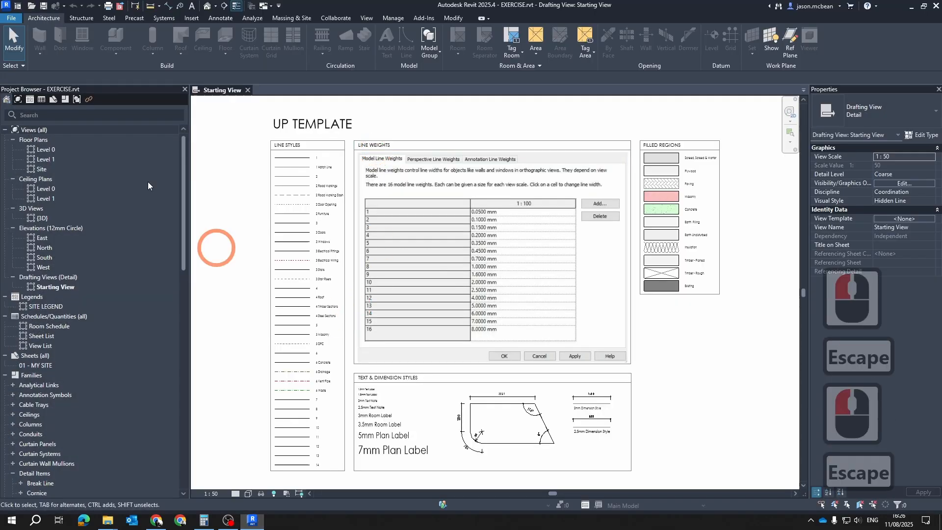
{"action": "double_click", "coordinate": [59, 169]}
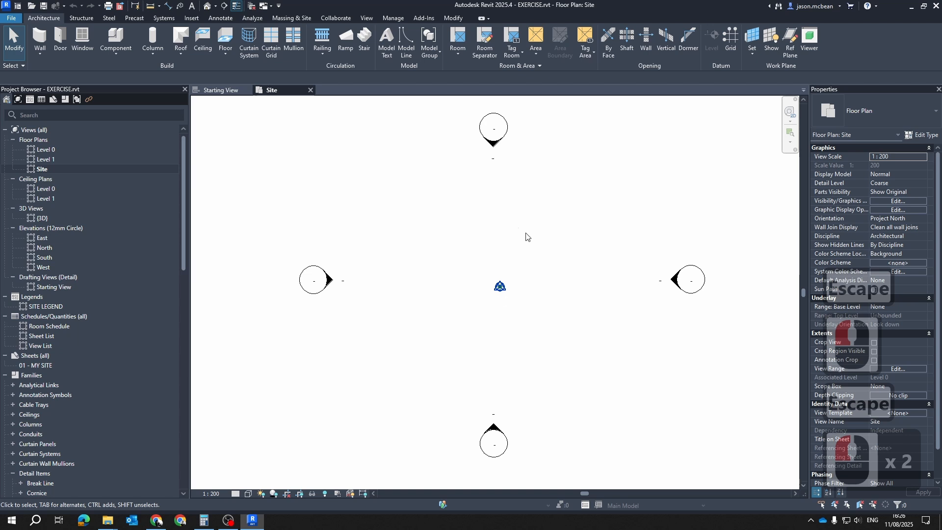
{"action": "scroll", "coordinate": [541, 241], "scroll_direction": "down", "scroll_amount": 5}
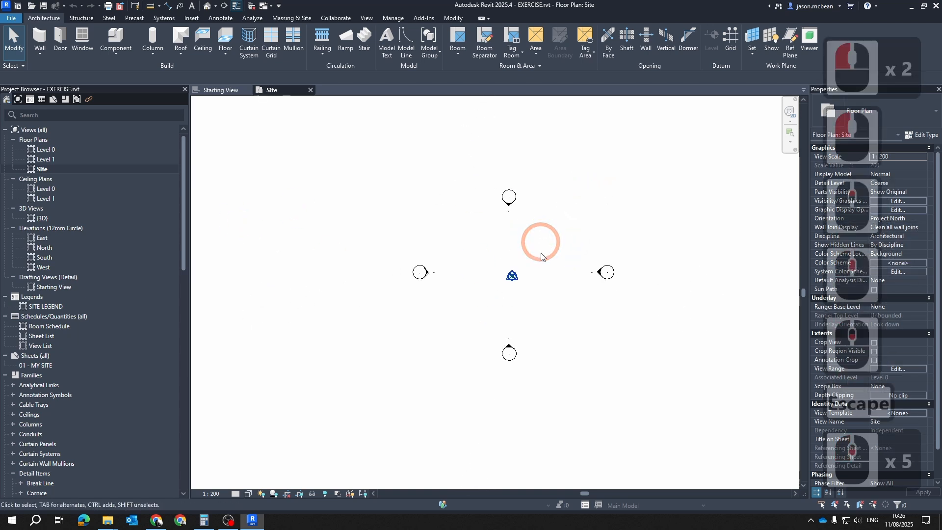
{"action": "mouse_move", "coordinate": [536, 265]}
{"action": "middle_mouse_down"}
{"action": "mouse_move", "coordinate": [475, 264]}
{"action": "mouse_move", "coordinate": [523, 268]}
{"action": "middle_mouse_up"}
{"action": "scroll", "coordinate": [419, 272], "scroll_direction": "up", "scroll_amount": 4}
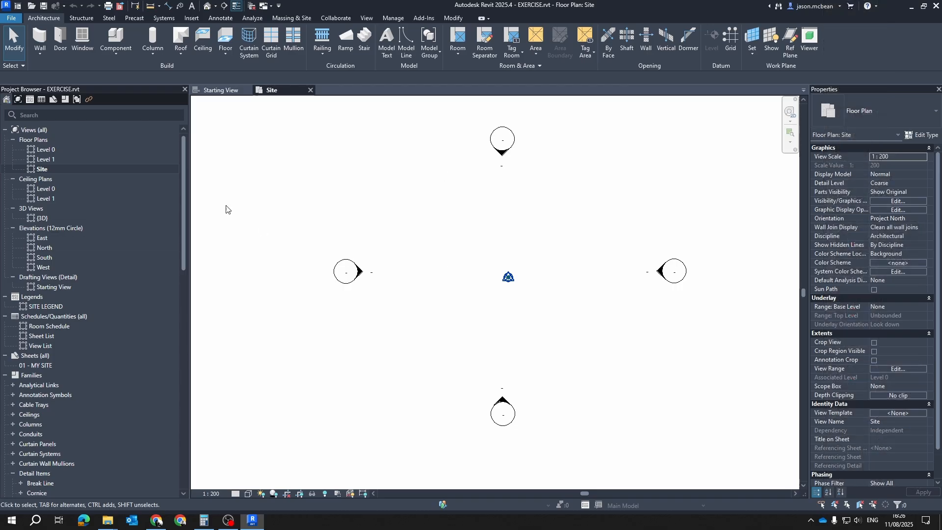
Duplicate the Site floor plan with detailing
{"action": "left_click", "coordinate": [43, 169]}
{"action": "right_click", "coordinate": [43, 169]}
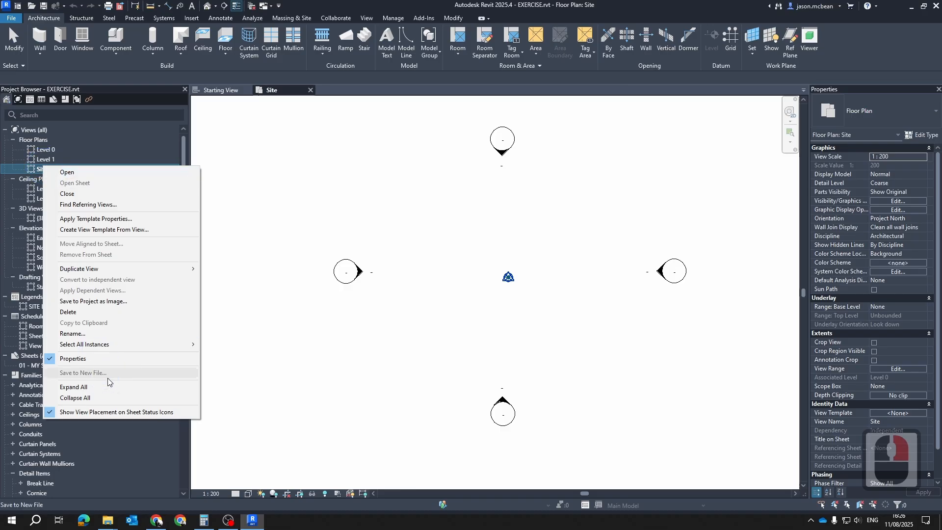
{"action": "left_click", "coordinate": [287, 270]}
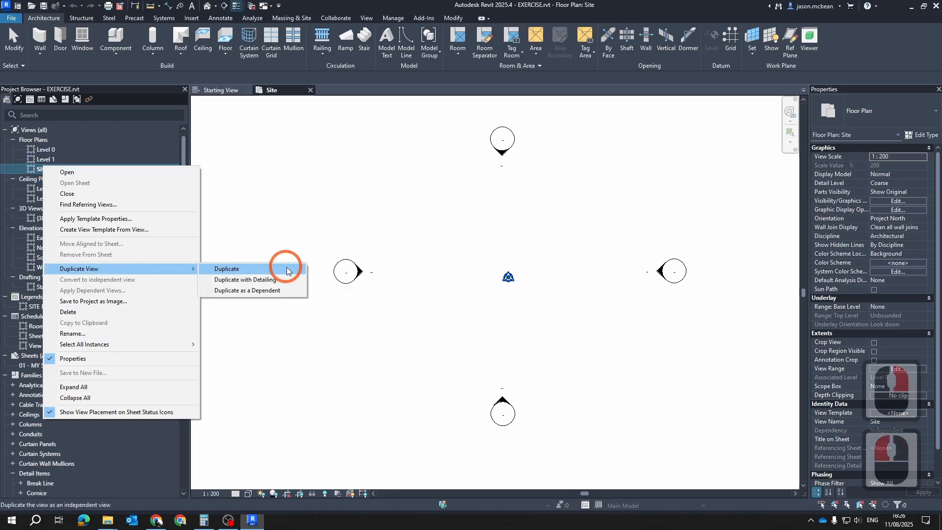
{"action": "left_click", "coordinate": [257, 280]}
Rename the duplicated Site floor plan as Site WK
{"action": "right_click", "coordinate": [61, 179]}
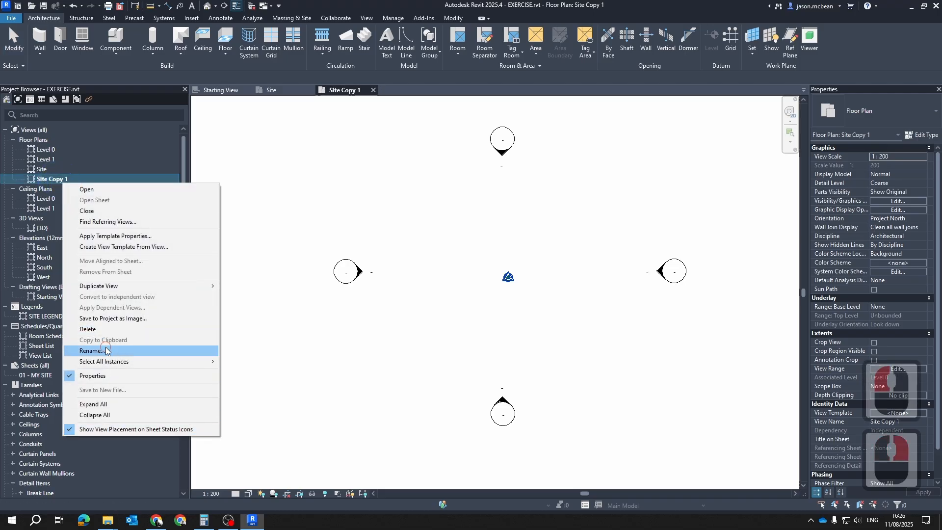
{"action": "left_click", "coordinate": [92, 351]}
{"action": "left_click", "coordinate": [93, 179]}
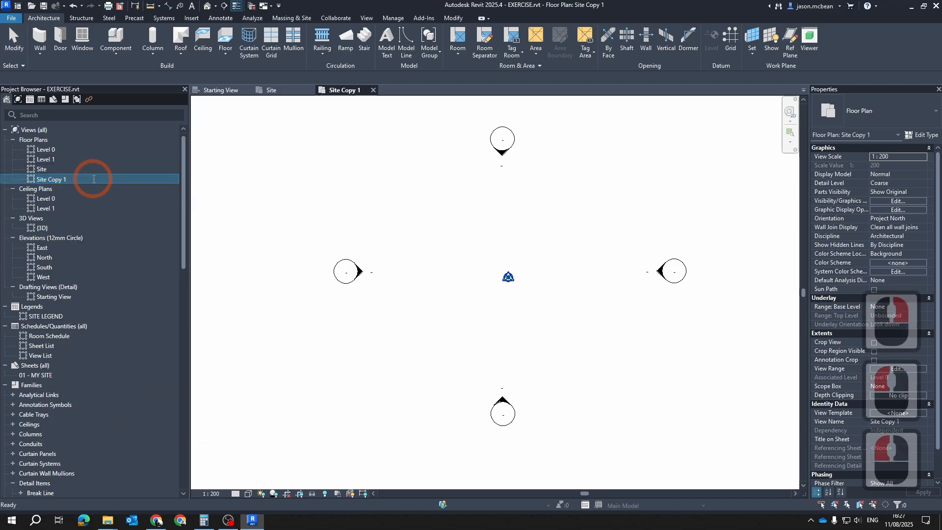
{"action": "key", "text": "BackSpace"}
{"action": "key", "text": "BackSpace"}
{"action": "key", "text": "BackSpace"}
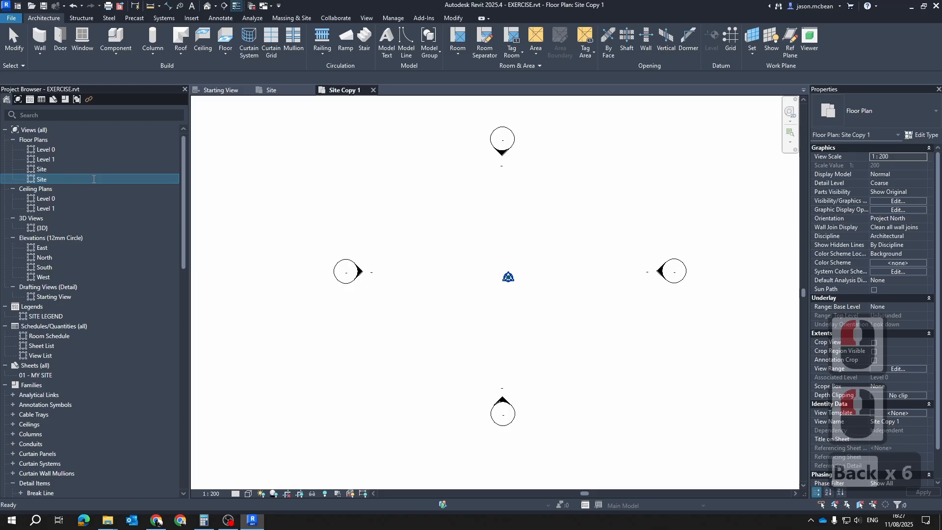
{"action": "type", "text": "WK"}
{"action": "key", "text": "Return"}
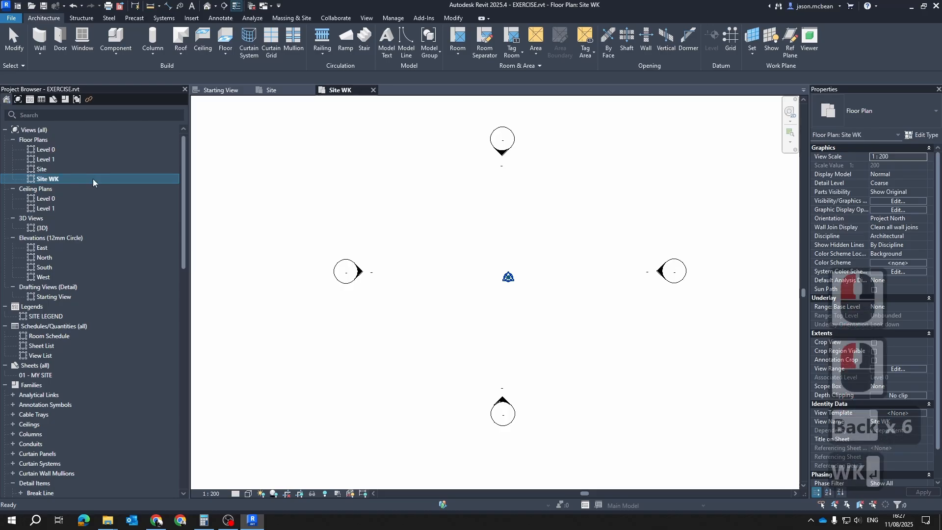
Reopen the original Site floor plan and bring up its Visibility/Graphic Overrides
{"action": "double_click", "coordinate": [42, 169]}
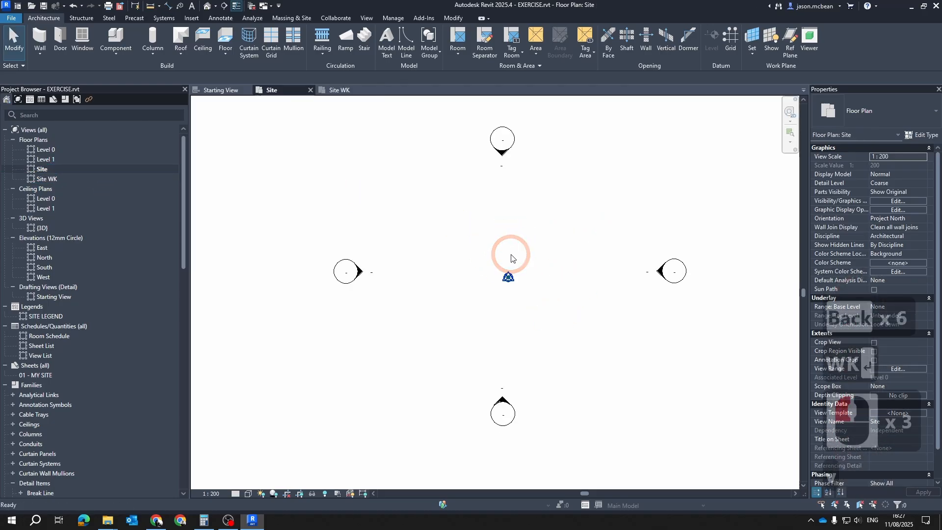
{"action": "key", "text": "v"}
{"action": "key", "text": "g"}
{"action": "key", "text": "Escape"}
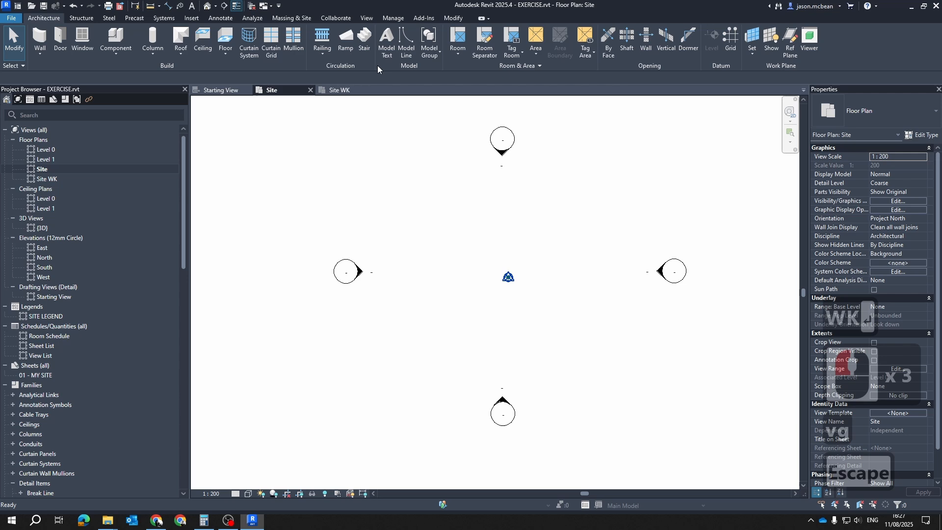
{"action": "left_click", "coordinate": [367, 18]}
{"action": "key", "text": "v"}
{"action": "key", "text": "g"}
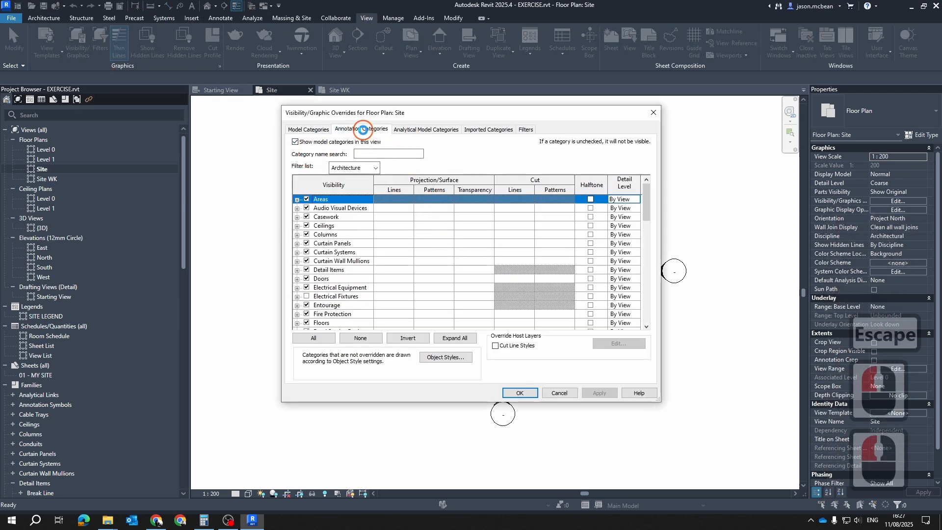
Turn off the Elevations annotation category in the Site floor plan and apply the override
{"action": "left_click", "coordinate": [363, 129]}
{"action": "left_click", "coordinate": [373, 261]}
{"action": "scroll", "coordinate": [342, 300], "scroll_direction": "down", "scroll_amount": 6}
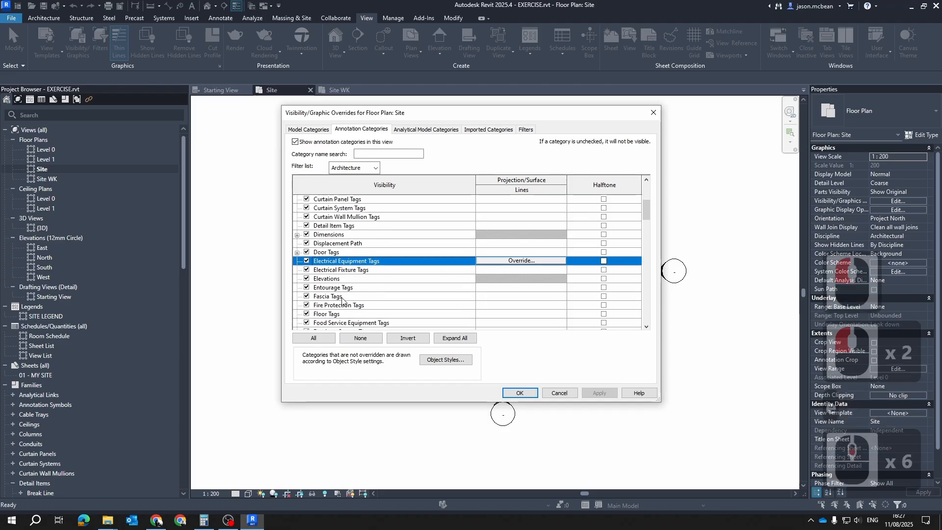
{"action": "left_click", "coordinate": [307, 278]}
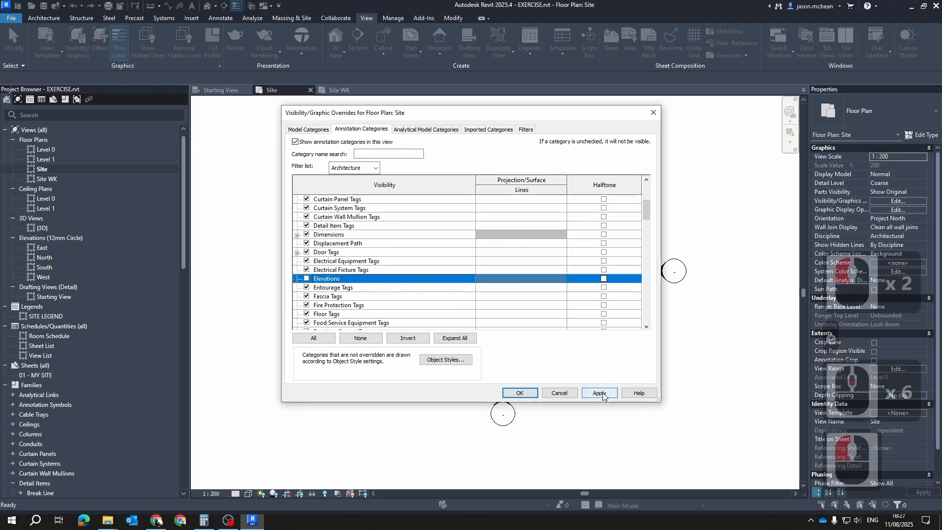
{"action": "left_click", "coordinate": [603, 394]}
{"action": "left_click", "coordinate": [520, 390]}
{"action": "key", "text": "Escape"}
{"action": "key", "text": "Escape"}
Inspect the survey point and the reference planes at the origin of the Site floor plan
{"action": "scroll", "coordinate": [516, 298], "scroll_direction": "up", "scroll_amount": 7}
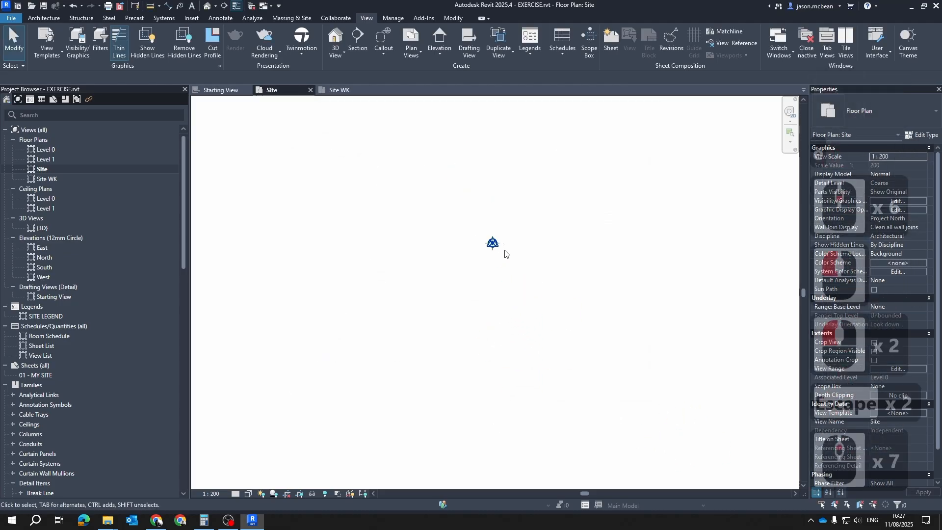
{"action": "key", "text": "Tab"}
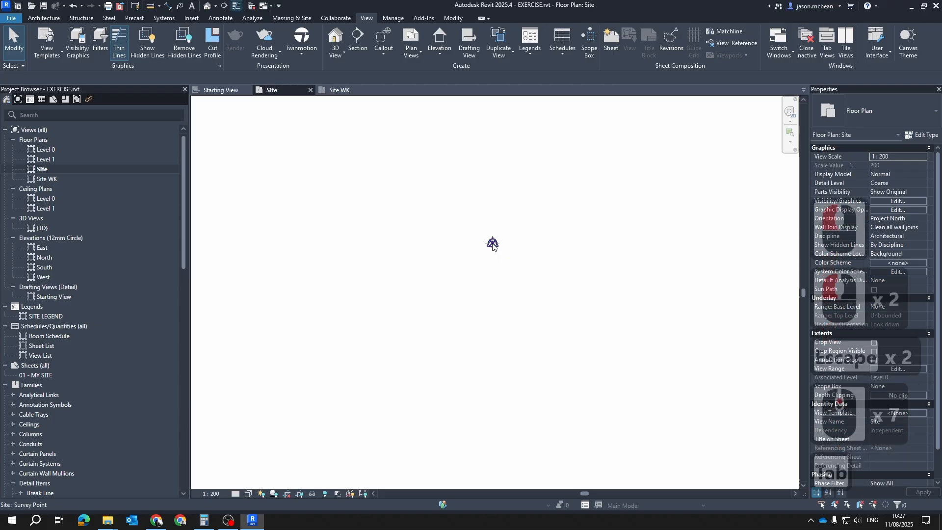
{"action": "left_click", "coordinate": [492, 244]}
{"action": "key", "text": "Escape"}
{"action": "scroll", "coordinate": [508, 237], "scroll_direction": "up", "scroll_amount": 7}
{"action": "scroll", "coordinate": [450, 255], "scroll_direction": "up", "scroll_amount": 5}
{"action": "key", "text": "Escape"}
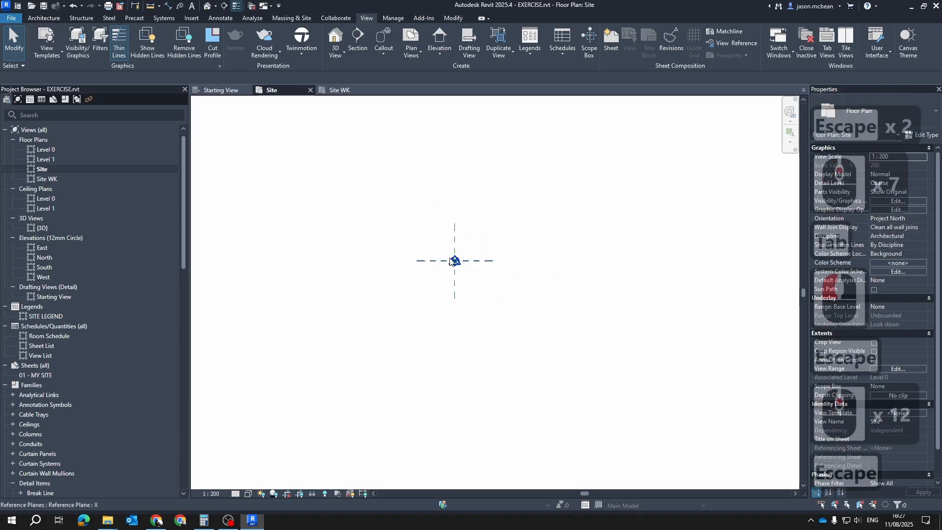
{"action": "scroll", "coordinate": [460, 286], "scroll_direction": "down", "scroll_amount": 9}
{"action": "middle_click", "coordinate": [457, 287]}
{"action": "middle_click", "coordinate": [457, 286]}
{"action": "scroll", "coordinate": [534, 307], "scroll_direction": "down", "scroll_amount": 12}
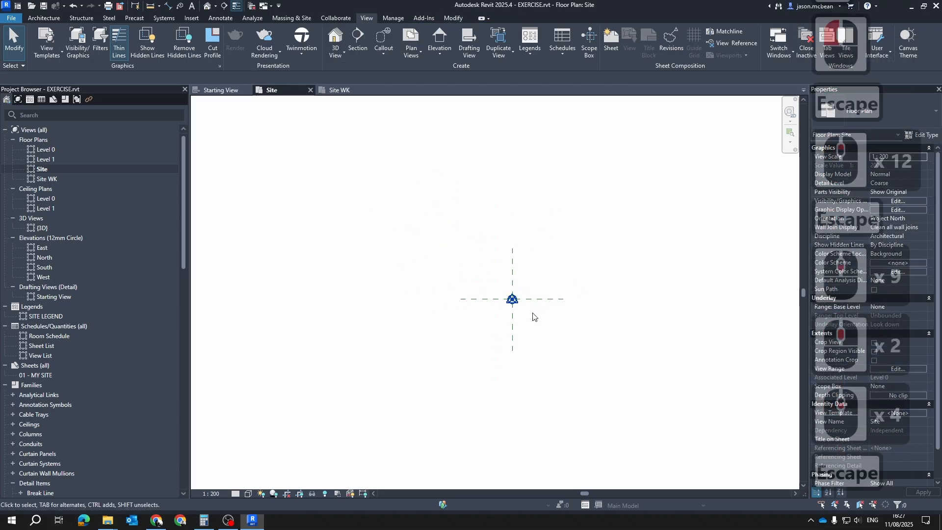
{"action": "middle_click_drag", "start_coordinate": [503, 347], "coordinate": [513, 340]}
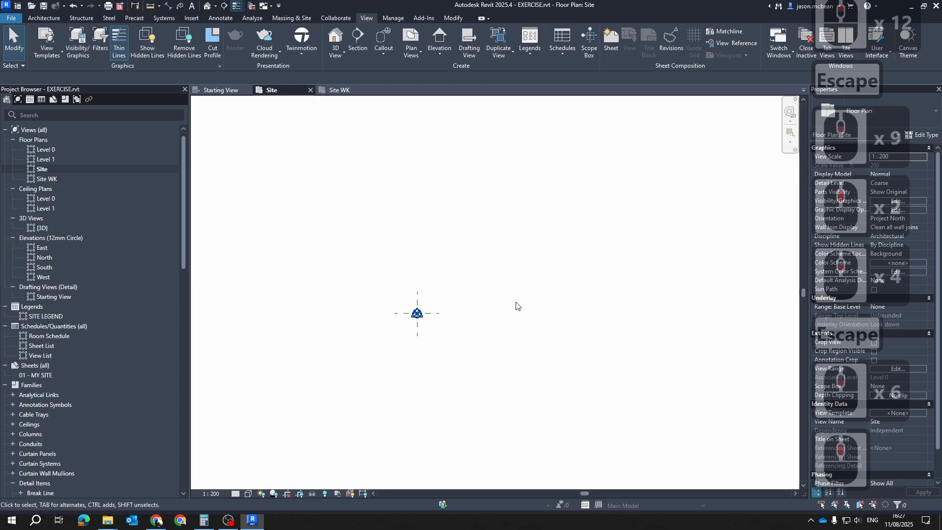
Compare the Site and Site WK floor plans by switching between them, finishing in Site WK
{"action": "double_click", "coordinate": [43, 178]}
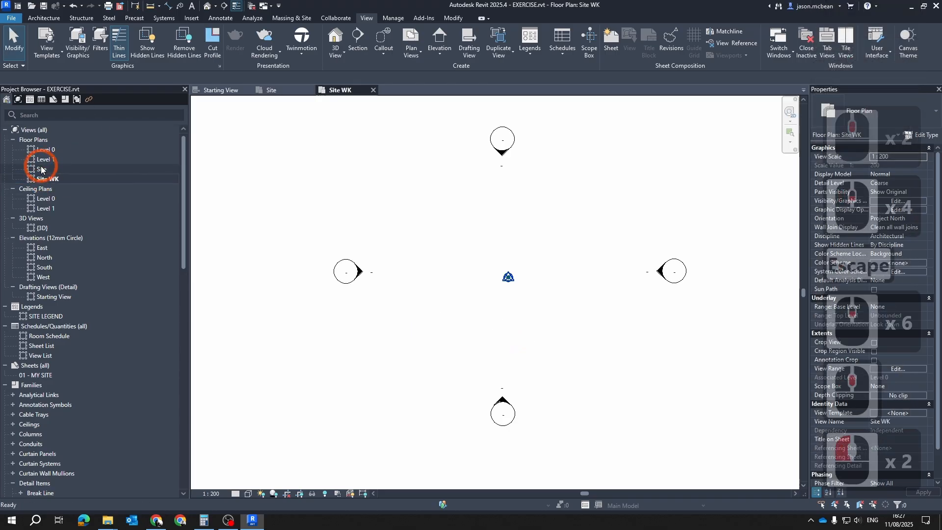
{"action": "double_click", "coordinate": [43, 171]}
{"action": "left_click", "coordinate": [55, 184]}
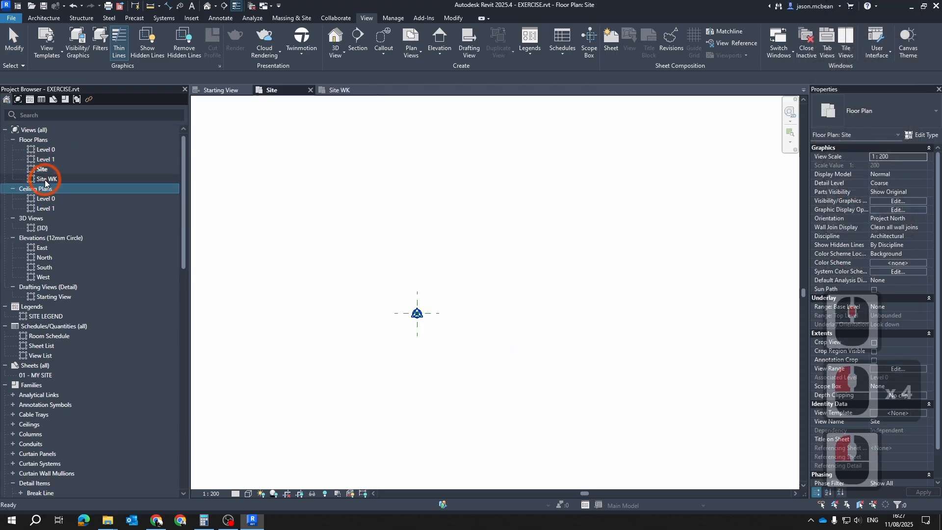
{"action": "double_click", "coordinate": [45, 180]}
{"action": "double_click", "coordinate": [42, 169]}
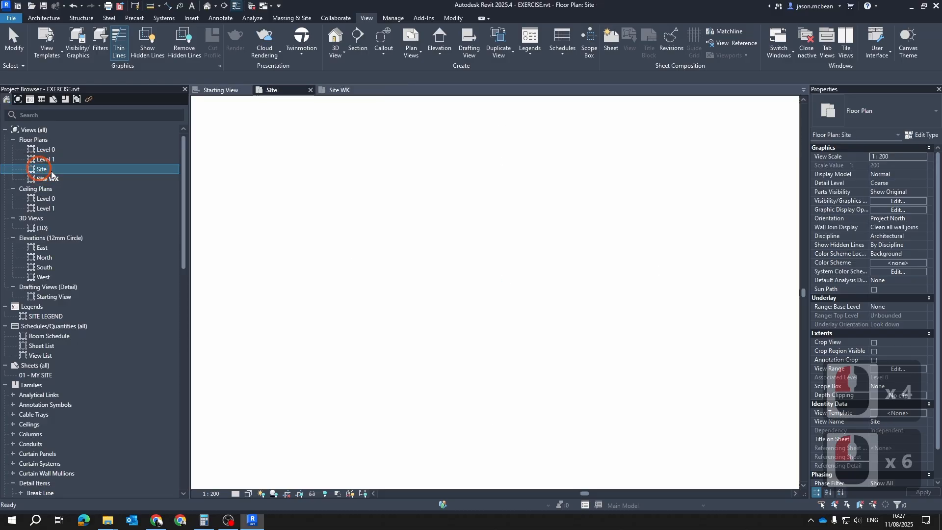
{"action": "double_click", "coordinate": [40, 181]}
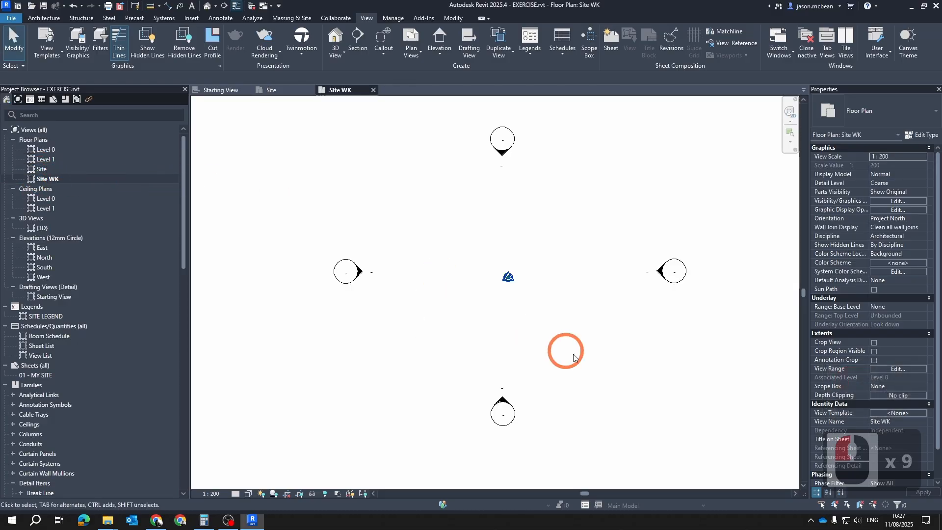
{"action": "scroll", "coordinate": [578, 260], "scroll_direction": "down", "scroll_amount": 1}
{"action": "middle_click_drag", "start_coordinate": [622, 267], "coordinate": [566, 323]}
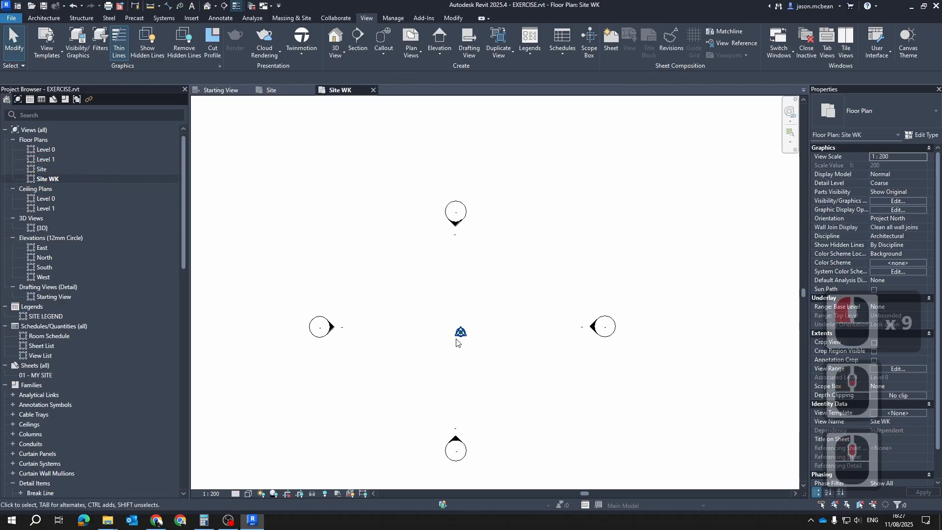
{"action": "scroll", "coordinate": [510, 340], "scroll_direction": "down", "scroll_amount": 6}
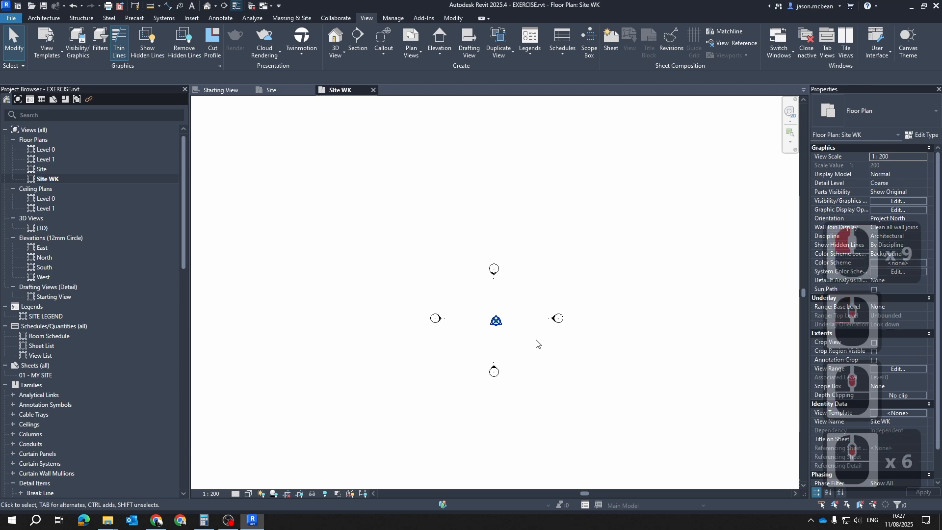
{"action": "scroll", "coordinate": [524, 312], "scroll_direction": "up", "scroll_amount": 6}
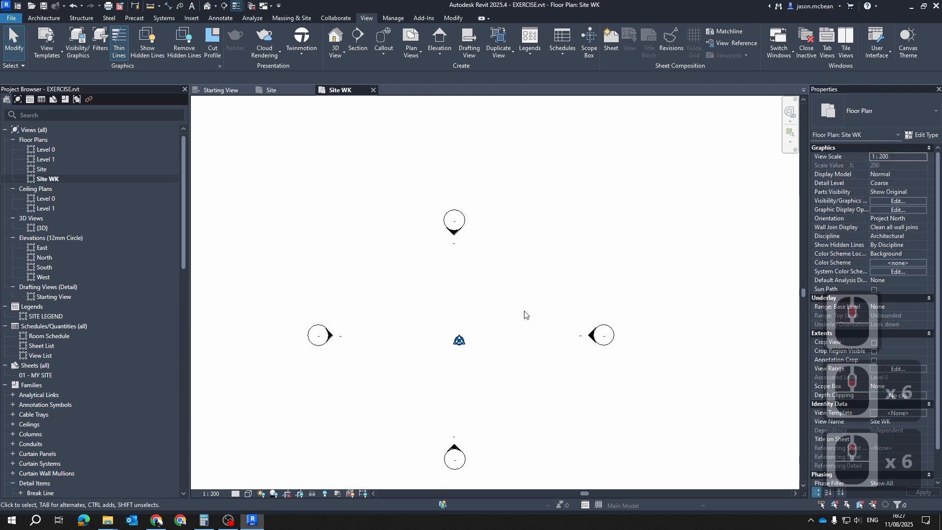
{"action": "key", "text": "Escape"}
{"action": "scroll", "coordinate": [584, 266], "scroll_direction": "up", "scroll_amount": 1}
{"action": "middle_click_drag", "start_coordinate": [576, 264], "coordinate": [545, 250]}
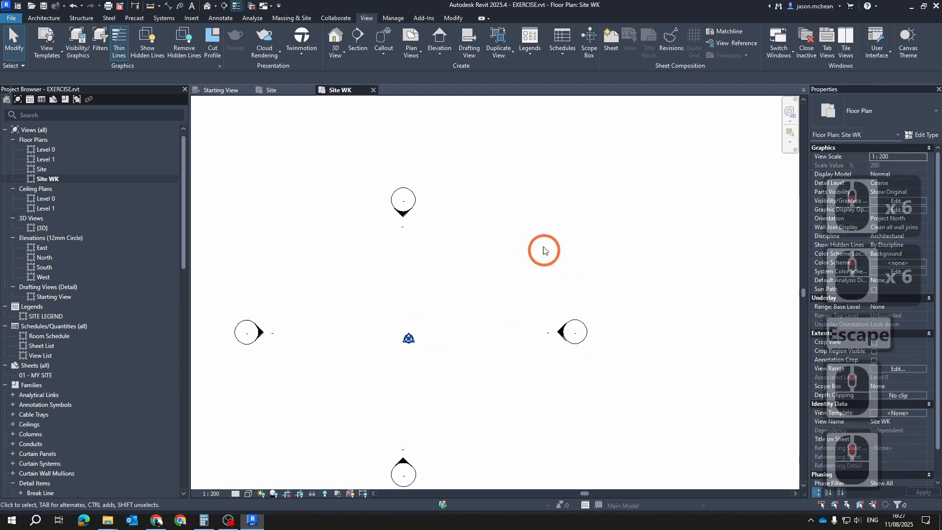
{"action": "key", "text": "Escape"}
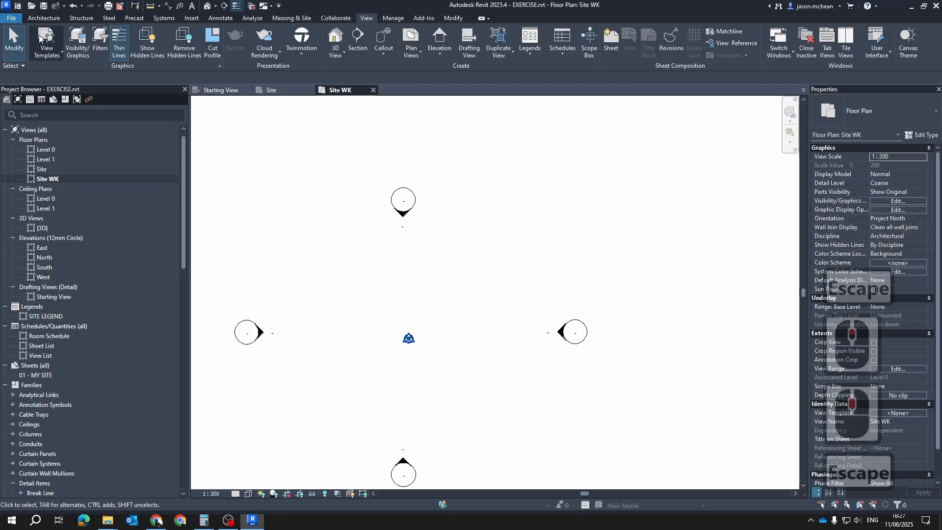
Start linking a CAD file into the Site WK floor plan and set the file type to DXF Files (*.dxf)
{"action": "left_click", "coordinate": [43, 19]}
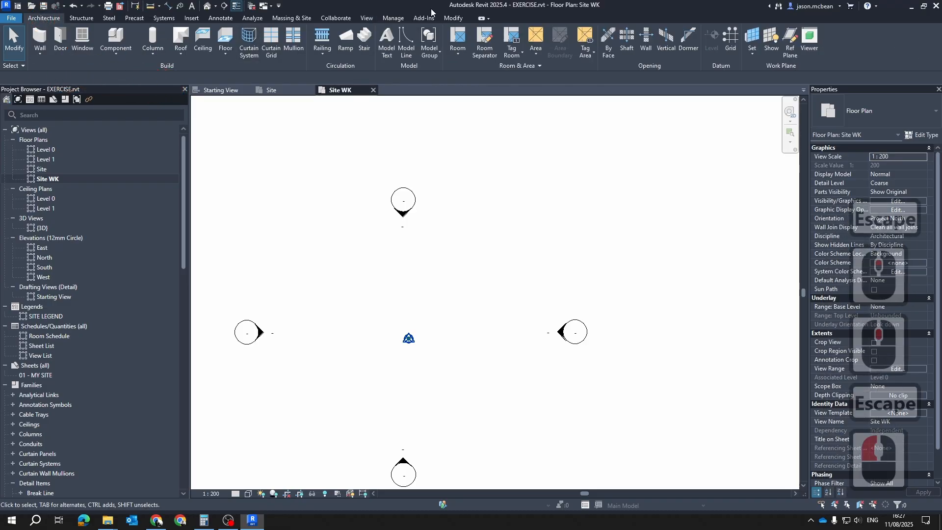
{"action": "left_click", "coordinate": [191, 18]}
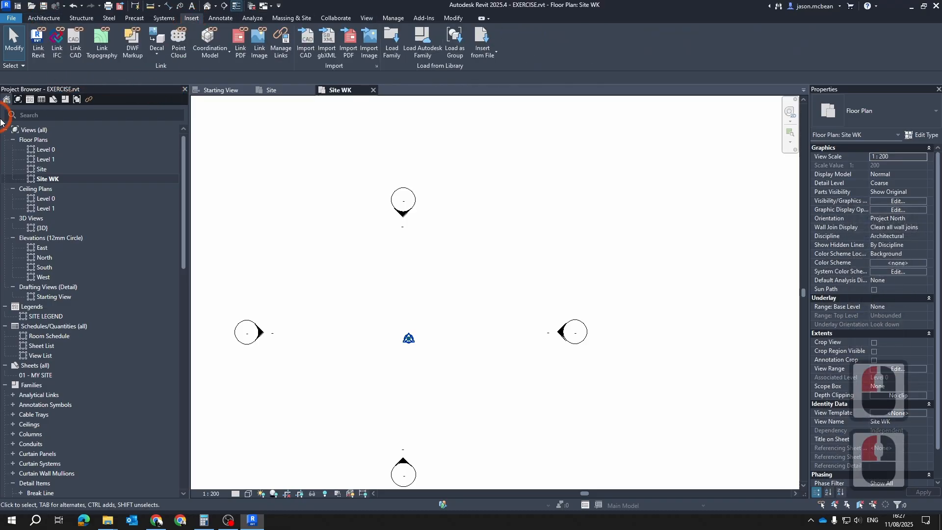
{"action": "left_click", "coordinate": [79, 56]}
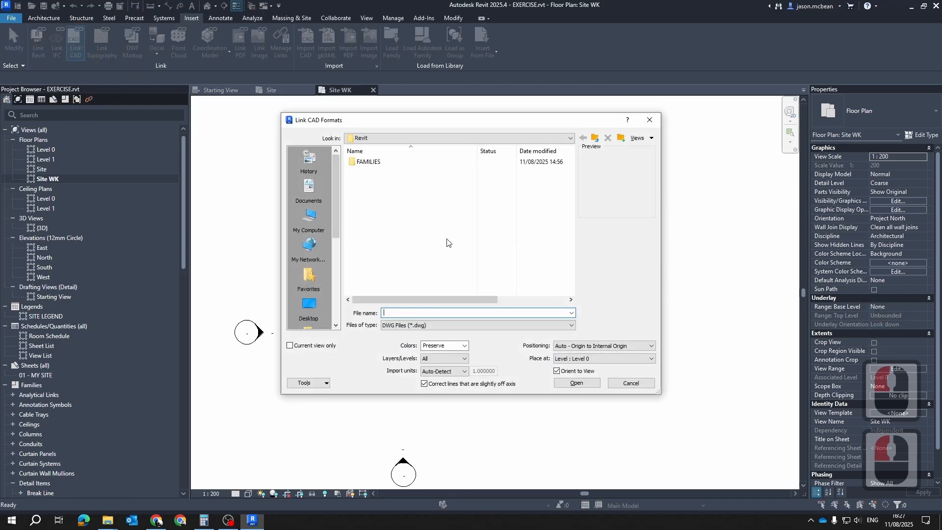
{"action": "left_click", "coordinate": [433, 326]}
{"action": "left_click", "coordinate": [437, 338]}
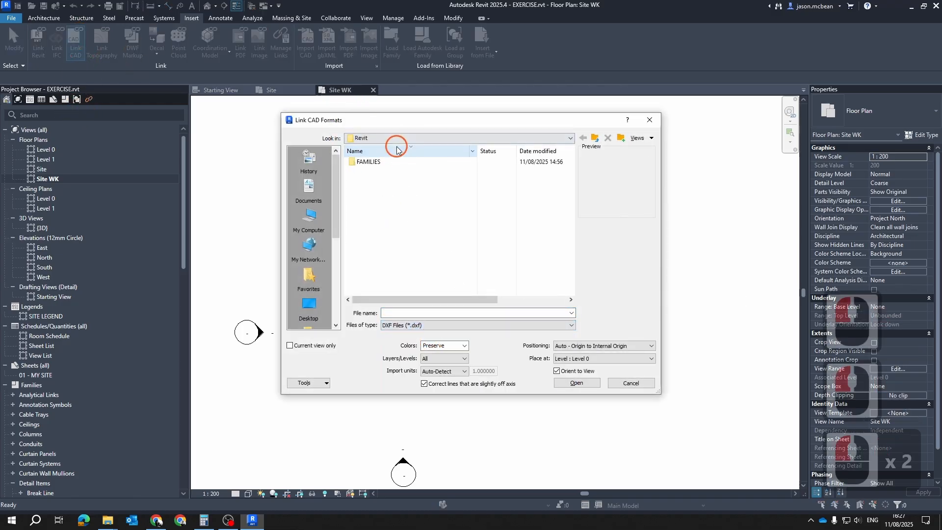
Browse to the OKU200 folder on the desktop and select BoKaap.dxf as the file to link
{"action": "left_click", "coordinate": [386, 138]}
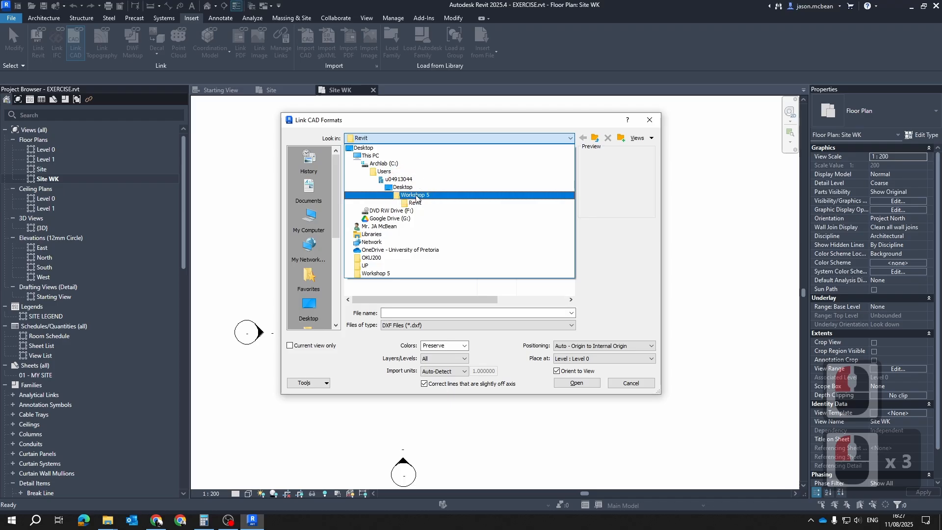
{"action": "left_click", "coordinate": [412, 194]}
{"action": "left_click", "coordinate": [369, 137]}
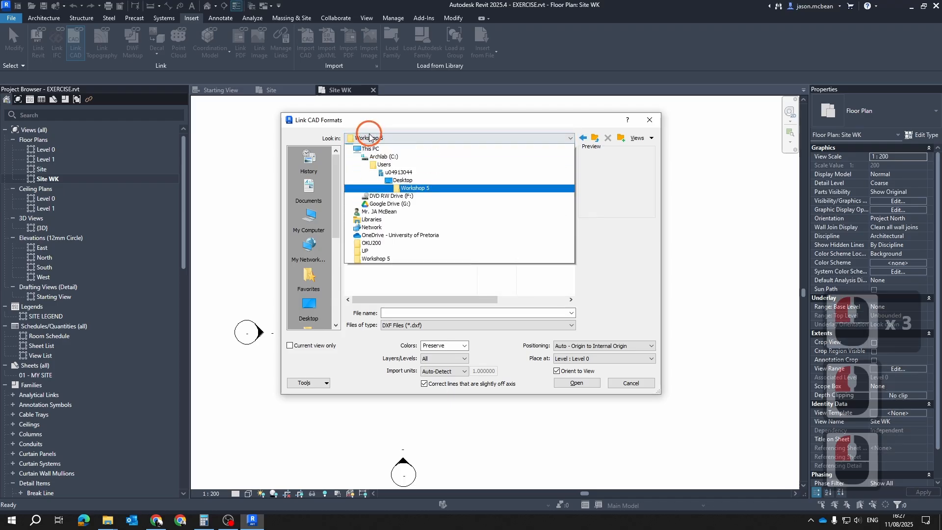
{"action": "left_click", "coordinate": [411, 187]}
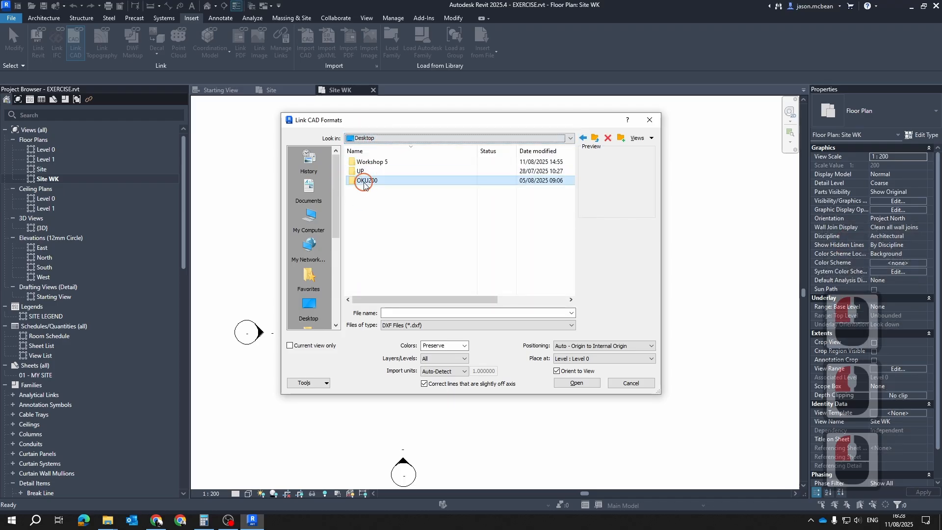
{"action": "double_click", "coordinate": [363, 172]}
{"action": "left_click", "coordinate": [480, 378]}
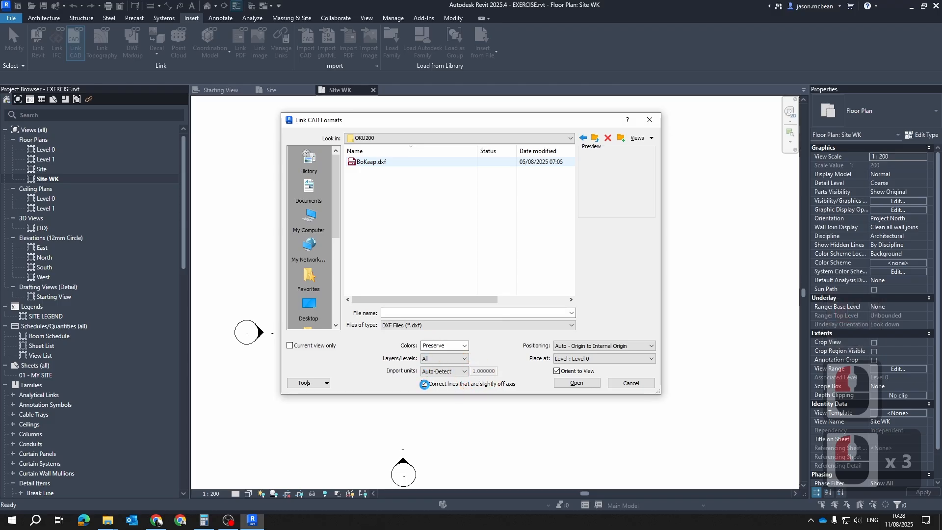
{"action": "left_click", "coordinate": [424, 384]}
{"action": "left_click", "coordinate": [371, 161]}
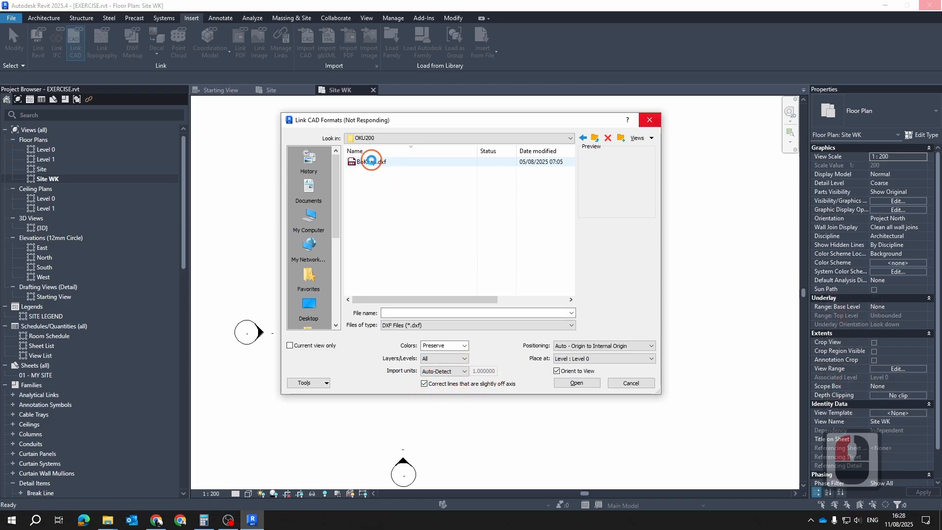
Link BoKaap.dxf with Auto - Center to Center positioning, with off-axis line correction and Orient to View turned off
{"action": "left_click", "coordinate": [423, 385]}
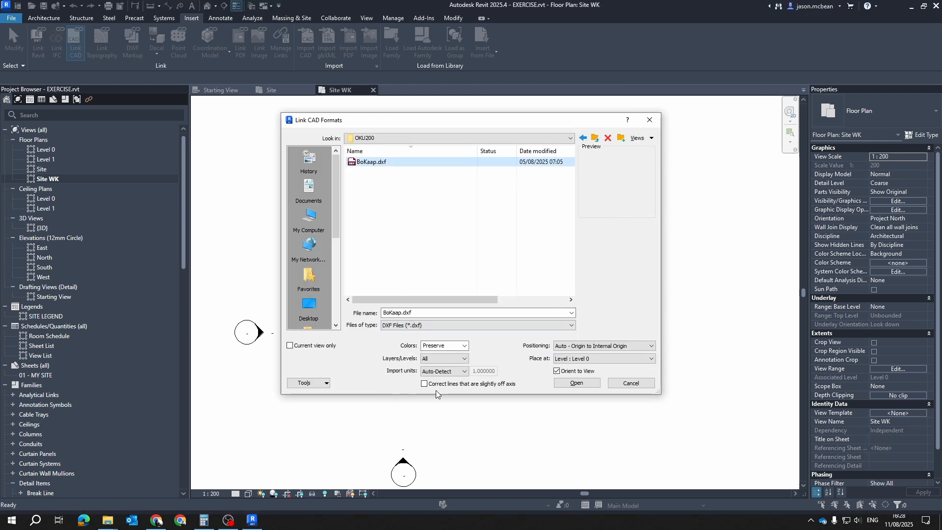
{"action": "left_click", "coordinate": [556, 372]}
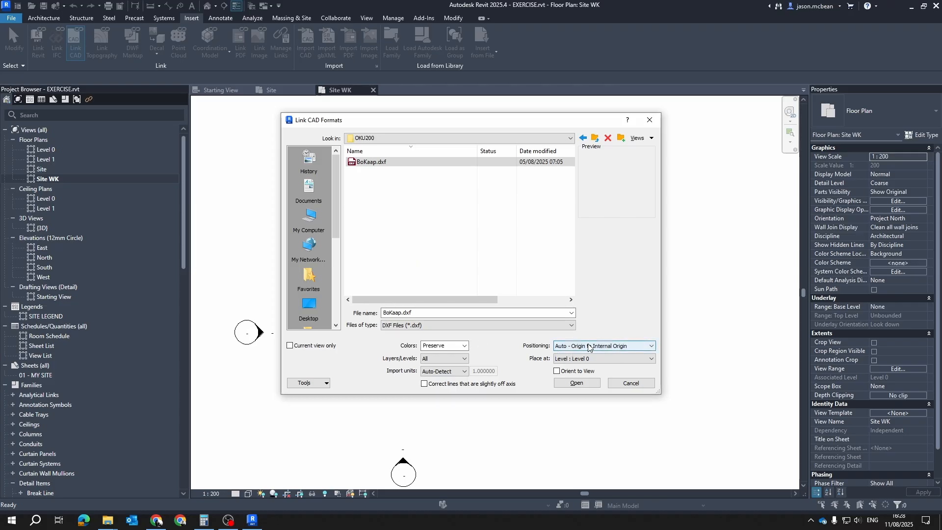
{"action": "left_click", "coordinate": [641, 346]}
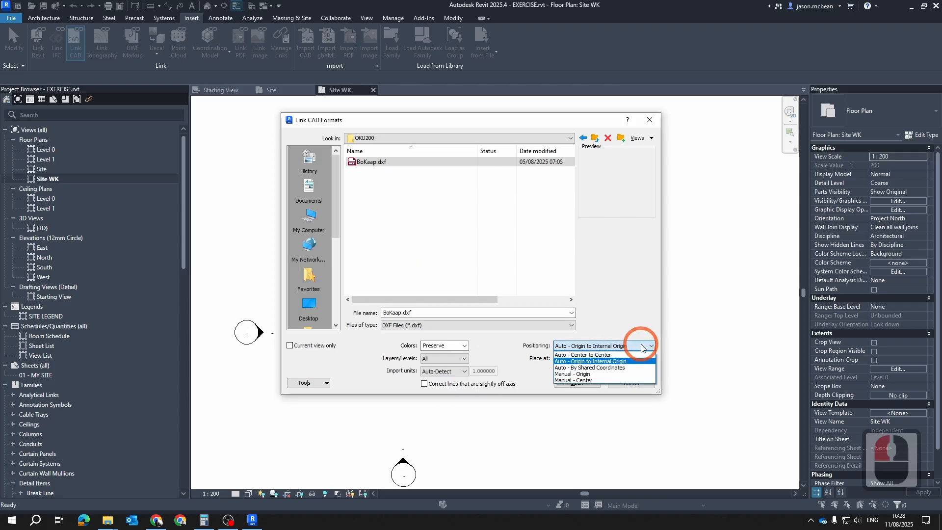
{"action": "left_click", "coordinate": [592, 355]}
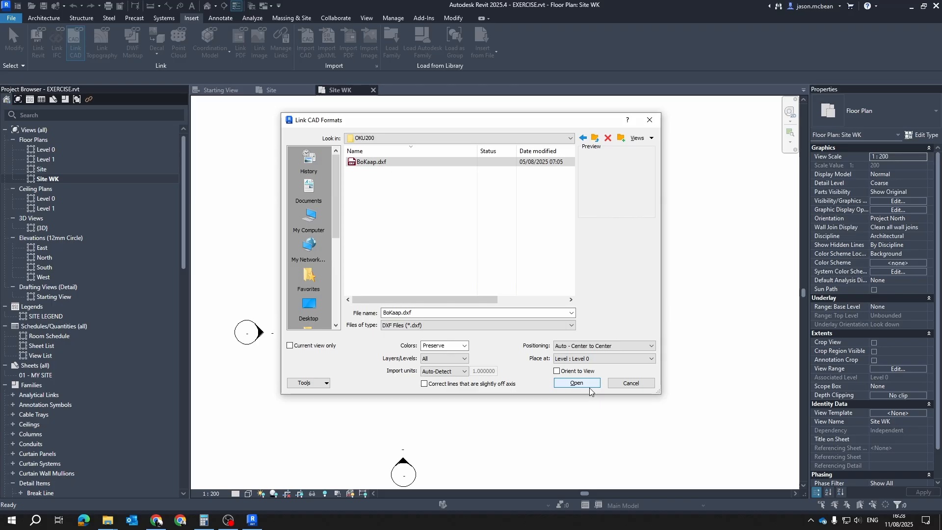
{"action": "left_click", "coordinate": [577, 383]}
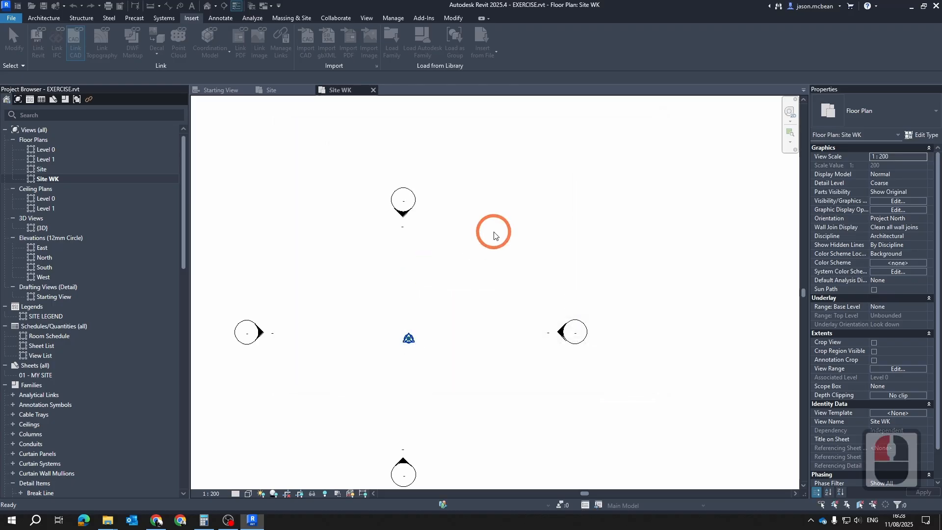
{"action": "scroll", "coordinate": [398, 342], "scroll_direction": "up", "scroll_amount": 6}
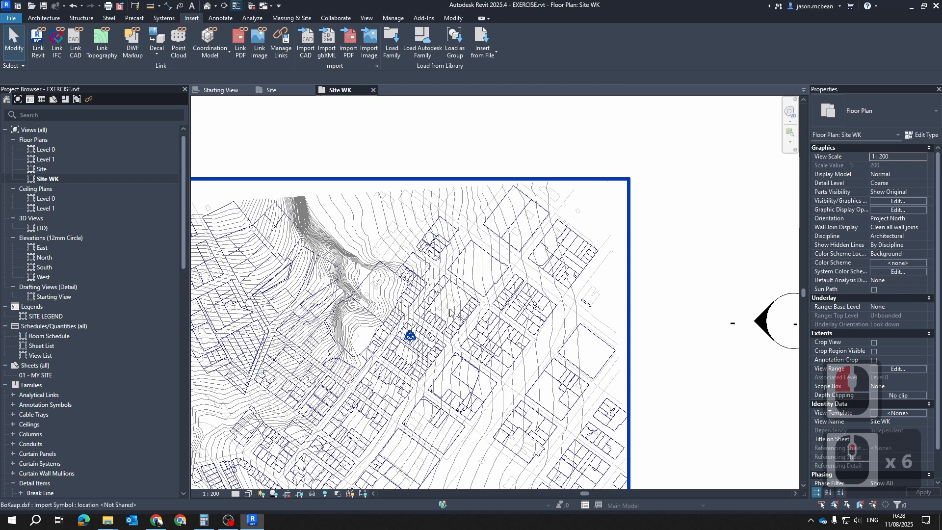
Set the linked BoKaap.dxf type's import units to meter and its scale factor to 1
{"action": "left_click", "coordinate": [479, 276]}
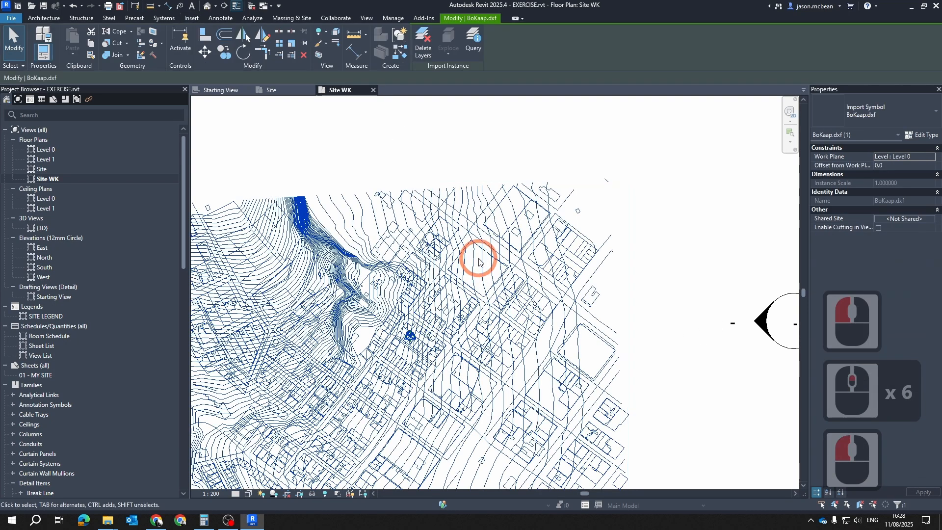
{"action": "left_click", "coordinate": [922, 136]}
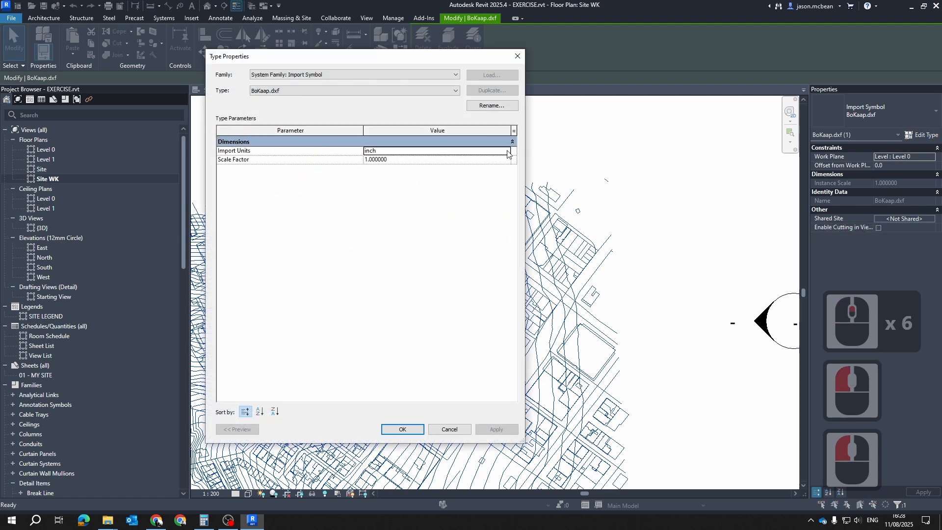
{"action": "left_click", "coordinate": [507, 151]}
{"action": "left_click", "coordinate": [369, 173]}
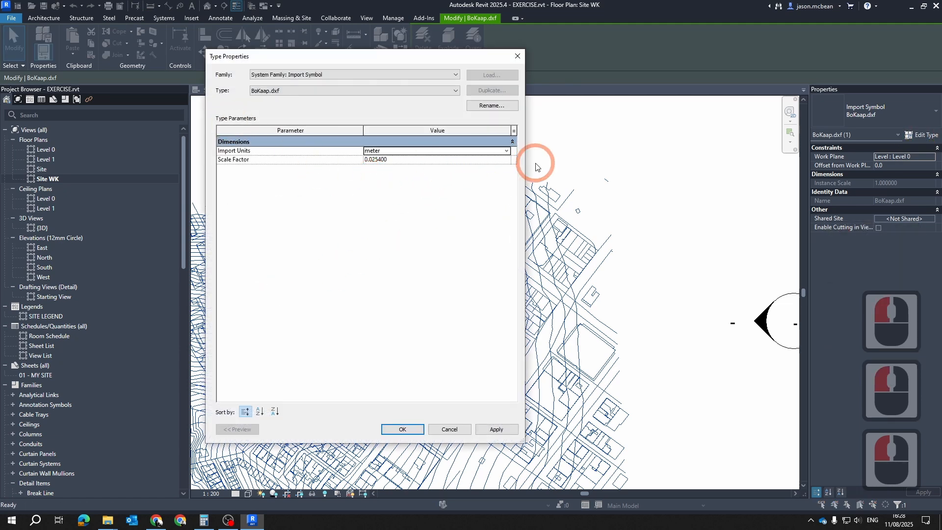
{"action": "left_click", "coordinate": [486, 163]}
{"action": "type", "text": "1"}
{"action": "key", "text": "Return"}
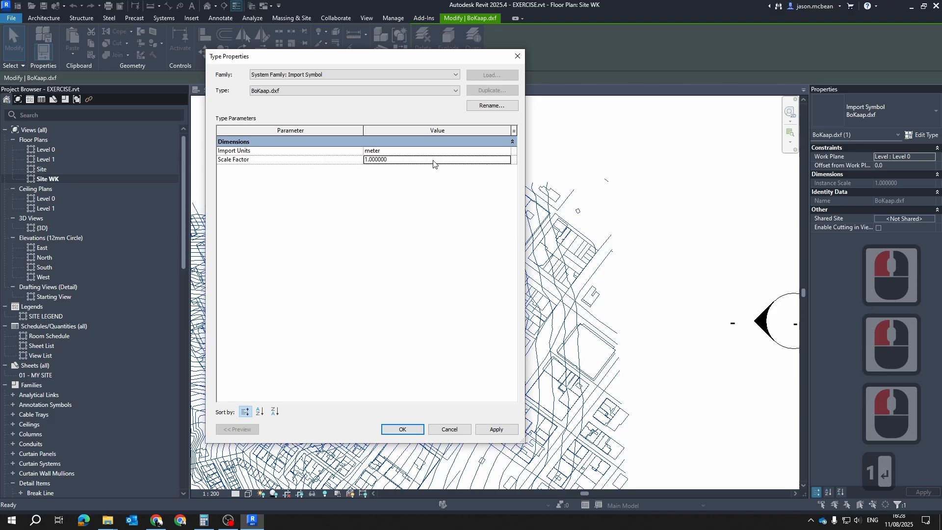
{"action": "left_click", "coordinate": [496, 429]}
{"action": "left_click", "coordinate": [398, 430]}
{"action": "scroll", "coordinate": [359, 276], "scroll_direction": "down", "scroll_amount": 8}
{"action": "key", "text": "Escape"}
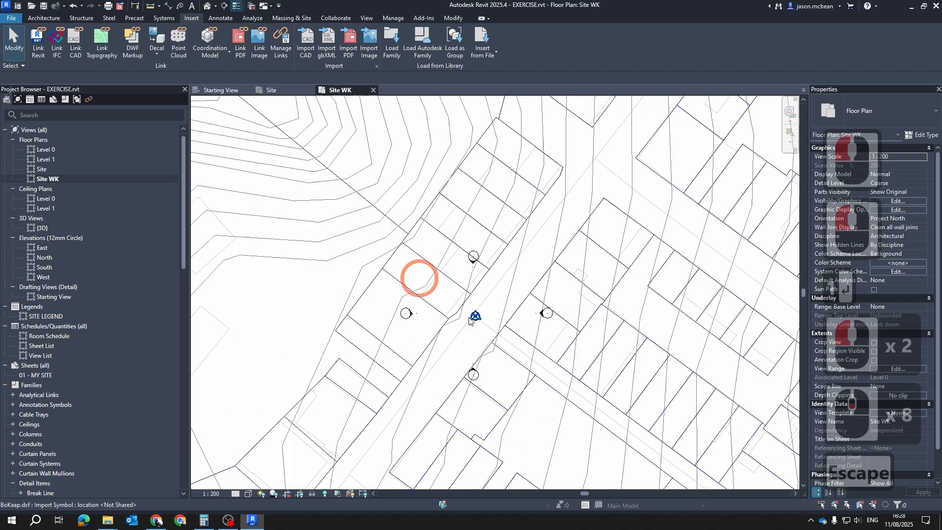
Delete the linked BoKaap.dxf drawing from the Site WK floor plan
{"action": "scroll", "coordinate": [514, 290], "scroll_direction": "up", "scroll_amount": 4}
{"action": "key", "text": "Escape"}
{"action": "double_click", "coordinate": [515, 293]}
{"action": "key", "text": "Delete"}
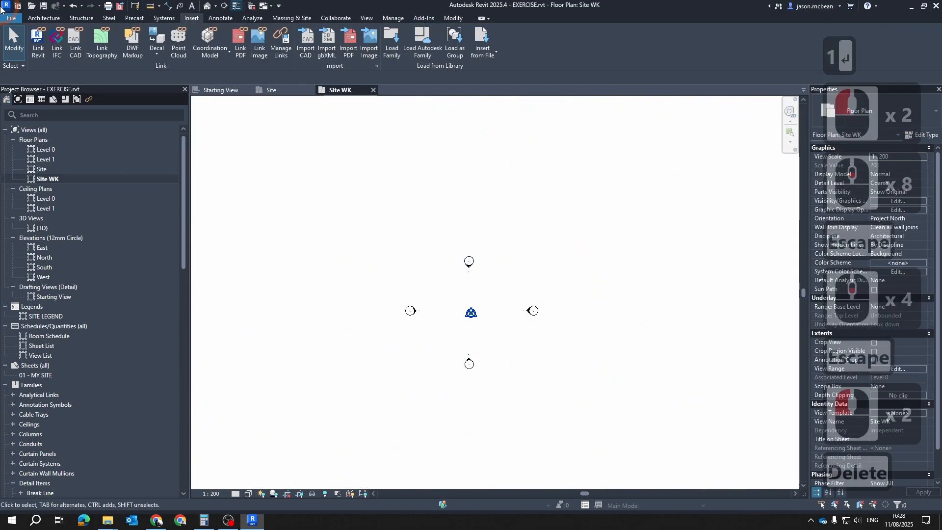
Link BoKaap.dxf again with import units set to meter and Auto - Center to Center positioning
{"action": "left_click", "coordinate": [75, 45]}
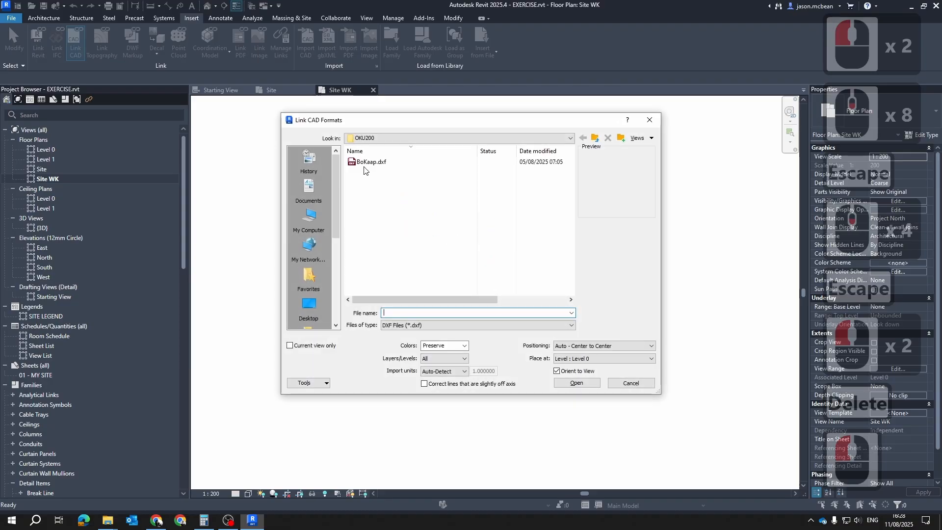
{"action": "left_click", "coordinate": [363, 163]}
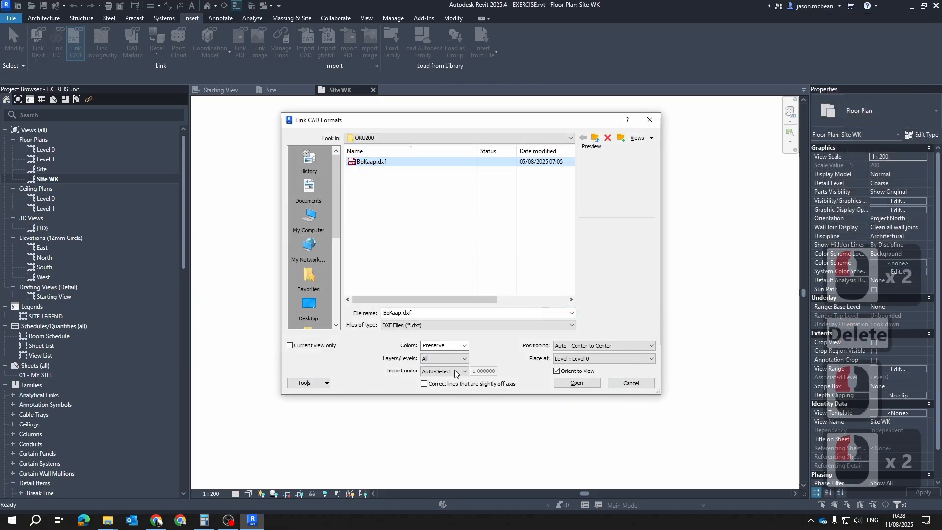
{"action": "left_click", "coordinate": [433, 371]}
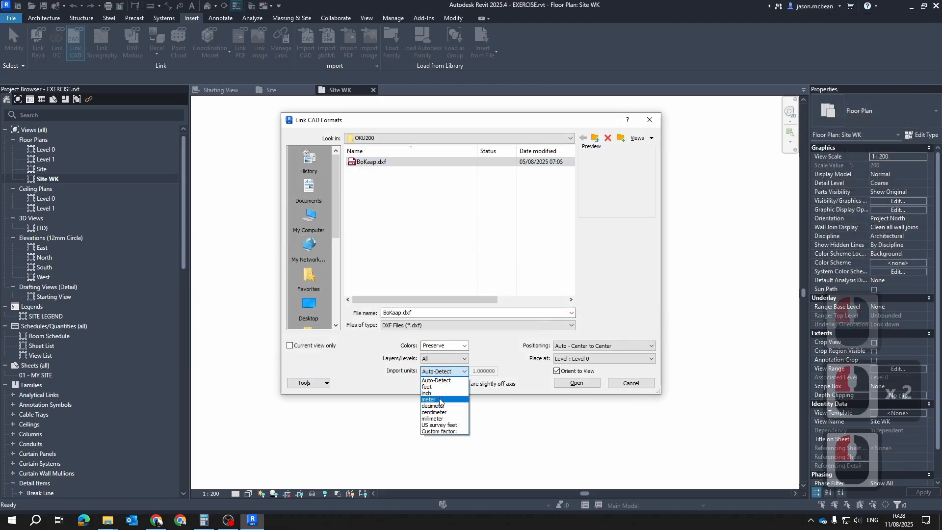
{"action": "left_click", "coordinate": [432, 387]}
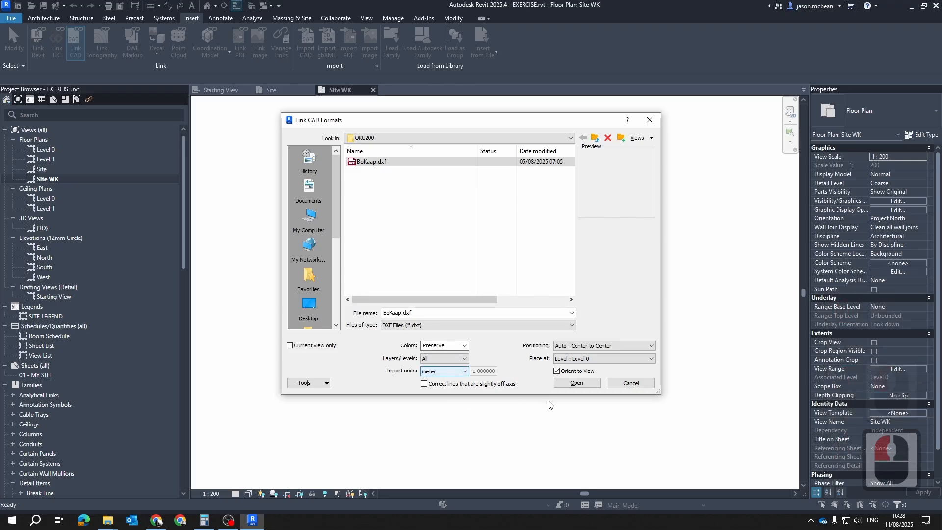
{"action": "left_click", "coordinate": [577, 383]}
{"action": "scroll", "coordinate": [469, 306], "scroll_direction": "up", "scroll_amount": 6}
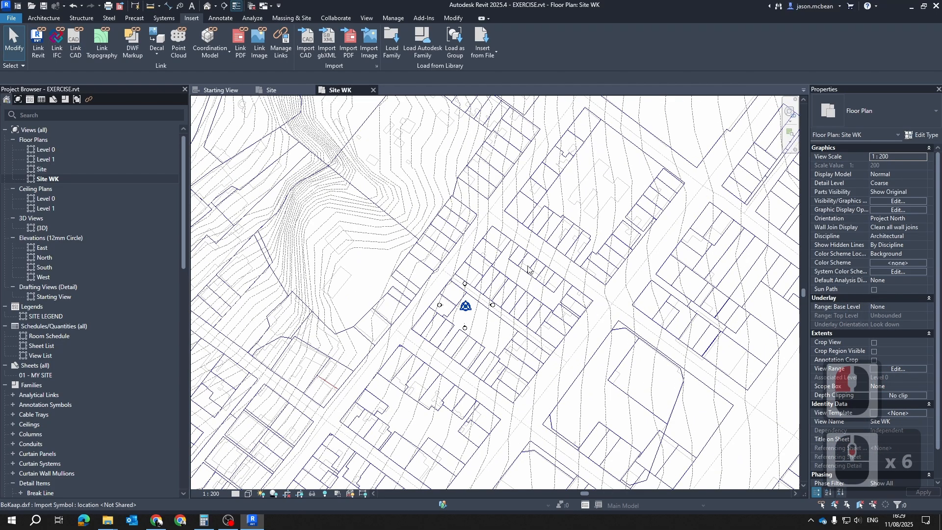
Examine the linked drawing's contours and plot lines around the elevation markers in Site WK
{"action": "key", "text": "Escape"}
{"action": "scroll", "coordinate": [505, 319], "scroll_direction": "up", "scroll_amount": 4}
{"action": "scroll", "coordinate": [511, 349], "scroll_direction": "up", "scroll_amount": 4}
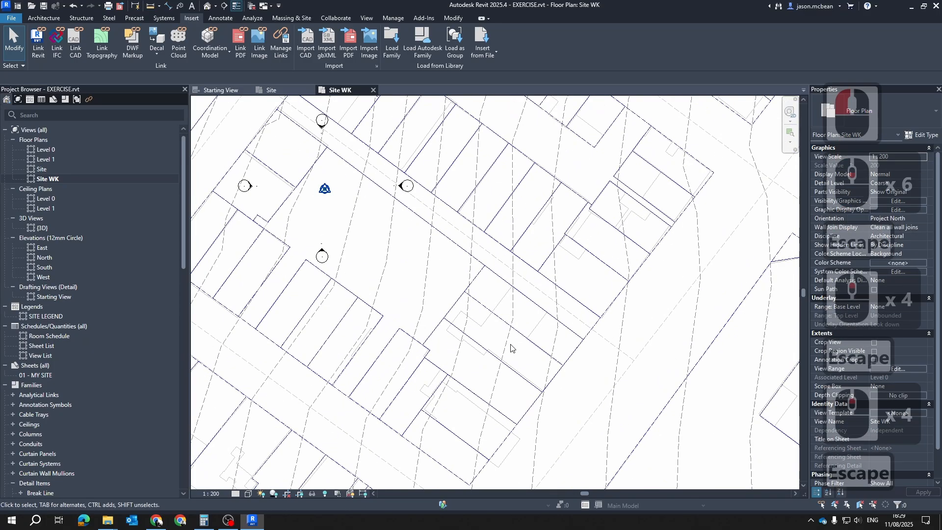
{"action": "scroll", "coordinate": [509, 251], "scroll_direction": "down", "scroll_amount": 5}
{"action": "key", "text": "Escape"}
{"action": "scroll", "coordinate": [500, 372], "scroll_direction": "down", "scroll_amount": 1}
{"action": "middle_click_drag", "start_coordinate": [499, 372], "coordinate": [470, 248]}
{"action": "scroll", "coordinate": [523, 231], "scroll_direction": "down", "scroll_amount": 6}
{"action": "key", "text": "Escape"}
Hide the BoKaap.dxf layers 0, BuildingFootPrints, cadastal, Extent, Roads and Z Added in Site WK, keeping only SiteBoundary on
{"action": "key", "text": "v"}
{"action": "key", "text": "g"}
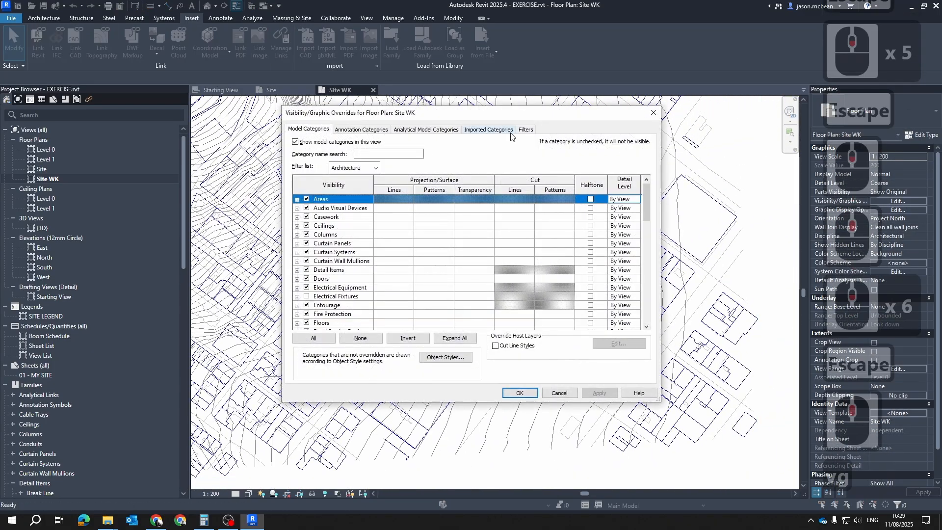
{"action": "left_click", "coordinate": [510, 129]}
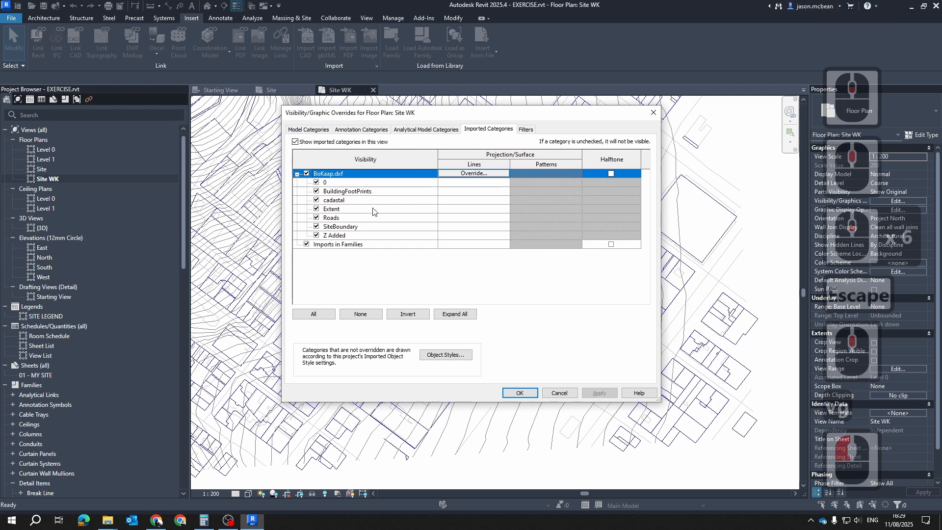
{"action": "left_click", "coordinate": [316, 182]}
{"action": "left_click", "coordinate": [316, 191]}
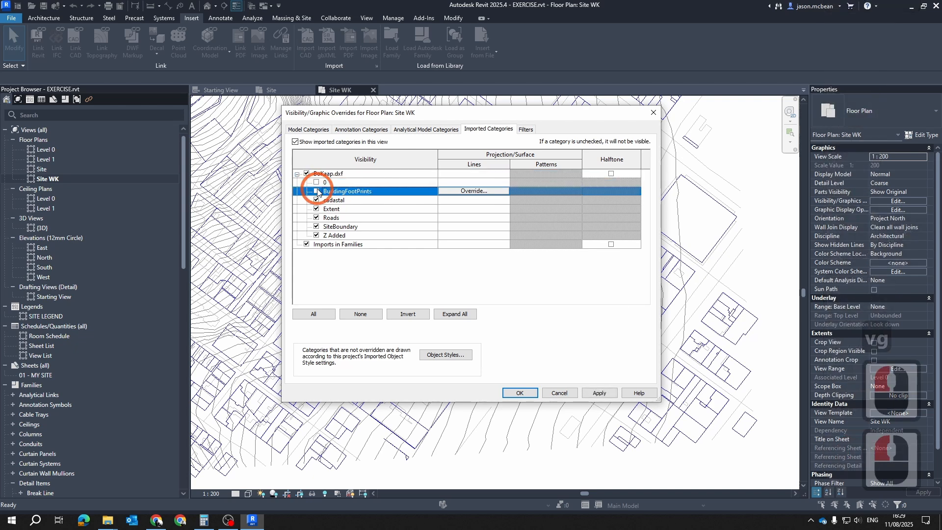
{"action": "left_click", "coordinate": [316, 200]}
{"action": "left_click", "coordinate": [316, 209]}
{"action": "left_click", "coordinate": [316, 217]}
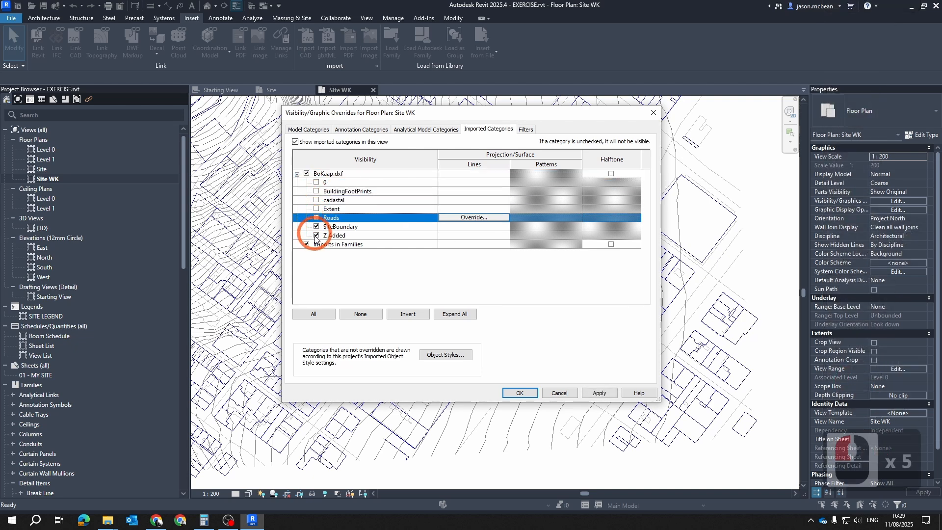
{"action": "left_click", "coordinate": [316, 235]}
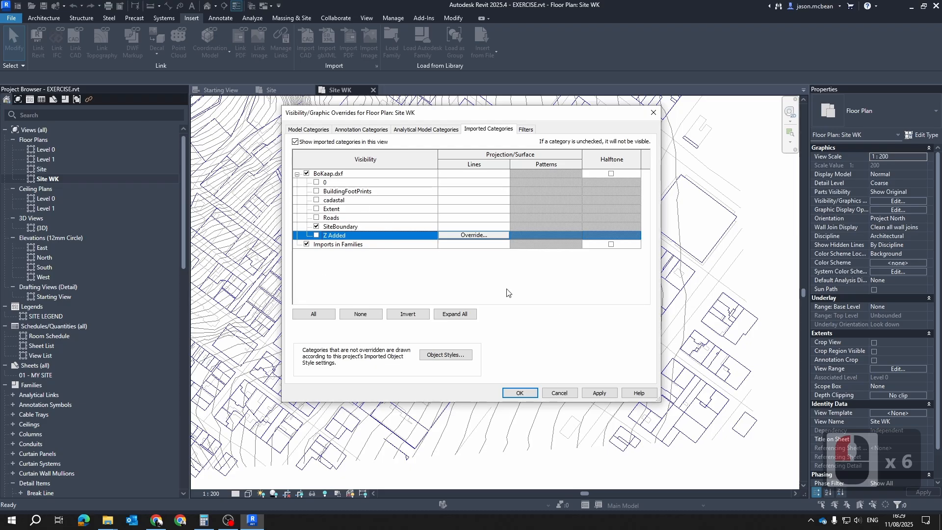
{"action": "left_click", "coordinate": [599, 393]}
{"action": "left_click", "coordinate": [519, 393]}
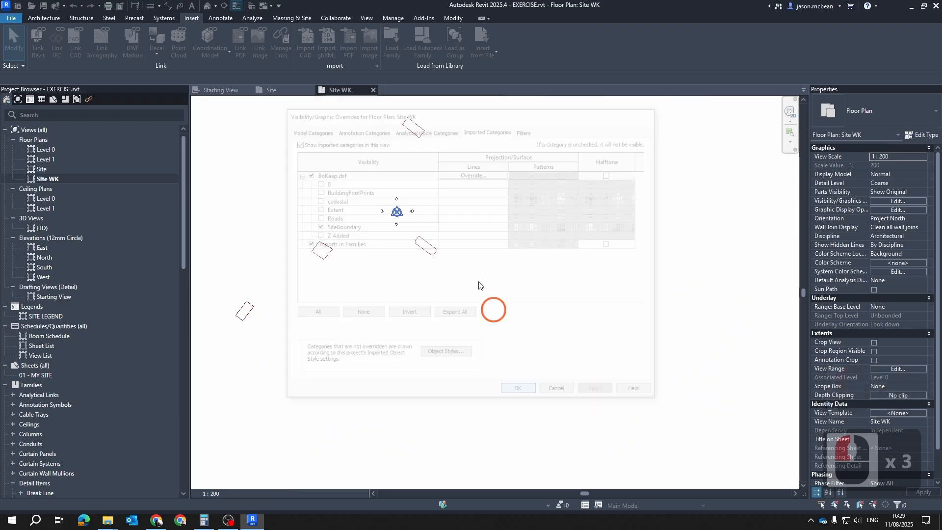
Select the linked BoKaap.dxf and inspect the site boundary outlines around the origin
{"action": "left_click", "coordinate": [467, 235]}
{"action": "scroll", "coordinate": [466, 234], "scroll_direction": "up", "scroll_amount": 4}
{"action": "key", "text": "Escape"}
{"action": "left_click", "coordinate": [412, 274]}
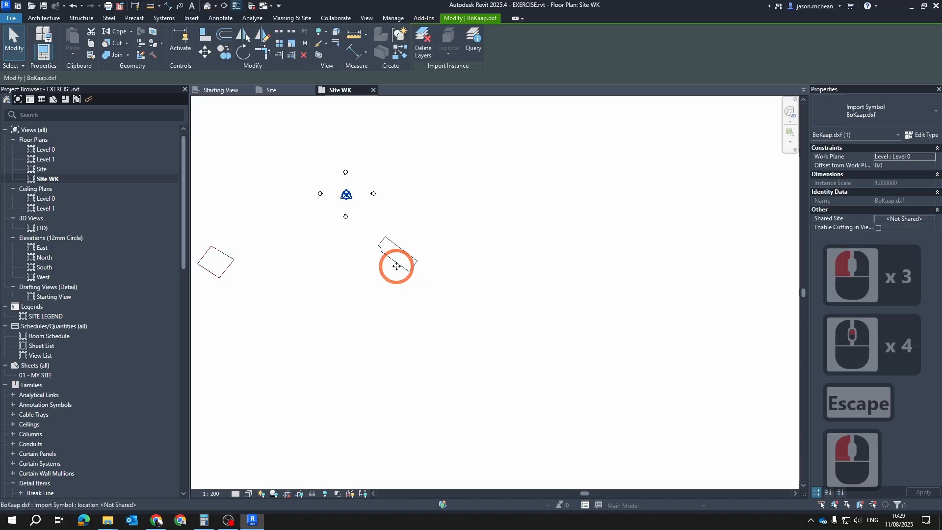
{"action": "scroll", "coordinate": [534, 290], "scroll_direction": "down", "scroll_amount": 4}
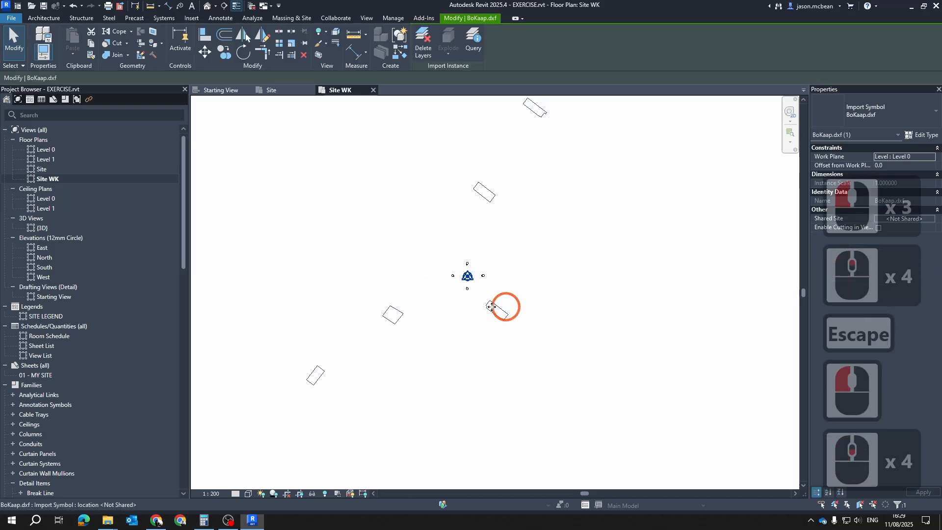
Examine the separate site boundary outlines of the linked BoKaap.dxf around the origin, selecting and deselecting the link
{"action": "scroll", "coordinate": [506, 326], "scroll_direction": "up", "scroll_amount": 6}
{"action": "key", "text": "Escape"}
{"action": "left_click", "coordinate": [503, 325]}
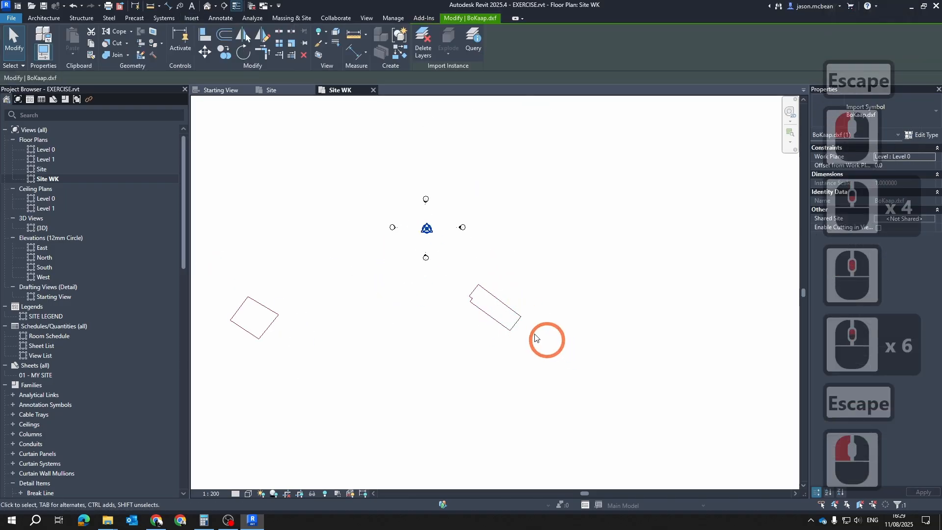
{"action": "key", "text": "Escape"}
{"action": "left_click", "coordinate": [504, 325]}
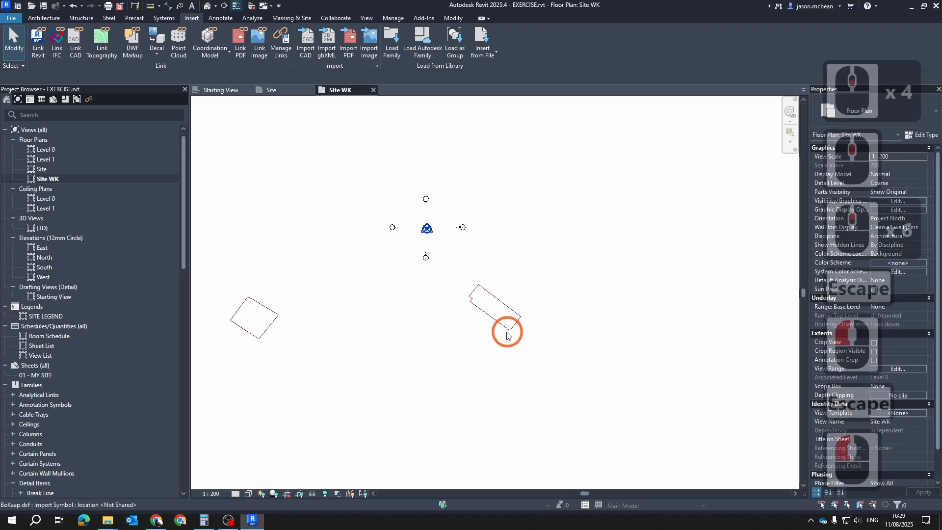
{"action": "left_click", "coordinate": [481, 295]}
{"action": "scroll", "coordinate": [559, 323], "scroll_direction": "up", "scroll_amount": 1}
{"action": "scroll", "coordinate": [431, 310], "scroll_direction": "up", "scroll_amount": 3}
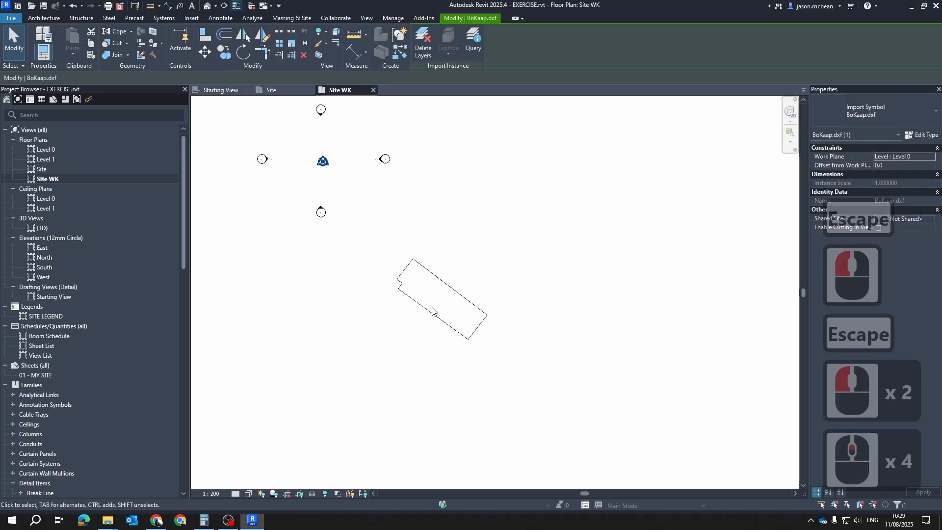
{"action": "scroll", "coordinate": [527, 331], "scroll_direction": "down", "scroll_amount": 6}
{"action": "scroll", "coordinate": [497, 334], "scroll_direction": "down", "scroll_amount": 5}
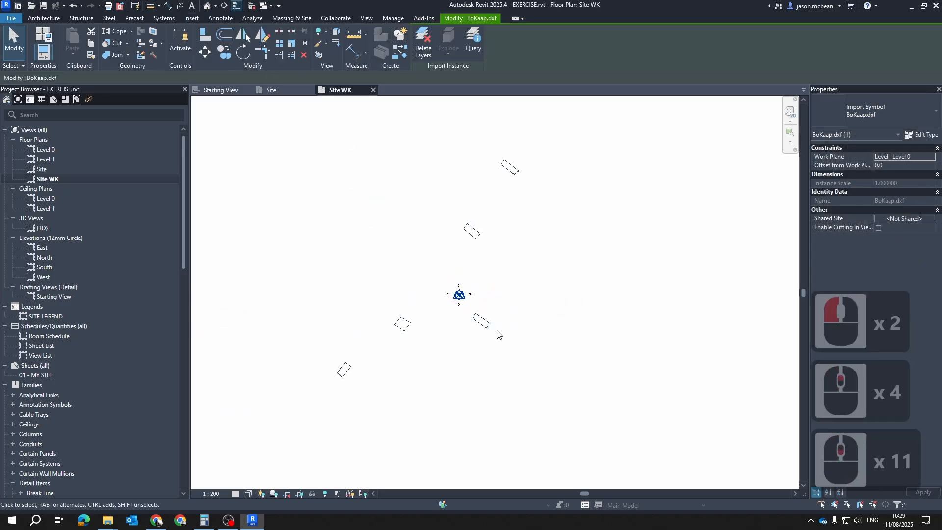
{"action": "scroll", "coordinate": [482, 338], "scroll_direction": "up", "scroll_amount": 4}
{"action": "key", "text": "Escape"}
{"action": "left_click", "coordinate": [473, 281]}
{"action": "key", "text": "Escape"}
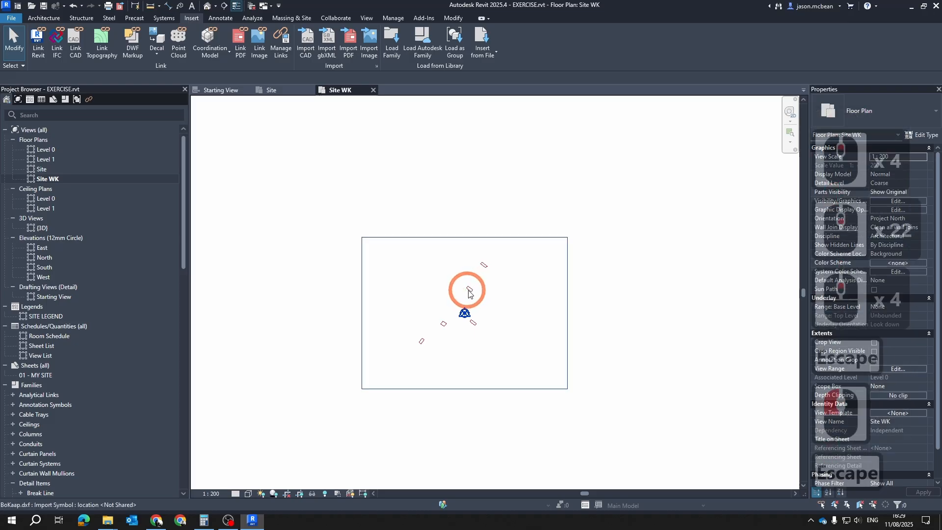
Move the linked BoKaap.dxf so the lowest corner of the nearest site outline below the origin lands on the project origin
{"action": "left_click", "coordinate": [470, 289]}
{"action": "scroll", "coordinate": [457, 335], "scroll_direction": "up", "scroll_amount": 4}
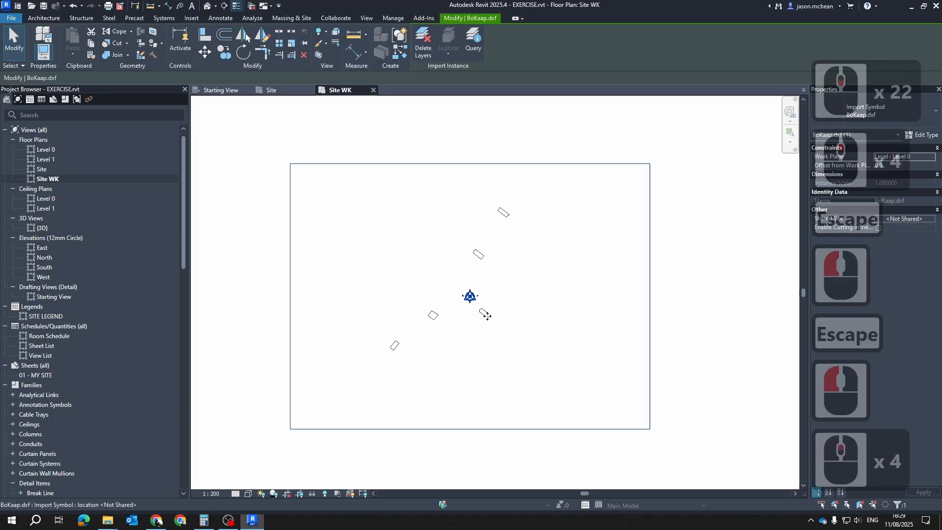
{"action": "left_click_drag", "start_coordinate": [422, 328], "coordinate": [463, 312]}
{"action": "scroll", "coordinate": [417, 286], "scroll_direction": "up", "scroll_amount": 3}
{"action": "scroll", "coordinate": [463, 300], "scroll_direction": "up", "scroll_amount": 6}
{"action": "left_click", "coordinate": [205, 52]}
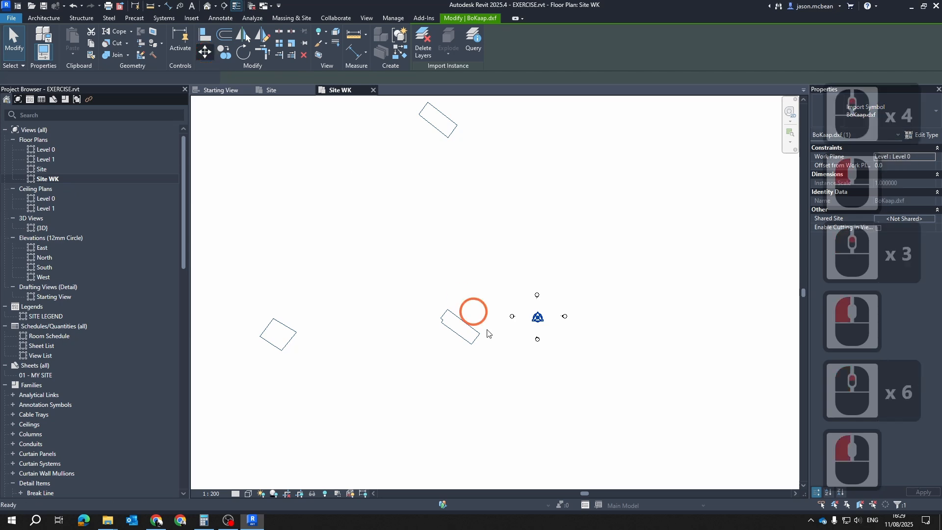
{"action": "left_click", "coordinate": [472, 348]}
{"action": "scroll", "coordinate": [572, 330], "scroll_direction": "up", "scroll_amount": 7}
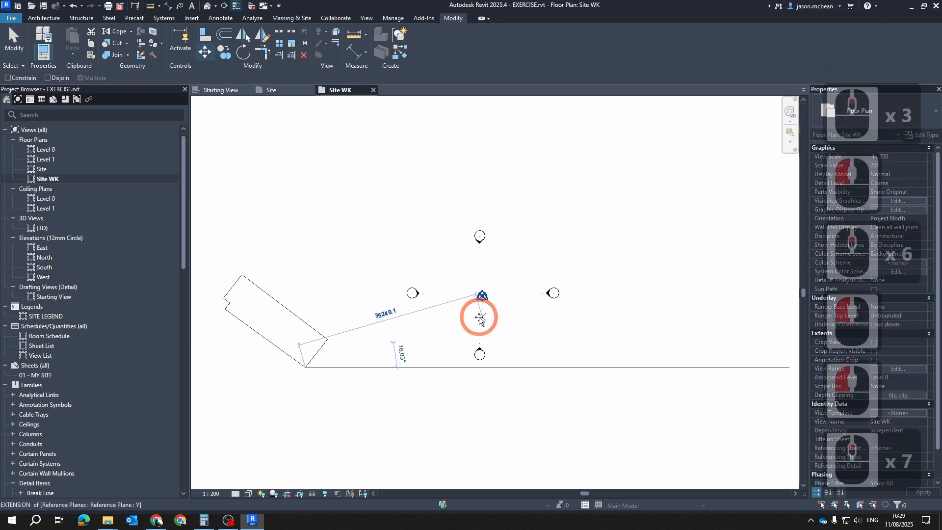
{"action": "scroll", "coordinate": [483, 297], "scroll_direction": "up", "scroll_amount": 13}
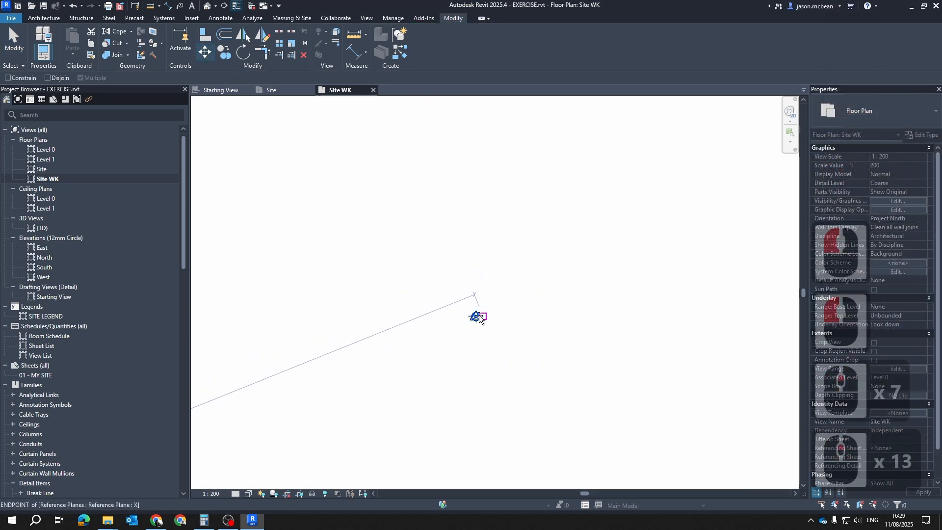
{"action": "left_click", "coordinate": [486, 297]}
{"action": "scroll", "coordinate": [500, 316], "scroll_direction": "down", "scroll_amount": 6}
{"action": "key", "text": "Escape"}
{"action": "scroll", "coordinate": [504, 319], "scroll_direction": "down", "scroll_amount": 6}
{"action": "key", "text": "Escape"}
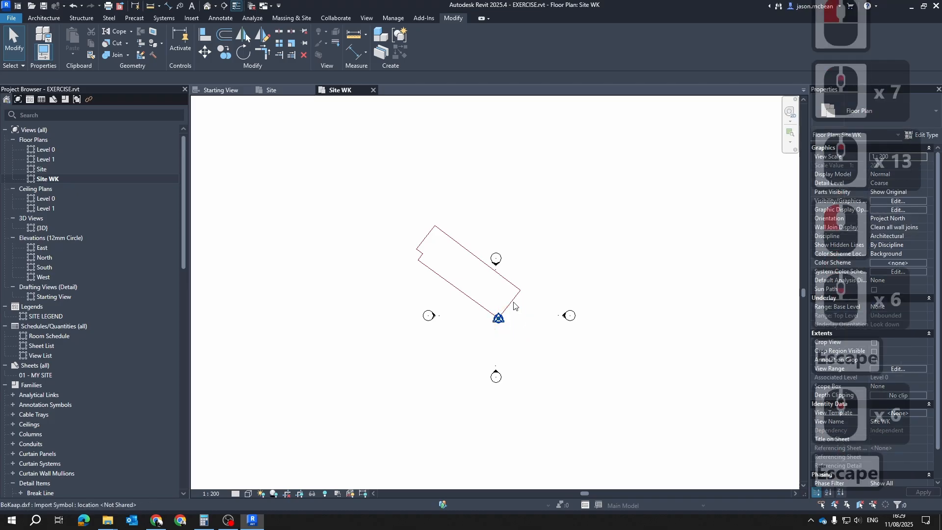
Pin the linked BoKaap.dxf in place and reselect it to check the pin
{"action": "left_click", "coordinate": [513, 301]}
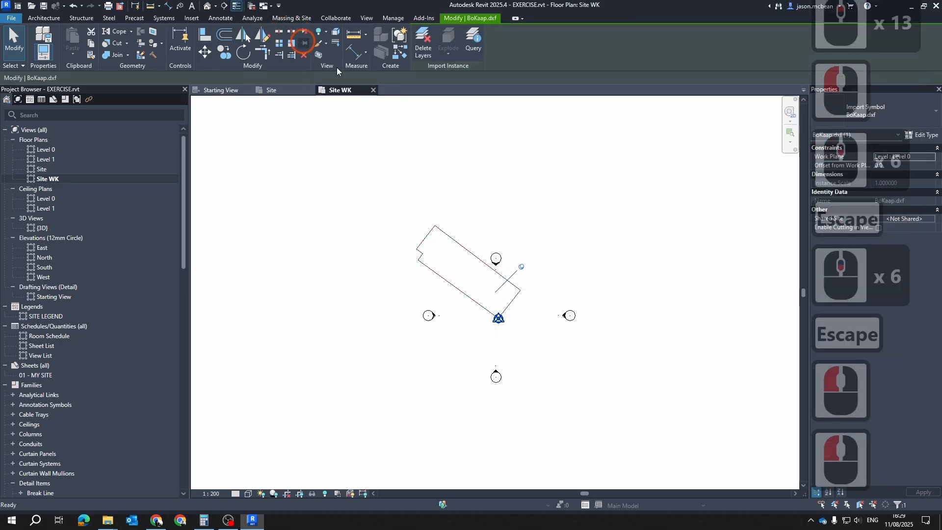
{"action": "key", "text": "Escape"}
{"action": "key", "text": "Escape"}
{"action": "left_click", "coordinate": [460, 255]}
{"action": "left_click", "coordinate": [462, 211]}
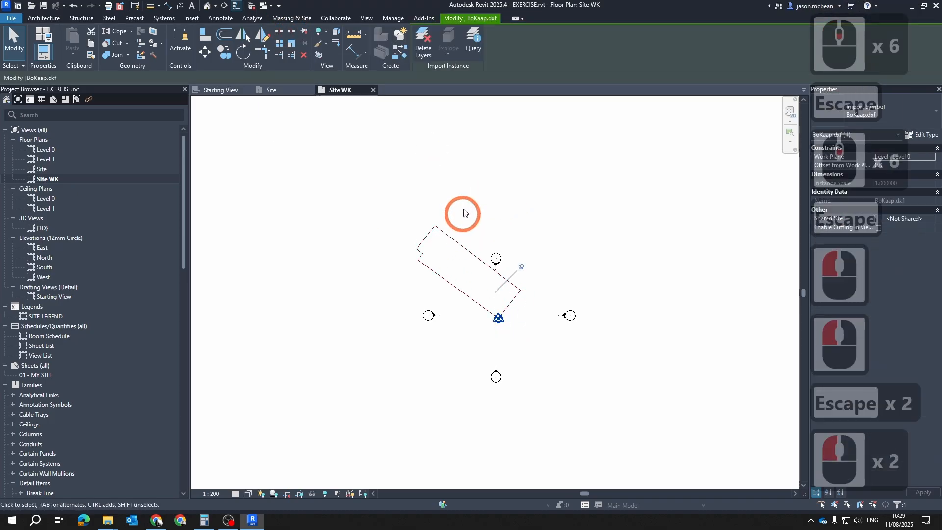
Show the BoKaap.dxf layers 0, BuildingFootPrints, cadastal, Extent, Roads and Z Added again in Site WK
{"action": "key", "text": "v"}
{"action": "key", "text": "g"}
{"action": "left_click", "coordinate": [512, 129]}
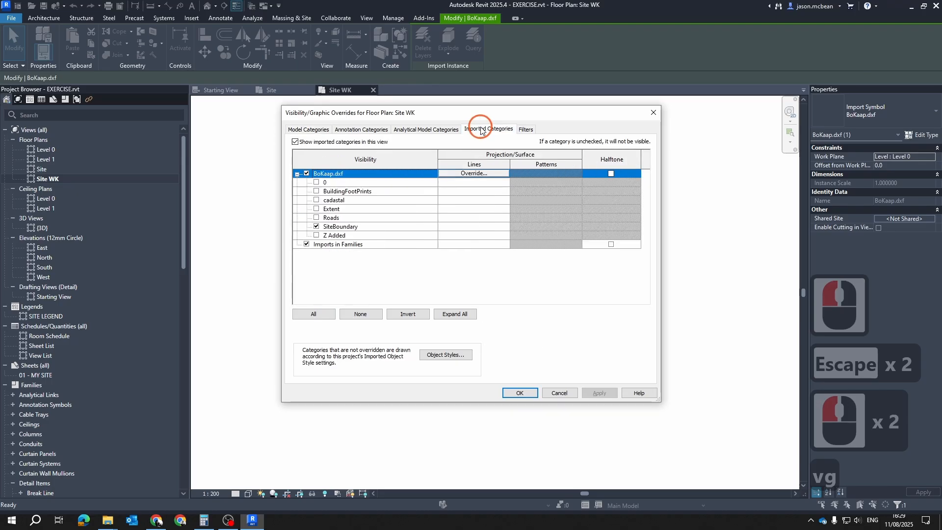
{"action": "left_click", "coordinate": [319, 182]}
{"action": "left_click", "coordinate": [317, 191]}
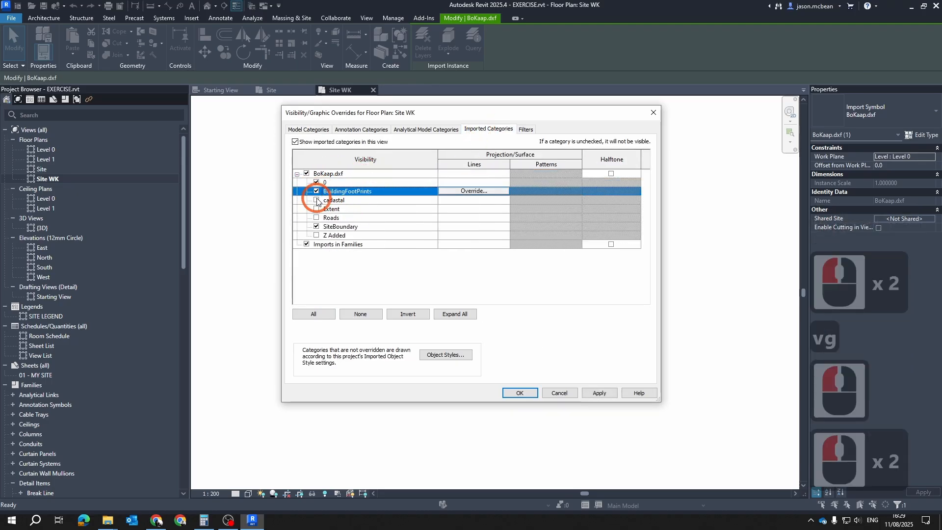
{"action": "left_click", "coordinate": [316, 200]}
{"action": "left_click", "coordinate": [317, 209]}
{"action": "left_click", "coordinate": [316, 217]}
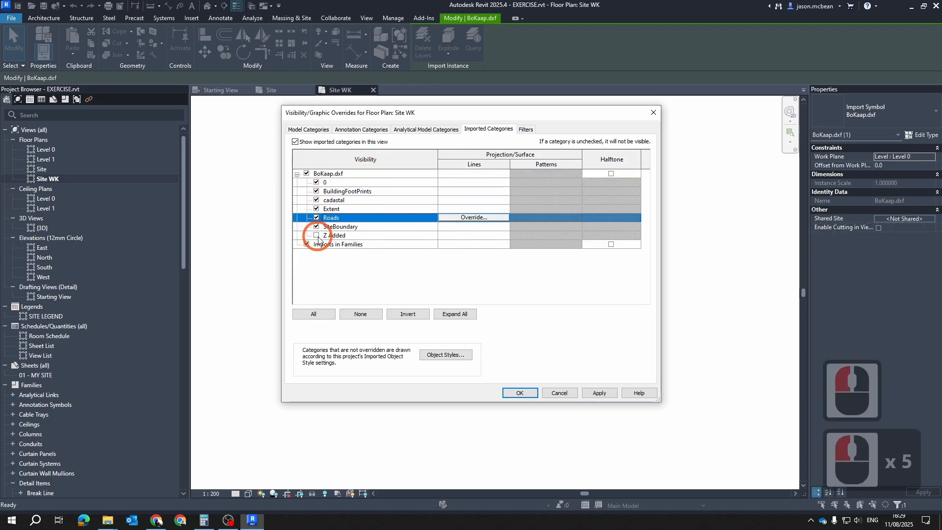
{"action": "left_click", "coordinate": [316, 235]}
{"action": "left_click", "coordinate": [601, 392]}
{"action": "left_click", "coordinate": [516, 392]}
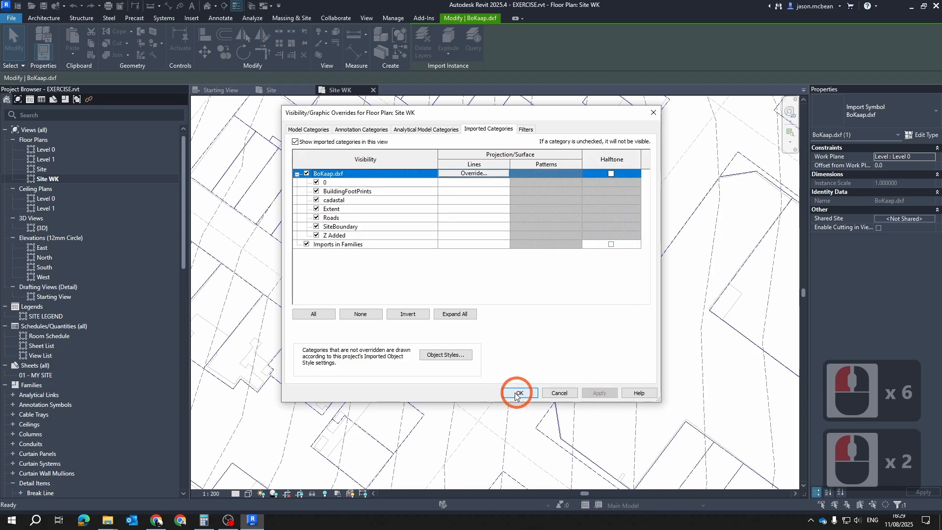
{"action": "key", "text": "Escape"}
{"action": "key", "text": "Escape"}
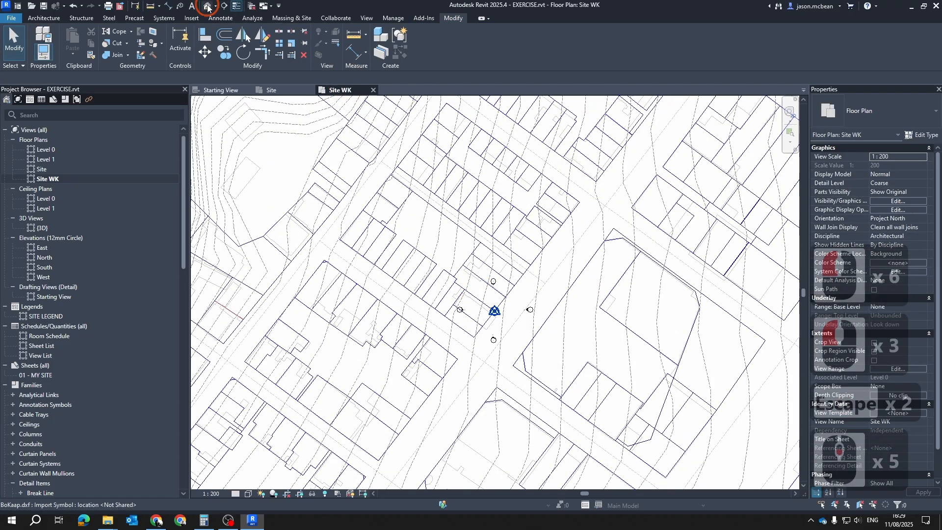
Open the default 3D view and orbit around the linked drawing to examine its contours and plots
{"action": "left_click", "coordinate": [208, 7]}
{"action": "middle_click_drag", "start_coordinate": [578, 408], "coordinate": [409, 339], "text": "shift"}
{"action": "scroll", "coordinate": [523, 326], "scroll_direction": "up", "scroll_amount": 6}
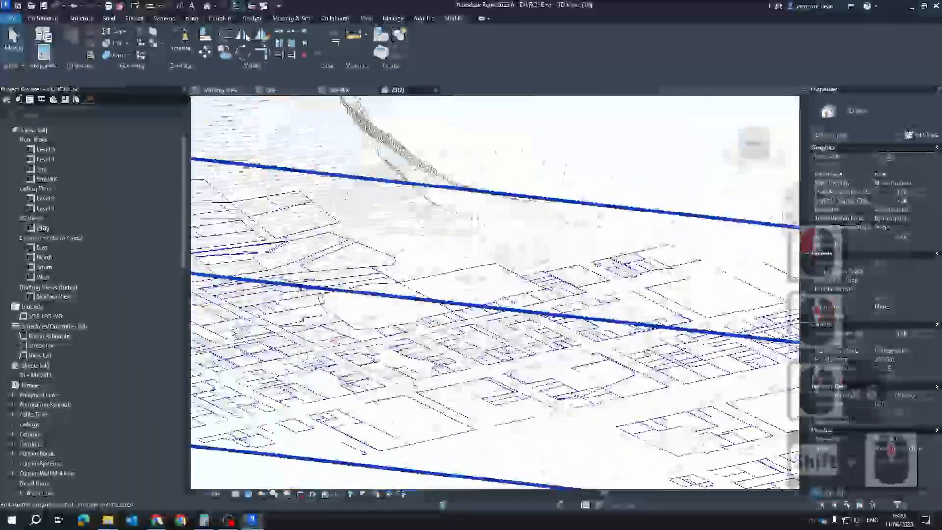
{"action": "scroll", "coordinate": [410, 339], "scroll_direction": "up", "scroll_amount": 4}
{"action": "scroll", "coordinate": [410, 339], "scroll_direction": "up", "scroll_amount": 3, "text": "shift"}
{"action": "middle_click_drag", "start_coordinate": [414, 186], "coordinate": [435, 242], "text": "shift"}
{"action": "scroll", "coordinate": [427, 222], "scroll_direction": "down", "scroll_amount": 7}
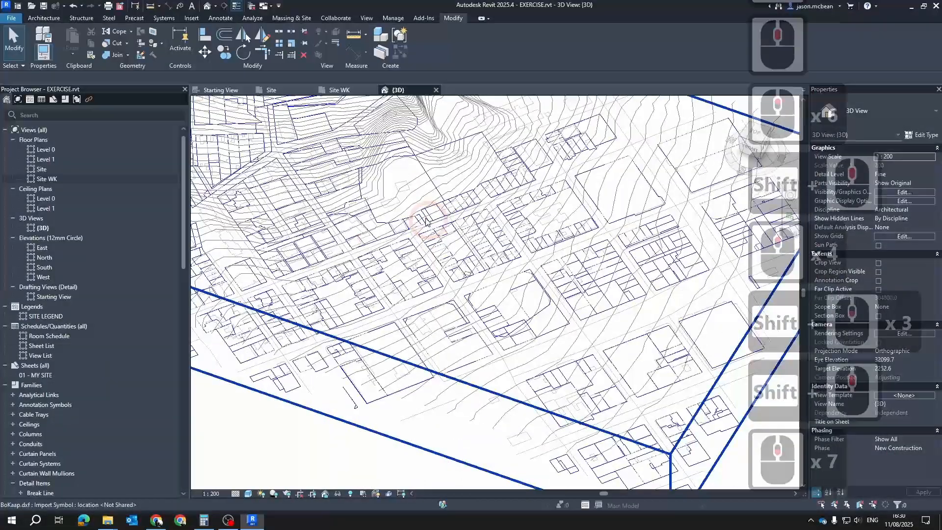
Close the Starting View and return to the Site WK floor plan, close to the project origin
{"action": "left_click", "coordinate": [219, 90]}
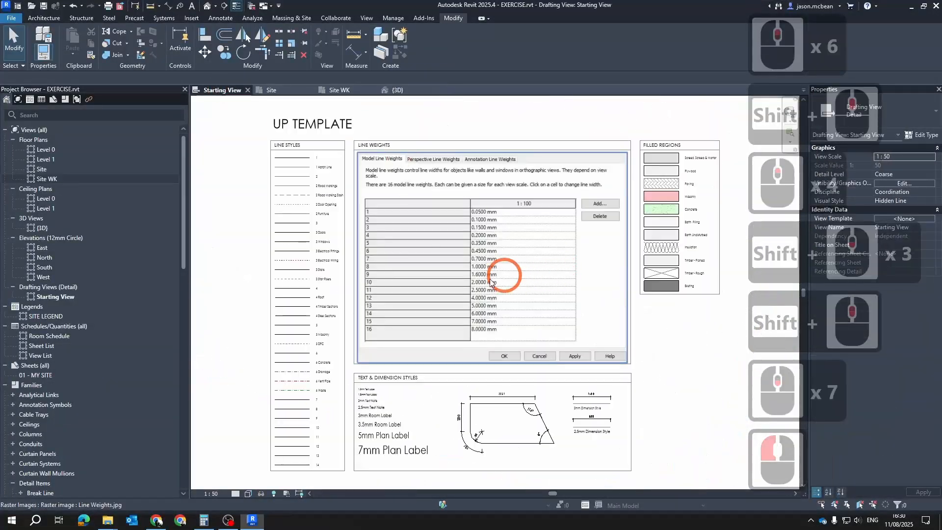
{"action": "left_click", "coordinate": [247, 90]}
{"action": "left_click", "coordinate": [274, 91]}
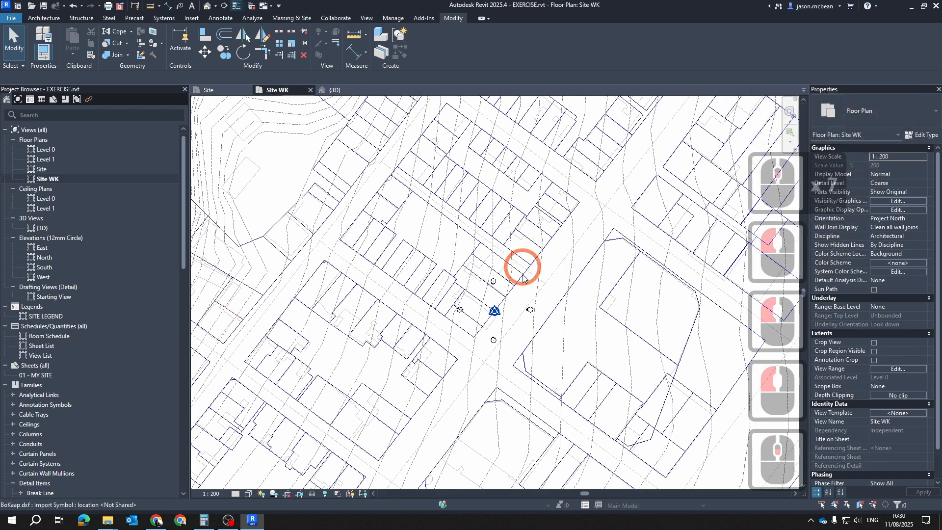
{"action": "scroll", "coordinate": [523, 280], "scroll_direction": "down", "scroll_amount": 4}
{"action": "key", "text": "Escape"}
{"action": "scroll", "coordinate": [524, 296], "scroll_direction": "up", "scroll_amount": 14}
{"action": "middle_click_drag", "start_coordinate": [552, 278], "coordinate": [486, 268]}
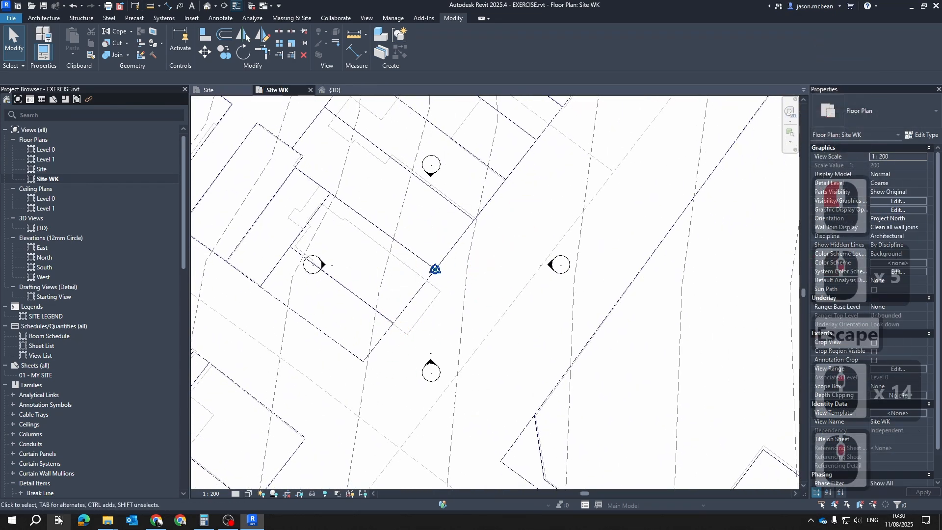
Close all open File Explorer windows
{"action": "mouse_move", "coordinate": [105, 521]}
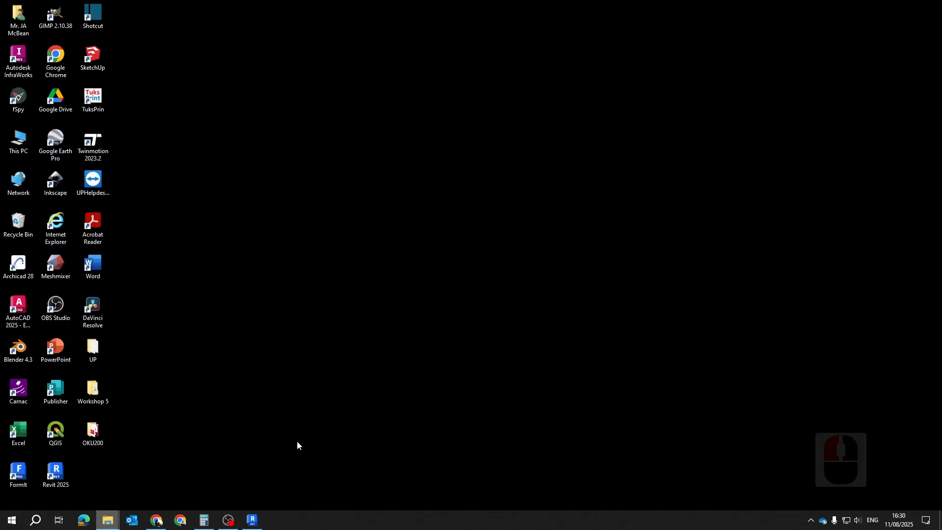
{"action": "left_click", "coordinate": [220, 487]}
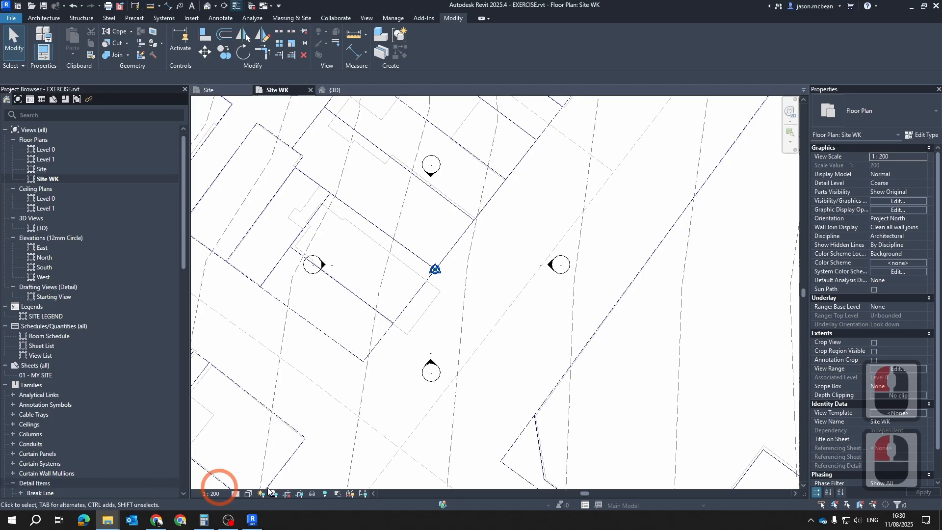
{"action": "right_click", "coordinate": [112, 525]}
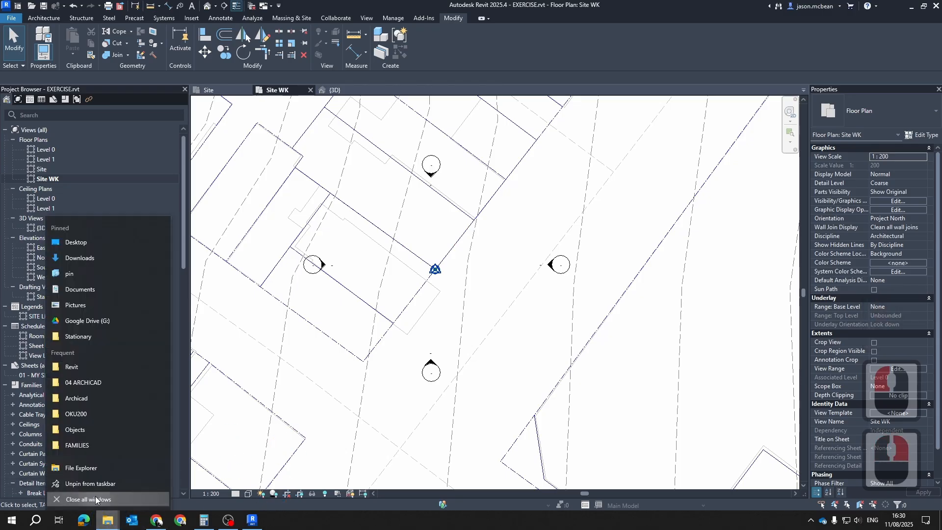
{"action": "left_click", "coordinate": [96, 497]}
Open a new File Explorer window and browse to the OKU200 folder on the Desktop
{"action": "left_click", "coordinate": [108, 521]}
{"action": "left_click", "coordinate": [199, 378]}
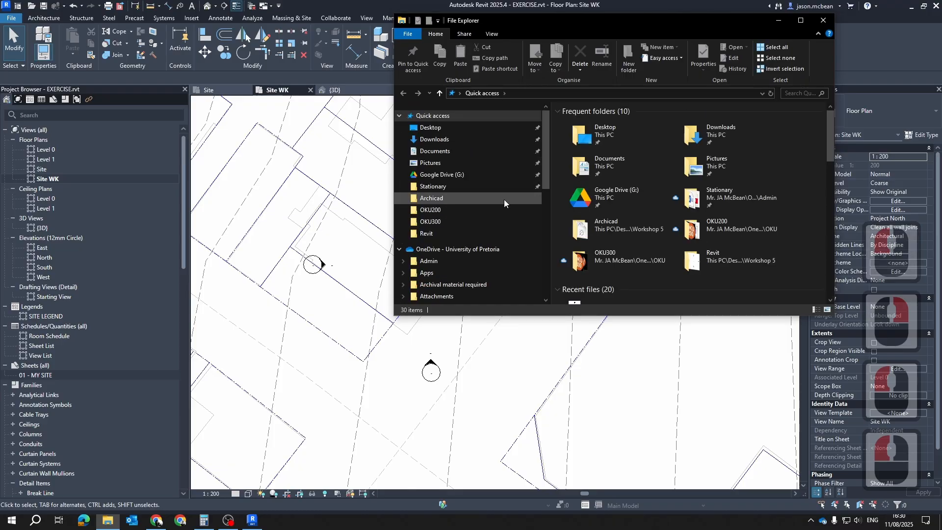
{"action": "double_click", "coordinate": [693, 229]}
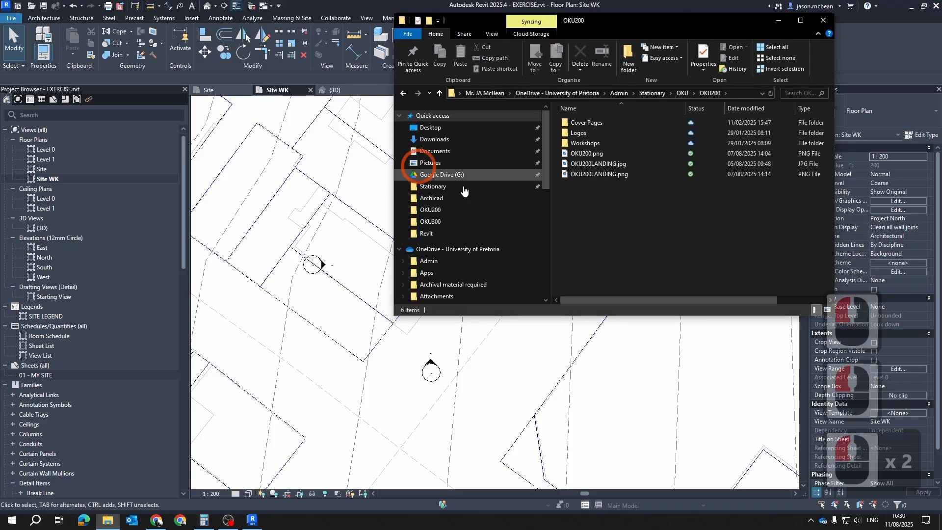
{"action": "left_click", "coordinate": [650, 93]}
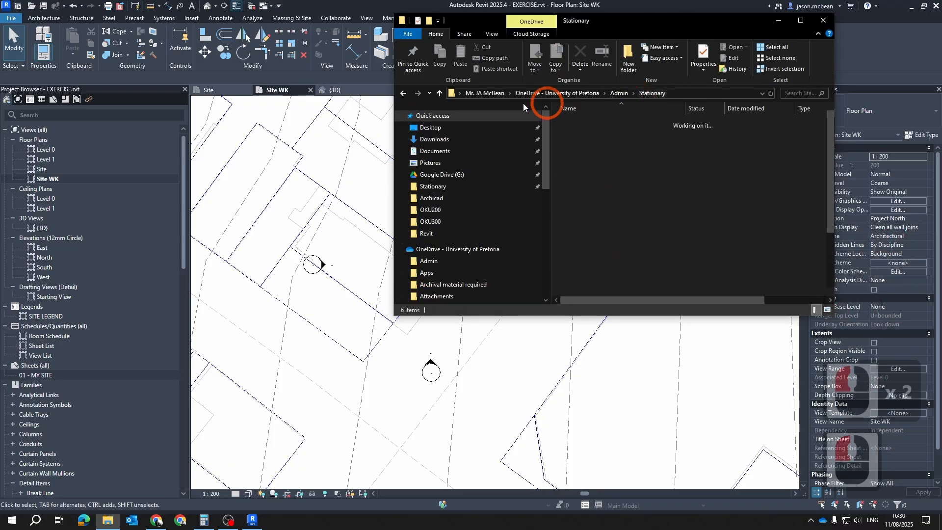
{"action": "left_click", "coordinate": [430, 127]}
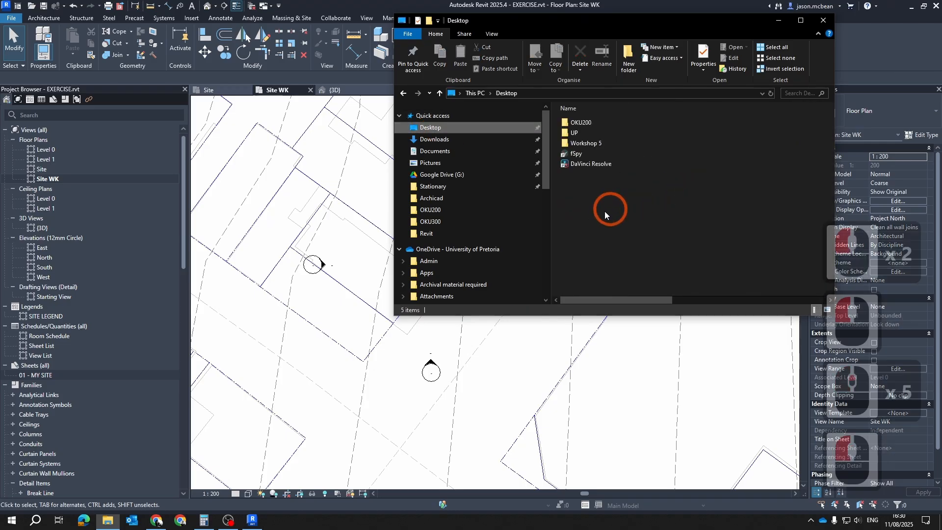
{"action": "left_click", "coordinate": [589, 132]}
{"action": "double_click", "coordinate": [589, 123]}
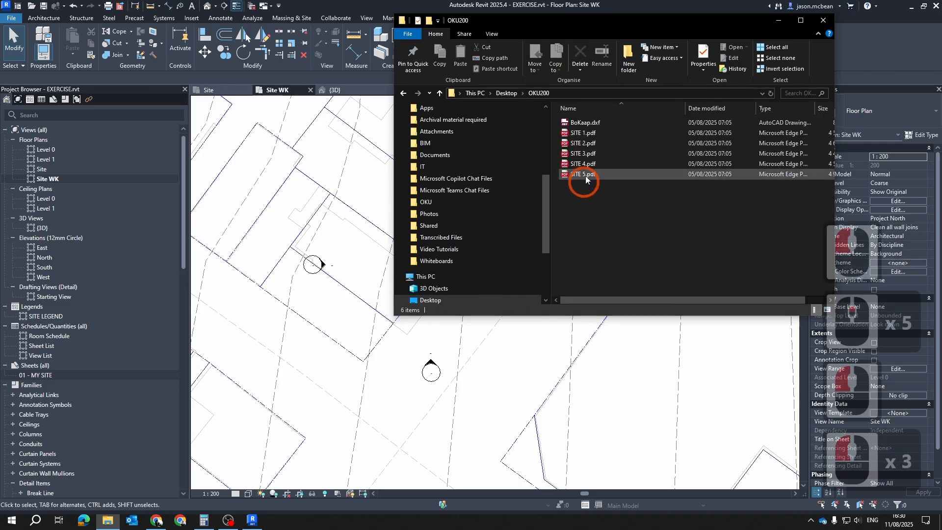
Bring SITE 1.pdf from the OKU200 folder into Site WK, importing page 1 at a resolution of 300 DPI
{"action": "left_click_drag", "start_coordinate": [583, 134], "coordinate": [474, 182]}
{"action": "left_click_drag", "start_coordinate": [375, 342], "coordinate": [377, 344]}
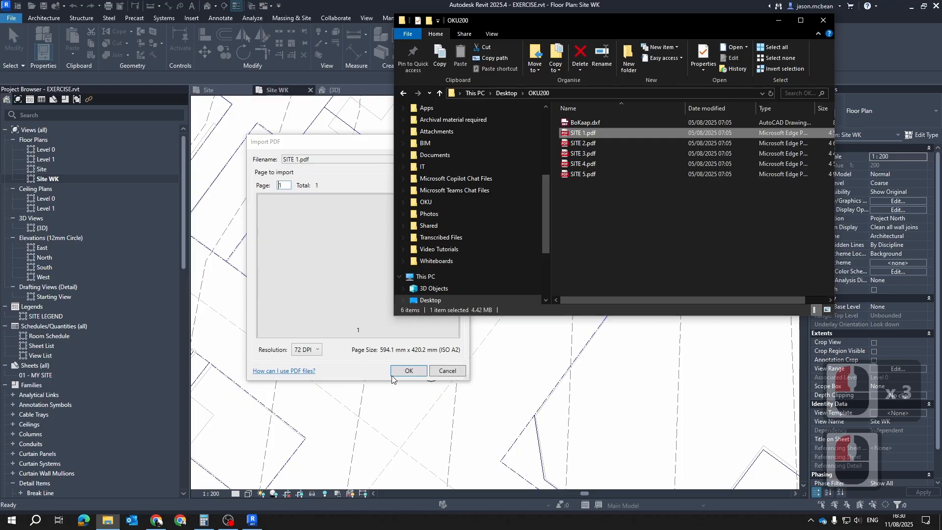
{"action": "left_click", "coordinate": [412, 330]}
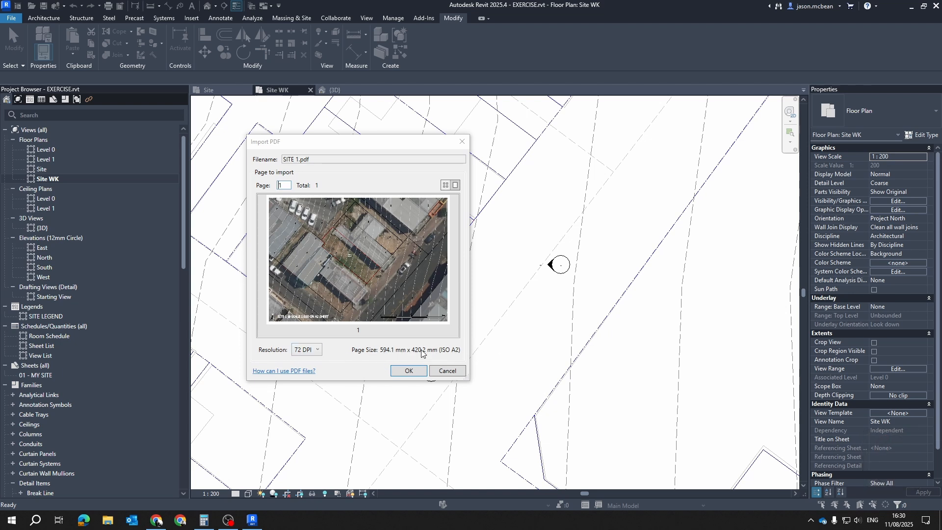
{"action": "left_click", "coordinate": [317, 352]}
{"action": "left_click", "coordinate": [306, 380]}
{"action": "left_click", "coordinate": [359, 305]}
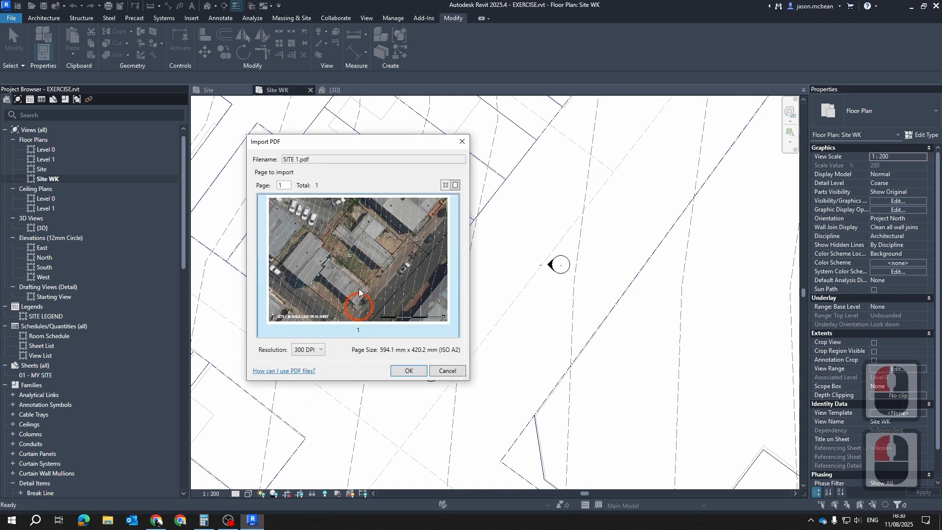
{"action": "left_click", "coordinate": [409, 371]}
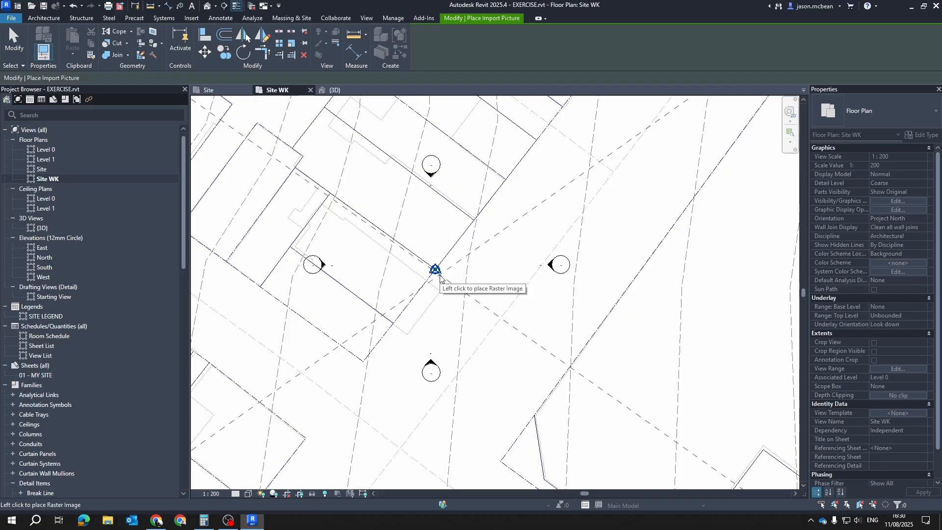
Place the SITE 1.pdf image over the plots around the project origin in Site WK
{"action": "scroll", "coordinate": [471, 287], "scroll_direction": "down", "scroll_amount": 13}
{"action": "left_click", "coordinate": [474, 255]}
{"action": "scroll", "coordinate": [513, 288], "scroll_direction": "up", "scroll_amount": 2}
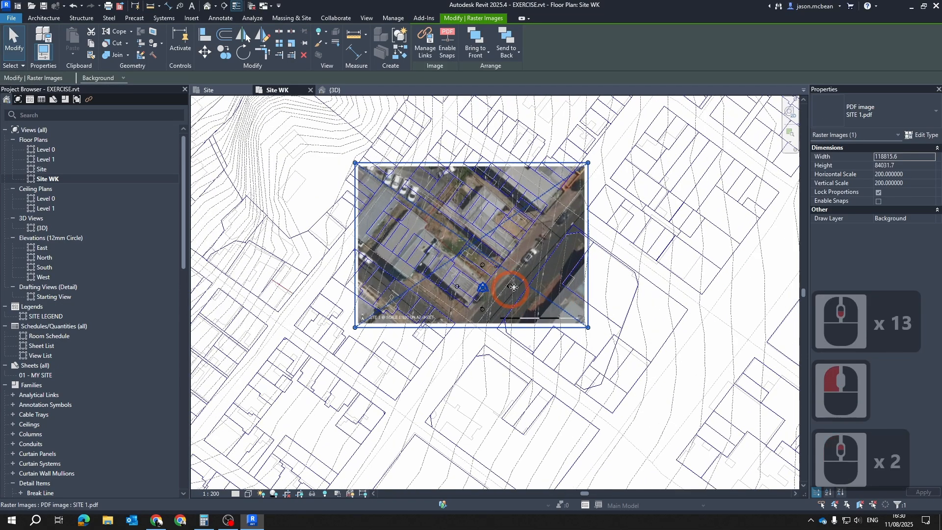
Examine how the SITE 1.pdf image lines up with the BoKaap.dxf plot lines around the project origin
{"action": "key", "text": "Escape"}
{"action": "key", "text": "Escape"}
{"action": "scroll", "coordinate": [491, 304], "scroll_direction": "up", "scroll_amount": 6}
{"action": "key", "text": "Escape"}
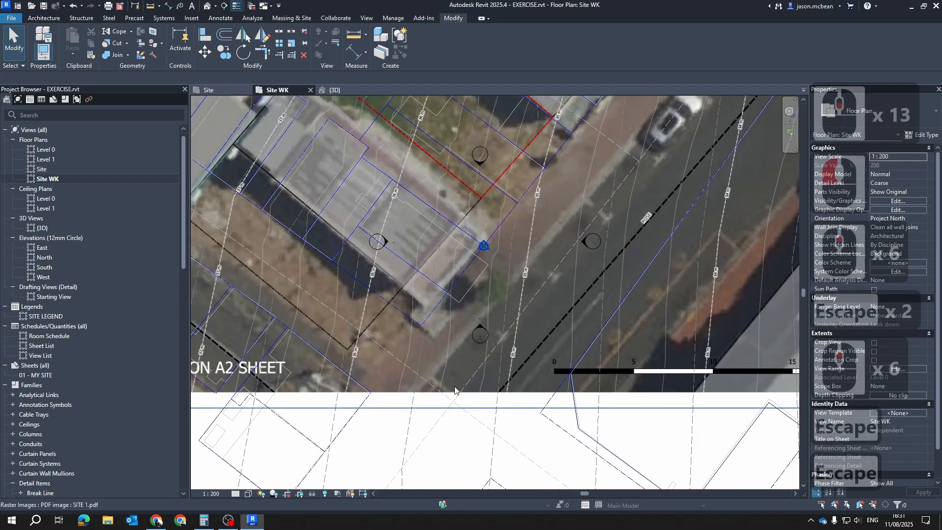
{"action": "left_click", "coordinate": [455, 385]}
{"action": "scroll", "coordinate": [540, 319], "scroll_direction": "down", "scroll_amount": 4}
{"action": "middle_click_drag", "start_coordinate": [545, 307], "coordinate": [548, 340]}
{"action": "scroll", "coordinate": [548, 340], "scroll_direction": "down", "scroll_amount": 5}
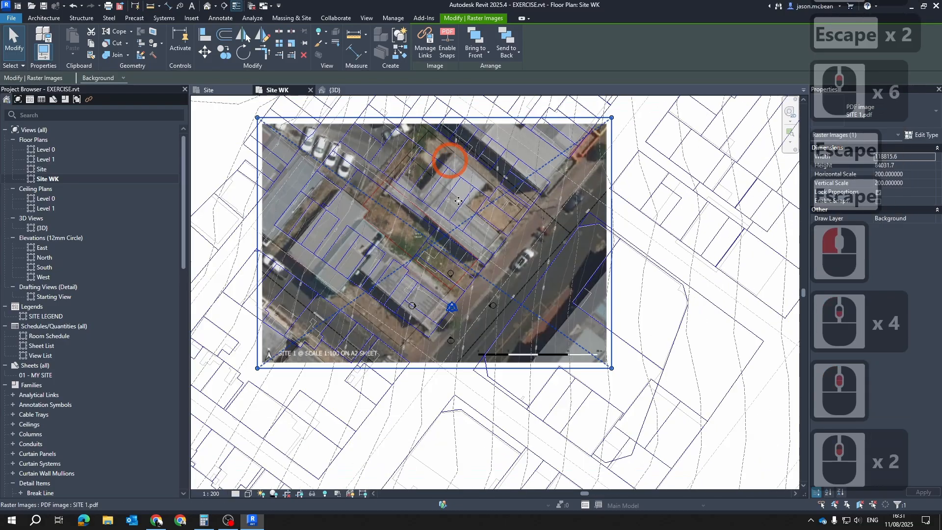
{"action": "scroll", "coordinate": [481, 270], "scroll_direction": "up", "scroll_amount": 4}
{"action": "scroll", "coordinate": [469, 278], "scroll_direction": "down", "scroll_amount": 4}
{"action": "key", "text": "Escape"}
{"action": "key", "text": "Escape"}
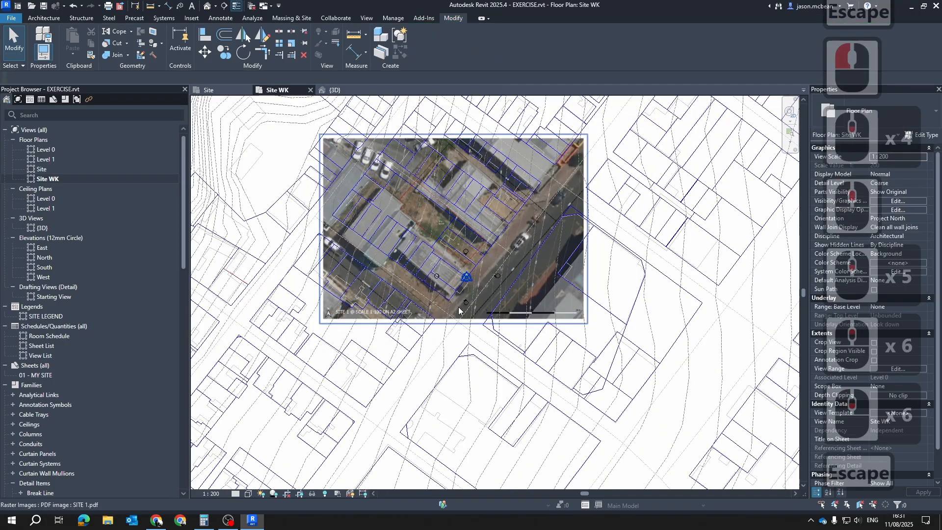
{"action": "left_click", "coordinate": [449, 352]}
{"action": "key", "text": "Escape"}
{"action": "key", "text": "Escape"}
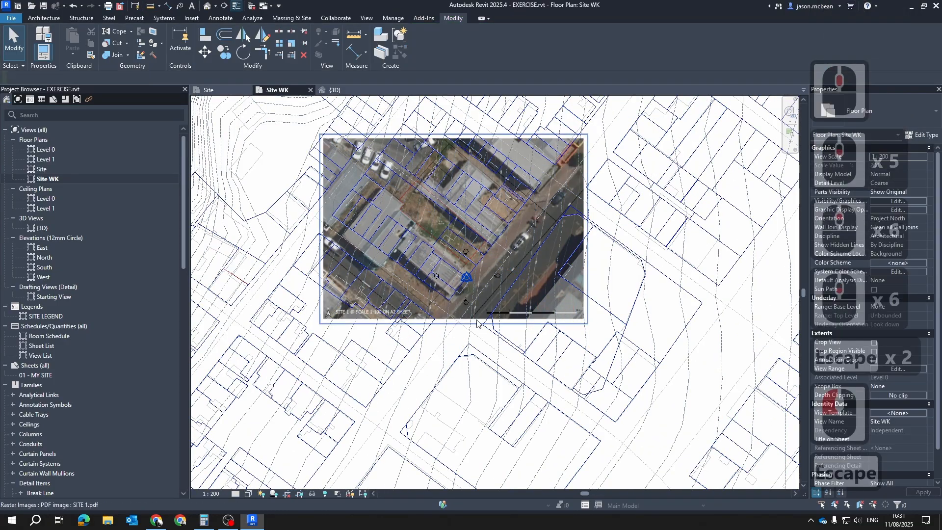
{"action": "left_click", "coordinate": [425, 389]}
{"action": "left_click", "coordinate": [396, 410]}
{"action": "left_click", "coordinate": [370, 412]}
{"action": "key", "text": "Escape"}
{"action": "left_click", "coordinate": [455, 324]}
{"action": "scroll", "coordinate": [490, 255], "scroll_direction": "up", "scroll_amount": 6}
{"action": "key", "text": "Escape"}
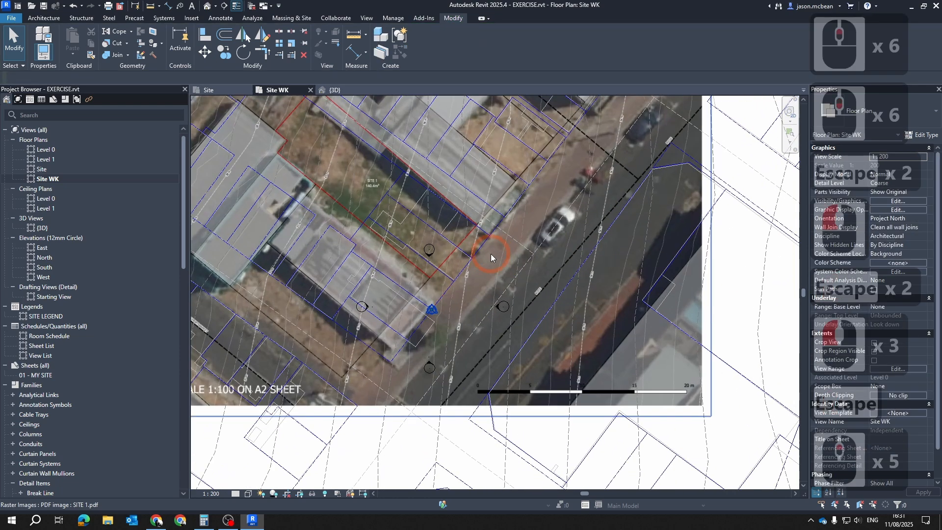
Move the SITE 1.pdf image so the lower corner of its red site boundary lands on the survey point at the origin
{"action": "left_click", "coordinate": [405, 320]}
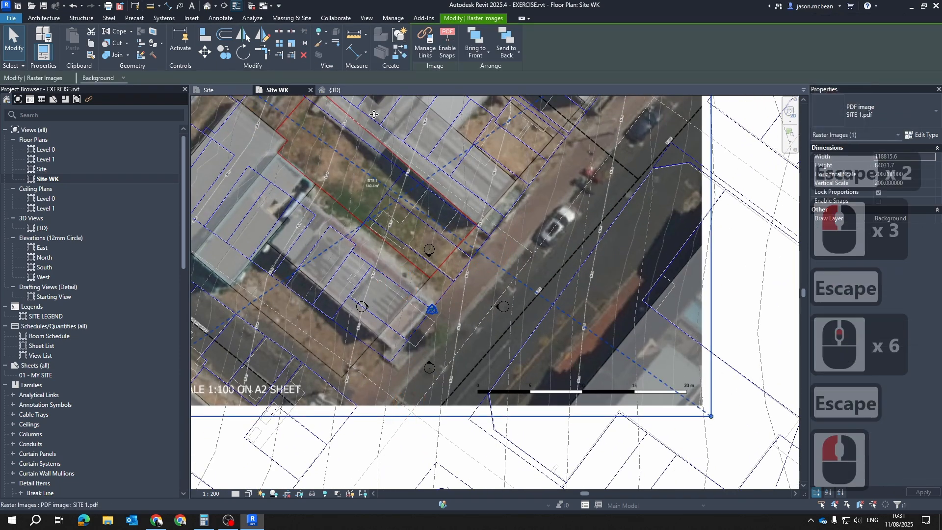
{"action": "left_click", "coordinate": [205, 51]}
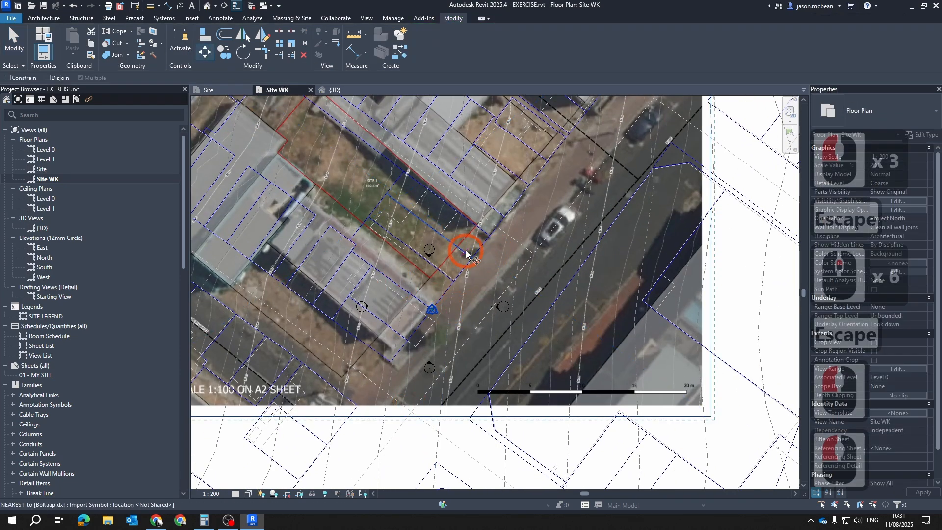
{"action": "scroll", "coordinate": [427, 251], "scroll_direction": "up", "scroll_amount": 6}
{"action": "scroll", "coordinate": [756, 303], "scroll_direction": "down", "scroll_amount": 5}
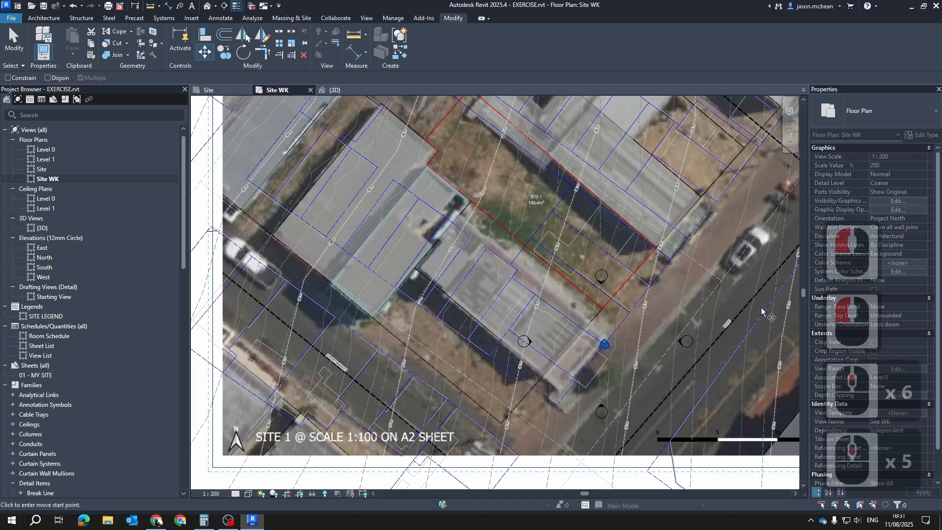
{"action": "scroll", "coordinate": [586, 312], "scroll_direction": "up", "scroll_amount": 6}
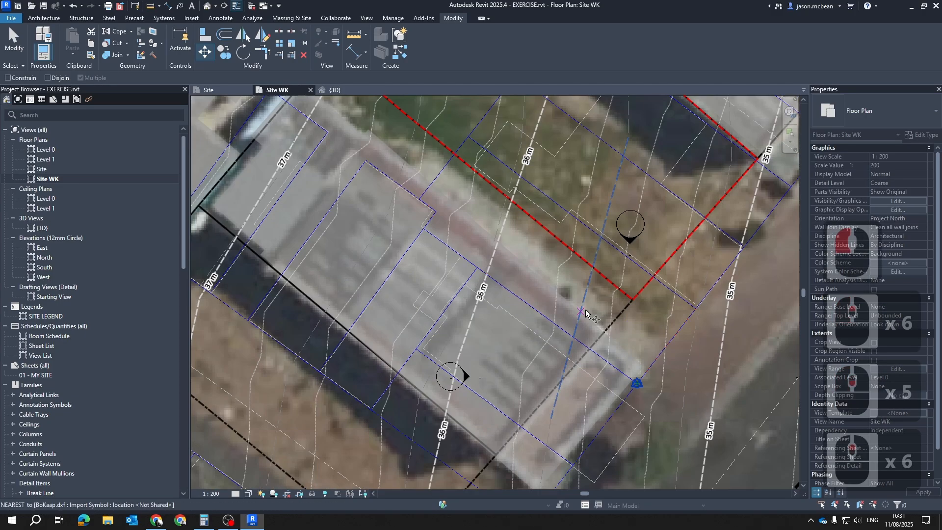
{"action": "scroll", "coordinate": [637, 310], "scroll_direction": "up", "scroll_amount": 14}
{"action": "left_click", "coordinate": [626, 311]}
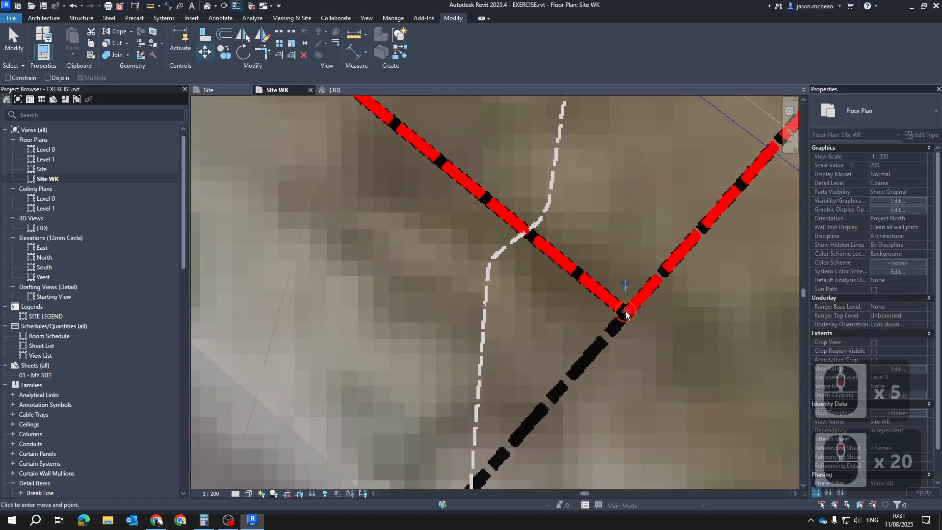
{"action": "scroll", "coordinate": [596, 135], "scroll_direction": "down", "scroll_amount": 7}
{"action": "scroll", "coordinate": [597, 134], "scroll_direction": "down", "scroll_amount": 5}
{"action": "scroll", "coordinate": [596, 351], "scroll_direction": "up", "scroll_amount": 7}
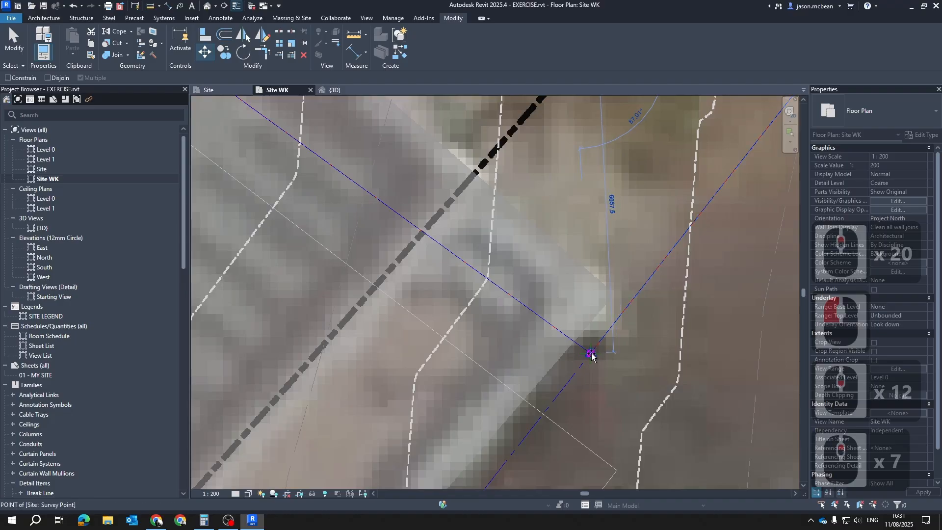
{"action": "left_click", "coordinate": [591, 354]}
{"action": "scroll", "coordinate": [537, 349], "scroll_direction": "down", "scroll_amount": 14}
{"action": "scroll", "coordinate": [421, 174], "scroll_direction": "up", "scroll_amount": 6}
{"action": "scroll", "coordinate": [490, 309], "scroll_direction": "down", "scroll_amount": 7}
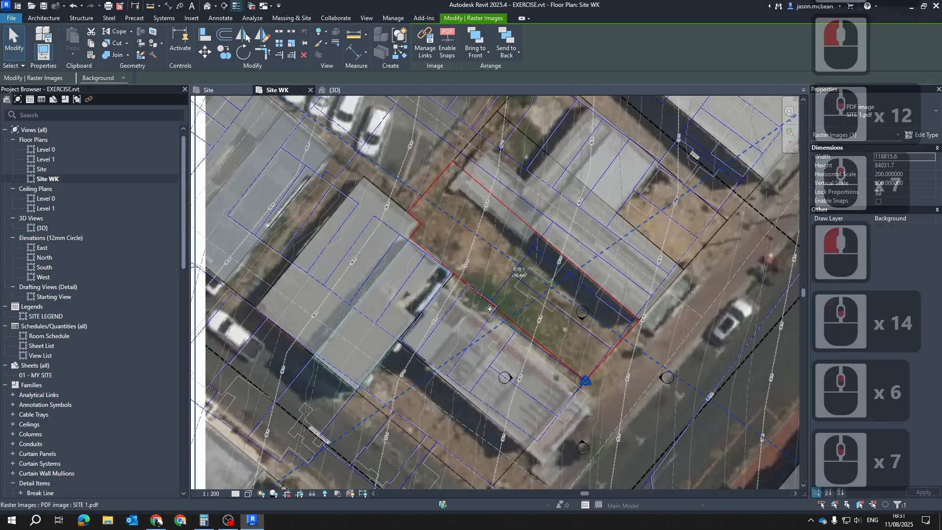
{"action": "scroll", "coordinate": [593, 344], "scroll_direction": "up", "scroll_amount": 3}
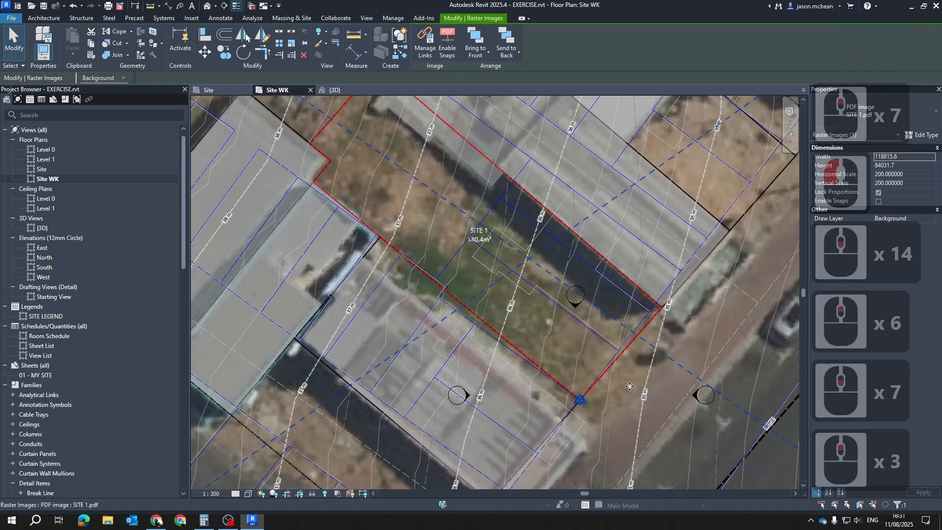
{"action": "scroll", "coordinate": [623, 398], "scroll_direction": "up", "scroll_amount": 6}
{"action": "left_click", "coordinate": [243, 52]}
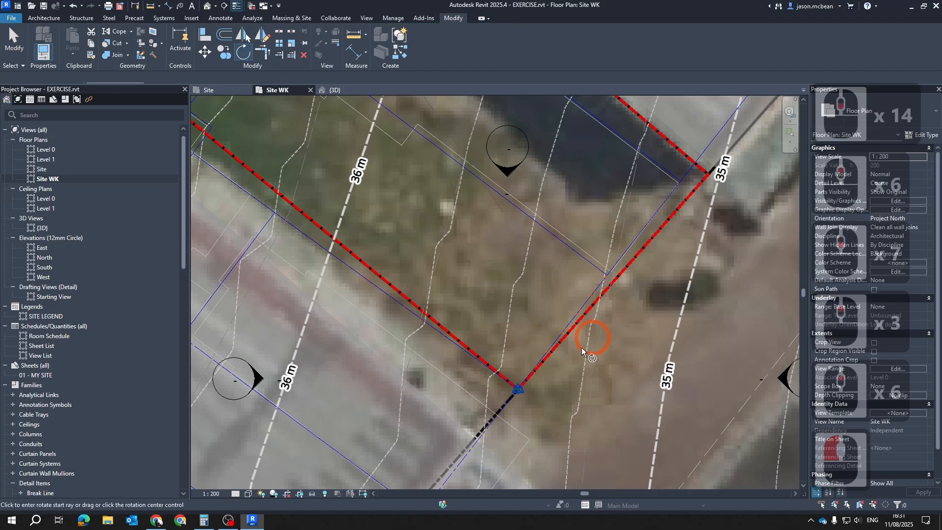
{"action": "scroll", "coordinate": [521, 394], "scroll_direction": "up", "scroll_amount": 6}
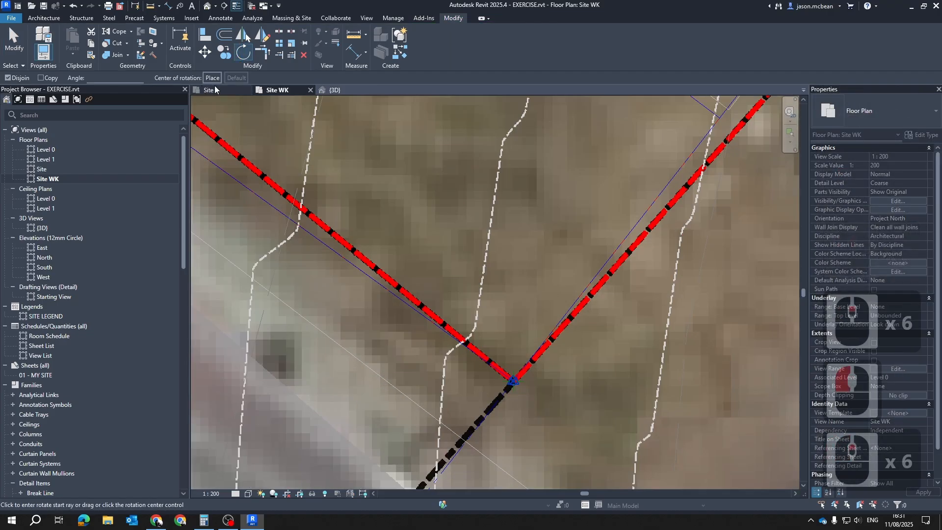
{"action": "scroll", "coordinate": [521, 399], "scroll_direction": "up", "scroll_amount": 6}
{"action": "left_click", "coordinate": [505, 358]}
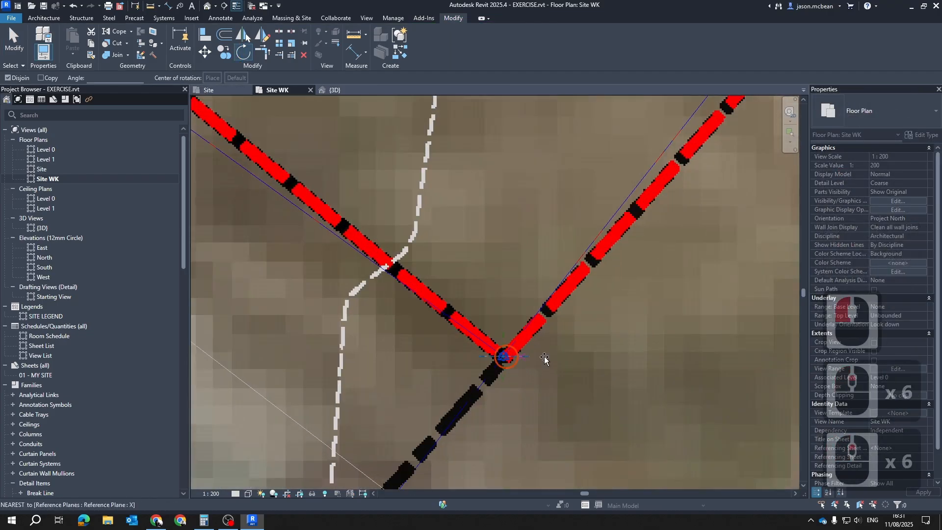
{"action": "left_click", "coordinate": [544, 357]}
{"action": "scroll", "coordinate": [468, 263], "scroll_direction": "down", "scroll_amount": 7}
{"action": "scroll", "coordinate": [470, 266], "scroll_direction": "down", "scroll_amount": 6}
{"action": "scroll", "coordinate": [526, 362], "scroll_direction": "up", "scroll_amount": 5}
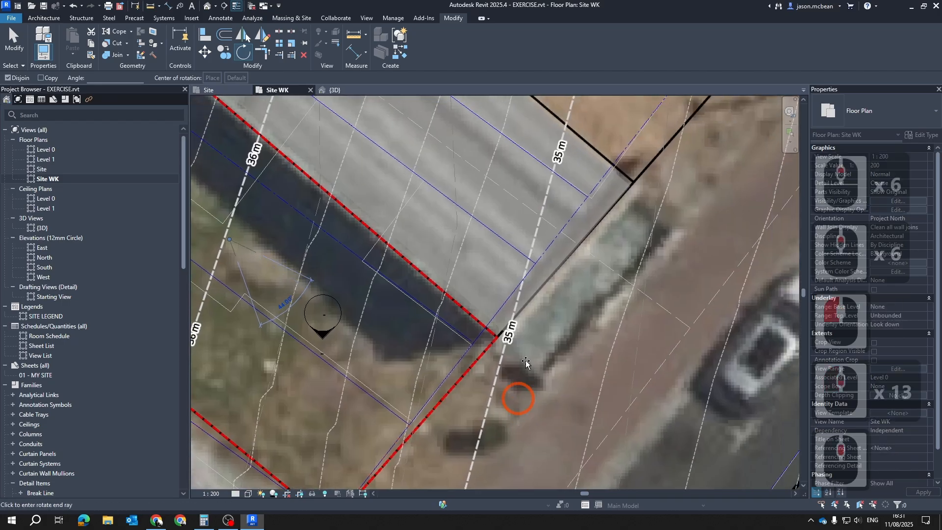
{"action": "scroll", "coordinate": [505, 350], "scroll_direction": "up", "scroll_amount": 5}
{"action": "scroll", "coordinate": [540, 343], "scroll_direction": "down", "scroll_amount": 5}
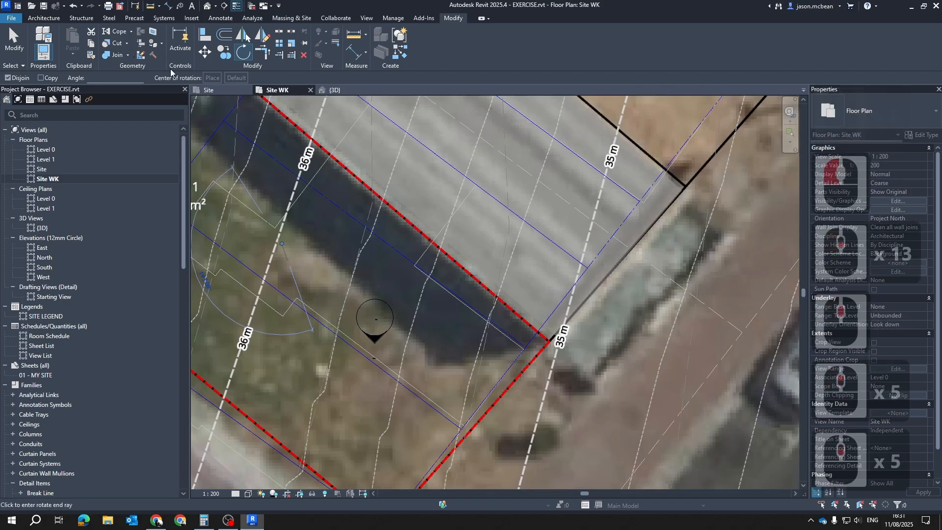
{"action": "key", "text": "Escape"}
{"action": "scroll", "coordinate": [491, 295], "scroll_direction": "down", "scroll_amount": 13}
{"action": "key", "text": "Escape"}
{"action": "key", "text": "Escape"}
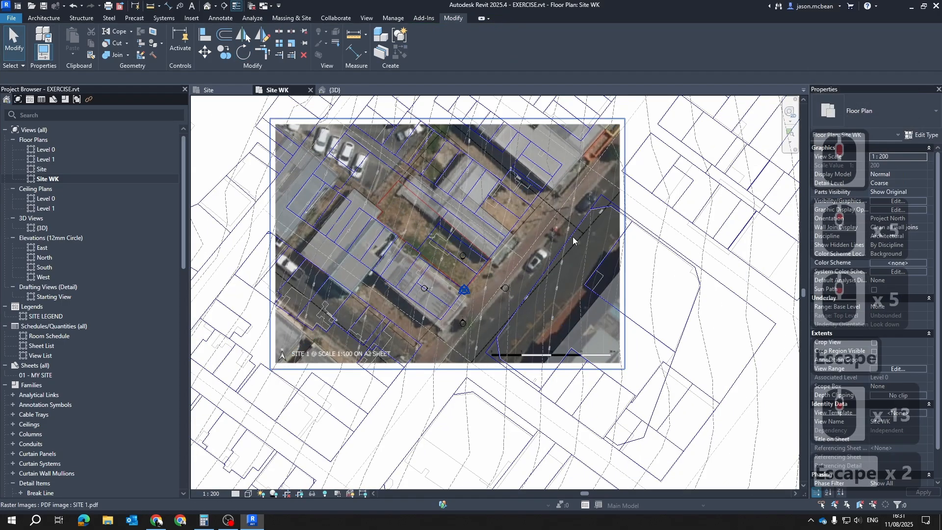
Rotate the SITE 1.pdf image about the origin so its red street-side boundary lines up with the DXF plot line
{"action": "left_click", "coordinate": [611, 160]}
{"action": "key", "text": "r"}
{"action": "key", "text": "o"}
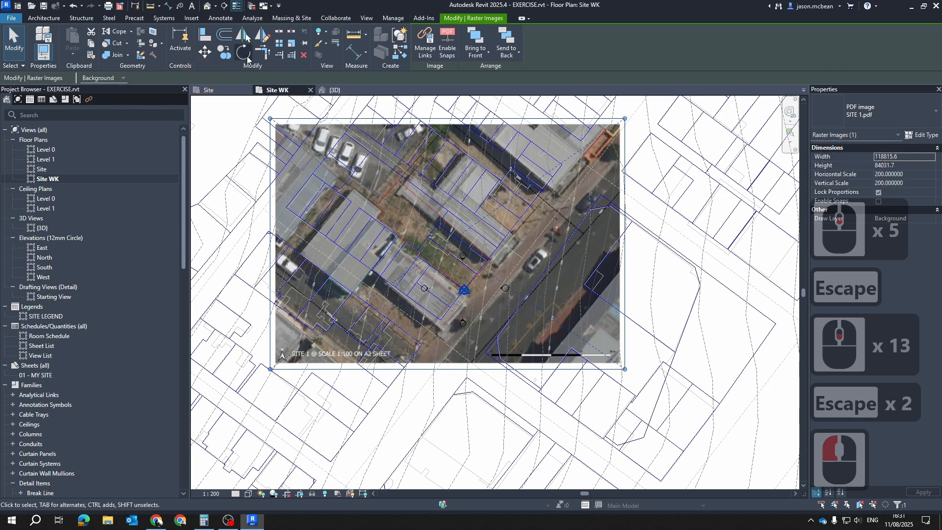
{"action": "left_click", "coordinate": [236, 81]}
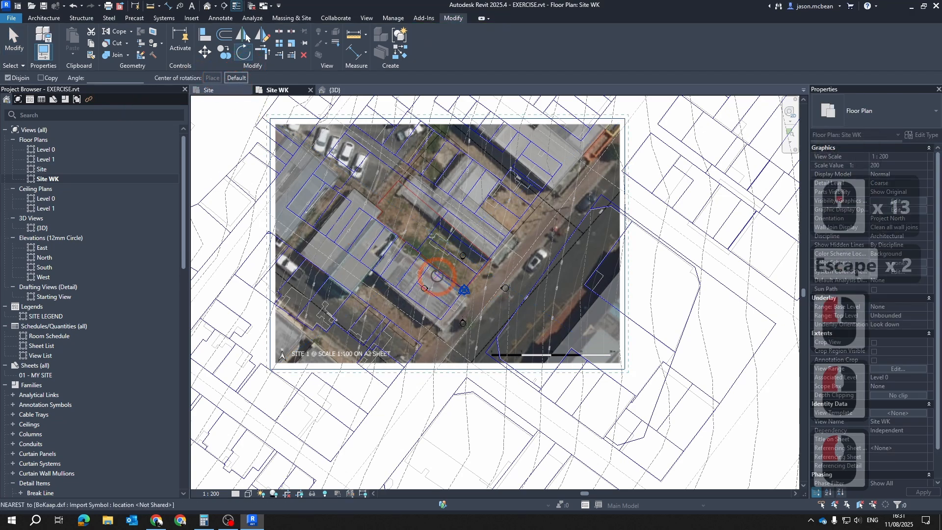
{"action": "scroll", "coordinate": [441, 280], "scroll_direction": "up", "scroll_amount": 20}
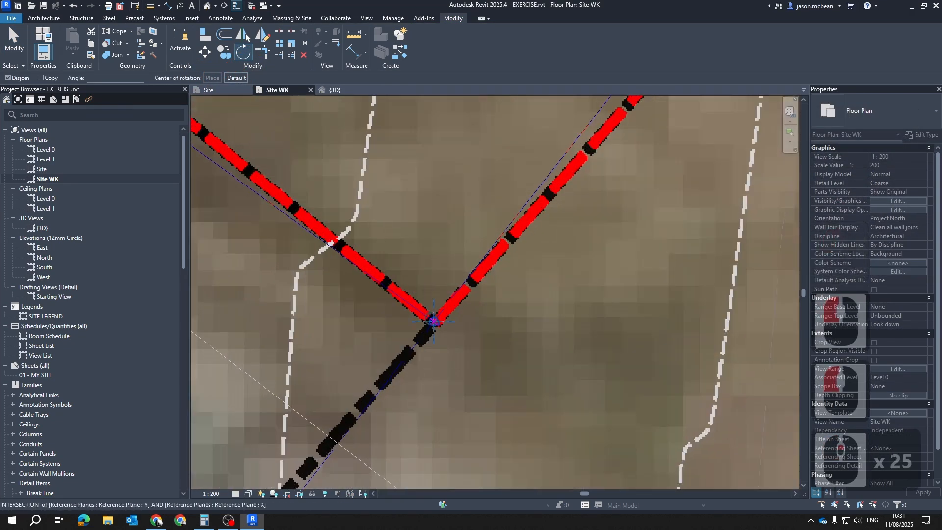
{"action": "left_click", "coordinate": [433, 321]}
{"action": "scroll", "coordinate": [531, 361], "scroll_direction": "down", "scroll_amount": 14}
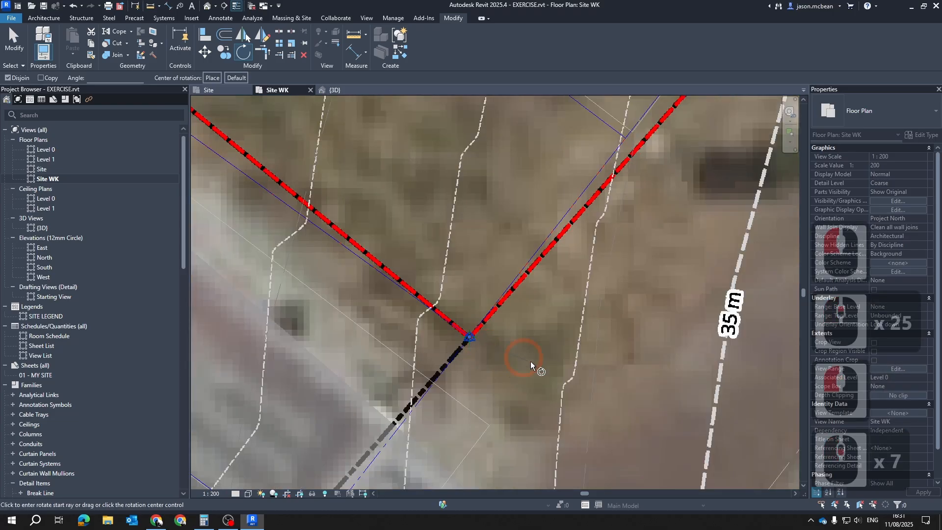
{"action": "scroll", "coordinate": [620, 239], "scroll_direction": "up", "scroll_amount": 6}
{"action": "scroll", "coordinate": [620, 238], "scroll_direction": "up", "scroll_amount": 6}
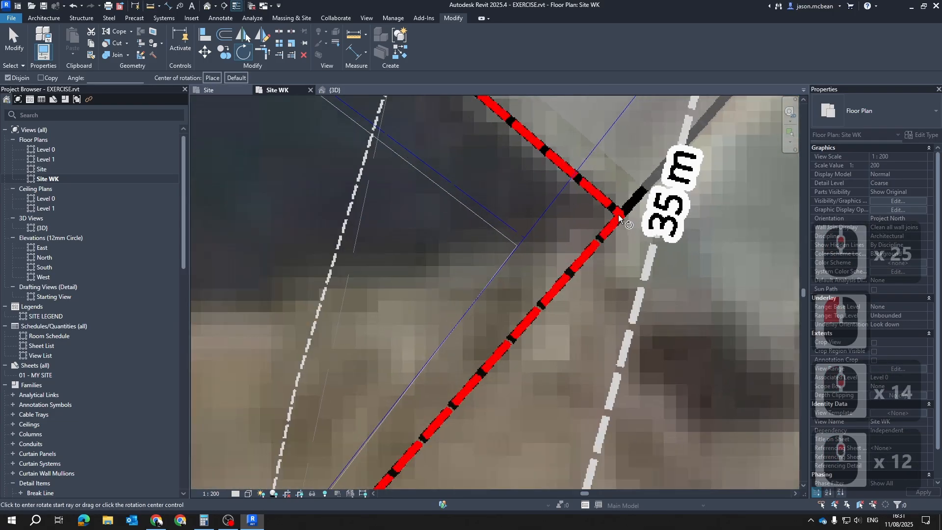
{"action": "left_click", "coordinate": [521, 252]}
{"action": "left_click", "coordinate": [524, 241]}
{"action": "scroll", "coordinate": [619, 341], "scroll_direction": "down", "scroll_amount": 17}
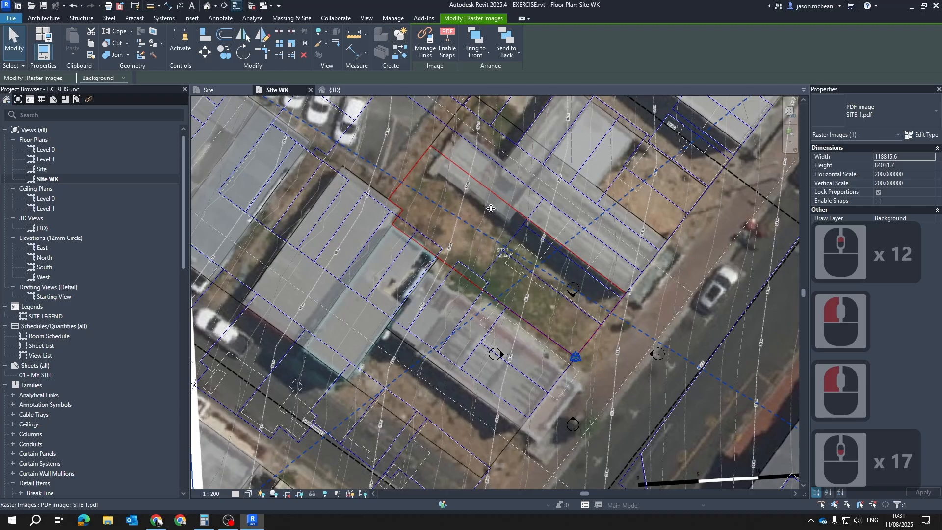
Examine how the rotated image's red SITE 1 boundary aligns with the DXF plot lines and building footprints
{"action": "scroll", "coordinate": [558, 301], "scroll_direction": "up", "scroll_amount": 4}
{"action": "key", "text": "Escape"}
{"action": "key", "text": "Escape"}
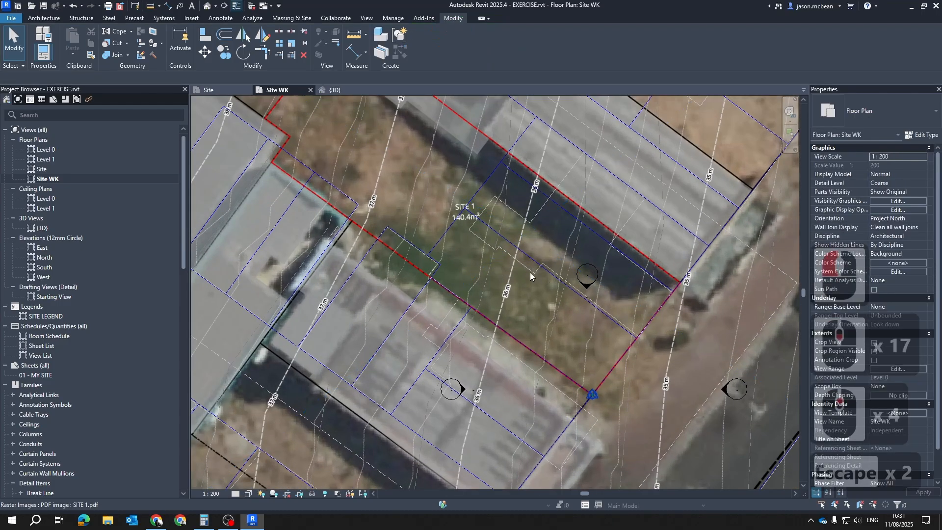
{"action": "scroll", "coordinate": [510, 349], "scroll_direction": "down", "scroll_amount": 6}
{"action": "key", "text": "Escape"}
{"action": "scroll", "coordinate": [505, 378], "scroll_direction": "down", "scroll_amount": 5}
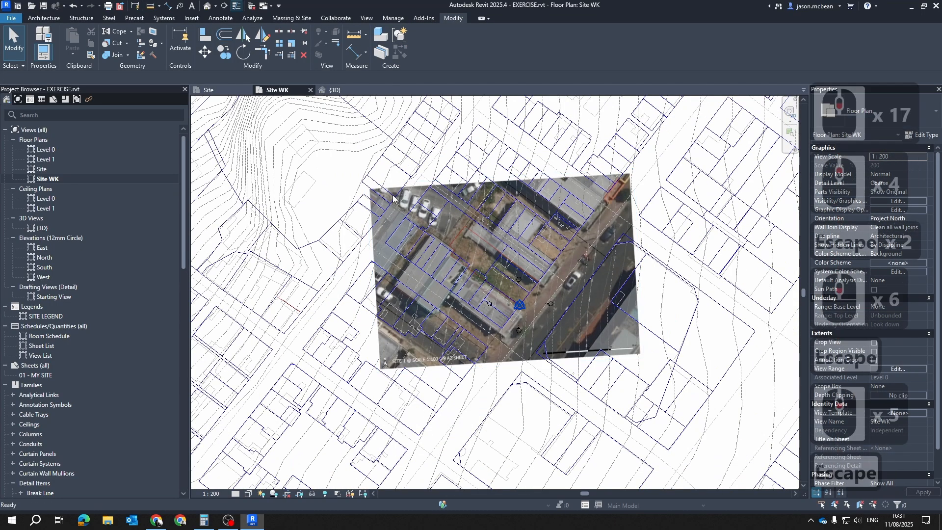
{"action": "left_click", "coordinate": [543, 236]}
{"action": "scroll", "coordinate": [520, 387], "scroll_direction": "up", "scroll_amount": 6}
{"action": "key", "text": "Escape"}
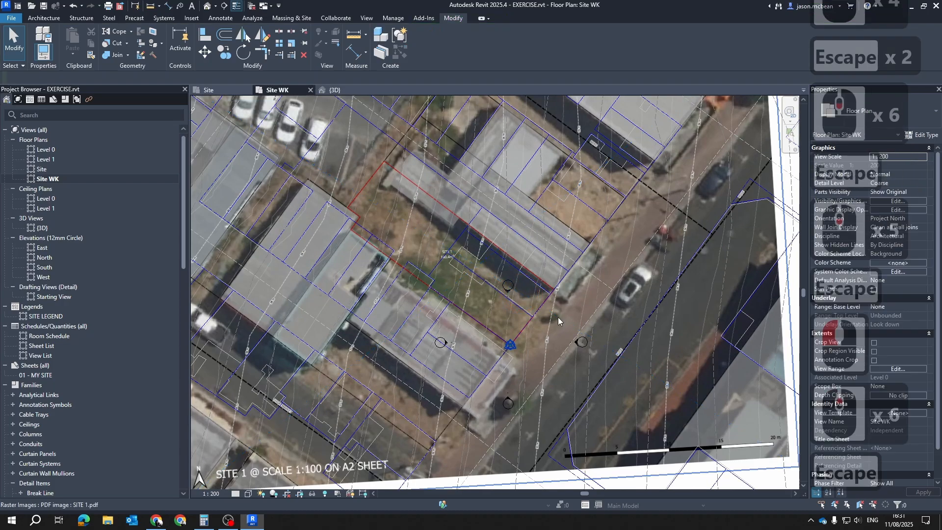
{"action": "scroll", "coordinate": [551, 374], "scroll_direction": "down", "scroll_amount": 5}
{"action": "scroll", "coordinate": [522, 266], "scroll_direction": "up", "scroll_amount": 6}
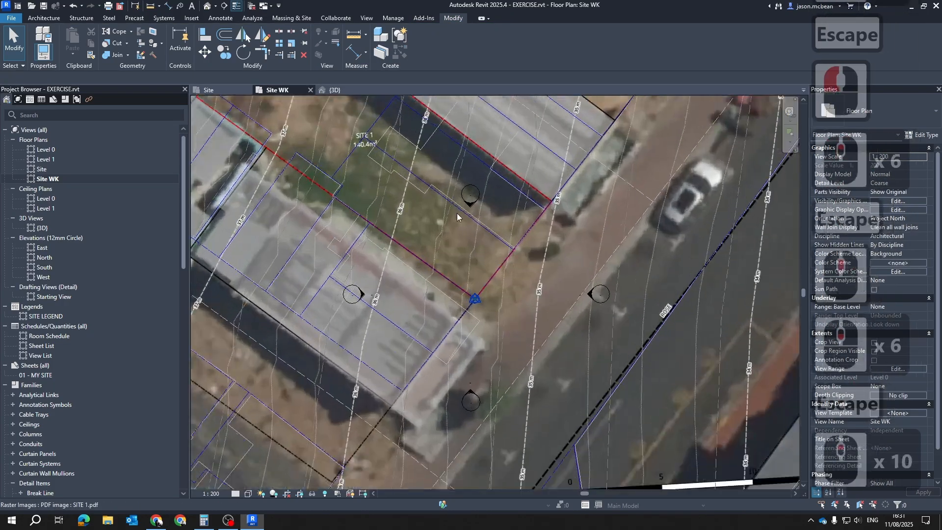
{"action": "scroll", "coordinate": [469, 276], "scroll_direction": "up", "scroll_amount": 11}
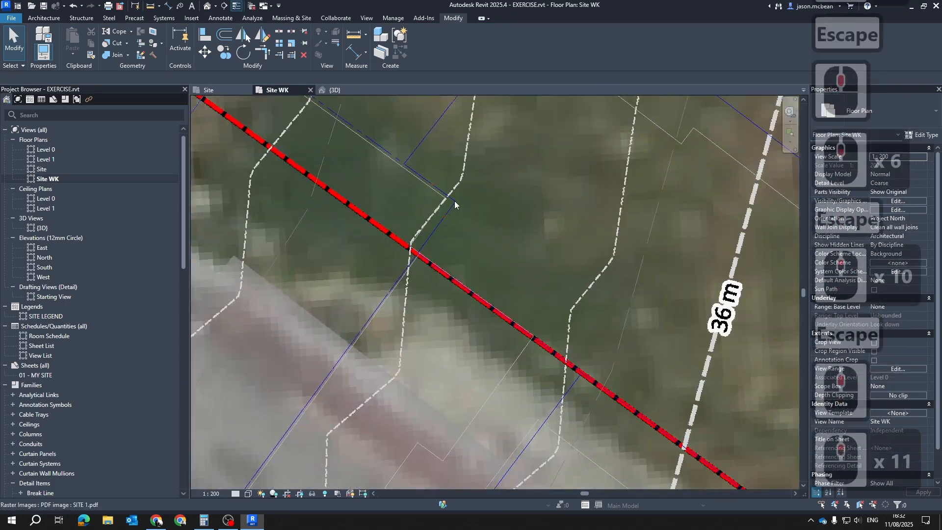
{"action": "scroll", "coordinate": [419, 285], "scroll_direction": "up", "scroll_amount": 7}
{"action": "scroll", "coordinate": [418, 241], "scroll_direction": "down", "scroll_amount": 7}
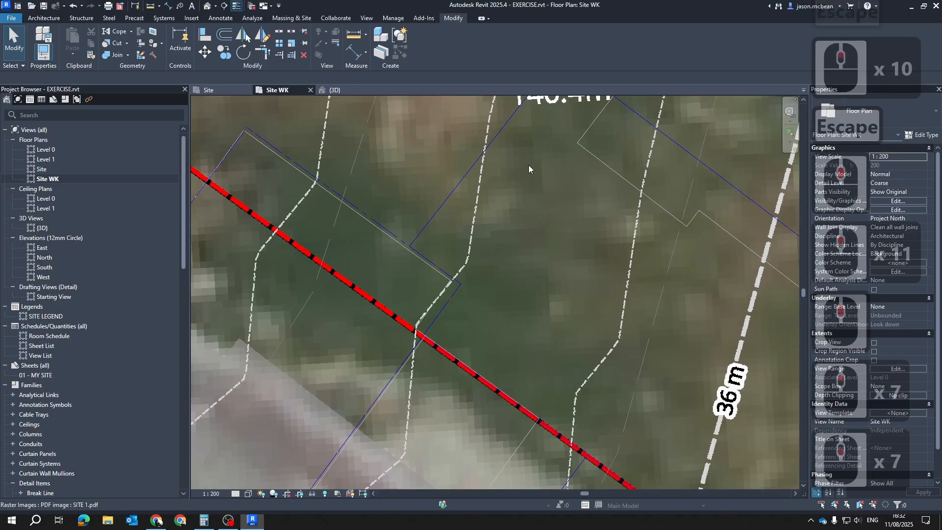
{"action": "middle_click_drag", "start_coordinate": [540, 140], "coordinate": [449, 253]}
{"action": "key", "text": "Escape"}
{"action": "middle_click_drag", "start_coordinate": [464, 314], "coordinate": [415, 239]}
{"action": "scroll", "coordinate": [417, 239], "scroll_direction": "down", "scroll_amount": 4}
Hide every BoKaap.dxf layer except SiteBoundary in the Site WK view, turning off 0, BuildingFootPrints, cadastal, Extent, Roads and Z Added
{"action": "key", "text": "v"}
{"action": "key", "text": "g"}
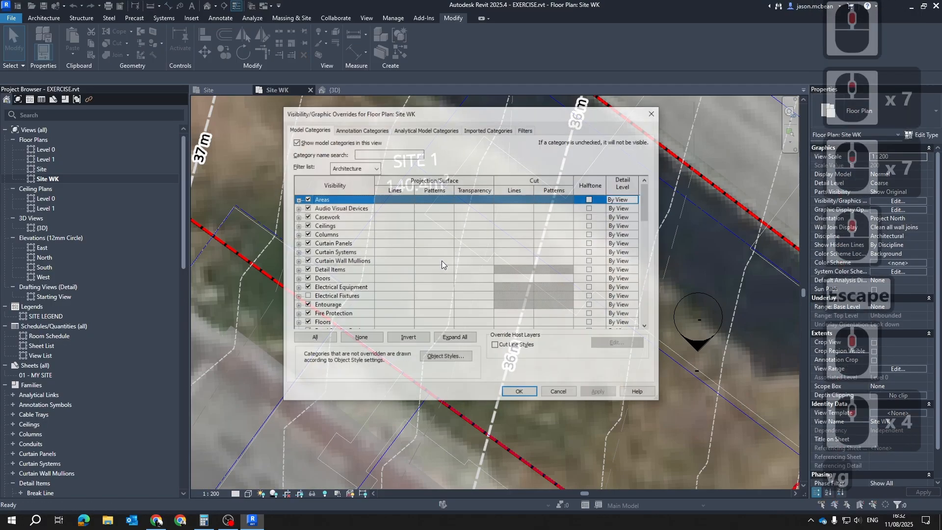
{"action": "left_click", "coordinate": [488, 128]}
{"action": "left_click", "coordinate": [471, 172]}
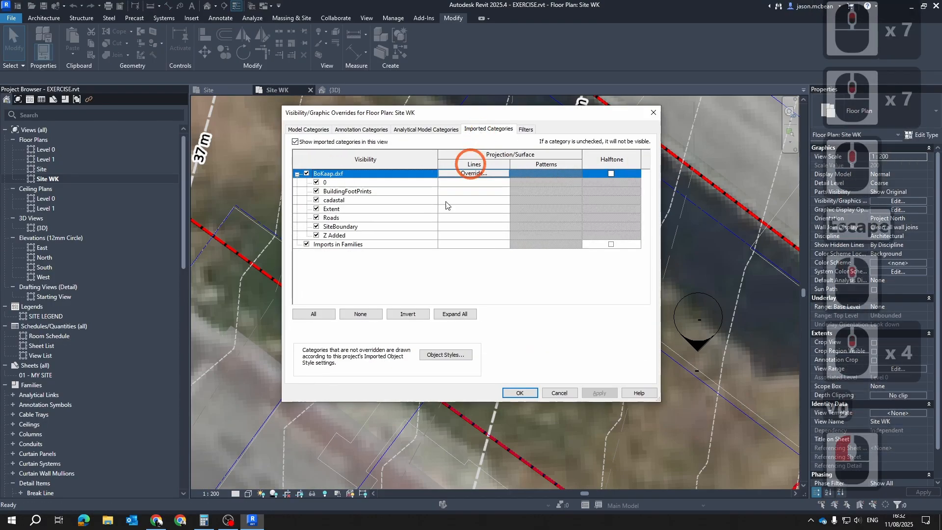
{"action": "left_click", "coordinate": [315, 182]}
{"action": "left_click", "coordinate": [316, 191]}
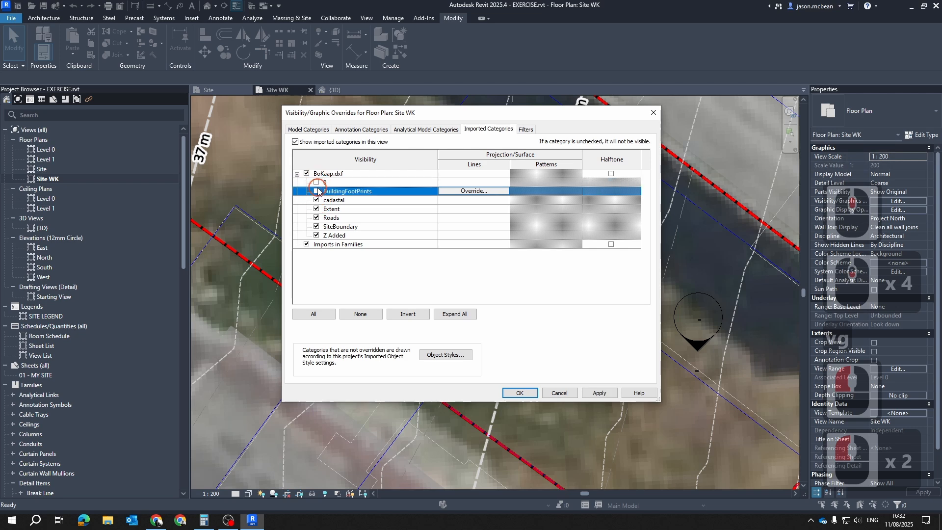
{"action": "left_click", "coordinate": [316, 200]}
{"action": "left_click", "coordinate": [316, 209]}
{"action": "left_click", "coordinate": [316, 217]}
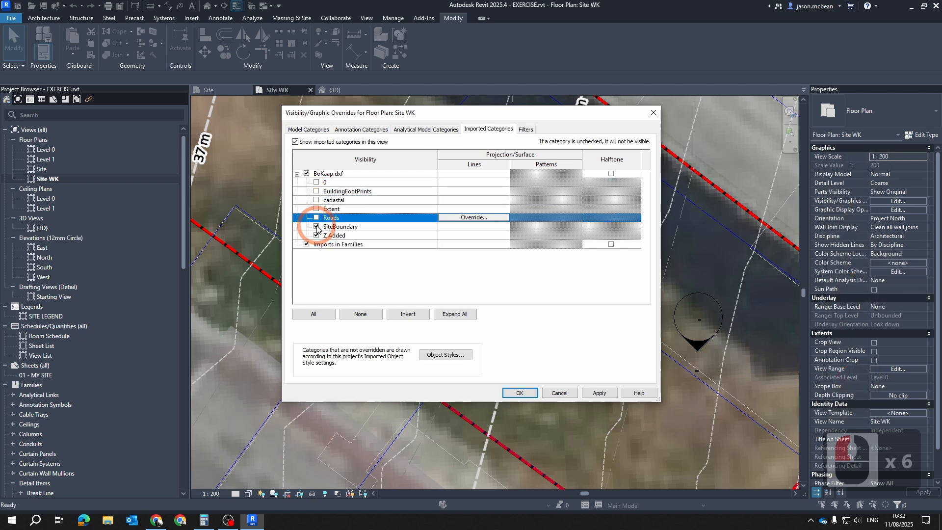
{"action": "left_click", "coordinate": [316, 227]}
{"action": "left_click", "coordinate": [316, 235]}
{"action": "left_click", "coordinate": [316, 226]}
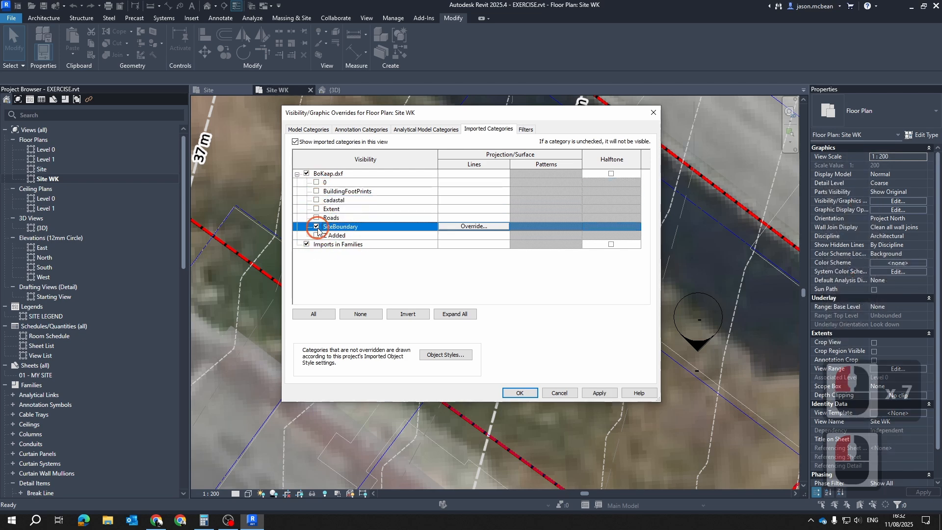
Override the BoKaap.dxf SiteBoundary lines with red and line weight 11, and apply the view's graphic overrides
{"action": "left_click", "coordinate": [487, 227]}
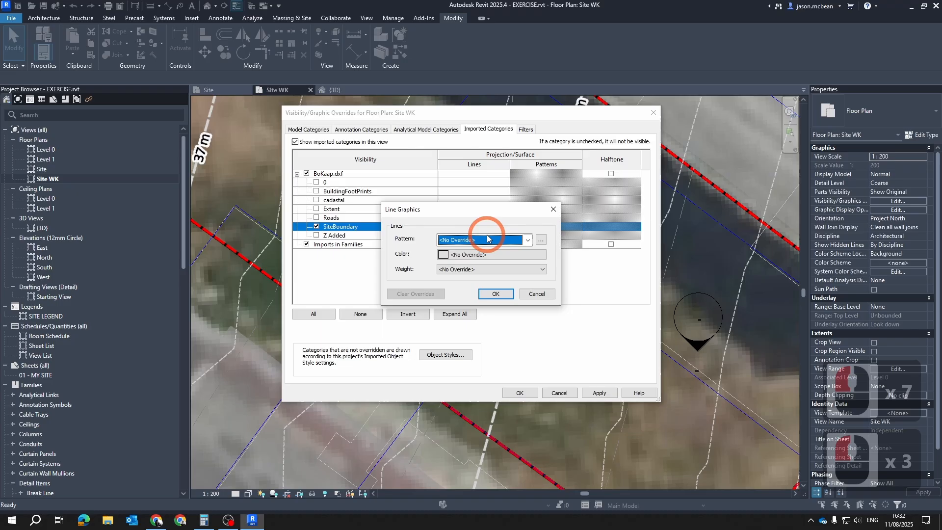
{"action": "left_click", "coordinate": [455, 256]}
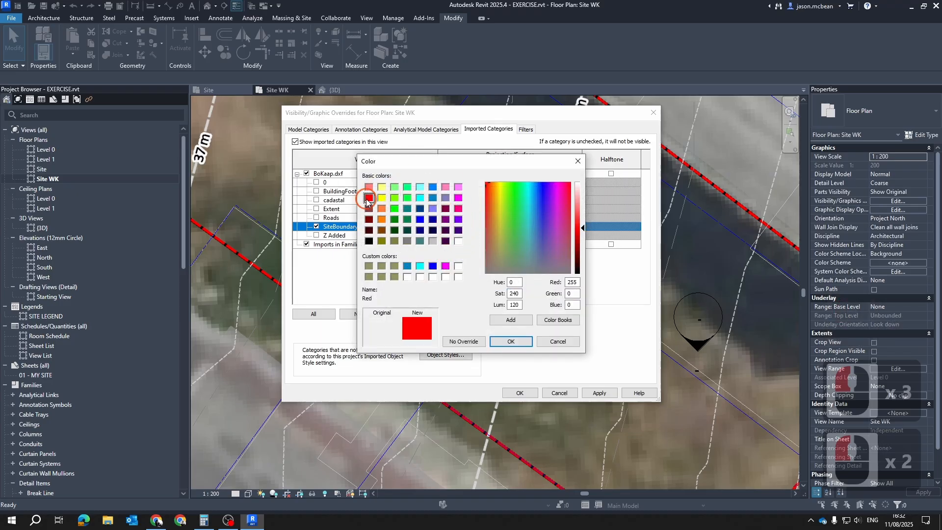
{"action": "left_click", "coordinate": [511, 341]}
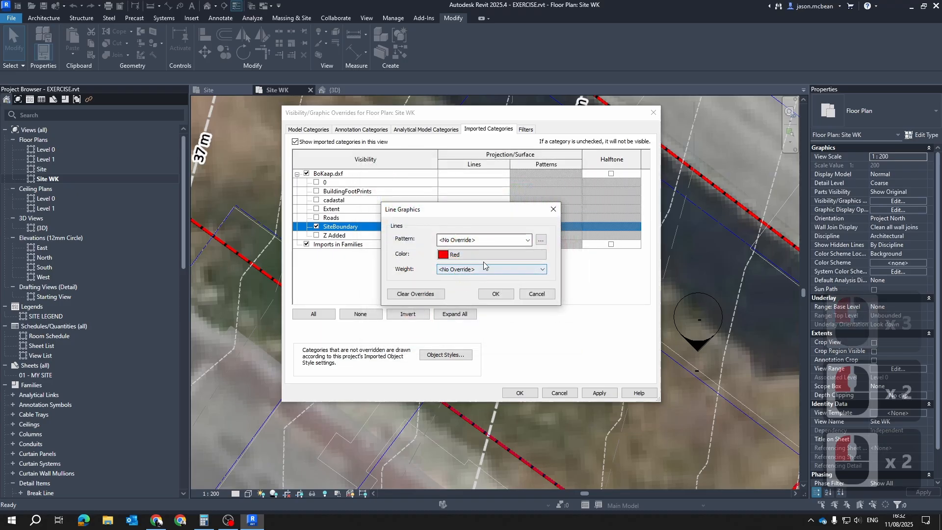
{"action": "left_click", "coordinate": [473, 270]}
{"action": "left_click", "coordinate": [453, 349]}
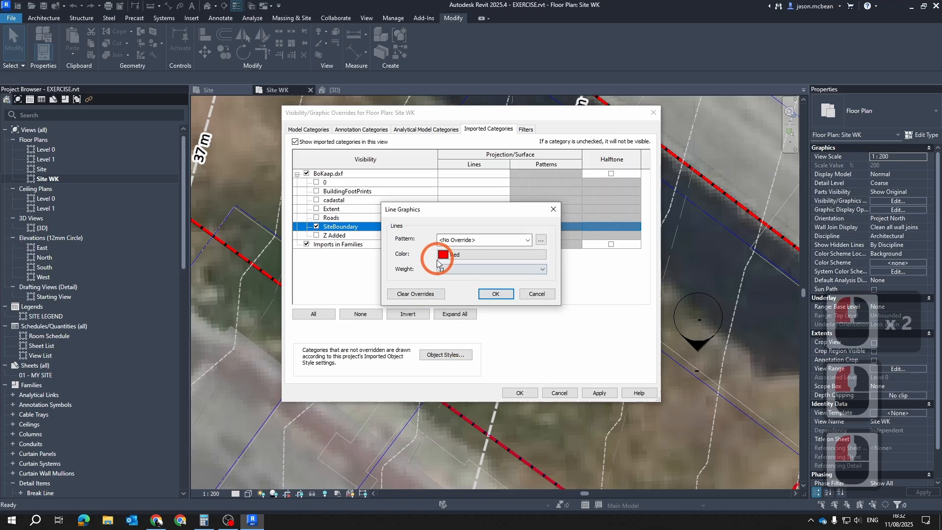
{"action": "left_click", "coordinate": [495, 293]}
{"action": "left_click", "coordinate": [531, 393]}
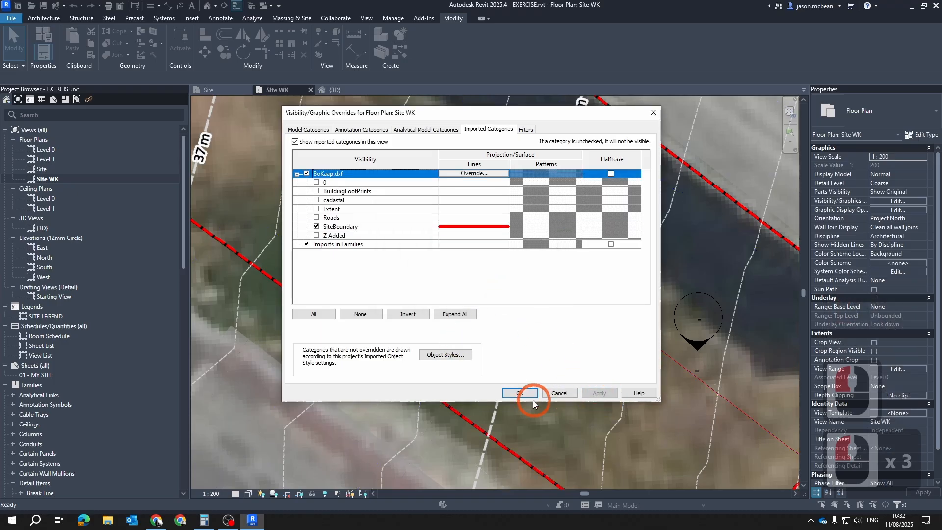
Examine how the DXF site boundary compares in size and position with the red SITE 1 boundary on the PDF image
{"action": "scroll", "coordinate": [514, 378], "scroll_direction": "up", "scroll_amount": 5}
{"action": "scroll", "coordinate": [441, 319], "scroll_direction": "up", "scroll_amount": 6}
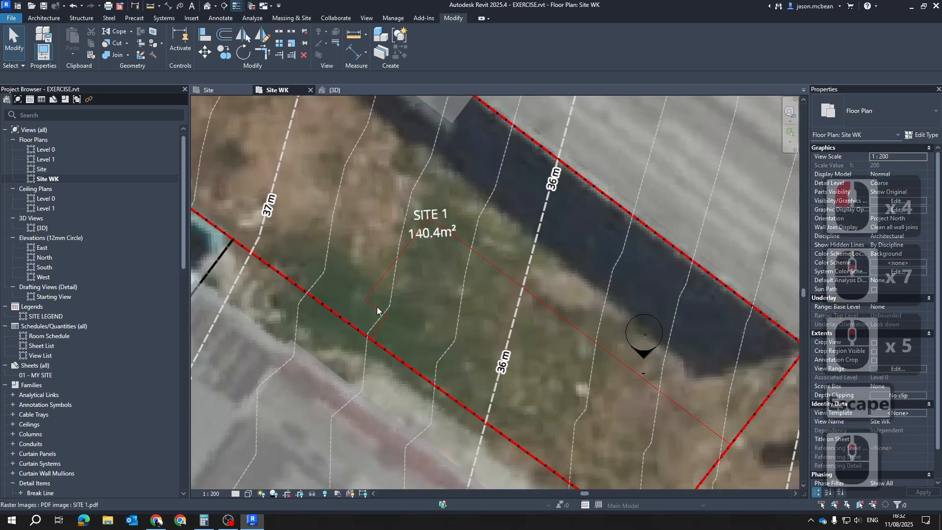
{"action": "key", "text": "Escape"}
{"action": "key", "text": "Escape"}
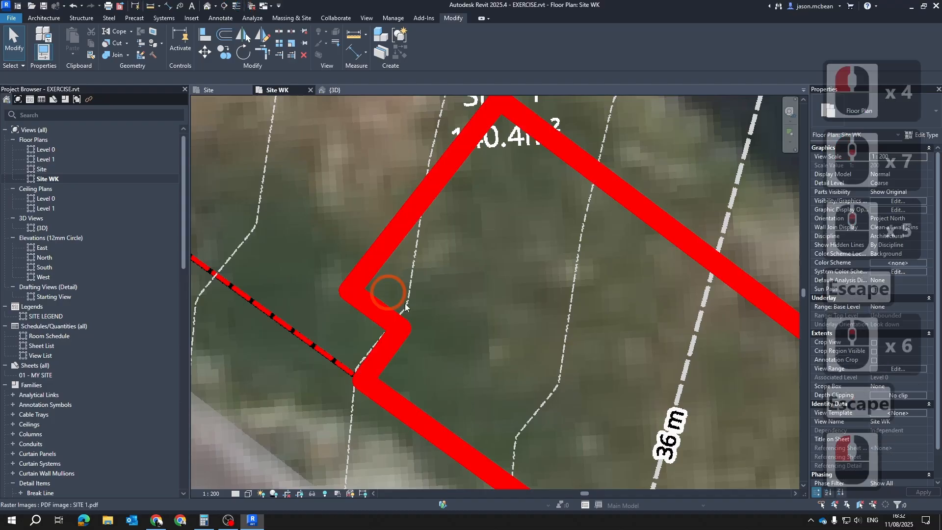
{"action": "scroll", "coordinate": [388, 292], "scroll_direction": "down", "scroll_amount": 11}
{"action": "key", "text": "Escape"}
{"action": "key", "text": "Escape"}
{"action": "left_click", "coordinate": [599, 233]}
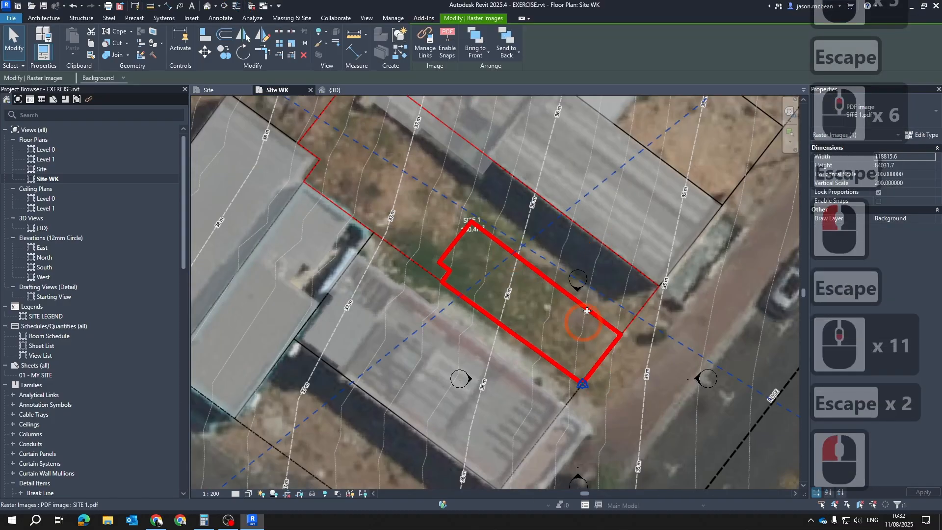
{"action": "key", "text": "Escape"}
{"action": "scroll", "coordinate": [604, 295], "scroll_direction": "down", "scroll_amount": 5}
{"action": "key", "text": "Escape"}
{"action": "scroll", "coordinate": [625, 269], "scroll_direction": "up", "scroll_amount": 5}
{"action": "left_click", "coordinate": [660, 261]}
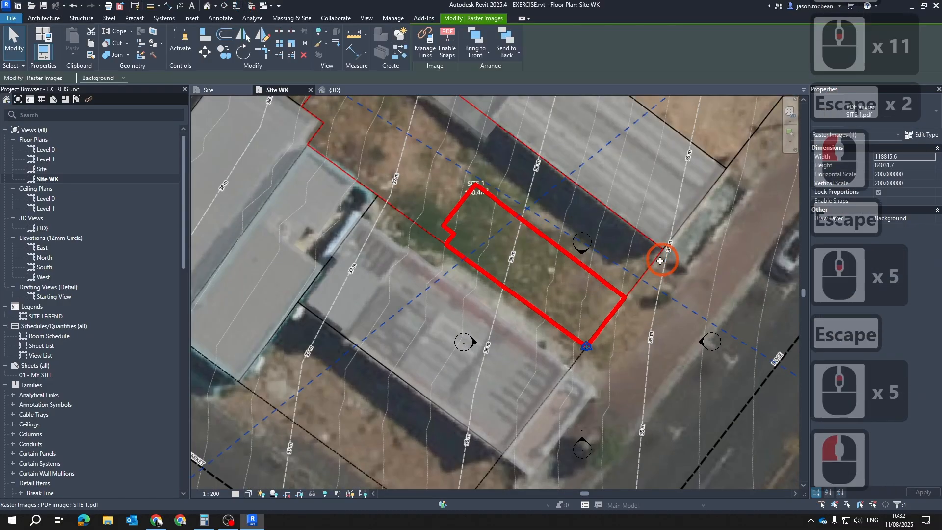
{"action": "scroll", "coordinate": [440, 228], "scroll_direction": "down", "scroll_amount": 7}
{"action": "key", "text": "Escape"}
{"action": "key", "text": "Escape"}
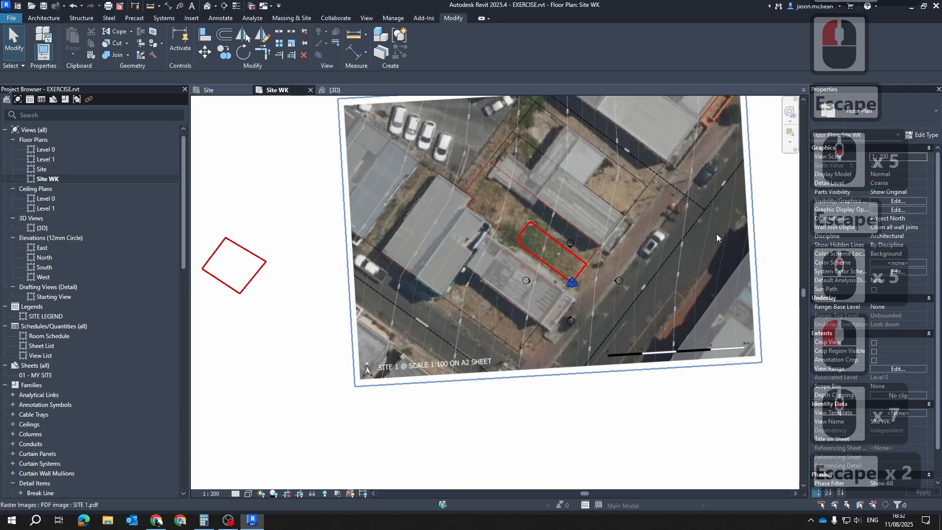
Scale the SITE 1.pdf image graphically about the survey point, bringing its far red boundary corner onto the matching DXF site boundary corner
{"action": "left_click", "coordinate": [737, 283]}
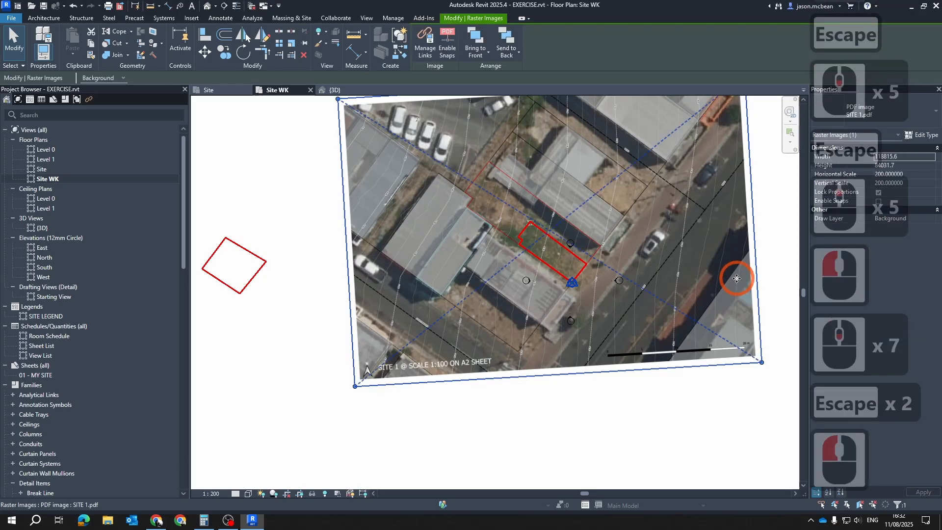
{"action": "left_click", "coordinate": [292, 45]}
{"action": "scroll", "coordinate": [605, 303], "scroll_direction": "up", "scroll_amount": 20}
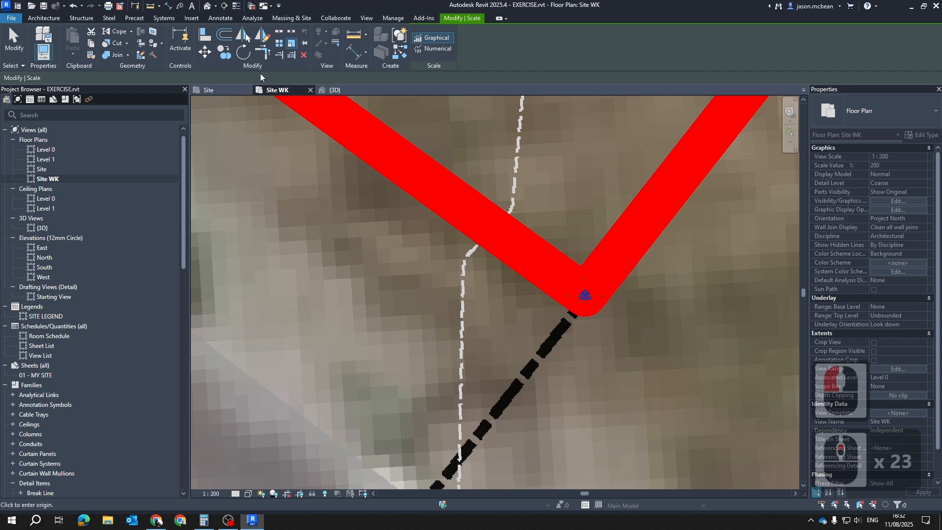
{"action": "left_click", "coordinate": [429, 48]}
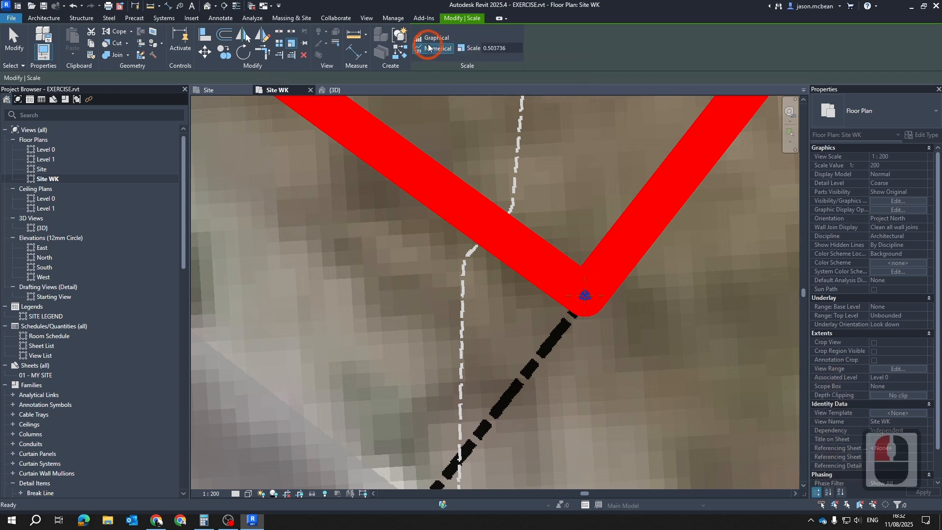
{"action": "left_click", "coordinate": [428, 39]}
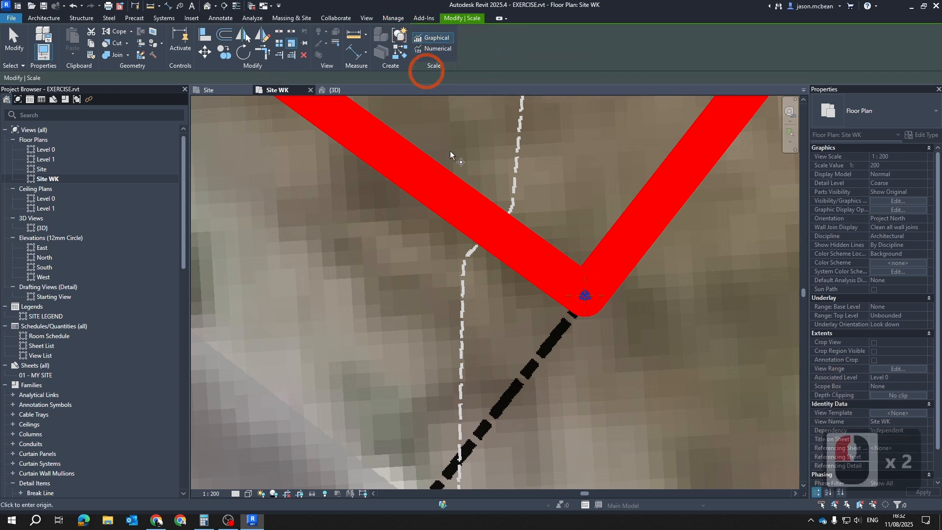
{"action": "left_click", "coordinate": [584, 297]}
{"action": "scroll", "coordinate": [647, 389], "scroll_direction": "down", "scroll_amount": 13}
{"action": "scroll", "coordinate": [493, 148], "scroll_direction": "up", "scroll_amount": 4}
{"action": "scroll", "coordinate": [496, 201], "scroll_direction": "down", "scroll_amount": 5}
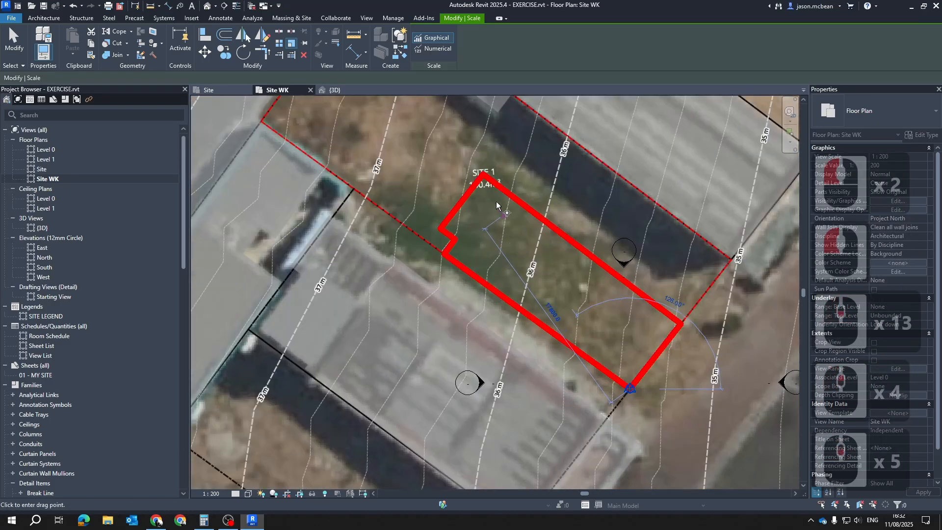
{"action": "scroll", "coordinate": [414, 143], "scroll_direction": "up", "scroll_amount": 16}
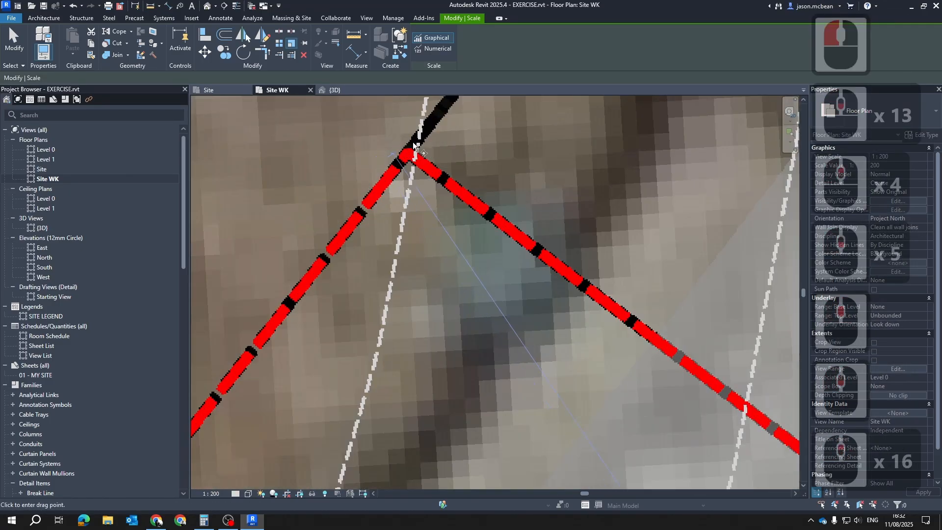
{"action": "scroll", "coordinate": [414, 160], "scroll_direction": "down", "scroll_amount": 12}
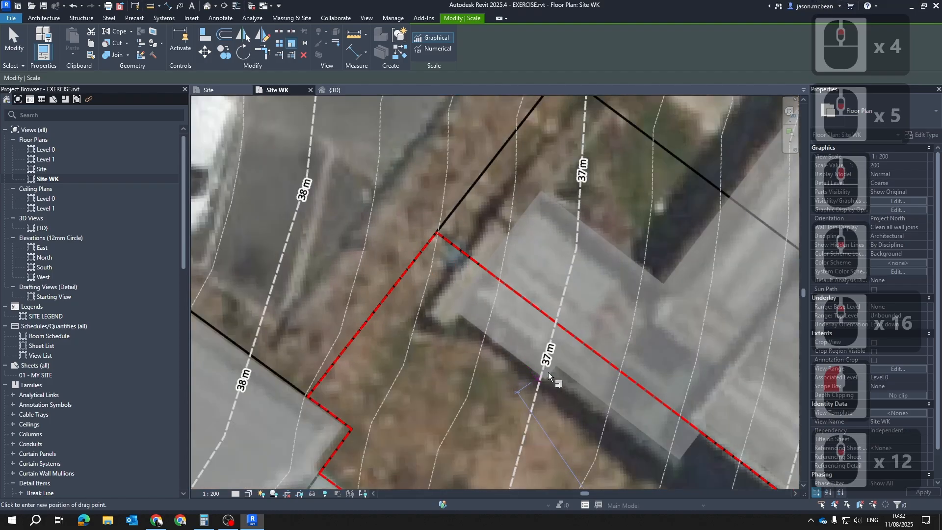
{"action": "scroll", "coordinate": [420, 204], "scroll_direction": "up", "scroll_amount": 3}
{"action": "scroll", "coordinate": [416, 213], "scroll_direction": "up", "scroll_amount": 3}
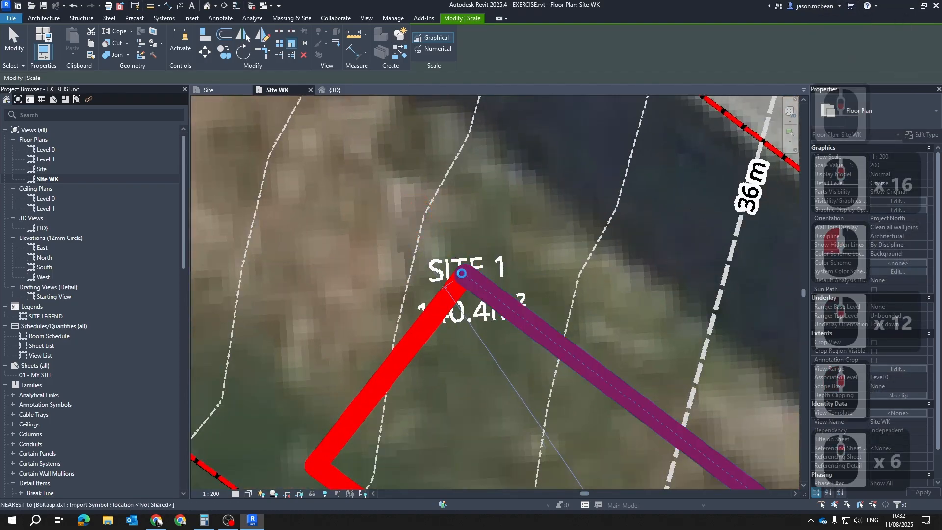
{"action": "scroll", "coordinate": [420, 221], "scroll_direction": "down", "scroll_amount": 7}
{"action": "key", "text": "Escape"}
{"action": "scroll", "coordinate": [424, 229], "scroll_direction": "down", "scroll_amount": 6}
{"action": "key", "text": "Escape"}
{"action": "key", "text": "Escape"}
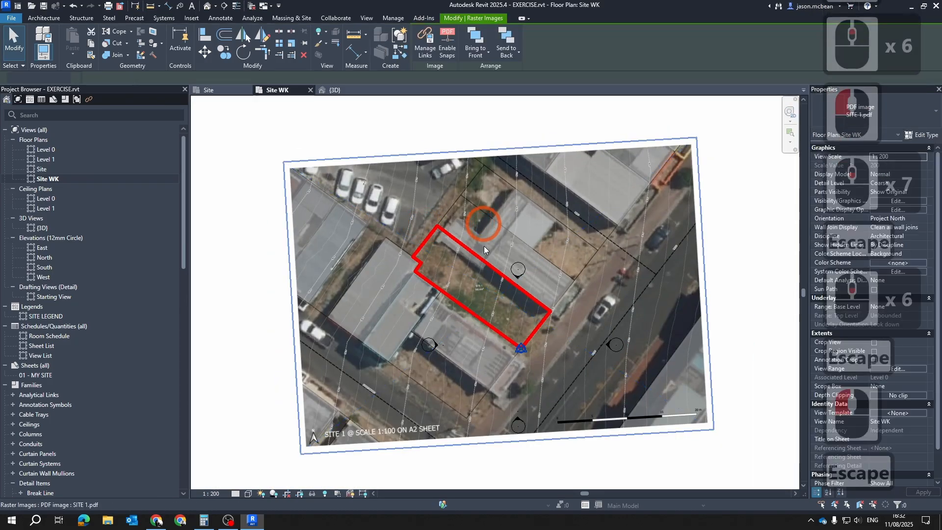
Clear the line graphics overrides on the BoKaap.dxf SiteBoundary layer in the Site WK view
{"action": "key", "text": "v"}
{"action": "key", "text": "v"}
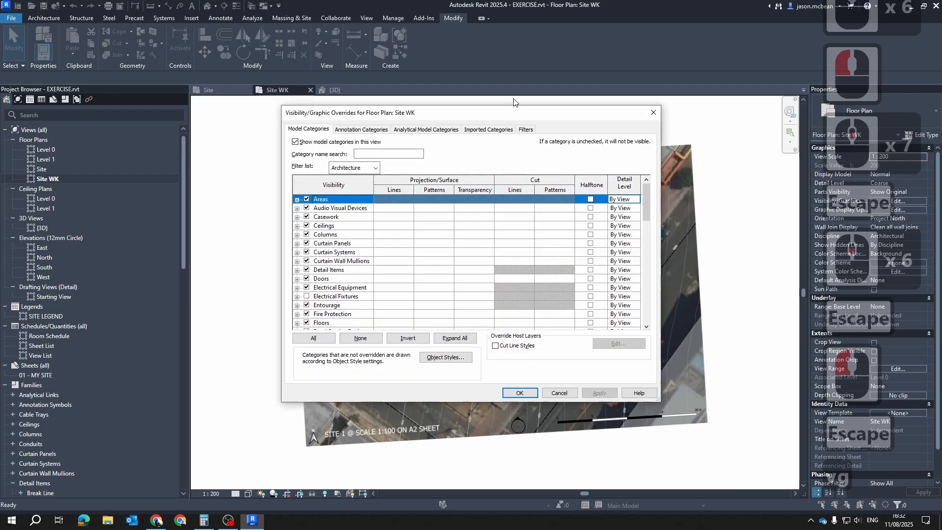
{"action": "left_click", "coordinate": [488, 129]}
{"action": "double_click", "coordinate": [472, 228]}
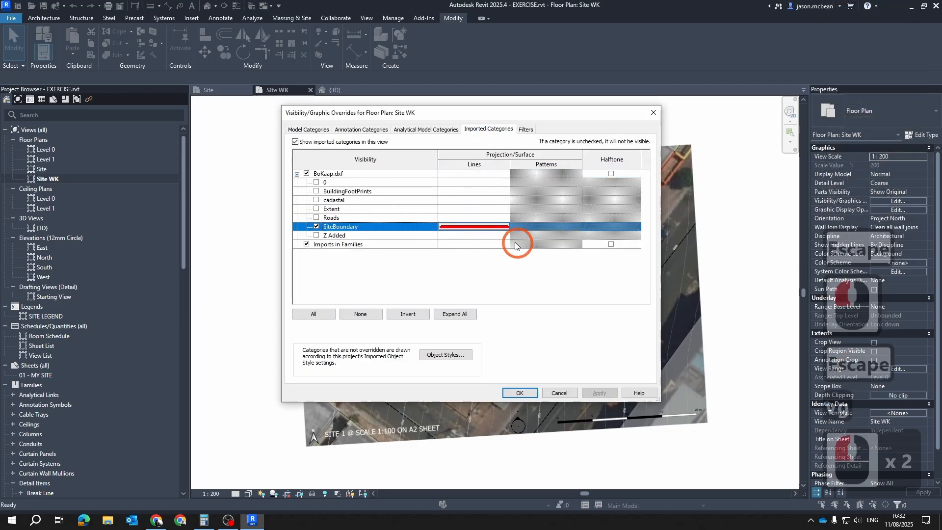
{"action": "left_click", "coordinate": [472, 226]}
{"action": "left_click", "coordinate": [416, 294]}
{"action": "left_click", "coordinate": [496, 293]}
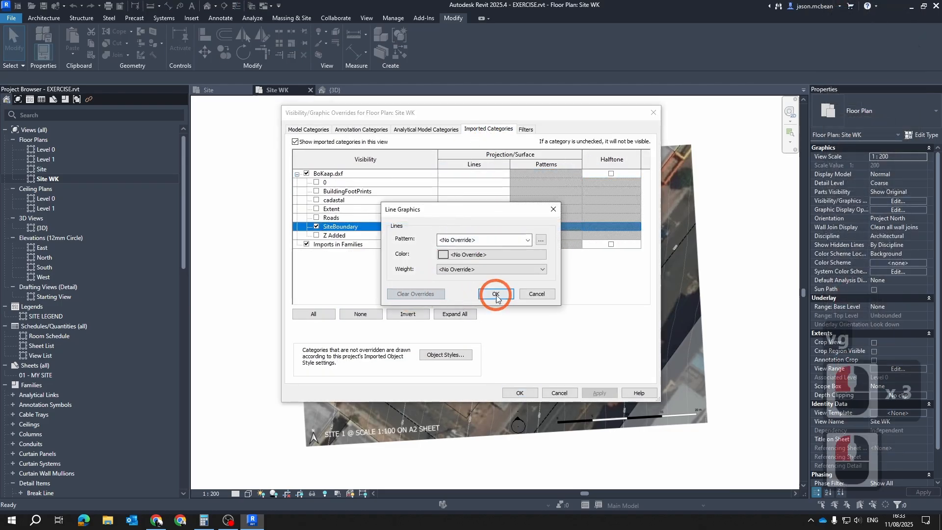
Turn the BuildingFootPrints, cadastal and Extent layers of BoKaap.dxf back on in the view
{"action": "left_click", "coordinate": [316, 191]}
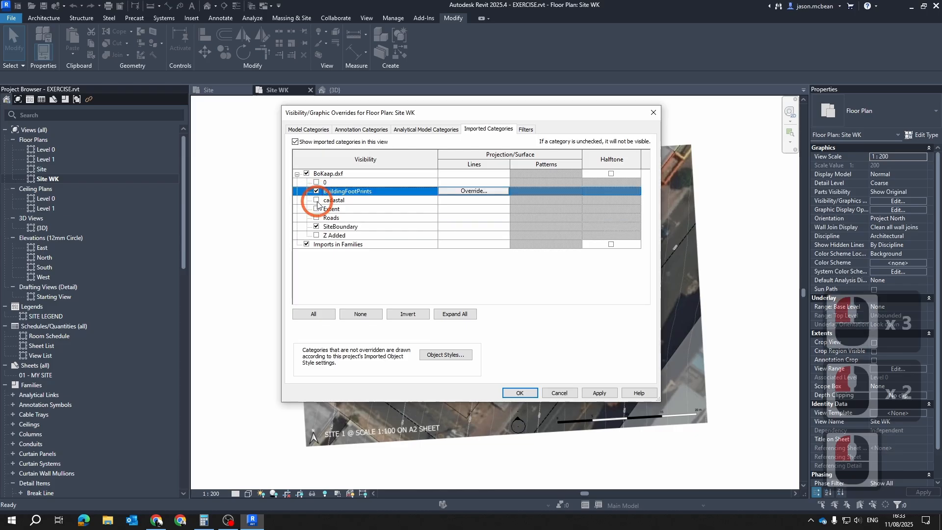
{"action": "left_click", "coordinate": [316, 200]}
{"action": "left_click", "coordinate": [316, 209]}
{"action": "left_click", "coordinate": [564, 394]}
{"action": "left_click", "coordinate": [528, 395]}
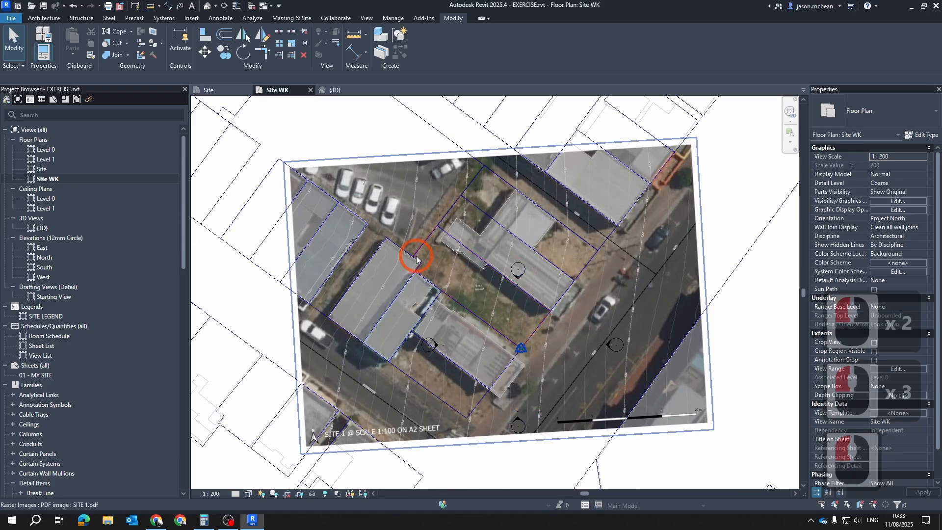
Examine how the scaled SITE 1.pdf image aligns with the DXF building footprints and plot lines, including around its north arrow and sheet-scale note
{"action": "key", "text": "Escape"}
{"action": "key", "text": "Escape"}
{"action": "scroll", "coordinate": [472, 269], "scroll_direction": "up", "scroll_amount": 6}
{"action": "scroll", "coordinate": [471, 269], "scroll_direction": "down", "scroll_amount": 7}
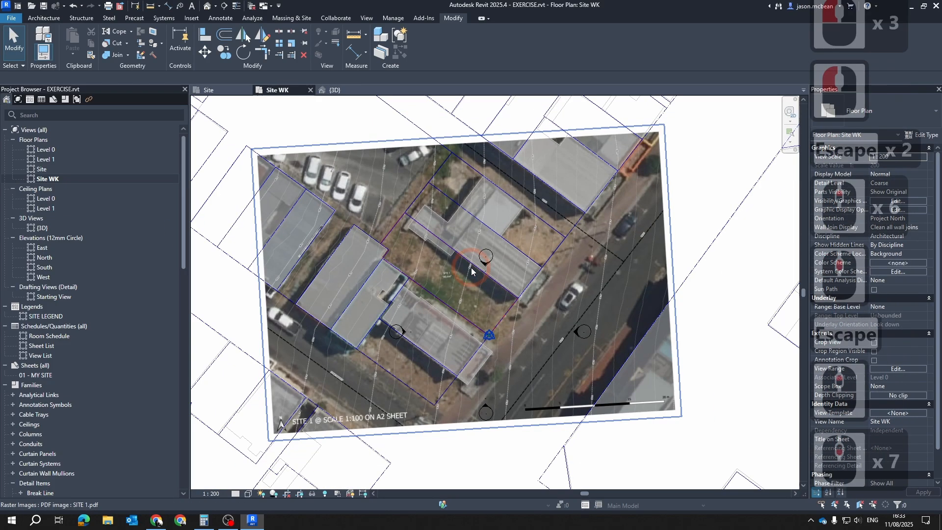
{"action": "key", "text": "Escape"}
{"action": "scroll", "coordinate": [472, 265], "scroll_direction": "down", "scroll_amount": 4}
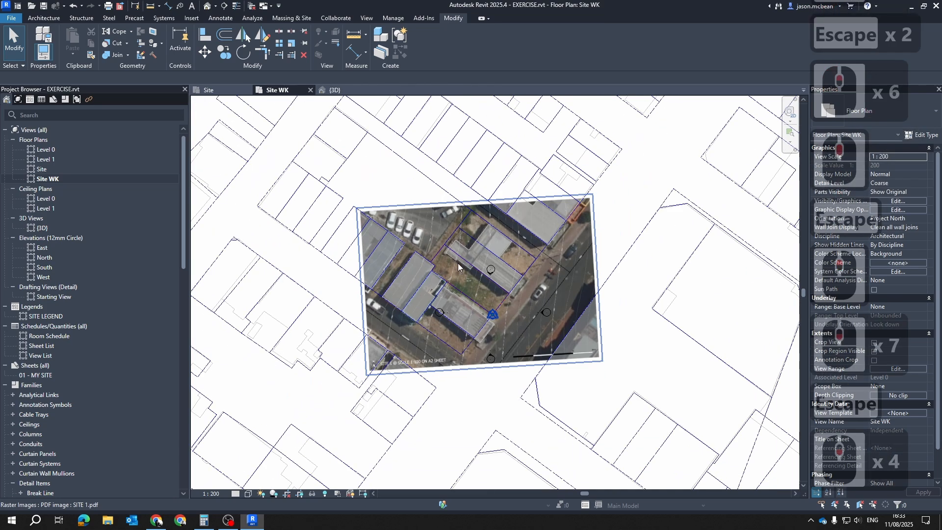
{"action": "scroll", "coordinate": [540, 240], "scroll_direction": "up", "scroll_amount": 6}
{"action": "scroll", "coordinate": [583, 272], "scroll_direction": "down", "scroll_amount": 4}
{"action": "key", "text": "Escape"}
{"action": "scroll", "coordinate": [506, 280], "scroll_direction": "up", "scroll_amount": 5}
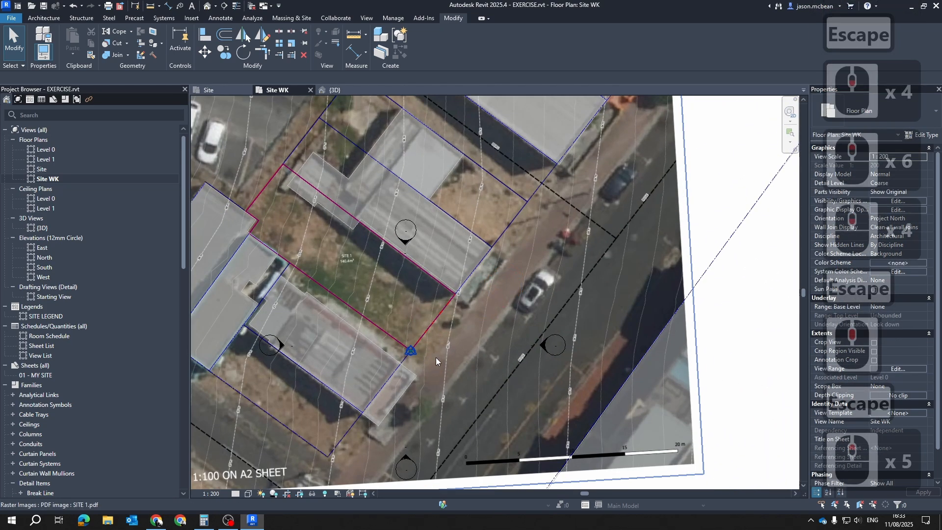
{"action": "scroll", "coordinate": [436, 362], "scroll_direction": "down", "scroll_amount": 6}
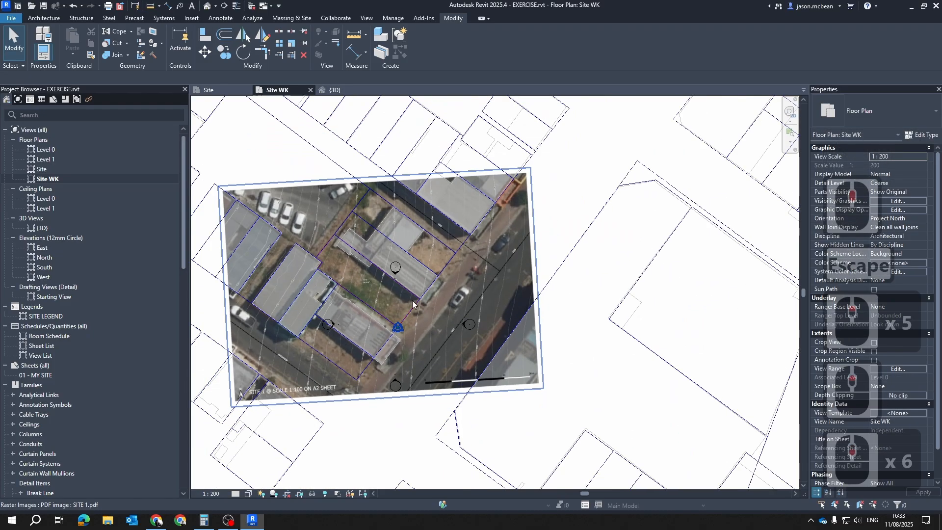
{"action": "scroll", "coordinate": [255, 351], "scroll_direction": "up", "scroll_amount": 13}
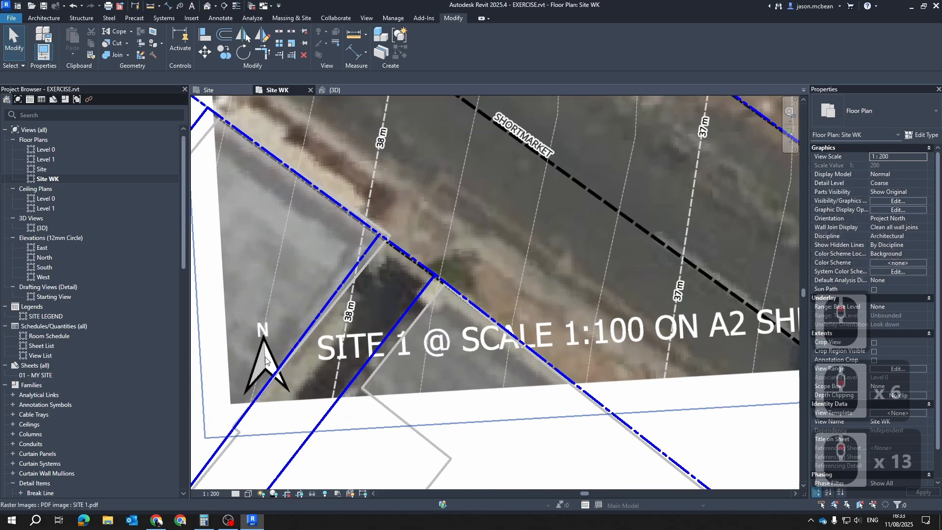
{"action": "left_click", "coordinate": [422, 328]}
{"action": "scroll", "coordinate": [410, 295], "scroll_direction": "down", "scroll_amount": 6}
{"action": "key", "text": "Escape"}
{"action": "key", "text": "Escape"}
{"action": "scroll", "coordinate": [412, 302], "scroll_direction": "down", "scroll_amount": 6}
{"action": "scroll", "coordinate": [400, 309], "scroll_direction": "up", "scroll_amount": 4}
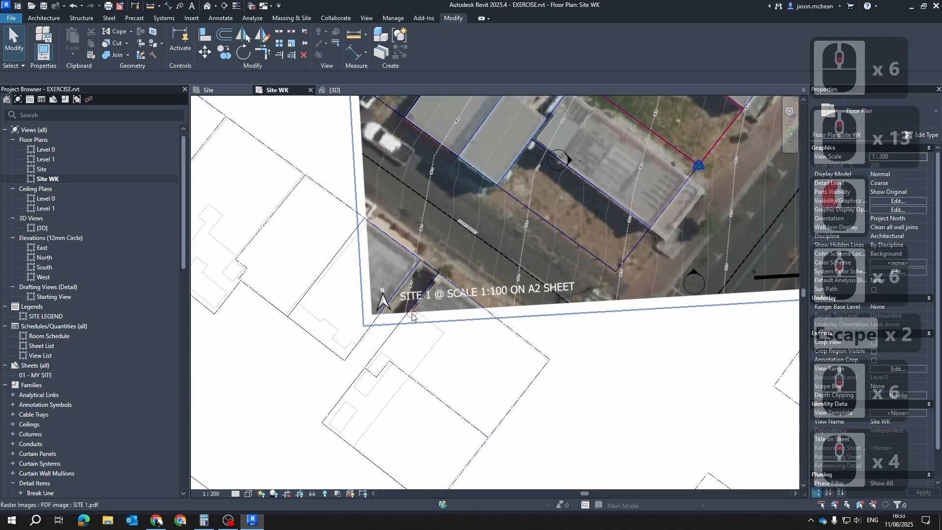
Compare the SITE 1.pdf overlay with the surrounding BoKaap.dxf plot lines and at the survey point corner
{"action": "left_click", "coordinate": [412, 317]}
{"action": "scroll", "coordinate": [358, 308], "scroll_direction": "down", "scroll_amount": 7}
{"action": "key", "text": "Escape"}
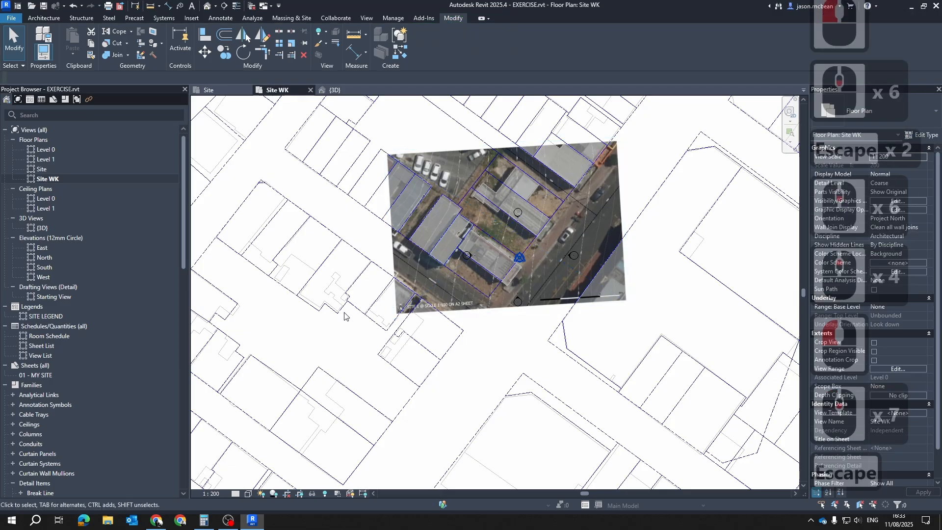
{"action": "left_click", "coordinate": [335, 307]}
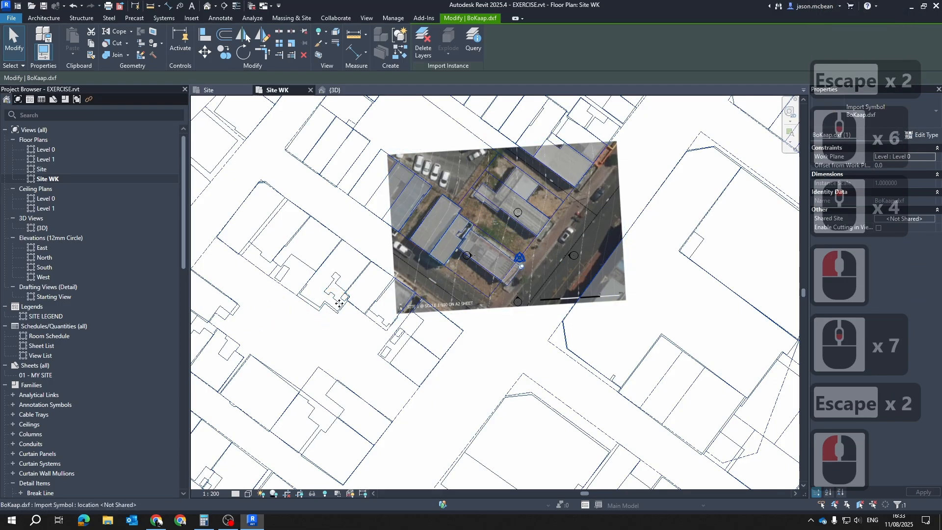
{"action": "key", "text": "Escape"}
{"action": "key", "text": "Escape"}
{"action": "scroll", "coordinate": [503, 288], "scroll_direction": "up", "scroll_amount": 4}
{"action": "scroll", "coordinate": [513, 233], "scroll_direction": "up", "scroll_amount": 3}
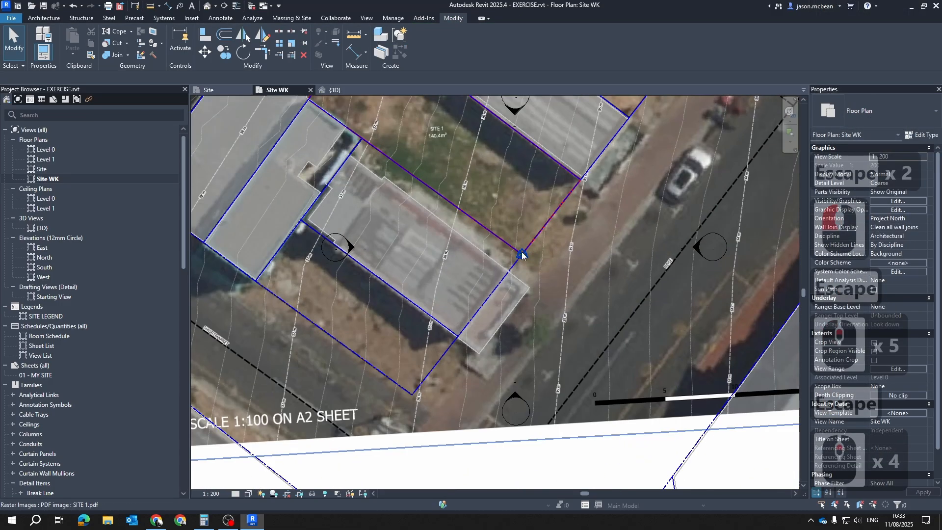
{"action": "left_click", "coordinate": [683, 237]}
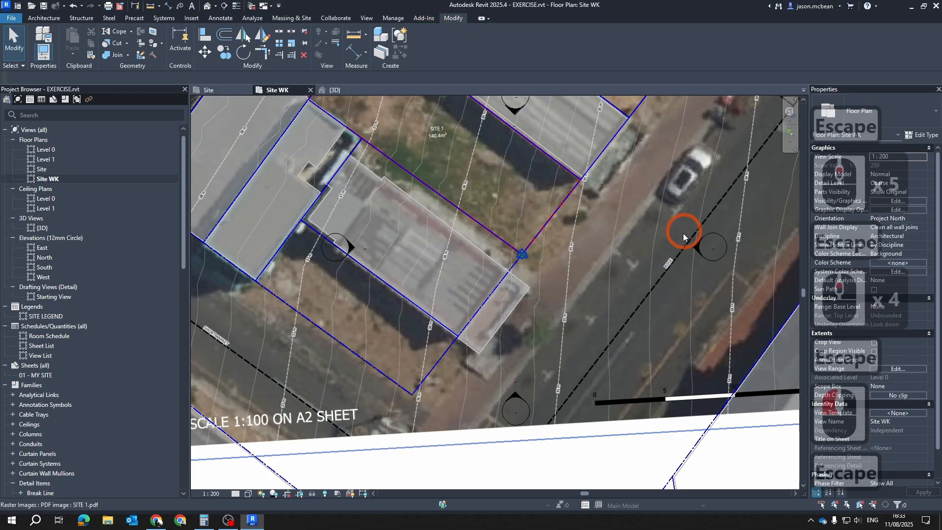
Draw a vertical reference plane in the Site WK view, starting at the SITE 1 boundary corner on the survey point and running up the plan
{"action": "left_click", "coordinate": [42, 18]}
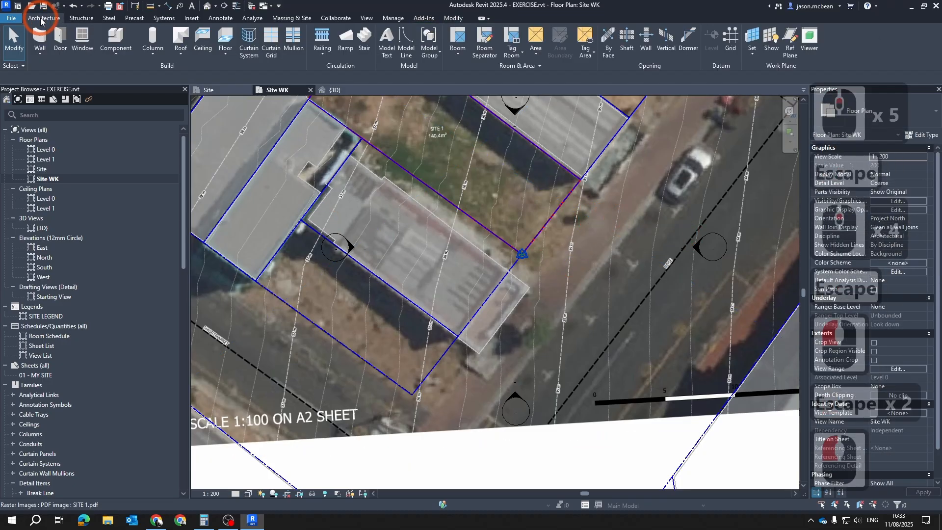
{"action": "left_click", "coordinate": [788, 40]}
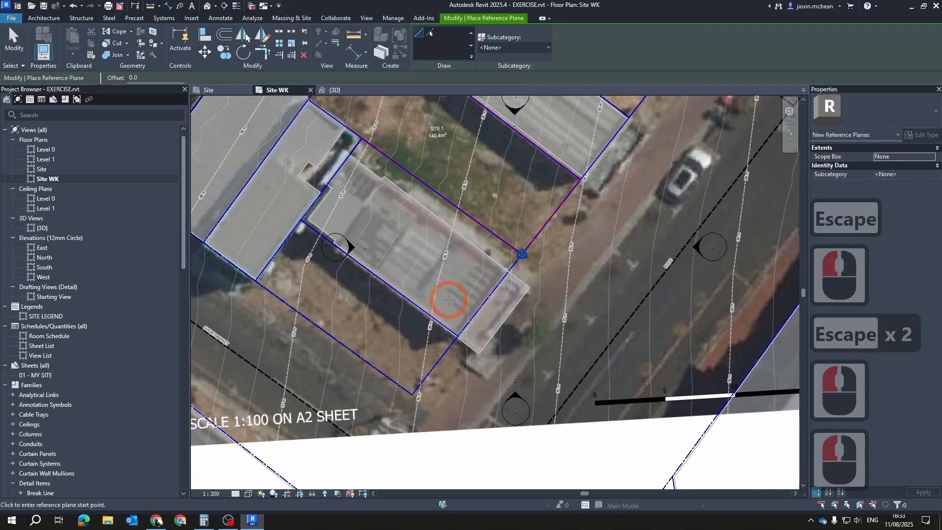
{"action": "scroll", "coordinate": [456, 295], "scroll_direction": "up", "scroll_amount": 3}
{"action": "scroll", "coordinate": [596, 191], "scroll_direction": "up", "scroll_amount": 19}
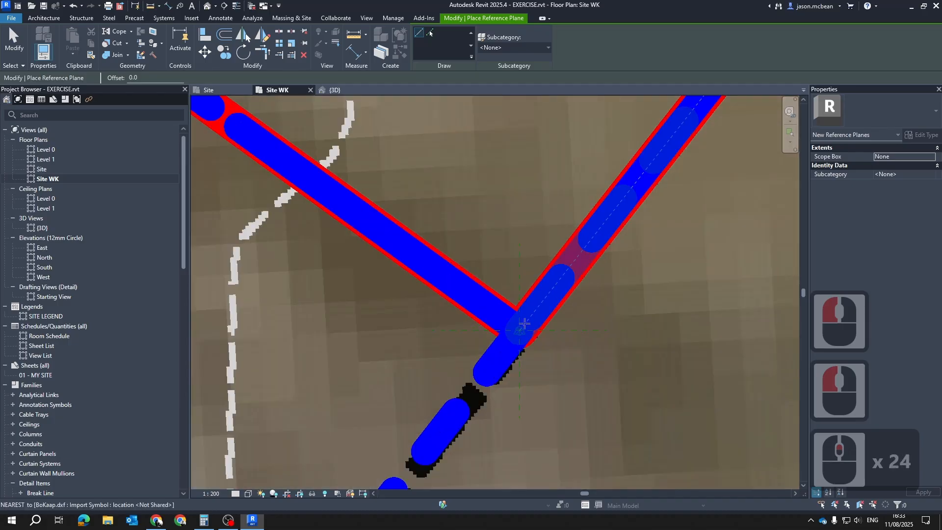
{"action": "left_click", "coordinate": [561, 381]}
{"action": "scroll", "coordinate": [561, 377], "scroll_direction": "down", "scroll_amount": 20}
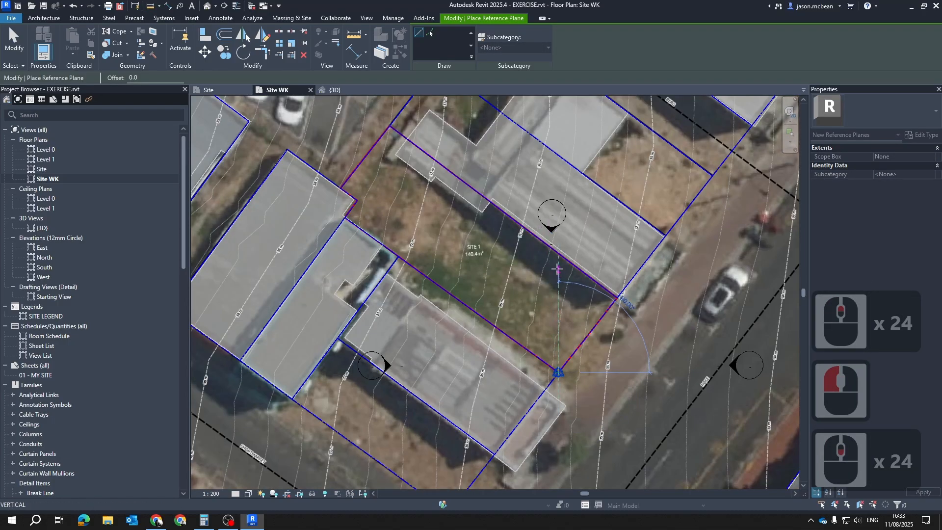
{"action": "left_click", "coordinate": [558, 274]}
{"action": "scroll", "coordinate": [576, 305], "scroll_direction": "up", "scroll_amount": 1}
{"action": "key", "text": "Escape"}
{"action": "scroll", "coordinate": [576, 305], "scroll_direction": "up", "scroll_amount": 2}
{"action": "key", "text": "Escape"}
{"action": "key", "text": "Escape"}
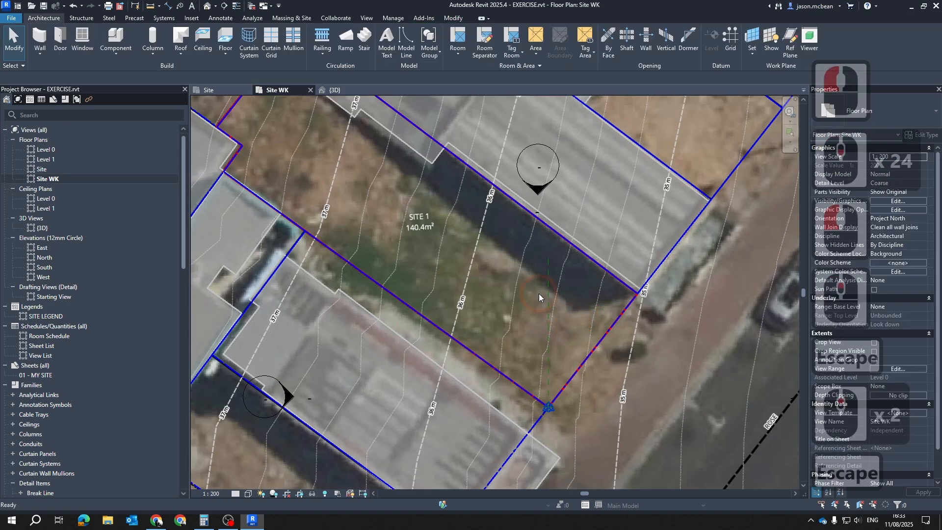
{"action": "left_click", "coordinate": [548, 291]}
{"action": "key", "text": "Escape"}
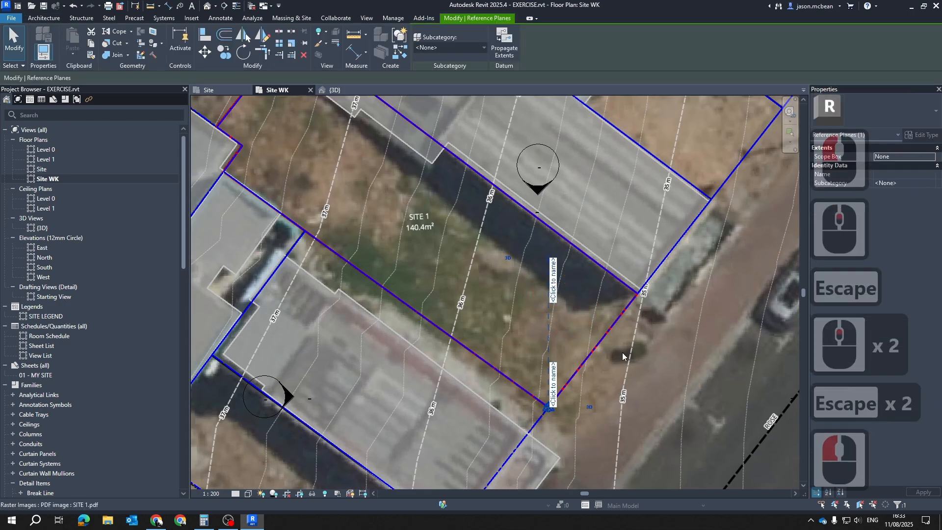
Switch the Site WK view's orientation to True North and back to Project North to compare the two
{"action": "scroll", "coordinate": [556, 298], "scroll_direction": "down", "scroll_amount": 5}
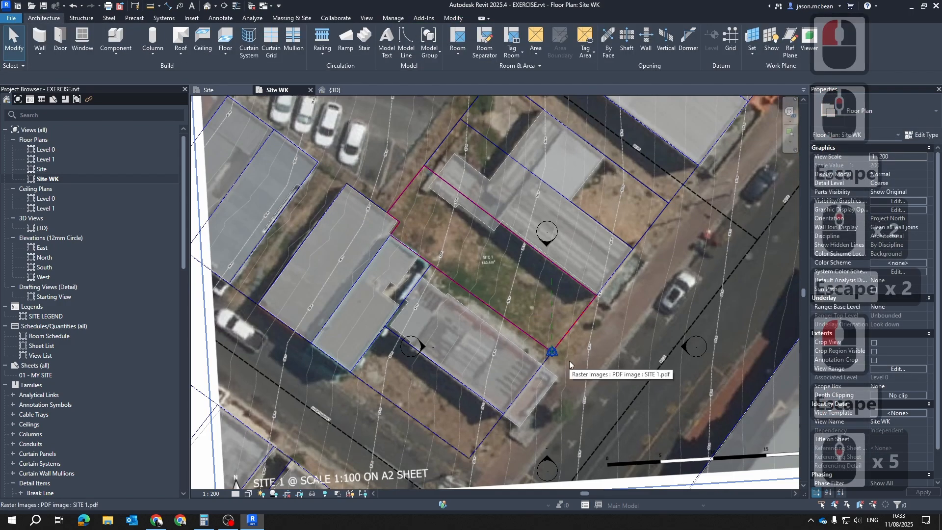
{"action": "scroll", "coordinate": [694, 343], "scroll_direction": "down", "scroll_amount": 1}
{"action": "scroll", "coordinate": [385, 294], "scroll_direction": "down", "scroll_amount": 4}
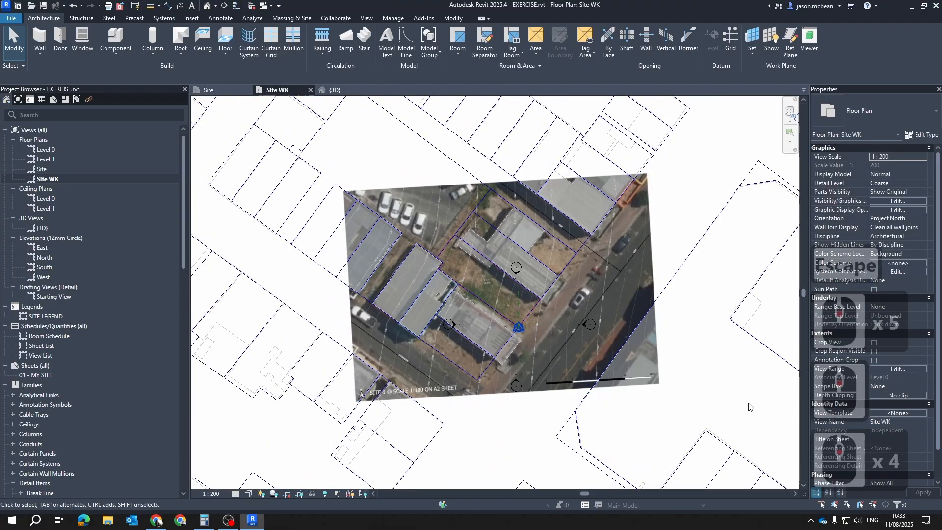
{"action": "scroll", "coordinate": [388, 273], "scroll_direction": "up", "scroll_amount": 3}
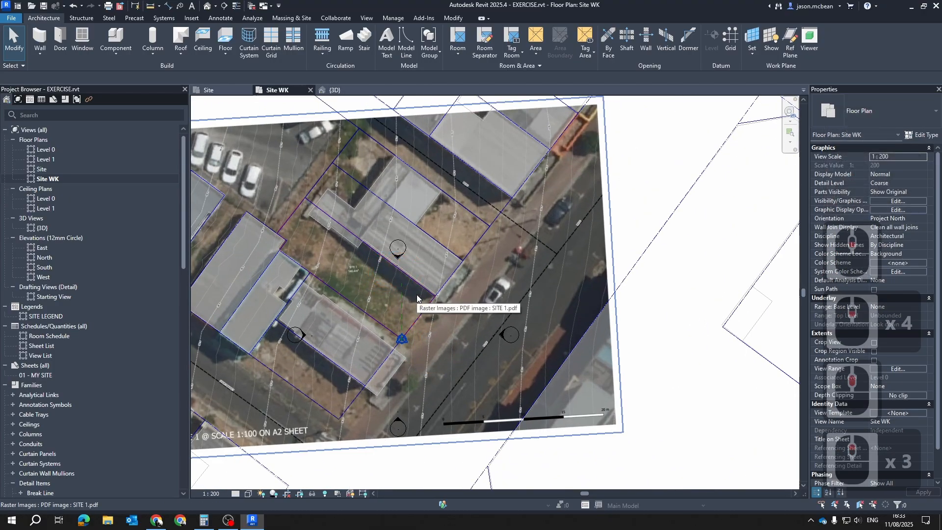
{"action": "left_click", "coordinate": [920, 220]}
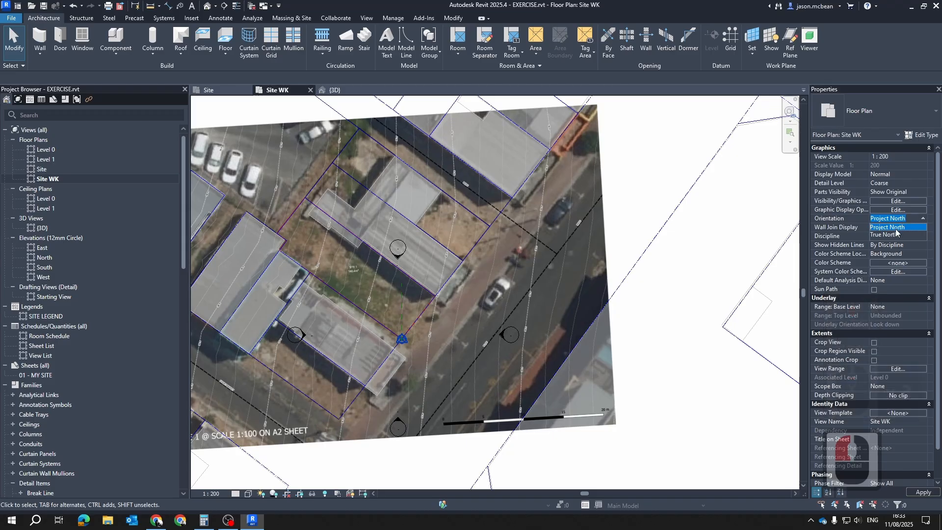
{"action": "left_click", "coordinate": [896, 235]}
{"action": "left_click", "coordinate": [915, 219]}
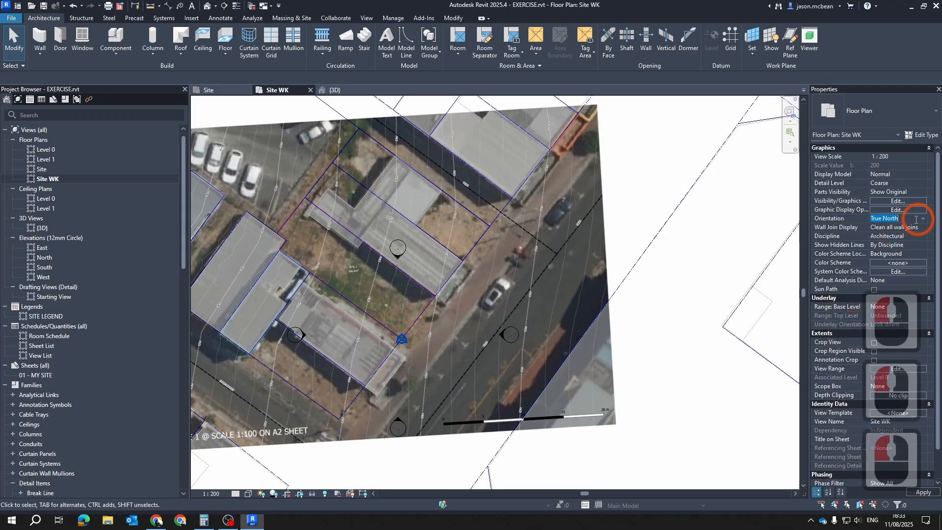
{"action": "left_click", "coordinate": [925, 220]}
{"action": "left_click", "coordinate": [886, 228]}
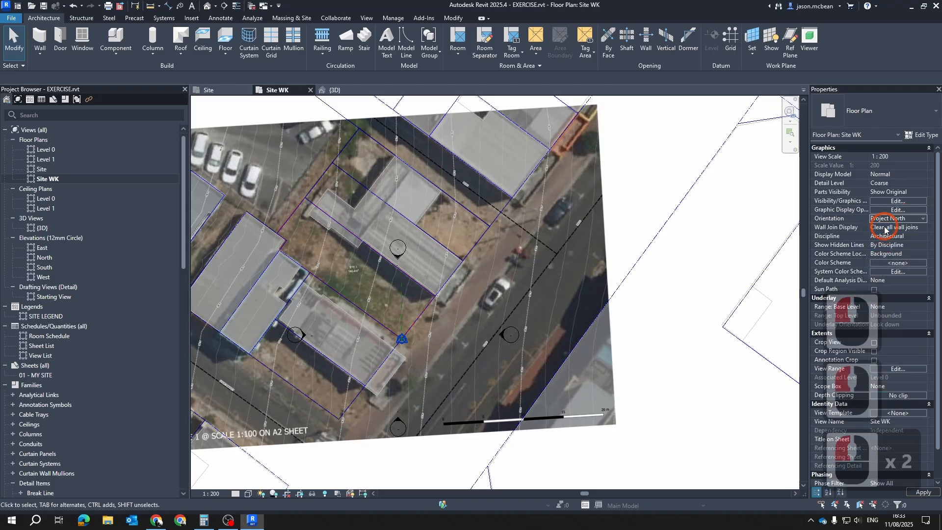
{"action": "scroll", "coordinate": [418, 268], "scroll_direction": "up", "scroll_amount": 4}
{"action": "middle_click_drag", "start_coordinate": [393, 364], "coordinate": [523, 281]}
{"action": "scroll", "coordinate": [523, 281], "scroll_direction": "up", "scroll_amount": 2}
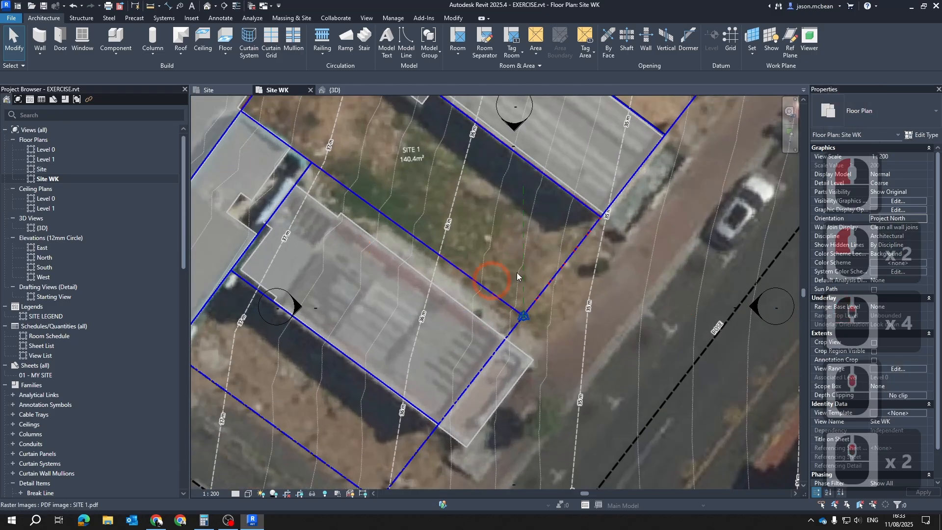
{"action": "middle_click_drag", "start_coordinate": [491, 242], "coordinate": [495, 309]}
{"action": "scroll", "coordinate": [495, 308], "scroll_direction": "down", "scroll_amount": 3}
{"action": "scroll", "coordinate": [455, 222], "scroll_direction": "up", "scroll_amount": 2}
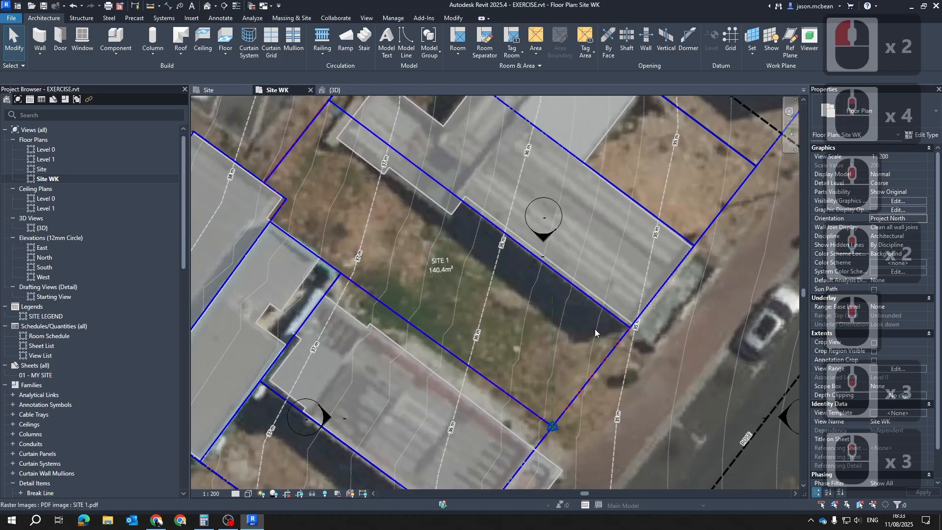
{"action": "scroll", "coordinate": [544, 271], "scroll_direction": "down", "scroll_amount": 4}
Open the Level 0 floor plan and temporarily hide the BoKaap.dxf import in that view
{"action": "double_click", "coordinate": [46, 149]}
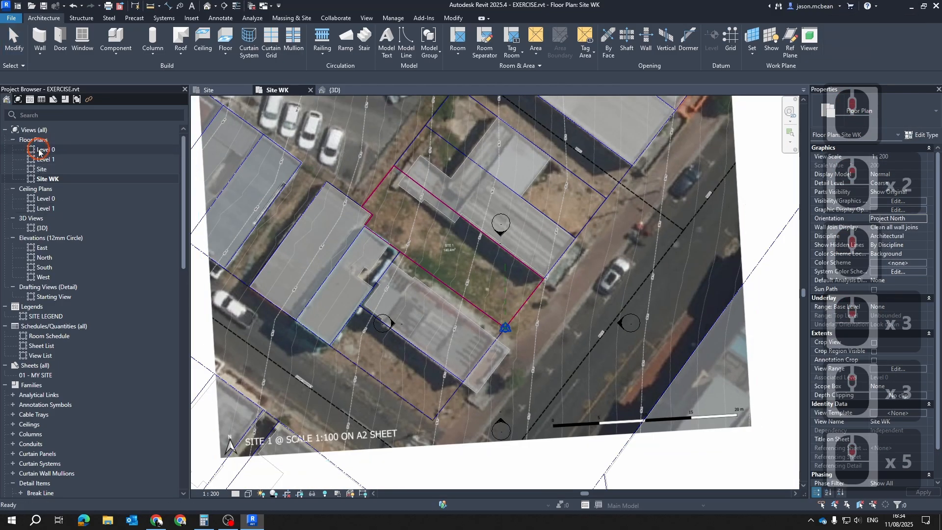
{"action": "scroll", "coordinate": [416, 134], "scroll_direction": "down", "scroll_amount": 1}
{"action": "middle_click_drag", "start_coordinate": [416, 133], "coordinate": [467, 261]}
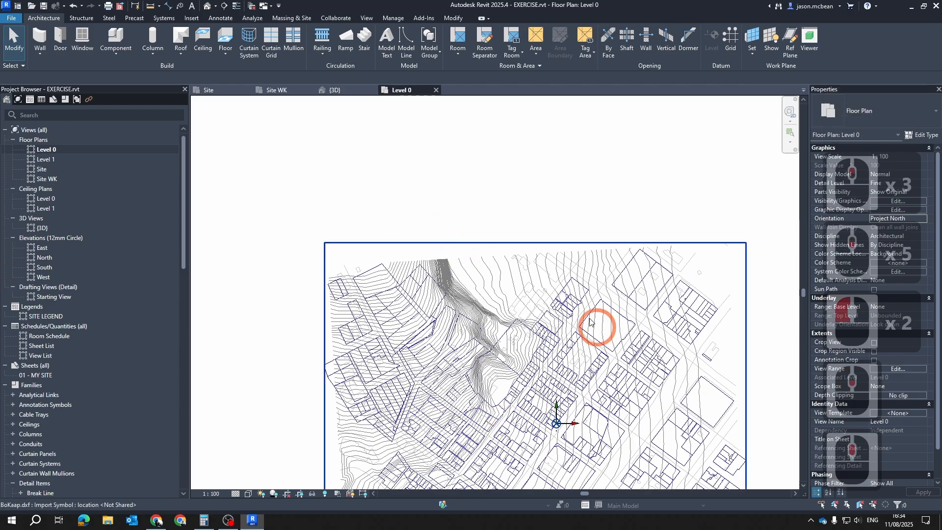
{"action": "left_click", "coordinate": [578, 297]}
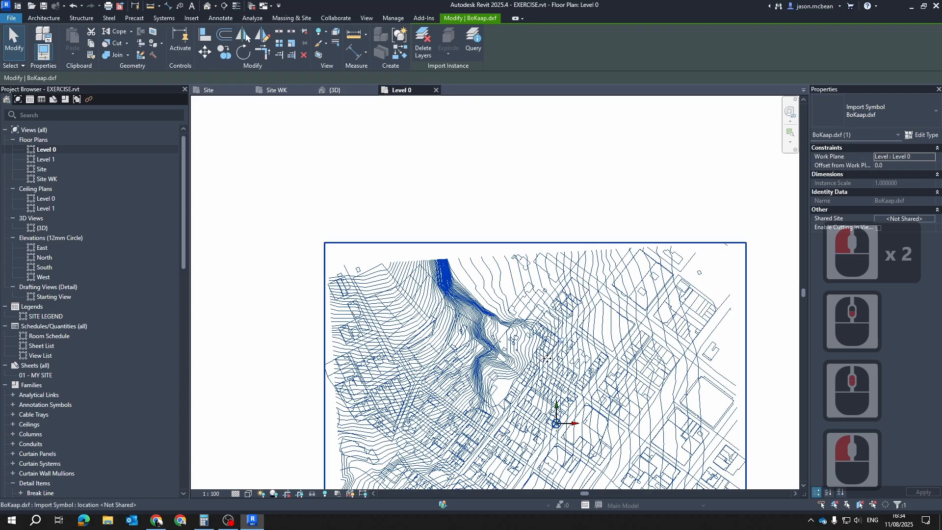
{"action": "middle_click_drag", "start_coordinate": [534, 358], "coordinate": [472, 276]}
{"action": "left_click", "coordinate": [312, 494]}
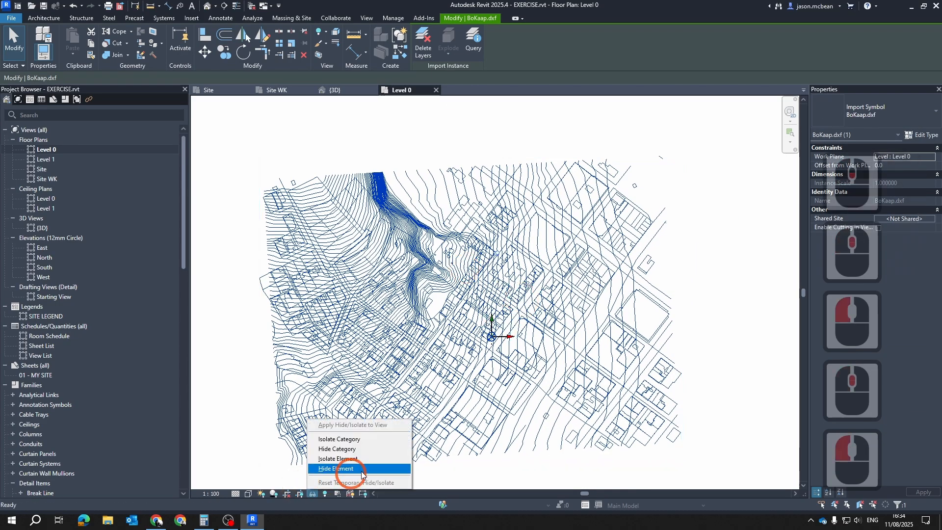
{"action": "left_click", "coordinate": [353, 470]}
{"action": "key", "text": "Escape"}
{"action": "key", "text": "Escape"}
{"action": "key", "text": "Escape"}
{"action": "key", "text": "Escape"}
{"action": "key", "text": "Escape"}
{"action": "key", "text": "Escape"}
{"action": "key", "text": "Escape"}
{"action": "key", "text": "Escape"}
{"action": "key", "text": "Escape"}
{"action": "key", "text": "Escape"}
{"action": "key", "text": "Escape"}
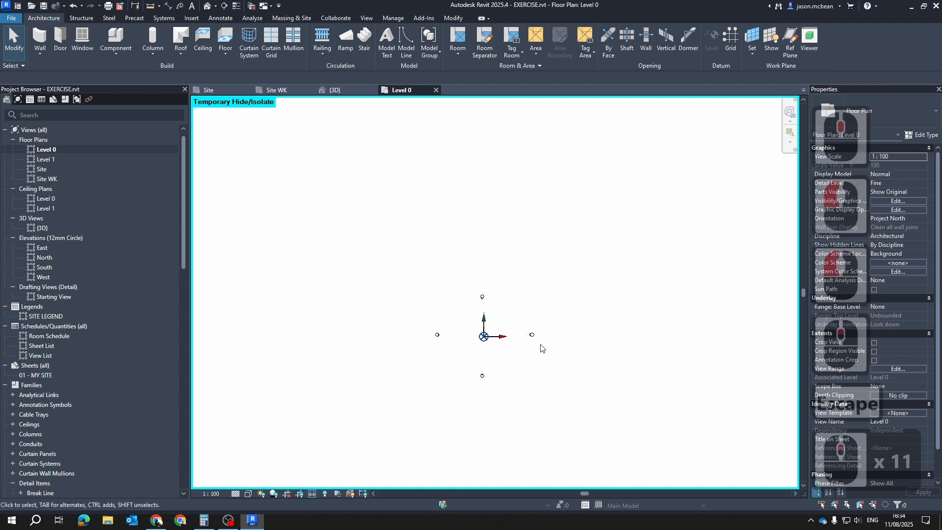
Draw two connected detail lines near the survey point, about 5700 mm vertical and 9500 mm horizontal
{"action": "middle_click_drag", "start_coordinate": [518, 281], "coordinate": [496, 311]}
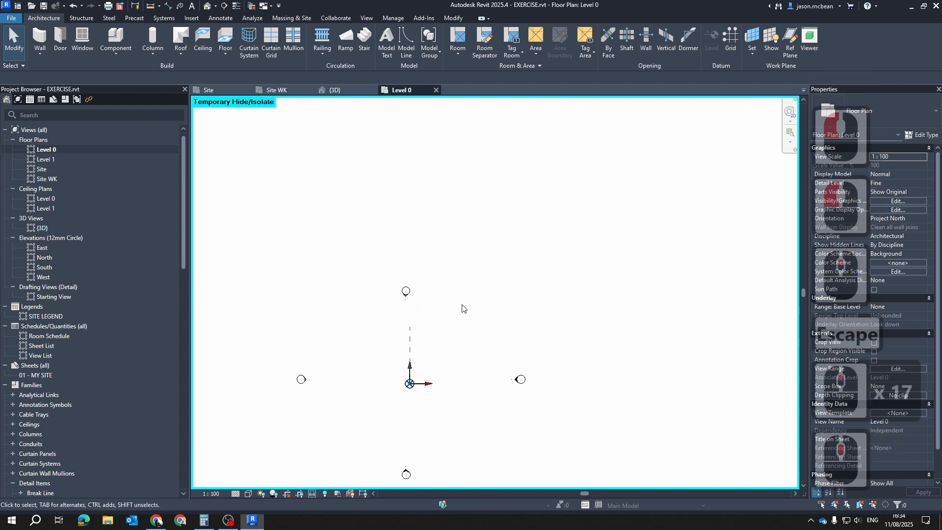
{"action": "key", "text": "d"}
{"action": "key", "text": "l"}
{"action": "left_click", "coordinate": [435, 309]}
{"action": "left_click", "coordinate": [435, 354]}
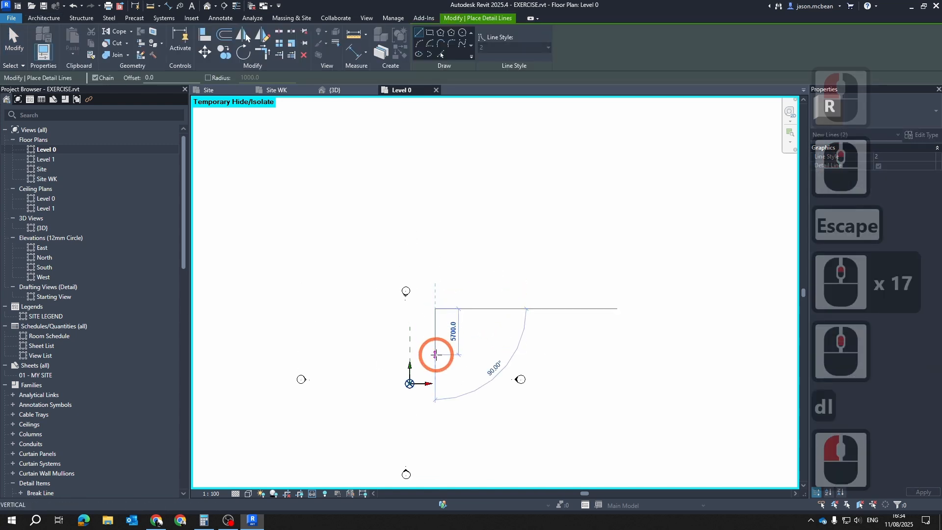
{"action": "left_click", "coordinate": [512, 354]}
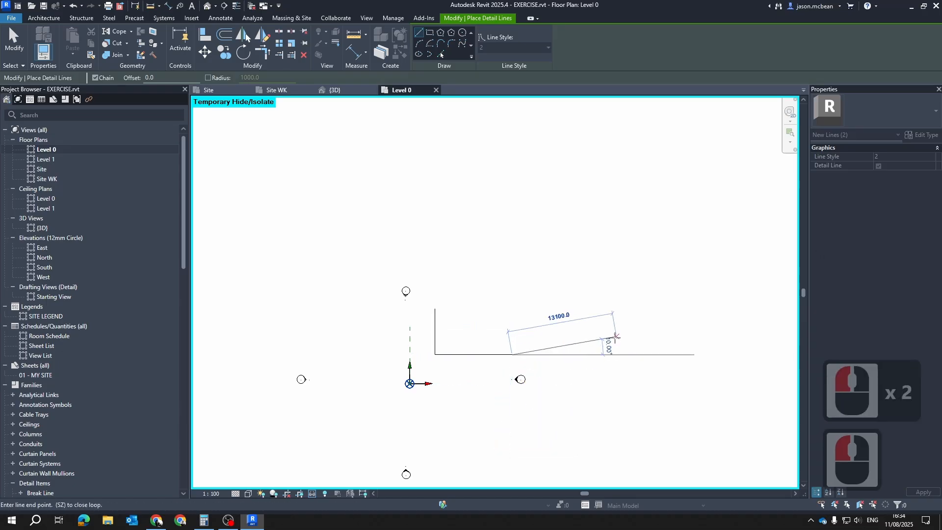
{"action": "key", "text": "Escape"}
{"action": "key", "text": "Escape"}
{"action": "key", "text": "Escape"}
Delete the horizontal and vertical trial detail lines from the Level 0 plan
{"action": "left_click_drag", "start_coordinate": [470, 377], "coordinate": [438, 319]}
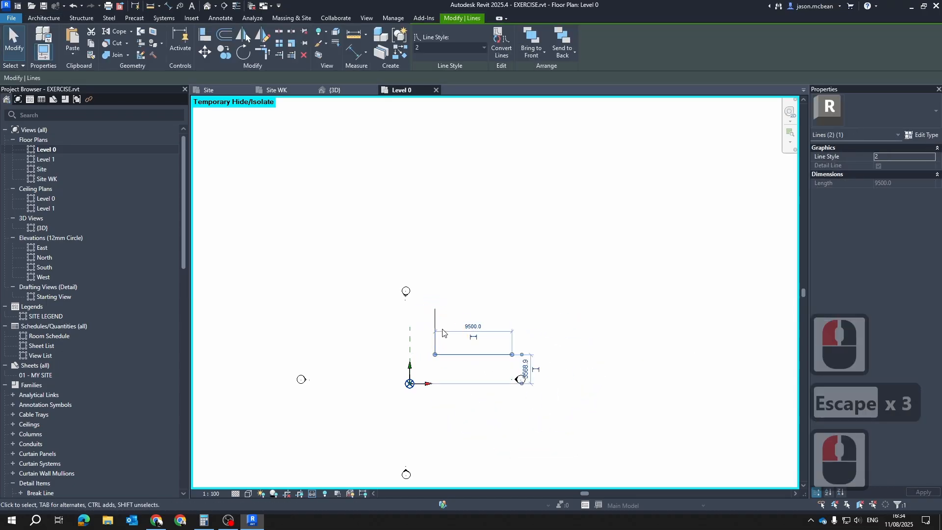
{"action": "key", "text": "Delete"}
{"action": "left_click", "coordinate": [435, 317]}
{"action": "key", "text": "Delete"}
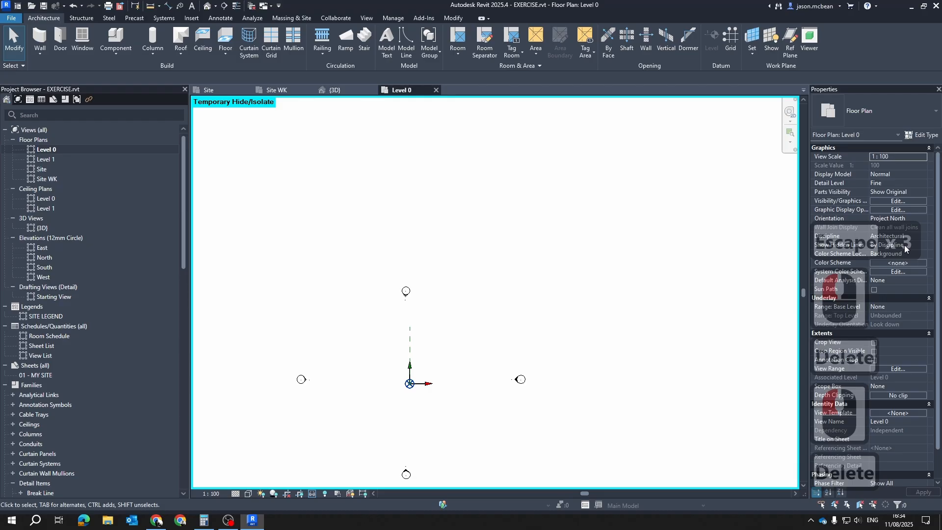
Switch the Level 0 plan's orientation to True North and return it to Project North
{"action": "left_click", "coordinate": [922, 219]}
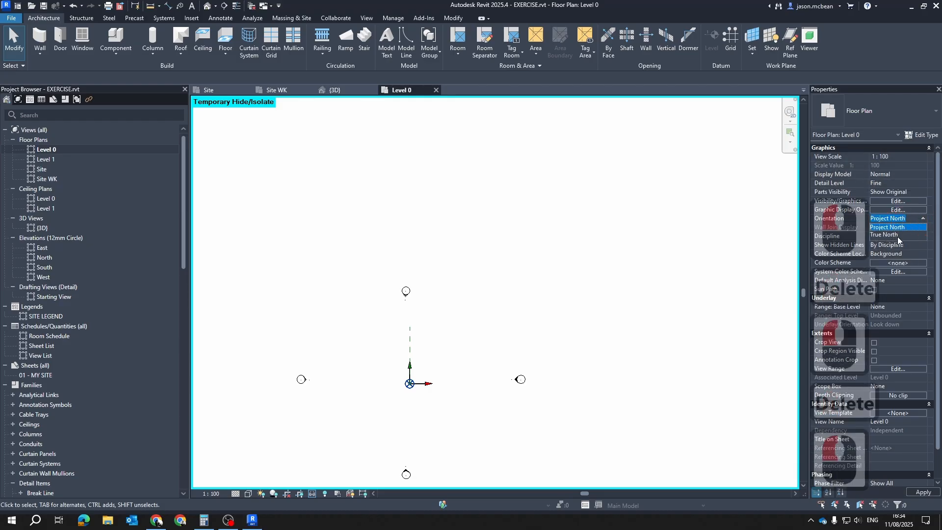
{"action": "left_click", "coordinate": [893, 235]}
{"action": "left_click", "coordinate": [923, 218]}
{"action": "left_click", "coordinate": [894, 227]}
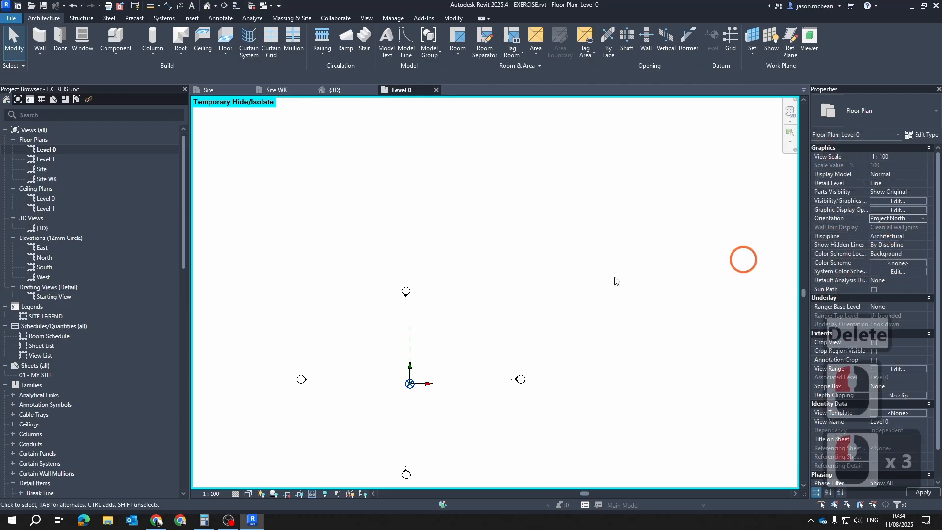
{"action": "left_click", "coordinate": [462, 349]}
{"action": "key", "text": "Escape"}
{"action": "key", "text": "Escape"}
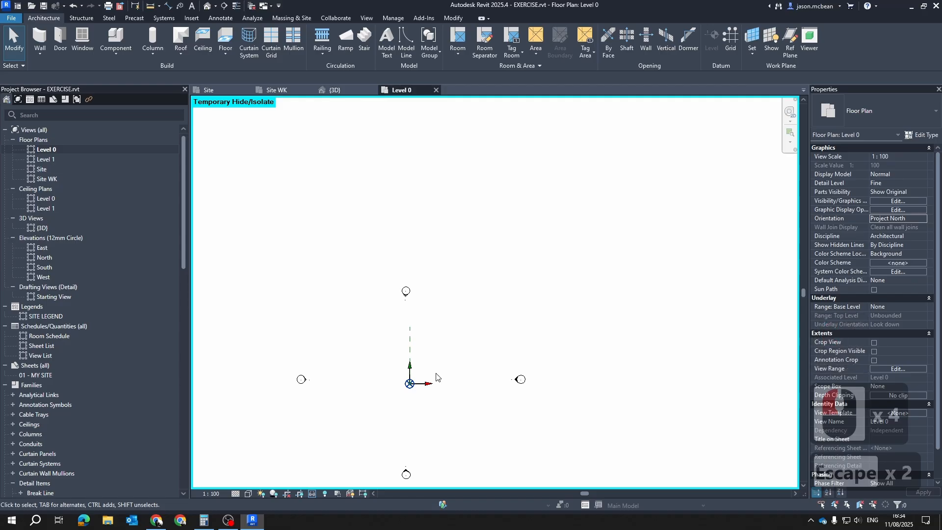
{"action": "key", "text": "Escape"}
Open the project's Location and Site settings and review the defined sites and the available project addresses
{"action": "middle_click_drag", "start_coordinate": [434, 288], "coordinate": [438, 289]}
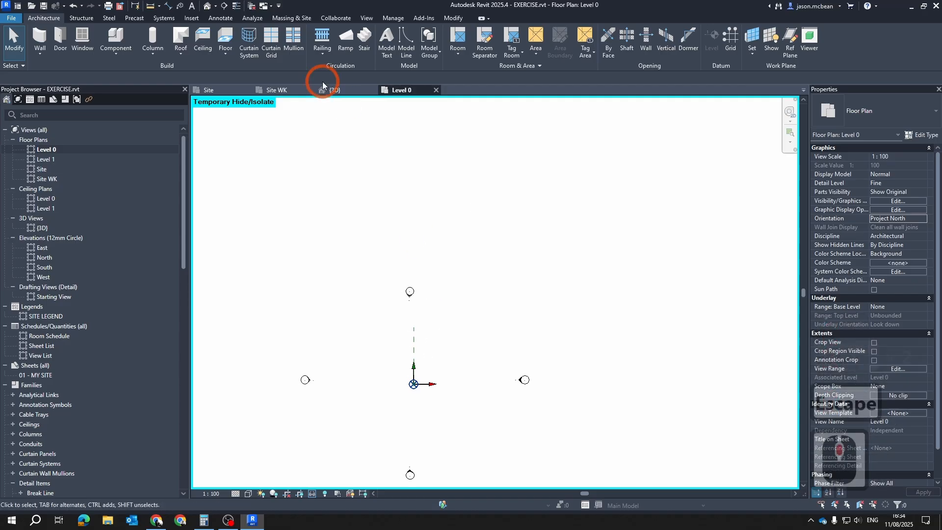
{"action": "key", "text": "Escape"}
{"action": "left_click", "coordinate": [297, 18]}
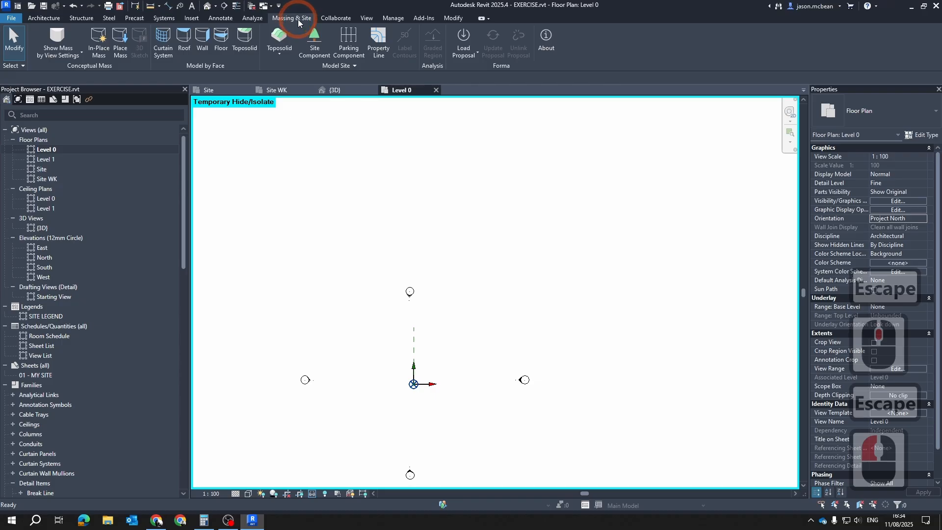
{"action": "left_click", "coordinate": [393, 18]}
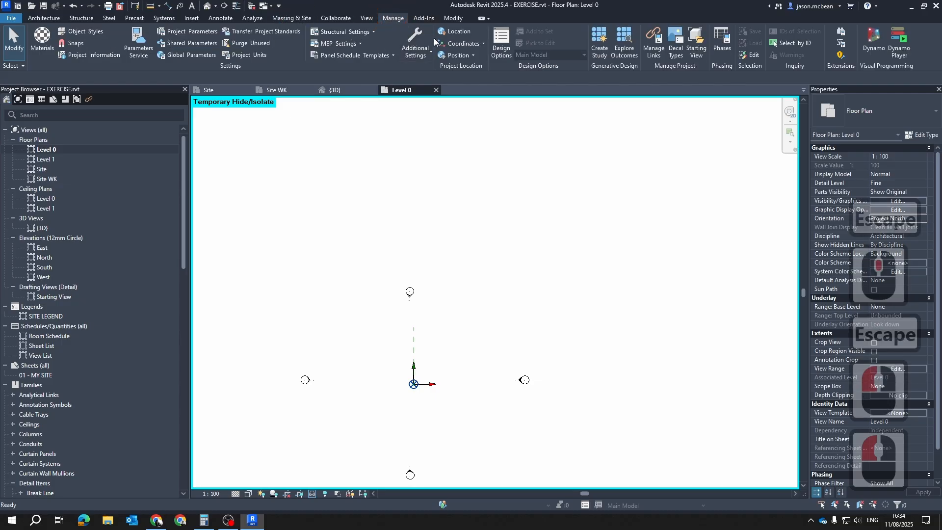
{"action": "left_click", "coordinate": [494, 214]}
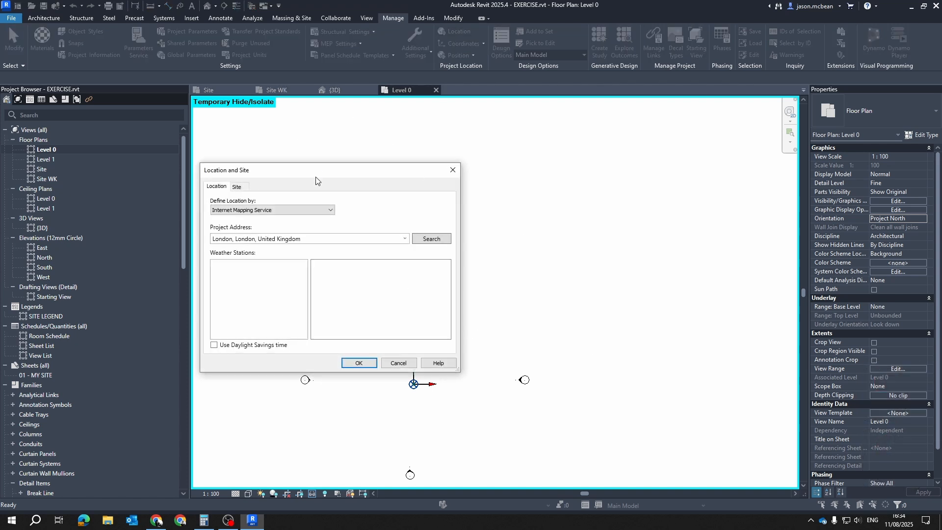
{"action": "left_click_drag", "start_coordinate": [317, 167], "coordinate": [314, 167]}
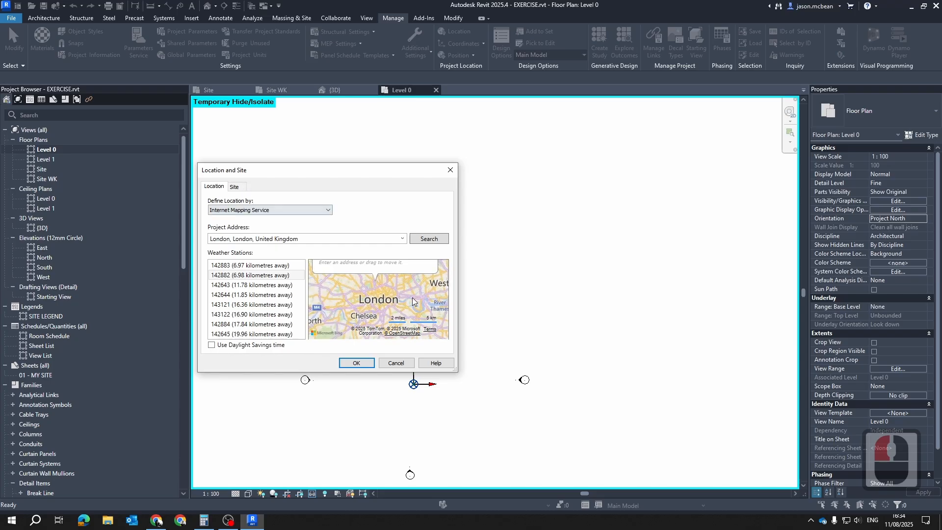
{"action": "left_click", "coordinate": [235, 187]}
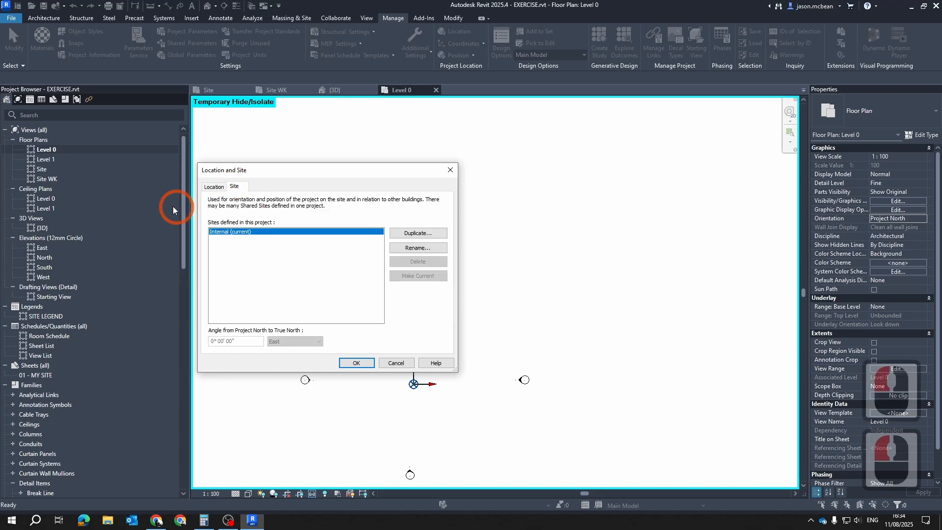
{"action": "left_click", "coordinate": [211, 193]}
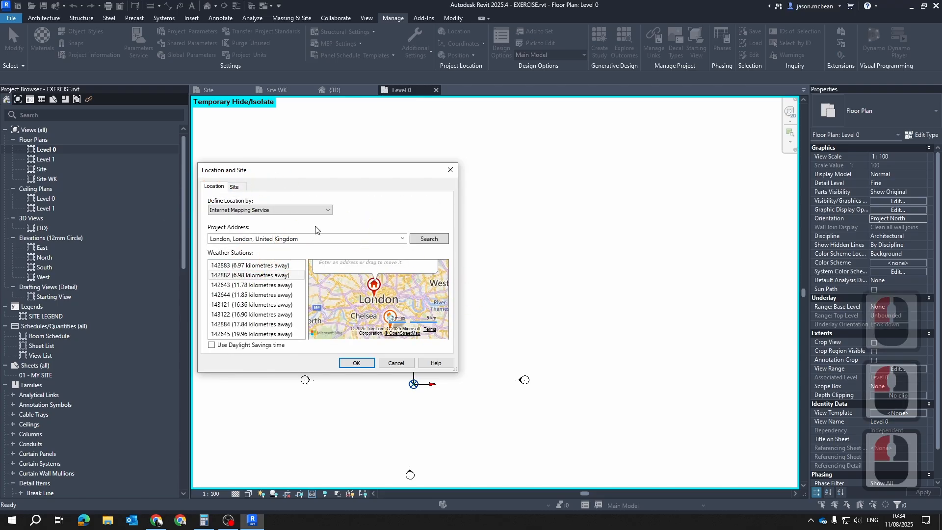
{"action": "left_click", "coordinate": [404, 240]}
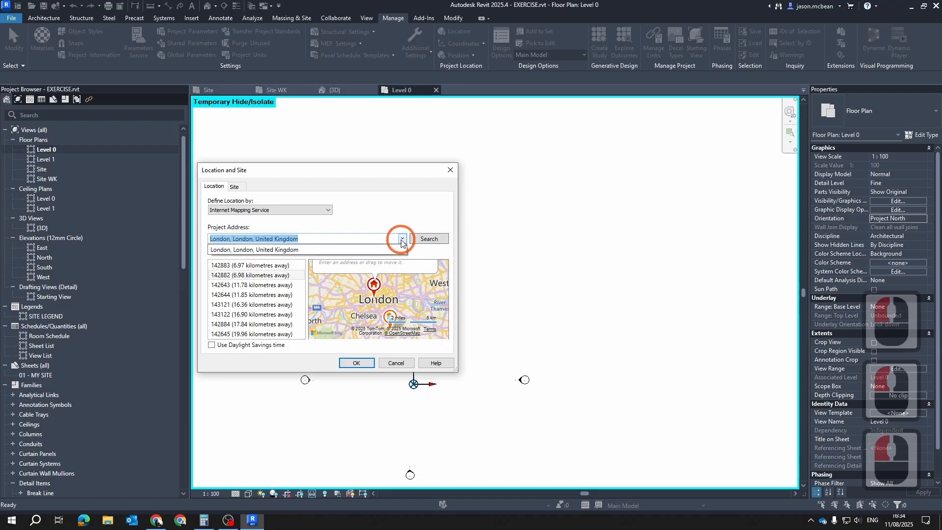
{"action": "left_click", "coordinate": [404, 240]}
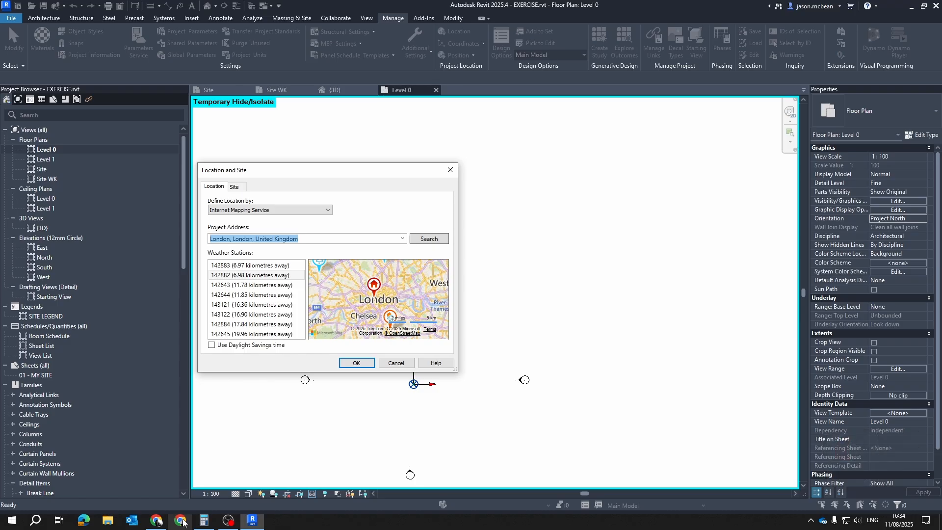
Switch to Chrome, open Google Maps and go to Bo-Kaap, Schotsche Kloof, Cape Town
{"action": "left_click", "coordinate": [178, 460]}
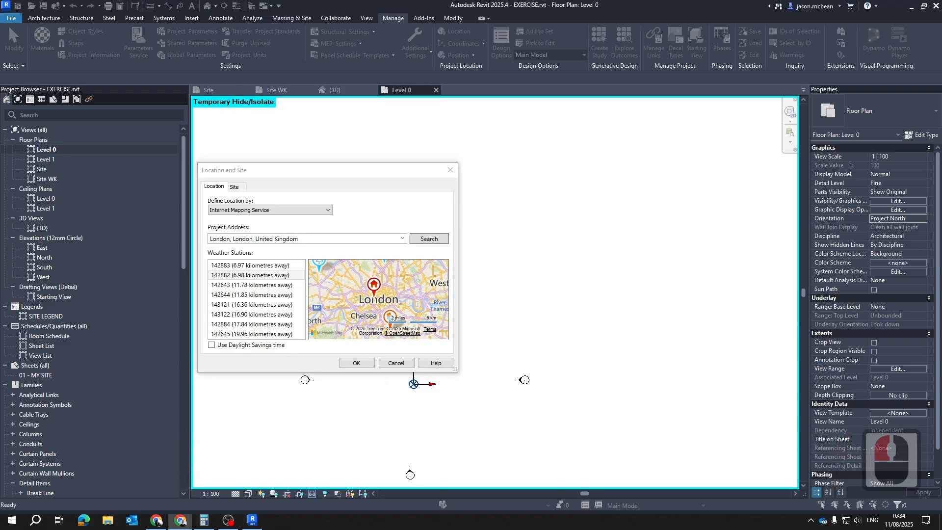
{"action": "left_click_drag", "start_coordinate": [941, 72], "coordinate": [583, 1]}
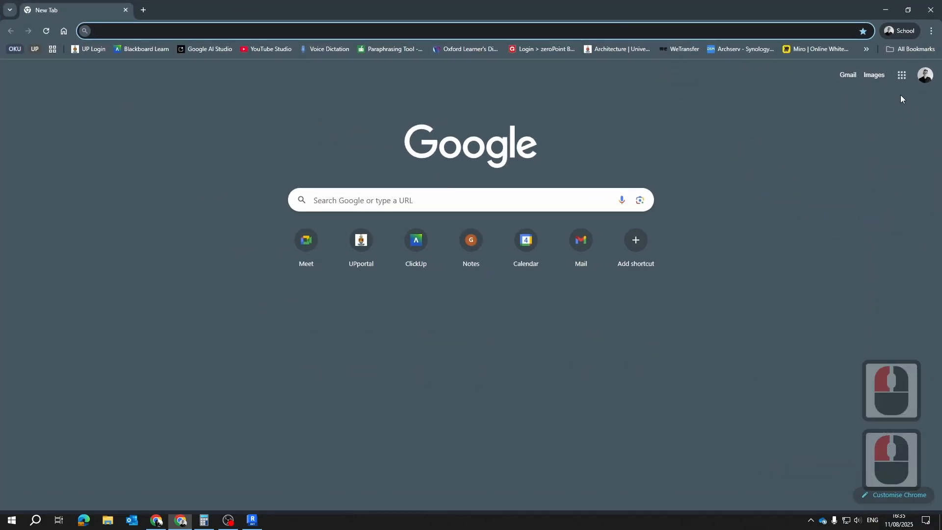
{"action": "left_click", "coordinate": [902, 75]}
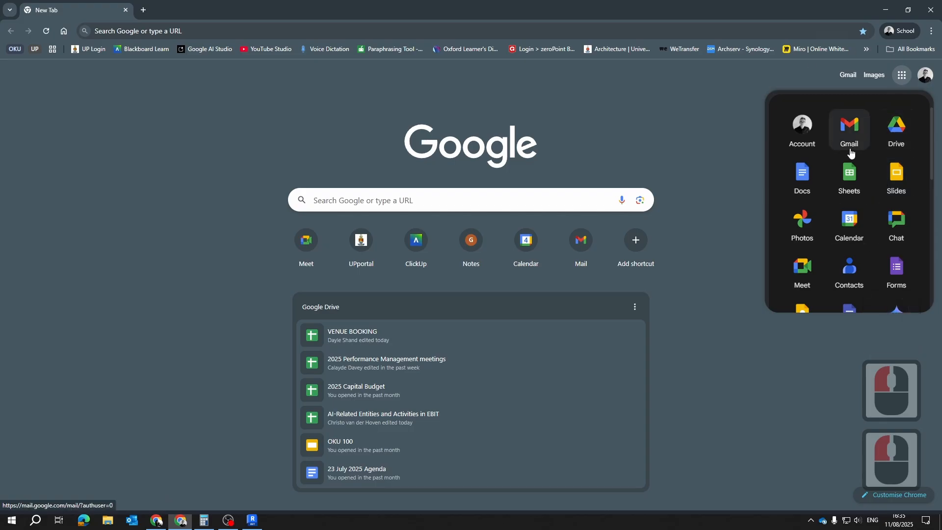
{"action": "scroll", "coordinate": [850, 157], "scroll_direction": "down", "scroll_amount": 4}
{"action": "left_click", "coordinate": [897, 253]}
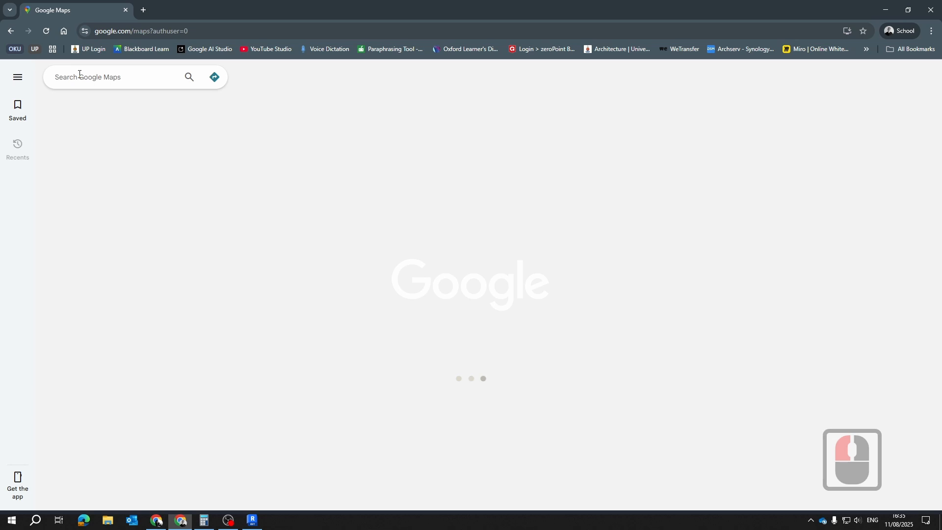
{"action": "type", "text": "bo"}
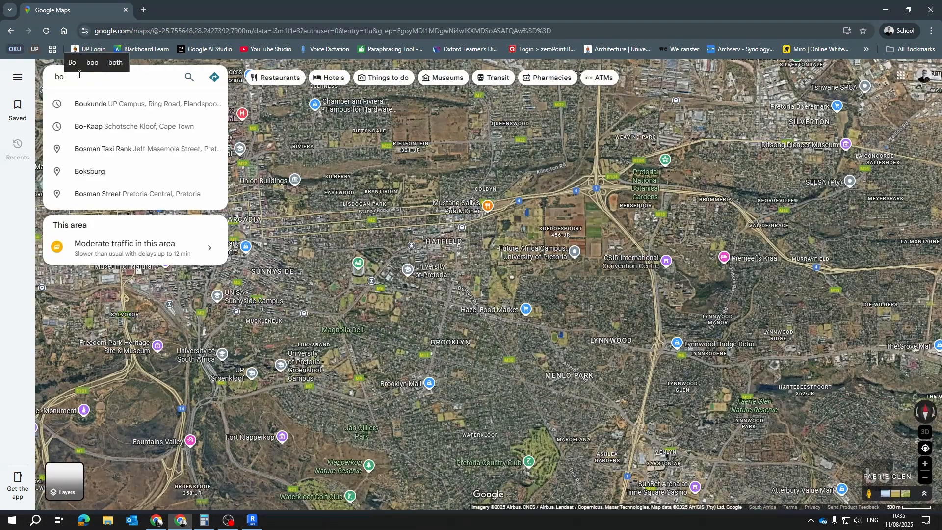
{"action": "left_click", "coordinate": [142, 123]}
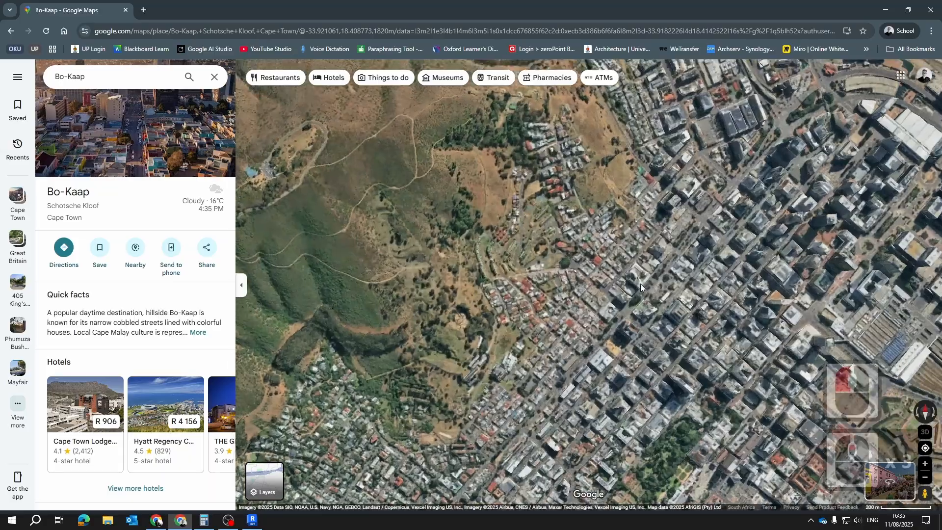
Examine the Bo-Kaap satellite imagery and its streets to locate the project site along Rose St
{"action": "scroll", "coordinate": [640, 284], "scroll_direction": "up", "scroll_amount": 5}
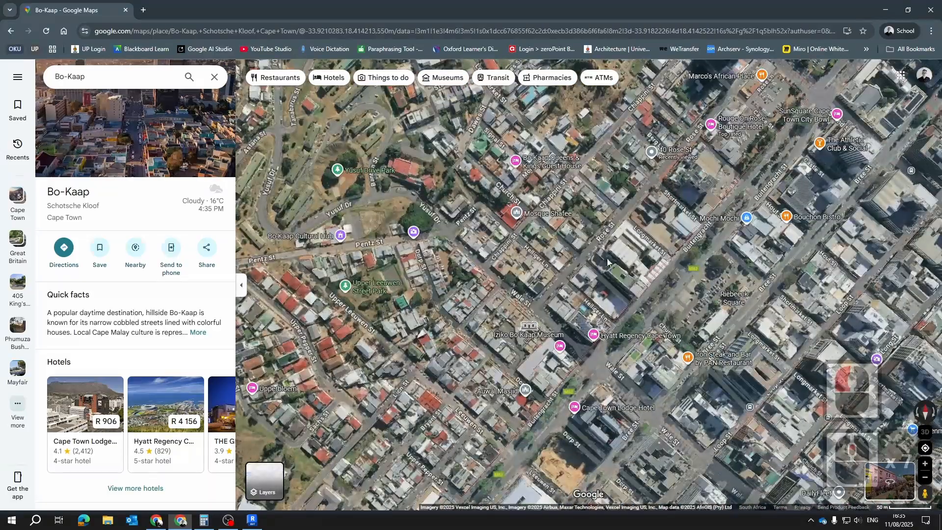
{"action": "scroll", "coordinate": [567, 245], "scroll_direction": "up", "scroll_amount": 5}
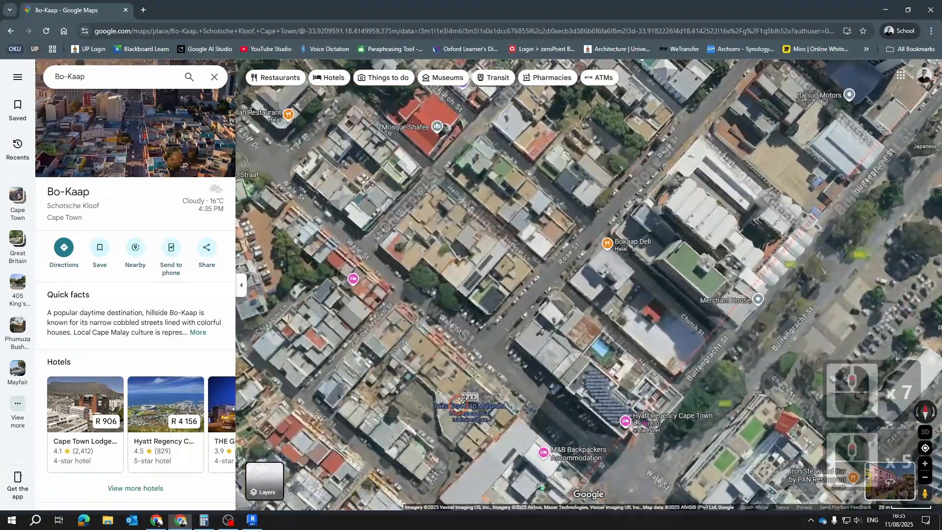
{"action": "left_click", "coordinate": [557, 158]}
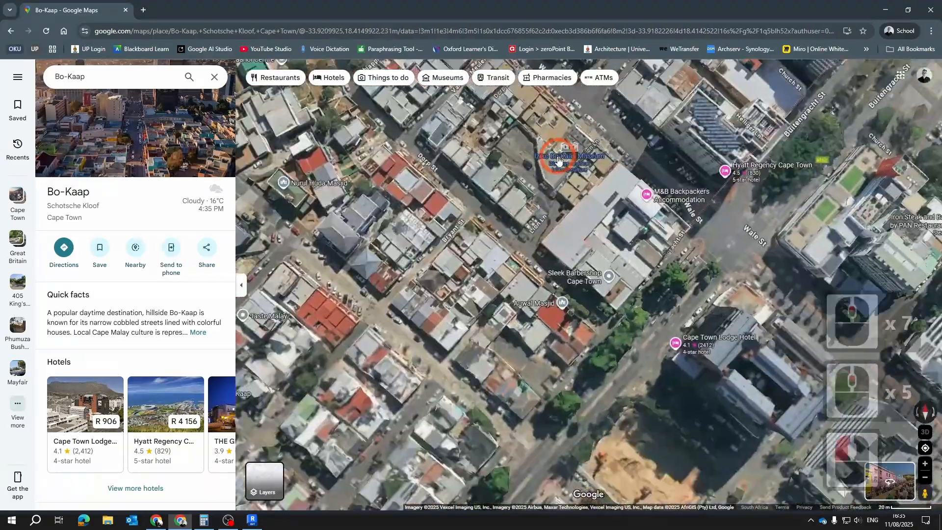
{"action": "left_click_drag", "start_coordinate": [558, 158], "coordinate": [523, 519]}
{"action": "left_click_drag", "start_coordinate": [586, 194], "coordinate": [558, 344]}
{"action": "left_click_drag", "start_coordinate": [591, 204], "coordinate": [642, 197]}
{"action": "left_click_drag", "start_coordinate": [528, 399], "coordinate": [471, 278]}
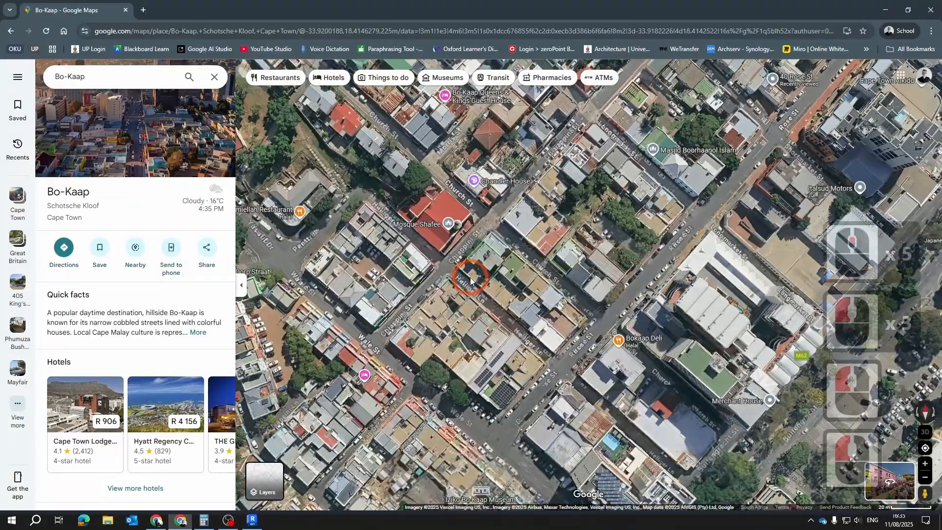
{"action": "scroll", "coordinate": [585, 298], "scroll_direction": "down", "scroll_amount": 3}
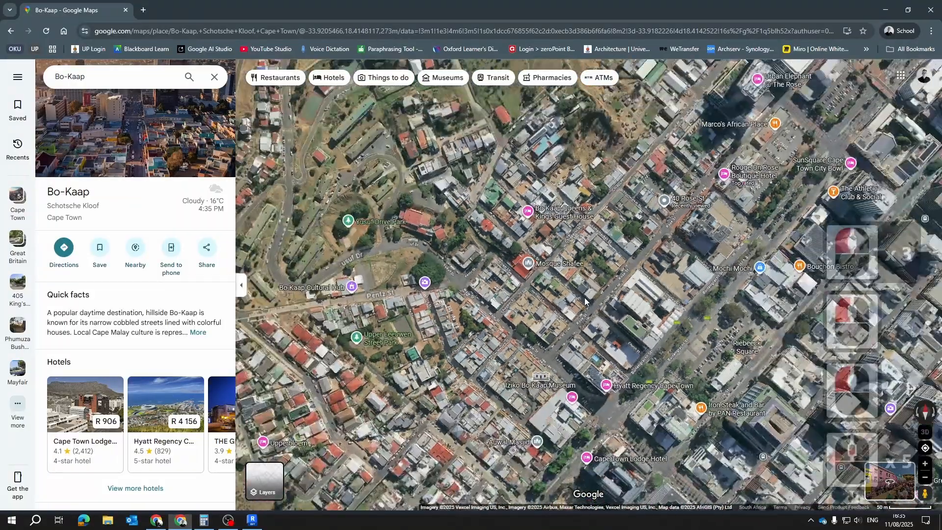
{"action": "scroll", "coordinate": [570, 347], "scroll_direction": "up", "scroll_amount": 3}
{"action": "left_click_drag", "start_coordinate": [552, 211], "coordinate": [568, 343]}
{"action": "left_click_drag", "start_coordinate": [534, 196], "coordinate": [555, 408]}
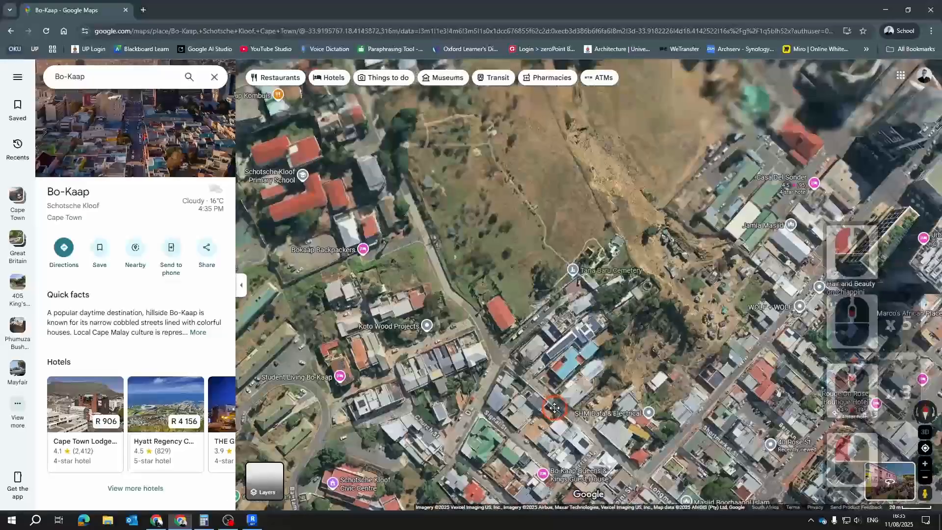
{"action": "scroll", "coordinate": [578, 344], "scroll_direction": "down", "scroll_amount": 3}
{"action": "left_click_drag", "start_coordinate": [596, 358], "coordinate": [469, 296]}
{"action": "scroll", "coordinate": [530, 343], "scroll_direction": "up", "scroll_amount": 4}
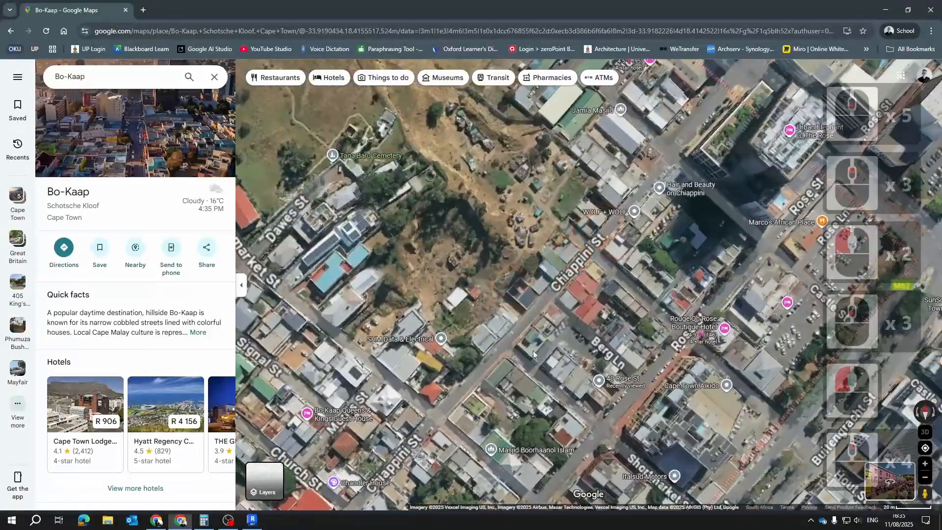
{"action": "scroll", "coordinate": [608, 387], "scroll_direction": "up", "scroll_amount": 14}
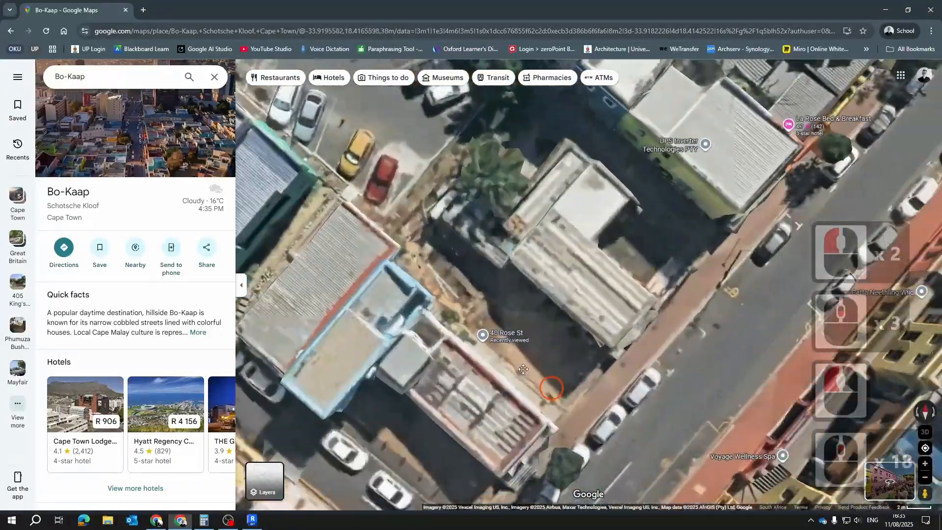
Copy the map coordinates -33.91968, 18.41671 of the vacant plot's street-side corner on Rose St
{"action": "left_click_drag", "start_coordinate": [523, 369], "coordinate": [485, 362]}
{"action": "right_click", "coordinate": [485, 345]}
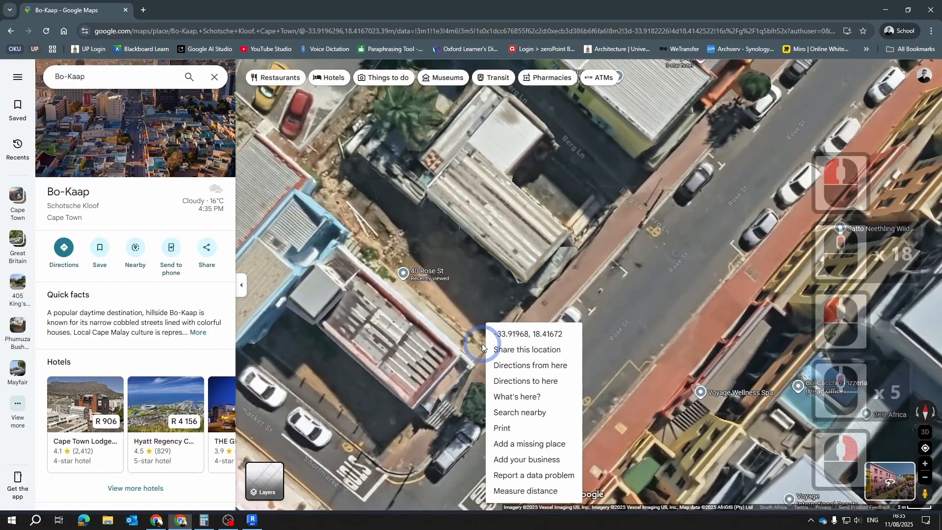
{"action": "right_click", "coordinate": [473, 267]}
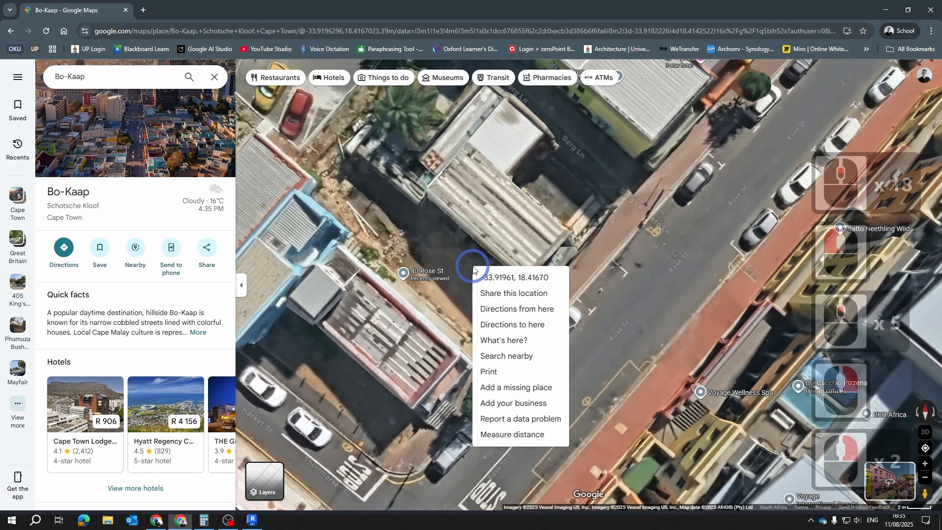
{"action": "right_click", "coordinate": [460, 322]}
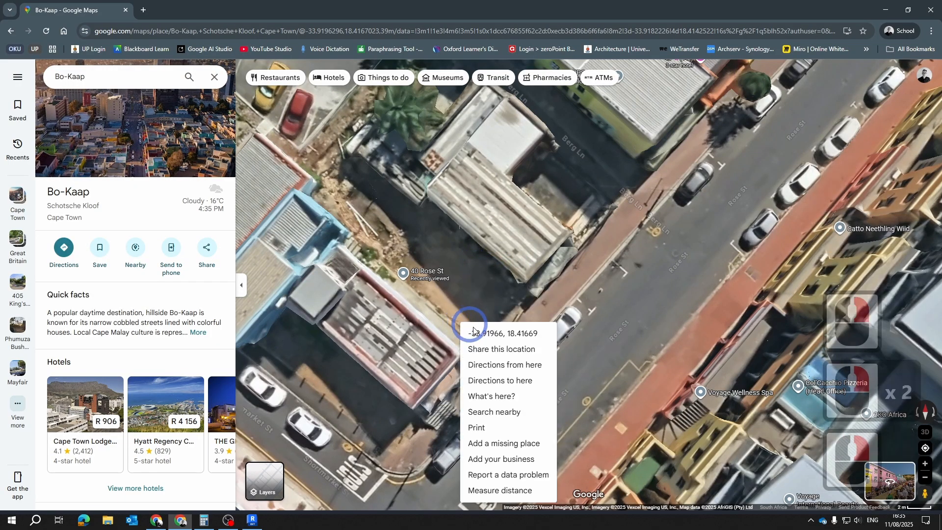
{"action": "right_click", "coordinate": [529, 309]}
{"action": "right_click", "coordinate": [480, 340]}
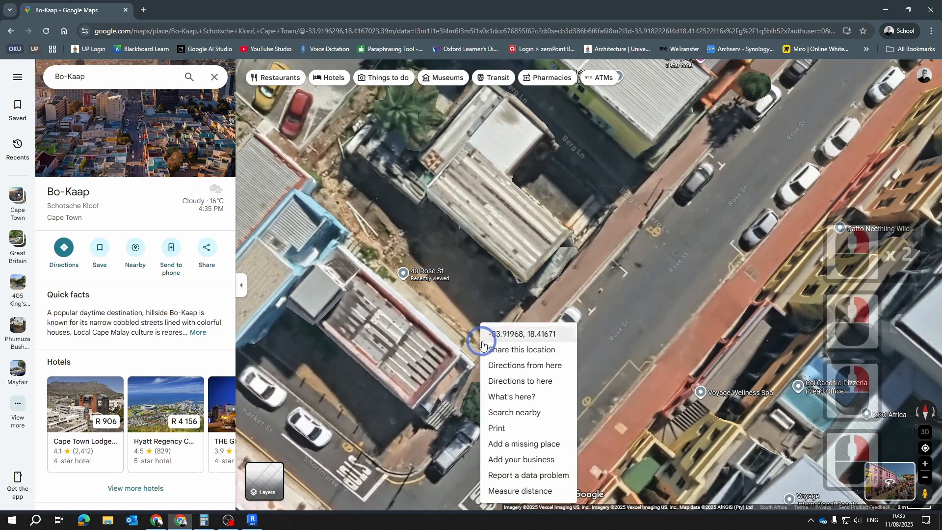
{"action": "right_click", "coordinate": [478, 339]}
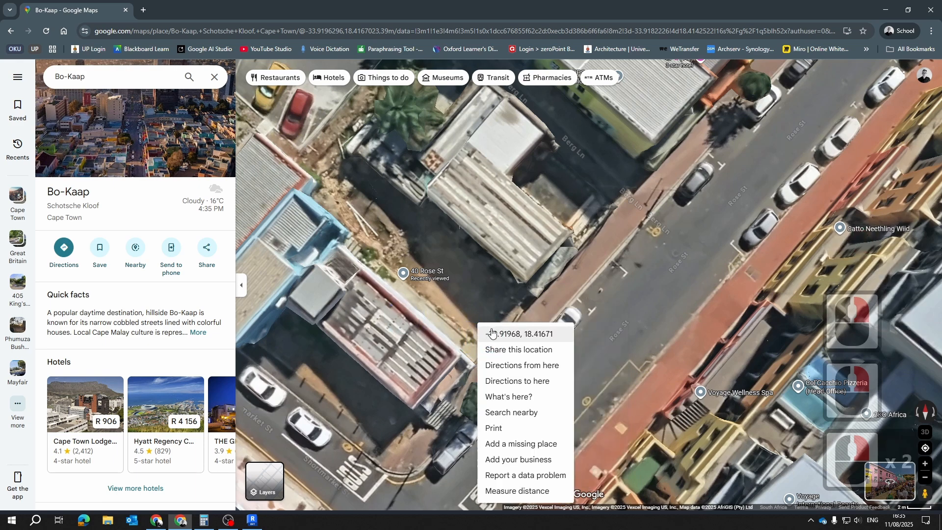
{"action": "left_click", "coordinate": [510, 335]}
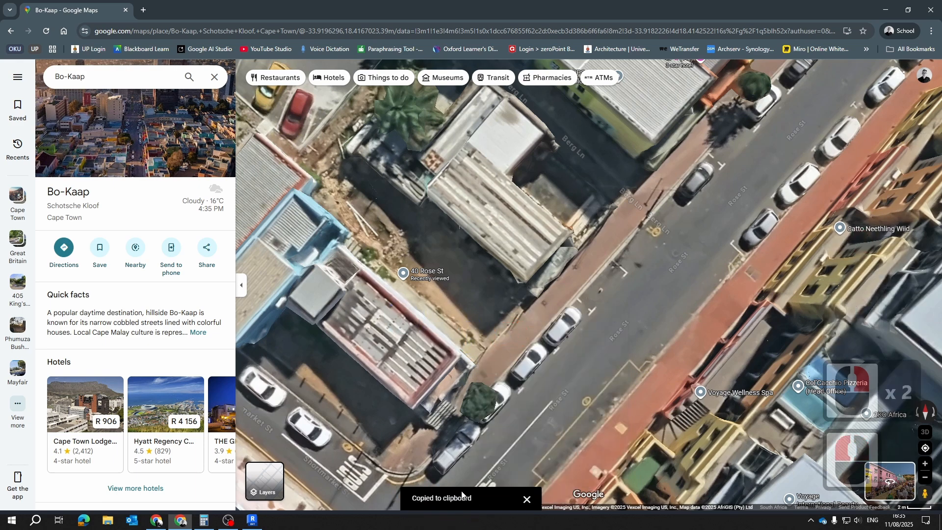
Switch to Revit, set the project address to the copied coordinates -33.919675141321655, 18.416708732987882 and search for that location
{"action": "left_click", "coordinate": [251, 520]}
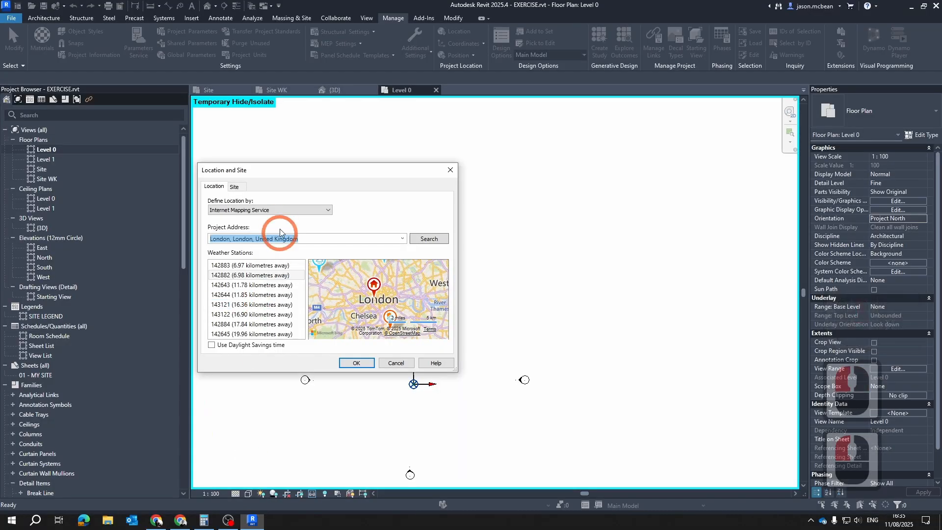
{"action": "key", "text": "ctrl+v"}
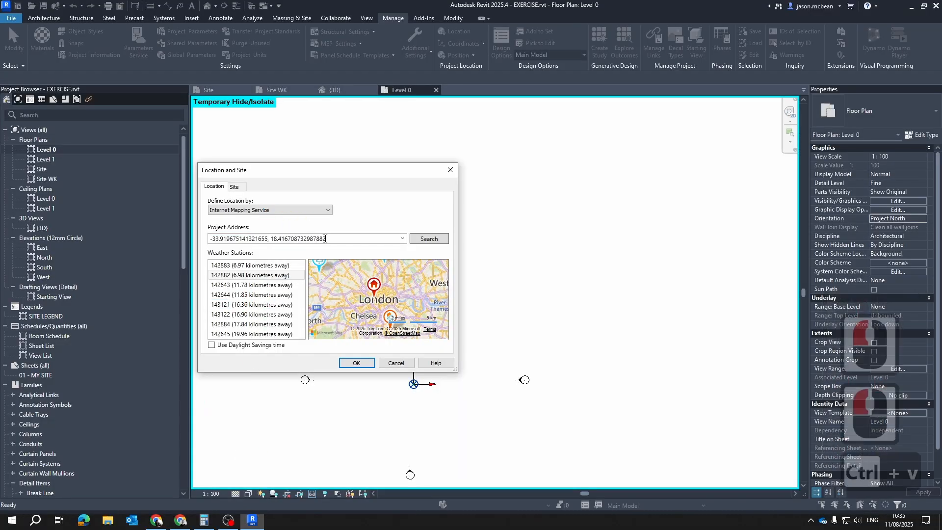
{"action": "left_click", "coordinate": [431, 240]}
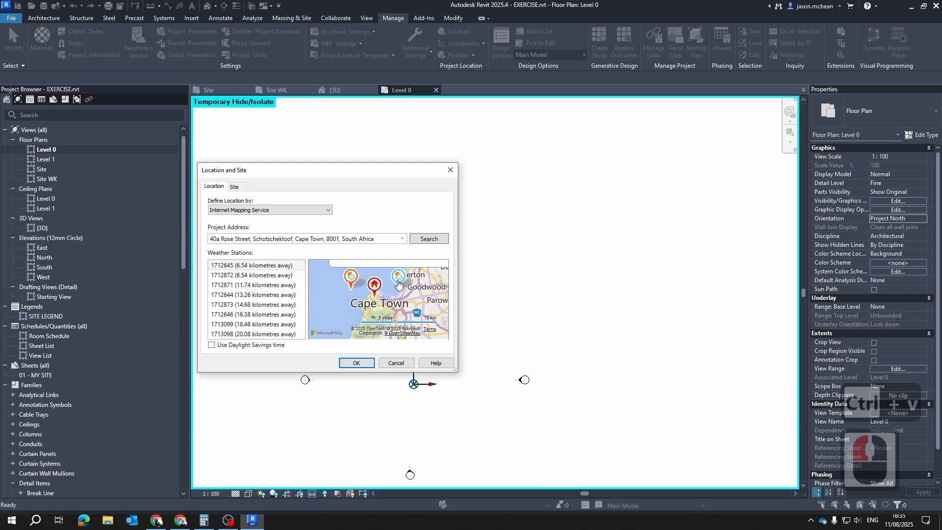
Move the project location marker on the preview map onto the site, at about -33.919647, 18.416704
{"action": "scroll", "coordinate": [379, 292], "scroll_direction": "up", "scroll_amount": 3}
{"action": "scroll", "coordinate": [379, 291], "scroll_direction": "up", "scroll_amount": 5}
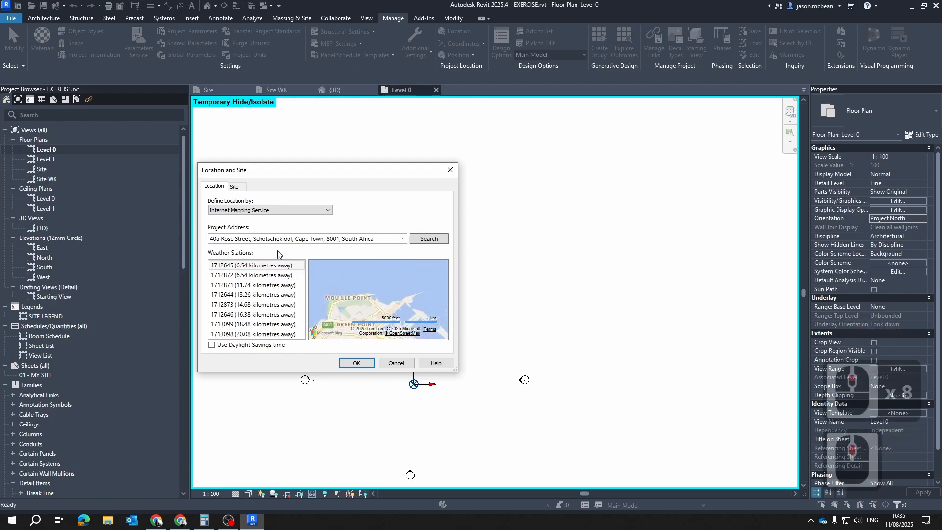
{"action": "scroll", "coordinate": [415, 316], "scroll_direction": "down", "scroll_amount": 5}
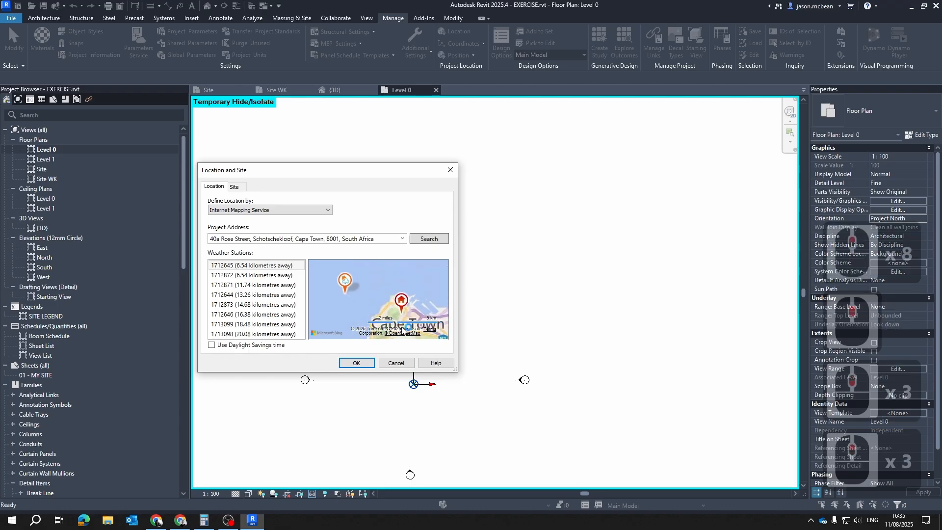
{"action": "scroll", "coordinate": [416, 306], "scroll_direction": "up", "scroll_amount": 11}
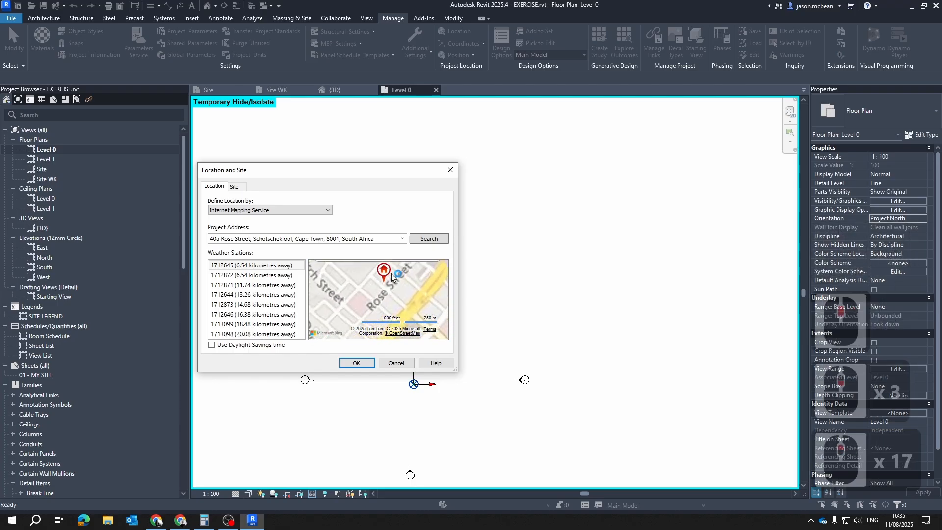
{"action": "scroll", "coordinate": [375, 312], "scroll_direction": "up", "scroll_amount": 4}
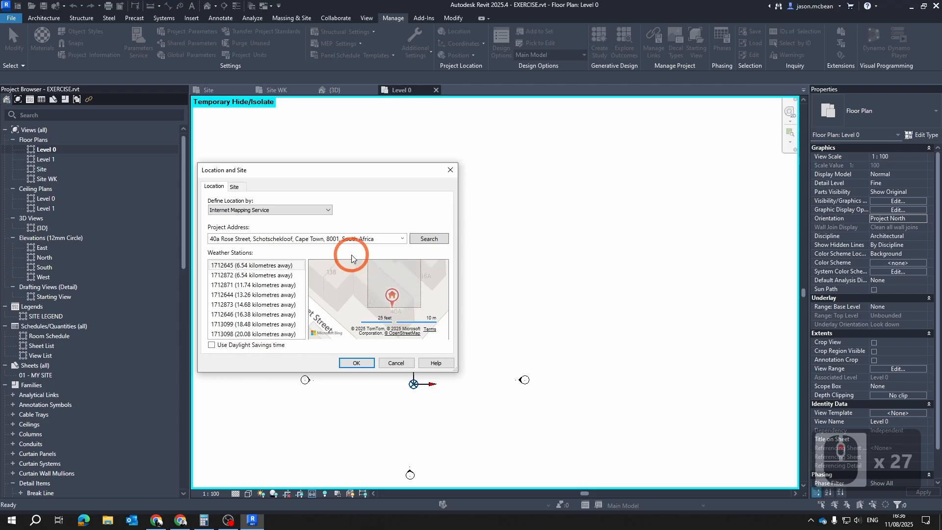
{"action": "scroll", "coordinate": [399, 308], "scroll_direction": "down", "scroll_amount": 1}
{"action": "left_click_drag", "start_coordinate": [394, 302], "coordinate": [416, 303]}
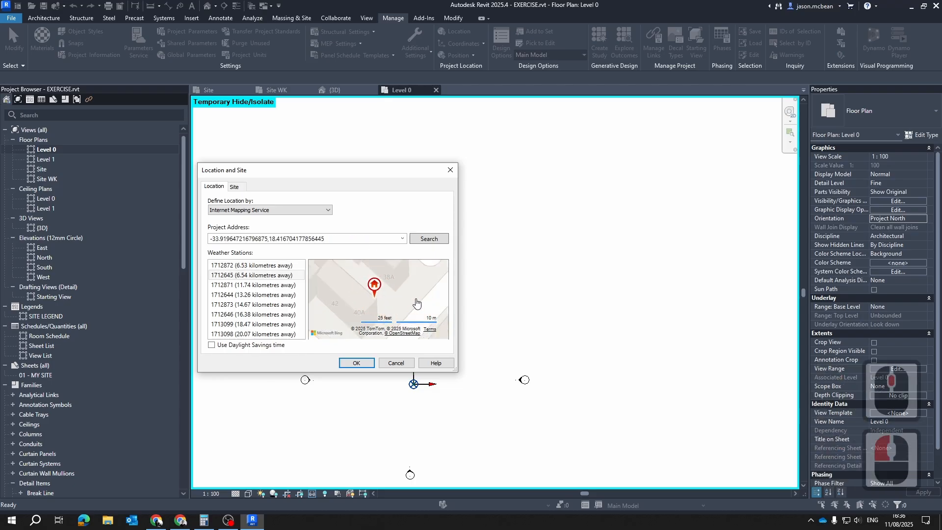
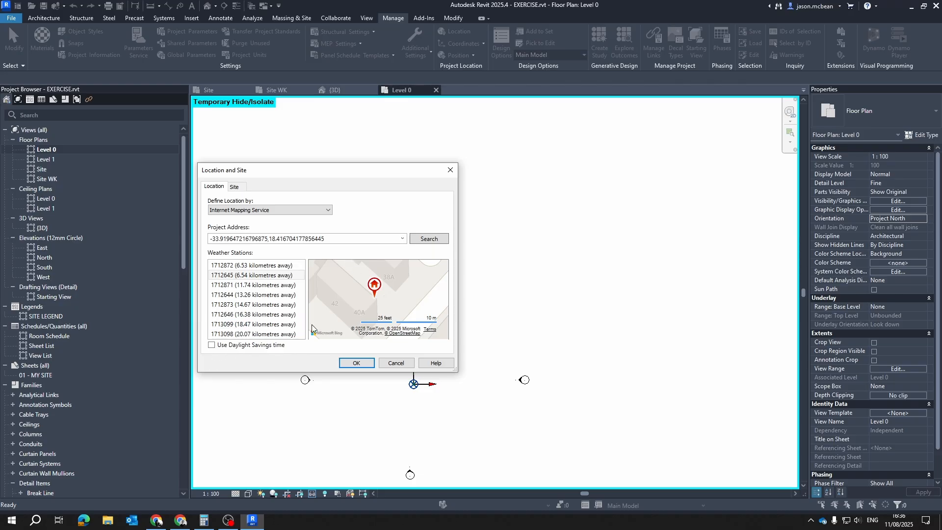
Confirm the project location and check the site's angle from project north to true north
{"action": "left_click", "coordinate": [355, 363]}
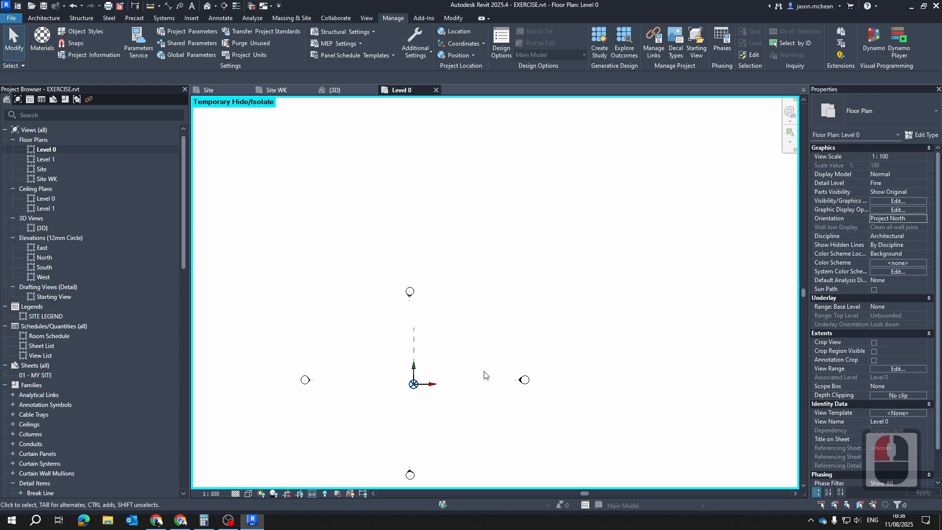
{"action": "left_click", "coordinate": [462, 33]}
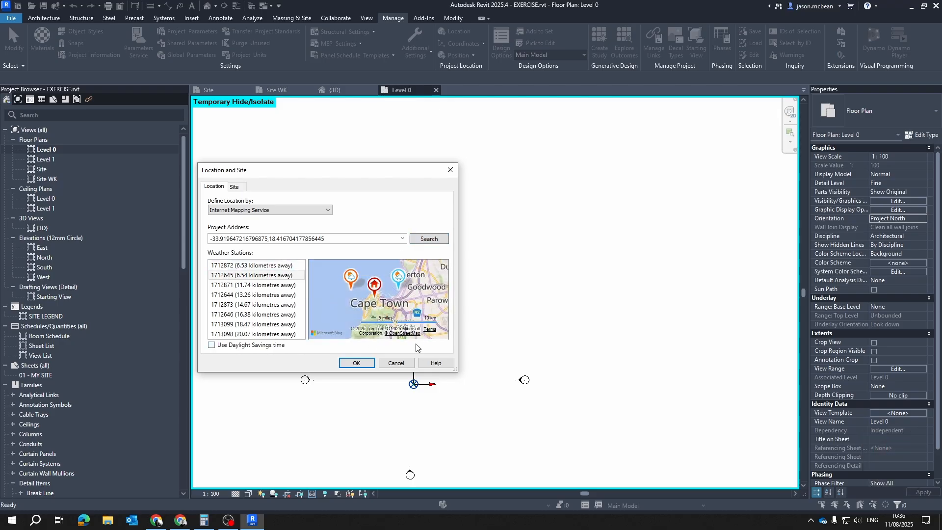
{"action": "left_click", "coordinate": [234, 187]}
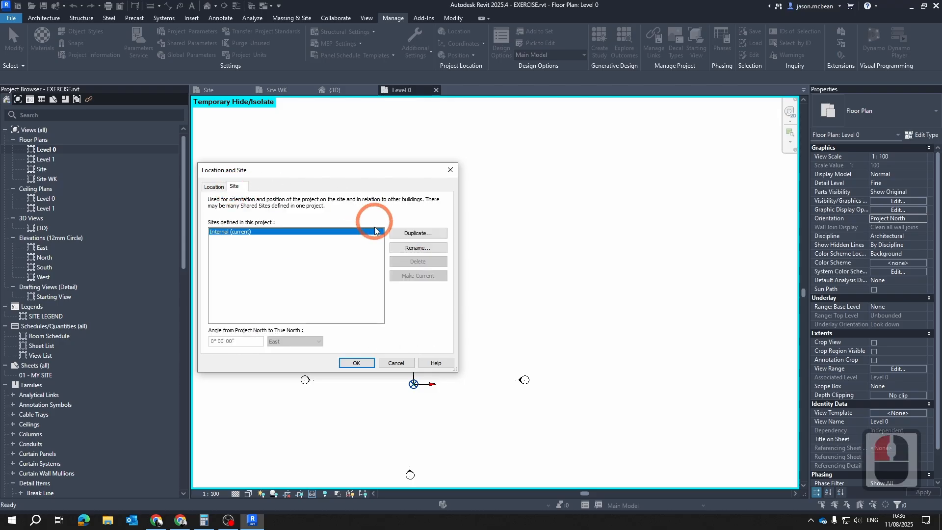
{"action": "left_click", "coordinate": [370, 364]}
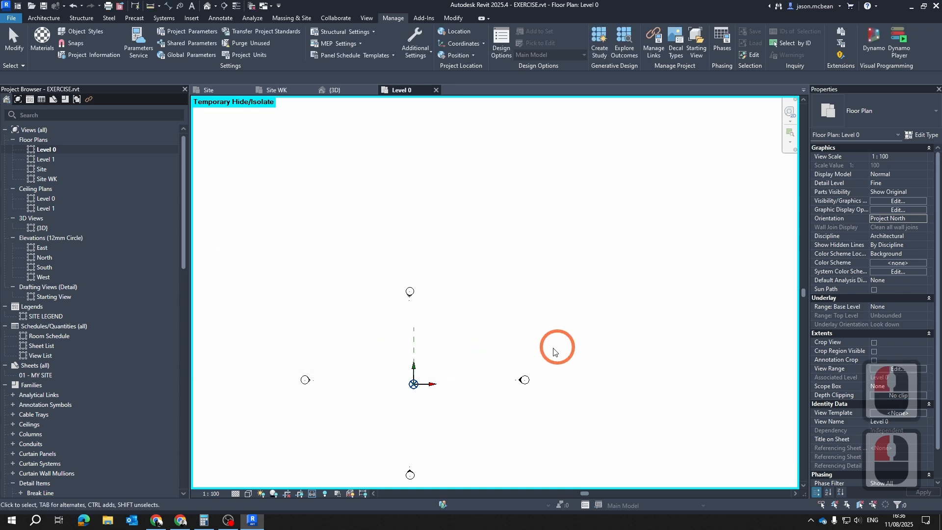
Open the Site WK plan and examine the SITE 1 boundary facing Rose street around the project base point
{"action": "scroll", "coordinate": [410, 378], "scroll_direction": "up", "scroll_amount": 5}
{"action": "scroll", "coordinate": [450, 316], "scroll_direction": "down", "scroll_amount": 6}
{"action": "key", "text": "Escape"}
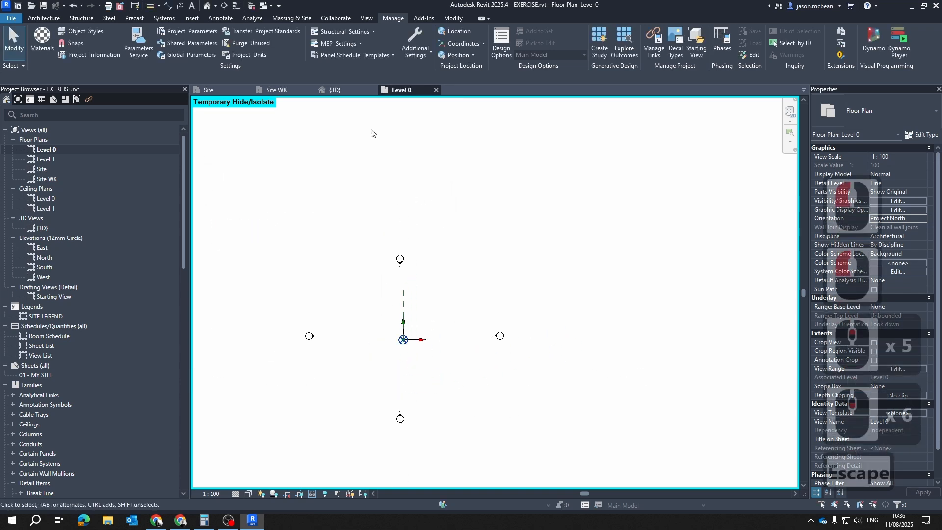
{"action": "left_click", "coordinate": [269, 90]}
{"action": "key", "text": "Escape"}
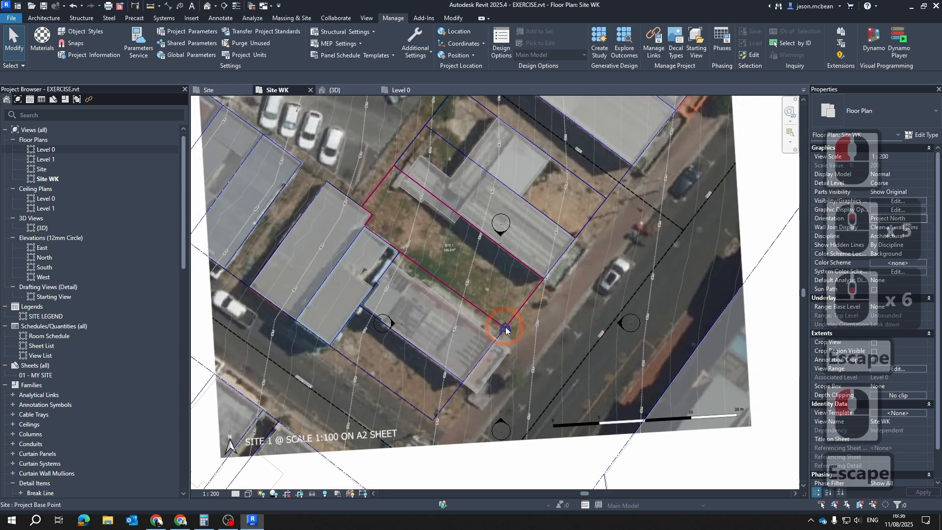
{"action": "scroll", "coordinate": [579, 286], "scroll_direction": "up", "scroll_amount": 6}
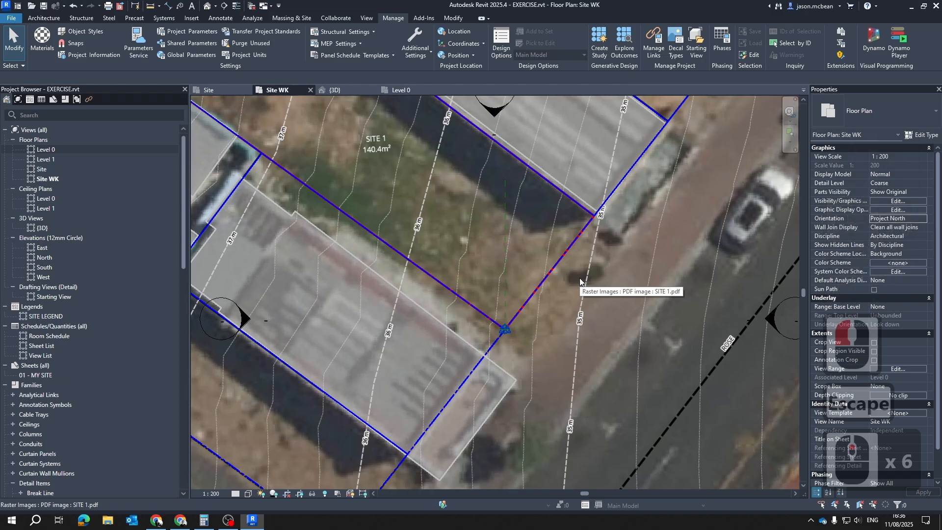
{"action": "scroll", "coordinate": [448, 372], "scroll_direction": "up", "scroll_amount": 4}
{"action": "key", "text": "Escape"}
{"action": "scroll", "coordinate": [448, 372], "scroll_direction": "up", "scroll_amount": 1}
{"action": "scroll", "coordinate": [567, 301], "scroll_direction": "down", "scroll_amount": 5}
{"action": "middle_click_drag", "start_coordinate": [606, 284], "coordinate": [508, 407]}
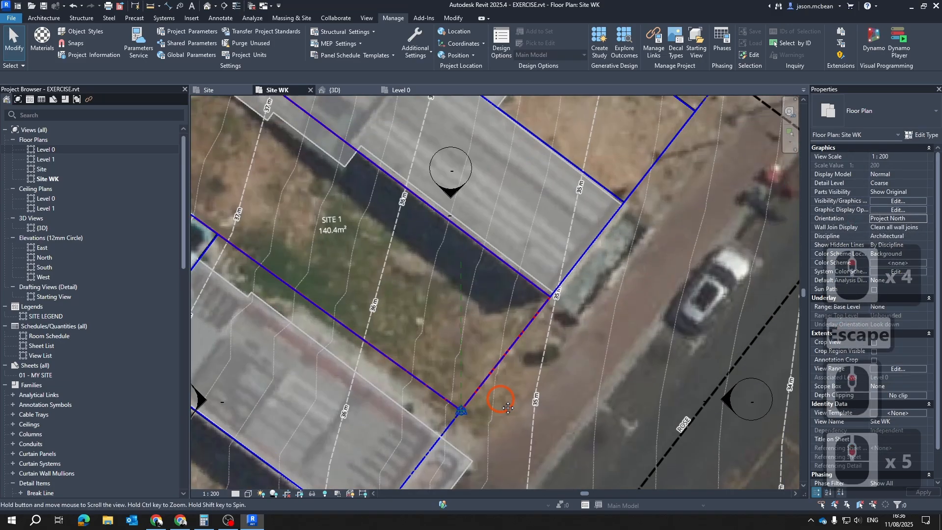
{"action": "scroll", "coordinate": [491, 343], "scroll_direction": "up", "scroll_amount": 4}
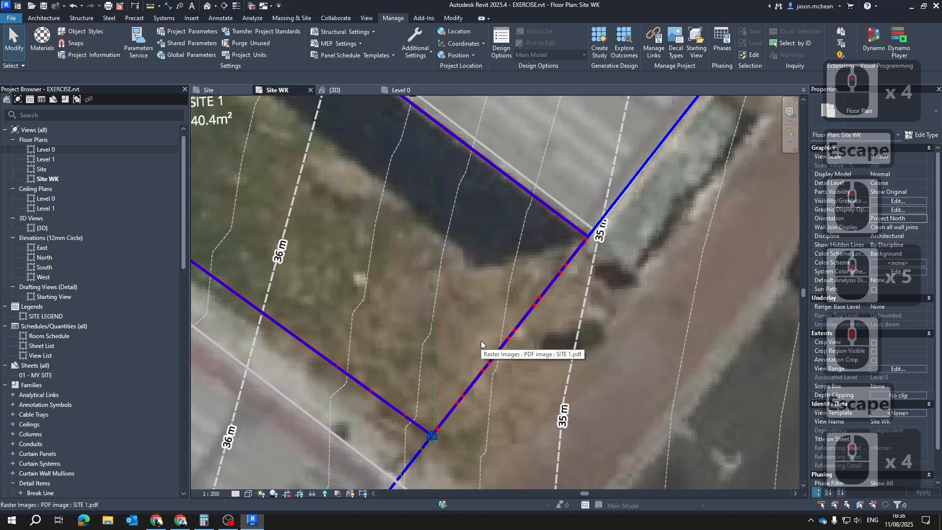
{"action": "scroll", "coordinate": [508, 463], "scroll_direction": "up", "scroll_amount": 4}
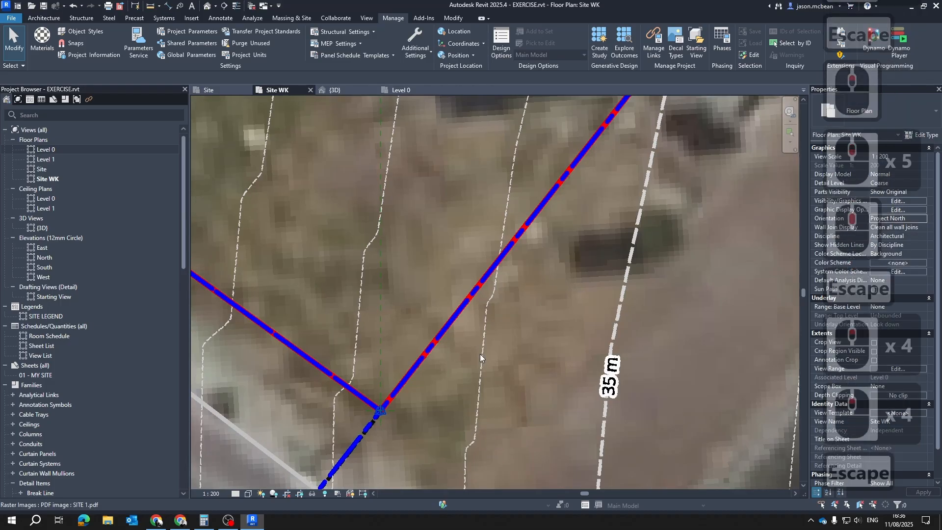
{"action": "key", "text": "Escape"}
{"action": "key", "text": "Escape"}
{"action": "scroll", "coordinate": [444, 252], "scroll_direction": "down", "scroll_amount": 3}
{"action": "key", "text": "Escape"}
Inspect the vertical reference plane at the project base point against the street-side boundary of SITE 1
{"action": "left_click", "coordinate": [400, 281]}
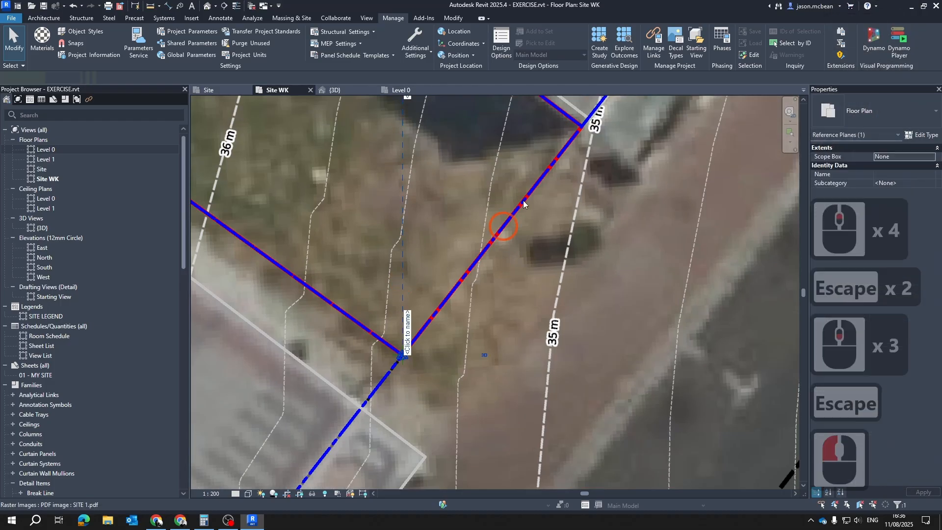
{"action": "middle_click_drag", "start_coordinate": [523, 196], "coordinate": [505, 289]}
{"action": "key", "text": "Escape"}
{"action": "left_click", "coordinate": [384, 178]}
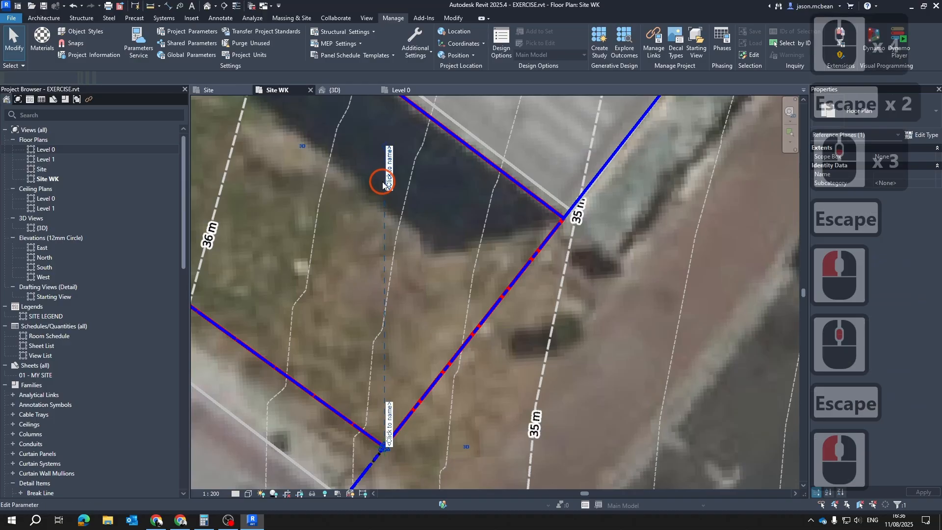
{"action": "key", "text": "Escape"}
{"action": "scroll", "coordinate": [387, 184], "scroll_direction": "down", "scroll_amount": 3}
{"action": "scroll", "coordinate": [447, 239], "scroll_direction": "up", "scroll_amount": 5}
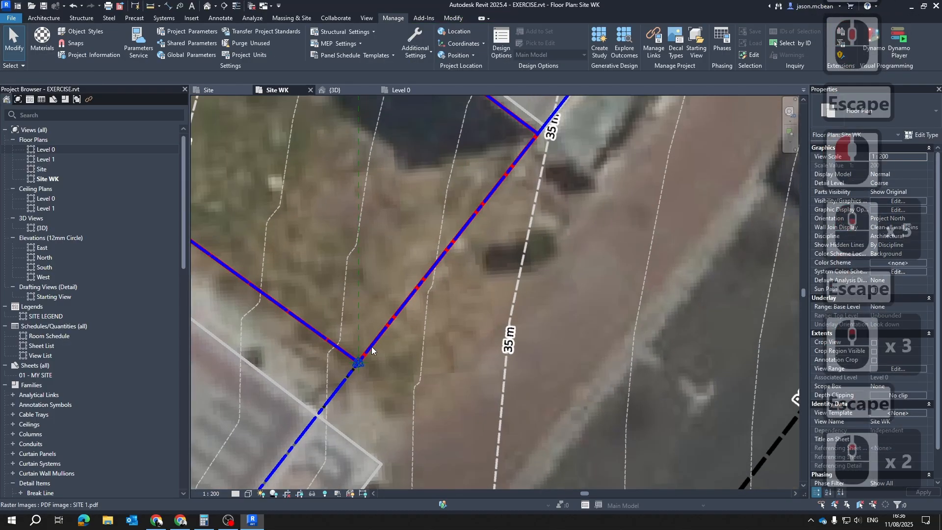
{"action": "scroll", "coordinate": [537, 230], "scroll_direction": "down", "scroll_amount": 5}
{"action": "key", "text": "Escape"}
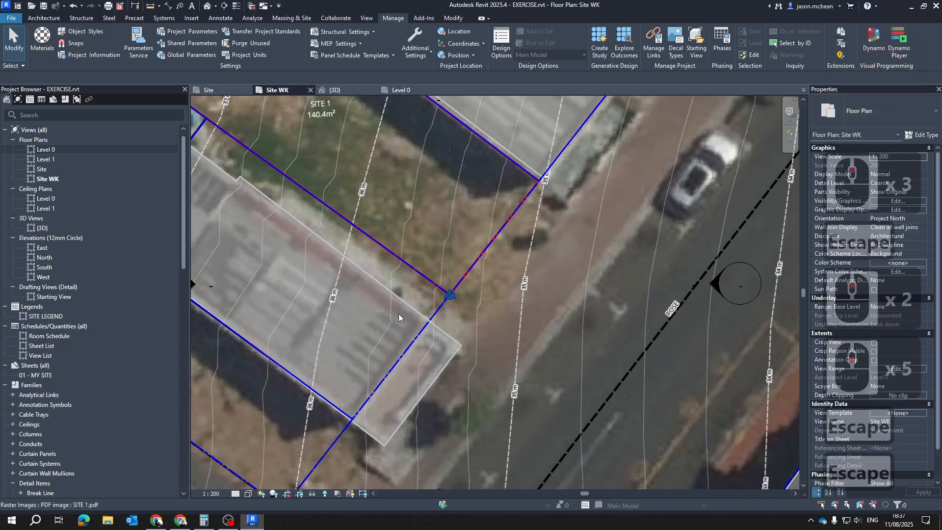
{"action": "left_click", "coordinate": [450, 206]}
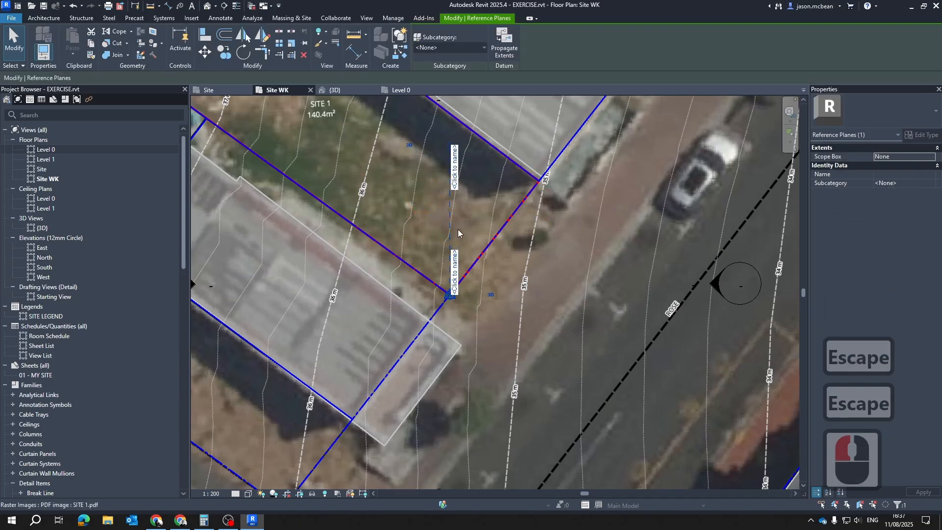
{"action": "key", "text": "Escape"}
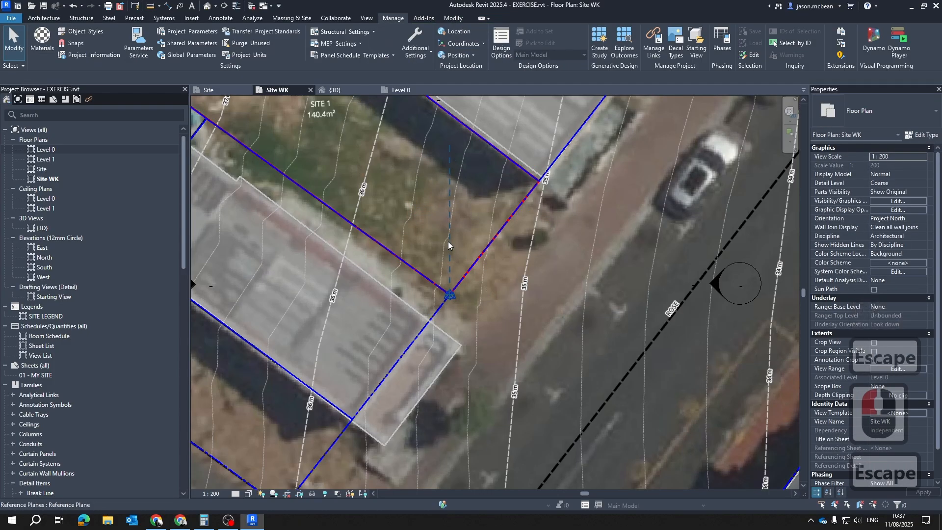
{"action": "key", "text": "Escape"}
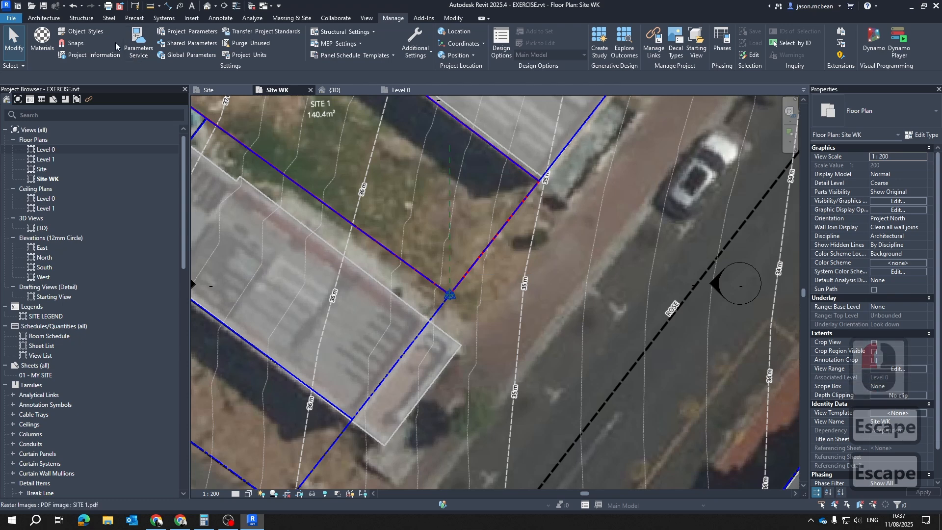
Create a reference plane in the Site WK plan by picking the street-side boundary line of SITE 1
{"action": "left_click", "coordinate": [58, 18]}
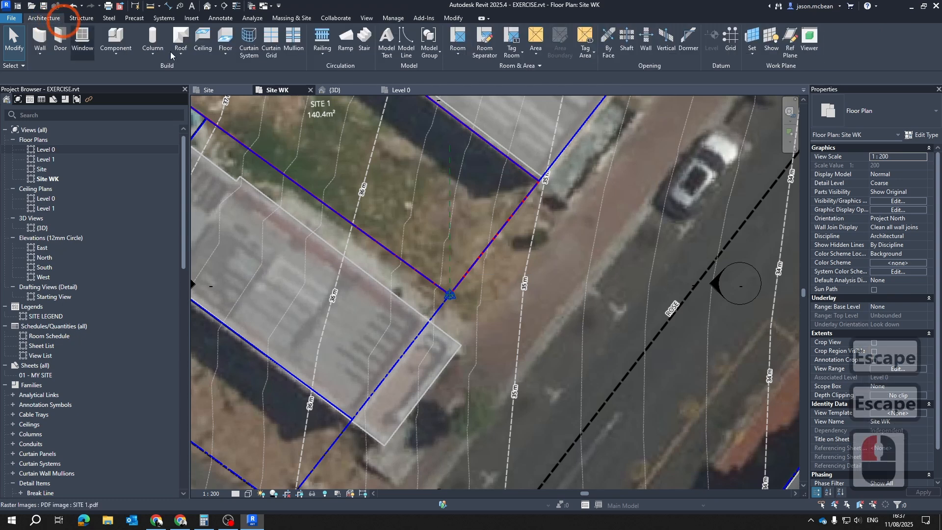
{"action": "left_click", "coordinate": [790, 39]}
{"action": "scroll", "coordinate": [458, 304], "scroll_direction": "up", "scroll_amount": 7}
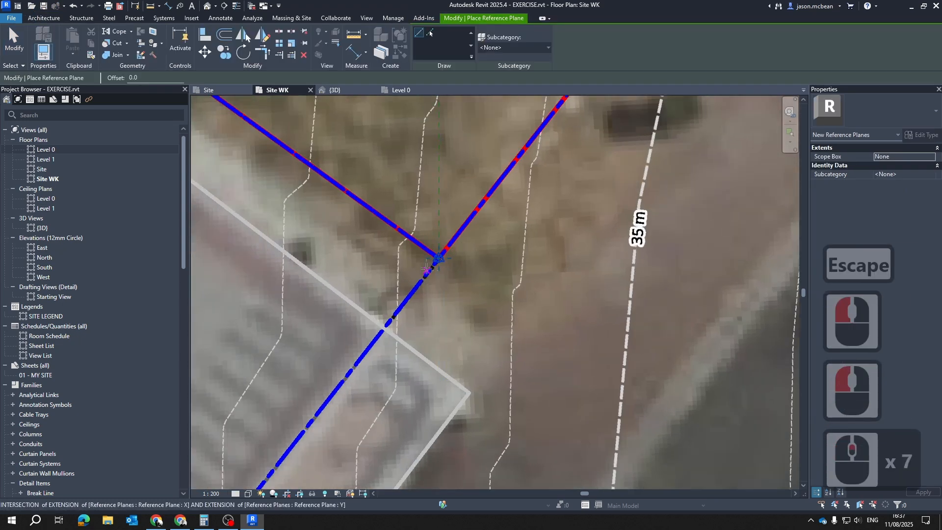
{"action": "left_click", "coordinate": [388, 346]}
{"action": "key", "text": "Escape"}
{"action": "scroll", "coordinate": [441, 251], "scroll_direction": "up", "scroll_amount": 4}
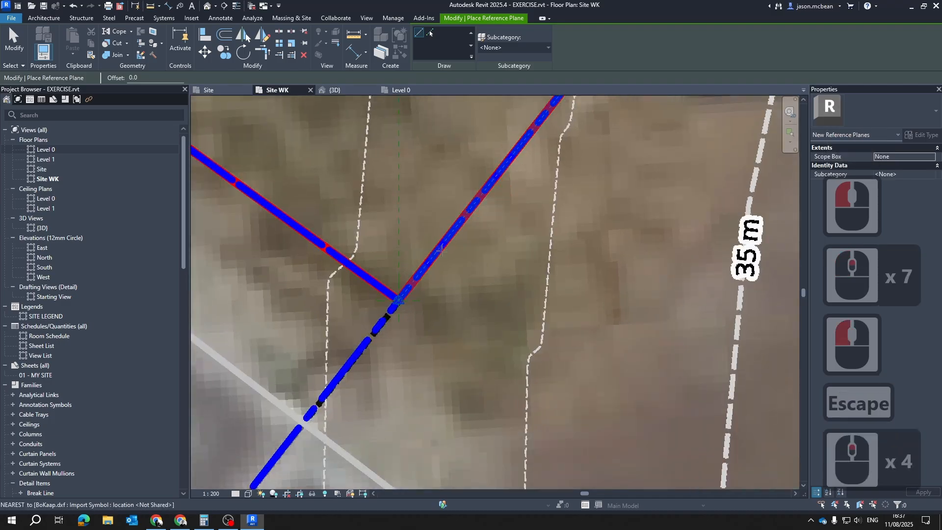
{"action": "scroll", "coordinate": [441, 231], "scroll_direction": "down", "scroll_amount": 2}
{"action": "left_click", "coordinate": [430, 32]}
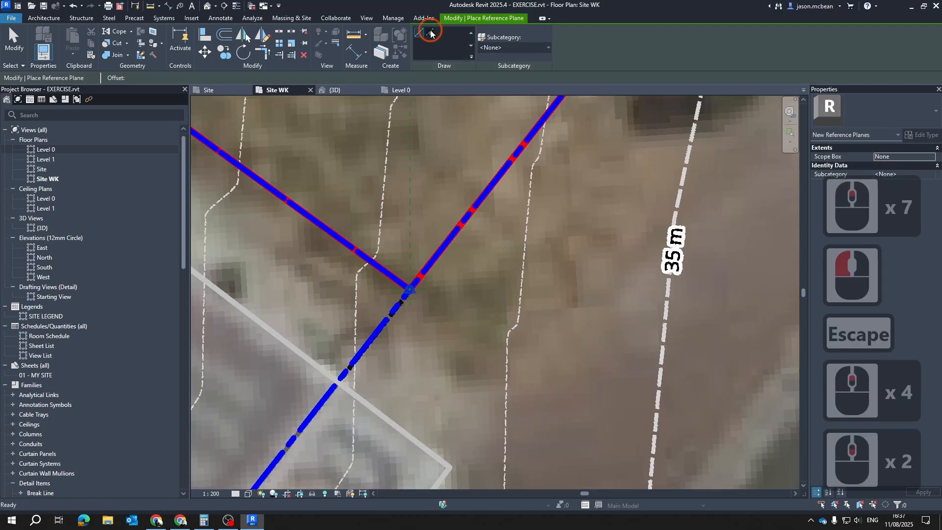
{"action": "left_click", "coordinate": [471, 213]}
{"action": "left_click", "coordinate": [472, 211]}
{"action": "scroll", "coordinate": [483, 183], "scroll_direction": "down", "scroll_amount": 2}
{"action": "key", "text": "Escape"}
{"action": "scroll", "coordinate": [484, 186], "scroll_direction": "down", "scroll_amount": 4}
{"action": "middle_click_drag", "start_coordinate": [483, 186], "coordinate": [325, 436]}
{"action": "key", "text": "Escape"}
Open the Level 0 plan and inspect the angled reference plane beside the vertical one at the project base point
{"action": "left_click", "coordinate": [400, 88]}
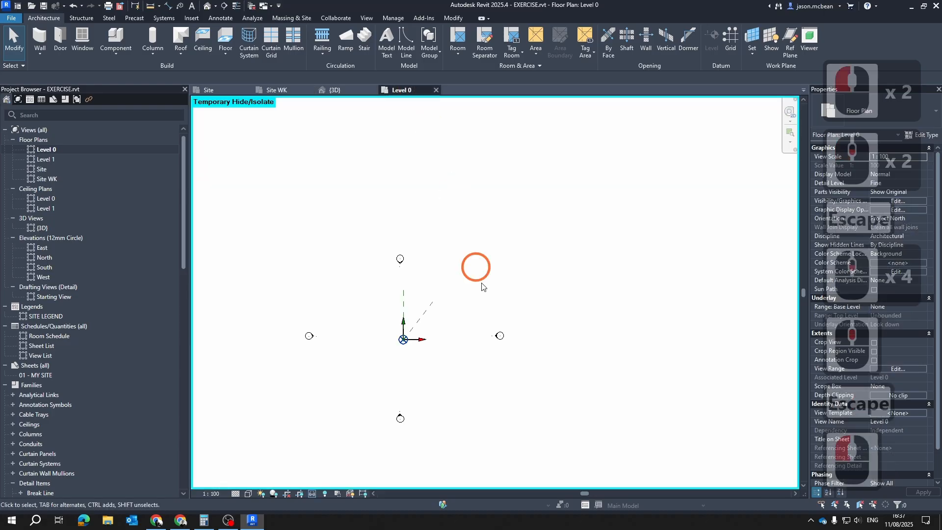
{"action": "scroll", "coordinate": [400, 352], "scroll_direction": "up", "scroll_amount": 4}
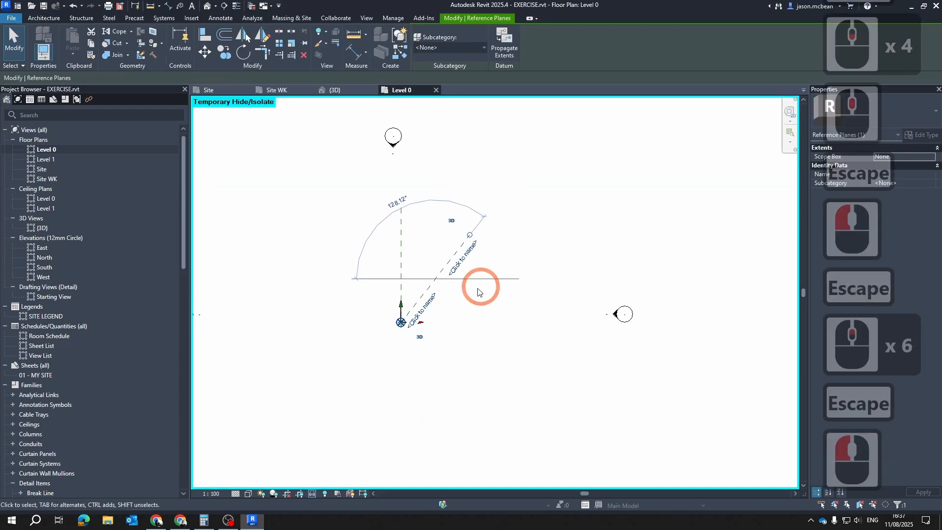
{"action": "key", "text": "Escape"}
{"action": "scroll", "coordinate": [447, 271], "scroll_direction": "up", "scroll_amount": 4}
{"action": "left_click", "coordinate": [434, 278]}
{"action": "key", "text": "Escape"}
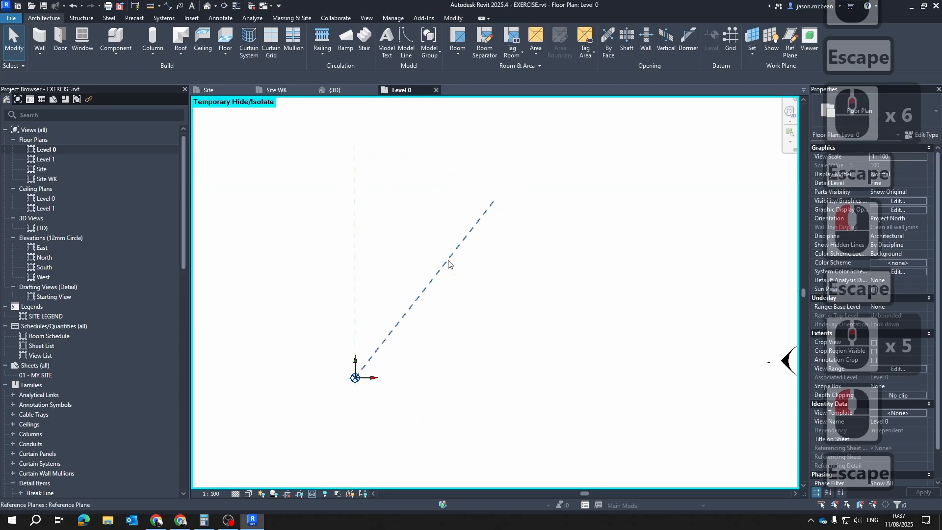
{"action": "scroll", "coordinate": [486, 314], "scroll_direction": "down", "scroll_amount": 7}
{"action": "key", "text": "Escape"}
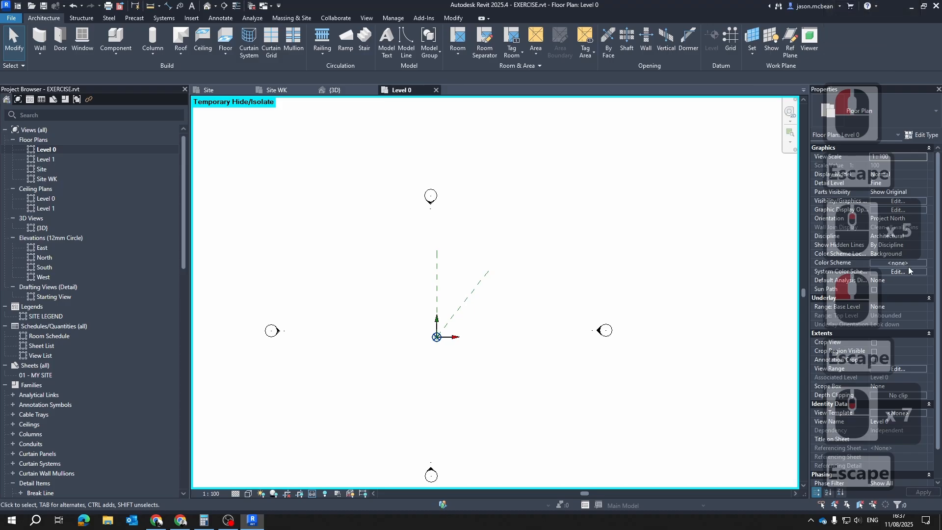
Check which orientation options the Level 0 plan offers
{"action": "left_click", "coordinate": [918, 218]}
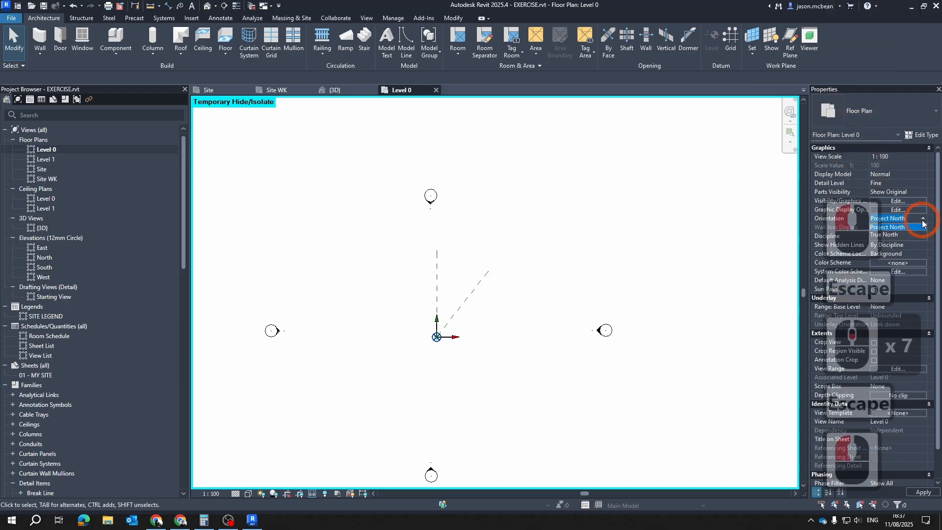
{"action": "left_click", "coordinate": [923, 219]}
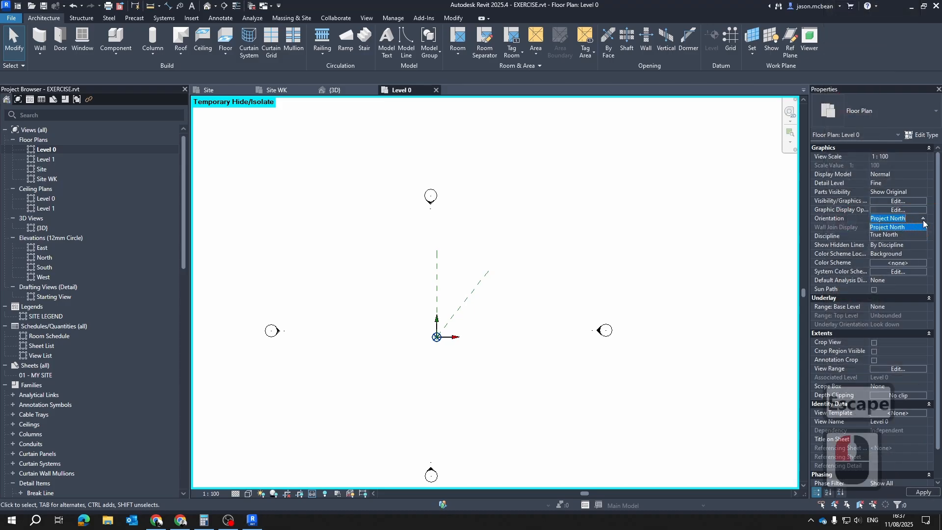
{"action": "left_click", "coordinate": [849, 208]}
{"action": "left_click", "coordinate": [576, 162]}
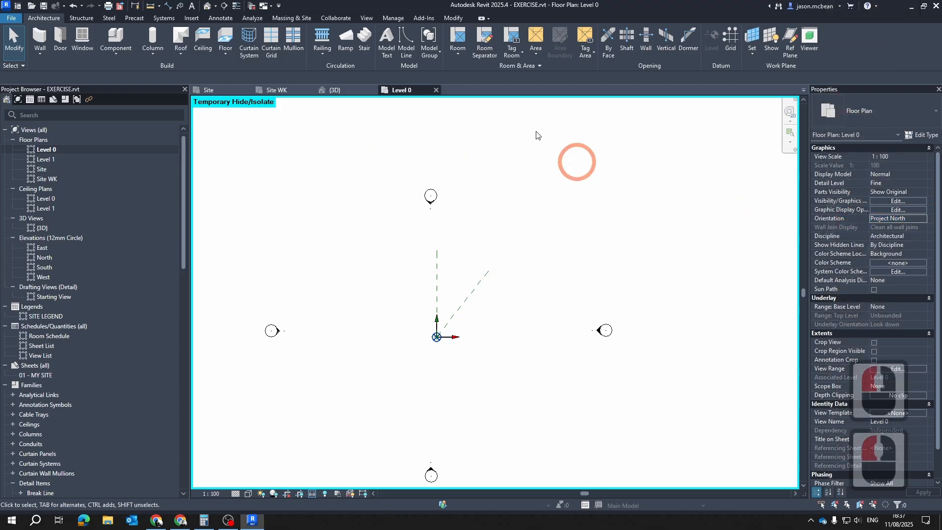
Try to rotate true north from the Level 0 plan while it is oriented to Project North
{"action": "left_click", "coordinate": [396, 18]}
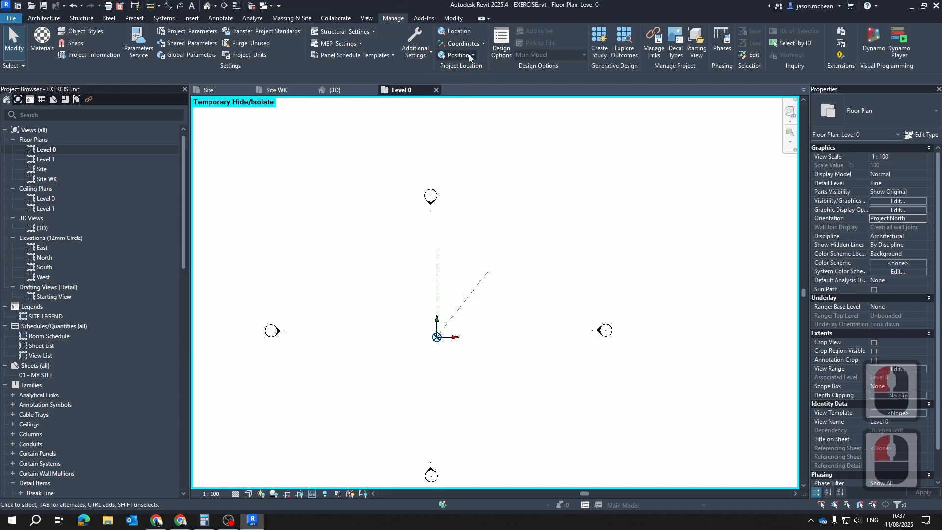
{"action": "left_click", "coordinate": [470, 57]}
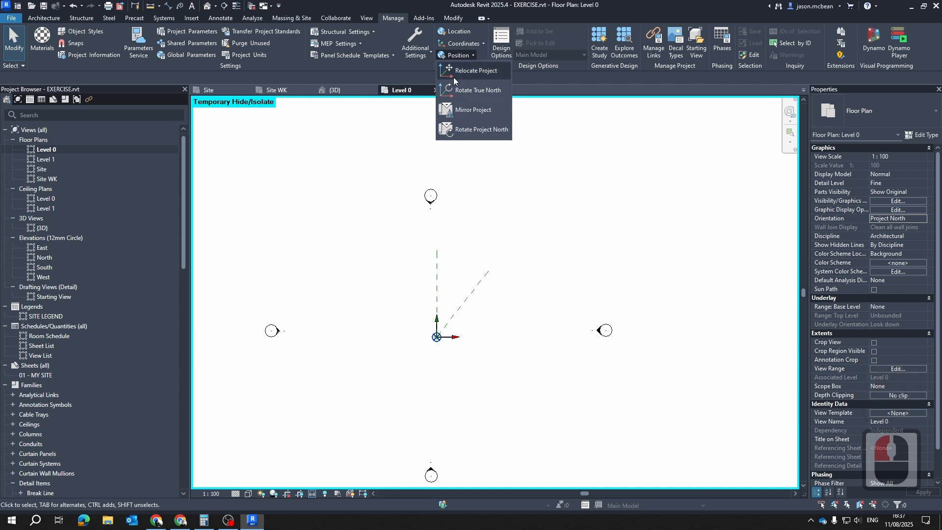
{"action": "left_click", "coordinate": [474, 93]}
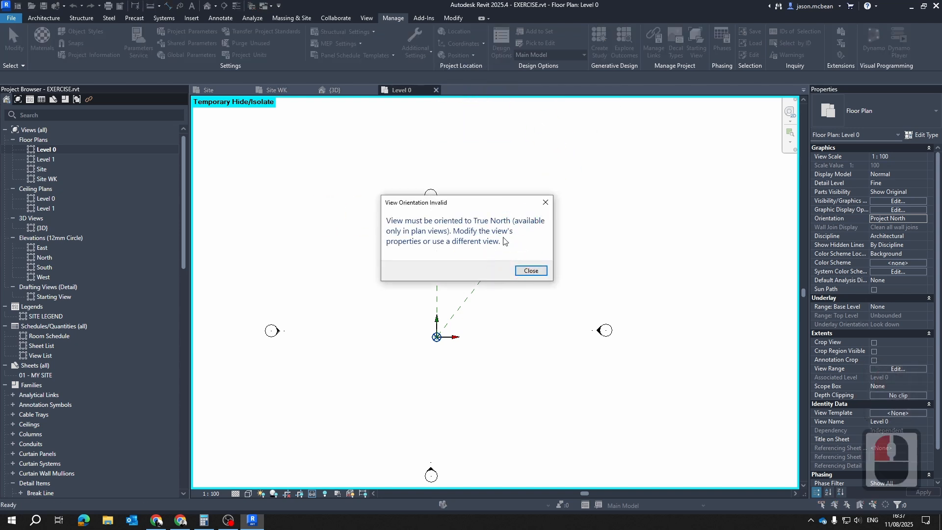
{"action": "left_click", "coordinate": [531, 270]}
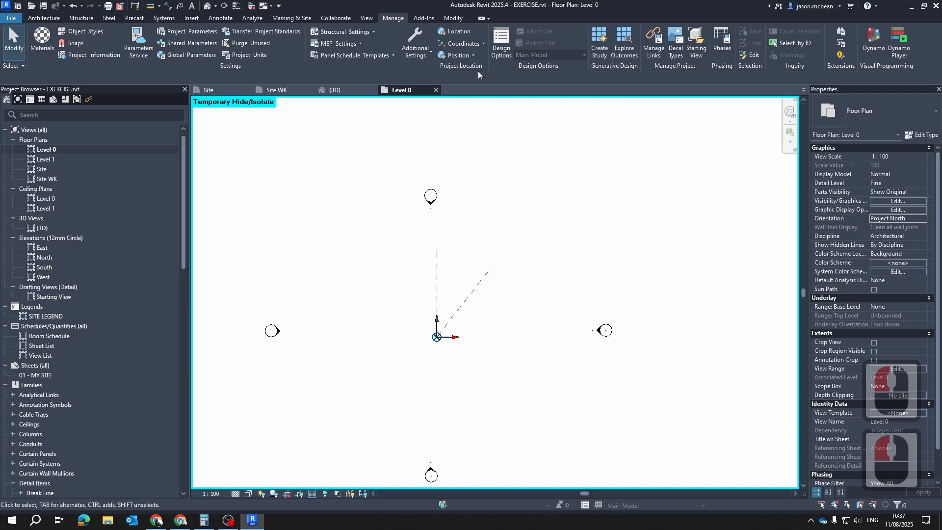
{"action": "left_click", "coordinate": [484, 46]}
{"action": "key", "text": "Escape"}
{"action": "key", "text": "Escape"}
{"action": "key", "text": "Escape"}
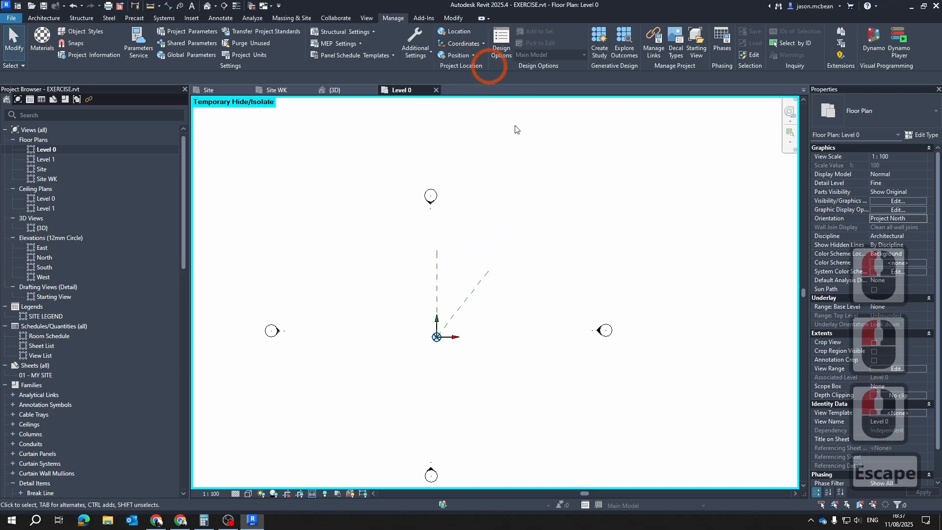
Set the Level 0 plan's orientation to True North
{"action": "left_click", "coordinate": [922, 220]}
{"action": "left_click", "coordinate": [889, 235]}
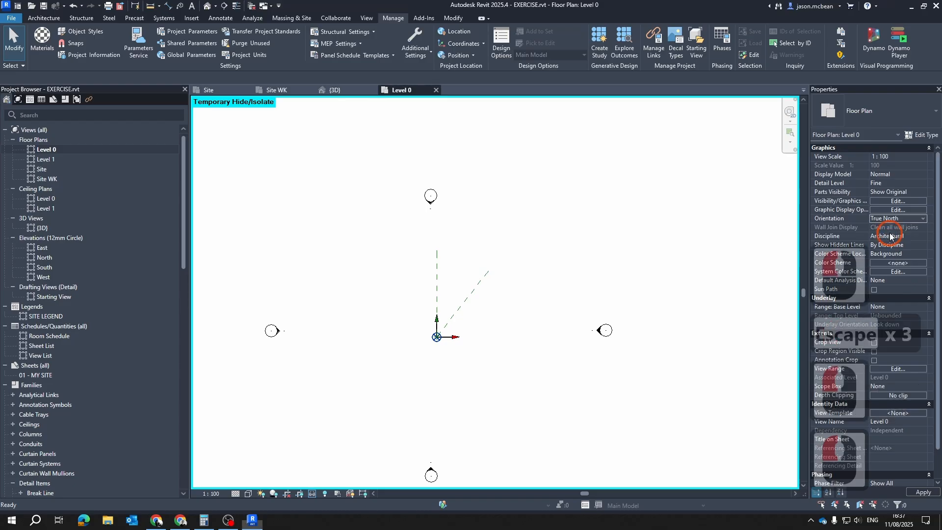
{"action": "left_click", "coordinate": [922, 221]}
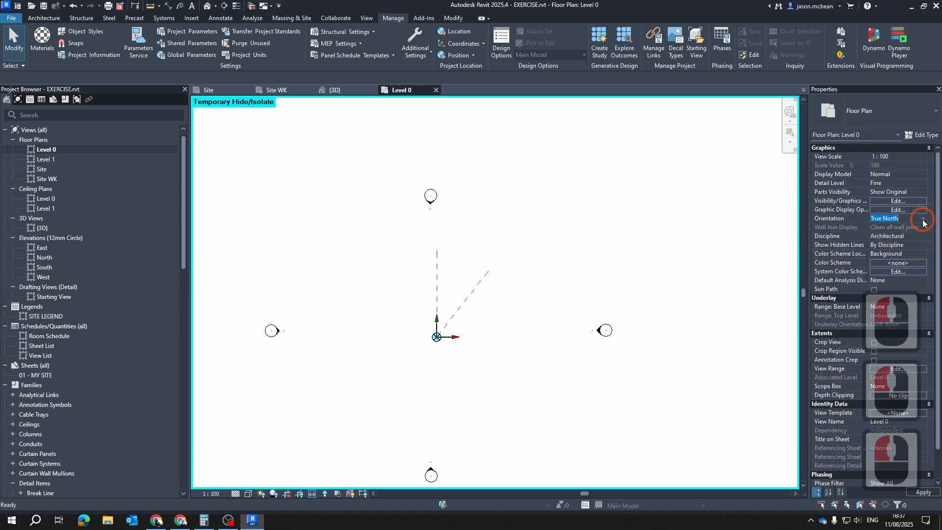
Set the Level 0 plan's orientation to Project North
{"action": "left_click", "coordinate": [894, 227]}
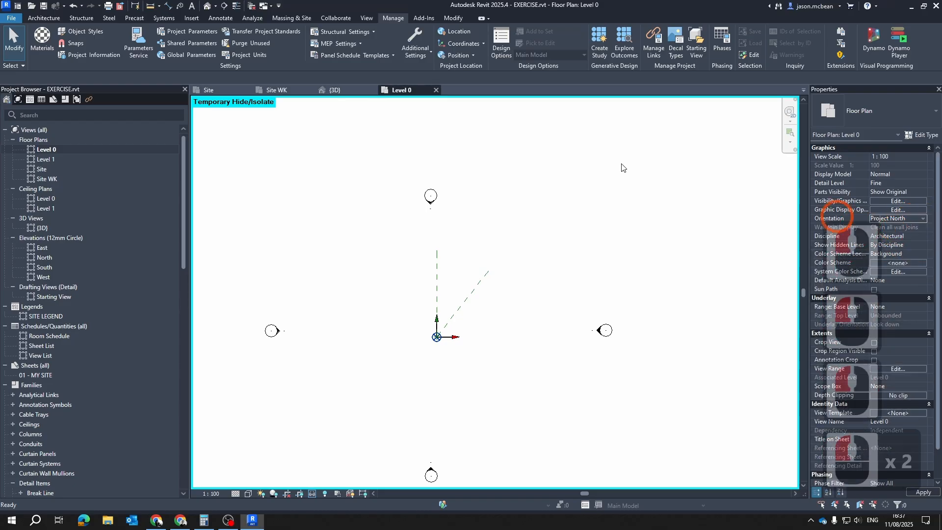
{"action": "left_click", "coordinate": [420, 53]}
{"action": "key", "text": "Escape"}
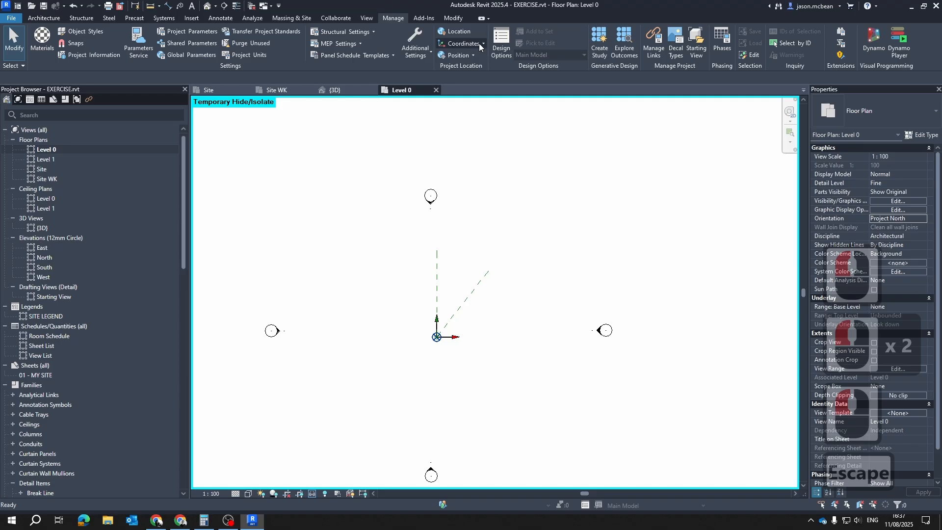
{"action": "left_click", "coordinate": [479, 43]}
{"action": "key", "text": "Escape"}
Rotate project north by aligning the project to the angled reference plane in the Level 0 plan
{"action": "left_click", "coordinate": [472, 56]}
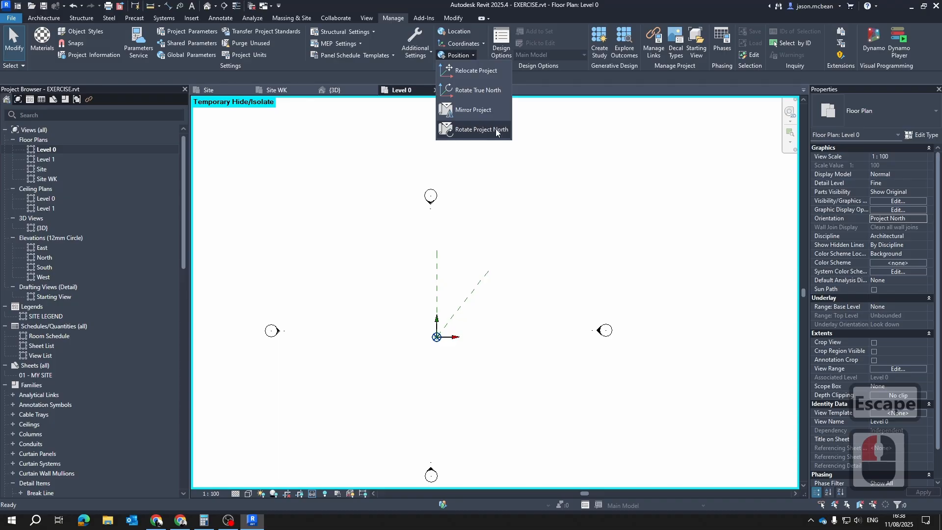
{"action": "scroll", "coordinate": [460, 329], "scroll_direction": "up", "scroll_amount": 7}
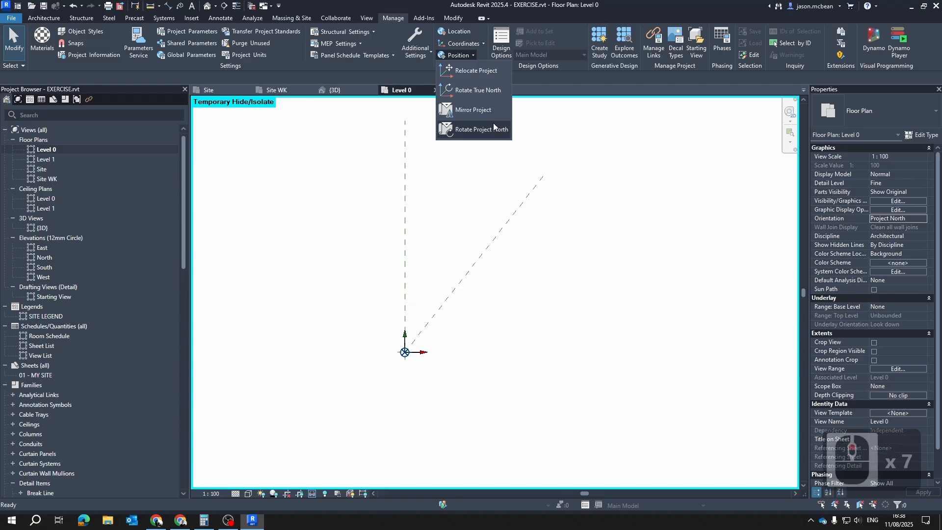
{"action": "left_click", "coordinate": [466, 133]}
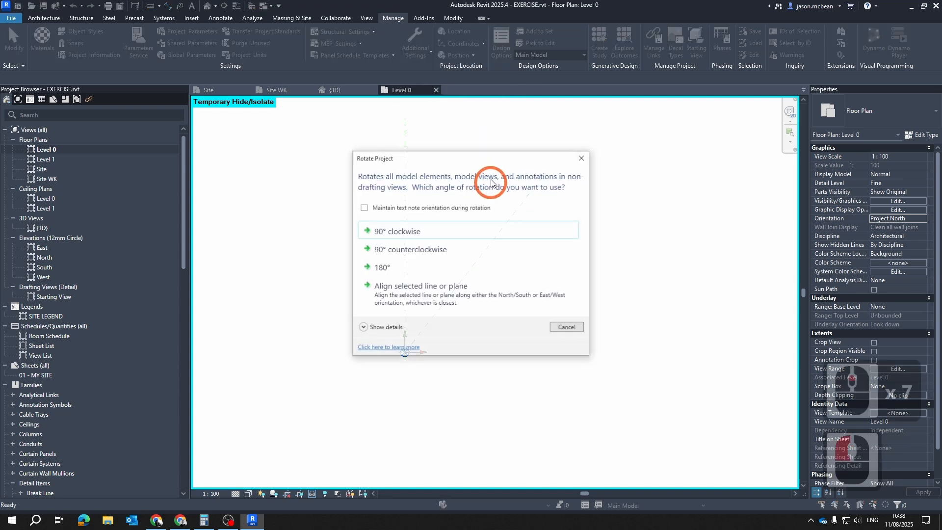
{"action": "left_click", "coordinate": [404, 292]}
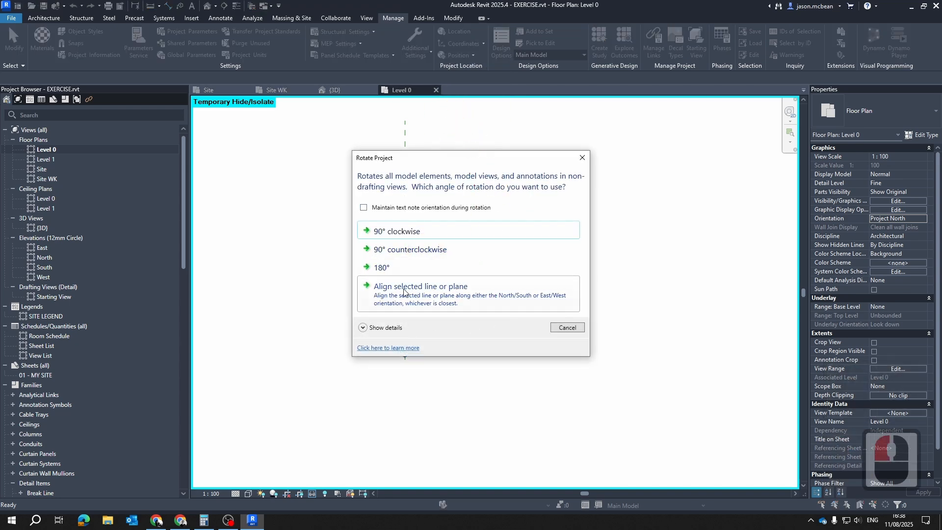
{"action": "left_click", "coordinate": [415, 294]}
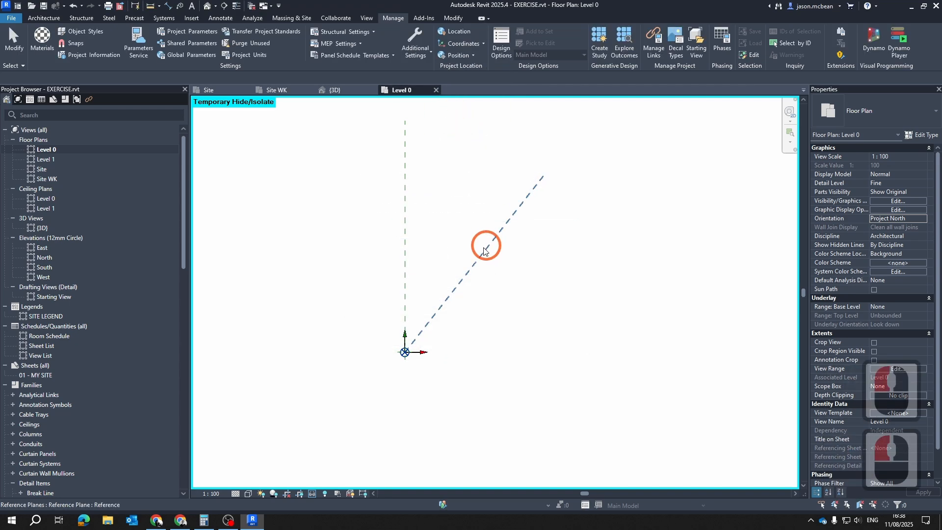
{"action": "left_click", "coordinate": [473, 273]}
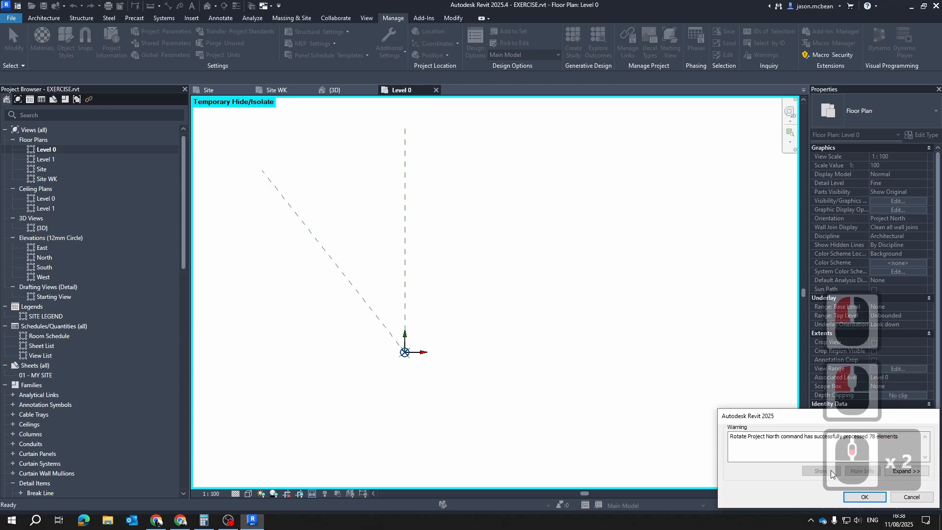
{"action": "left_click", "coordinate": [865, 496]}
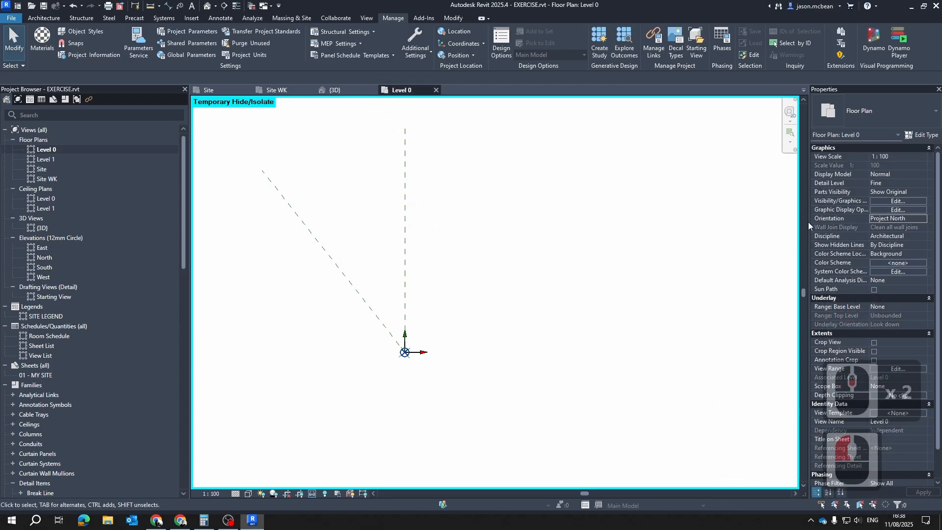
Set the Level 0 plan's orientation to True North
{"action": "left_click", "coordinate": [919, 220]}
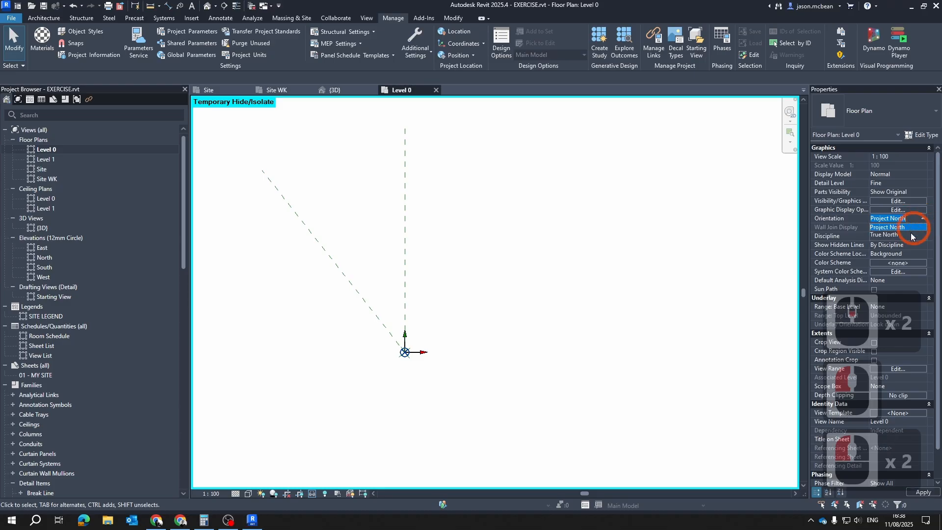
{"action": "left_click", "coordinate": [457, 250]}
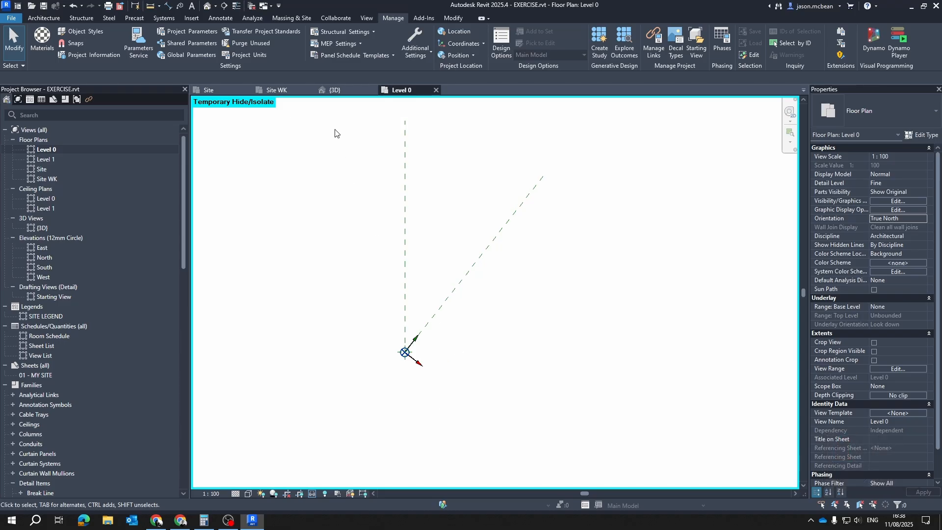
Open the Site WK plan and examine the site boundary's direction and the plan's orientation setting
{"action": "left_click", "coordinate": [268, 90]}
{"action": "scroll", "coordinate": [523, 256], "scroll_direction": "down", "scroll_amount": 10}
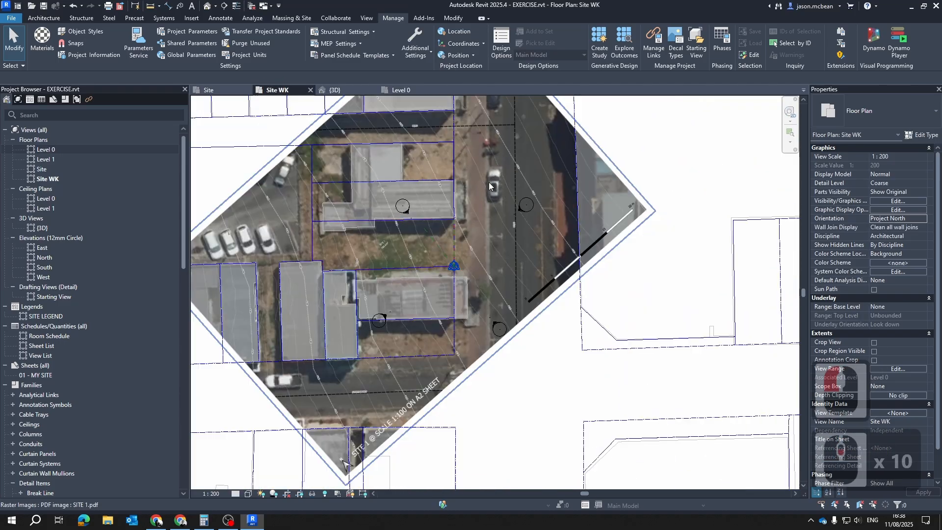
{"action": "scroll", "coordinate": [417, 322], "scroll_direction": "down", "scroll_amount": 1}
{"action": "middle_click_drag", "start_coordinate": [407, 358], "coordinate": [543, 311]}
{"action": "scroll", "coordinate": [531, 306], "scroll_direction": "down", "scroll_amount": 5}
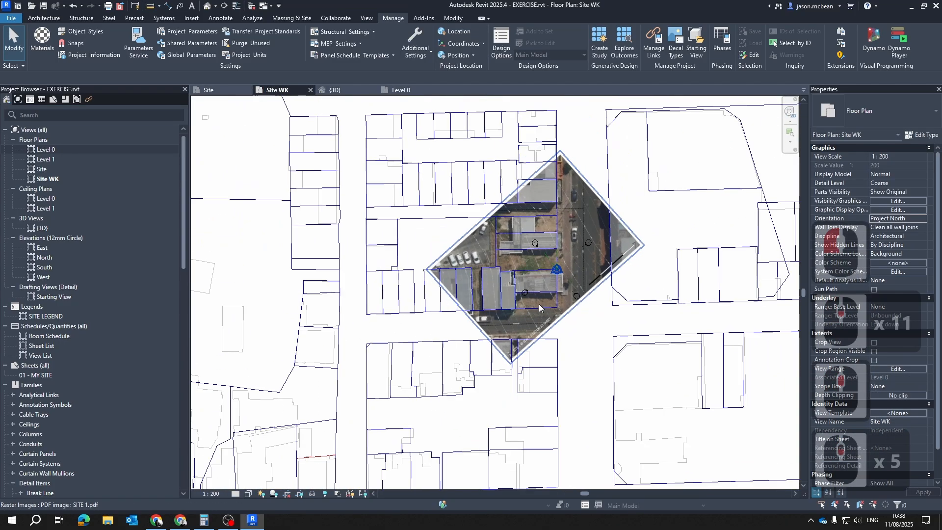
{"action": "scroll", "coordinate": [557, 268], "scroll_direction": "up", "scroll_amount": 6}
{"action": "scroll", "coordinate": [541, 224], "scroll_direction": "up", "scroll_amount": 5}
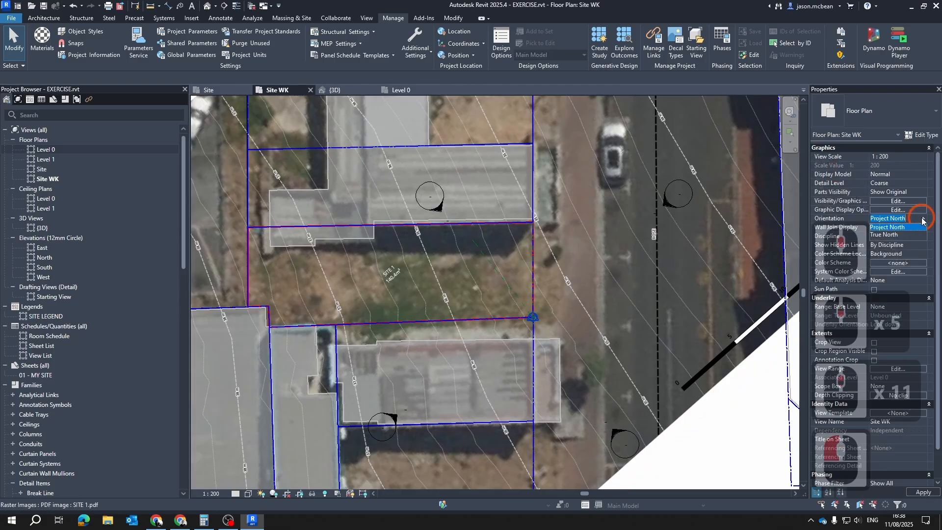
{"action": "scroll", "coordinate": [549, 187], "scroll_direction": "down", "scroll_amount": 2}
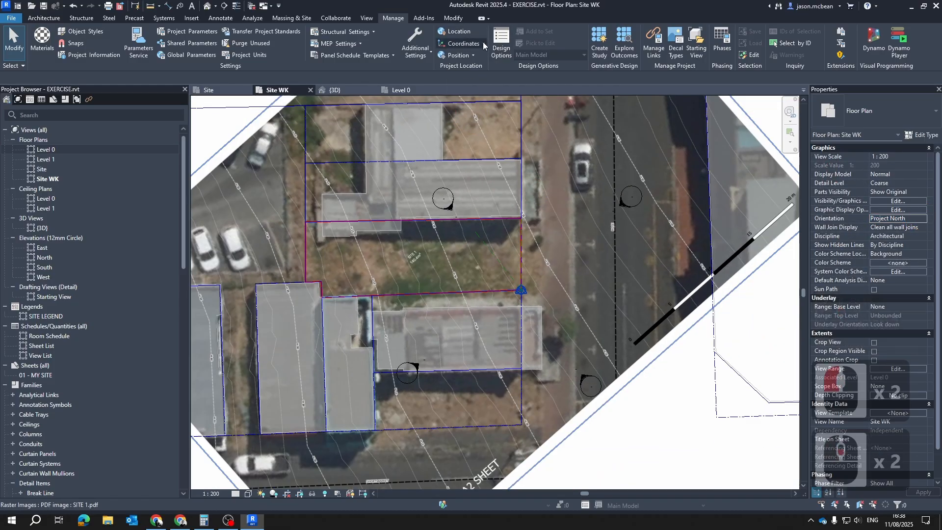
Try rotating project north 90° counterclockwise from the Site WK plan
{"action": "left_click", "coordinate": [483, 44]}
{"action": "left_click", "coordinate": [484, 46]}
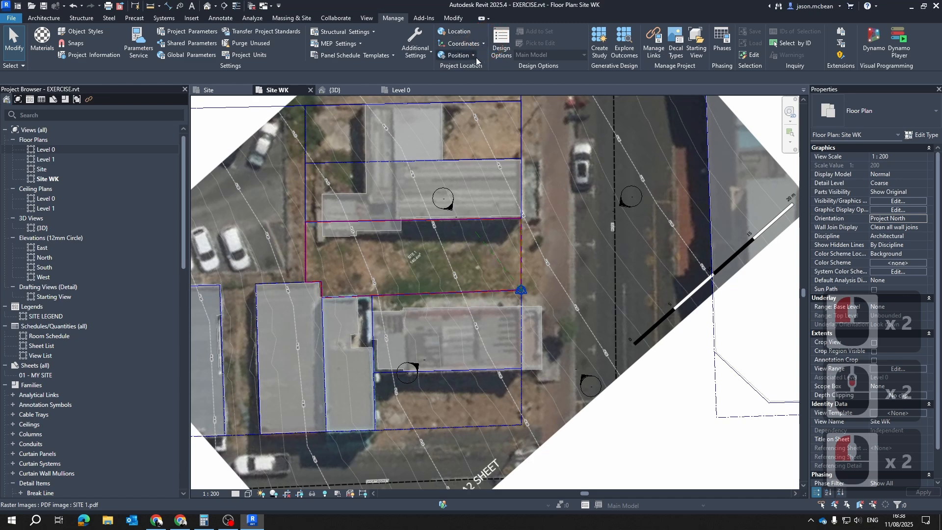
{"action": "left_click", "coordinate": [474, 55]}
{"action": "left_click", "coordinate": [473, 129]}
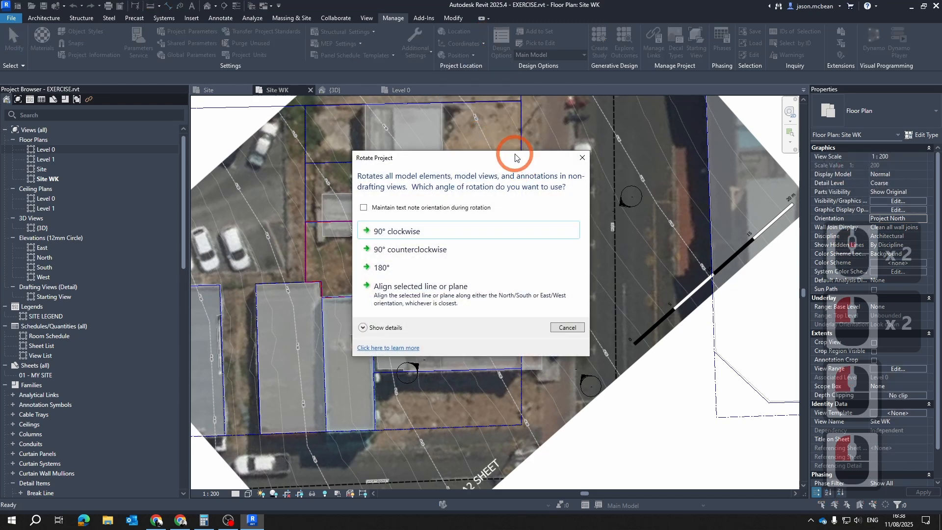
{"action": "left_click", "coordinate": [415, 254]}
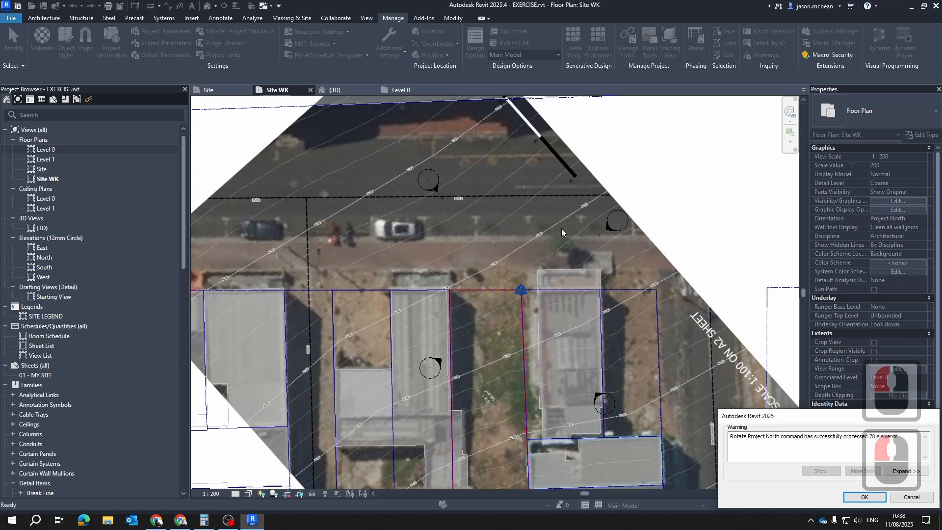
{"action": "key", "text": "ctrl+z"}
{"action": "key", "text": "Escape"}
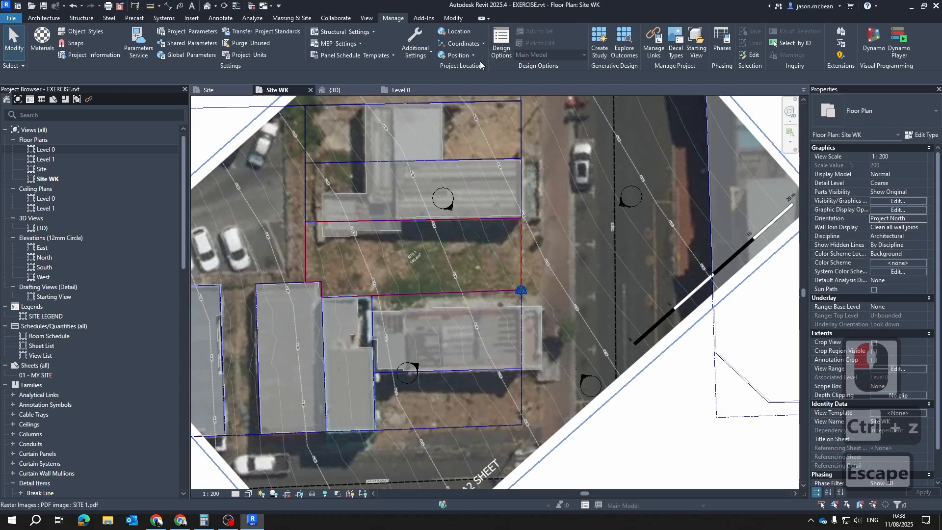
Rotate project north 90° clockwise from the Site WK plan and dismiss the notice
{"action": "left_click", "coordinate": [458, 55]}
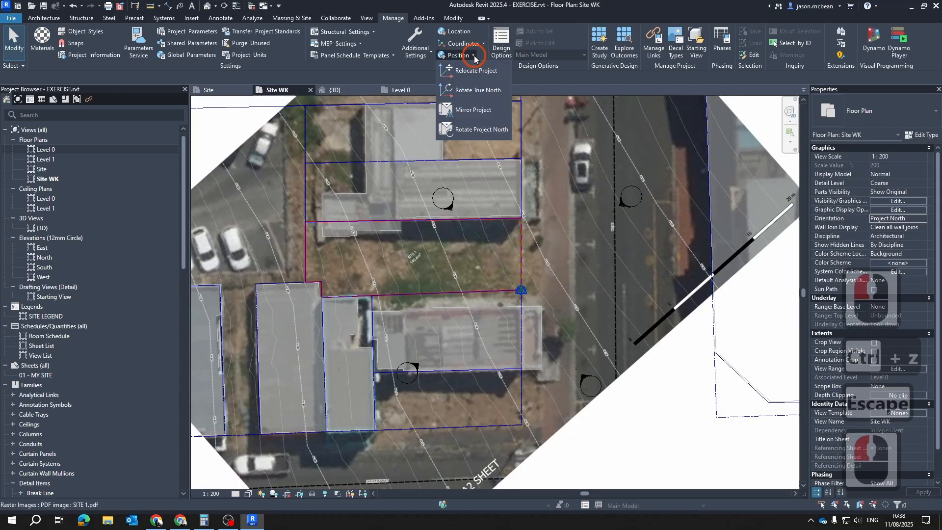
{"action": "left_click", "coordinate": [468, 130]}
{"action": "left_click", "coordinate": [382, 235]}
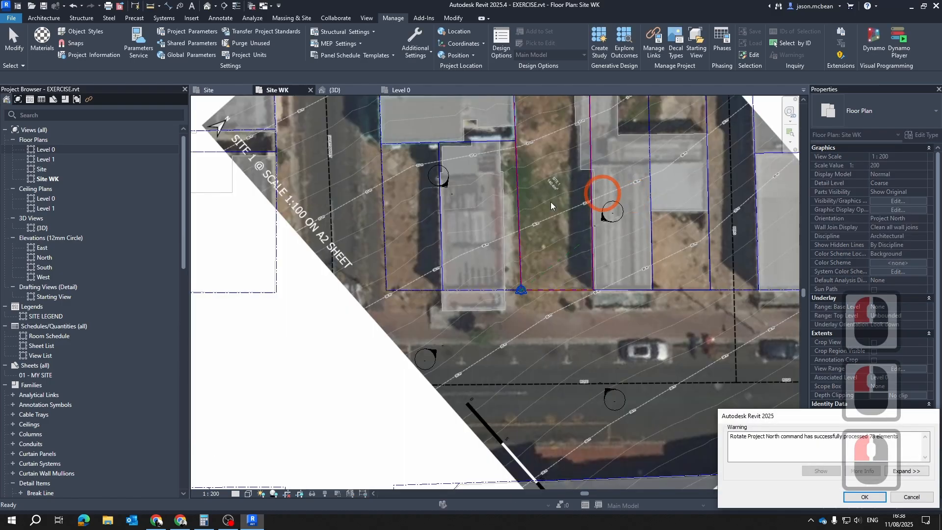
{"action": "scroll", "coordinate": [457, 271], "scroll_direction": "down", "scroll_amount": 5}
{"action": "key", "text": "Escape"}
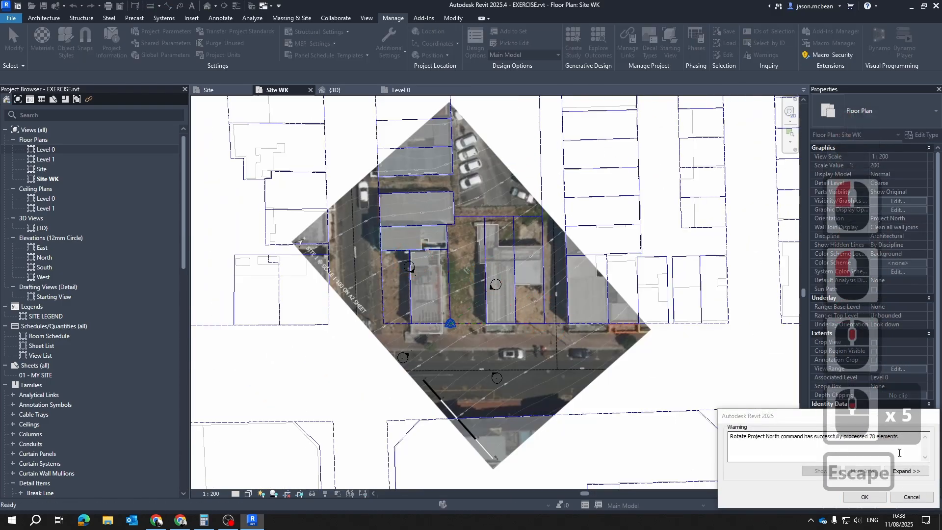
{"action": "scroll", "coordinate": [474, 198], "scroll_direction": "down", "scroll_amount": 6}
{"action": "key", "text": "Escape"}
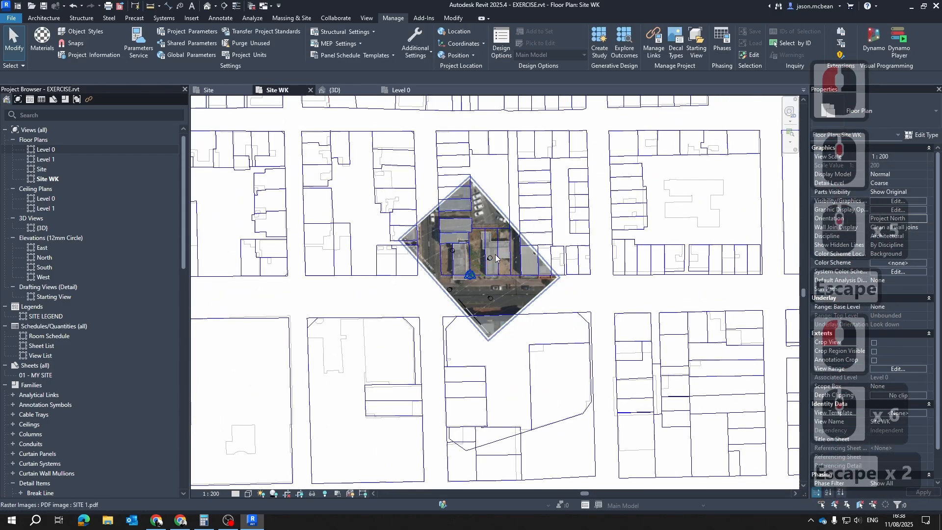
Examine how the site boundary and project base point lie relative to the street in the Site WK plan
{"action": "scroll", "coordinate": [439, 178], "scroll_direction": "up", "scroll_amount": 5}
{"action": "scroll", "coordinate": [425, 259], "scroll_direction": "down", "scroll_amount": 4}
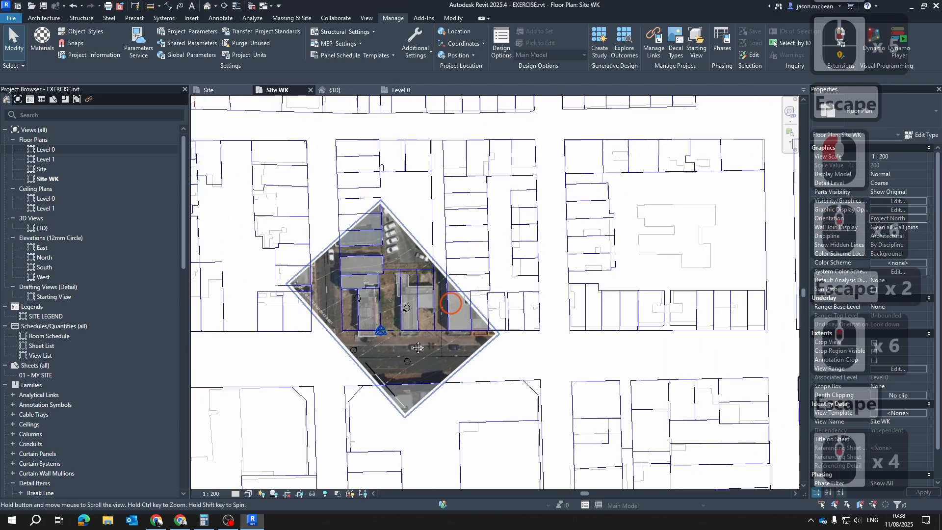
{"action": "scroll", "coordinate": [427, 261], "scroll_direction": "up", "scroll_amount": 11}
{"action": "scroll", "coordinate": [428, 264], "scroll_direction": "down", "scroll_amount": 4}
{"action": "scroll", "coordinate": [360, 184], "scroll_direction": "up", "scroll_amount": 4}
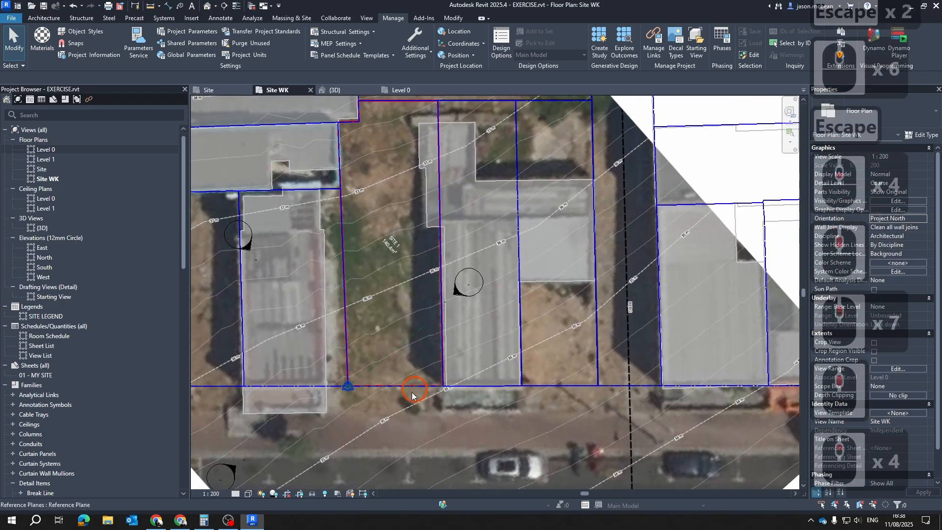
{"action": "scroll", "coordinate": [452, 200], "scroll_direction": "down", "scroll_amount": 5}
{"action": "key", "text": "Escape"}
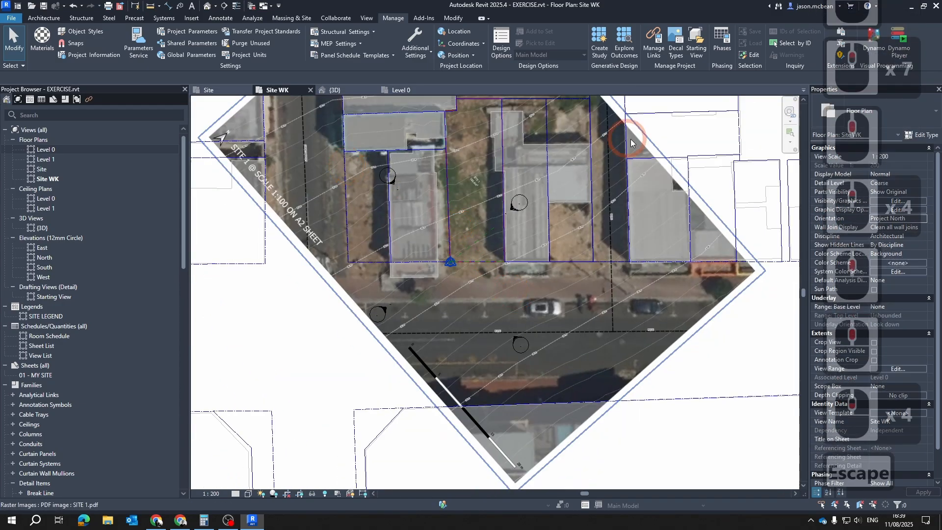
Open the Level 0 plan and set its orientation to Project North
{"action": "double_click", "coordinate": [46, 149]}
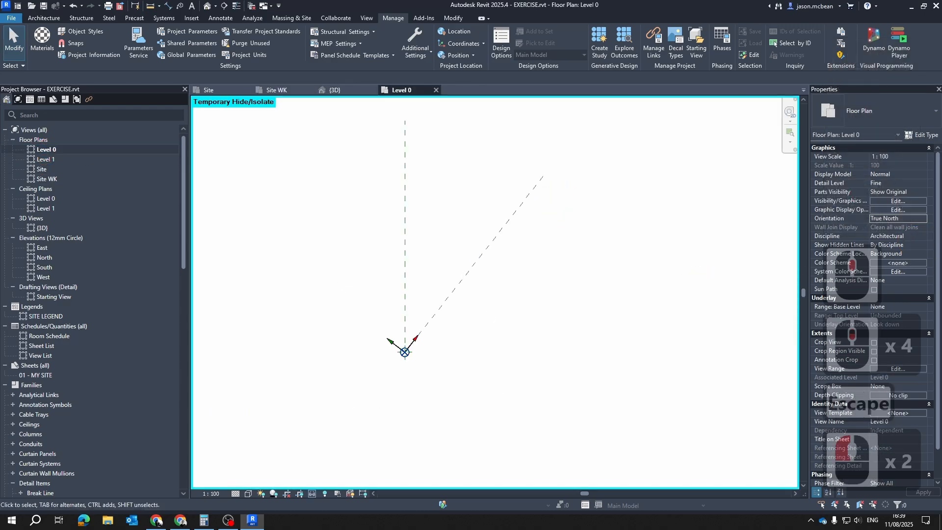
{"action": "double_click", "coordinate": [923, 221]}
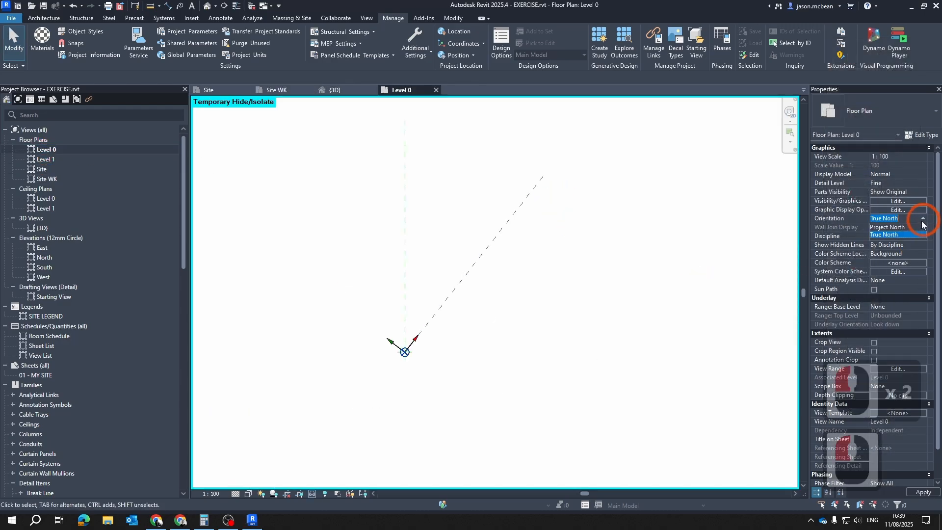
{"action": "left_click", "coordinate": [893, 228]}
{"action": "key", "text": "Escape"}
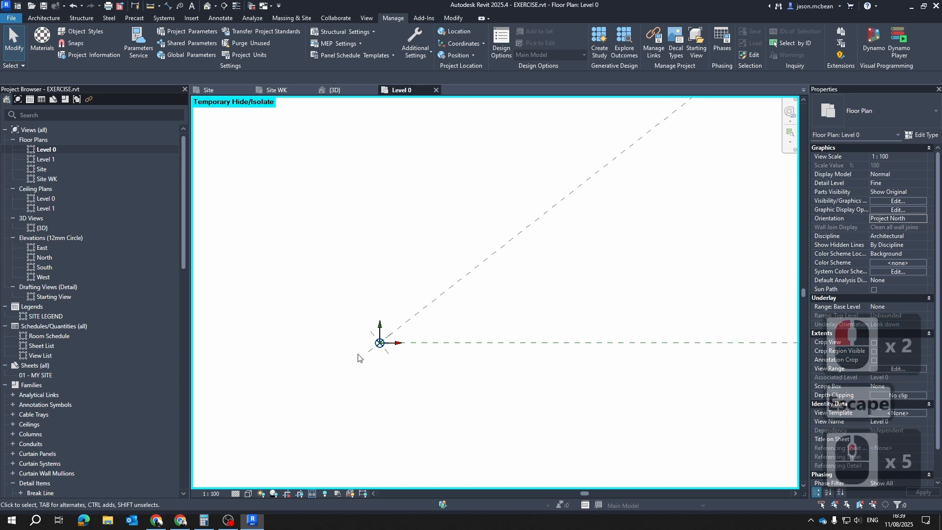
Inspect the project base point's angle to True North and the surrounding reference planes in the Level 0 plan
{"action": "scroll", "coordinate": [596, 267], "scroll_direction": "down", "scroll_amount": 4}
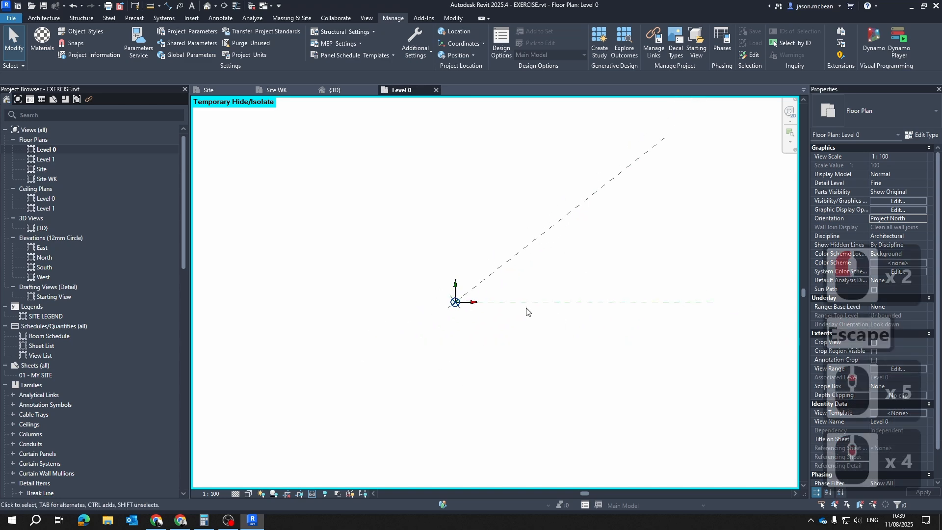
{"action": "scroll", "coordinate": [527, 308], "scroll_direction": "up", "scroll_amount": 4}
{"action": "key", "text": "Escape"}
{"action": "scroll", "coordinate": [351, 295], "scroll_direction": "up", "scroll_amount": 6}
{"action": "scroll", "coordinate": [473, 311], "scroll_direction": "up", "scroll_amount": 4}
{"action": "key", "text": "Escape"}
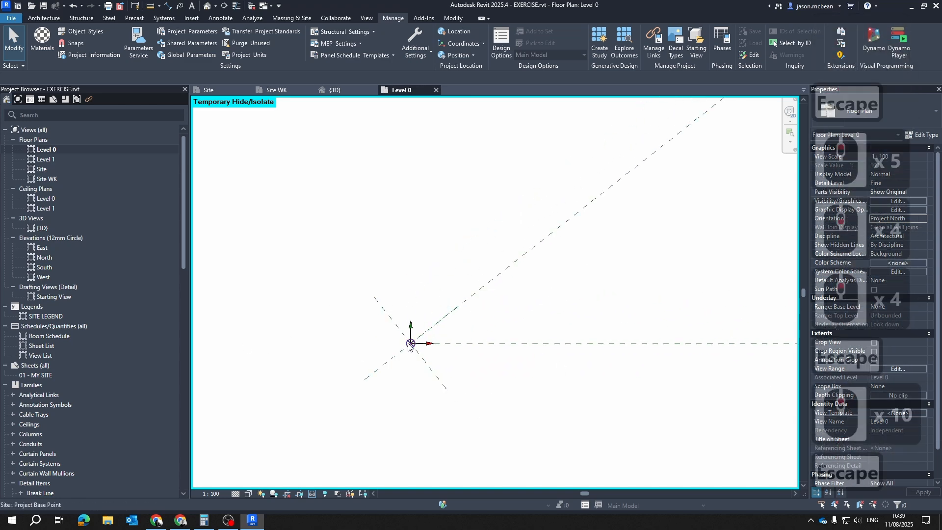
{"action": "left_click", "coordinate": [411, 343]}
{"action": "left_click", "coordinate": [427, 248]}
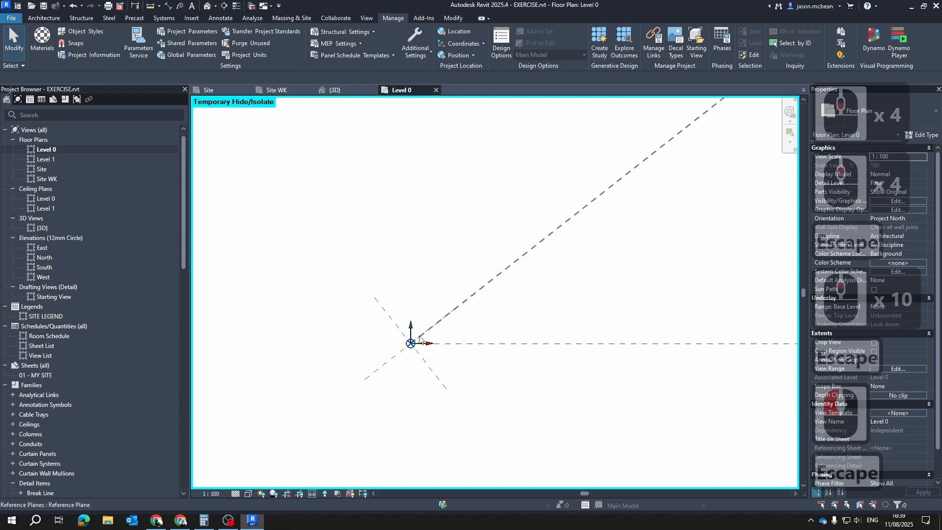
{"action": "scroll", "coordinate": [419, 339], "scroll_direction": "up", "scroll_amount": 2}
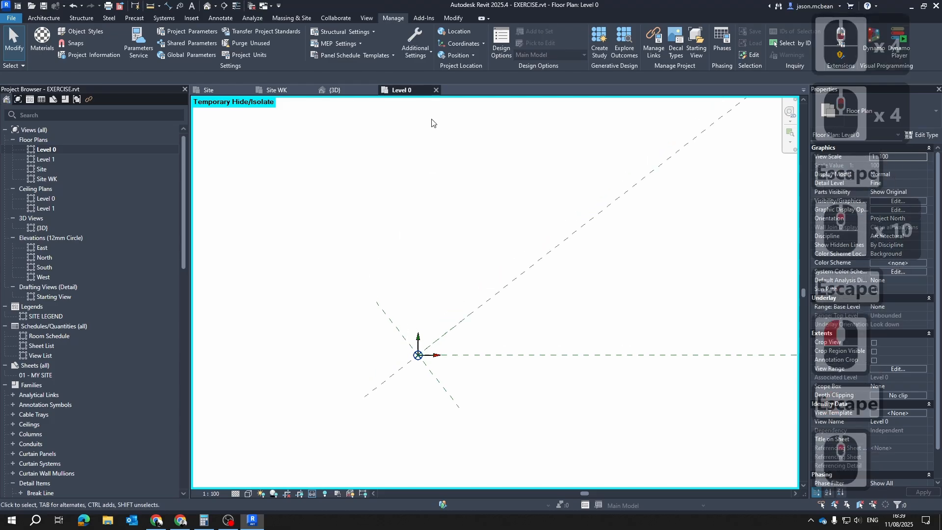
{"action": "left_click", "coordinate": [417, 354]}
{"action": "left_click", "coordinate": [506, 363]}
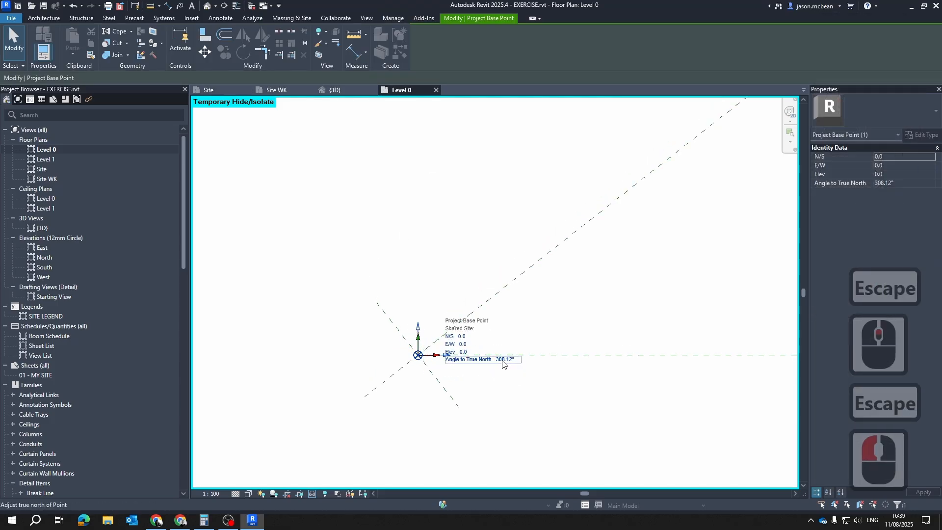
{"action": "key", "text": "Escape"}
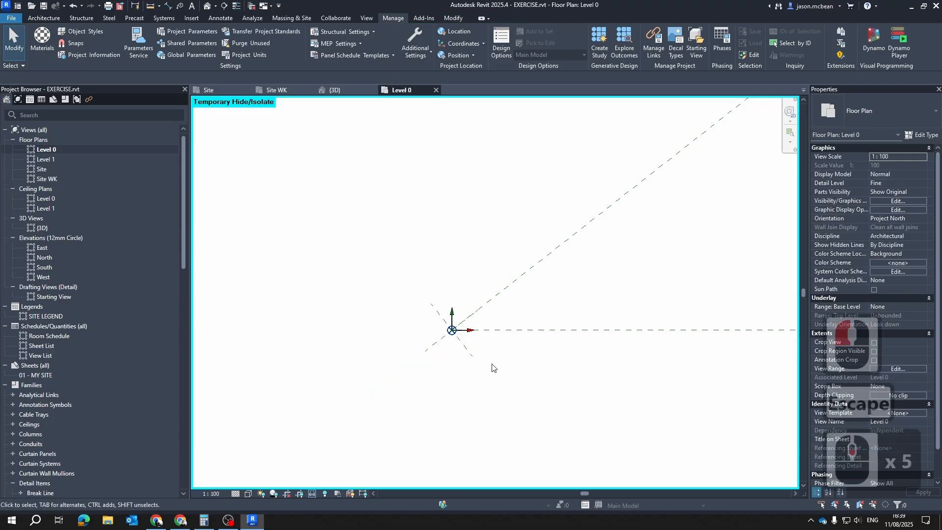
Sketch an open-ended, four-sided outline of detail lines beside the project base point in the Level 0 plan
{"action": "scroll", "coordinate": [442, 344], "scroll_direction": "up", "scroll_amount": 5}
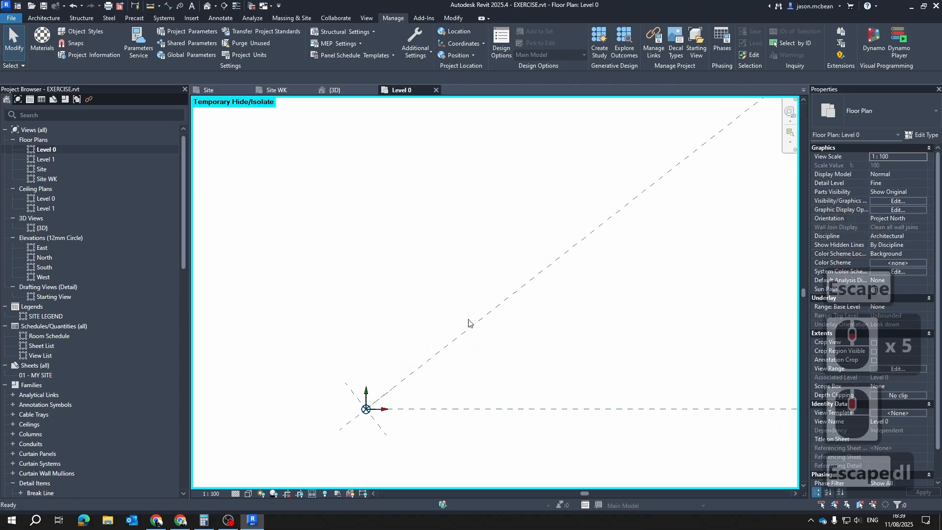
{"action": "key", "text": "d"}
{"action": "key", "text": "l"}
{"action": "left_click", "coordinate": [458, 393]}
{"action": "left_click", "coordinate": [458, 191]}
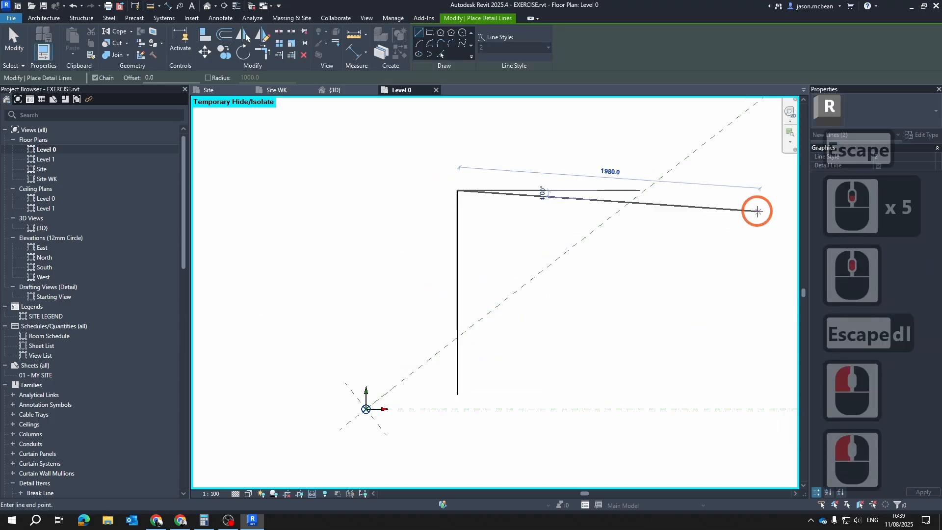
{"action": "left_click", "coordinate": [622, 190]}
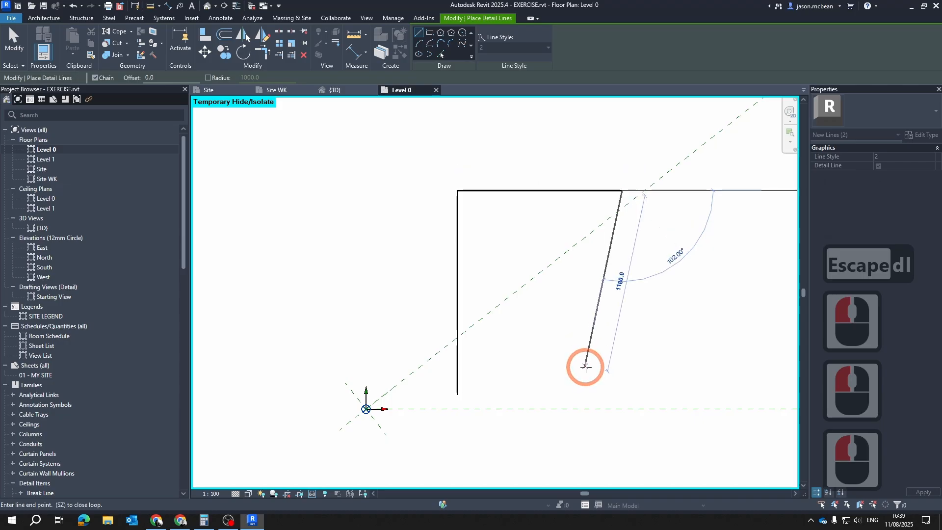
{"action": "left_click", "coordinate": [587, 391]}
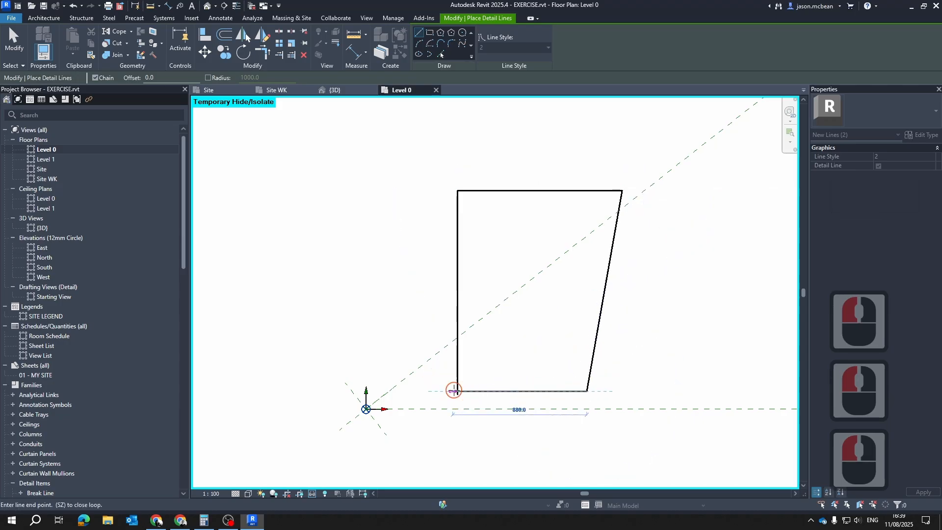
{"action": "left_click", "coordinate": [455, 391]}
{"action": "key", "text": "Escape"}
{"action": "key", "text": "Escape"}
Delete the four detail lines of the trial outline from the Level 0 plan
{"action": "left_click", "coordinate": [492, 390]}
{"action": "key", "text": "Delete"}
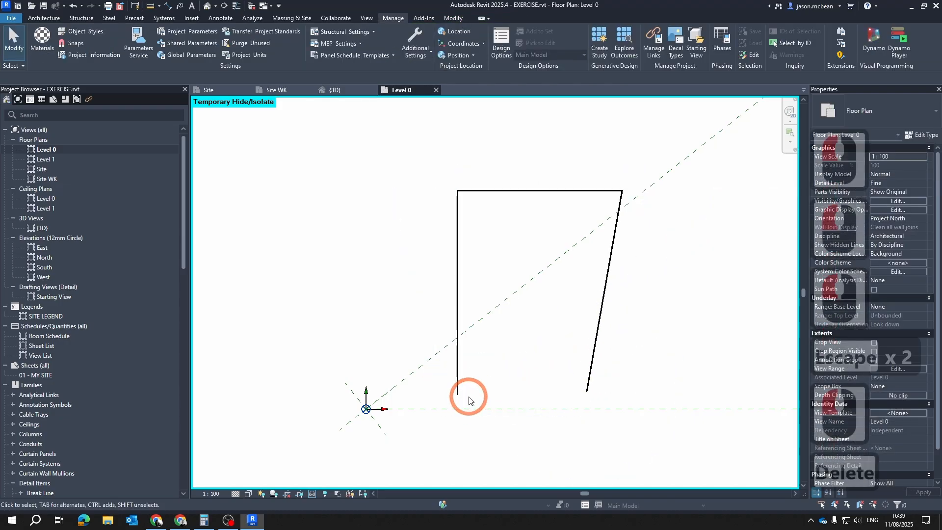
{"action": "left_click", "coordinate": [457, 390]}
{"action": "key", "text": "Delete"}
{"action": "left_click", "coordinate": [593, 372]}
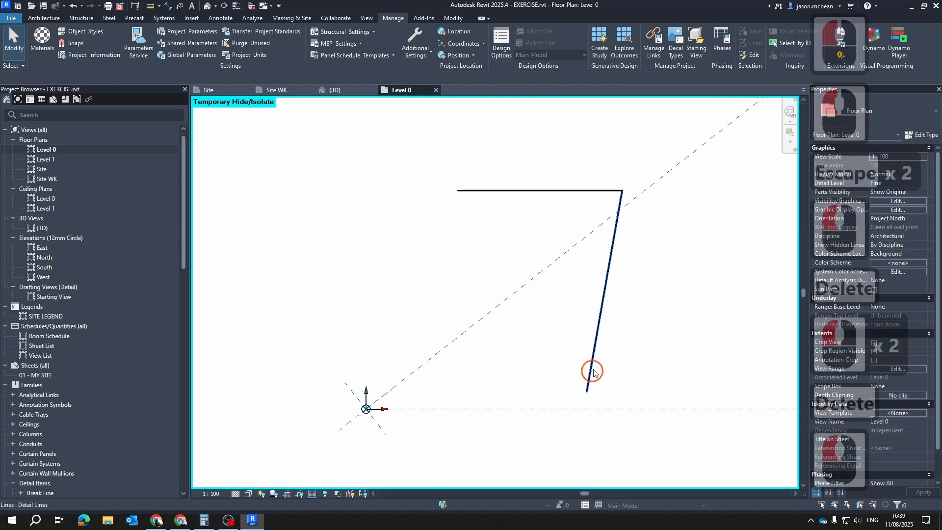
{"action": "key", "text": "Delete"}
{"action": "left_click", "coordinate": [595, 191]}
{"action": "key", "text": "Delete"}
{"action": "scroll", "coordinate": [538, 234], "scroll_direction": "down", "scroll_amount": 6}
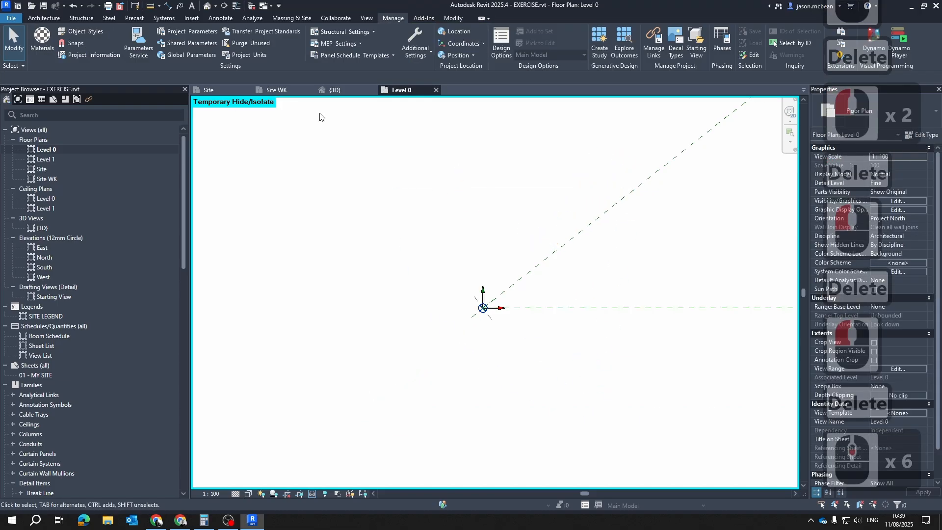
Open the Site WK plan and examine how the site boundary and street sit under its Project North orientation
{"action": "left_click", "coordinate": [276, 90]}
{"action": "middle_click_drag", "start_coordinate": [411, 262], "coordinate": [413, 362]}
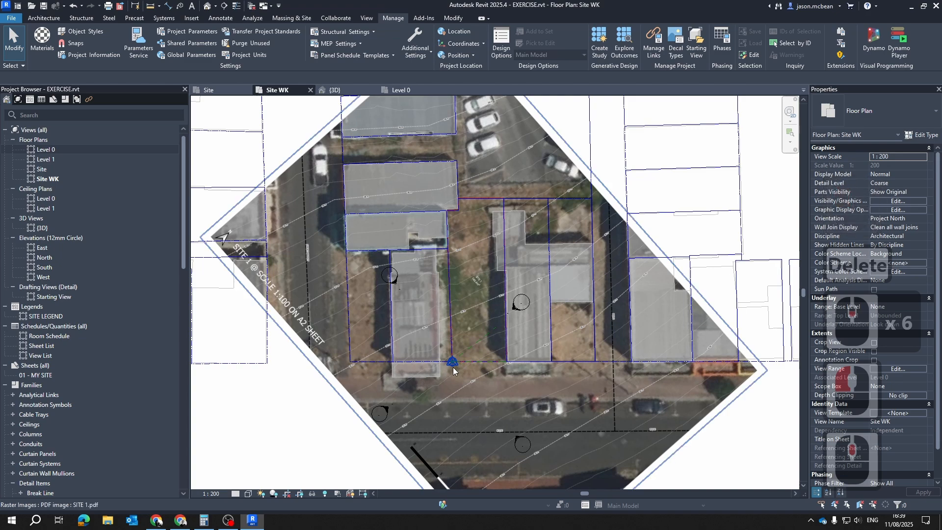
{"action": "scroll", "coordinate": [450, 363], "scroll_direction": "up", "scroll_amount": 5}
{"action": "scroll", "coordinate": [522, 324], "scroll_direction": "down", "scroll_amount": 10}
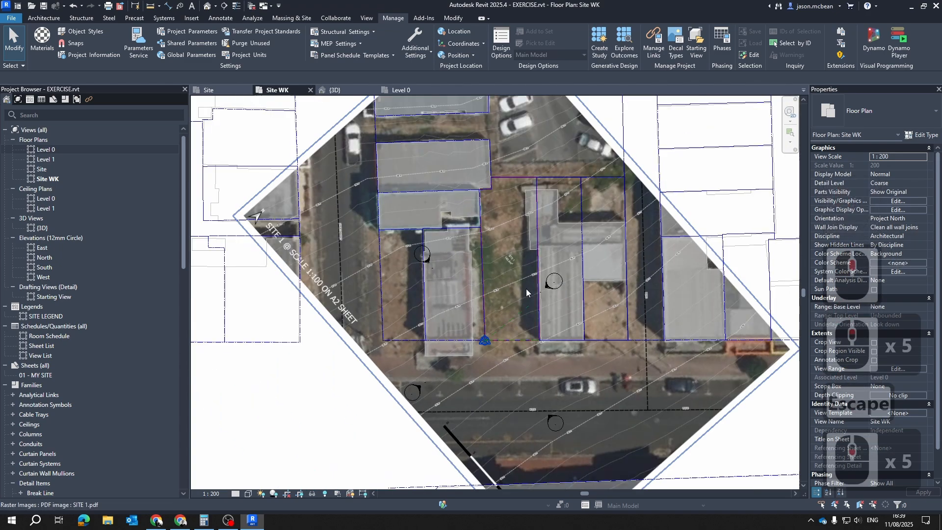
{"action": "key", "text": "Escape"}
{"action": "key", "text": "Escape"}
{"action": "scroll", "coordinate": [533, 266], "scroll_direction": "up", "scroll_amount": 5}
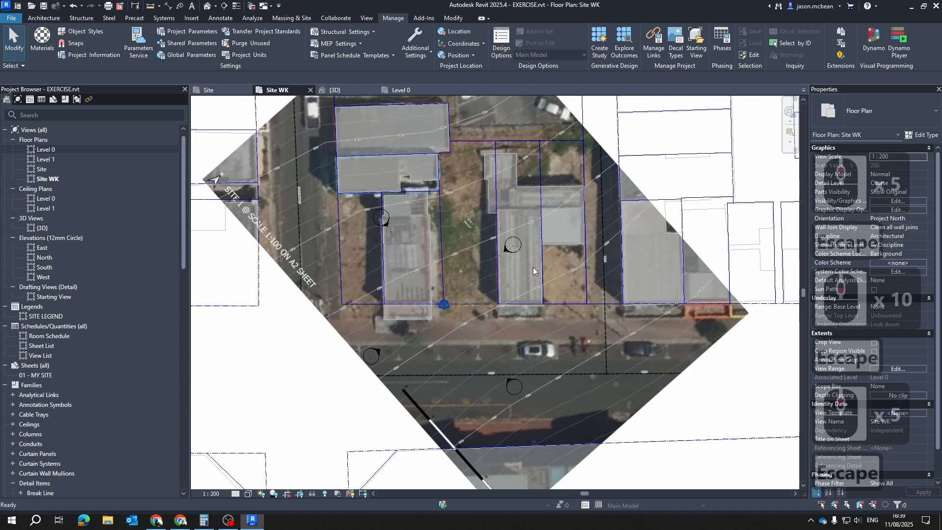
{"action": "scroll", "coordinate": [527, 263], "scroll_direction": "up", "scroll_amount": 6}
{"action": "scroll", "coordinate": [582, 236], "scroll_direction": "down", "scroll_amount": 4}
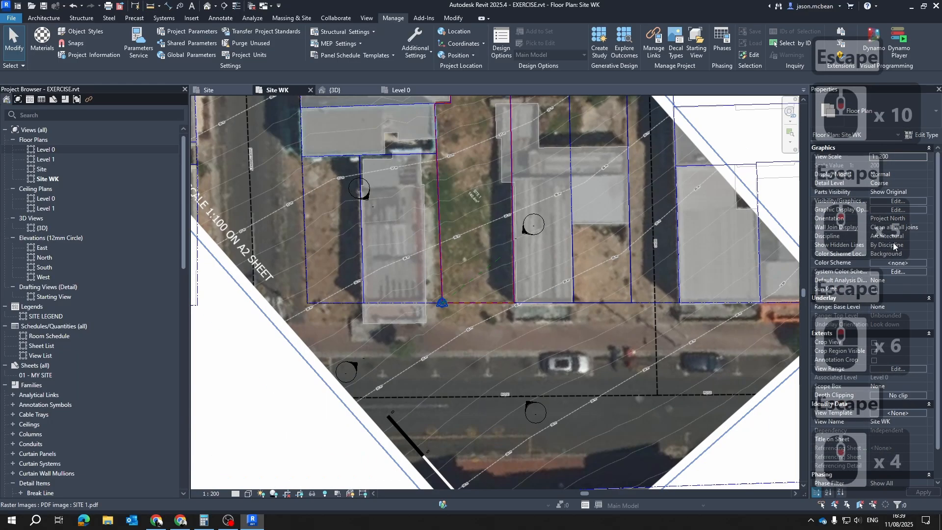
Set the Site WK plan's orientation to True North
{"action": "left_click", "coordinate": [911, 220]}
{"action": "left_click", "coordinate": [925, 220]}
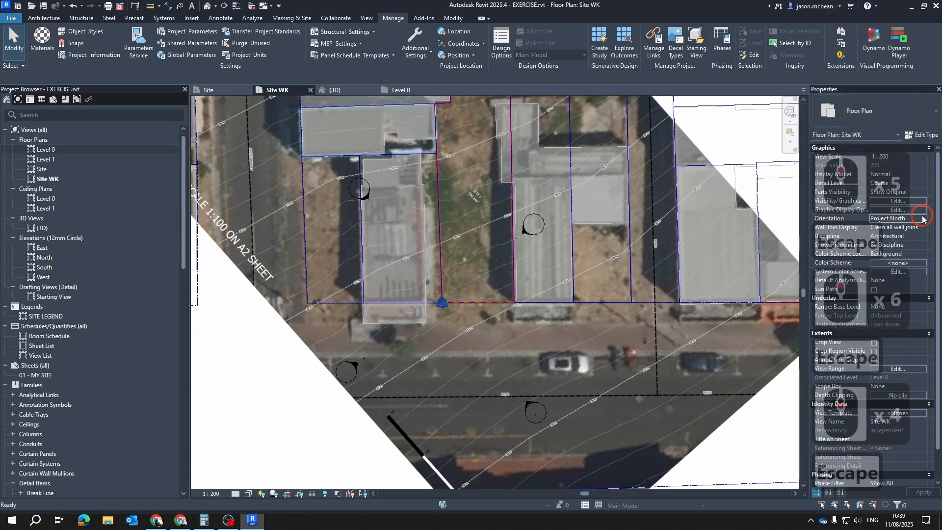
{"action": "key", "text": "Escape"}
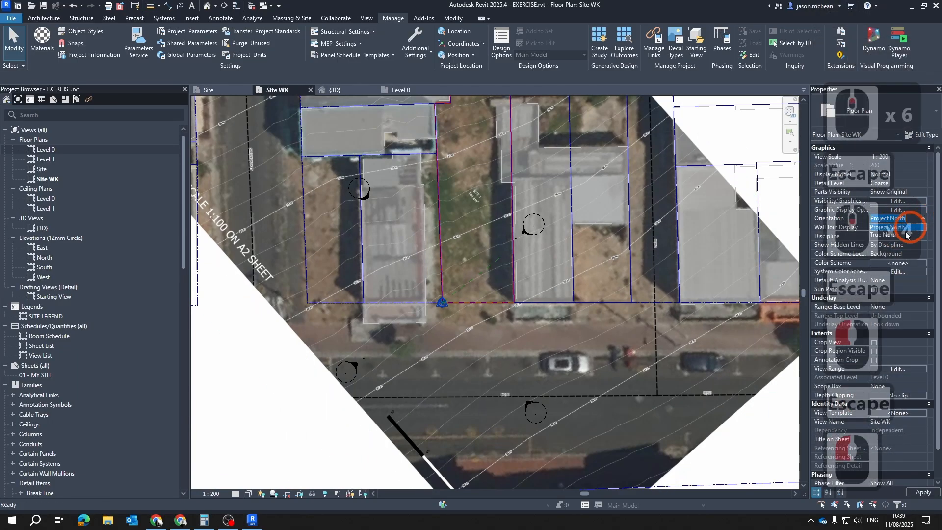
{"action": "left_click", "coordinate": [895, 236]}
{"action": "left_click", "coordinate": [509, 239]}
{"action": "key", "text": "Escape"}
{"action": "scroll", "coordinate": [582, 301], "scroll_direction": "up", "scroll_amount": 2}
{"action": "key", "text": "Escape"}
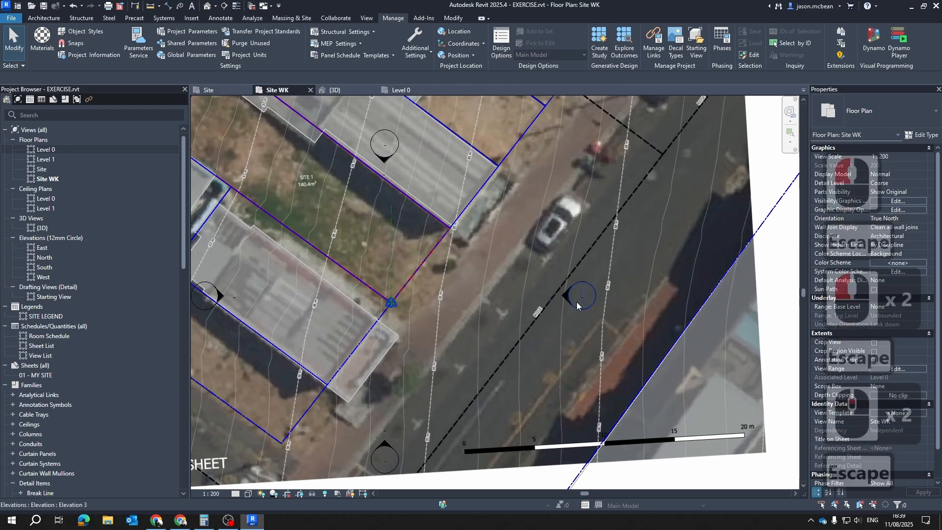
Examine the site boundary, street and aerial image in the Site WK plan under True North
{"action": "left_click", "coordinate": [573, 303]}
{"action": "scroll", "coordinate": [512, 287], "scroll_direction": "down", "scroll_amount": 3}
{"action": "key", "text": "Escape"}
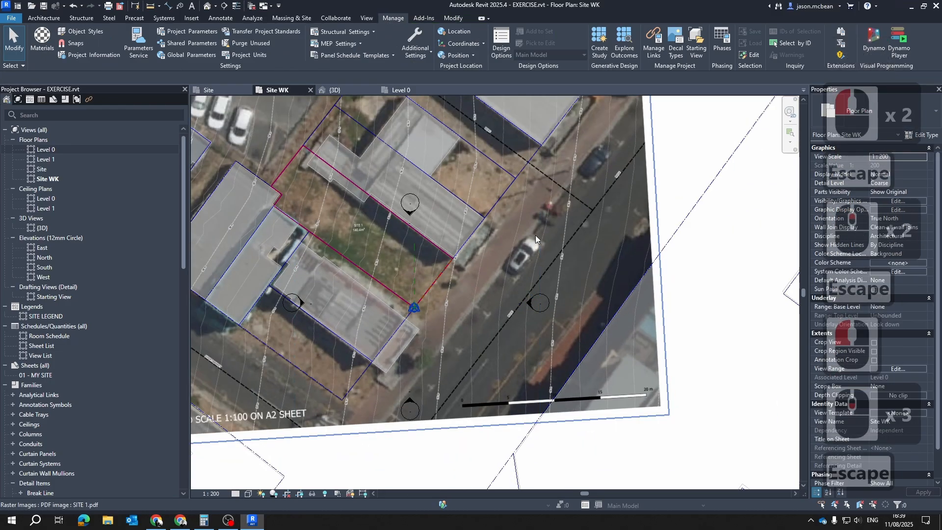
{"action": "middle_click_drag", "start_coordinate": [408, 288], "coordinate": [439, 322]}
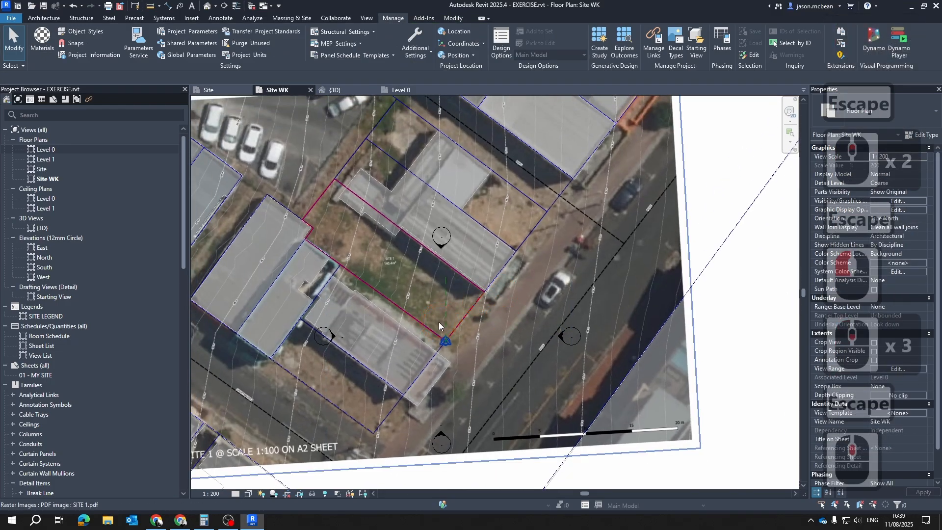
{"action": "scroll", "coordinate": [416, 264], "scroll_direction": "up", "scroll_amount": 5}
{"action": "scroll", "coordinate": [432, 265], "scroll_direction": "down", "scroll_amount": 7}
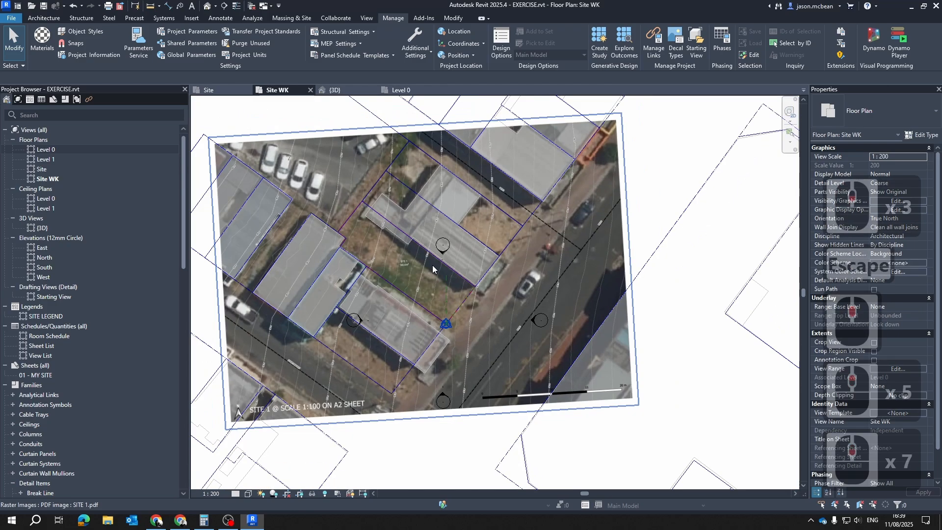
{"action": "key", "text": "Escape"}
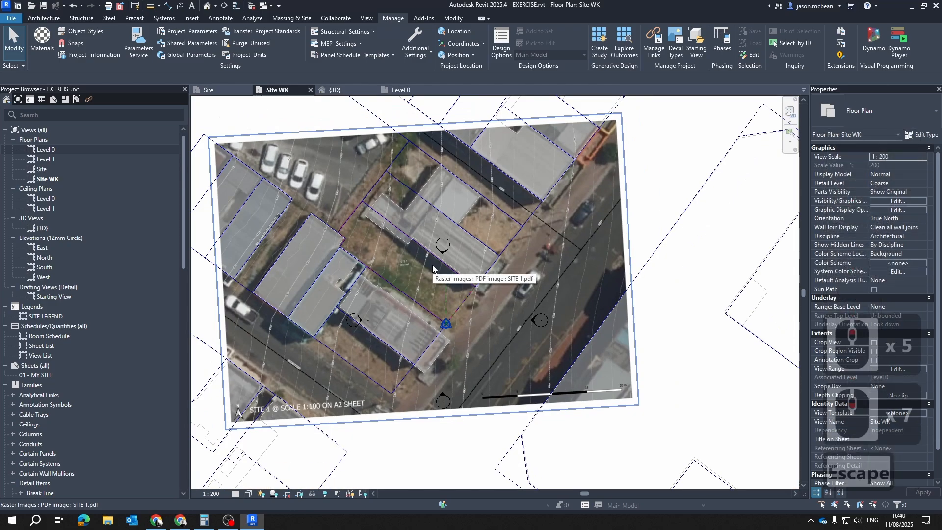
{"action": "key", "text": "Escape"}
{"action": "scroll", "coordinate": [436, 252], "scroll_direction": "down", "scroll_amount": 4}
{"action": "scroll", "coordinate": [437, 267], "scroll_direction": "up", "scroll_amount": 7}
{"action": "scroll", "coordinate": [437, 267], "scroll_direction": "down", "scroll_amount": 6}
{"action": "key", "text": "Escape"}
{"action": "key", "text": "Escape"}
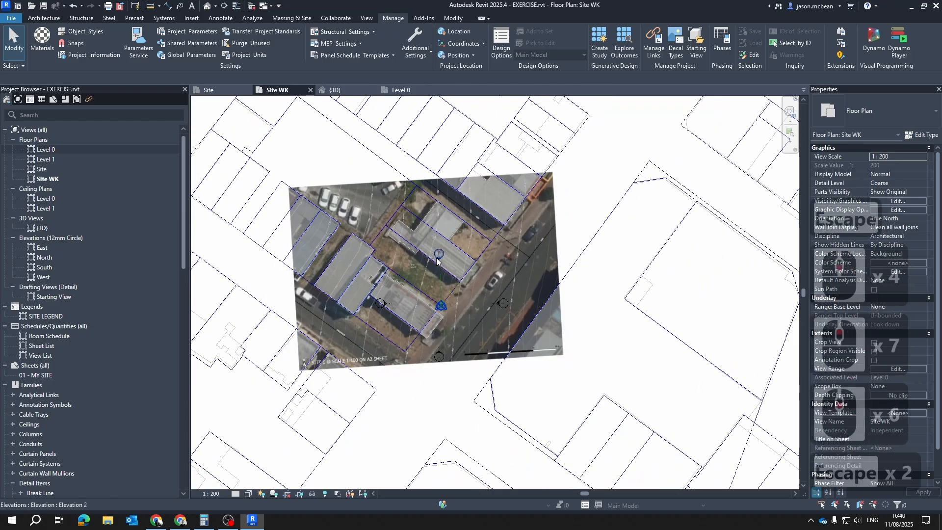
{"action": "scroll", "coordinate": [472, 267], "scroll_direction": "up", "scroll_amount": 4}
{"action": "middle_click_drag", "start_coordinate": [484, 160], "coordinate": [470, 295]}
{"action": "key", "text": "Escape"}
{"action": "scroll", "coordinate": [499, 291], "scroll_direction": "down", "scroll_amount": 5}
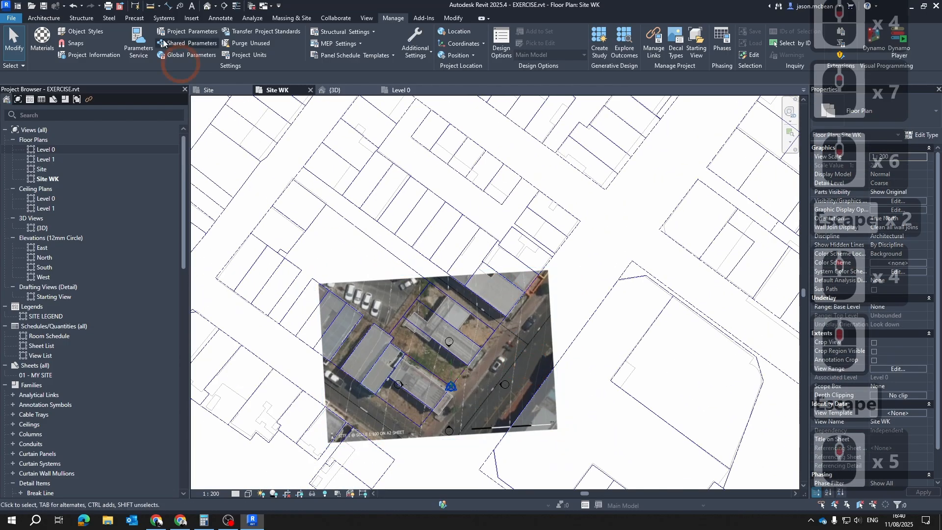
Open the Site plan, check the street-side boundary at the base point, and choose Project North as the view orientation
{"action": "left_click", "coordinate": [204, 89]}
{"action": "scroll", "coordinate": [599, 196], "scroll_direction": "down", "scroll_amount": 10}
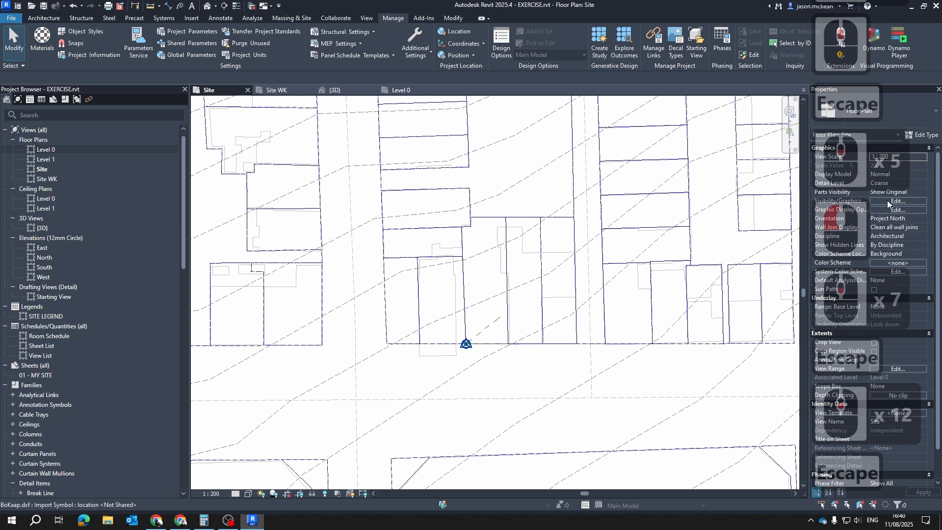
{"action": "middle_click_drag", "start_coordinate": [565, 313], "coordinate": [445, 321]}
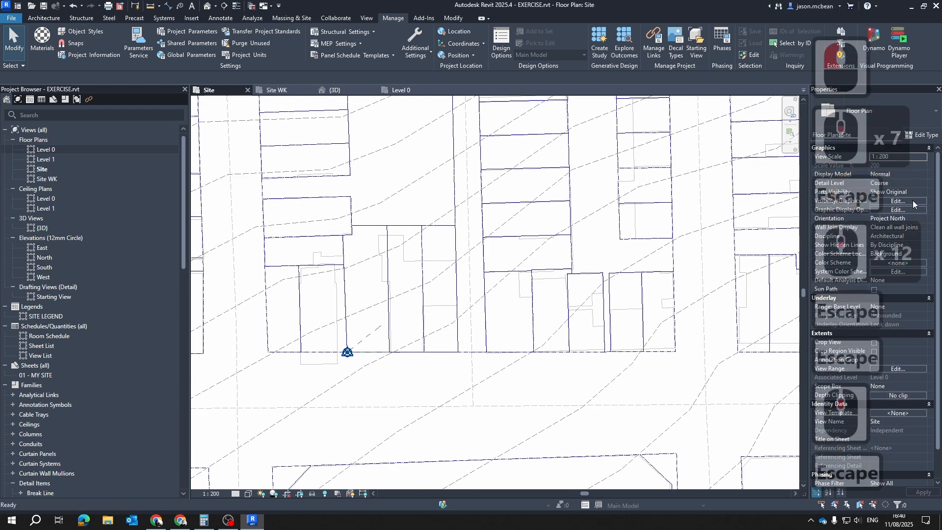
{"action": "middle_click_drag", "start_coordinate": [560, 354], "coordinate": [559, 295]}
{"action": "scroll", "coordinate": [334, 293], "scroll_direction": "up", "scroll_amount": 6}
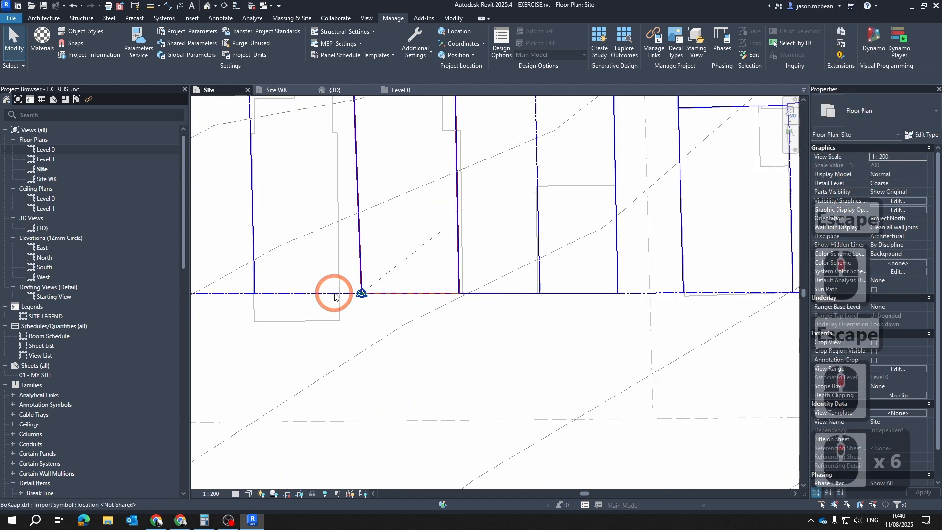
{"action": "scroll", "coordinate": [398, 295], "scroll_direction": "up", "scroll_amount": 2}
{"action": "scroll", "coordinate": [403, 295], "scroll_direction": "down", "scroll_amount": 3}
{"action": "key", "text": "Escape"}
{"action": "left_click", "coordinate": [924, 217]}
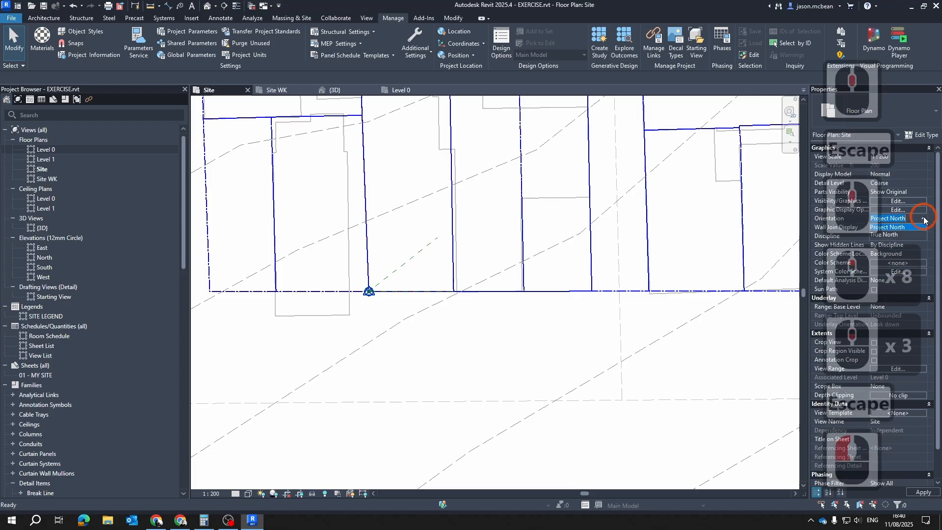
{"action": "left_click", "coordinate": [886, 229]}
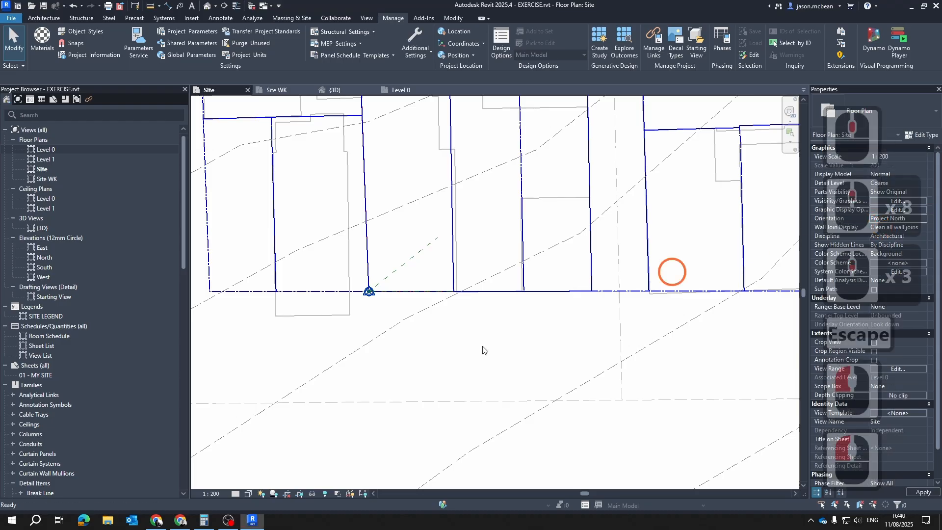
{"action": "key", "text": "Escape"}
{"action": "key", "text": "Escape"}
Inspect the diagonal reference plane and the boundary lines meeting at the project base point in the Site plan
{"action": "scroll", "coordinate": [392, 297], "scroll_direction": "down", "scroll_amount": 5}
{"action": "scroll", "coordinate": [390, 297], "scroll_direction": "up", "scroll_amount": 5}
{"action": "scroll", "coordinate": [458, 276], "scroll_direction": "down", "scroll_amount": 10}
{"action": "scroll", "coordinate": [464, 285], "scroll_direction": "down", "scroll_amount": 6}
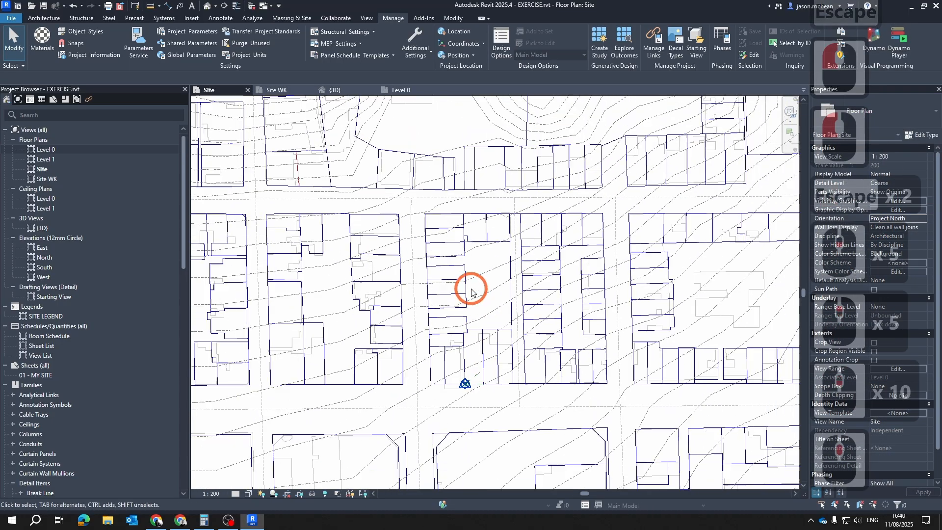
{"action": "scroll", "coordinate": [466, 358], "scroll_direction": "up", "scroll_amount": 12}
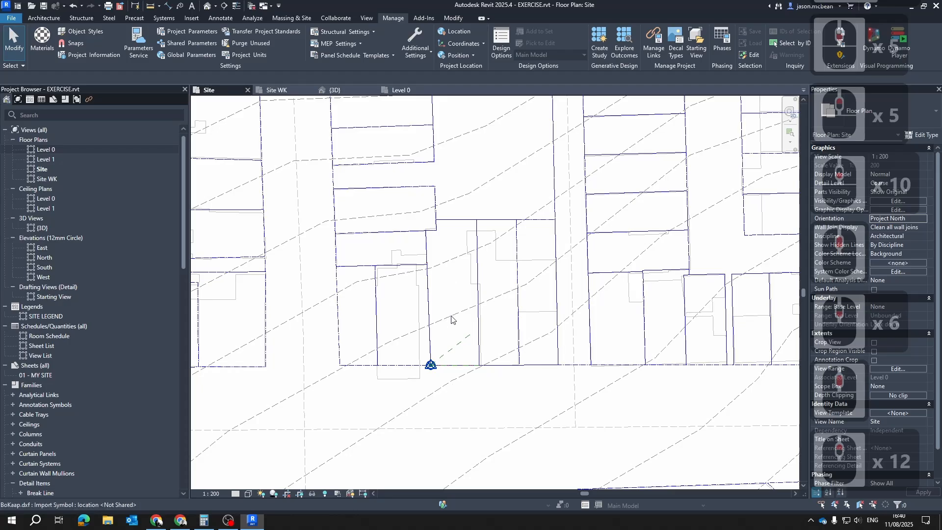
{"action": "scroll", "coordinate": [461, 390], "scroll_direction": "up", "scroll_amount": 4}
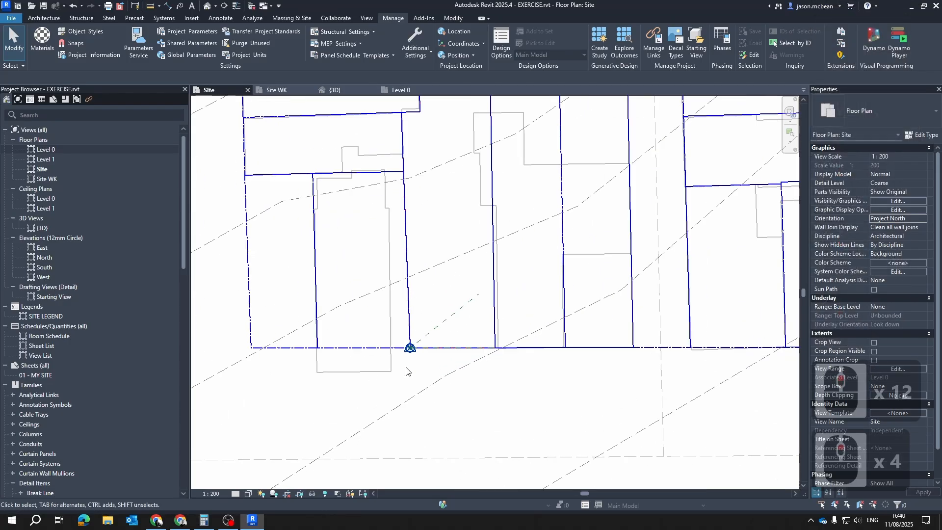
{"action": "scroll", "coordinate": [406, 372], "scroll_direction": "up", "scroll_amount": 2}
{"action": "key", "text": "Escape"}
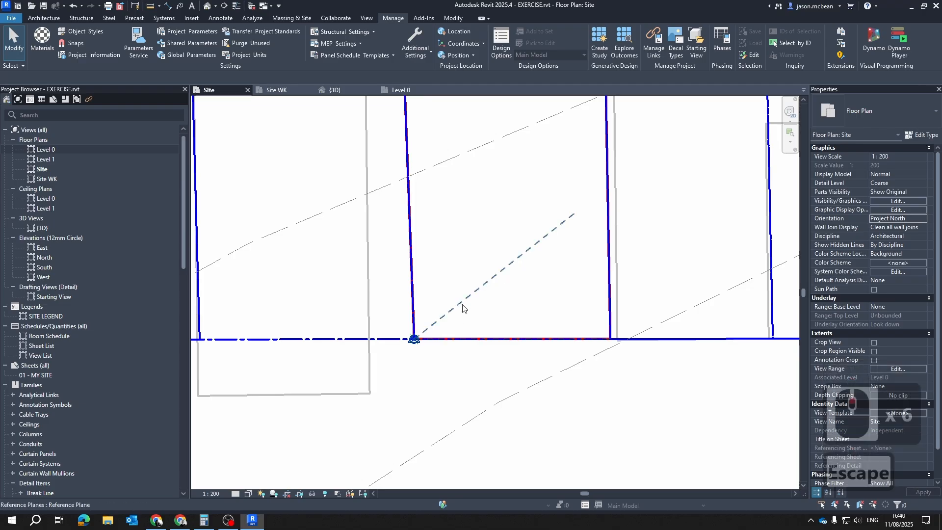
{"action": "left_click", "coordinate": [452, 295]}
{"action": "key", "text": "Escape"}
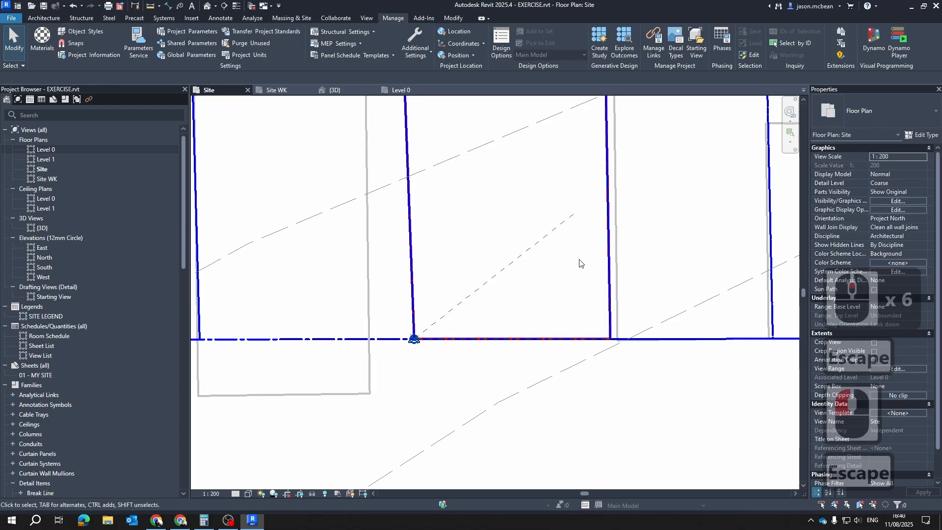
{"action": "key", "text": "Tab"}
{"action": "key", "text": "Escape"}
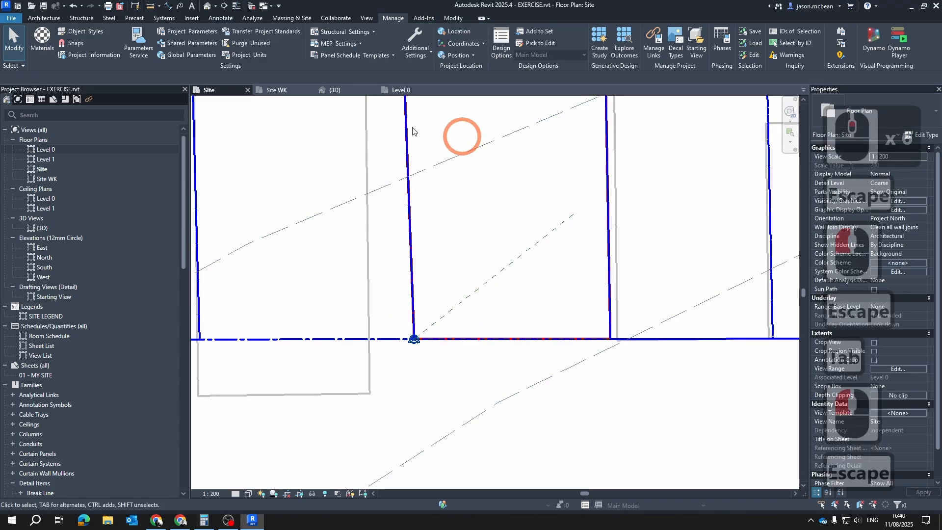
Return to the Level 0 plan and name the diagonal reference plane "n"
{"action": "left_click", "coordinate": [397, 90]}
{"action": "left_click", "coordinate": [571, 310]}
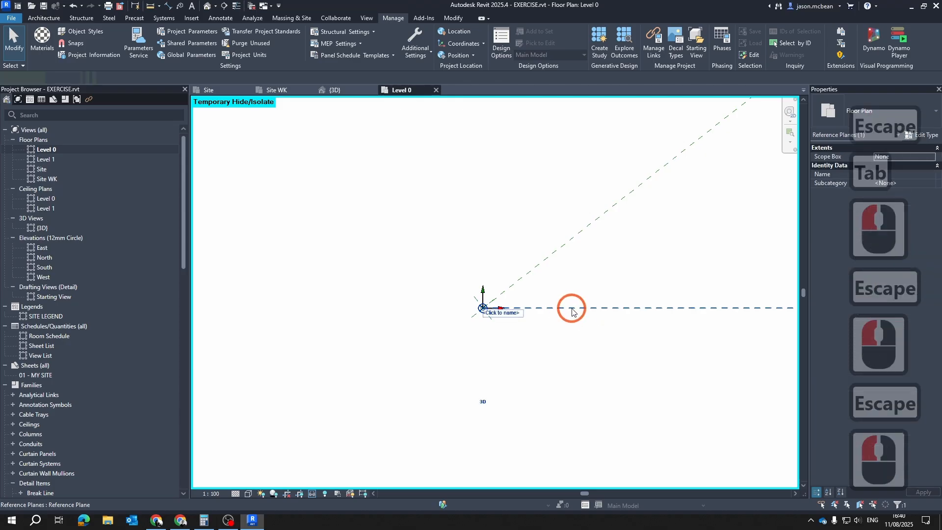
{"action": "key", "text": "Escape"}
{"action": "left_click", "coordinate": [518, 311]}
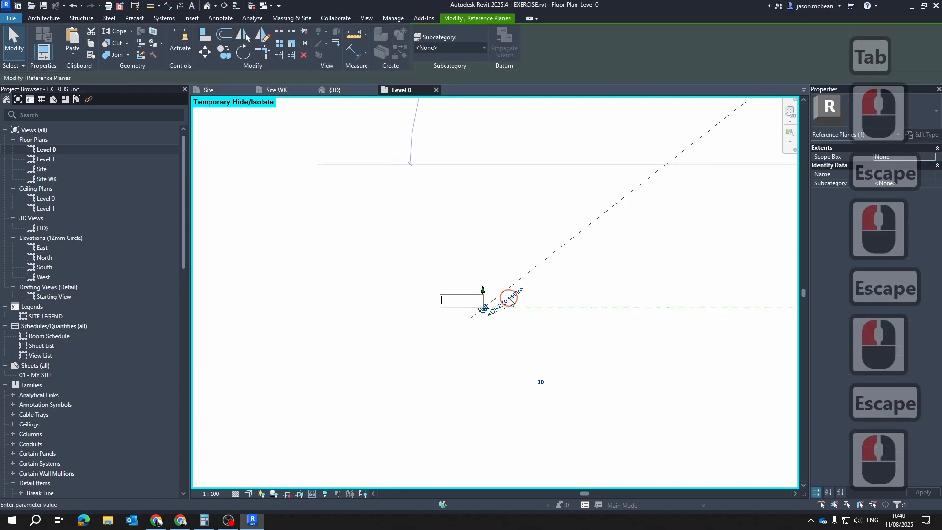
{"action": "type", "text": "n"}
{"action": "key", "text": "Return"}
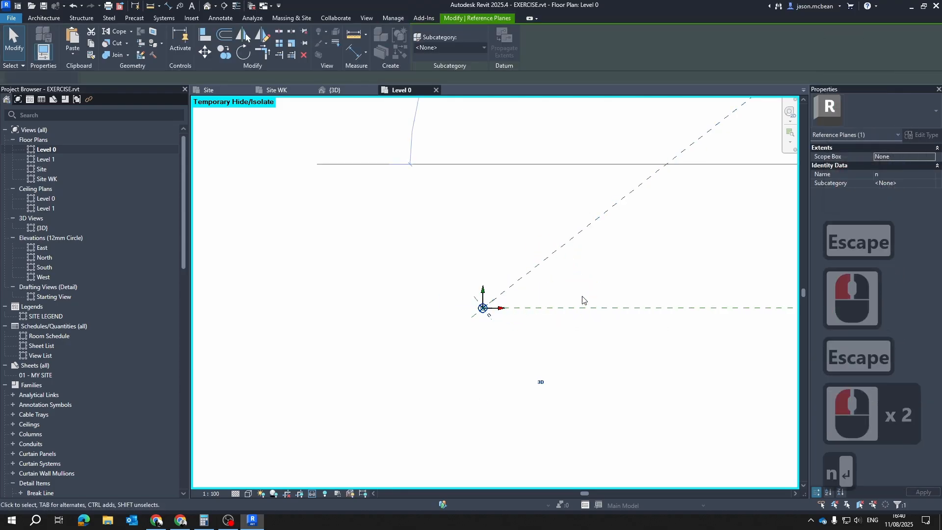
{"action": "key", "text": "Escape"}
{"action": "key", "text": "Escape"}
Check the reference plane "n" in the Level 0 plan and compare it with the same plane in the Site plan
{"action": "scroll", "coordinate": [560, 279], "scroll_direction": "down", "scroll_amount": 3}
{"action": "left_click", "coordinate": [564, 271]}
{"action": "left_click", "coordinate": [599, 179]}
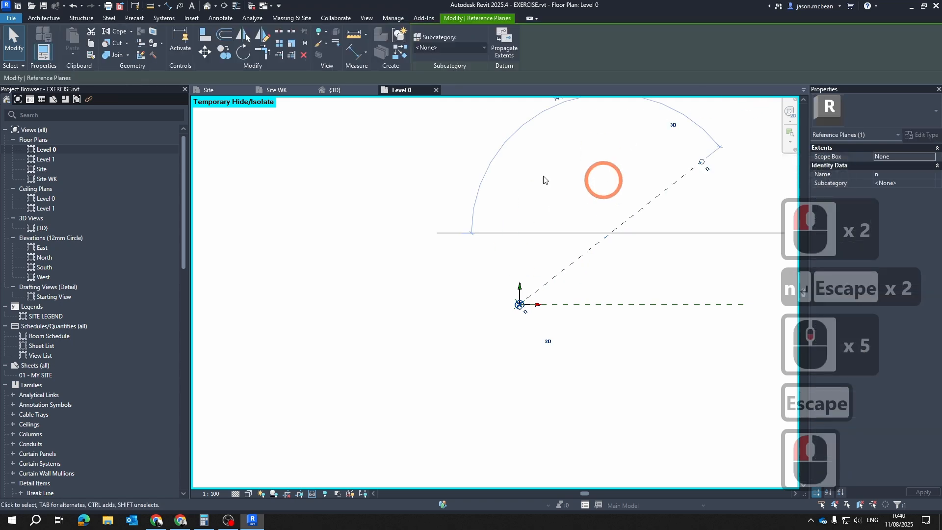
{"action": "left_click", "coordinate": [220, 90]}
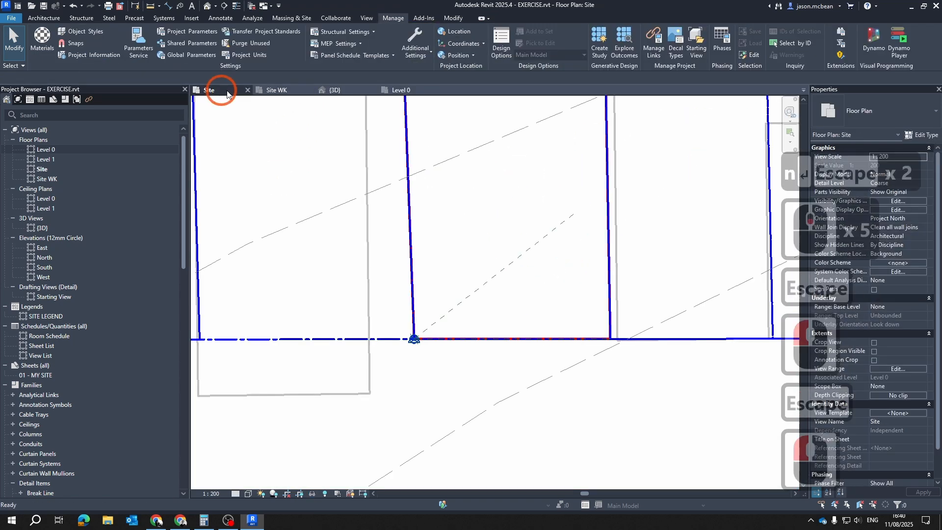
{"action": "scroll", "coordinate": [460, 289], "scroll_direction": "down", "scroll_amount": 5}
{"action": "left_click", "coordinate": [479, 274]}
{"action": "left_click", "coordinate": [421, 310]}
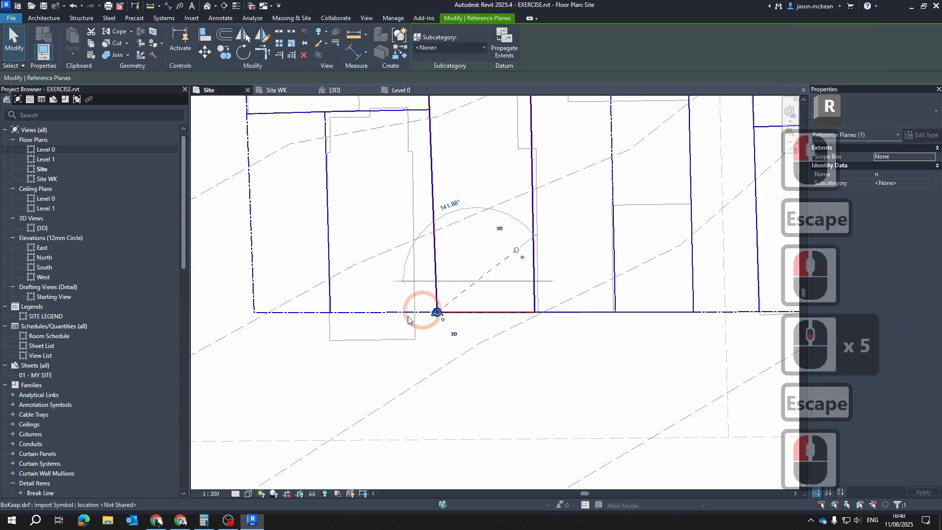
{"action": "scroll", "coordinate": [435, 321], "scroll_direction": "up", "scroll_amount": 7}
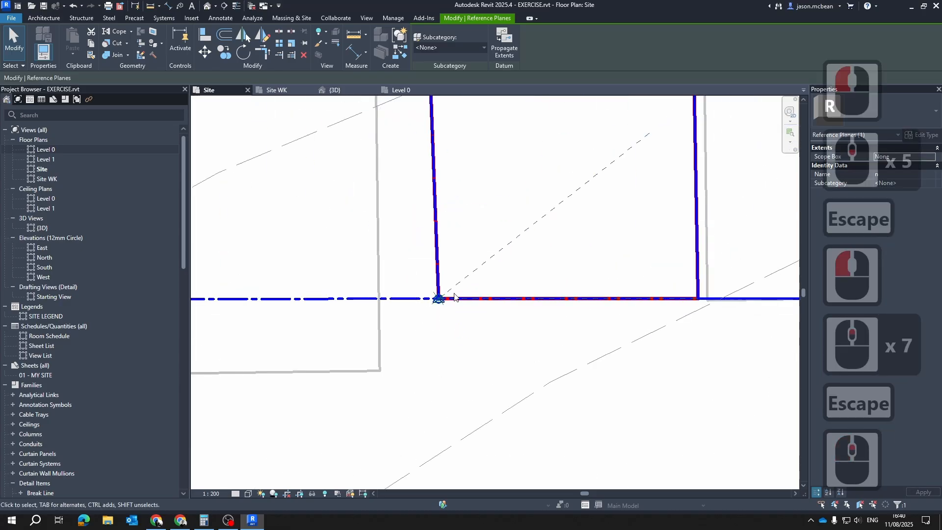
{"action": "key", "text": "Escape"}
Inspect the survey point at the plot corner and how its axes align with reference plane "n" in the Site plan
{"action": "scroll", "coordinate": [449, 298], "scroll_direction": "up", "scroll_amount": 6}
{"action": "key", "text": "Escape"}
{"action": "scroll", "coordinate": [442, 300], "scroll_direction": "up", "scroll_amount": 7}
{"action": "key", "text": "Tab"}
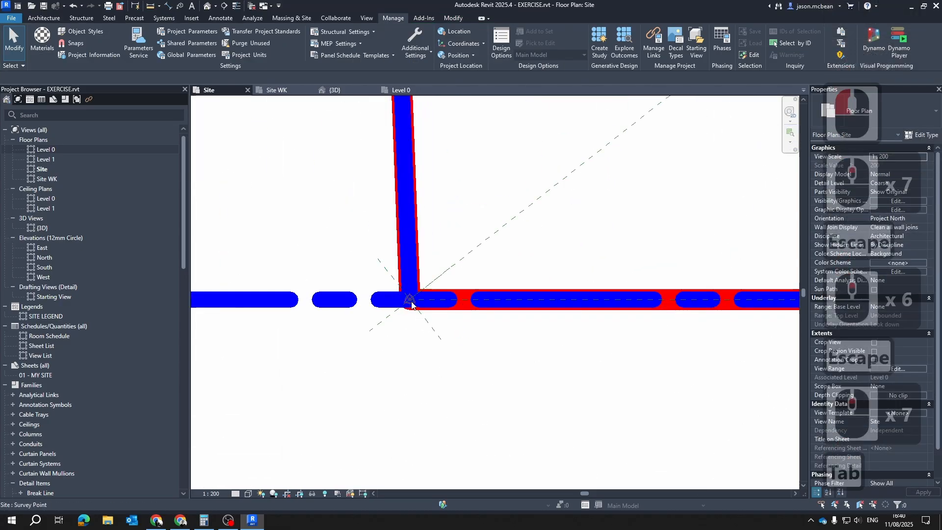
{"action": "left_click", "coordinate": [412, 302]}
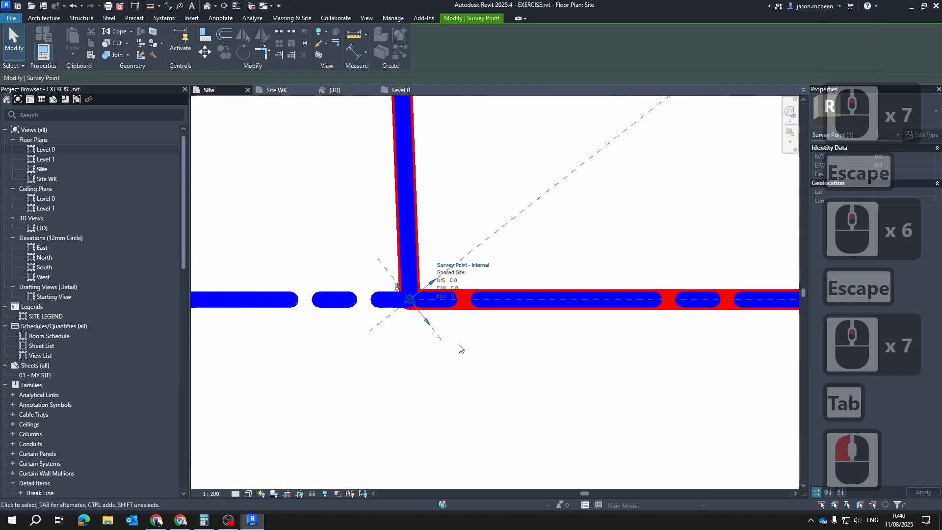
{"action": "scroll", "coordinate": [415, 305], "scroll_direction": "down", "scroll_amount": 11}
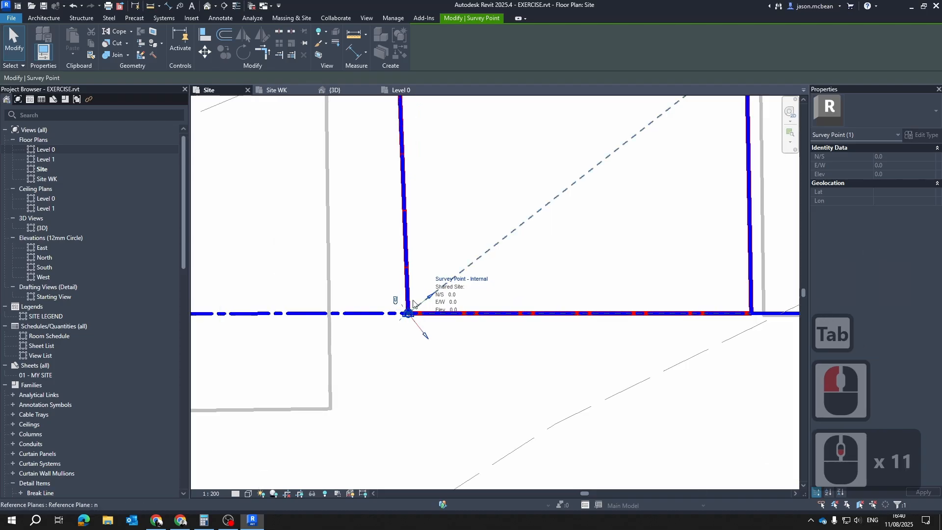
{"action": "scroll", "coordinate": [490, 256], "scroll_direction": "down", "scroll_amount": 6}
{"action": "key", "text": "Escape"}
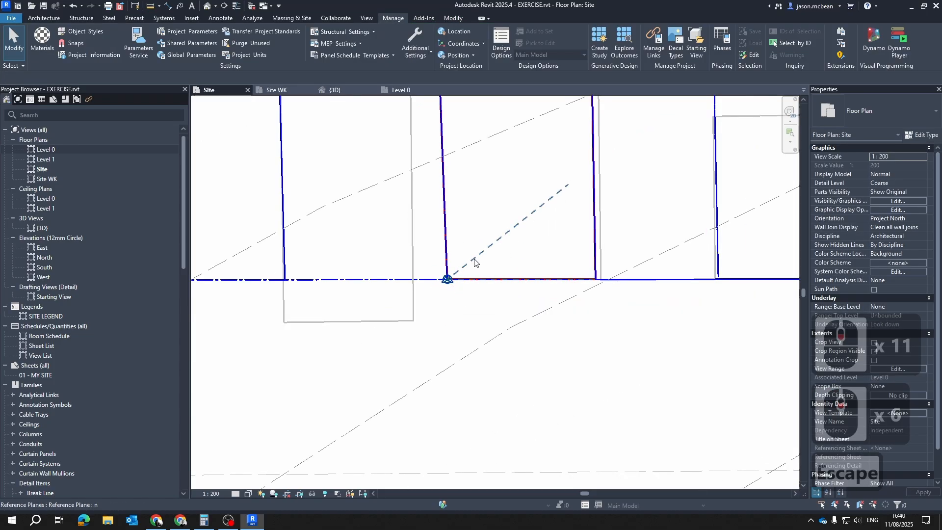
{"action": "left_click", "coordinate": [501, 236]}
{"action": "key", "text": "Escape"}
{"action": "scroll", "coordinate": [442, 289], "scroll_direction": "up", "scroll_amount": 5}
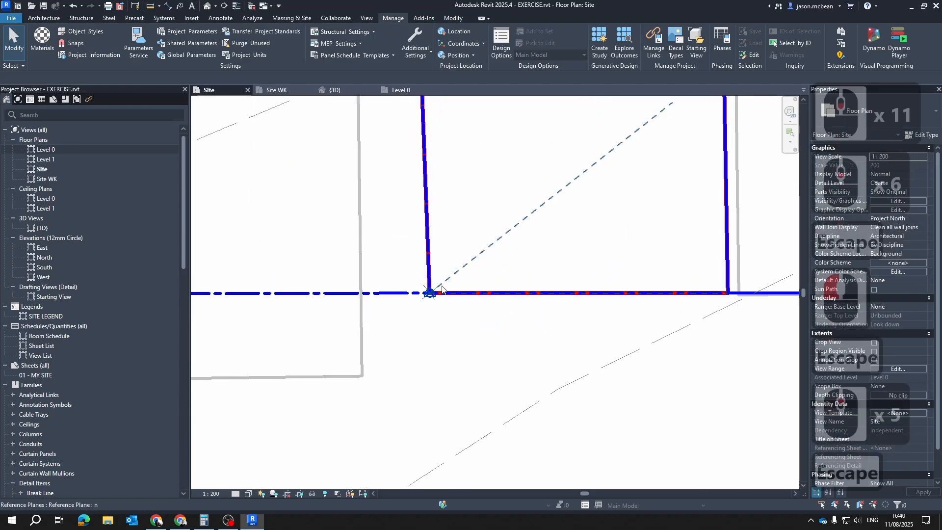
{"action": "scroll", "coordinate": [451, 275], "scroll_direction": "down", "scroll_amount": 7}
{"action": "key", "text": "Escape"}
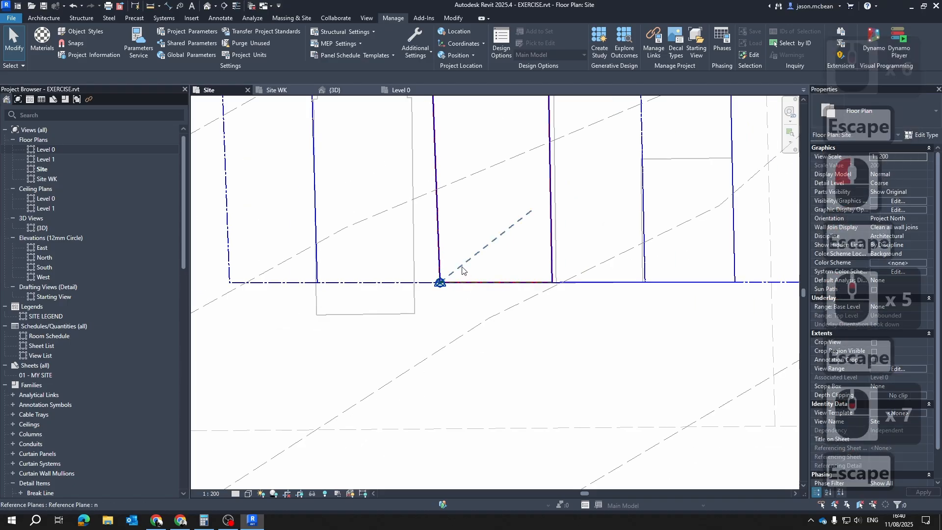
Examine the diagonal reference plane against the surrounding plots and recheck the survey point's north direction
{"action": "left_click", "coordinate": [462, 271]}
{"action": "key", "text": "Escape"}
{"action": "key", "text": "Escape"}
{"action": "key", "text": "Escape"}
{"action": "scroll", "coordinate": [448, 273], "scroll_direction": "down", "scroll_amount": 6}
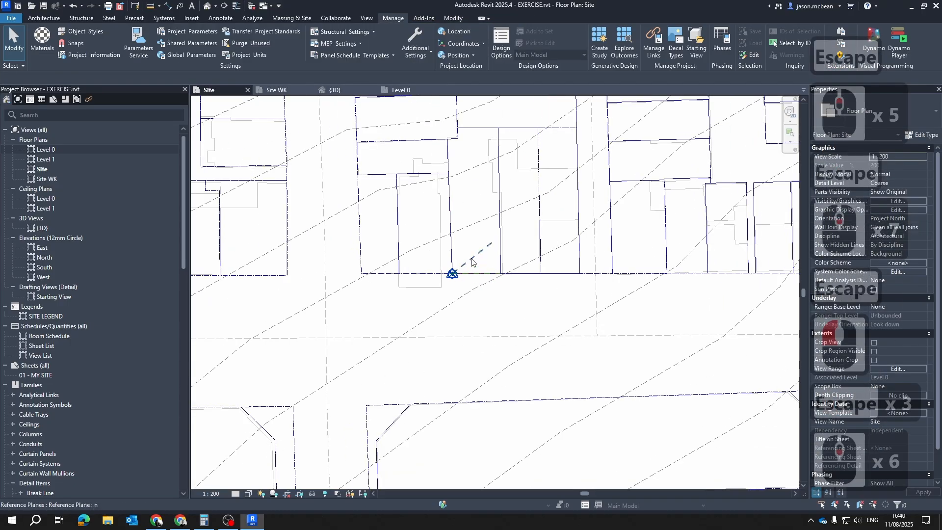
{"action": "scroll", "coordinate": [455, 296], "scroll_direction": "up", "scroll_amount": 7}
{"action": "scroll", "coordinate": [455, 296], "scroll_direction": "up", "scroll_amount": 3}
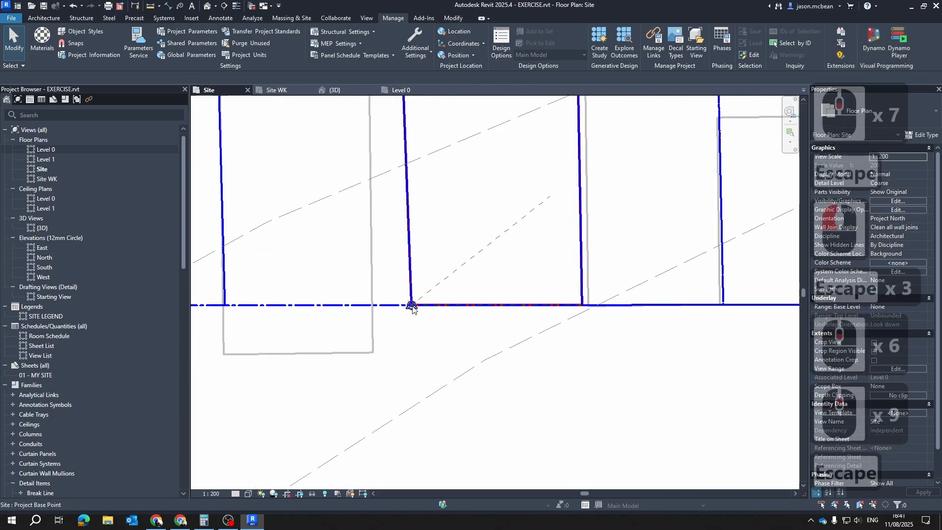
{"action": "key", "text": "Tab"}
{"action": "left_click", "coordinate": [412, 307]}
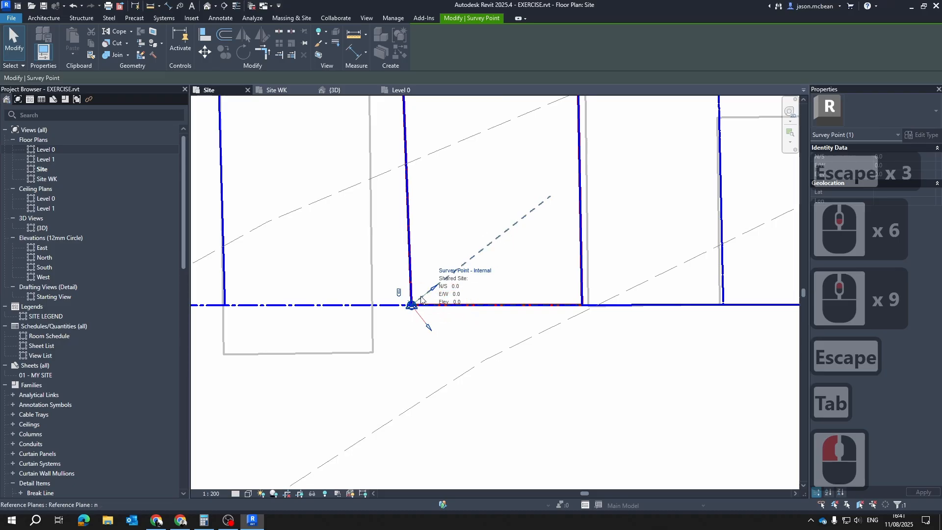
{"action": "key", "text": "Escape"}
{"action": "key", "text": "Escape"}
{"action": "scroll", "coordinate": [522, 337], "scroll_direction": "down", "scroll_amount": 5}
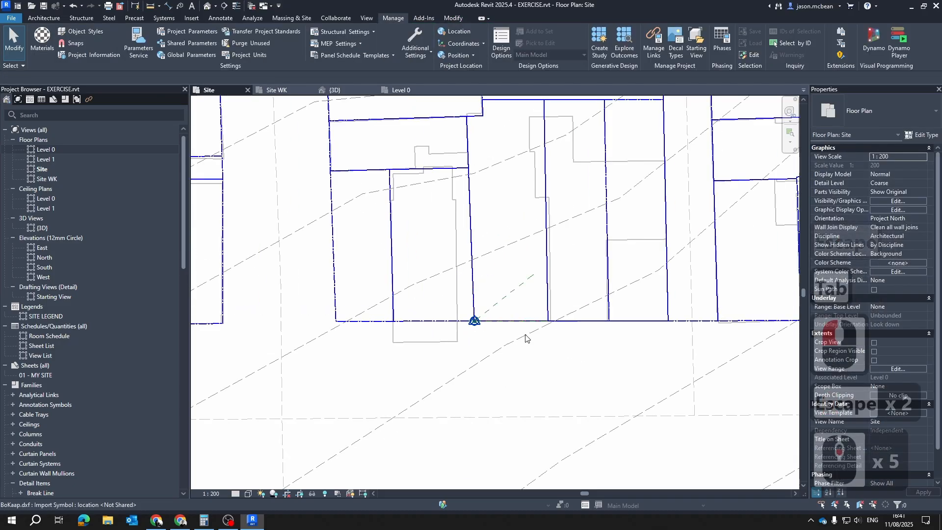
Create a property line by sketching, tracing the plot's side boundary from its rear corner to the street-side corner away from the base point
{"action": "scroll", "coordinate": [475, 240], "scroll_direction": "up", "scroll_amount": 2}
{"action": "scroll", "coordinate": [481, 330], "scroll_direction": "up", "scroll_amount": 4}
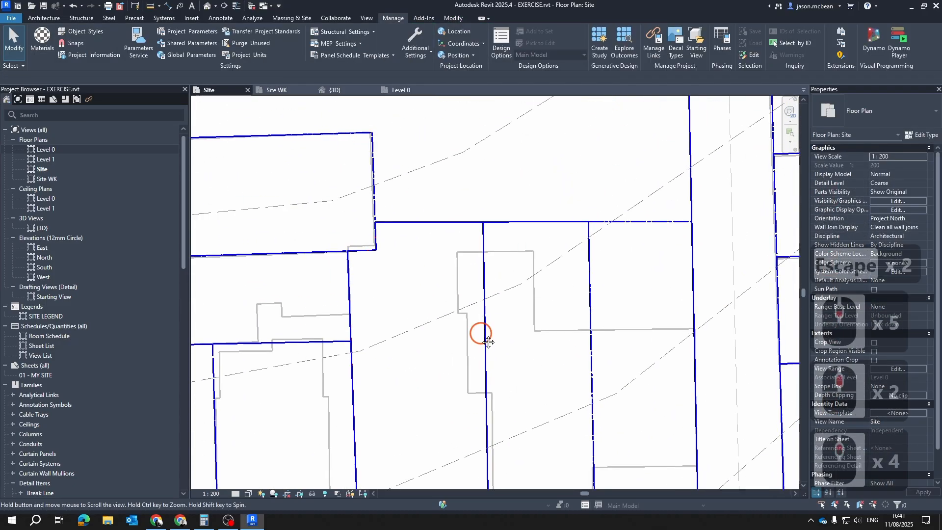
{"action": "key", "text": "Escape"}
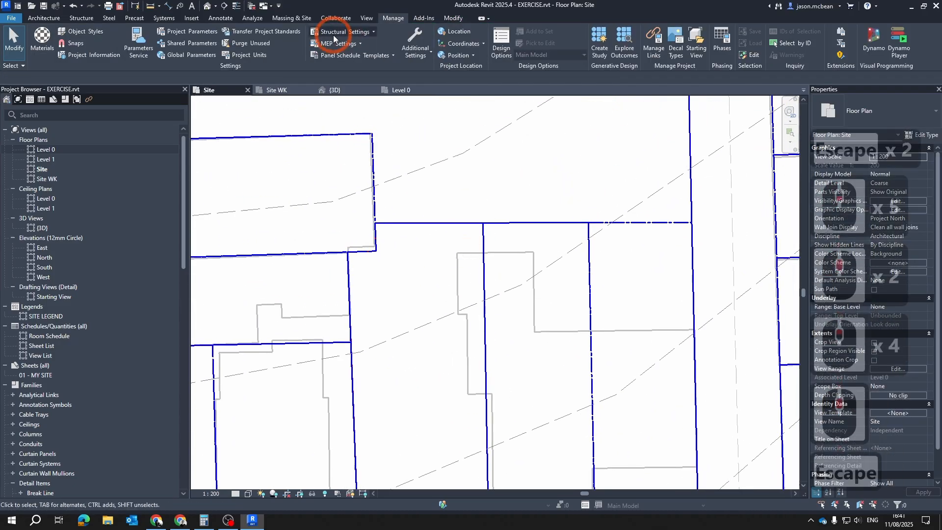
{"action": "left_click", "coordinate": [283, 21]}
{"action": "left_click", "coordinate": [379, 53]}
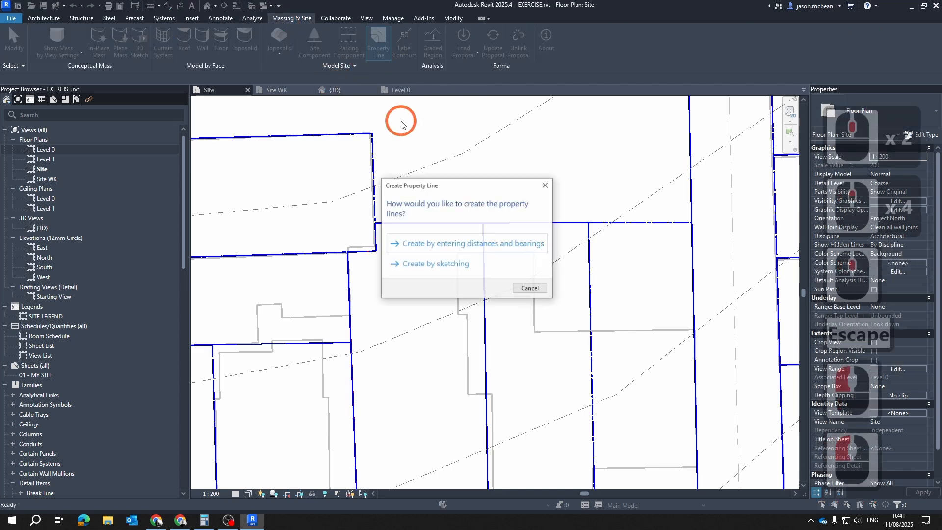
{"action": "left_click", "coordinate": [456, 294]}
{"action": "scroll", "coordinate": [481, 224], "scroll_direction": "up", "scroll_amount": 5}
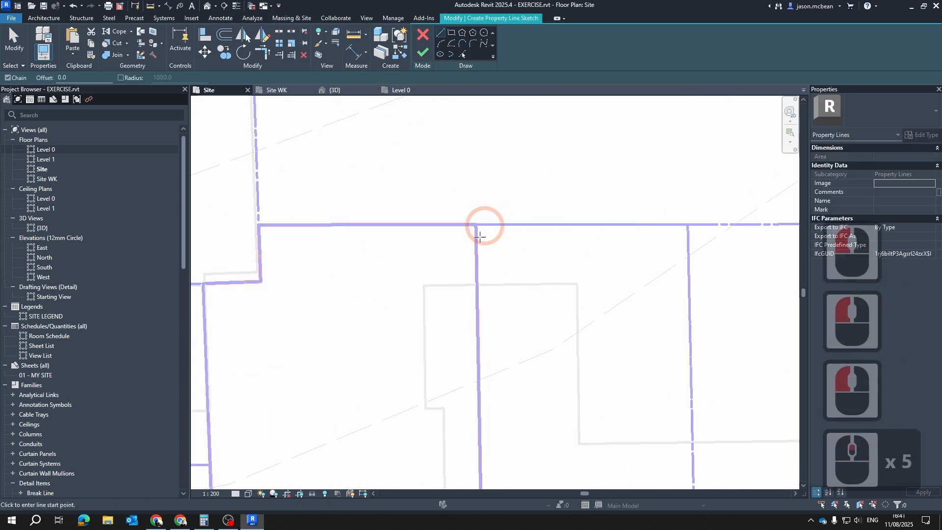
{"action": "left_click", "coordinate": [474, 225]}
{"action": "scroll", "coordinate": [528, 298], "scroll_direction": "down", "scroll_amount": 5}
{"action": "middle_click_drag", "start_coordinate": [545, 461], "coordinate": [571, 201]}
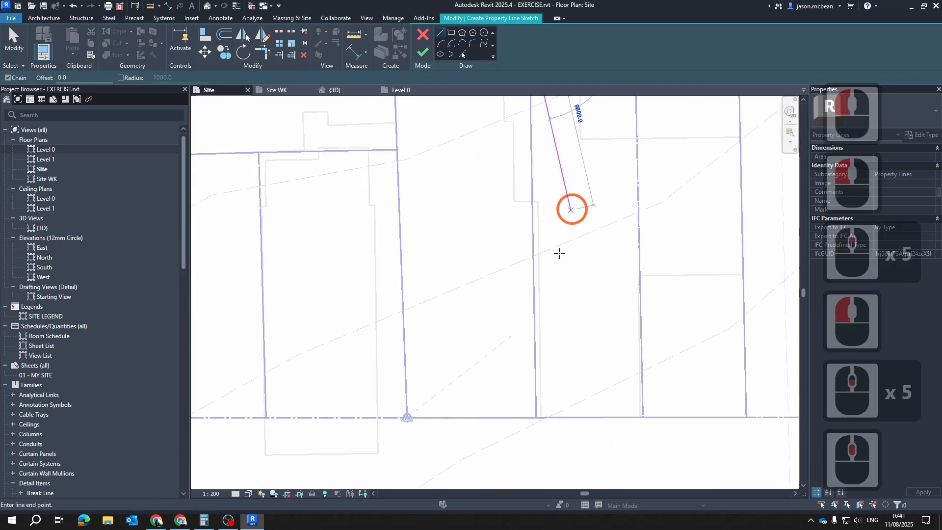
{"action": "scroll", "coordinate": [553, 345], "scroll_direction": "down", "scroll_amount": 5}
{"action": "scroll", "coordinate": [555, 387], "scroll_direction": "up", "scroll_amount": 6}
{"action": "scroll", "coordinate": [523, 372], "scroll_direction": "up", "scroll_amount": 5}
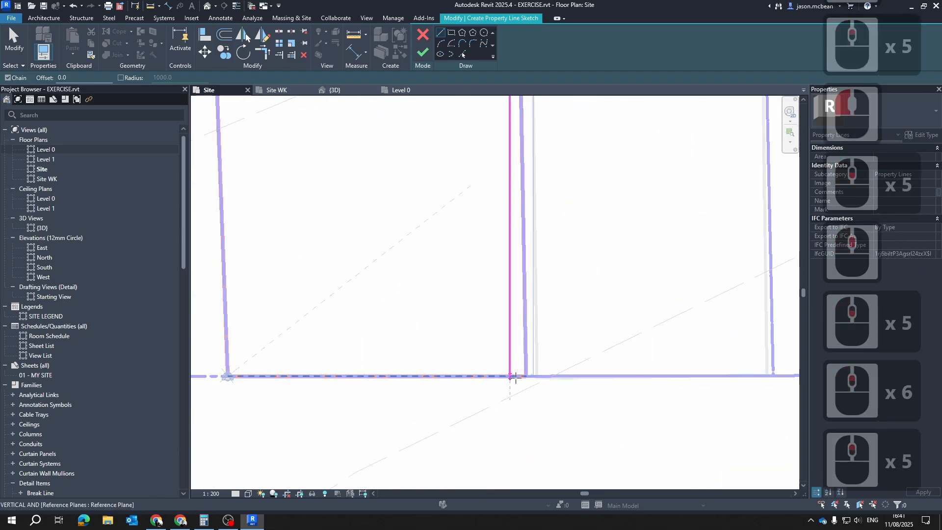
{"action": "key", "text": "s"}
{"action": "key", "text": "e"}
{"action": "left_click", "coordinate": [525, 377]}
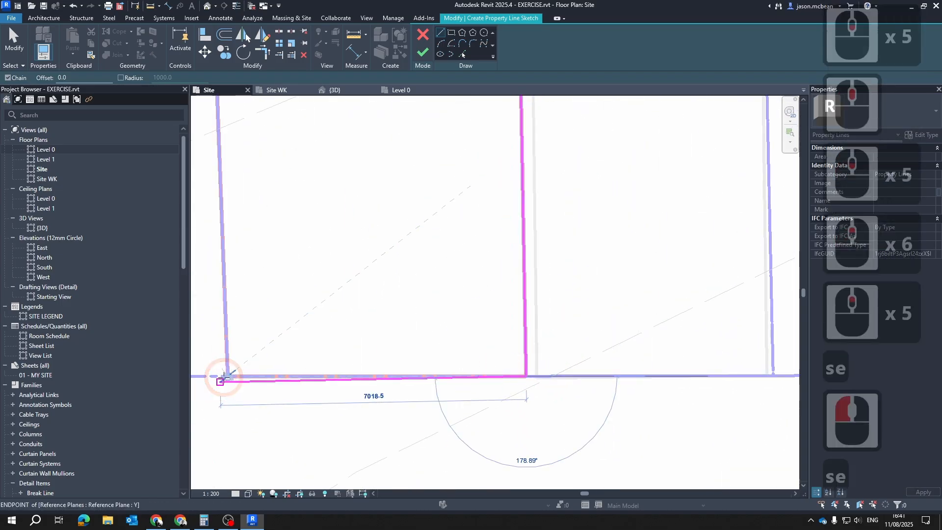
Continue the property line along the street front to the base point and up the plot's other side boundary to its rear endpoint
{"action": "key", "text": "s"}
{"action": "key", "text": "e"}
{"action": "scroll", "coordinate": [218, 382], "scroll_direction": "up", "scroll_amount": 7}
{"action": "scroll", "coordinate": [419, 436], "scroll_direction": "down", "scroll_amount": 8}
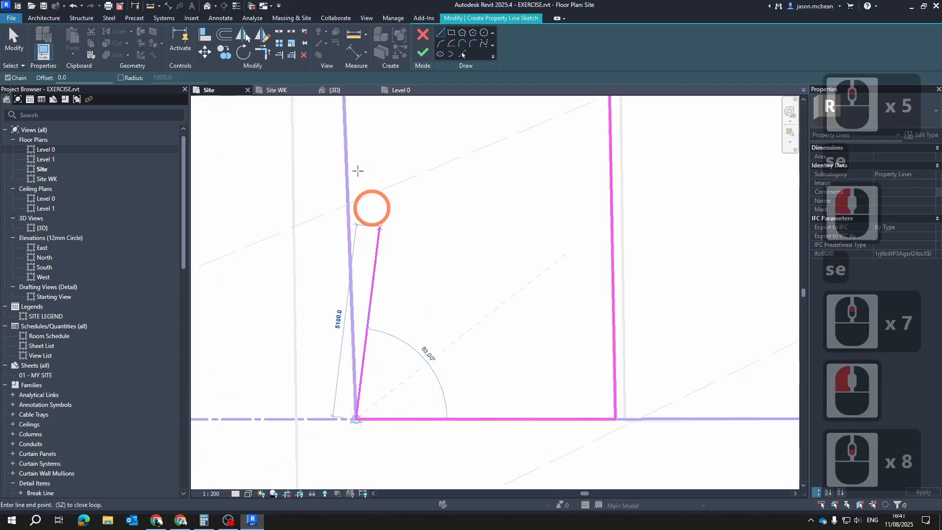
{"action": "middle_click_drag", "start_coordinate": [366, 140], "coordinate": [433, 437]}
{"action": "scroll", "coordinate": [433, 437], "scroll_direction": "down", "scroll_amount": 5}
{"action": "key", "text": "s"}
{"action": "key", "text": "e"}
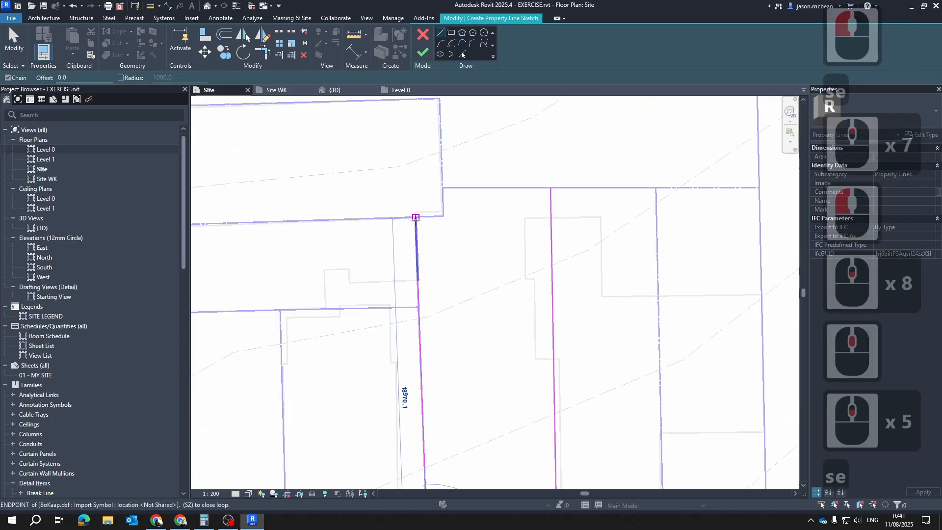
{"action": "left_click", "coordinate": [416, 217]}
Trace the stepped rear boundary back to the starting corner to close the loop, and finish the property line sketch
{"action": "key", "text": "s"}
{"action": "key", "text": "e"}
{"action": "left_click", "coordinate": [443, 216]}
{"action": "key", "text": "s"}
{"action": "key", "text": "e"}
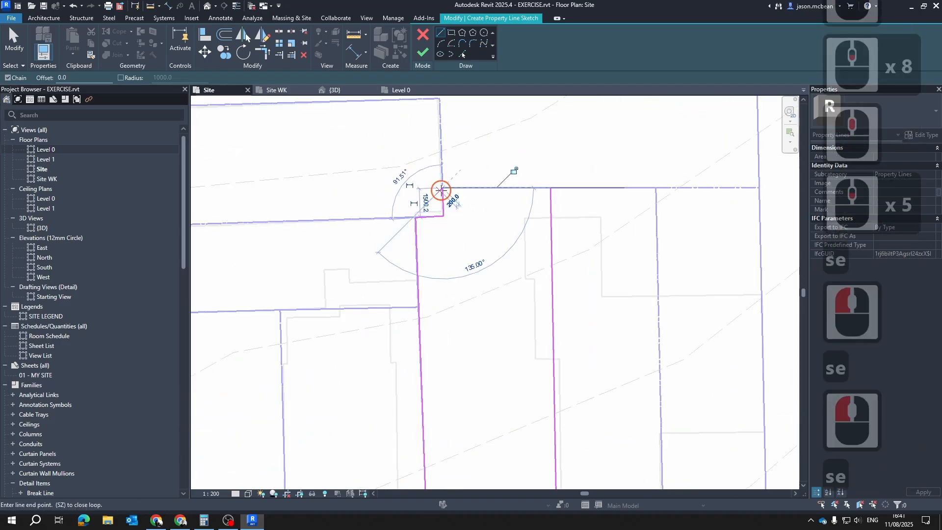
{"action": "left_click", "coordinate": [441, 190]}
{"action": "left_click", "coordinate": [550, 188]}
{"action": "key", "text": "Escape"}
{"action": "key", "text": "Escape"}
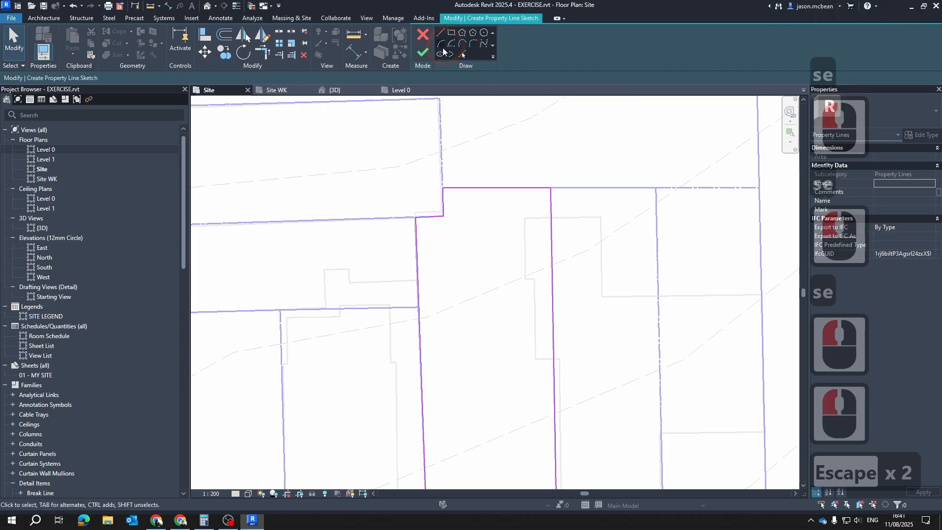
{"action": "left_click", "coordinate": [422, 51]}
Hide layers 0, BuildingFootPrints, cadastal, Extent and Roads of BoKaap.dxf in the Site plan, keeping SiteBoundary and Z Added shown
{"action": "key", "text": "Escape"}
{"action": "scroll", "coordinate": [458, 270], "scroll_direction": "down", "scroll_amount": 6}
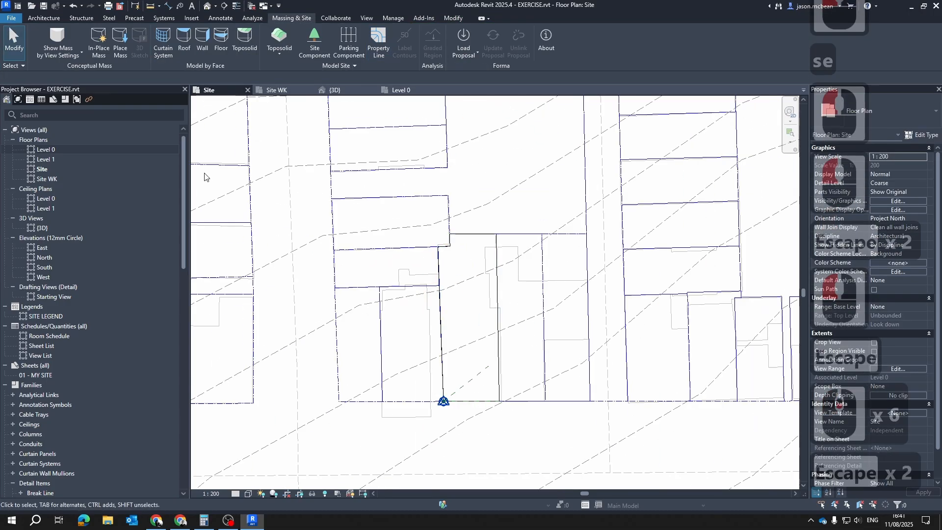
{"action": "key", "text": "Escape"}
{"action": "scroll", "coordinate": [450, 340], "scroll_direction": "up", "scroll_amount": 3}
{"action": "scroll", "coordinate": [345, 336], "scroll_direction": "down", "scroll_amount": 5}
{"action": "key", "text": "Escape"}
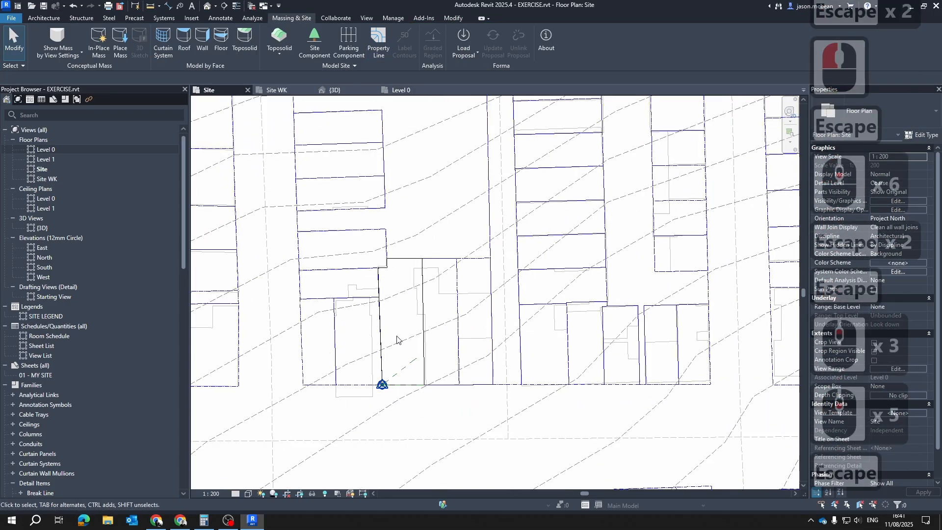
{"action": "left_click", "coordinate": [499, 129]}
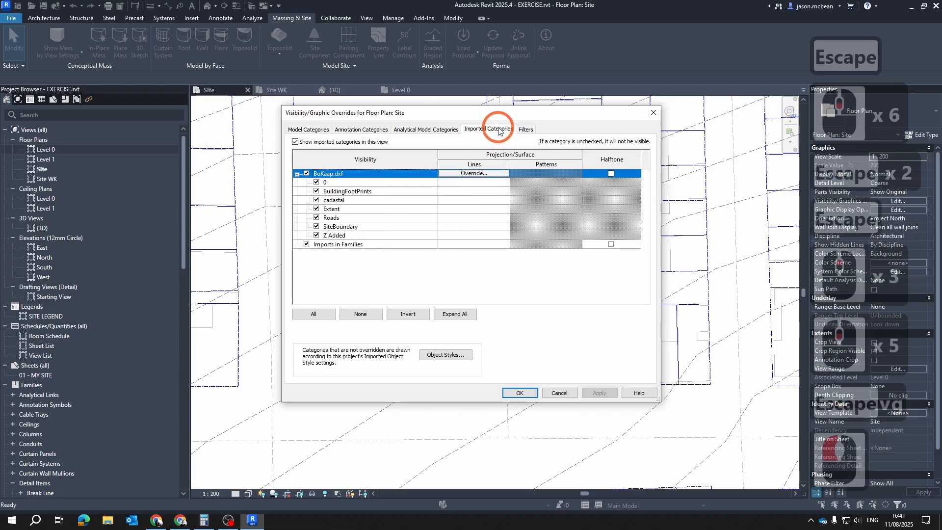
{"action": "left_click", "coordinate": [316, 182]}
{"action": "left_click", "coordinate": [317, 191]}
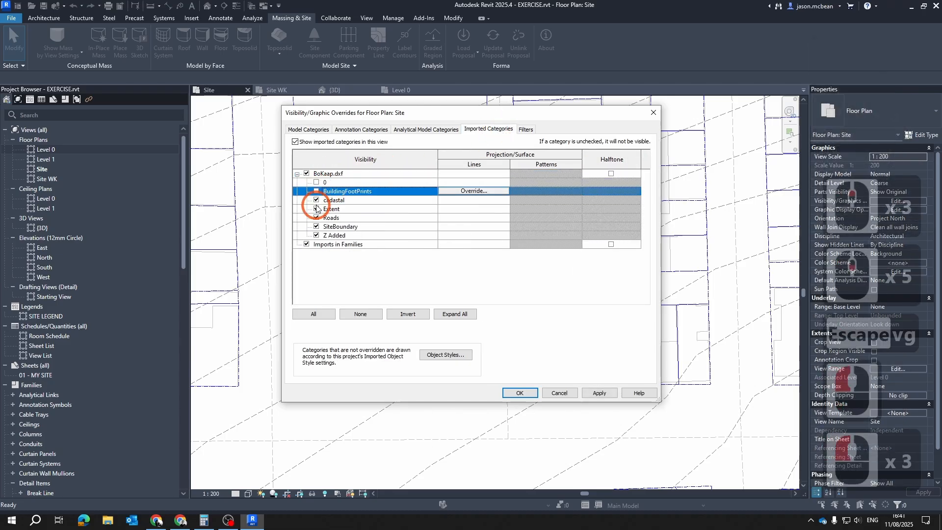
{"action": "left_click", "coordinate": [316, 199]}
{"action": "left_click", "coordinate": [317, 209]}
{"action": "left_click", "coordinate": [319, 235]}
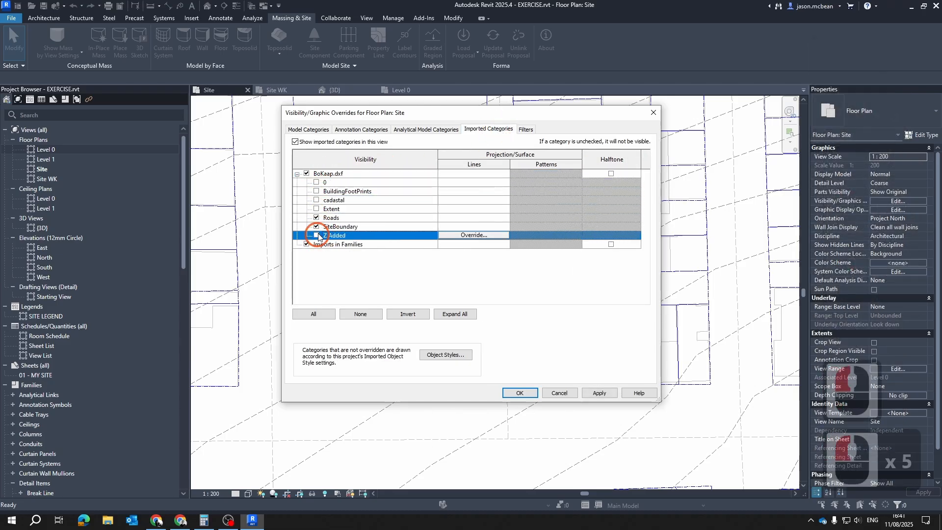
{"action": "left_click", "coordinate": [316, 218]}
{"action": "left_click", "coordinate": [317, 236]}
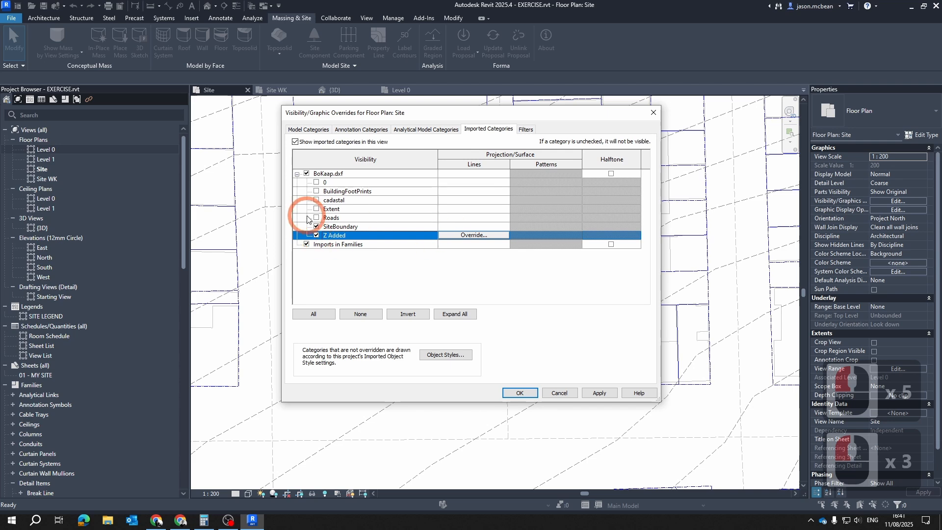
{"action": "left_click", "coordinate": [530, 392]}
{"action": "left_click", "coordinate": [213, 271]}
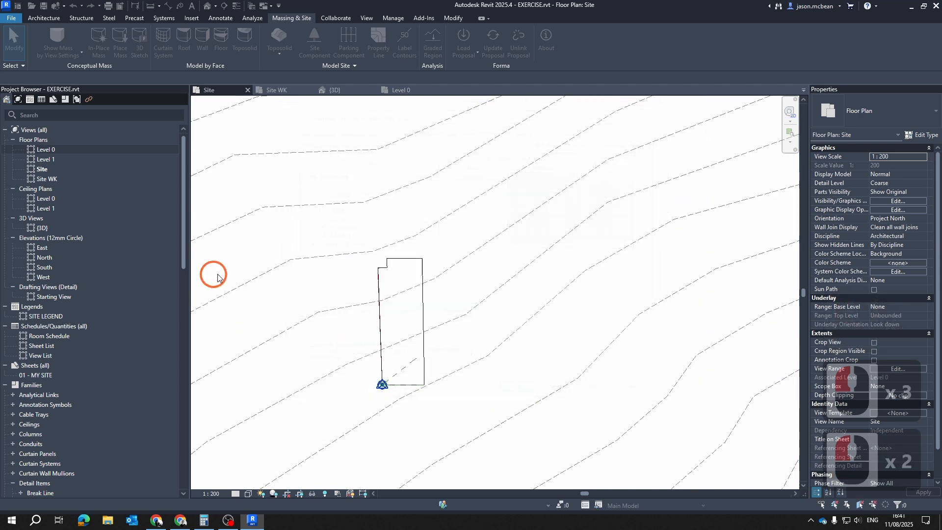
Examine the property line outline, its stepped rear corner and the contour lines crossing the plot in the Site plan
{"action": "key", "text": "Escape"}
{"action": "scroll", "coordinate": [382, 398], "scroll_direction": "up", "scroll_amount": 6}
{"action": "key", "text": "Escape"}
{"action": "scroll", "coordinate": [458, 377], "scroll_direction": "down", "scroll_amount": 7}
{"action": "middle_click", "coordinate": [491, 359]}
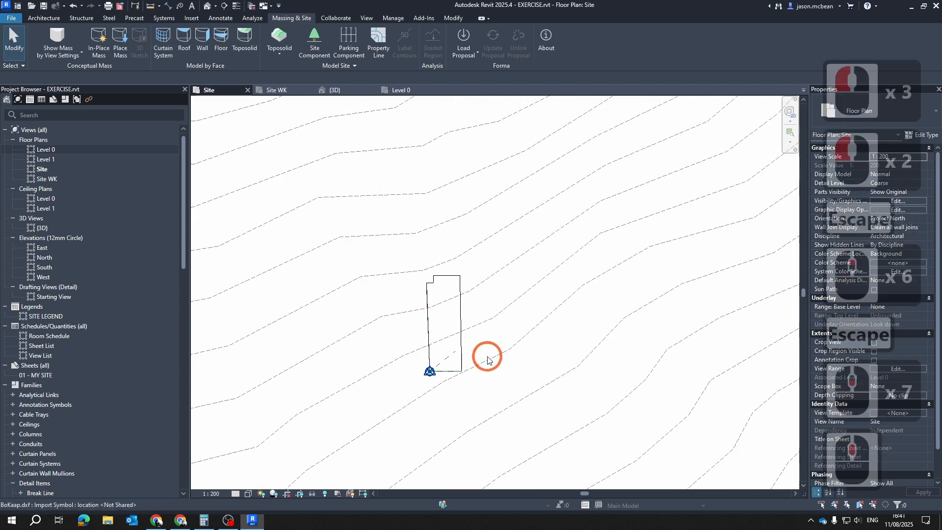
{"action": "left_click", "coordinate": [490, 356]}
{"action": "scroll", "coordinate": [485, 325], "scroll_direction": "up", "scroll_amount": 2}
{"action": "key", "text": "Escape"}
{"action": "middle_click_drag", "start_coordinate": [487, 326], "coordinate": [571, 286]}
{"action": "scroll", "coordinate": [512, 286], "scroll_direction": "up", "scroll_amount": 6}
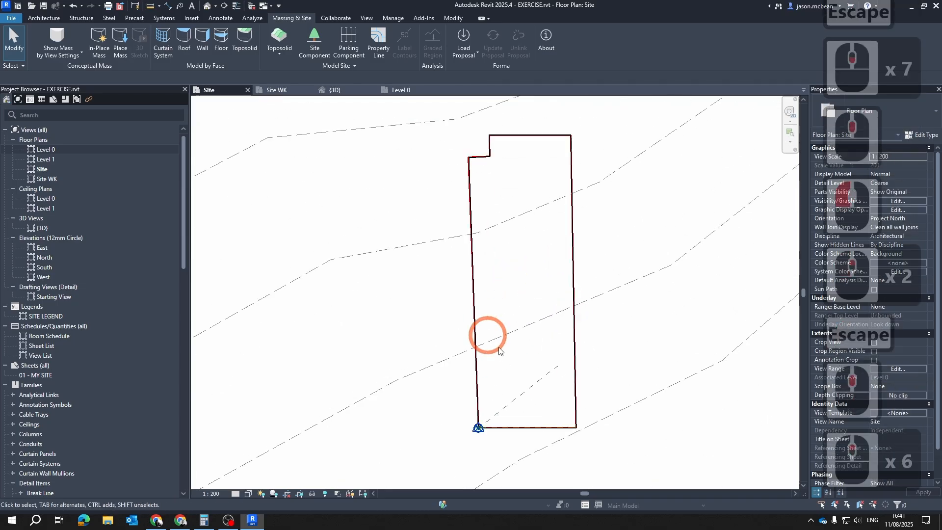
{"action": "key", "text": "Escape"}
{"action": "scroll", "coordinate": [486, 173], "scroll_direction": "up", "scroll_amount": 4}
{"action": "middle_click_drag", "start_coordinate": [488, 174], "coordinate": [488, 232]}
{"action": "key", "text": "Escape"}
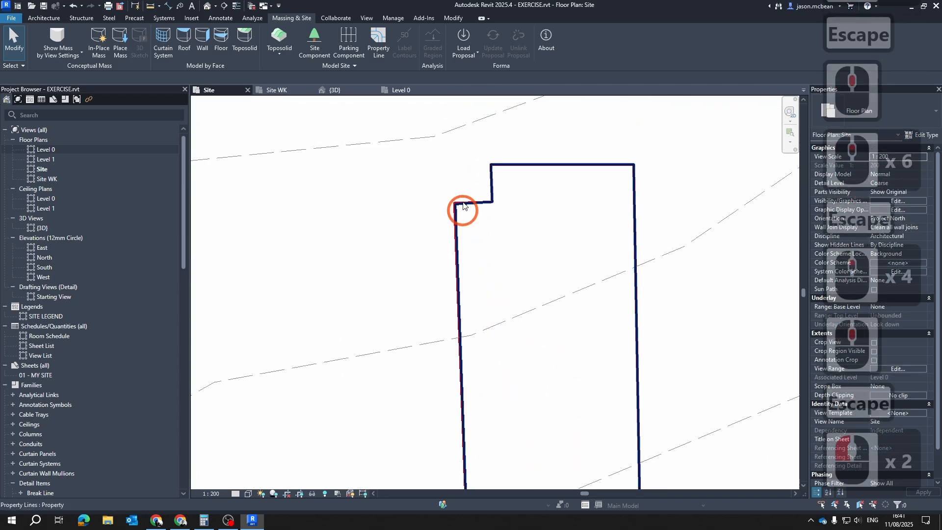
Edit the property line sketch and move its stepped rear corner onto the endpoint of the imported site boundary
{"action": "scroll", "coordinate": [464, 209], "scroll_direction": "up", "scroll_amount": 8}
{"action": "left_click", "coordinate": [447, 219]}
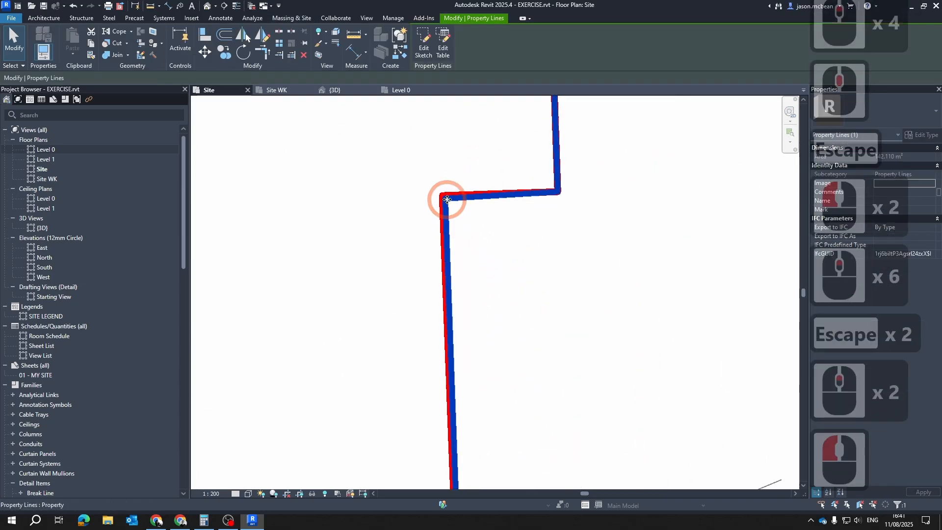
{"action": "left_click", "coordinate": [426, 31]}
{"action": "scroll", "coordinate": [444, 202], "scroll_direction": "up", "scroll_amount": 6}
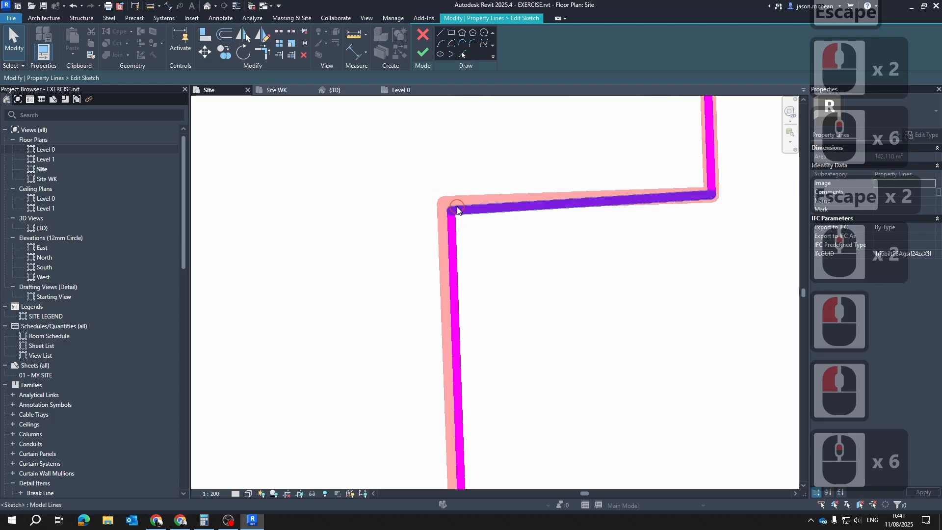
{"action": "left_click", "coordinate": [452, 214]}
{"action": "key", "text": "Escape"}
{"action": "key", "text": "Tab"}
{"action": "left_click", "coordinate": [451, 225]}
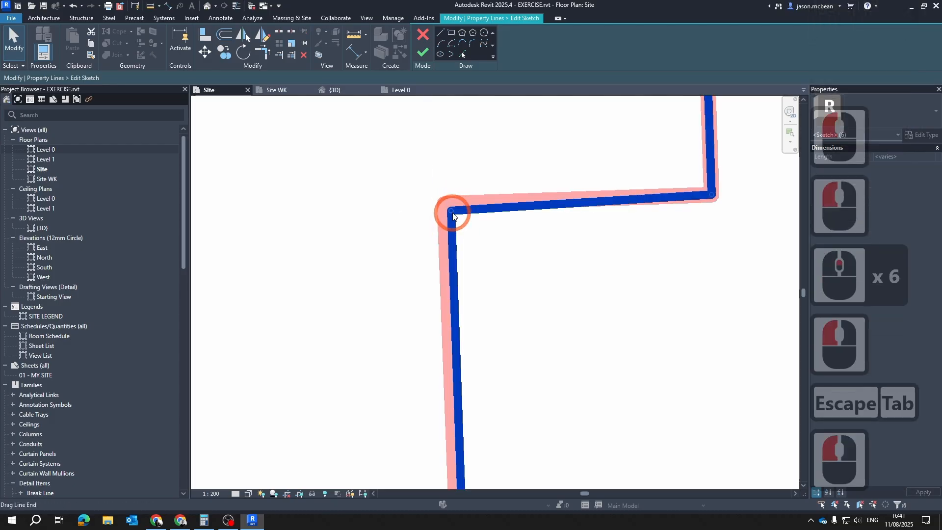
{"action": "left_click_drag", "start_coordinate": [450, 212], "coordinate": [444, 205]}
{"action": "key", "text": "s"}
{"action": "key", "text": "e"}
{"action": "scroll", "coordinate": [532, 245], "scroll_direction": "down", "scroll_amount": 5}
{"action": "key", "text": "Escape"}
{"action": "key", "text": "Escape"}
Check the remaining sides of the property line sketch and finish the sketch edit
{"action": "scroll", "coordinate": [532, 249], "scroll_direction": "down", "scroll_amount": 5}
{"action": "middle_click_drag", "start_coordinate": [615, 353], "coordinate": [456, 393]}
{"action": "scroll", "coordinate": [507, 216], "scroll_direction": "down", "scroll_amount": 1}
{"action": "scroll", "coordinate": [430, 375], "scroll_direction": "up", "scroll_amount": 2}
{"action": "key", "text": "Escape"}
{"action": "scroll", "coordinate": [430, 376], "scroll_direction": "up", "scroll_amount": 5}
{"action": "key", "text": "Escape"}
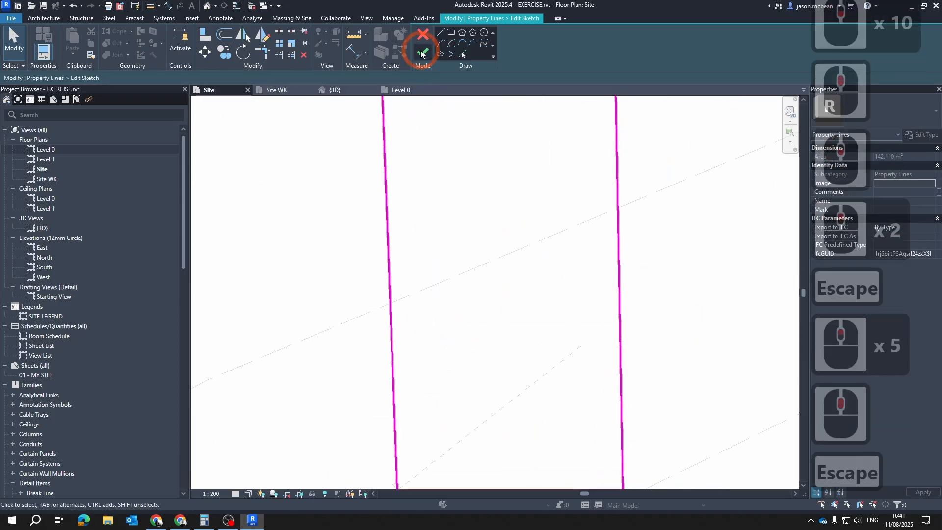
{"action": "left_click", "coordinate": [584, 235]}
{"action": "scroll", "coordinate": [585, 235], "scroll_direction": "down", "scroll_amount": 5}
Examine the property line against the surrounding contours of BoKaap.dxf in the Site plan
{"action": "key", "text": "Escape"}
{"action": "left_click", "coordinate": [416, 58]}
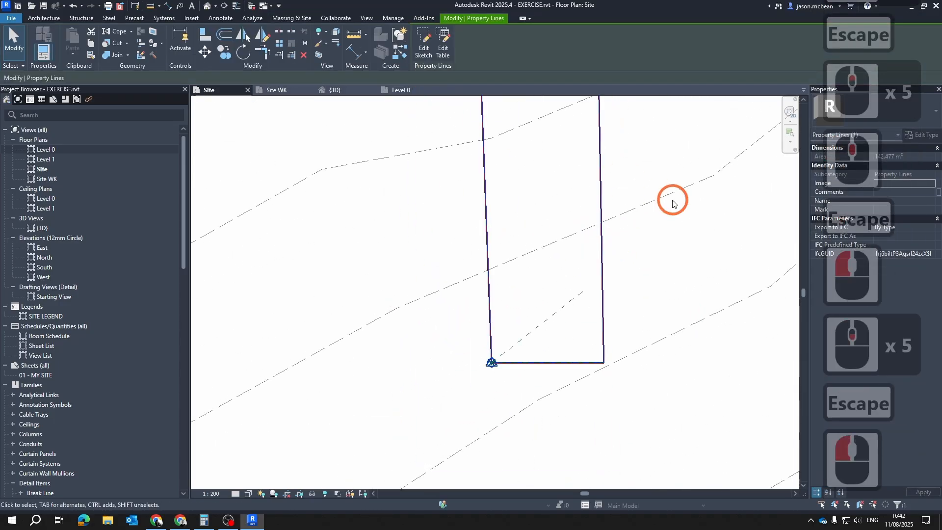
{"action": "left_click", "coordinate": [601, 167]}
{"action": "middle_click_drag", "start_coordinate": [665, 219], "coordinate": [586, 260]}
{"action": "scroll", "coordinate": [587, 260], "scroll_direction": "down", "scroll_amount": 5}
{"action": "key", "text": "Escape"}
{"action": "key", "text": "Escape"}
{"action": "left_click", "coordinate": [596, 318]}
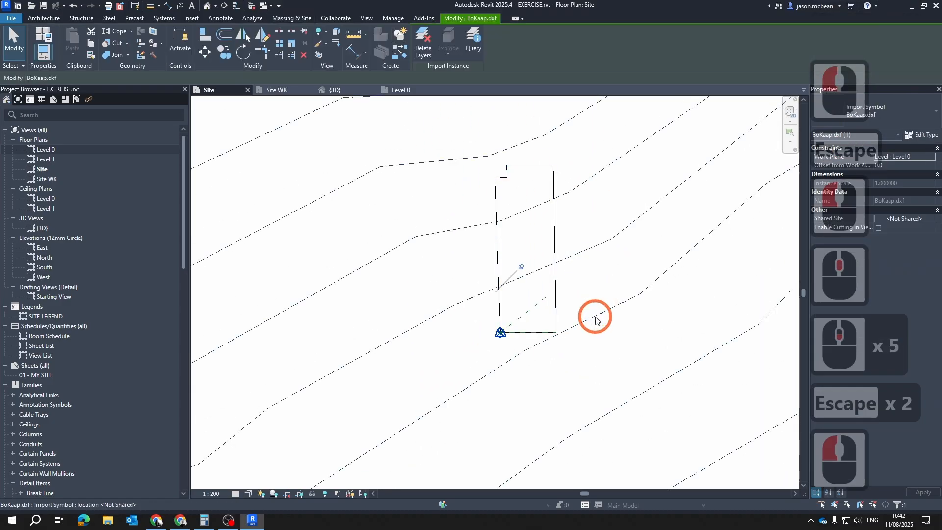
{"action": "scroll", "coordinate": [598, 317], "scroll_direction": "down", "scroll_amount": 5}
{"action": "key", "text": "Escape"}
{"action": "key", "text": "Escape"}
{"action": "middle_click_drag", "start_coordinate": [637, 309], "coordinate": [538, 296]}
{"action": "scroll", "coordinate": [560, 291], "scroll_direction": "down", "scroll_amount": 4}
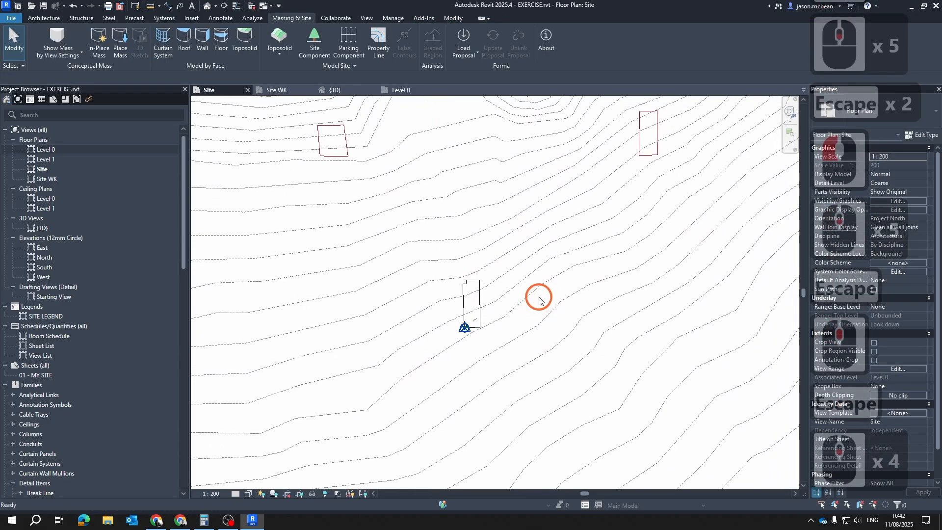
{"action": "left_click", "coordinate": [522, 281]}
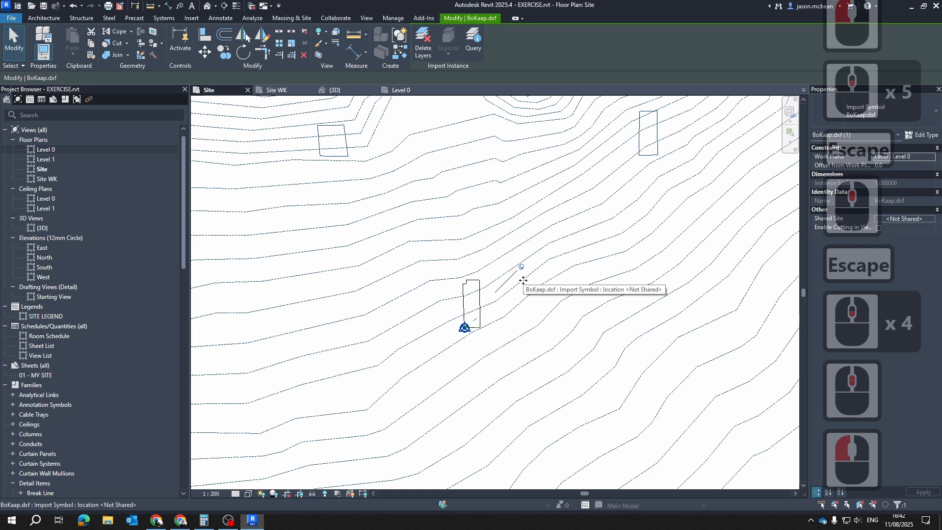
{"action": "key", "text": "Escape"}
Start a toposolid from import and set the Grass layer thickness of type Toposolid 1 to 1000
{"action": "left_click", "coordinate": [343, 67]}
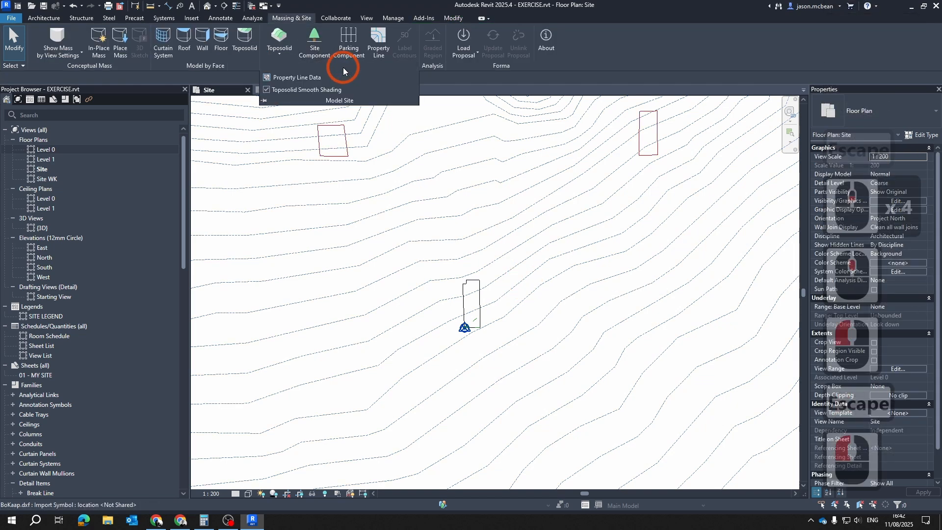
{"action": "left_click", "coordinate": [277, 54]}
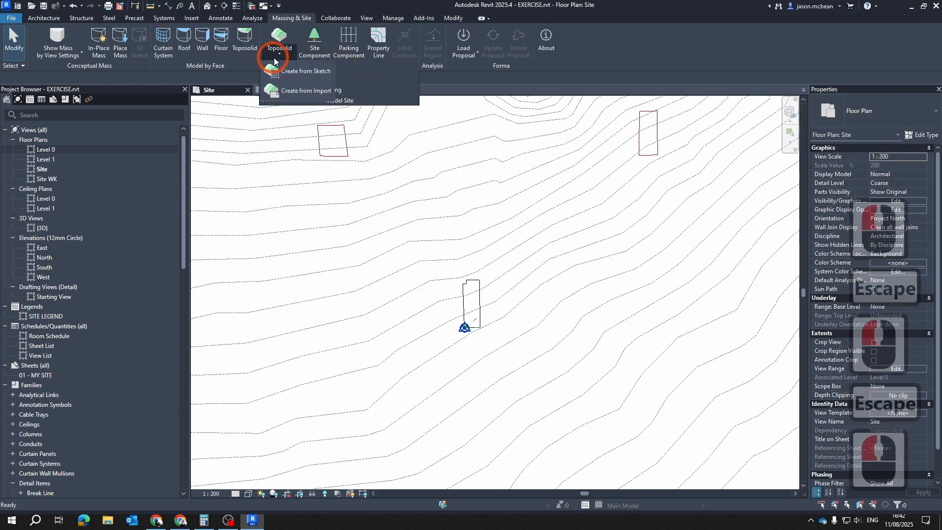
{"action": "left_click", "coordinate": [294, 90]}
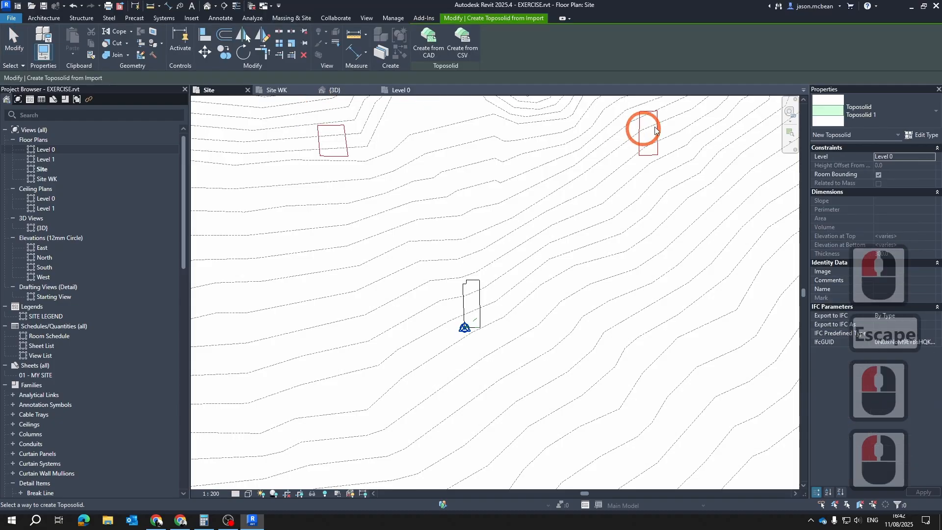
{"action": "left_click", "coordinate": [926, 135]}
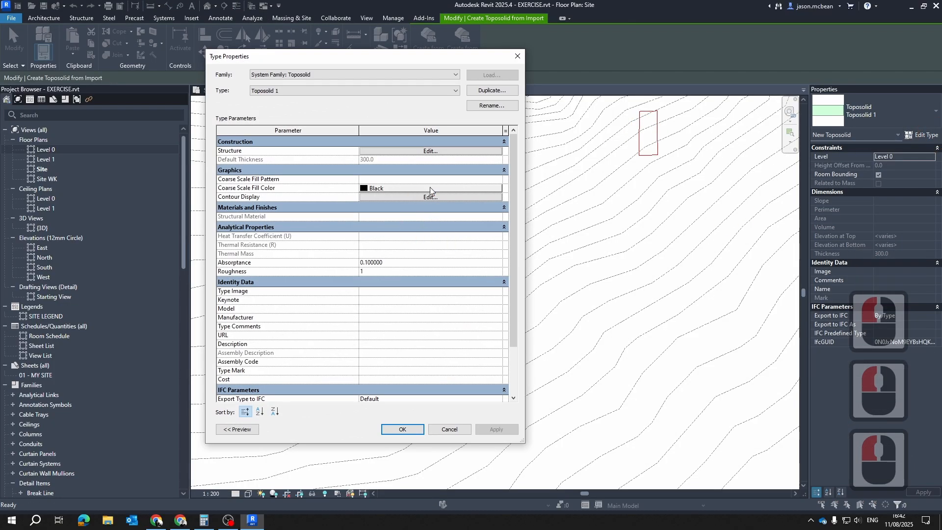
{"action": "left_click", "coordinate": [438, 150]}
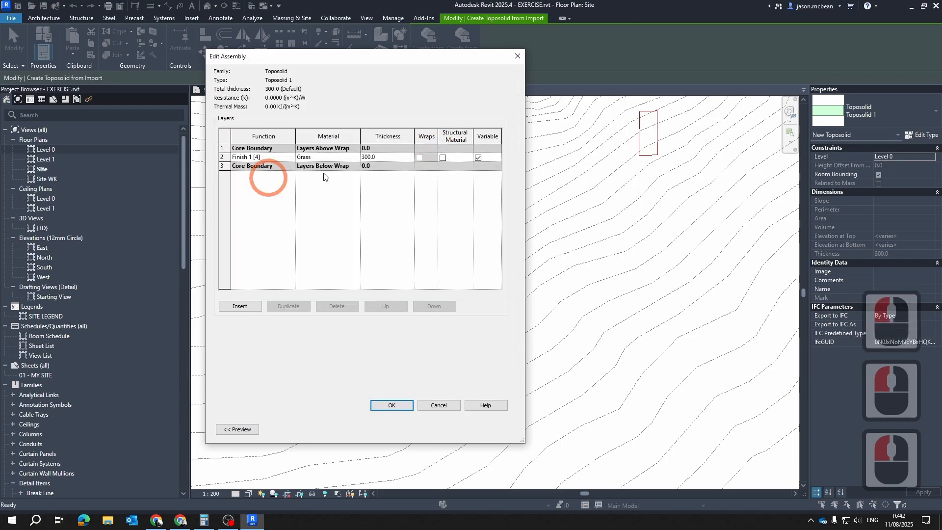
{"action": "double_click", "coordinate": [393, 156]}
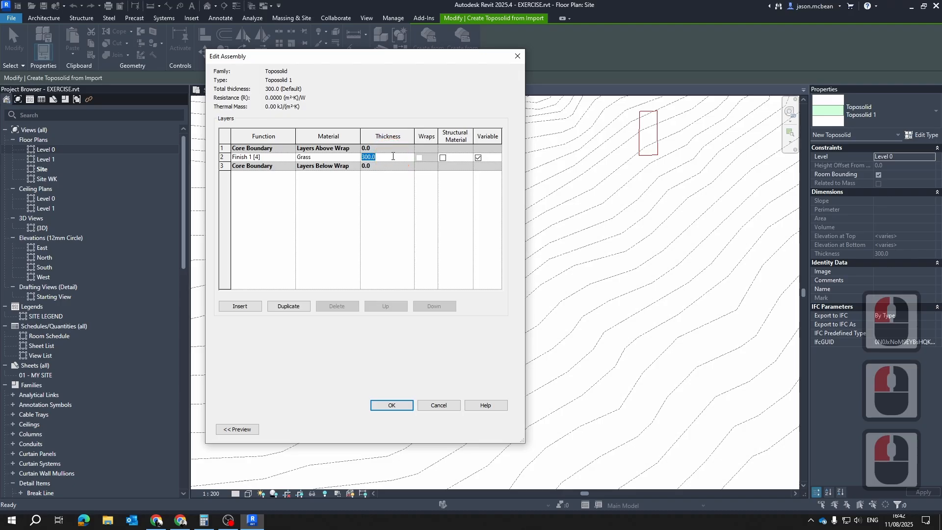
{"action": "type", "text": "1000"}
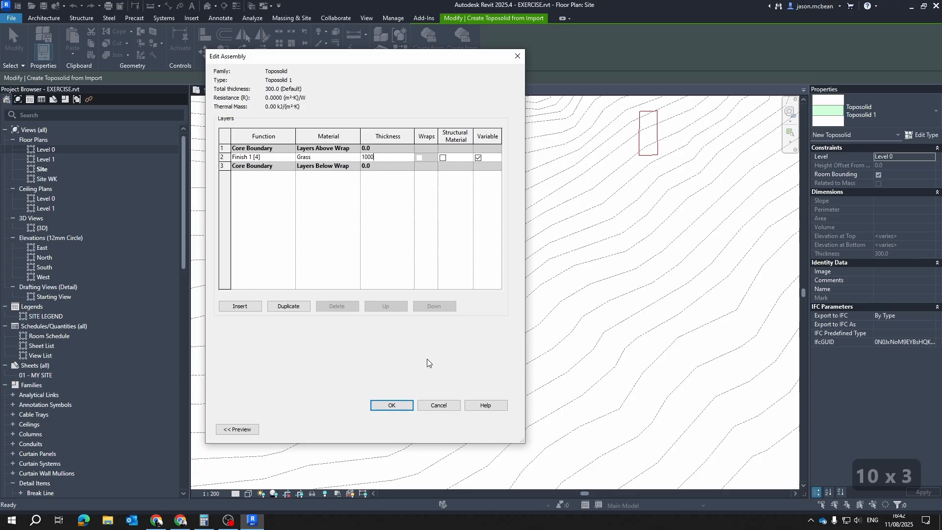
{"action": "left_click", "coordinate": [256, 162]}
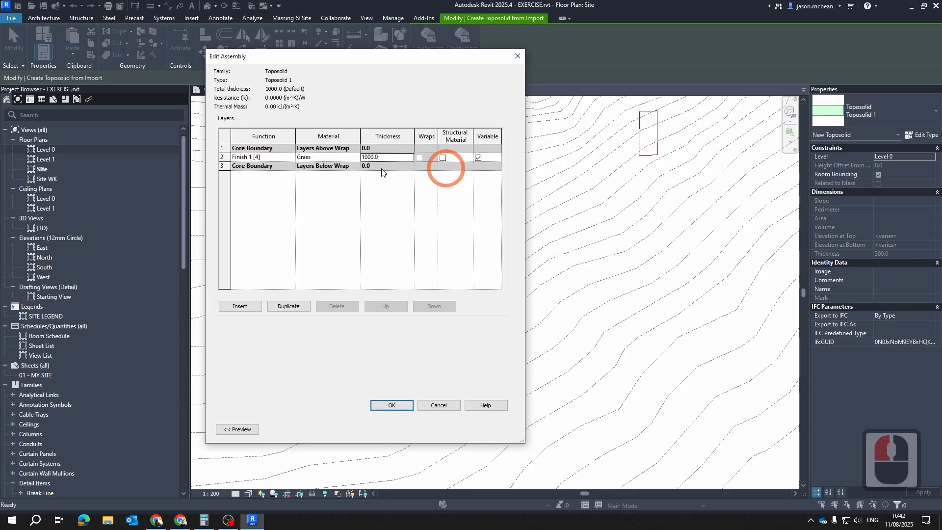
{"action": "left_click", "coordinate": [392, 405]}
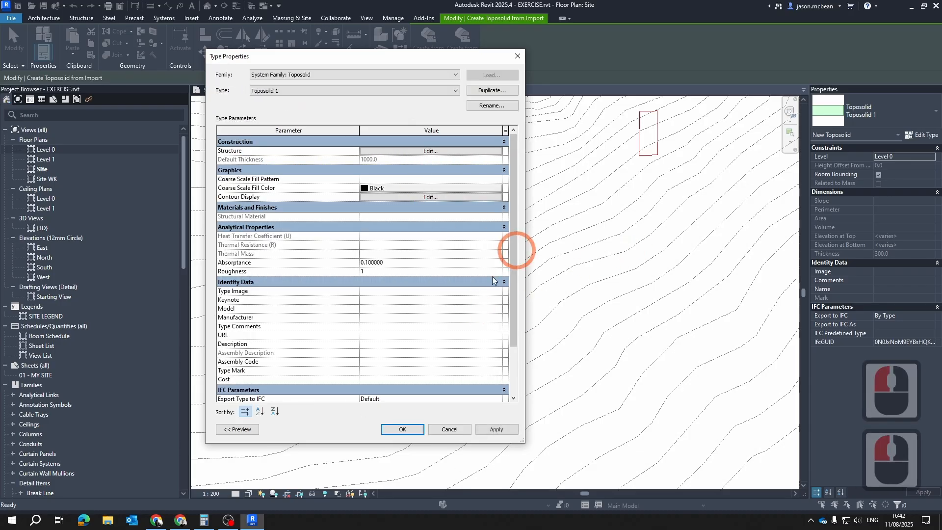
{"action": "left_click", "coordinate": [511, 430]}
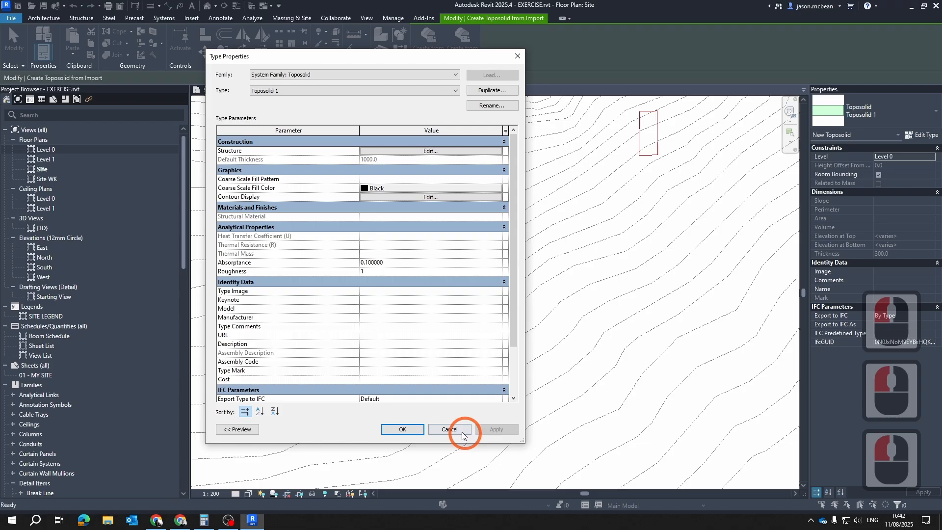
{"action": "left_click", "coordinate": [402, 429]}
{"action": "left_click", "coordinate": [601, 201]}
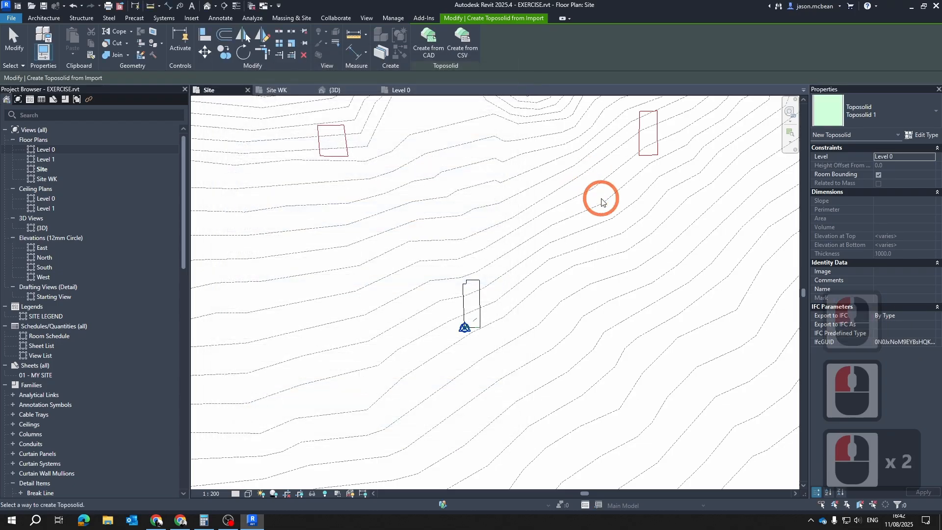
Create the toposolid on Level 0 from the BoKaap.dxf CAD import, using points from the Z Added layer only
{"action": "left_click", "coordinate": [434, 39]}
{"action": "left_click", "coordinate": [479, 242]}
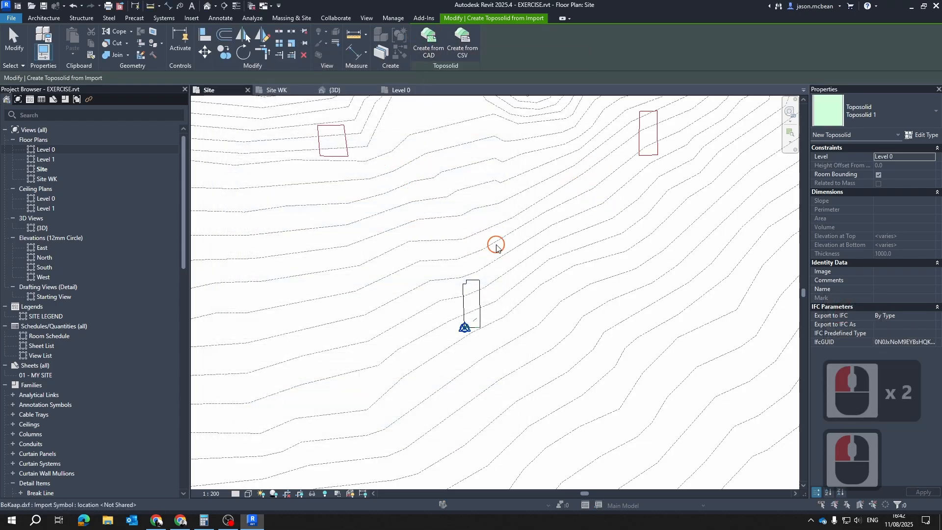
{"action": "left_click", "coordinate": [497, 248]}
{"action": "left_click", "coordinate": [525, 203]}
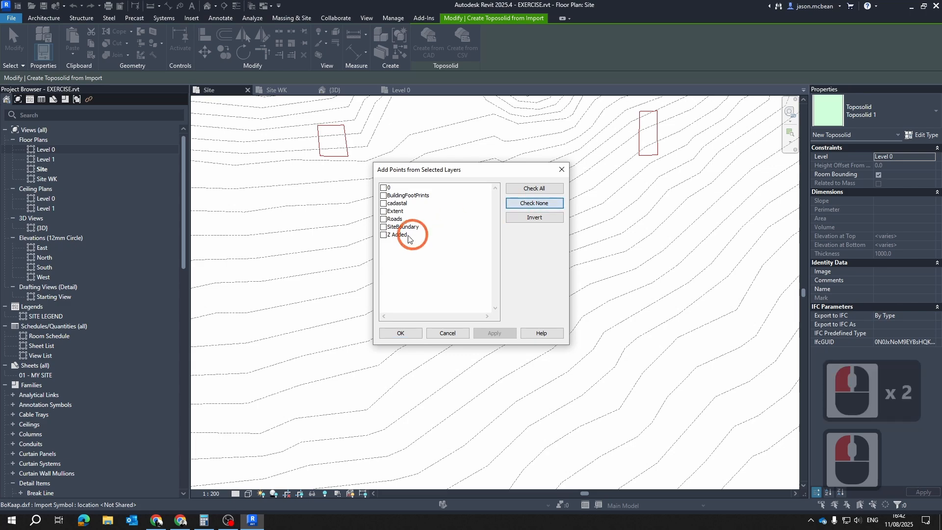
{"action": "double_click", "coordinate": [386, 238]}
{"action": "left_click", "coordinate": [412, 333]}
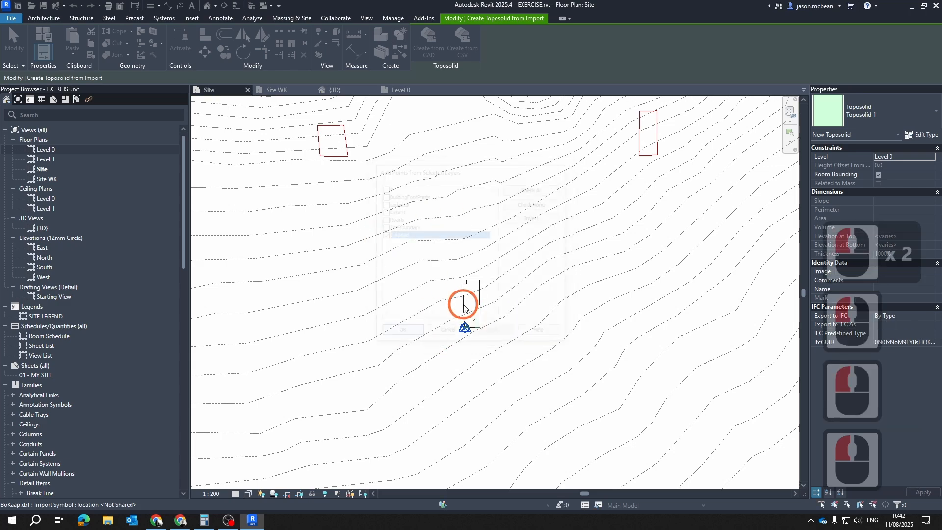
{"action": "scroll", "coordinate": [471, 258], "scroll_direction": "down", "scroll_amount": 13}
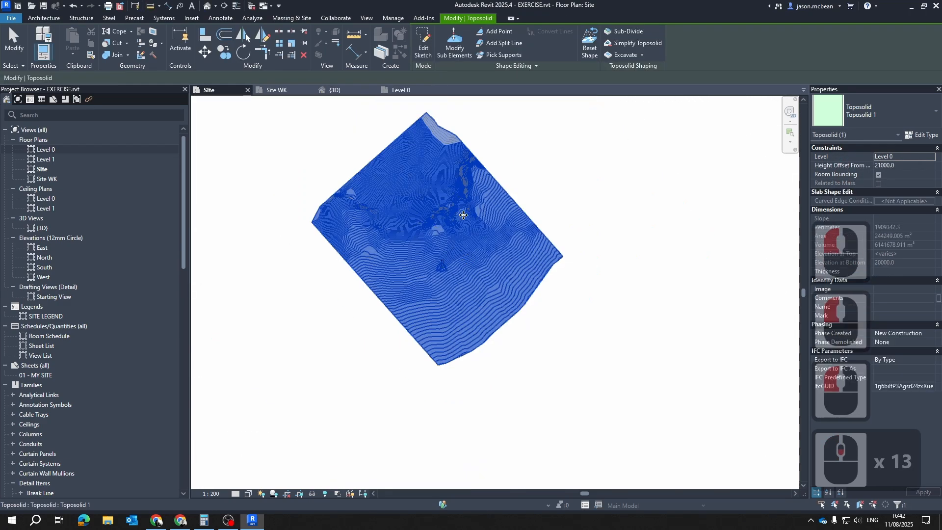
{"action": "scroll", "coordinate": [484, 255], "scroll_direction": "up", "scroll_amount": 4}
{"action": "key", "text": "Escape"}
{"action": "key", "text": "Escape"}
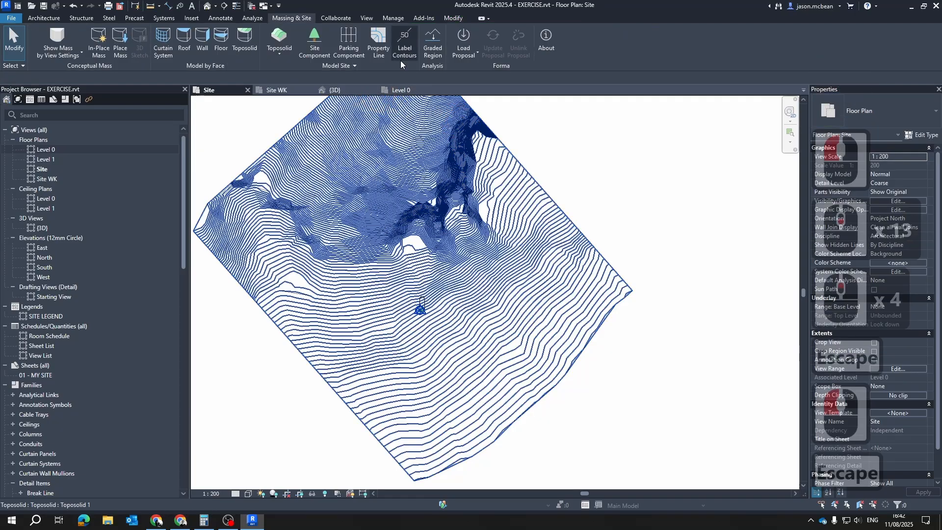
Inspect the toposolid's terrain shape and extent in the {3D} view
{"action": "left_click", "coordinate": [334, 90]}
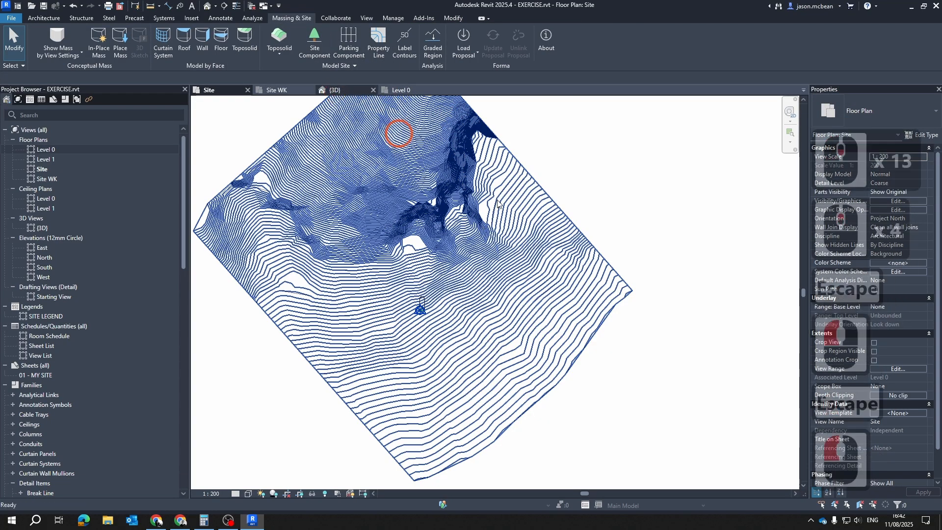
{"action": "middle_click_drag", "start_coordinate": [568, 269], "coordinate": [643, 322], "text": "shift"}
{"action": "scroll", "coordinate": [584, 273], "scroll_direction": "up", "scroll_amount": 6}
{"action": "middle_click_drag", "start_coordinate": [584, 273], "coordinate": [616, 181], "text": "shift"}
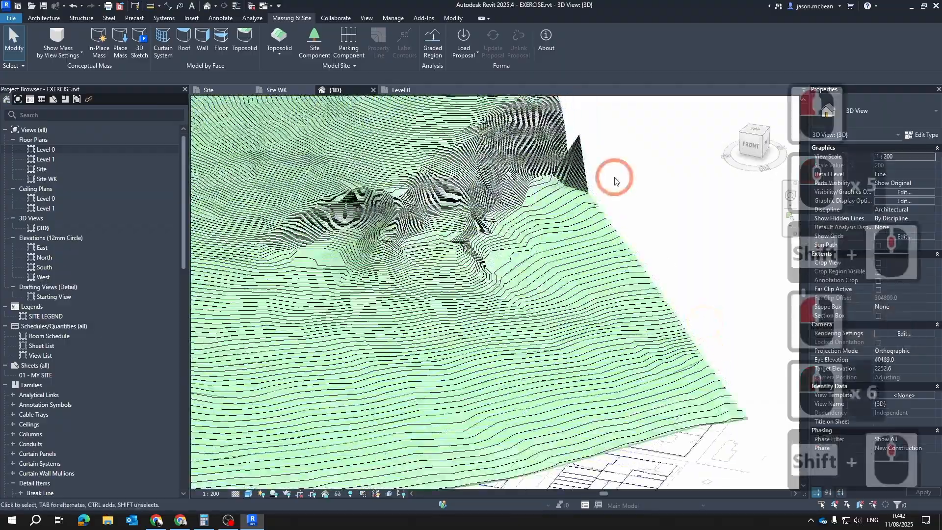
{"action": "scroll", "coordinate": [619, 183], "scroll_direction": "up", "scroll_amount": 4}
{"action": "scroll", "coordinate": [589, 289], "scroll_direction": "down", "scroll_amount": 6}
{"action": "key", "text": "Escape"}
{"action": "left_click", "coordinate": [480, 315]}
{"action": "left_click", "coordinate": [479, 122]}
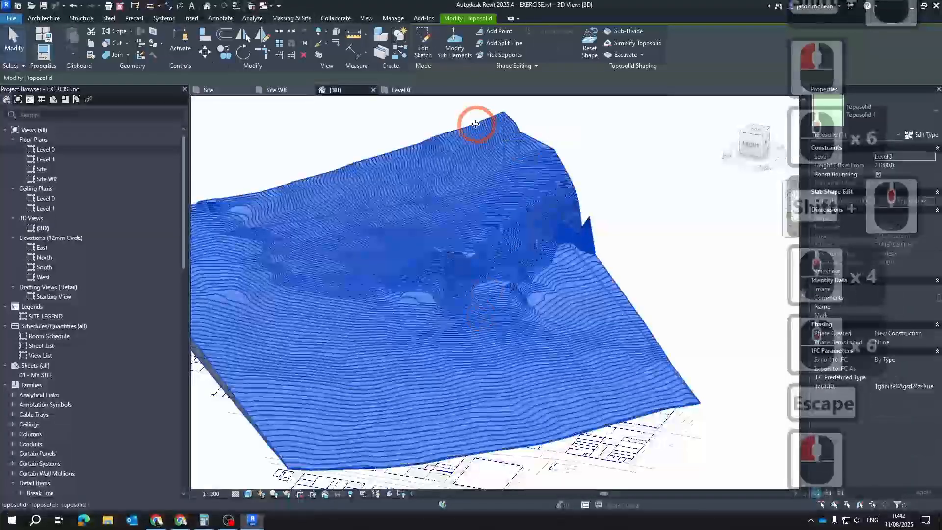
{"action": "key", "text": "Escape"}
Examine the toposolid's contours around the plot in the Site WK and Site plans
{"action": "left_click", "coordinate": [276, 90]}
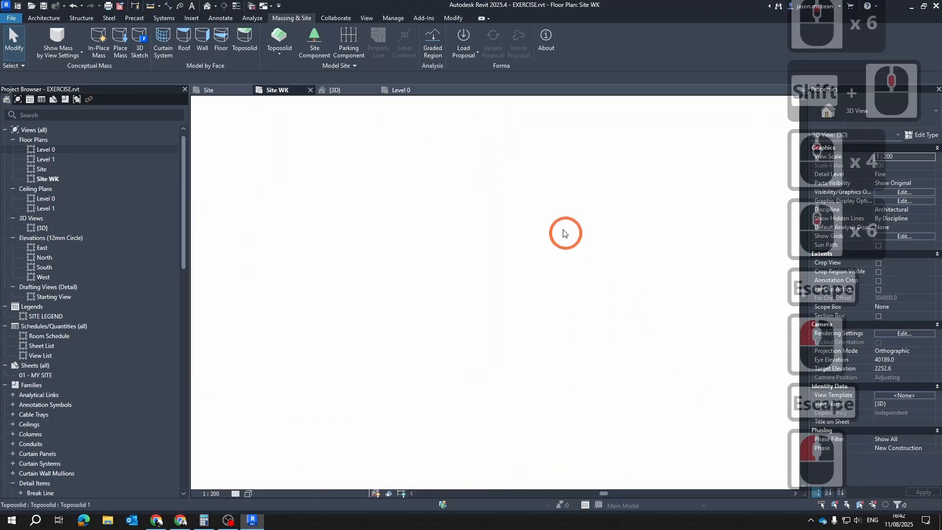
{"action": "scroll", "coordinate": [540, 240], "scroll_direction": "up", "scroll_amount": 4}
{"action": "scroll", "coordinate": [498, 295], "scroll_direction": "down", "scroll_amount": 5}
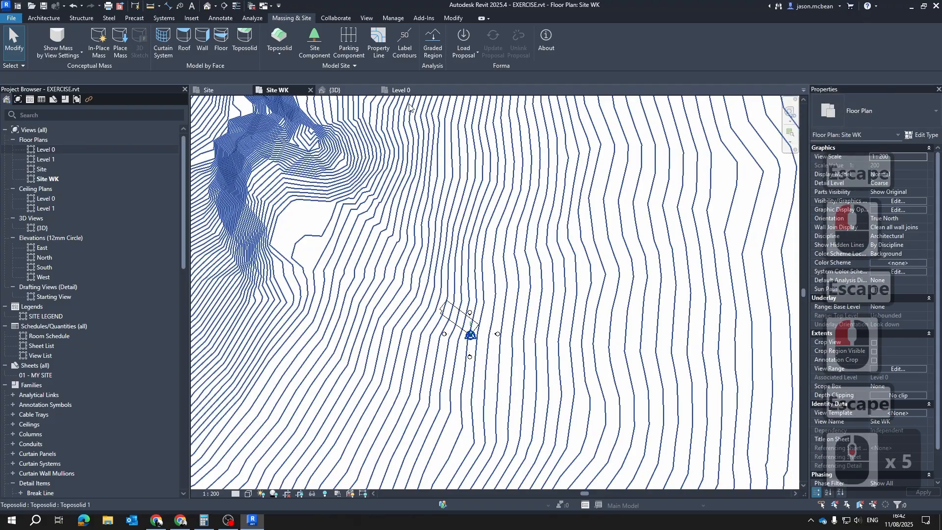
{"action": "left_click", "coordinate": [209, 90]}
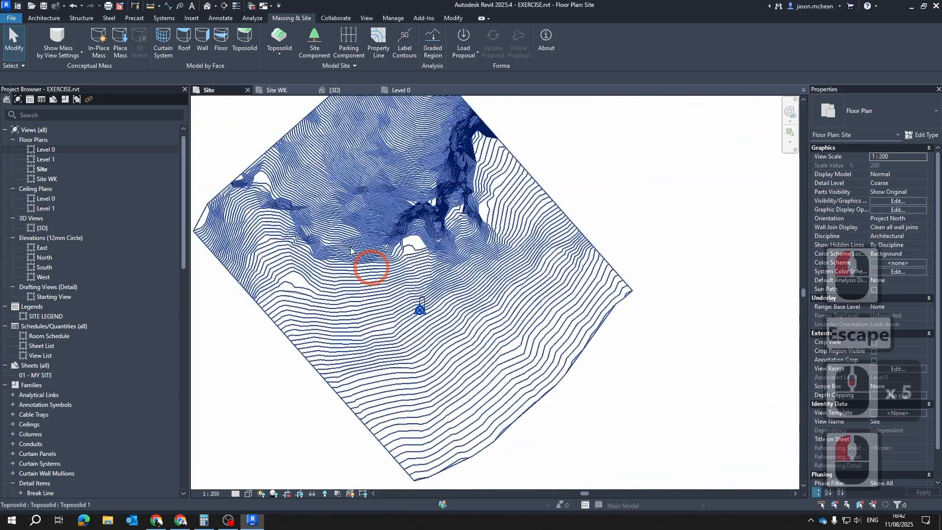
{"action": "scroll", "coordinate": [491, 295], "scroll_direction": "up", "scroll_amount": 11}
{"action": "scroll", "coordinate": [510, 312], "scroll_direction": "up", "scroll_amount": 4}
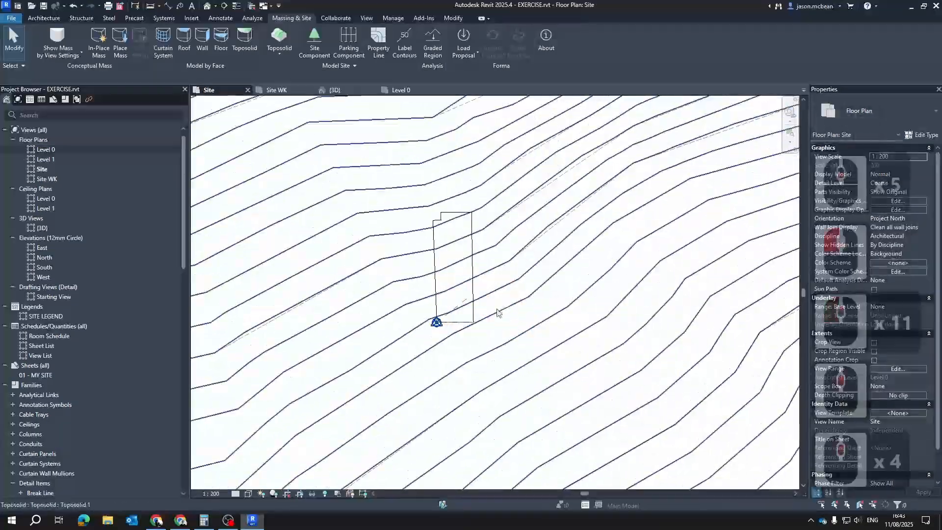
{"action": "scroll", "coordinate": [490, 309], "scroll_direction": "down", "scroll_amount": 6}
{"action": "scroll", "coordinate": [412, 299], "scroll_direction": "up", "scroll_amount": 3}
{"action": "scroll", "coordinate": [408, 297], "scroll_direction": "down", "scroll_amount": 5}
{"action": "key", "text": "Escape"}
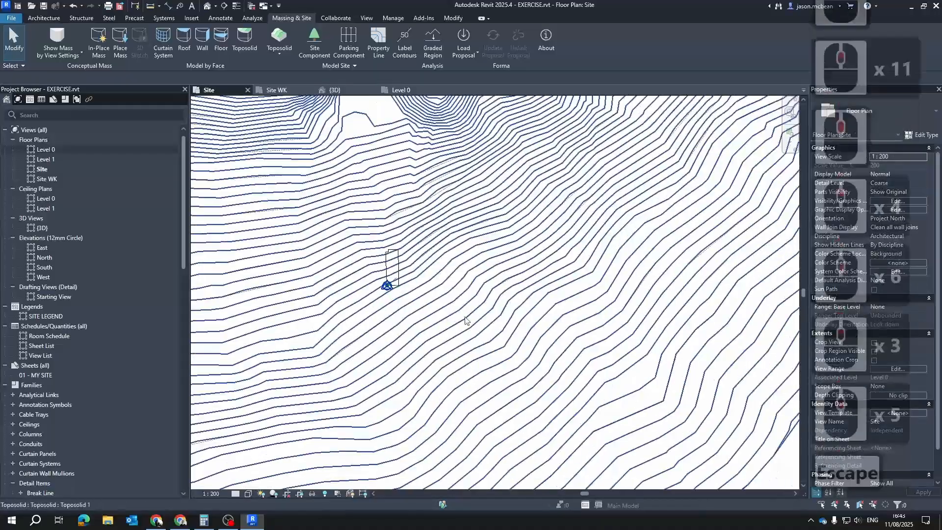
Edit the toposolid's sketch in the Site plan and delete all its existing boundary lines
{"action": "left_click", "coordinate": [456, 301]}
{"action": "scroll", "coordinate": [431, 220], "scroll_direction": "down", "scroll_amount": 6}
{"action": "left_click", "coordinate": [423, 45]}
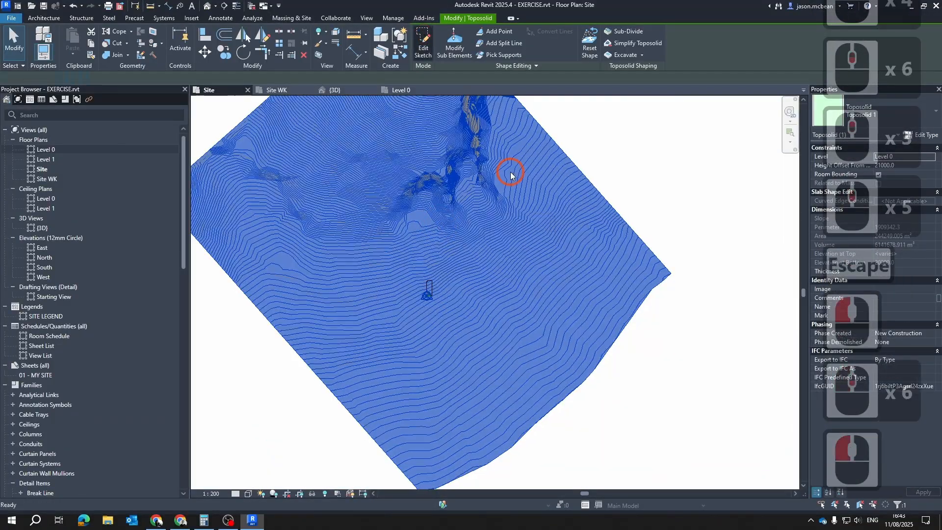
{"action": "scroll", "coordinate": [492, 265], "scroll_direction": "down", "scroll_amount": 6}
{"action": "key", "text": "Escape"}
{"action": "left_click_drag", "start_coordinate": [324, 125], "coordinate": [599, 427]}
{"action": "key", "text": "Delete"}
{"action": "scroll", "coordinate": [489, 283], "scroll_direction": "up", "scroll_amount": 7}
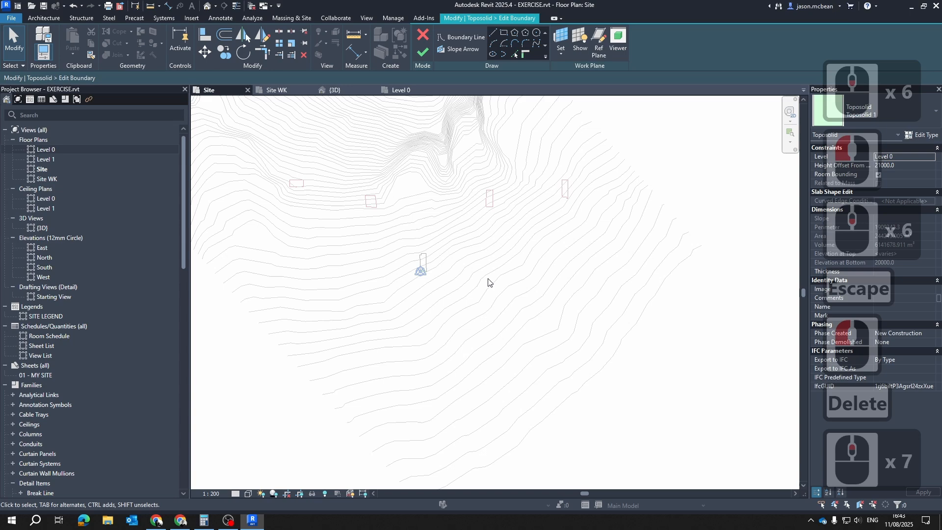
In the Site WK plan, use Pick Lines to add the short CAD line southwest of the plot as a toposolid boundary line
{"action": "left_click", "coordinate": [301, 89]}
{"action": "scroll", "coordinate": [485, 294], "scroll_direction": "up", "scroll_amount": 6}
{"action": "scroll", "coordinate": [337, 282], "scroll_direction": "down", "scroll_amount": 5}
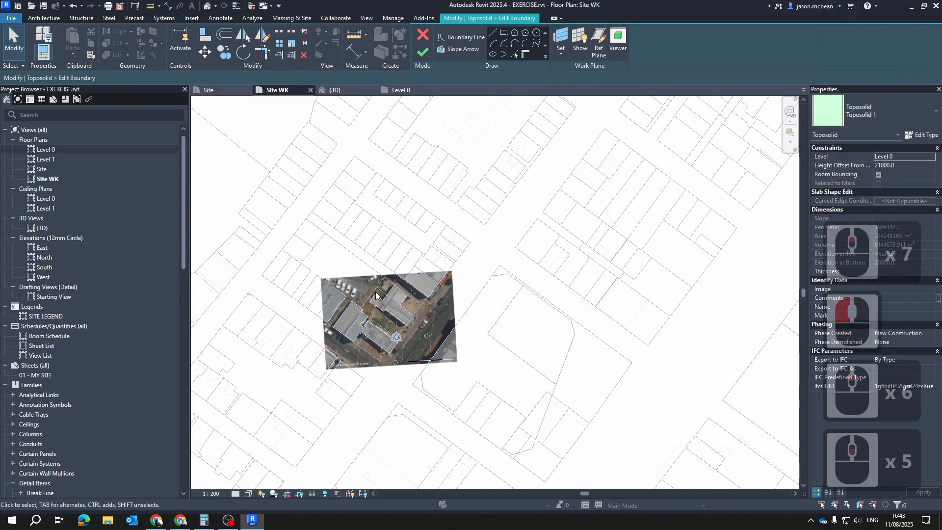
{"action": "scroll", "coordinate": [414, 373], "scroll_direction": "up", "scroll_amount": 6}
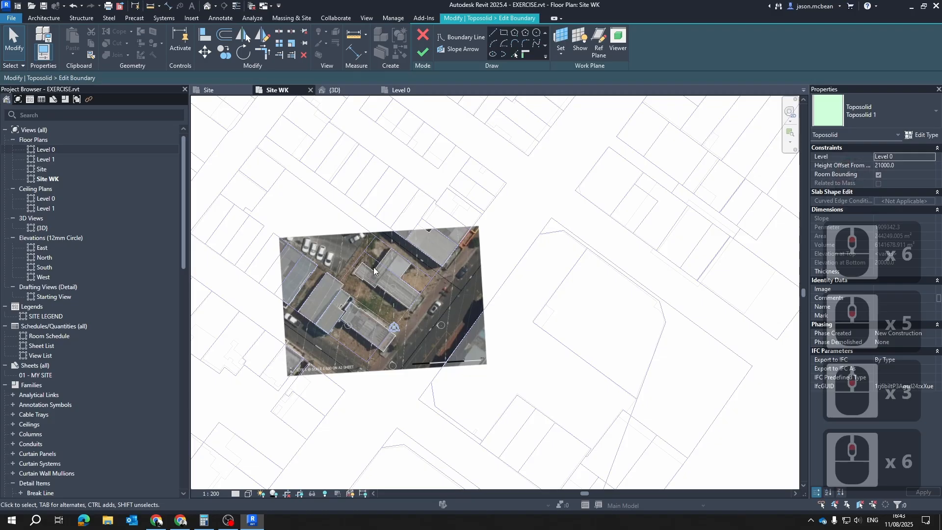
{"action": "scroll", "coordinate": [383, 327], "scroll_direction": "up", "scroll_amount": 6}
{"action": "middle_click_drag", "start_coordinate": [329, 296], "coordinate": [402, 299]}
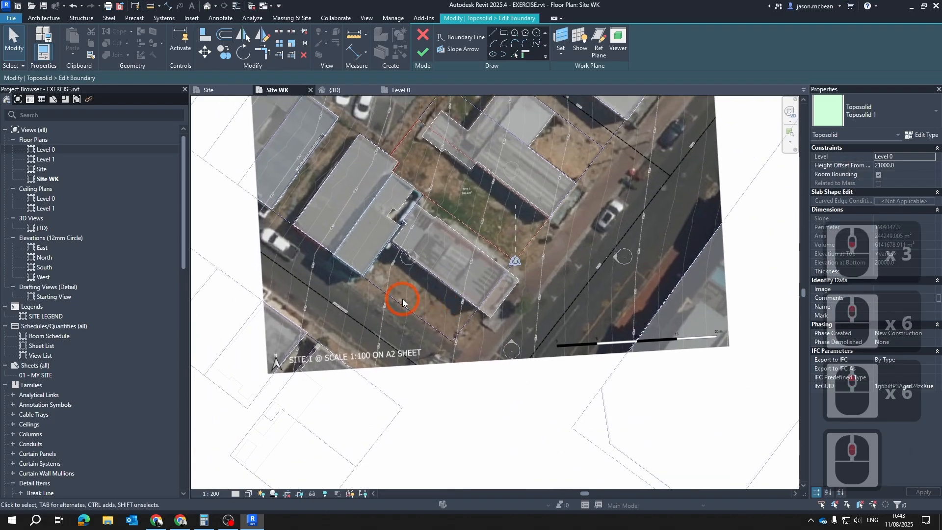
{"action": "scroll", "coordinate": [402, 299], "scroll_direction": "down", "scroll_amount": 16}
{"action": "scroll", "coordinate": [485, 312], "scroll_direction": "up", "scroll_amount": 7}
{"action": "middle_click_drag", "start_coordinate": [334, 237], "coordinate": [467, 242]}
{"action": "scroll", "coordinate": [467, 241], "scroll_direction": "up", "scroll_amount": 3}
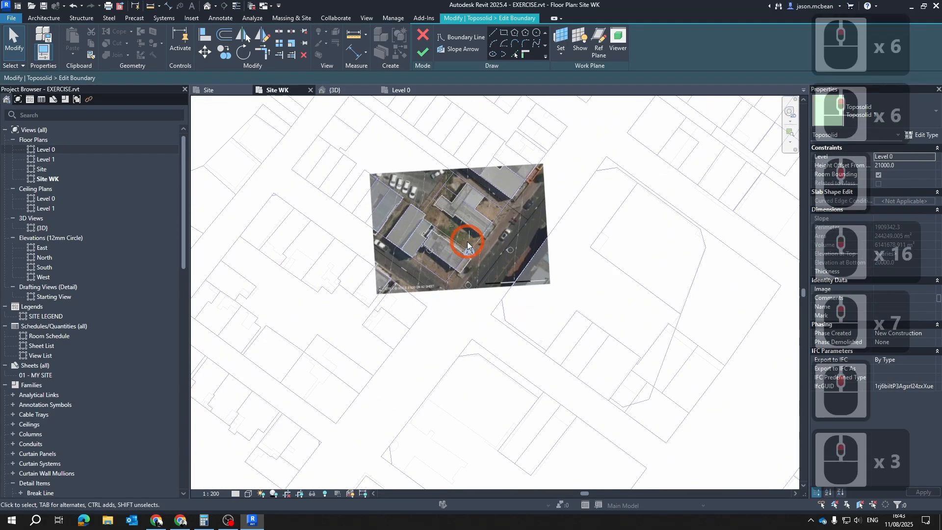
{"action": "left_click", "coordinate": [515, 53]}
{"action": "scroll", "coordinate": [428, 273], "scroll_direction": "up", "scroll_amount": 6}
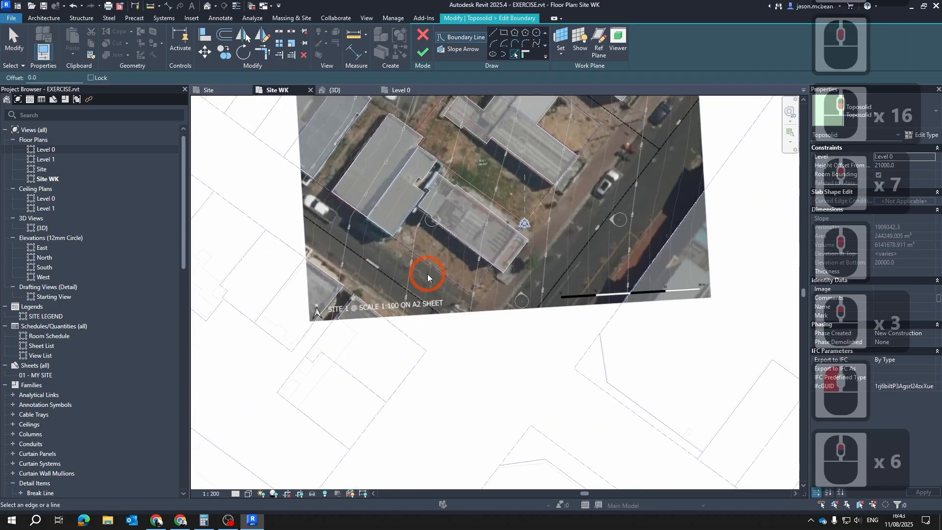
{"action": "left_click", "coordinate": [425, 262]}
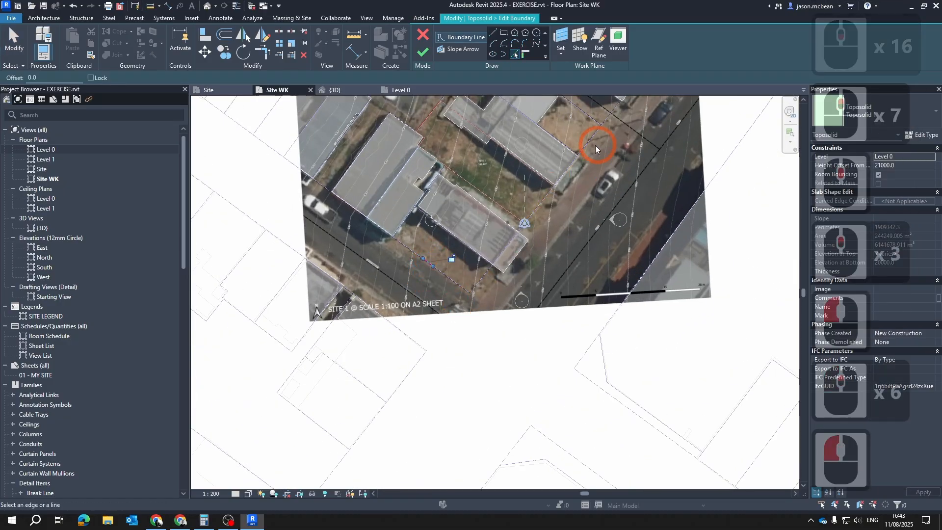
Pick three more CAD lines as boundaries: across the street to the southeast, through the northeast neighbouring building and through the northwest building
{"action": "middle_click_drag", "start_coordinate": [598, 145], "coordinate": [513, 272]}
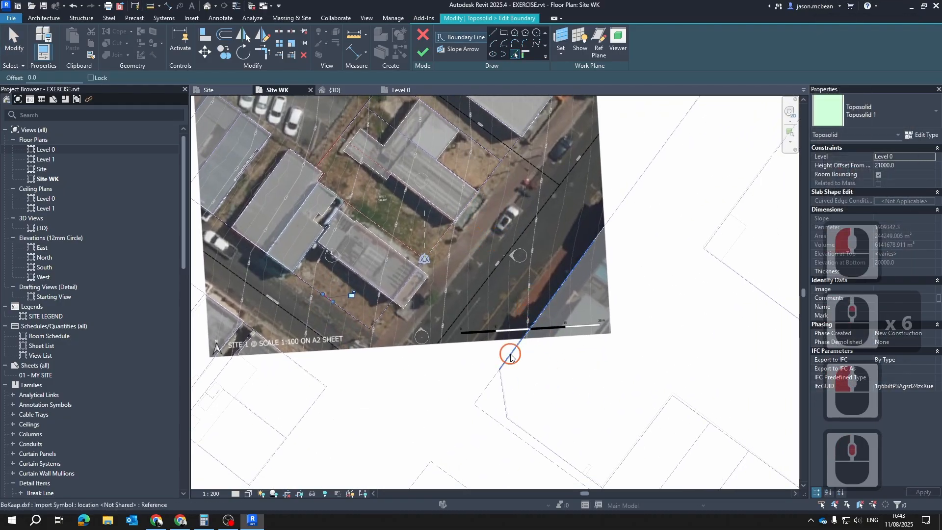
{"action": "scroll", "coordinate": [510, 357], "scroll_direction": "down", "scroll_amount": 3}
{"action": "middle_click_drag", "start_coordinate": [579, 206], "coordinate": [547, 292]}
{"action": "scroll", "coordinate": [491, 324], "scroll_direction": "up", "scroll_amount": 3}
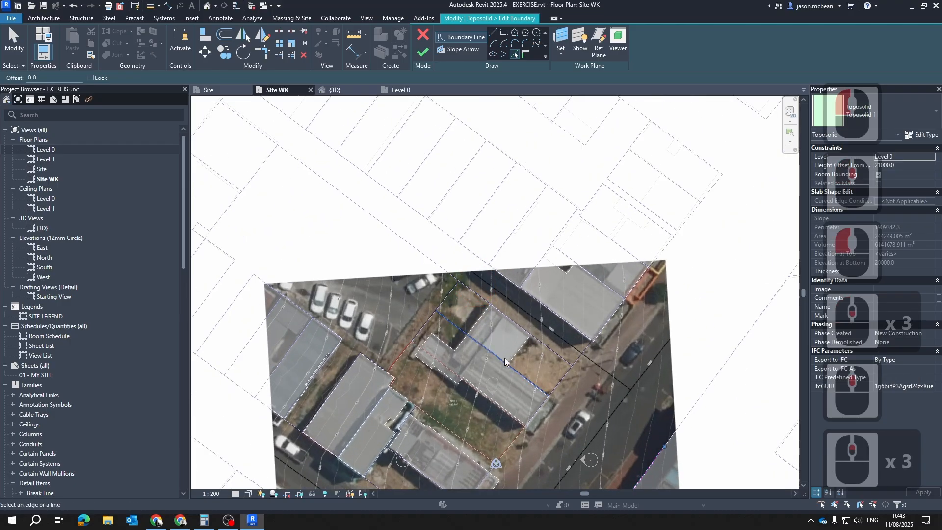
{"action": "left_click", "coordinate": [472, 338]}
{"action": "scroll", "coordinate": [527, 263], "scroll_direction": "down", "scroll_amount": 2}
{"action": "scroll", "coordinate": [351, 342], "scroll_direction": "up", "scroll_amount": 5}
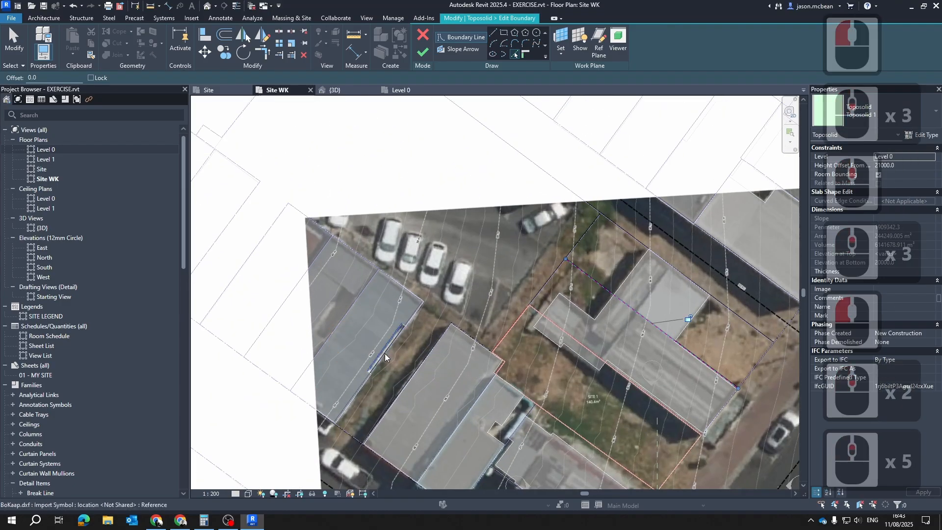
{"action": "left_click", "coordinate": [335, 331]}
{"action": "scroll", "coordinate": [452, 245], "scroll_direction": "down", "scroll_amount": 7}
{"action": "key", "text": "Escape"}
{"action": "key", "text": "Escape"}
{"action": "key", "text": "Escape"}
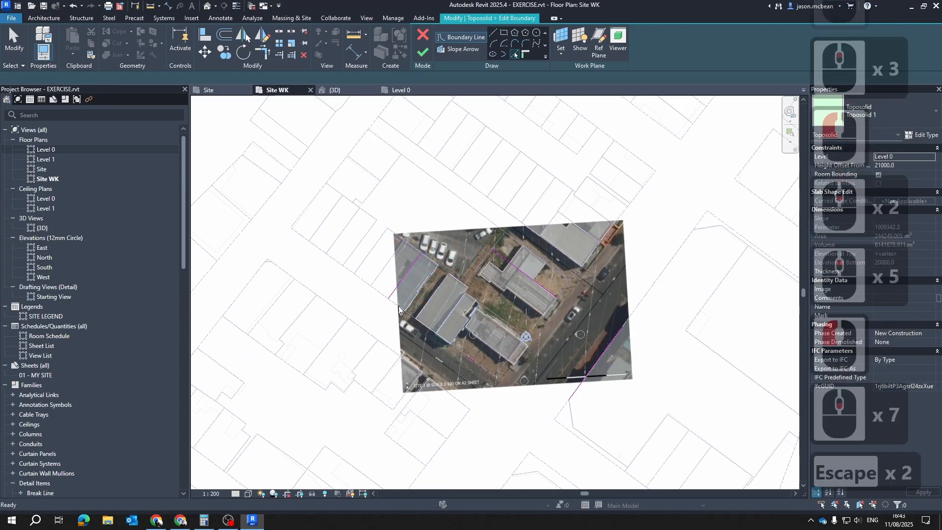
Temporarily isolate the category of the picked boundary lines in the Site WK plan
{"action": "scroll", "coordinate": [387, 289], "scroll_direction": "up", "scroll_amount": 6}
{"action": "left_click", "coordinate": [403, 288]}
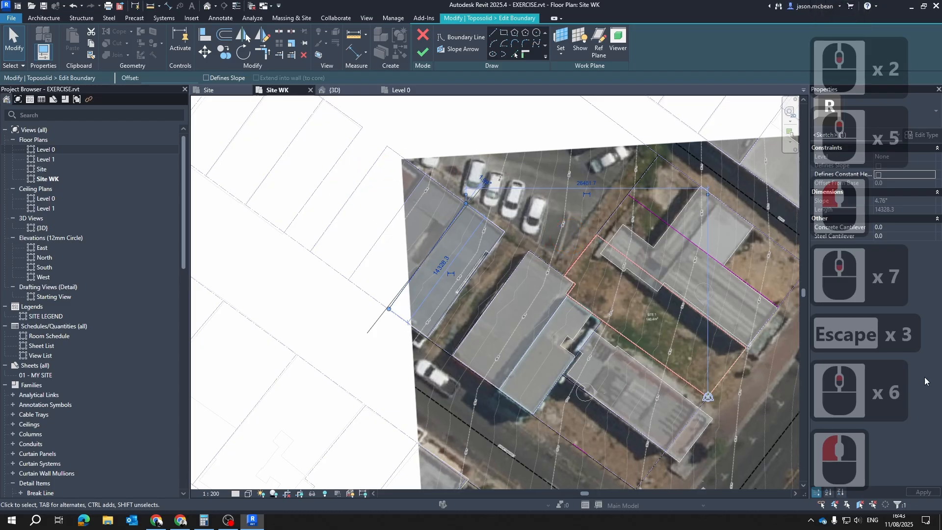
{"action": "scroll", "coordinate": [314, 265], "scroll_direction": "down", "scroll_amount": 5}
{"action": "key", "text": "Escape"}
{"action": "scroll", "coordinate": [457, 280], "scroll_direction": "up", "scroll_amount": 5}
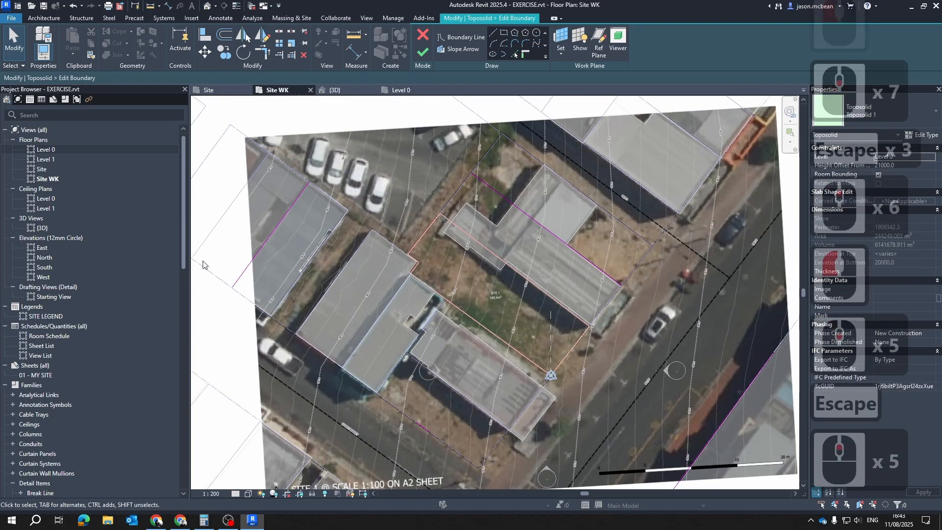
{"action": "scroll", "coordinate": [330, 255], "scroll_direction": "down", "scroll_amount": 5}
{"action": "key", "text": "Escape"}
{"action": "left_click", "coordinate": [297, 262]}
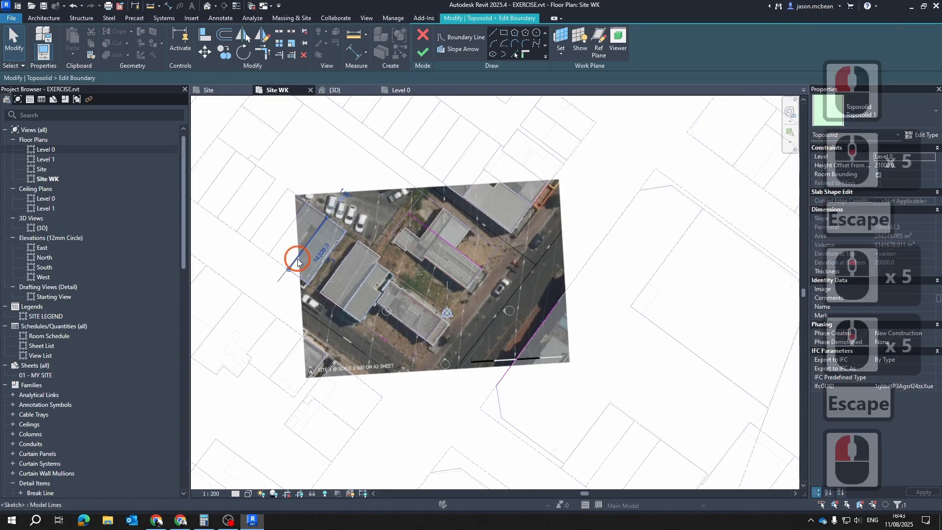
{"action": "left_click", "coordinate": [312, 494]}
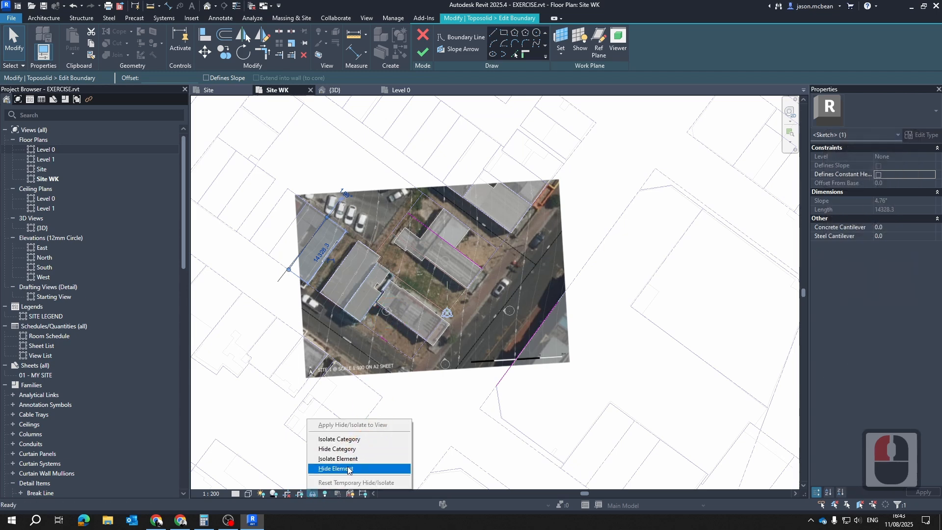
{"action": "left_click", "coordinate": [350, 439]}
{"action": "key", "text": "Escape"}
{"action": "key", "text": "Escape"}
{"action": "key", "text": "Escape"}
Trim and extend the four boundary lines to corners so they form a closed rectangle around the site
{"action": "key", "text": "t"}
{"action": "key", "text": "r"}
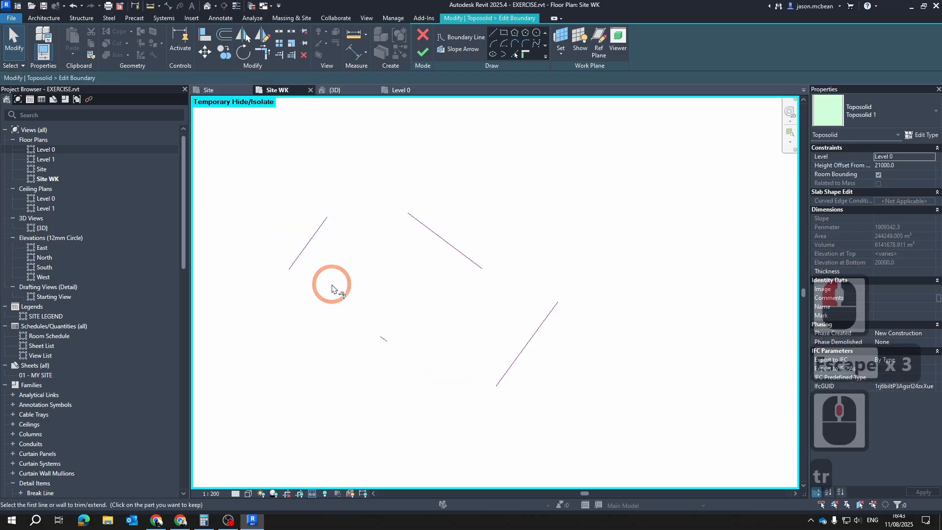
{"action": "left_click", "coordinate": [382, 340]}
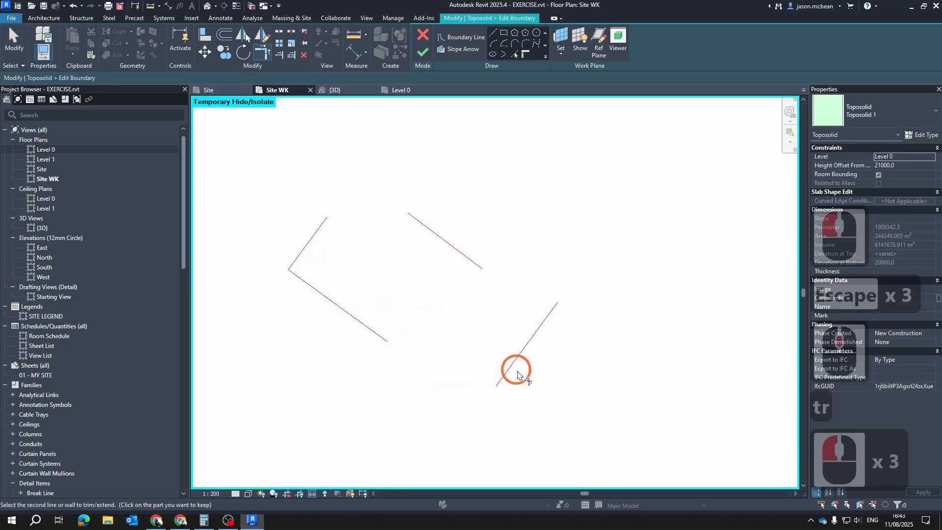
{"action": "left_click", "coordinate": [524, 342]}
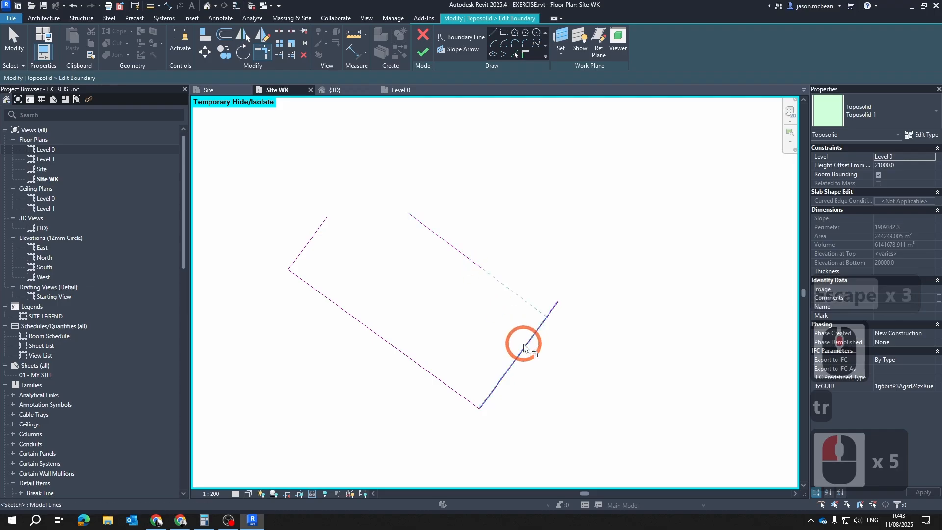
{"action": "left_click", "coordinate": [460, 251]}
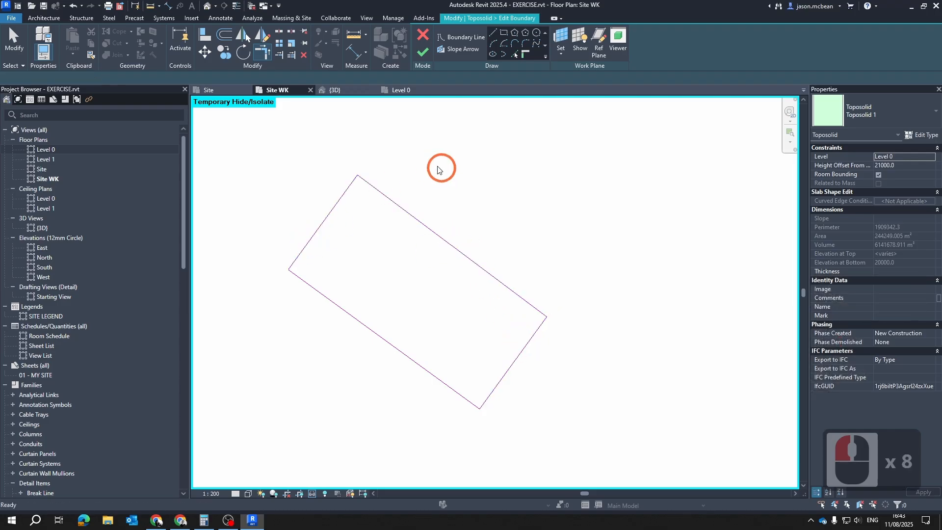
Finish the toposolid boundary sketch and reset the temporary isolation in the Site WK plan
{"action": "key", "text": "Escape"}
{"action": "key", "text": "Escape"}
{"action": "left_click", "coordinate": [423, 52]}
{"action": "key", "text": "Escape"}
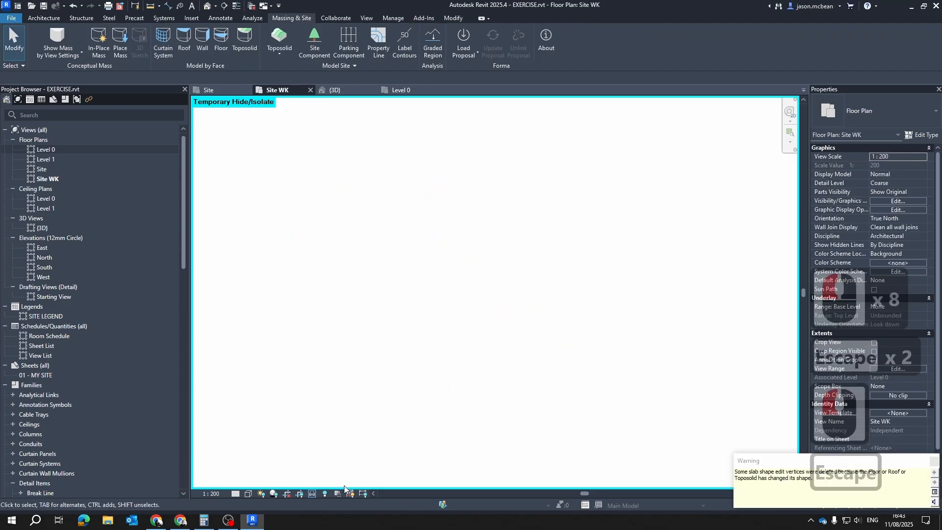
{"action": "left_click", "coordinate": [312, 493]}
{"action": "left_click", "coordinate": [324, 480]}
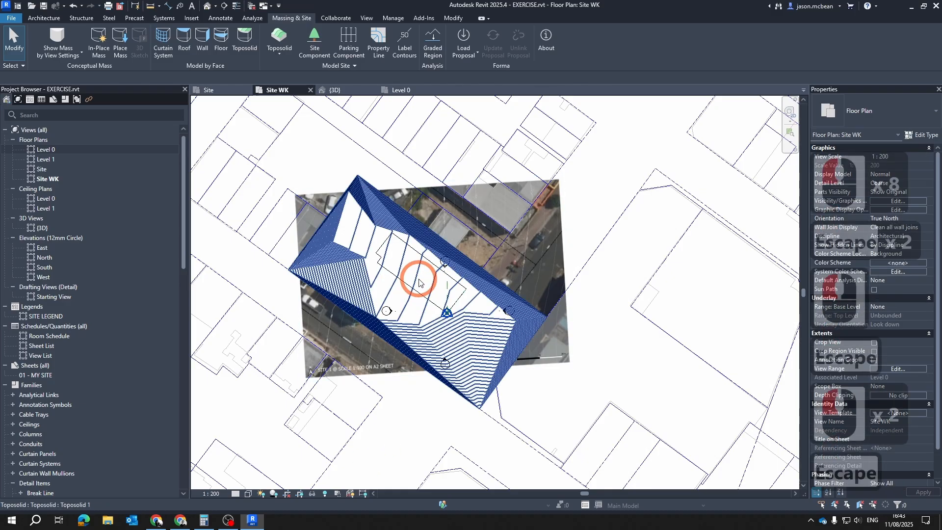
Check the trimmed toposolid in the Site WK plan and compare it with the Level 0 plan
{"action": "left_click", "coordinate": [326, 274]}
{"action": "middle_click_drag", "start_coordinate": [599, 409], "coordinate": [520, 382], "text": "shift"}
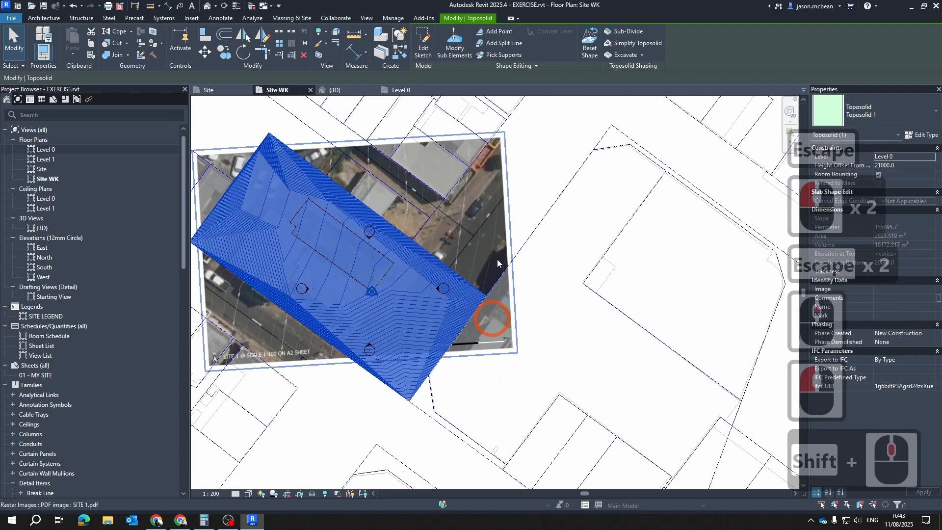
{"action": "left_click", "coordinate": [403, 90]}
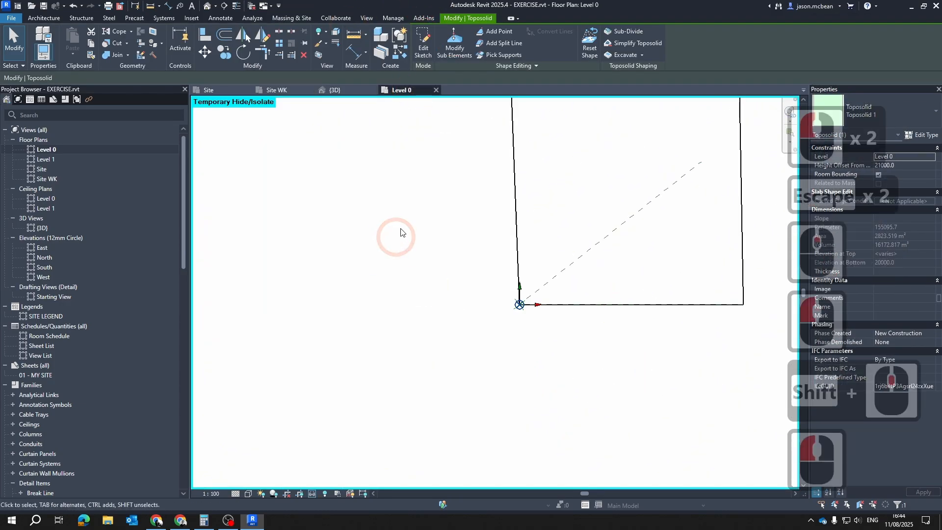
{"action": "left_click", "coordinate": [272, 90]}
{"action": "left_click", "coordinate": [753, 238]}
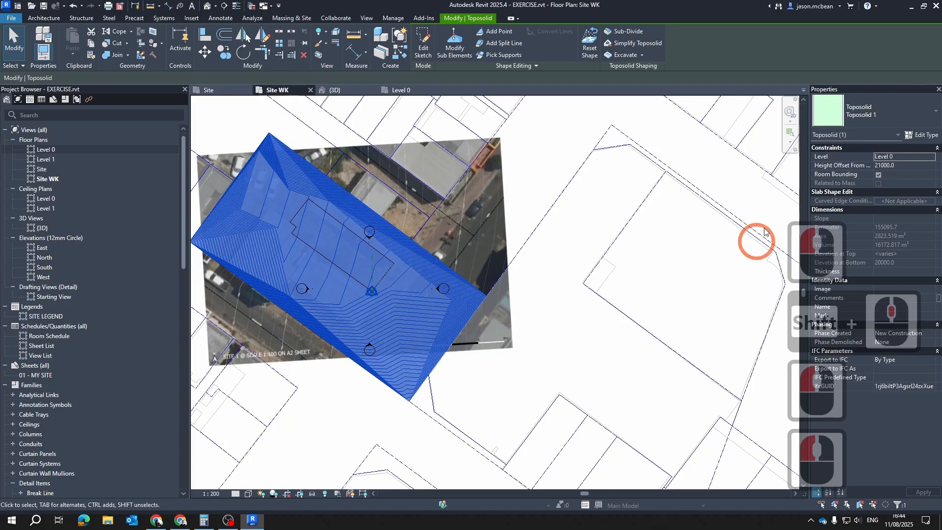
{"action": "key", "text": "Escape"}
{"action": "key", "text": "Escape"}
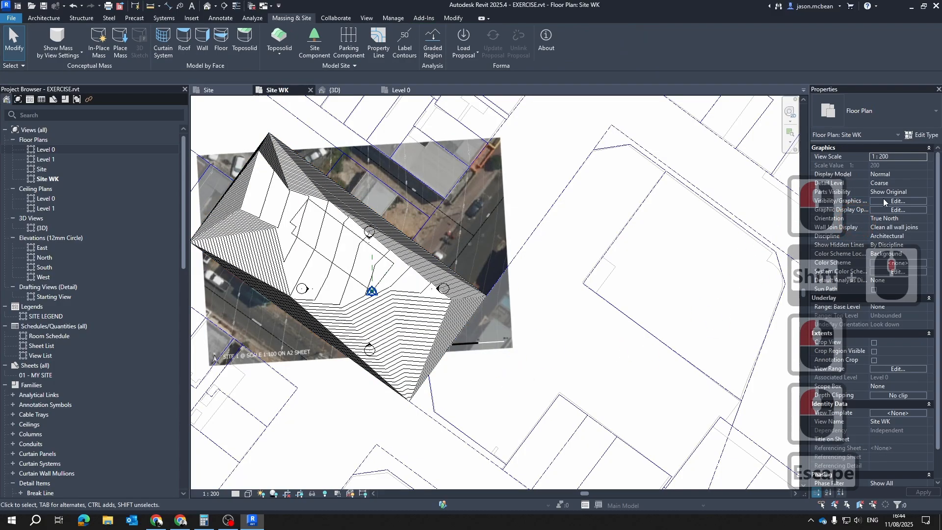
Set the Site WK plan's orientation to Project North
{"action": "left_click", "coordinate": [913, 219]}
{"action": "left_click", "coordinate": [922, 218]}
{"action": "left_click", "coordinate": [889, 228]}
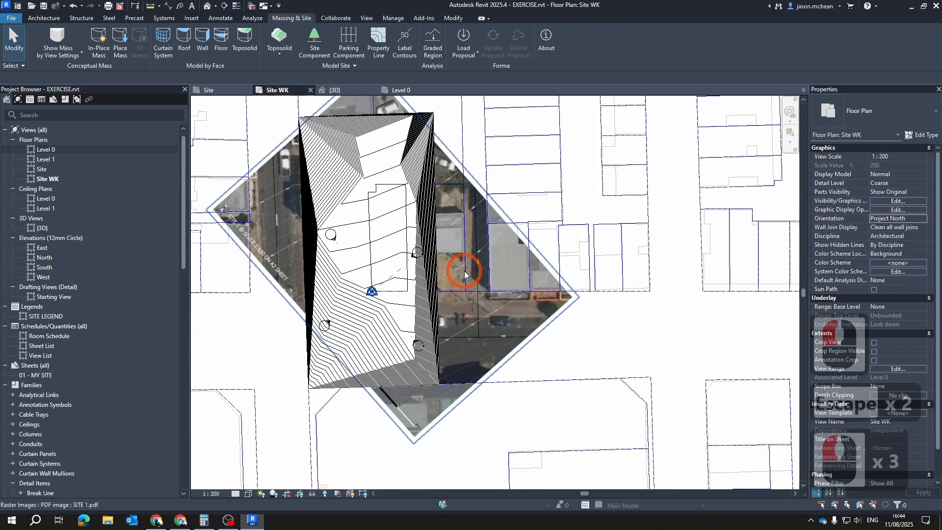
{"action": "key", "text": "Escape"}
{"action": "key", "text": "Escape"}
{"action": "key", "text": "Escape"}
{"action": "left_click", "coordinate": [365, 154]}
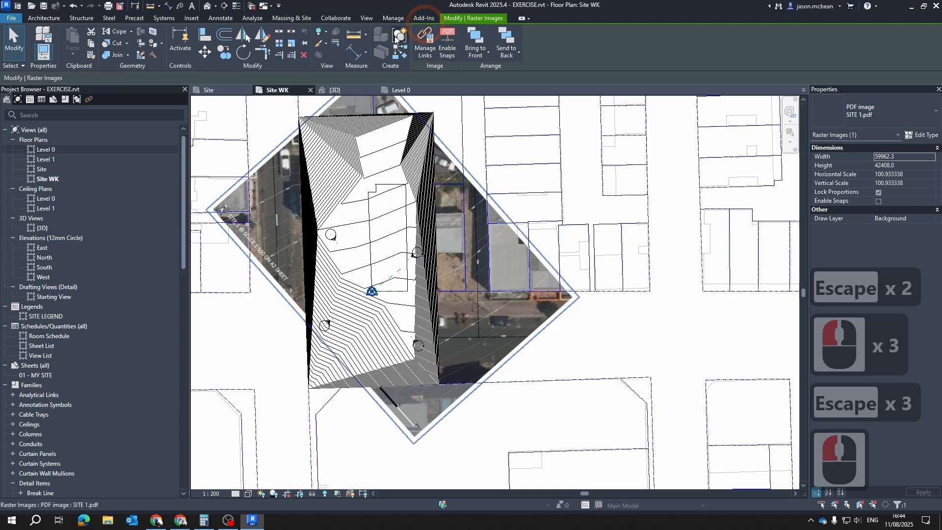
{"action": "key", "text": "Escape"}
Inspect the trimmed toposolid's sloping edges and base in the {3D} view
{"action": "left_click", "coordinate": [338, 91]}
{"action": "scroll", "coordinate": [586, 299], "scroll_direction": "down", "scroll_amount": 6}
{"action": "scroll", "coordinate": [520, 327], "scroll_direction": "up", "scroll_amount": 7}
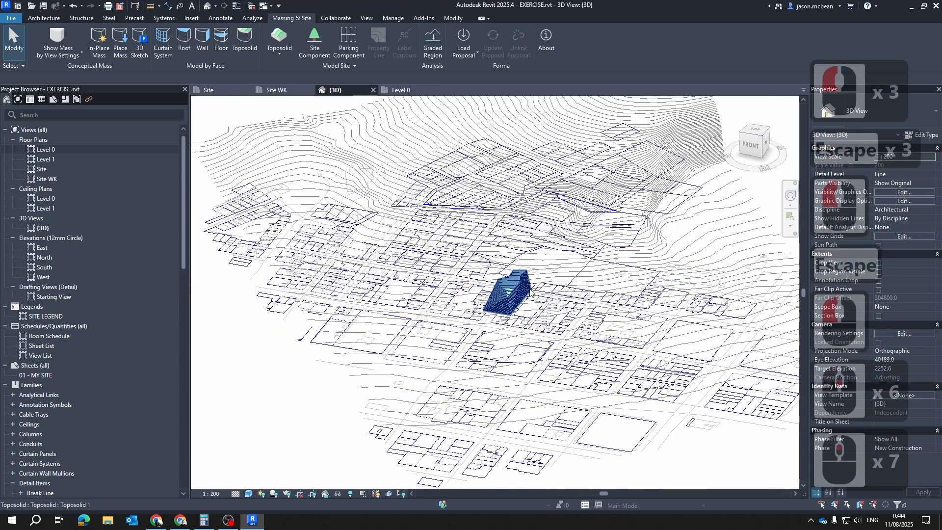
{"action": "scroll", "coordinate": [530, 293], "scroll_direction": "up", "scroll_amount": 15}
{"action": "middle_click_drag", "start_coordinate": [530, 292], "coordinate": [456, 371], "text": "shift"}
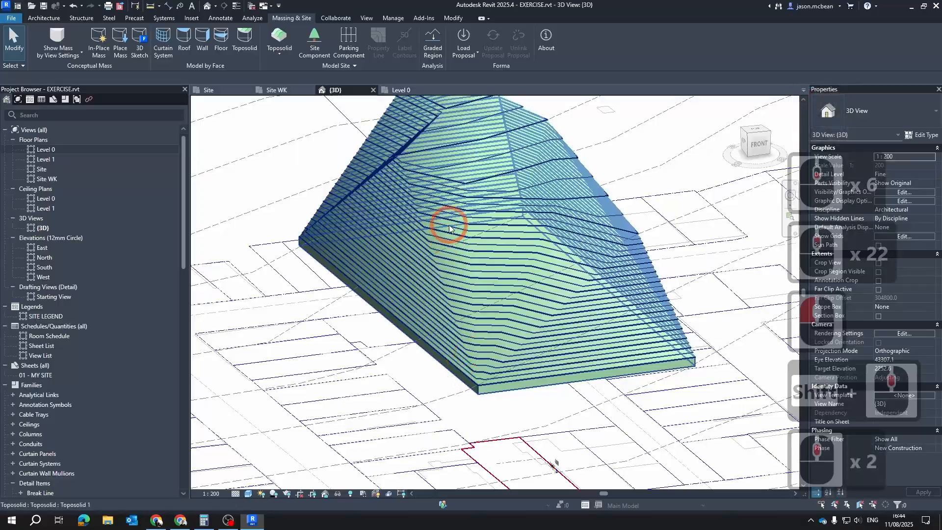
{"action": "scroll", "coordinate": [480, 249], "scroll_direction": "down", "scroll_amount": 4}
{"action": "key", "text": "Escape"}
Open the toposolid for sub-element editing, inspect its front base edge and set the {3D} view to Top
{"action": "left_click", "coordinate": [442, 200]}
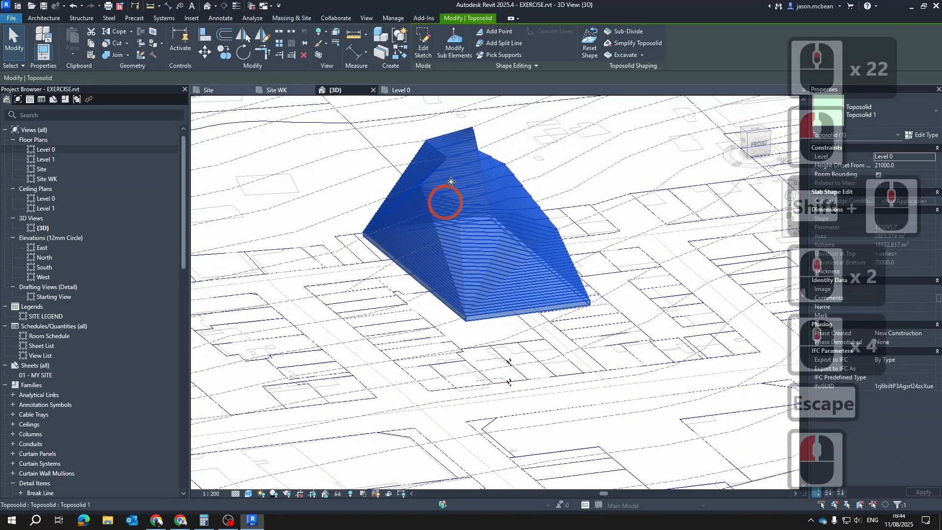
{"action": "left_click", "coordinate": [451, 43]}
{"action": "middle_click_drag", "start_coordinate": [528, 231], "coordinate": [393, 246], "text": "shift"}
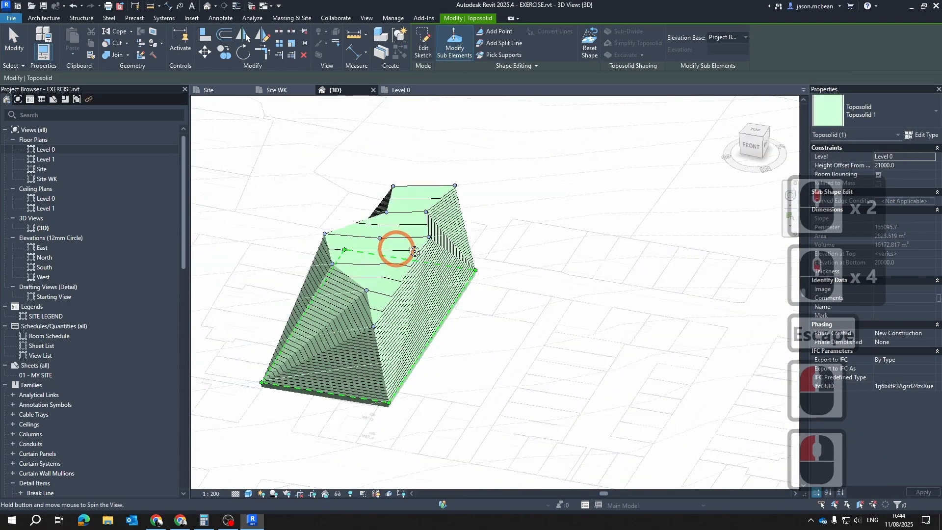
{"action": "scroll", "coordinate": [412, 270], "scroll_direction": "up", "scroll_amount": 4}
{"action": "middle_click_drag", "start_coordinate": [430, 298], "coordinate": [417, 278], "text": "shift"}
{"action": "scroll", "coordinate": [332, 363], "scroll_direction": "up", "scroll_amount": 5}
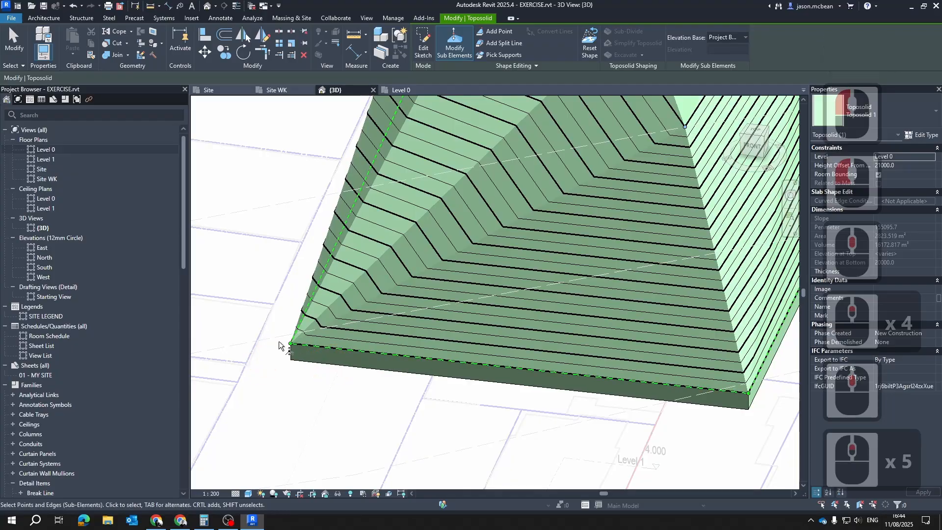
{"action": "middle_click_drag", "start_coordinate": [356, 310], "coordinate": [369, 345], "text": "shift"}
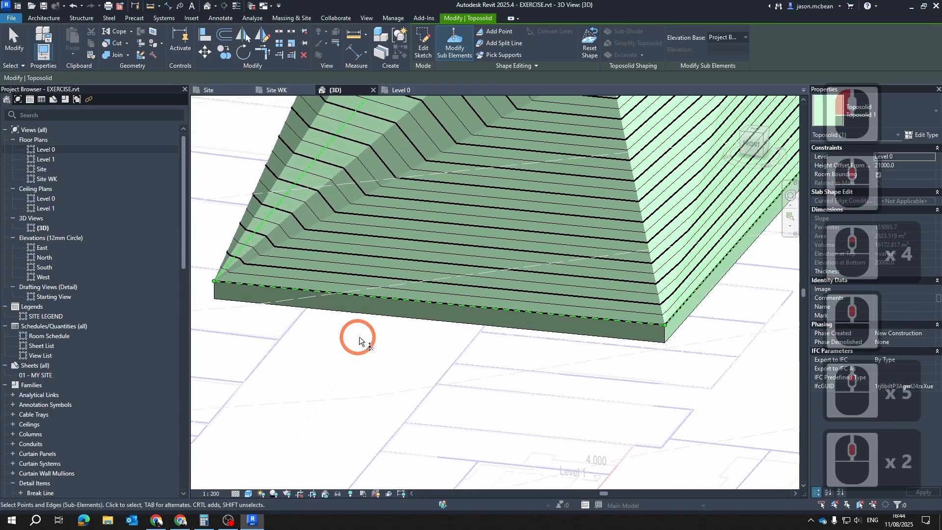
{"action": "scroll", "coordinate": [360, 336], "scroll_direction": "down", "scroll_amount": 6}
{"action": "middle_click_drag", "start_coordinate": [530, 267], "coordinate": [554, 312], "text": "shift"}
{"action": "left_click", "coordinate": [764, 133]}
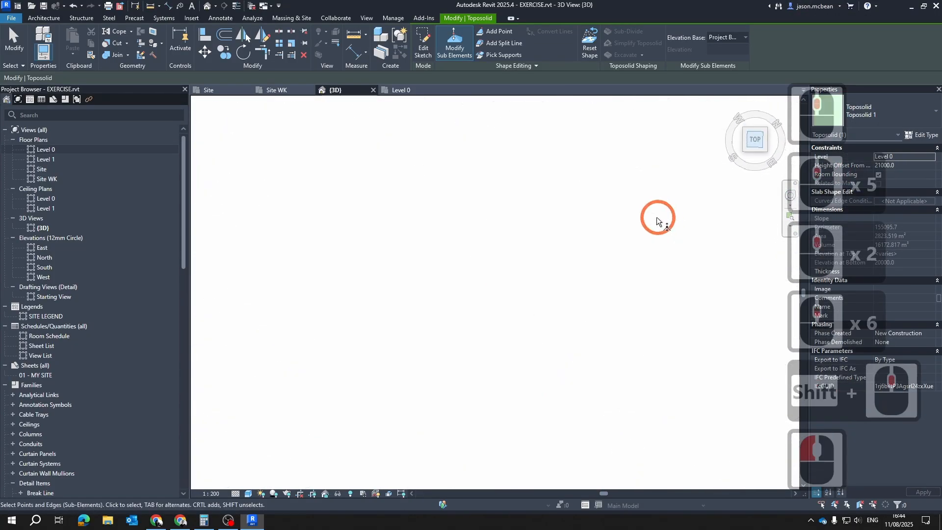
{"action": "scroll", "coordinate": [512, 329], "scroll_direction": "up", "scroll_amount": 20}
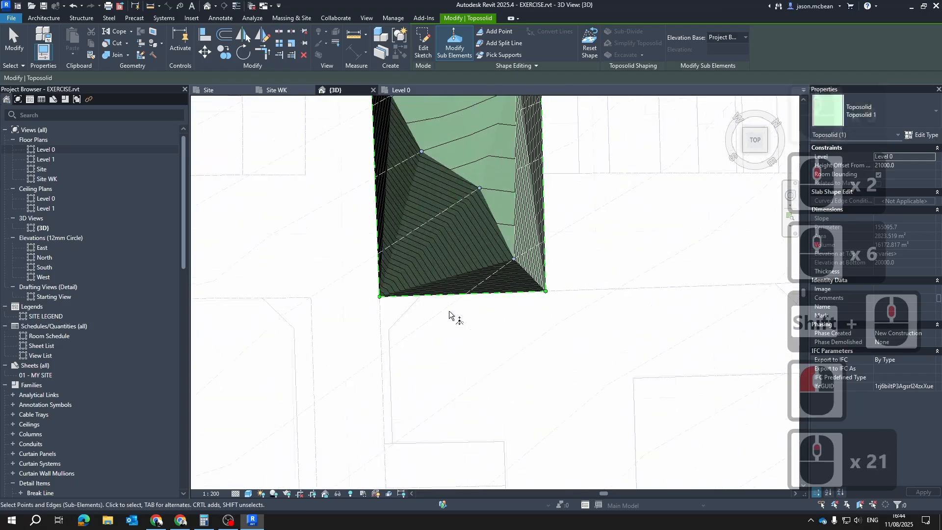
Select the toposolid point nearest the front corner and copy its elevation value of 34000
{"action": "scroll", "coordinate": [463, 312], "scroll_direction": "down", "scroll_amount": 5}
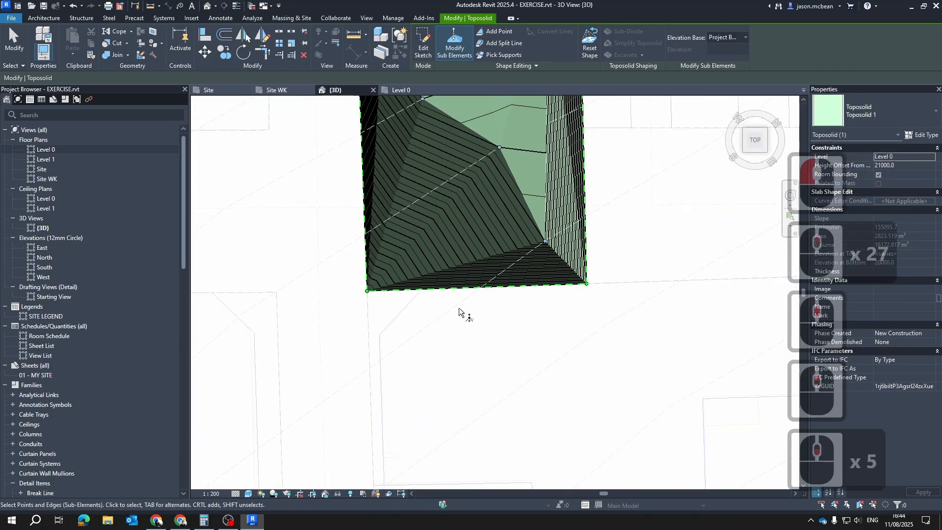
{"action": "scroll", "coordinate": [554, 241], "scroll_direction": "up", "scroll_amount": 4}
{"action": "scroll", "coordinate": [567, 210], "scroll_direction": "up", "scroll_amount": 4}
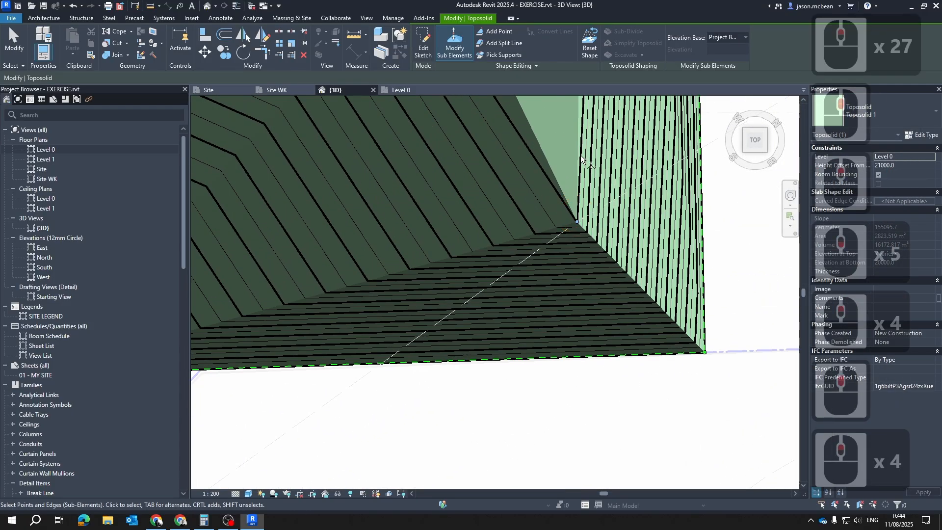
{"action": "scroll", "coordinate": [565, 201], "scroll_direction": "down", "scroll_amount": 4}
{"action": "left_click_drag", "start_coordinate": [616, 237], "coordinate": [616, 237]}
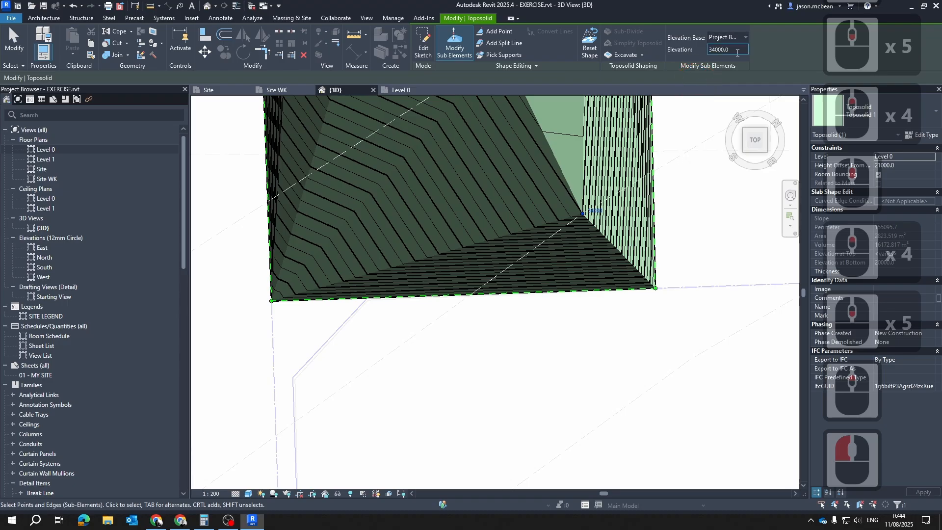
{"action": "left_click_drag", "start_coordinate": [733, 53], "coordinate": [702, 55]}
{"action": "key", "text": "ctrl+c"}
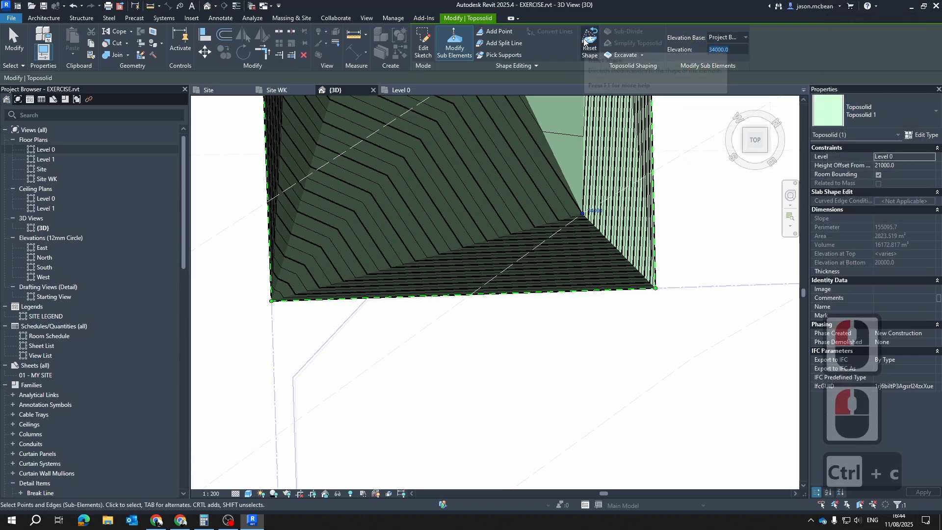
Add a toposolid point Along Surface, offset 34000, where the contour through the copied point crosses the front boundary edge
{"action": "left_click", "coordinate": [496, 31]}
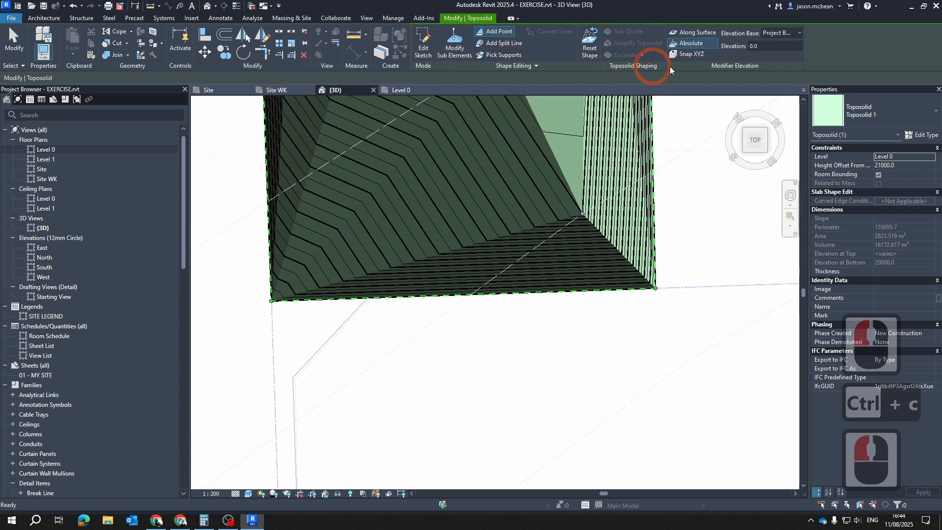
{"action": "left_click", "coordinate": [677, 32]}
{"action": "double_click", "coordinate": [795, 47]}
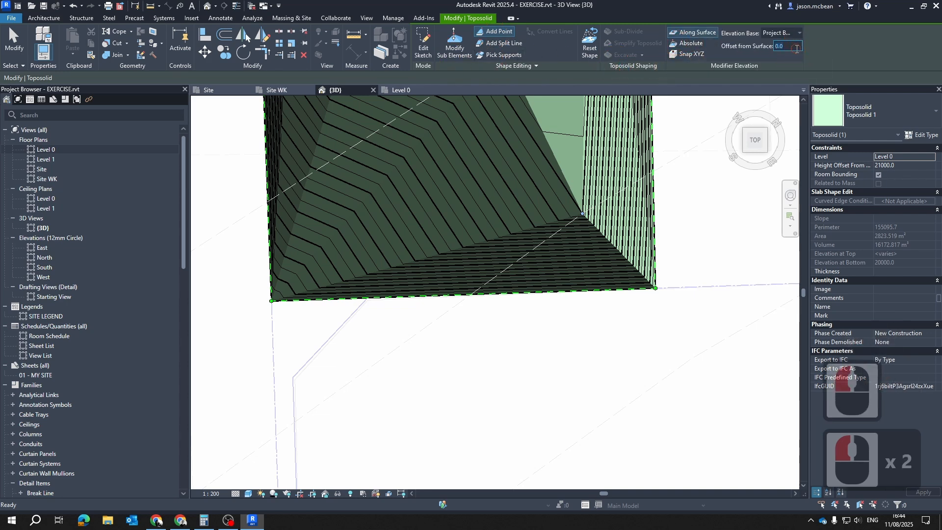
{"action": "key", "text": "ctrl+v"}
{"action": "left_click", "coordinate": [587, 216]}
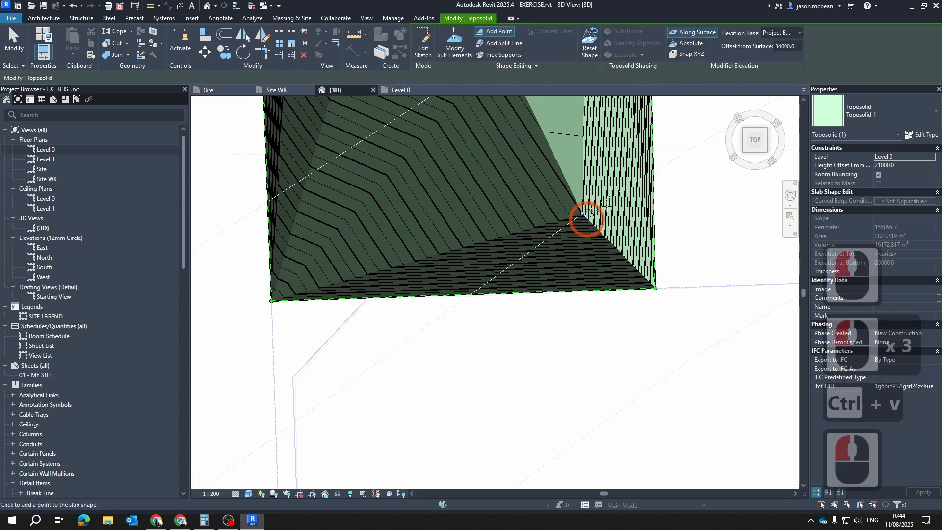
{"action": "scroll", "coordinate": [574, 221], "scroll_direction": "down", "scroll_amount": 5}
{"action": "scroll", "coordinate": [363, 372], "scroll_direction": "up", "scroll_amount": 3}
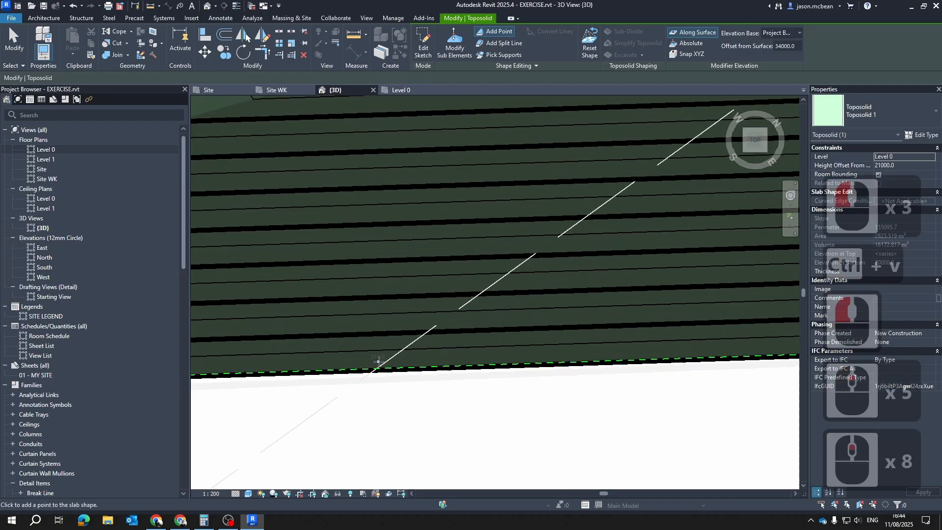
{"action": "scroll", "coordinate": [377, 367], "scroll_direction": "up", "scroll_amount": 11}
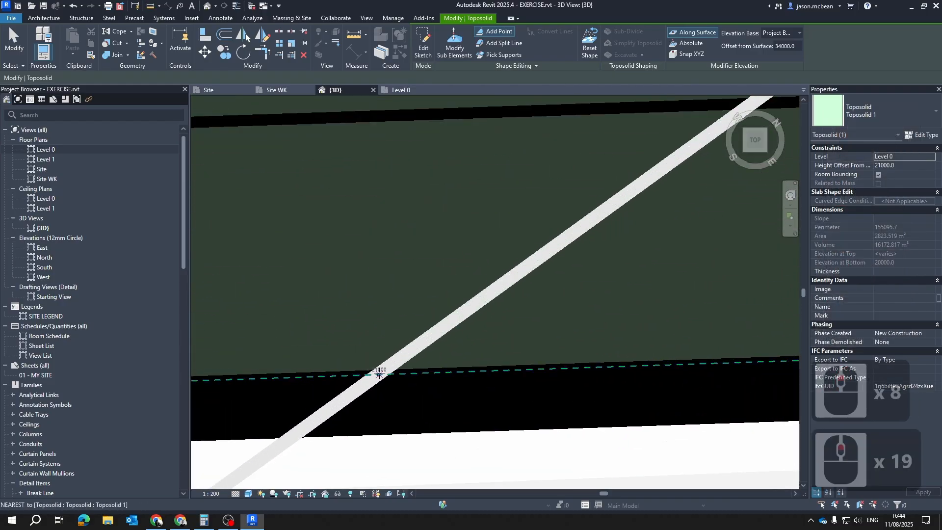
{"action": "scroll", "coordinate": [446, 413], "scroll_direction": "down", "scroll_amount": 20}
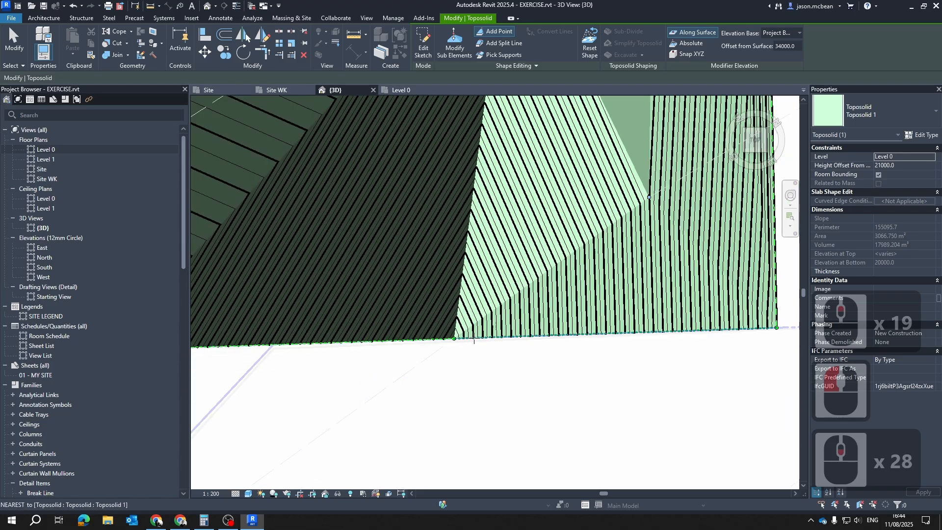
Add another point with the 34000 surface offset where the same contour crosses the long side boundary edge
{"action": "scroll", "coordinate": [474, 340], "scroll_direction": "down", "scroll_amount": 6}
{"action": "scroll", "coordinate": [593, 233], "scroll_direction": "up", "scroll_amount": 20}
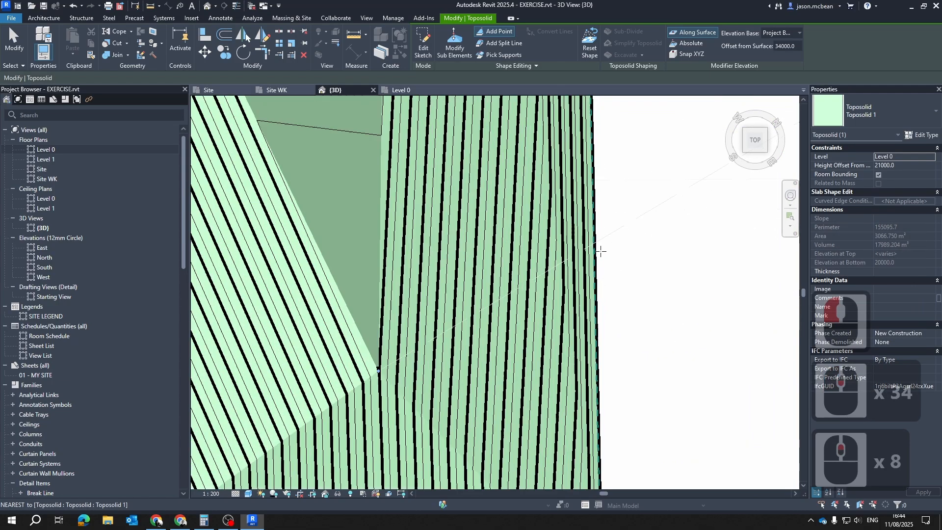
{"action": "scroll", "coordinate": [591, 252], "scroll_direction": "up", "scroll_amount": 14}
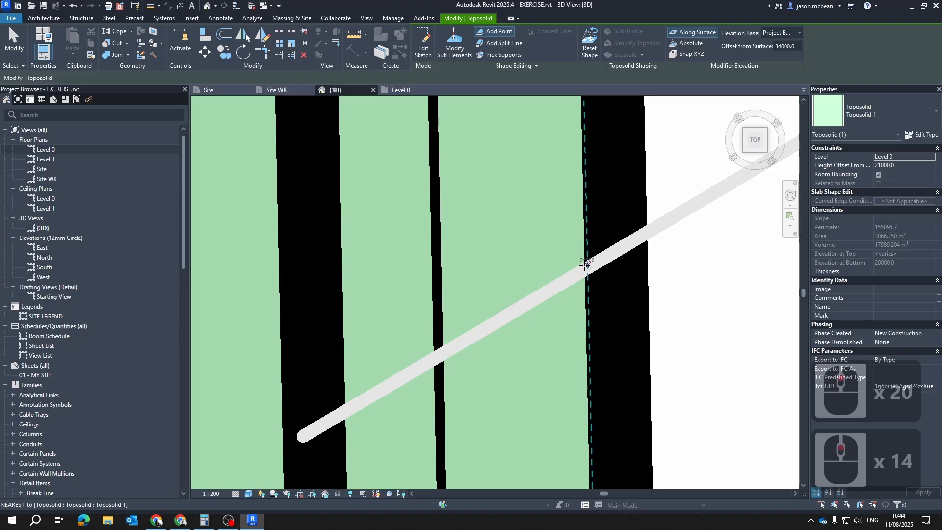
{"action": "left_click", "coordinate": [587, 266]}
{"action": "scroll", "coordinate": [656, 269], "scroll_direction": "down", "scroll_amount": 20}
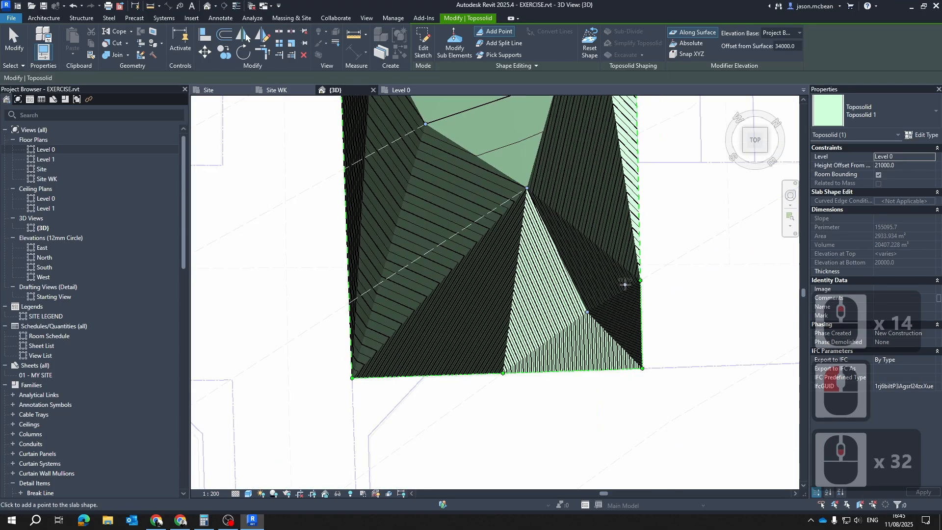
Switch the elevation mode for new points to Absolute and leave the Add Point command
{"action": "scroll", "coordinate": [625, 285], "scroll_direction": "down", "scroll_amount": 4}
{"action": "middle_click_drag", "start_coordinate": [631, 383], "coordinate": [542, 286], "text": "shift"}
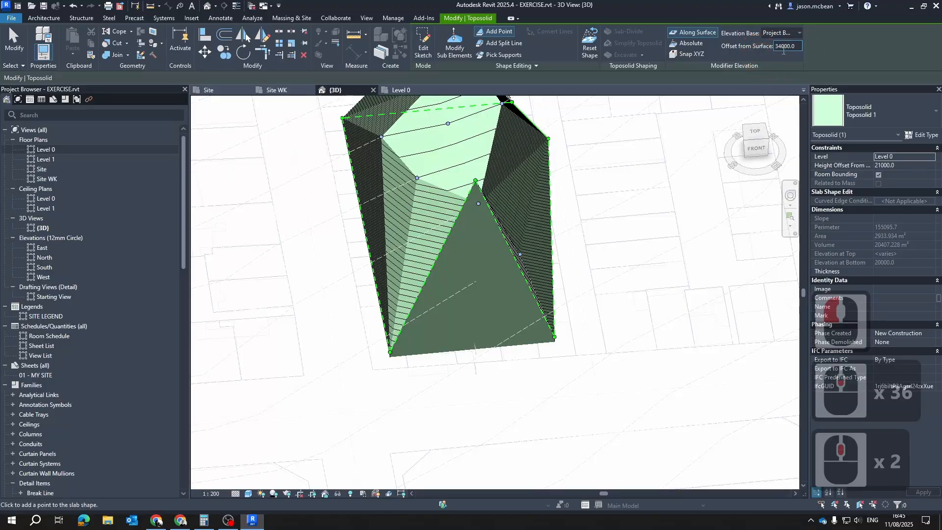
{"action": "left_click", "coordinate": [693, 44]}
{"action": "key", "text": "Escape"}
{"action": "key", "text": "Escape"}
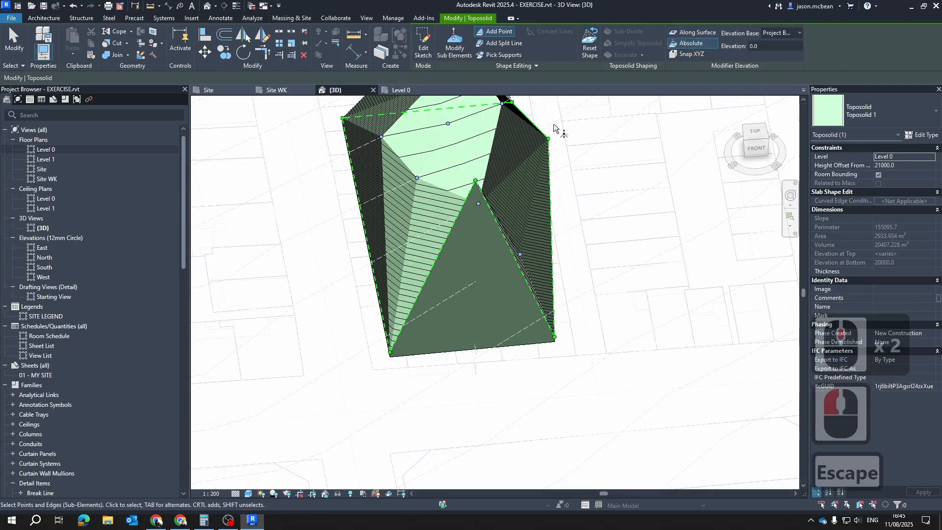
Reopen the toposolid's sub-elements and set the elevation of the peak point on the side edge to 34000
{"action": "scroll", "coordinate": [553, 357], "scroll_direction": "down", "scroll_amount": 4}
{"action": "middle_click_drag", "start_coordinate": [553, 358], "coordinate": [639, 240], "text": "shift"}
{"action": "left_click", "coordinate": [639, 240]}
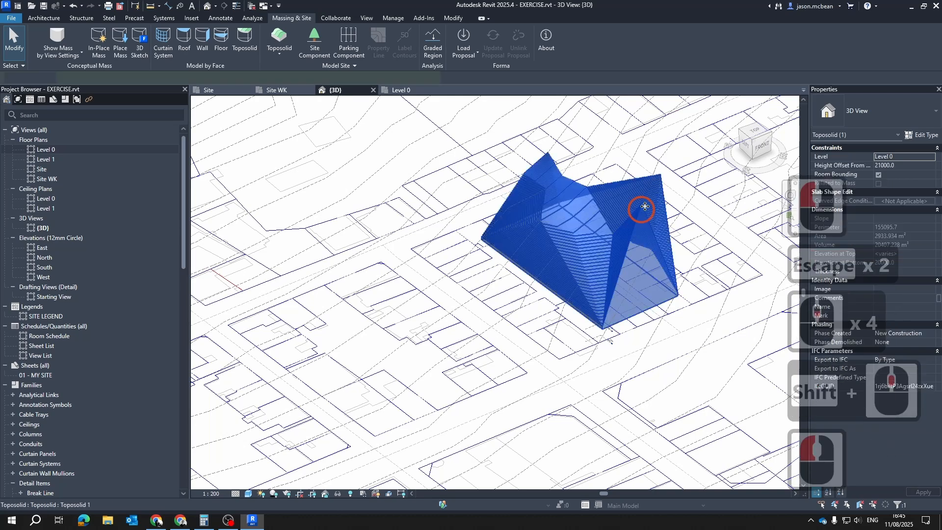
{"action": "scroll", "coordinate": [614, 143], "scroll_direction": "up", "scroll_amount": 4}
{"action": "scroll", "coordinate": [614, 143], "scroll_direction": "up", "scroll_amount": 1}
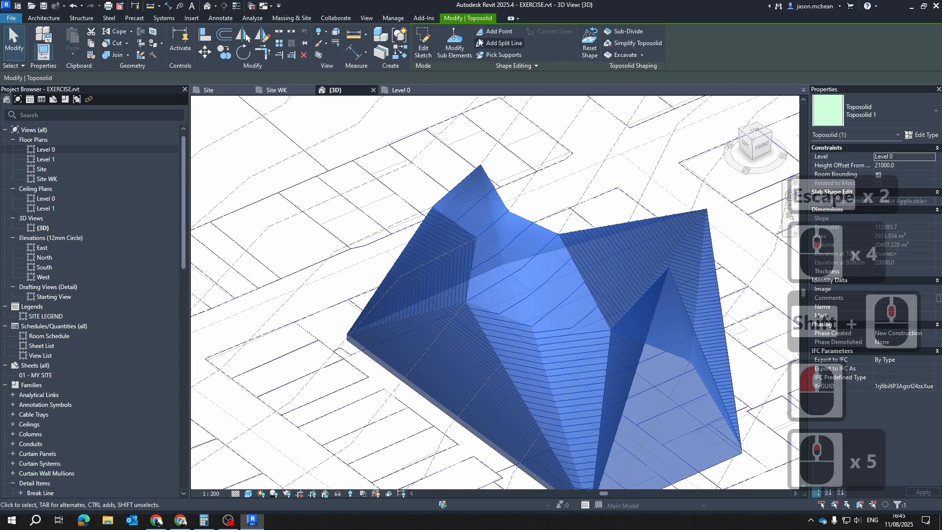
{"action": "left_click", "coordinate": [453, 39]}
{"action": "left_click", "coordinate": [706, 210]}
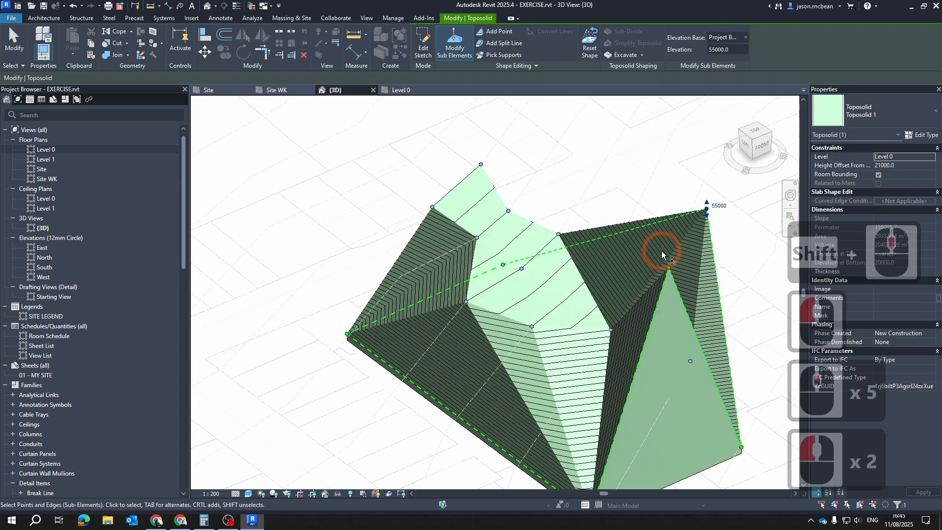
{"action": "left_click", "coordinate": [736, 47]}
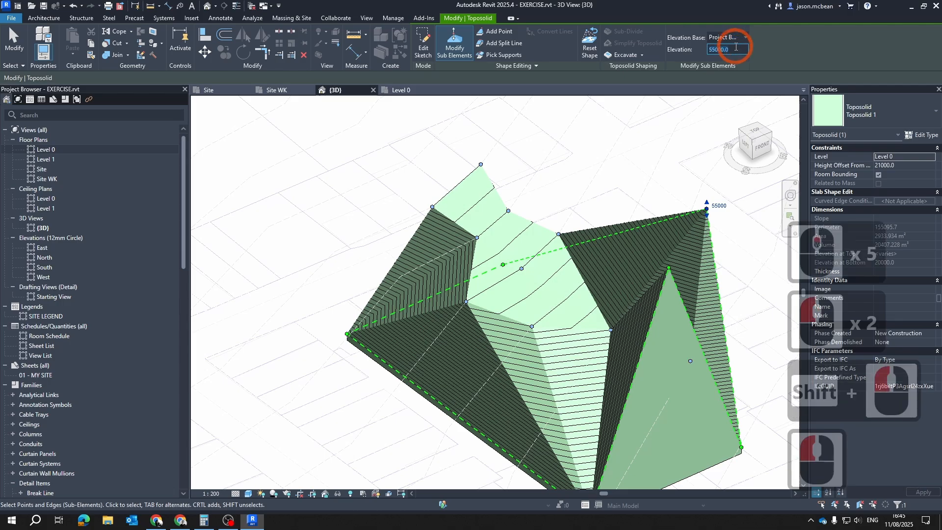
{"action": "type", "text": "34000"}
{"action": "key", "text": "Return"}
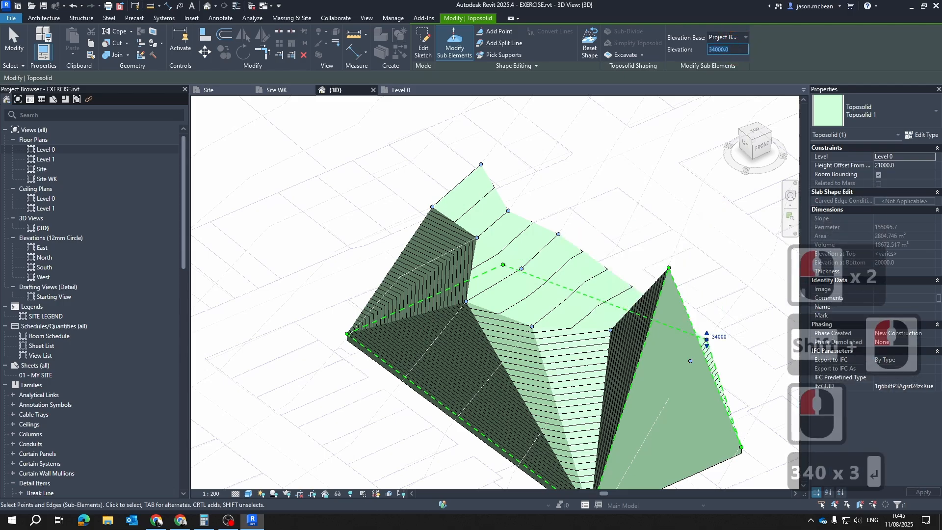
Set the elevation of the peak point on the front boundary edge to 34000
{"action": "middle_click_drag", "start_coordinate": [720, 222], "coordinate": [532, 242], "text": "shift"}
{"action": "scroll", "coordinate": [330, 270], "scroll_direction": "up", "scroll_amount": 6}
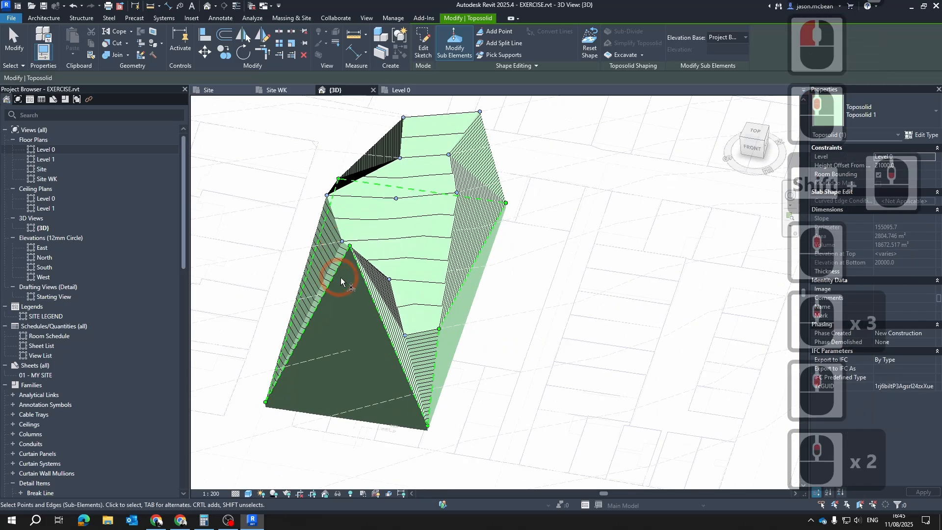
{"action": "left_click_drag", "start_coordinate": [391, 265], "coordinate": [388, 260]}
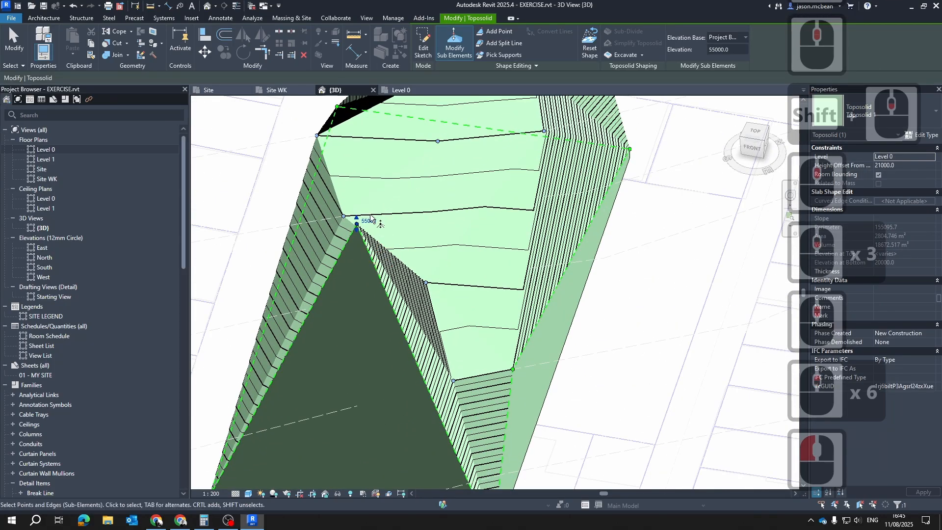
{"action": "left_click", "coordinate": [371, 220]}
{"action": "type", "text": "34000"}
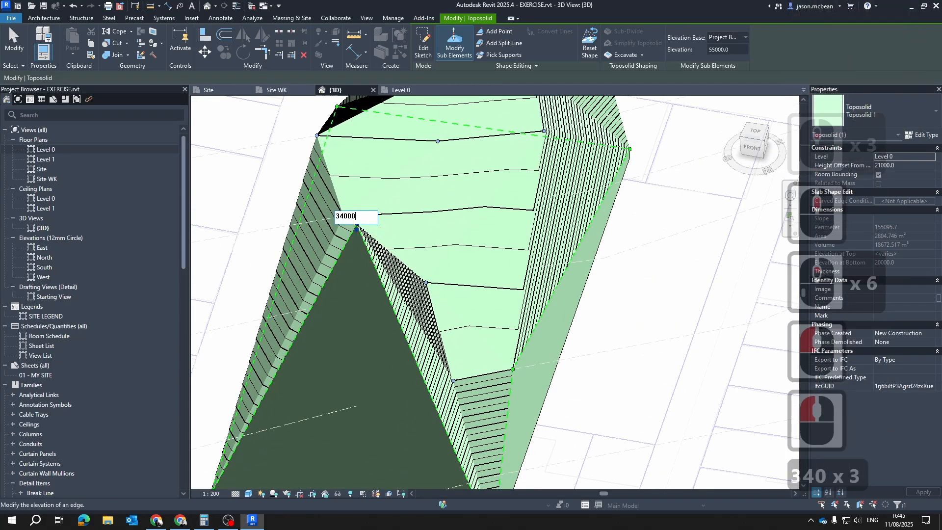
{"action": "key", "text": "Return"}
Examine the toposolid's front corner and the slopes around the corrected boundary points from several angles
{"action": "scroll", "coordinate": [466, 290], "scroll_direction": "down", "scroll_amount": 5}
{"action": "scroll", "coordinate": [478, 357], "scroll_direction": "up", "scroll_amount": 1}
{"action": "left_click", "coordinate": [449, 320]}
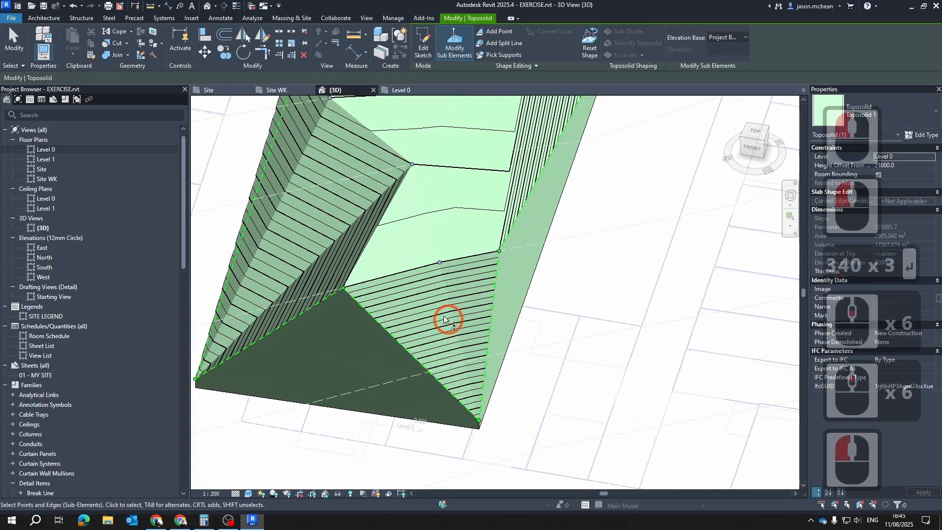
{"action": "middle_click_drag", "start_coordinate": [448, 320], "coordinate": [389, 336], "text": "shift"}
{"action": "middle_click_drag", "start_coordinate": [518, 334], "coordinate": [423, 331]}
{"action": "scroll", "coordinate": [663, 425], "scroll_direction": "up", "scroll_amount": 4}
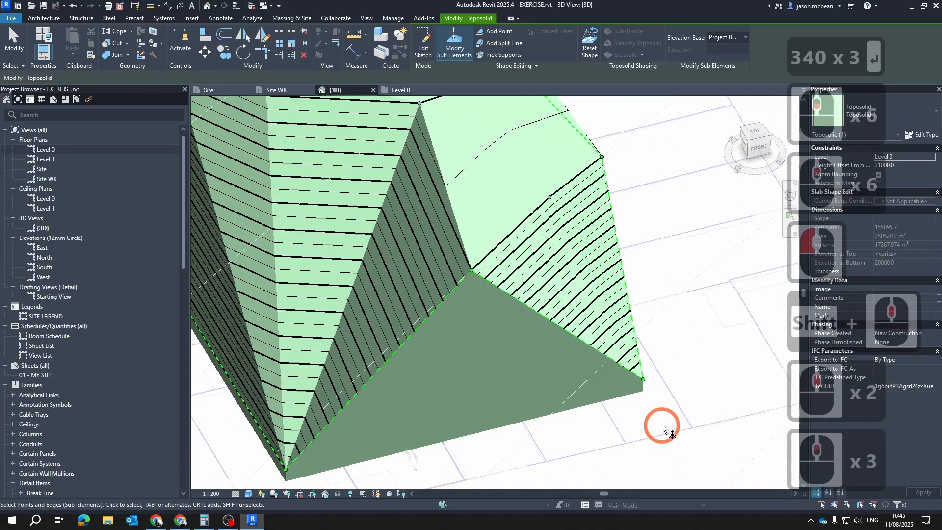
{"action": "middle_click_drag", "start_coordinate": [596, 318], "coordinate": [660, 398]}
{"action": "scroll", "coordinate": [661, 397], "scroll_direction": "down", "scroll_amount": 4}
{"action": "scroll", "coordinate": [500, 214], "scroll_direction": "up", "scroll_amount": 2}
{"action": "scroll", "coordinate": [534, 255], "scroll_direction": "down", "scroll_amount": 2}
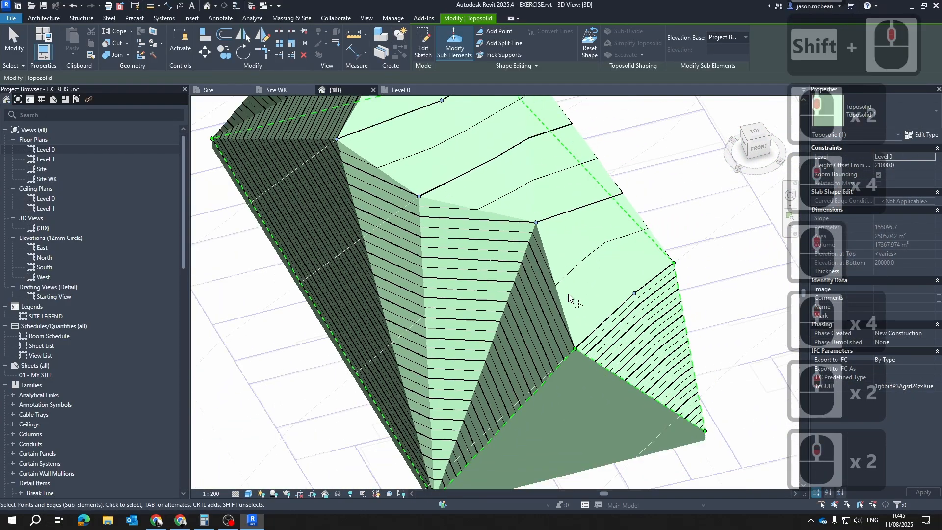
{"action": "middle_click_drag", "start_coordinate": [534, 255], "coordinate": [519, 242], "text": "shift"}
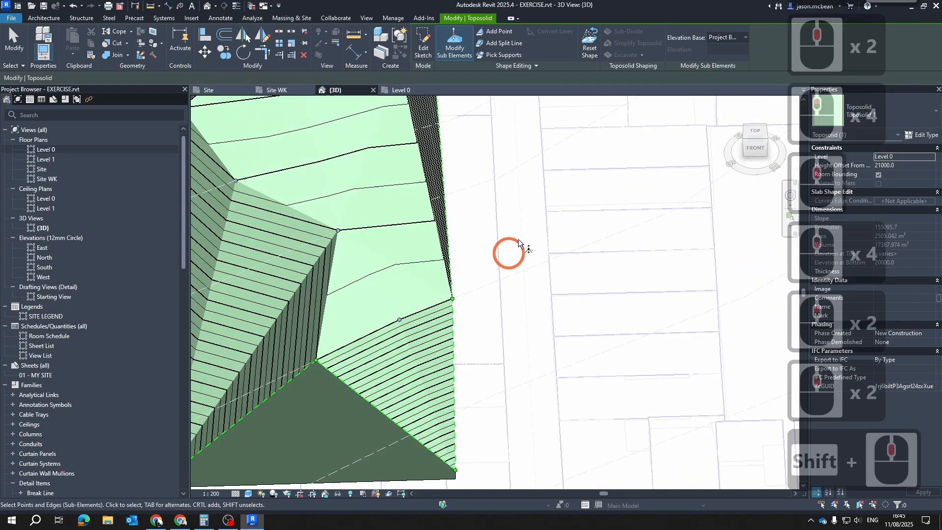
Try to add Snap XYZ points to the toposolid where the imported contour line meets its front slopes in the 3D view
{"action": "left_click", "coordinate": [486, 34]}
{"action": "left_click", "coordinate": [677, 53]}
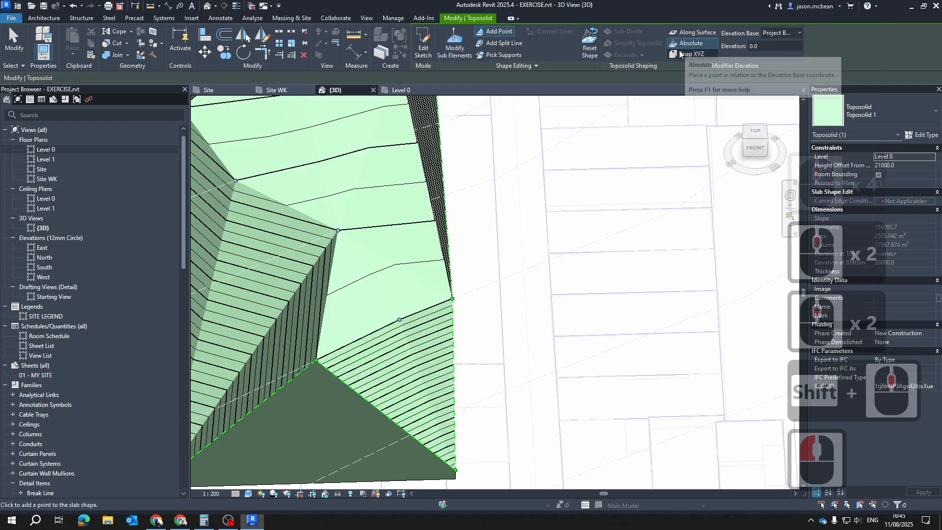
{"action": "scroll", "coordinate": [249, 393], "scroll_direction": "down", "scroll_amount": 1}
{"action": "middle_click_drag", "start_coordinate": [249, 394], "coordinate": [429, 302]}
{"action": "scroll", "coordinate": [376, 327], "scroll_direction": "up", "scroll_amount": 5}
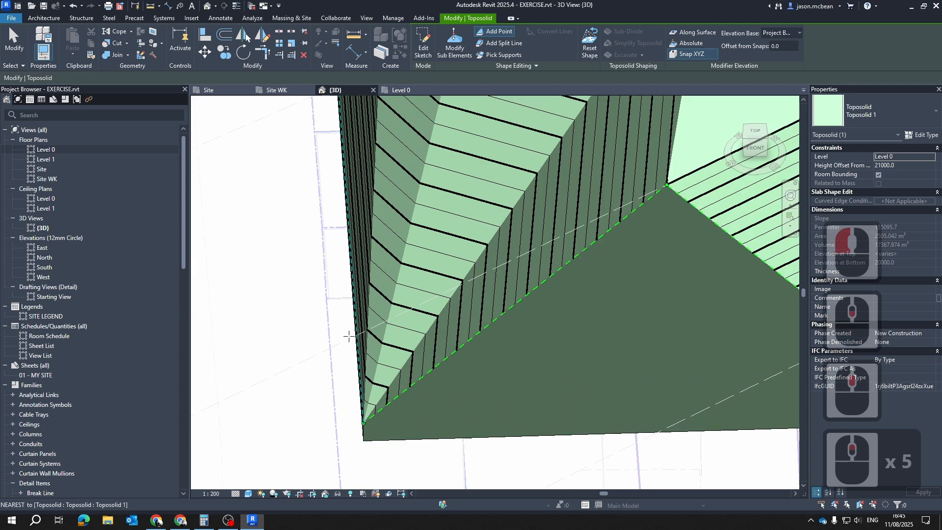
{"action": "scroll", "coordinate": [340, 349], "scroll_direction": "down", "scroll_amount": 4}
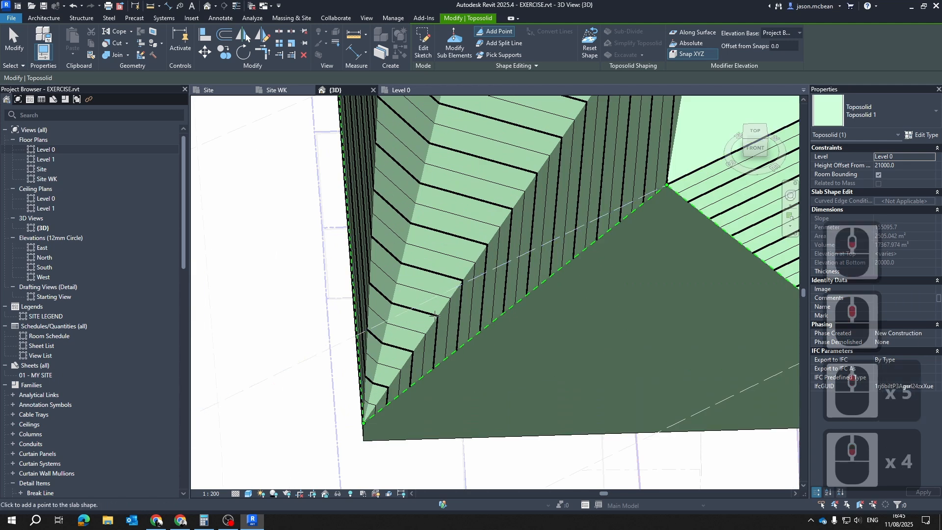
{"action": "middle_click_drag", "start_coordinate": [342, 349], "coordinate": [703, 355], "text": "shift"}
{"action": "middle_click_drag", "start_coordinate": [397, 216], "coordinate": [632, 268]}
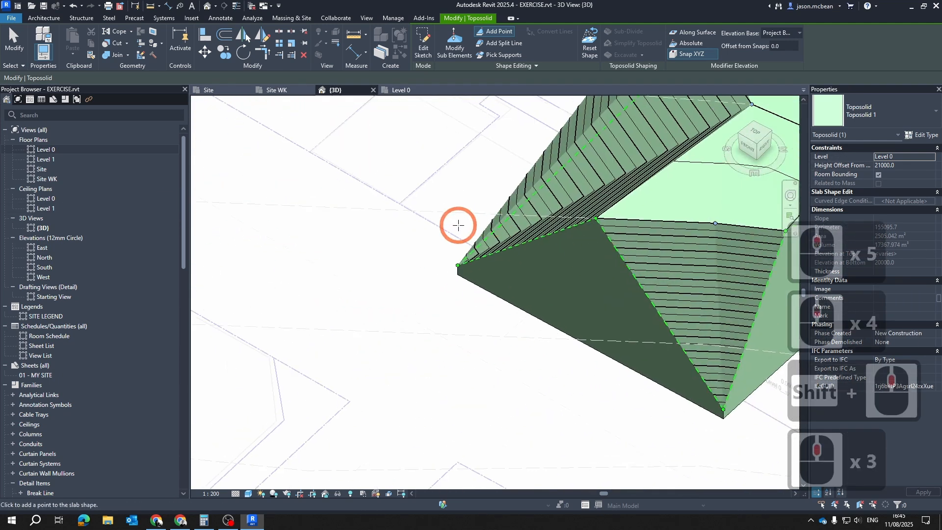
{"action": "left_click", "coordinate": [527, 215]}
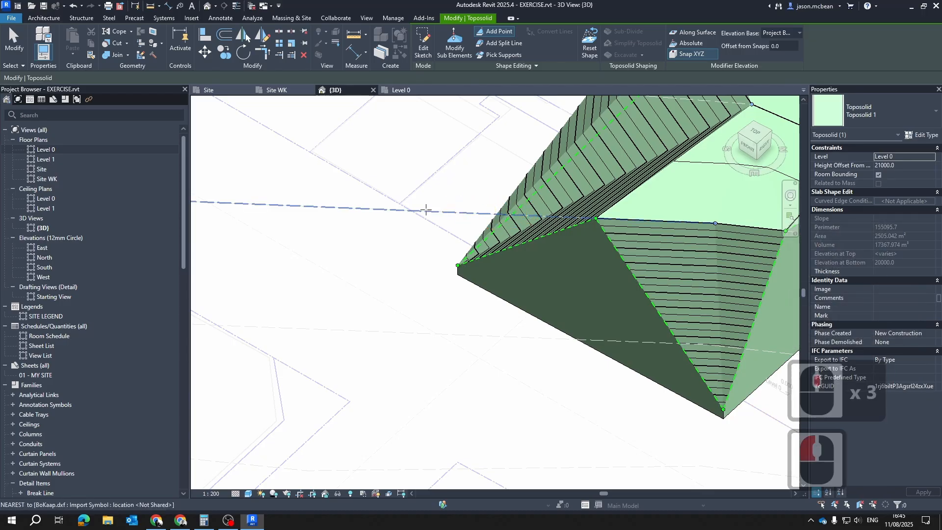
{"action": "scroll", "coordinate": [409, 221], "scroll_direction": "up", "scroll_amount": 2}
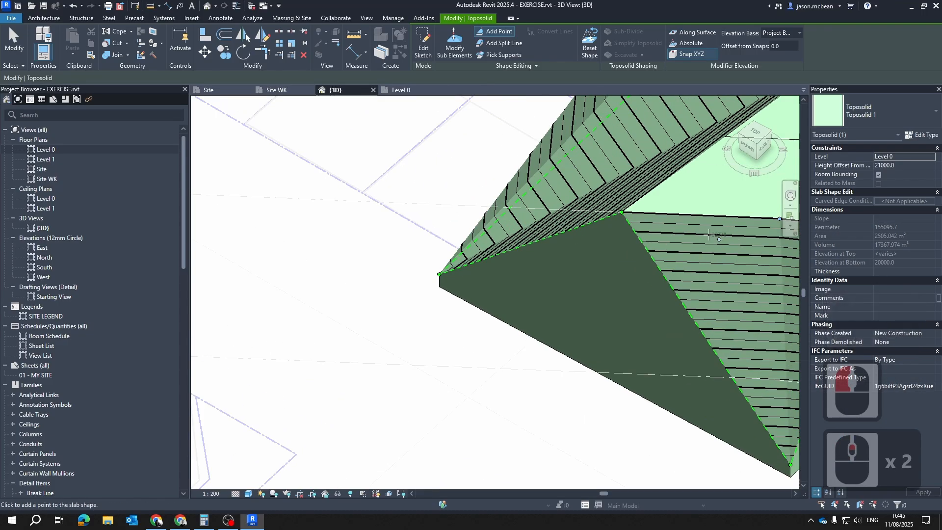
{"action": "left_click", "coordinate": [532, 210]}
{"action": "key", "text": "Escape"}
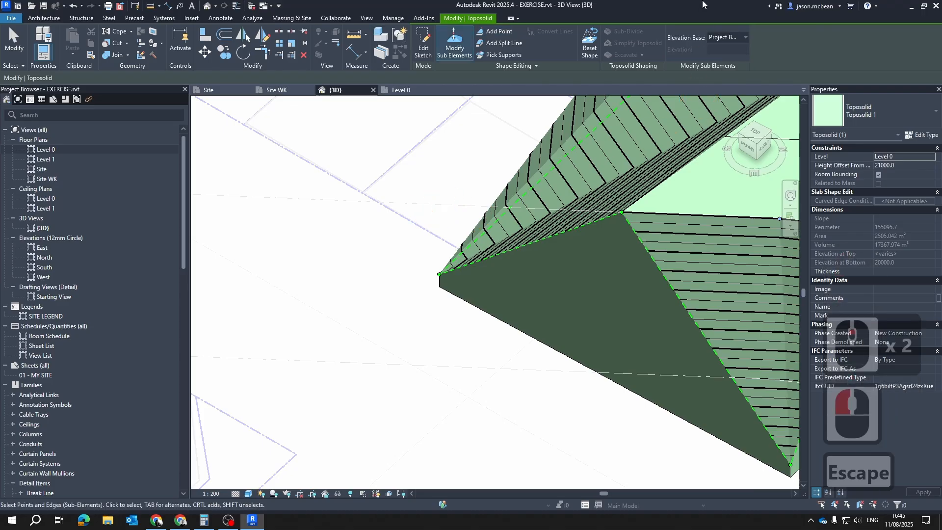
Examine the peak point on the toposolid's front boundary edge in the Site plan and leave sub-element editing
{"action": "scroll", "coordinate": [479, 265], "scroll_direction": "down", "scroll_amount": 6}
{"action": "middle_click_drag", "start_coordinate": [505, 266], "coordinate": [537, 301], "text": "shift"}
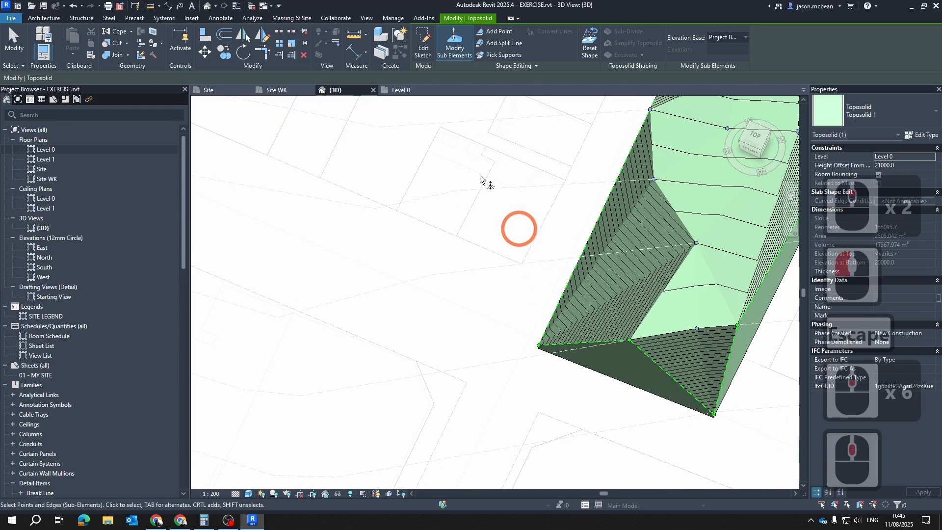
{"action": "left_click", "coordinate": [229, 90]}
{"action": "scroll", "coordinate": [396, 252], "scroll_direction": "up", "scroll_amount": 2}
{"action": "scroll", "coordinate": [432, 343], "scroll_direction": "up", "scroll_amount": 20}
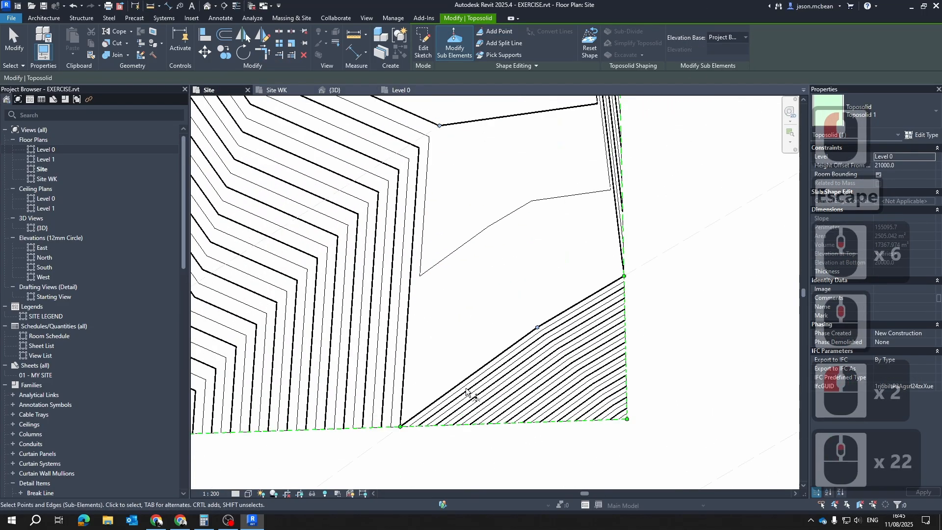
{"action": "scroll", "coordinate": [490, 357], "scroll_direction": "up", "scroll_amount": 3}
{"action": "left_click_drag", "start_coordinate": [525, 408], "coordinate": [527, 409]}
{"action": "left_click", "coordinate": [570, 337]}
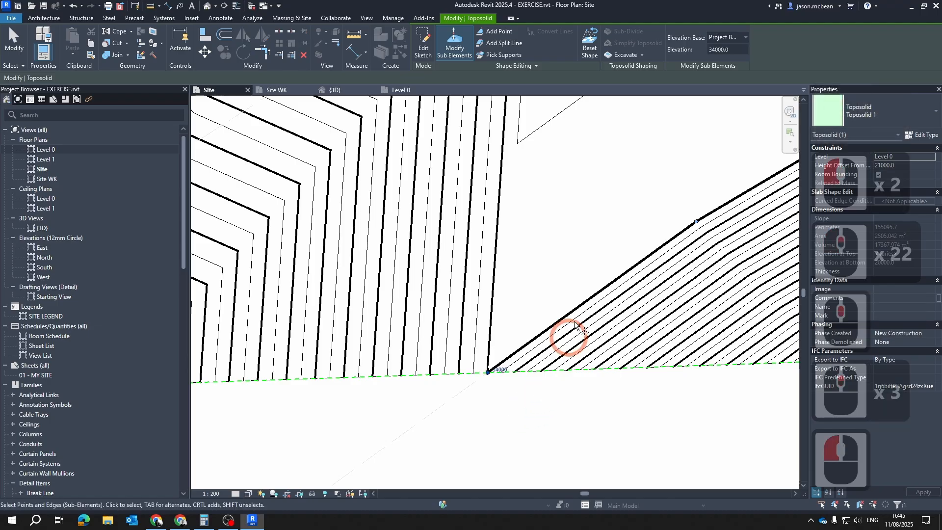
{"action": "scroll", "coordinate": [487, 417], "scroll_direction": "up", "scroll_amount": 13}
{"action": "left_click", "coordinate": [493, 192]}
{"action": "scroll", "coordinate": [493, 193], "scroll_direction": "up", "scroll_amount": 14}
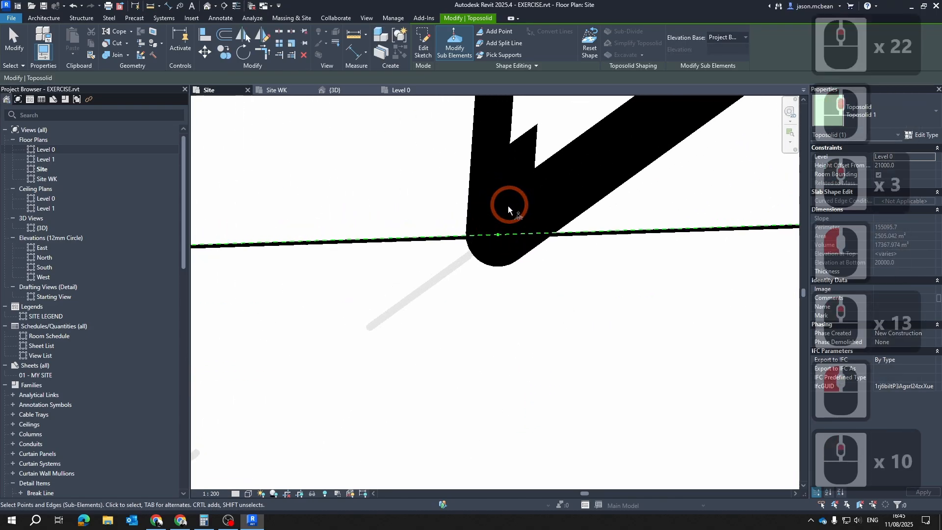
{"action": "key", "text": "Escape"}
{"action": "scroll", "coordinate": [458, 305], "scroll_direction": "down", "scroll_amount": 20}
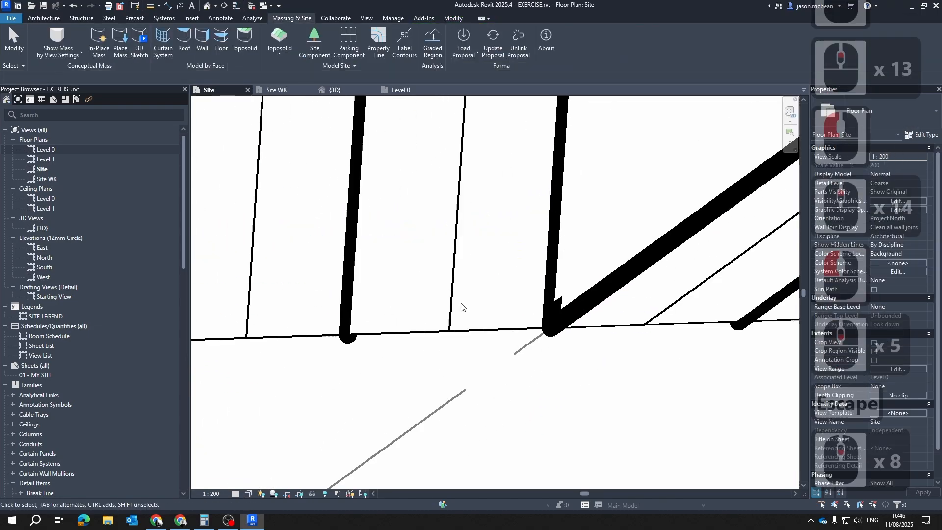
{"action": "scroll", "coordinate": [556, 251], "scroll_direction": "up", "scroll_amount": 6}
{"action": "scroll", "coordinate": [558, 231], "scroll_direction": "up", "scroll_amount": 4}
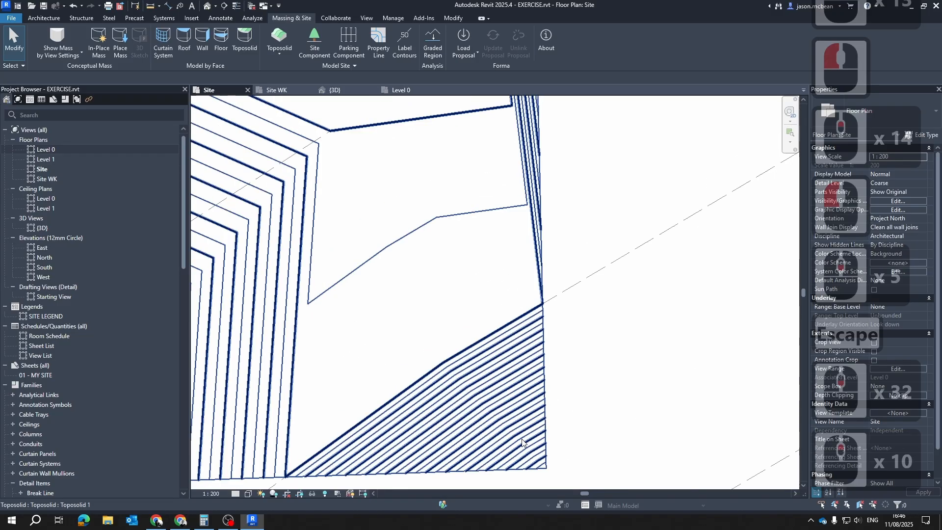
{"action": "scroll", "coordinate": [505, 430], "scroll_direction": "down", "scroll_amount": 4}
Reopen the toposolid's sub-elements and raise the low front corner point to an elevation of about 36300 in the 3D view
{"action": "left_click", "coordinate": [499, 429]}
{"action": "middle_click_drag", "start_coordinate": [608, 269], "coordinate": [596, 149]}
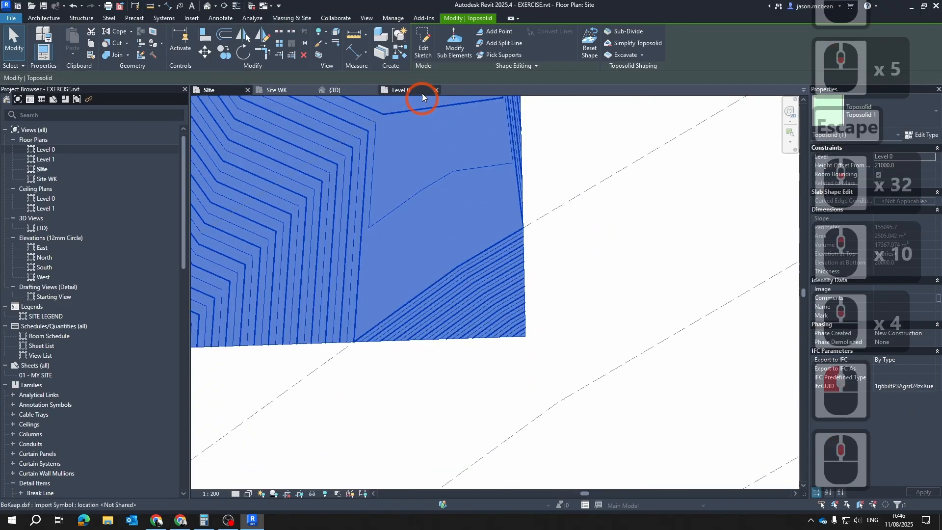
{"action": "left_click", "coordinate": [460, 40]}
{"action": "left_click", "coordinate": [589, 400]}
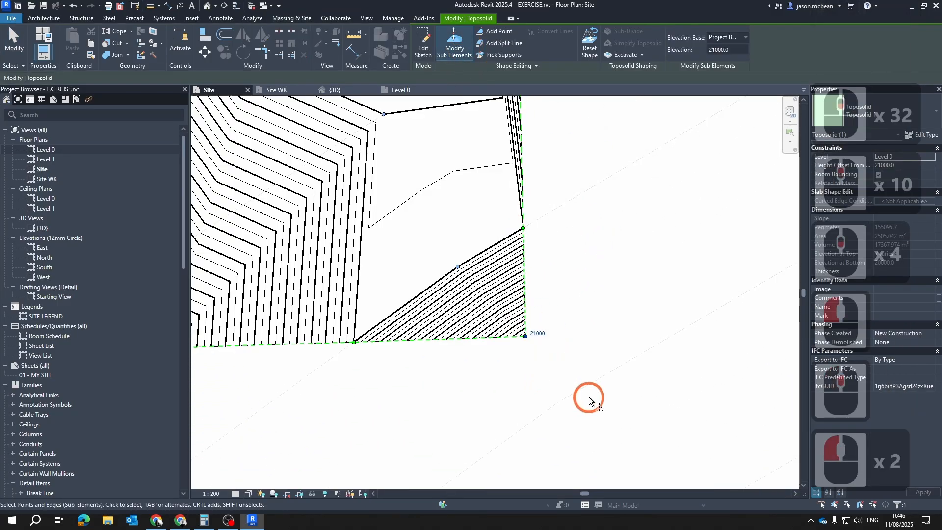
{"action": "left_click", "coordinate": [334, 89]}
{"action": "scroll", "coordinate": [446, 172], "scroll_direction": "down", "scroll_amount": 5}
{"action": "middle_click_drag", "start_coordinate": [555, 296], "coordinate": [480, 251], "text": "shift"}
{"action": "scroll", "coordinate": [465, 191], "scroll_direction": "up", "scroll_amount": 6}
{"action": "middle_click_drag", "start_coordinate": [465, 191], "coordinate": [444, 320]}
{"action": "left_click", "coordinate": [446, 316]}
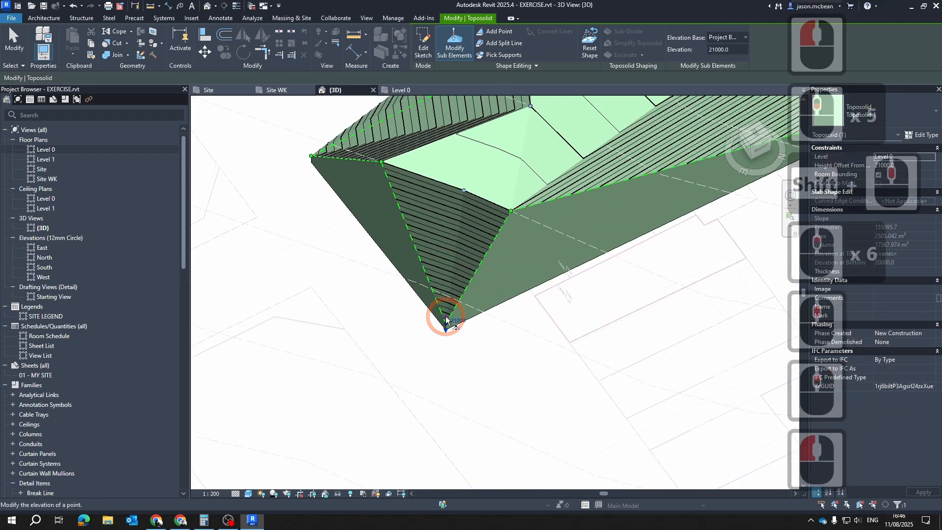
{"action": "left_click_drag", "start_coordinate": [445, 317], "coordinate": [461, 218]}
{"action": "scroll", "coordinate": [580, 282], "scroll_direction": "down", "scroll_amount": 3}
{"action": "middle_click_drag", "start_coordinate": [574, 288], "coordinate": [468, 290], "text": "shift"}
{"action": "scroll", "coordinate": [429, 208], "scroll_direction": "up", "scroll_amount": 11}
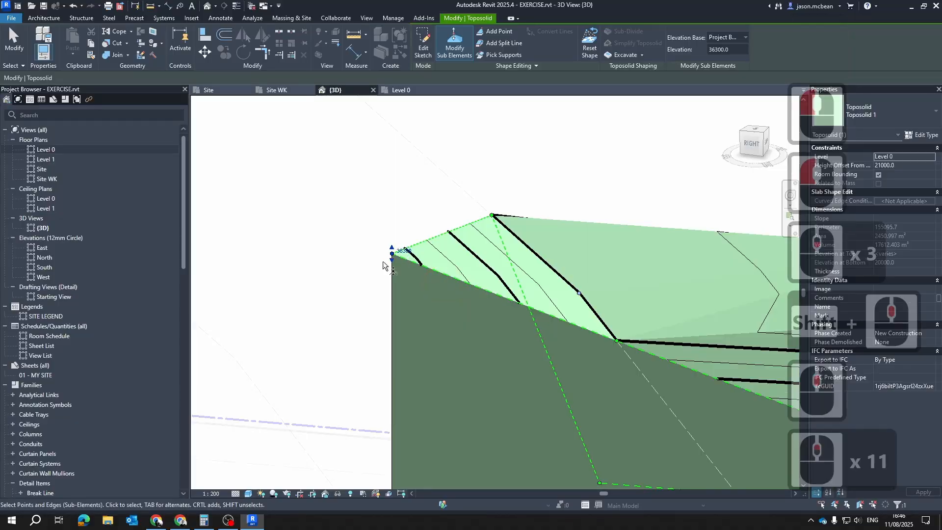
Lower the front corner point to about 34680 and slightly further, then leave the toposolid's sub-element editing
{"action": "left_click_drag", "start_coordinate": [397, 280], "coordinate": [406, 303]}
{"action": "scroll", "coordinate": [525, 326], "scroll_direction": "down", "scroll_amount": 3}
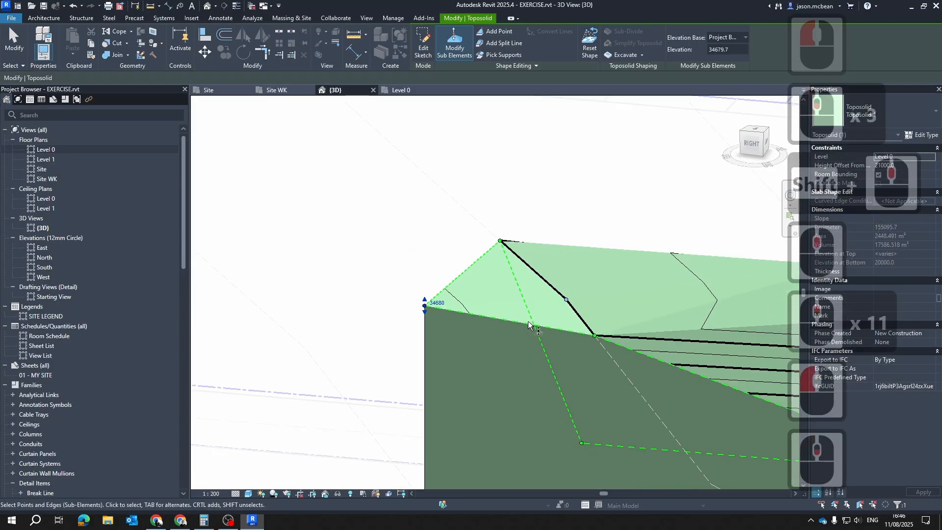
{"action": "middle_click_drag", "start_coordinate": [528, 336], "coordinate": [546, 341], "text": "shift"}
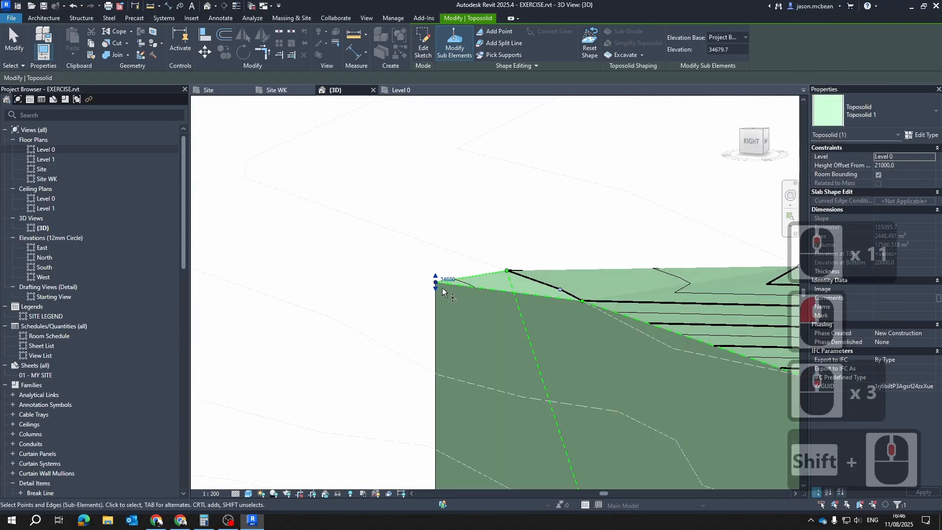
{"action": "left_click_drag", "start_coordinate": [436, 288], "coordinate": [436, 302]}
{"action": "scroll", "coordinate": [490, 246], "scroll_direction": "down", "scroll_amount": 3}
{"action": "middle_click_drag", "start_coordinate": [473, 272], "coordinate": [638, 321], "text": "shift"}
{"action": "middle_click_drag", "start_coordinate": [643, 321], "coordinate": [428, 241]}
{"action": "scroll", "coordinate": [442, 260], "scroll_direction": "down", "scroll_amount": 3}
{"action": "middle_click_drag", "start_coordinate": [490, 280], "coordinate": [603, 196], "text": "shift"}
{"action": "key", "text": "Escape"}
{"action": "scroll", "coordinate": [603, 194], "scroll_direction": "down", "scroll_amount": 3}
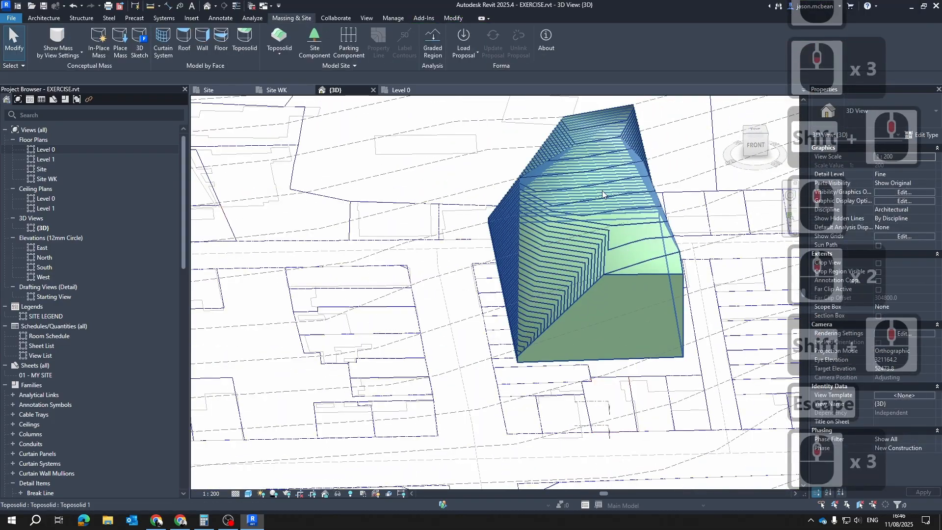
Return to the Site plan and select the toposolid
{"action": "left_click", "coordinate": [209, 90]}
{"action": "scroll", "coordinate": [490, 266], "scroll_direction": "down", "scroll_amount": 4}
{"action": "scroll", "coordinate": [525, 304], "scroll_direction": "up", "scroll_amount": 4}
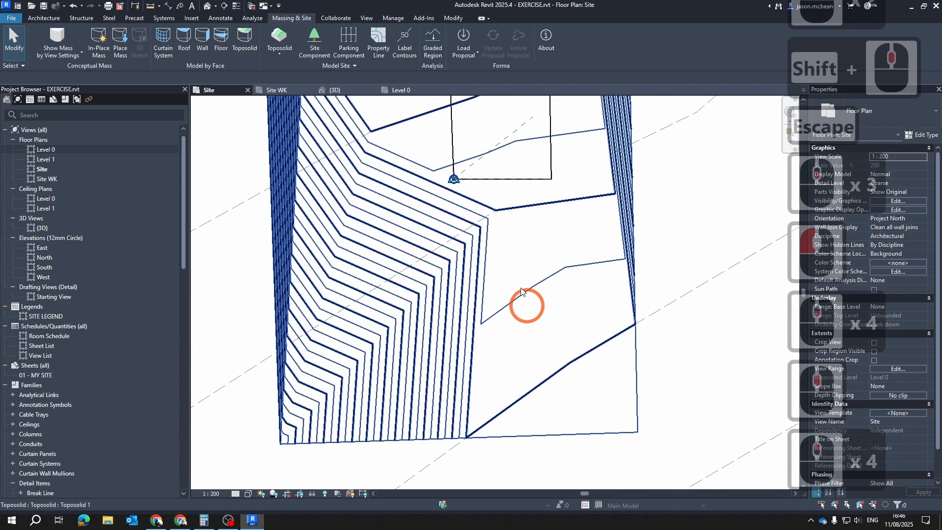
{"action": "key", "text": "Escape"}
{"action": "left_click", "coordinate": [499, 214]}
Open the toposolid's sub-elements for editing and set the Site plan's visual style to Wireframe
{"action": "scroll", "coordinate": [504, 288], "scroll_direction": "up", "scroll_amount": 8}
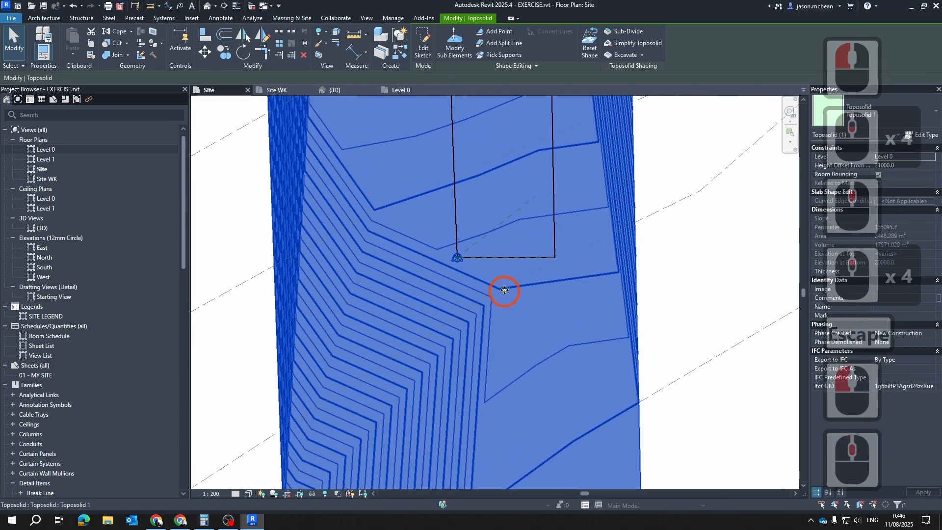
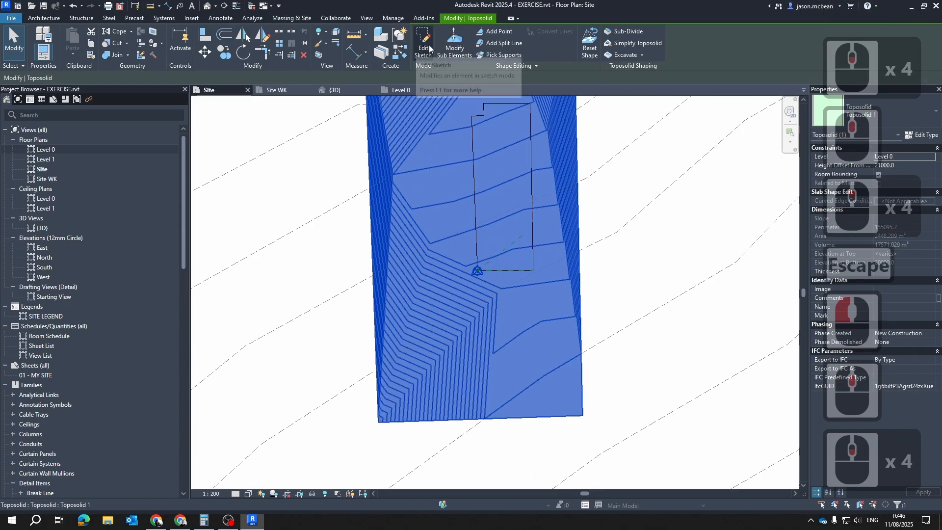
Open the toposolid's sub-elements for editing and set the Site plan's visual style to Wireframe
{"action": "left_click", "coordinate": [451, 45]}
{"action": "scroll", "coordinate": [530, 293], "scroll_direction": "up", "scroll_amount": 4}
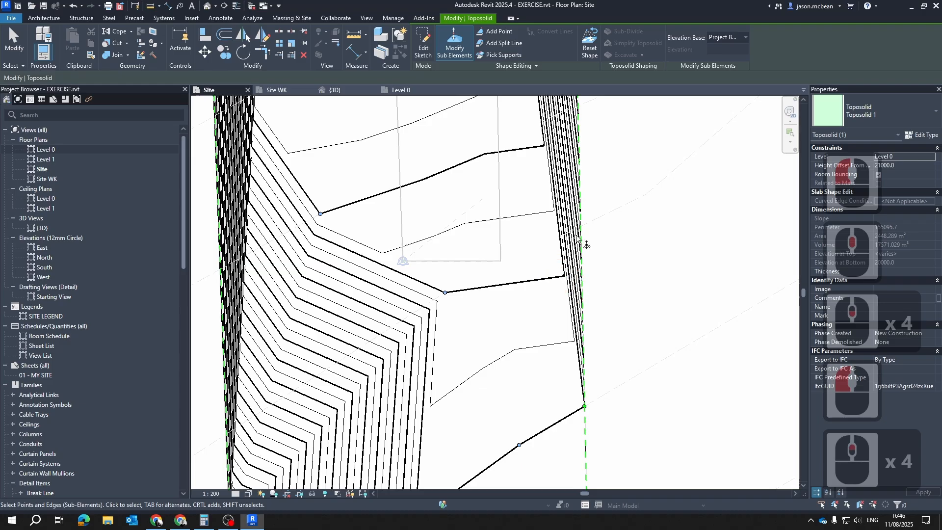
{"action": "scroll", "coordinate": [584, 240], "scroll_direction": "down", "scroll_amount": 2}
{"action": "scroll", "coordinate": [452, 254], "scroll_direction": "down", "scroll_amount": 2}
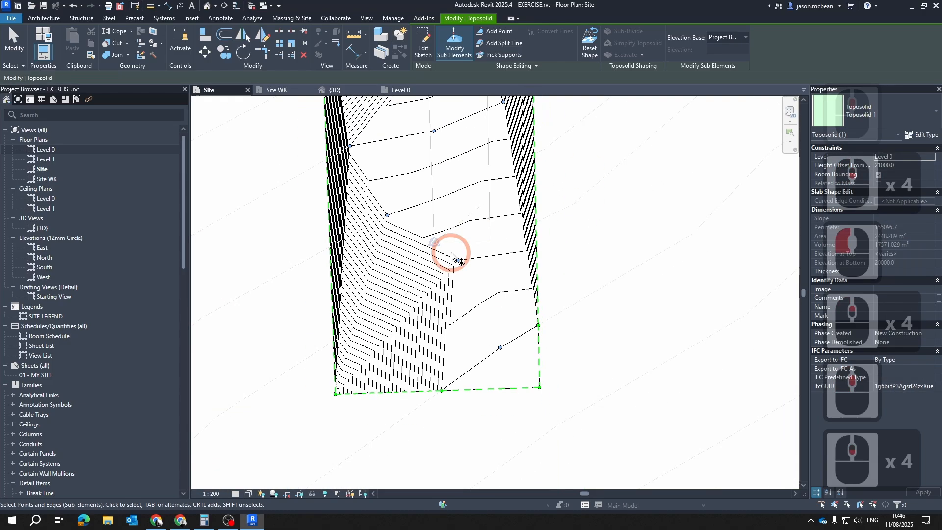
{"action": "left_click", "coordinate": [248, 493]}
{"action": "left_click", "coordinate": [261, 434]}
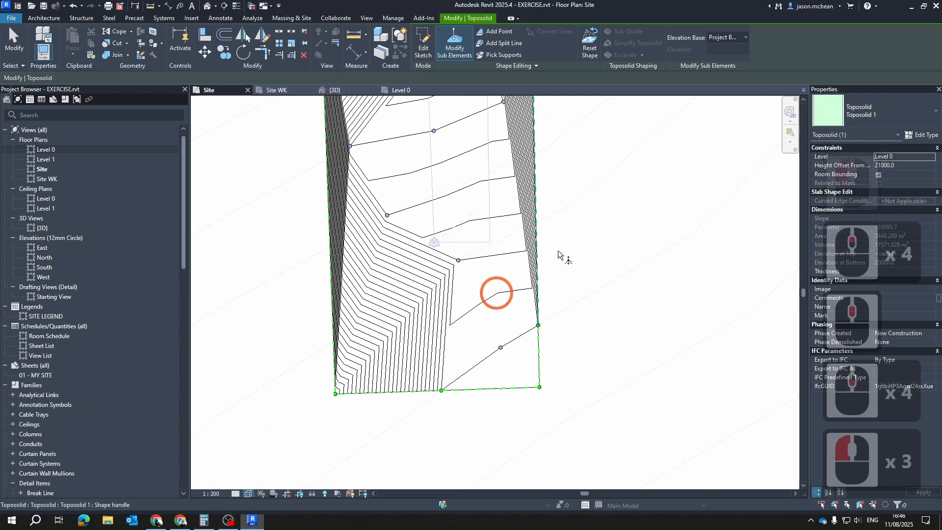
Try to add a shape point where the imported contour beside the property line's front corner meets the toposolid's east boundary
{"action": "scroll", "coordinate": [559, 221], "scroll_direction": "up", "scroll_amount": 4}
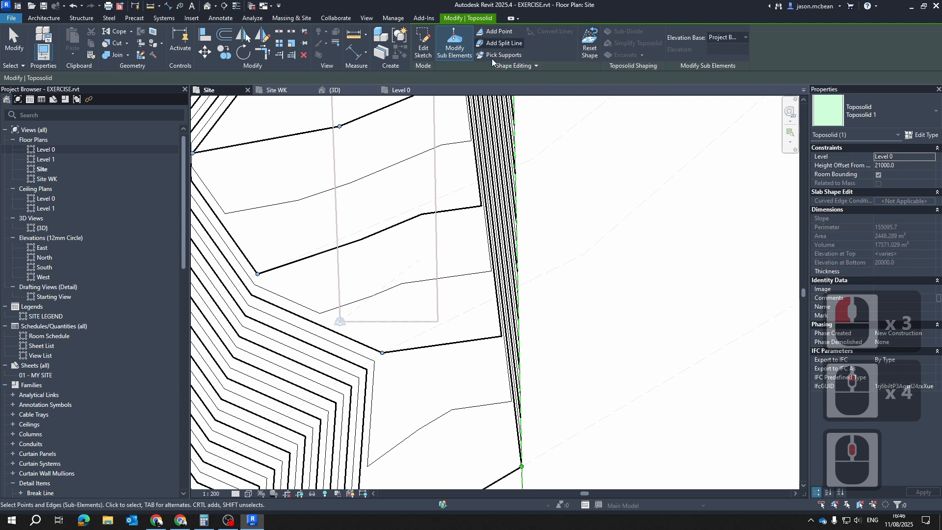
{"action": "left_click", "coordinate": [496, 31]}
{"action": "left_click", "coordinate": [693, 32]}
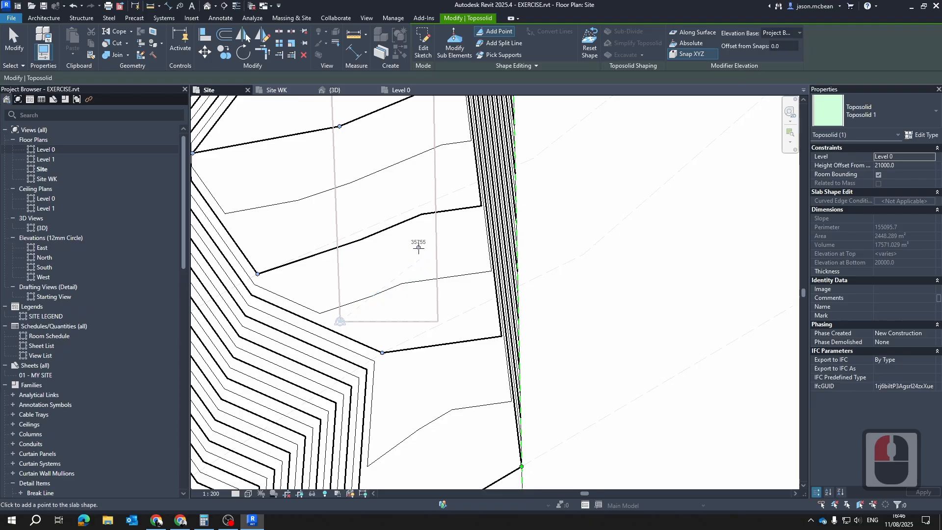
{"action": "middle_click_drag", "start_coordinate": [384, 322], "coordinate": [460, 303]}
{"action": "scroll", "coordinate": [560, 287], "scroll_direction": "up", "scroll_amount": 4}
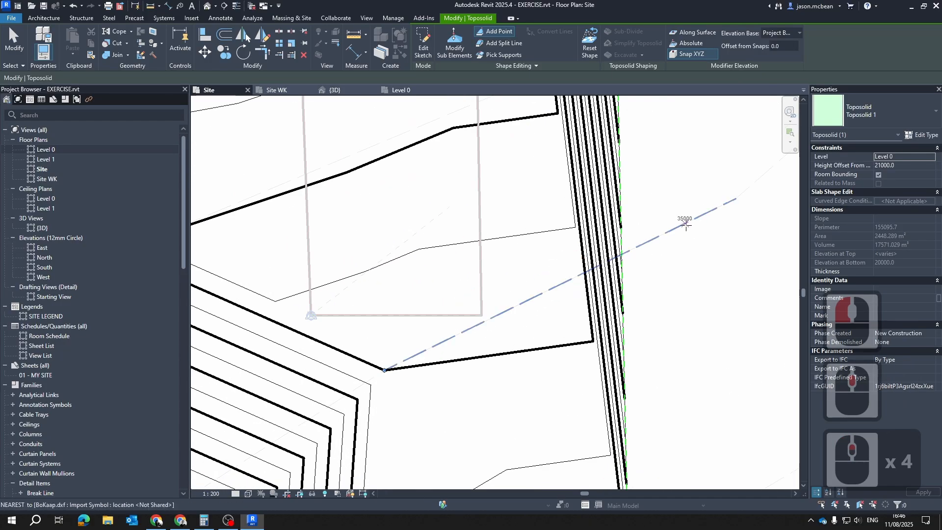
{"action": "left_click", "coordinate": [718, 208]}
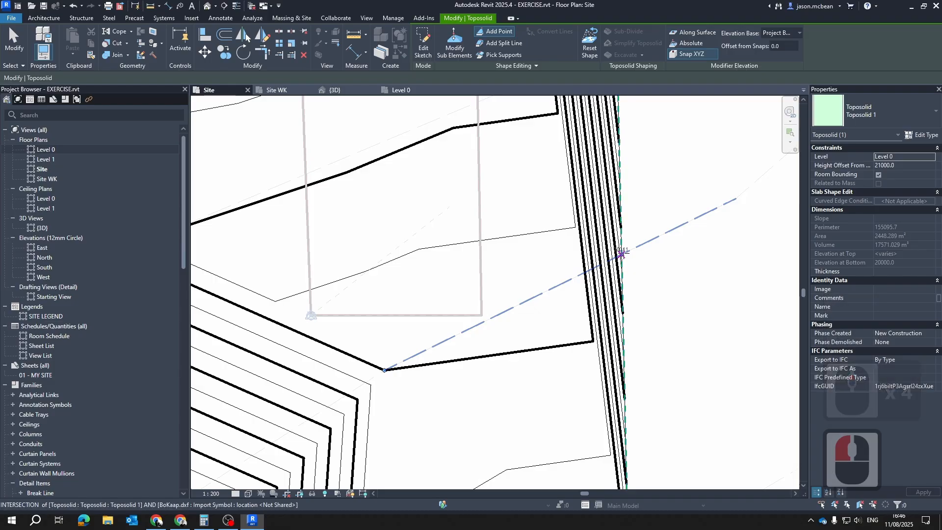
{"action": "scroll", "coordinate": [619, 255], "scroll_direction": "up", "scroll_amount": 1}
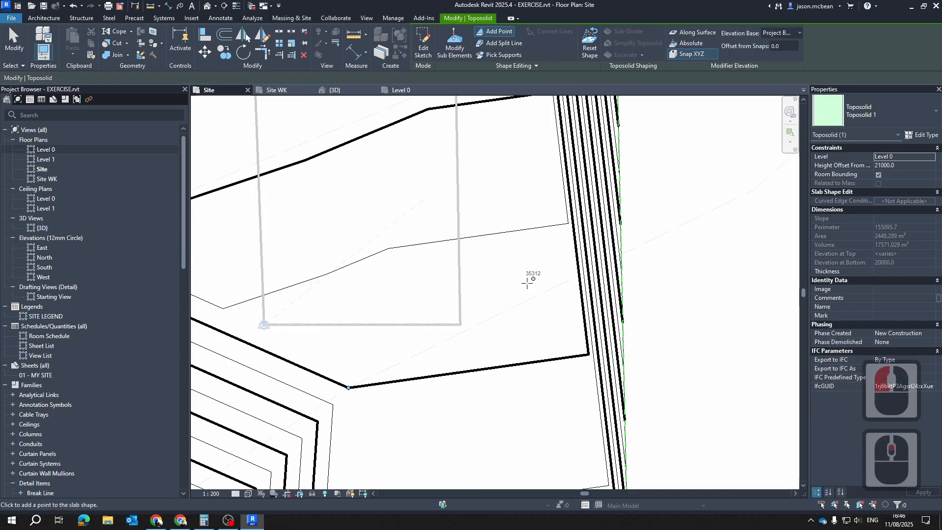
{"action": "scroll", "coordinate": [497, 319], "scroll_direction": "down", "scroll_amount": 3}
{"action": "key", "text": "Escape"}
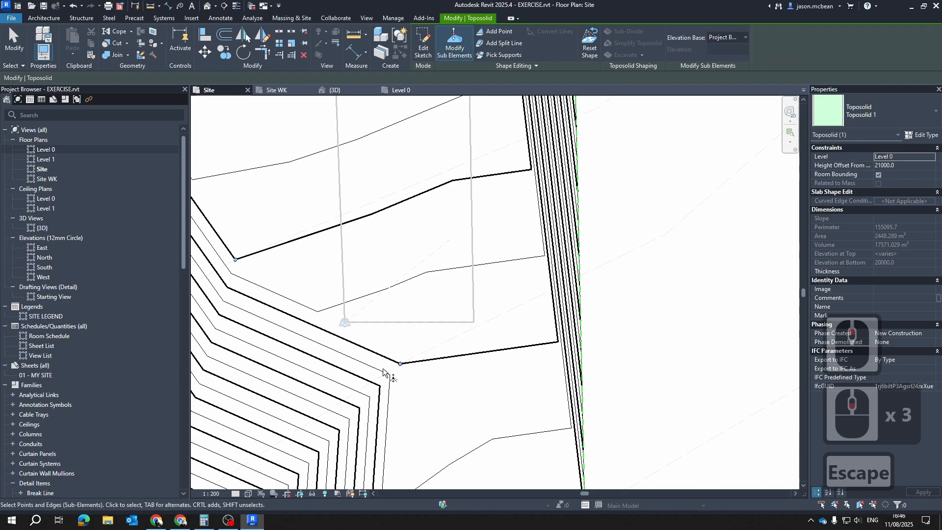
Check the elevation of the interior toposolid point just below the property line
{"action": "left_click", "coordinate": [401, 364]}
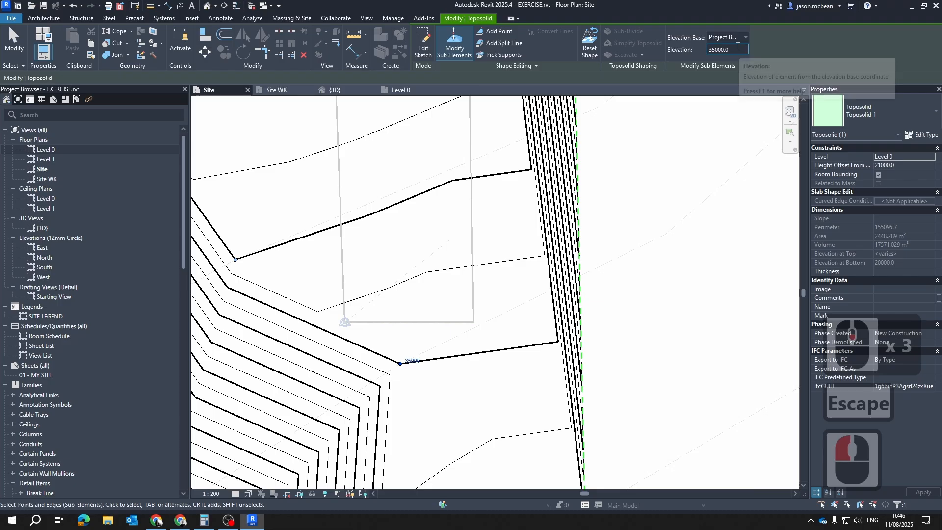
{"action": "left_click", "coordinate": [606, 32]}
{"action": "key", "text": "Escape"}
Add points at absolute elevation 35000 where the matching imported contour crosses both long boundary edges of the toposolid
{"action": "left_click", "coordinate": [494, 31]}
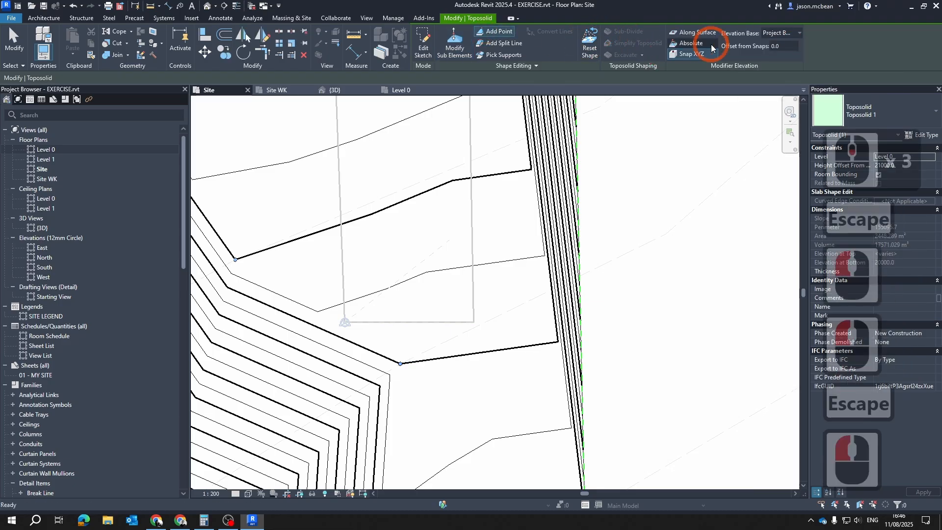
{"action": "double_click", "coordinate": [791, 46]}
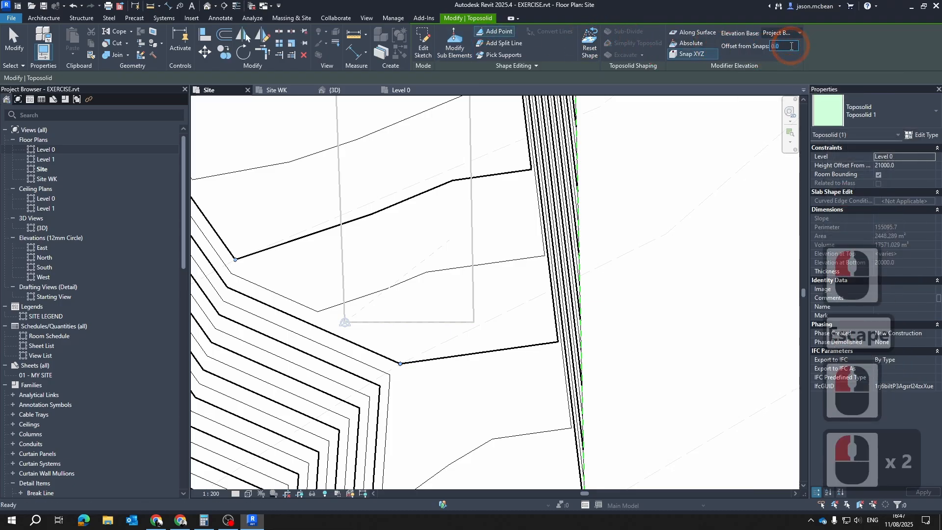
{"action": "left_click", "coordinate": [694, 44]}
{"action": "left_click", "coordinate": [786, 47]}
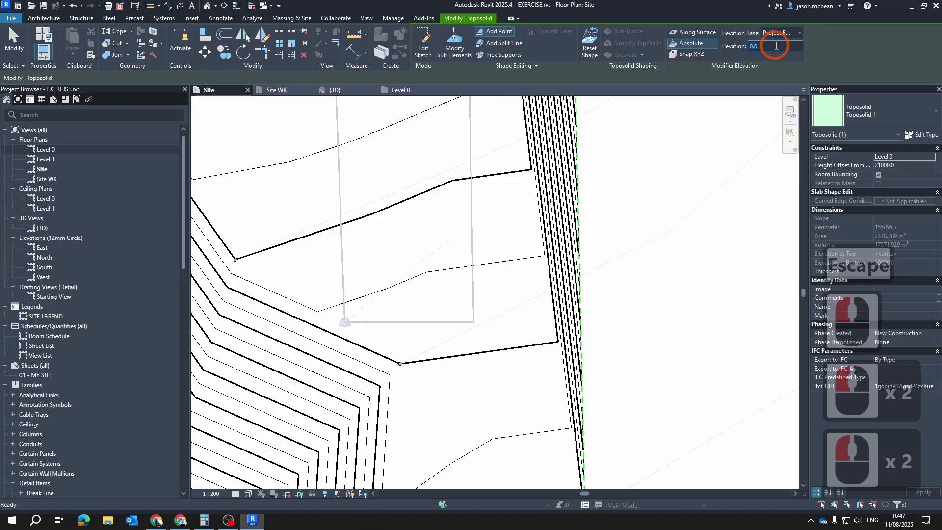
{"action": "type", "text": "38"}
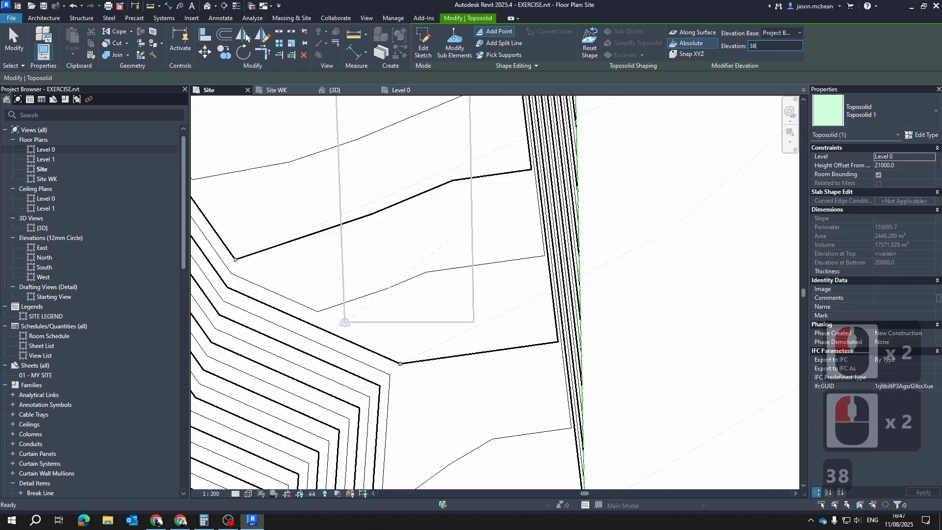
{"action": "key", "text": "BackSpace"}
{"action": "type", "text": "5000"}
{"action": "key", "text": "Return"}
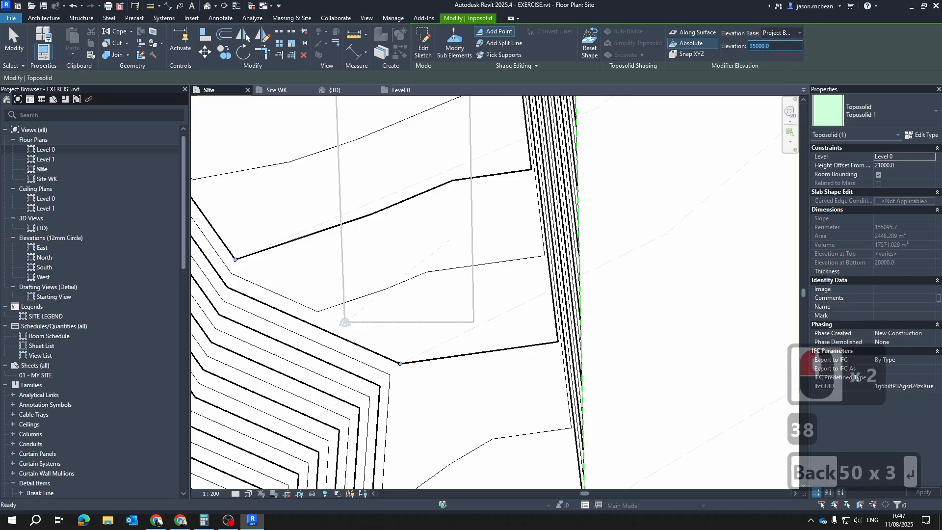
{"action": "scroll", "coordinate": [569, 273], "scroll_direction": "up", "scroll_amount": 6}
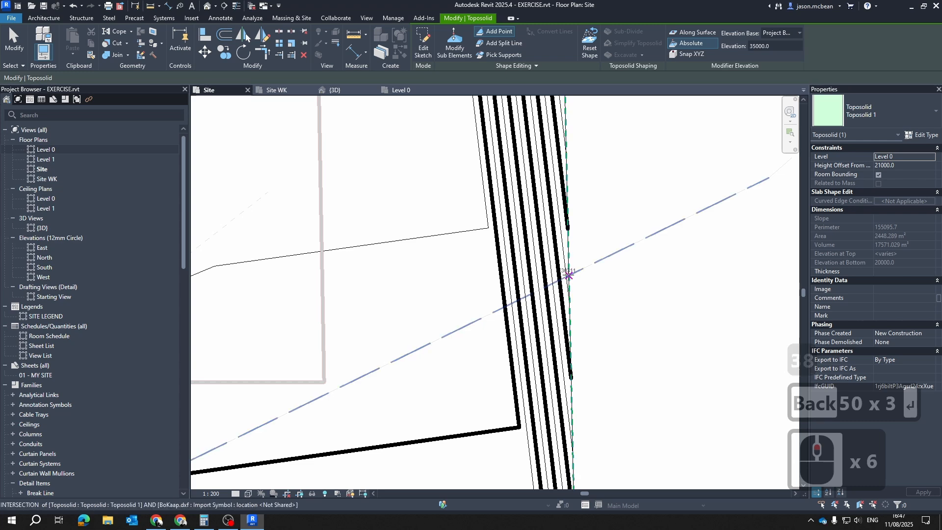
{"action": "left_click", "coordinate": [569, 276]}
{"action": "scroll", "coordinate": [458, 338], "scroll_direction": "up", "scroll_amount": 6}
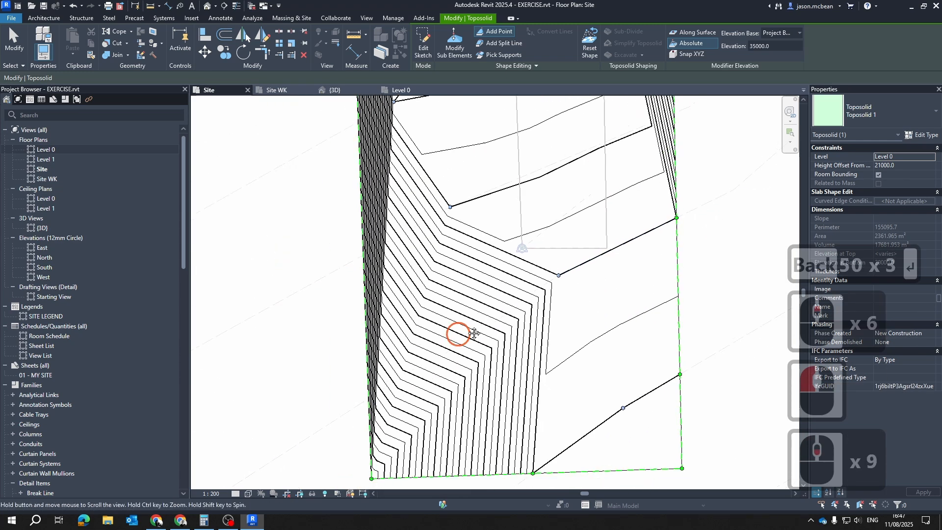
{"action": "left_click", "coordinate": [357, 379]}
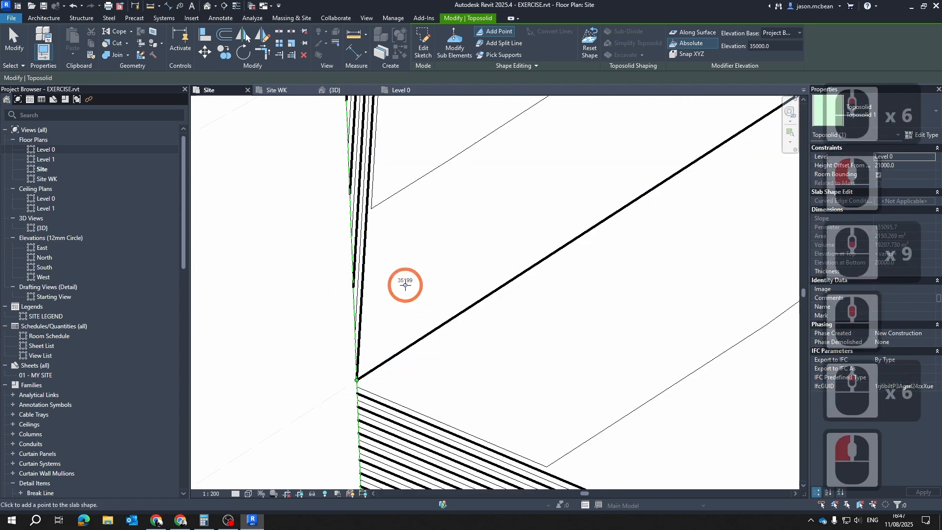
Leave the toposolid's shape editing and examine its contours against the imported contour lines around the property
{"action": "scroll", "coordinate": [413, 300], "scroll_direction": "down", "scroll_amount": 11}
{"action": "scroll", "coordinate": [466, 196], "scroll_direction": "up", "scroll_amount": 4}
{"action": "middle_click_drag", "start_coordinate": [483, 234], "coordinate": [496, 290]}
{"action": "scroll", "coordinate": [726, 182], "scroll_direction": "up", "scroll_amount": 5}
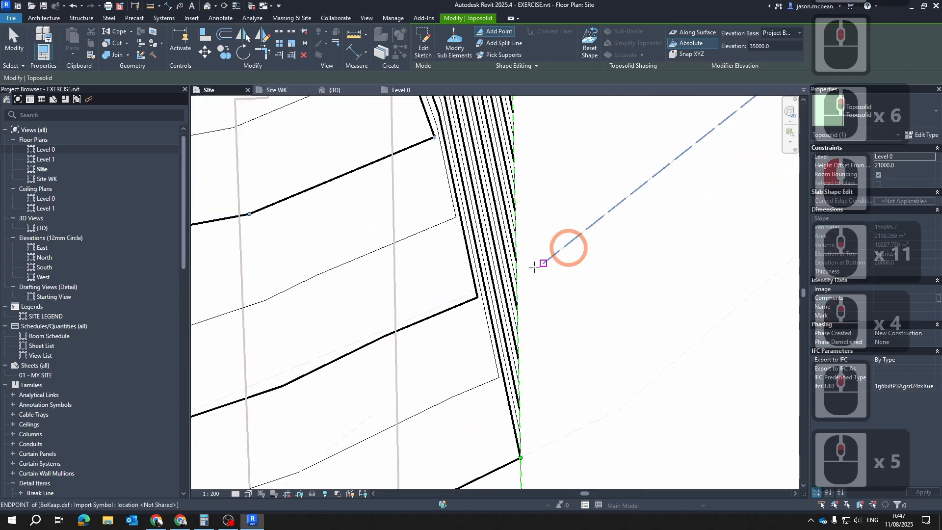
{"action": "key", "text": "Escape"}
{"action": "scroll", "coordinate": [625, 259], "scroll_direction": "down", "scroll_amount": 6}
{"action": "key", "text": "Escape"}
{"action": "key", "text": "Escape"}
{"action": "left_click", "coordinate": [410, 340]}
{"action": "key", "text": "Escape"}
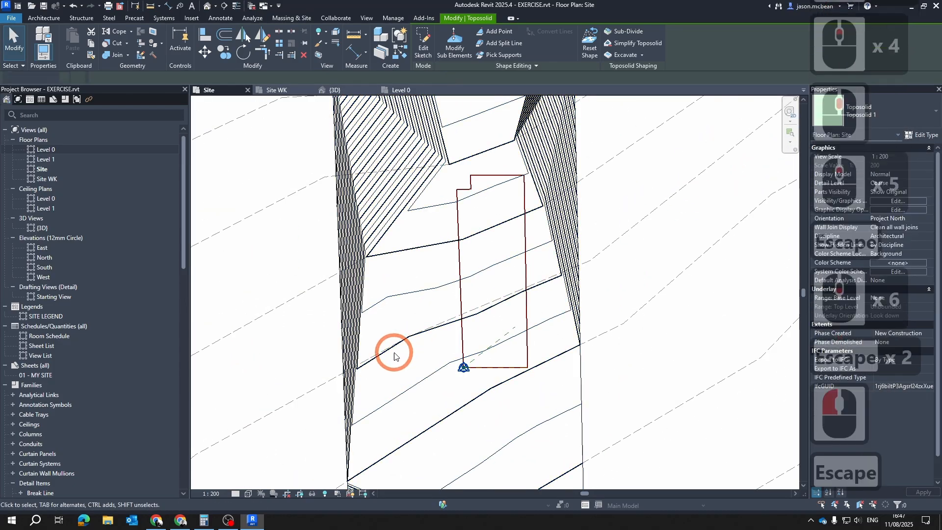
{"action": "scroll", "coordinate": [390, 342], "scroll_direction": "up", "scroll_amount": 4}
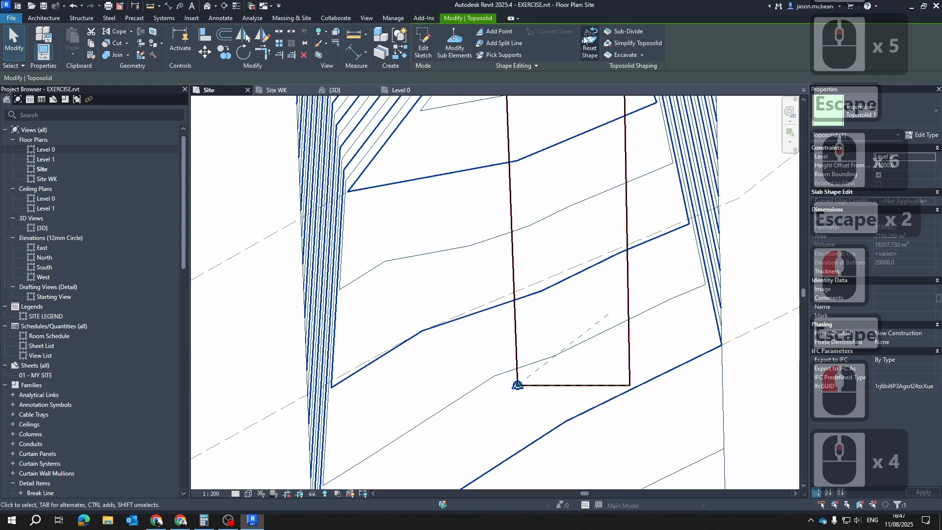
{"action": "scroll", "coordinate": [520, 211], "scroll_direction": "down", "scroll_amount": 2}
{"action": "key", "text": "Escape"}
Add points at absolute elevation 36000 where the next imported contour crosses both long boundary edges of the toposolid
{"action": "left_click", "coordinate": [381, 290]}
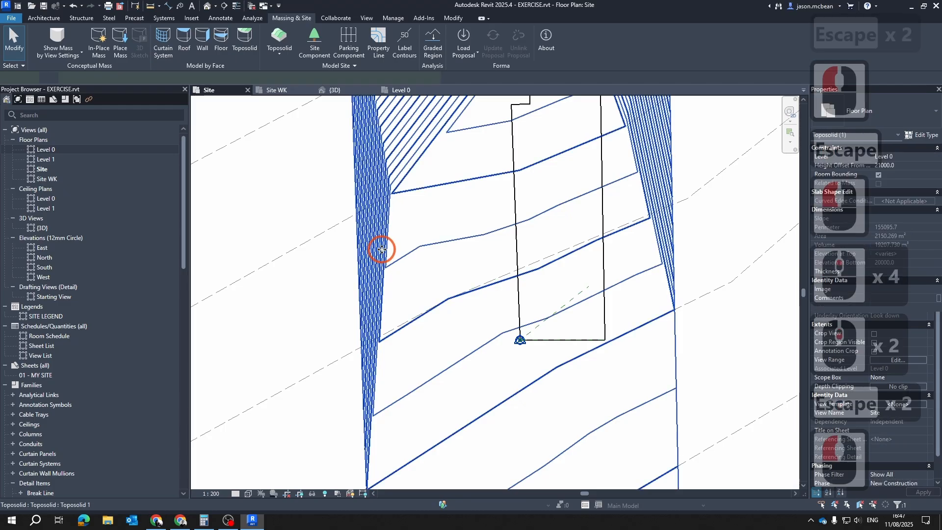
{"action": "left_click", "coordinate": [502, 291]}
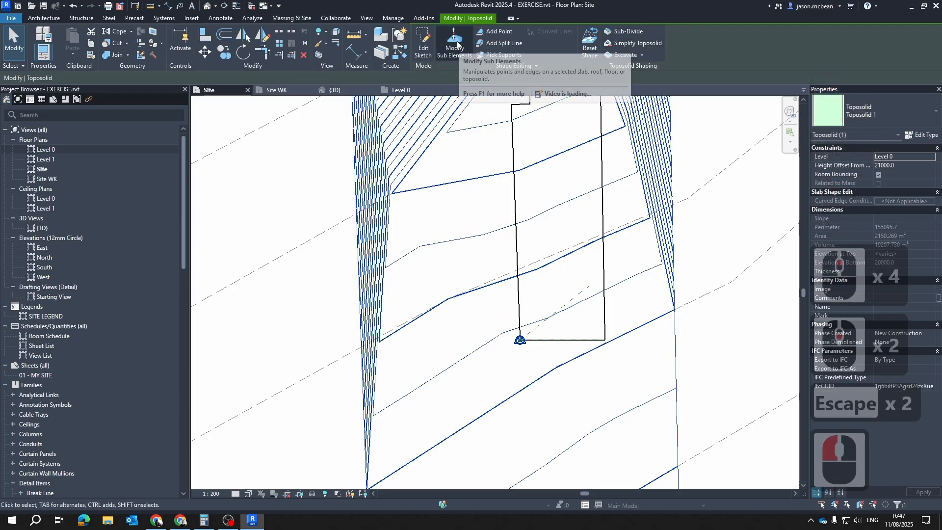
{"action": "left_click", "coordinate": [498, 31]}
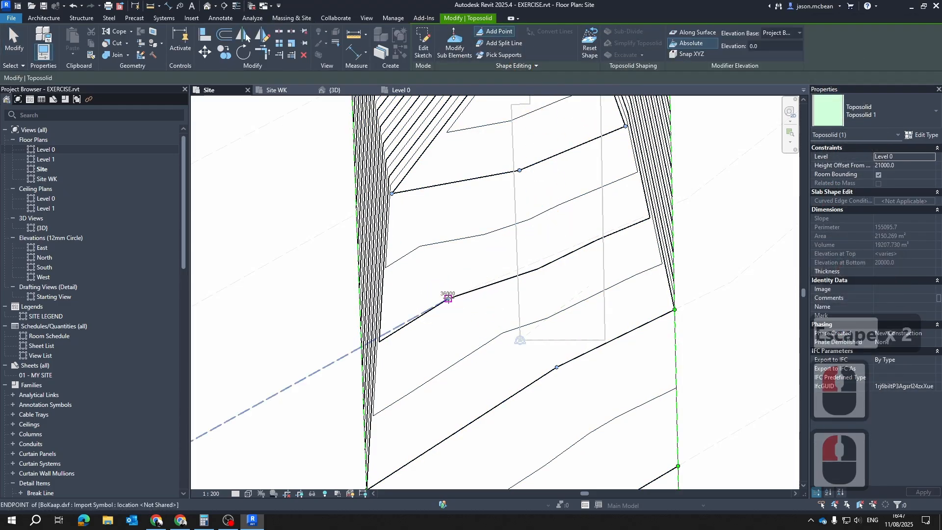
{"action": "double_click", "coordinate": [782, 45]}
{"action": "type", "text": "36000"}
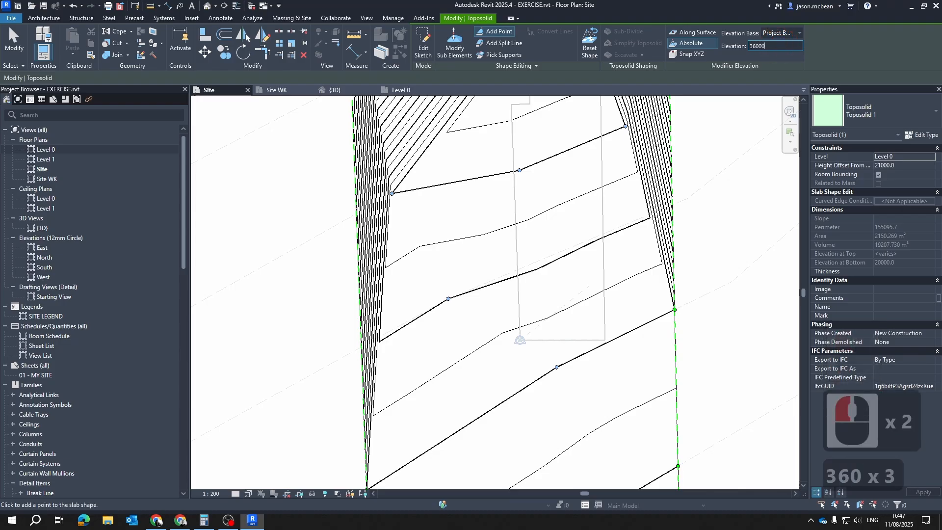
{"action": "key", "text": "Return"}
{"action": "scroll", "coordinate": [665, 205], "scroll_direction": "up", "scroll_amount": 4}
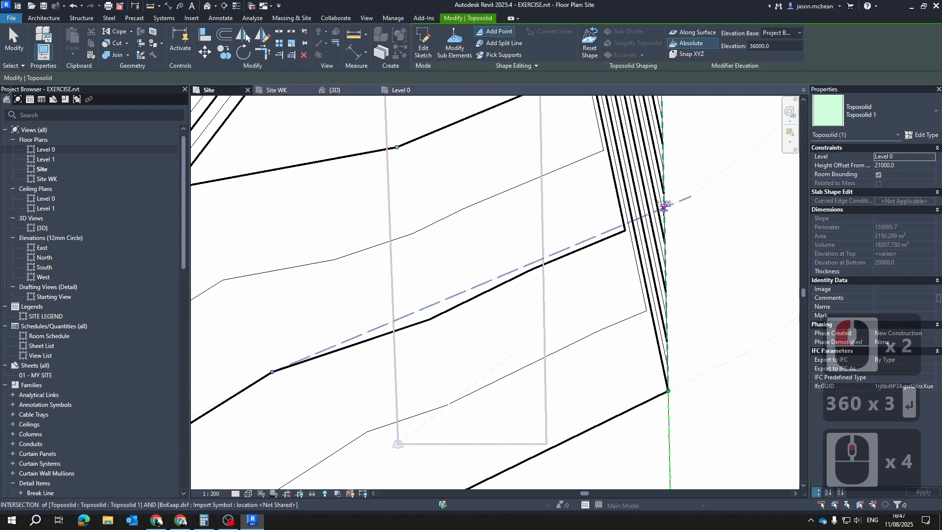
{"action": "scroll", "coordinate": [663, 207], "scroll_direction": "down", "scroll_amount": 4}
{"action": "middle_click_drag", "start_coordinate": [767, 190], "coordinate": [421, 301]}
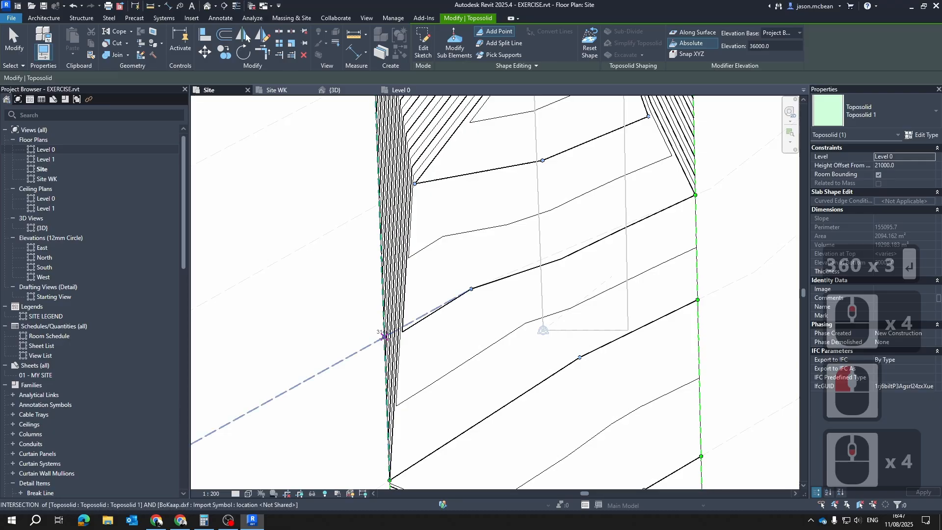
{"action": "left_click", "coordinate": [384, 337]}
Add points at absolute elevation 37000 on both long boundary edges of the toposolid, following the next imported contour
{"action": "middle_click_drag", "start_coordinate": [604, 288], "coordinate": [559, 388]}
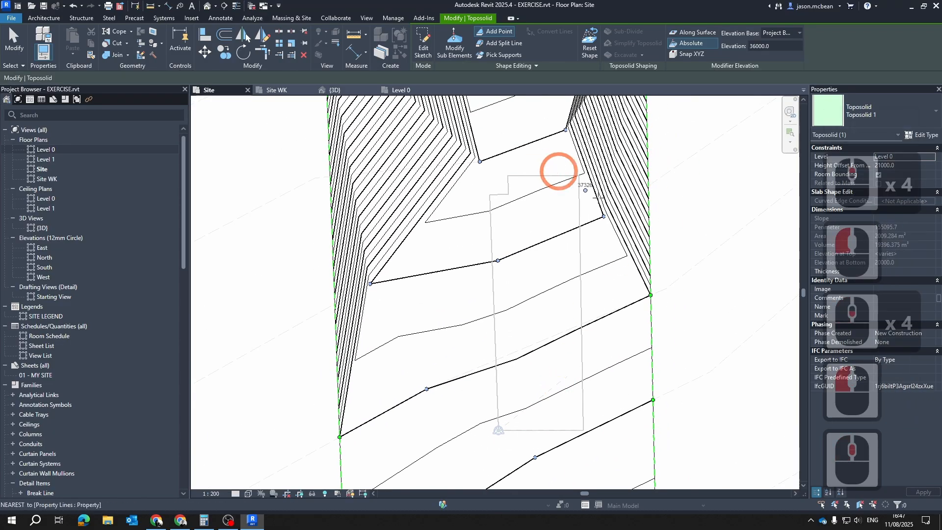
{"action": "scroll", "coordinate": [562, 221], "scroll_direction": "up", "scroll_amount": 4}
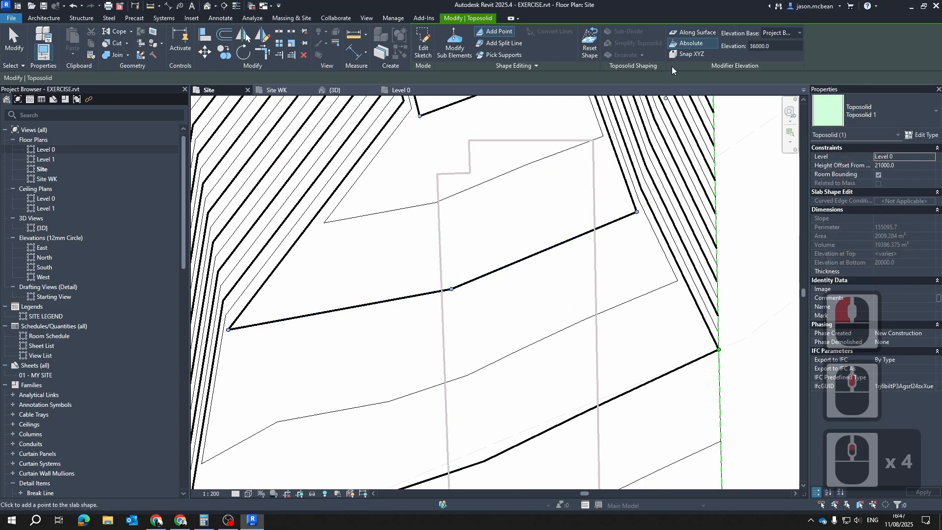
{"action": "double_click", "coordinate": [756, 45]}
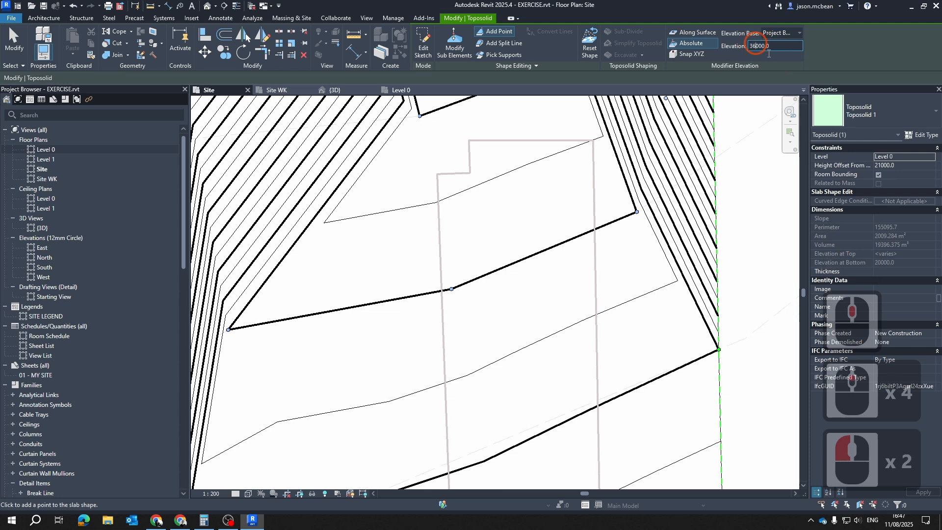
{"action": "key", "text": "BackSpace"}
{"action": "type", "text": "7"}
{"action": "scroll", "coordinate": [570, 257], "scroll_direction": "down", "scroll_amount": 4}
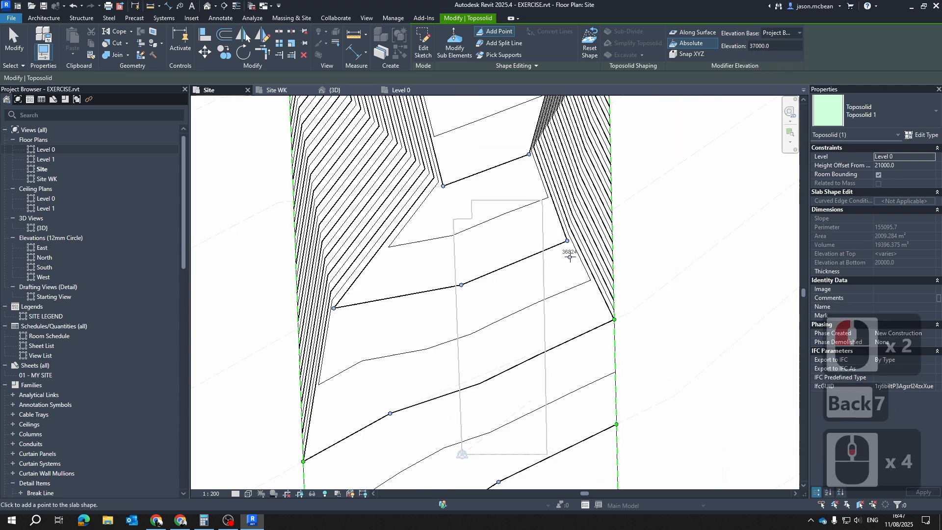
{"action": "left_click", "coordinate": [612, 210]}
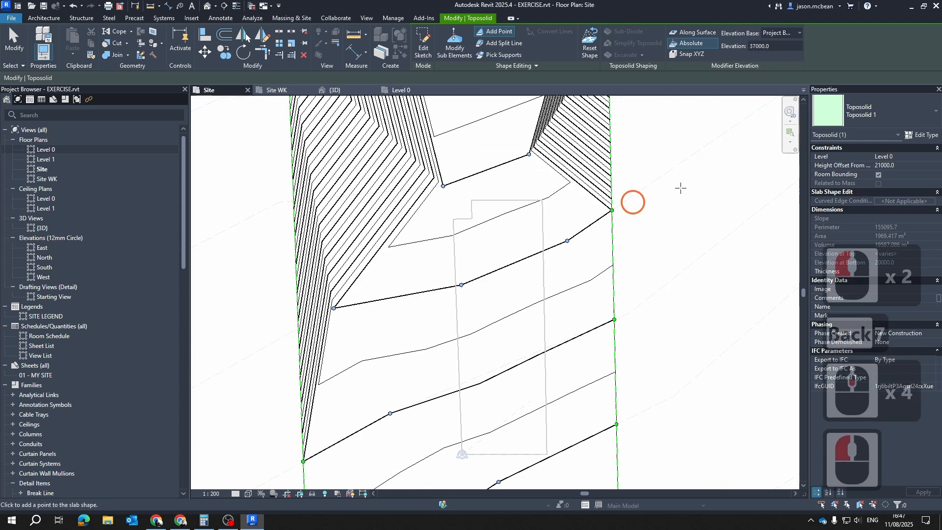
{"action": "left_click", "coordinate": [298, 328]}
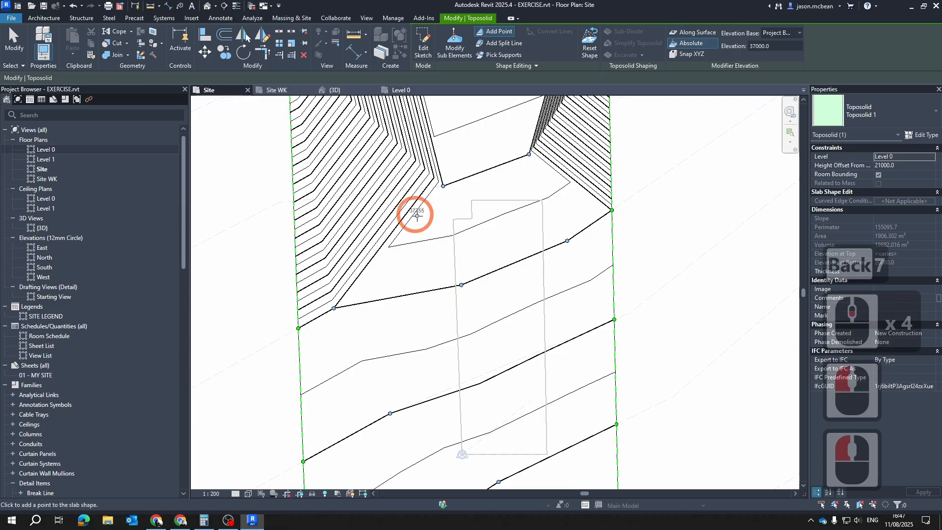
Add points at absolute elevation 38000 where the next imported contour crosses both long boundary edges of the toposolid
{"action": "middle_click_drag", "start_coordinate": [414, 213], "coordinate": [434, 290]}
{"action": "scroll", "coordinate": [498, 243], "scroll_direction": "up", "scroll_amount": 2}
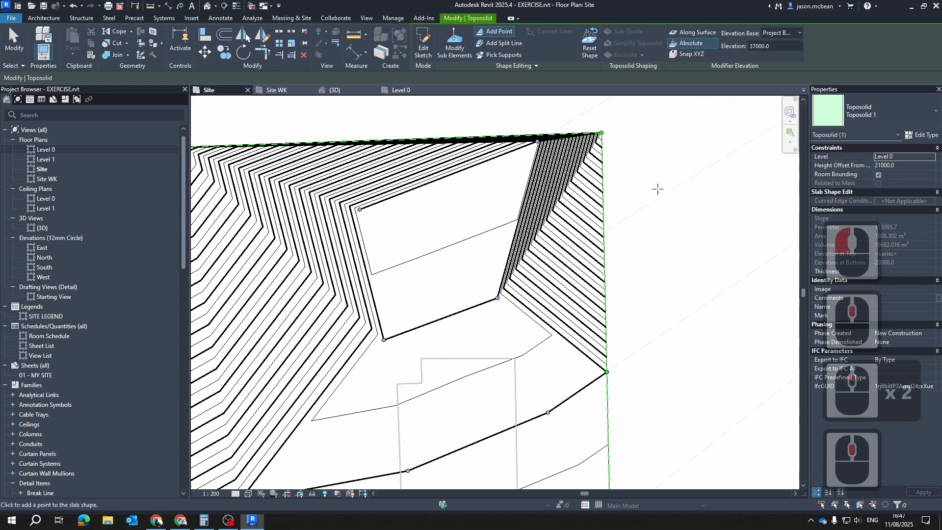
{"action": "left_click", "coordinate": [760, 47]}
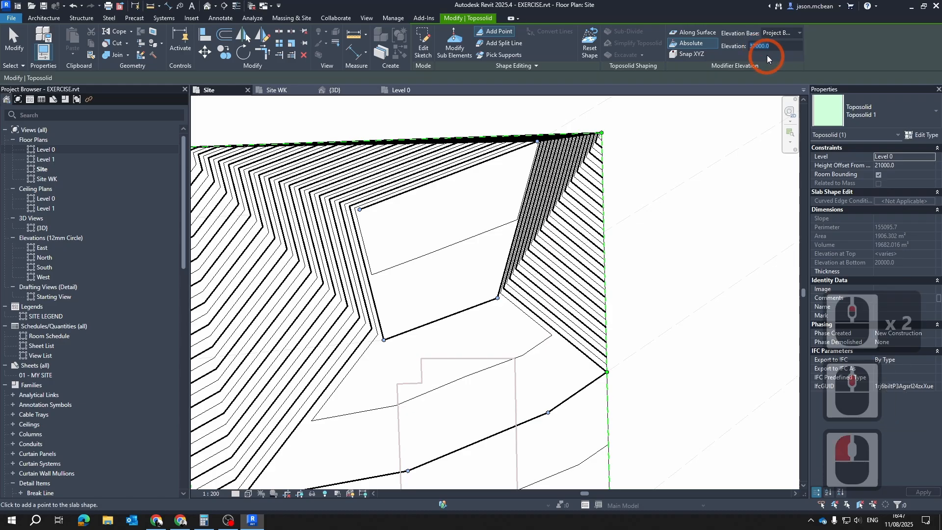
{"action": "left_click", "coordinate": [762, 49]}
{"action": "key", "text": "BackSpace"}
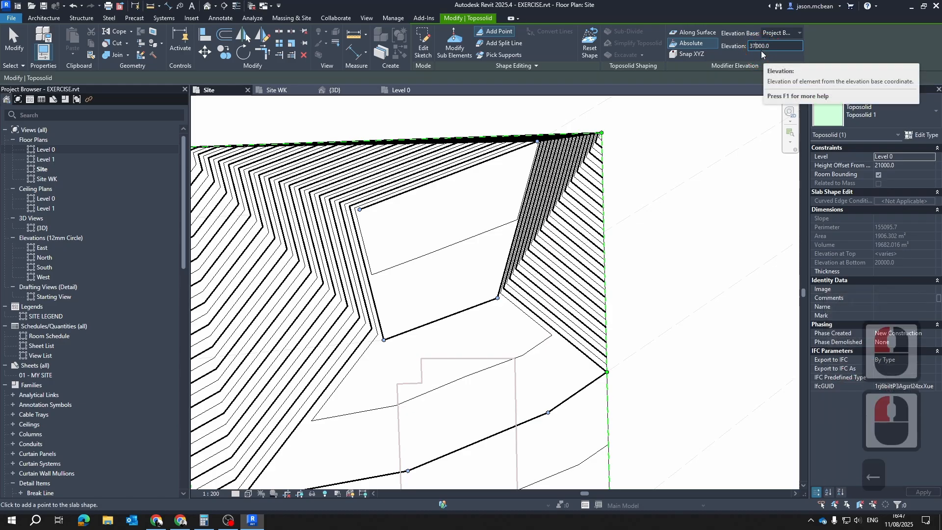
{"action": "type", "text": "8"}
{"action": "key", "text": "Return"}
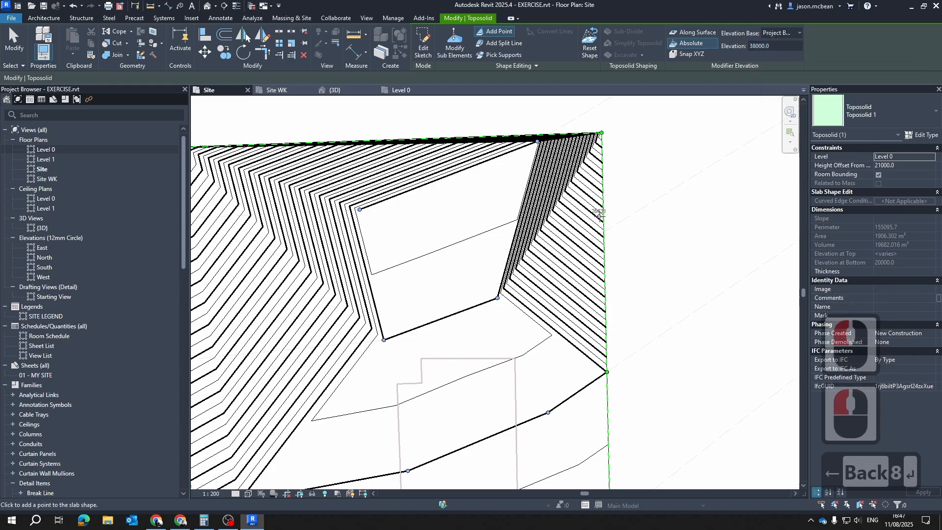
{"action": "scroll", "coordinate": [626, 211], "scroll_direction": "down", "scroll_amount": 4}
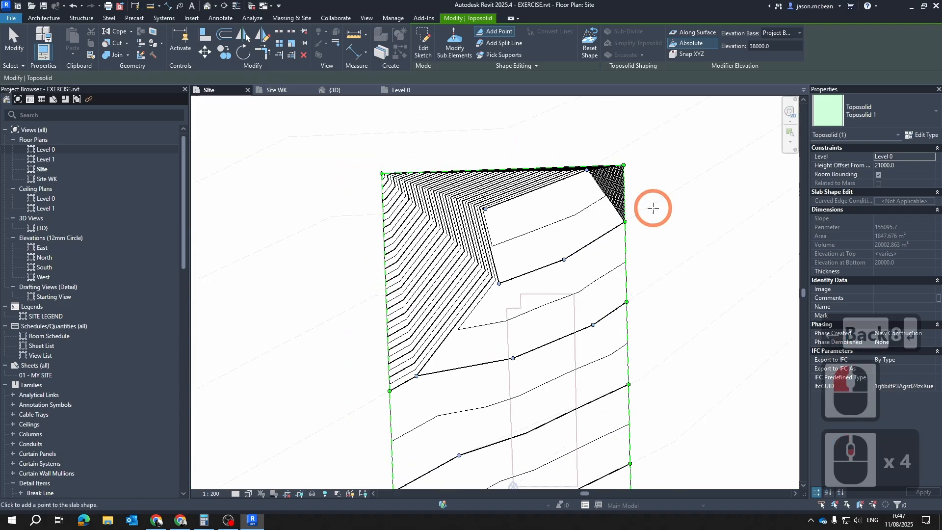
{"action": "scroll", "coordinate": [418, 290], "scroll_direction": "up", "scroll_amount": 3}
{"action": "left_click", "coordinate": [370, 297]}
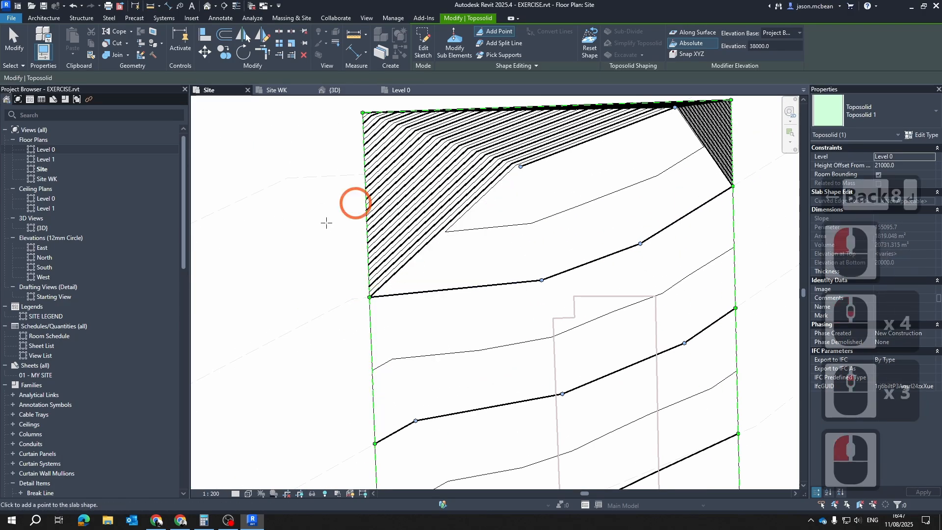
Add points at absolute elevation 390003 where the next imported contour crosses the toposolid's west long edge and its north short edge
{"action": "scroll", "coordinate": [378, 291], "scroll_direction": "down", "scroll_amount": 3}
{"action": "scroll", "coordinate": [479, 260], "scroll_direction": "up", "scroll_amount": 4}
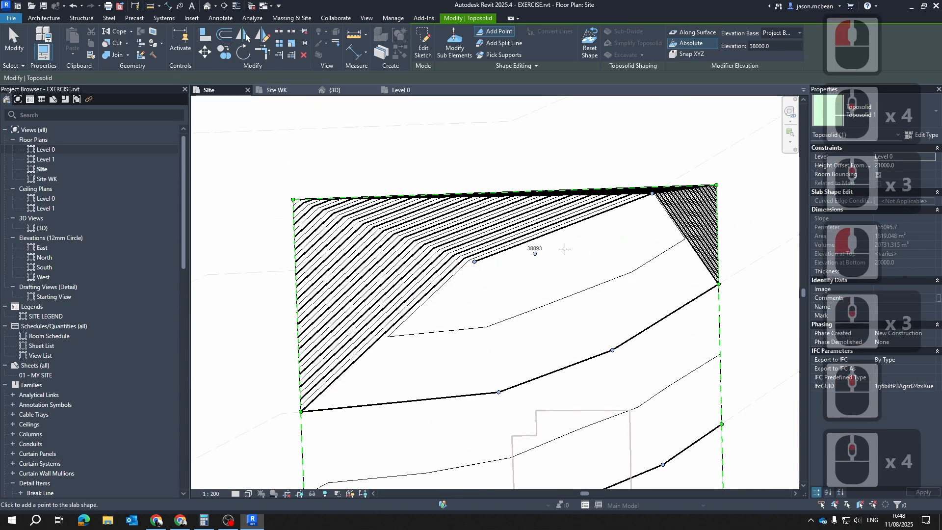
{"action": "scroll", "coordinate": [475, 261], "scroll_direction": "up", "scroll_amount": 6}
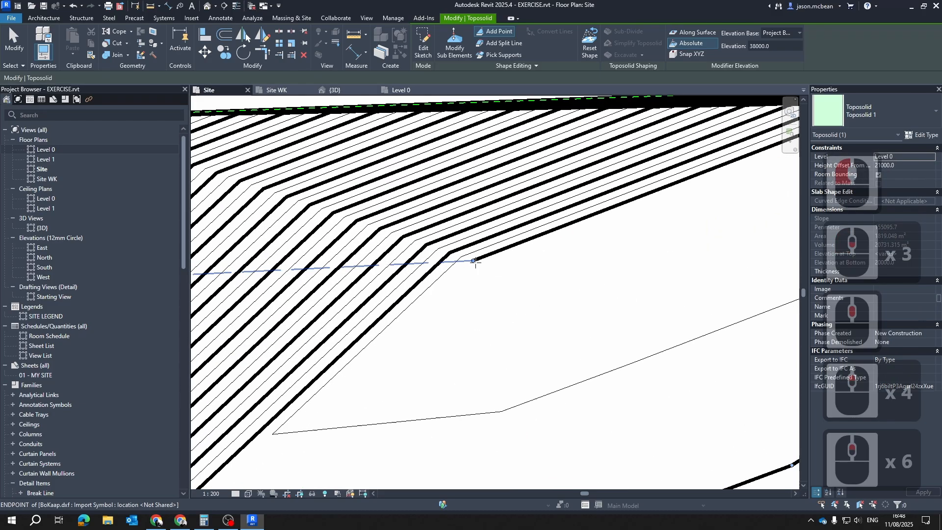
{"action": "left_click", "coordinate": [473, 261]}
{"action": "scroll", "coordinate": [475, 261], "scroll_direction": "down", "scroll_amount": 5}
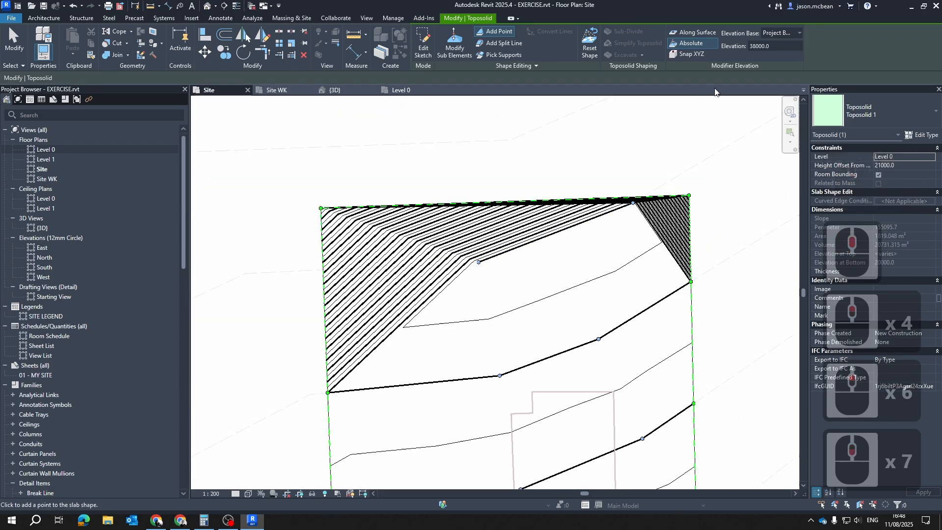
{"action": "left_click", "coordinate": [784, 46]}
{"action": "type", "text": "39"}
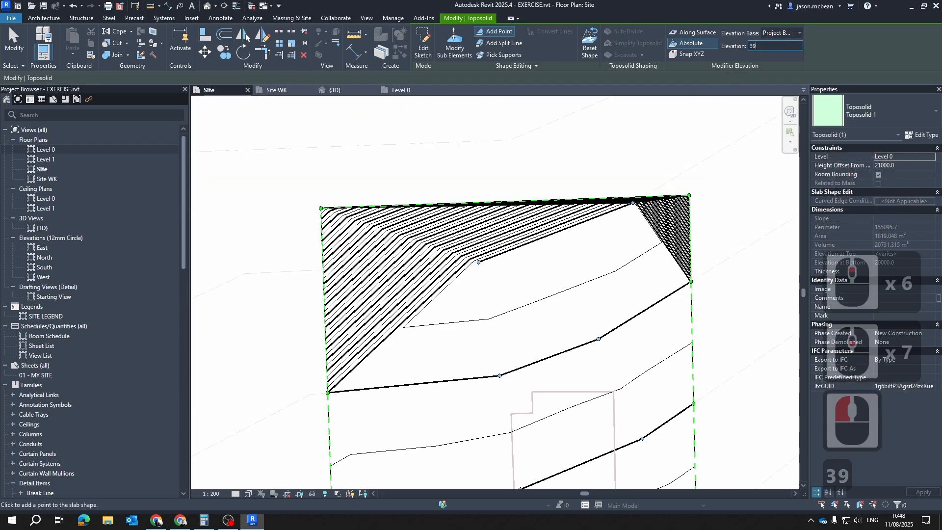
{"action": "type", "text": "0000"}
{"action": "key", "text": "BackSpace"}
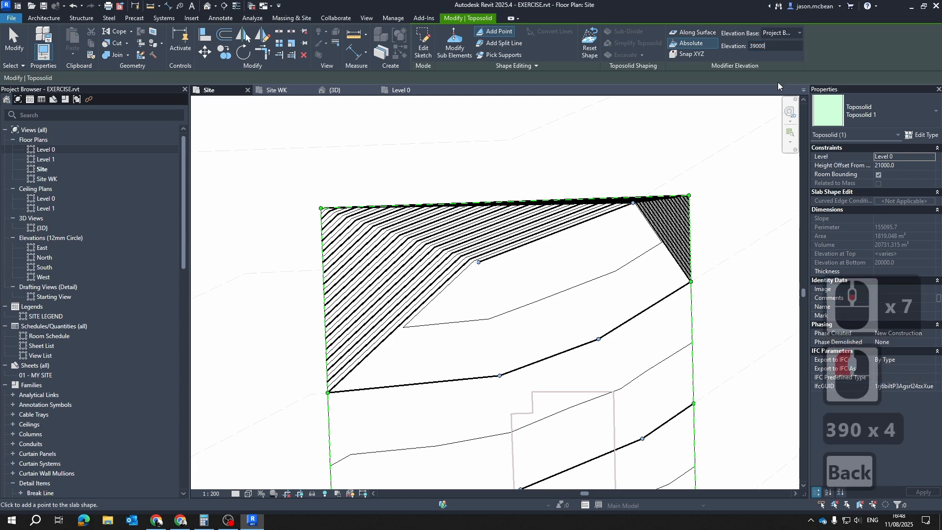
{"action": "type", "text": "3"}
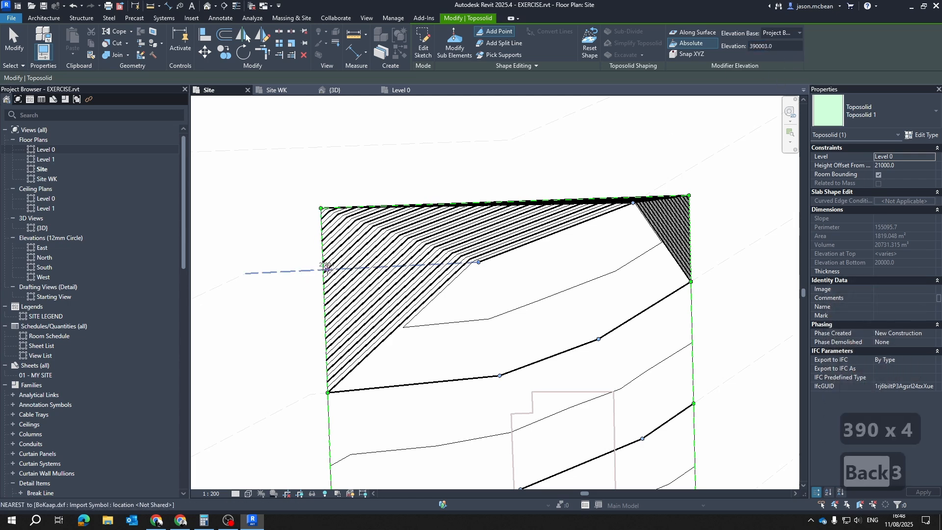
{"action": "left_click", "coordinate": [323, 270]}
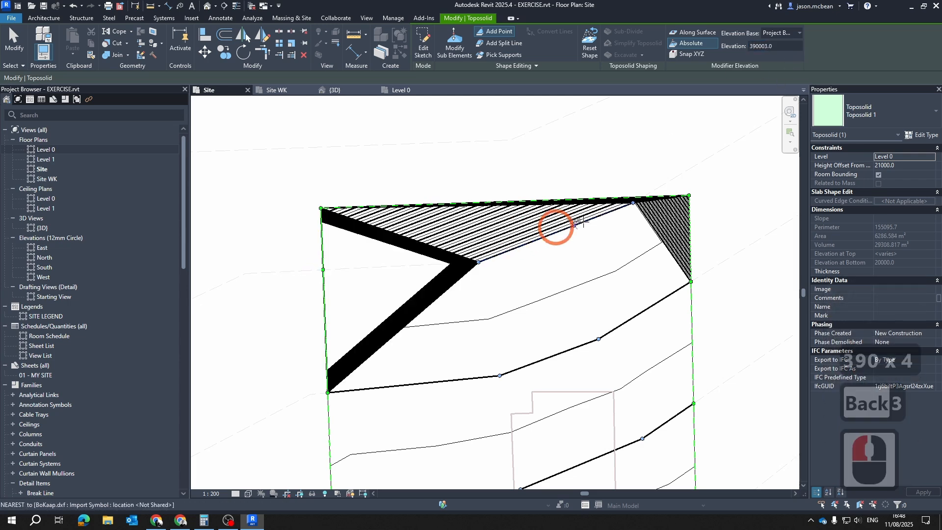
{"action": "left_click", "coordinate": [642, 196]}
Set the elevation of the new contour point on the toposolid's north short edge to 39000
{"action": "scroll", "coordinate": [637, 201], "scroll_direction": "up", "scroll_amount": 10}
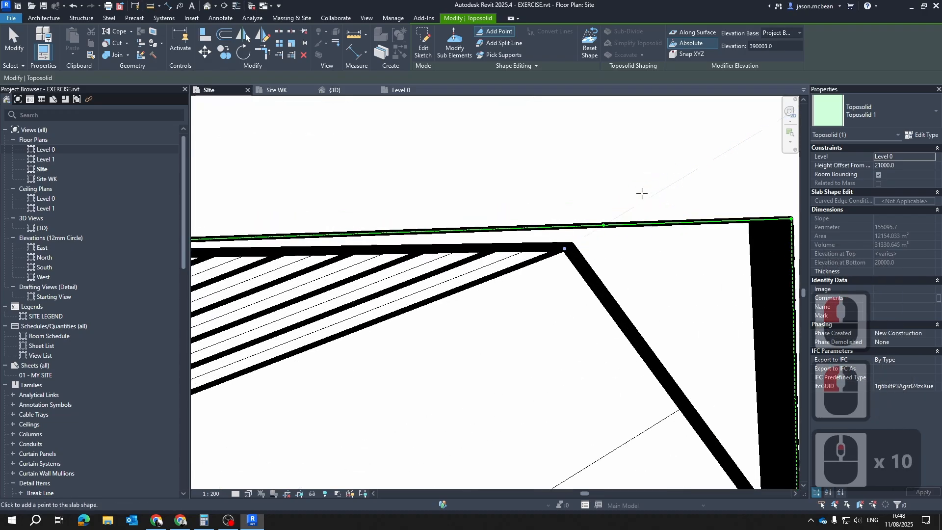
{"action": "key", "text": "Escape"}
{"action": "left_click", "coordinate": [604, 225]}
{"action": "left_click", "coordinate": [726, 49]}
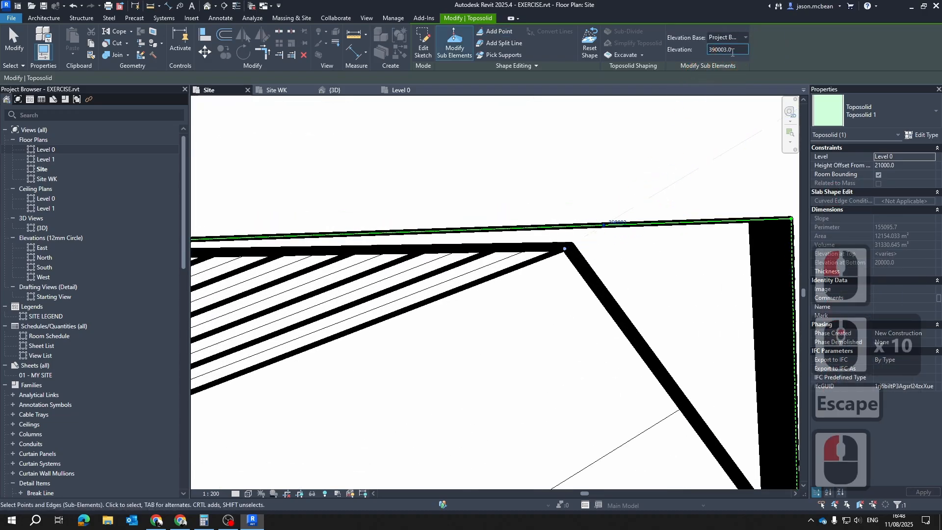
{"action": "key", "text": "BackSpace"}
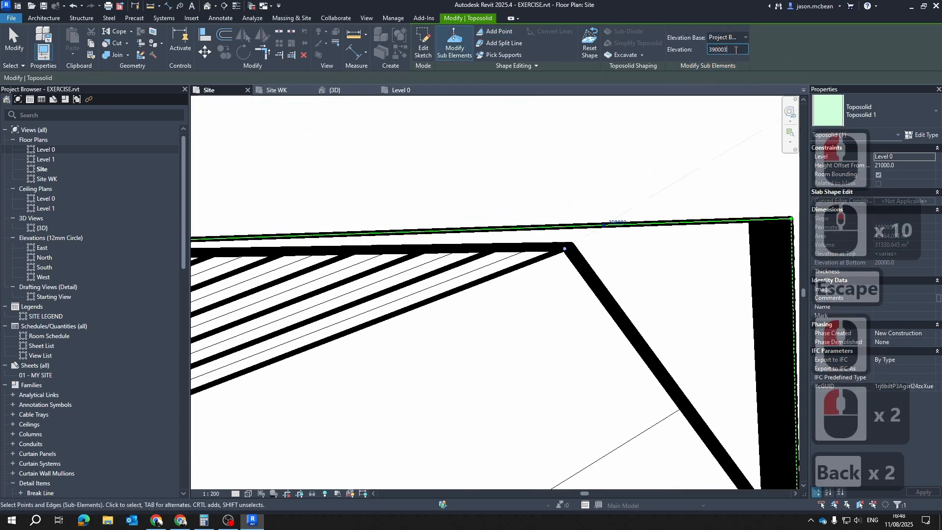
{"action": "key", "text": "BackSpace"}
{"action": "key", "text": "Return"}
{"action": "scroll", "coordinate": [597, 266], "scroll_direction": "down", "scroll_amount": 10}
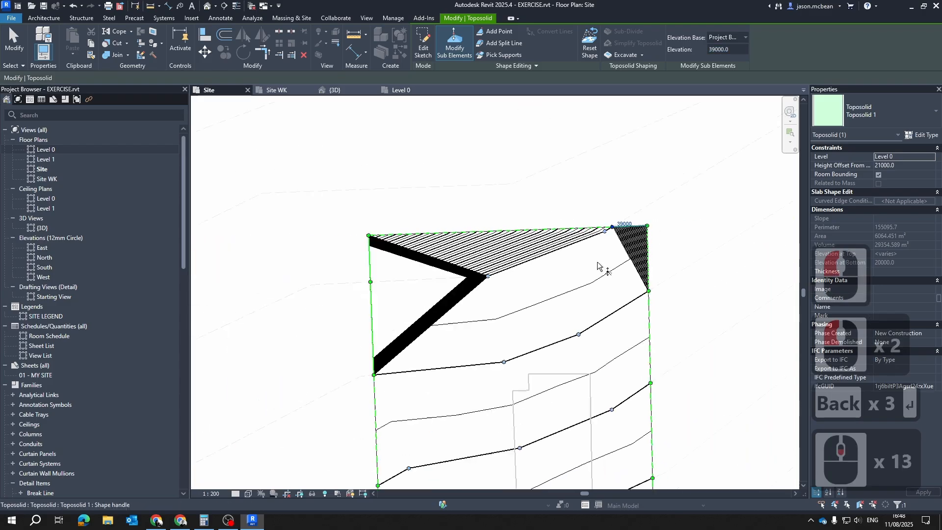
Set the elevation of the 390003 point on the toposolid's west long edge to 39000
{"action": "scroll", "coordinate": [462, 273], "scroll_direction": "up", "scroll_amount": 5}
{"action": "left_click", "coordinate": [328, 284]}
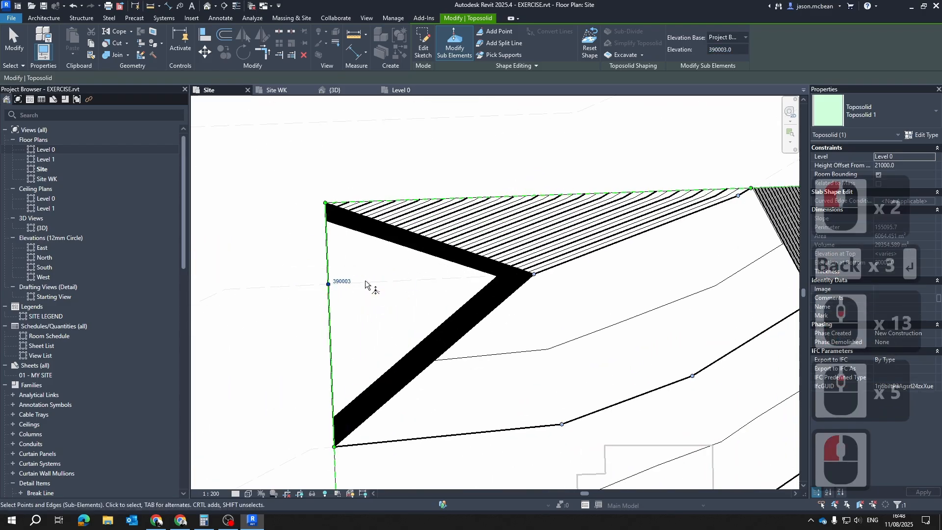
{"action": "left_click", "coordinate": [342, 280]}
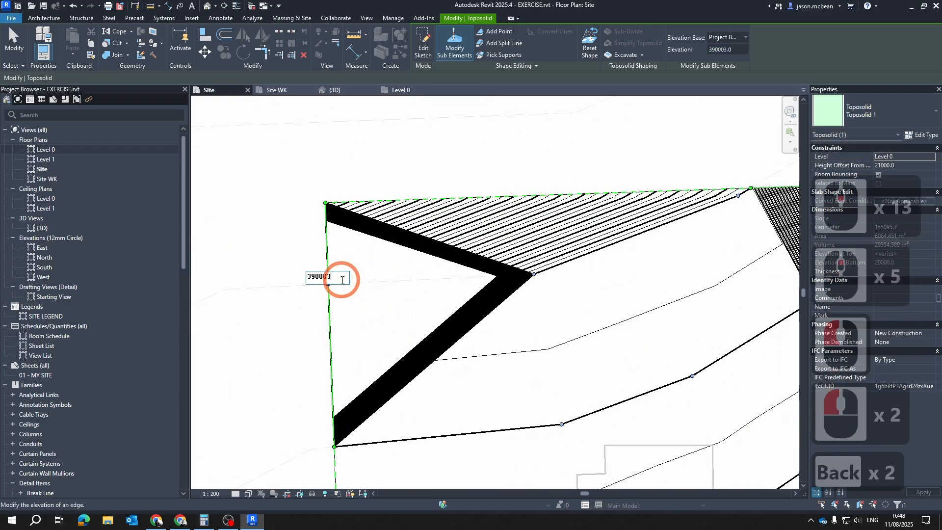
{"action": "key", "text": "Return"}
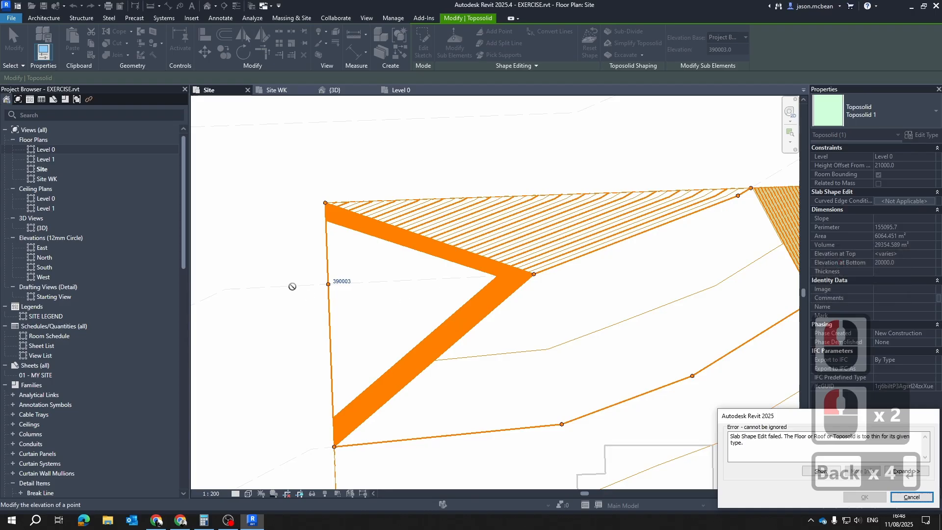
{"action": "key", "text": "Escape"}
{"action": "left_click_drag", "start_coordinate": [309, 260], "coordinate": [391, 304]}
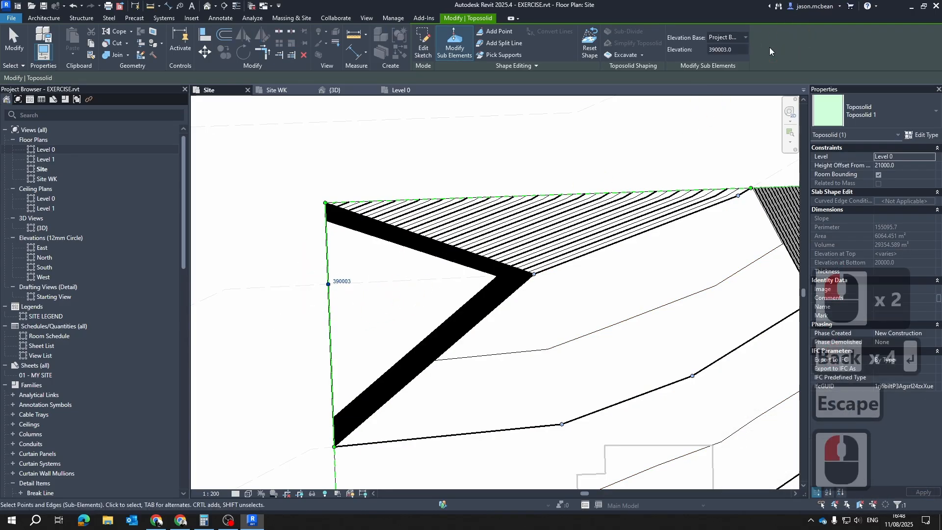
{"action": "left_click", "coordinate": [738, 49]}
{"action": "key", "text": "BackSpace"}
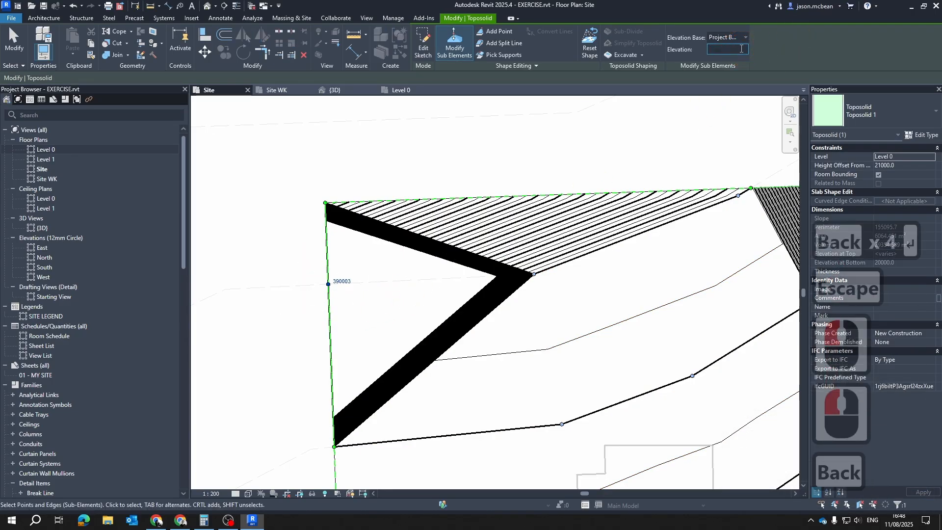
{"action": "type", "text": "390"}
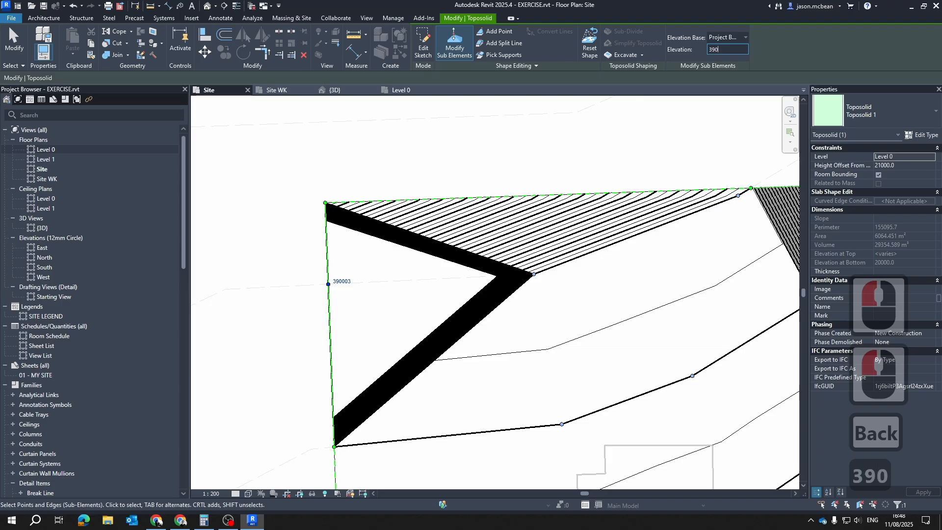
{"action": "type", "text": "00"}
{"action": "key", "text": "Return"}
{"action": "key", "text": "Escape"}
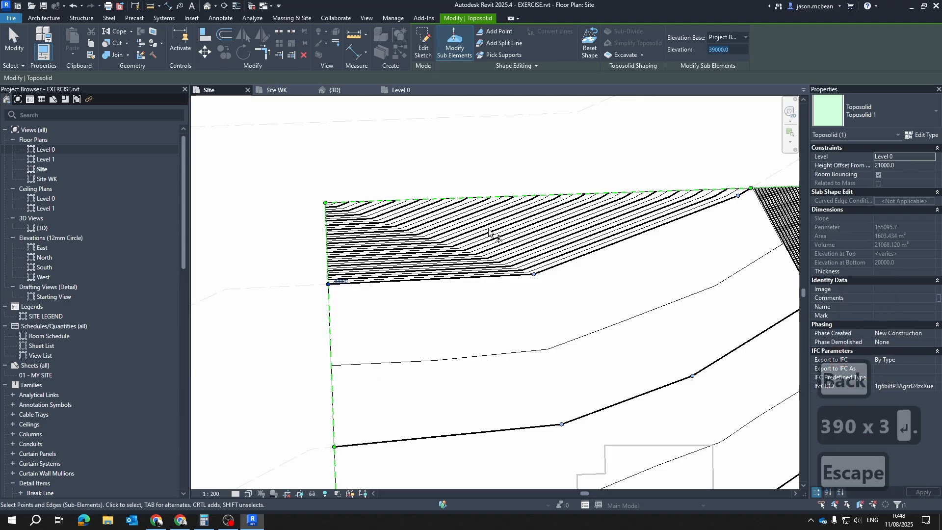
Set the elevation of the toposolid's northwest corner point to 39500 and leave the shape editing
{"action": "scroll", "coordinate": [429, 230], "scroll_direction": "up", "scroll_amount": 3}
{"action": "left_click", "coordinate": [543, 152]}
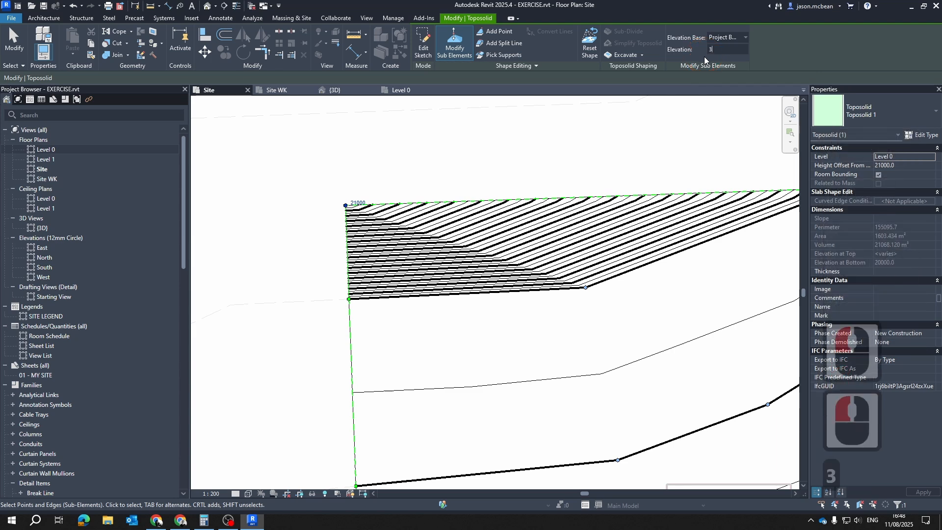
{"action": "type", "text": "39500"}
{"action": "key", "text": "Return"}
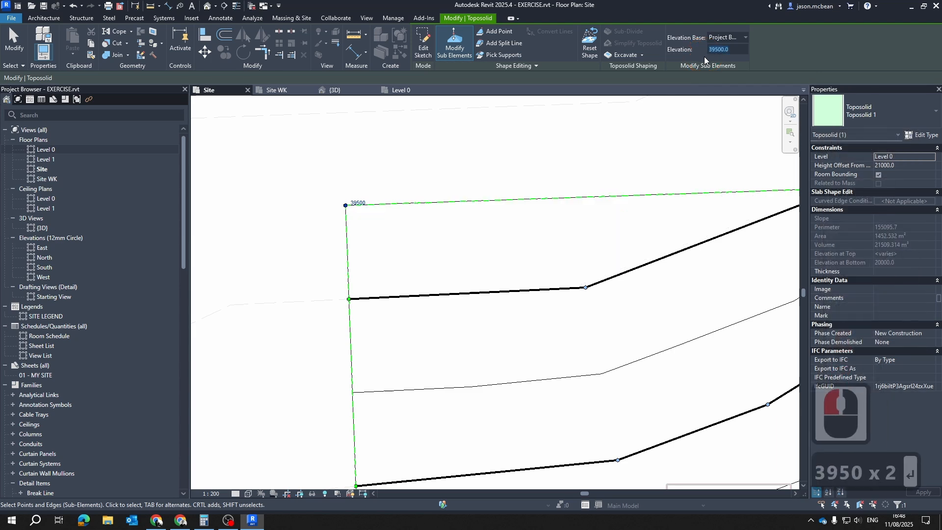
{"action": "key", "text": "Escape"}
{"action": "scroll", "coordinate": [488, 415], "scroll_direction": "down", "scroll_amount": 10}
{"action": "key", "text": "Escape"}
Edit the toposolid's sub-elements again and set the elevation of its northeast corner point to 38000
{"action": "scroll", "coordinate": [525, 265], "scroll_direction": "up", "scroll_amount": 8}
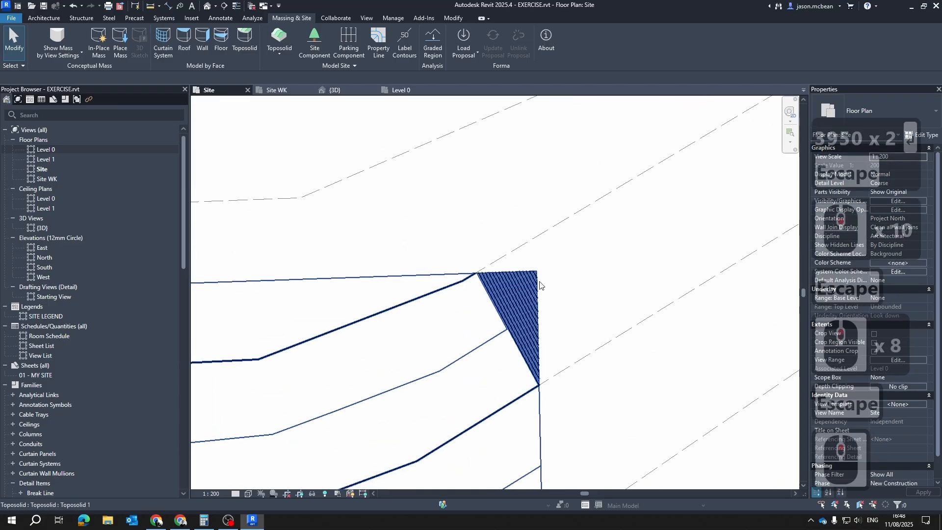
{"action": "left_click", "coordinate": [549, 282]}
{"action": "left_click", "coordinate": [521, 273]}
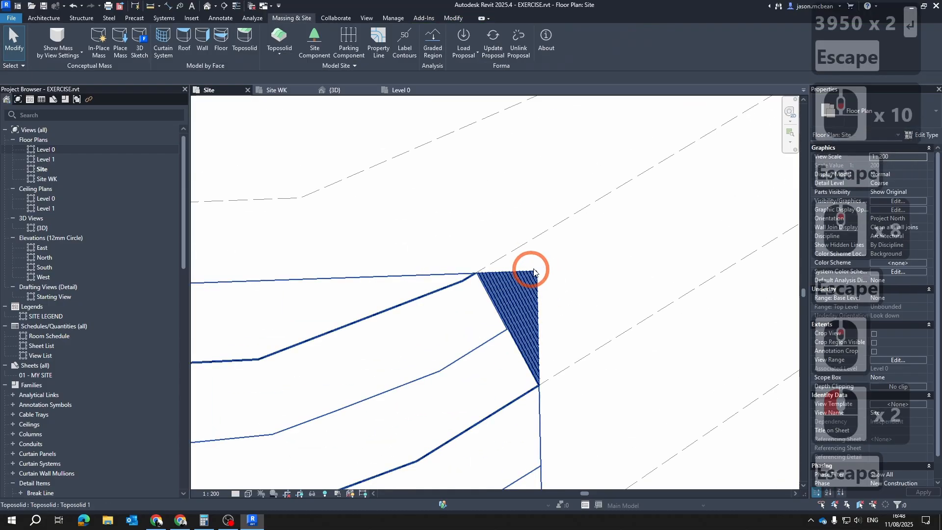
{"action": "key", "text": "Escape"}
{"action": "scroll", "coordinate": [539, 268], "scroll_direction": "down", "scroll_amount": 4}
{"action": "scroll", "coordinate": [565, 261], "scroll_direction": "up", "scroll_amount": 4}
{"action": "left_click", "coordinate": [549, 129]}
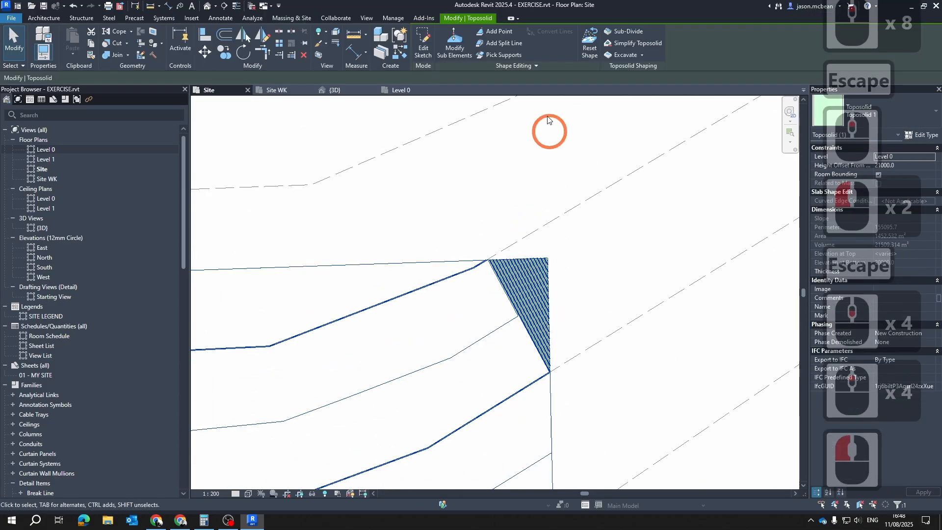
{"action": "left_click", "coordinate": [444, 43]}
{"action": "left_click", "coordinate": [558, 261]}
{"action": "left_click", "coordinate": [548, 258]}
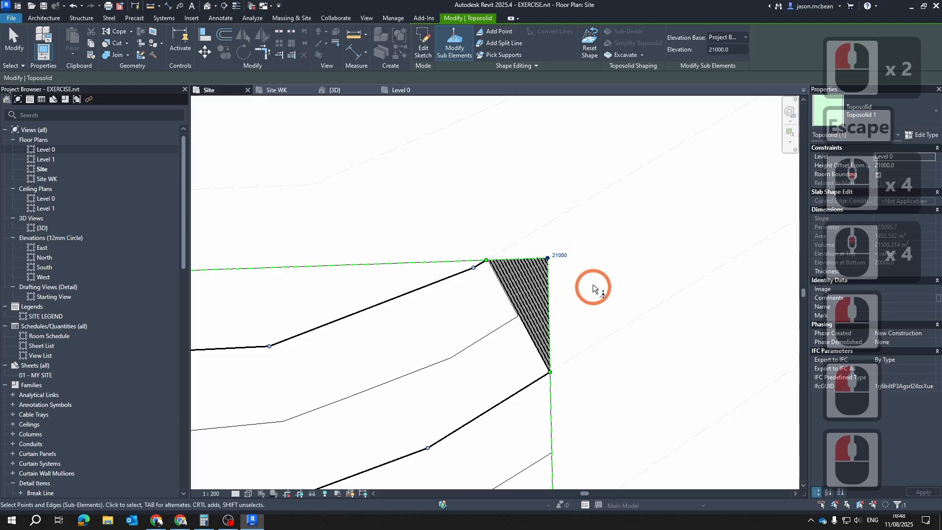
{"action": "double_click", "coordinate": [734, 50]}
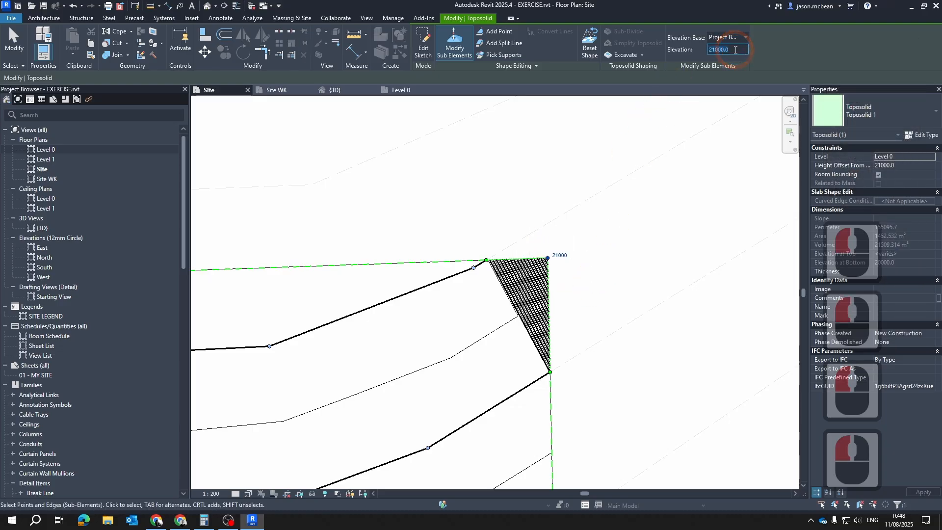
{"action": "type", "text": "38000"}
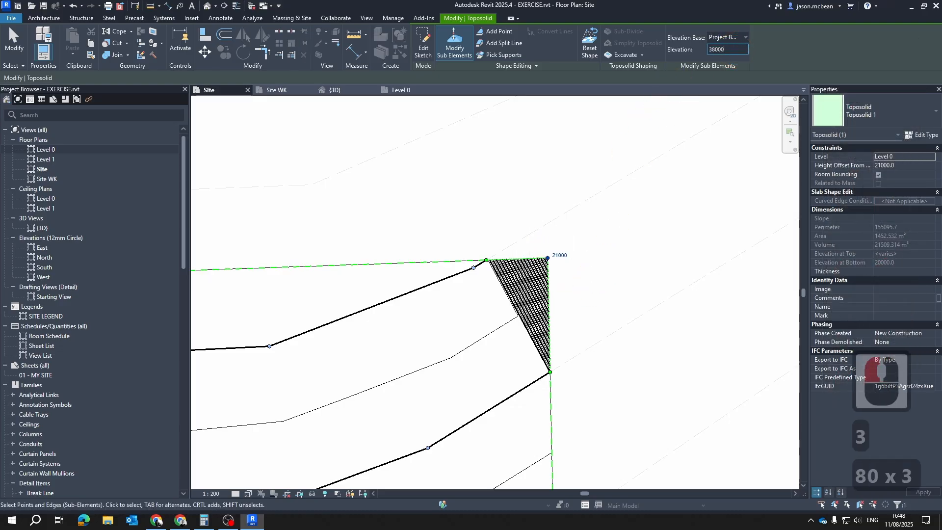
{"action": "key", "text": "Return"}
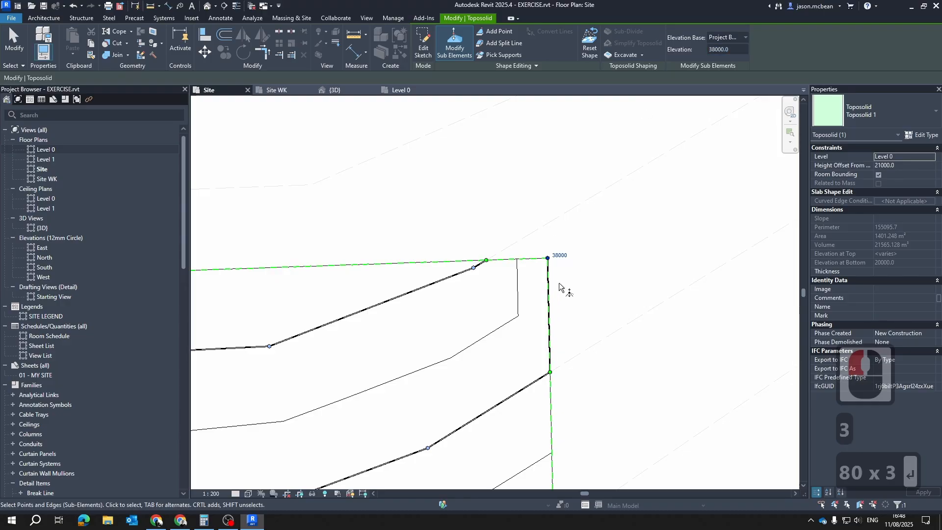
Set the elevation of the toposolid's northeast corner point to 38500 and leave the shape editing
{"action": "scroll", "coordinate": [559, 287], "scroll_direction": "up", "scroll_amount": 10}
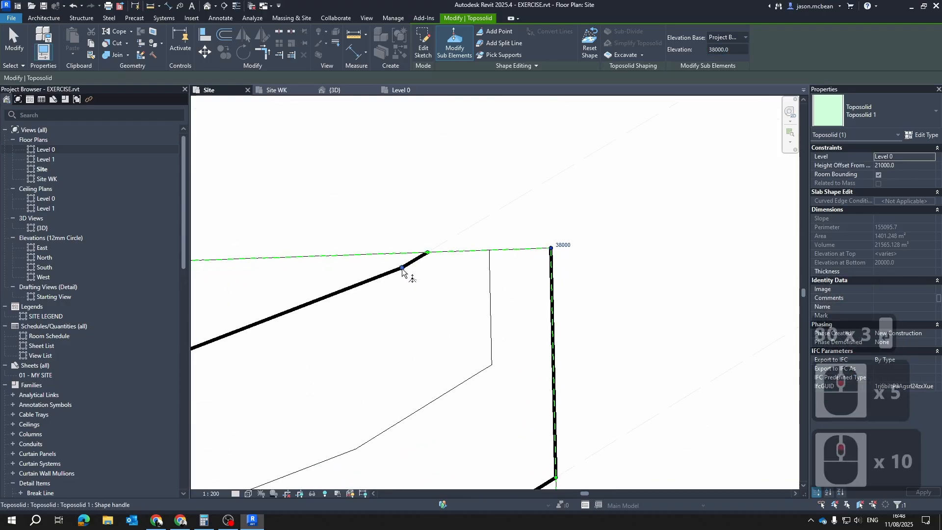
{"action": "left_click", "coordinate": [402, 269]}
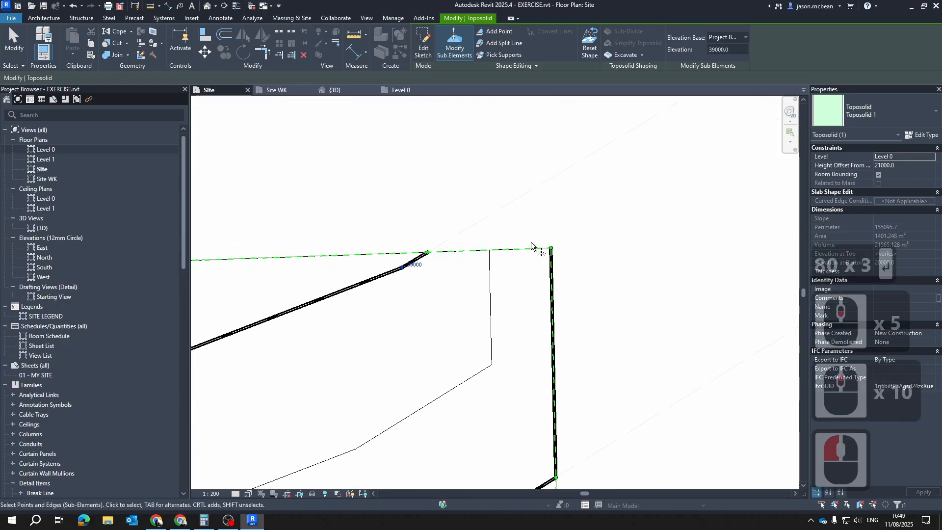
{"action": "left_click_drag", "start_coordinate": [532, 245], "coordinate": [579, 261]}
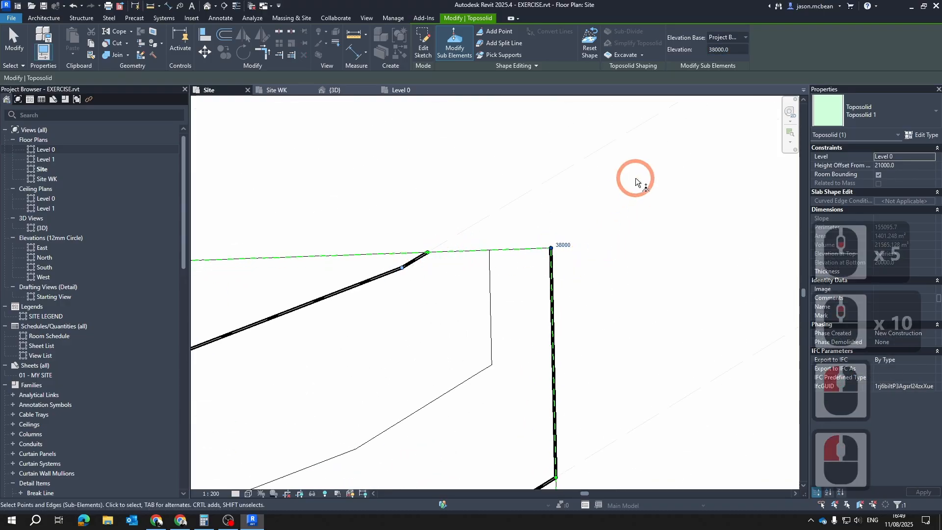
{"action": "left_click", "coordinate": [734, 51]}
{"action": "key", "text": "BackSpace"}
{"action": "key", "text": "BackSpace"}
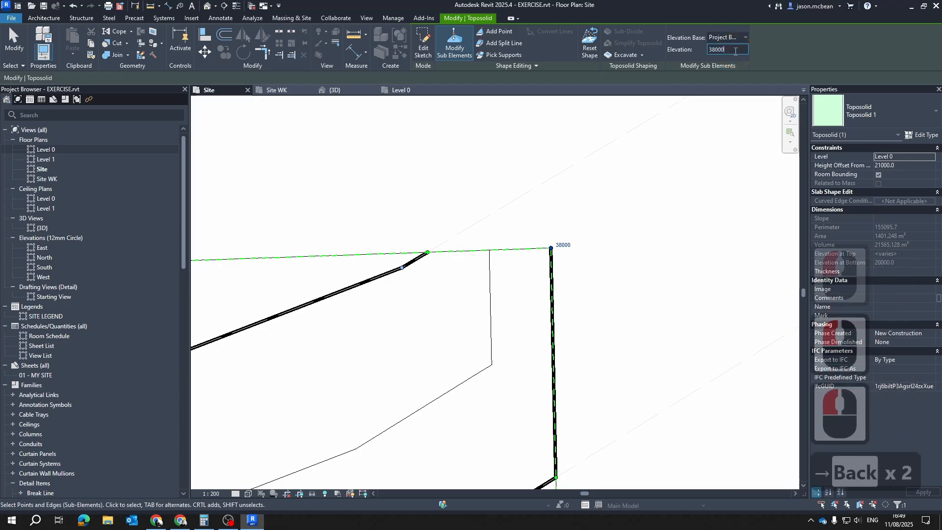
{"action": "type", "text": "500"}
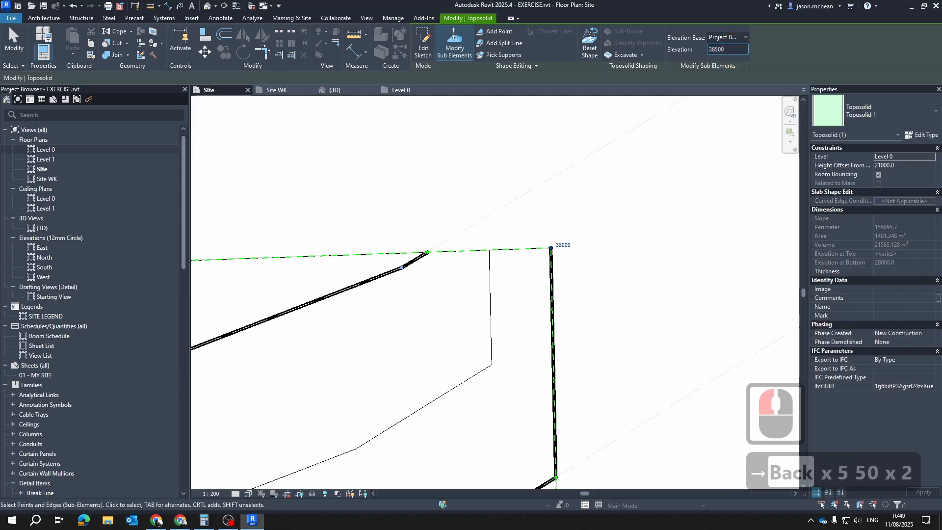
{"action": "key", "text": "Return"}
{"action": "scroll", "coordinate": [592, 251], "scroll_direction": "down", "scroll_amount": 7}
{"action": "key", "text": "Escape"}
{"action": "key", "text": "Escape"}
{"action": "key", "text": "Escape"}
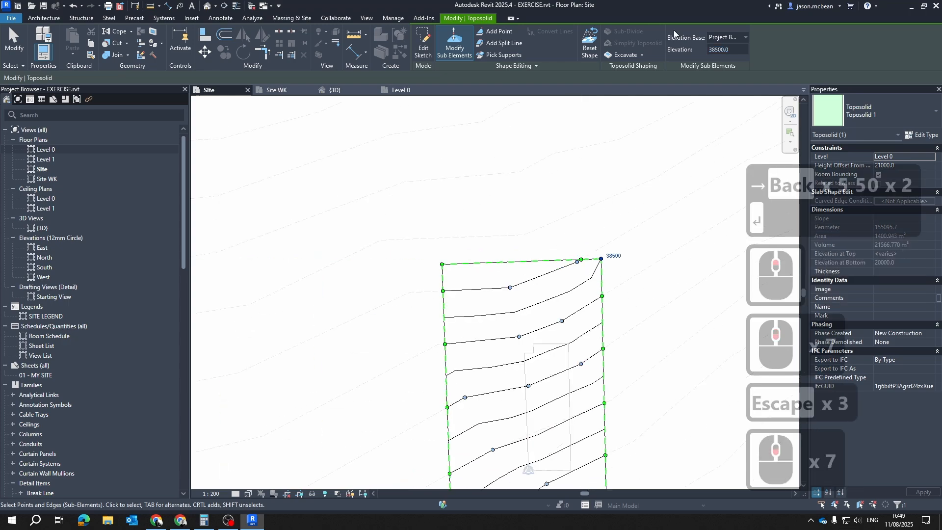
{"action": "scroll", "coordinate": [466, 258], "scroll_direction": "down", "scroll_amount": 4}
{"action": "scroll", "coordinate": [491, 383], "scroll_direction": "up", "scroll_amount": 7}
{"action": "scroll", "coordinate": [462, 363], "scroll_direction": "down", "scroll_amount": 4}
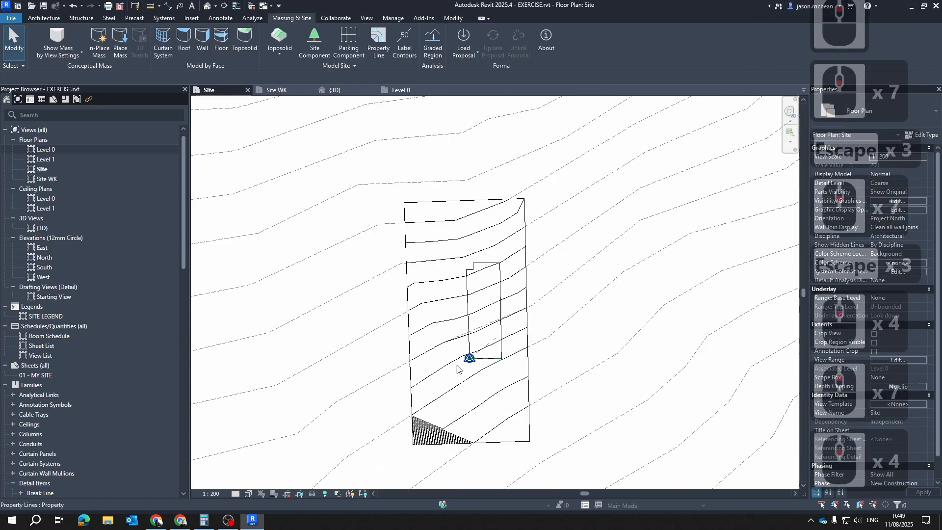
Edit the toposolid's sub-elements in the Site plan and select its southwest corner point
{"action": "scroll", "coordinate": [422, 481], "scroll_direction": "up", "scroll_amount": 7}
{"action": "left_click", "coordinate": [394, 364]}
{"action": "scroll", "coordinate": [396, 404], "scroll_direction": "up", "scroll_amount": 5}
{"action": "scroll", "coordinate": [603, 375], "scroll_direction": "down", "scroll_amount": 6}
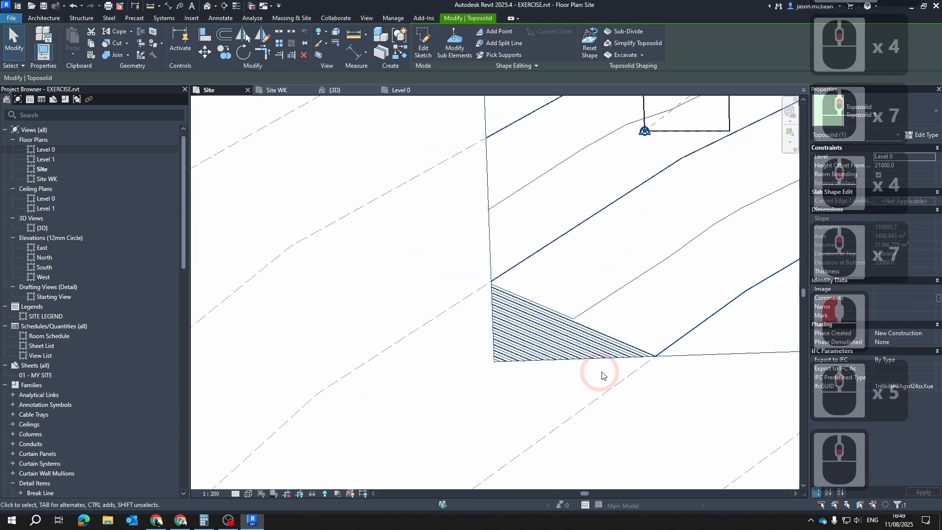
{"action": "left_click", "coordinate": [734, 308]}
{"action": "key", "text": "Escape"}
{"action": "left_click", "coordinate": [712, 314]}
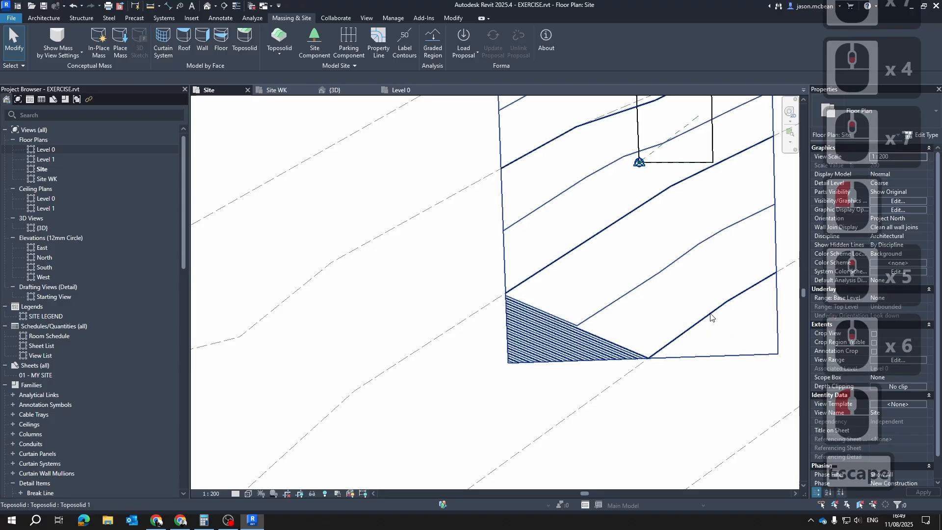
{"action": "double_click", "coordinate": [688, 324]}
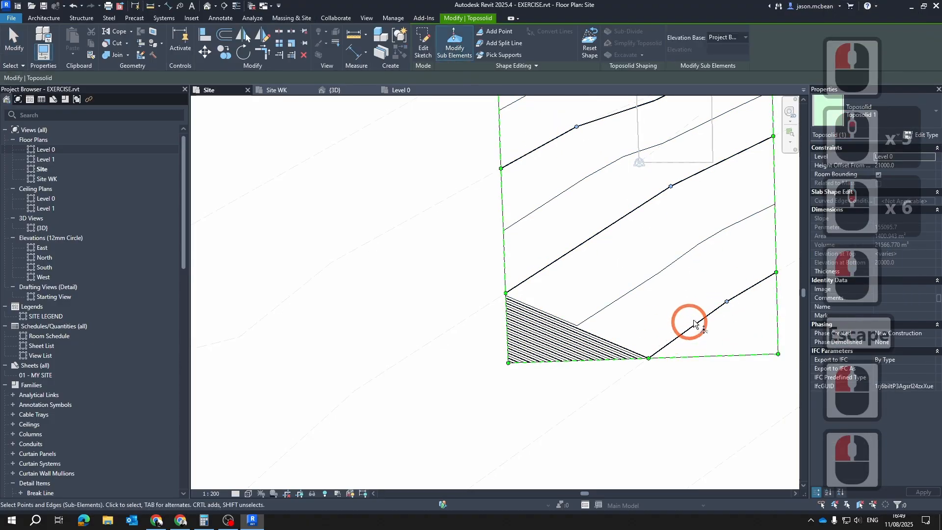
{"action": "left_click", "coordinate": [496, 31]}
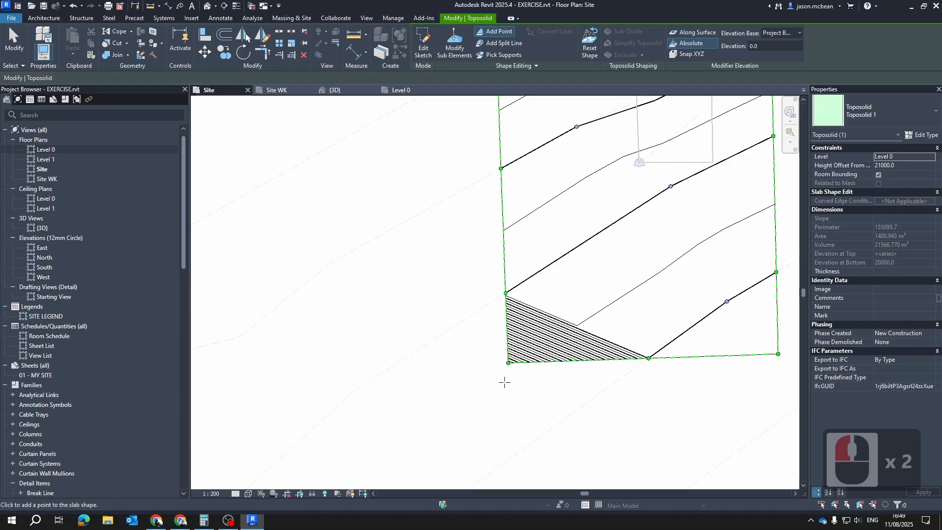
{"action": "scroll", "coordinate": [504, 382], "scroll_direction": "up", "scroll_amount": 6}
{"action": "left_click", "coordinate": [455, 38]}
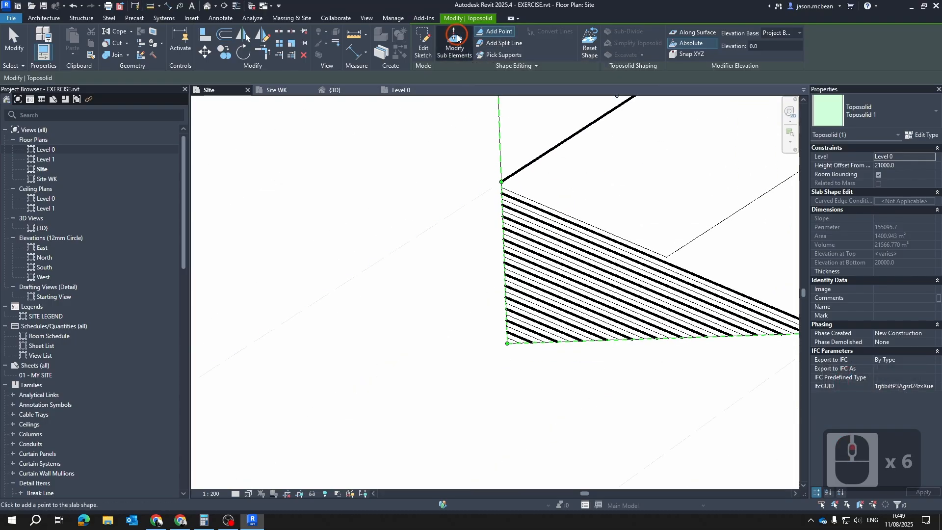
{"action": "left_click", "coordinate": [507, 344]}
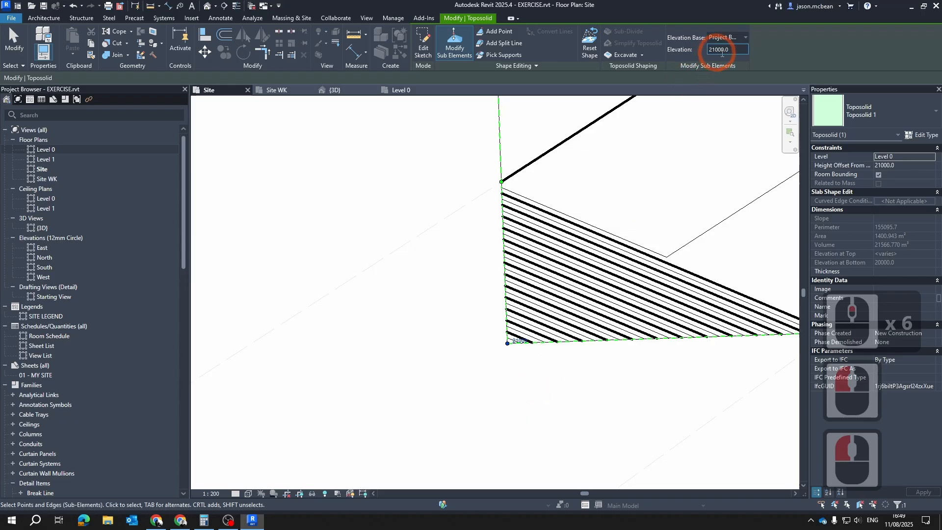
Raise the toposolid's southwest corner point freehand to an elevation of about 34200 in the 3D view
{"action": "left_click", "coordinate": [330, 91]}
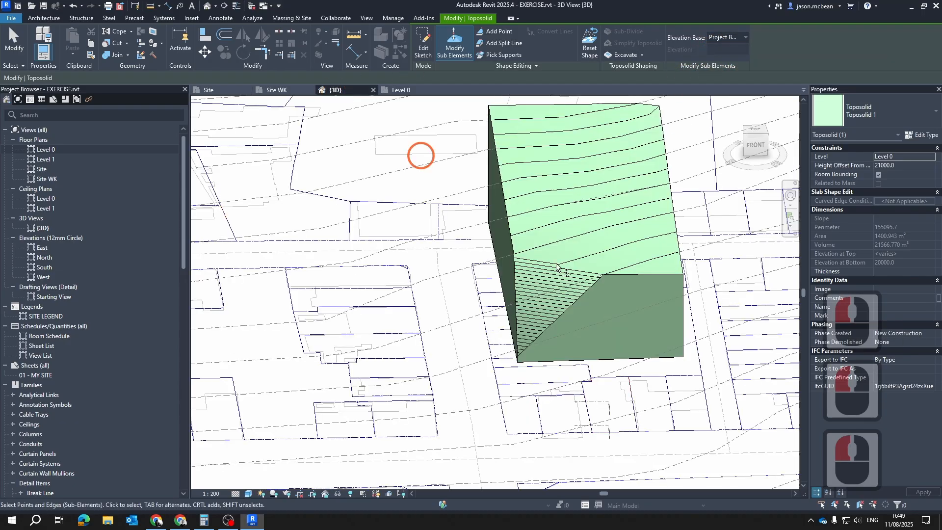
{"action": "scroll", "coordinate": [563, 315], "scroll_direction": "down", "scroll_amount": 4}
{"action": "scroll", "coordinate": [543, 311], "scroll_direction": "up", "scroll_amount": 5}
{"action": "left_click", "coordinate": [540, 310]}
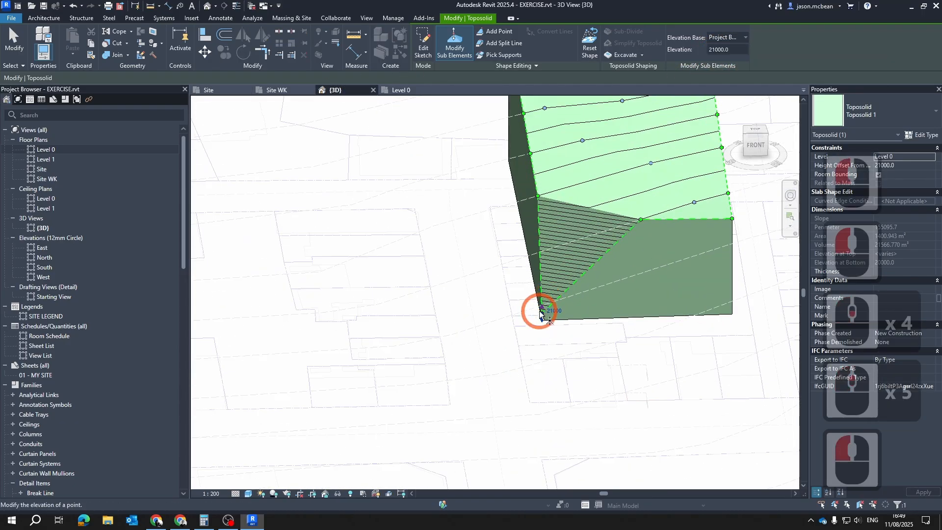
{"action": "left_click_drag", "start_coordinate": [541, 309], "coordinate": [564, 226]}
{"action": "scroll", "coordinate": [538, 260], "scroll_direction": "down", "scroll_amount": 4}
{"action": "middle_click_drag", "start_coordinate": [537, 271], "coordinate": [705, 164], "text": "shift"}
{"action": "scroll", "coordinate": [646, 246], "scroll_direction": "up", "scroll_amount": 12}
{"action": "middle_click_drag", "start_coordinate": [646, 245], "coordinate": [630, 294], "text": "shift"}
{"action": "left_click_drag", "start_coordinate": [623, 295], "coordinate": [635, 270]}
{"action": "scroll", "coordinate": [635, 270], "scroll_direction": "down", "scroll_amount": 3}
{"action": "middle_click_drag", "start_coordinate": [635, 269], "coordinate": [528, 208], "text": "shift"}
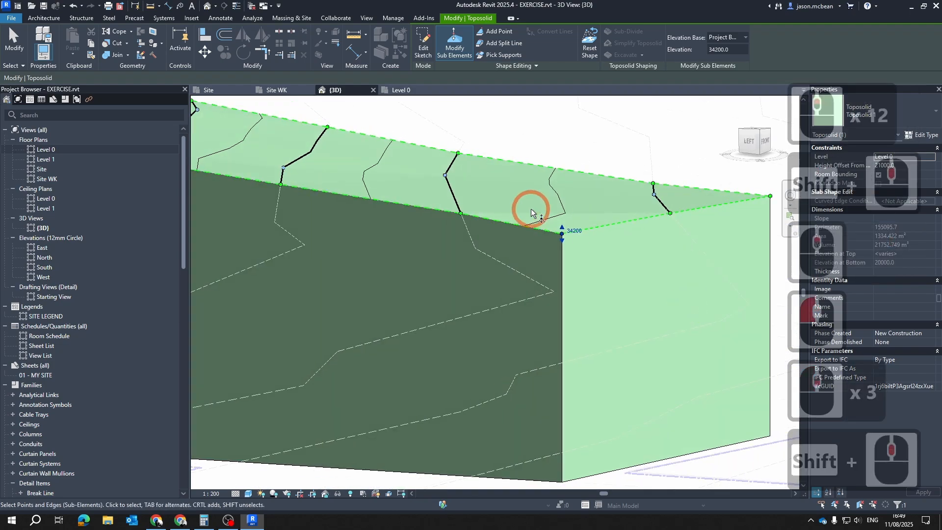
Fine-tune the southwest corner point's elevation to 34500 with its height handle and leave the shape editing
{"action": "scroll", "coordinate": [527, 208], "scroll_direction": "up", "scroll_amount": 4}
{"action": "left_click", "coordinate": [584, 245]}
{"action": "left_click_drag", "start_coordinate": [586, 246], "coordinate": [586, 244]}
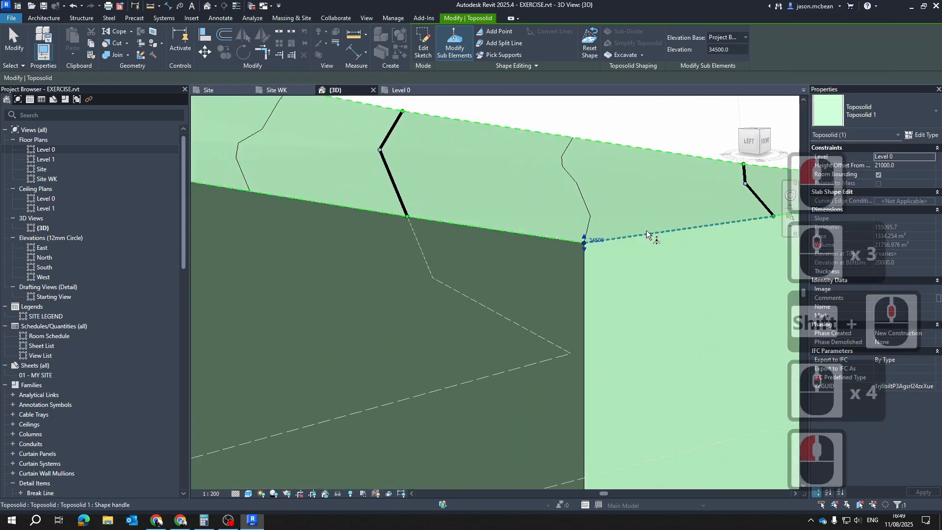
{"action": "scroll", "coordinate": [655, 240], "scroll_direction": "down", "scroll_amount": 3}
{"action": "middle_click_drag", "start_coordinate": [653, 278], "coordinate": [604, 293], "text": "shift"}
{"action": "scroll", "coordinate": [648, 251], "scroll_direction": "down", "scroll_amount": 6}
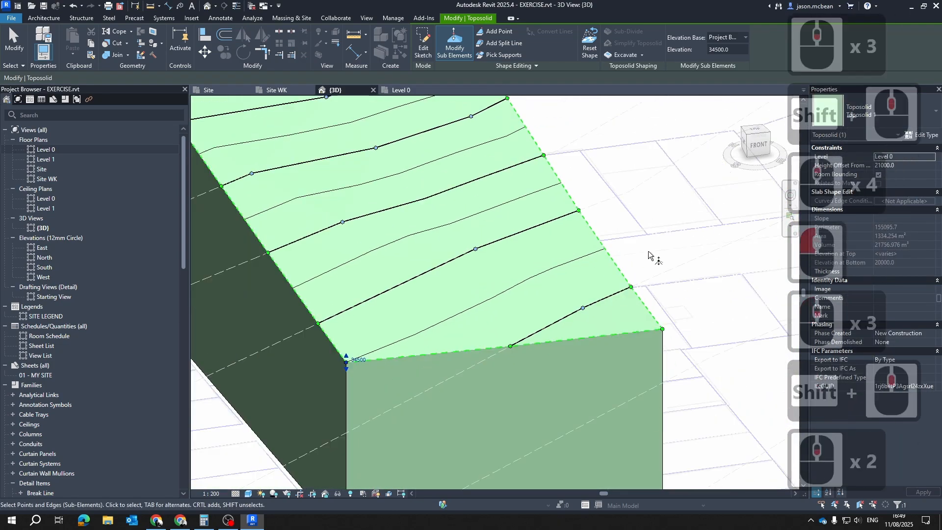
{"action": "key", "text": "Escape"}
{"action": "key", "text": "Escape"}
{"action": "scroll", "coordinate": [559, 366], "scroll_direction": "down", "scroll_amount": 5}
Examine the toposolid's surface and contour lines in 3D from several angles and from above against the imported contours
{"action": "middle_click_drag", "start_coordinate": [559, 366], "coordinate": [480, 381], "text": "shift"}
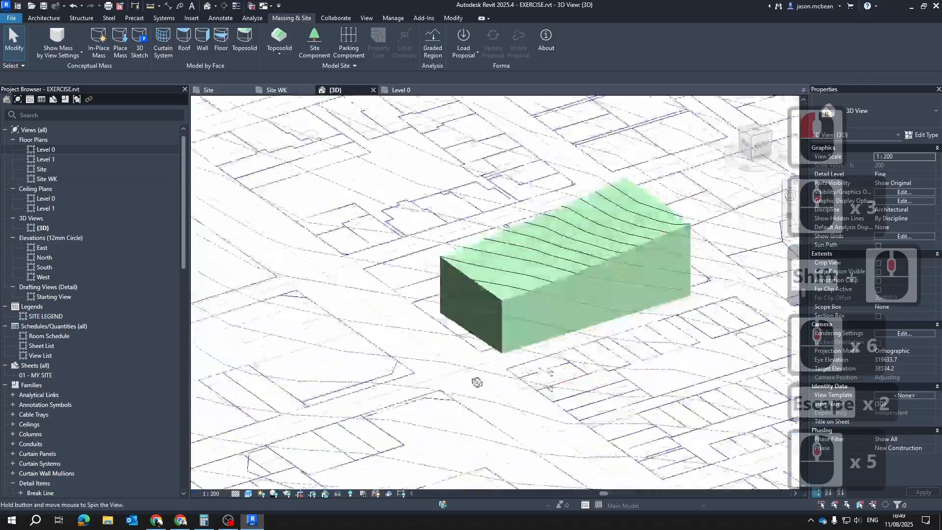
{"action": "scroll", "coordinate": [479, 381], "scroll_direction": "up", "scroll_amount": 11}
{"action": "key", "text": "Escape"}
{"action": "left_click", "coordinate": [540, 228]}
{"action": "scroll", "coordinate": [540, 227], "scroll_direction": "down", "scroll_amount": 6}
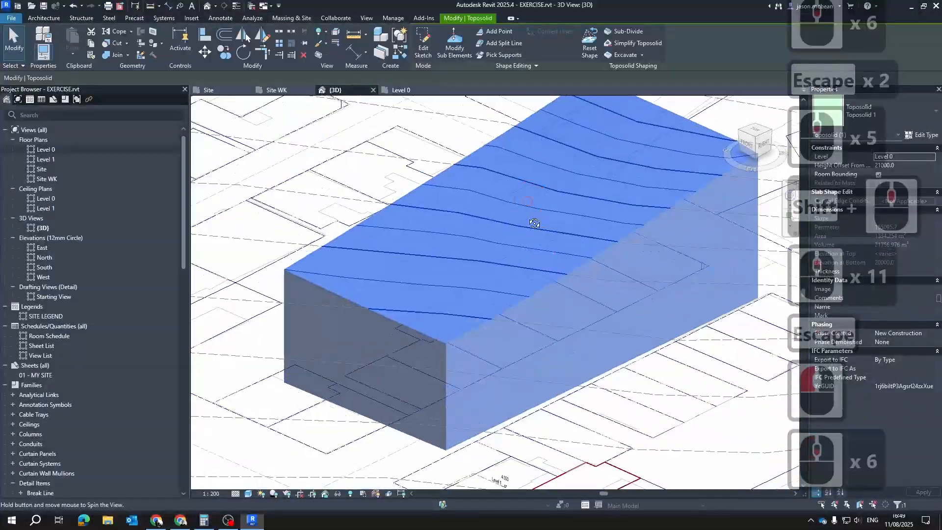
{"action": "middle_click_drag", "start_coordinate": [532, 219], "coordinate": [580, 333], "text": "shift"}
{"action": "scroll", "coordinate": [587, 305], "scroll_direction": "up", "scroll_amount": 5}
{"action": "key", "text": "Escape"}
{"action": "left_click", "coordinate": [547, 236]}
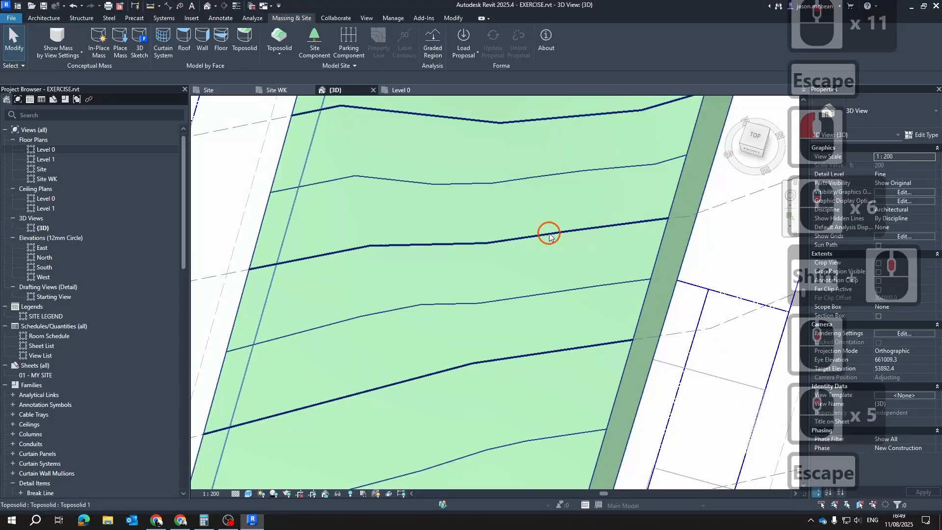
{"action": "scroll", "coordinate": [574, 252], "scroll_direction": "down", "scroll_amount": 7}
{"action": "key", "text": "Escape"}
{"action": "key", "text": "Escape"}
{"action": "scroll", "coordinate": [608, 322], "scroll_direction": "down", "scroll_amount": 7}
{"action": "middle_click_drag", "start_coordinate": [608, 322], "coordinate": [579, 258], "text": "shift"}
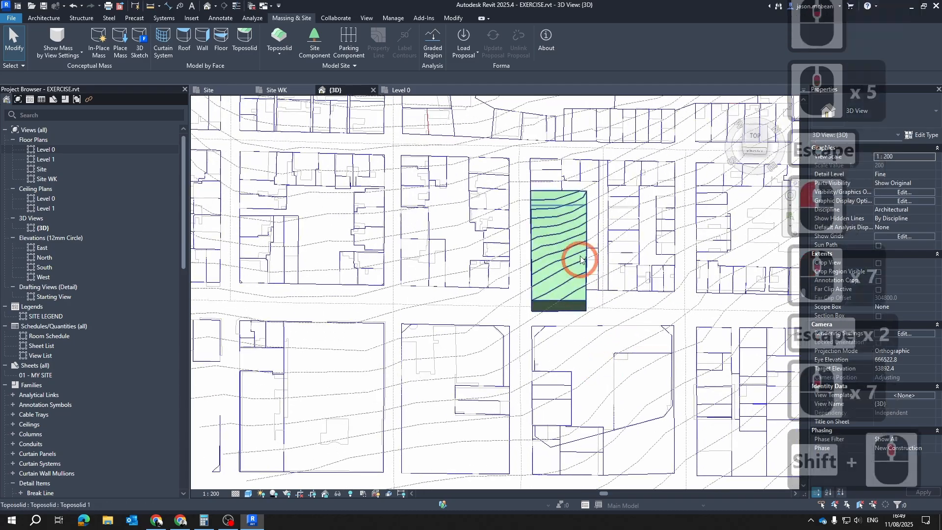
{"action": "scroll", "coordinate": [601, 236], "scroll_direction": "up", "scroll_amount": 13}
{"action": "key", "text": "Escape"}
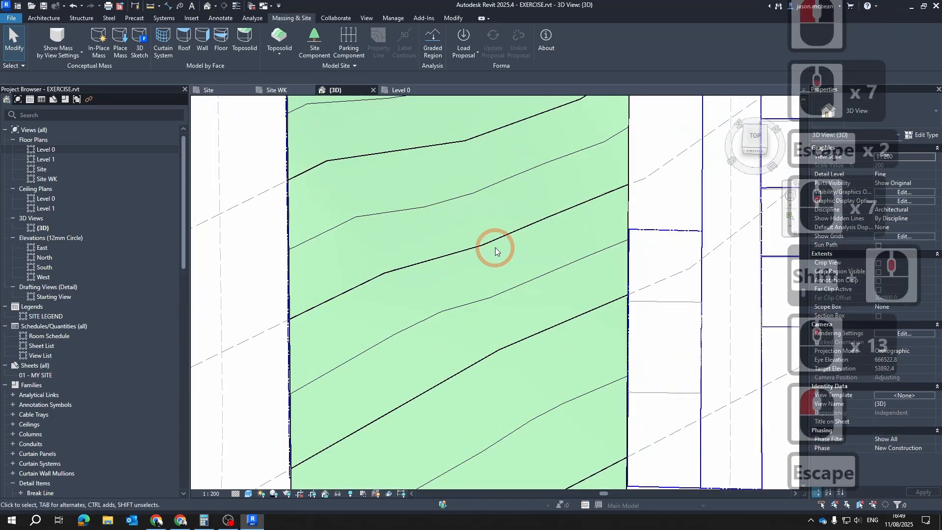
{"action": "left_click", "coordinate": [506, 237]}
{"action": "key", "text": "Escape"}
Return to the Site plan and edit the toposolid's sub-elements around the contour that deviates near the building outline's south end
{"action": "left_click", "coordinate": [222, 90]}
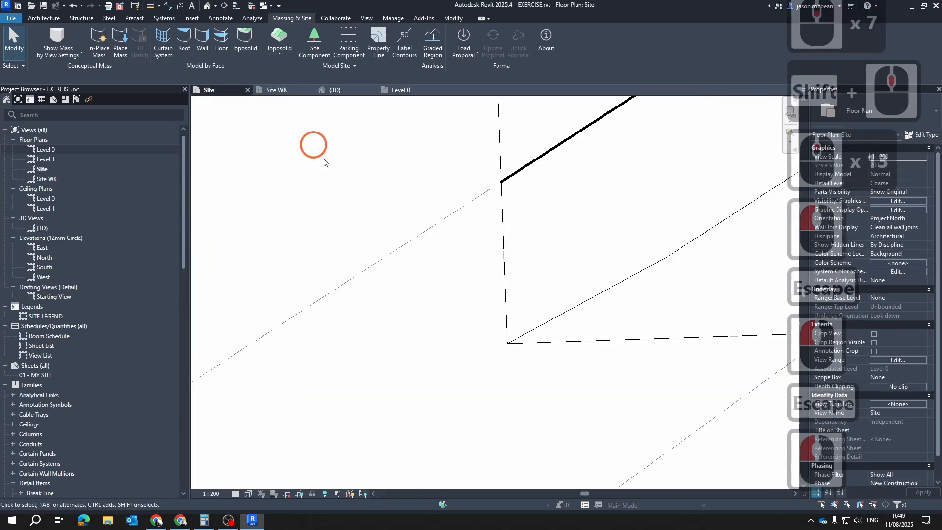
{"action": "scroll", "coordinate": [473, 358], "scroll_direction": "down", "scroll_amount": 5}
{"action": "left_click", "coordinate": [529, 335]}
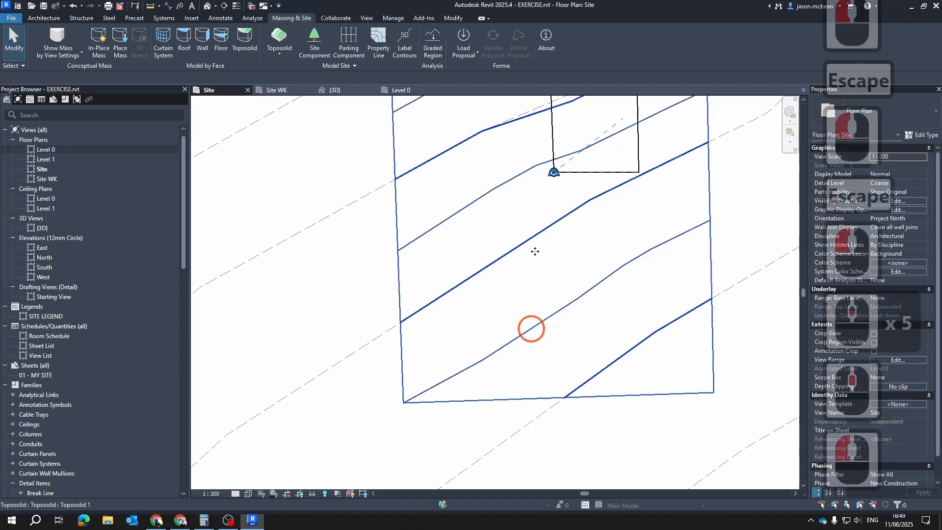
{"action": "scroll", "coordinate": [520, 275], "scroll_direction": "up", "scroll_amount": 7}
{"action": "key", "text": "Escape"}
{"action": "left_click", "coordinate": [515, 239]}
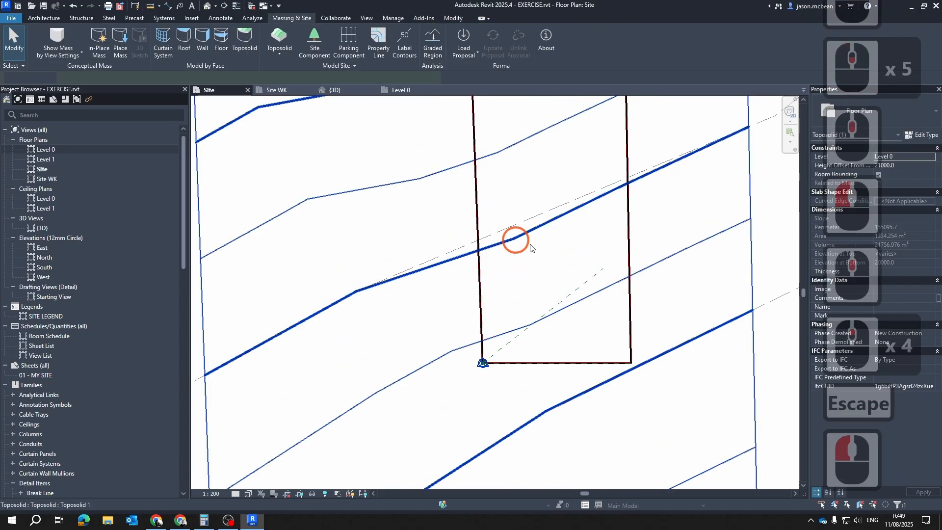
{"action": "left_click", "coordinate": [456, 45]}
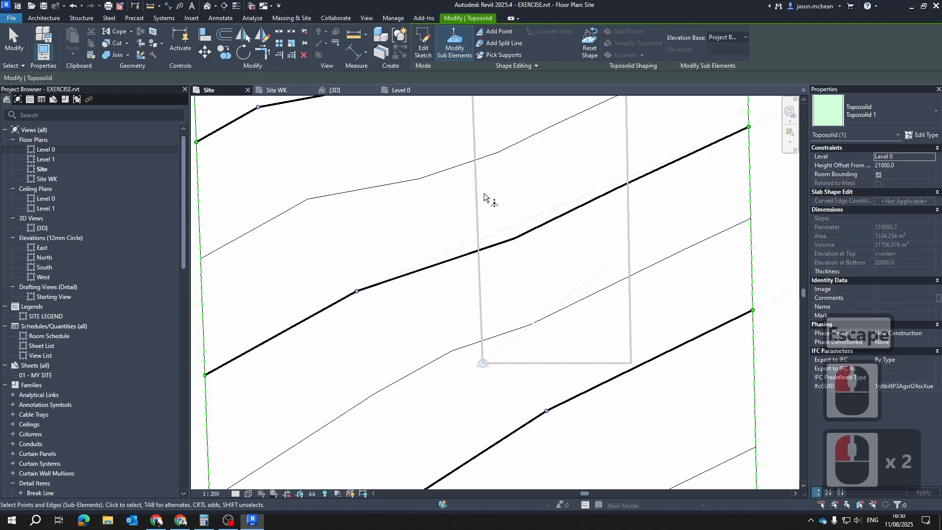
{"action": "scroll", "coordinate": [513, 239], "scroll_direction": "down", "scroll_amount": 5}
{"action": "scroll", "coordinate": [529, 238], "scroll_direction": "up", "scroll_amount": 4}
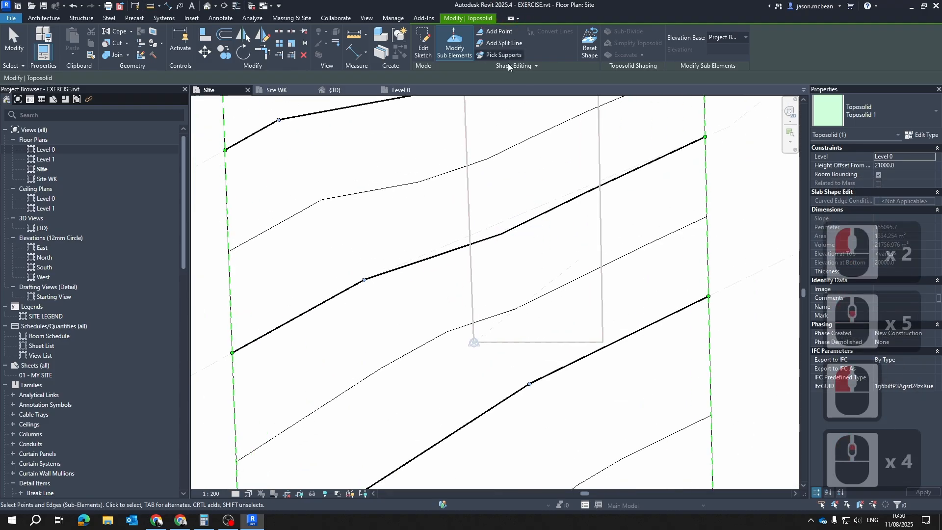
Add a point with absolute elevation 36000 on the imported contour inside the building outline and leave the shape editing
{"action": "left_click", "coordinate": [490, 33]}
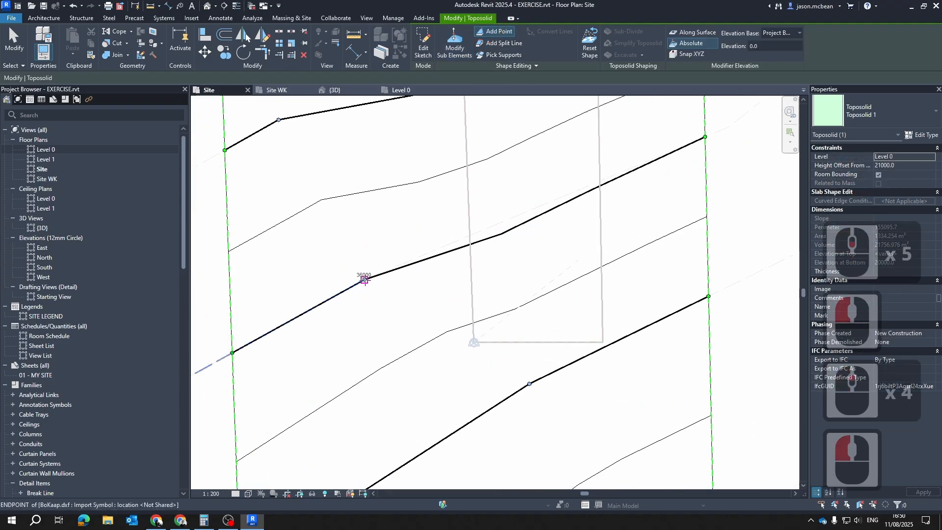
{"action": "left_click", "coordinate": [772, 44]}
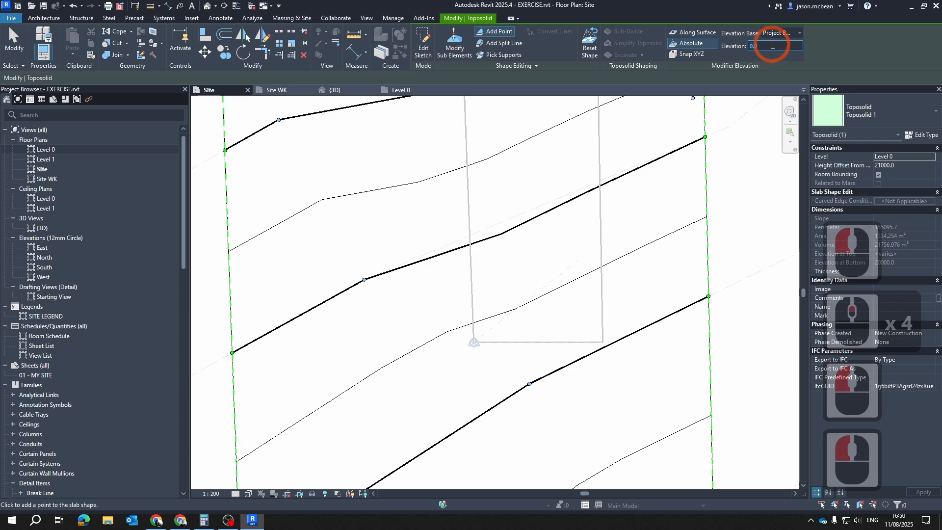
{"action": "type", "text": "36000"}
{"action": "key", "text": "Return"}
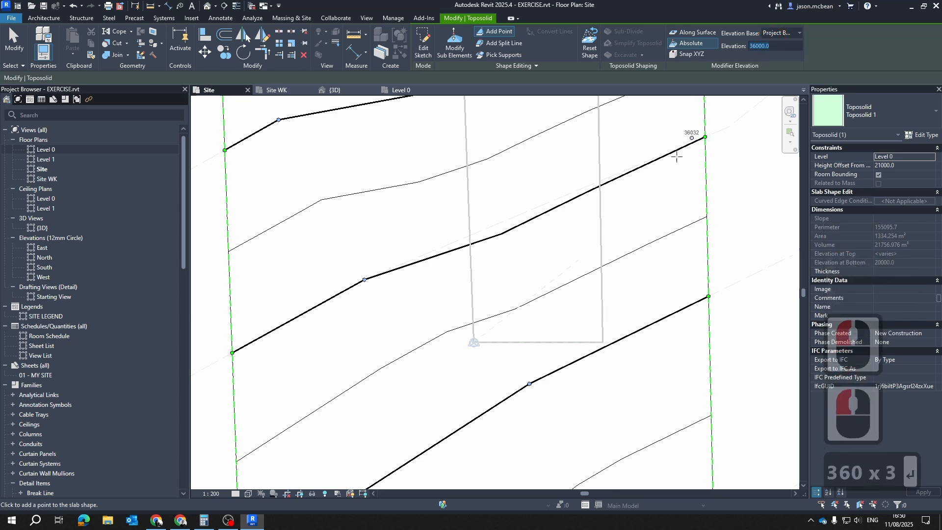
{"action": "left_click", "coordinate": [509, 219]}
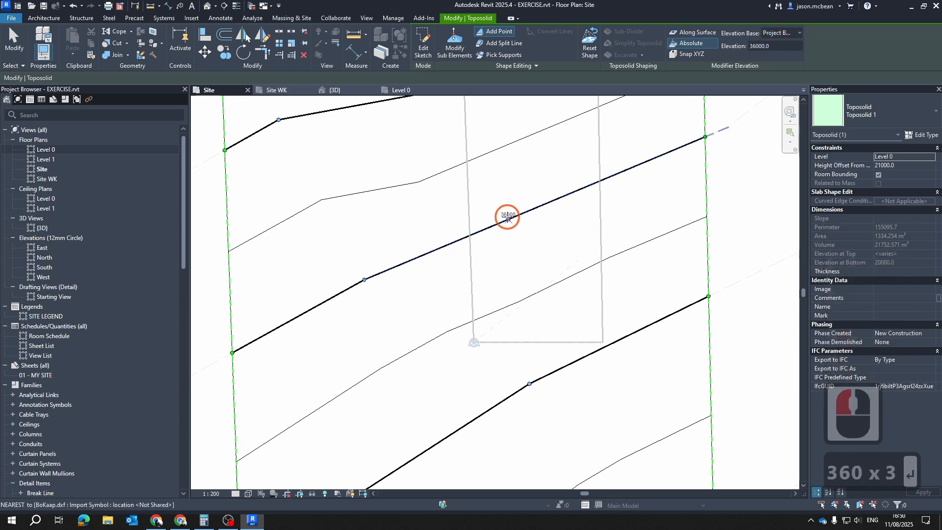
{"action": "middle_click_drag", "start_coordinate": [711, 139], "coordinate": [667, 179]}
{"action": "scroll", "coordinate": [672, 179], "scroll_direction": "up", "scroll_amount": 1}
{"action": "scroll", "coordinate": [691, 196], "scroll_direction": "down", "scroll_amount": 3}
{"action": "key", "text": "Escape"}
{"action": "key", "text": "Escape"}
{"action": "key", "text": "Escape"}
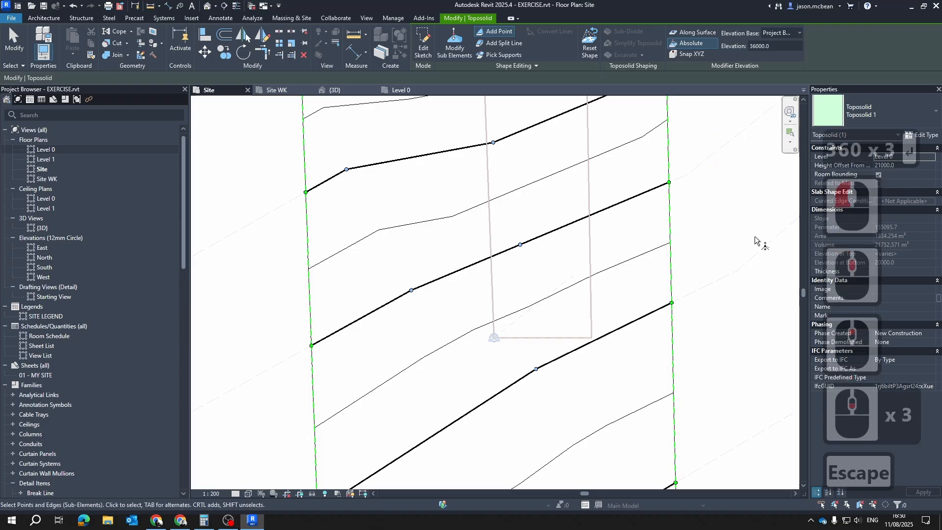
Check the toposolid's contours against the imported contour lines across the whole site in plan
{"action": "scroll", "coordinate": [726, 236], "scroll_direction": "down", "scroll_amount": 5}
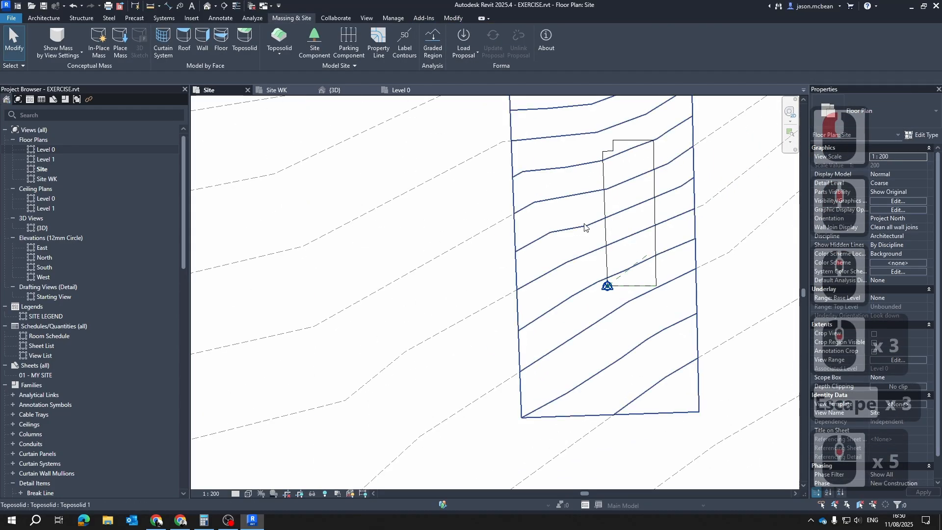
{"action": "scroll", "coordinate": [585, 227], "scroll_direction": "up", "scroll_amount": 4}
{"action": "key", "text": "Escape"}
{"action": "key", "text": "Escape"}
{"action": "scroll", "coordinate": [525, 233], "scroll_direction": "down", "scroll_amount": 6}
{"action": "middle_click_drag", "start_coordinate": [632, 190], "coordinate": [579, 258]}
Review the primary and secondary contour intervals in the toposolid type's contour display settings
{"action": "key", "text": "Escape"}
{"action": "scroll", "coordinate": [475, 263], "scroll_direction": "up", "scroll_amount": 3}
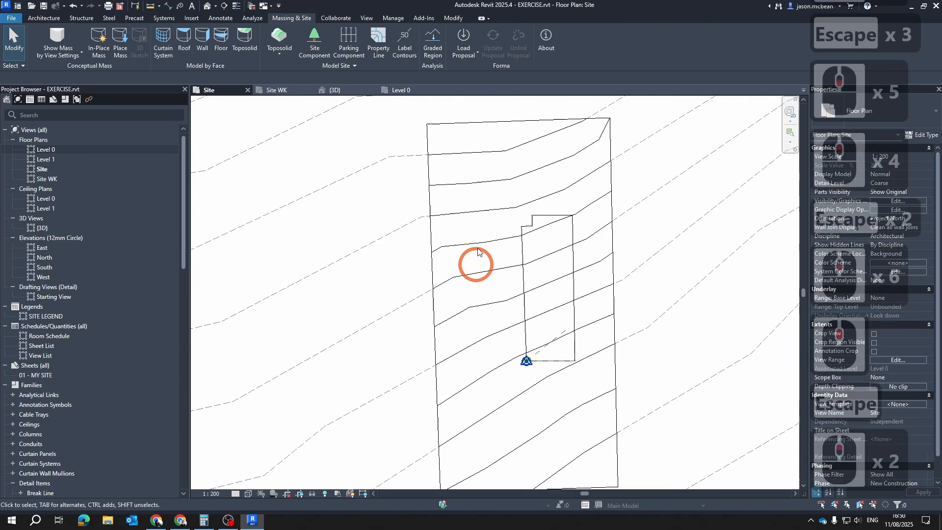
{"action": "scroll", "coordinate": [470, 218], "scroll_direction": "down", "scroll_amount": 6}
{"action": "key", "text": "Escape"}
{"action": "left_click", "coordinate": [675, 206]}
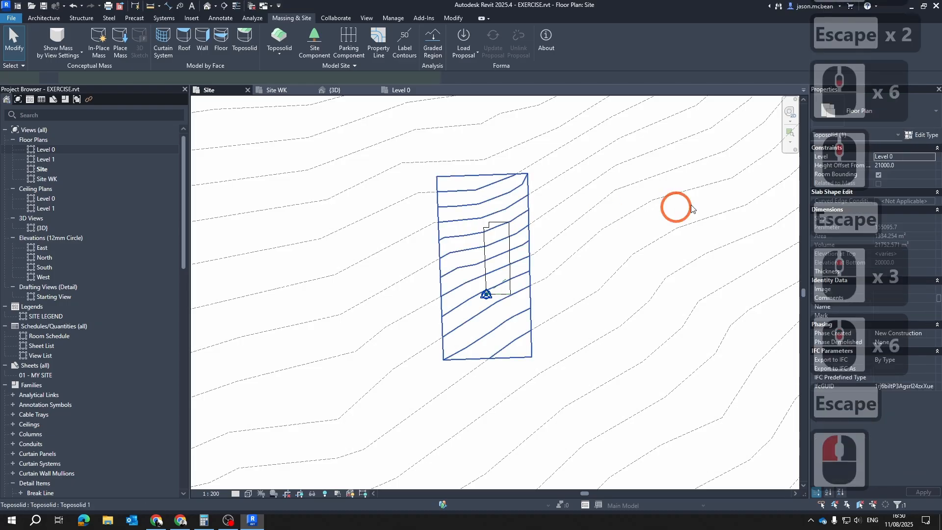
{"action": "left_click", "coordinate": [921, 135]}
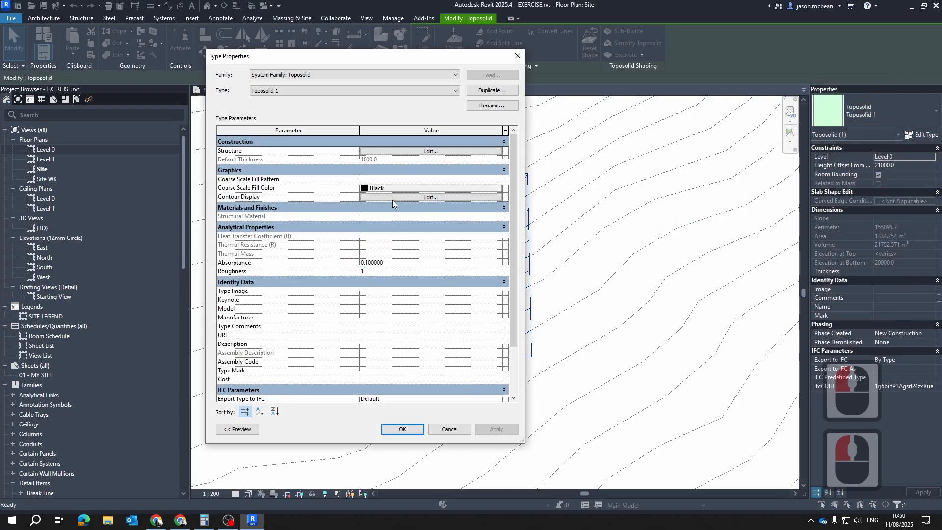
{"action": "left_click", "coordinate": [405, 197]}
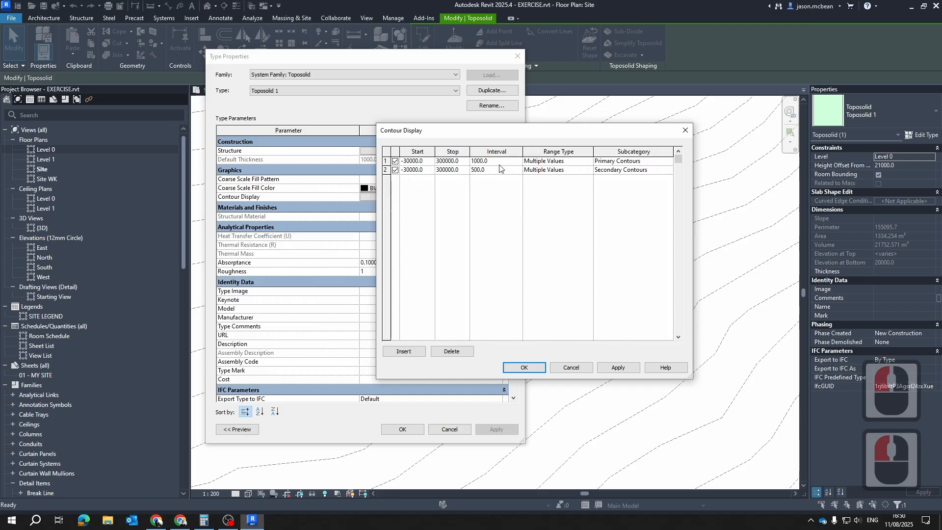
{"action": "left_click", "coordinate": [520, 368]}
{"action": "scroll", "coordinate": [506, 247], "scroll_direction": "down", "scroll_amount": 5}
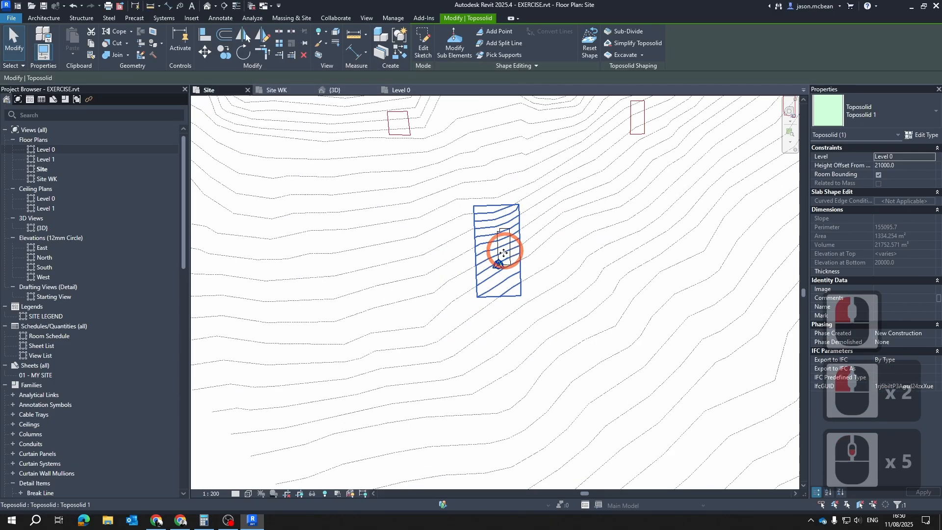
{"action": "scroll", "coordinate": [540, 228], "scroll_direction": "up", "scroll_amount": 3}
{"action": "key", "text": "Escape"}
{"action": "key", "text": "Escape"}
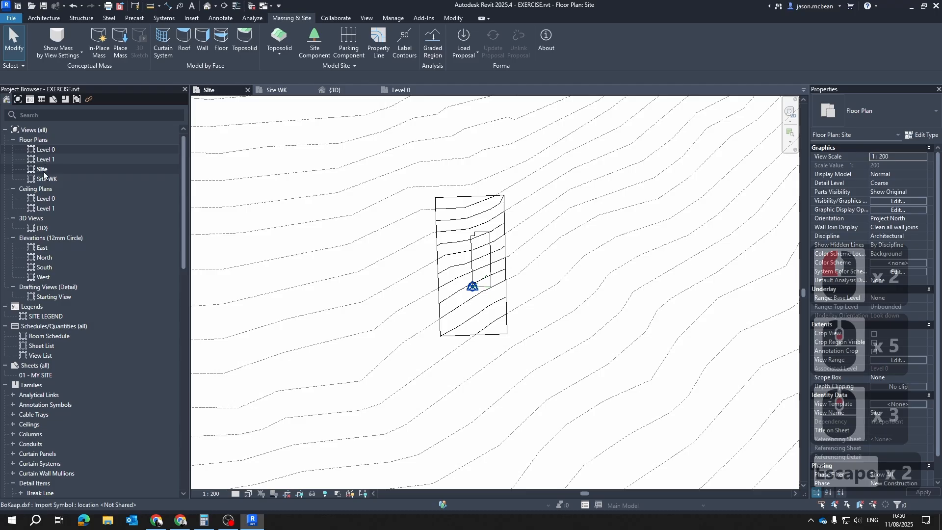
Turn off the toposolid's Secondary Contours subcategory in the Site plan's visibility/graphic overrides
{"action": "double_click", "coordinate": [44, 172]}
{"action": "scroll", "coordinate": [529, 264], "scroll_direction": "up", "scroll_amount": 4}
{"action": "key", "text": "Escape"}
{"action": "scroll", "coordinate": [496, 266], "scroll_direction": "up", "scroll_amount": 6}
{"action": "key", "text": "Escape"}
{"action": "middle_click_drag", "start_coordinate": [529, 295], "coordinate": [628, 314]}
{"action": "key", "text": "v"}
{"action": "key", "text": "g"}
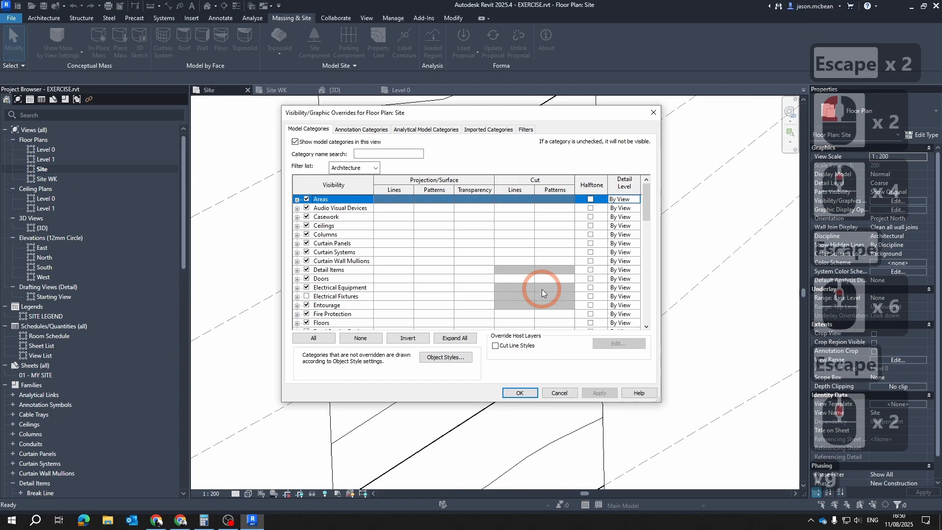
{"action": "scroll", "coordinate": [362, 273], "scroll_direction": "down", "scroll_amount": 13}
{"action": "left_click", "coordinate": [362, 277]}
{"action": "scroll", "coordinate": [367, 260], "scroll_direction": "down", "scroll_amount": 12}
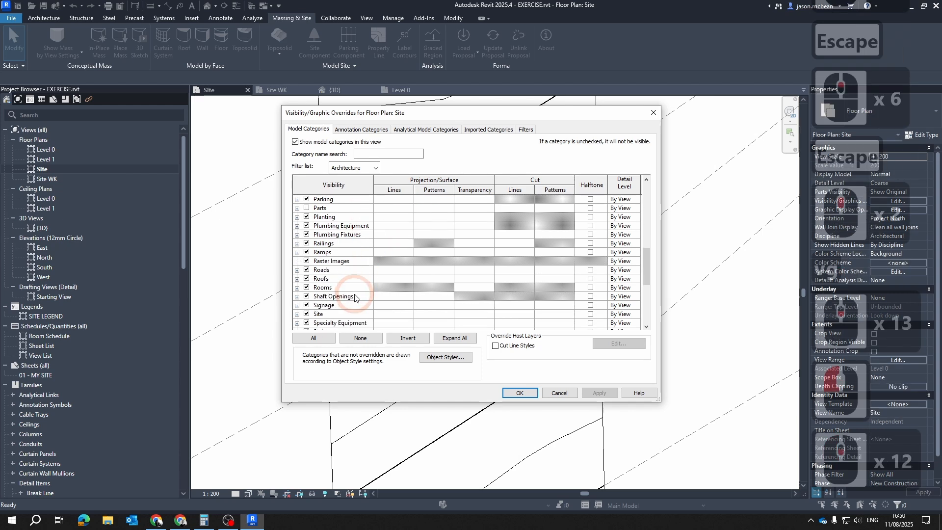
{"action": "scroll", "coordinate": [359, 295], "scroll_direction": "down", "scroll_amount": 19}
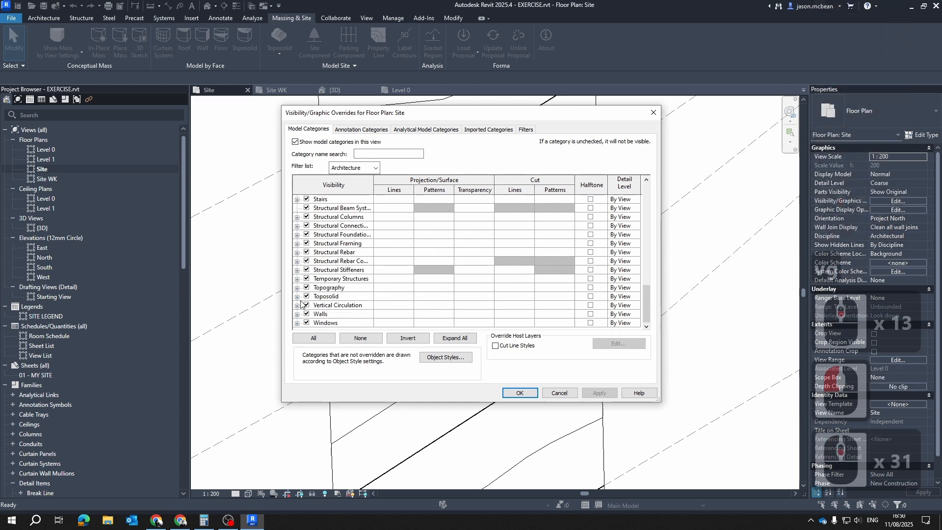
{"action": "left_click", "coordinate": [299, 297]}
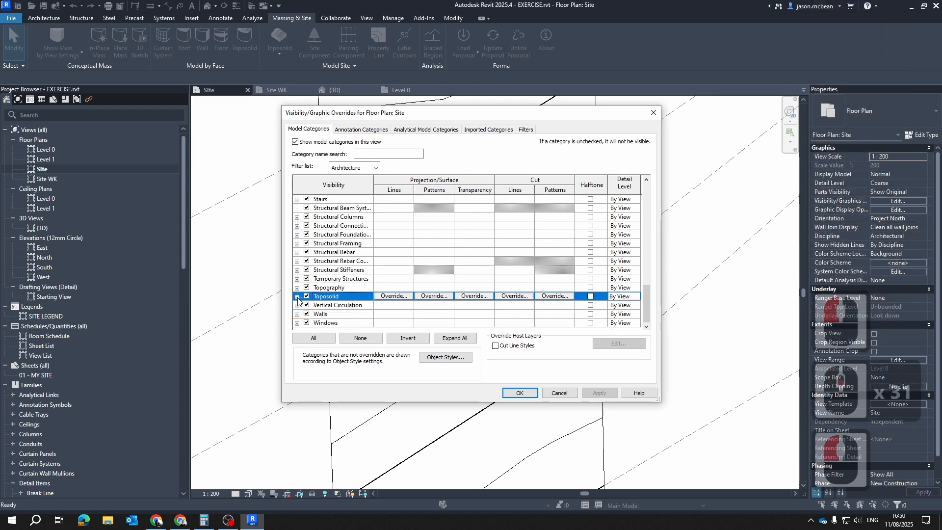
{"action": "left_click", "coordinate": [297, 297]}
{"action": "left_click", "coordinate": [316, 314]}
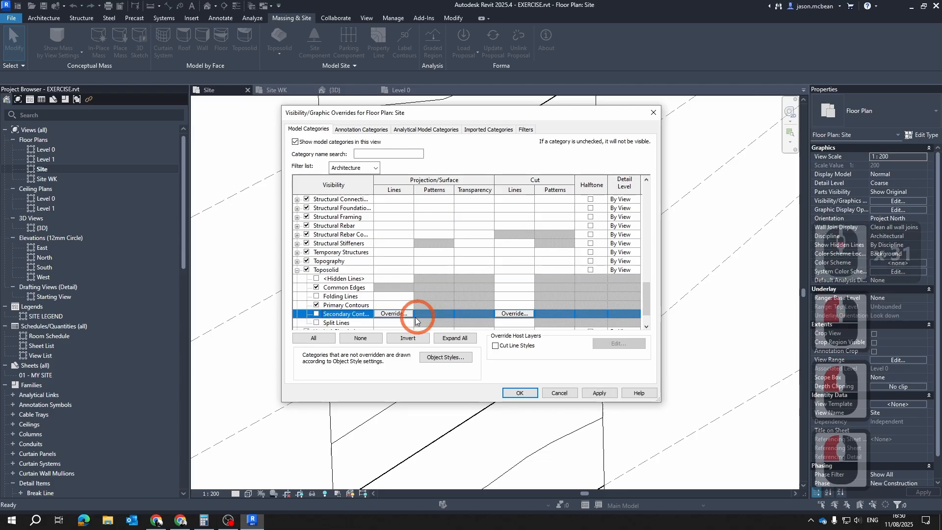
Override the projection line color of the toposolid's Primary Contours with grey RGB 128-128-128
{"action": "left_click", "coordinate": [385, 305]}
{"action": "left_click", "coordinate": [386, 305]}
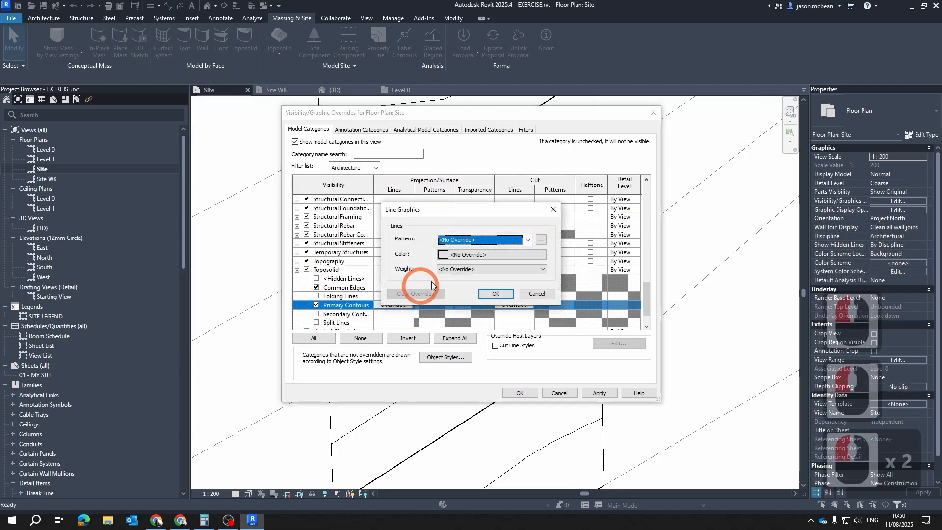
{"action": "left_click", "coordinate": [463, 256]}
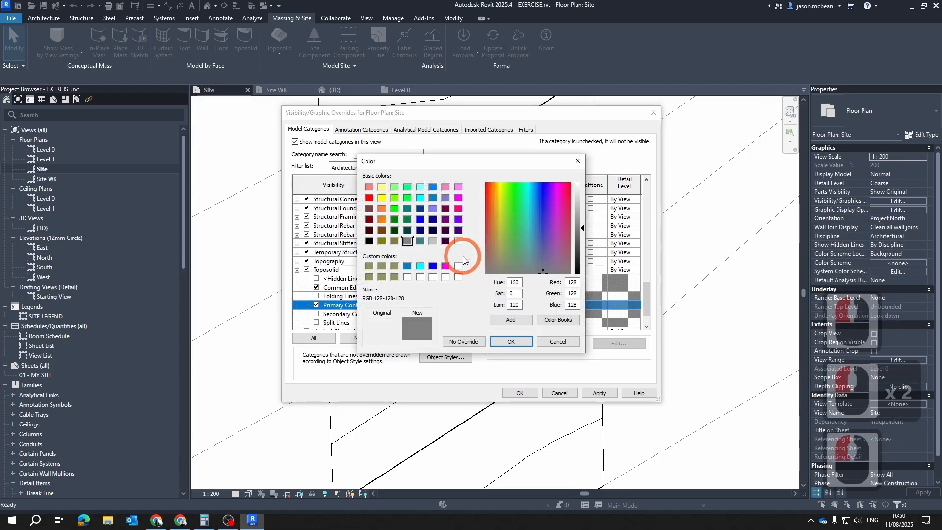
{"action": "key", "text": "Escape"}
{"action": "left_click", "coordinate": [458, 257]}
{"action": "left_click", "coordinate": [407, 240]}
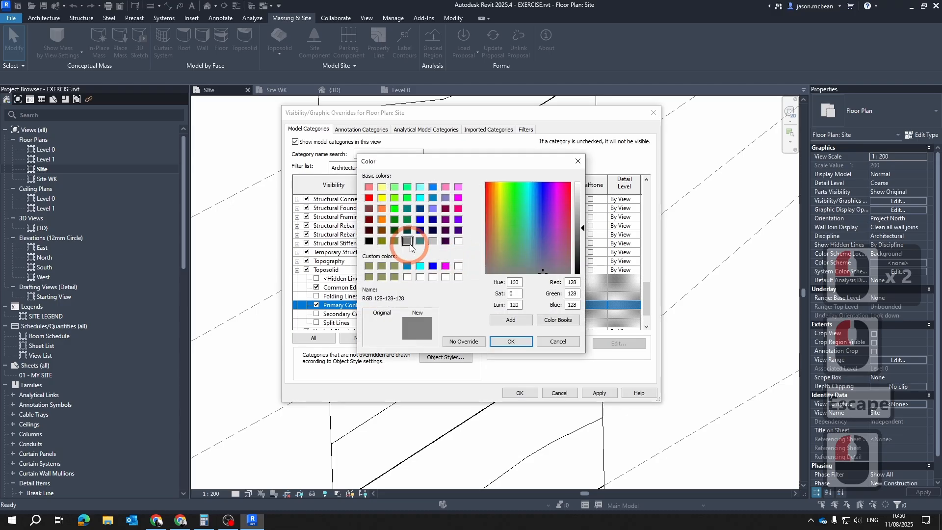
{"action": "left_click", "coordinate": [508, 342]}
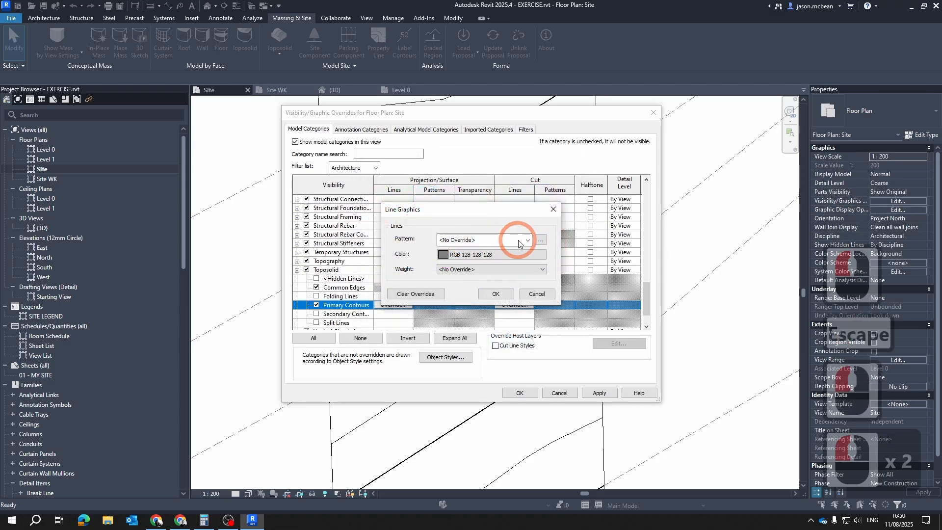
Set the Primary Contours' projection line pattern to dash 2m and apply the overrides to the Site plan
{"action": "left_click", "coordinate": [520, 240]}
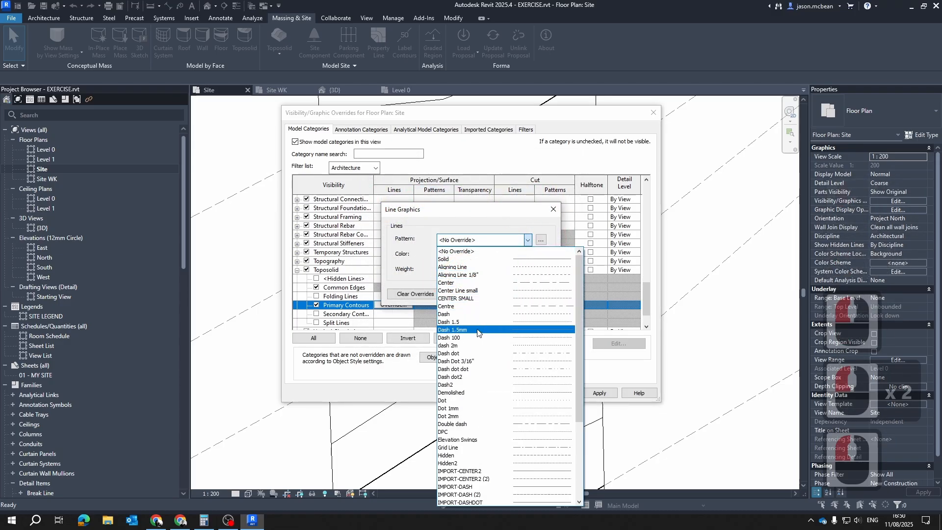
{"action": "left_click", "coordinate": [552, 344]}
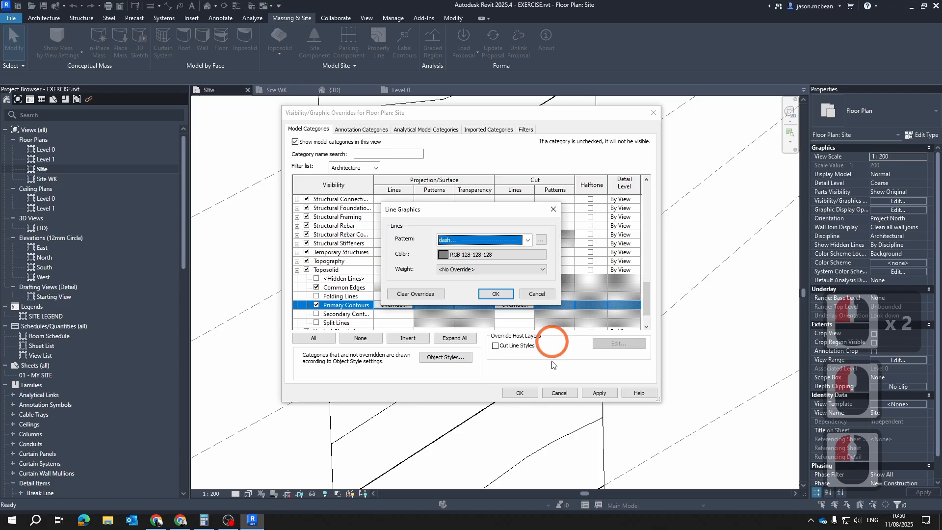
{"action": "left_click", "coordinate": [496, 293]}
{"action": "left_click", "coordinate": [599, 395]}
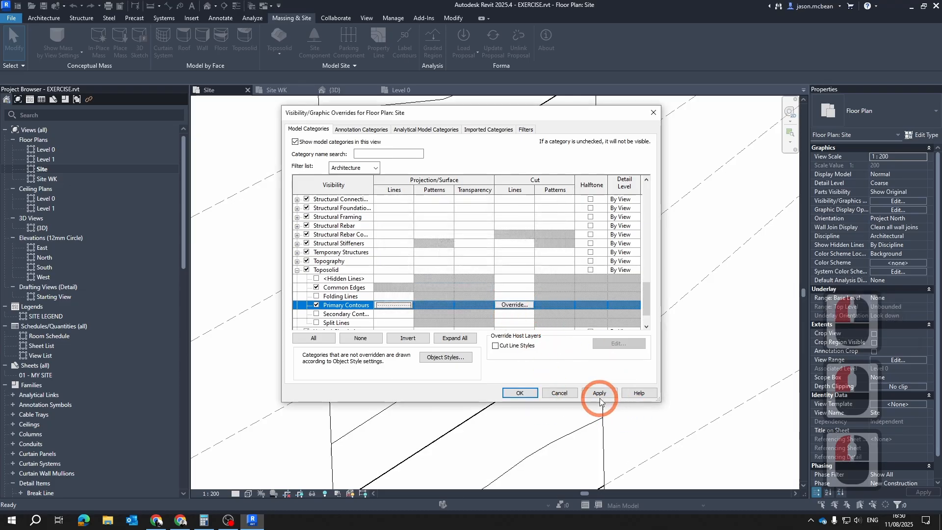
{"action": "left_click", "coordinate": [520, 393]}
{"action": "key", "text": "Escape"}
{"action": "key", "text": "Escape"}
{"action": "key", "text": "Escape"}
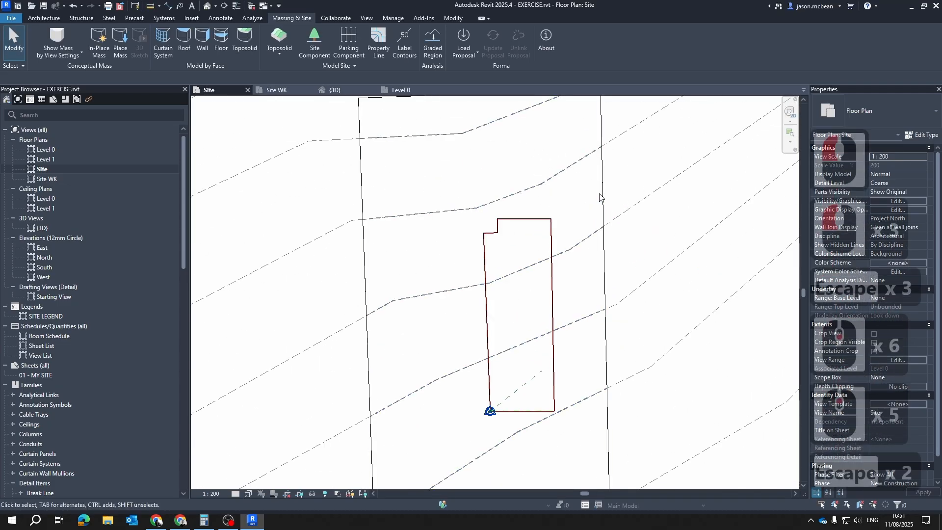
Compare the toposolid's dashed grey contours with the imported BoKaap.dxf contours across the Site plan
{"action": "left_click", "coordinate": [602, 195]}
{"action": "key", "text": "Escape"}
{"action": "middle_click_drag", "start_coordinate": [635, 153], "coordinate": [633, 231]}
{"action": "key", "text": "Escape"}
{"action": "left_click", "coordinate": [592, 168]}
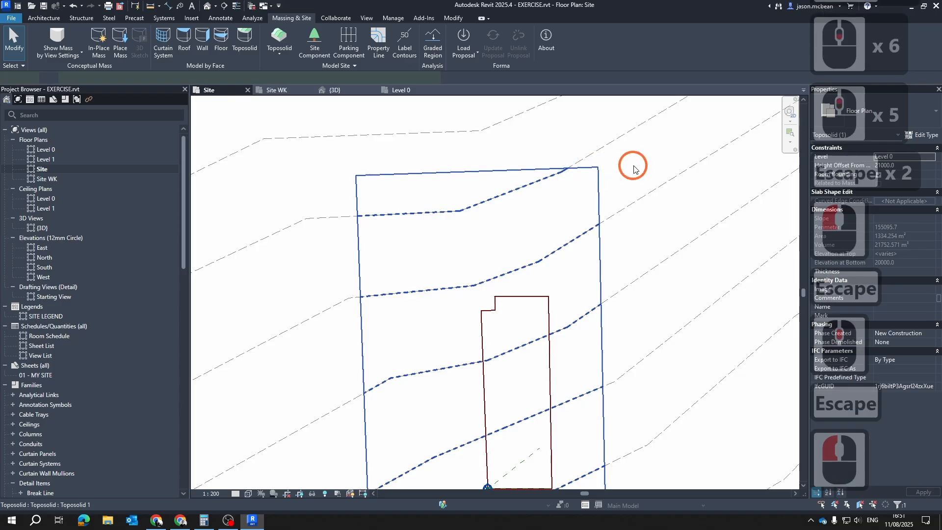
{"action": "scroll", "coordinate": [534, 225], "scroll_direction": "down", "scroll_amount": 5}
{"action": "key", "text": "Escape"}
{"action": "scroll", "coordinate": [539, 392], "scroll_direction": "up", "scroll_amount": 5}
{"action": "scroll", "coordinate": [486, 304], "scroll_direction": "down", "scroll_amount": 6}
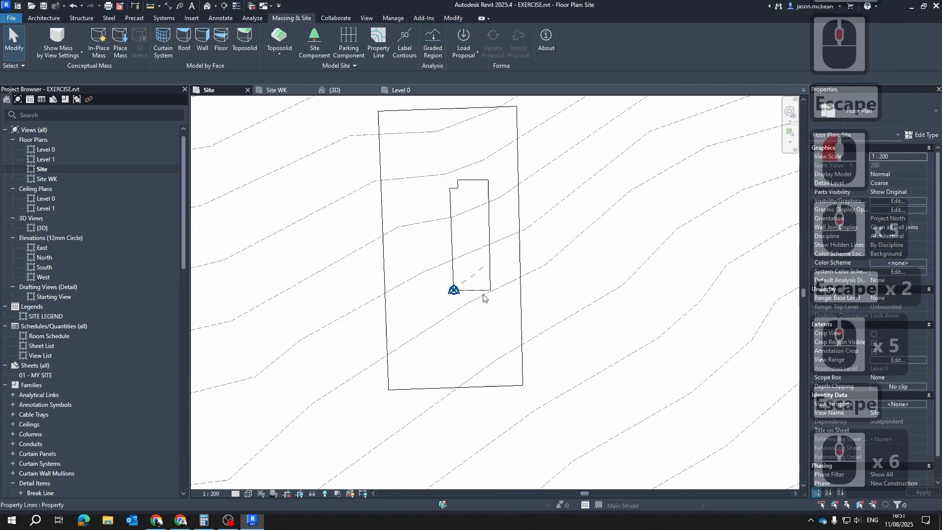
{"action": "left_click", "coordinate": [551, 295]}
{"action": "left_click", "coordinate": [493, 249]}
{"action": "scroll", "coordinate": [500, 274], "scroll_direction": "up", "scroll_amount": 5}
{"action": "key", "text": "Escape"}
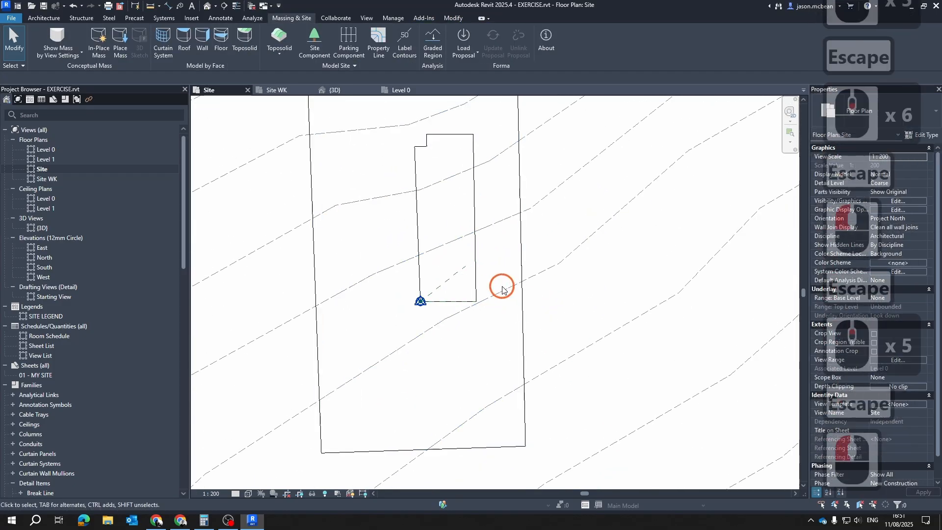
{"action": "left_click", "coordinate": [543, 273]}
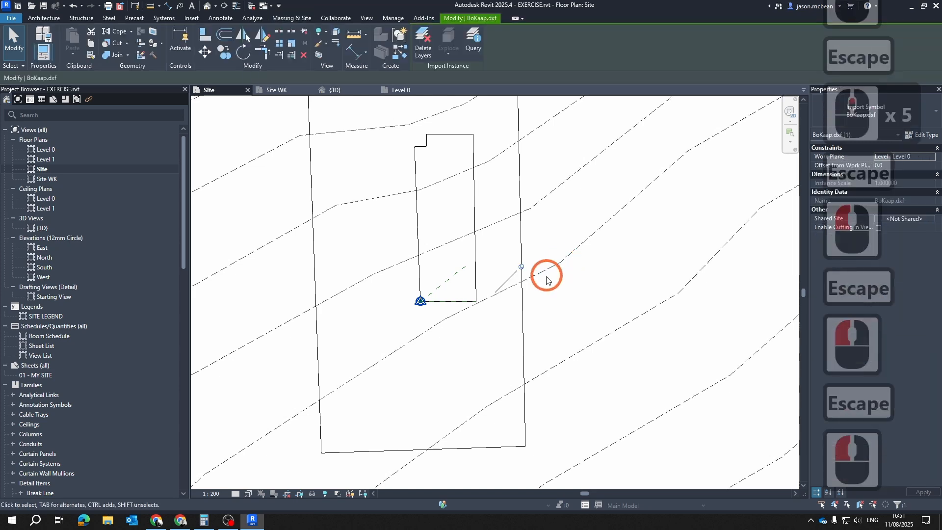
{"action": "scroll", "coordinate": [616, 311], "scroll_direction": "down", "scroll_amount": 4}
{"action": "key", "text": "Escape"}
{"action": "scroll", "coordinate": [562, 213], "scroll_direction": "up", "scroll_amount": 2}
{"action": "scroll", "coordinate": [534, 265], "scroll_direction": "down", "scroll_amount": 4}
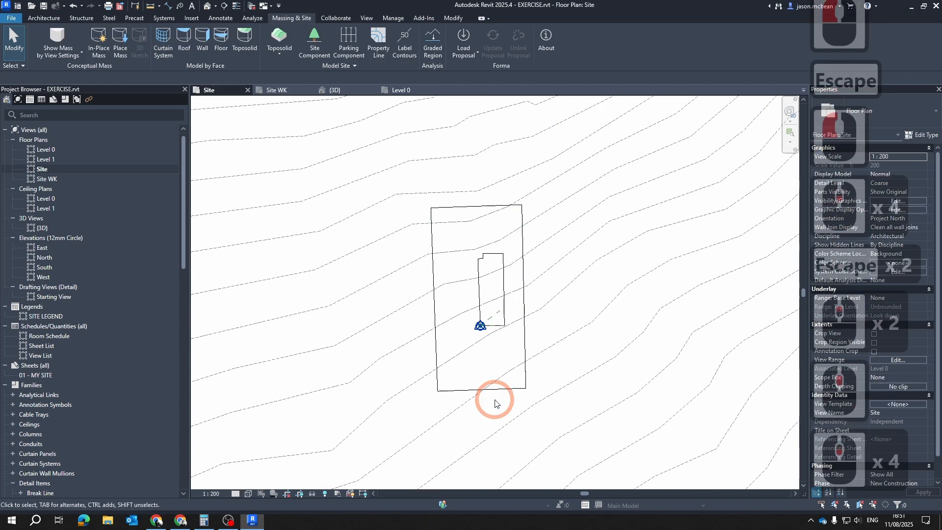
{"action": "scroll", "coordinate": [492, 400], "scroll_direction": "up", "scroll_amount": 2}
Switch to the Site WK floor plan and set its visual style to Shaded
{"action": "left_click", "coordinate": [284, 90]}
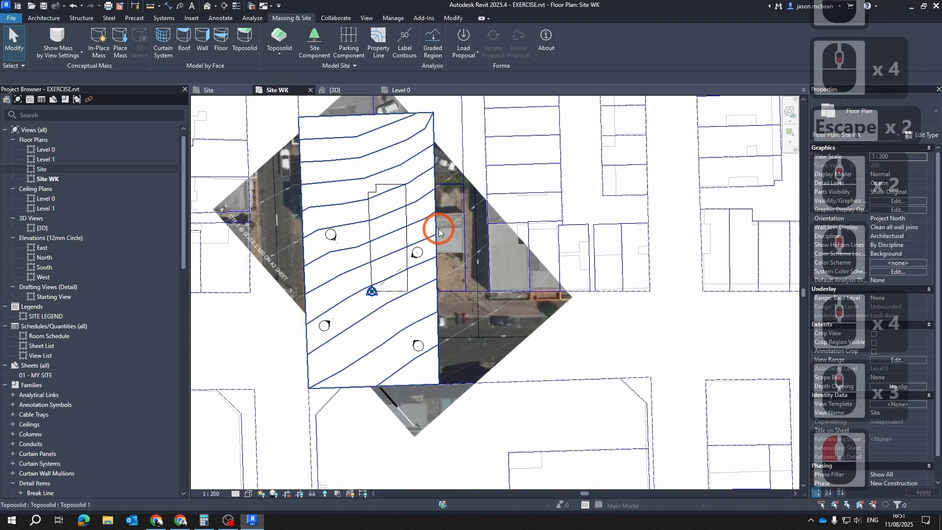
{"action": "scroll", "coordinate": [500, 267], "scroll_direction": "up", "scroll_amount": 3}
{"action": "scroll", "coordinate": [471, 275], "scroll_direction": "down", "scroll_amount": 4}
{"action": "middle_click_drag", "start_coordinate": [470, 274], "coordinate": [477, 323]}
{"action": "left_click", "coordinate": [417, 197]}
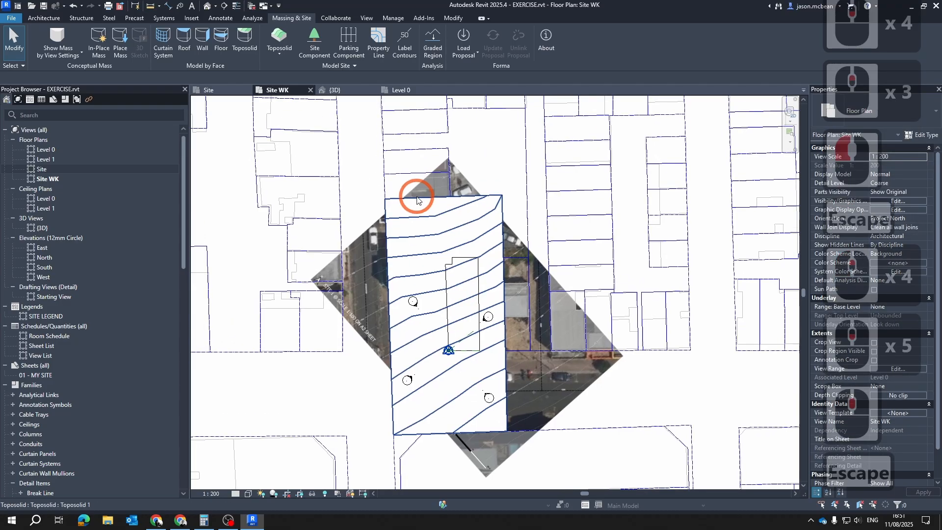
{"action": "key", "text": "Escape"}
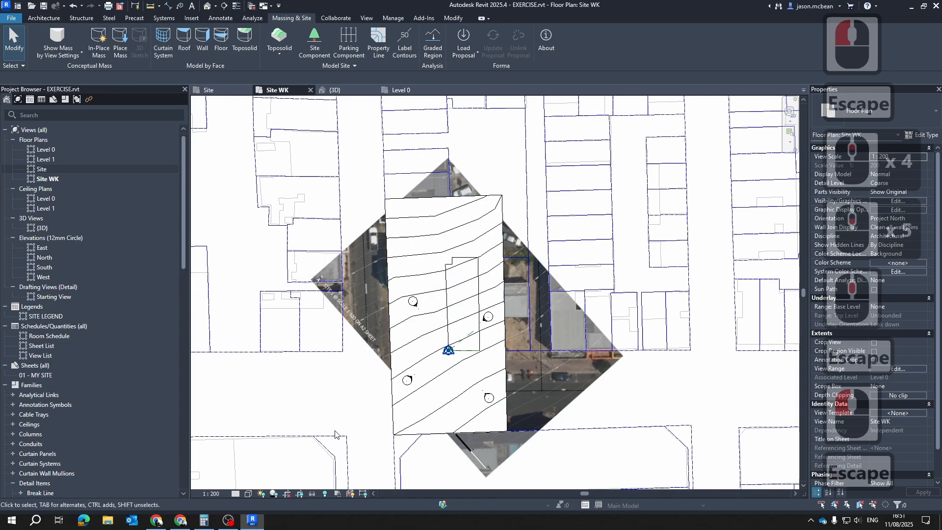
{"action": "left_click", "coordinate": [249, 494]}
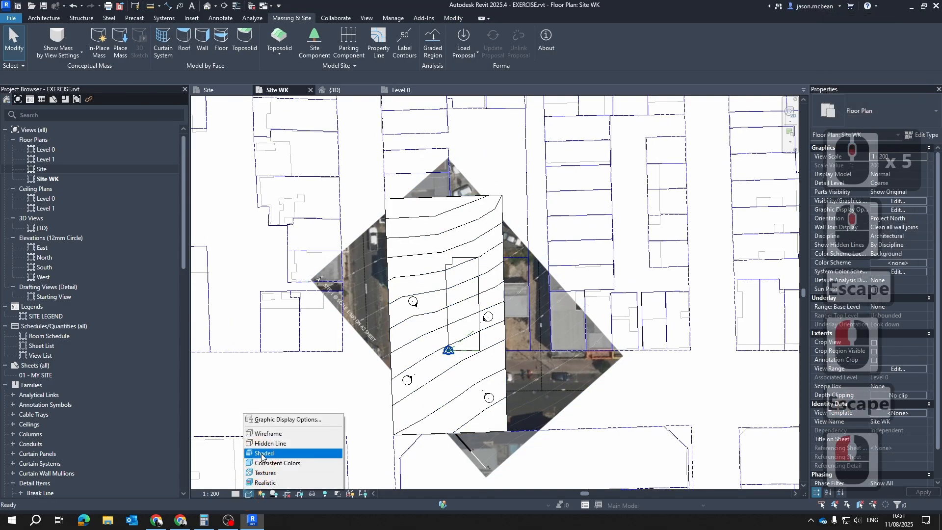
{"action": "left_click", "coordinate": [265, 456]}
{"action": "key", "text": "Escape"}
{"action": "key", "text": "Escape"}
Override the toposolid's graphics by element in the Site WK plan with a surface transparency of 60
{"action": "left_click", "coordinate": [484, 206]}
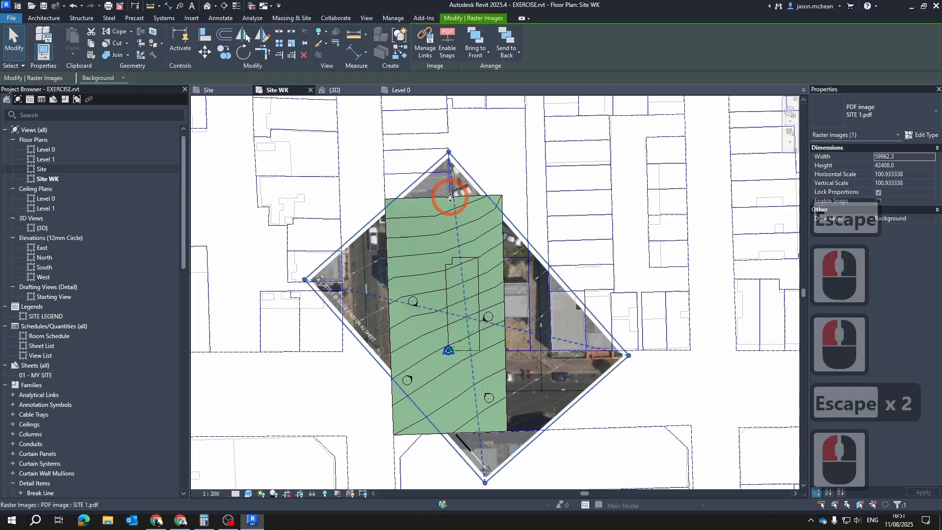
{"action": "key", "text": "Escape"}
{"action": "left_click", "coordinate": [460, 194]}
{"action": "right_click", "coordinate": [459, 195]}
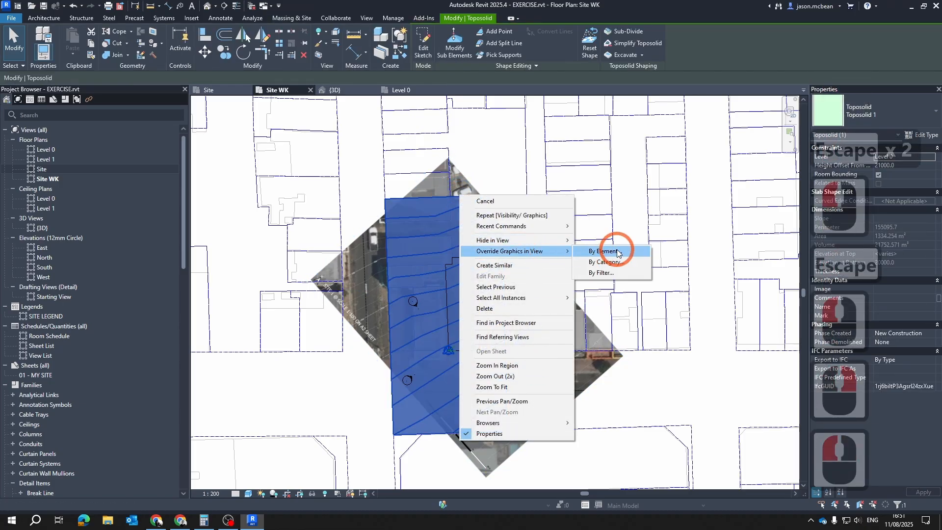
{"action": "left_click", "coordinate": [617, 250]}
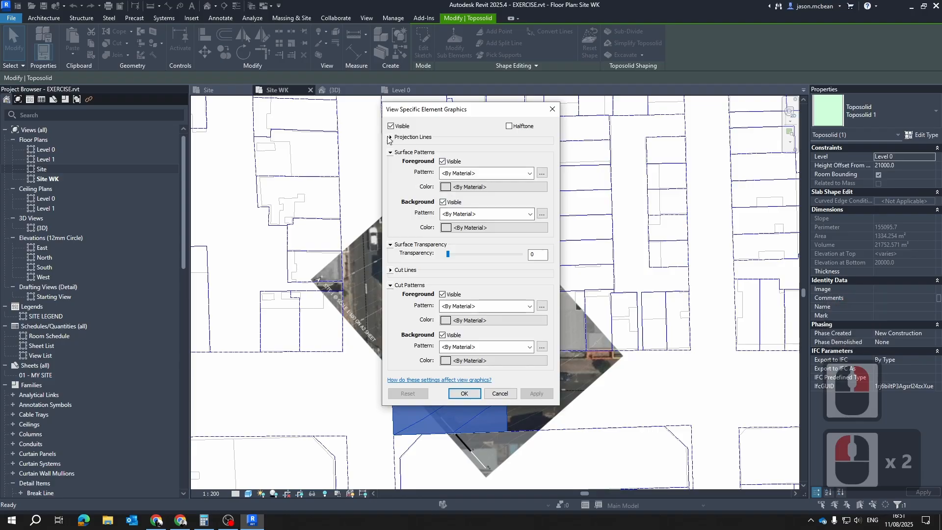
{"action": "left_click", "coordinate": [390, 138]}
{"action": "left_click", "coordinate": [391, 137]}
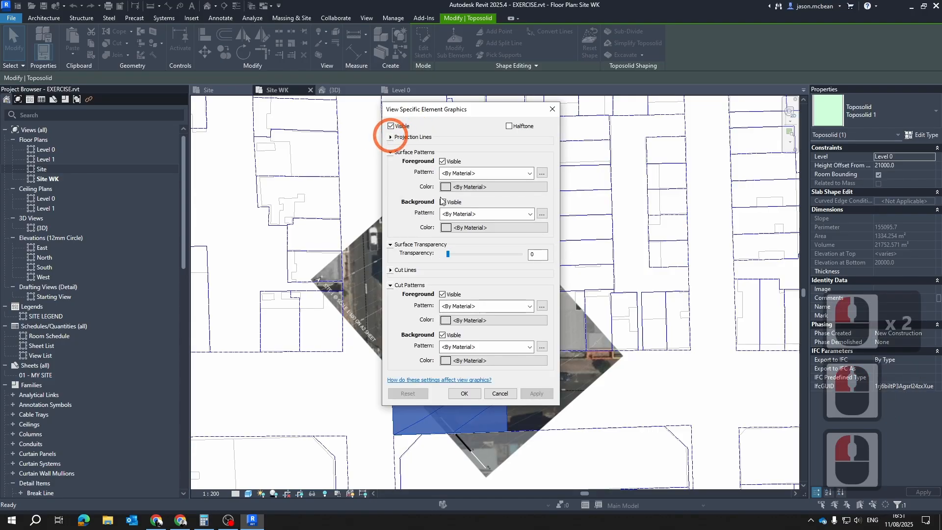
{"action": "left_click_drag", "start_coordinate": [461, 254], "coordinate": [491, 253]}
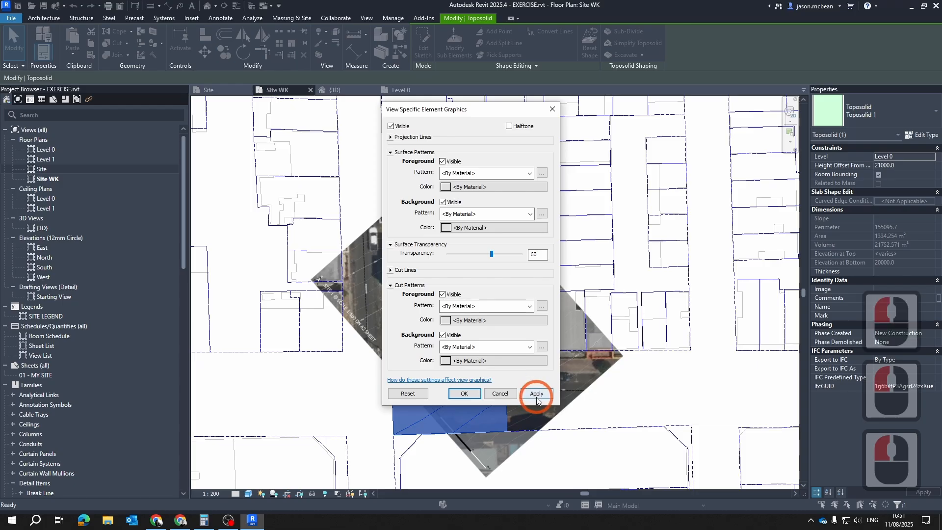
{"action": "left_click", "coordinate": [462, 393]}
{"action": "left_click", "coordinate": [672, 339]}
{"action": "key", "text": "Escape"}
{"action": "key", "text": "Escape"}
{"action": "key", "text": "Escape"}
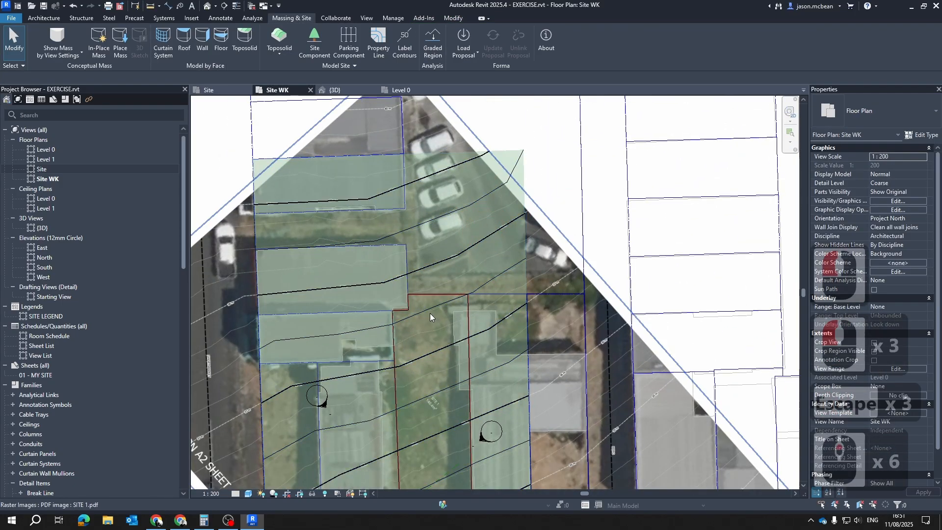
{"action": "scroll", "coordinate": [430, 316], "scroll_direction": "down", "scroll_amount": 3}
{"action": "left_click", "coordinate": [497, 211]}
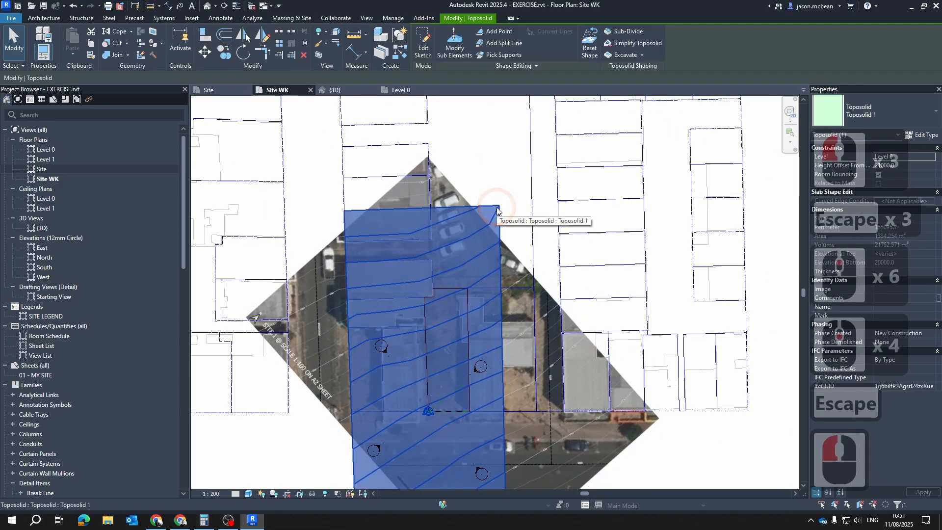
{"action": "key", "text": "Escape"}
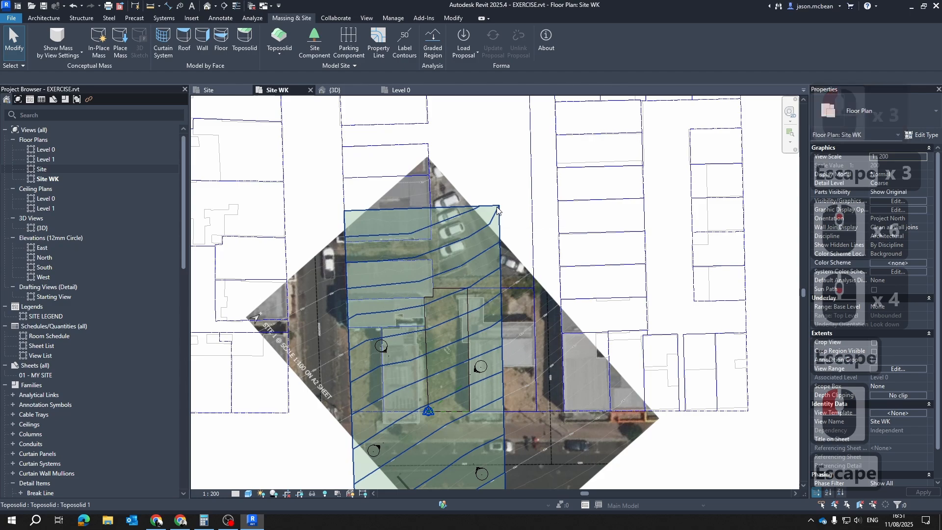
Examine how the semi-transparent toposolid and its contours sit over the aerial site image and surrounding plots in the Site WK plan
{"action": "scroll", "coordinate": [497, 211], "scroll_direction": "up", "scroll_amount": 5}
{"action": "scroll", "coordinate": [463, 235], "scroll_direction": "down", "scroll_amount": 5}
{"action": "scroll", "coordinate": [459, 237], "scroll_direction": "up", "scroll_amount": 6}
{"action": "scroll", "coordinate": [460, 236], "scroll_direction": "down", "scroll_amount": 7}
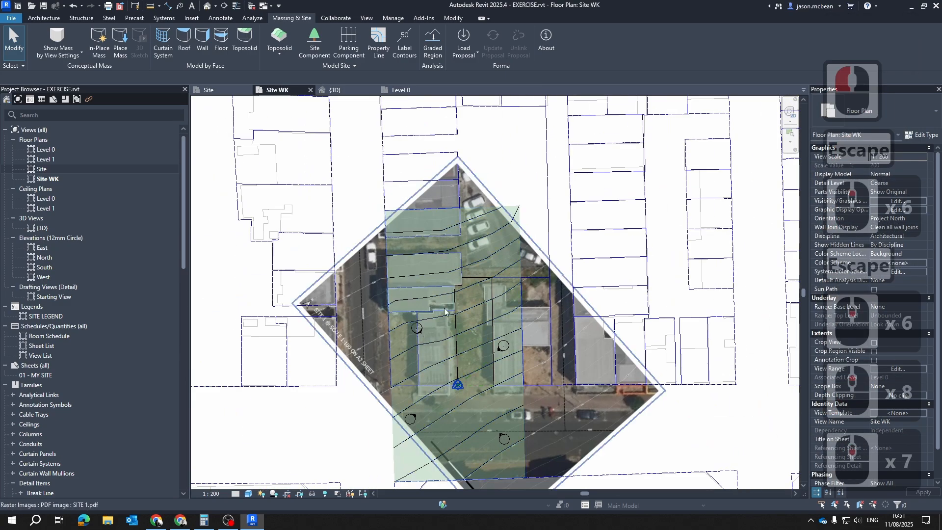
{"action": "scroll", "coordinate": [521, 177], "scroll_direction": "up", "scroll_amount": 6}
{"action": "left_click", "coordinate": [522, 173]}
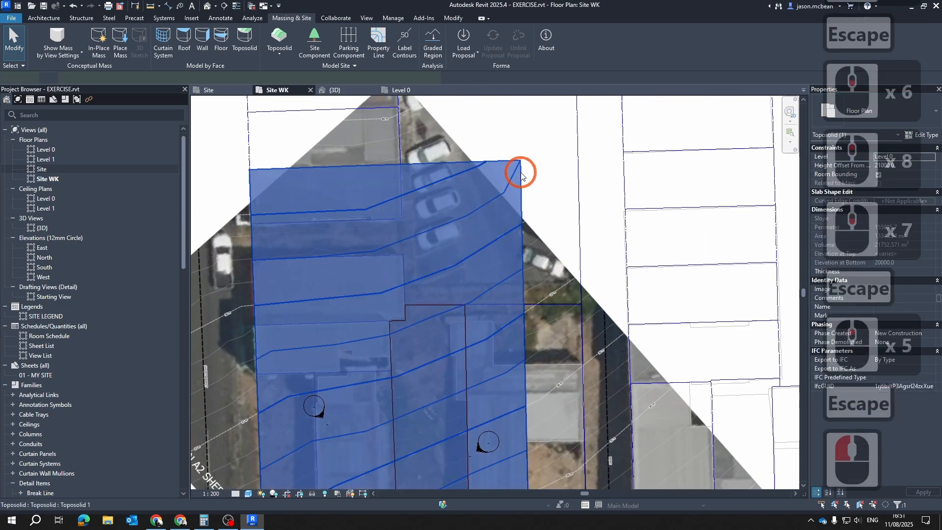
{"action": "key", "text": "Escape"}
{"action": "scroll", "coordinate": [483, 246], "scroll_direction": "down", "scroll_amount": 5}
{"action": "key", "text": "Escape"}
{"action": "scroll", "coordinate": [515, 386], "scroll_direction": "up", "scroll_amount": 2}
{"action": "middle_click_drag", "start_coordinate": [517, 388], "coordinate": [564, 319]}
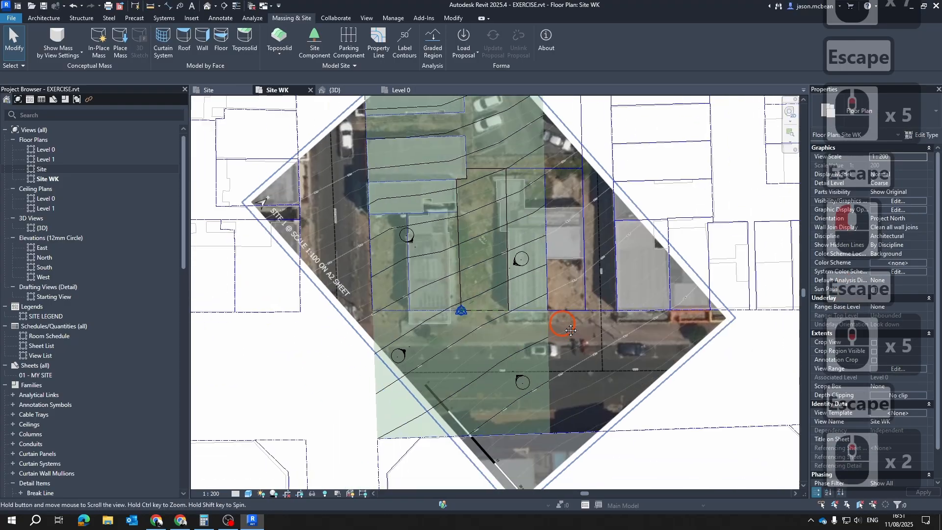
{"action": "key", "text": "Escape"}
{"action": "scroll", "coordinate": [478, 269], "scroll_direction": "down", "scroll_amount": 5}
{"action": "scroll", "coordinate": [491, 292], "scroll_direction": "up", "scroll_amount": 5}
{"action": "key", "text": "Escape"}
{"action": "middle_click_drag", "start_coordinate": [420, 191], "coordinate": [489, 284]}
{"action": "scroll", "coordinate": [380, 272], "scroll_direction": "down", "scroll_amount": 4}
{"action": "key", "text": "Escape"}
{"action": "scroll", "coordinate": [447, 289], "scroll_direction": "up", "scroll_amount": 5}
{"action": "key", "text": "Escape"}
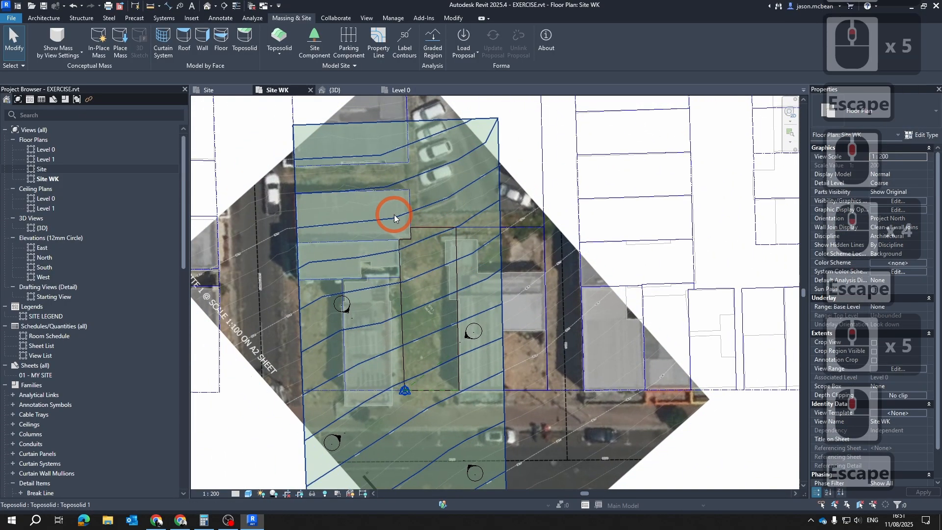
{"action": "scroll", "coordinate": [417, 206], "scroll_direction": "down", "scroll_amount": 5}
{"action": "key", "text": "Escape"}
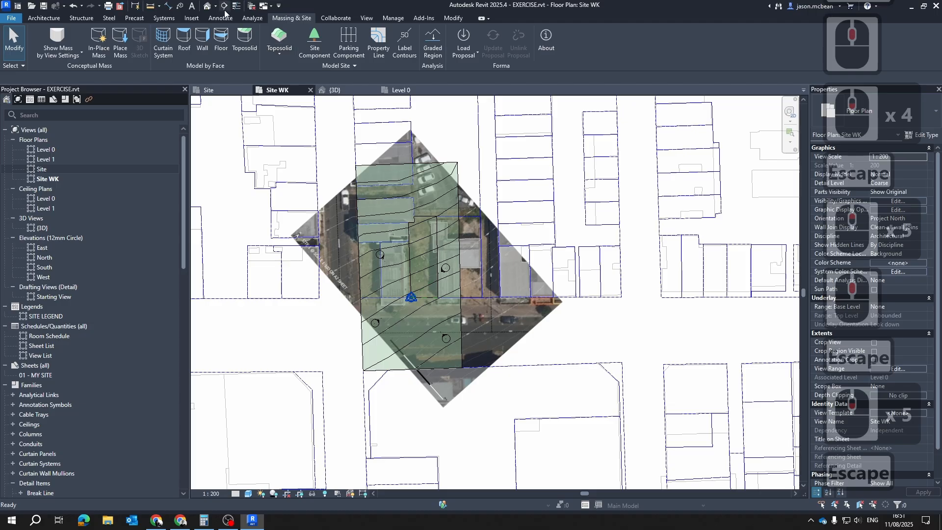
Cut a vertical building section through the toposolid in the Site WK plan and open the new section view
{"action": "left_click", "coordinate": [224, 6]}
{"action": "left_click", "coordinate": [431, 124]}
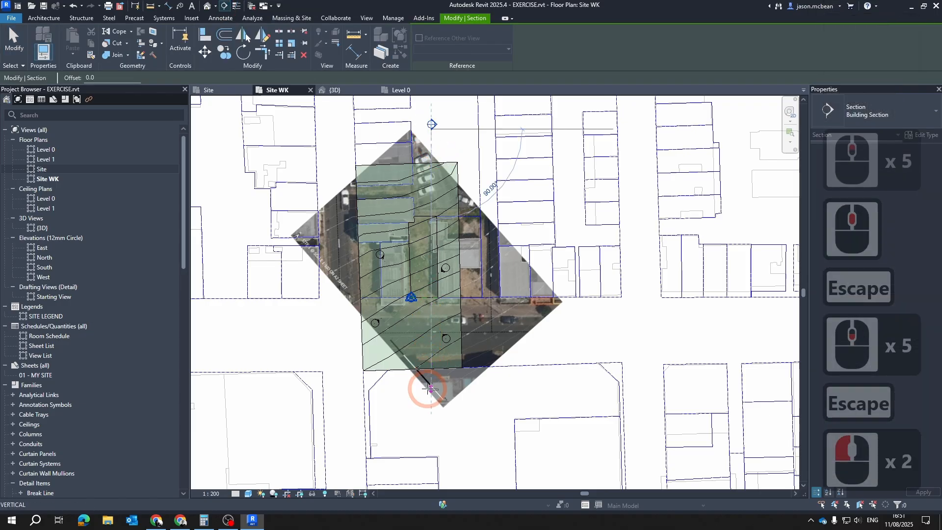
{"action": "left_click", "coordinate": [429, 389]}
{"action": "key", "text": "Escape"}
{"action": "key", "text": "Escape"}
{"action": "double_click", "coordinate": [431, 124]}
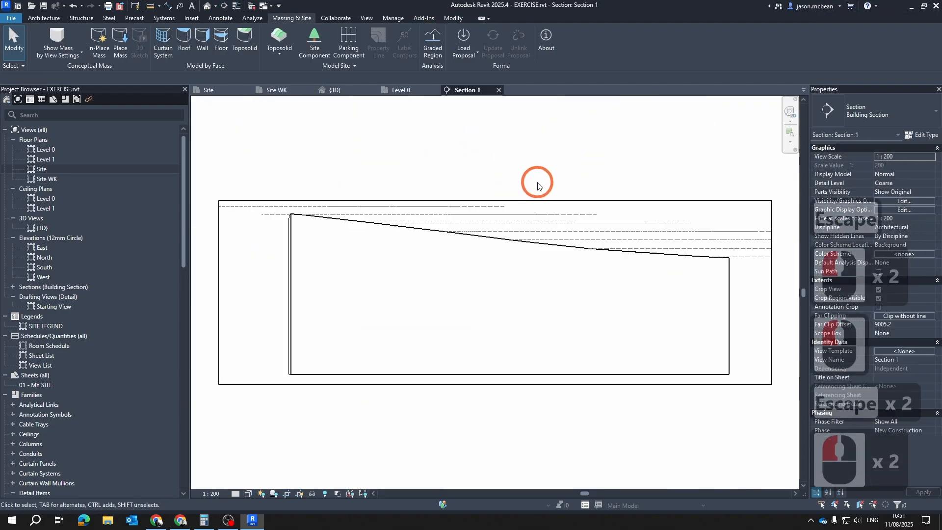
Examine the toposolid's sloping surface, base and depth in the Section 1 view
{"action": "scroll", "coordinate": [707, 289], "scroll_direction": "down", "scroll_amount": 5}
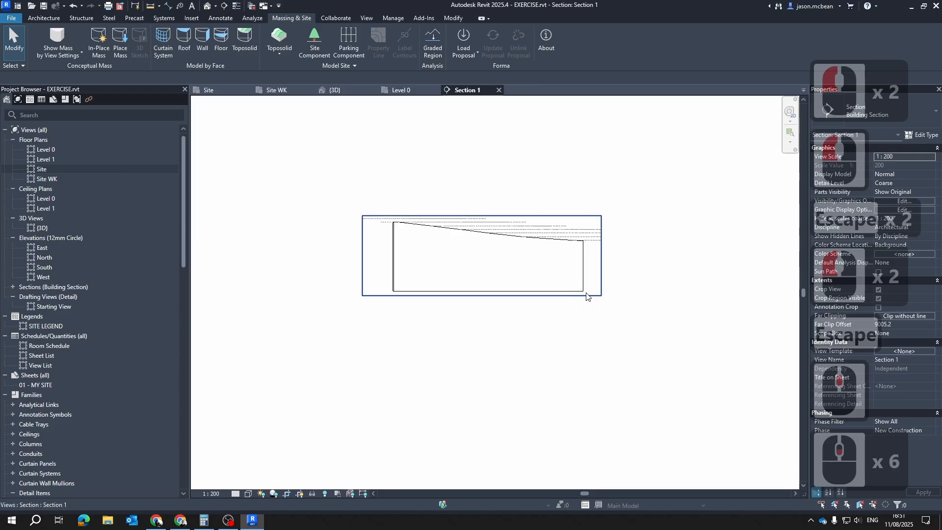
{"action": "left_click", "coordinate": [589, 295]}
{"action": "scroll", "coordinate": [484, 307], "scroll_direction": "down", "scroll_amount": 5}
{"action": "key", "text": "Escape"}
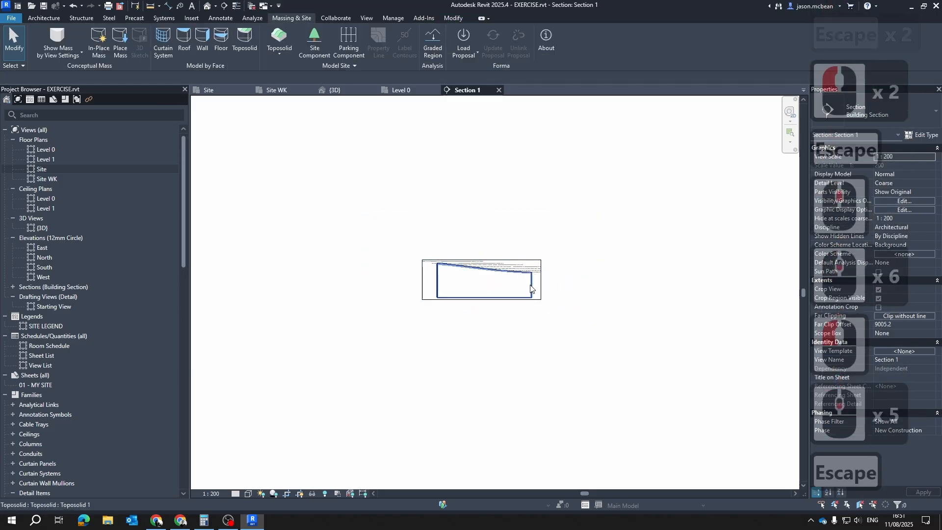
{"action": "left_click", "coordinate": [531, 289]}
{"action": "scroll", "coordinate": [549, 270], "scroll_direction": "up", "scroll_amount": 5}
{"action": "key", "text": "Escape"}
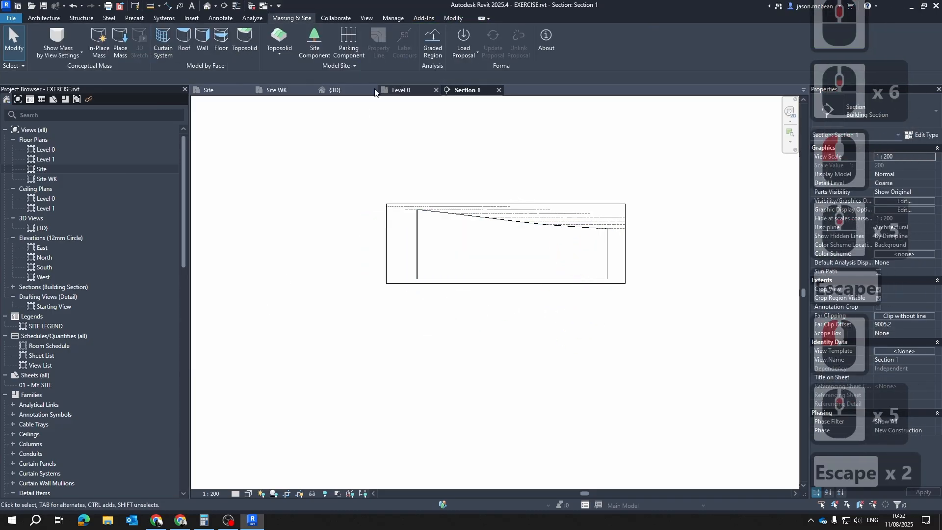
Open the 3D view and examine the toposolid's height above the flat plot lines of the imported site drawing
{"action": "left_click", "coordinate": [327, 90]}
{"action": "scroll", "coordinate": [572, 320], "scroll_direction": "down", "scroll_amount": 11}
{"action": "key", "text": "Escape"}
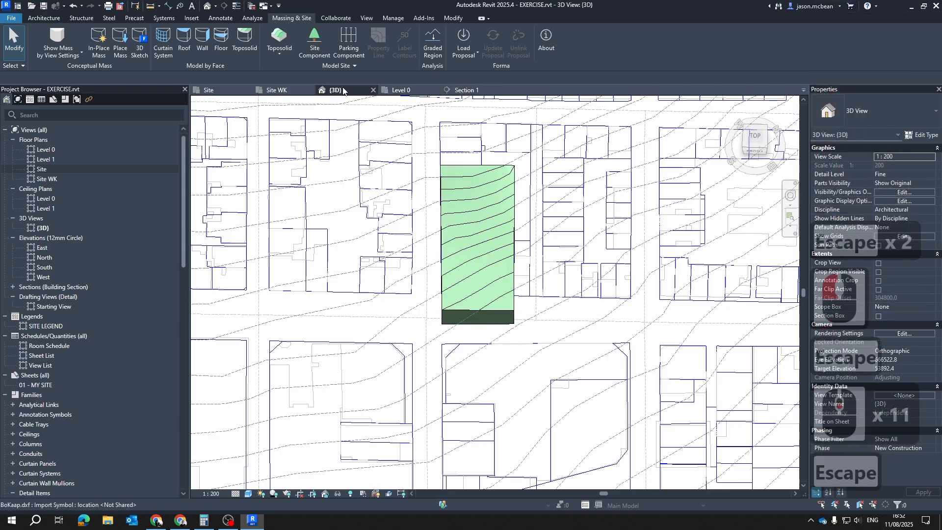
{"action": "scroll", "coordinate": [505, 328], "scroll_direction": "down", "scroll_amount": 2}
{"action": "scroll", "coordinate": [505, 327], "scroll_direction": "down", "scroll_amount": 3}
{"action": "middle_click_drag", "start_coordinate": [504, 329], "coordinate": [537, 292], "text": "shift"}
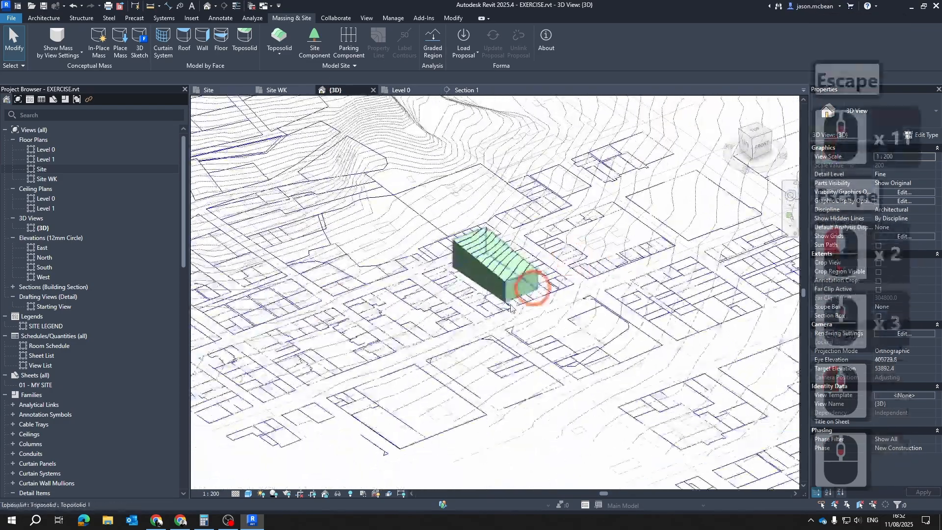
{"action": "scroll", "coordinate": [514, 308], "scroll_direction": "up", "scroll_amount": 8}
{"action": "middle_click_drag", "start_coordinate": [501, 368], "coordinate": [583, 209], "text": "shift"}
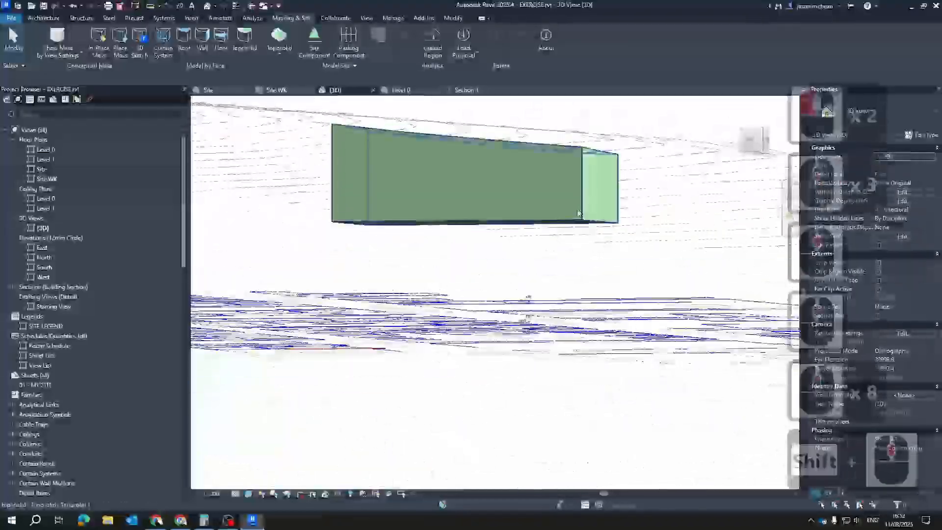
{"action": "left_click", "coordinate": [581, 201]}
{"action": "scroll", "coordinate": [569, 263], "scroll_direction": "down", "scroll_amount": 3}
{"action": "middle_click_drag", "start_coordinate": [512, 275], "coordinate": [432, 300], "text": "shift"}
{"action": "scroll", "coordinate": [523, 324], "scroll_direction": "up", "scroll_amount": 7}
{"action": "scroll", "coordinate": [518, 278], "scroll_direction": "up", "scroll_amount": 5}
{"action": "key", "text": "Escape"}
{"action": "scroll", "coordinate": [518, 281], "scroll_direction": "down", "scroll_amount": 7}
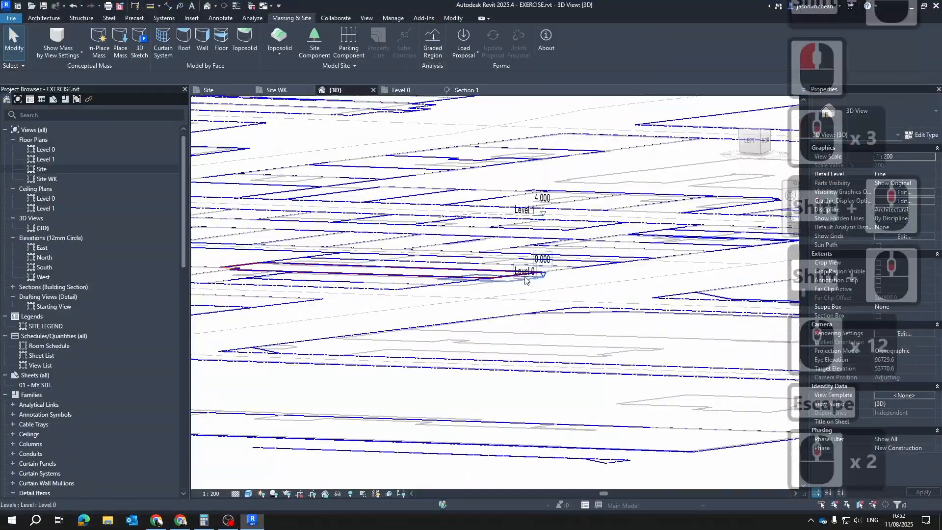
Inspect the Level 0 and Level 1 datums in the 3D view and compare their position with the toposolid
{"action": "middle_click_drag", "start_coordinate": [614, 347], "coordinate": [404, 370], "text": "shift"}
{"action": "scroll", "coordinate": [498, 273], "scroll_direction": "up", "scroll_amount": 11}
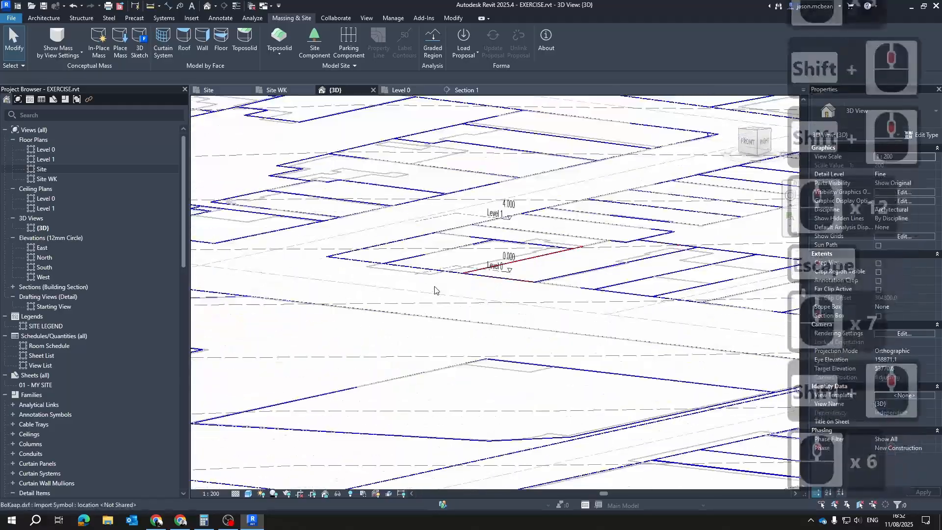
{"action": "left_click", "coordinate": [485, 251]}
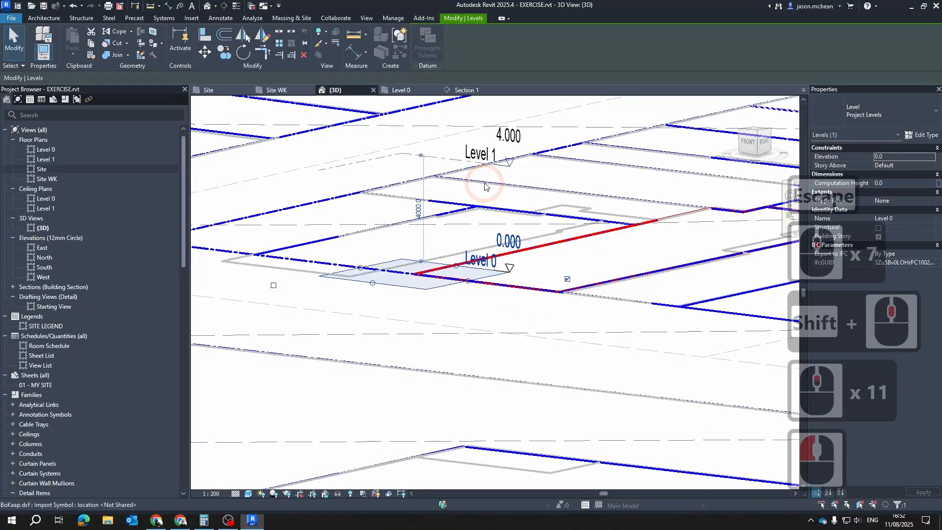
{"action": "key", "text": "Escape"}
{"action": "left_click", "coordinate": [493, 158]}
{"action": "scroll", "coordinate": [505, 210], "scroll_direction": "down", "scroll_amount": 4}
{"action": "key", "text": "Escape"}
{"action": "scroll", "coordinate": [491, 206], "scroll_direction": "down", "scroll_amount": 11}
{"action": "key", "text": "Escape"}
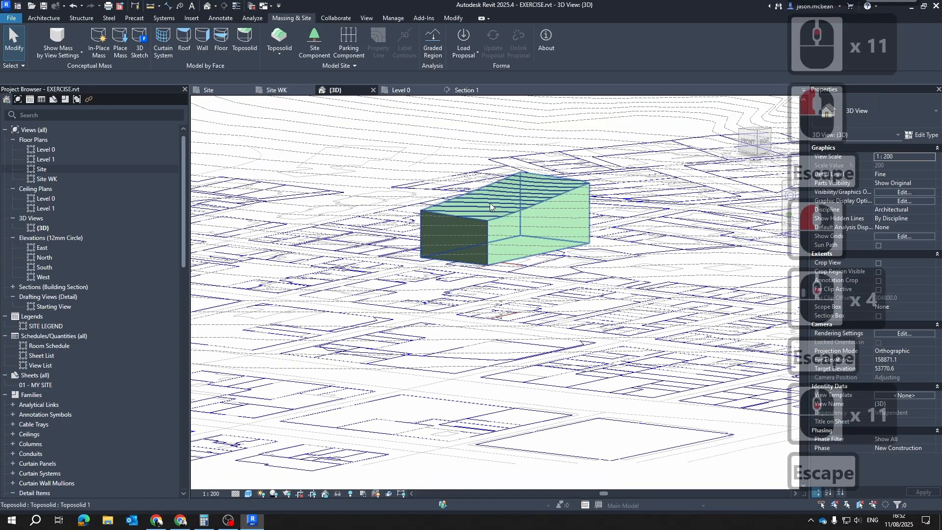
{"action": "scroll", "coordinate": [506, 226], "scroll_direction": "up", "scroll_amount": 4}
Turn on the Survey Point and Project Base Point site subcategories in the 3D view's visibility/graphic overrides
{"action": "scroll", "coordinate": [550, 218], "scroll_direction": "down", "scroll_amount": 3}
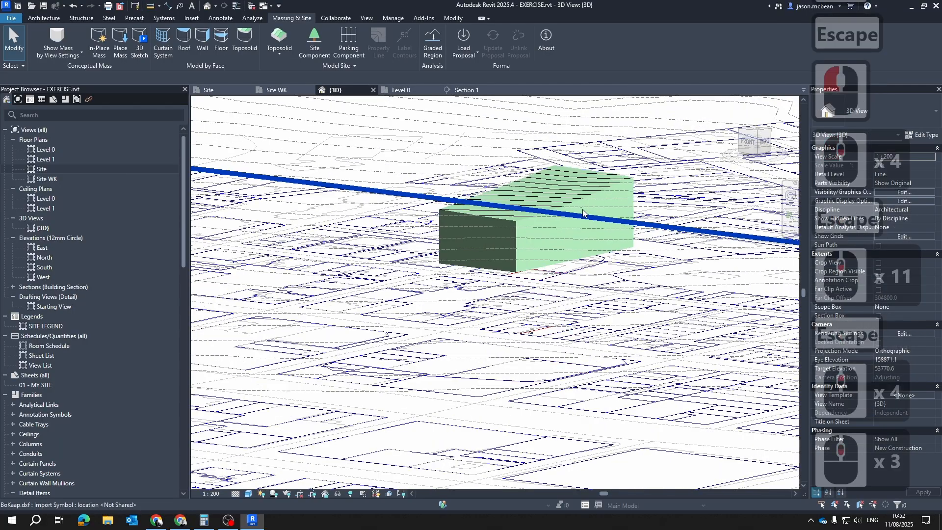
{"action": "scroll", "coordinate": [515, 353], "scroll_direction": "up", "scroll_amount": 12}
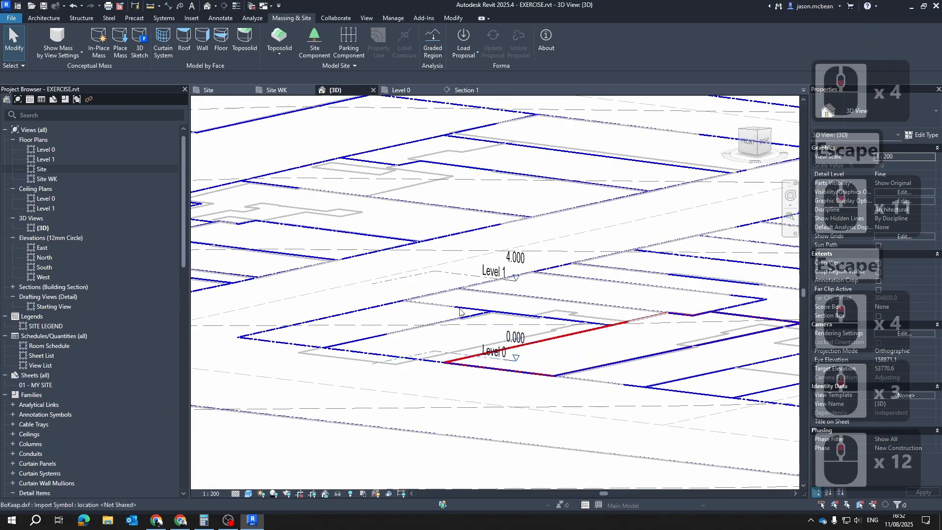
{"action": "key", "text": "Escape"}
{"action": "scroll", "coordinate": [506, 240], "scroll_direction": "down", "scroll_amount": 4}
{"action": "key", "text": "v"}
{"action": "key", "text": "g"}
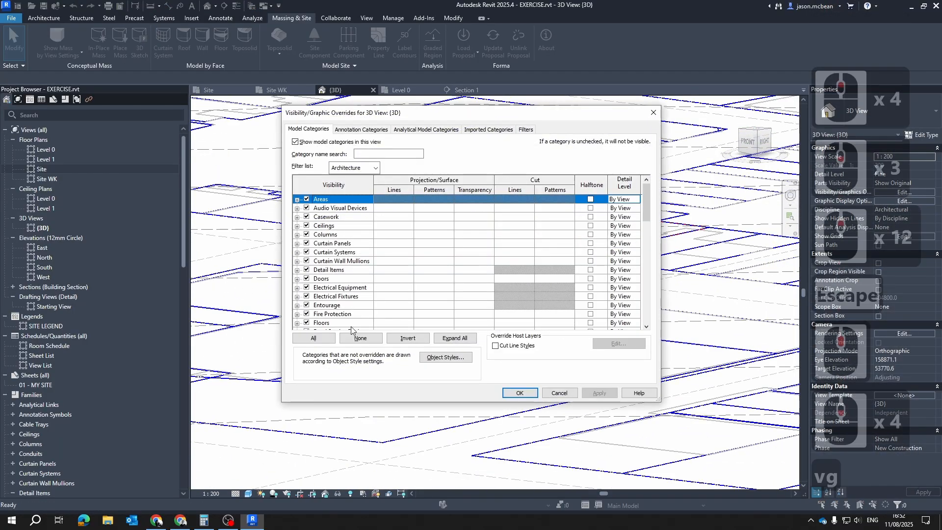
{"action": "left_click", "coordinate": [335, 271]}
{"action": "scroll", "coordinate": [335, 274], "scroll_direction": "down", "scroll_amount": 6}
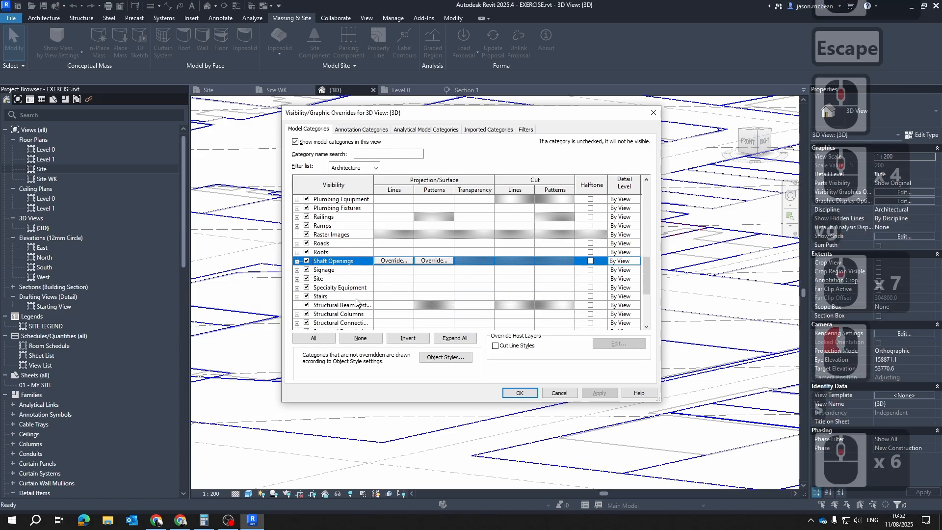
{"action": "left_click", "coordinate": [297, 279]}
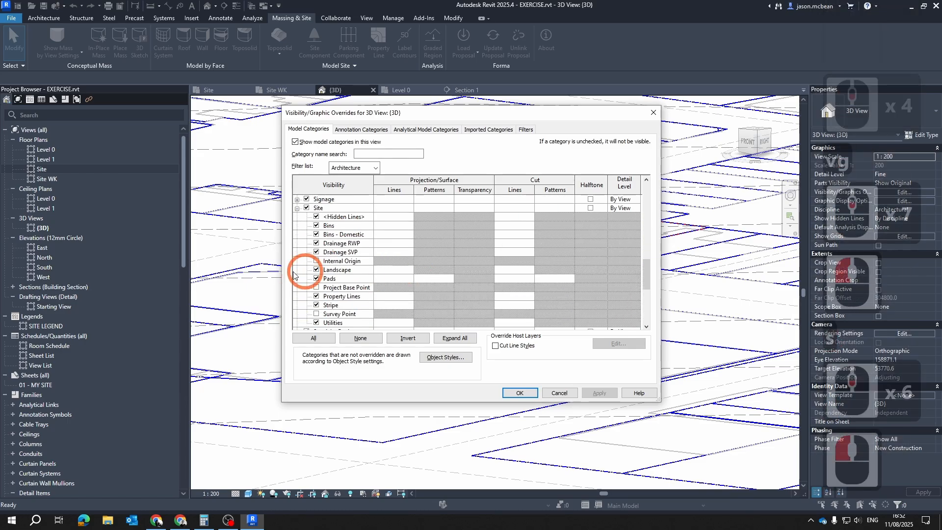
{"action": "left_click", "coordinate": [316, 314]}
{"action": "left_click", "coordinate": [316, 287]}
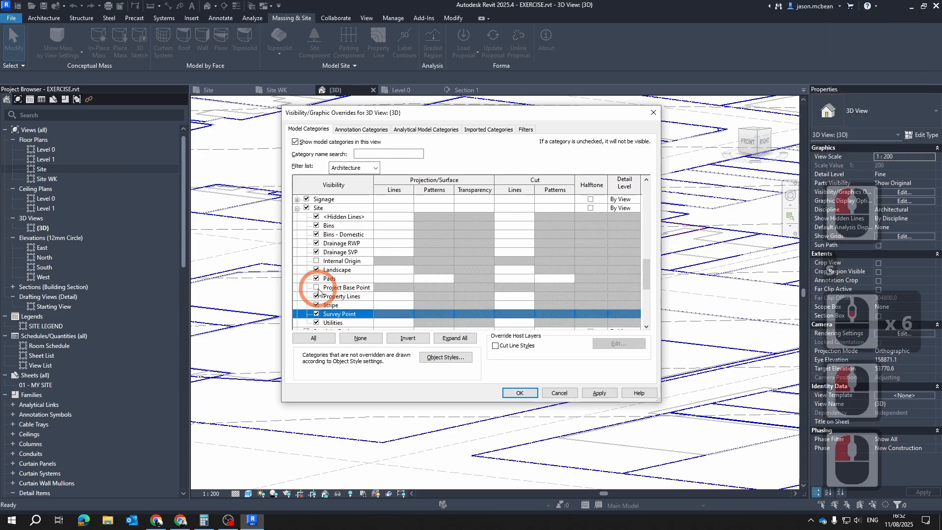
{"action": "left_click", "coordinate": [598, 393]}
{"action": "left_click", "coordinate": [511, 395]}
{"action": "left_click", "coordinate": [465, 377]}
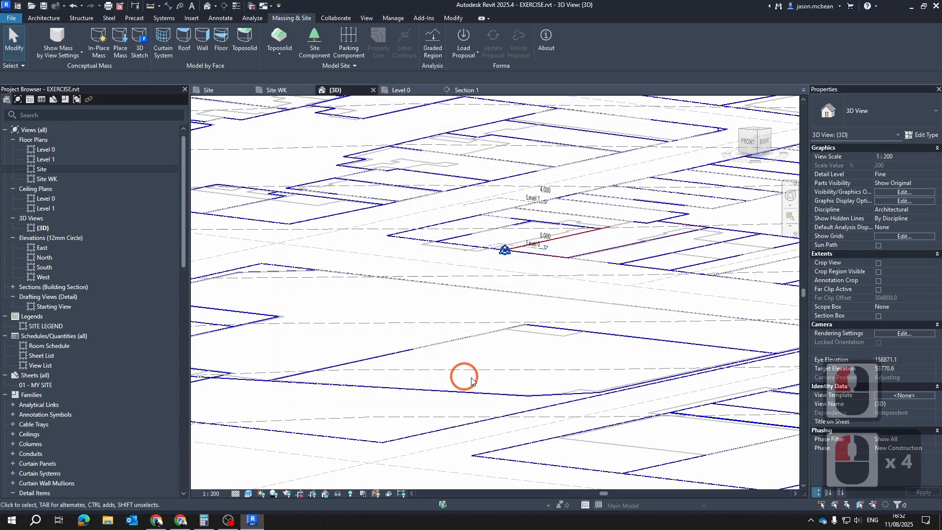
Select the overlapping project base point and survey point at the site corner and temporarily isolate them in the 3D view
{"action": "key", "text": "Escape"}
{"action": "scroll", "coordinate": [506, 216], "scroll_direction": "up", "scroll_amount": 6}
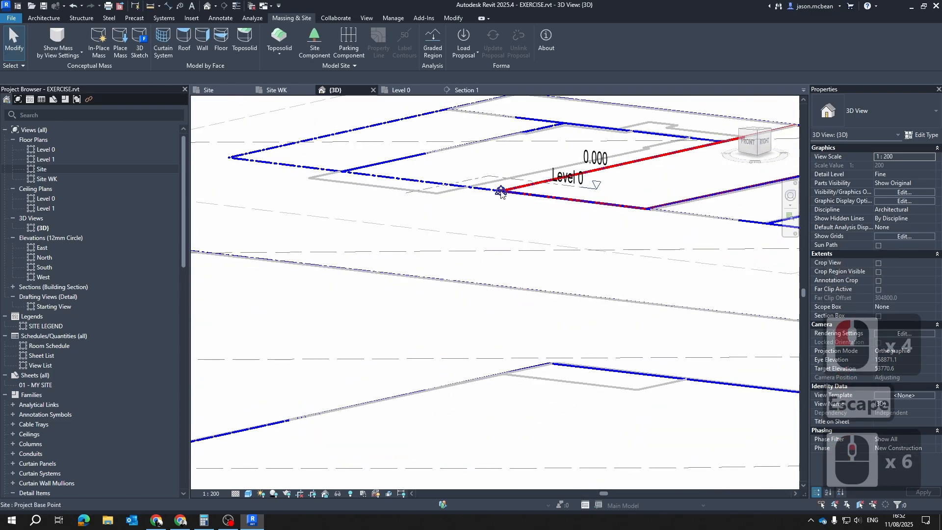
{"action": "key", "text": "Tab"}
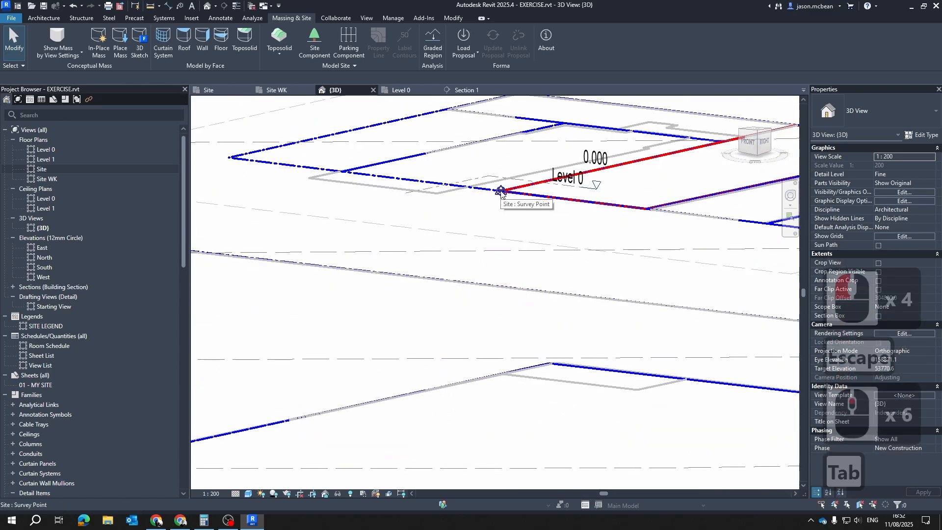
{"action": "key", "text": "Tab"}
{"action": "scroll", "coordinate": [500, 192], "scroll_direction": "up", "scroll_amount": 6}
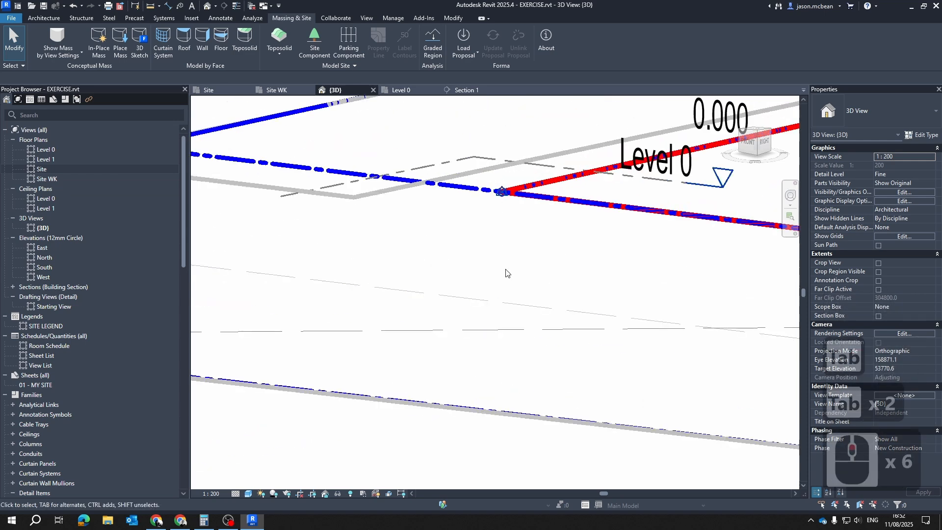
{"action": "key", "text": "Escape"}
{"action": "key", "text": "Escape"}
{"action": "scroll", "coordinate": [505, 237], "scroll_direction": "down", "scroll_amount": 6}
{"action": "scroll", "coordinate": [512, 236], "scroll_direction": "up", "scroll_amount": 4}
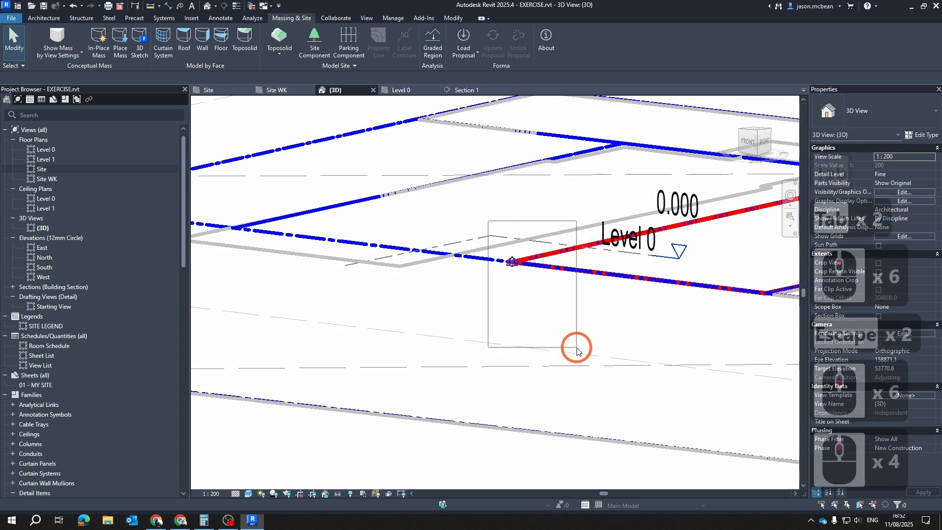
{"action": "left_click_drag", "start_coordinate": [577, 348], "coordinate": [577, 347]}
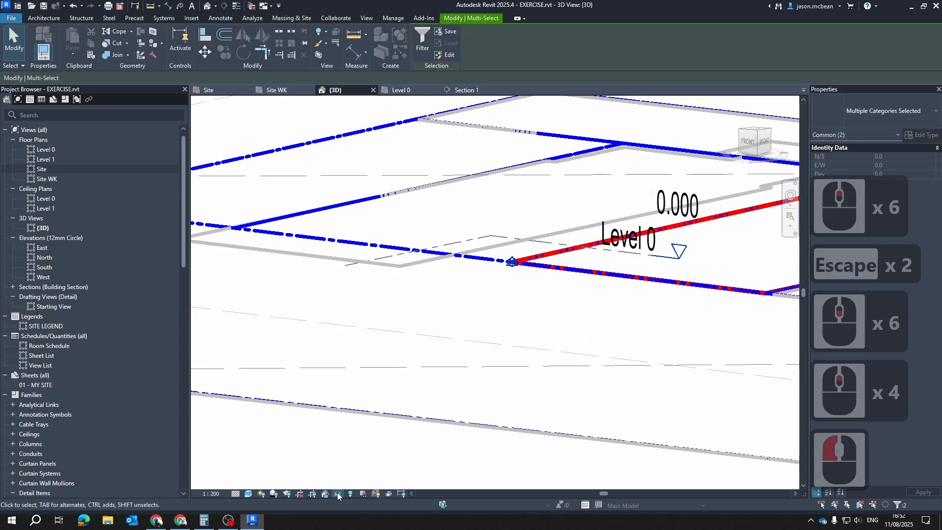
{"action": "left_click", "coordinate": [337, 492]}
{"action": "left_click", "coordinate": [368, 459]}
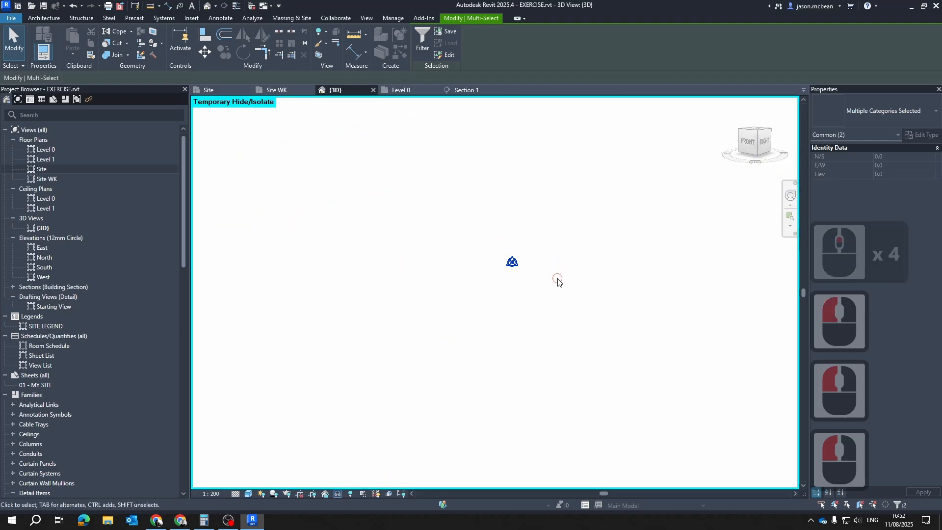
{"action": "left_click", "coordinate": [520, 275]}
Check the isolated project base point's coordinates and move the survey point vertically down, clear of the project base point
{"action": "left_click", "coordinate": [512, 264]}
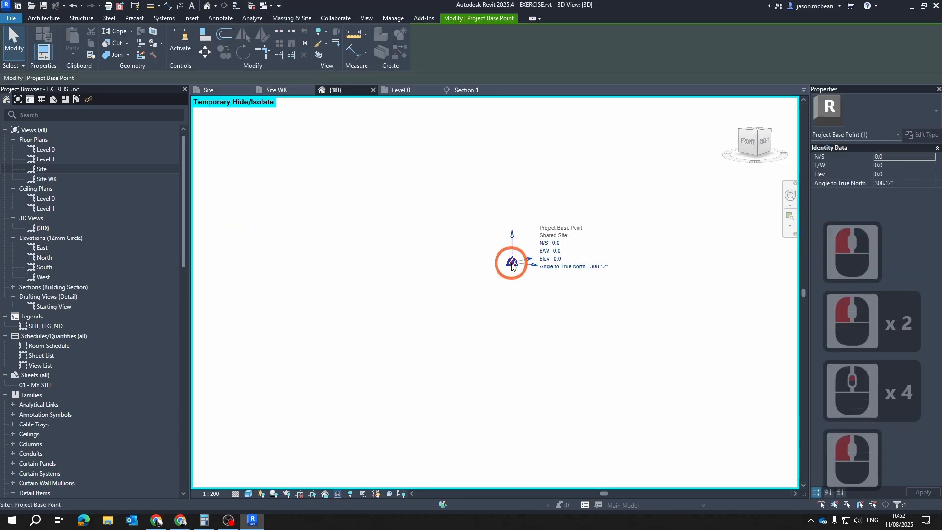
{"action": "key", "text": "Escape"}
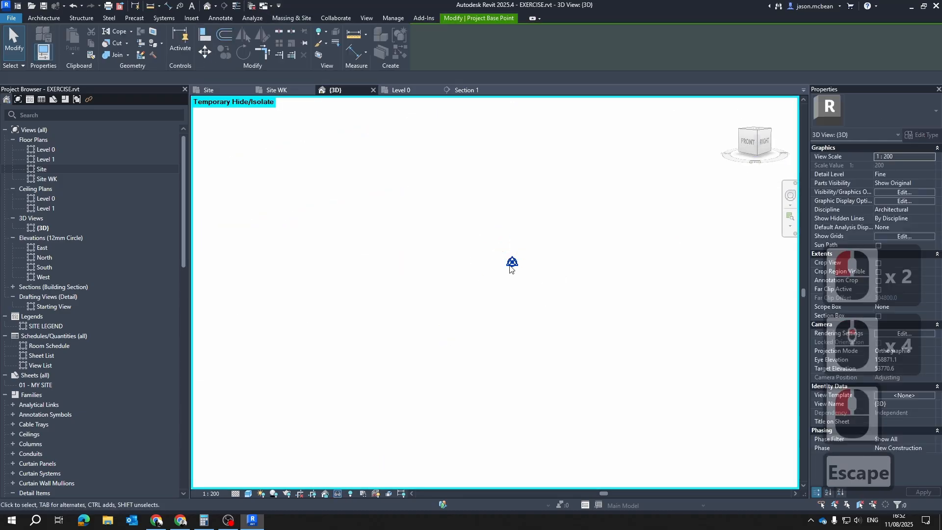
{"action": "key", "text": "Tab"}
{"action": "left_click", "coordinate": [512, 263]}
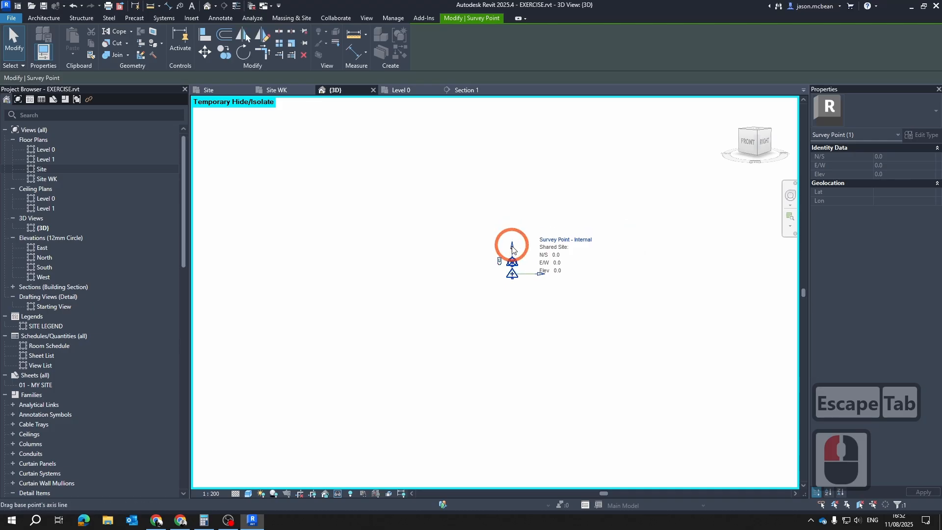
{"action": "left_click_drag", "start_coordinate": [512, 250], "coordinate": [515, 287]}
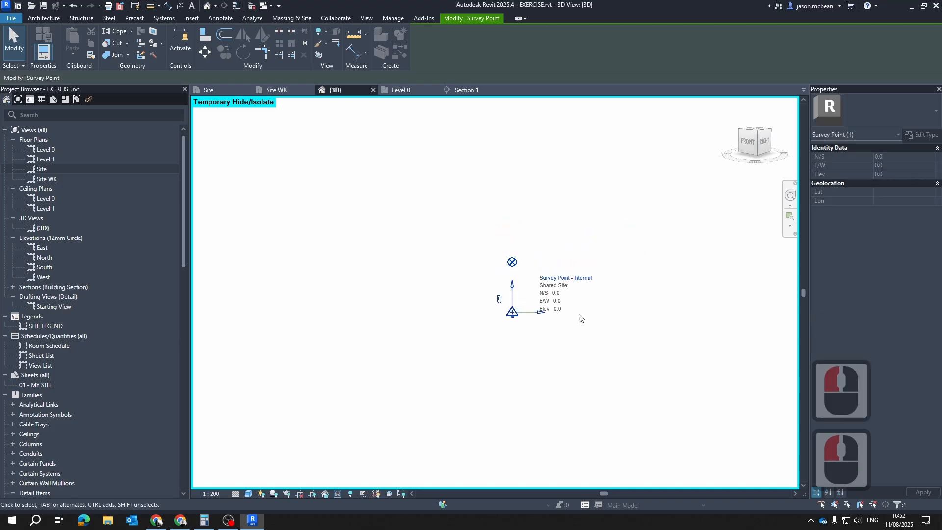
{"action": "left_click", "coordinate": [519, 277]}
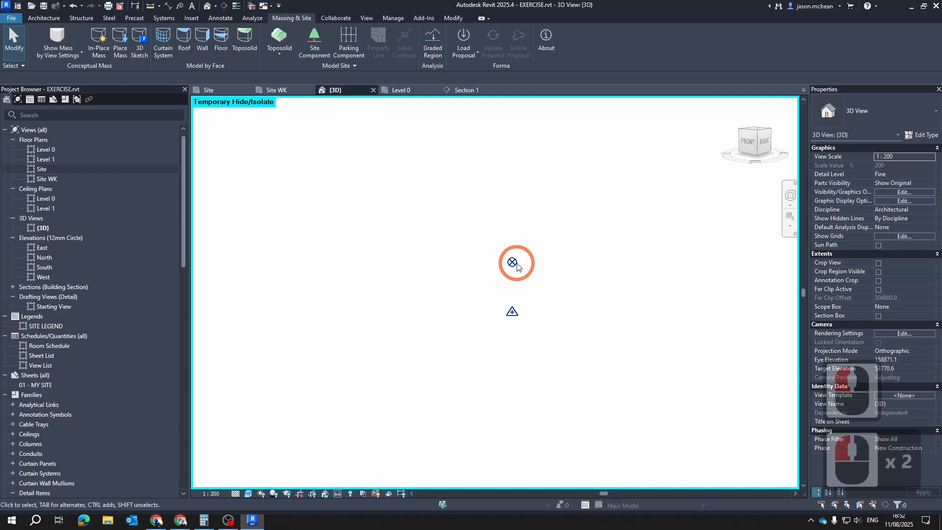
Try an elevation of 10000 for the project base point and undo the change
{"action": "left_click", "coordinate": [513, 265]}
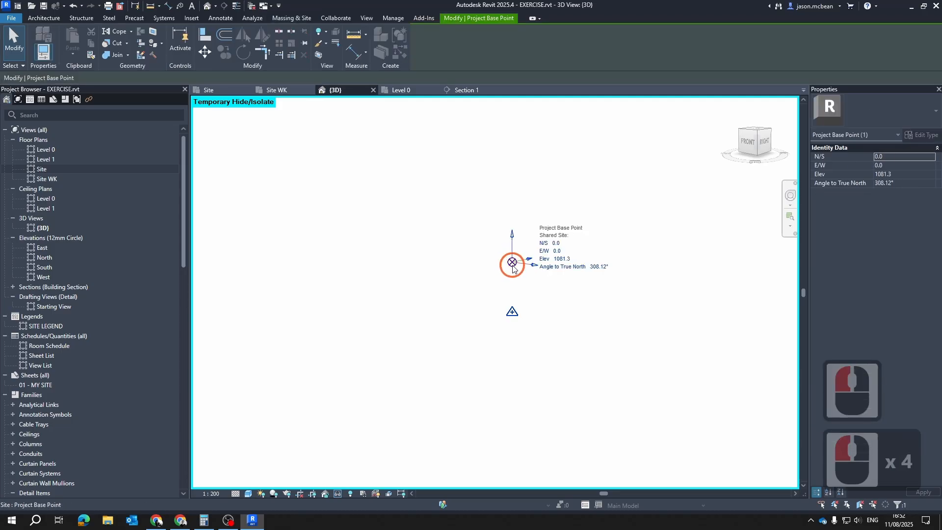
{"action": "left_click", "coordinate": [572, 260]}
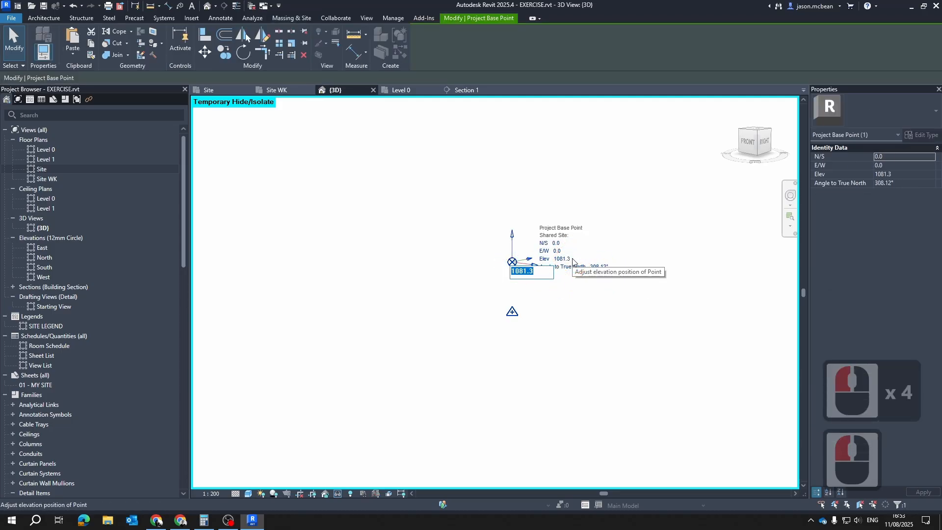
{"action": "type", "text": "1000"}
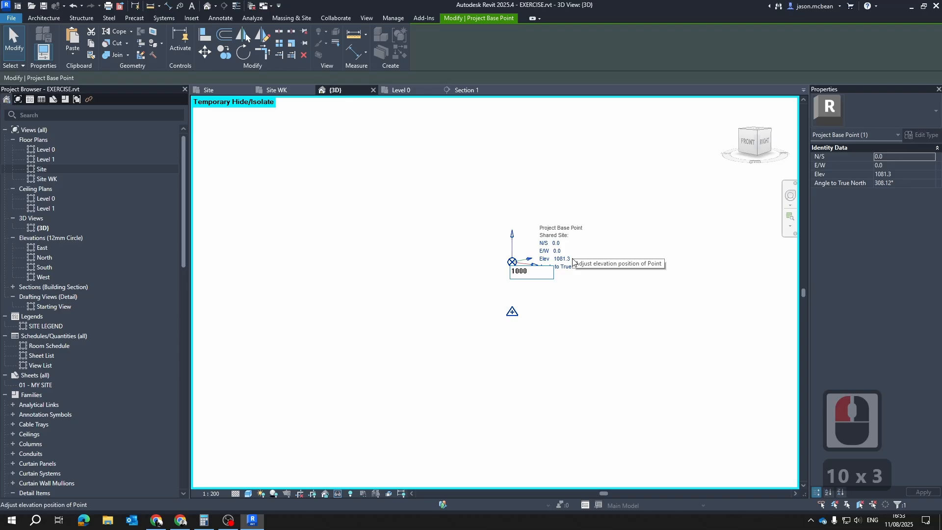
{"action": "type", "text": "0"}
{"action": "key", "text": "Return"}
{"action": "scroll", "coordinate": [567, 389], "scroll_direction": "down", "scroll_amount": 9}
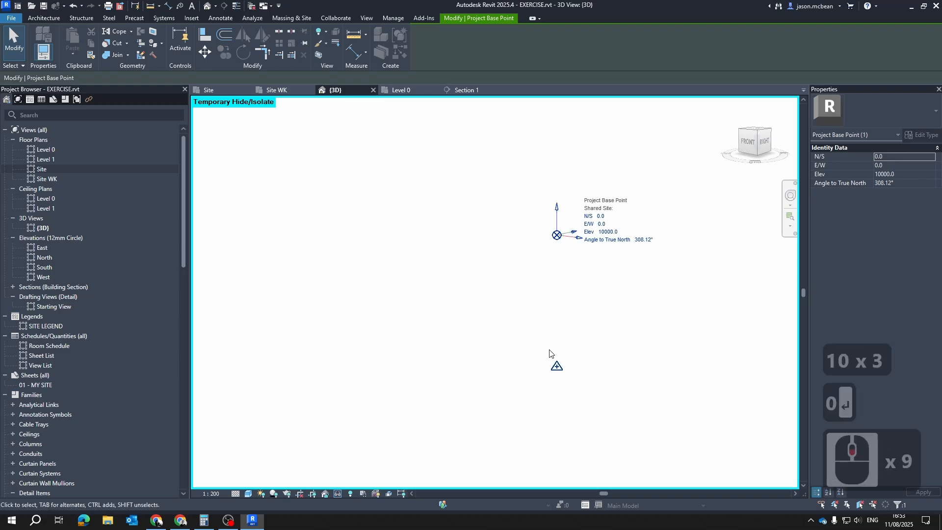
{"action": "key", "text": "ctrl+z"}
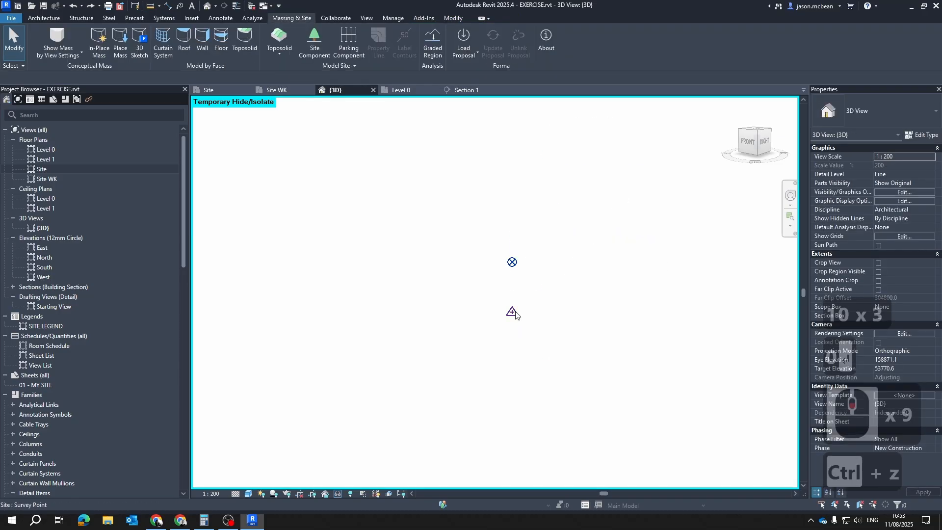
Move the survey point further down vertically, to about 2385 mm below the project base point
{"action": "left_click", "coordinate": [512, 313]}
{"action": "left_click", "coordinate": [512, 266]}
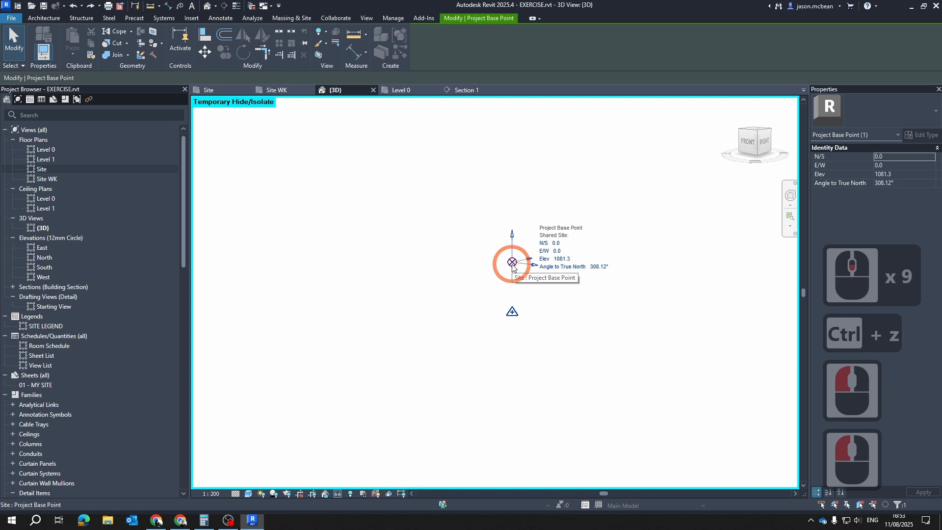
{"action": "left_click", "coordinate": [520, 320]}
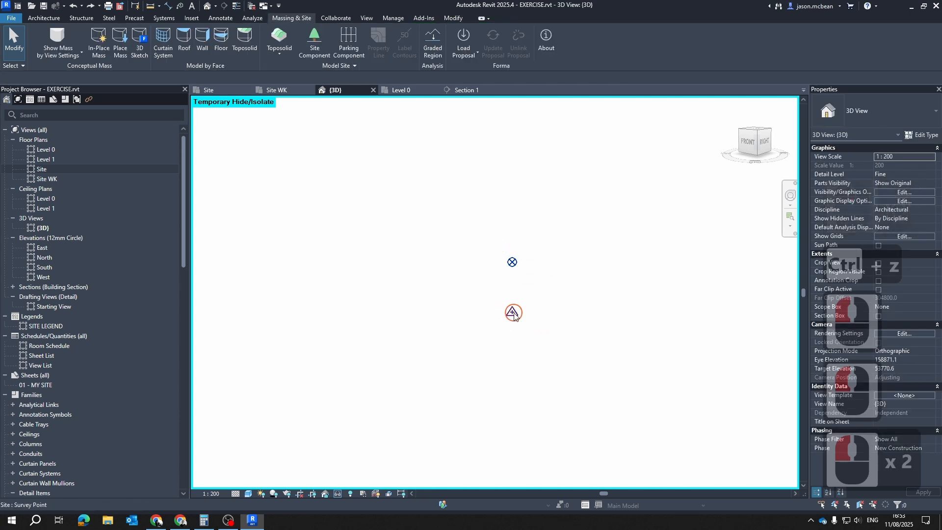
{"action": "left_click", "coordinate": [513, 296]}
{"action": "left_click_drag", "start_coordinate": [513, 310], "coordinate": [514, 356]}
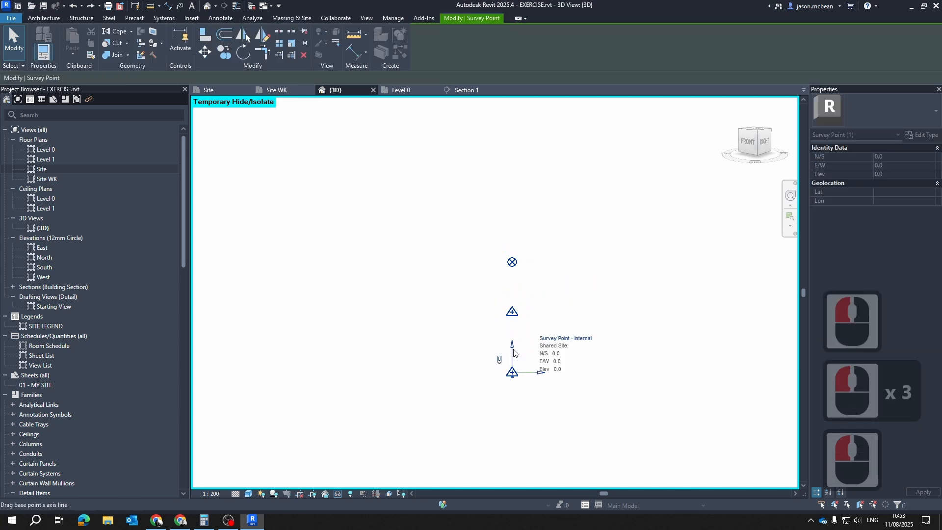
{"action": "middle_click_drag", "start_coordinate": [546, 398], "coordinate": [529, 352], "text": "shift"}
{"action": "scroll", "coordinate": [556, 339], "scroll_direction": "down", "scroll_amount": 5}
{"action": "scroll", "coordinate": [591, 307], "scroll_direction": "up", "scroll_amount": 2}
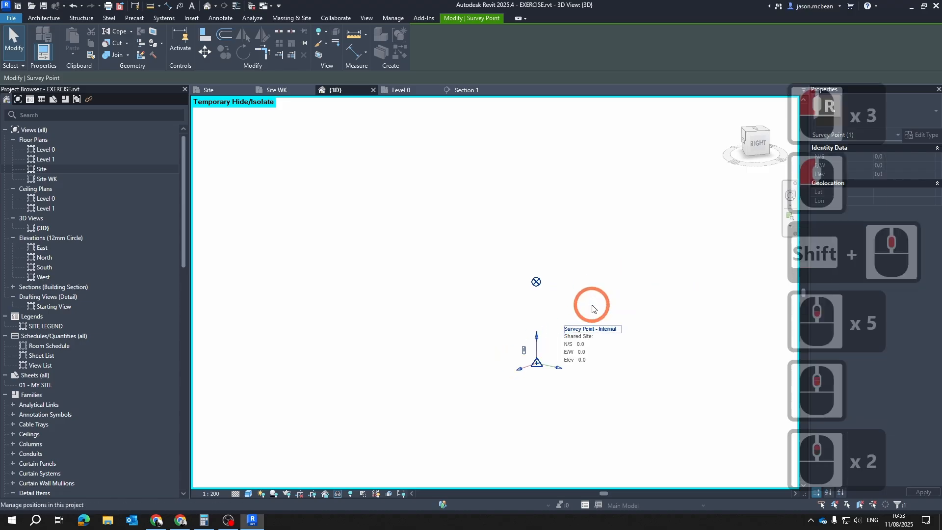
Check the project base point's elevation and move the survey point further down, to about 5059 mm below the base point
{"action": "left_click", "coordinate": [528, 279]}
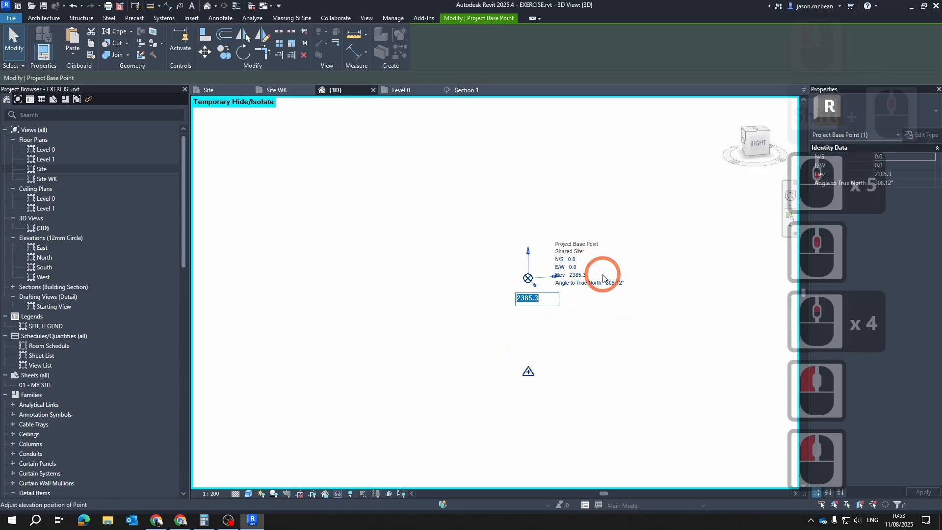
{"action": "key", "text": "Escape"}
{"action": "key", "text": "Escape"}
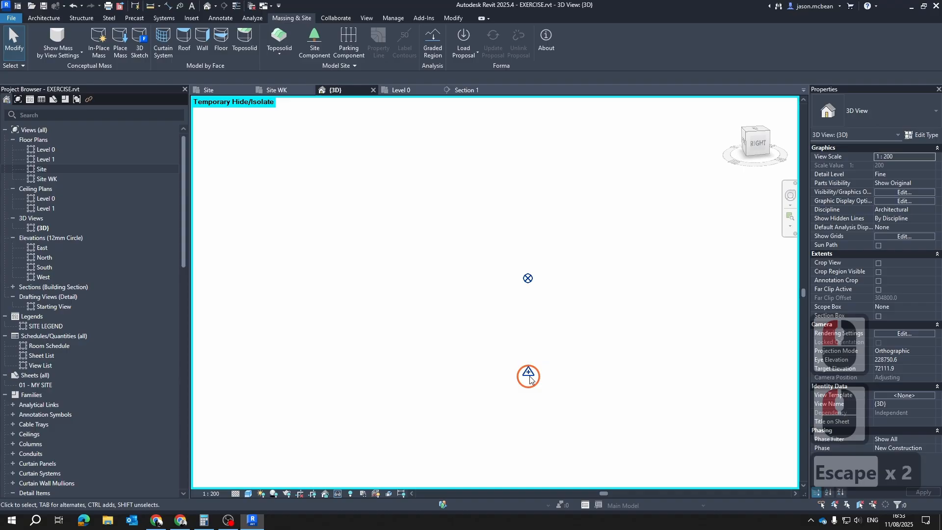
{"action": "left_click", "coordinate": [528, 278]}
{"action": "key", "text": "Escape"}
{"action": "key", "text": "Escape"}
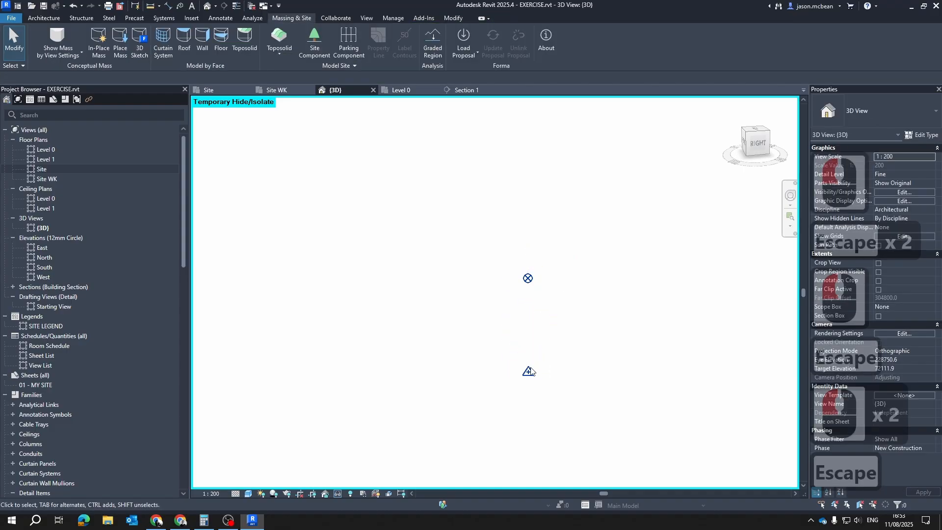
{"action": "left_click", "coordinate": [529, 361]}
{"action": "left_click_drag", "start_coordinate": [528, 349], "coordinate": [529, 454]}
{"action": "key", "text": "Escape"}
Set the project base point's elevation to 0 and check its position against the survey point in the 3D view
{"action": "left_click", "coordinate": [528, 279]}
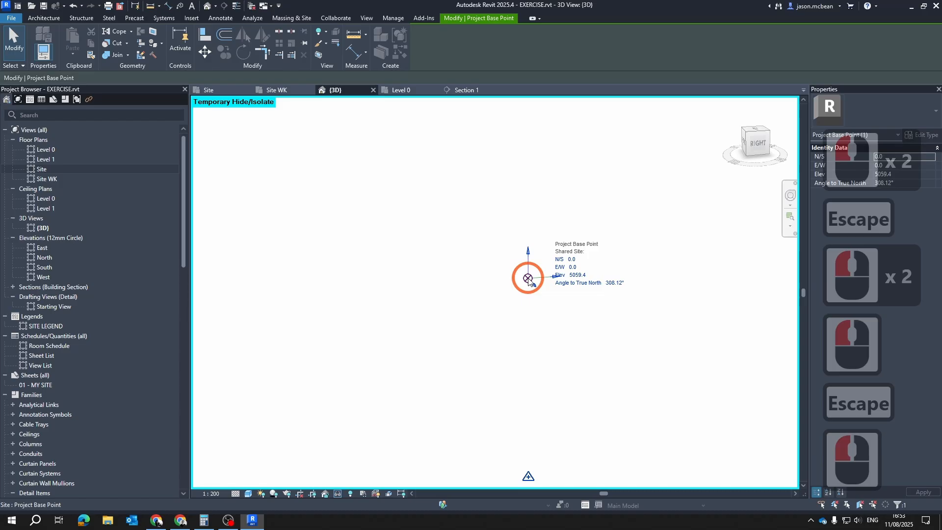
{"action": "left_click", "coordinate": [578, 275]}
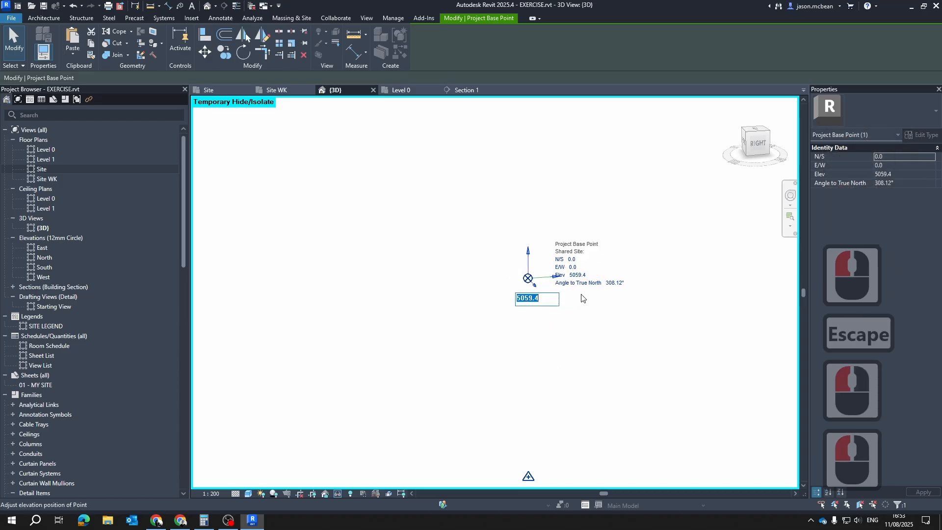
{"action": "type", "text": "0"}
{"action": "key", "text": "Return"}
{"action": "key", "text": "Escape"}
{"action": "middle_click", "coordinate": [538, 232]}
{"action": "middle_click_drag", "start_coordinate": [538, 232], "coordinate": [538, 221]}
{"action": "scroll", "coordinate": [527, 484], "scroll_direction": "up", "scroll_amount": 1}
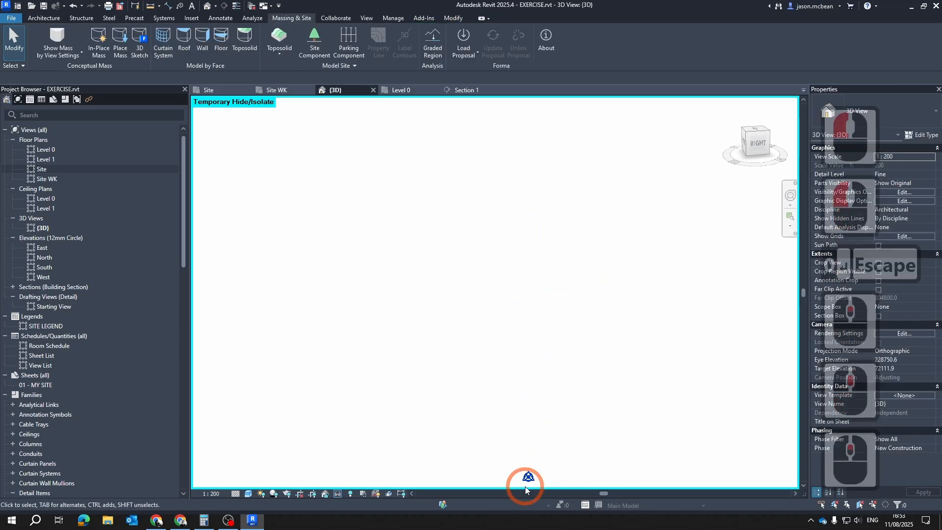
{"action": "middle_click_drag", "start_coordinate": [537, 456], "coordinate": [391, 146]}
{"action": "scroll", "coordinate": [534, 475], "scroll_direction": "down", "scroll_amount": 6}
{"action": "scroll", "coordinate": [546, 446], "scroll_direction": "up", "scroll_amount": 6}
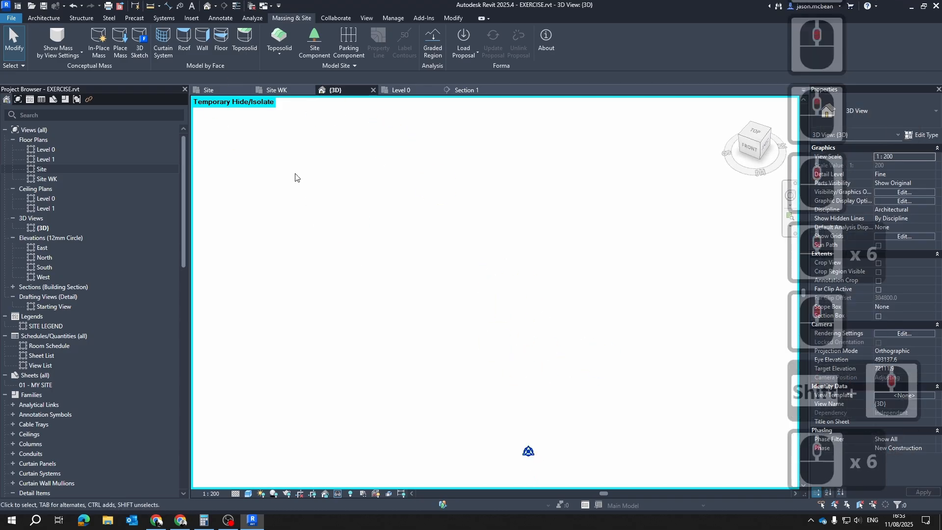
Open the Section 1 view from its section mark in the Site floor plan
{"action": "left_click", "coordinate": [210, 90]}
{"action": "left_click", "coordinate": [620, 333]}
{"action": "middle_click_drag", "start_coordinate": [567, 298], "coordinate": [549, 364]}
{"action": "scroll", "coordinate": [549, 364], "scroll_direction": "down", "scroll_amount": 2}
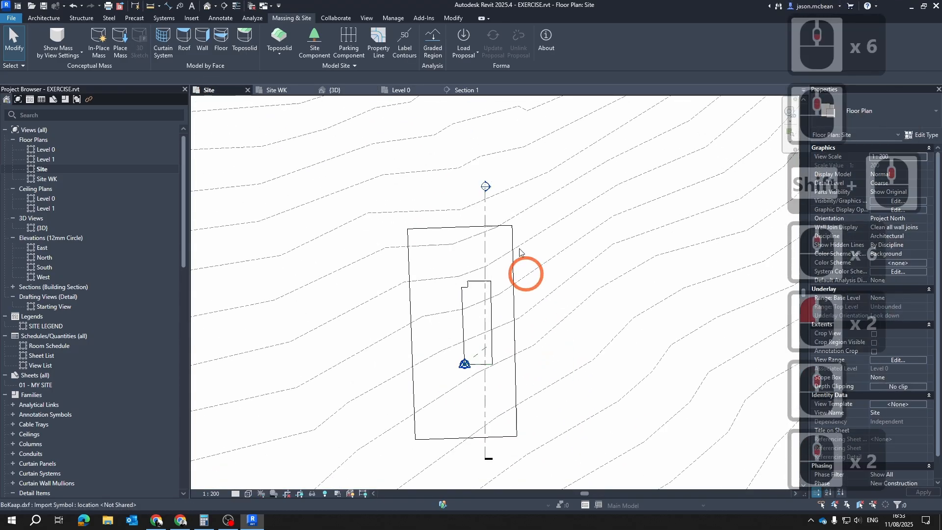
{"action": "key", "text": "Escape"}
{"action": "double_click", "coordinate": [485, 187]}
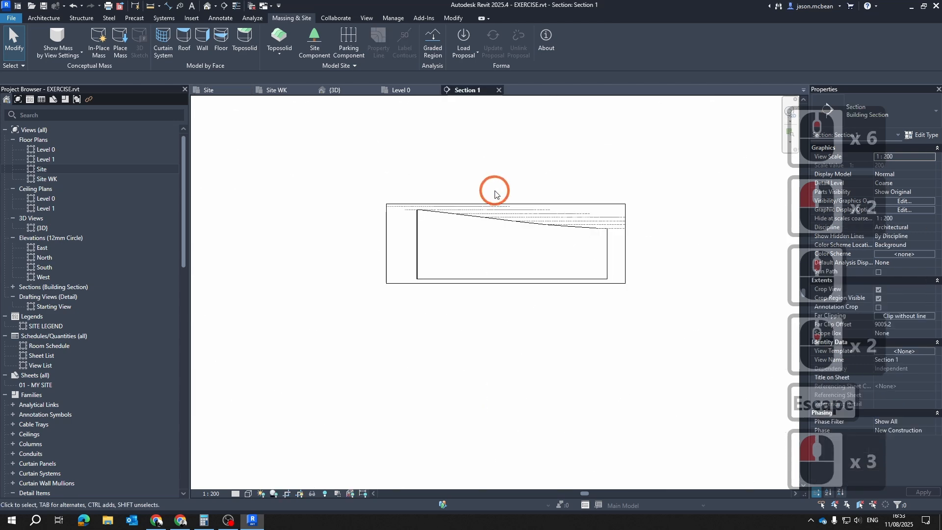
Extend the crop region of Section 1 downward below the toposolid and inspect the vertical reference plane there
{"action": "left_click", "coordinate": [622, 262]}
{"action": "left_click", "coordinate": [622, 286]}
{"action": "scroll", "coordinate": [506, 268], "scroll_direction": "down", "scroll_amount": 7}
{"action": "left_click_drag", "start_coordinate": [505, 274], "coordinate": [513, 412]}
{"action": "scroll", "coordinate": [536, 281], "scroll_direction": "up", "scroll_amount": 7}
{"action": "scroll", "coordinate": [520, 343], "scroll_direction": "up", "scroll_amount": 7}
{"action": "key", "text": "Escape"}
{"action": "scroll", "coordinate": [501, 361], "scroll_direction": "up", "scroll_amount": 9}
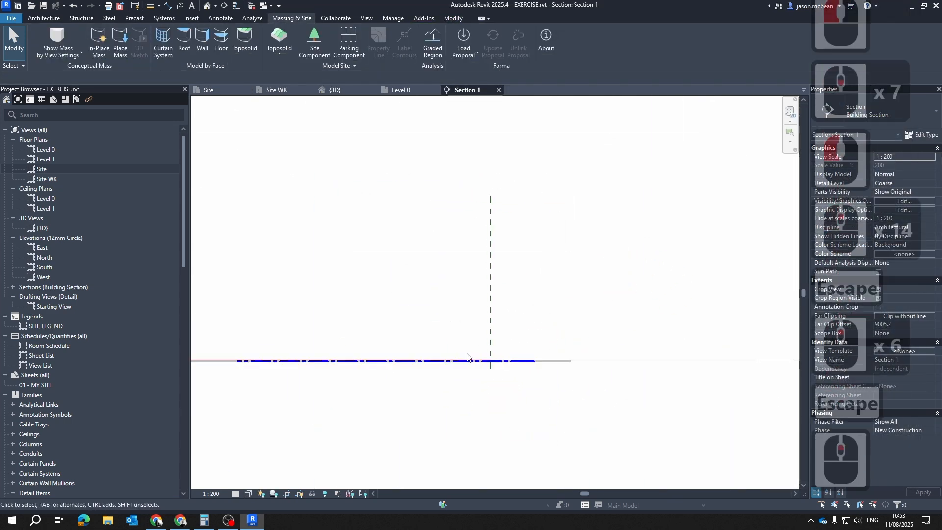
{"action": "left_click", "coordinate": [504, 368]}
{"action": "scroll", "coordinate": [511, 278], "scroll_direction": "down", "scroll_amount": 8}
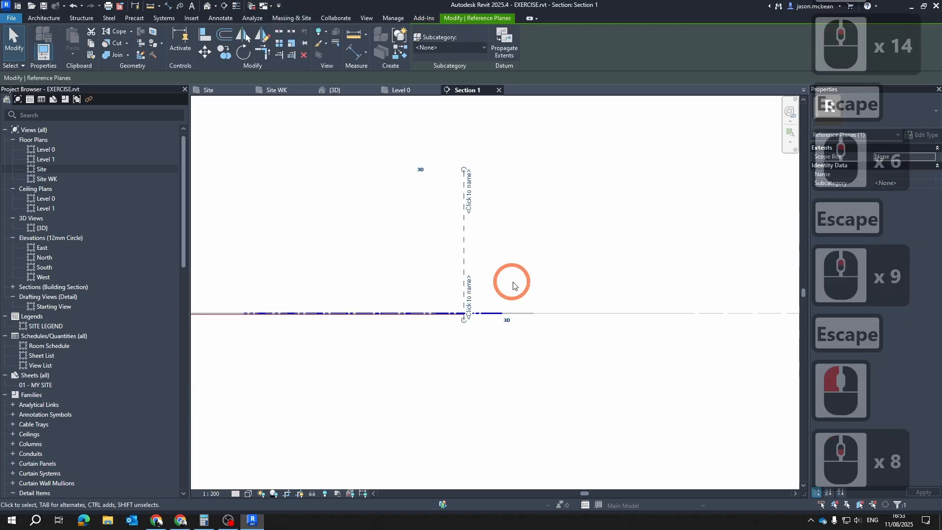
{"action": "scroll", "coordinate": [511, 237], "scroll_direction": "up", "scroll_amount": 7}
{"action": "key", "text": "Escape"}
{"action": "key", "text": "Escape"}
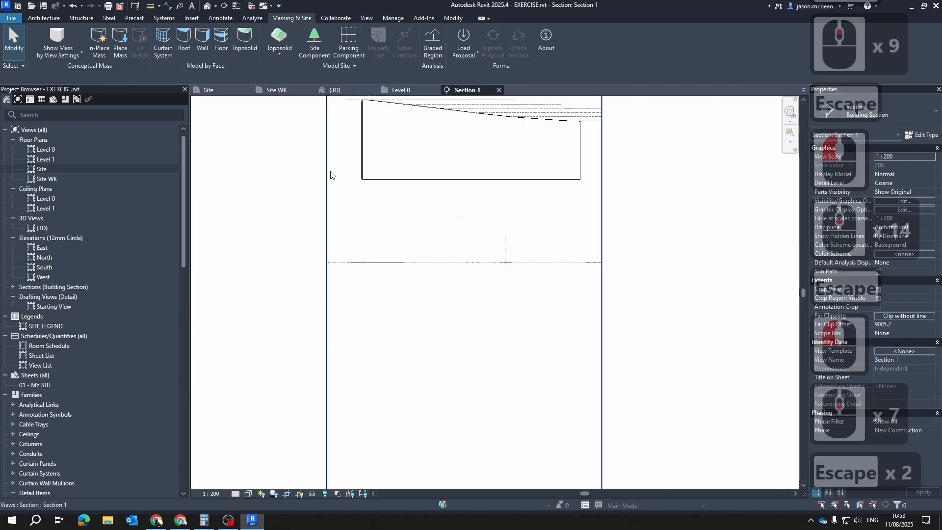
Flip the viewing direction of Section 1 in the Site floor plan and reopen the section
{"action": "left_click", "coordinate": [229, 90]}
{"action": "left_click", "coordinate": [530, 325]}
{"action": "key", "text": "Escape"}
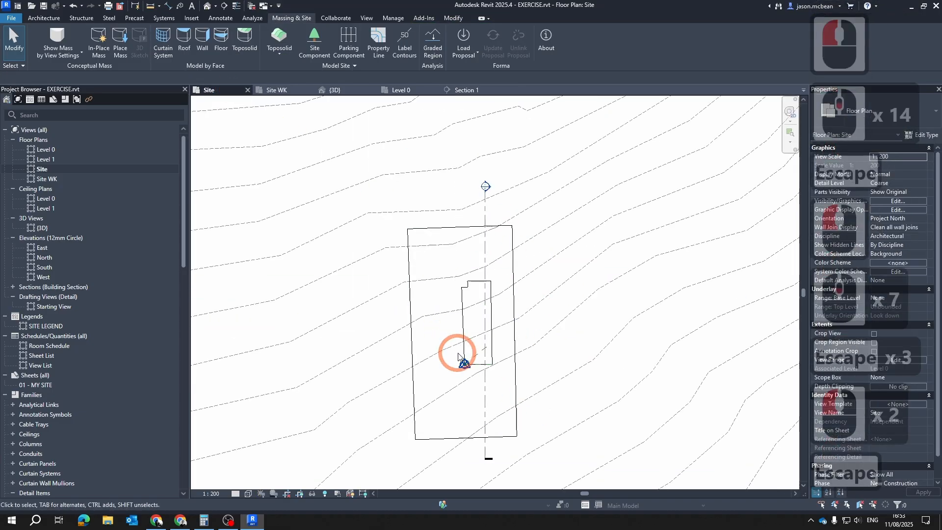
{"action": "scroll", "coordinate": [463, 363], "scroll_direction": "up", "scroll_amount": 1}
{"action": "scroll", "coordinate": [469, 369], "scroll_direction": "up", "scroll_amount": 3}
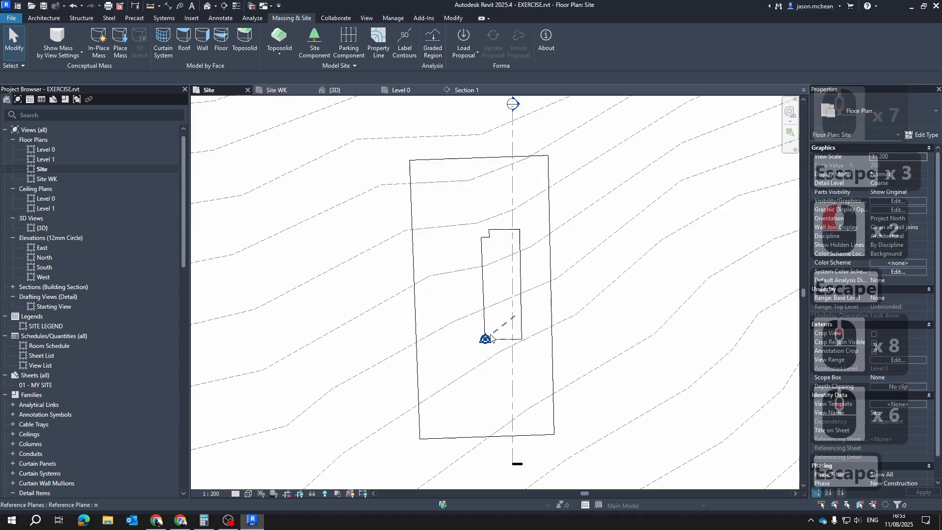
{"action": "scroll", "coordinate": [496, 324], "scroll_direction": "up", "scroll_amount": 2}
{"action": "scroll", "coordinate": [508, 277], "scroll_direction": "down", "scroll_amount": 5}
{"action": "key", "text": "Escape"}
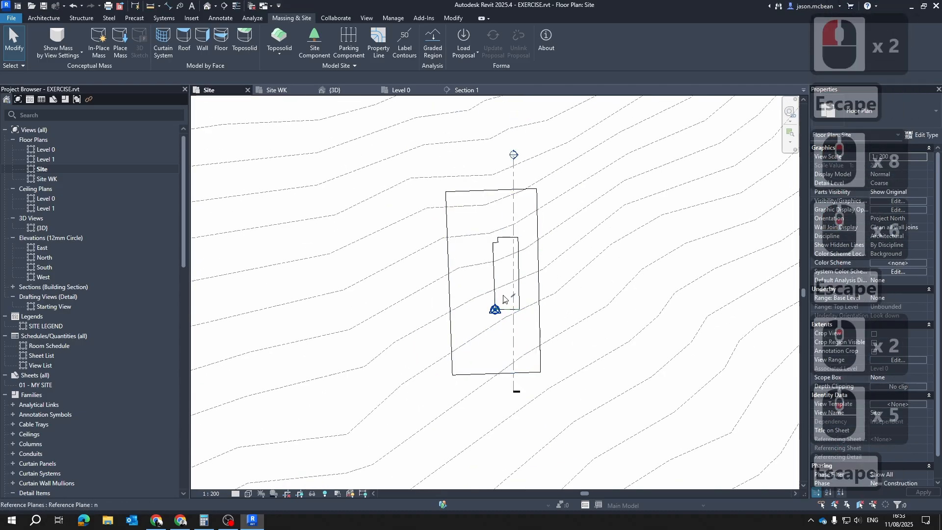
{"action": "left_click", "coordinate": [513, 207]}
{"action": "left_click", "coordinate": [513, 156]}
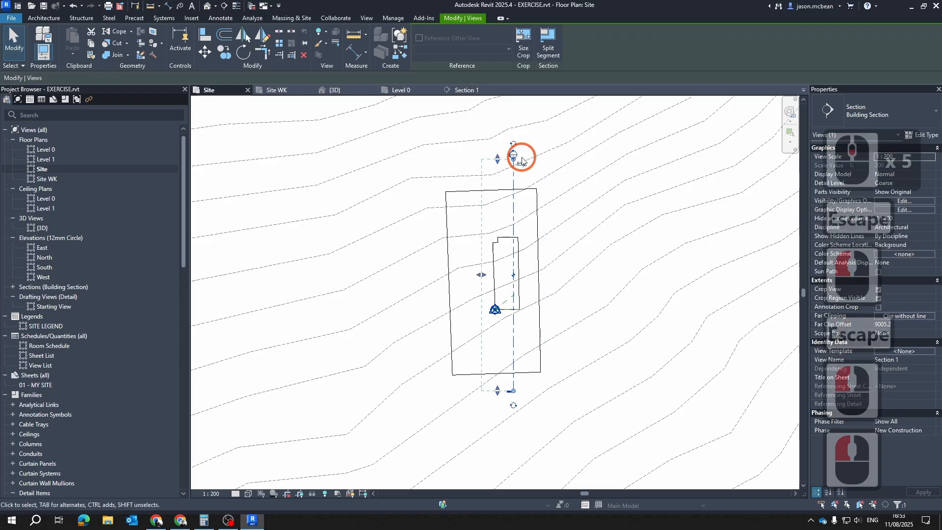
{"action": "double_click", "coordinate": [513, 156]}
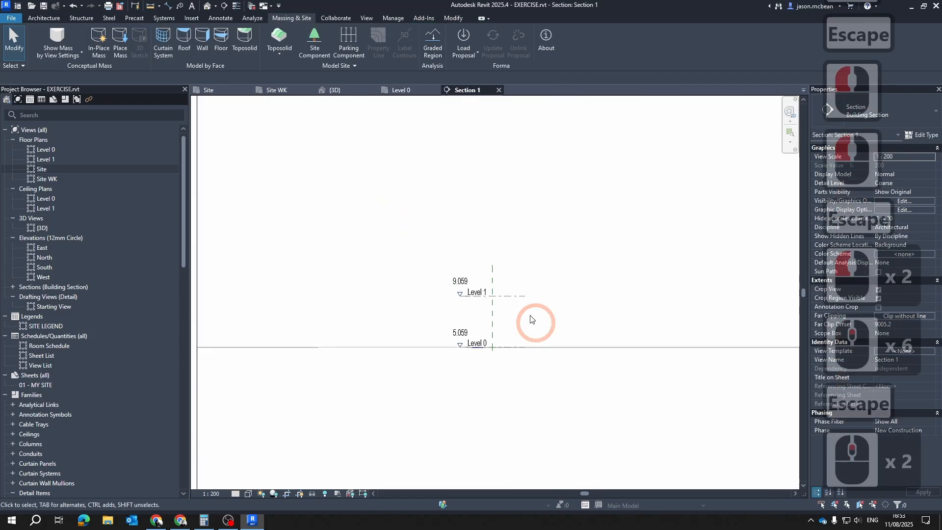
Select Level 1 and Level 0 in Section 1 and check the elevation properties
{"action": "left_click", "coordinate": [508, 297]}
{"action": "scroll", "coordinate": [475, 357], "scroll_direction": "up", "scroll_amount": 5}
{"action": "key", "text": "Escape"}
{"action": "scroll", "coordinate": [491, 324], "scroll_direction": "up", "scroll_amount": 1}
{"action": "left_click", "coordinate": [492, 322]}
{"action": "scroll", "coordinate": [500, 323], "scroll_direction": "down", "scroll_amount": 12}
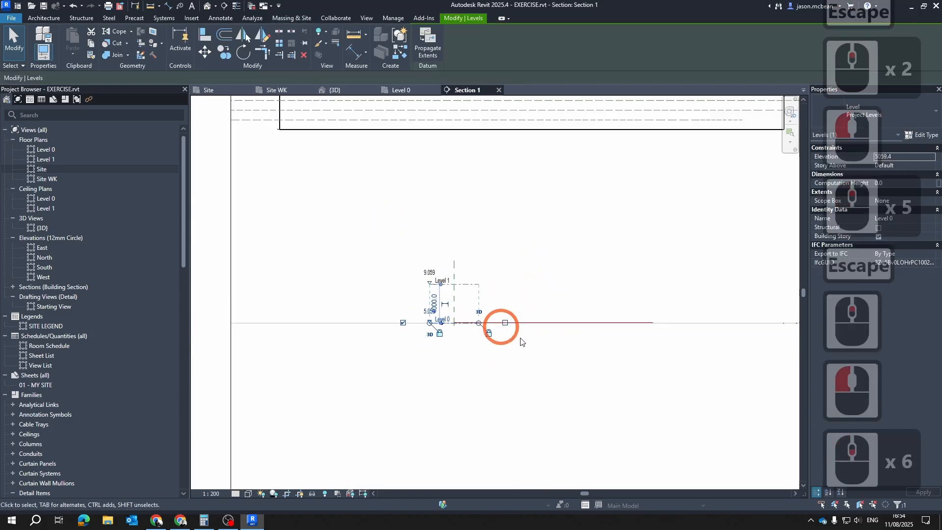
{"action": "key", "text": "Escape"}
Compare the toposolid's sloping surface in Section 1 with the imported BoKaap.dxf contour lines and the levels below
{"action": "middle_click_drag", "start_coordinate": [518, 184], "coordinate": [516, 224]}
{"action": "scroll", "coordinate": [545, 158], "scroll_direction": "up", "scroll_amount": 11}
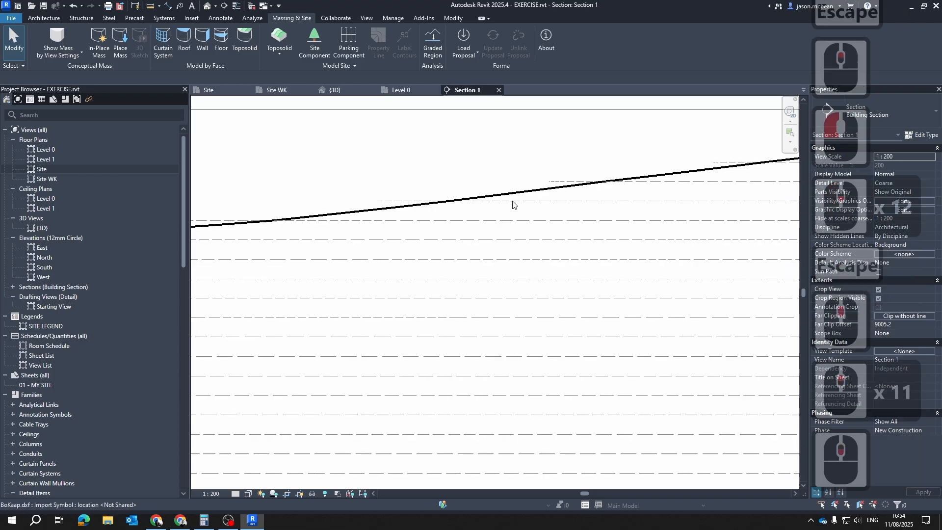
{"action": "scroll", "coordinate": [520, 247], "scroll_direction": "down", "scroll_amount": 7}
{"action": "scroll", "coordinate": [521, 247], "scroll_direction": "down", "scroll_amount": 5}
{"action": "scroll", "coordinate": [521, 216], "scroll_direction": "up", "scroll_amount": 6}
{"action": "scroll", "coordinate": [492, 234], "scroll_direction": "down", "scroll_amount": 5}
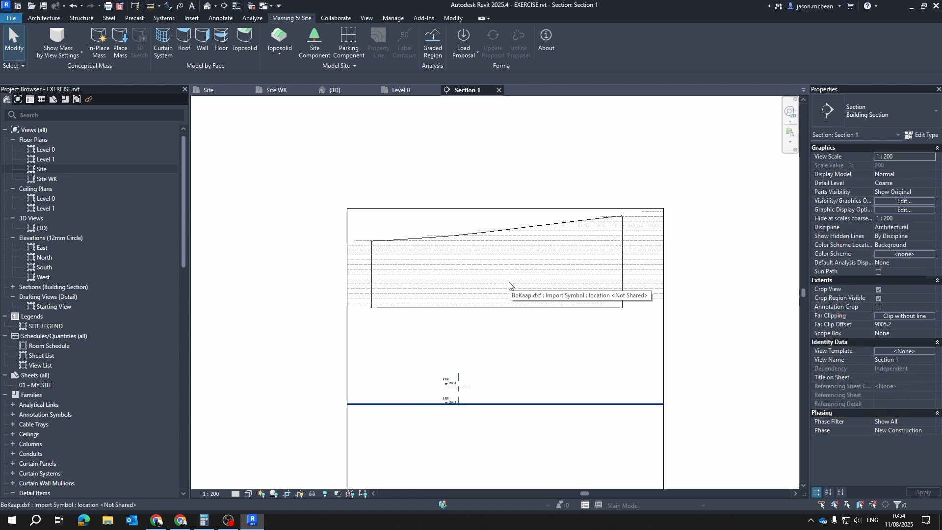
{"action": "scroll", "coordinate": [513, 282], "scroll_direction": "up", "scroll_amount": 5}
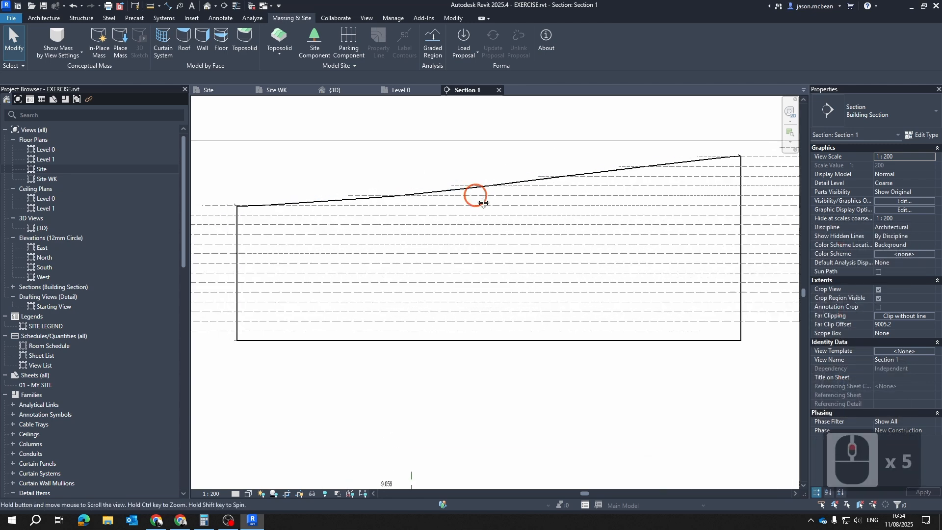
{"action": "scroll", "coordinate": [509, 202], "scroll_direction": "up", "scroll_amount": 2}
{"action": "scroll", "coordinate": [523, 197], "scroll_direction": "up", "scroll_amount": 4}
{"action": "scroll", "coordinate": [523, 197], "scroll_direction": "down", "scroll_amount": 4}
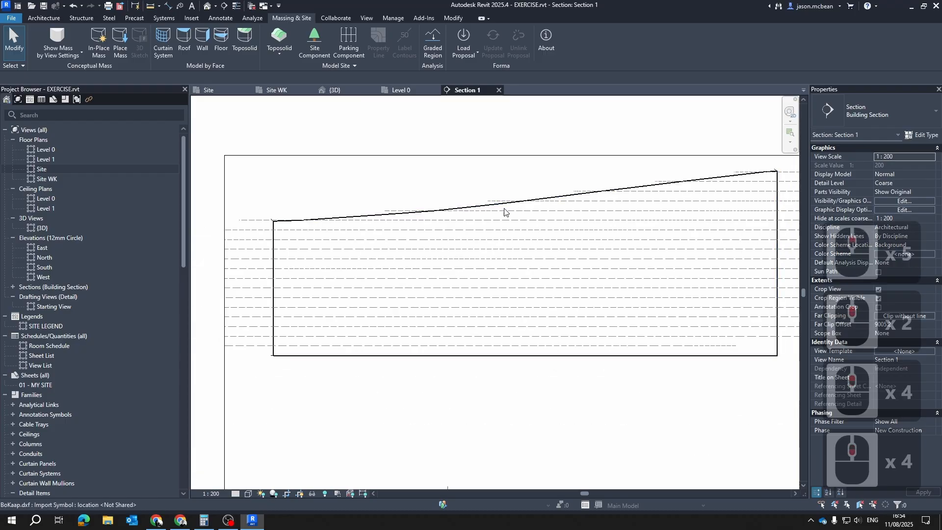
{"action": "scroll", "coordinate": [338, 221], "scroll_direction": "down", "scroll_amount": 4}
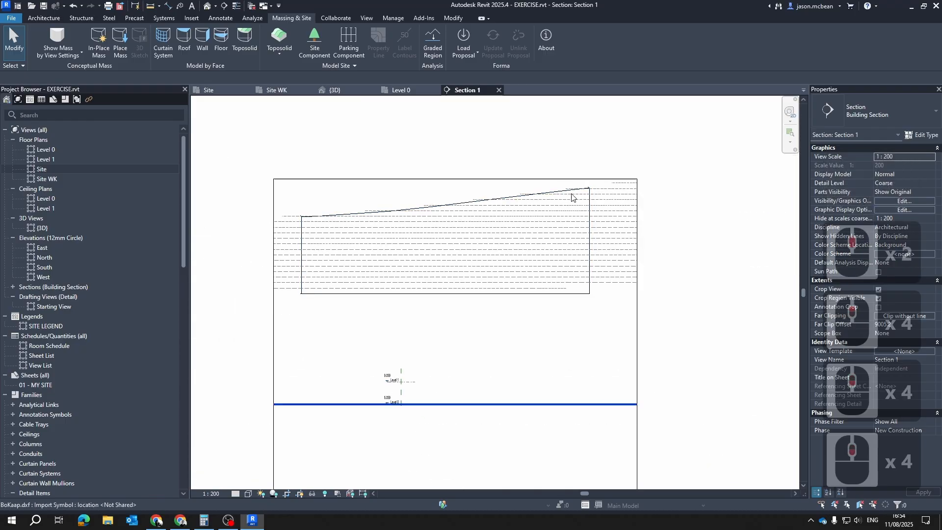
{"action": "scroll", "coordinate": [570, 196], "scroll_direction": "up", "scroll_amount": 4}
{"action": "scroll", "coordinate": [622, 175], "scroll_direction": "down", "scroll_amount": 5}
{"action": "scroll", "coordinate": [433, 214], "scroll_direction": "up", "scroll_amount": 5}
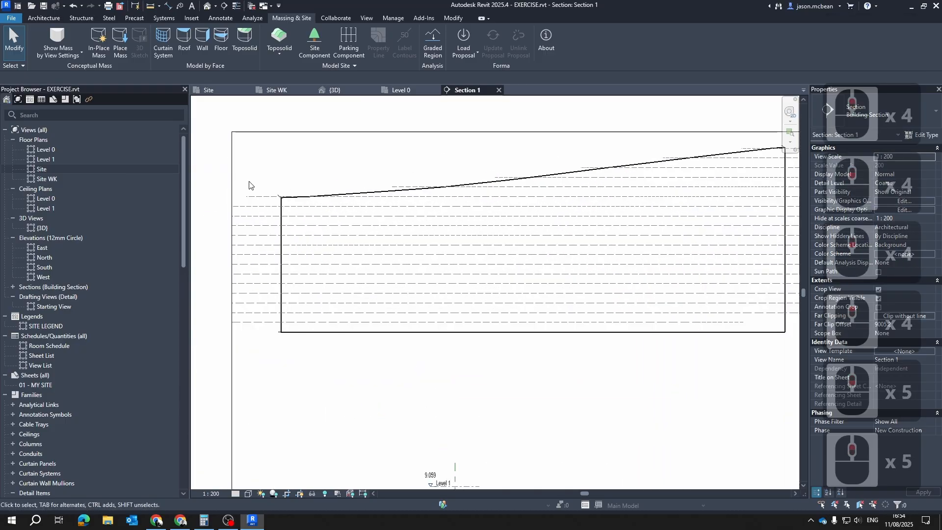
{"action": "scroll", "coordinate": [530, 220], "scroll_direction": "down", "scroll_amount": 5}
{"action": "scroll", "coordinate": [539, 204], "scroll_direction": "up", "scroll_amount": 3}
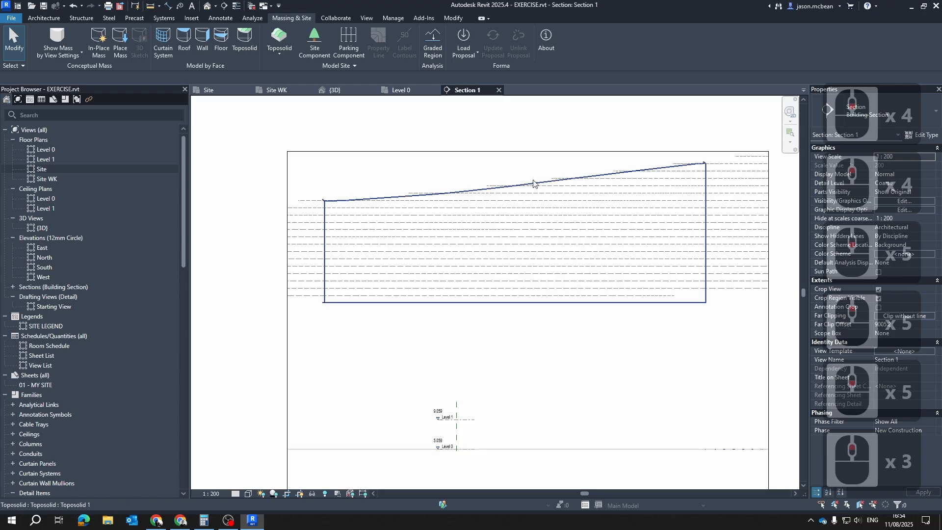
{"action": "left_click", "coordinate": [533, 183]}
{"action": "key", "text": "Escape"}
{"action": "key", "text": "Escape"}
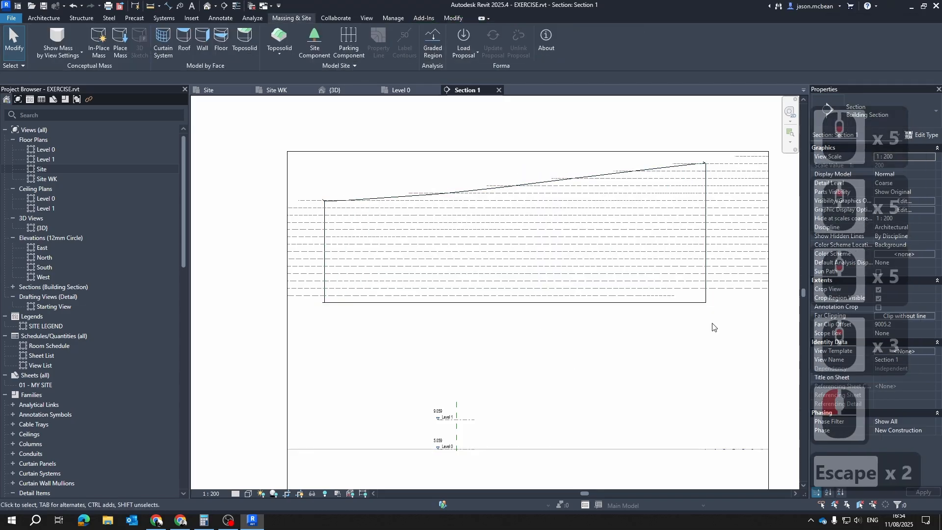
Check the toposolid and the imported BoKaap.dxf contour lines in Section 1 by selecting them together, and the import on its own
{"action": "left_click_drag", "start_coordinate": [728, 325], "coordinate": [641, 258]}
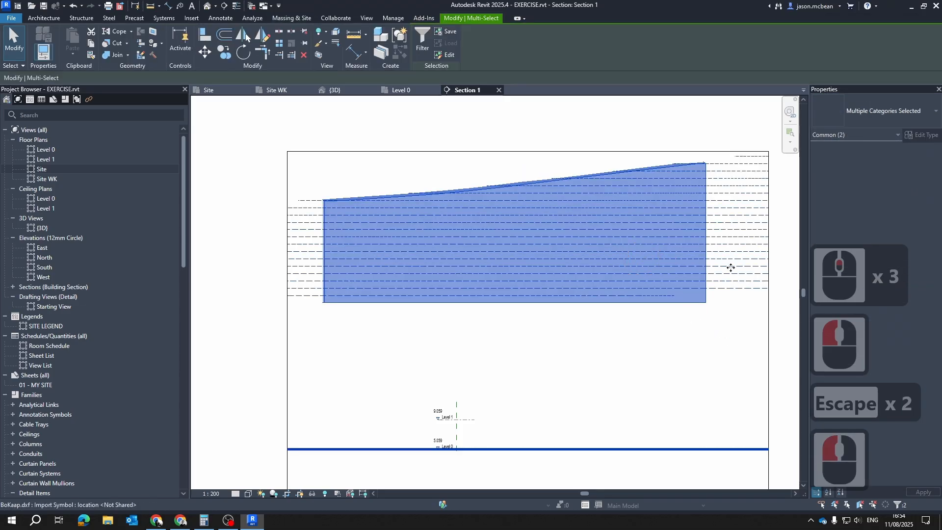
{"action": "key", "text": "Escape"}
{"action": "key", "text": "Escape"}
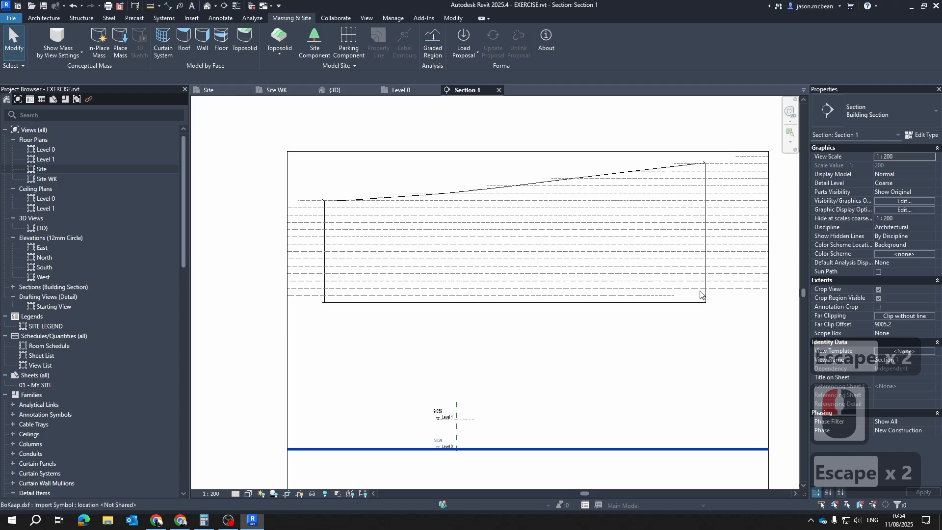
{"action": "left_click", "coordinate": [741, 293]}
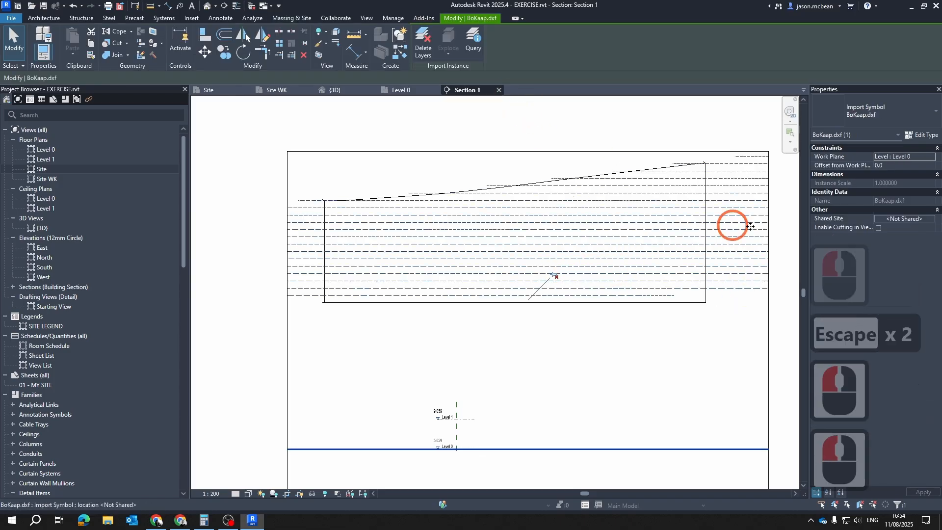
{"action": "key", "text": "Escape"}
{"action": "key", "text": "Escape"}
{"action": "middle_click_drag", "start_coordinate": [743, 241], "coordinate": [652, 248]}
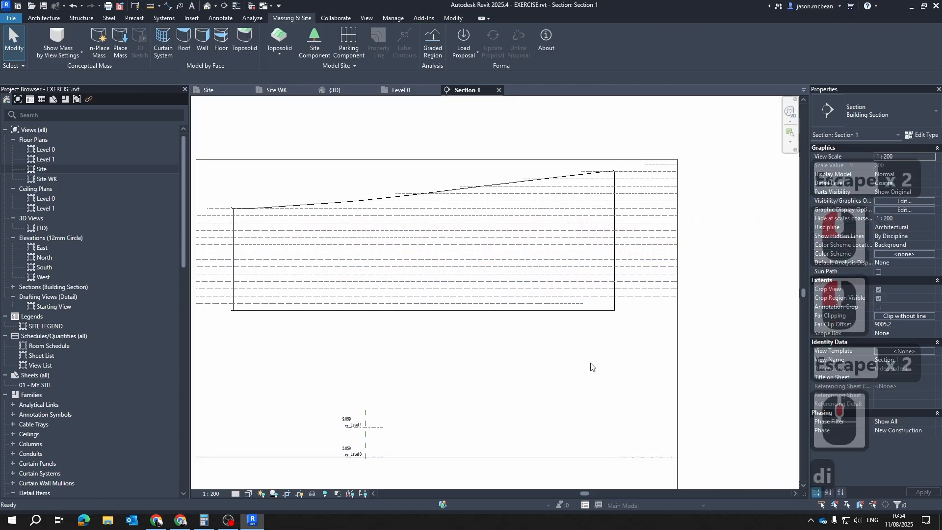
Measure the heights of three upper BoKaap.dxf contour lines above the import's base line at Level 0 using trial aligned dimensions
{"action": "key", "text": "d"}
{"action": "key", "text": "i"}
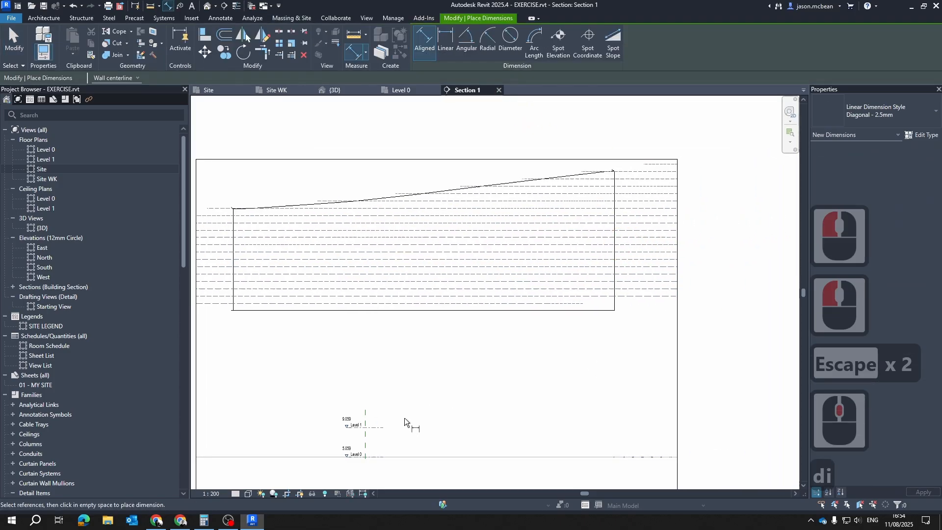
{"action": "left_click", "coordinate": [646, 222]}
{"action": "left_click", "coordinate": [629, 458]}
{"action": "left_click", "coordinate": [634, 416]}
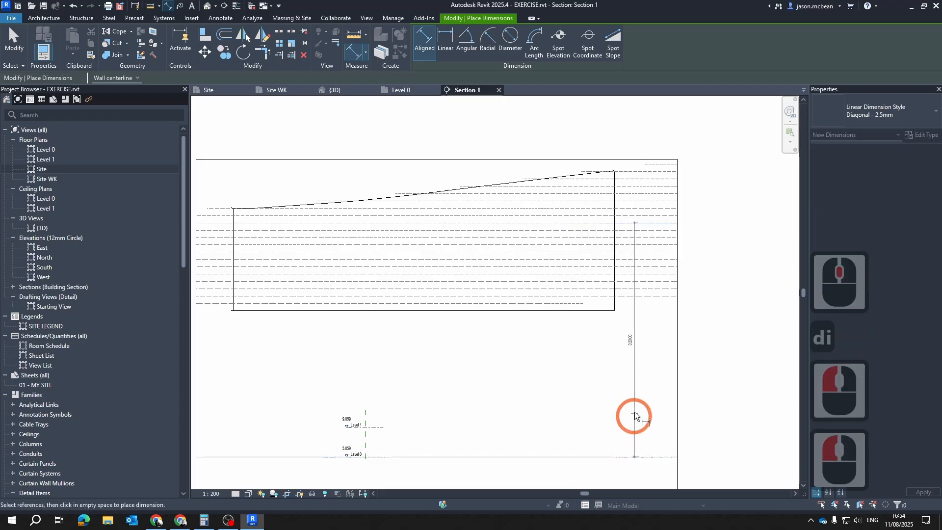
{"action": "key", "text": "Escape"}
{"action": "left_click", "coordinate": [631, 185]}
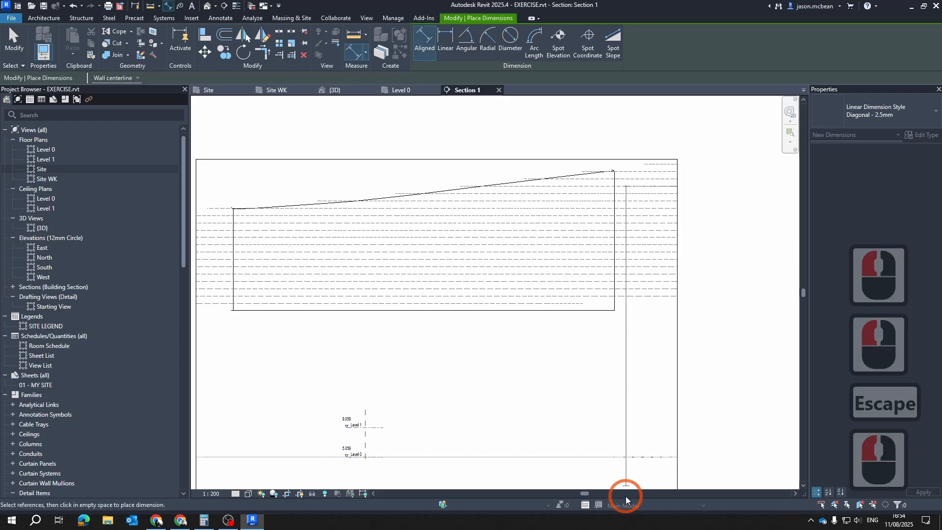
{"action": "left_click", "coordinate": [627, 457]}
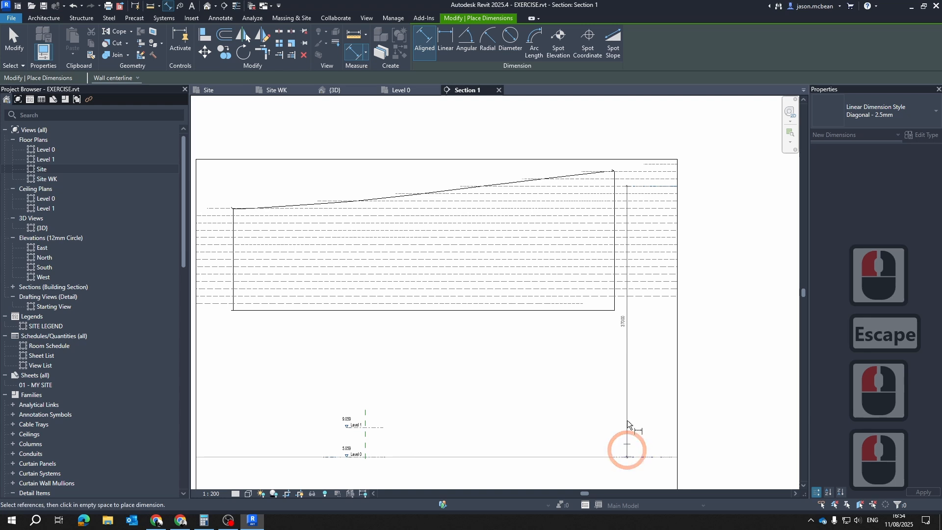
{"action": "key", "text": "Escape"}
{"action": "left_click", "coordinate": [629, 195]}
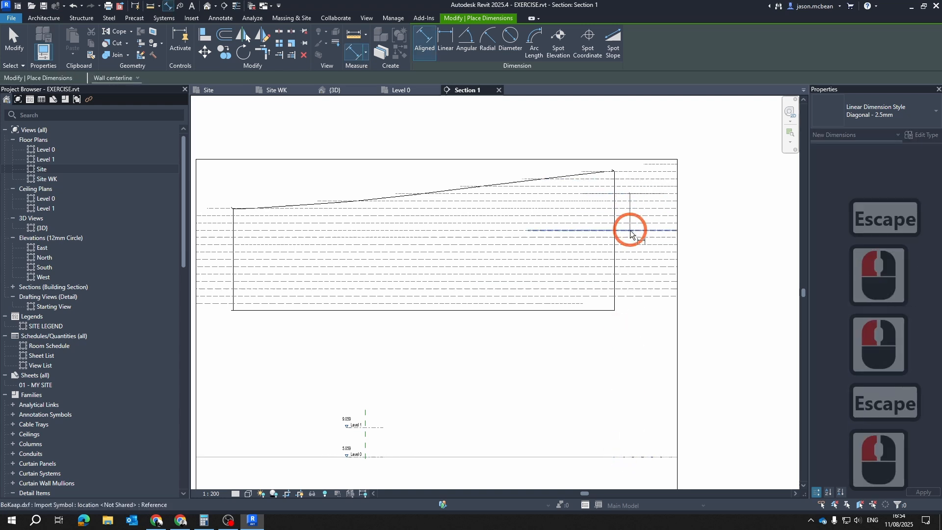
{"action": "left_click", "coordinate": [633, 459]}
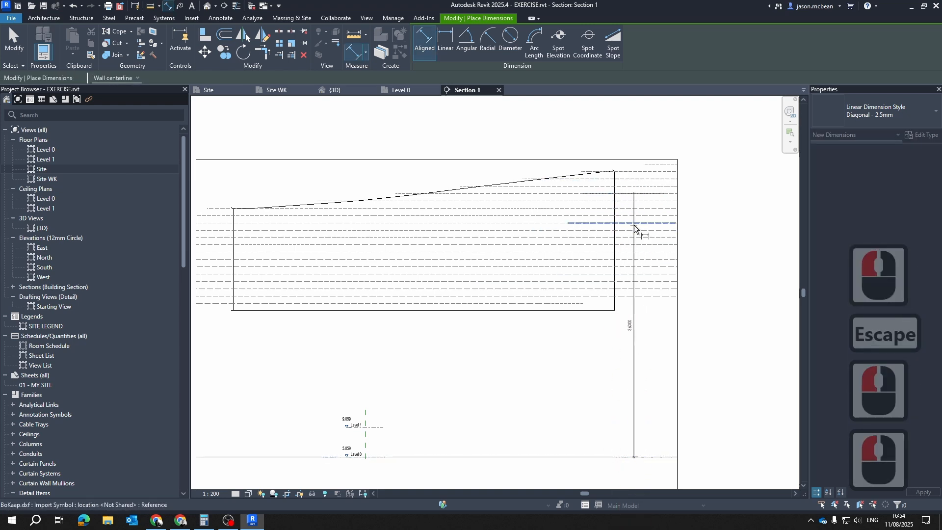
{"action": "key", "text": "Escape"}
Place an aligned dimension between an upper BoKaap.dxf contour line and the import's base line at Level 0 in Section 1
{"action": "left_click", "coordinate": [622, 200]}
{"action": "left_click", "coordinate": [592, 457]}
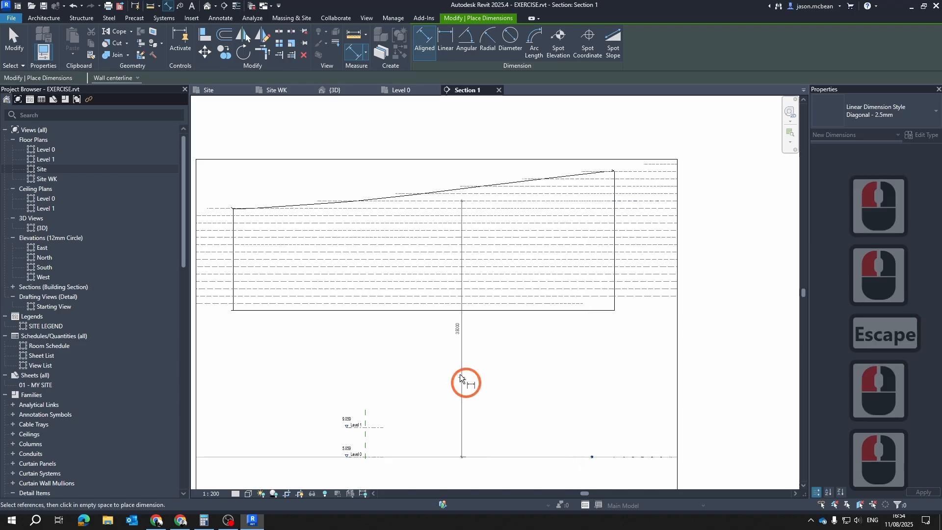
{"action": "left_click", "coordinate": [476, 379]}
{"action": "scroll", "coordinate": [481, 225], "scroll_direction": "up", "scroll_amount": 5}
{"action": "key", "text": "Escape"}
{"action": "key", "text": "Escape"}
{"action": "scroll", "coordinate": [471, 452], "scroll_direction": "up", "scroll_amount": 4}
{"action": "scroll", "coordinate": [475, 445], "scroll_direction": "down", "scroll_amount": 6}
{"action": "scroll", "coordinate": [443, 179], "scroll_direction": "up", "scroll_amount": 1}
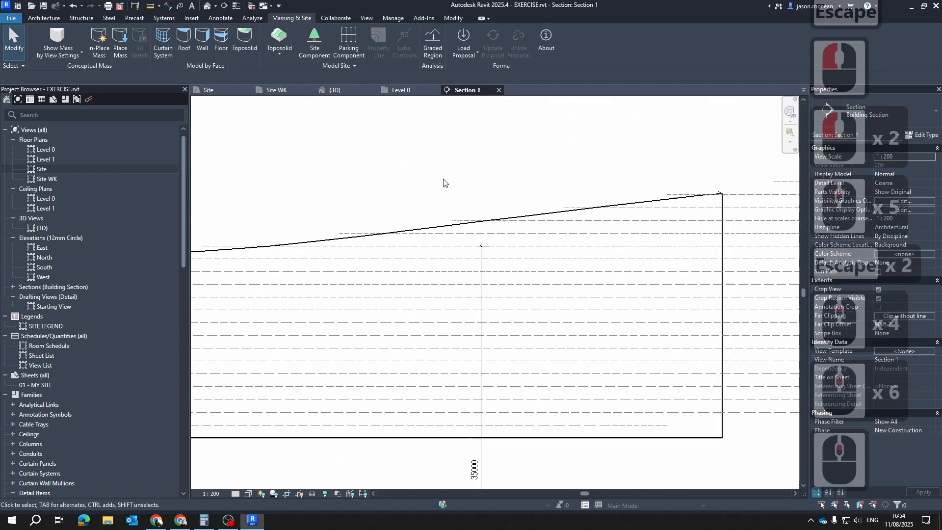
{"action": "scroll", "coordinate": [500, 275], "scroll_direction": "up", "scroll_amount": 6}
{"action": "scroll", "coordinate": [504, 293], "scroll_direction": "down", "scroll_amount": 6}
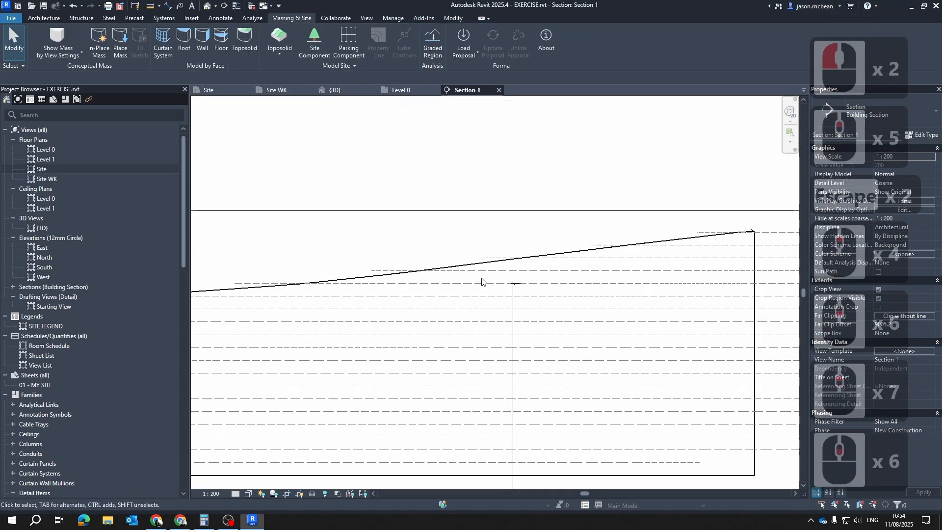
Open the Site WK floor plan and read the elevation label on the toposolid contour crossing SITE 1 above its street boundary
{"action": "left_click", "coordinate": [279, 90]}
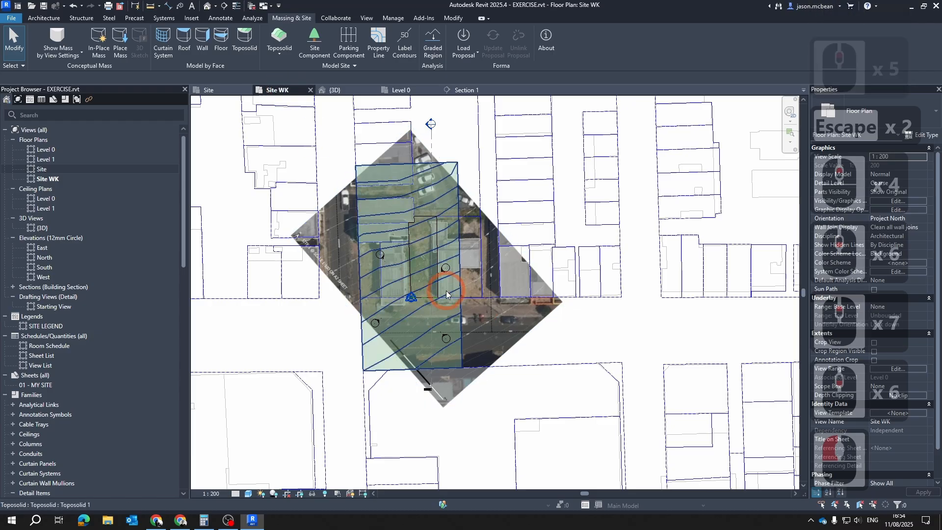
{"action": "scroll", "coordinate": [456, 206], "scroll_direction": "up", "scroll_amount": 14}
{"action": "scroll", "coordinate": [452, 225], "scroll_direction": "up", "scroll_amount": 6}
{"action": "middle_click_drag", "start_coordinate": [426, 355], "coordinate": [871, 256]}
{"action": "scroll", "coordinate": [469, 334], "scroll_direction": "down", "scroll_amount": 6}
{"action": "middle_click_drag", "start_coordinate": [539, 363], "coordinate": [464, 325]}
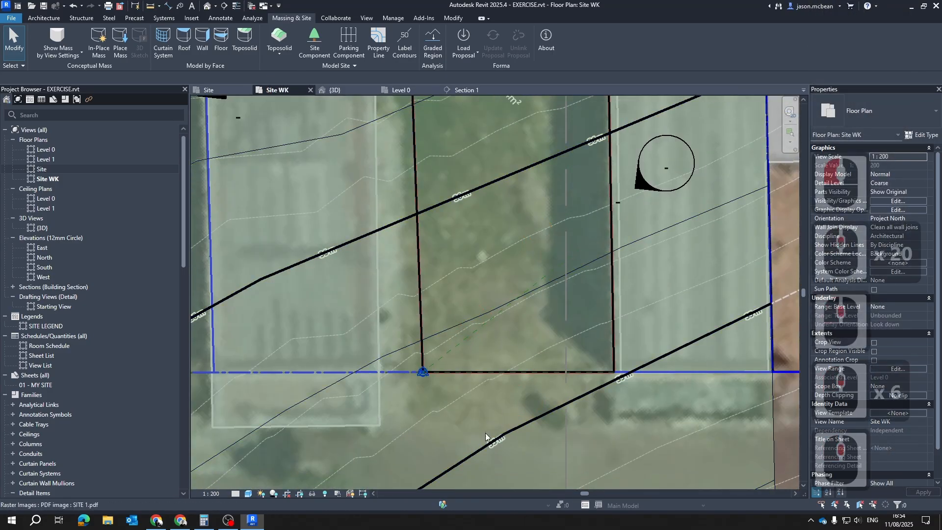
{"action": "scroll", "coordinate": [511, 444], "scroll_direction": "up", "scroll_amount": 20}
{"action": "scroll", "coordinate": [480, 255], "scroll_direction": "down", "scroll_amount": 15}
{"action": "scroll", "coordinate": [480, 255], "scroll_direction": "up", "scroll_amount": 9}
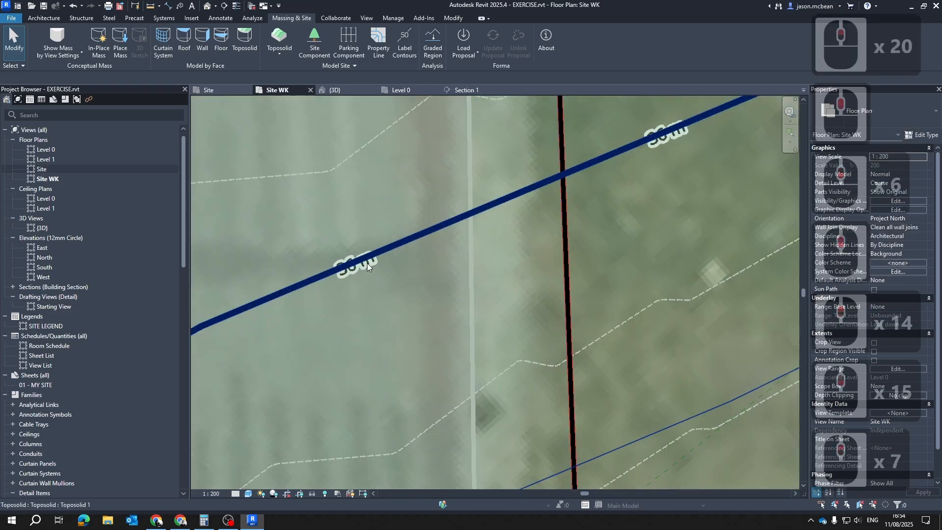
Examine the remaining labelled toposolid contours across SITE 1, from its far end to the base point at the street corner
{"action": "scroll", "coordinate": [553, 172], "scroll_direction": "down", "scroll_amount": 6}
{"action": "middle_click_drag", "start_coordinate": [552, 170], "coordinate": [519, 315]}
{"action": "middle_click_drag", "start_coordinate": [441, 144], "coordinate": [442, 228]}
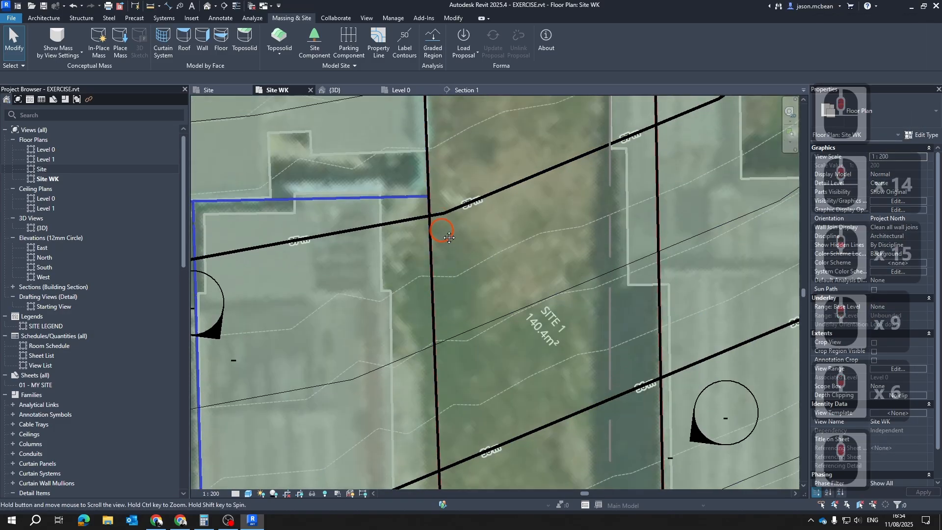
{"action": "scroll", "coordinate": [469, 190], "scroll_direction": "up", "scroll_amount": 6}
{"action": "scroll", "coordinate": [461, 185], "scroll_direction": "down", "scroll_amount": 12}
{"action": "scroll", "coordinate": [503, 305], "scroll_direction": "up", "scroll_amount": 10}
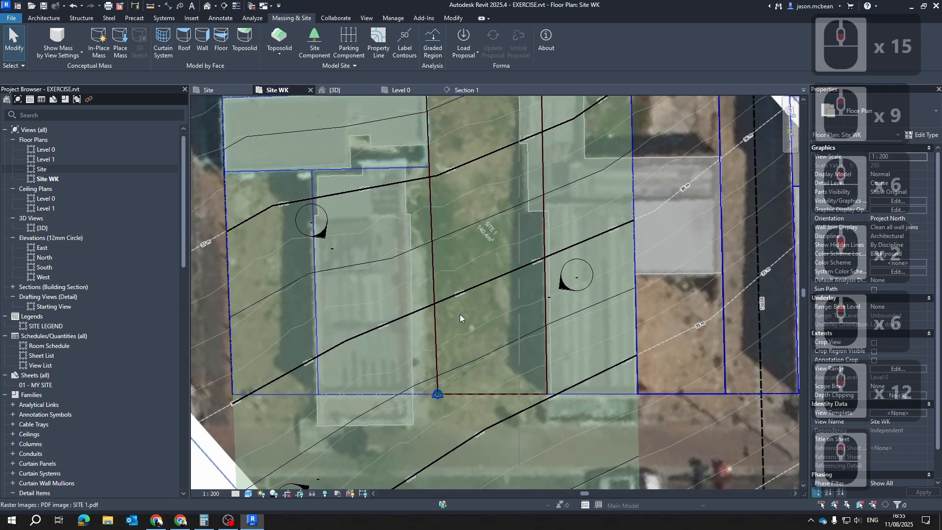
{"action": "scroll", "coordinate": [452, 290], "scroll_direction": "down", "scroll_amount": 6}
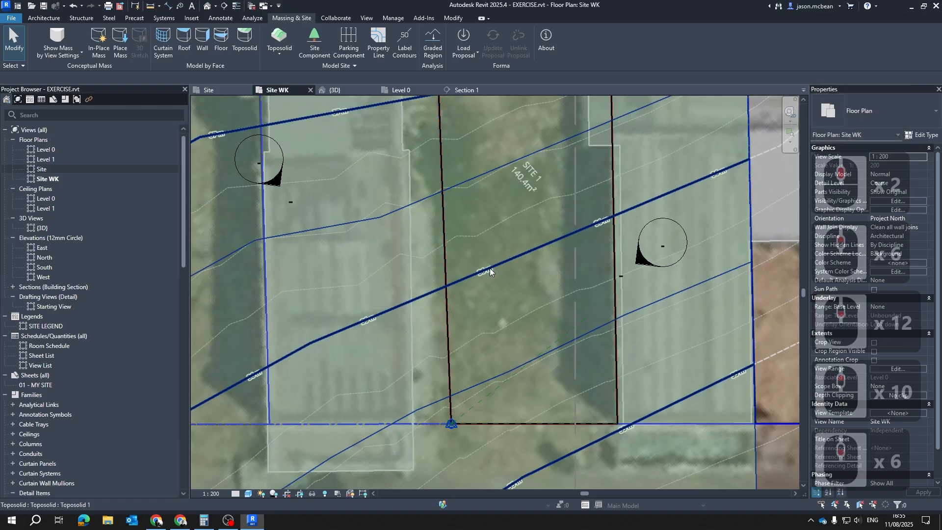
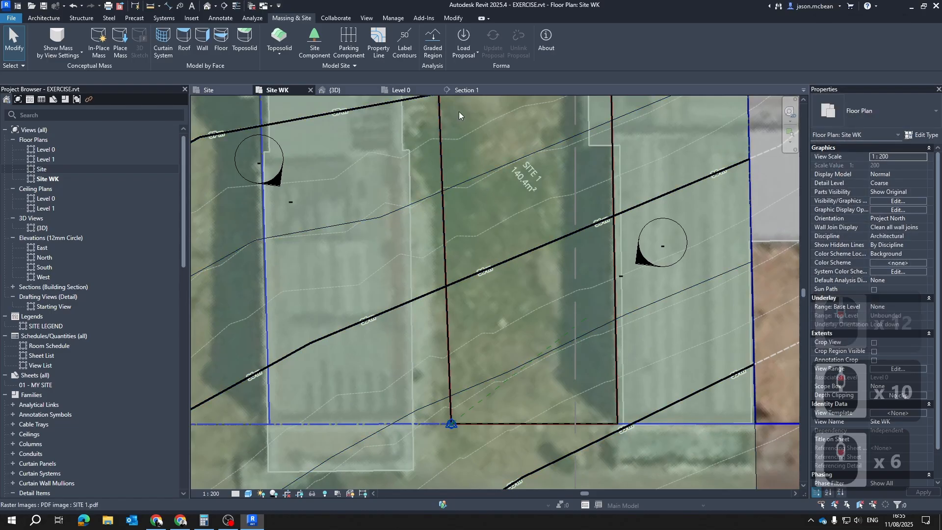
Delete the aligned dimension between the upper BoKaap.dxf contour line and the import's base line in Section 1
{"action": "left_click", "coordinate": [462, 90]}
{"action": "scroll", "coordinate": [638, 245], "scroll_direction": "down", "scroll_amount": 5}
{"action": "key", "text": "Escape"}
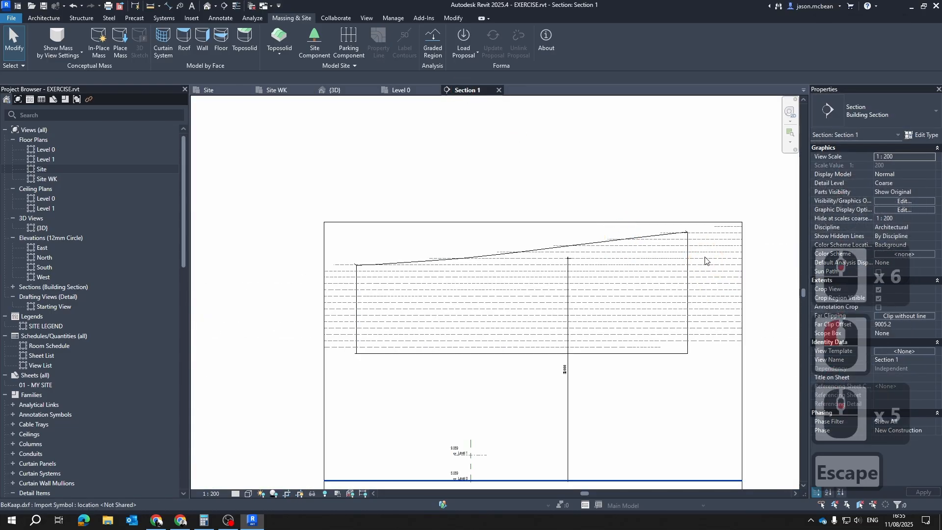
{"action": "left_click_drag", "start_coordinate": [708, 362], "coordinate": [721, 343]}
{"action": "key", "text": "Escape"}
{"action": "key", "text": "Escape"}
{"action": "key", "text": "Escape"}
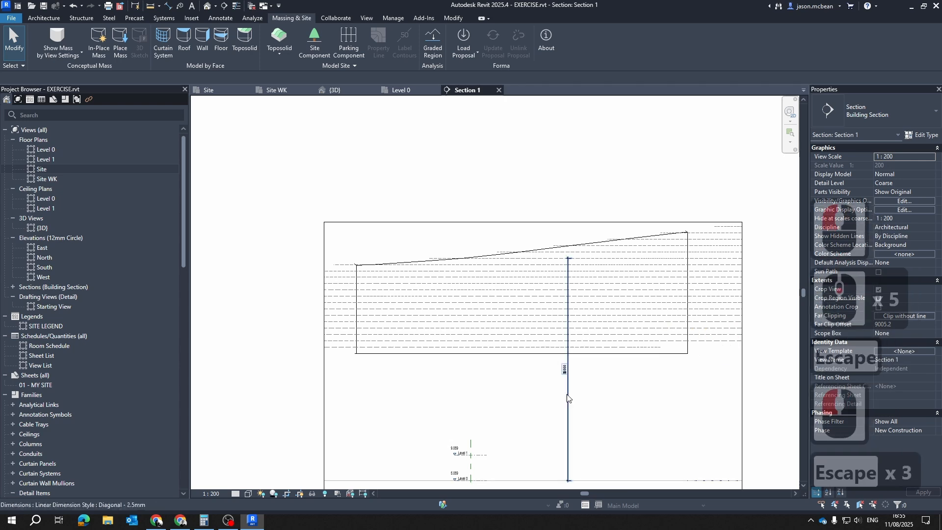
{"action": "left_click", "coordinate": [568, 397]}
{"action": "key", "text": "Delete"}
Move the toposolid and the BoKaap.dxf import together 35000 mm vertically downward in Section 1
{"action": "left_click", "coordinate": [716, 339]}
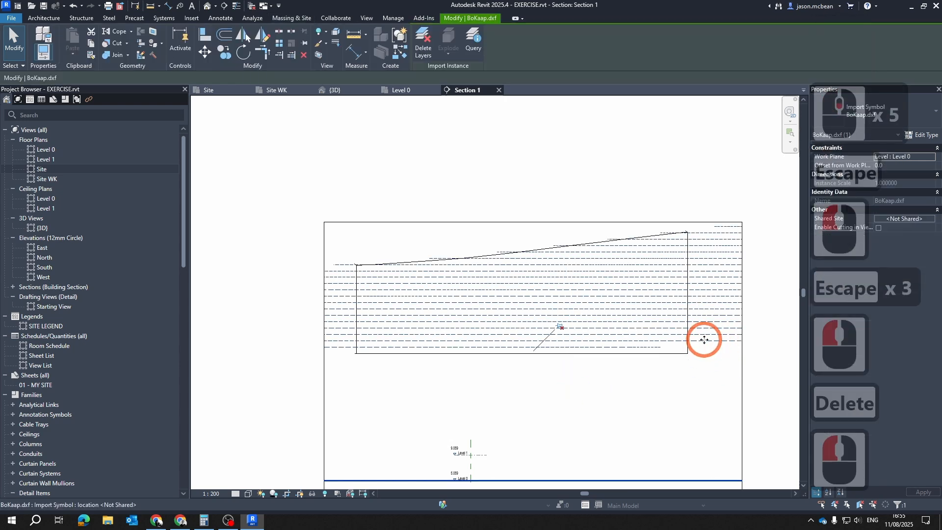
{"action": "left_click", "coordinate": [687, 360]}
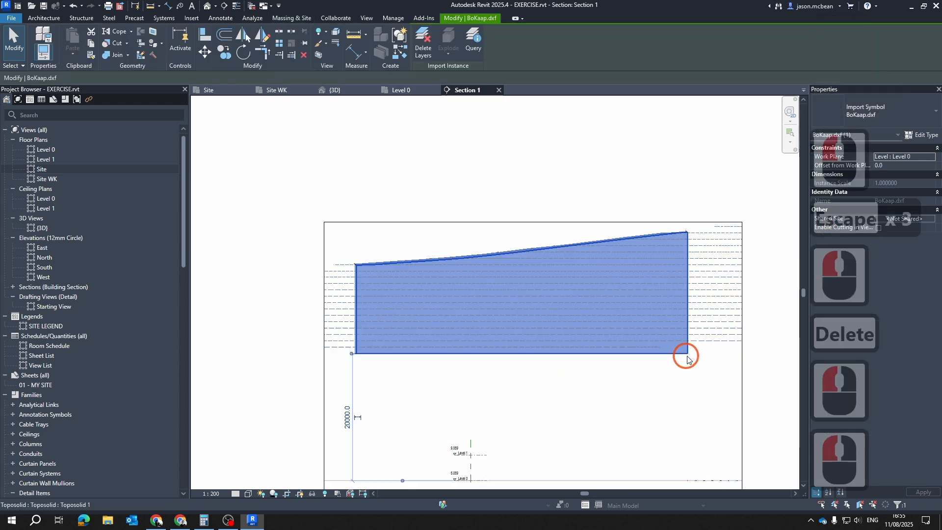
{"action": "left_click", "coordinate": [714, 346], "text": "shift"}
{"action": "left_click", "coordinate": [721, 382], "text": "ctrl"}
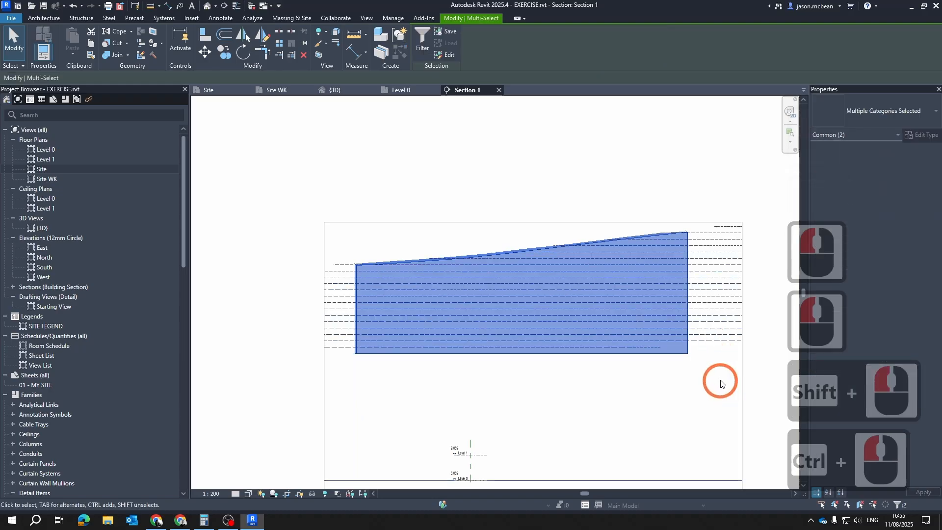
{"action": "scroll", "coordinate": [510, 327], "scroll_direction": "down", "scroll_amount": 3}
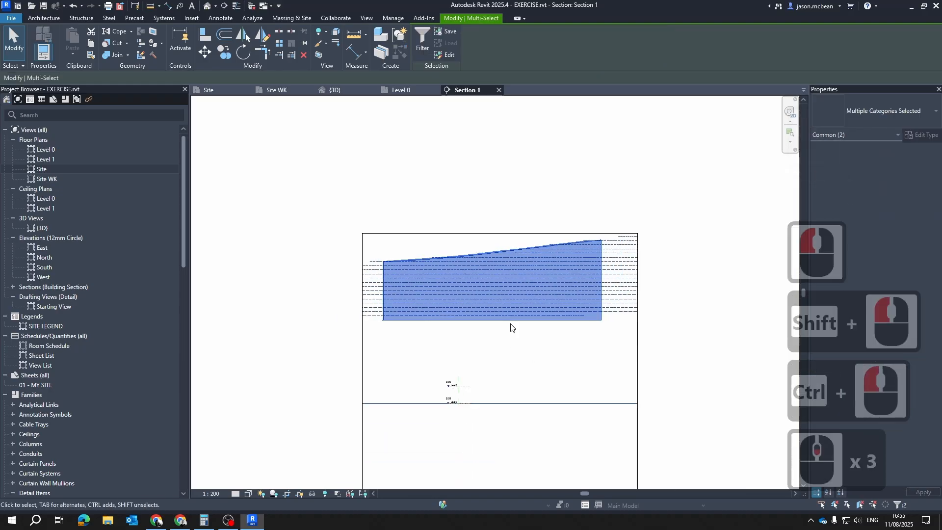
{"action": "left_click", "coordinate": [205, 52]}
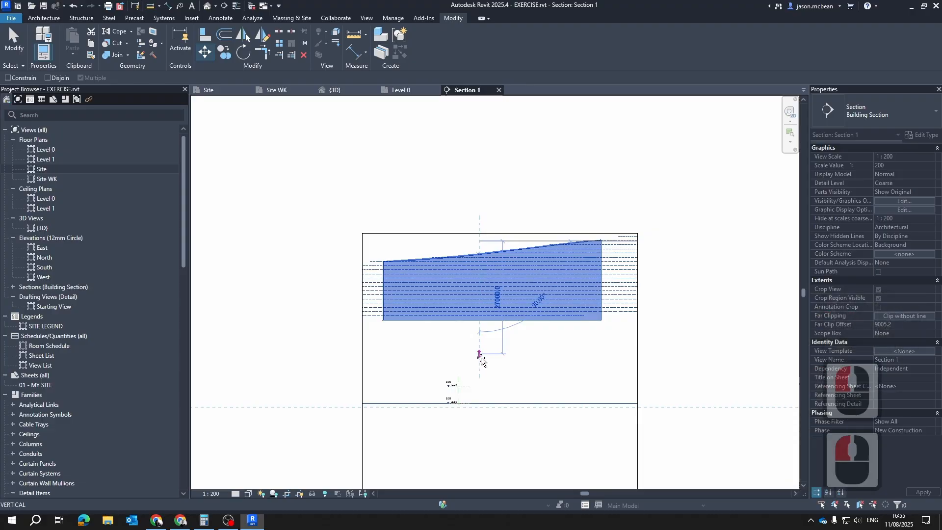
{"action": "type", "text": "35"}
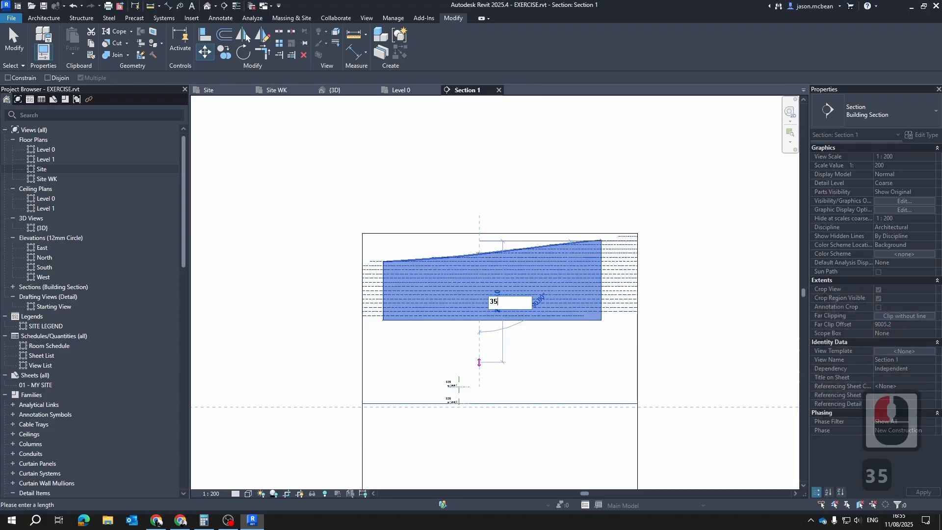
{"action": "type", "text": "000"}
{"action": "key", "text": "Return"}
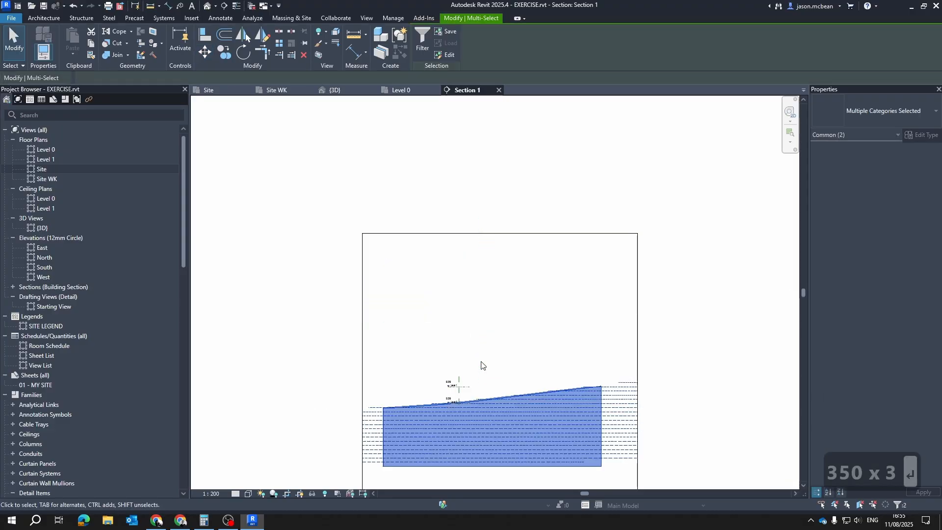
Examine where the Level 0 line meets the sloping toposolid surface and the BoKaap.dxf contour lines
{"action": "scroll", "coordinate": [452, 404], "scroll_direction": "up", "scroll_amount": 5}
{"action": "scroll", "coordinate": [336, 361], "scroll_direction": "up", "scroll_amount": 6}
{"action": "key", "text": "Escape"}
{"action": "middle_click_drag", "start_coordinate": [246, 394], "coordinate": [391, 380]}
{"action": "key", "text": "Escape"}
{"action": "scroll", "coordinate": [358, 392], "scroll_direction": "up", "scroll_amount": 6}
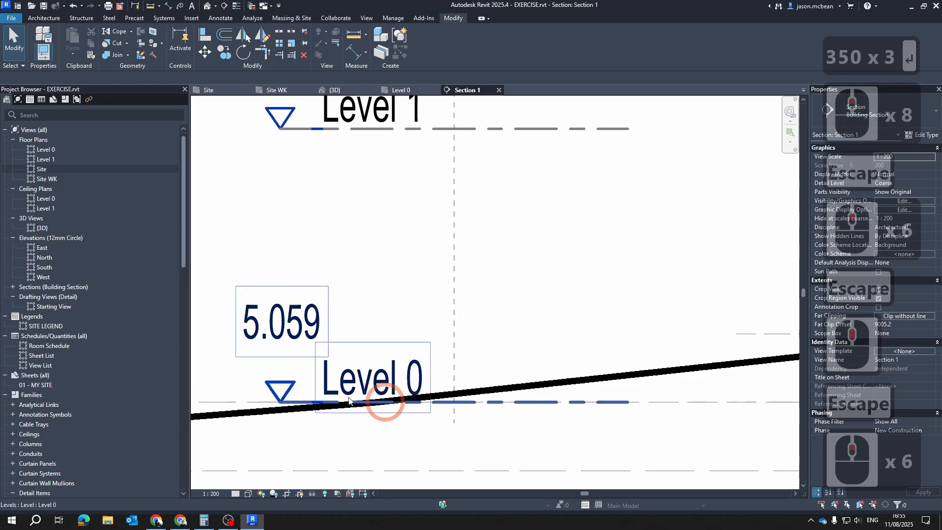
{"action": "scroll", "coordinate": [384, 406], "scroll_direction": "down", "scroll_amount": 5}
{"action": "key", "text": "Escape"}
{"action": "middle_click_drag", "start_coordinate": [336, 419], "coordinate": [397, 424]}
{"action": "scroll", "coordinate": [540, 412], "scroll_direction": "up", "scroll_amount": 6}
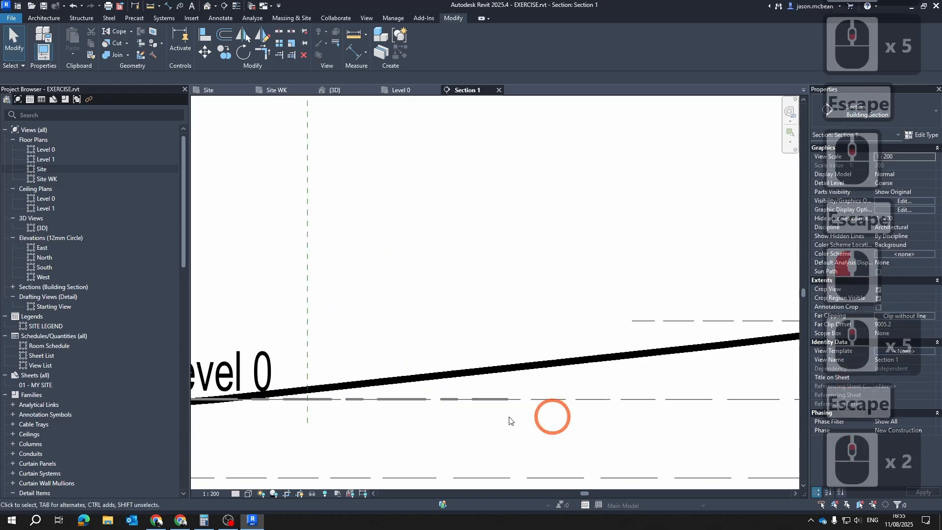
{"action": "scroll", "coordinate": [540, 358], "scroll_direction": "down", "scroll_amount": 2}
{"action": "scroll", "coordinate": [510, 351], "scroll_direction": "down", "scroll_amount": 11}
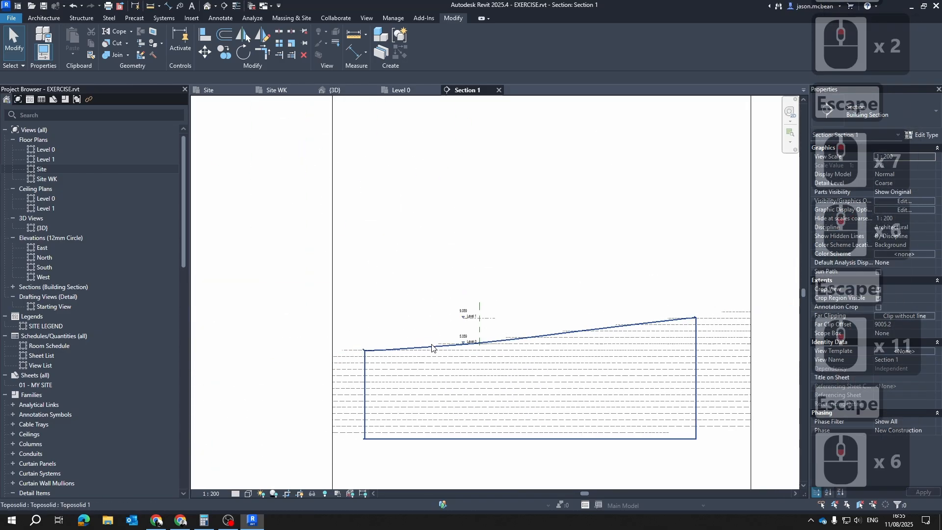
{"action": "scroll", "coordinate": [491, 344], "scroll_direction": "up", "scroll_amount": 6}
{"action": "key", "text": "Escape"}
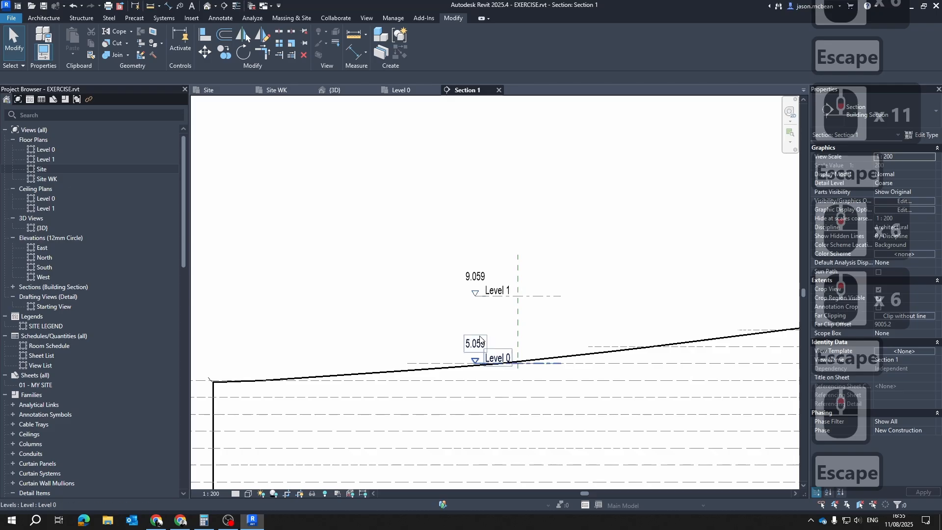
Check the Elevation Base options in Level 0's type properties and close them without changes
{"action": "left_click", "coordinate": [483, 379]}
{"action": "scroll", "coordinate": [475, 351], "scroll_direction": "down", "scroll_amount": 5}
{"action": "scroll", "coordinate": [412, 273], "scroll_direction": "up", "scroll_amount": 6}
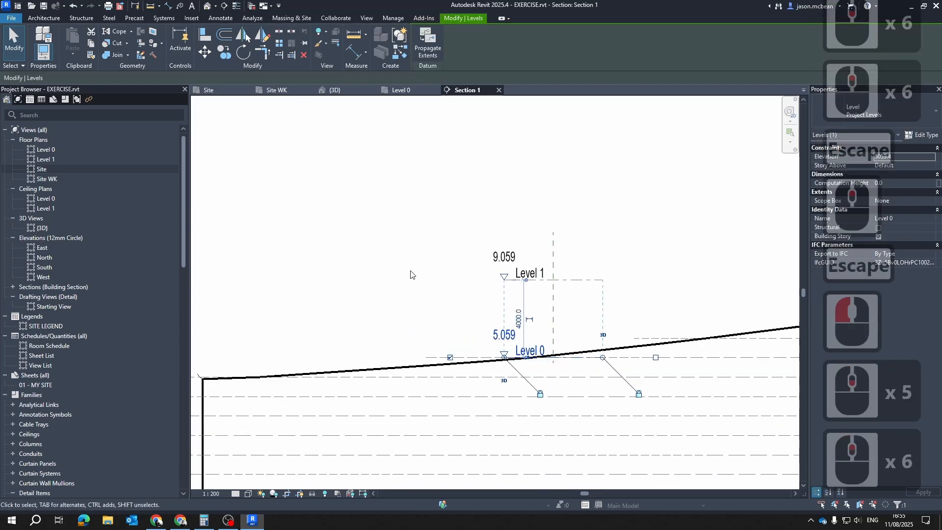
{"action": "key", "text": "Escape"}
{"action": "left_click", "coordinate": [536, 353]}
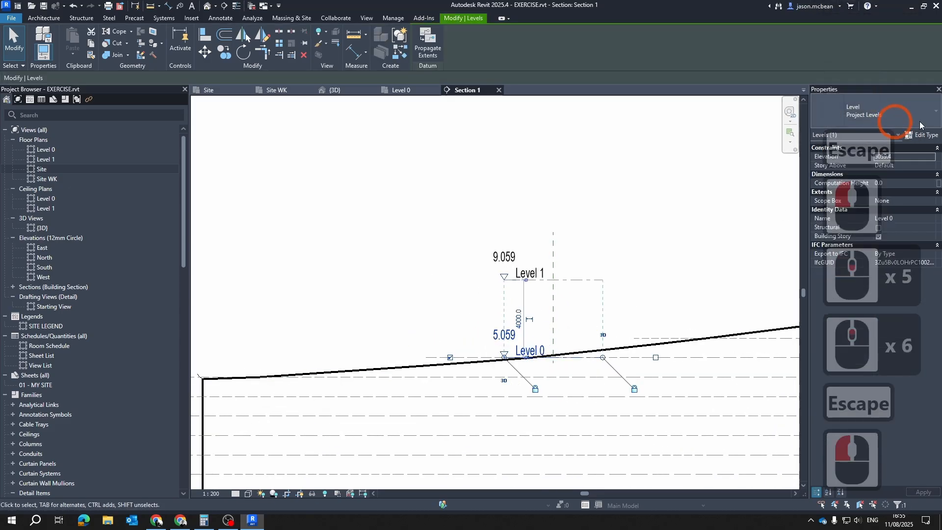
{"action": "left_click", "coordinate": [923, 138]}
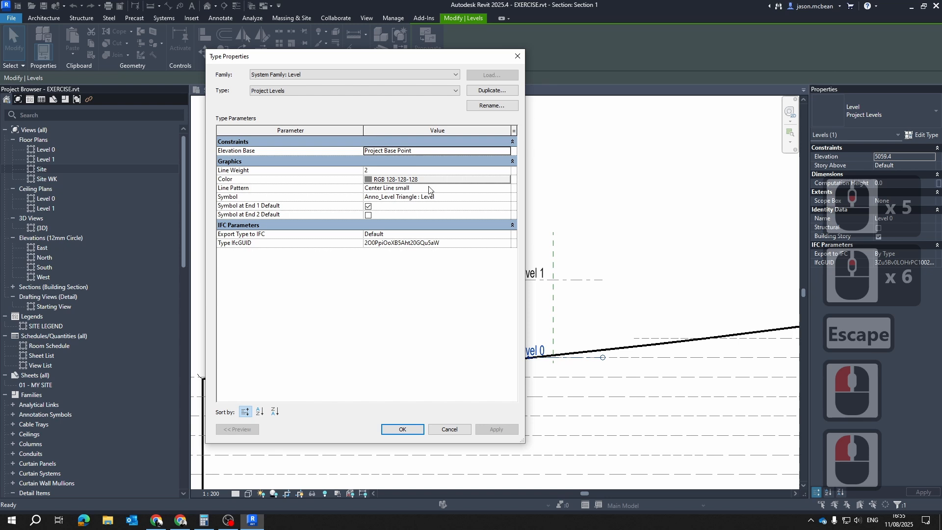
{"action": "left_click", "coordinate": [507, 151]}
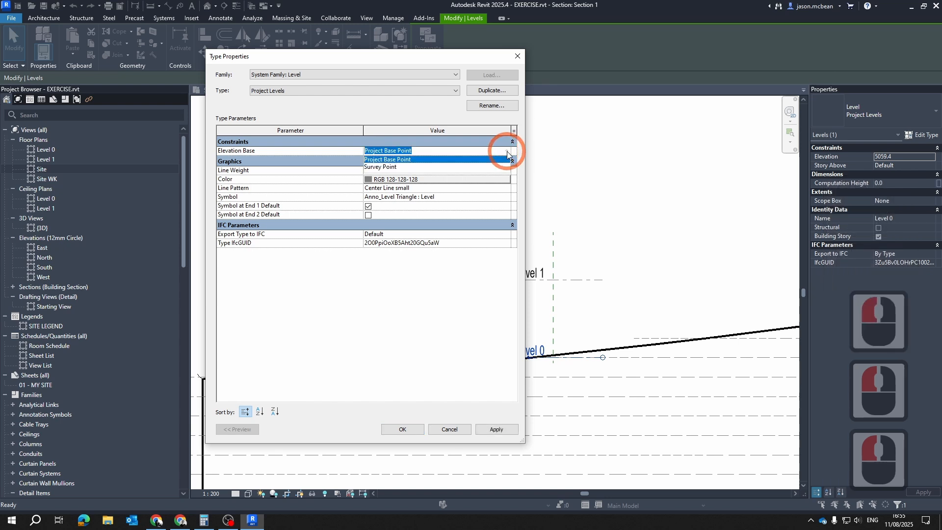
{"action": "key", "text": "Escape"}
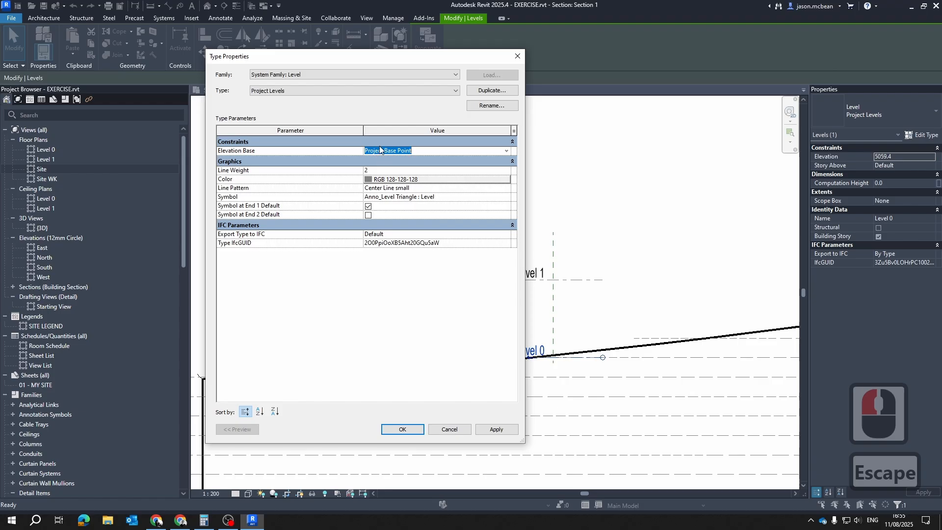
{"action": "left_click", "coordinate": [507, 153]}
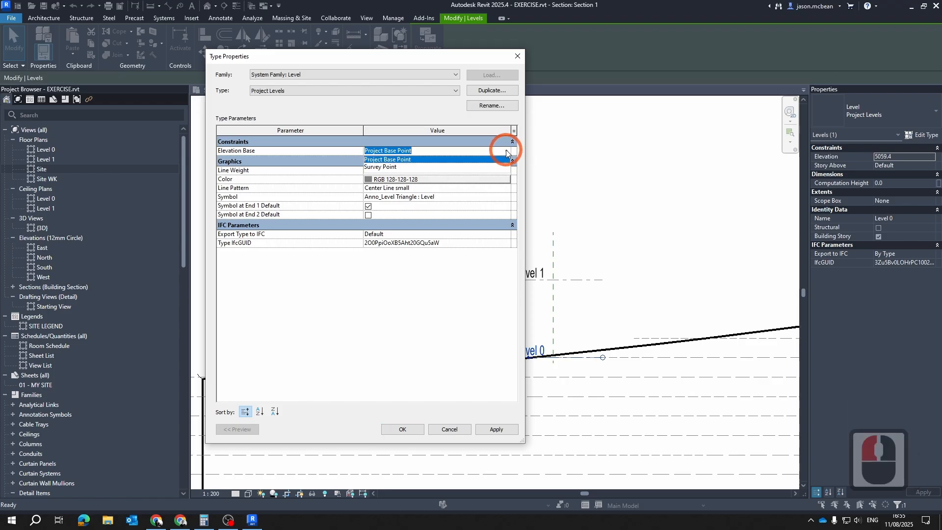
{"action": "key", "text": "Escape"}
Inspect the Level 0 and Level 1 elevation labels against the toposolid surface in Section 1
{"action": "key", "text": "Escape"}
{"action": "key", "text": "Escape"}
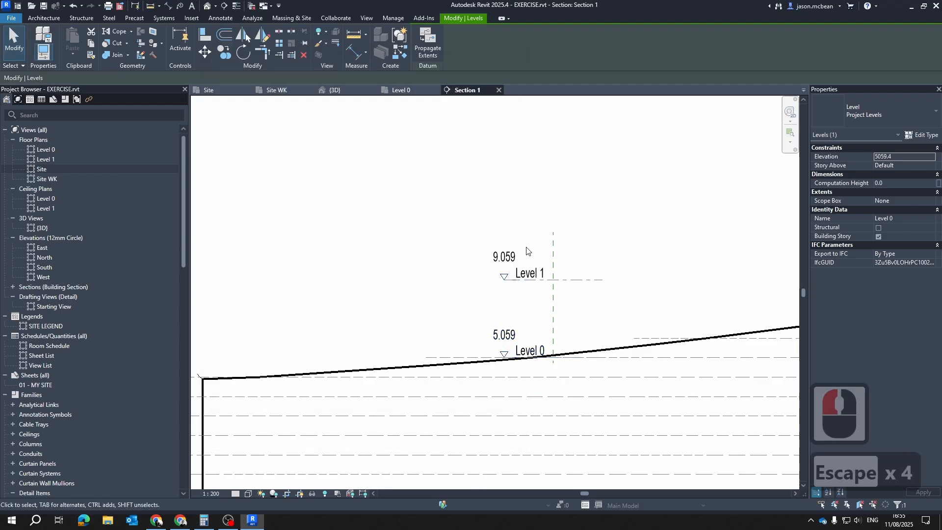
{"action": "scroll", "coordinate": [495, 365], "scroll_direction": "up", "scroll_amount": 1}
{"action": "key", "text": "Escape"}
{"action": "scroll", "coordinate": [495, 365], "scroll_direction": "up", "scroll_amount": 4}
{"action": "left_click", "coordinate": [506, 306]}
{"action": "key", "text": "Escape"}
{"action": "scroll", "coordinate": [444, 315], "scroll_direction": "down", "scroll_amount": 7}
{"action": "key", "text": "Escape"}
{"action": "scroll", "coordinate": [487, 315], "scroll_direction": "up", "scroll_amount": 7}
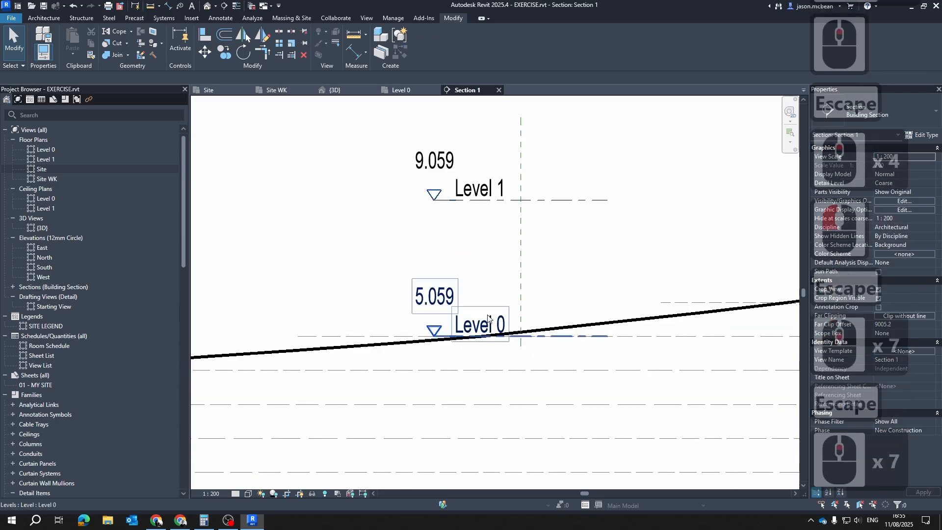
{"action": "left_click", "coordinate": [493, 309]}
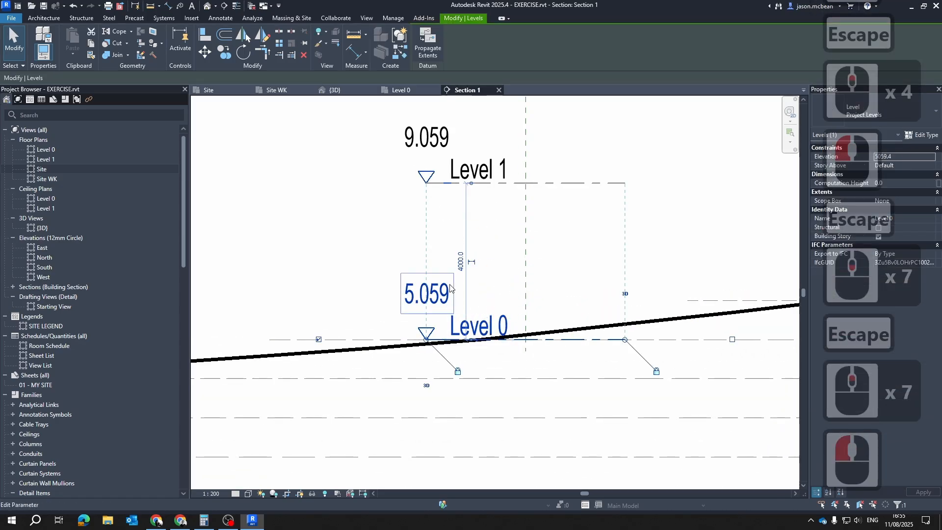
{"action": "scroll", "coordinate": [450, 289], "scroll_direction": "down", "scroll_amount": 6}
{"action": "key", "text": "Escape"}
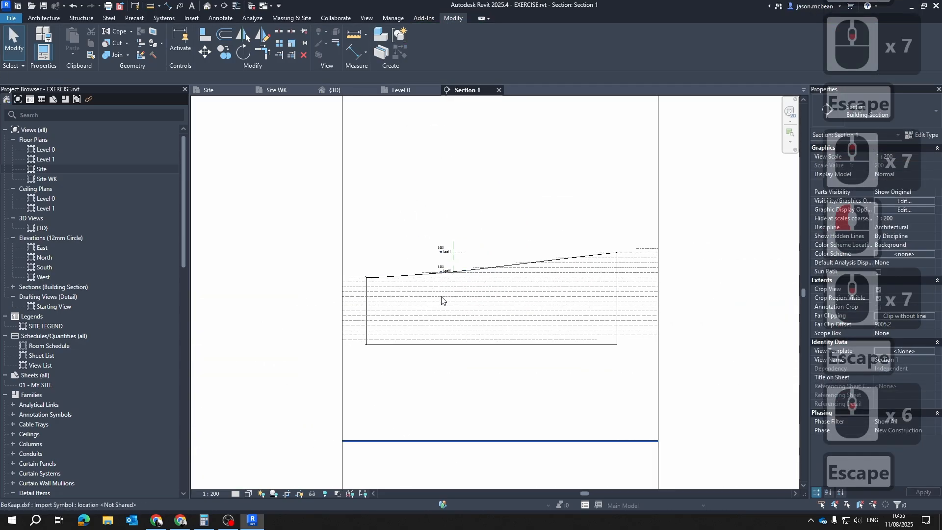
Open the Site floor plan and inspect the base point at the property line's street corner
{"action": "left_click", "coordinate": [213, 92]}
{"action": "scroll", "coordinate": [447, 265], "scroll_direction": "up", "scroll_amount": 12}
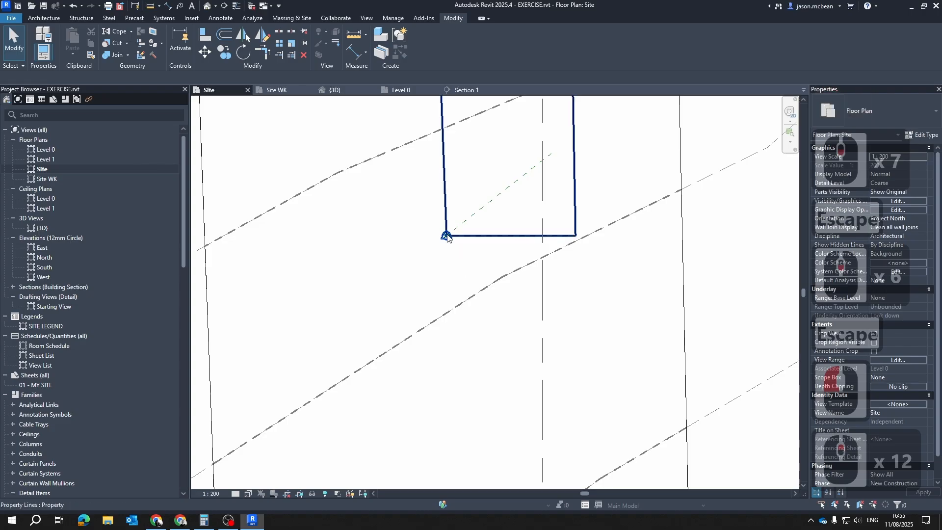
{"action": "scroll", "coordinate": [447, 237], "scroll_direction": "up", "scroll_amount": 6}
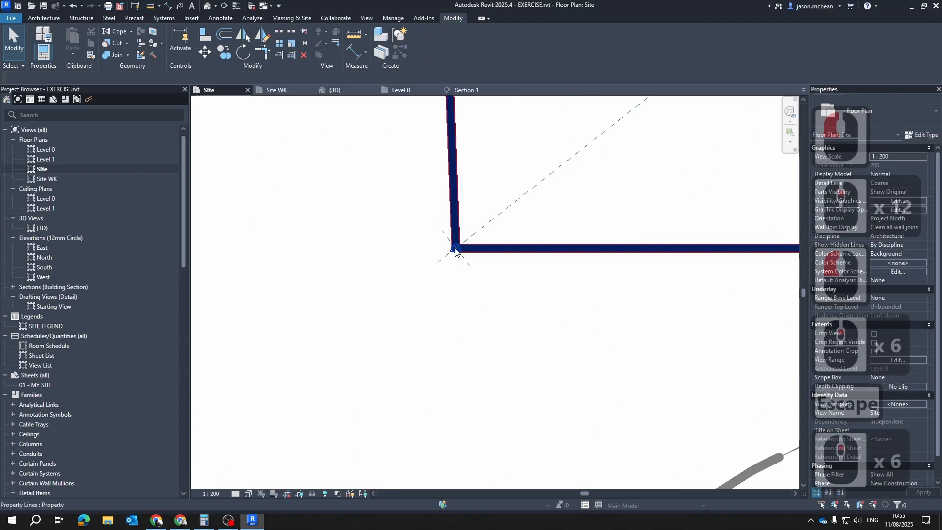
{"action": "left_click", "coordinate": [455, 252]}
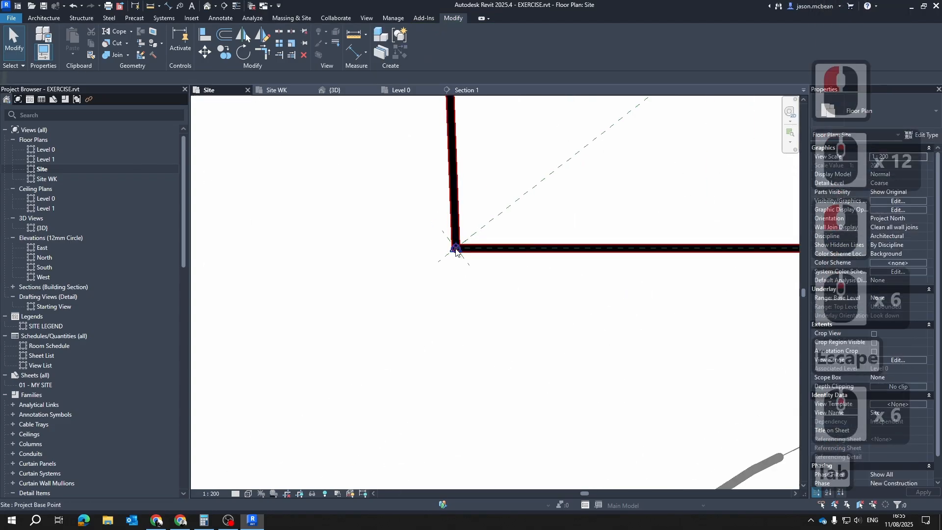
Move the project base point to the internal origin in the 3D view
{"action": "left_click", "coordinate": [334, 91]}
{"action": "left_click", "coordinate": [530, 452]}
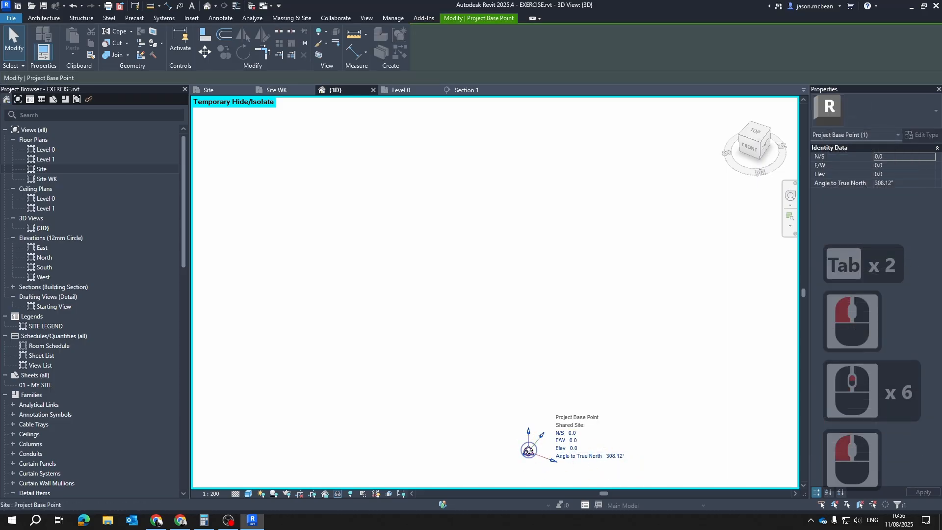
{"action": "right_click", "coordinate": [529, 451]}
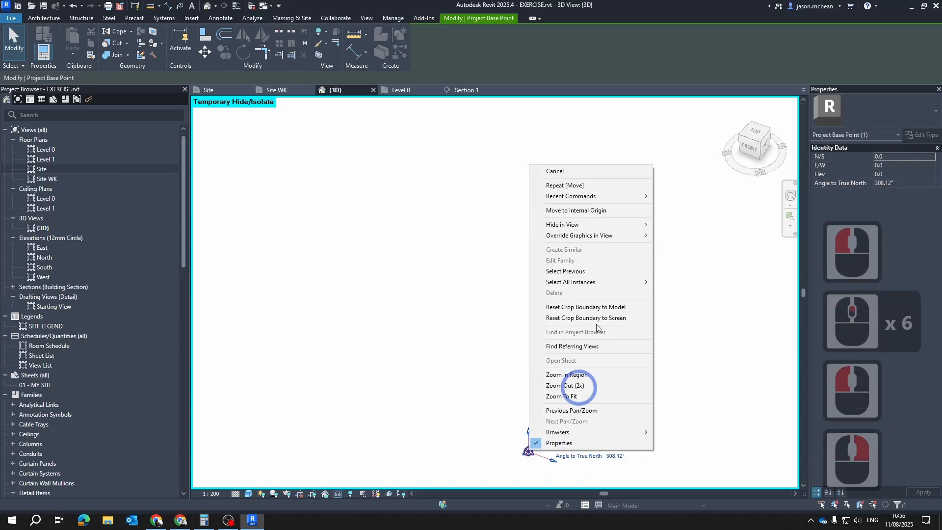
{"action": "left_click", "coordinate": [590, 213]}
{"action": "left_click", "coordinate": [633, 350]}
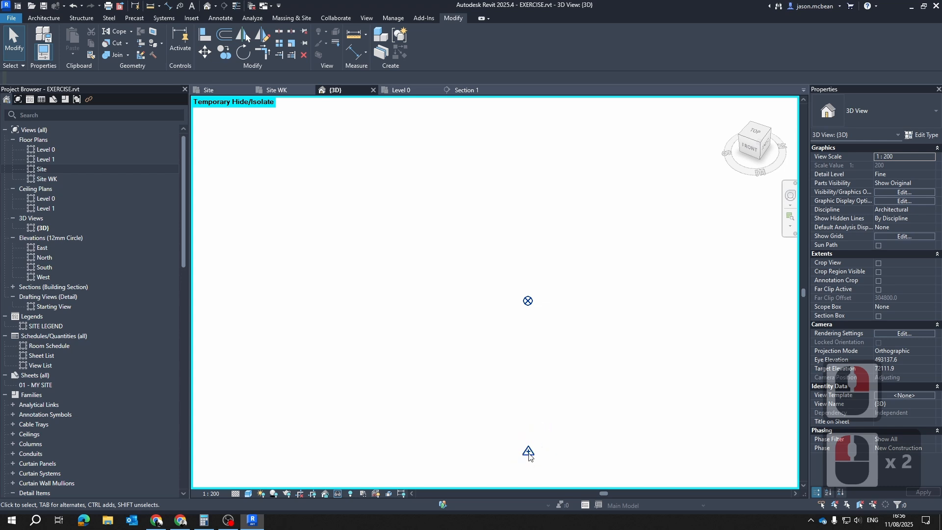
Check the survey point in the 3D view and set the project base point's elevation back to 0
{"action": "left_click", "coordinate": [529, 453]}
{"action": "right_click", "coordinate": [529, 453]}
{"action": "left_click", "coordinate": [518, 304]}
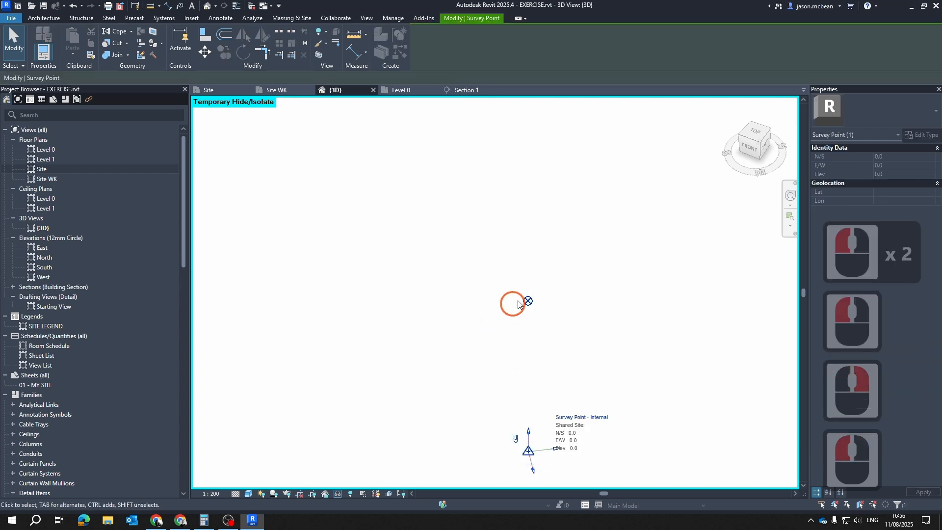
{"action": "left_click", "coordinate": [528, 301]}
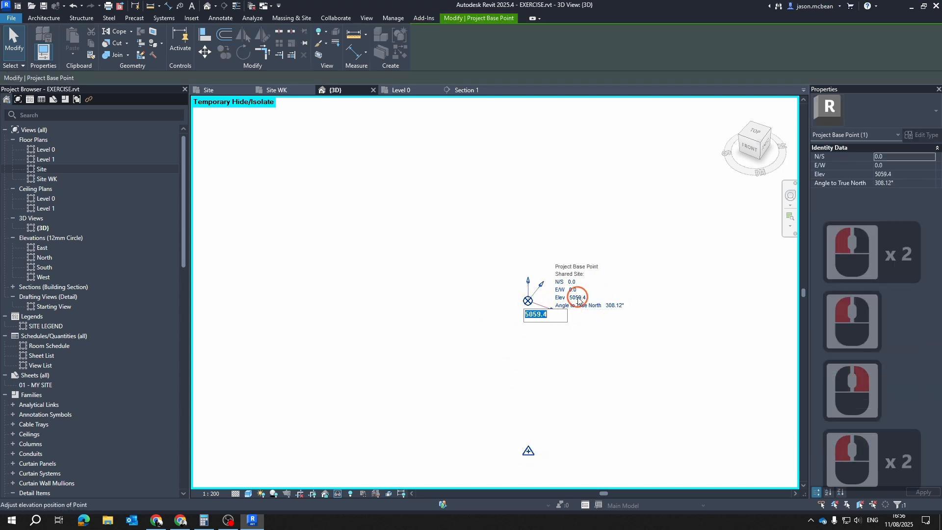
{"action": "type", "text": "0"}
{"action": "key", "text": "Return"}
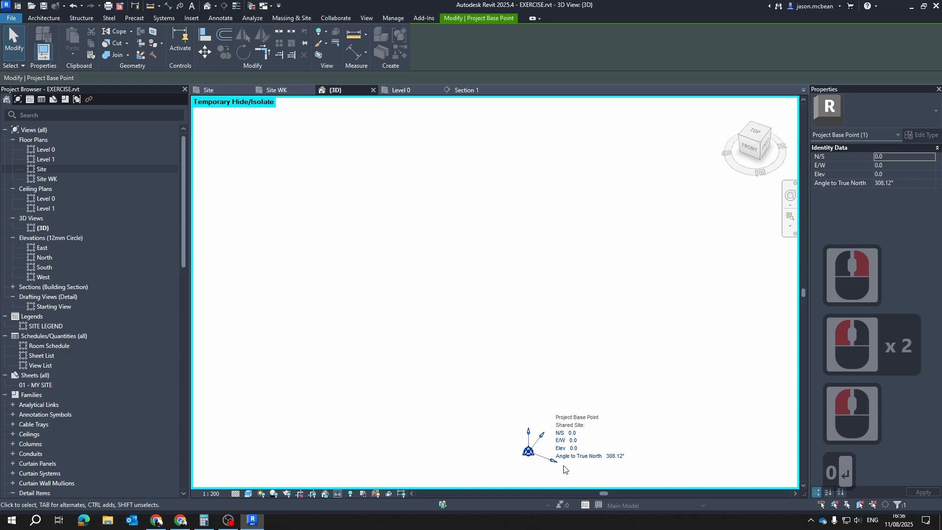
{"action": "left_click", "coordinate": [603, 323]}
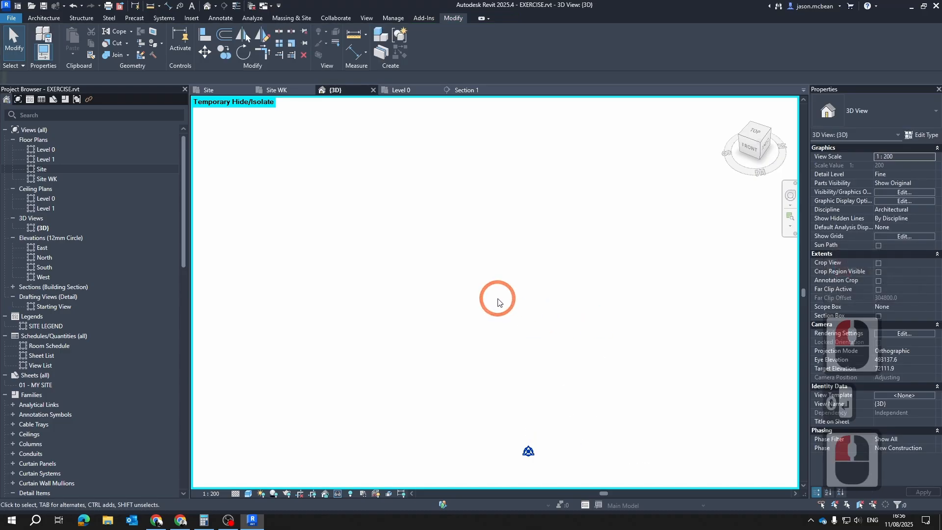
{"action": "key", "text": "v"}
{"action": "key", "text": "g"}
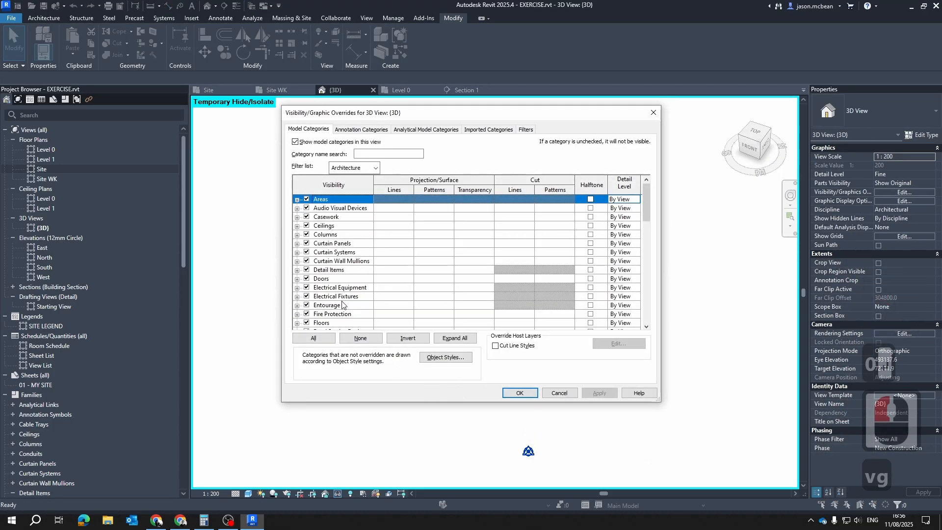
{"action": "scroll", "coordinate": [342, 304], "scroll_direction": "down", "scroll_amount": 17}
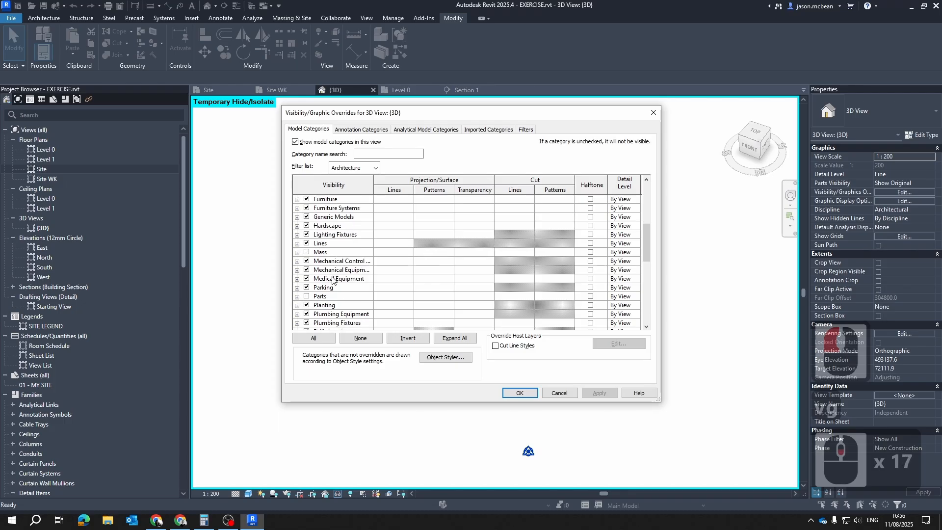
{"action": "scroll", "coordinate": [342, 287], "scroll_direction": "down", "scroll_amount": 20}
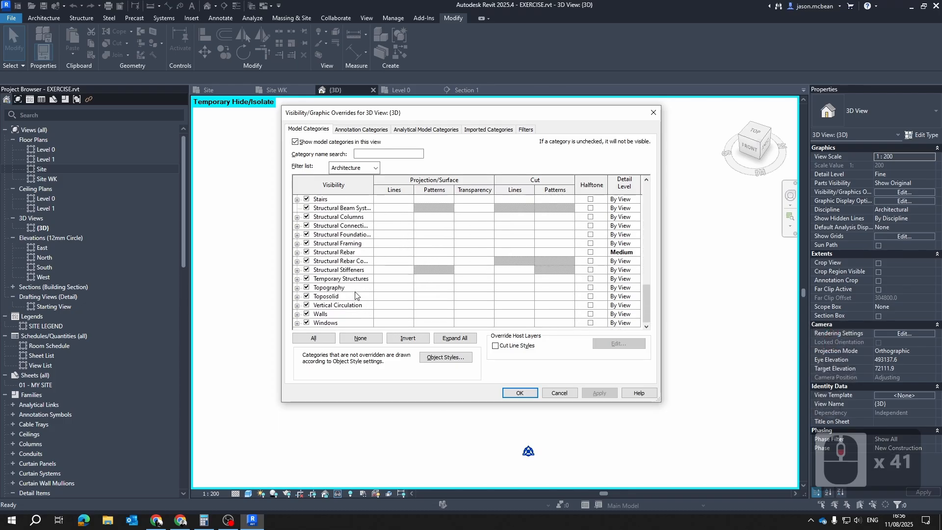
{"action": "scroll", "coordinate": [335, 281], "scroll_direction": "up", "scroll_amount": 11}
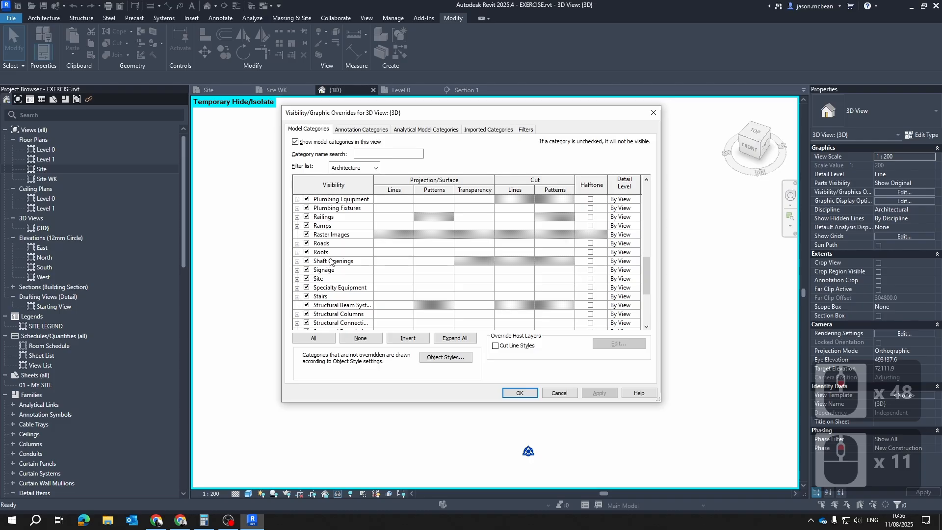
{"action": "key", "text": "Escape"}
{"action": "key", "text": "Escape"}
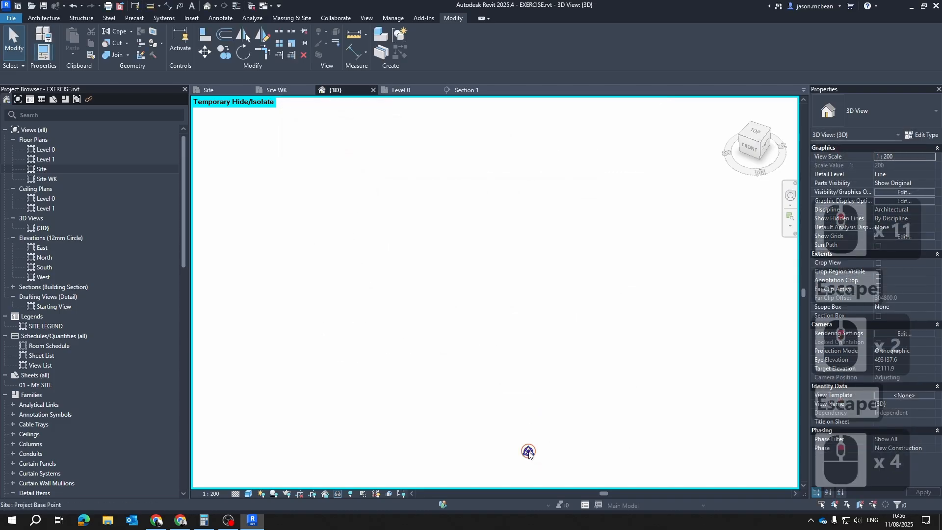
{"action": "left_click", "coordinate": [528, 451]}
{"action": "key", "text": "Tab"}
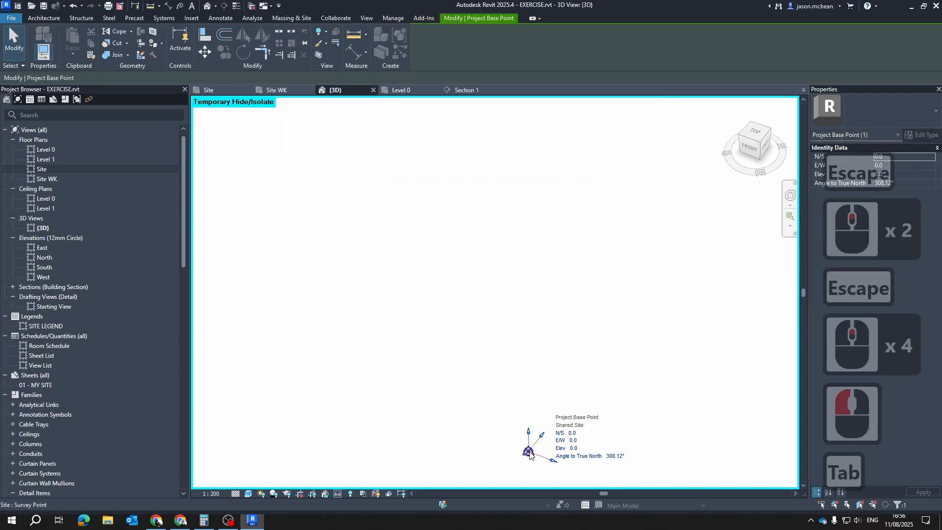
{"action": "left_click", "coordinate": [526, 465]}
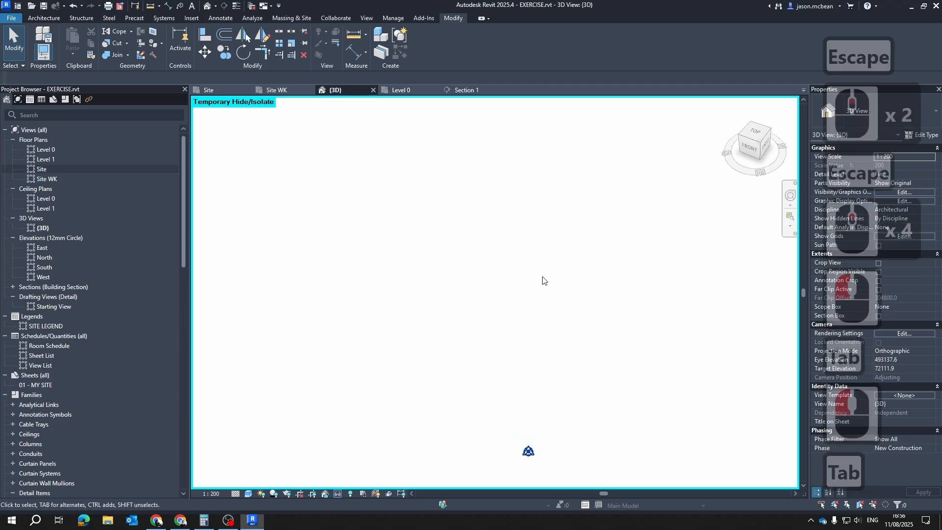
{"action": "left_click", "coordinate": [499, 315]}
{"action": "key", "text": "v"}
{"action": "key", "text": "g"}
{"action": "scroll", "coordinate": [322, 251], "scroll_direction": "down", "scroll_amount": 20}
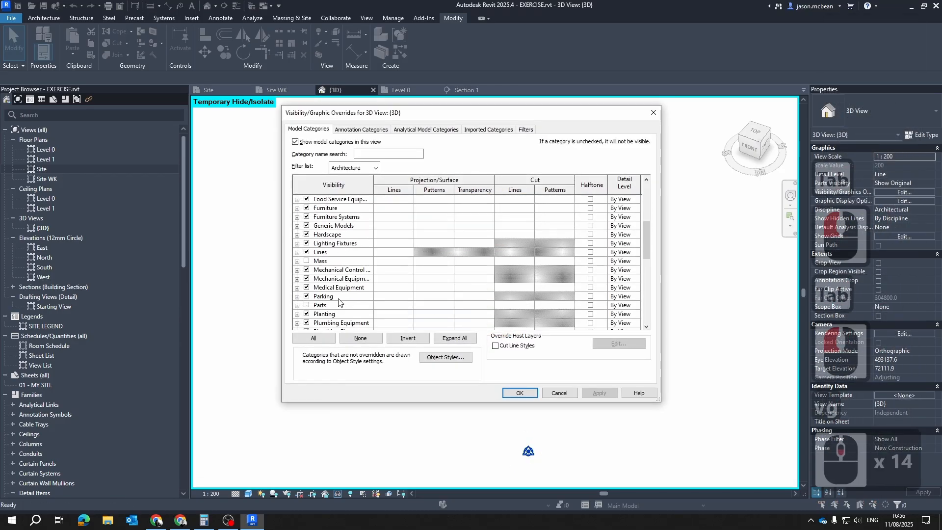
{"action": "key", "text": "Escape"}
{"action": "key", "text": "Escape"}
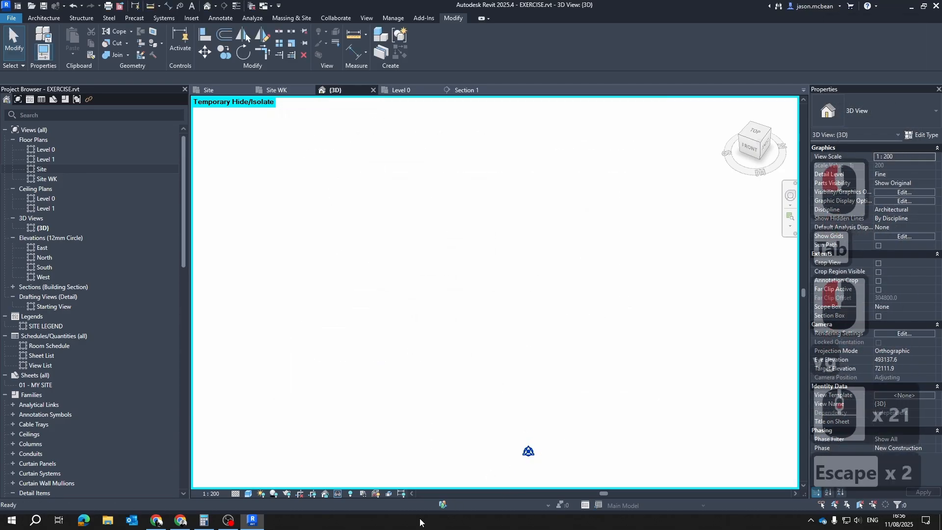
Reset the temporary hide/isolate in the 3D view so the toposolid and site drawing are shown again
{"action": "left_click", "coordinate": [338, 493]}
{"action": "left_click", "coordinate": [382, 483]}
{"action": "scroll", "coordinate": [369, 345], "scroll_direction": "down", "scroll_amount": 20}
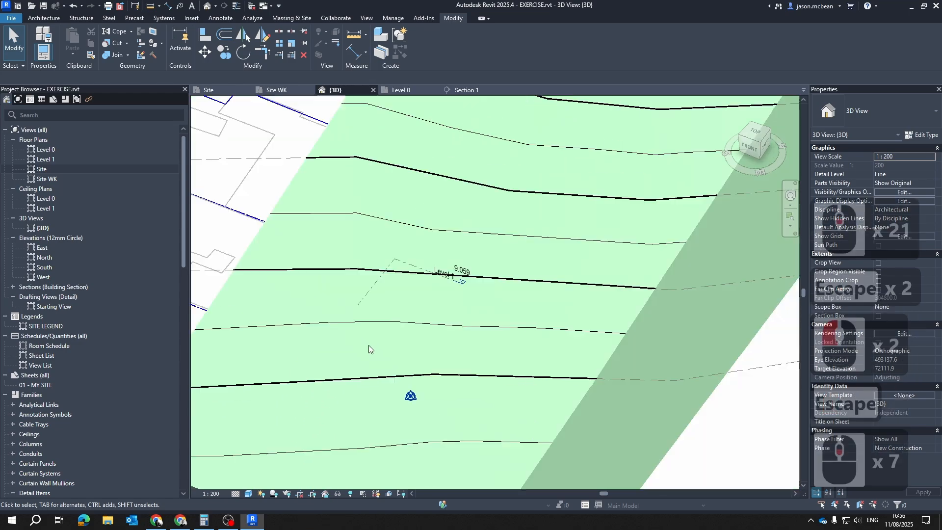
{"action": "scroll", "coordinate": [432, 340], "scroll_direction": "up", "scroll_amount": 4}
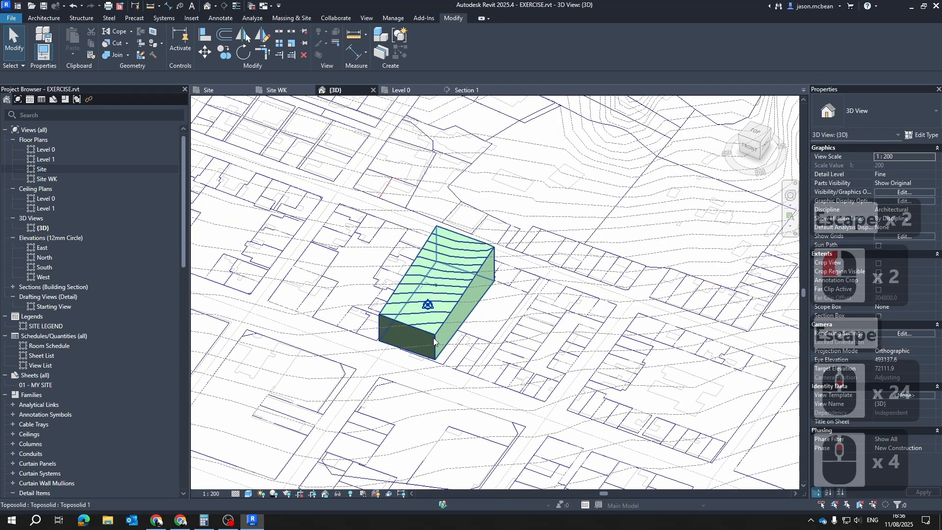
Turn off the visibility of all model categories in the 3D view's visibility/graphics overrides
{"action": "key", "text": "v"}
{"action": "key", "text": "g"}
{"action": "left_click", "coordinate": [313, 338]}
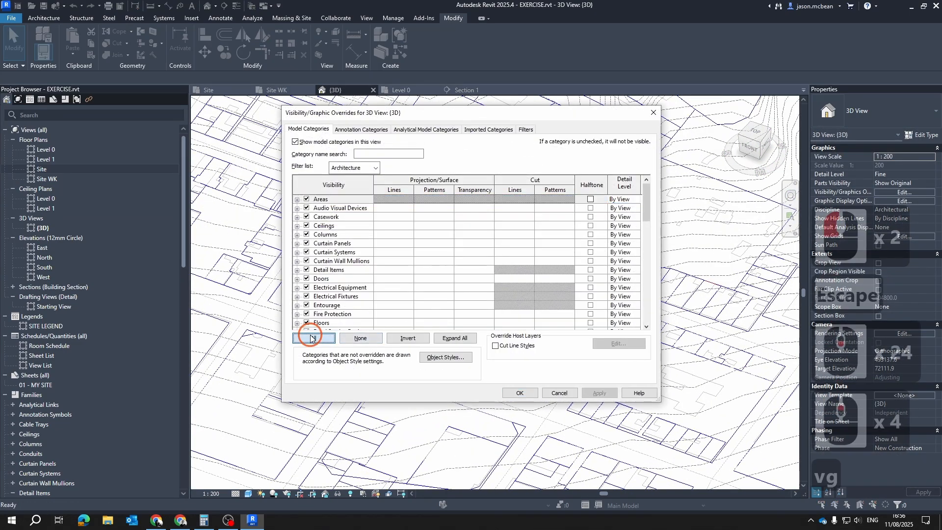
{"action": "left_click", "coordinate": [305, 306]}
{"action": "left_click", "coordinate": [327, 338]}
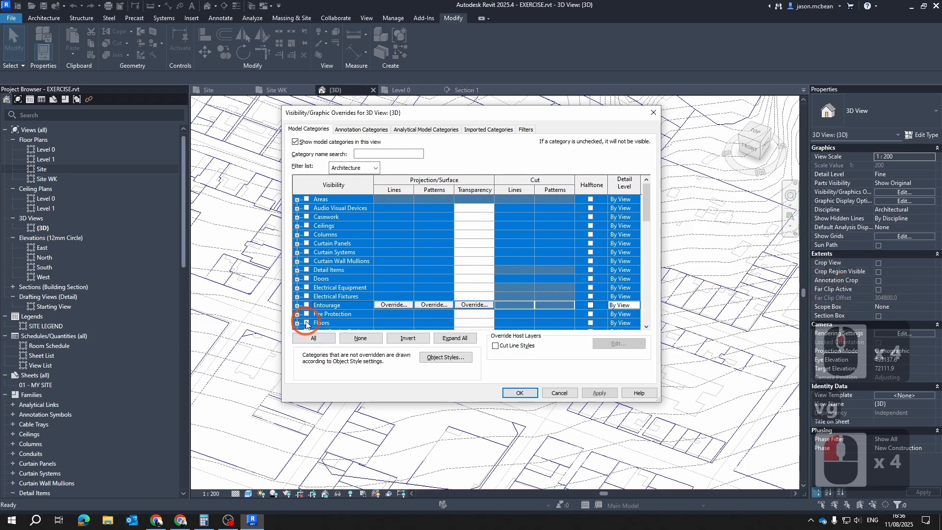
{"action": "left_click", "coordinate": [307, 314]}
Turn the Site category back on with its Internal Origin subcategory and apply the visibility overrides to the 3D view
{"action": "scroll", "coordinate": [344, 300], "scroll_direction": "down", "scroll_amount": 3}
{"action": "key", "text": "s"}
{"action": "scroll", "coordinate": [343, 300], "scroll_direction": "down", "scroll_amount": 7}
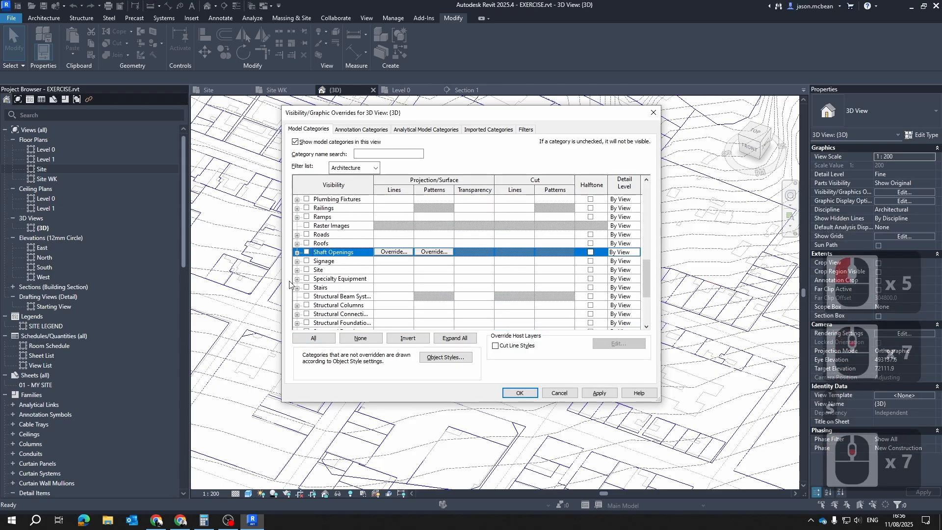
{"action": "left_click", "coordinate": [306, 270]}
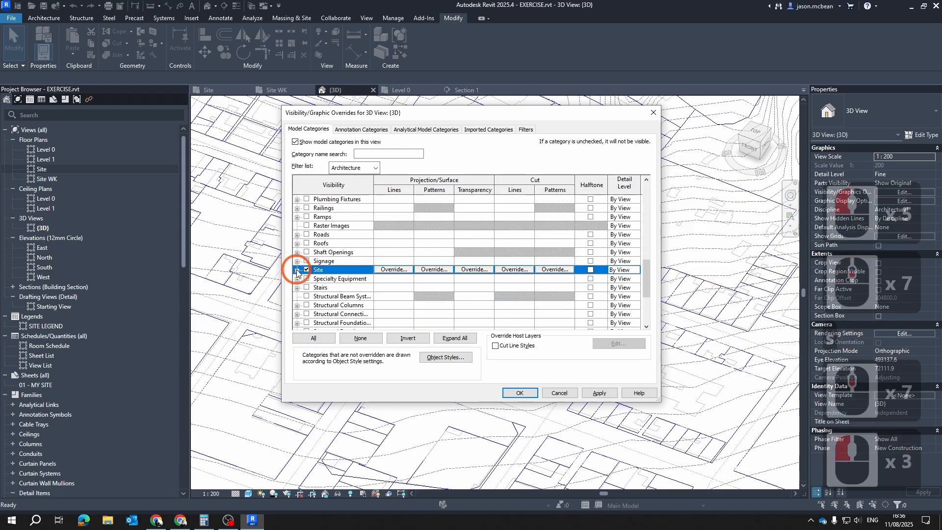
{"action": "left_click", "coordinate": [296, 270]}
{"action": "left_click", "coordinate": [412, 312]}
{"action": "left_click", "coordinate": [317, 260]}
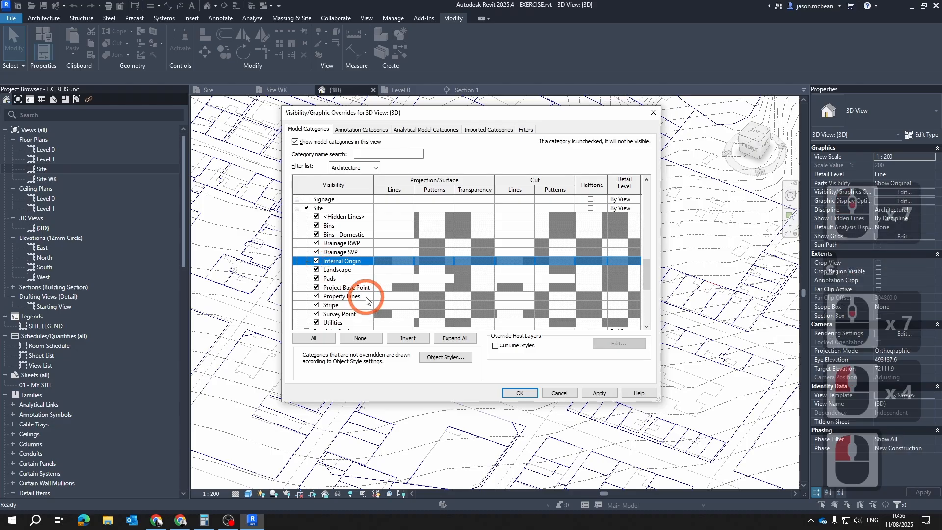
{"action": "scroll", "coordinate": [314, 267], "scroll_direction": "down", "scroll_amount": 1}
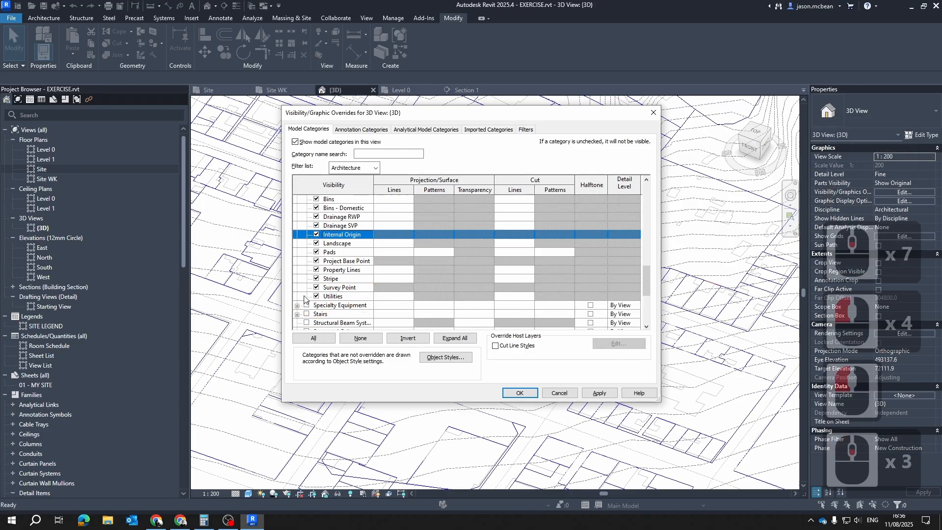
{"action": "left_click", "coordinate": [586, 394]}
{"action": "left_click", "coordinate": [525, 392]}
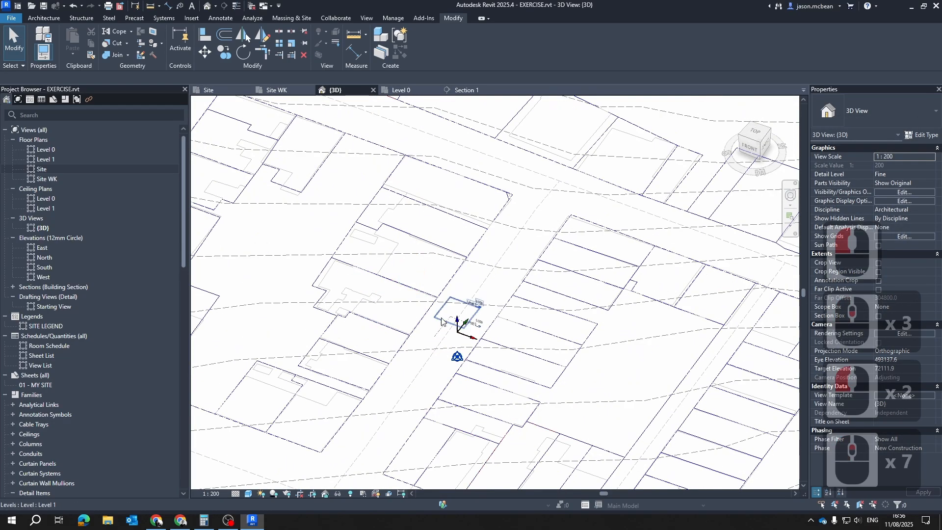
Move the project base point to the internal origin in the 3D view
{"action": "scroll", "coordinate": [444, 329], "scroll_direction": "up", "scroll_amount": 14}
{"action": "left_click", "coordinate": [461, 381]}
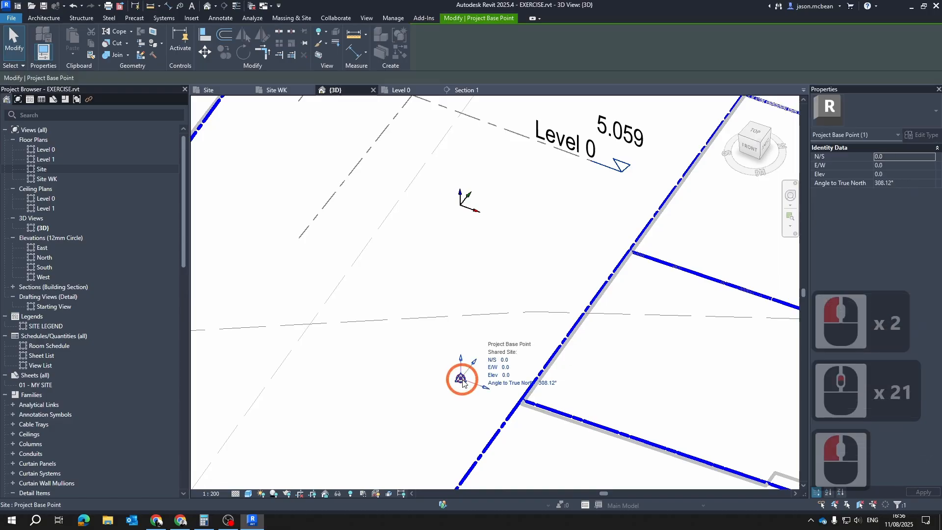
{"action": "right_click", "coordinate": [462, 384]}
{"action": "mouse_move", "coordinate": [546, 212]}
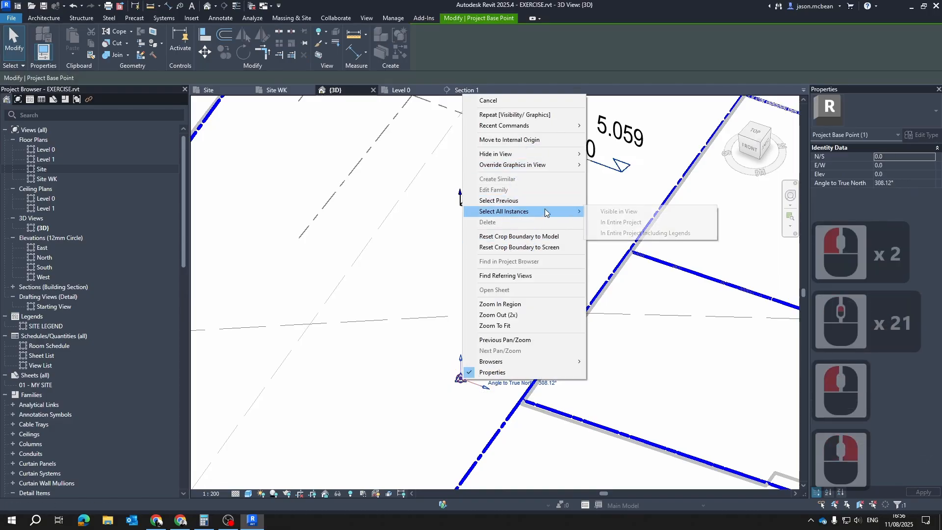
{"action": "left_click", "coordinate": [495, 142]}
{"action": "key", "text": "Escape"}
{"action": "scroll", "coordinate": [490, 233], "scroll_direction": "down", "scroll_amount": 6}
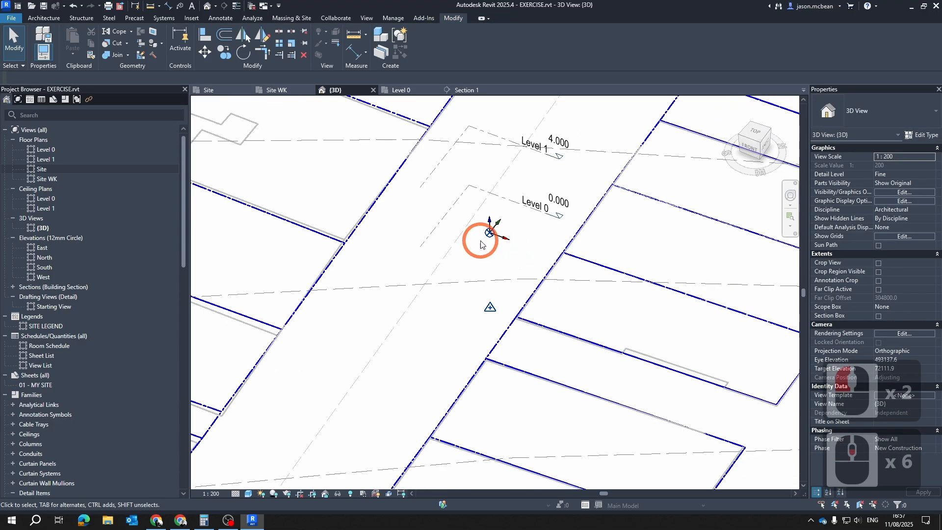
{"action": "key", "text": "Escape"}
{"action": "key", "text": "Escape"}
Compare the coordinates and elevations of the survey point and the project base point
{"action": "scroll", "coordinate": [489, 309], "scroll_direction": "up", "scroll_amount": 3}
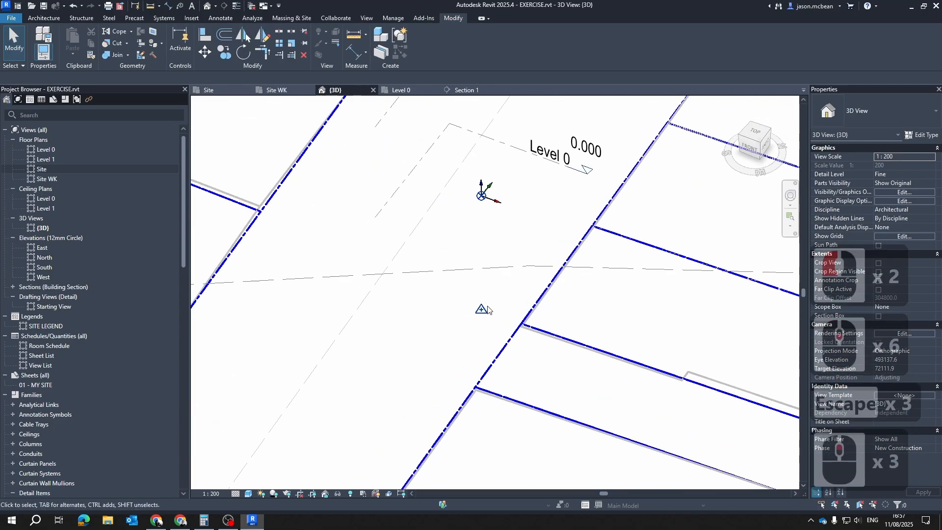
{"action": "left_click", "coordinate": [470, 308]}
{"action": "left_click", "coordinate": [481, 310]}
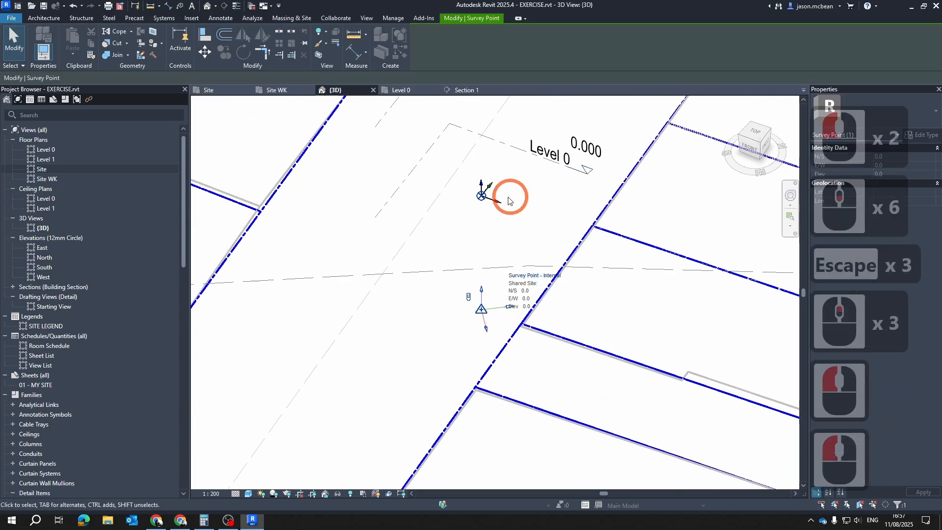
{"action": "key", "text": "Escape"}
{"action": "left_click", "coordinate": [480, 194]}
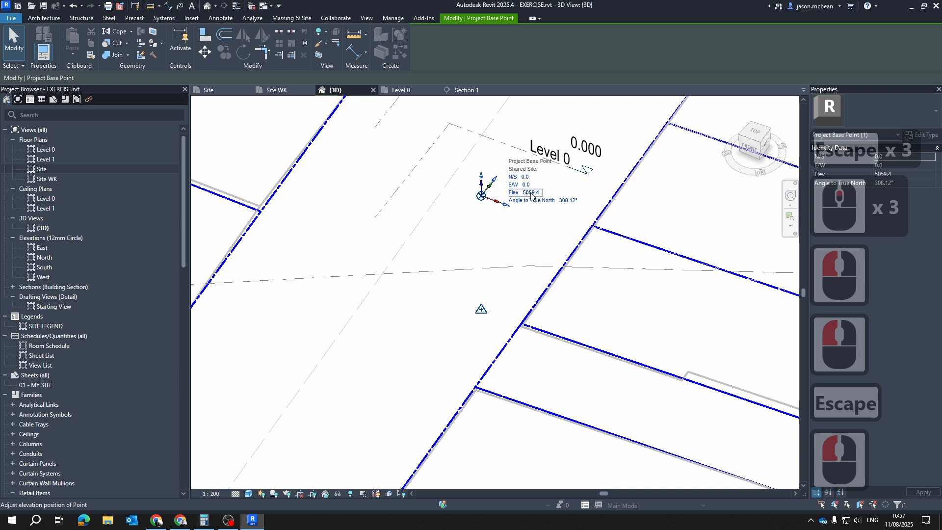
{"action": "left_click", "coordinate": [489, 317]}
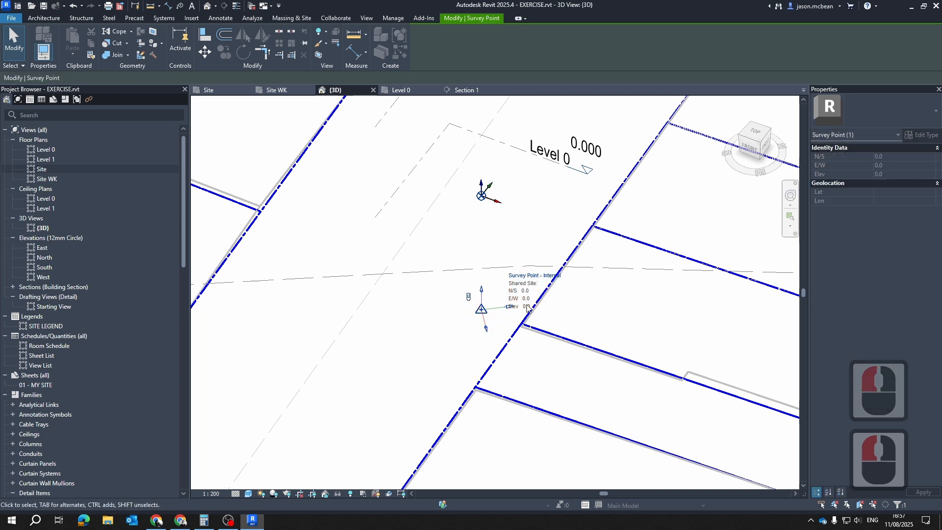
{"action": "key", "text": "Escape"}
{"action": "left_click", "coordinate": [480, 195]}
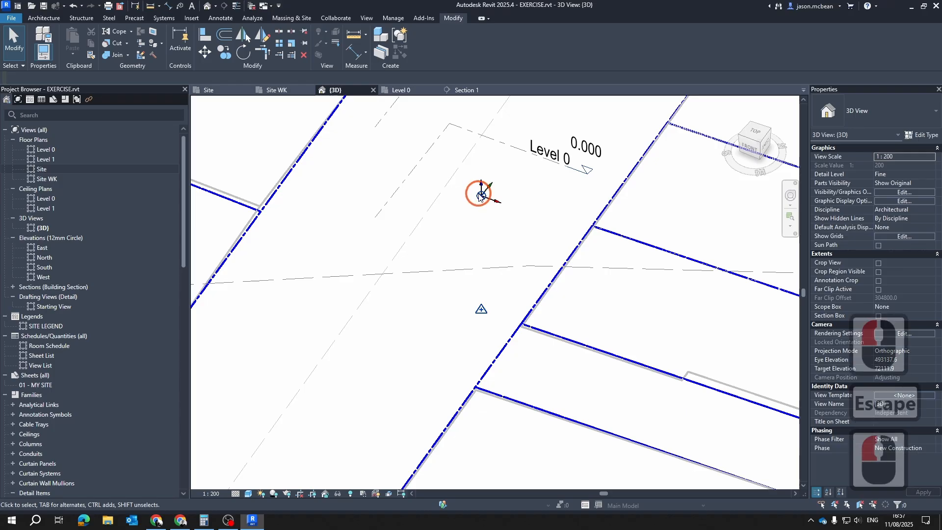
{"action": "key", "text": "Escape"}
Move the survey point vertically up to just below the project base point
{"action": "left_click", "coordinate": [482, 306]}
{"action": "scroll", "coordinate": [505, 319], "scroll_direction": "up", "scroll_amount": 2}
{"action": "middle_click_drag", "start_coordinate": [532, 346], "coordinate": [421, 376], "text": "shift"}
{"action": "left_click_drag", "start_coordinate": [399, 378], "coordinate": [394, 216]}
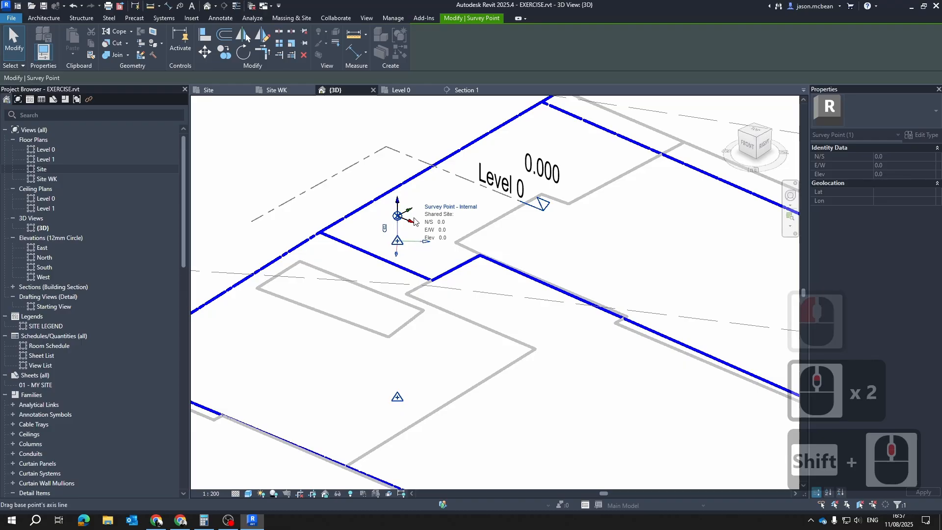
{"action": "scroll", "coordinate": [430, 255], "scroll_direction": "up", "scroll_amount": 6}
{"action": "middle_click_drag", "start_coordinate": [424, 249], "coordinate": [479, 297]}
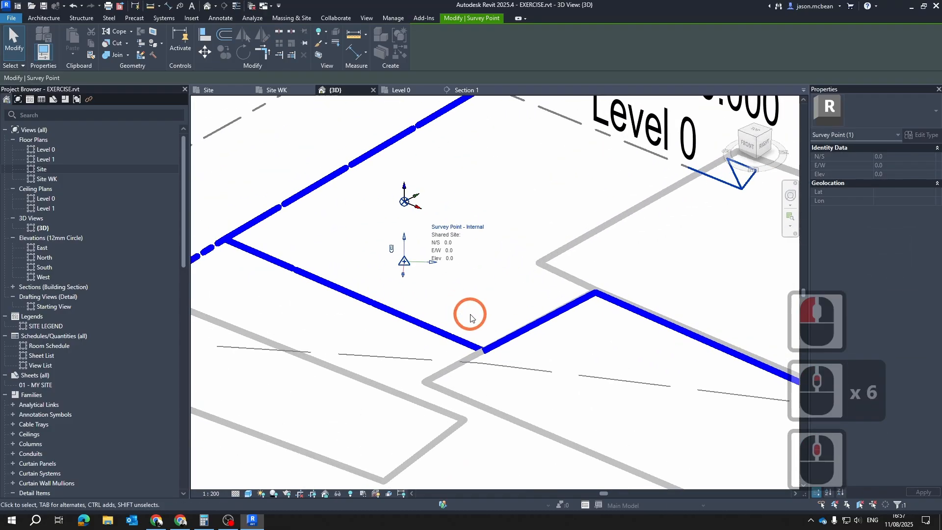
Align the survey point with the project base point at the internal origin
{"action": "left_click", "coordinate": [363, 216]}
{"action": "key", "text": "l"}
{"action": "left_click", "coordinate": [404, 262]}
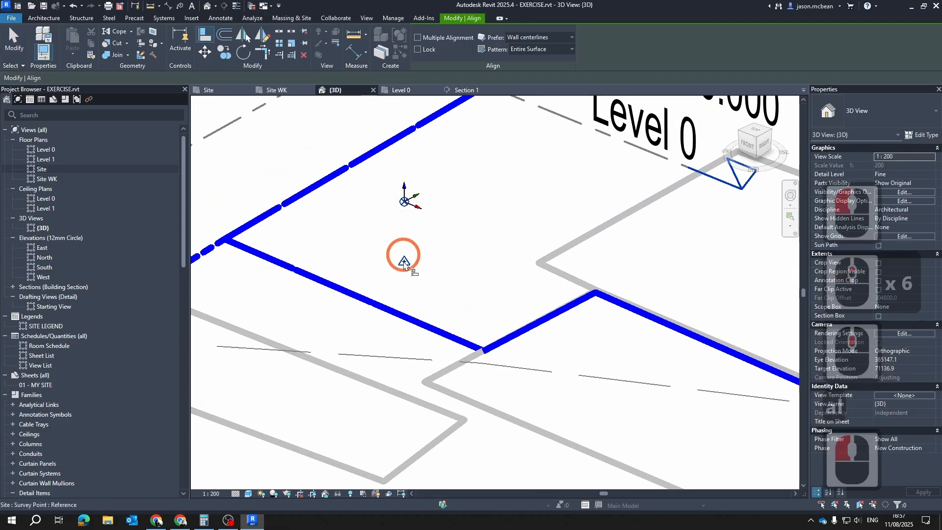
{"action": "key", "text": "Escape"}
{"action": "key", "text": "Escape"}
Check the project base point's coordinates and its position relative to the survey point, internal origin and Level 0
{"action": "left_click", "coordinate": [404, 202]}
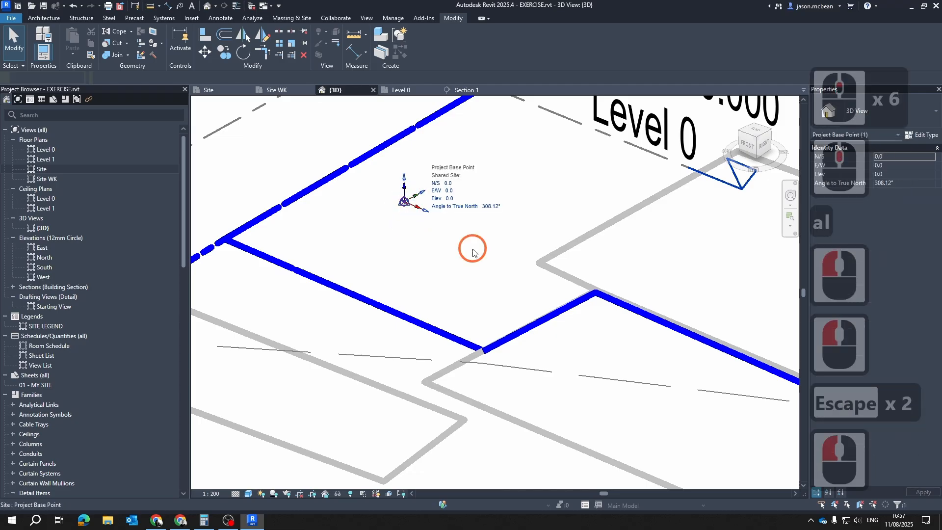
{"action": "scroll", "coordinate": [474, 249], "scroll_direction": "down", "scroll_amount": 3}
{"action": "key", "text": "Escape"}
{"action": "middle_click_drag", "start_coordinate": [465, 257], "coordinate": [212, 126], "text": "shift"}
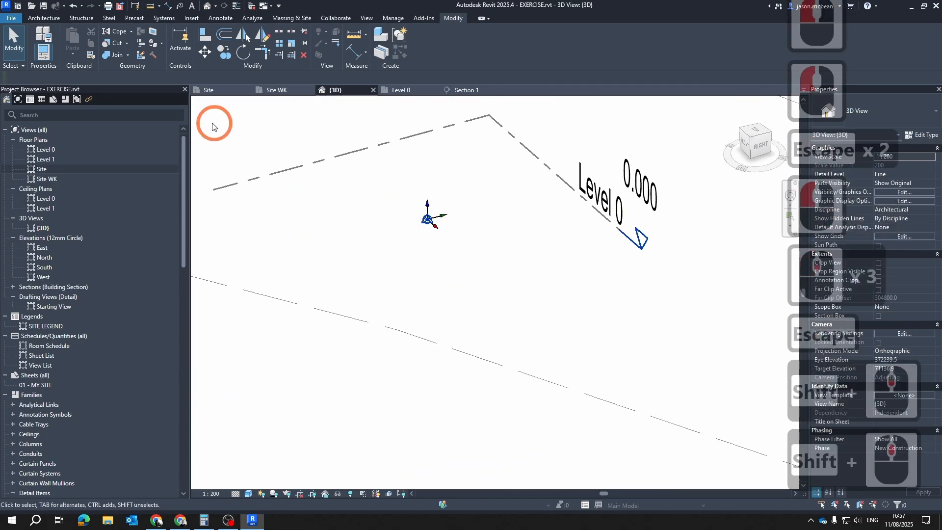
{"action": "scroll", "coordinate": [428, 228], "scroll_direction": "up", "scroll_amount": 6}
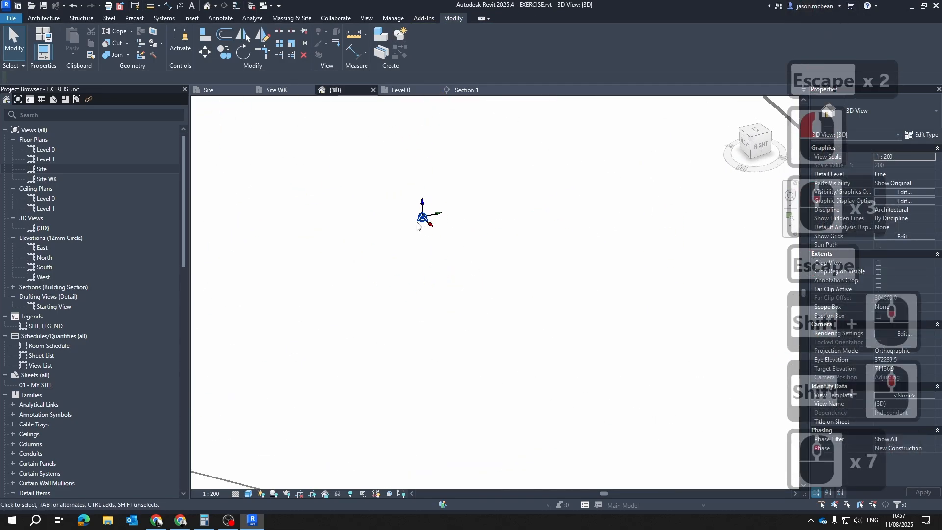
{"action": "key", "text": "Tab"}
{"action": "left_click", "coordinate": [427, 212]}
{"action": "key", "text": "Escape"}
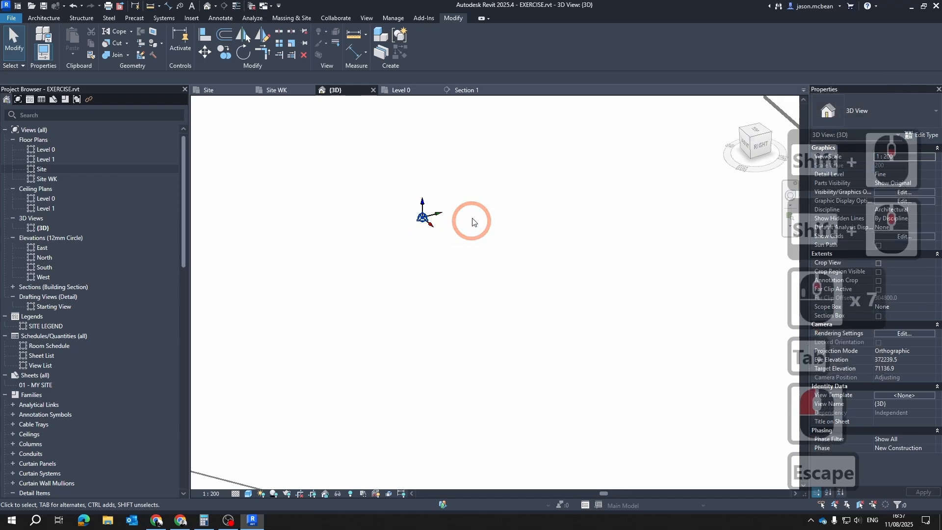
{"action": "scroll", "coordinate": [472, 222], "scroll_direction": "down", "scroll_amount": 13}
{"action": "key", "text": "Escape"}
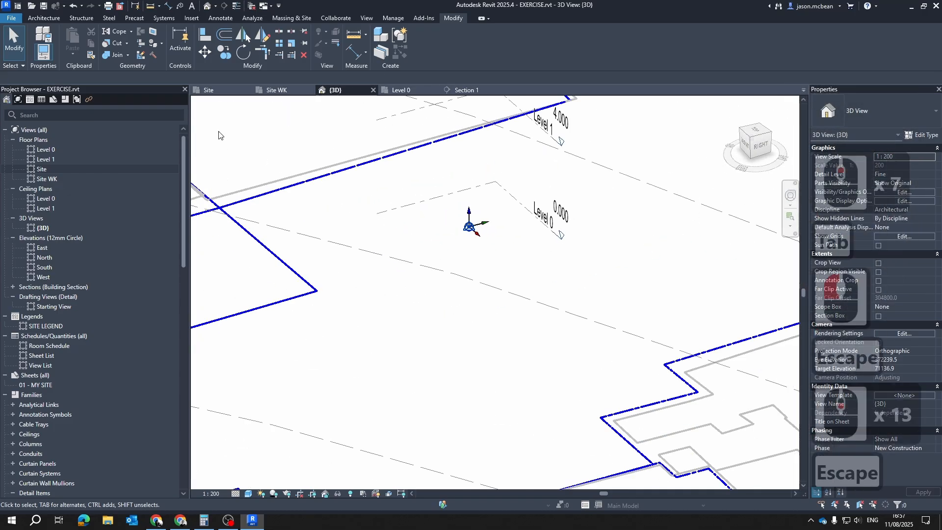
{"action": "scroll", "coordinate": [506, 245], "scroll_direction": "up", "scroll_amount": 4}
{"action": "left_click", "coordinate": [454, 208]}
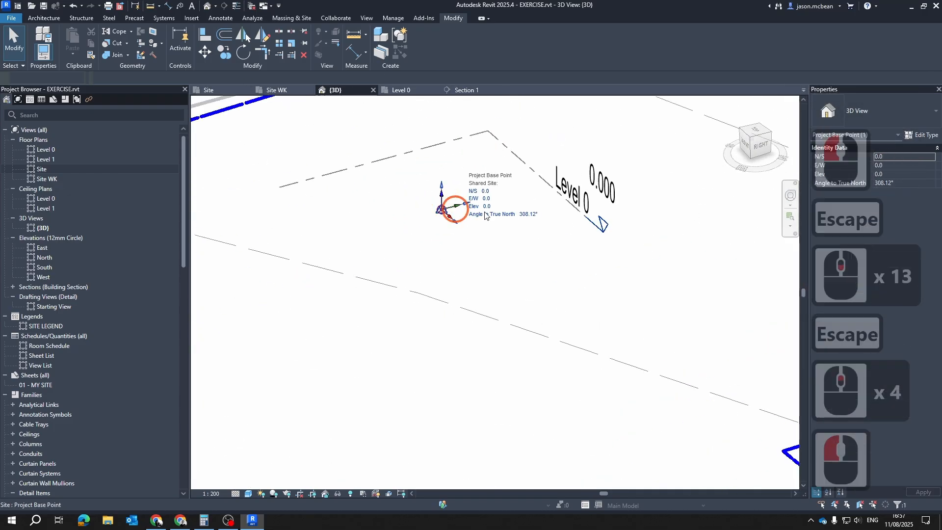
{"action": "middle_click_drag", "start_coordinate": [567, 321], "coordinate": [525, 307], "text": "shift"}
{"action": "scroll", "coordinate": [520, 190], "scroll_direction": "up", "scroll_amount": 10}
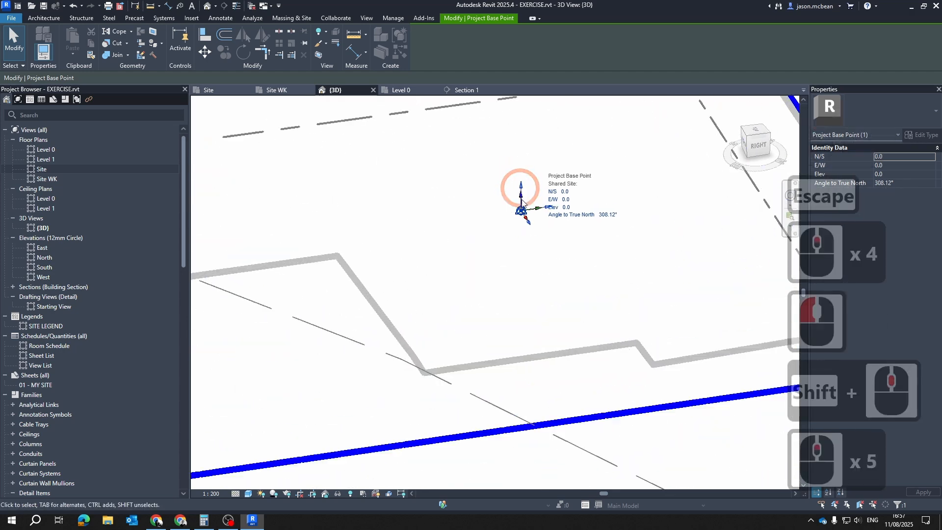
{"action": "key", "text": "Escape"}
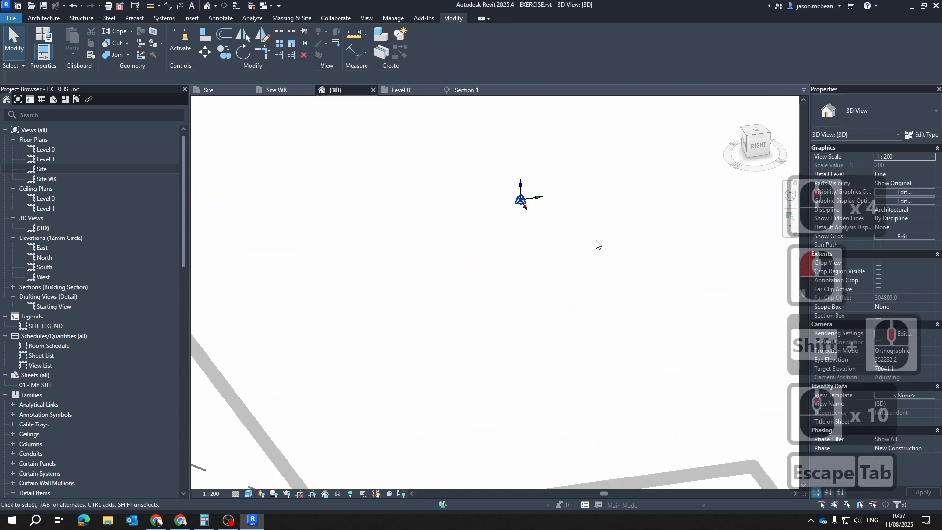
{"action": "scroll", "coordinate": [534, 216], "scroll_direction": "down", "scroll_amount": 6}
{"action": "key", "text": "Escape"}
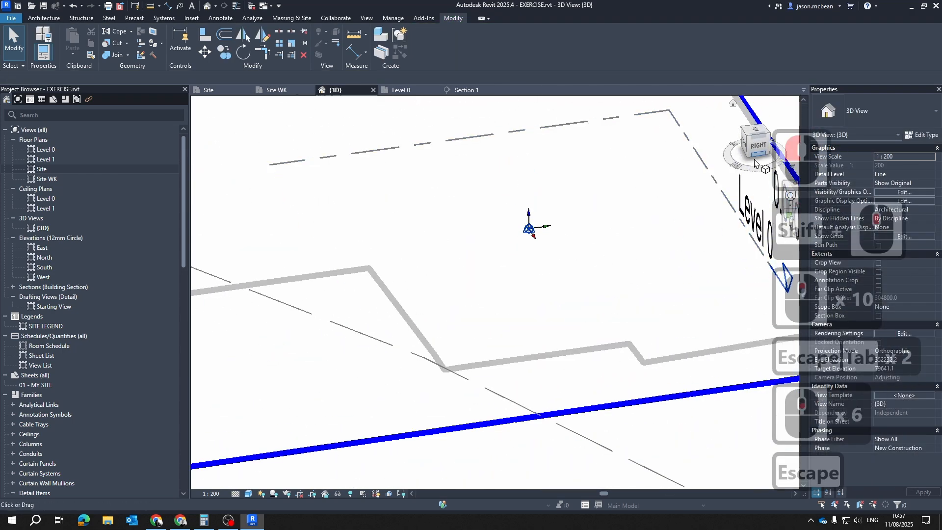
Open the Section 1 view from its section marker in the Site floor plan
{"action": "left_click", "coordinate": [209, 89]}
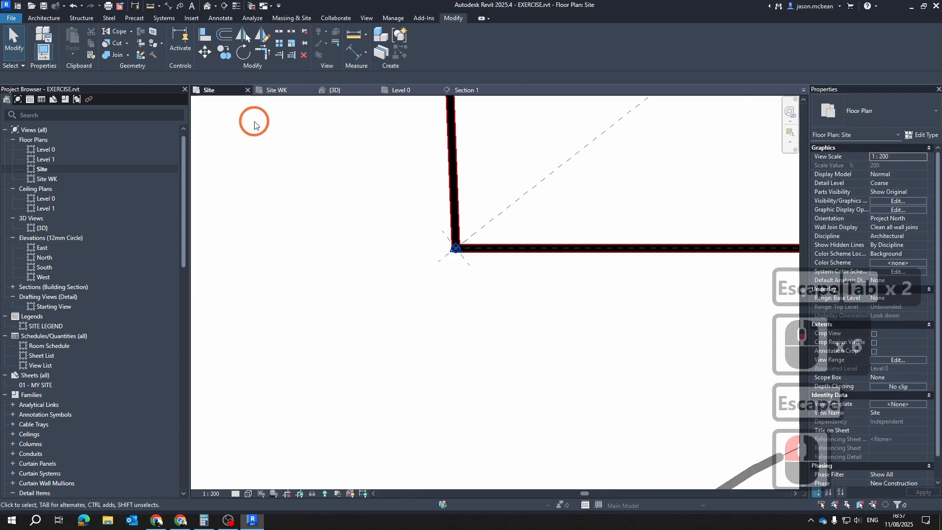
{"action": "scroll", "coordinate": [509, 296], "scroll_direction": "down", "scroll_amount": 2}
{"action": "scroll", "coordinate": [509, 295], "scroll_direction": "down", "scroll_amount": 13}
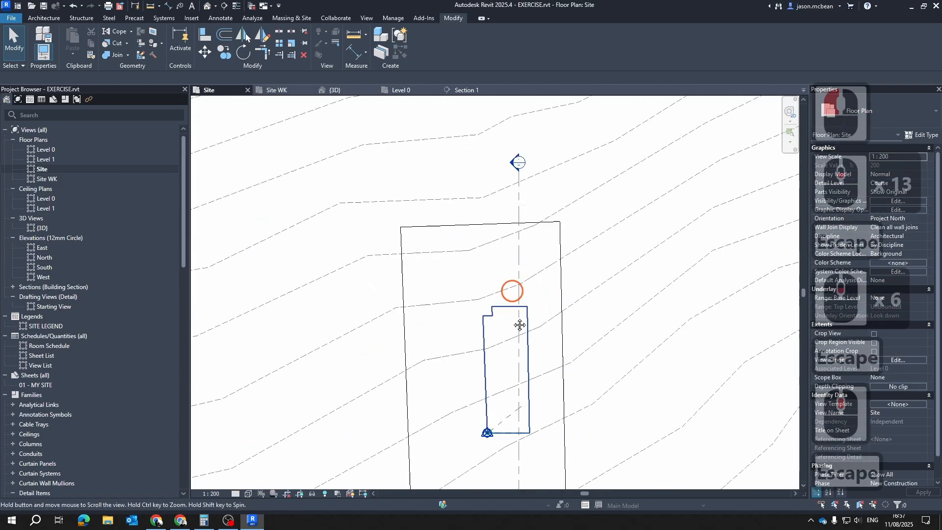
{"action": "double_click", "coordinate": [509, 194]}
{"action": "scroll", "coordinate": [543, 326], "scroll_direction": "up", "scroll_amount": 8}
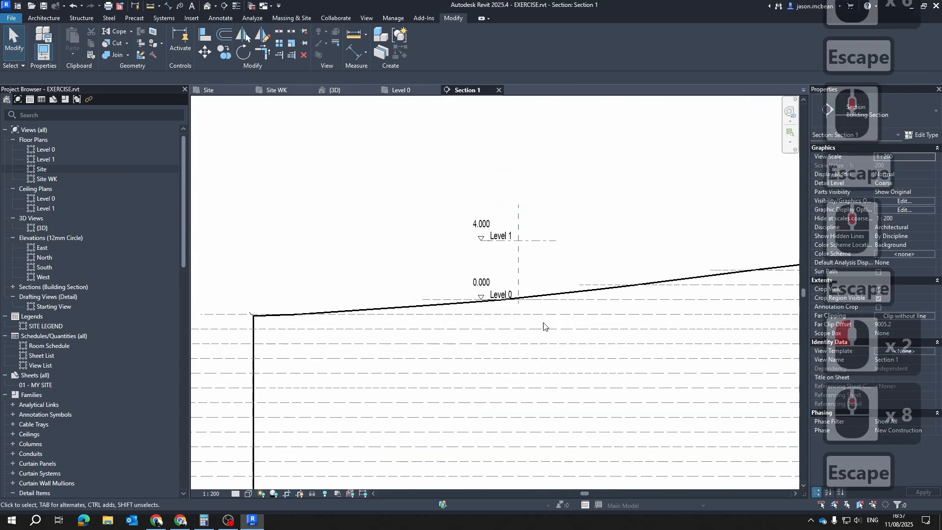
Make the survey point visible in Section 1 through the Site category's visibility overrides
{"action": "scroll", "coordinate": [490, 271], "scroll_direction": "down", "scroll_amount": 5}
{"action": "key", "text": "v"}
{"action": "key", "text": "g"}
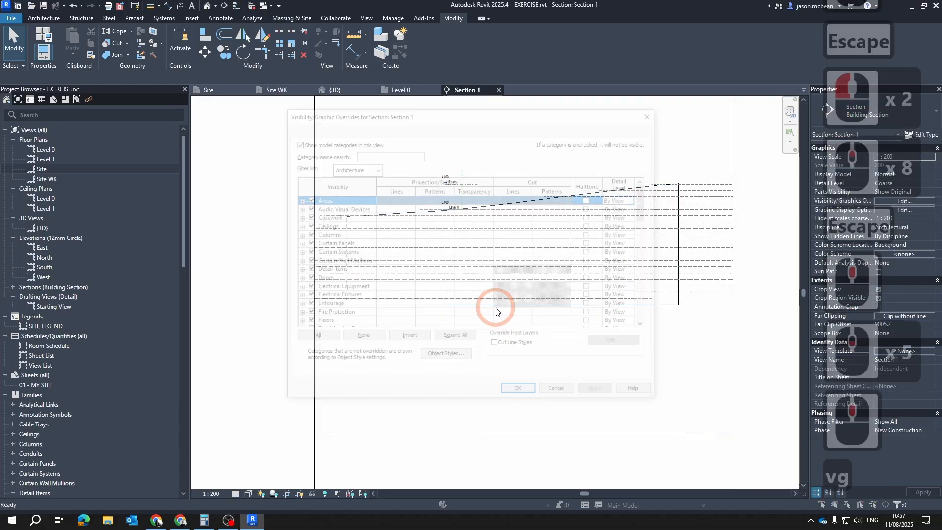
{"action": "left_click", "coordinate": [354, 296]}
{"action": "key", "text": "s"}
{"action": "scroll", "coordinate": [355, 297], "scroll_direction": "down", "scroll_amount": 6}
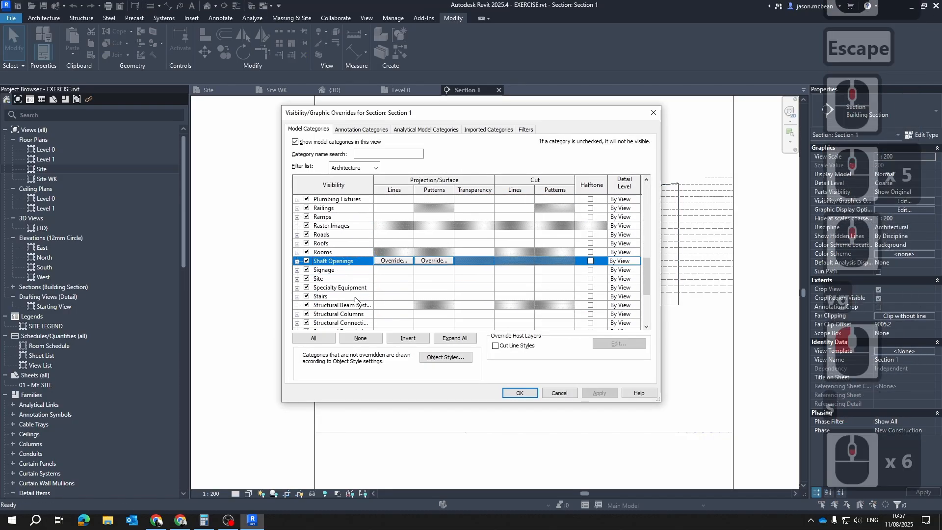
{"action": "scroll", "coordinate": [305, 304], "scroll_direction": "down", "scroll_amount": 4}
{"action": "double_click", "coordinate": [296, 244]}
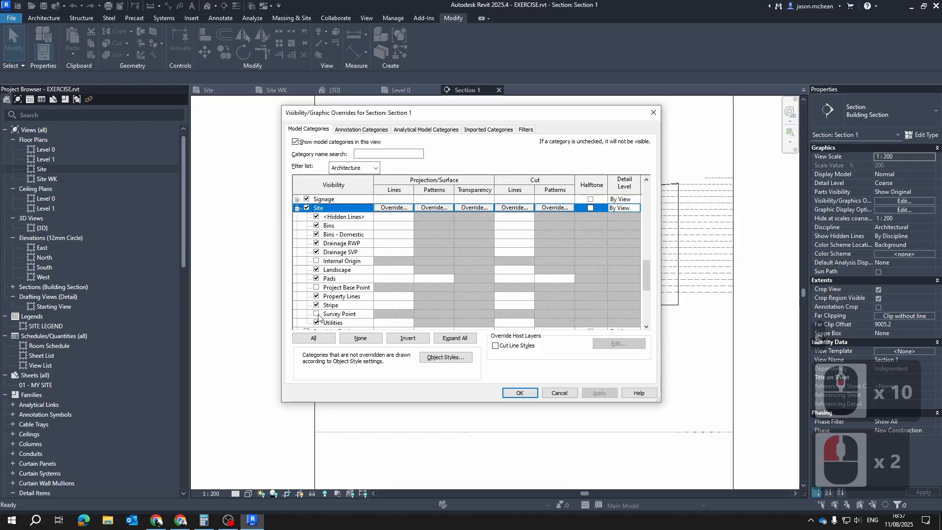
{"action": "left_click", "coordinate": [316, 314]}
{"action": "left_click", "coordinate": [600, 392]}
{"action": "left_click", "coordinate": [520, 392]}
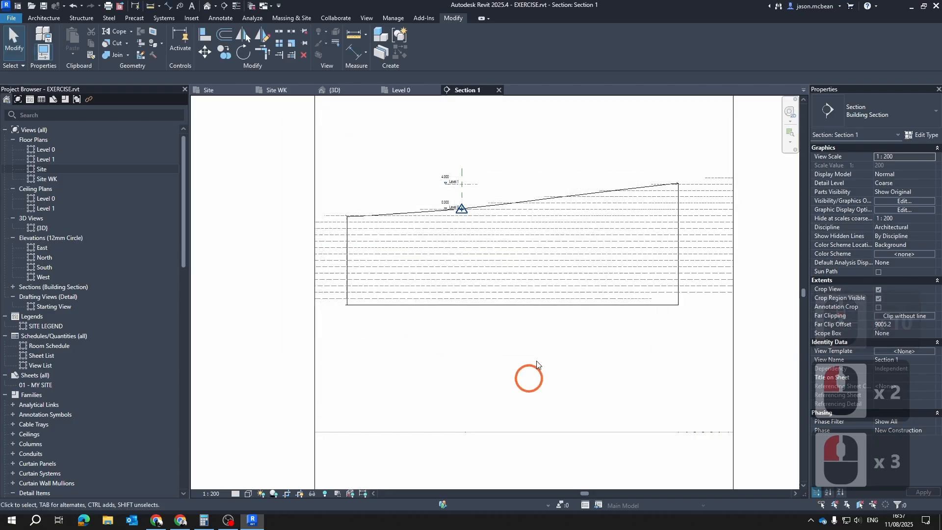
Move the survey point 35000 mm straight down from Level 0 in Section 1
{"action": "scroll", "coordinate": [454, 241], "scroll_direction": "up", "scroll_amount": 13}
{"action": "scroll", "coordinate": [454, 241], "scroll_direction": "up", "scroll_amount": 6}
{"action": "key", "text": "Escape"}
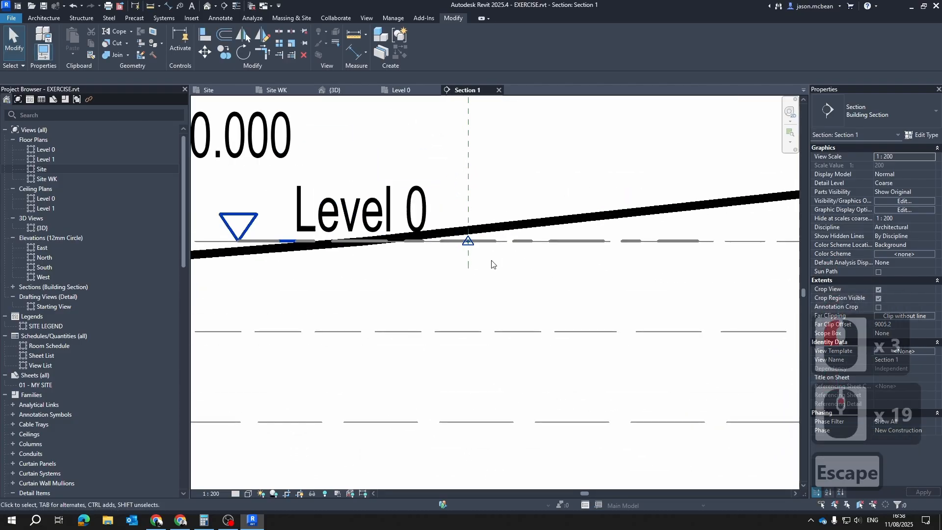
{"action": "scroll", "coordinate": [464, 248], "scroll_direction": "up", "scroll_amount": 8}
{"action": "left_click", "coordinate": [468, 240]}
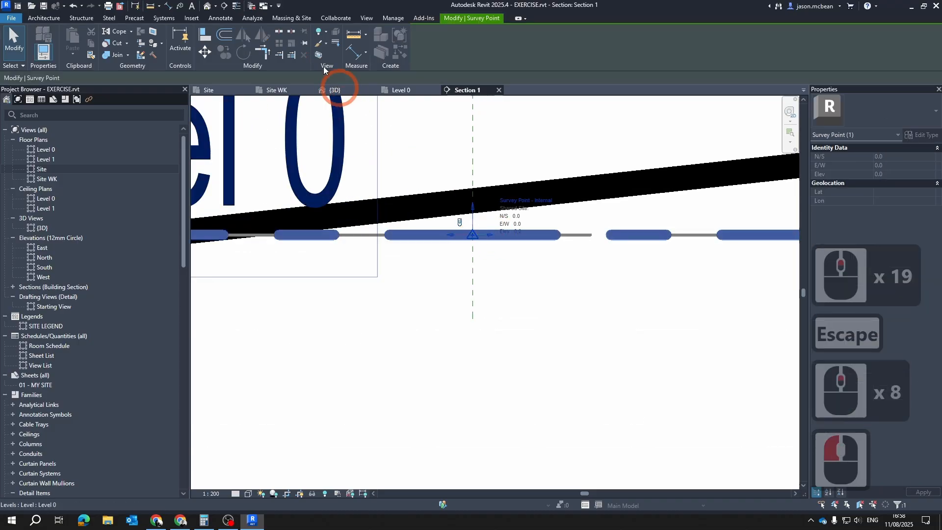
{"action": "left_click", "coordinate": [206, 52]}
{"action": "left_click", "coordinate": [473, 236]}
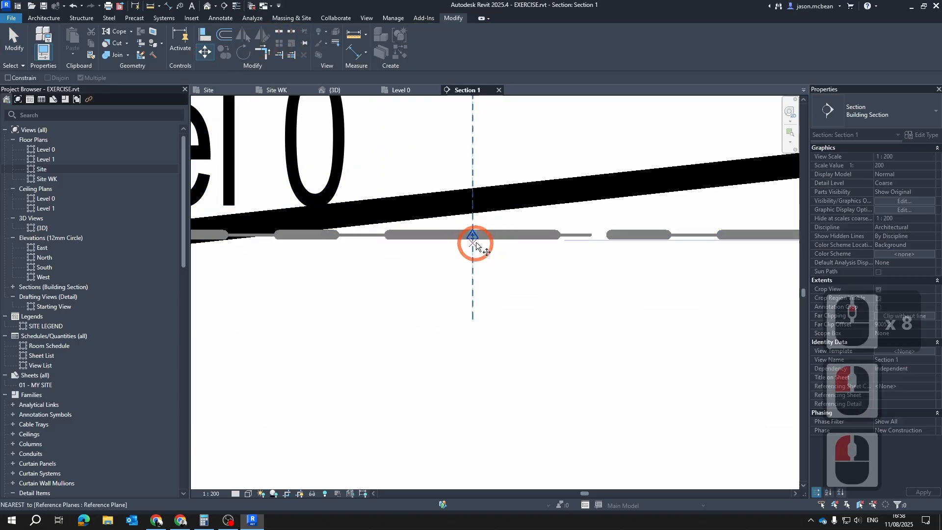
{"action": "scroll", "coordinate": [491, 162], "scroll_direction": "down", "scroll_amount": 13}
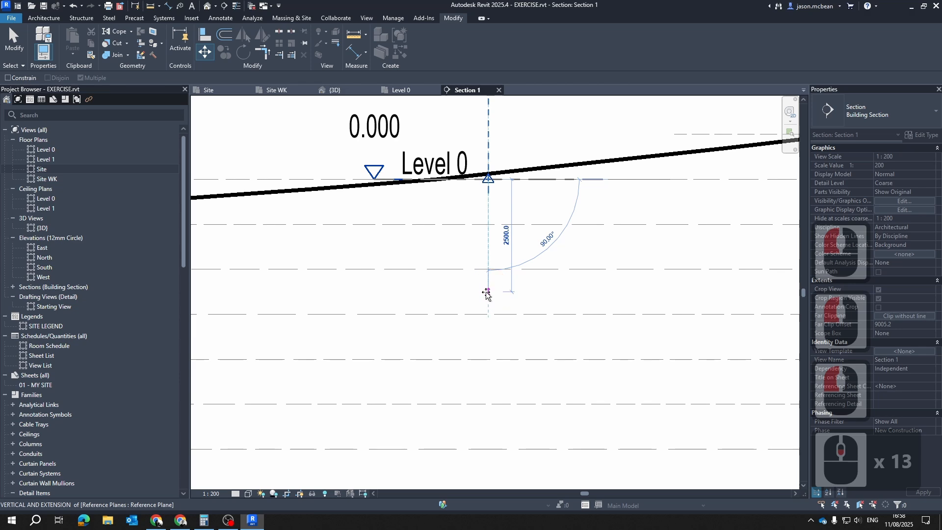
{"action": "type", "text": "3"}
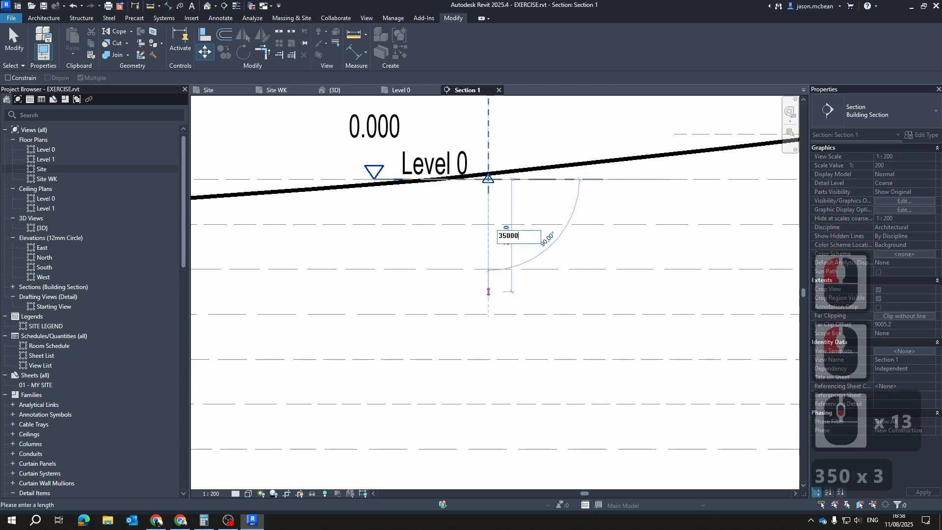
{"action": "type", "text": "5000"}
{"action": "key", "text": "Return"}
{"action": "scroll", "coordinate": [598, 274], "scroll_direction": "down", "scroll_amount": 14}
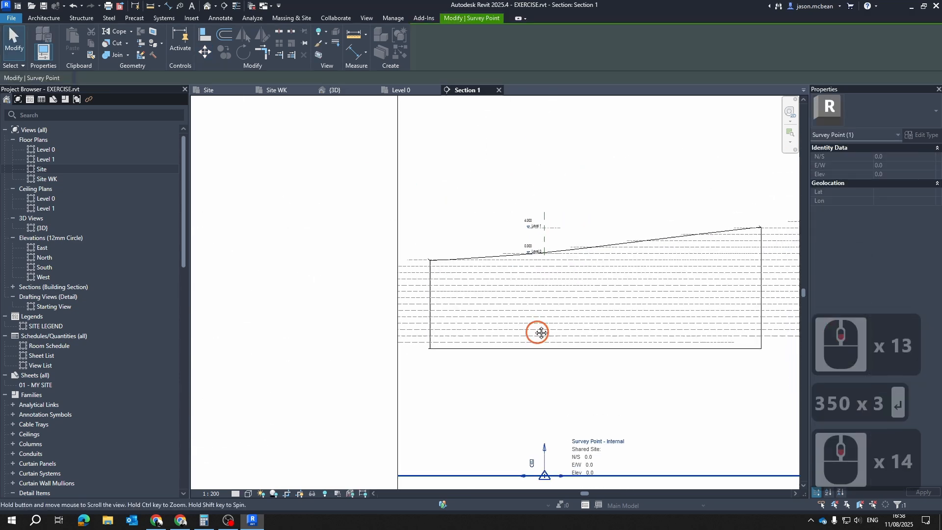
Check the moved survey point's position against the imported site drawing, the terrain and the two levels
{"action": "middle_click_drag", "start_coordinate": [541, 333], "coordinate": [514, 273]}
{"action": "scroll", "coordinate": [525, 386], "scroll_direction": "up", "scroll_amount": 6}
{"action": "key", "text": "Escape"}
{"action": "key", "text": "Escape"}
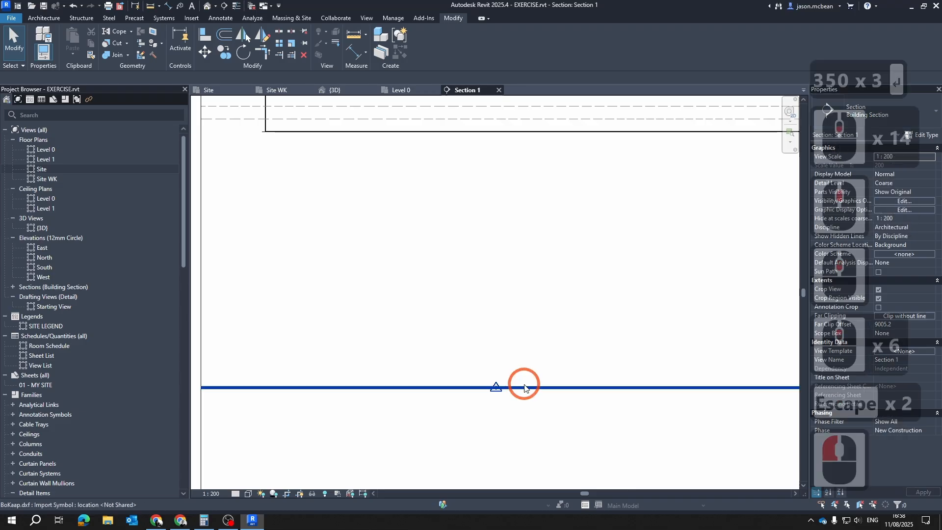
{"action": "key", "text": "Escape"}
{"action": "left_click", "coordinate": [522, 387]}
{"action": "scroll", "coordinate": [518, 387], "scroll_direction": "down", "scroll_amount": 7}
{"action": "key", "text": "Escape"}
{"action": "scroll", "coordinate": [484, 174], "scroll_direction": "up", "scroll_amount": 5}
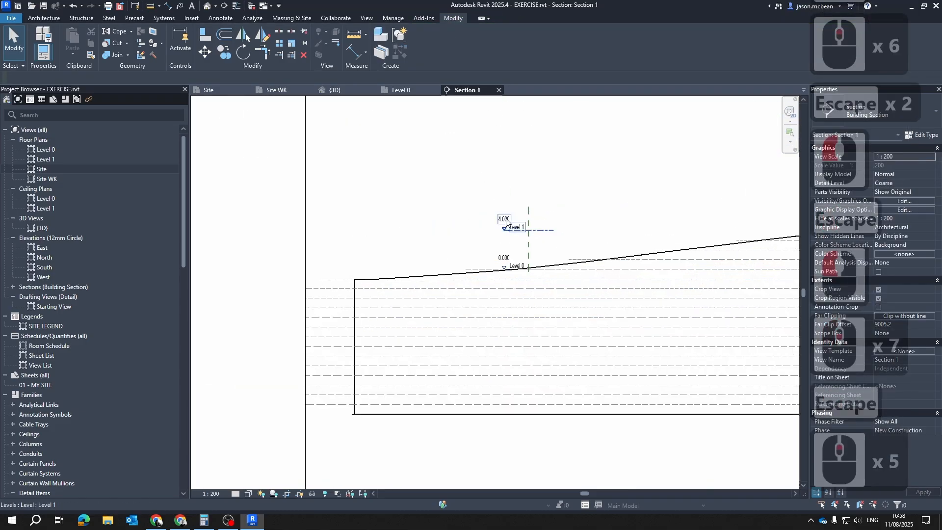
Set the elevation base of the Project Levels type to Survey Point
{"action": "scroll", "coordinate": [503, 250], "scroll_direction": "up", "scroll_amount": 3}
{"action": "left_click", "coordinate": [490, 275]}
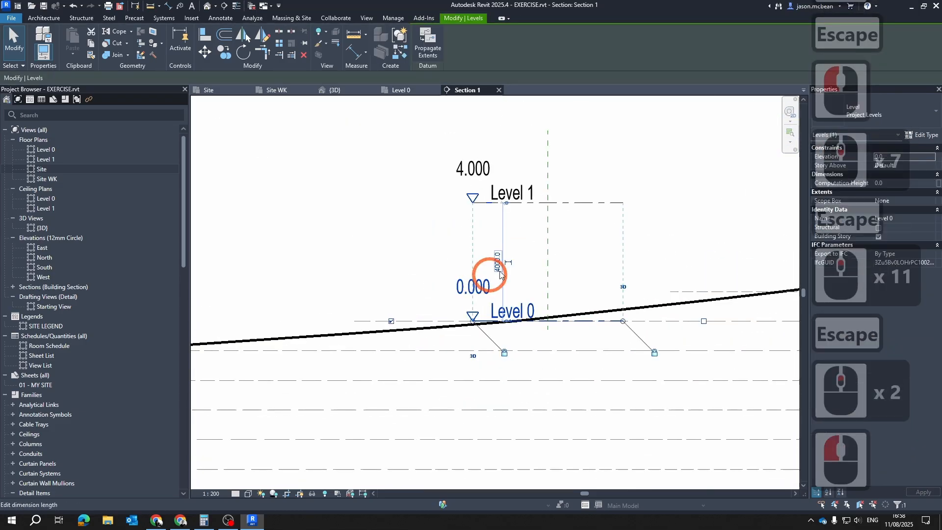
{"action": "left_click", "coordinate": [931, 135]}
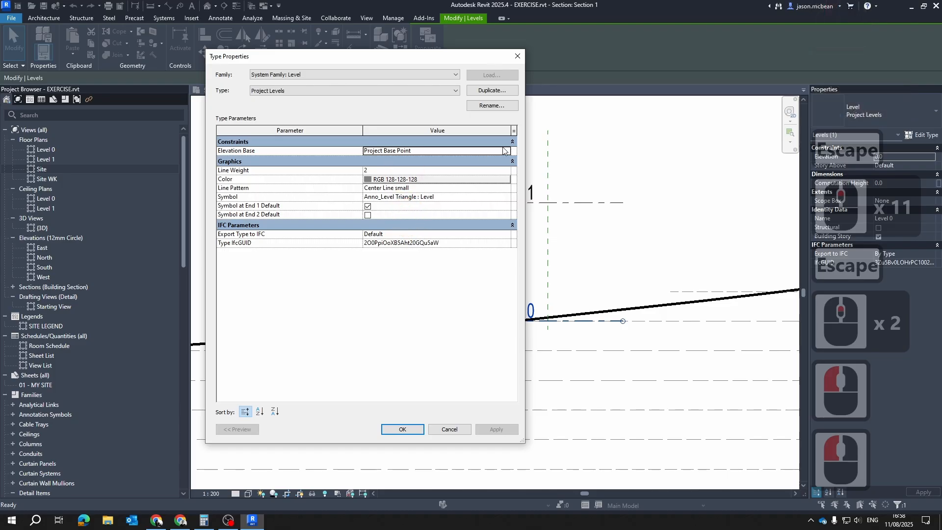
{"action": "left_click", "coordinate": [505, 151]}
{"action": "left_click", "coordinate": [392, 160]}
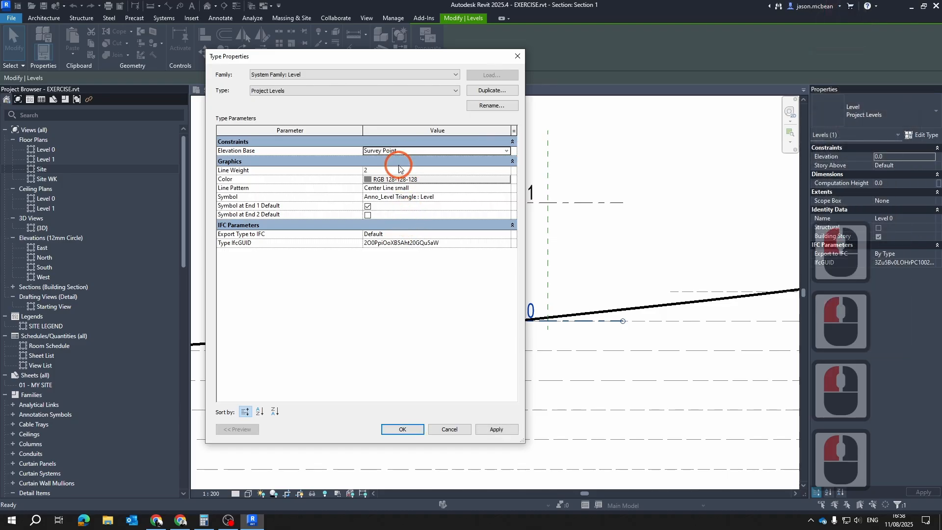
{"action": "left_click", "coordinate": [426, 434]}
{"action": "left_click", "coordinate": [426, 434]}
{"action": "key", "text": "Escape"}
{"action": "key", "text": "Escape"}
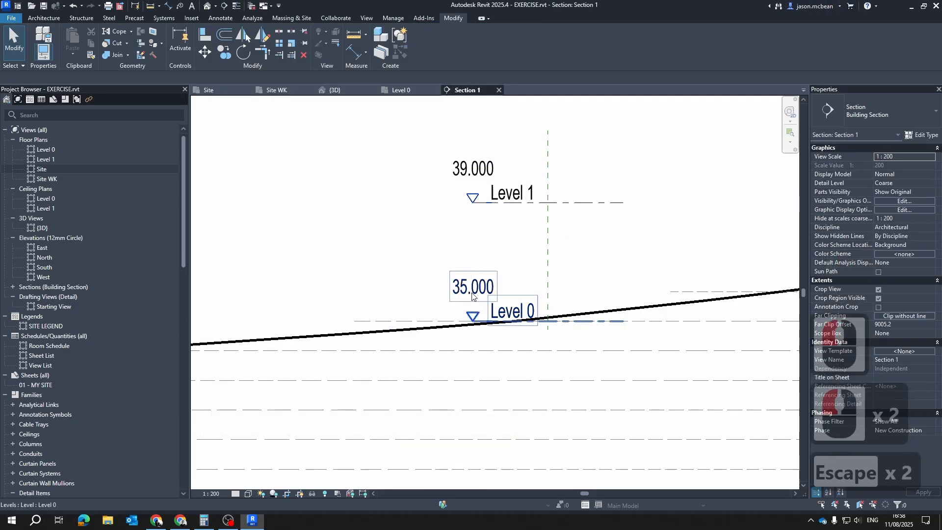
{"action": "left_click", "coordinate": [472, 289]}
{"action": "key", "text": "Escape"}
{"action": "scroll", "coordinate": [498, 217], "scroll_direction": "down", "scroll_amount": 4}
{"action": "key", "text": "Escape"}
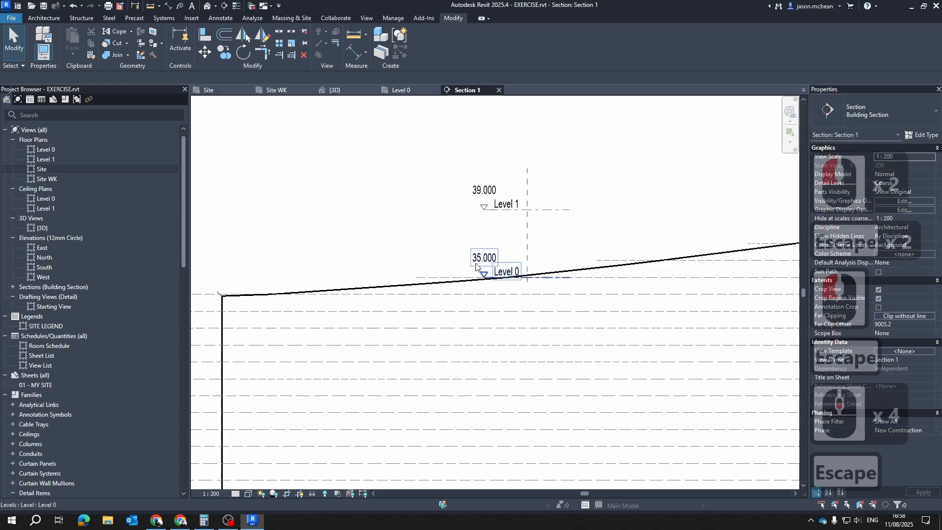
{"action": "left_click", "coordinate": [485, 267]}
{"action": "left_click", "coordinate": [883, 115]}
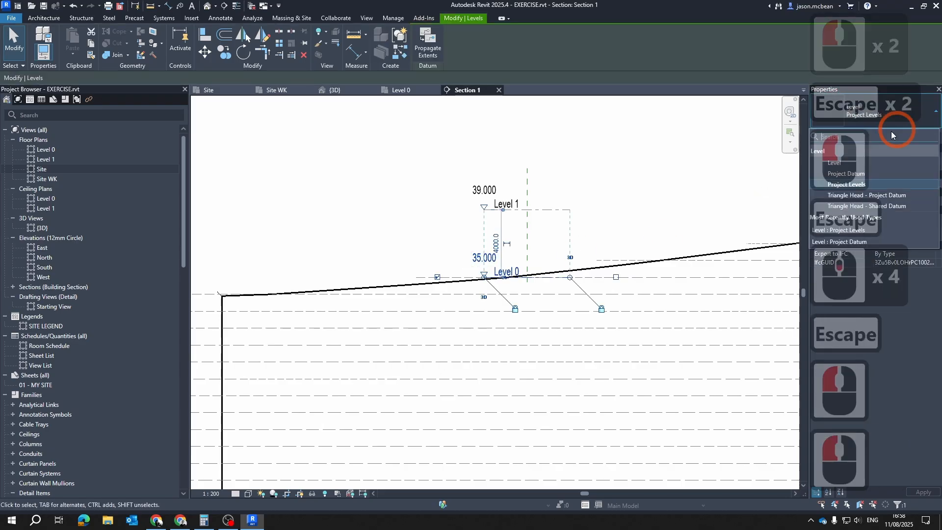
{"action": "key", "text": "Escape"}
{"action": "key", "text": "Escape"}
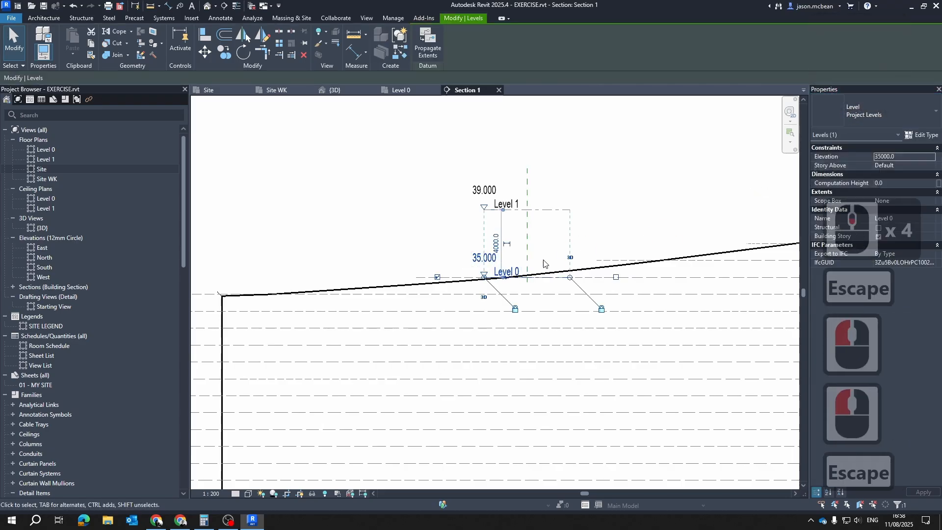
Set the elevation base of the Project Levels type back to Project Base Point
{"action": "left_click", "coordinate": [485, 261]}
{"action": "left_click", "coordinate": [918, 135]}
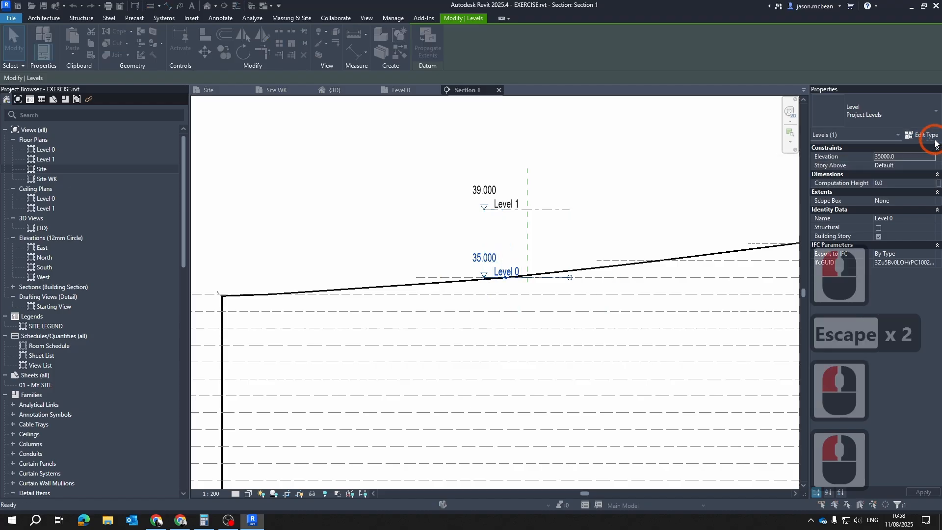
{"action": "left_click", "coordinate": [434, 152]}
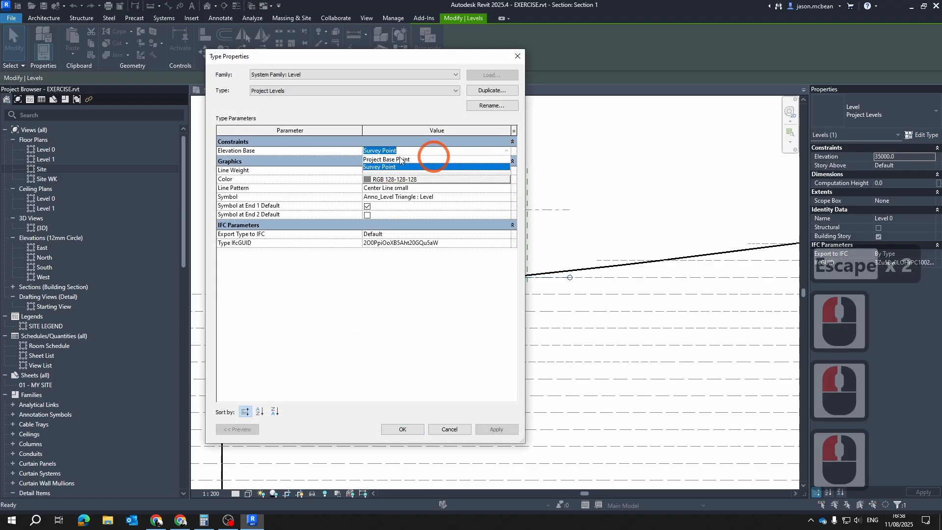
{"action": "left_click", "coordinate": [393, 159]}
{"action": "left_click", "coordinate": [495, 429]}
{"action": "left_click", "coordinate": [402, 429]}
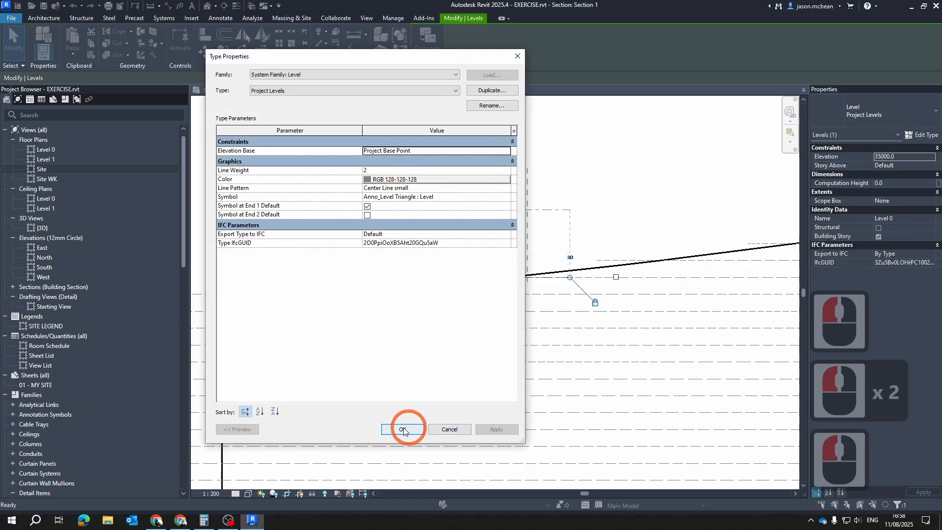
{"action": "key", "text": "Escape"}
{"action": "key", "text": "Escape"}
Shrink Section 1's crop region by raising its lower boundary into the terrain and lowering its upper boundary to just above Level 1
{"action": "scroll", "coordinate": [510, 284], "scroll_direction": "down", "scroll_amount": 6}
{"action": "scroll", "coordinate": [530, 270], "scroll_direction": "up", "scroll_amount": 6}
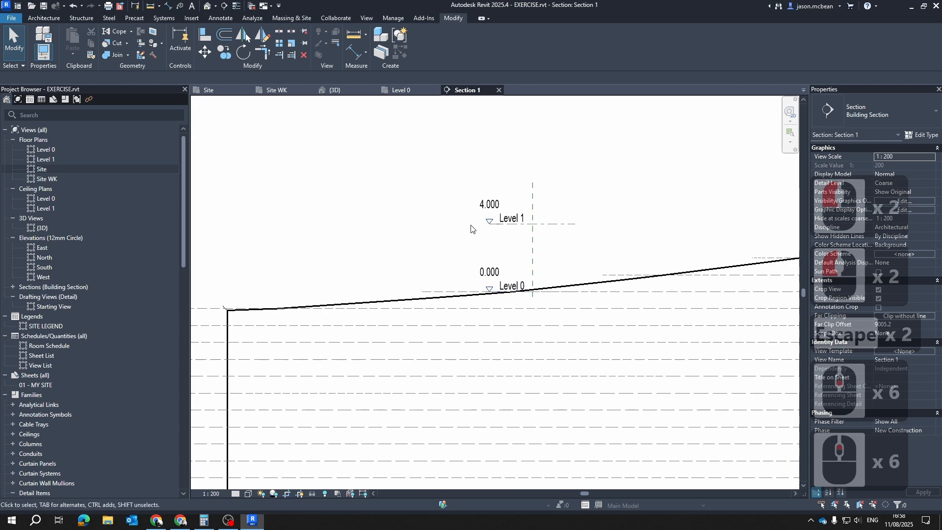
{"action": "scroll", "coordinate": [527, 244], "scroll_direction": "down", "scroll_amount": 7}
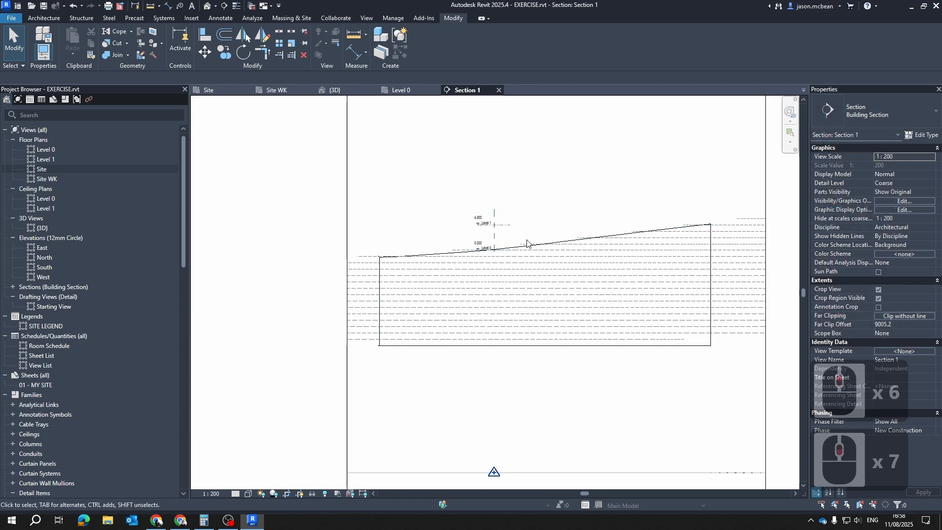
{"action": "scroll", "coordinate": [528, 244], "scroll_direction": "down", "scroll_amount": 3}
{"action": "key", "text": "Escape"}
{"action": "key", "text": "Escape"}
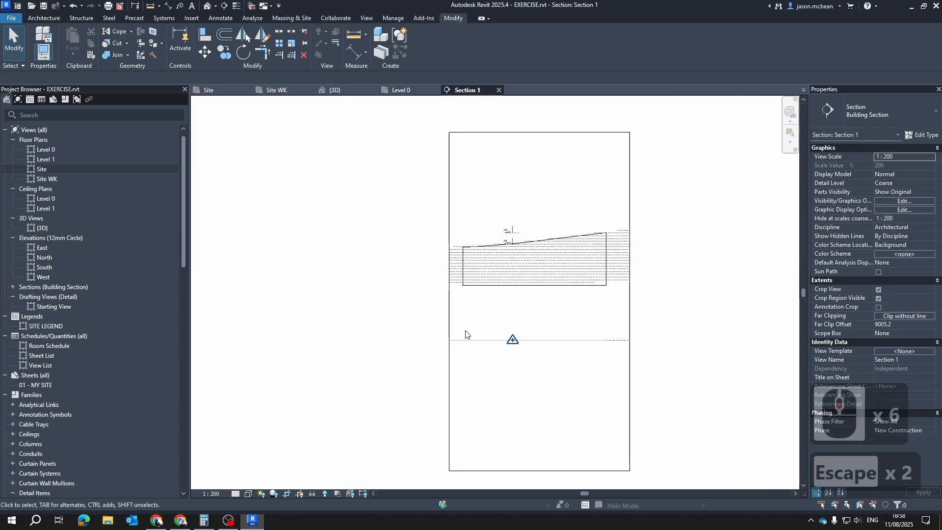
{"action": "left_click", "coordinate": [540, 470]}
{"action": "left_click_drag", "start_coordinate": [540, 471], "coordinate": [540, 310]}
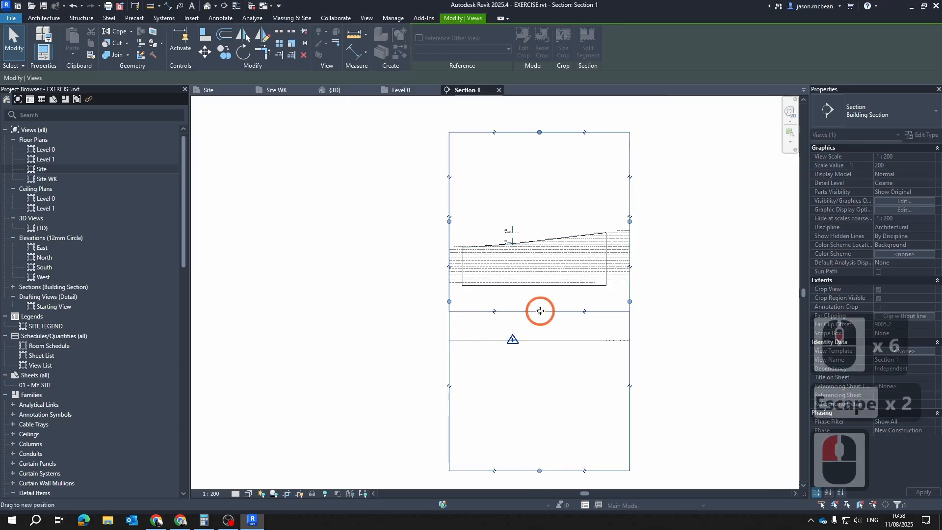
{"action": "left_click_drag", "start_coordinate": [537, 254], "coordinate": [537, 264]}
{"action": "scroll", "coordinate": [547, 204], "scroll_direction": "up", "scroll_amount": 5}
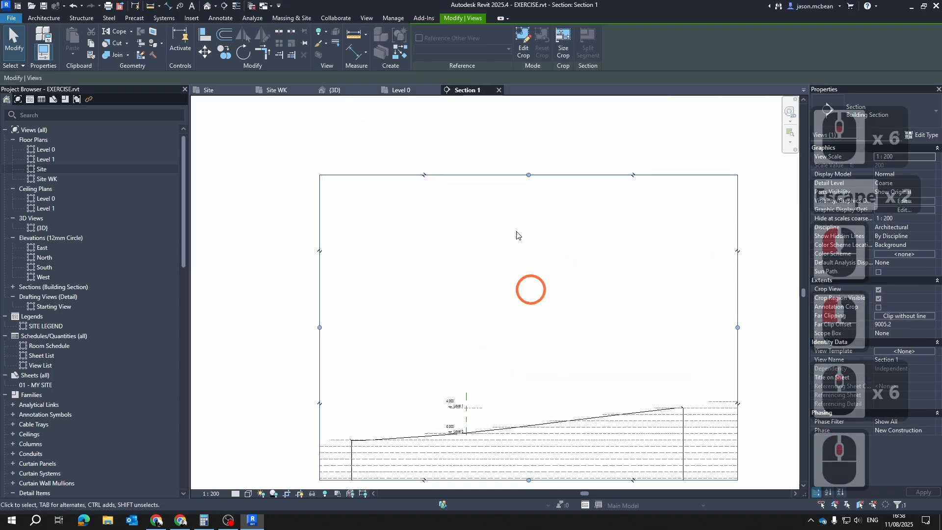
{"action": "left_click_drag", "start_coordinate": [526, 186], "coordinate": [525, 380]}
{"action": "left_click", "coordinate": [378, 448]}
{"action": "key", "text": "Escape"}
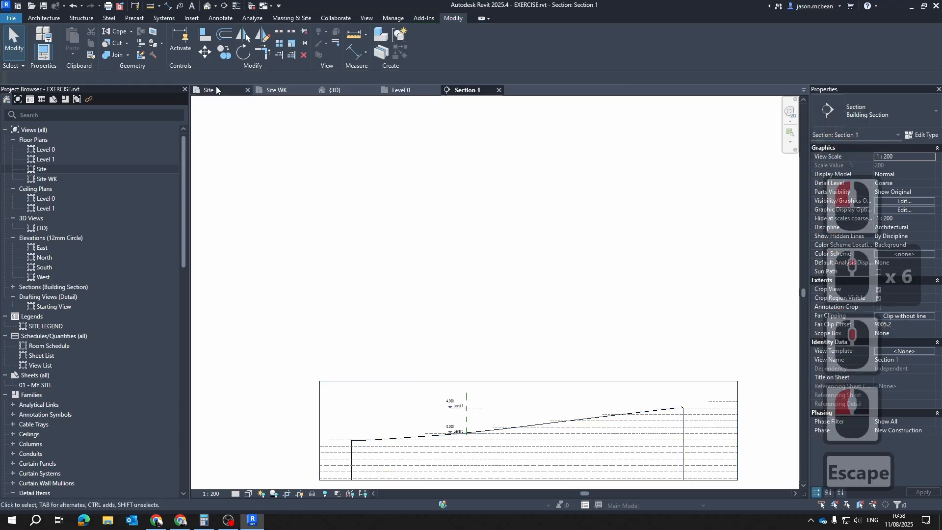
Inspect the project base point's elevation value in the Site plan without changing it
{"action": "left_click", "coordinate": [214, 94]}
{"action": "scroll", "coordinate": [448, 273], "scroll_direction": "up", "scroll_amount": 6}
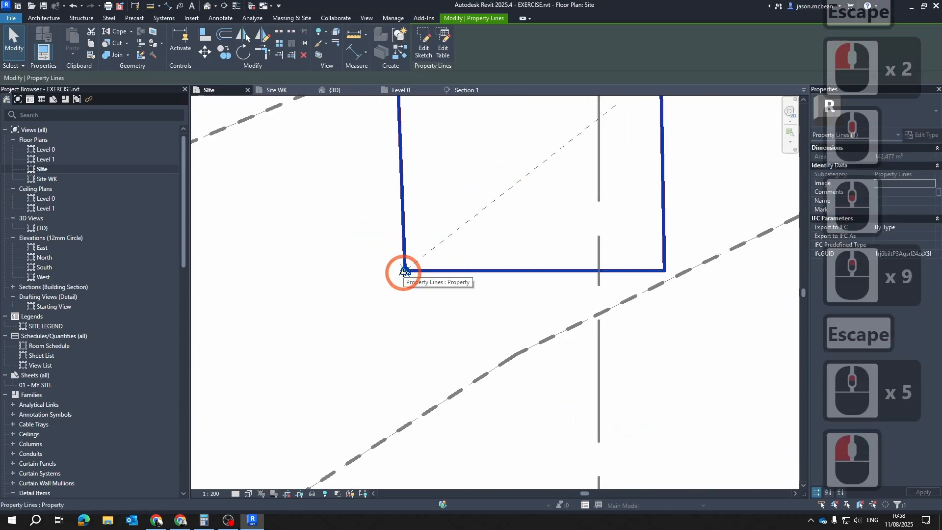
{"action": "scroll", "coordinate": [398, 265], "scroll_direction": "up", "scroll_amount": 7}
{"action": "key", "text": "Tab"}
{"action": "key", "text": "Tab"}
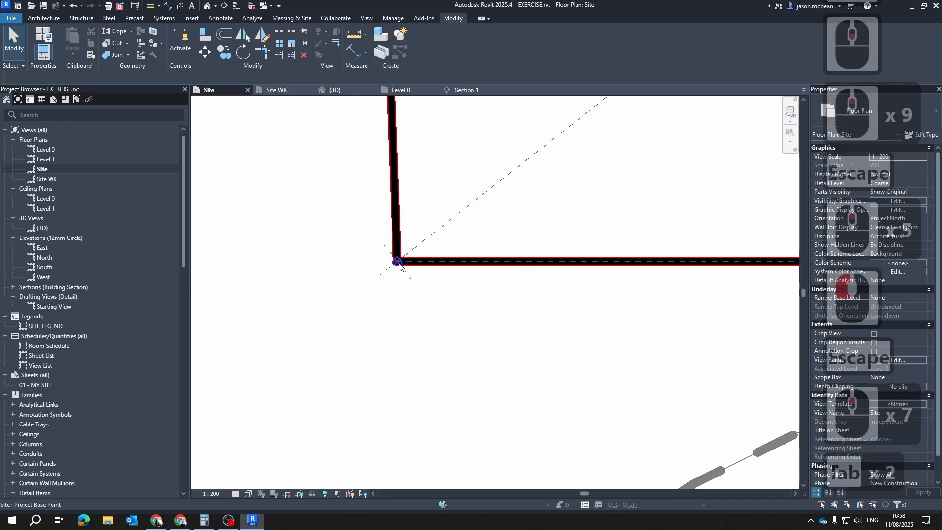
{"action": "left_click", "coordinate": [400, 266]}
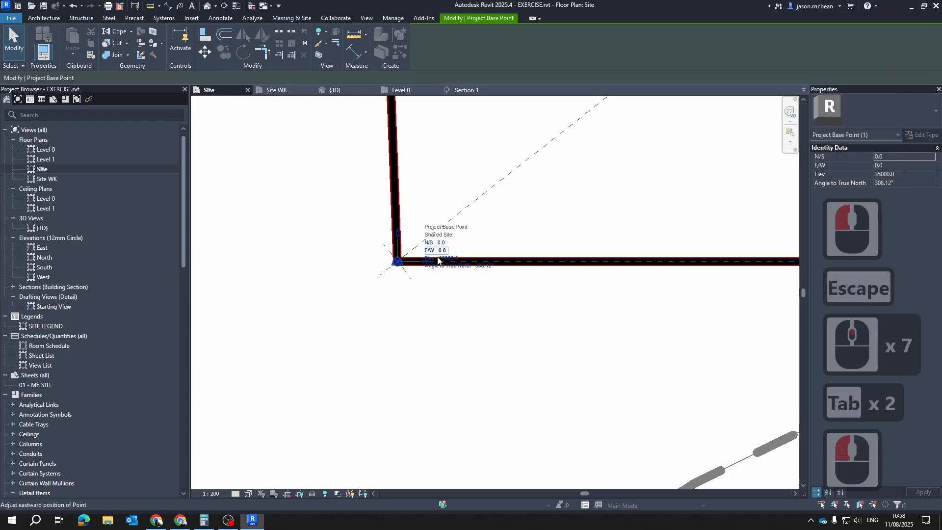
{"action": "left_click", "coordinate": [453, 261]}
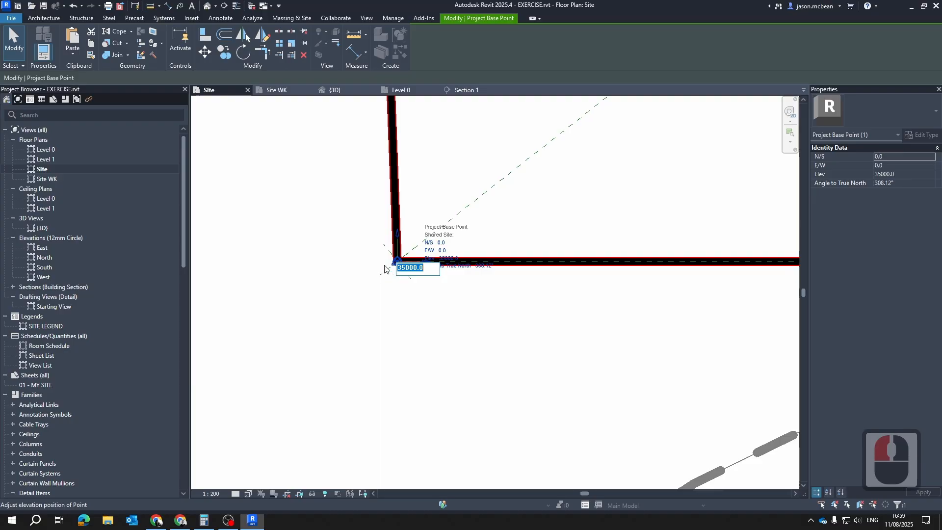
{"action": "key", "text": "Escape"}
{"action": "key", "text": "Escape"}
Check how the site, its section line and the base point appear in the Site plan, Section 1 and the Level 0 plan
{"action": "scroll", "coordinate": [432, 237], "scroll_direction": "down", "scroll_amount": 7}
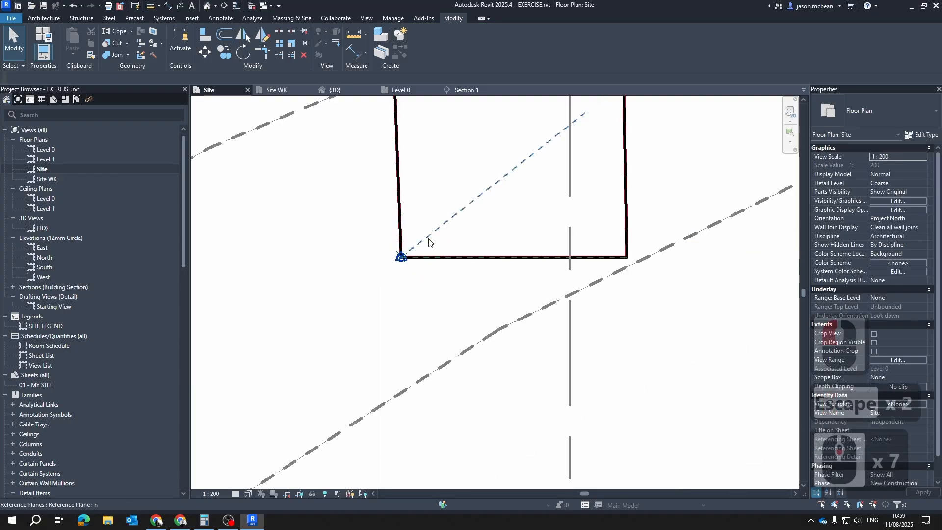
{"action": "key", "text": "Escape"}
{"action": "scroll", "coordinate": [442, 282], "scroll_direction": "down", "scroll_amount": 12}
{"action": "key", "text": "Escape"}
{"action": "middle_click_drag", "start_coordinate": [457, 168], "coordinate": [455, 248]}
{"action": "key", "text": "Escape"}
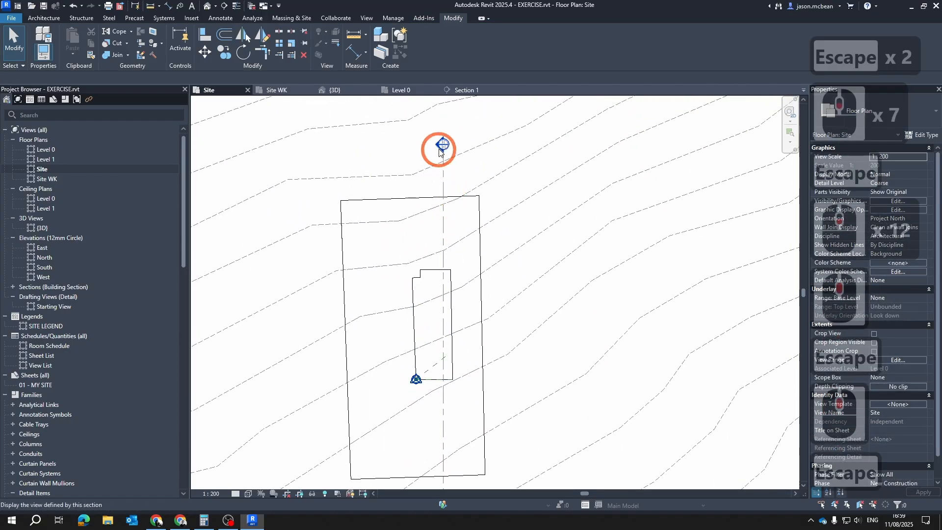
{"action": "double_click", "coordinate": [441, 145]}
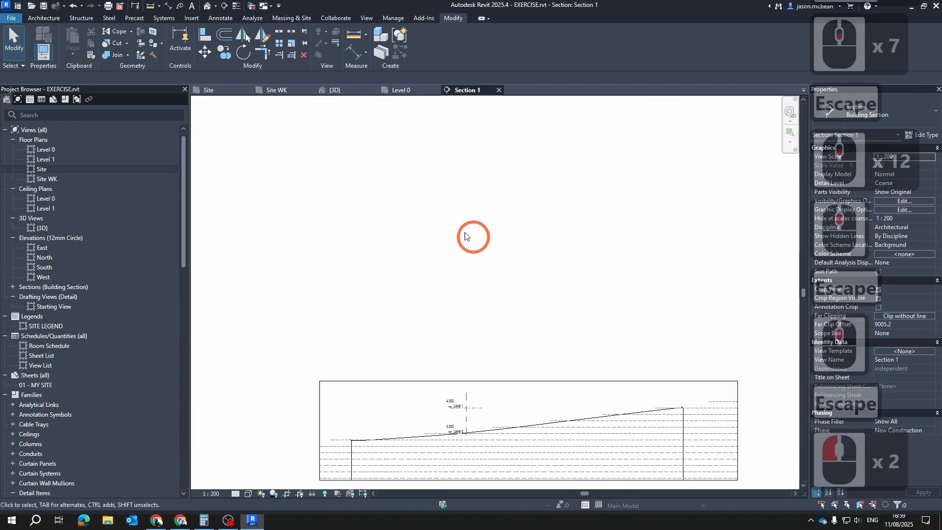
{"action": "double_click", "coordinate": [43, 150]}
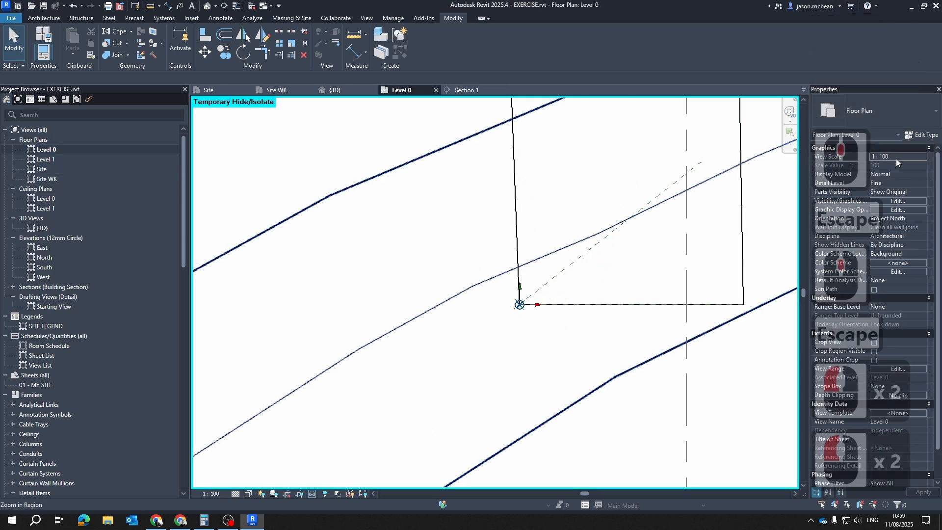
{"action": "scroll", "coordinate": [473, 399], "scroll_direction": "down", "scroll_amount": 6}
{"action": "scroll", "coordinate": [542, 327], "scroll_direction": "down", "scroll_amount": 3}
{"action": "key", "text": "Escape"}
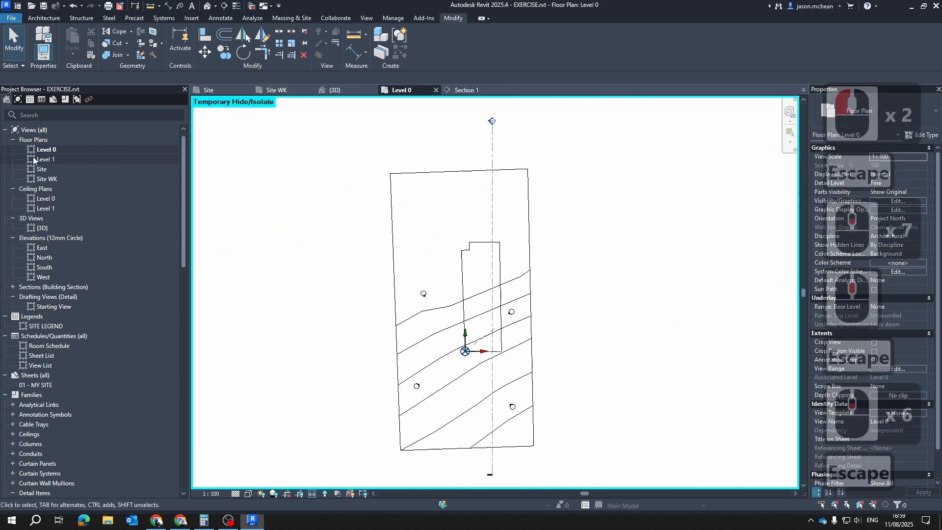
{"action": "key", "text": "Escape"}
{"action": "double_click", "coordinate": [42, 169]}
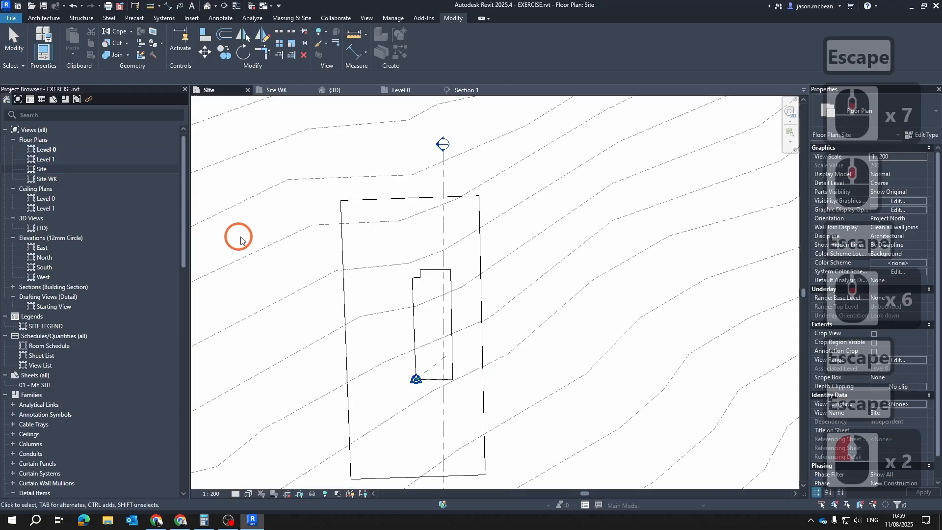
{"action": "middle_click_drag", "start_coordinate": [513, 417], "coordinate": [561, 406]}
{"action": "key", "text": "Escape"}
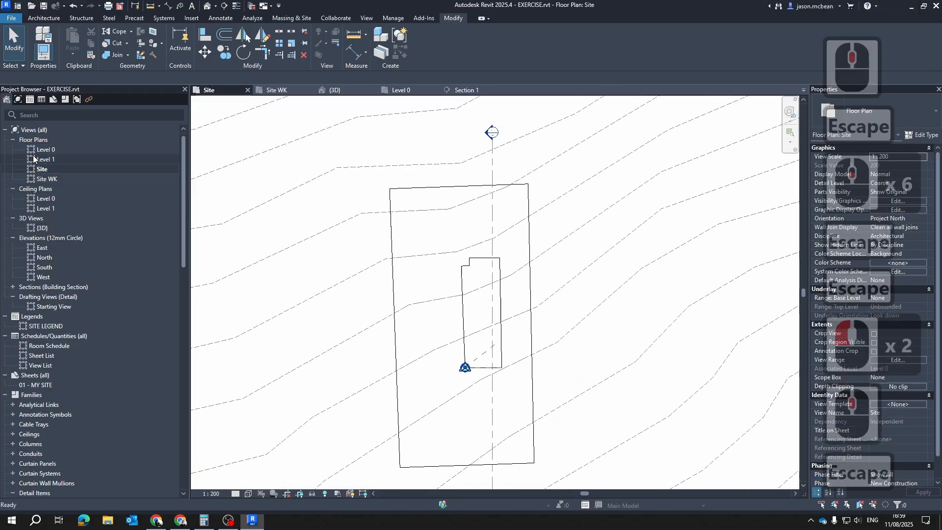
{"action": "scroll", "coordinate": [485, 421], "scroll_direction": "up", "scroll_amount": 7}
{"action": "scroll", "coordinate": [469, 296], "scroll_direction": "down", "scroll_amount": 6}
{"action": "middle_click_drag", "start_coordinate": [454, 412], "coordinate": [479, 237]}
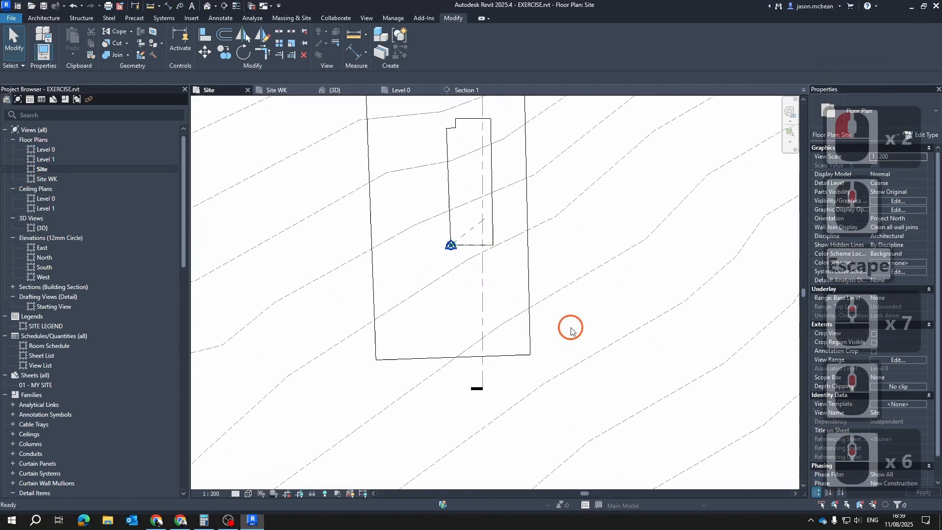
{"action": "middle_click_drag", "start_coordinate": [468, 189], "coordinate": [455, 223]}
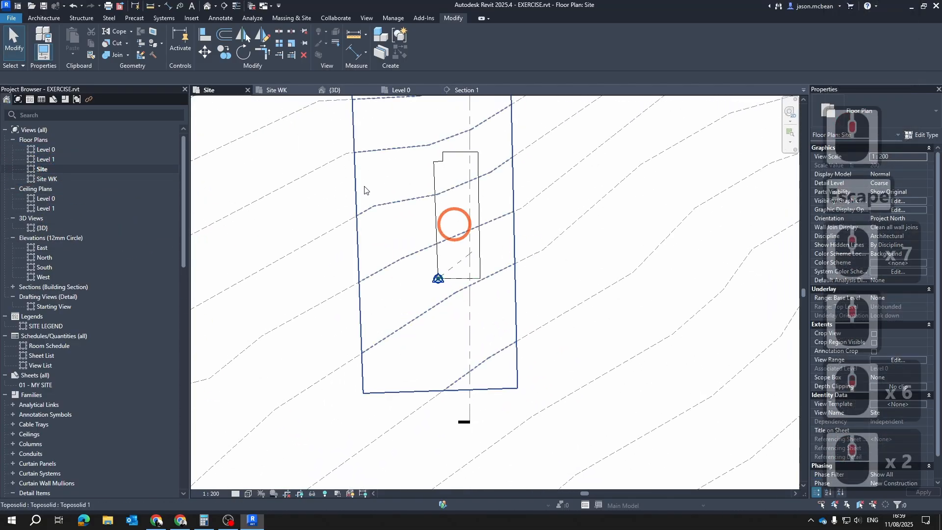
In the Site WK plan, rotate the North elevation marker so its arrow points horizontally left across the site
{"action": "left_click", "coordinate": [274, 93]}
{"action": "scroll", "coordinate": [454, 284], "scroll_direction": "down", "scroll_amount": 5}
{"action": "middle_click_drag", "start_coordinate": [471, 296], "coordinate": [426, 355]}
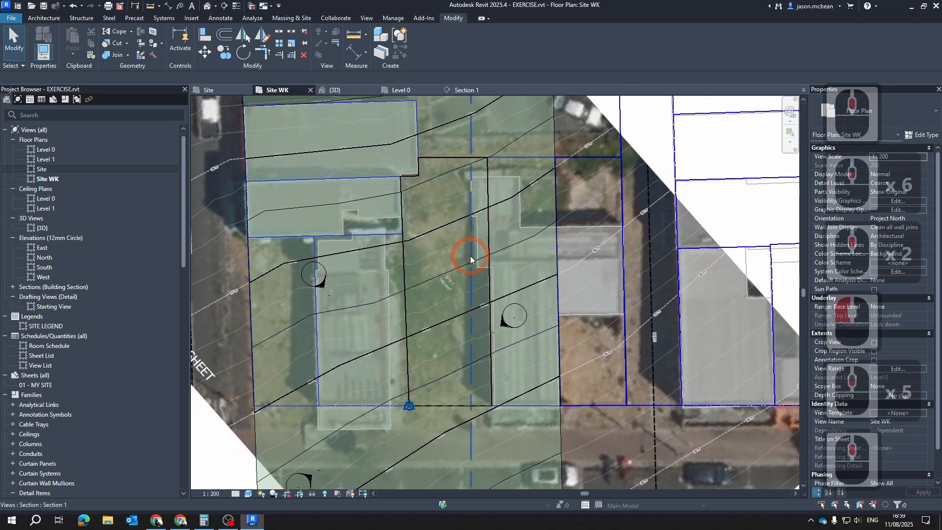
{"action": "scroll", "coordinate": [471, 260], "scroll_direction": "down", "scroll_amount": 1}
{"action": "middle_click_drag", "start_coordinate": [531, 323], "coordinate": [532, 330]}
{"action": "scroll", "coordinate": [530, 329], "scroll_direction": "up", "scroll_amount": 5}
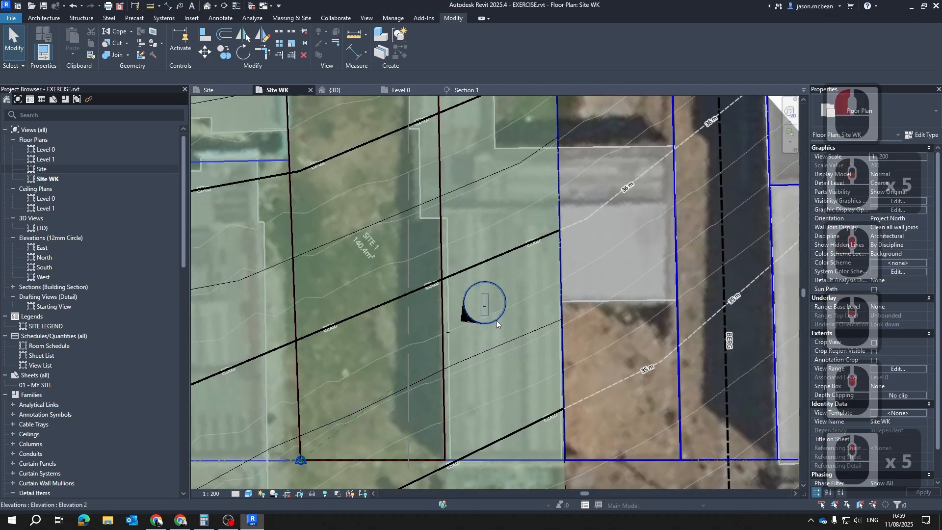
{"action": "scroll", "coordinate": [534, 256], "scroll_direction": "down", "scroll_amount": 6}
{"action": "scroll", "coordinate": [475, 284], "scroll_direction": "up", "scroll_amount": 6}
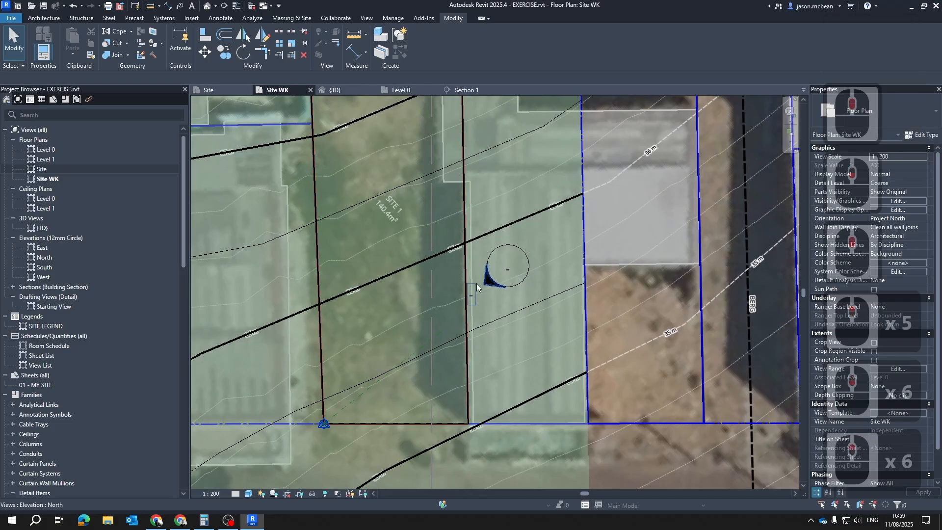
{"action": "left_click", "coordinate": [488, 283]}
{"action": "scroll", "coordinate": [537, 294], "scroll_direction": "down", "scroll_amount": 7}
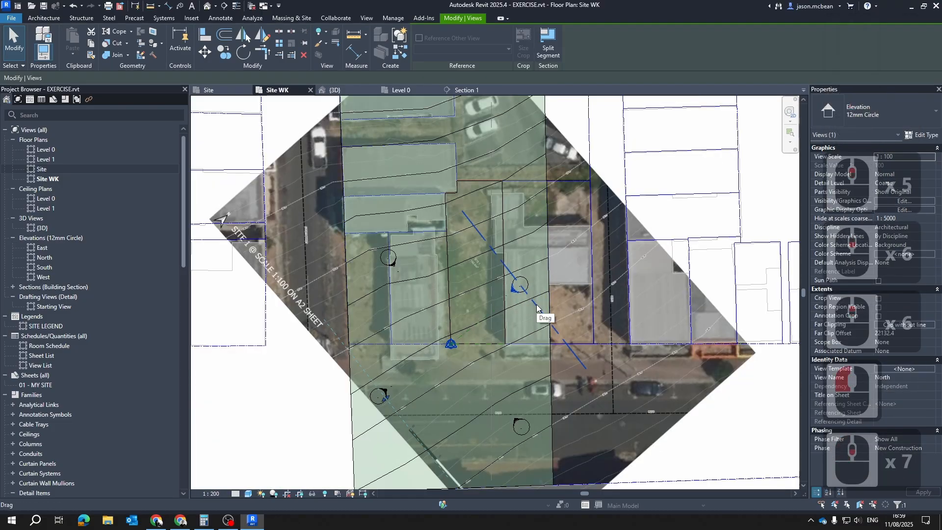
{"action": "left_click", "coordinate": [534, 306]}
{"action": "left_click", "coordinate": [521, 290]}
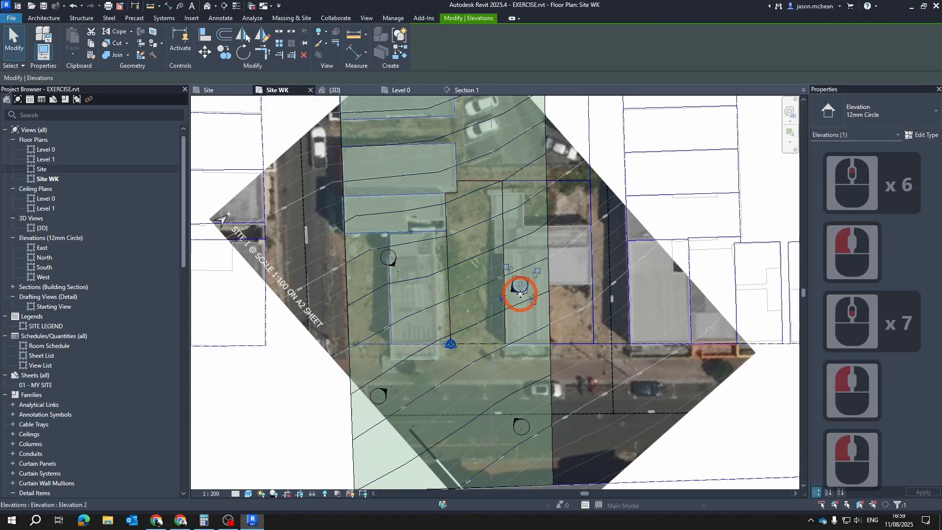
{"action": "scroll", "coordinate": [523, 300], "scroll_direction": "up", "scroll_amount": 5}
{"action": "left_click_drag", "start_coordinate": [490, 308], "coordinate": [472, 305]}
{"action": "left_click", "coordinate": [421, 276]}
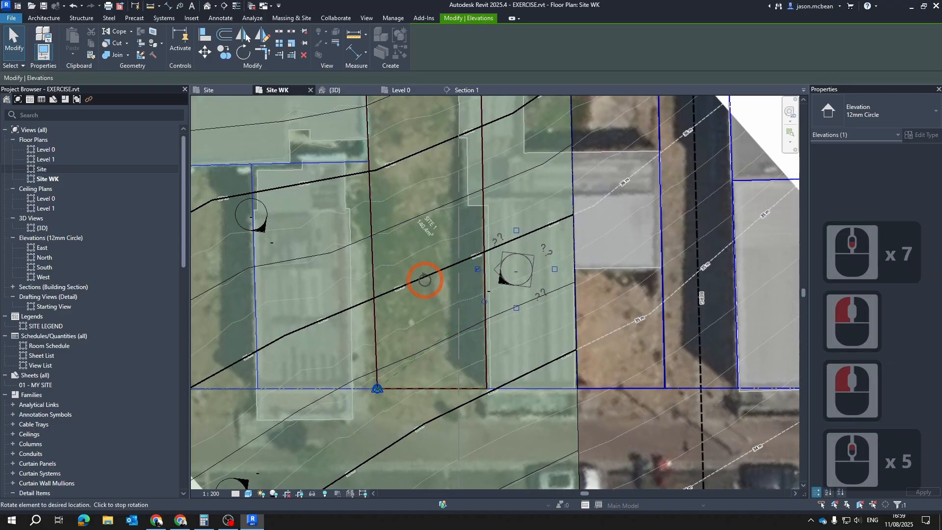
Rotate the East elevation marker below the street so its arrow points straight up toward the site
{"action": "middle_click_drag", "start_coordinate": [415, 352], "coordinate": [459, 202]}
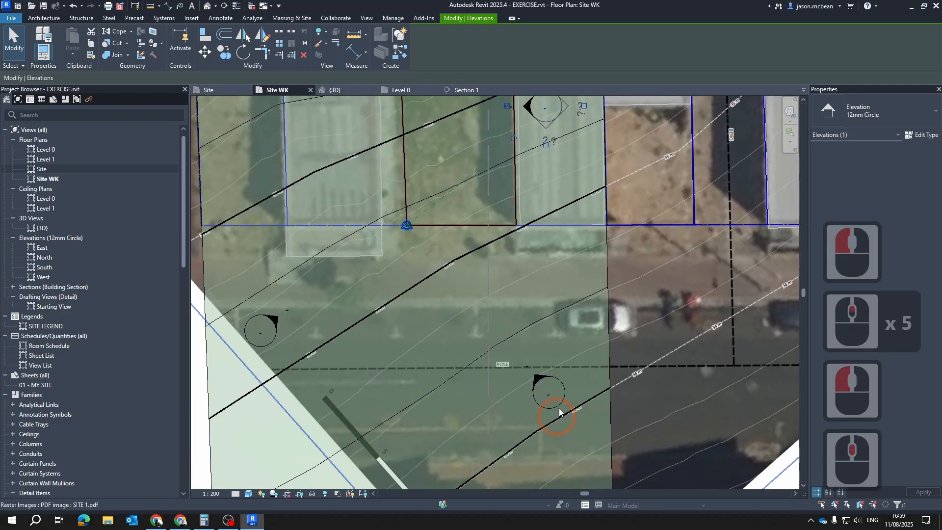
{"action": "left_click", "coordinate": [566, 389]}
{"action": "left_click", "coordinate": [516, 424]}
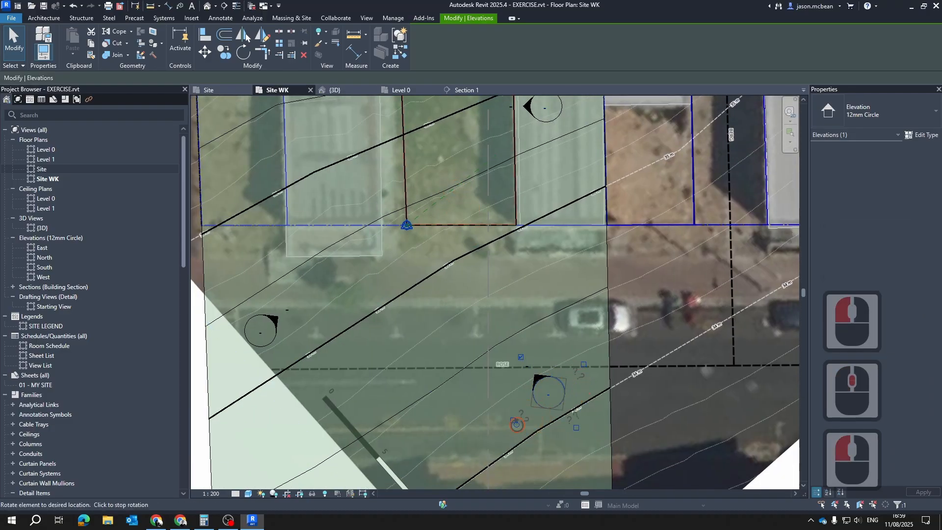
{"action": "left_click_drag", "start_coordinate": [462, 399], "coordinate": [462, 393]}
Rotate the West elevation marker on the neighbouring plot so its arrow points straight down
{"action": "scroll", "coordinate": [618, 352], "scroll_direction": "down", "scroll_amount": 4}
{"action": "middle_click_drag", "start_coordinate": [440, 204], "coordinate": [469, 305]}
{"action": "scroll", "coordinate": [469, 306], "scroll_direction": "up", "scroll_amount": 3}
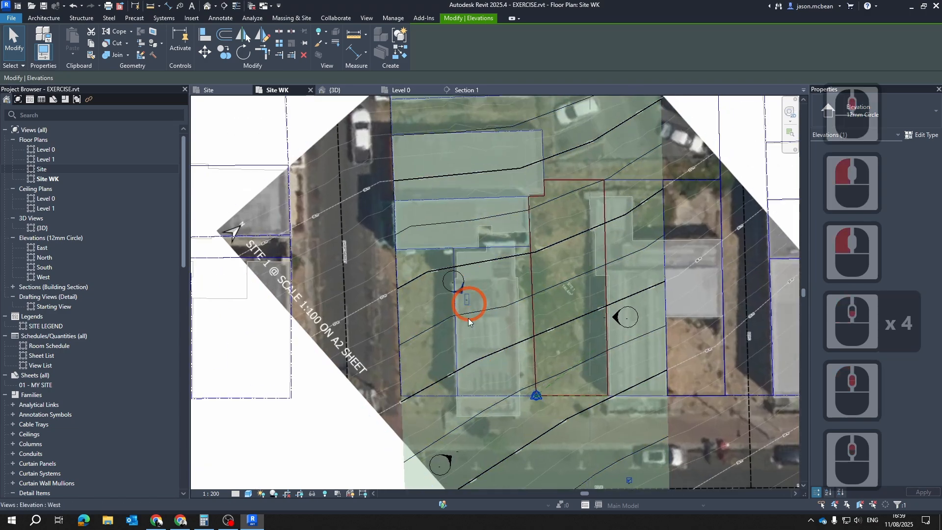
{"action": "left_click", "coordinate": [462, 267]}
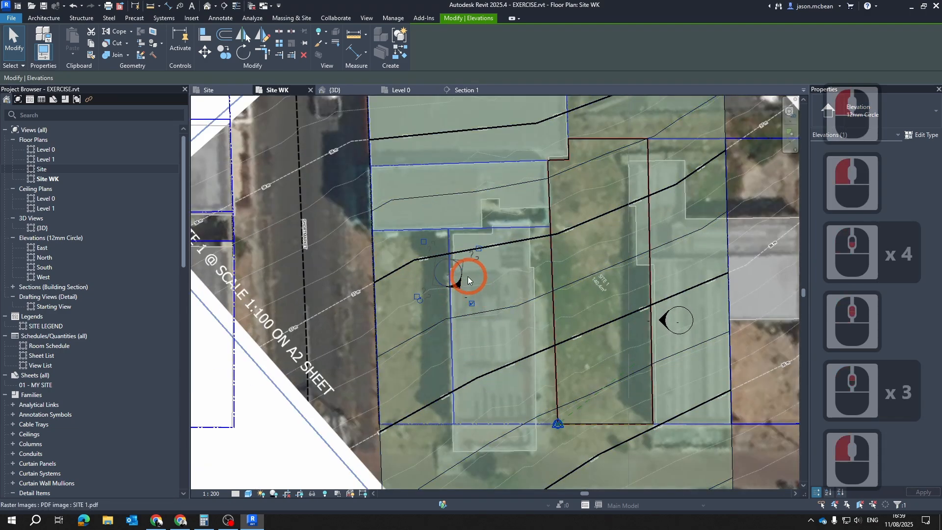
{"action": "left_click", "coordinate": [420, 300]}
{"action": "left_click_drag", "start_coordinate": [387, 280], "coordinate": [409, 234]}
Rotate the South elevation marker at the aerial image's edge so its arrow points horizontally right
{"action": "scroll", "coordinate": [528, 240], "scroll_direction": "down", "scroll_amount": 4}
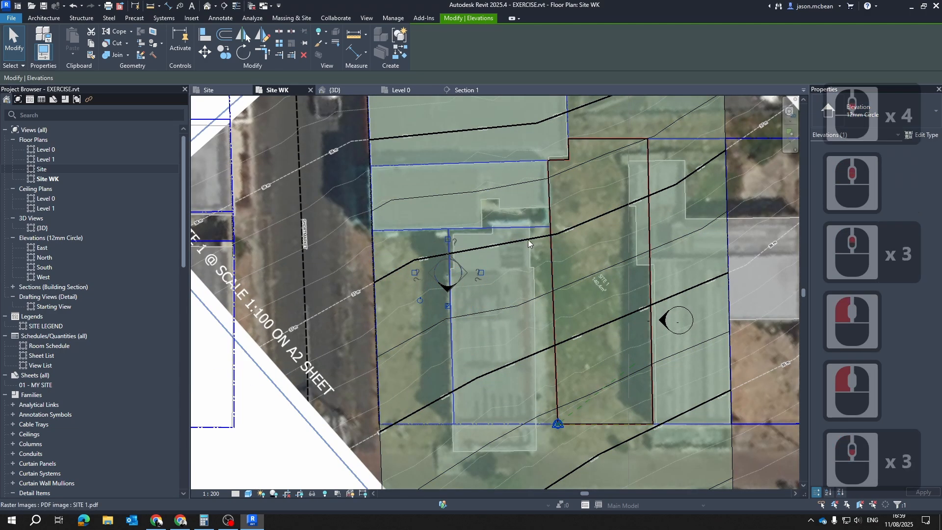
{"action": "mouse_move", "coordinate": [527, 378]}
{"action": "middle_mouse_down"}
{"action": "mouse_move", "coordinate": [517, 309]}
{"action": "mouse_move", "coordinate": [535, 309]}
{"action": "middle_mouse_up"}
{"action": "scroll", "coordinate": [472, 334], "scroll_direction": "up", "scroll_amount": 4}
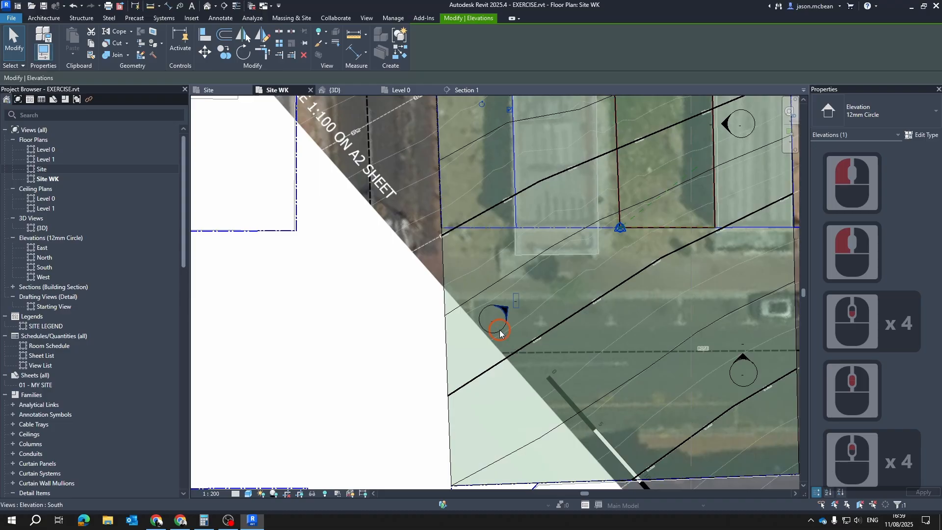
{"action": "left_click", "coordinate": [513, 296]}
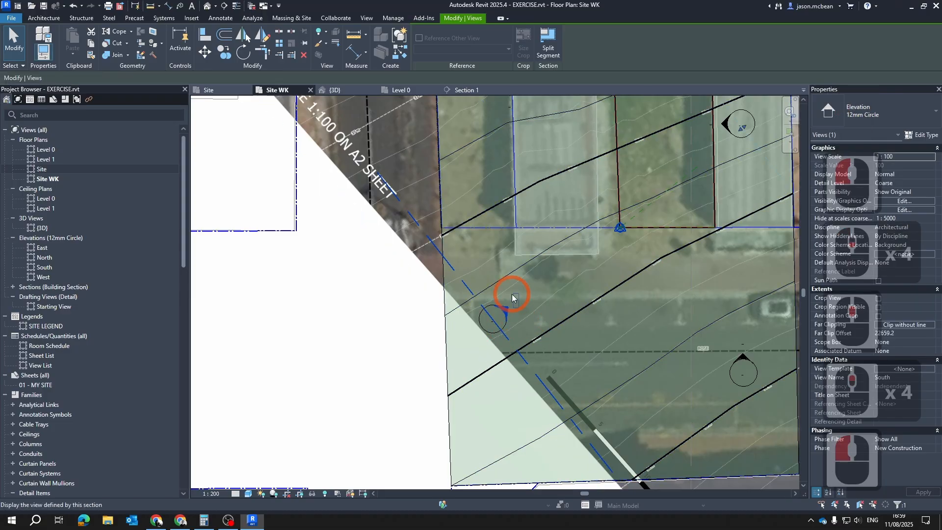
{"action": "left_click", "coordinate": [492, 325]}
{"action": "left_click_drag", "start_coordinate": [464, 353], "coordinate": [421, 332]}
{"action": "scroll", "coordinate": [528, 324], "scroll_direction": "down", "scroll_amount": 4}
{"action": "mouse_move", "coordinate": [634, 237]}
{"action": "middle_mouse_down"}
{"action": "mouse_move", "coordinate": [534, 272]}
{"action": "mouse_move", "coordinate": [543, 292]}
{"action": "middle_mouse_up"}
{"action": "key", "text": "Escape"}
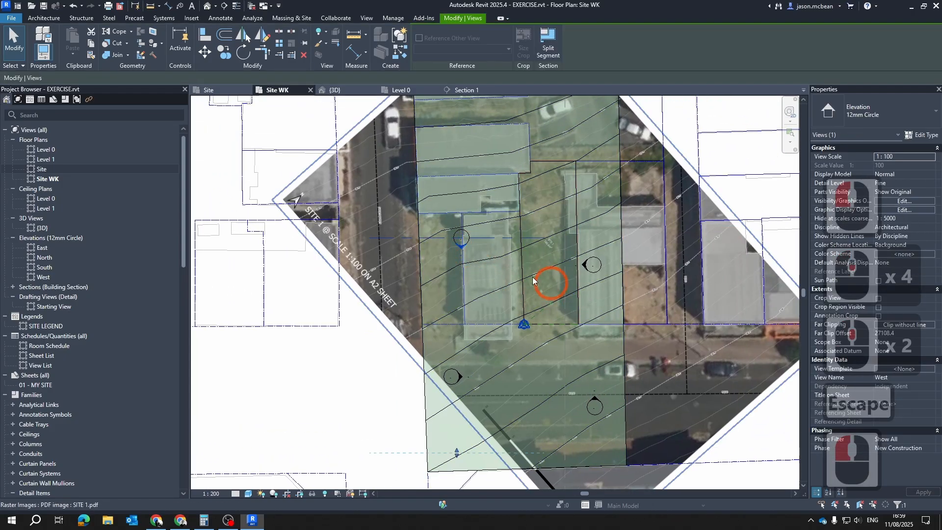
Reposition the North elevation's view line alongside the site's right-hand boundary
{"action": "key", "text": "Escape"}
{"action": "scroll", "coordinate": [596, 184], "scroll_direction": "up", "scroll_amount": 3}
{"action": "scroll", "coordinate": [563, 342], "scroll_direction": "up", "scroll_amount": 1}
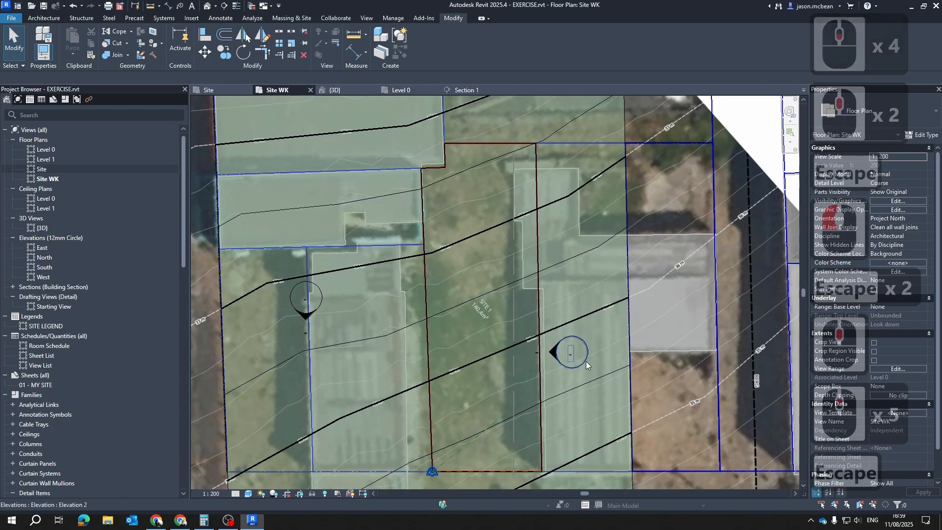
{"action": "key", "text": "Escape"}
{"action": "left_click", "coordinate": [552, 353]}
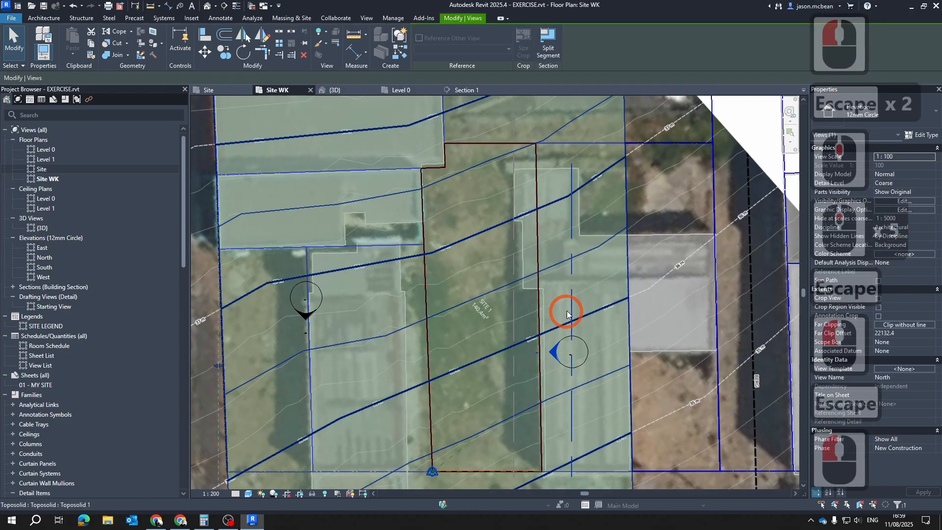
{"action": "scroll", "coordinate": [566, 311], "scroll_direction": "down", "scroll_amount": 4}
{"action": "scroll", "coordinate": [540, 421], "scroll_direction": "down", "scroll_amount": 3}
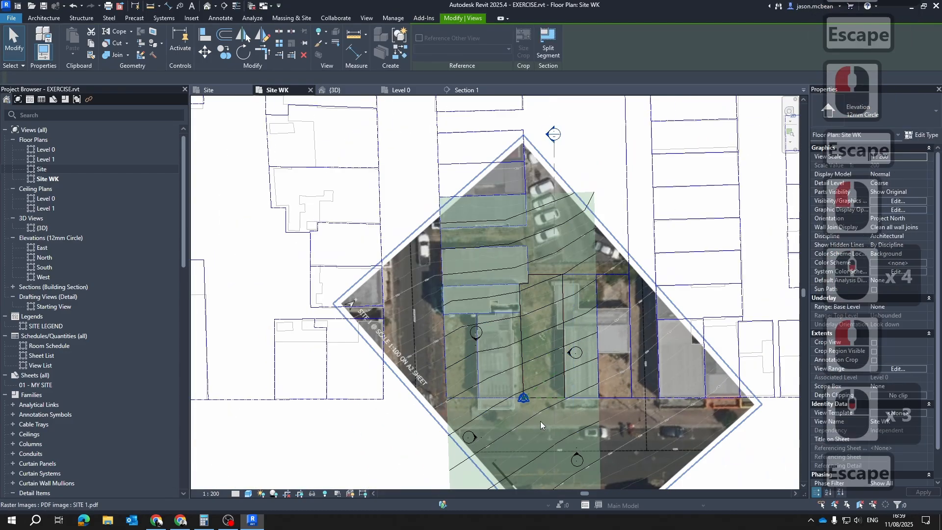
Move the East elevation's view line up toward the site's street boundary
{"action": "scroll", "coordinate": [585, 451], "scroll_direction": "up", "scroll_amount": 3}
{"action": "left_click", "coordinate": [584, 458]}
{"action": "left_click_drag", "start_coordinate": [584, 459], "coordinate": [593, 462]}
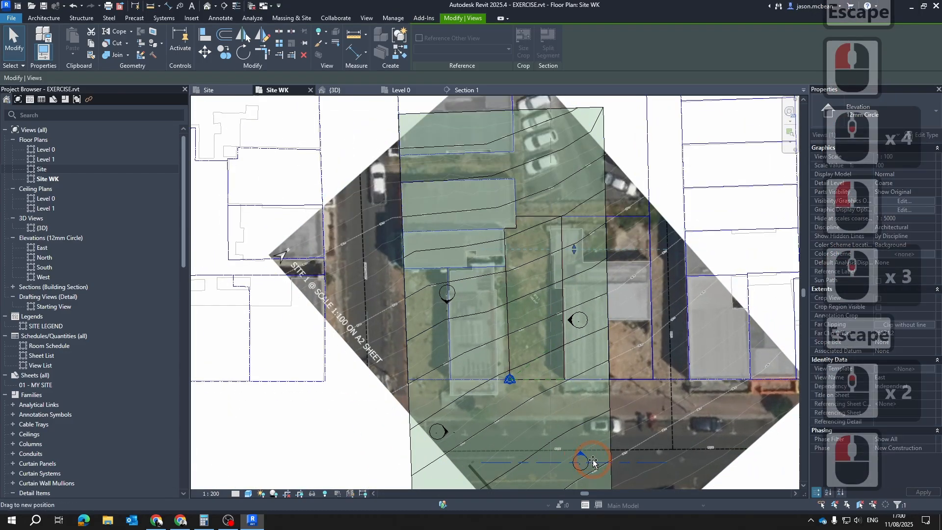
{"action": "left_click_drag", "start_coordinate": [559, 389], "coordinate": [559, 389]}
{"action": "key", "text": "Escape"}
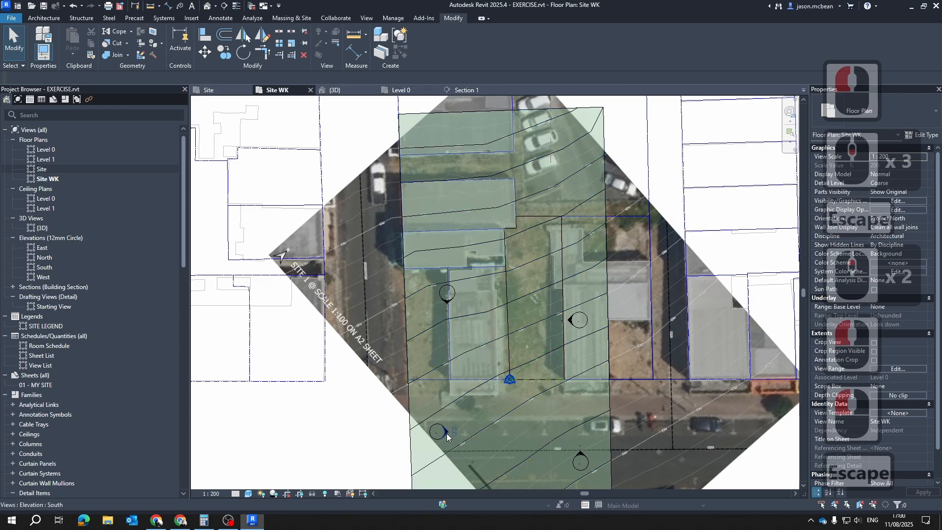
Move the South elevation's view line beside the site's left boundary and the West elevation's view line up beyond its upper boundary
{"action": "left_click", "coordinate": [445, 431]}
{"action": "left_click_drag", "start_coordinate": [440, 405], "coordinate": [445, 405]}
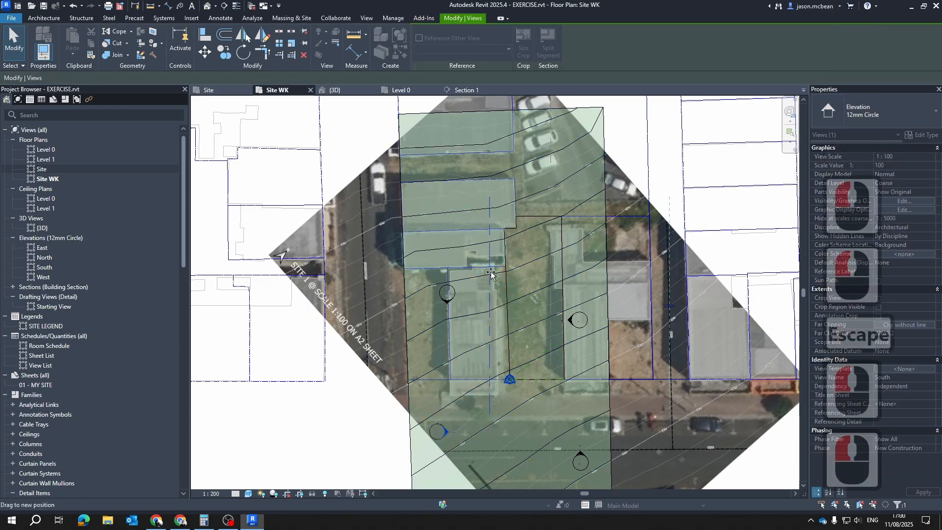
{"action": "key", "text": "Escape"}
{"action": "left_click", "coordinate": [450, 301]}
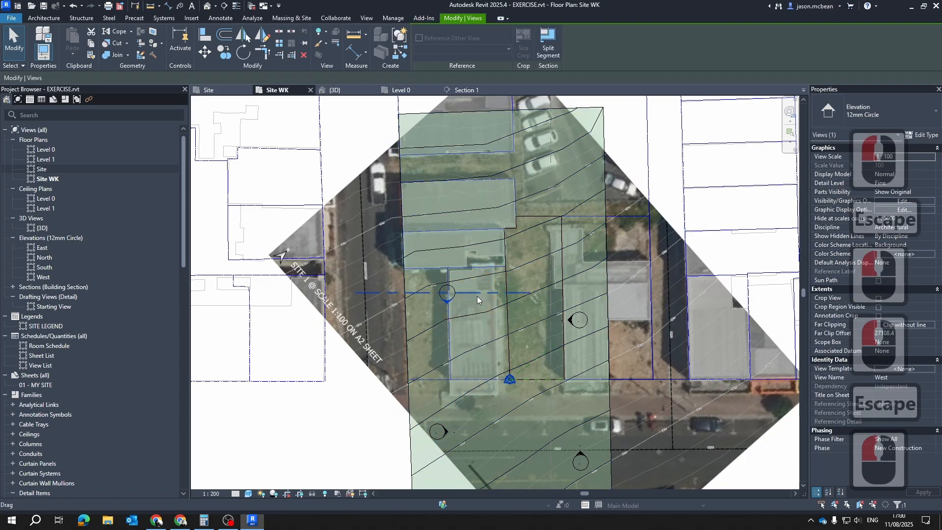
{"action": "left_click_drag", "start_coordinate": [478, 300], "coordinate": [572, 181]}
{"action": "key", "text": "Escape"}
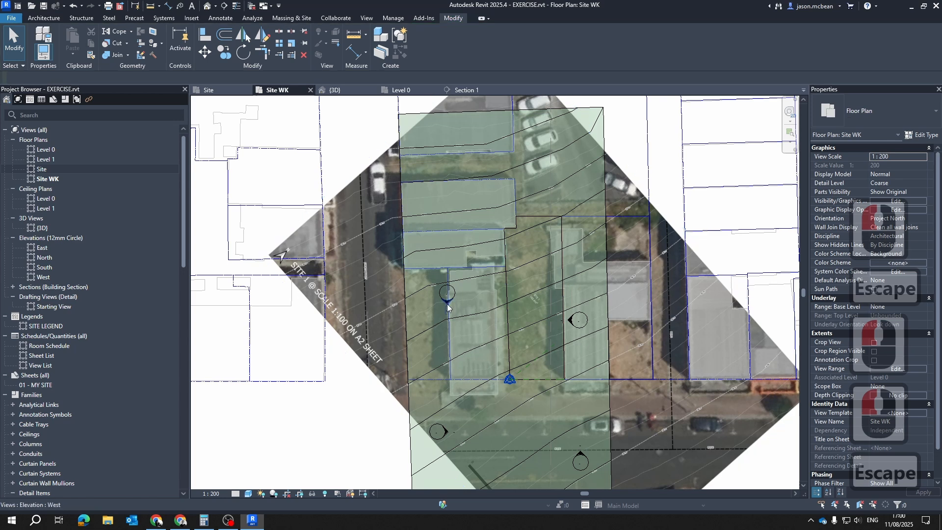
Move the West elevation marker over to just above the site's upper boundary
{"action": "left_click", "coordinate": [454, 293]}
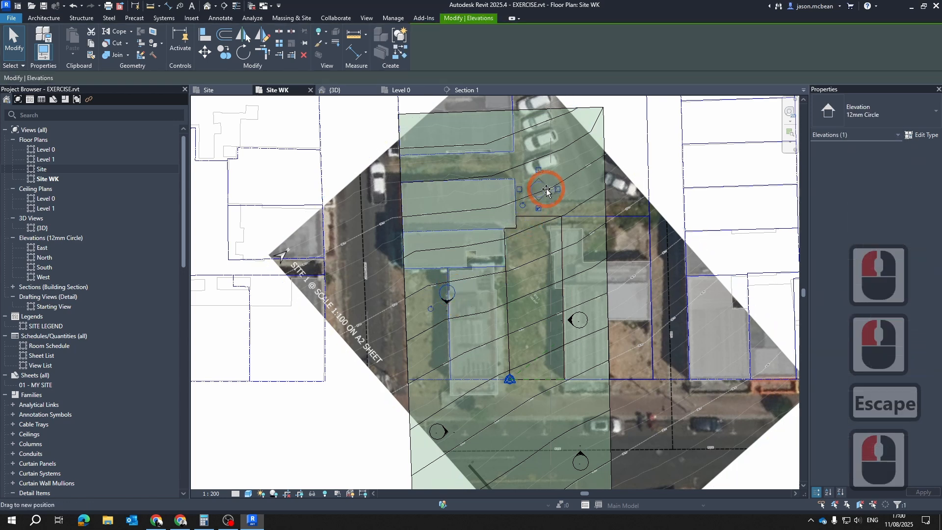
{"action": "left_click_drag", "start_coordinate": [546, 190], "coordinate": [545, 191]}
{"action": "key", "text": "Escape"}
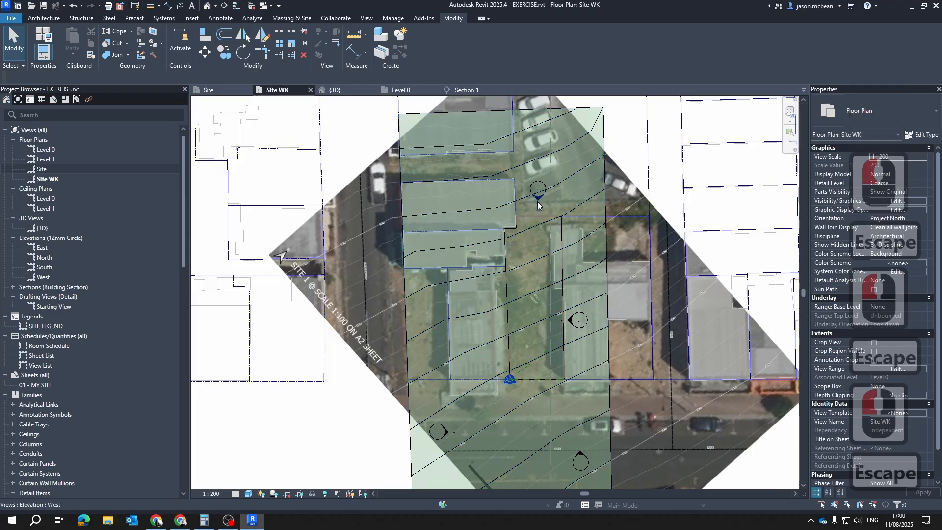
{"action": "left_click", "coordinate": [538, 202]}
{"action": "key", "text": "Escape"}
Move the North elevation marker slightly up and outward, beside the site's right-hand boundary
{"action": "left_click", "coordinate": [585, 320]}
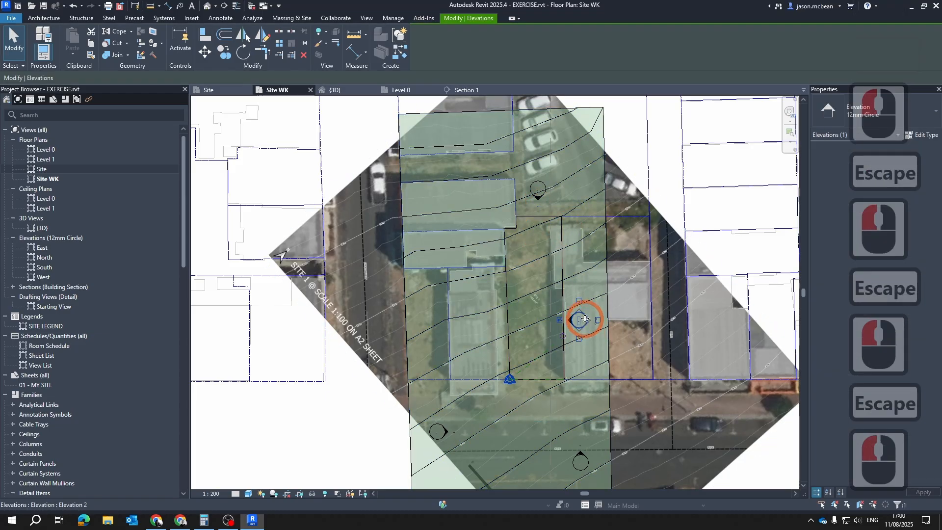
{"action": "left_click_drag", "start_coordinate": [584, 320], "coordinate": [600, 288]}
{"action": "key", "text": "Escape"}
Move the East elevation marker closer to the site, centred on the street just below its lower boundary
{"action": "left_click", "coordinate": [589, 465]}
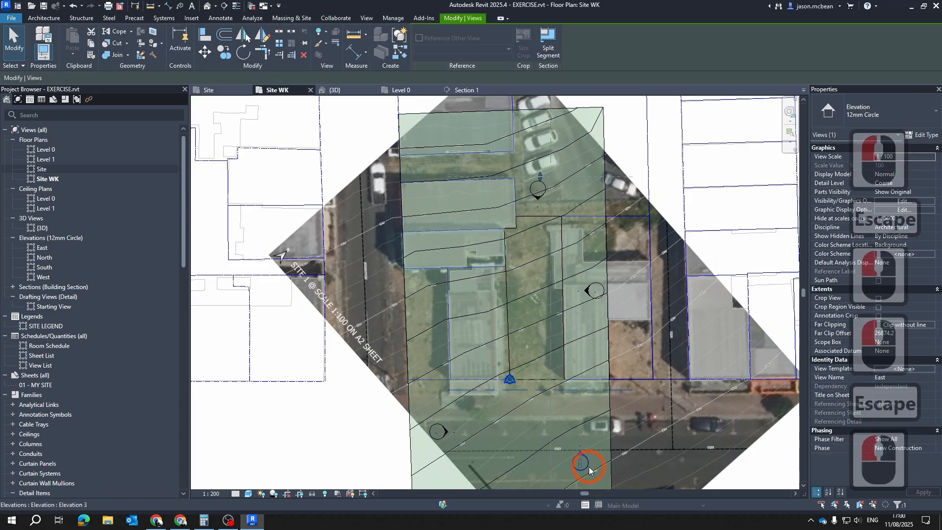
{"action": "key", "text": "Escape"}
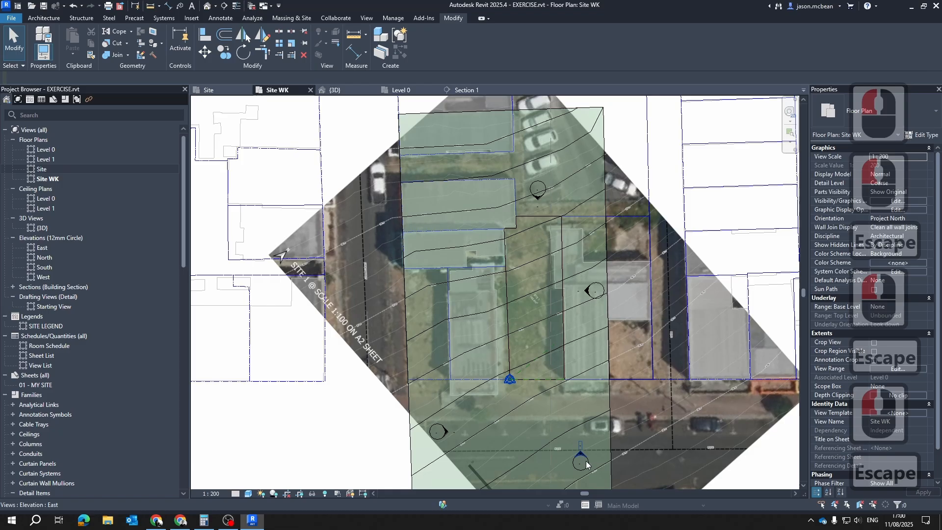
{"action": "left_click", "coordinate": [589, 466]}
{"action": "left_click_drag", "start_coordinate": [533, 431], "coordinate": [530, 428]}
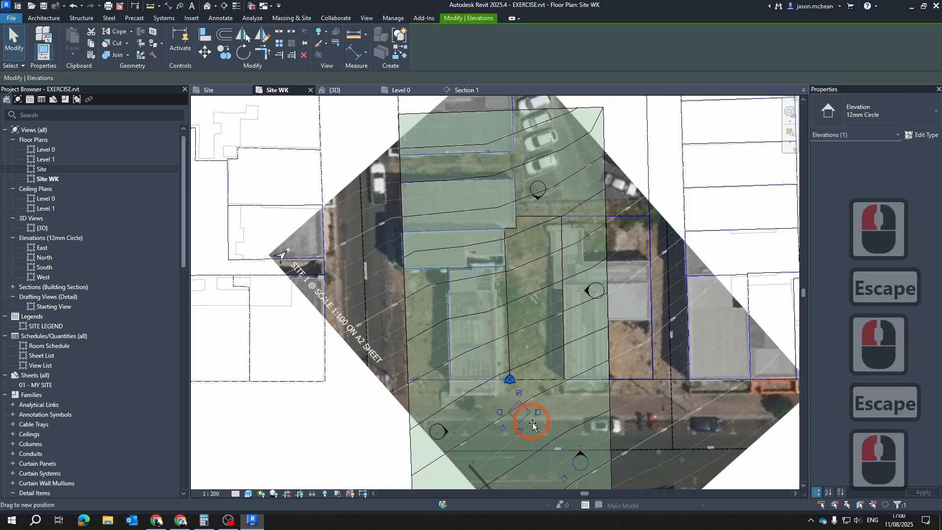
{"action": "key", "text": "Escape"}
{"action": "key", "text": "Escape"}
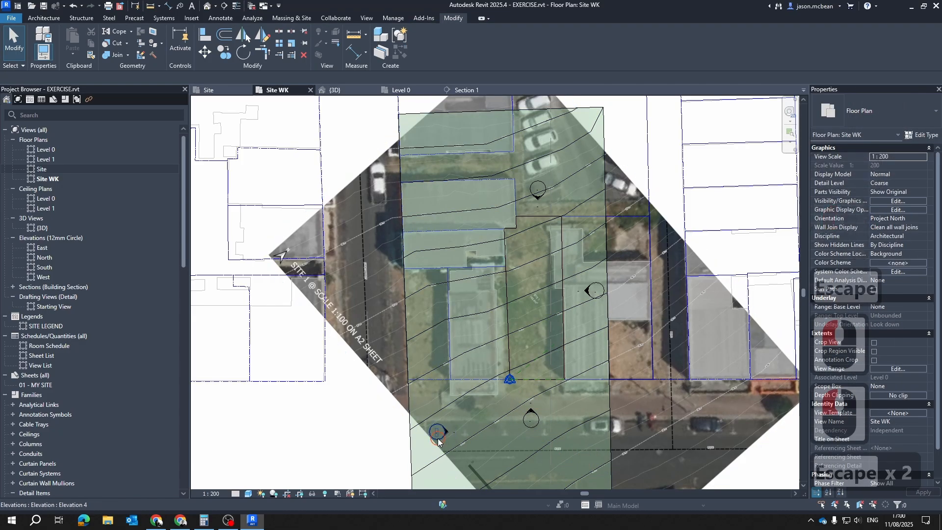
Move the South elevation marker up beside the site's left boundary, facing the opposite marker
{"action": "mouse_move", "coordinate": [438, 438]}
{"action": "left_mouse_down"}
{"action": "mouse_move", "coordinate": [431, 374]}
{"action": "mouse_move", "coordinate": [459, 319]}
{"action": "mouse_move", "coordinate": [489, 294]}
{"action": "left_mouse_up"}
{"action": "key", "text": "Escape"}
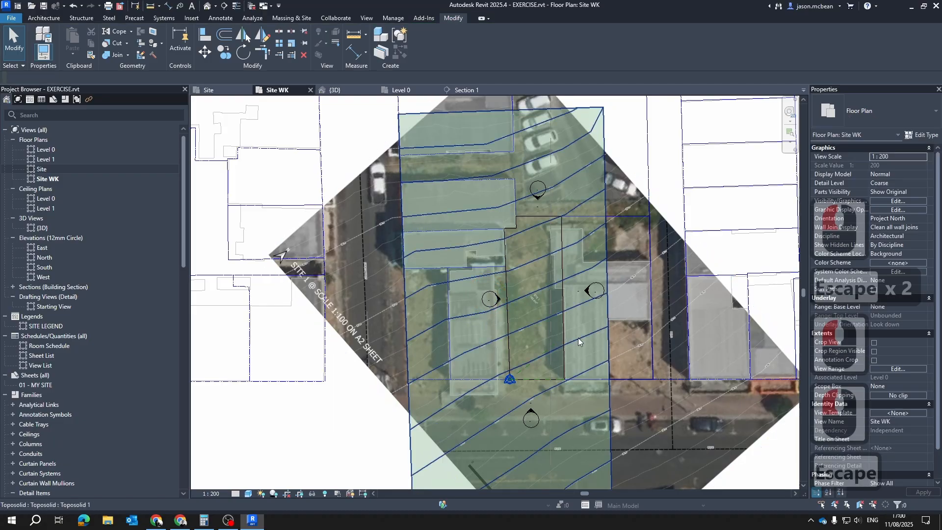
{"action": "scroll", "coordinate": [578, 338], "scroll_direction": "up", "scroll_amount": 3}
{"action": "scroll", "coordinate": [563, 322], "scroll_direction": "down", "scroll_amount": 4}
{"action": "scroll", "coordinate": [479, 272], "scroll_direction": "up", "scroll_amount": 3}
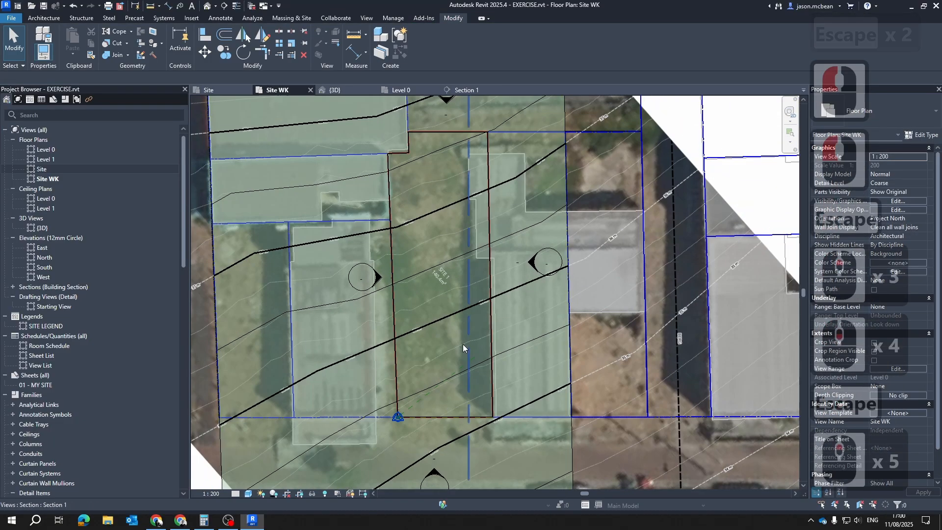
{"action": "scroll", "coordinate": [463, 344], "scroll_direction": "down", "scroll_amount": 4}
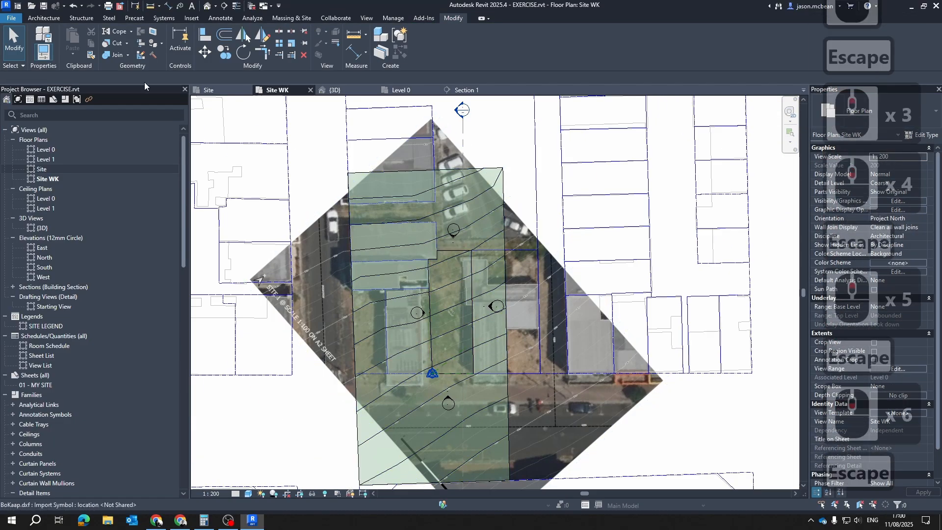
Compare the Site floor plan with the Site WK plan and examine the street area below the site
{"action": "left_click", "coordinate": [216, 91]}
{"action": "left_click", "coordinate": [462, 258]}
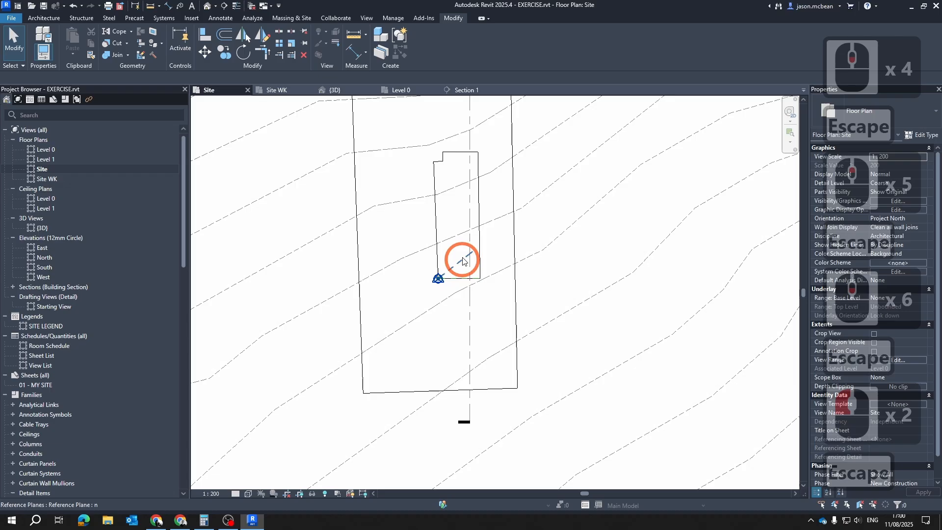
{"action": "left_click", "coordinate": [273, 91]}
{"action": "scroll", "coordinate": [422, 294], "scroll_direction": "up", "scroll_amount": 5}
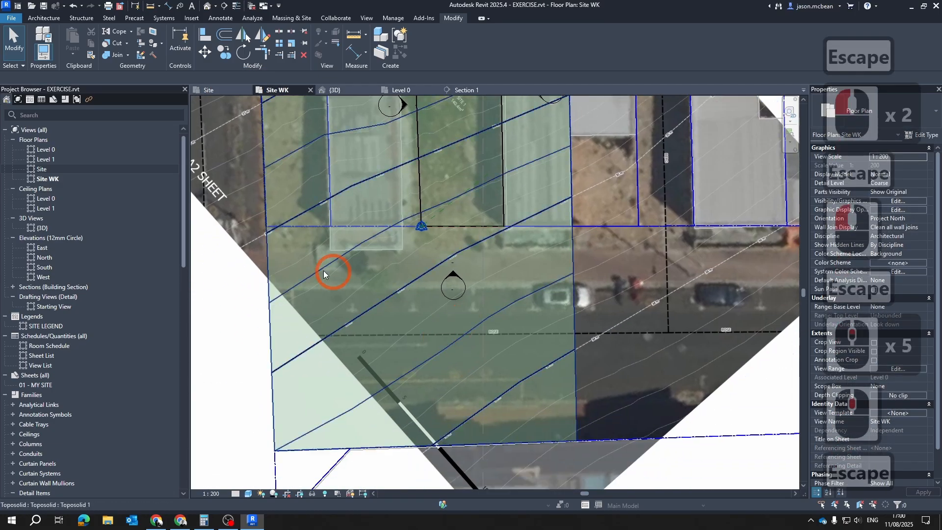
{"action": "scroll", "coordinate": [557, 309], "scroll_direction": "down", "scroll_amount": 5}
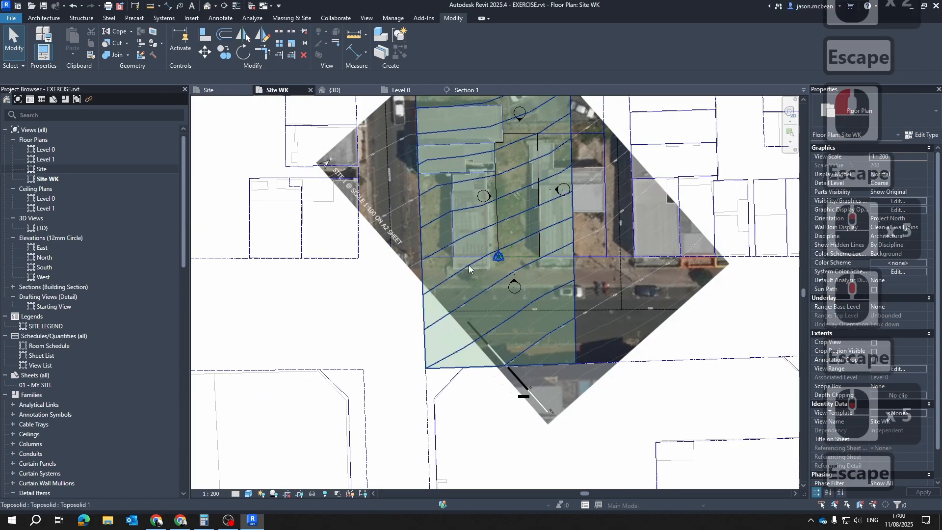
{"action": "scroll", "coordinate": [540, 261], "scroll_direction": "up", "scroll_amount": 5}
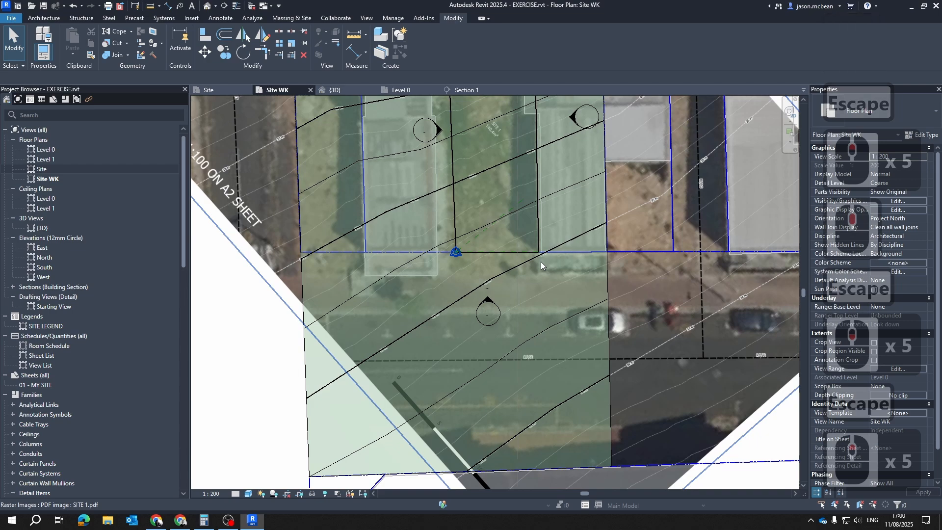
{"action": "scroll", "coordinate": [541, 265], "scroll_direction": "down", "scroll_amount": 5}
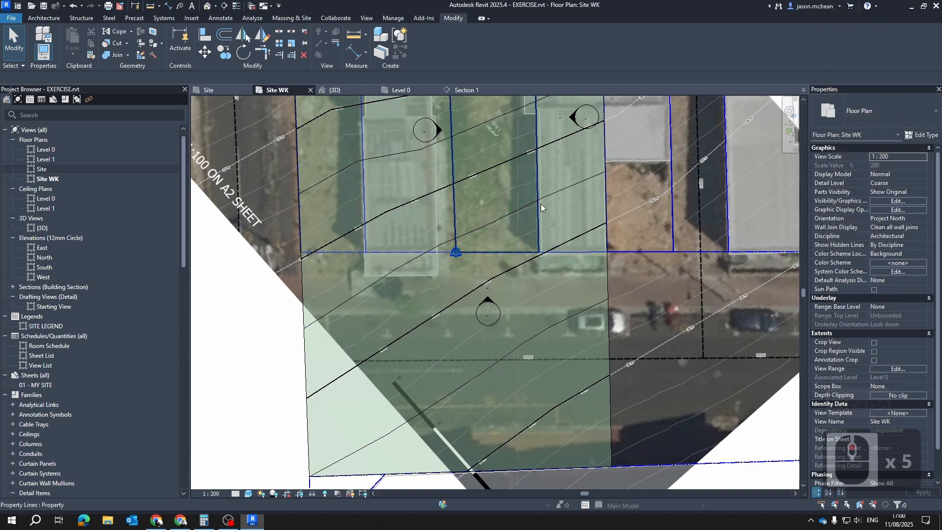
{"action": "key", "text": "Escape"}
{"action": "scroll", "coordinate": [402, 283], "scroll_direction": "down", "scroll_amount": 6}
{"action": "scroll", "coordinate": [398, 319], "scroll_direction": "up", "scroll_amount": 3}
{"action": "key", "text": "Escape"}
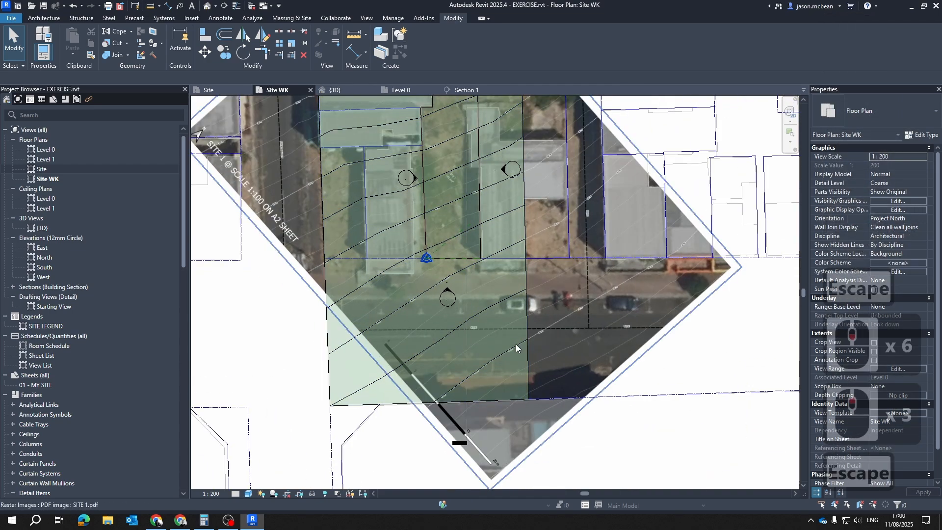
{"action": "middle_click_drag", "start_coordinate": [474, 329], "coordinate": [466, 283]}
{"action": "key", "text": "Escape"}
Turn on the Roads layer of the imported BoKaap.dxf in the Site WK plan's visibility settings
{"action": "key", "text": "Escape"}
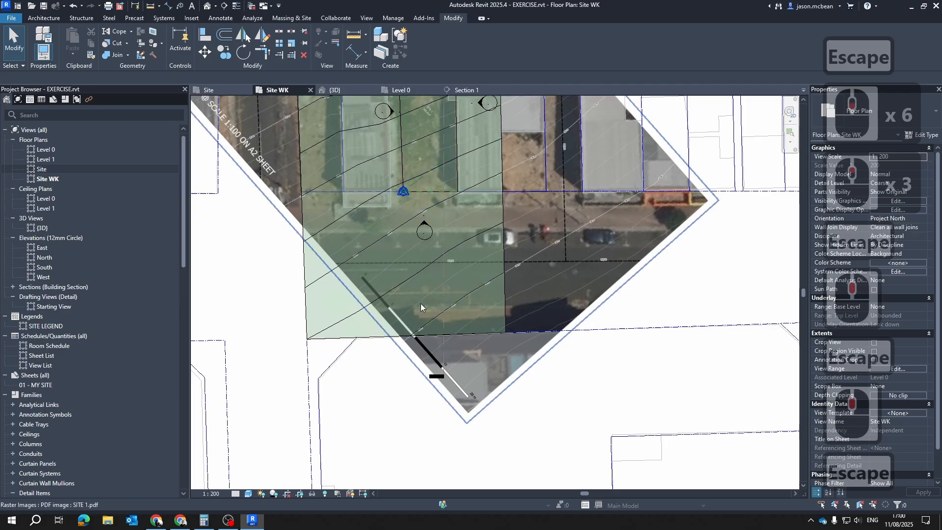
{"action": "scroll", "coordinate": [422, 338], "scroll_direction": "down", "scroll_amount": 5}
{"action": "key", "text": "Escape"}
{"action": "scroll", "coordinate": [437, 388], "scroll_direction": "up", "scroll_amount": 3}
{"action": "key", "text": "v"}
{"action": "key", "text": "g"}
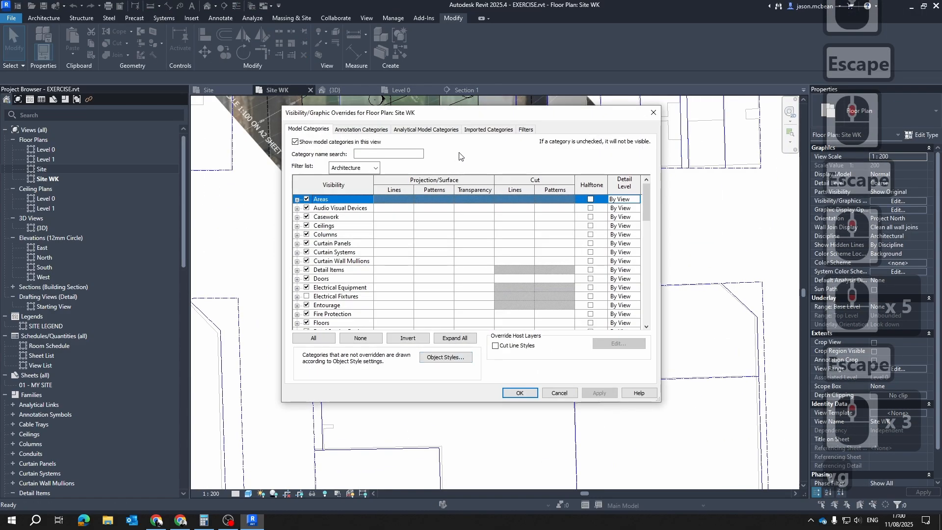
{"action": "left_click", "coordinate": [474, 130]}
{"action": "left_click", "coordinate": [316, 218]}
{"action": "left_click", "coordinate": [604, 392]}
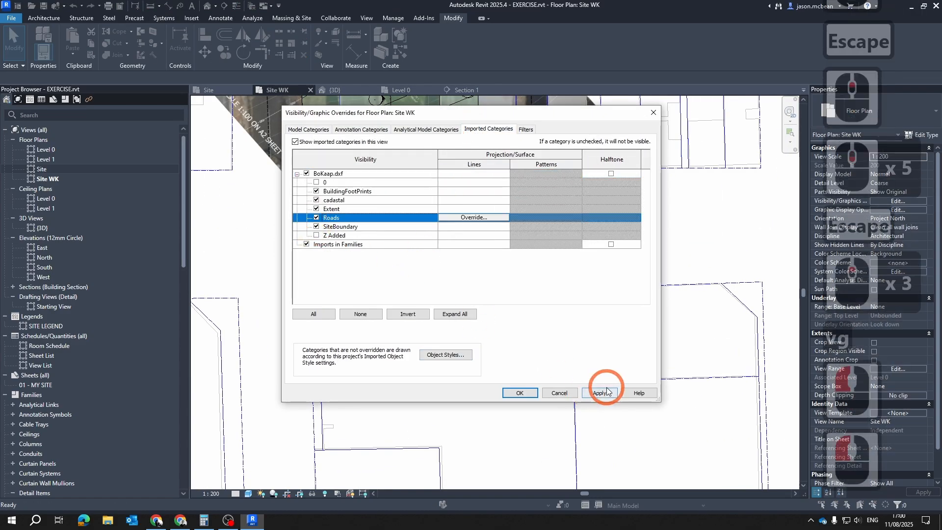
{"action": "left_click", "coordinate": [532, 392]}
{"action": "middle_click_drag", "start_coordinate": [441, 251], "coordinate": [480, 252]}
{"action": "key", "text": "Escape"}
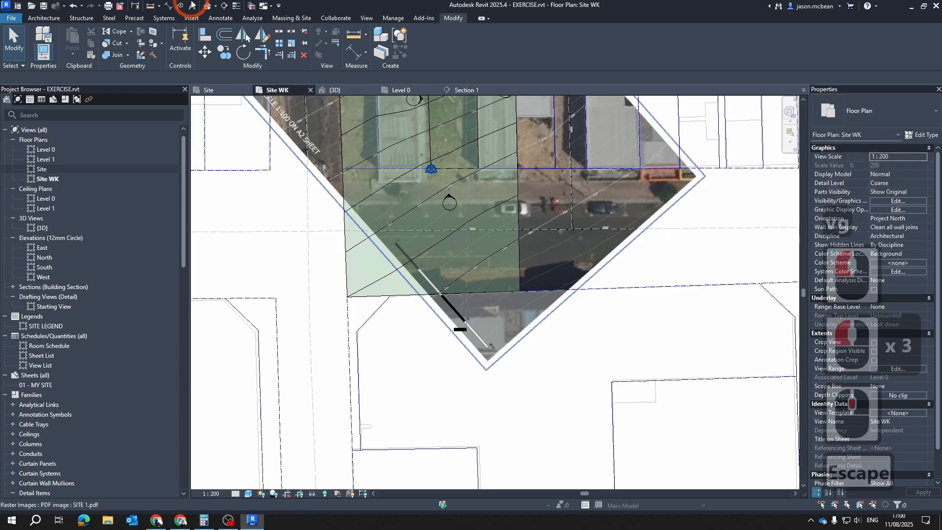
{"action": "left_click", "coordinate": [44, 18]}
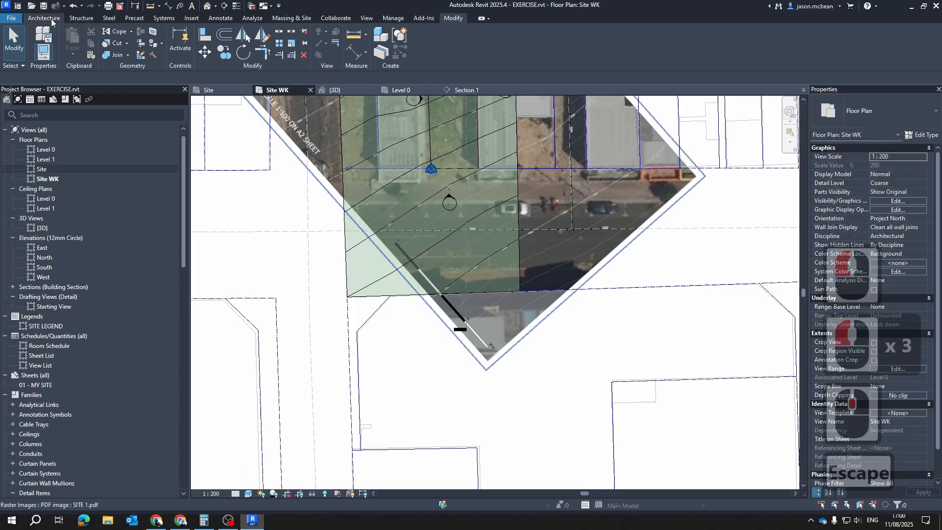
{"action": "left_click", "coordinate": [220, 19]}
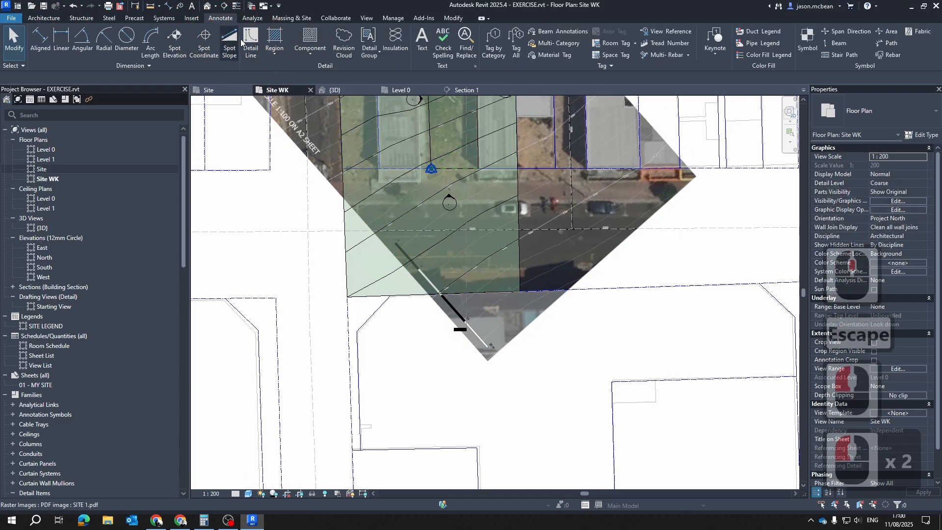
{"action": "scroll", "coordinate": [574, 354], "scroll_direction": "up", "scroll_amount": 4}
{"action": "key", "text": "Escape"}
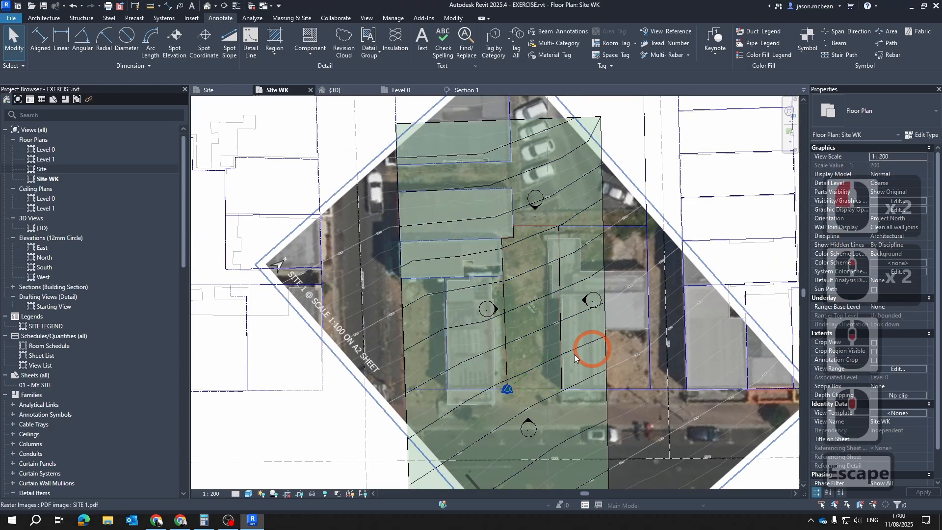
{"action": "scroll", "coordinate": [589, 361], "scroll_direction": "up", "scroll_amount": 7}
{"action": "scroll", "coordinate": [547, 295], "scroll_direction": "up", "scroll_amount": 4}
{"action": "scroll", "coordinate": [545, 258], "scroll_direction": "down", "scroll_amount": 7}
{"action": "middle_click_drag", "start_coordinate": [542, 233], "coordinate": [470, 233]}
{"action": "key", "text": "Escape"}
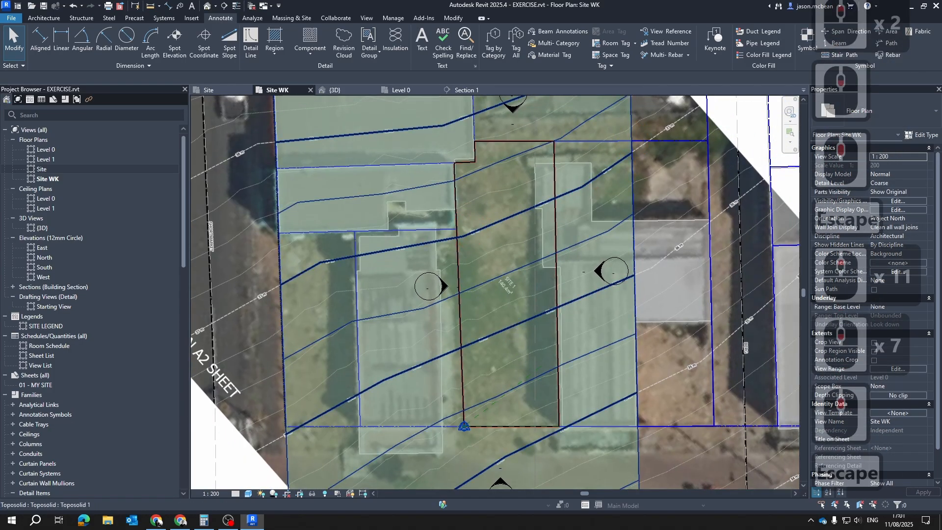
Switch to the Edge browser, open Microsoft Teams and go to the OKU 200 team's channel files
{"action": "left_click", "coordinate": [84, 520]}
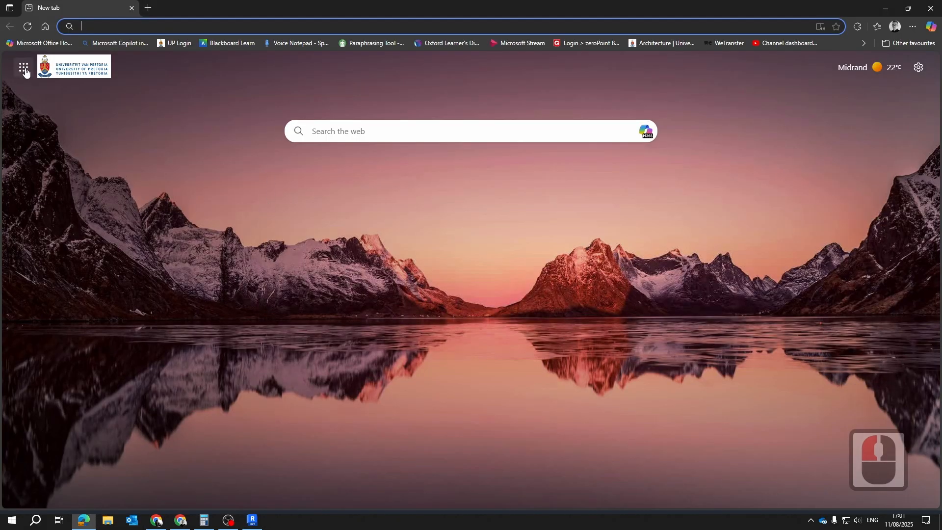
{"action": "left_click", "coordinate": [23, 68]}
{"action": "left_click", "coordinate": [116, 170]}
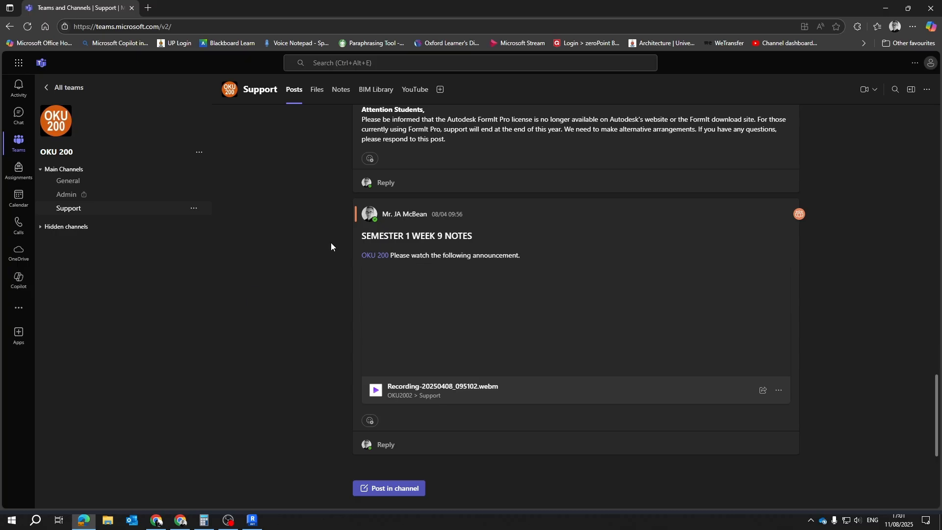
{"action": "left_click", "coordinate": [318, 93]}
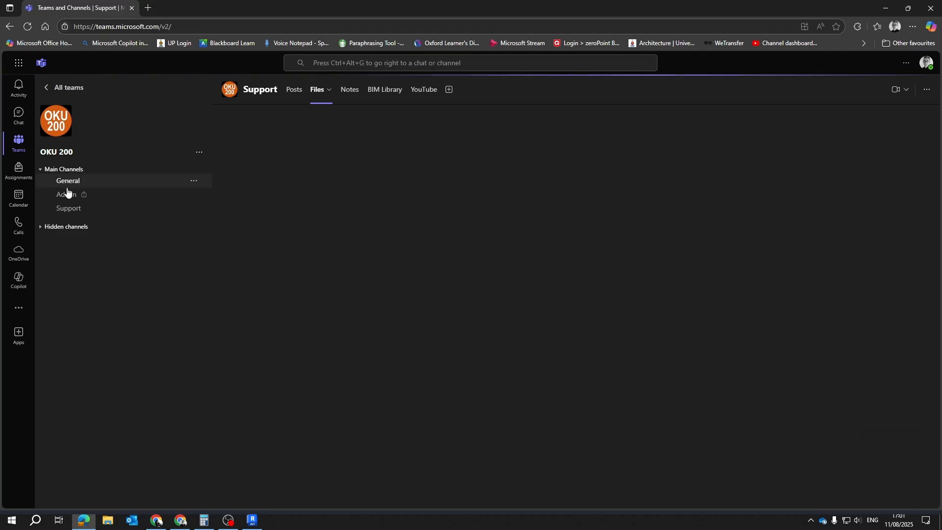
{"action": "left_click", "coordinate": [314, 93]}
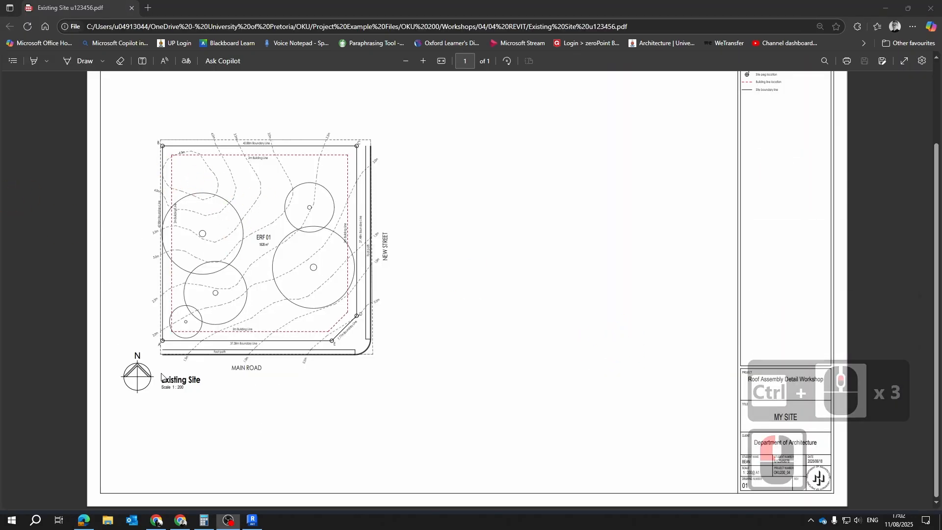
Examine the Existing Site PDF's site plan annotations, north arrow, site legend and title block
{"action": "scroll", "coordinate": [397, 308], "scroll_direction": "up", "scroll_amount": 4}
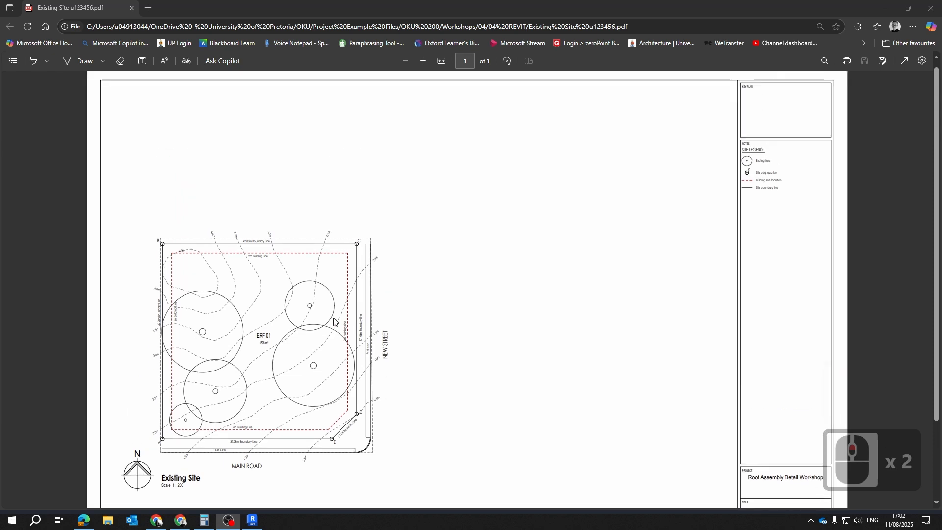
{"action": "scroll", "coordinate": [478, 302], "scroll_direction": "down", "scroll_amount": 3}
{"action": "scroll", "coordinate": [475, 297], "scroll_direction": "up", "scroll_amount": 3}
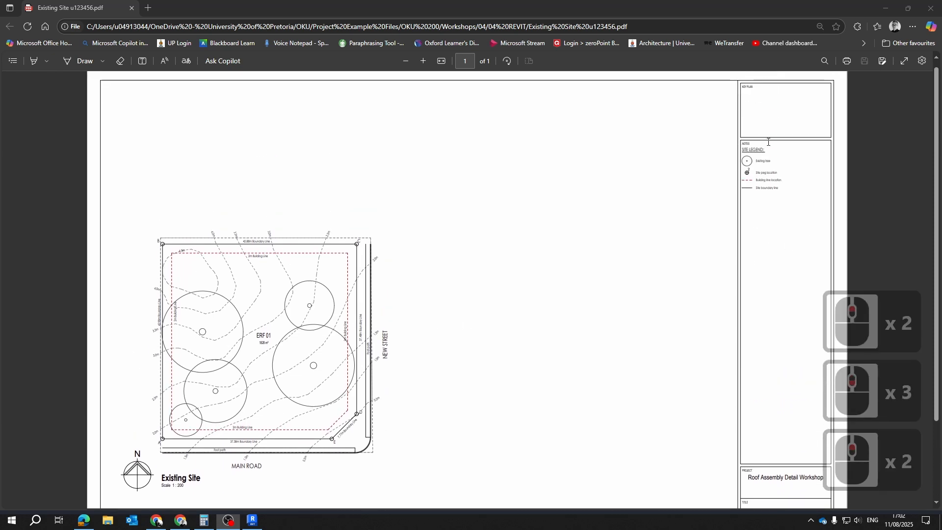
{"action": "scroll", "coordinate": [256, 287], "scroll_direction": "down", "scroll_amount": 2}
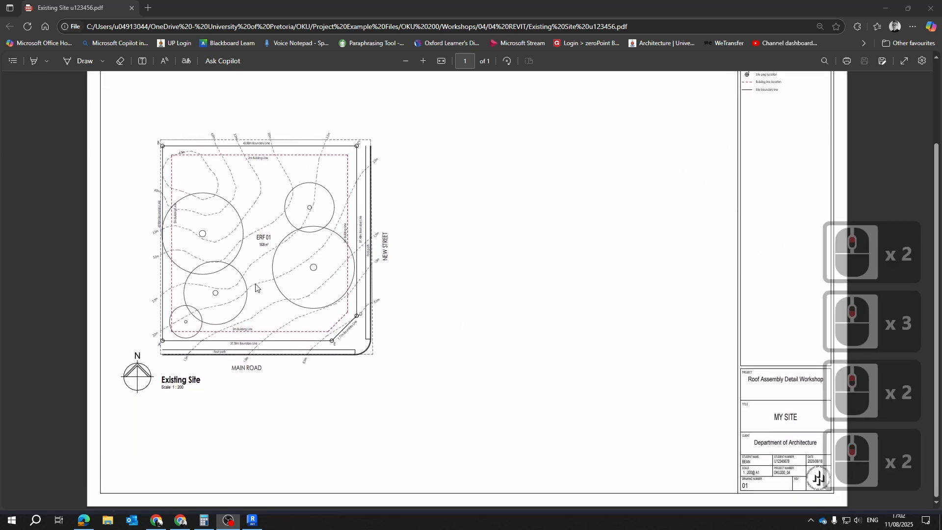
{"action": "scroll", "coordinate": [234, 318], "scroll_direction": "up", "scroll_amount": 2, "text": "ctrl"}
{"action": "scroll", "coordinate": [275, 321], "scroll_direction": "down", "scroll_amount": 4, "text": "ctrl"}
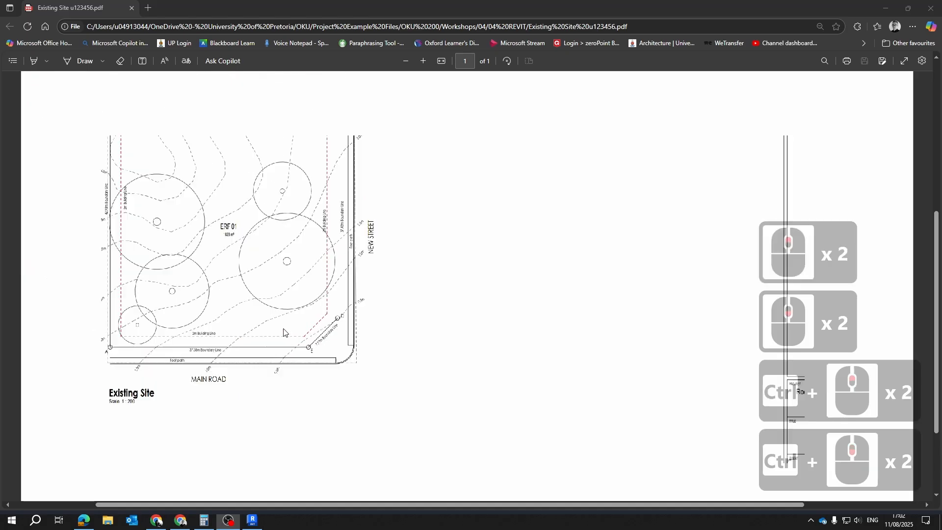
{"action": "scroll", "coordinate": [462, 333], "scroll_direction": "up", "scroll_amount": 2, "text": "ctrl"}
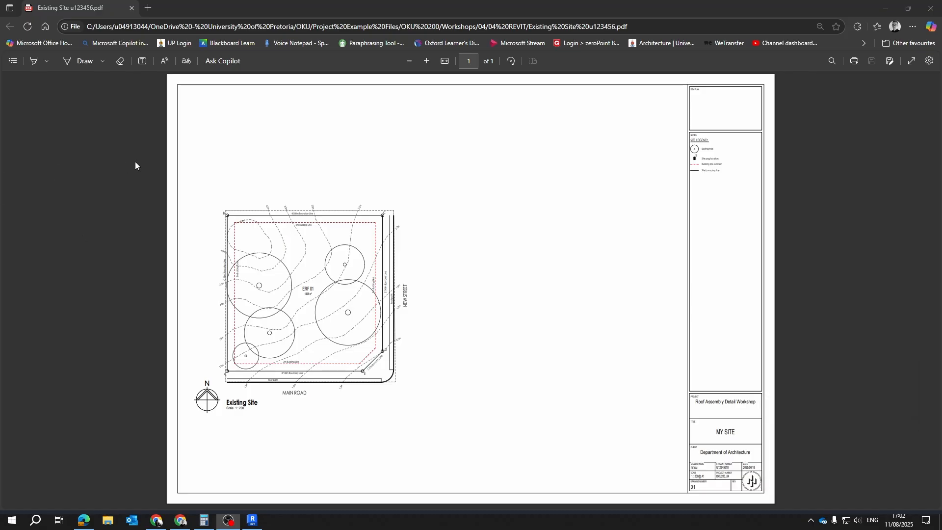
{"action": "scroll", "coordinate": [285, 390], "scroll_direction": "up", "scroll_amount": 1}
Switch back to Revit's Site WK floor plan and look over the site and its street
{"action": "left_click", "coordinate": [882, 8]}
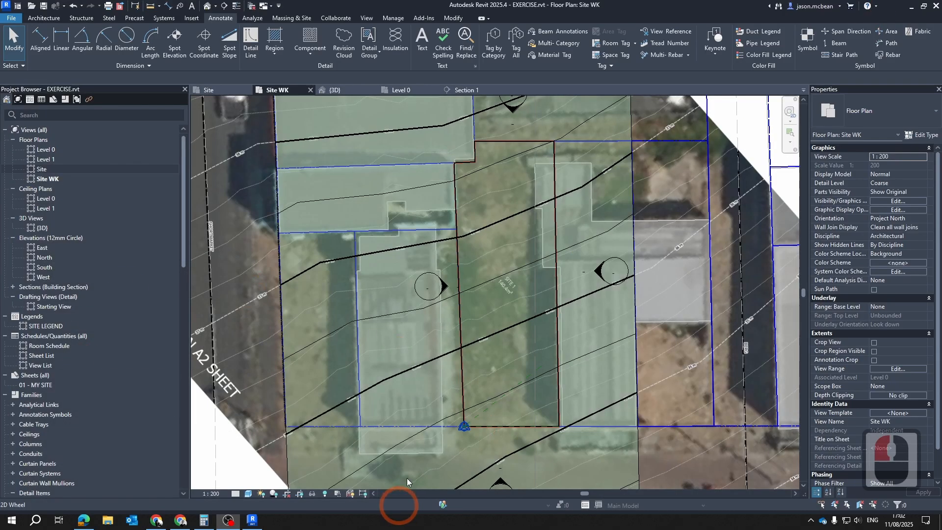
{"action": "scroll", "coordinate": [432, 417], "scroll_direction": "down", "scroll_amount": 4}
{"action": "scroll", "coordinate": [486, 442], "scroll_direction": "up", "scroll_amount": 5}
{"action": "scroll", "coordinate": [549, 314], "scroll_direction": "down", "scroll_amount": 5}
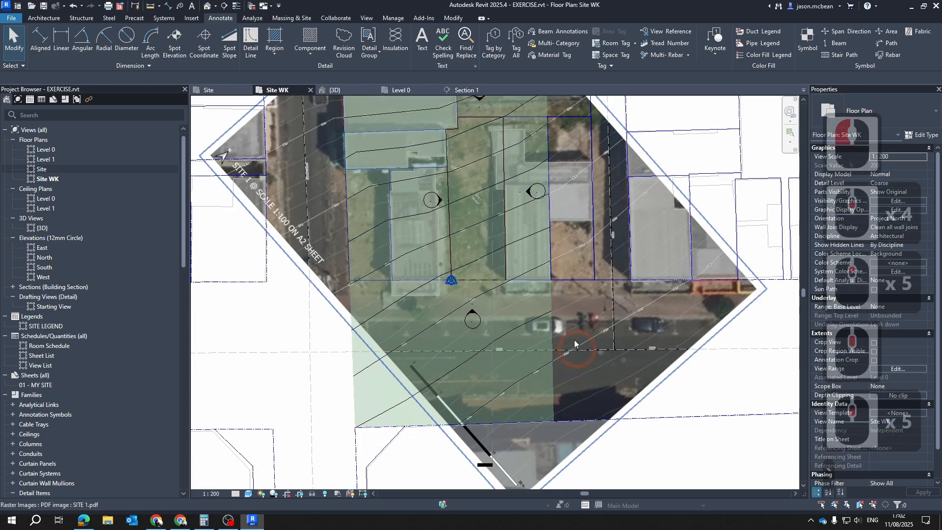
Temporarily hide the toposolid in the Site WK plan so the aerial image and road lines can be seen
{"action": "key", "text": "Escape"}
{"action": "key", "text": "Escape"}
{"action": "left_click", "coordinate": [552, 387]}
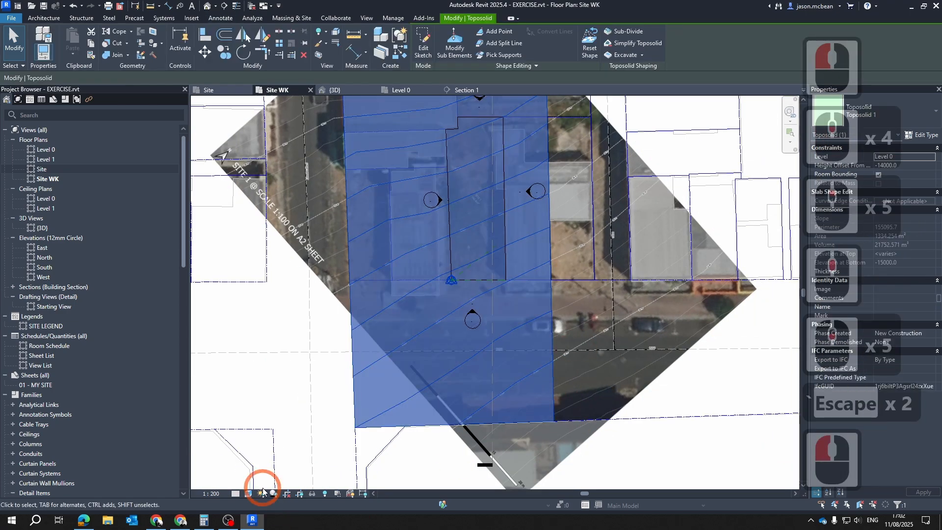
{"action": "left_click", "coordinate": [313, 494]}
{"action": "left_click", "coordinate": [330, 467]}
{"action": "left_click", "coordinate": [488, 300]}
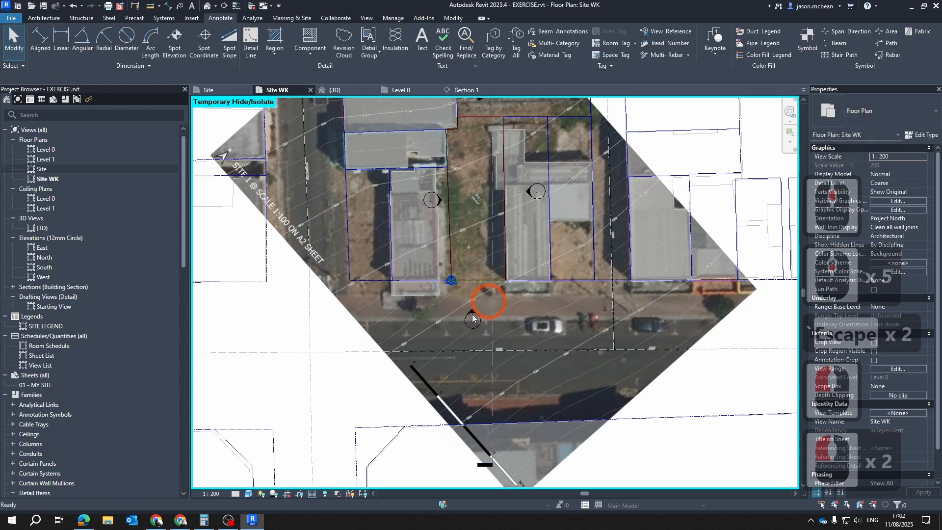
{"action": "key", "text": "Escape"}
{"action": "key", "text": "Escape"}
{"action": "scroll", "coordinate": [460, 358], "scroll_direction": "up", "scroll_amount": 3}
{"action": "scroll", "coordinate": [423, 358], "scroll_direction": "down", "scroll_amount": 6}
{"action": "middle_click_drag", "start_coordinate": [343, 355], "coordinate": [344, 262]}
{"action": "key", "text": "Escape"}
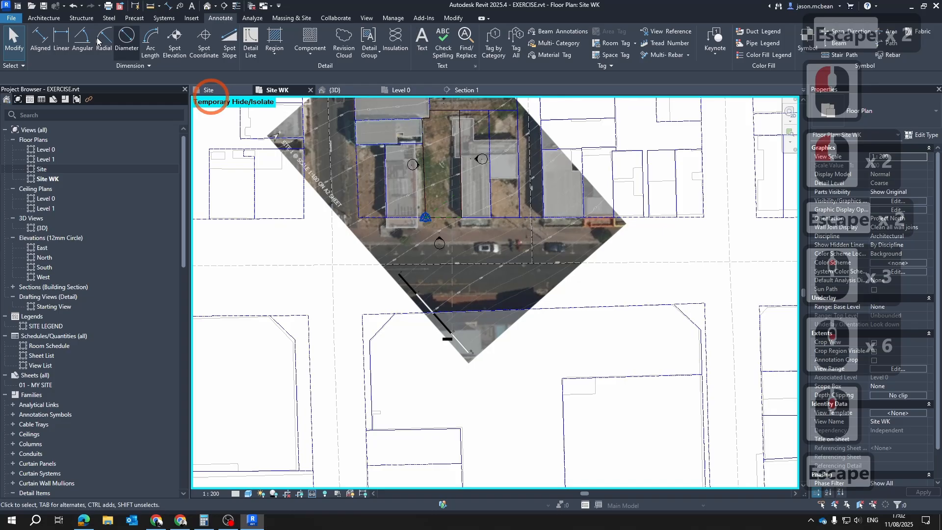
Trace the road's two imported centreline segments in front of the site as detail lines by picking them, using line style 2
{"action": "left_click", "coordinate": [45, 18]}
{"action": "left_click", "coordinate": [218, 19]}
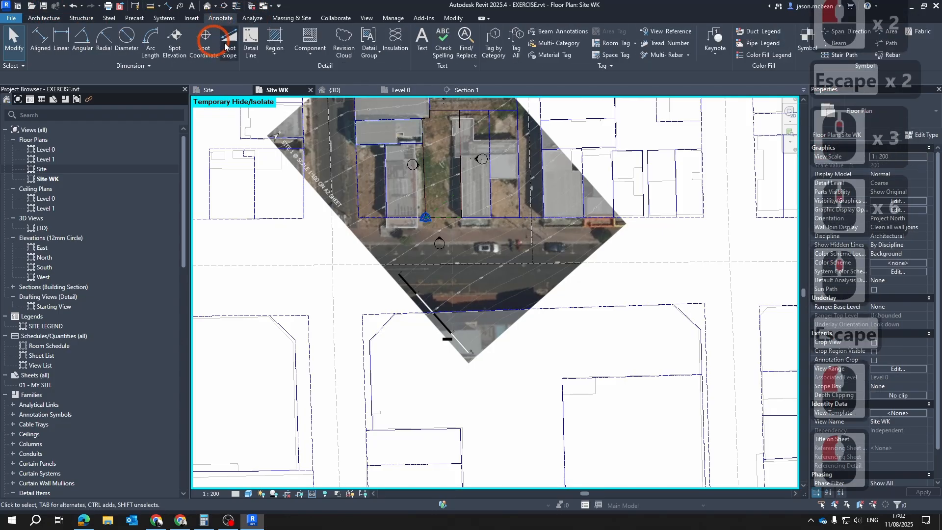
{"action": "left_click", "coordinate": [261, 44]}
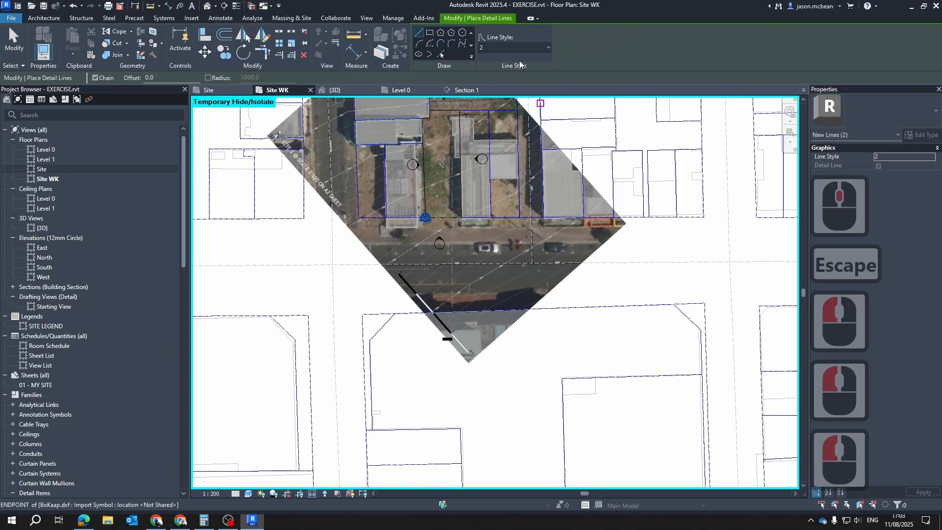
{"action": "left_click", "coordinate": [530, 51]}
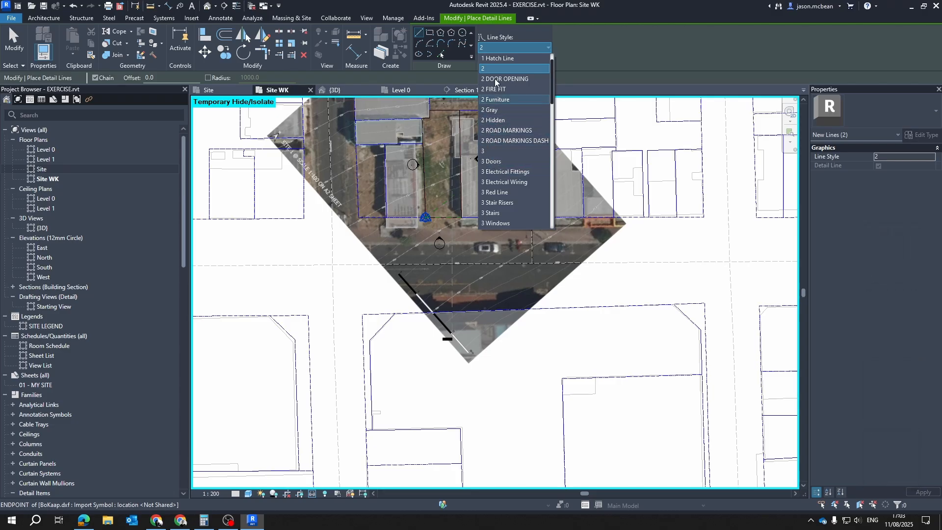
{"action": "left_click", "coordinate": [483, 69]}
{"action": "scroll", "coordinate": [409, 290], "scroll_direction": "up", "scroll_amount": 4}
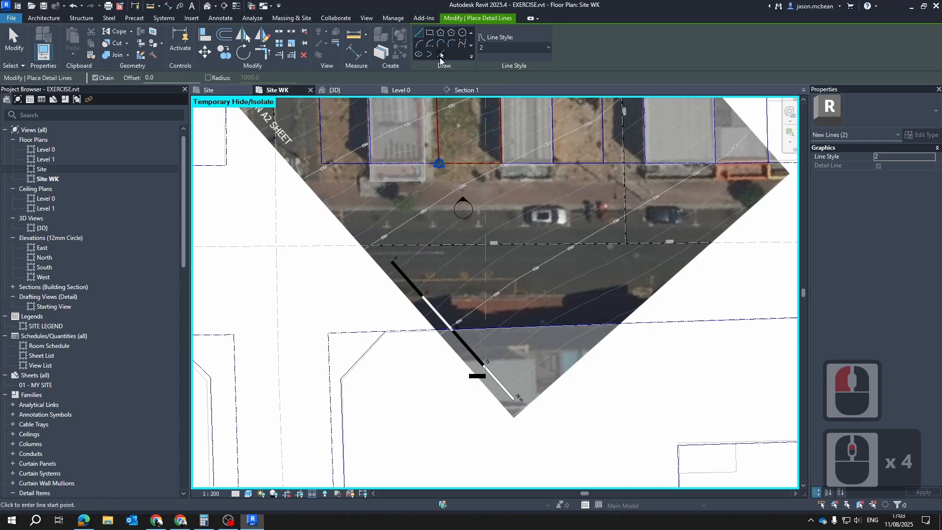
{"action": "left_click", "coordinate": [276, 272]}
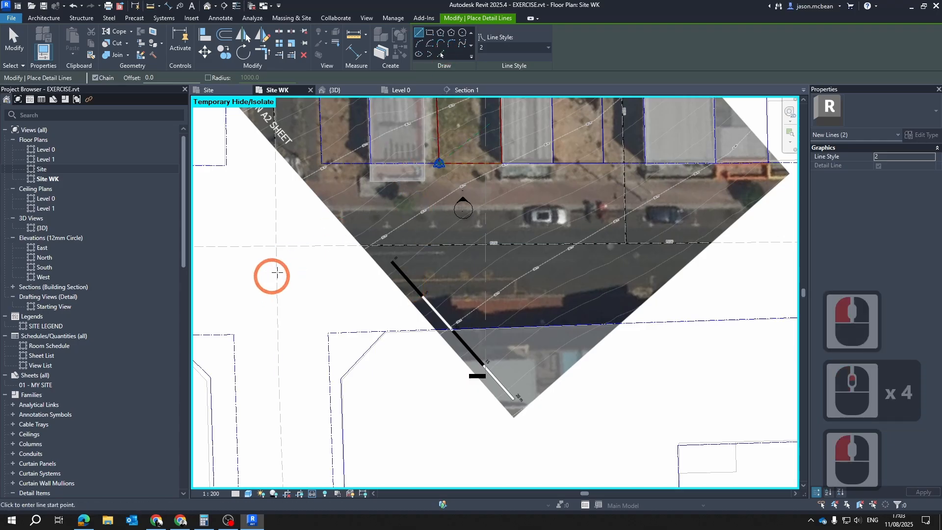
{"action": "left_click", "coordinate": [440, 54]}
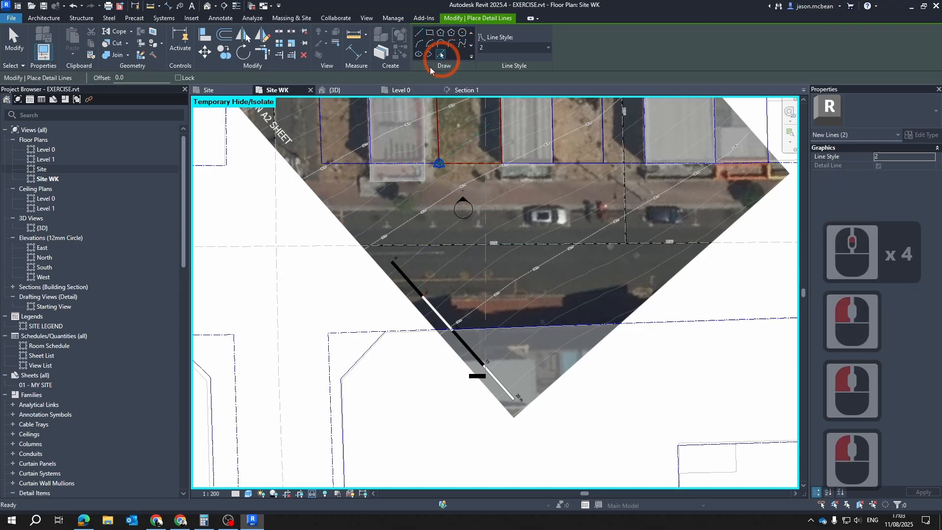
{"action": "left_click", "coordinate": [313, 246]}
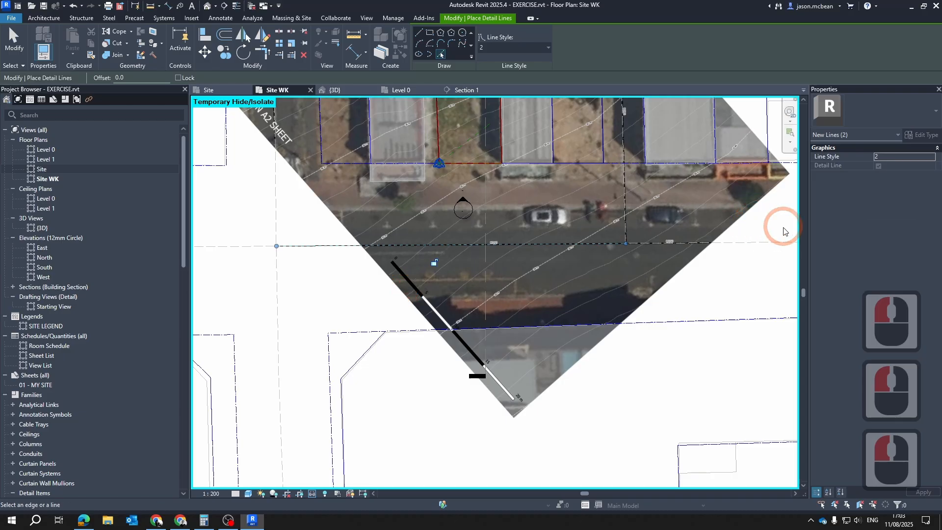
{"action": "left_click", "coordinate": [758, 245]}
{"action": "middle_click_drag", "start_coordinate": [749, 290], "coordinate": [548, 272]}
{"action": "key", "text": "Escape"}
{"action": "scroll", "coordinate": [549, 271], "scroll_direction": "down", "scroll_amount": 4}
{"action": "key", "text": "Escape"}
{"action": "key", "text": "Escape"}
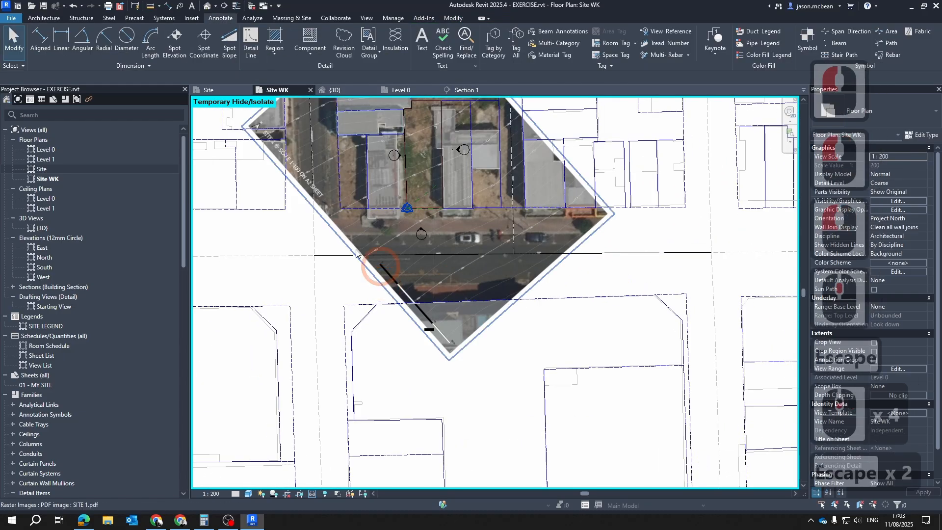
Inspect the two traced road centreline segments and the point where they meet
{"action": "scroll", "coordinate": [372, 269], "scroll_direction": "up", "scroll_amount": 3}
{"action": "key", "text": "Escape"}
{"action": "scroll", "coordinate": [372, 270], "scroll_direction": "up", "scroll_amount": 1}
{"action": "scroll", "coordinate": [490, 262], "scroll_direction": "up", "scroll_amount": 4}
{"action": "key", "text": "Escape"}
{"action": "scroll", "coordinate": [525, 248], "scroll_direction": "down", "scroll_amount": 4}
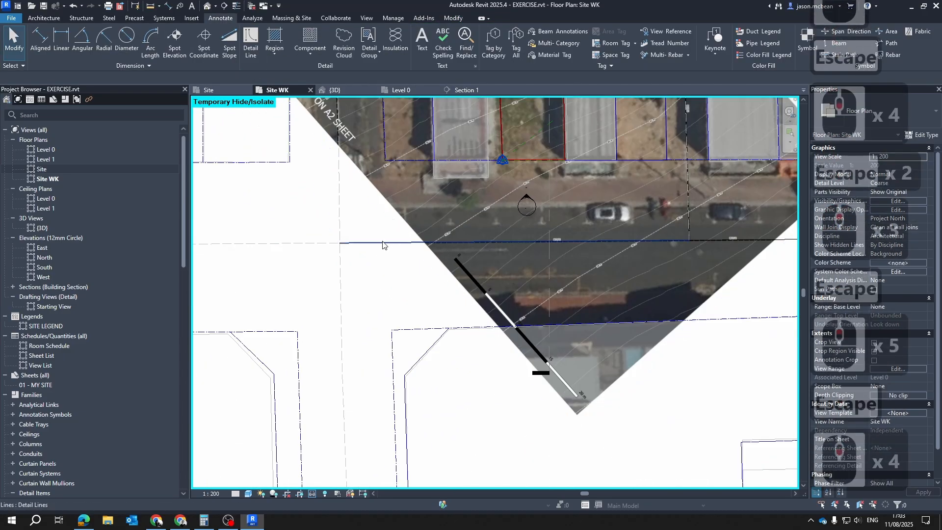
{"action": "key", "text": "Escape"}
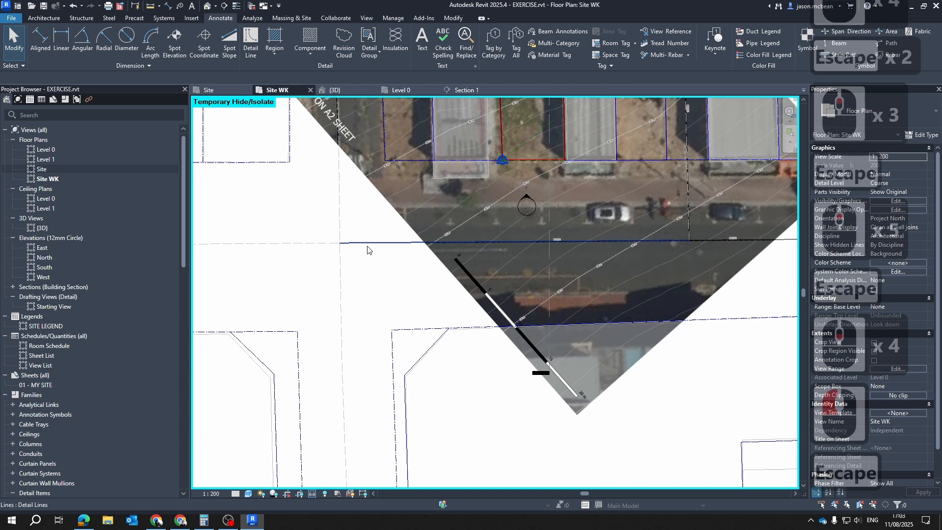
{"action": "left_click", "coordinate": [367, 245]}
{"action": "scroll", "coordinate": [357, 270], "scroll_direction": "down", "scroll_amount": 4}
{"action": "left_click", "coordinate": [629, 253], "text": "shift"}
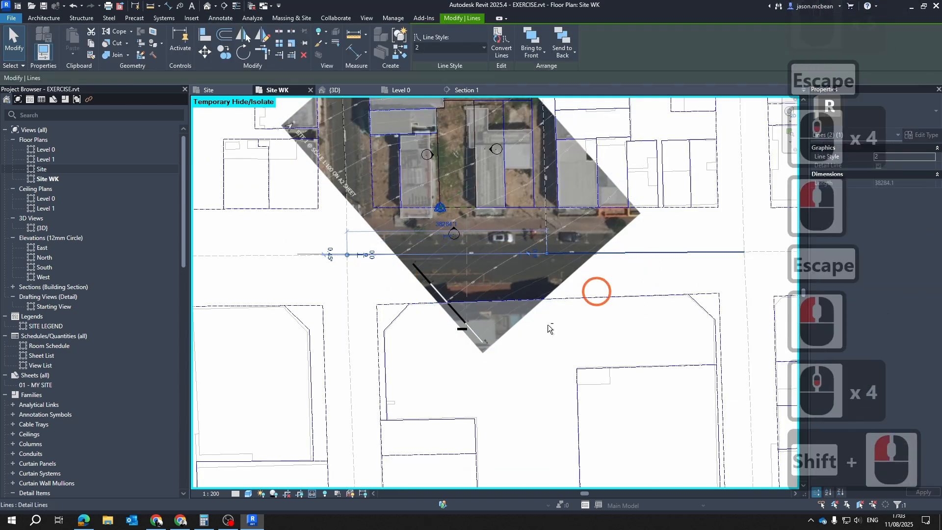
{"action": "scroll", "coordinate": [549, 326], "scroll_direction": "up", "scroll_amount": 3}
{"action": "scroll", "coordinate": [647, 248], "scroll_direction": "down", "scroll_amount": 4}
{"action": "key", "text": "Escape"}
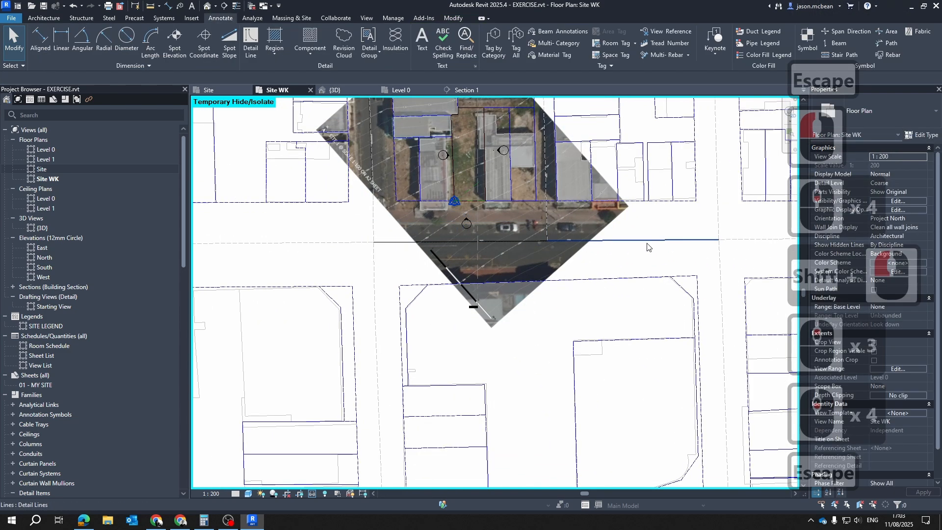
{"action": "key", "text": "Tab"}
{"action": "key", "text": "Tab"}
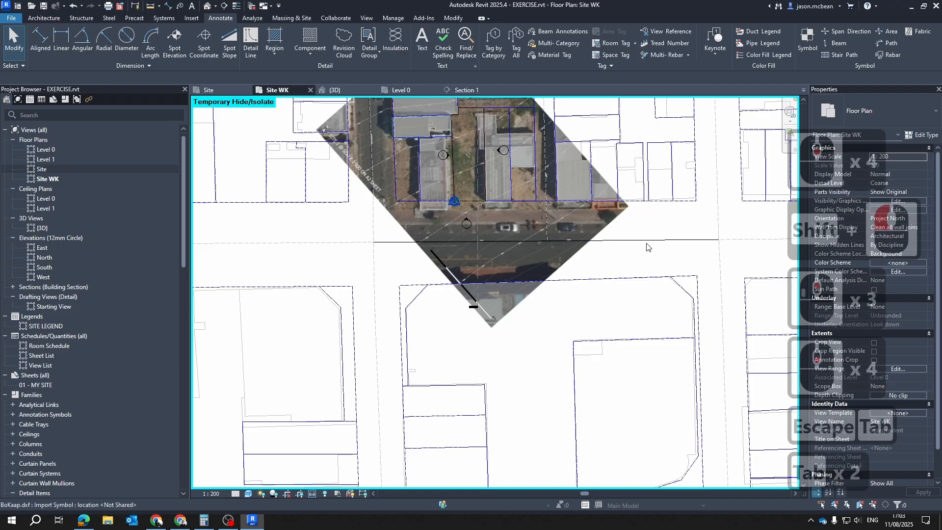
{"action": "left_click", "coordinate": [543, 276]}
{"action": "scroll", "coordinate": [564, 260], "scroll_direction": "up", "scroll_amount": 5}
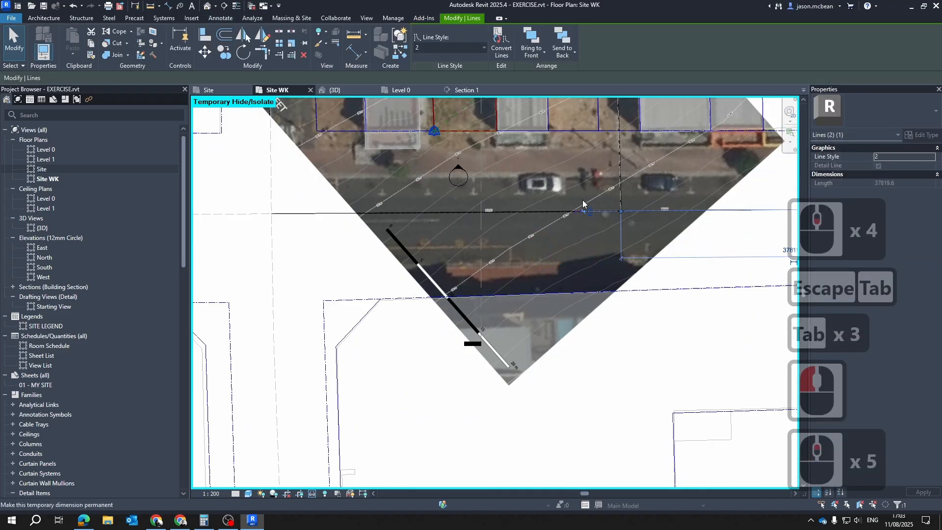
{"action": "scroll", "coordinate": [658, 236], "scroll_direction": "up", "scroll_amount": 8}
{"action": "key", "text": "Escape"}
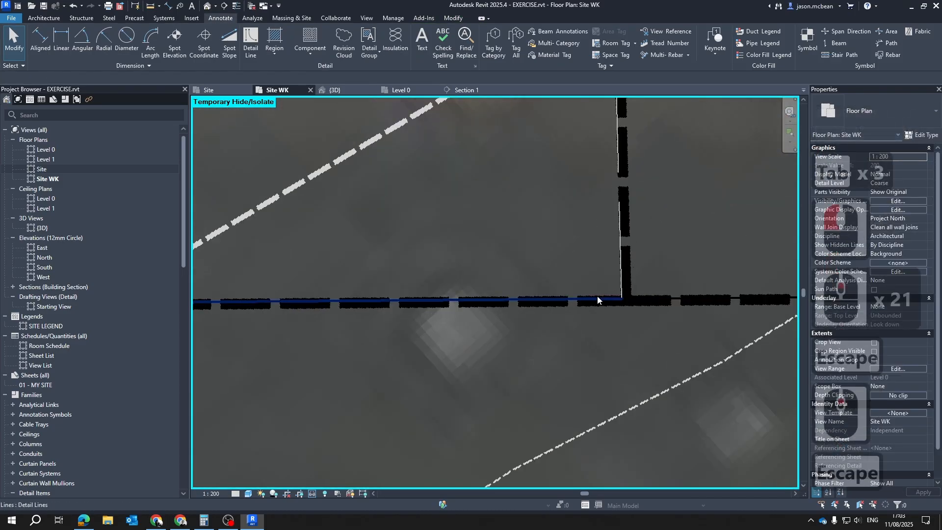
{"action": "scroll", "coordinate": [596, 296], "scroll_direction": "down", "scroll_amount": 5}
{"action": "left_click", "coordinate": [637, 296]}
{"action": "key", "text": "Escape"}
{"action": "left_click", "coordinate": [597, 295]}
{"action": "scroll", "coordinate": [662, 284], "scroll_direction": "down", "scroll_amount": 12}
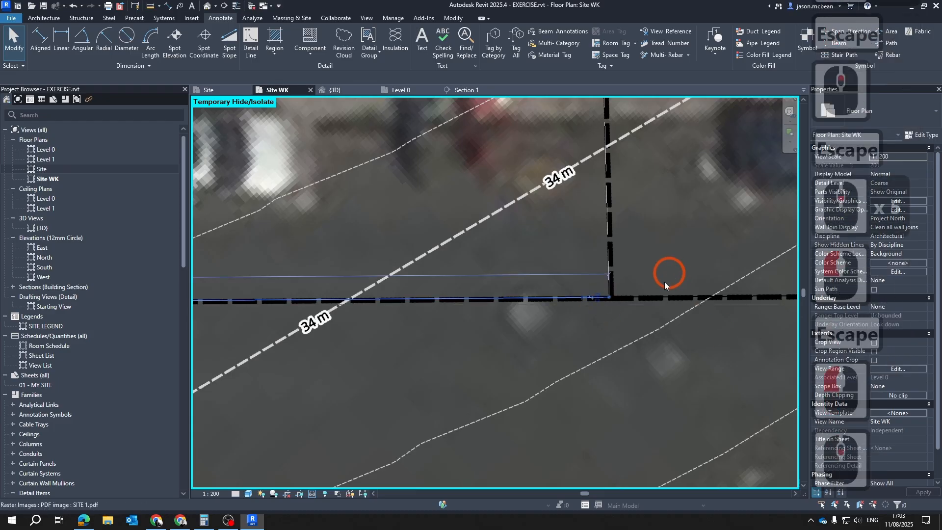
Delete the eastern traced segment and stretch the remaining road line east beyond the aerial image, making it about 60145 mm long
{"action": "scroll", "coordinate": [547, 288], "scroll_direction": "down", "scroll_amount": 5}
{"action": "key", "text": "Escape"}
{"action": "left_click", "coordinate": [578, 289]}
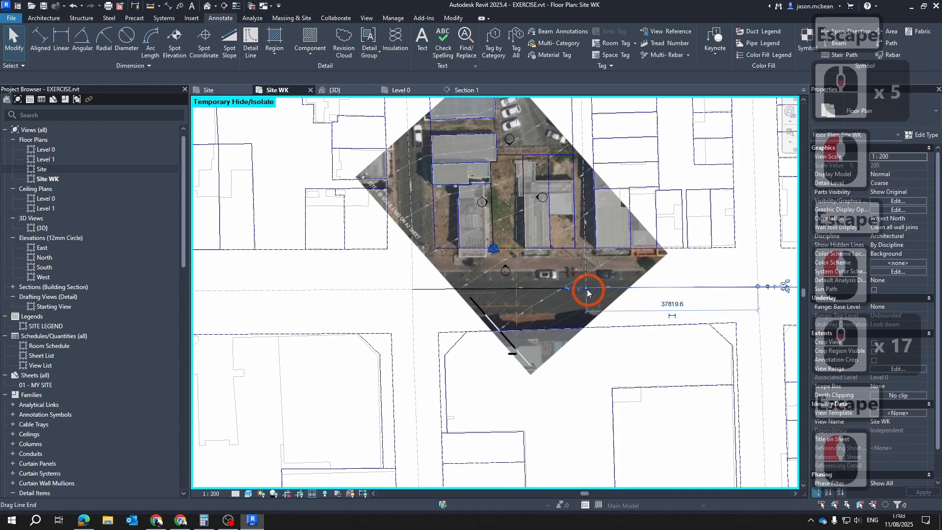
{"action": "key", "text": "Delete"}
{"action": "left_click", "coordinate": [582, 289]}
{"action": "scroll", "coordinate": [586, 288], "scroll_direction": "up", "scroll_amount": 5}
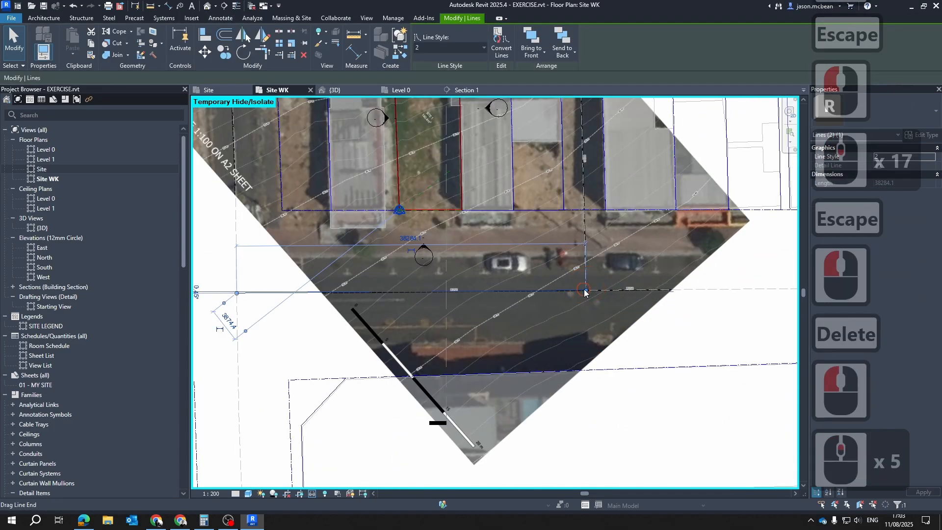
{"action": "left_click_drag", "start_coordinate": [585, 290], "coordinate": [786, 290]}
{"action": "key", "text": "s"}
{"action": "key", "text": "n"}
{"action": "key", "text": "Escape"}
{"action": "key", "text": "Escape"}
{"action": "key", "text": "Escape"}
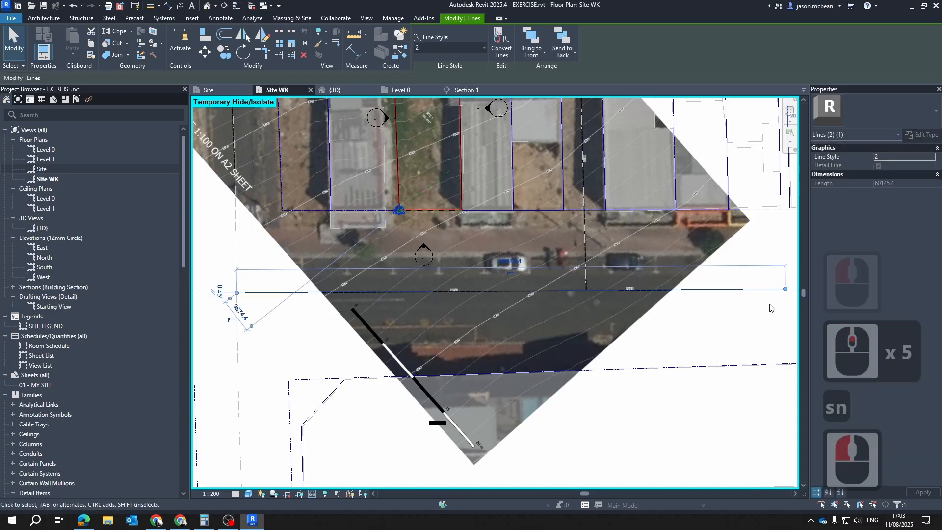
Change the road detail line's style to 2 ROAD MARKINGS DASH
{"action": "scroll", "coordinate": [638, 295], "scroll_direction": "down", "scroll_amount": 5}
{"action": "scroll", "coordinate": [490, 301], "scroll_direction": "up", "scroll_amount": 6}
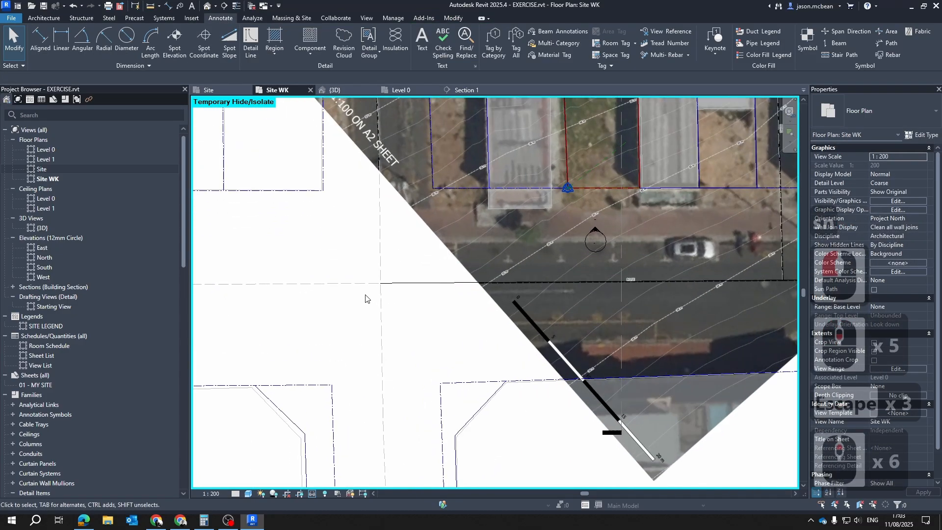
{"action": "left_click", "coordinate": [425, 282]}
{"action": "left_click", "coordinate": [461, 48]}
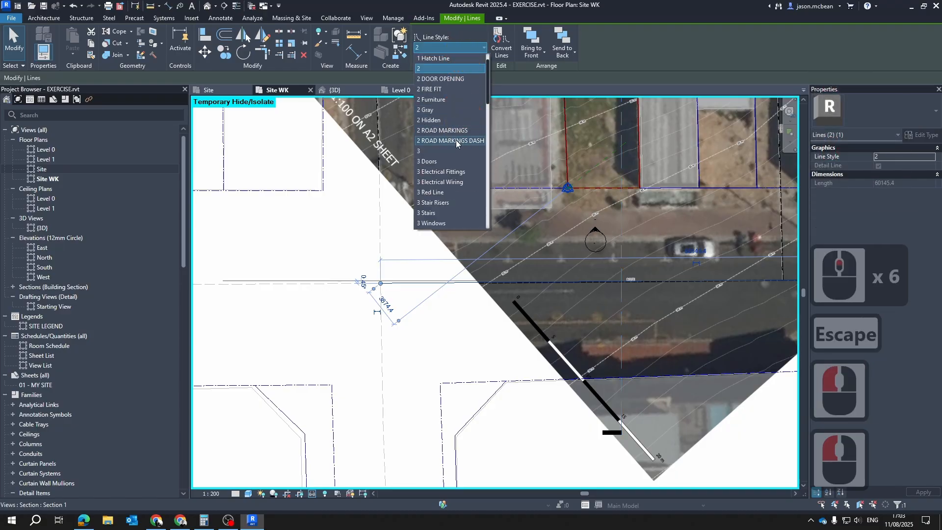
{"action": "key", "text": "Escape"}
{"action": "key", "text": "Escape"}
{"action": "scroll", "coordinate": [381, 312], "scroll_direction": "up", "scroll_amount": 4}
{"action": "scroll", "coordinate": [387, 307], "scroll_direction": "up", "scroll_amount": 1}
{"action": "left_click", "coordinate": [404, 291]}
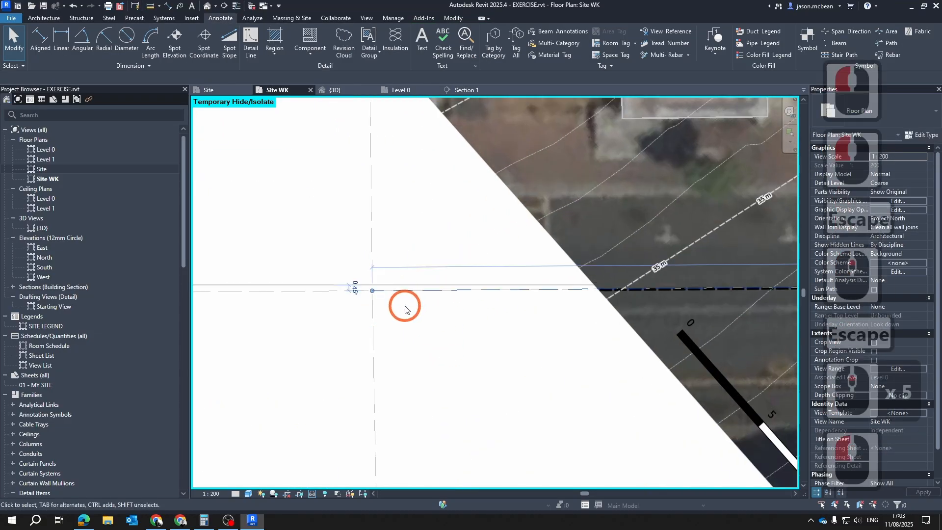
{"action": "scroll", "coordinate": [319, 157], "scroll_direction": "down", "scroll_amount": 5}
{"action": "left_click", "coordinate": [225, 35]}
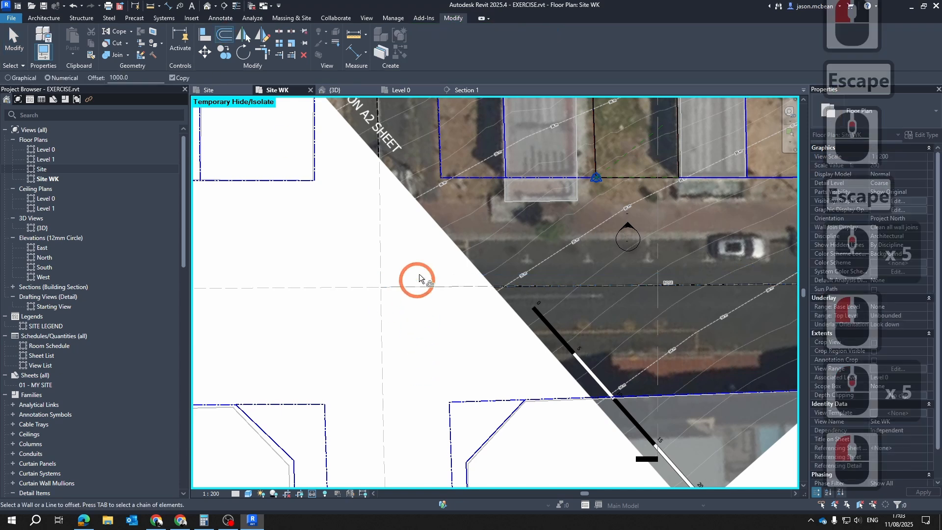
{"action": "key", "text": "Escape"}
{"action": "key", "text": "Escape"}
{"action": "scroll", "coordinate": [429, 300], "scroll_direction": "down", "scroll_amount": 3}
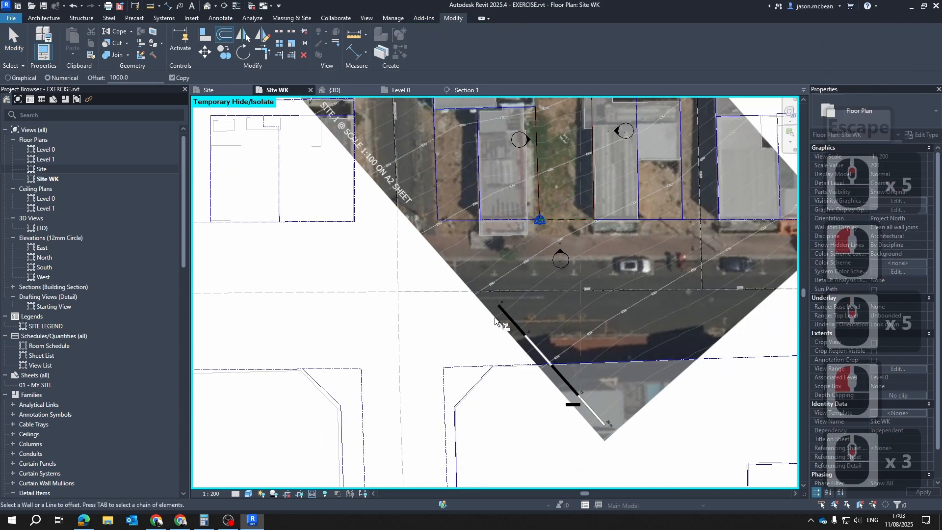
Move the dashed road marking line slightly south-east, off the imported road centreline, to follow the road marking in the aerial image
{"action": "left_click", "coordinate": [395, 292]}
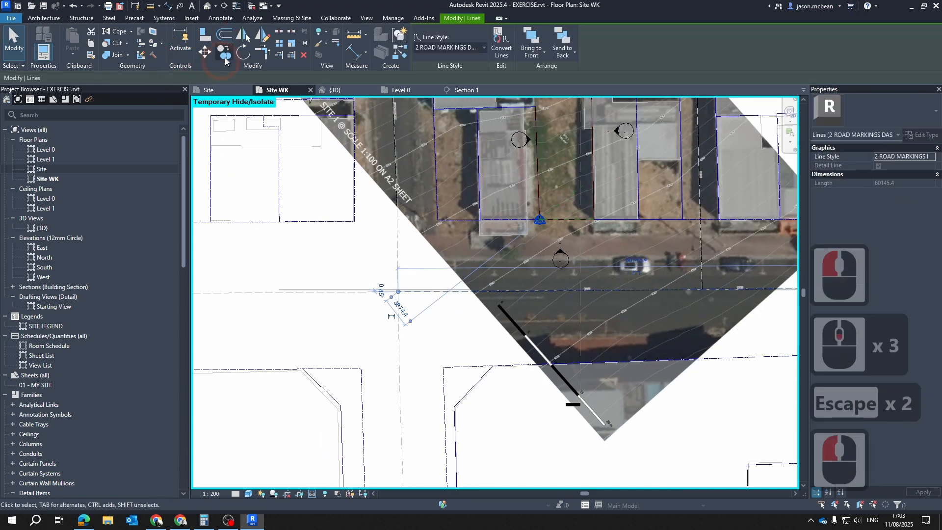
{"action": "left_click", "coordinate": [205, 51]}
{"action": "left_click", "coordinate": [431, 293]}
{"action": "scroll", "coordinate": [434, 290], "scroll_direction": "up", "scroll_amount": 2}
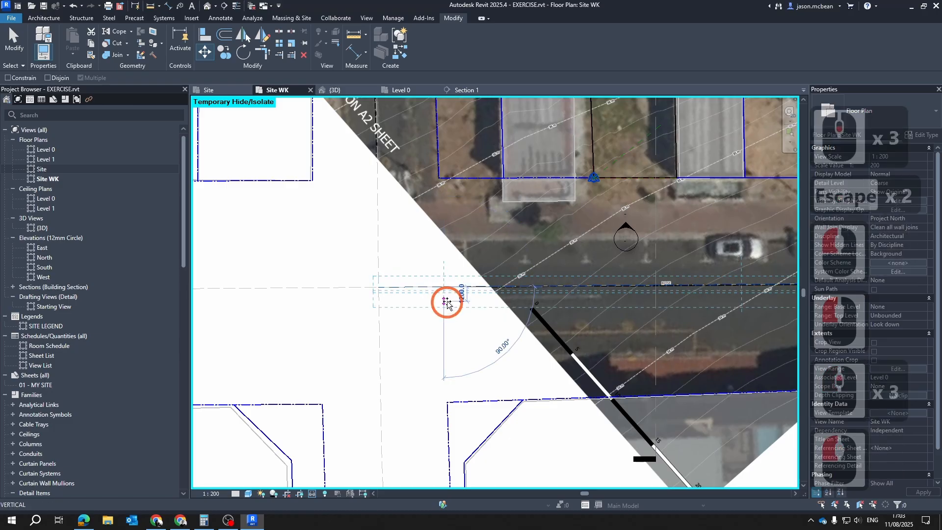
{"action": "scroll", "coordinate": [454, 295], "scroll_direction": "up", "scroll_amount": 2}
{"action": "scroll", "coordinate": [455, 294], "scroll_direction": "up", "scroll_amount": 1}
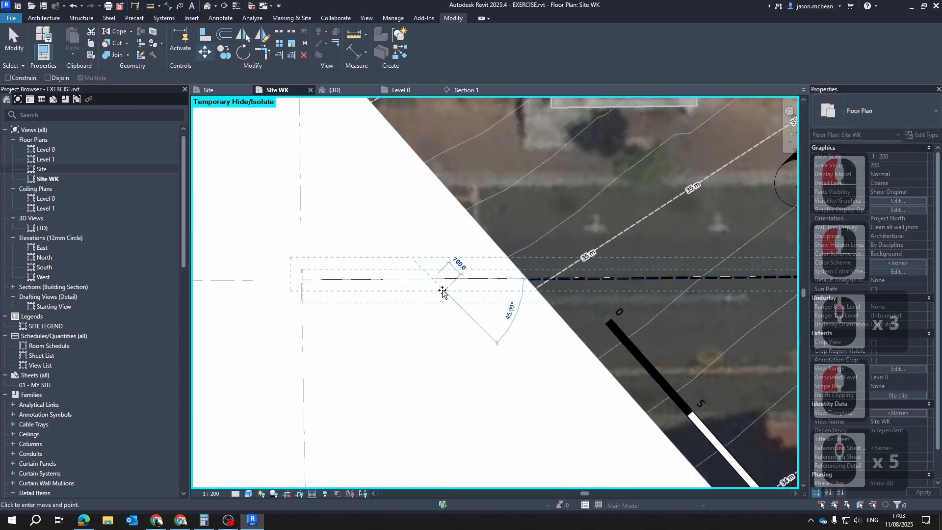
{"action": "left_click", "coordinate": [444, 294]}
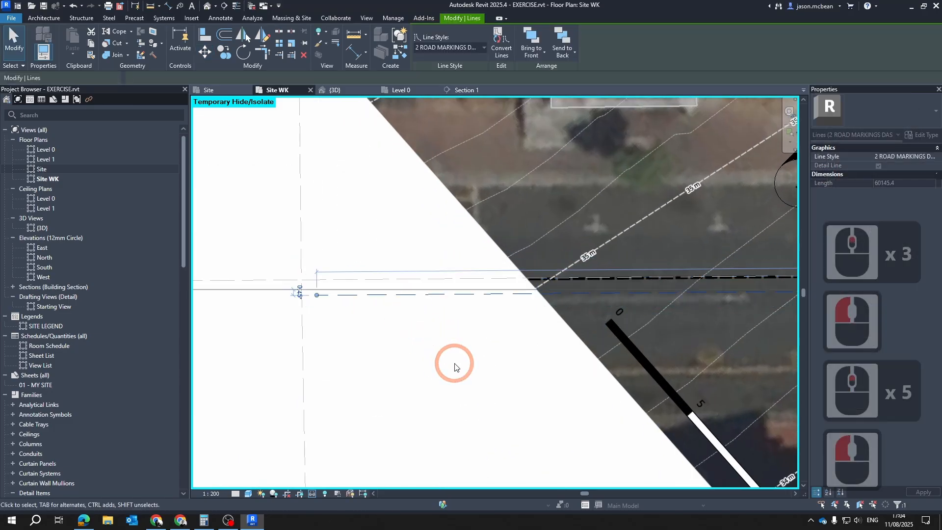
{"action": "middle_click_drag", "start_coordinate": [452, 361], "coordinate": [390, 328]}
{"action": "scroll", "coordinate": [393, 316], "scroll_direction": "down", "scroll_amount": 3}
{"action": "key", "text": "Escape"}
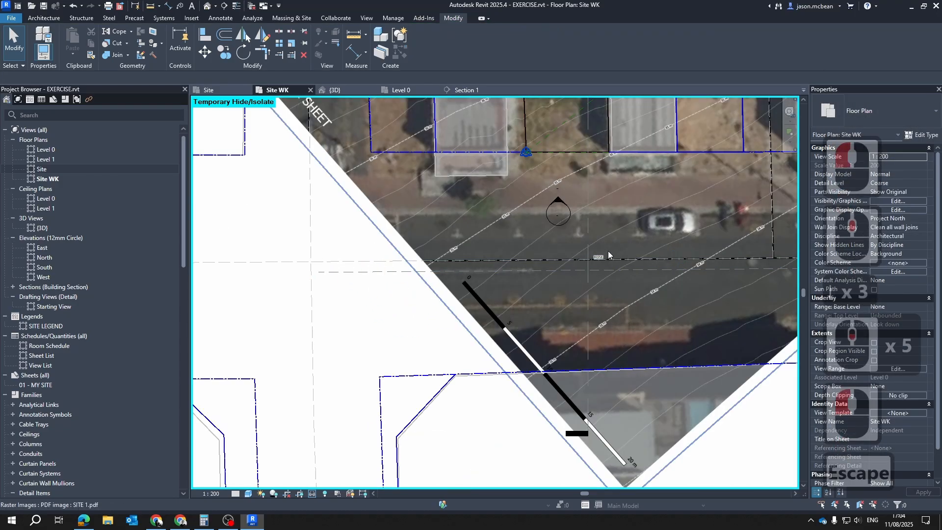
{"action": "scroll", "coordinate": [607, 254], "scroll_direction": "up", "scroll_amount": 3}
{"action": "scroll", "coordinate": [365, 240], "scroll_direction": "down", "scroll_amount": 3}
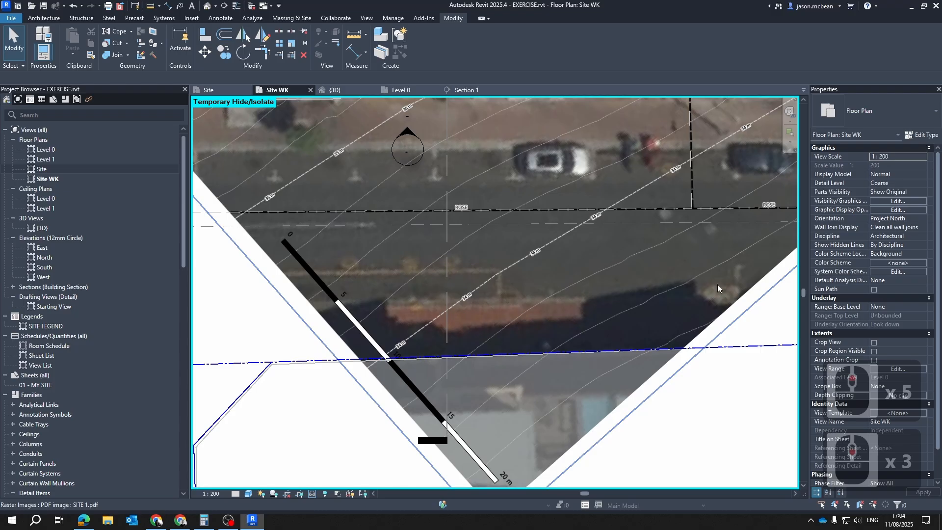
{"action": "scroll", "coordinate": [458, 259], "scroll_direction": "down", "scroll_amount": 3}
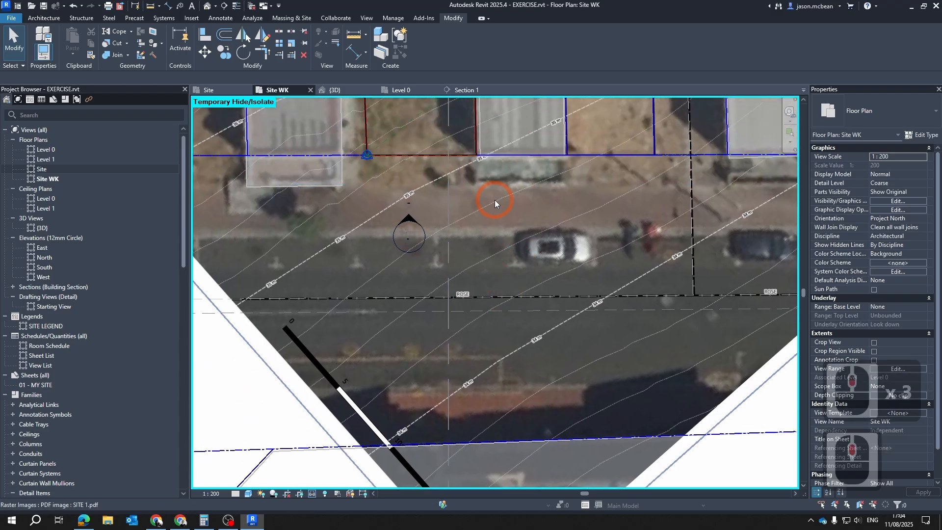
{"action": "scroll", "coordinate": [355, 268], "scroll_direction": "down", "scroll_amount": 2}
{"action": "key", "text": "Escape"}
{"action": "scroll", "coordinate": [355, 271], "scroll_direction": "down", "scroll_amount": 2}
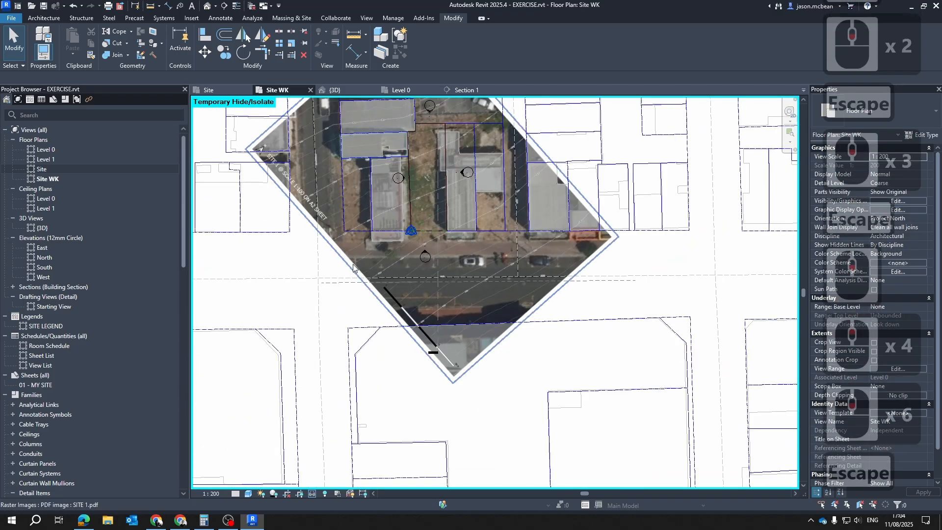
Temporarily hide the aerial PDF site image in the plan so only the linework and road marking line show
{"action": "left_click", "coordinate": [353, 267]}
{"action": "left_click", "coordinate": [312, 494]}
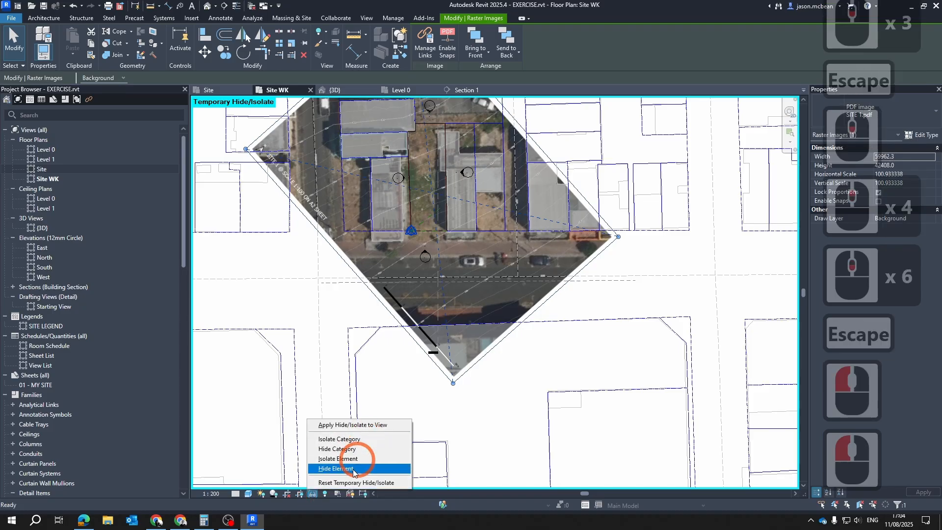
{"action": "left_click", "coordinate": [363, 413]}
{"action": "scroll", "coordinate": [373, 270], "scroll_direction": "up", "scroll_amount": 2}
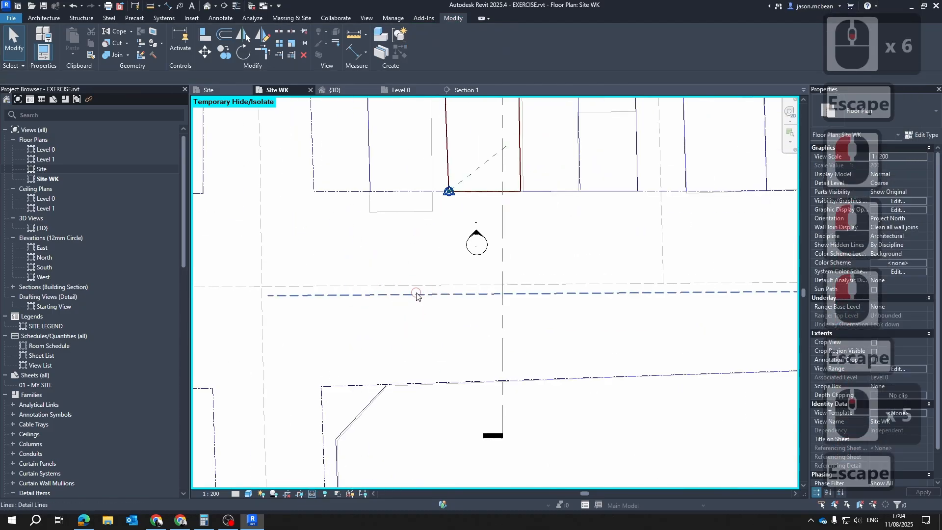
{"action": "left_click", "coordinate": [502, 291]}
{"action": "scroll", "coordinate": [501, 285], "scroll_direction": "down", "scroll_amount": 2}
{"action": "key", "text": "Escape"}
{"action": "scroll", "coordinate": [429, 291], "scroll_direction": "up", "scroll_amount": 2}
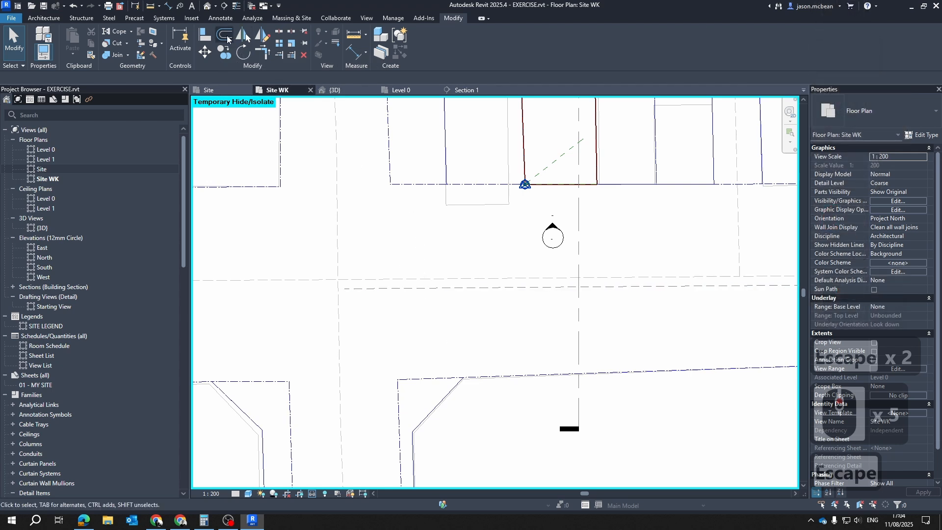
Offset copies of the dashed road marking line 3000 mm to its north and south sides
{"action": "key", "text": "o"}
{"action": "key", "text": "f"}
{"action": "left_click", "coordinate": [380, 197]}
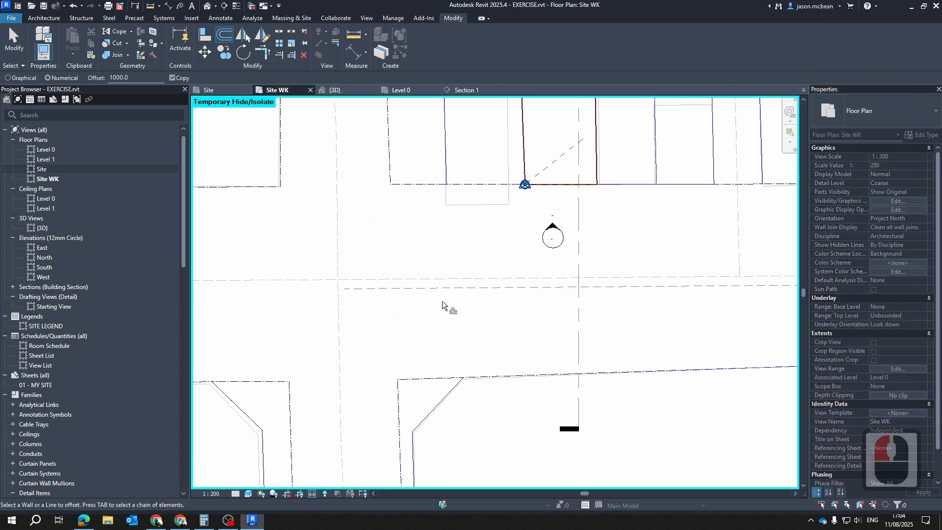
{"action": "double_click", "coordinate": [147, 77]}
{"action": "type", "text": "6"}
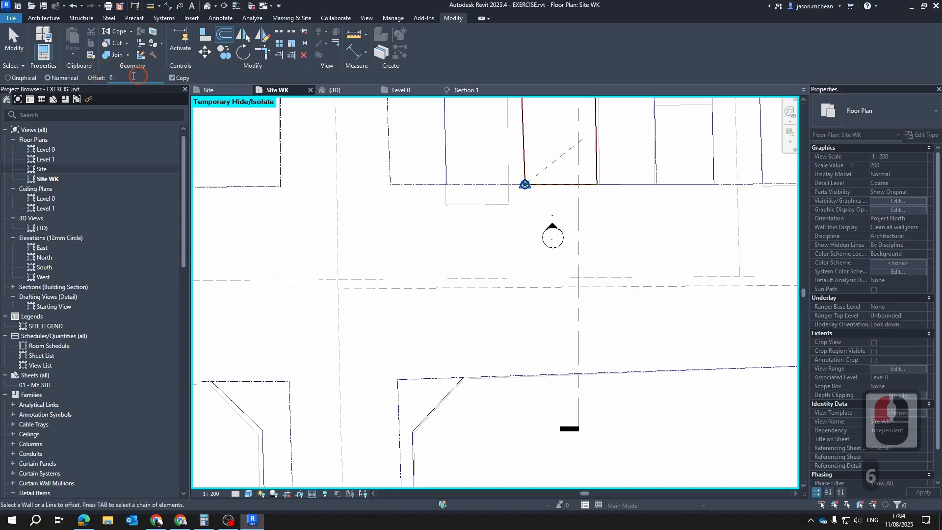
{"action": "double_click", "coordinate": [96, 78]}
{"action": "type", "text": "3000"}
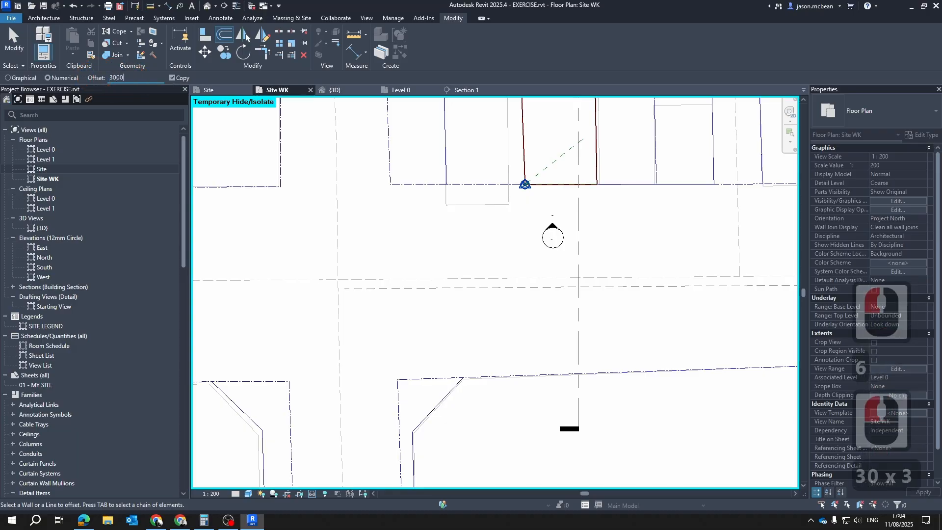
{"action": "key", "text": "Return"}
{"action": "left_click", "coordinate": [487, 303]}
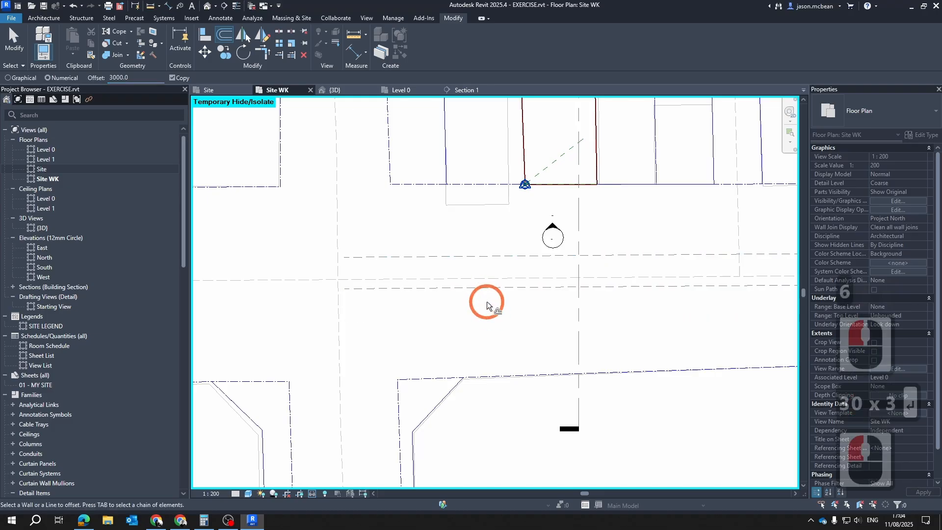
{"action": "left_click", "coordinate": [485, 290]}
{"action": "scroll", "coordinate": [487, 248], "scroll_direction": "up", "scroll_amount": 2}
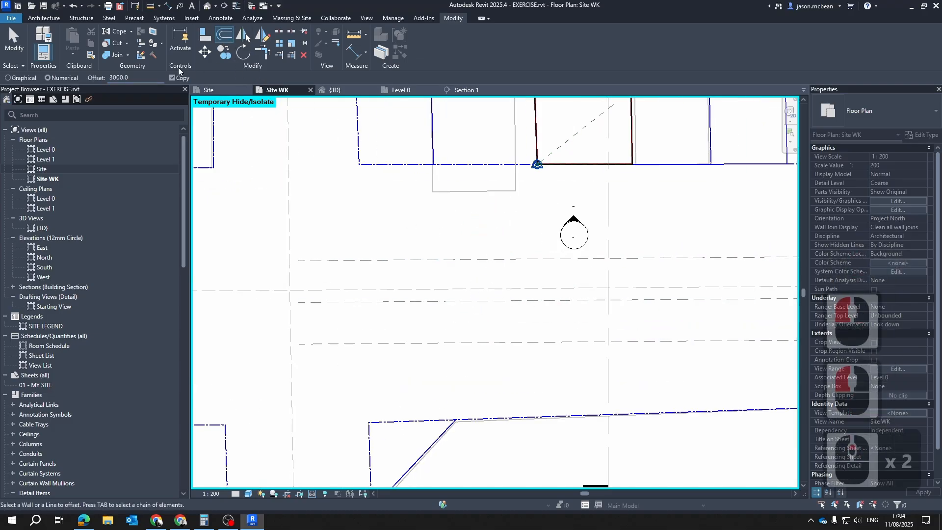
Set the offset to 2500 mm and offset a copy of the northern dashed line further north
{"action": "double_click", "coordinate": [147, 78]}
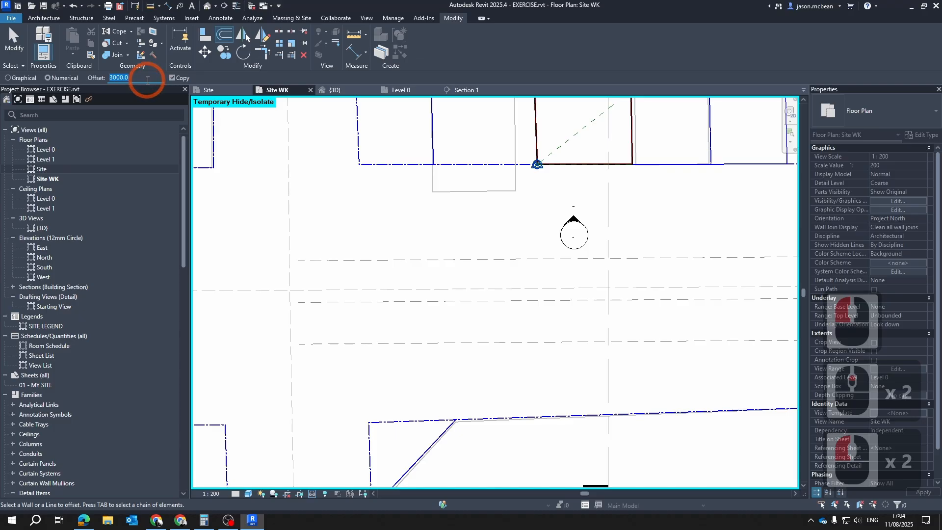
{"action": "type", "text": "2500"}
{"action": "key", "text": "Return"}
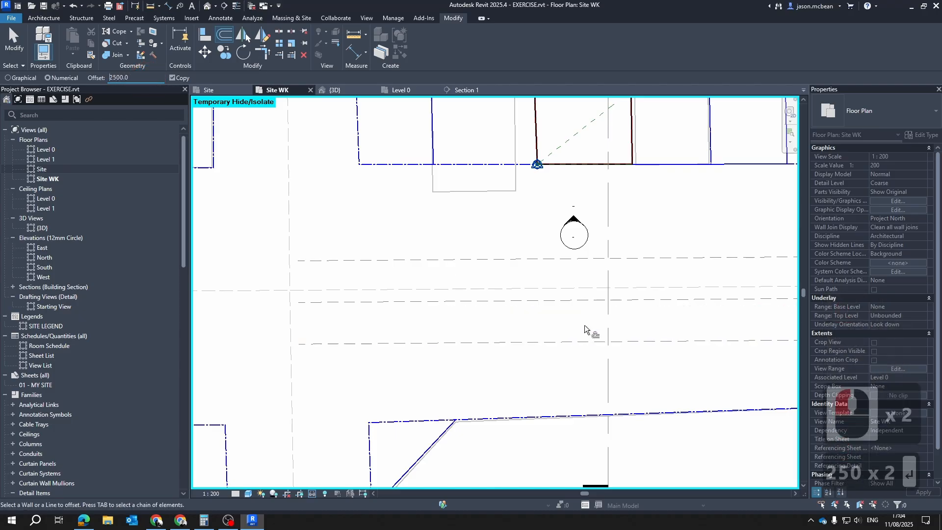
{"action": "left_click", "coordinate": [592, 261]}
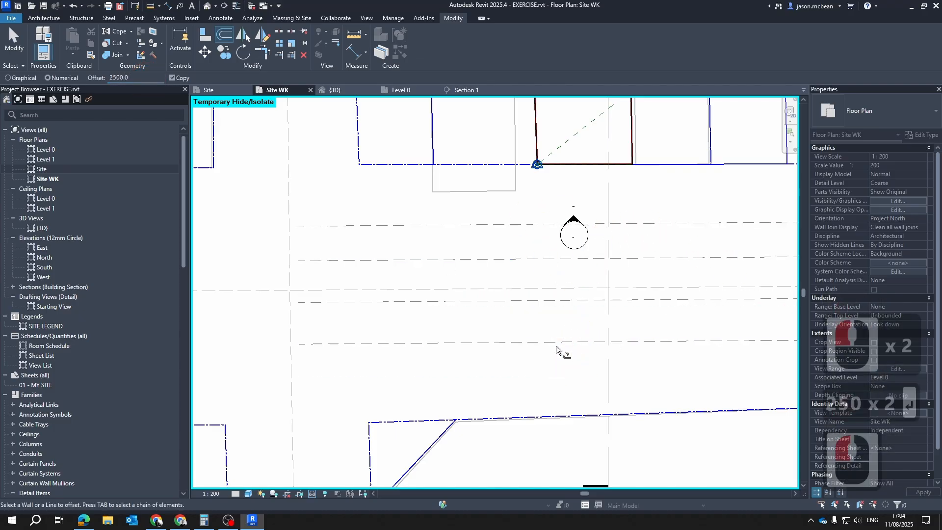
Try to offset copies of the southern dashed line by 2500 mm
{"action": "left_click", "coordinate": [560, 360]}
{"action": "left_click", "coordinate": [601, 311]}
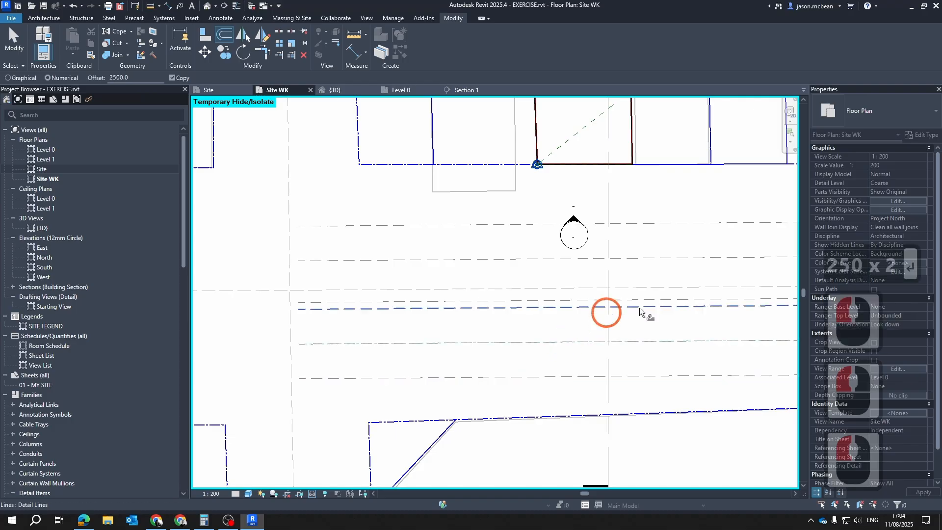
{"action": "left_click", "coordinate": [564, 312]}
{"action": "key", "text": "Escape"}
{"action": "key", "text": "Escape"}
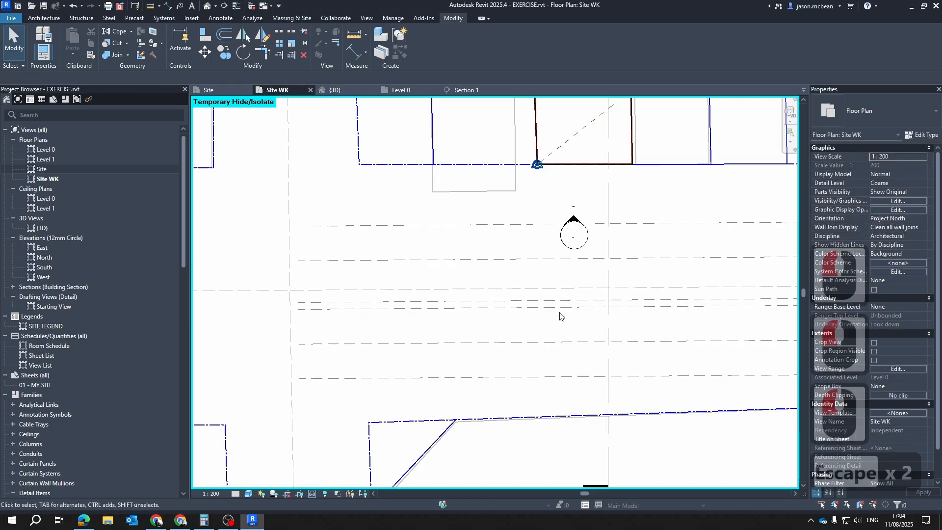
Undo the two 2500 mm offset copies made from the southern dashed line
{"action": "left_click", "coordinate": [558, 306]}
{"action": "key", "text": "Escape"}
{"action": "key", "text": "Escape"}
{"action": "scroll", "coordinate": [529, 306], "scroll_direction": "up", "scroll_amount": 2}
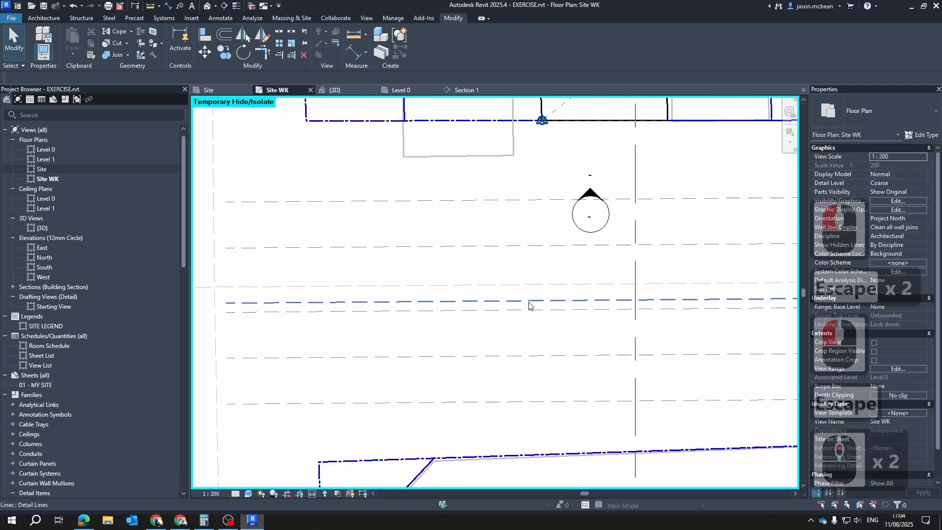
{"action": "left_click", "coordinate": [529, 306]}
{"action": "scroll", "coordinate": [581, 343], "scroll_direction": "down", "scroll_amount": 2}
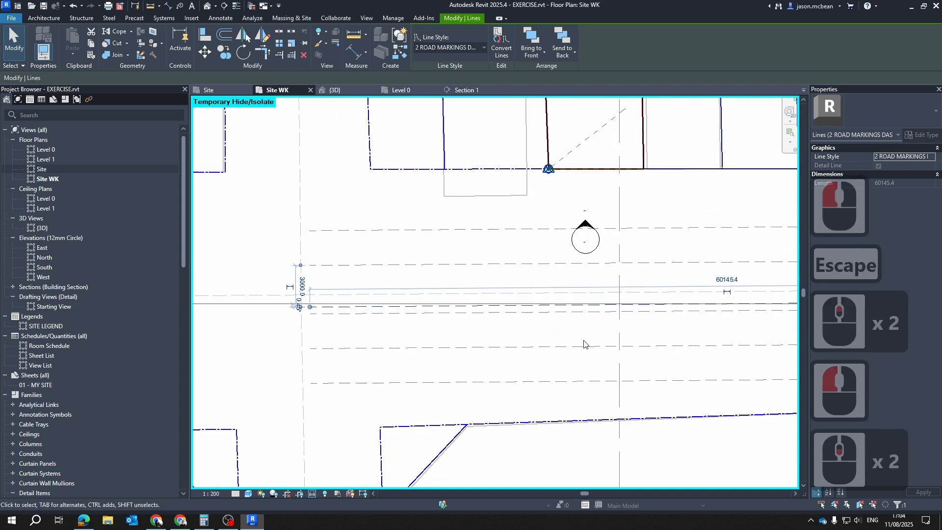
{"action": "key", "text": "Escape"}
{"action": "key", "text": "ctrl+z"}
{"action": "key", "text": "ctrl+z"}
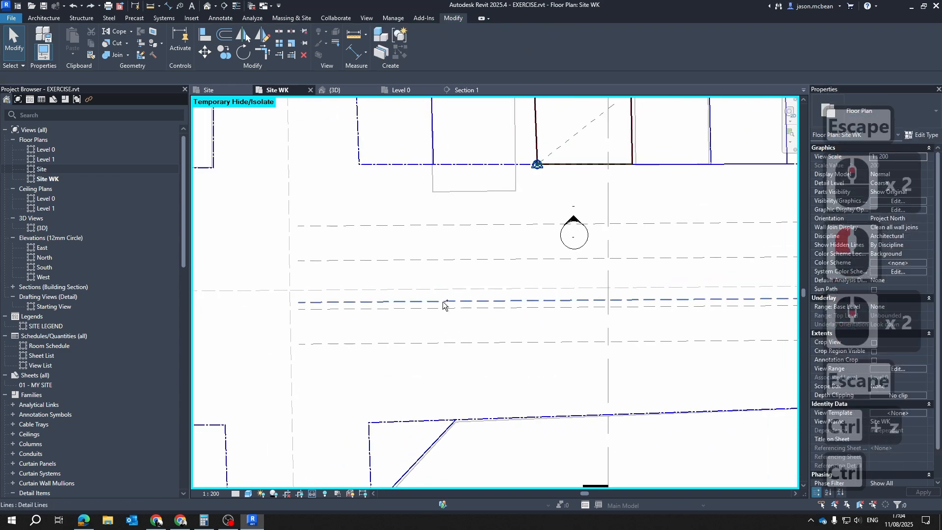
Check the central and southern dashed road marking lines and the spacing between them
{"action": "middle_click_drag", "start_coordinate": [479, 342], "coordinate": [421, 332]}
{"action": "scroll", "coordinate": [448, 355], "scroll_direction": "down", "scroll_amount": 3}
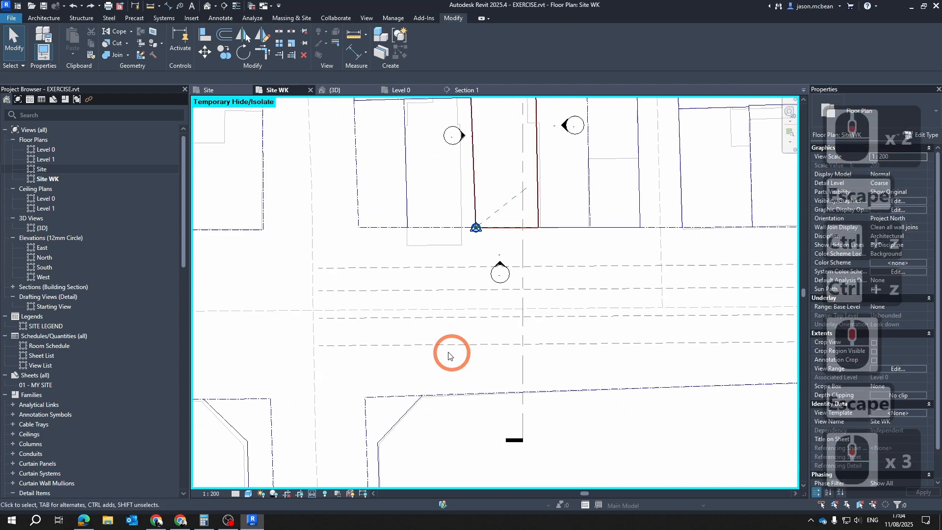
{"action": "left_click", "coordinate": [441, 319]}
{"action": "key", "text": "Escape"}
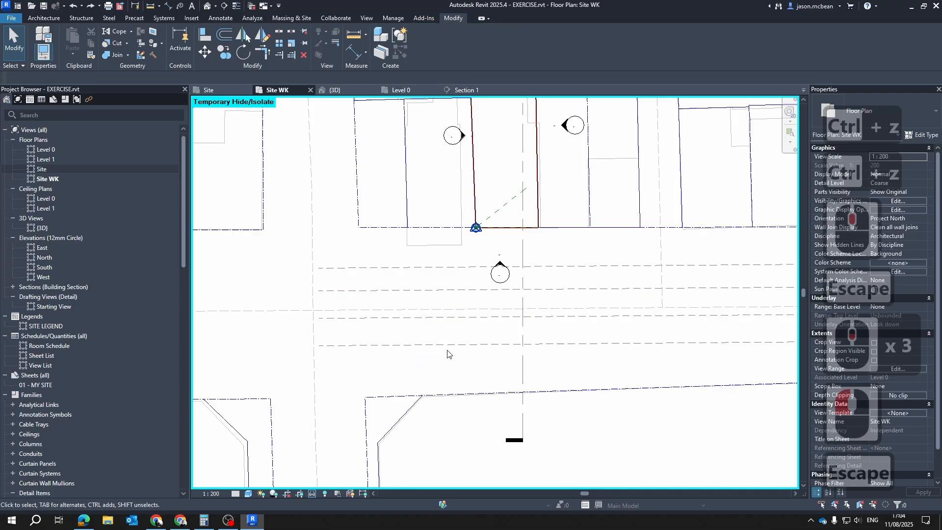
{"action": "left_click", "coordinate": [447, 345]}
{"action": "key", "text": "Escape"}
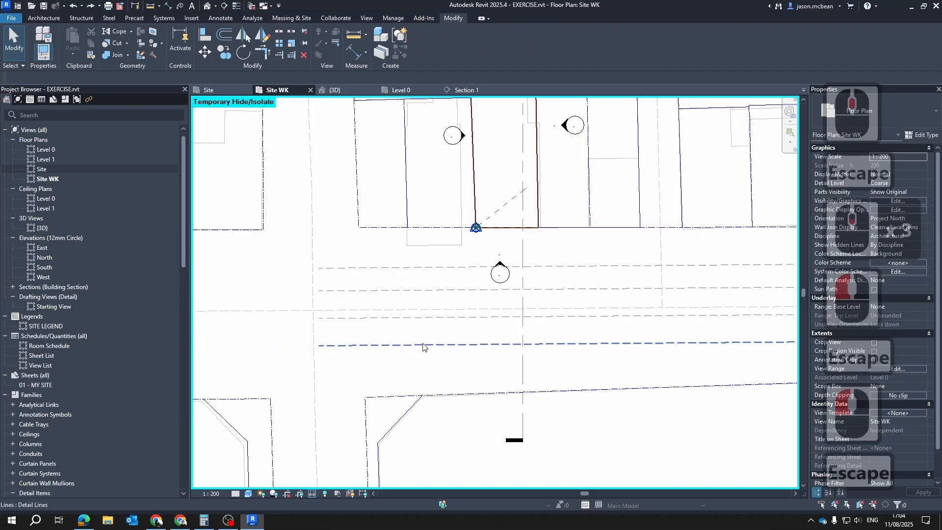
{"action": "middle_click", "coordinate": [354, 351]}
{"action": "middle_click", "coordinate": [355, 352]}
{"action": "key", "text": "d"}
{"action": "key", "text": "i"}
{"action": "left_click", "coordinate": [354, 345]}
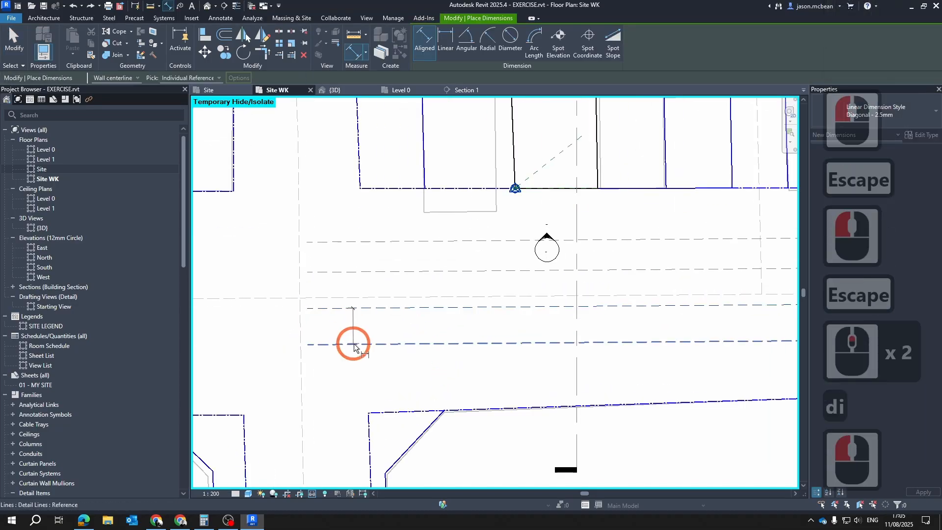
{"action": "key", "text": "Escape"}
{"action": "key", "text": "Escape"}
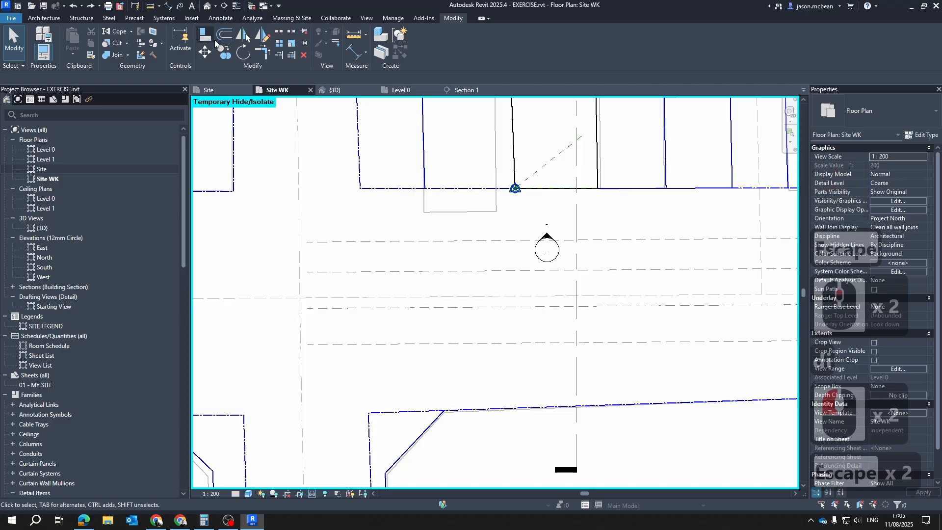
Offset a copy of the southern dashed line 2500 mm further south
{"action": "left_click", "coordinate": [224, 34]}
{"action": "key", "text": "Escape"}
{"action": "key", "text": "Escape"}
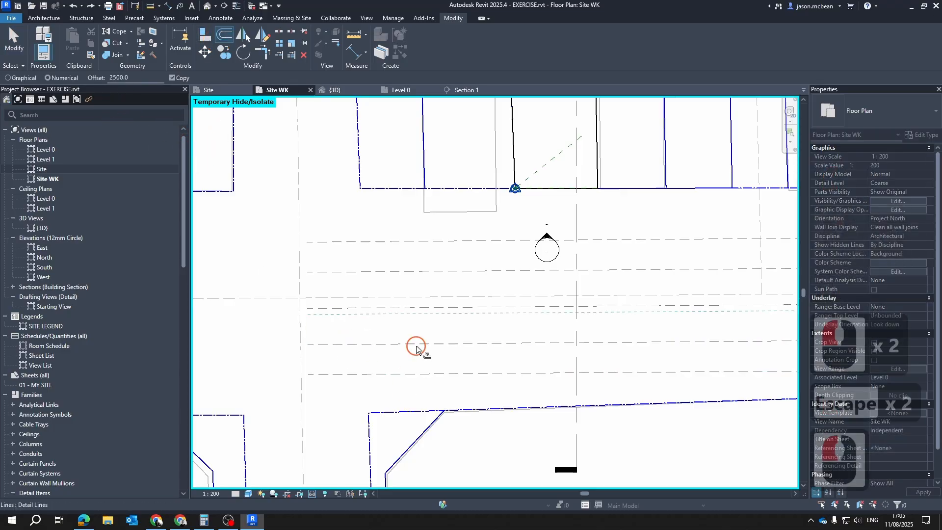
{"action": "scroll", "coordinate": [422, 363], "scroll_direction": "down", "scroll_amount": 2}
{"action": "middle_click_drag", "start_coordinate": [521, 371], "coordinate": [526, 349]}
{"action": "key", "text": "Escape"}
{"action": "scroll", "coordinate": [537, 314], "scroll_direction": "down", "scroll_amount": 4}
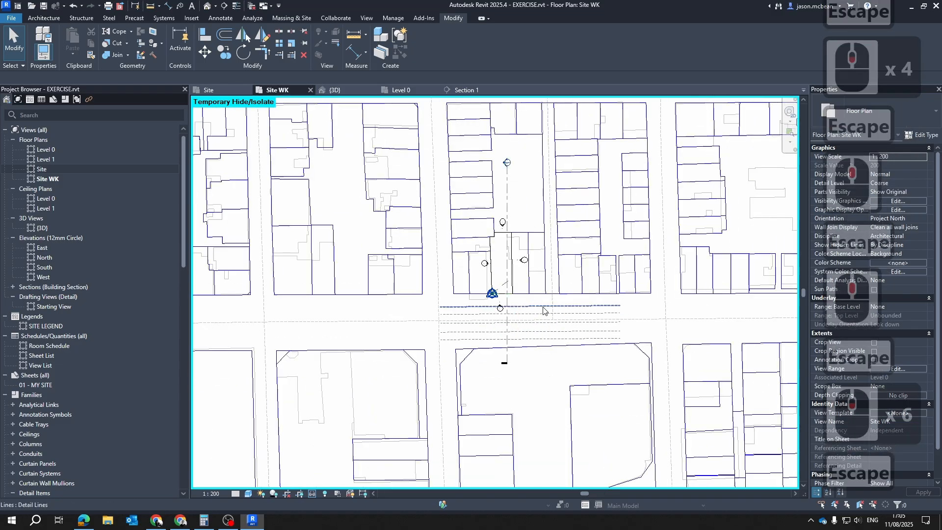
Reset the temporary hide/isolate to bring the aerial site image back into the plan
{"action": "scroll", "coordinate": [493, 339], "scroll_direction": "up", "scroll_amount": 3}
{"action": "scroll", "coordinate": [492, 341], "scroll_direction": "up", "scroll_amount": 3}
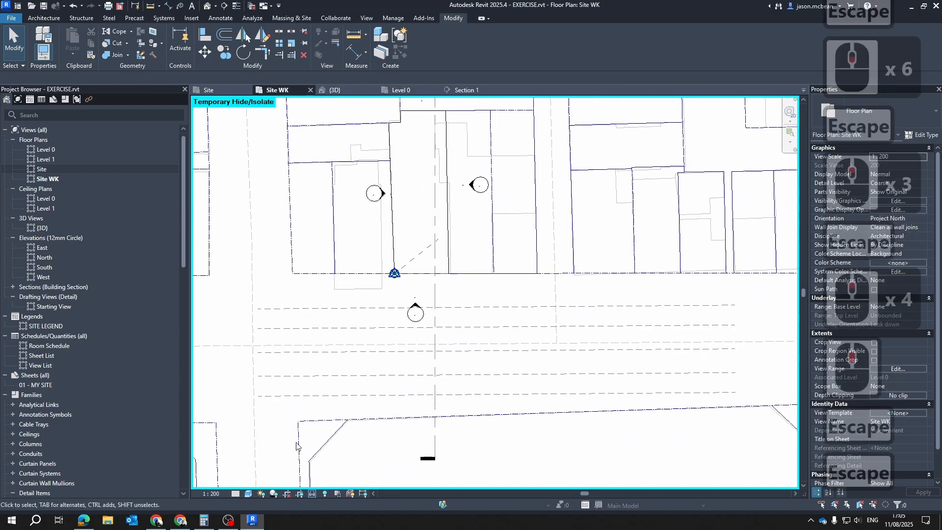
{"action": "left_click", "coordinate": [312, 494]}
{"action": "left_click", "coordinate": [324, 484]}
{"action": "scroll", "coordinate": [374, 391], "scroll_direction": "up", "scroll_amount": 5}
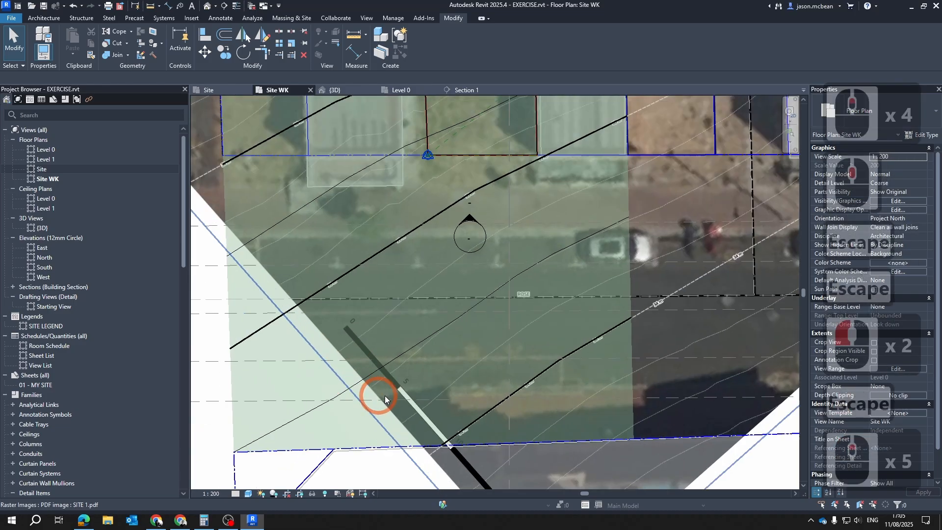
{"action": "scroll", "coordinate": [331, 344], "scroll_direction": "down", "scroll_amount": 5}
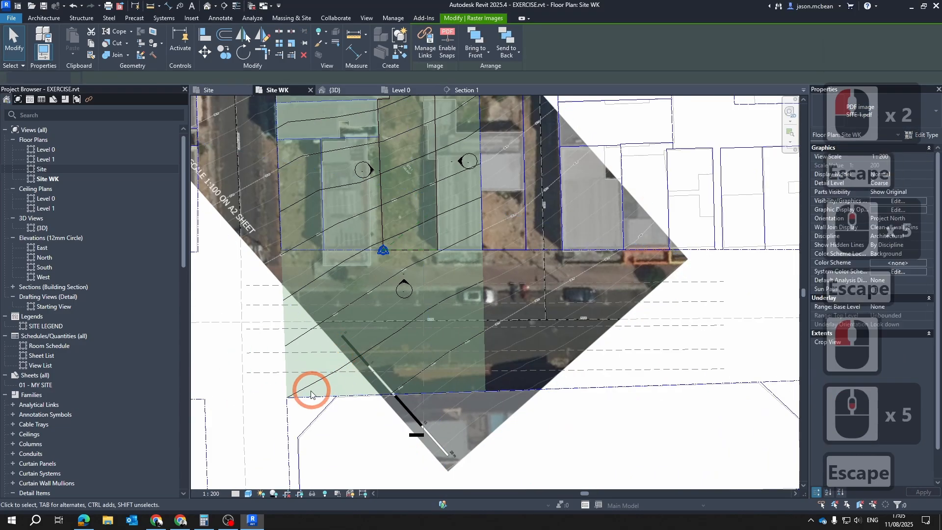
Turn off the Toposolid category in the Site WK plan's visibility/graphic overrides
{"action": "left_click", "coordinate": [291, 368]}
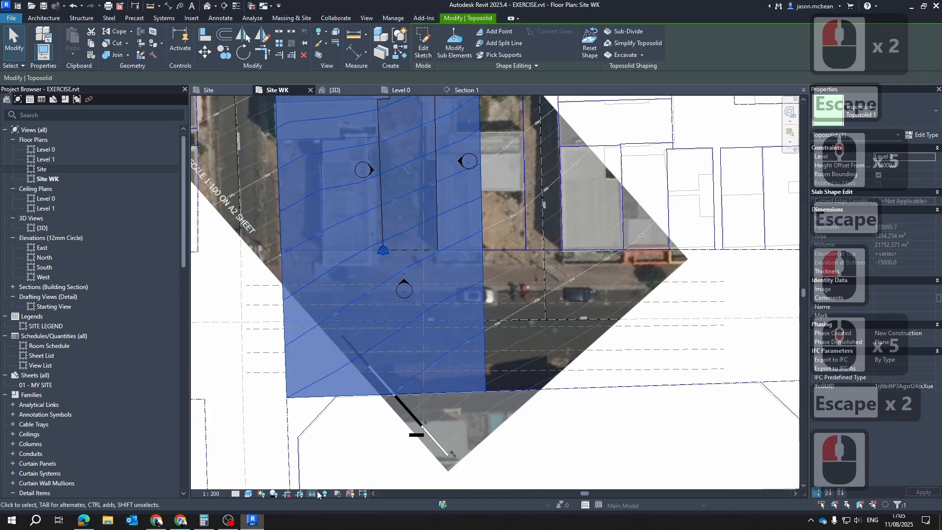
{"action": "key", "text": "Escape"}
{"action": "scroll", "coordinate": [442, 221], "scroll_direction": "down", "scroll_amount": 2}
{"action": "key", "text": "v"}
{"action": "key", "text": "g"}
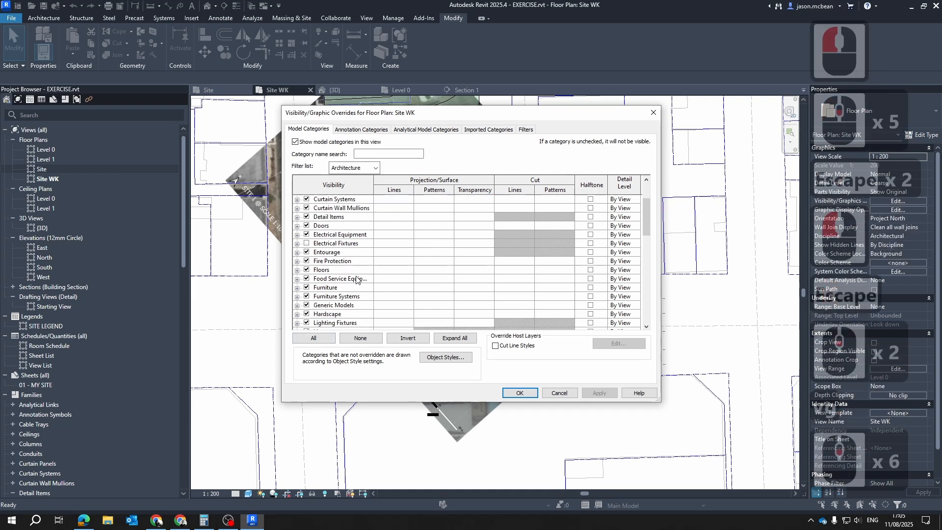
{"action": "scroll", "coordinate": [339, 297], "scroll_direction": "down", "scroll_amount": 10}
{"action": "left_click", "coordinate": [339, 295]}
{"action": "scroll", "coordinate": [338, 296], "scroll_direction": "down", "scroll_amount": 1}
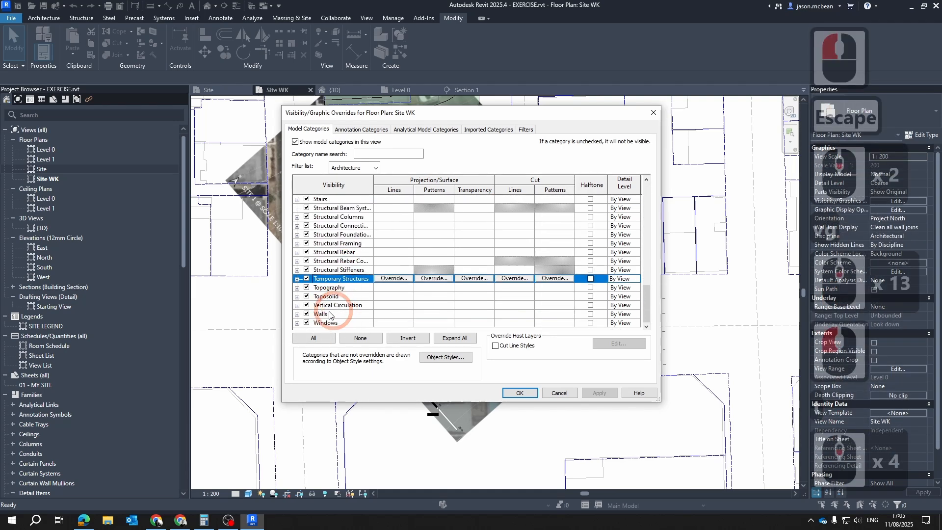
{"action": "left_click", "coordinate": [307, 296]}
{"action": "left_click", "coordinate": [599, 392]}
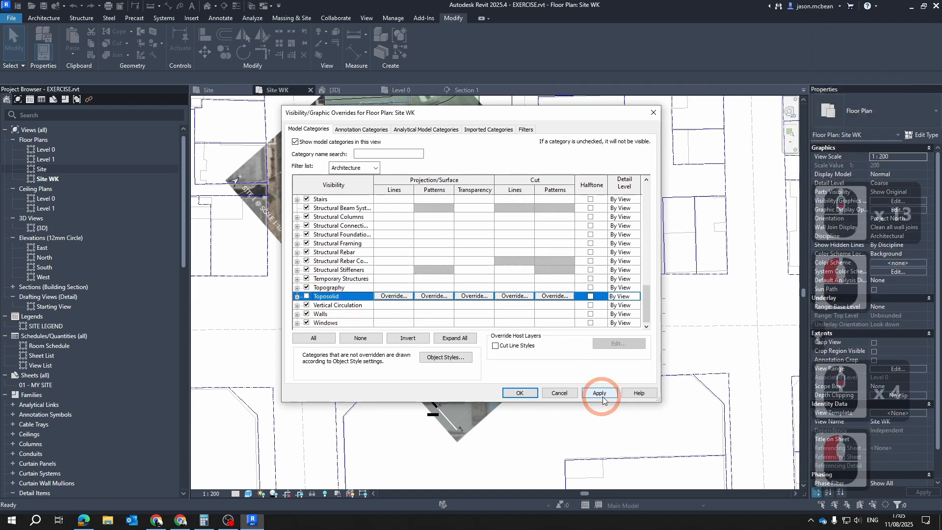
{"action": "left_click", "coordinate": [523, 391]}
{"action": "key", "text": "Escape"}
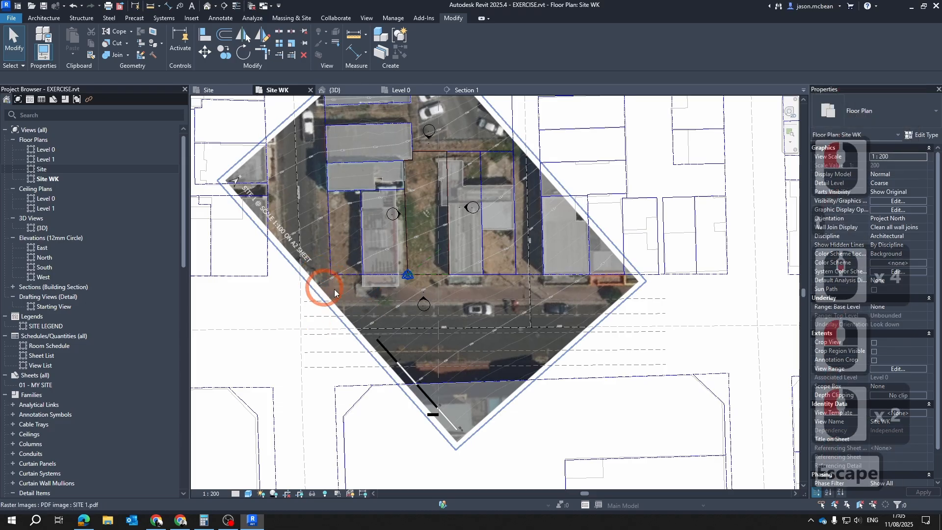
Select the northernmost dashed road marking line and open its line style choices
{"action": "middle_click_drag", "start_coordinate": [361, 342], "coordinate": [386, 426]}
{"action": "key", "text": "Escape"}
{"action": "scroll", "coordinate": [387, 427], "scroll_direction": "up", "scroll_amount": 5}
{"action": "left_click", "coordinate": [399, 324]}
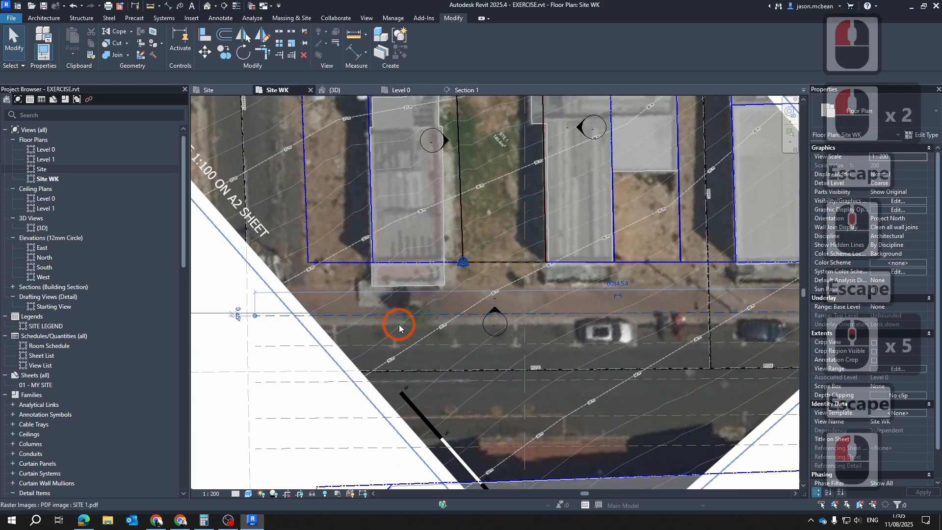
{"action": "left_click", "coordinate": [444, 48]}
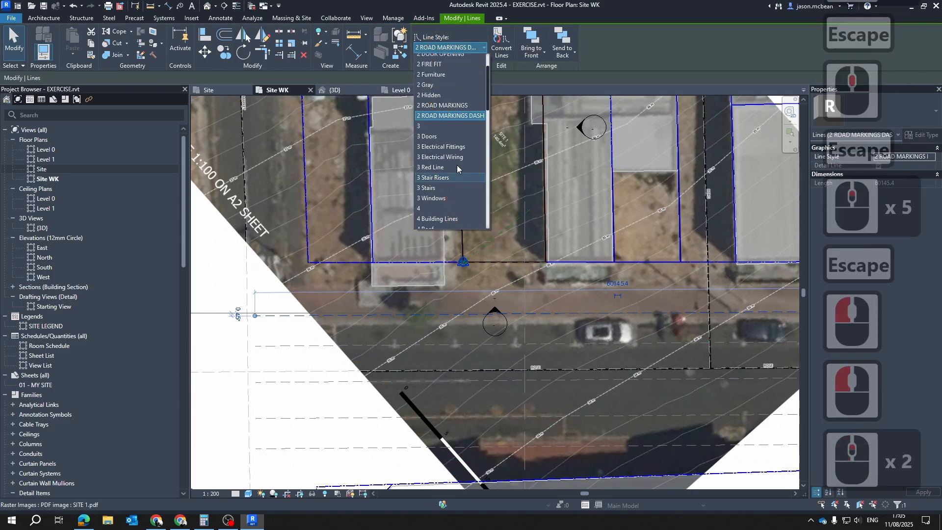
{"action": "scroll", "coordinate": [461, 147], "scroll_direction": "down", "scroll_amount": 4}
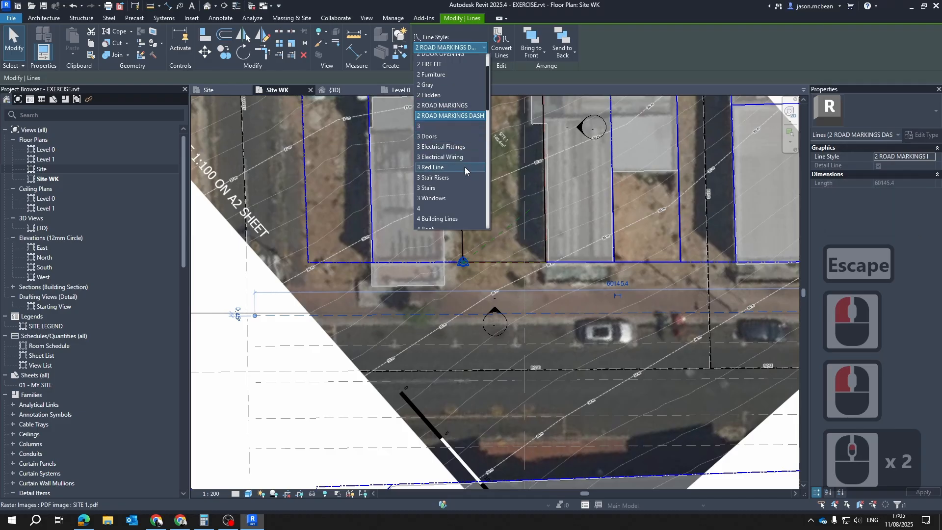
{"action": "scroll", "coordinate": [439, 122], "scroll_direction": "up", "scroll_amount": 3}
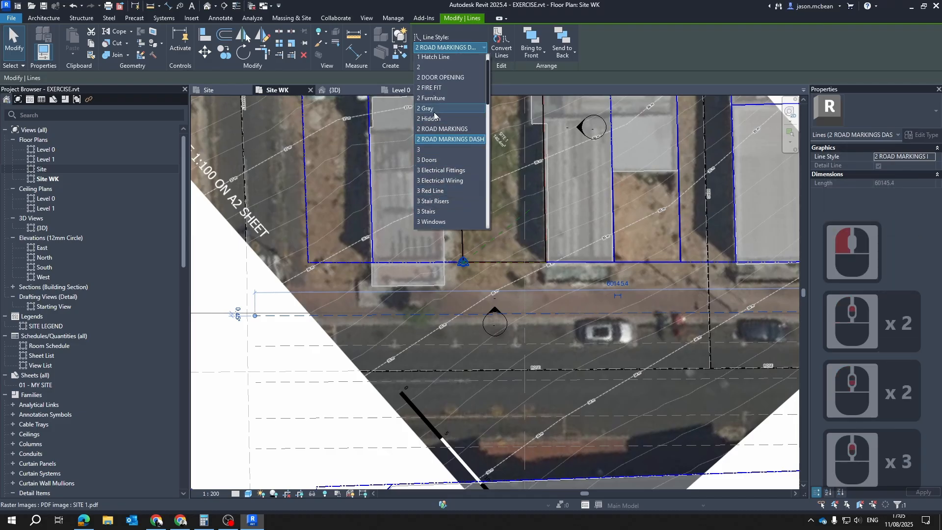
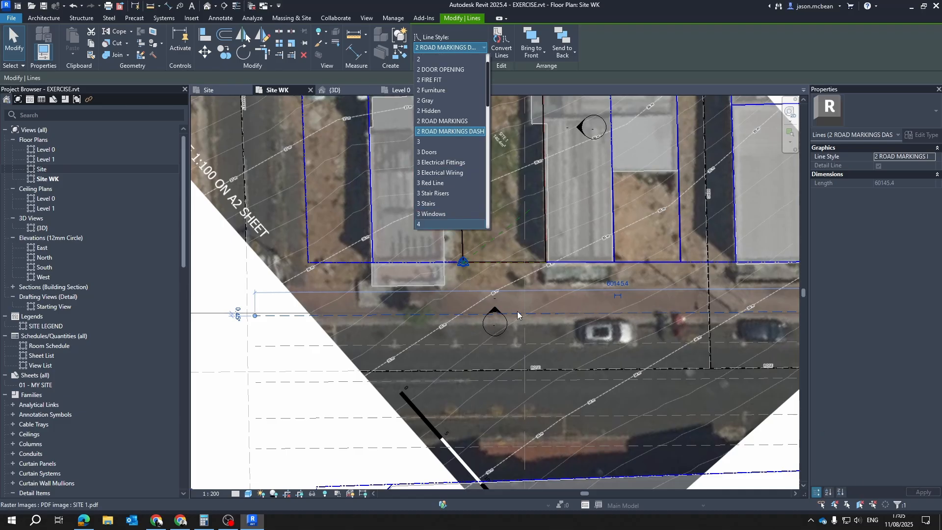
Set the line style of the uppermost road line, along the pavement edge, to 3
{"action": "left_click", "coordinate": [425, 144]}
{"action": "key", "text": "Escape"}
{"action": "key", "text": "Escape"}
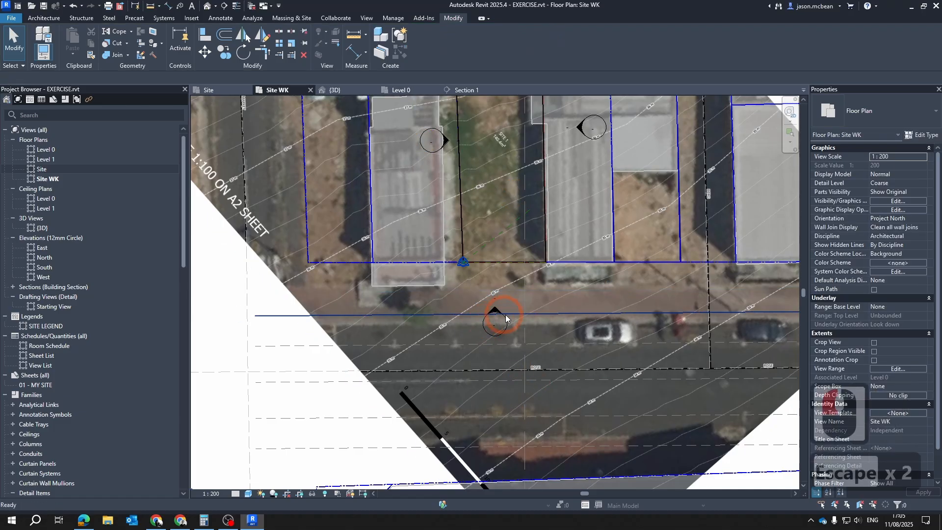
{"action": "left_click", "coordinate": [515, 313]}
{"action": "key", "text": "Escape"}
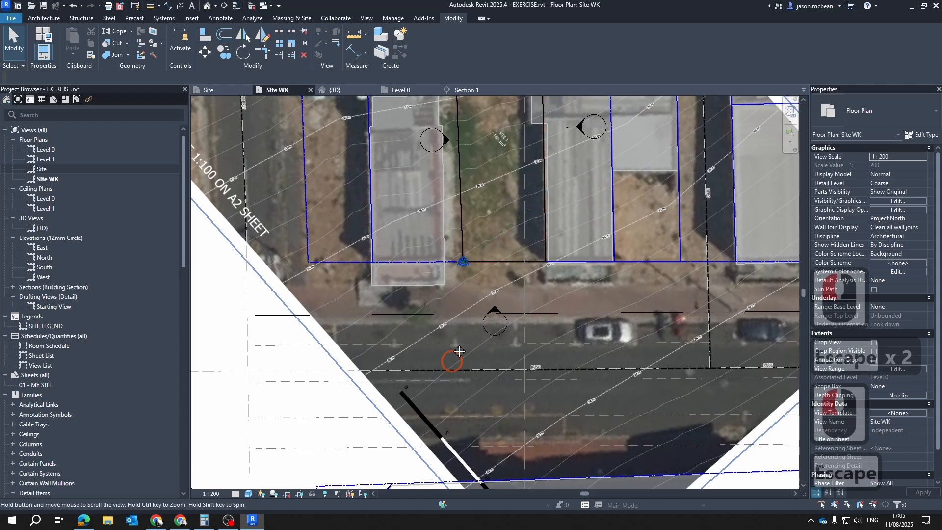
{"action": "middle_click_drag", "start_coordinate": [451, 373], "coordinate": [455, 327]}
{"action": "key", "text": "Escape"}
{"action": "left_click", "coordinate": [455, 328]}
{"action": "left_click", "coordinate": [331, 332]}
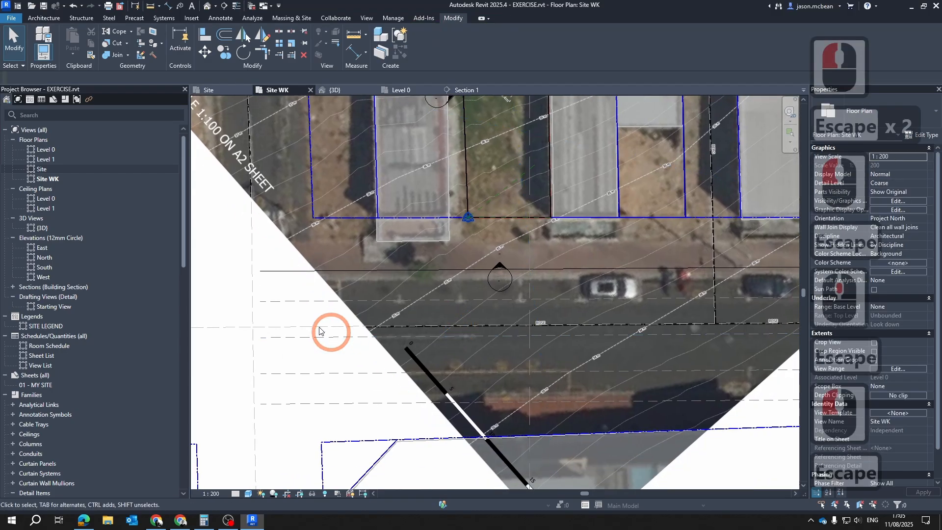
{"action": "left_click", "coordinate": [272, 303]}
{"action": "key", "text": "Escape"}
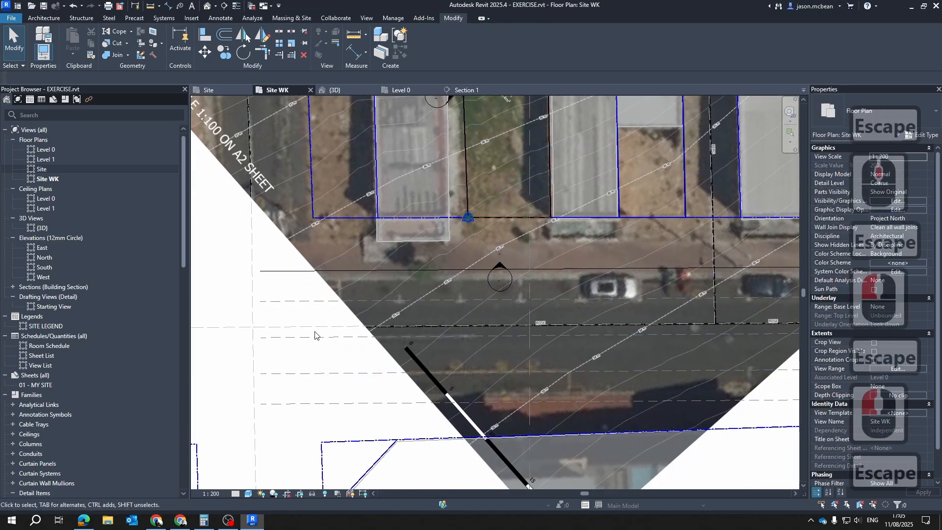
{"action": "key", "text": "Escape"}
{"action": "left_click", "coordinate": [335, 338]}
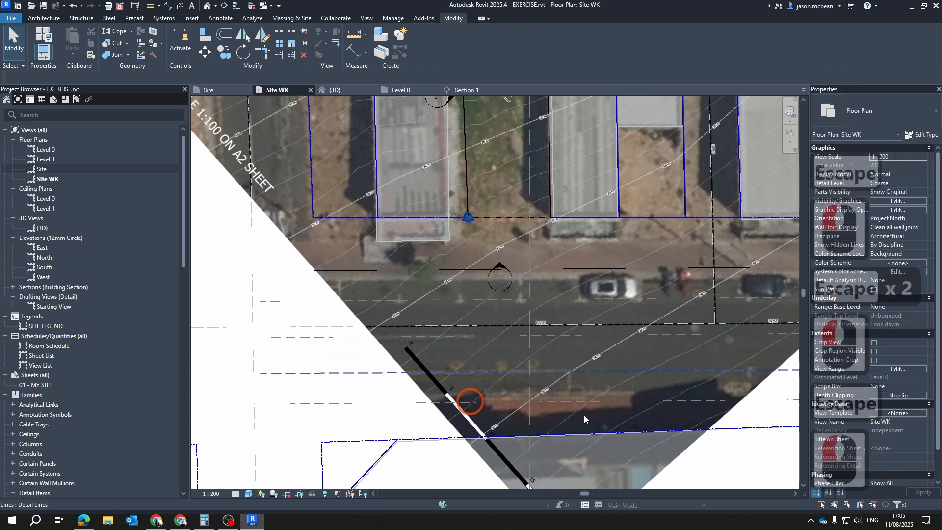
Set the line style of the lowest dashed road line to 3
{"action": "key", "text": "Escape"}
{"action": "left_click", "coordinate": [581, 405]}
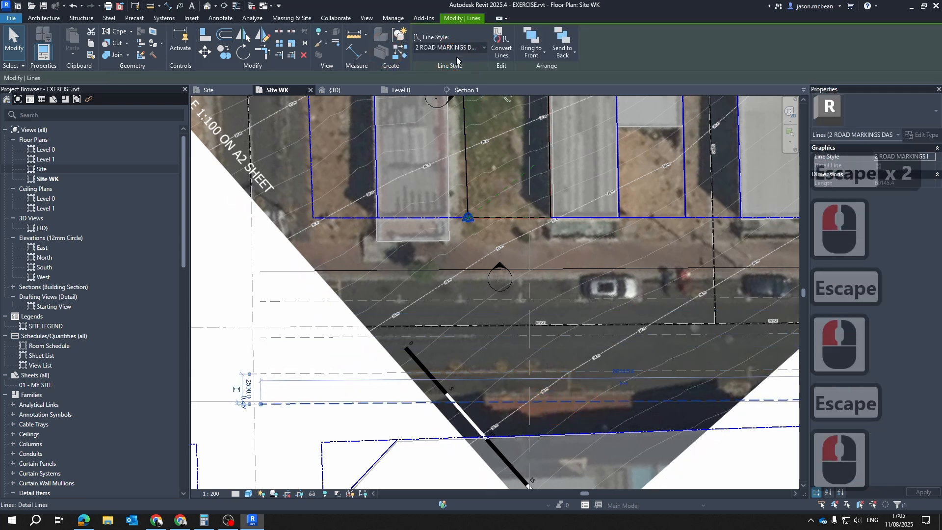
{"action": "left_click", "coordinate": [452, 49]}
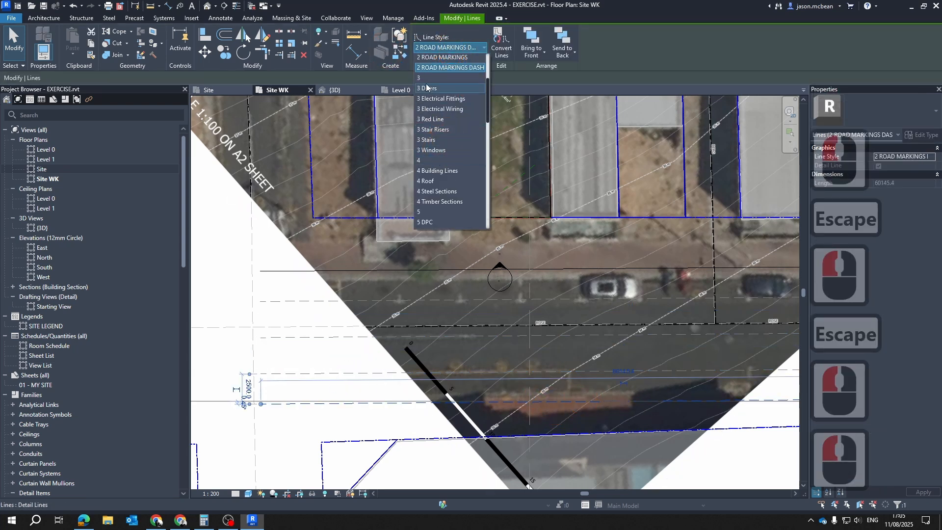
{"action": "key", "text": "Escape"}
{"action": "key", "text": "Escape"}
Offset a copy of the upper road edge line by 150, outward from the road
{"action": "scroll", "coordinate": [466, 278], "scroll_direction": "up", "scroll_amount": 3}
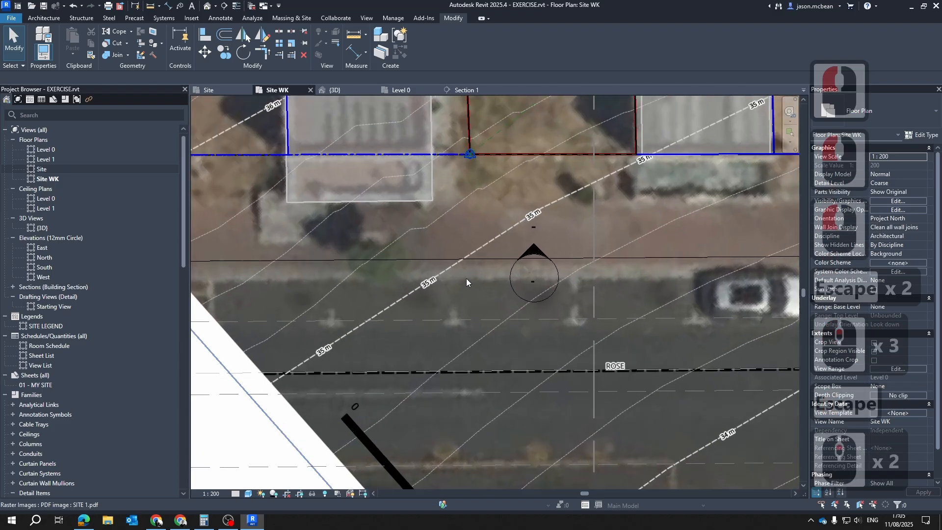
{"action": "key", "text": "o"}
{"action": "key", "text": "f"}
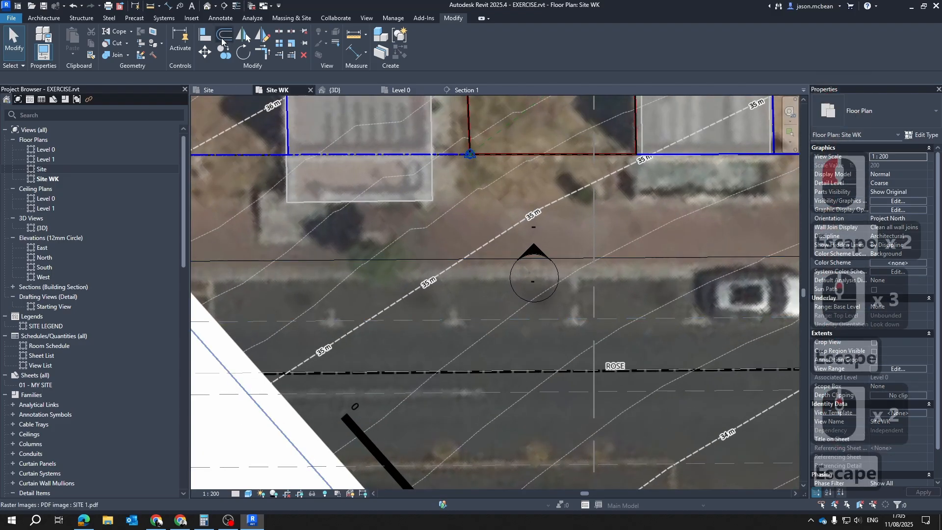
{"action": "triple_click", "coordinate": [138, 78]}
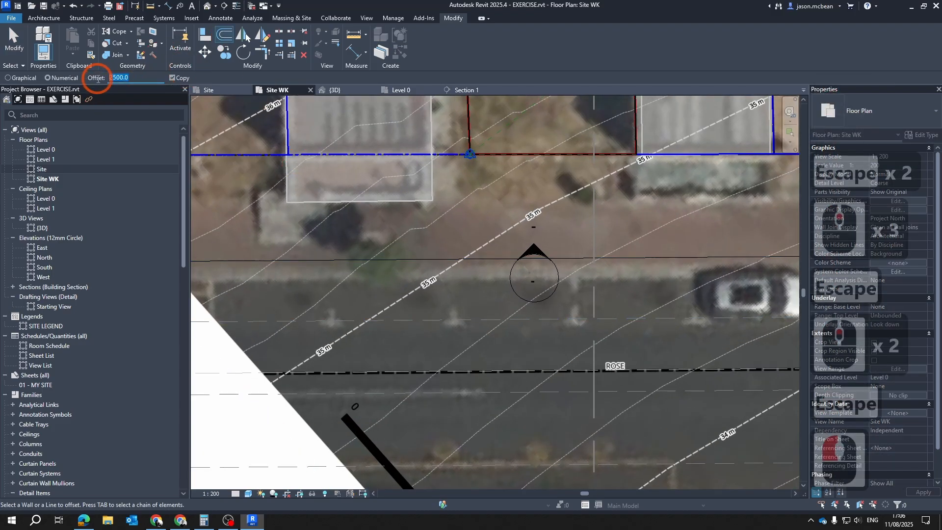
{"action": "type", "text": "150"}
{"action": "key", "text": "Return"}
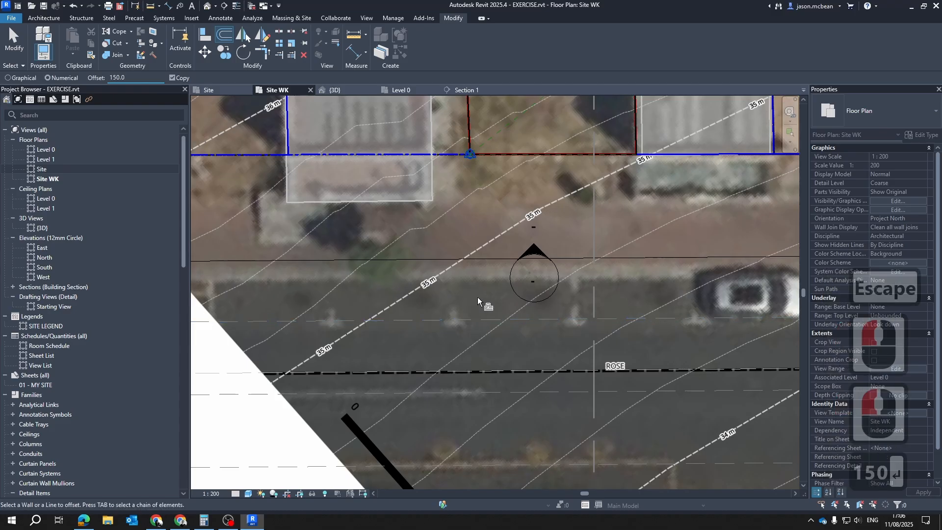
{"action": "scroll", "coordinate": [492, 247], "scroll_direction": "up", "scroll_amount": 2}
{"action": "scroll", "coordinate": [493, 255], "scroll_direction": "up", "scroll_amount": 2}
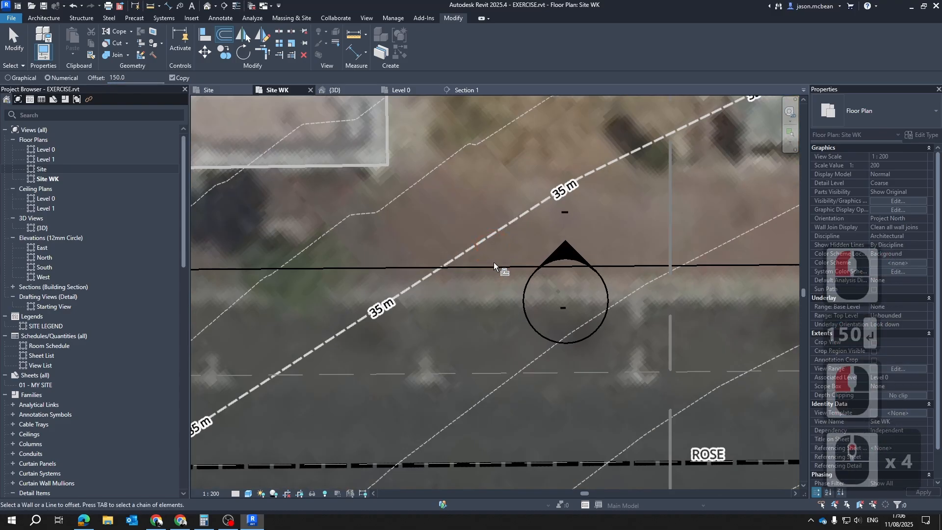
{"action": "scroll", "coordinate": [543, 224], "scroll_direction": "down", "scroll_amount": 6}
Offset a copy of the lower road edge line by 150, outward from the road
{"action": "scroll", "coordinate": [571, 312], "scroll_direction": "up", "scroll_amount": 3}
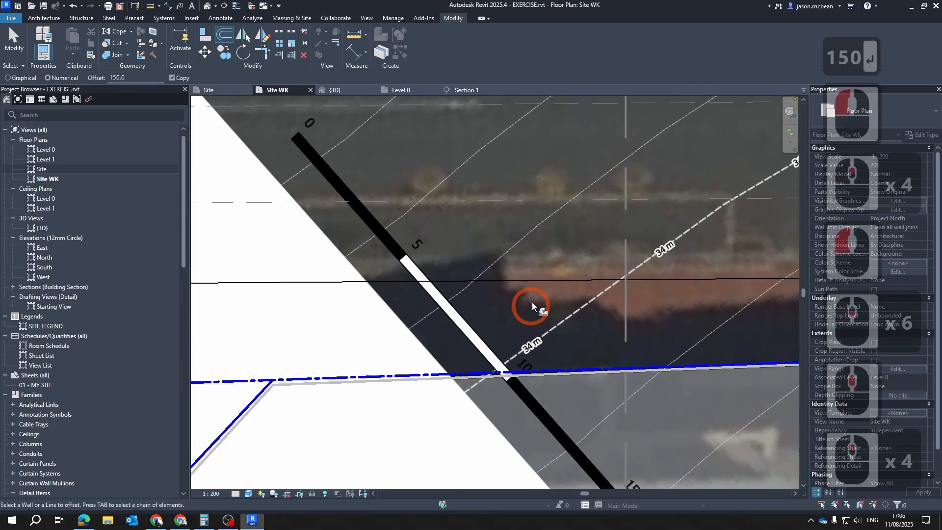
{"action": "left_click", "coordinate": [528, 282]}
{"action": "key", "text": "Escape"}
{"action": "key", "text": "Escape"}
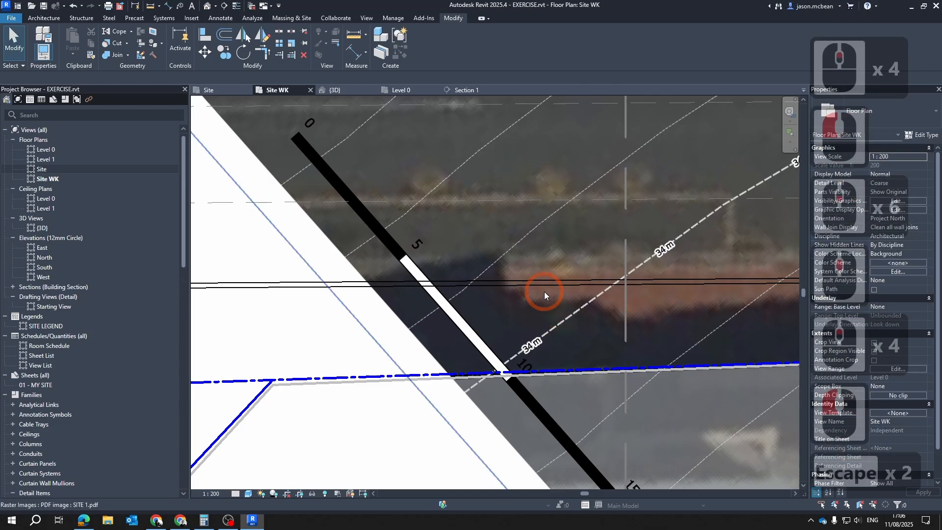
Set the line style of the outer line along the lower road edge to 2
{"action": "left_click", "coordinate": [546, 285]}
{"action": "left_click", "coordinate": [434, 48]}
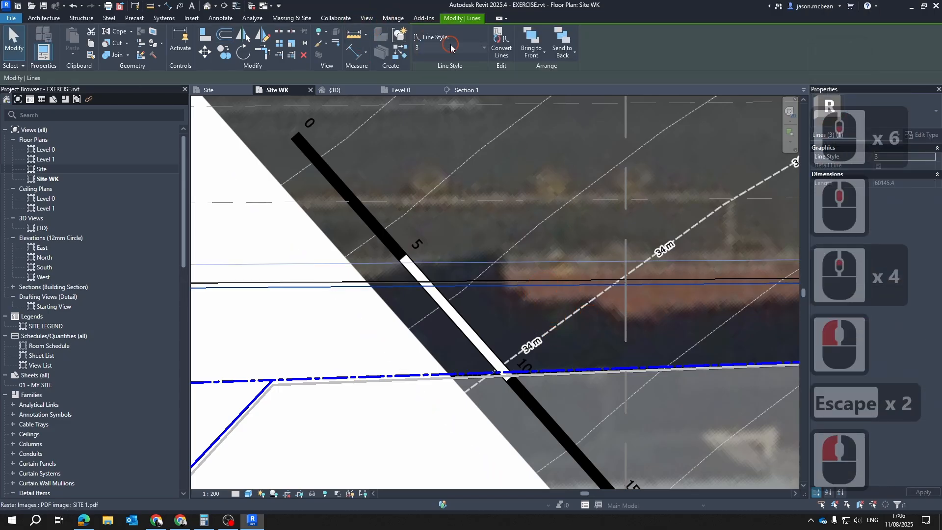
{"action": "scroll", "coordinate": [449, 101], "scroll_direction": "up", "scroll_amount": 4}
{"action": "left_click", "coordinate": [426, 75]}
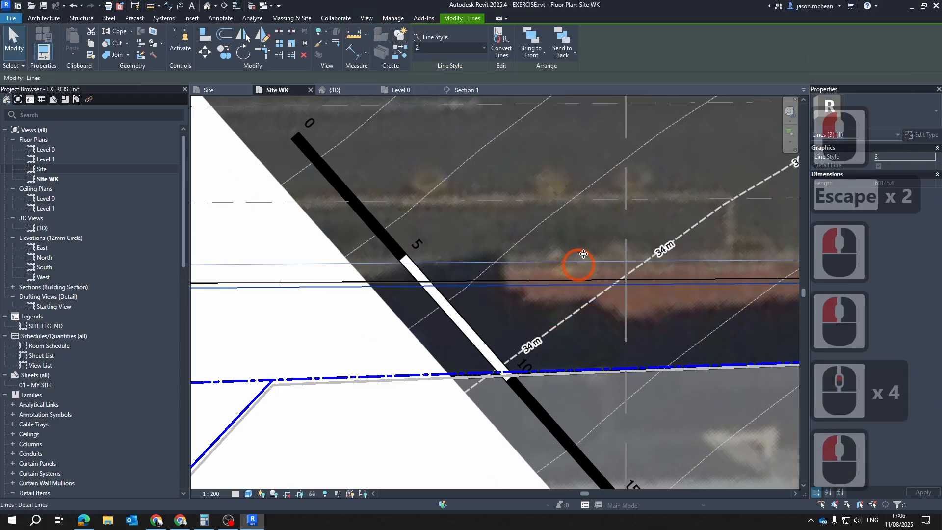
{"action": "key", "text": "Escape"}
Set the line style of the outer line along the upper road edge to 2
{"action": "scroll", "coordinate": [574, 332], "scroll_direction": "down", "scroll_amount": 5}
{"action": "middle_click_drag", "start_coordinate": [575, 193], "coordinate": [574, 309]}
{"action": "scroll", "coordinate": [555, 260], "scroll_direction": "up", "scroll_amount": 6}
{"action": "key", "text": "Escape"}
{"action": "scroll", "coordinate": [547, 202], "scroll_direction": "up", "scroll_amount": 3}
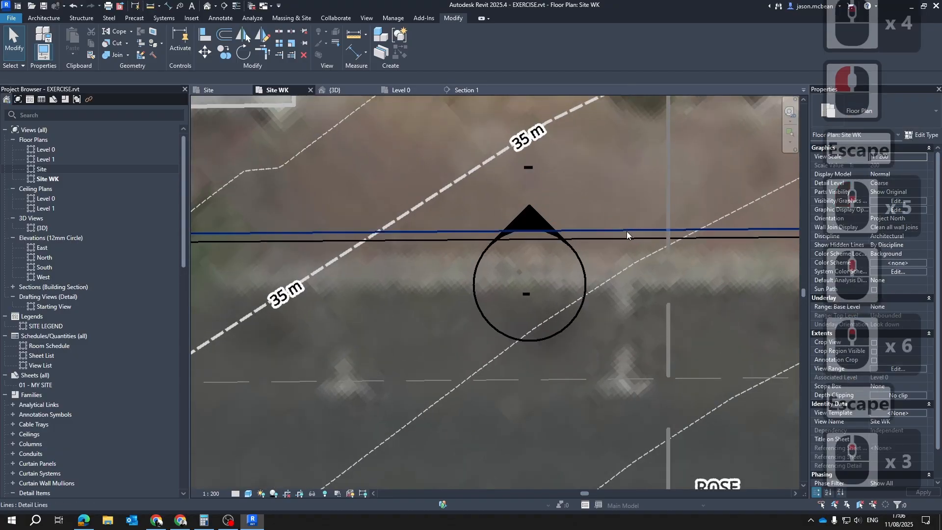
{"action": "left_click", "coordinate": [626, 230]}
{"action": "left_click", "coordinate": [450, 51]}
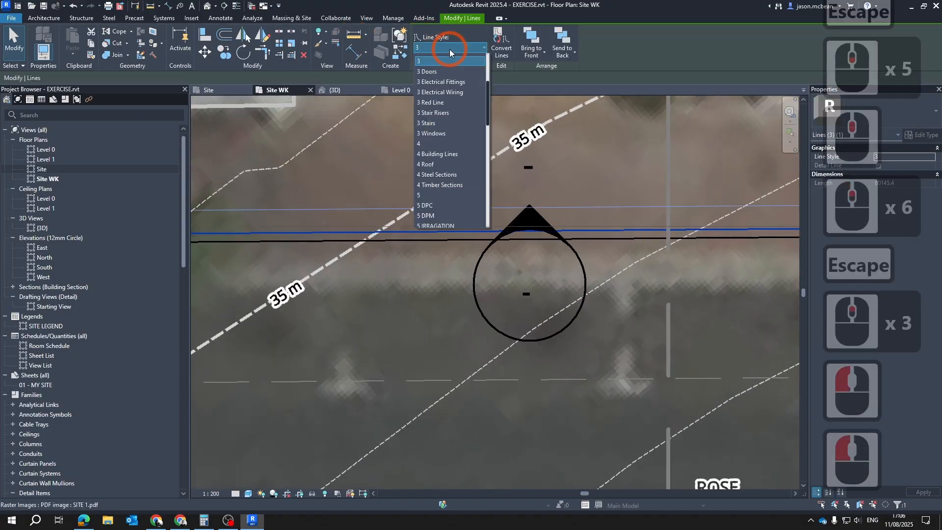
{"action": "scroll", "coordinate": [444, 92], "scroll_direction": "up", "scroll_amount": 5}
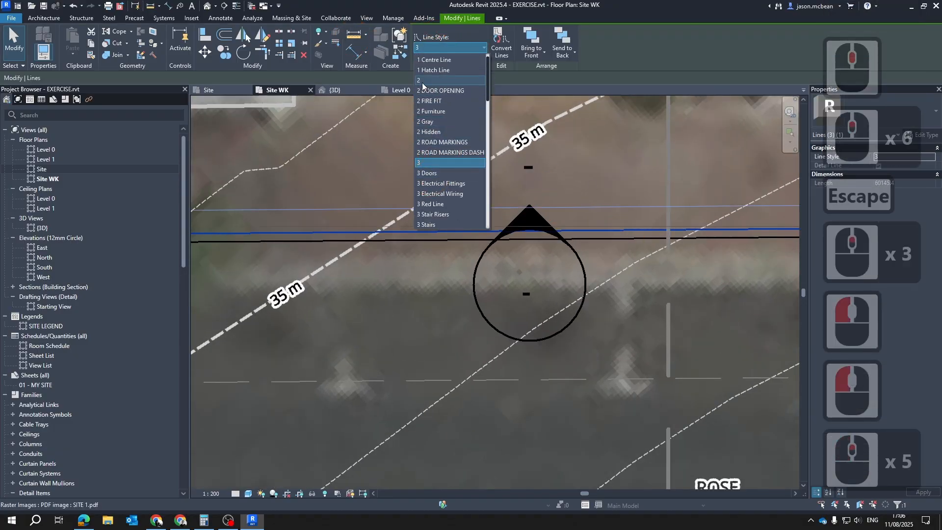
{"action": "left_click", "coordinate": [422, 82]}
{"action": "scroll", "coordinate": [585, 309], "scroll_direction": "down", "scroll_amount": 6}
{"action": "key", "text": "Escape"}
{"action": "key", "text": "Escape"}
Check the Site floor plan for the road lines and return to the Site WK view
{"action": "scroll", "coordinate": [578, 311], "scroll_direction": "down", "scroll_amount": 7}
{"action": "key", "text": "Escape"}
{"action": "middle_click_drag", "start_coordinate": [594, 348], "coordinate": [468, 315]}
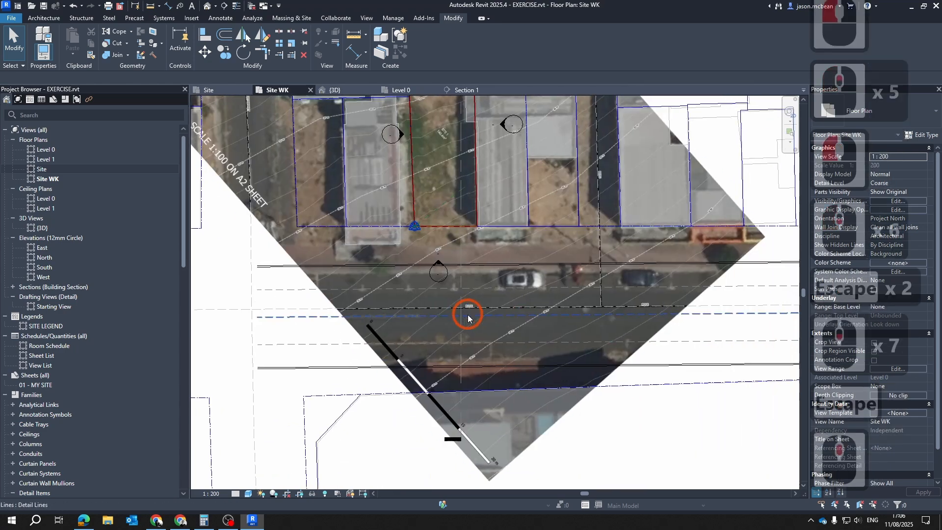
{"action": "scroll", "coordinate": [483, 311], "scroll_direction": "down", "scroll_amount": 6}
{"action": "key", "text": "Escape"}
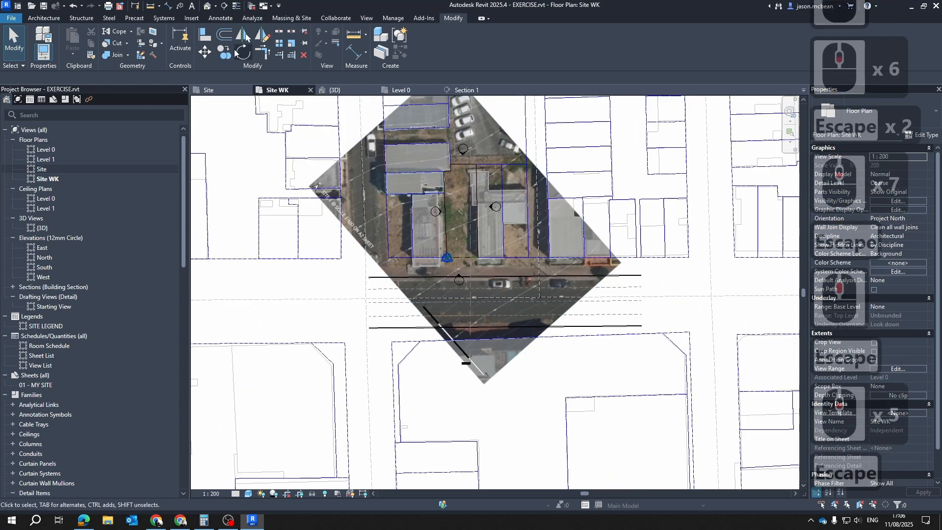
{"action": "left_click", "coordinate": [211, 90]}
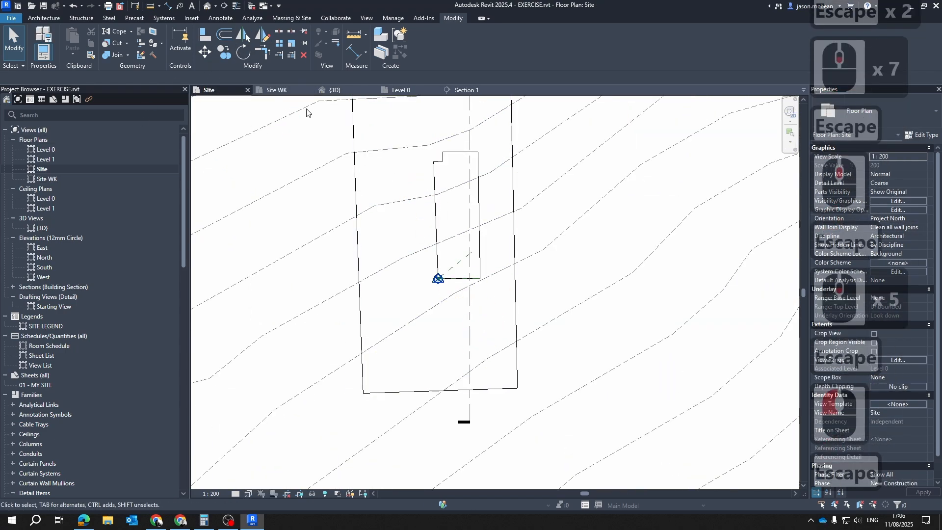
{"action": "left_click", "coordinate": [276, 90]}
Select a few of the lower road lines and temporarily isolate their category in the Site WK view
{"action": "scroll", "coordinate": [404, 343], "scroll_direction": "up", "scroll_amount": 8}
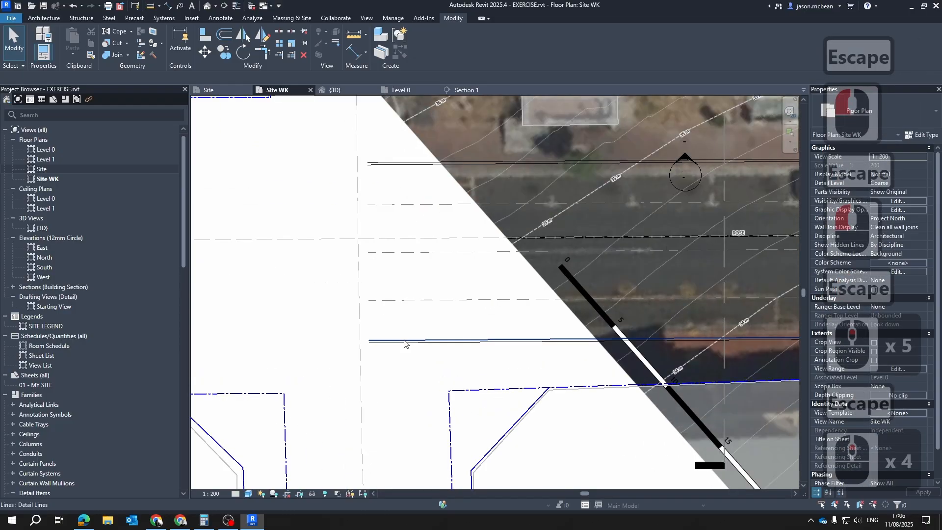
{"action": "scroll", "coordinate": [405, 343], "scroll_direction": "up", "scroll_amount": 5}
{"action": "left_click_drag", "start_coordinate": [444, 381], "coordinate": [380, 240]}
{"action": "left_click_drag", "start_coordinate": [386, 184], "coordinate": [389, 157]}
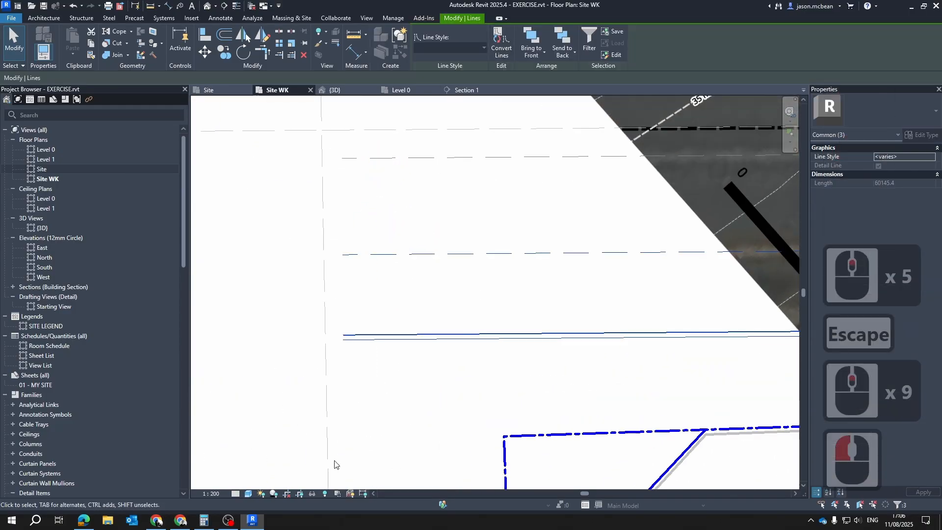
{"action": "left_click", "coordinate": [316, 495]}
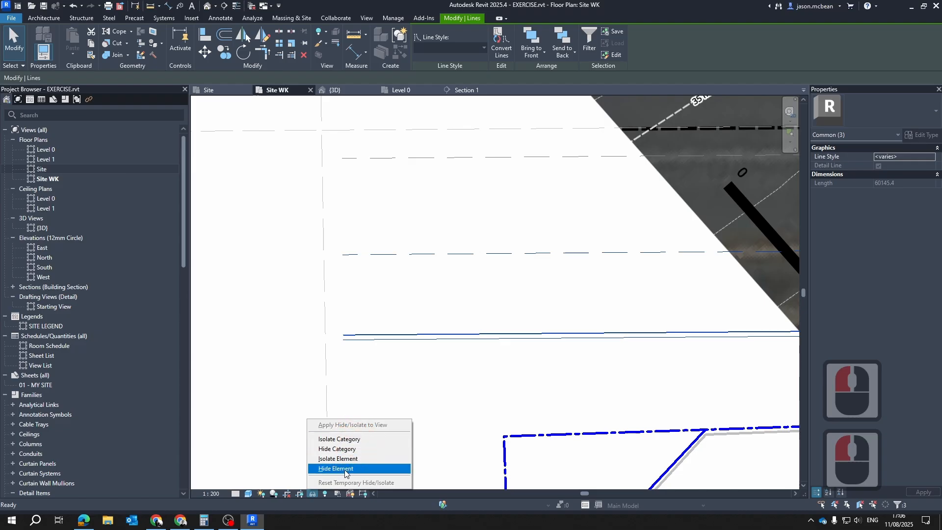
{"action": "left_click", "coordinate": [339, 439]}
{"action": "scroll", "coordinate": [389, 290], "scroll_direction": "down", "scroll_amount": 14}
{"action": "key", "text": "Escape"}
{"action": "key", "text": "Escape"}
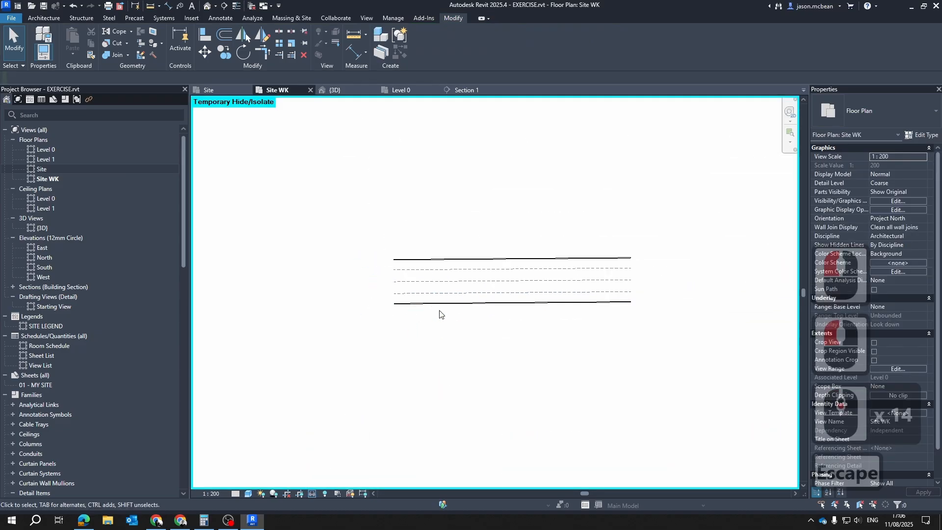
Select all the isolated road lines and create a detail group named Roads from them
{"action": "scroll", "coordinate": [440, 311], "scroll_direction": "down", "scroll_amount": 4}
{"action": "left_click_drag", "start_coordinate": [252, 172], "coordinate": [698, 394]}
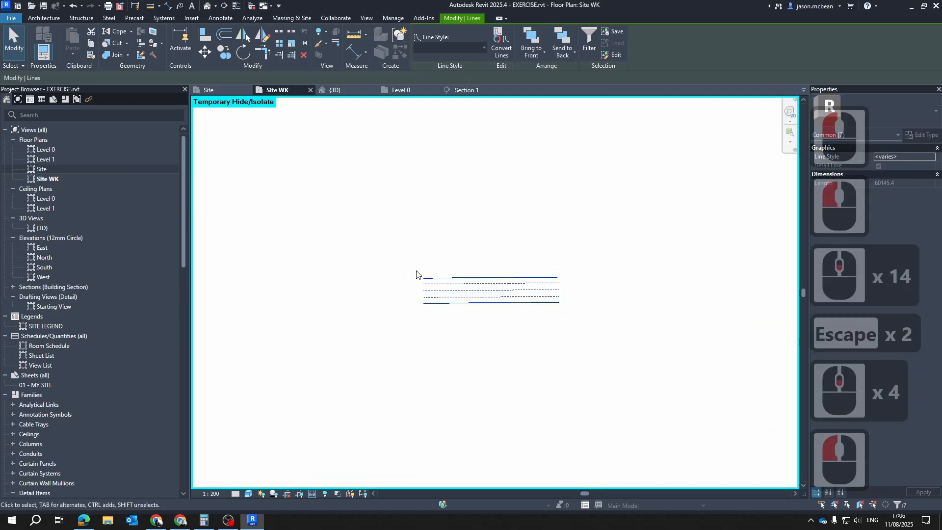
{"action": "left_click", "coordinate": [383, 39]}
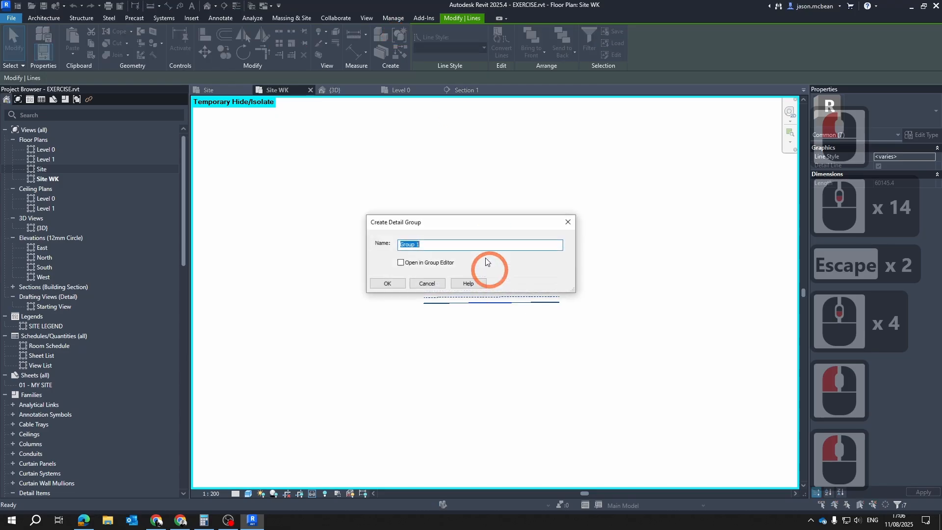
{"action": "type", "text": "R"}
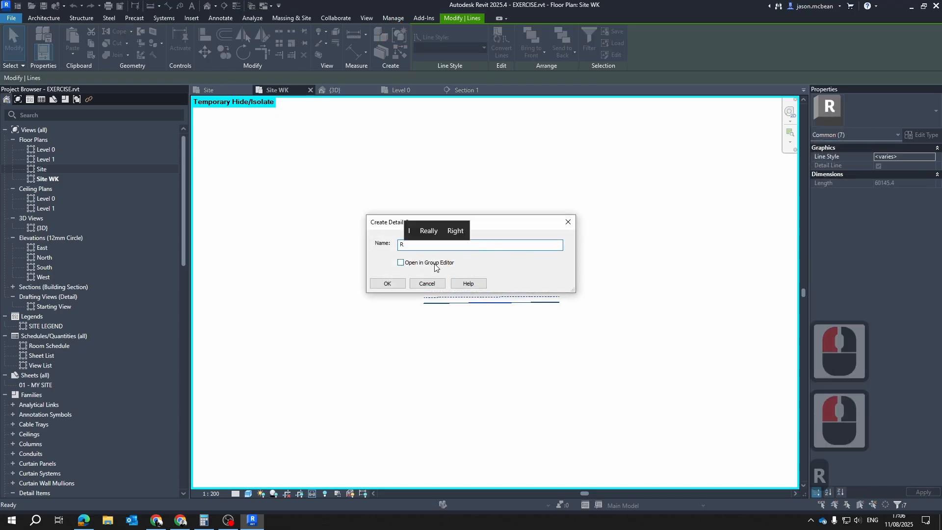
{"action": "type", "text": "oads"}
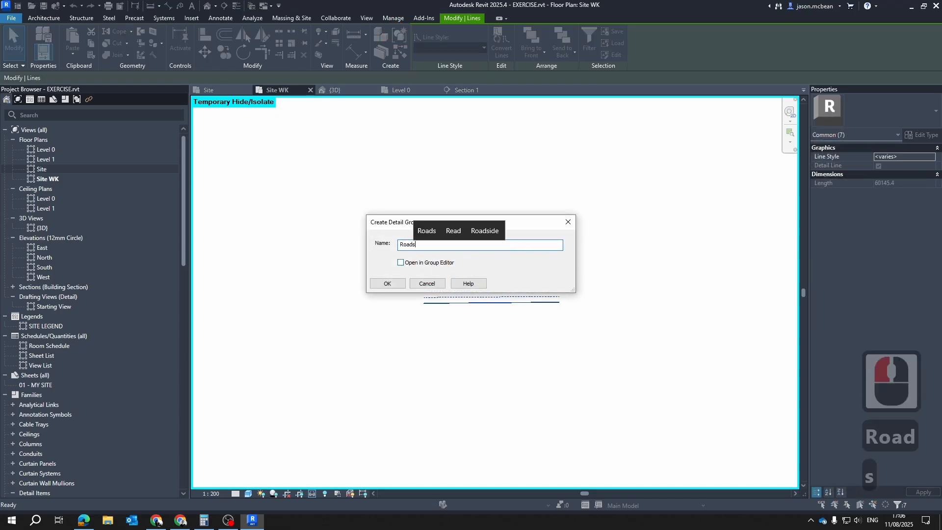
{"action": "key", "text": "Return"}
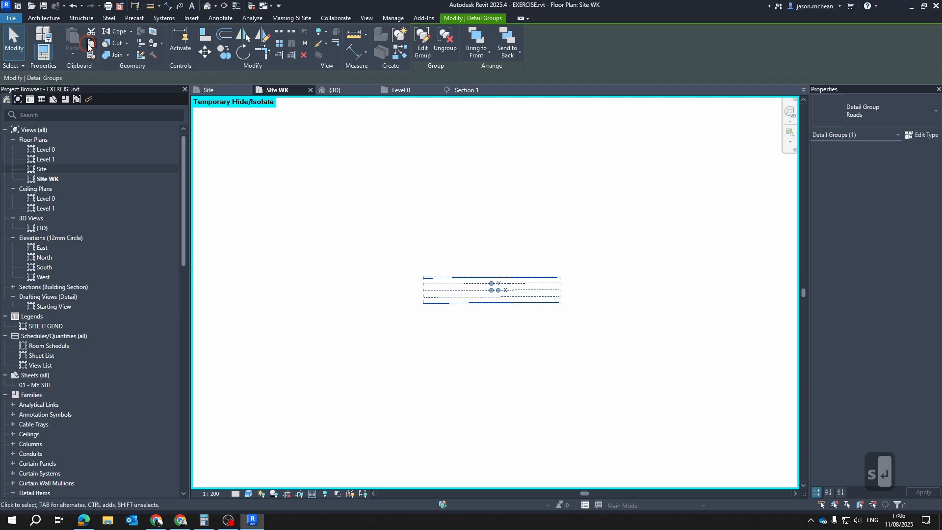
Copy the Roads detail group and paste it aligned to the same place in the Site floor plan
{"action": "left_click", "coordinate": [89, 47]}
{"action": "left_click", "coordinate": [207, 90]}
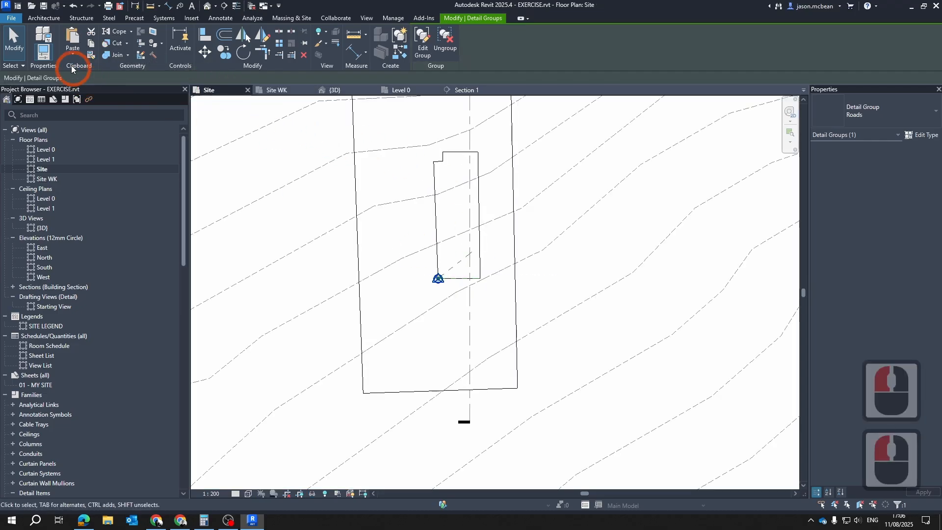
{"action": "left_click", "coordinate": [73, 52]}
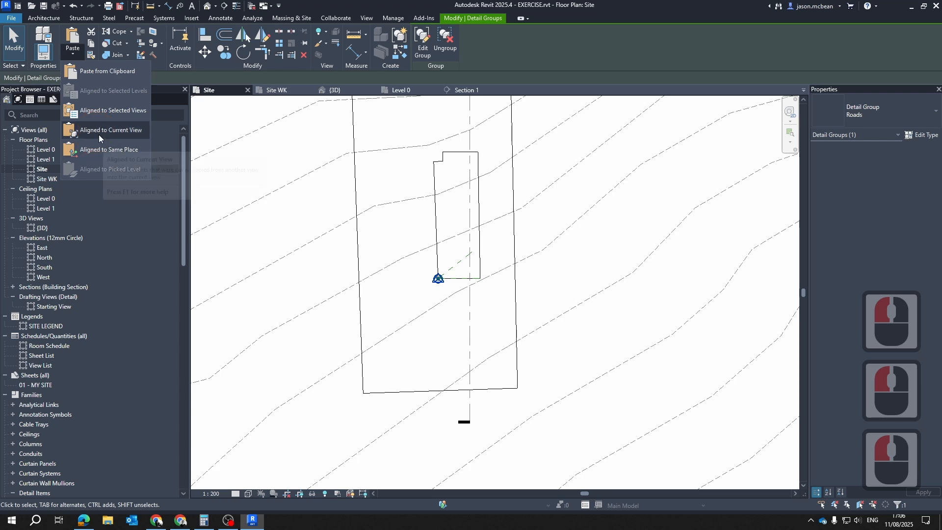
{"action": "left_click", "coordinate": [581, 309]}
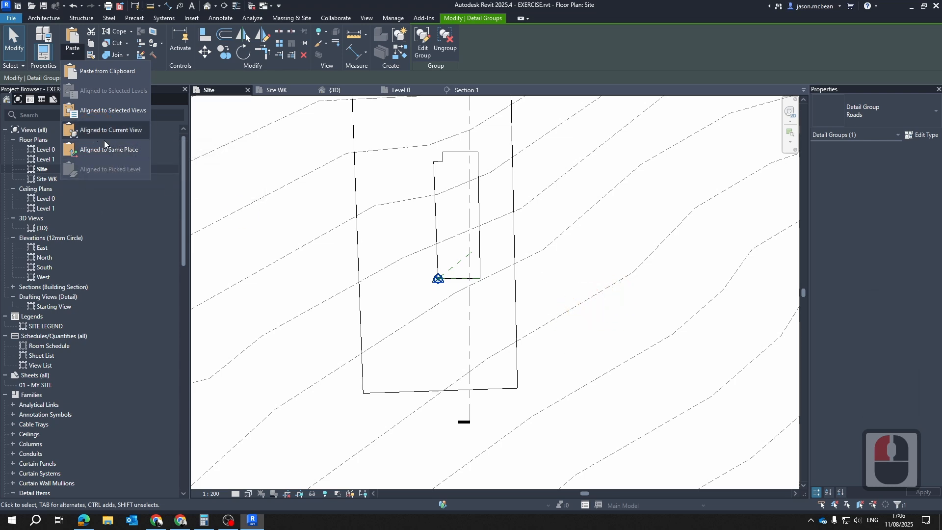
{"action": "scroll", "coordinate": [455, 310], "scroll_direction": "down", "scroll_amount": 5}
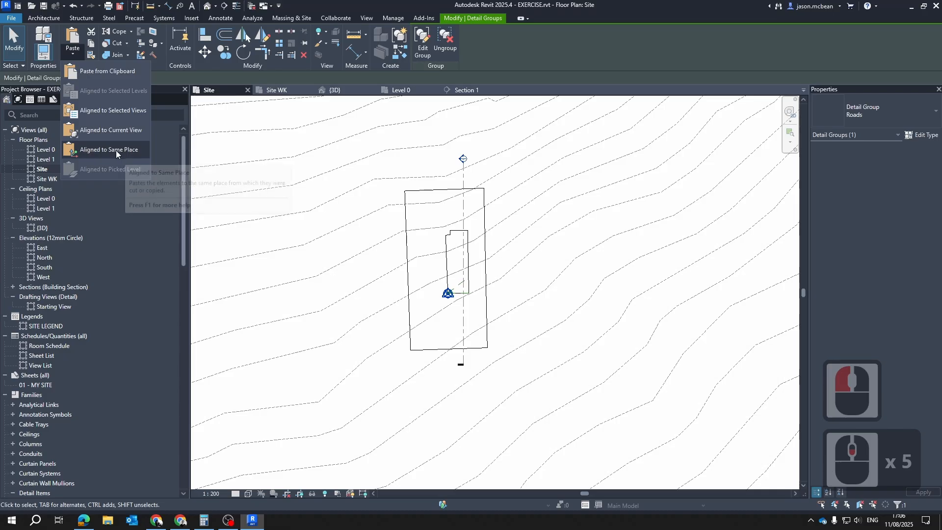
{"action": "left_click", "coordinate": [98, 148]}
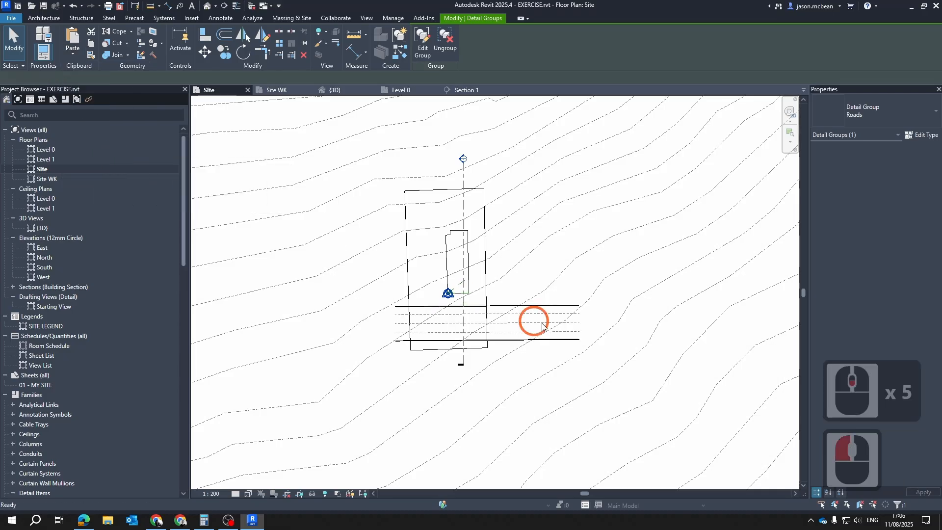
{"action": "key", "text": "Escape"}
{"action": "key", "text": "Escape"}
{"action": "scroll", "coordinate": [514, 327], "scroll_direction": "up", "scroll_amount": 6}
Delete the original Roads group from the Site WK view, undo the deletion and return to the Site view
{"action": "left_click", "coordinate": [267, 90]}
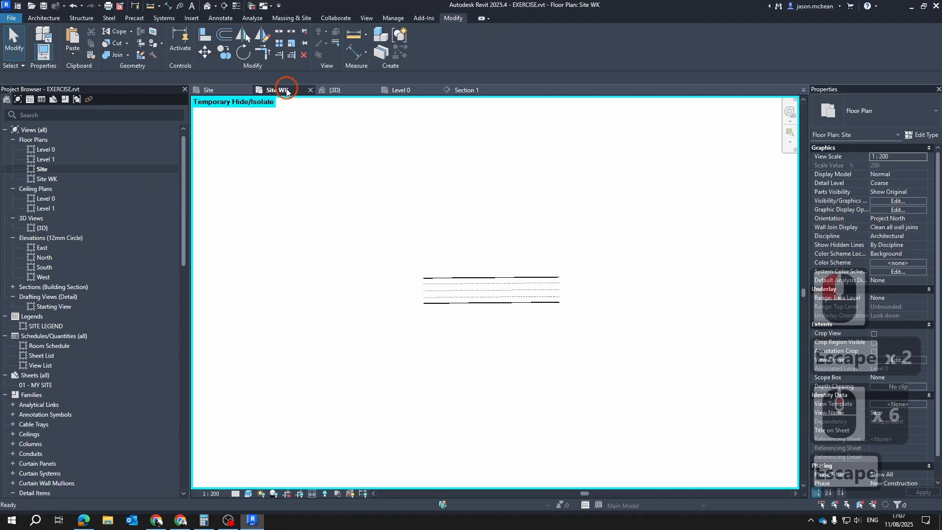
{"action": "left_click", "coordinate": [542, 286]}
{"action": "key", "text": "Delete"}
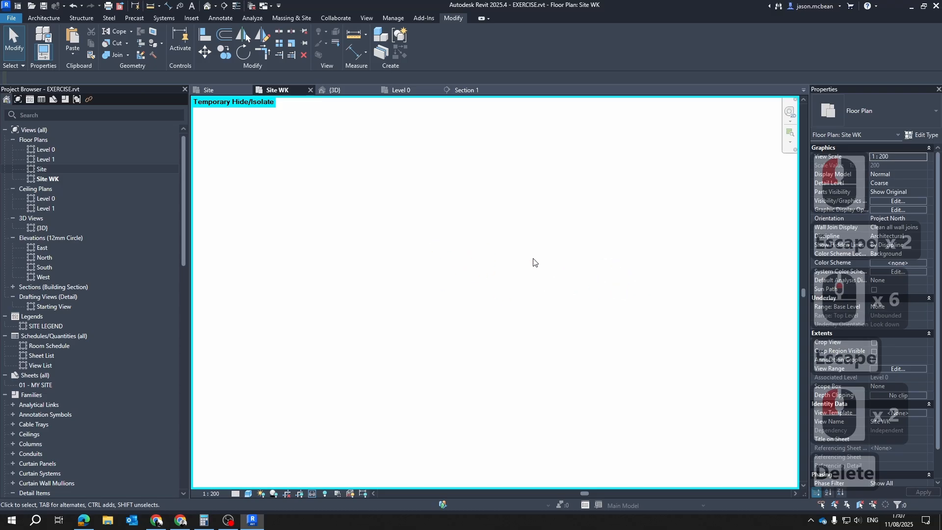
{"action": "key", "text": "ctrl+z"}
{"action": "left_click", "coordinate": [221, 90]}
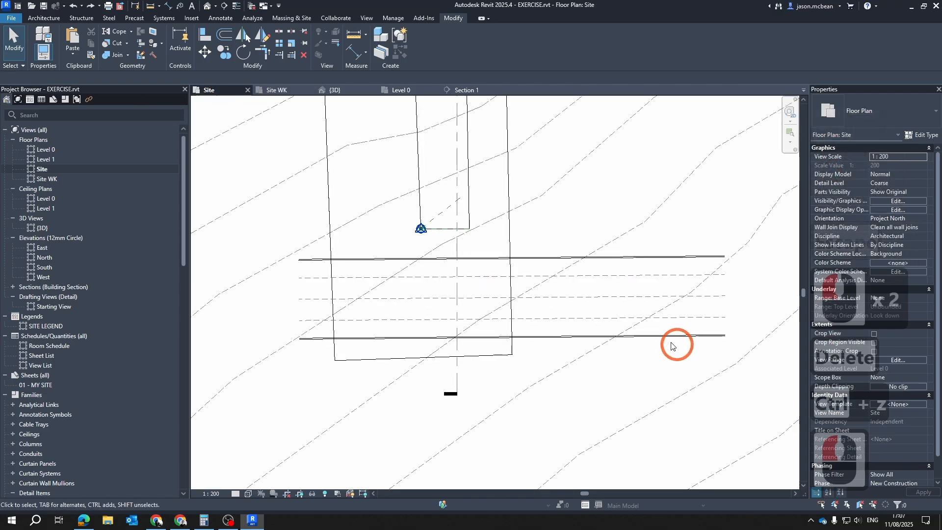
Show the Site view's crop region and resize it on all four sides to fit closely around the toposolid
{"action": "scroll", "coordinate": [544, 301], "scroll_direction": "down", "scroll_amount": 10}
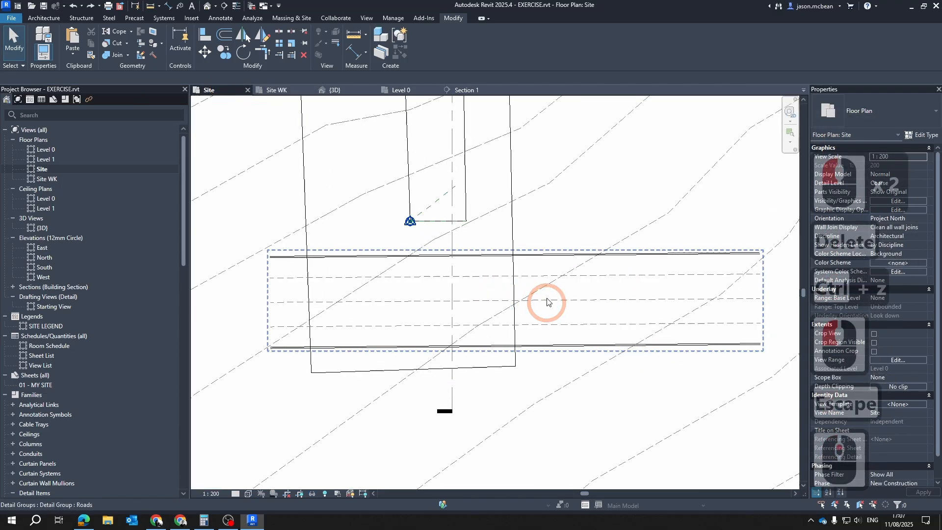
{"action": "left_click", "coordinate": [297, 496]}
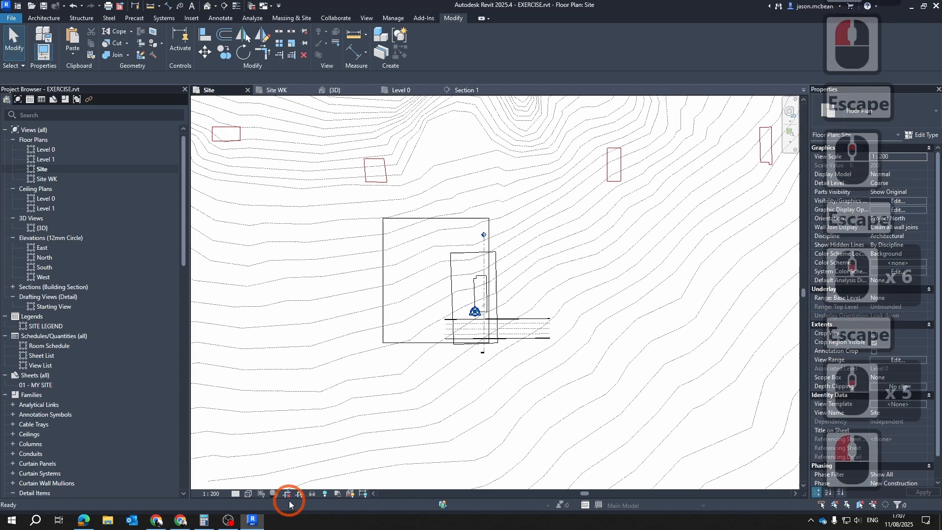
{"action": "left_click", "coordinate": [489, 244]}
{"action": "left_click_drag", "start_coordinate": [491, 280], "coordinate": [531, 289]}
{"action": "scroll", "coordinate": [360, 314], "scroll_direction": "up", "scroll_amount": 4}
{"action": "left_click_drag", "start_coordinate": [403, 258], "coordinate": [507, 257]}
{"action": "left_click_drag", "start_coordinate": [585, 148], "coordinate": [584, 202]}
{"action": "left_click_drag", "start_coordinate": [584, 367], "coordinate": [584, 377]}
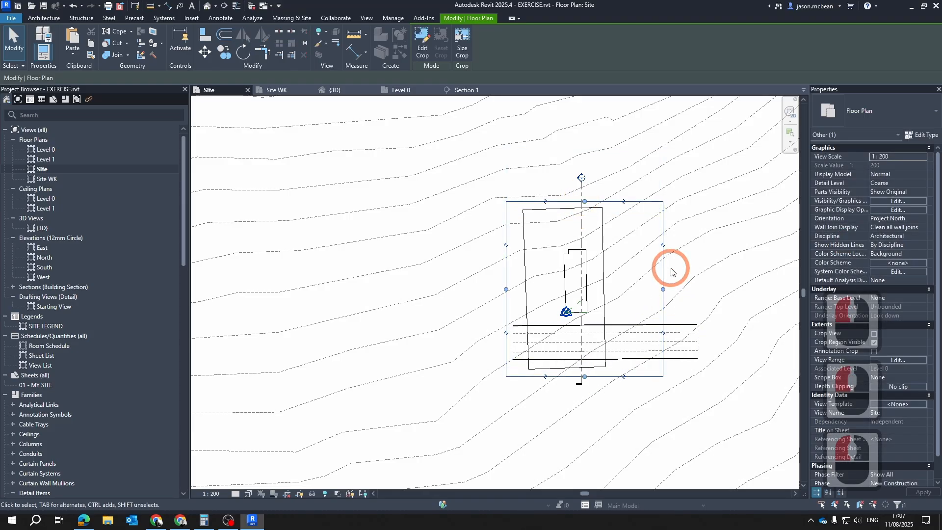
{"action": "left_click_drag", "start_coordinate": [661, 290], "coordinate": [622, 304]}
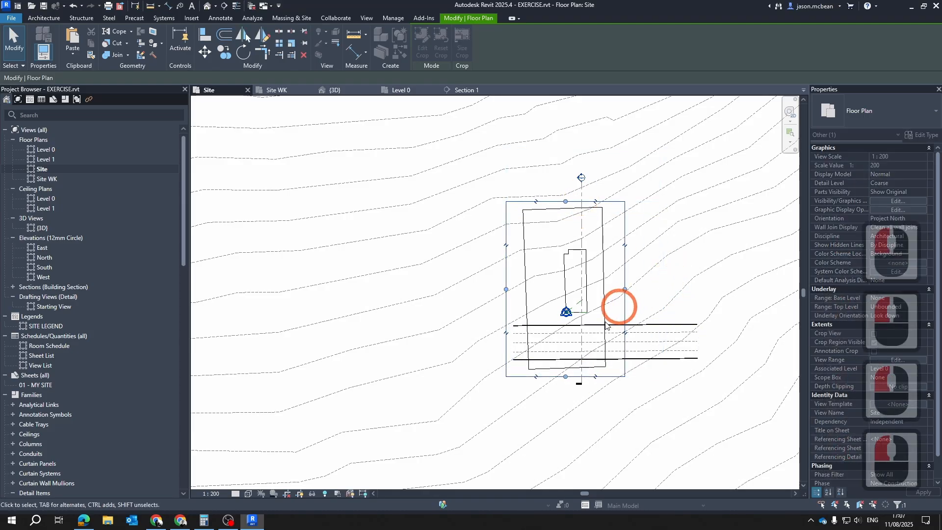
Crop the Site view to its crop region and hide the crop region boundary
{"action": "left_click", "coordinate": [287, 494]}
{"action": "scroll", "coordinate": [658, 329], "scroll_direction": "up", "scroll_amount": 5}
{"action": "key", "text": "Escape"}
{"action": "key", "text": "Escape"}
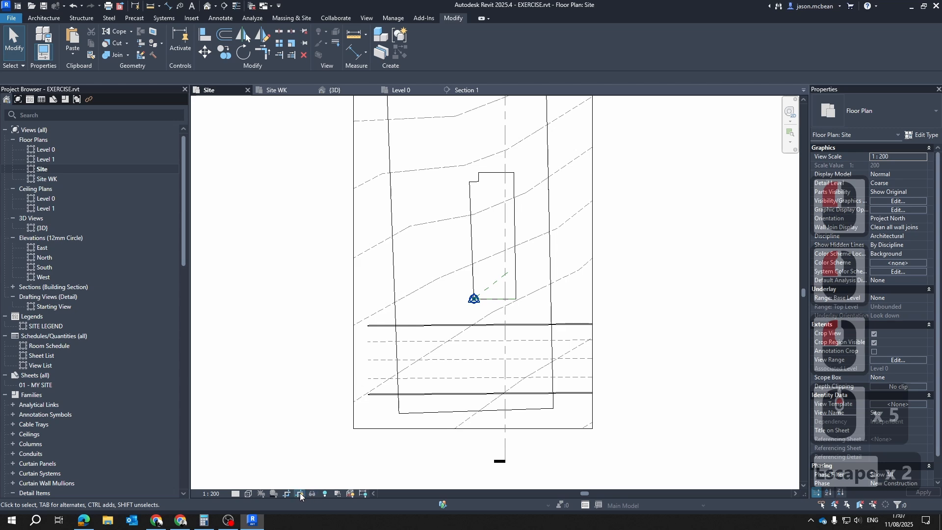
{"action": "left_click", "coordinate": [300, 494]}
{"action": "scroll", "coordinate": [522, 324], "scroll_direction": "down", "scroll_amount": 4}
{"action": "key", "text": "Escape"}
{"action": "scroll", "coordinate": [550, 308], "scroll_direction": "up", "scroll_amount": 4}
{"action": "key", "text": "Escape"}
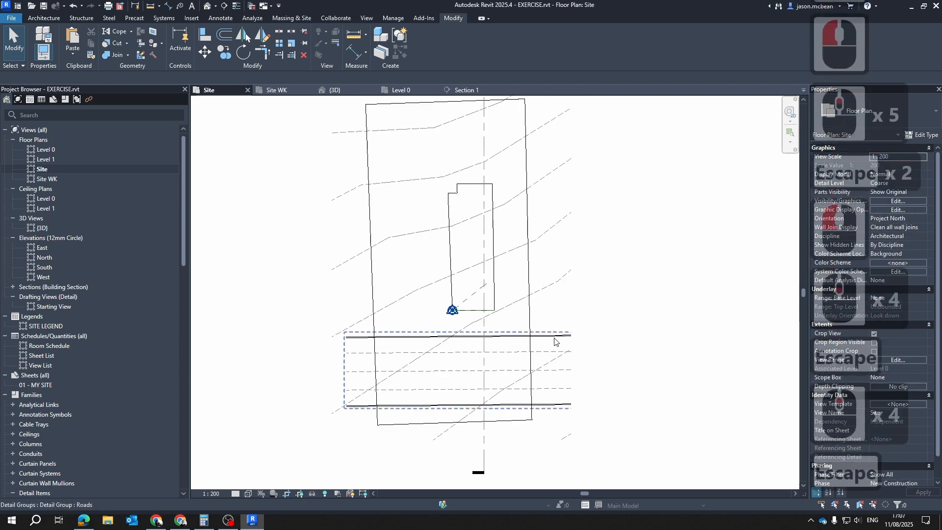
Turn on the BuildingFootPrints layer of the BoKaap.dxf import in the Site view's visibility overrides
{"action": "scroll", "coordinate": [437, 378], "scroll_direction": "up", "scroll_amount": 5}
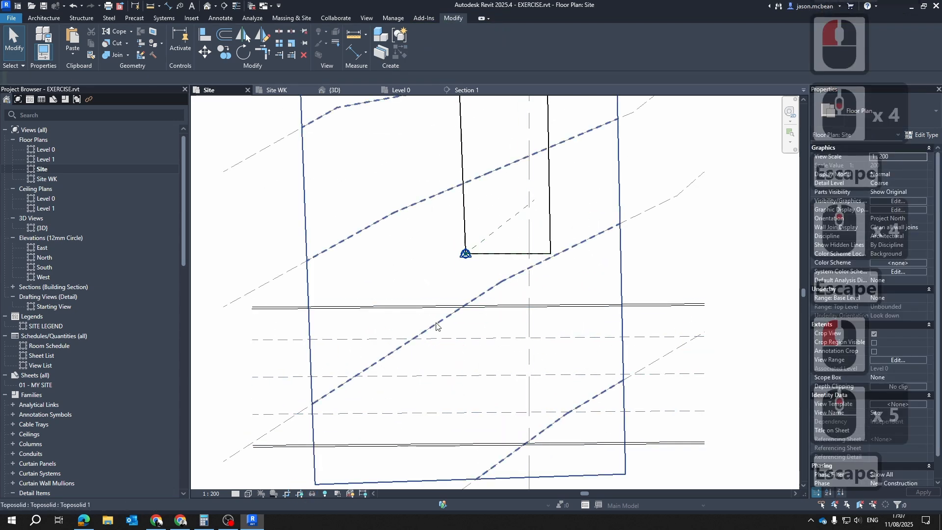
{"action": "scroll", "coordinate": [624, 390], "scroll_direction": "down", "scroll_amount": 4}
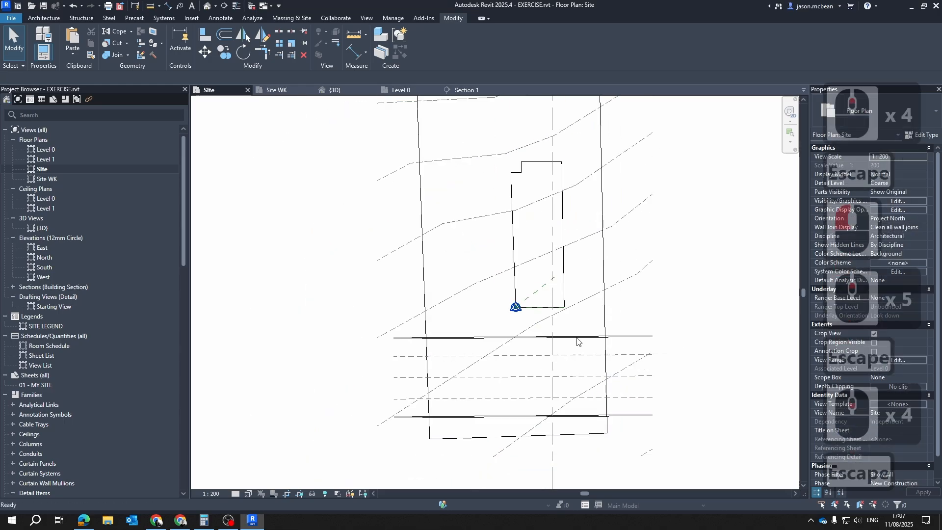
{"action": "scroll", "coordinate": [579, 336], "scroll_direction": "up", "scroll_amount": 3}
{"action": "middle_click_drag", "start_coordinate": [569, 316], "coordinate": [516, 384]}
{"action": "scroll", "coordinate": [473, 210], "scroll_direction": "down", "scroll_amount": 4}
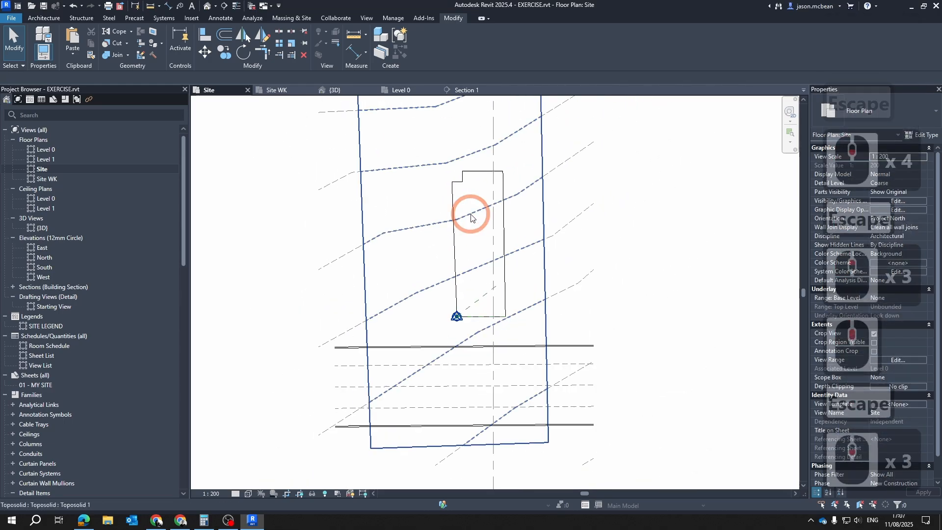
{"action": "key", "text": "v"}
{"action": "key", "text": "g"}
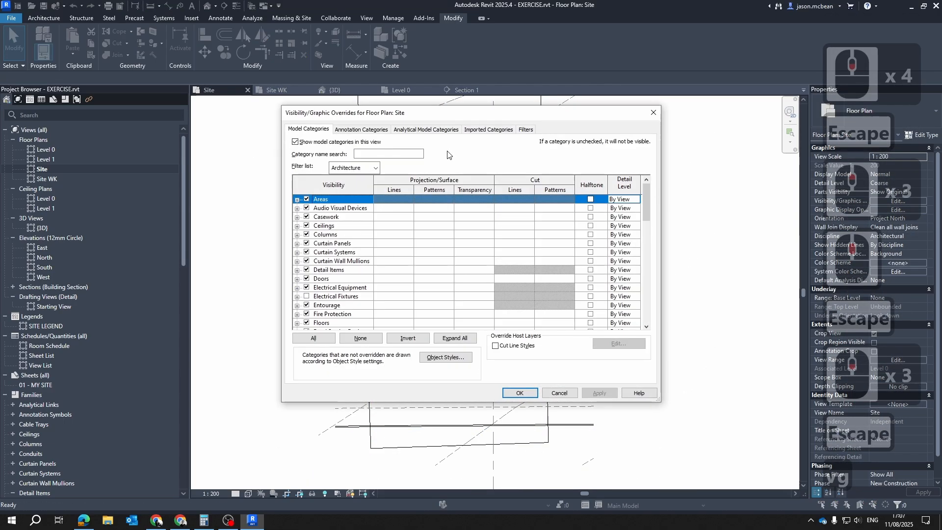
{"action": "left_click", "coordinate": [487, 129]}
{"action": "left_click", "coordinate": [319, 208]}
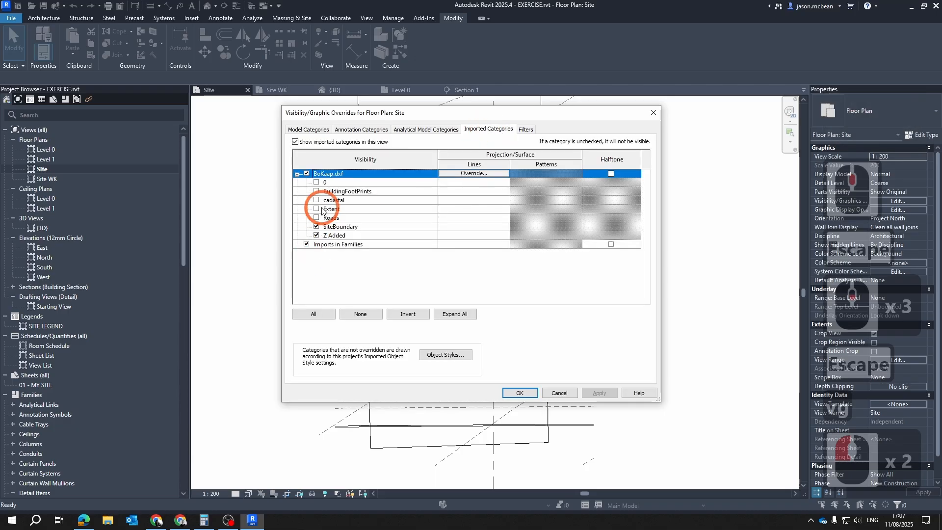
{"action": "left_click", "coordinate": [317, 192]}
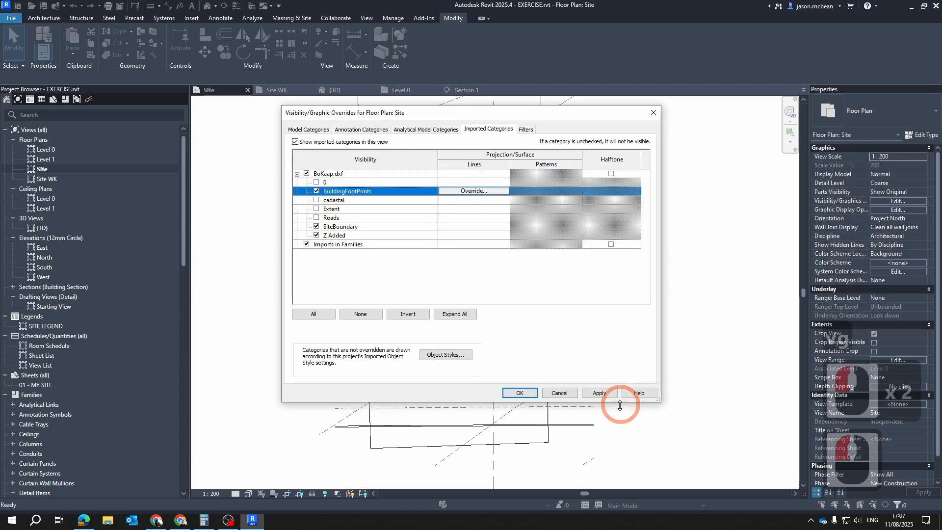
{"action": "left_click", "coordinate": [519, 393]}
{"action": "key", "text": "Escape"}
{"action": "scroll", "coordinate": [529, 211], "scroll_direction": "up", "scroll_amount": 4}
{"action": "key", "text": "Escape"}
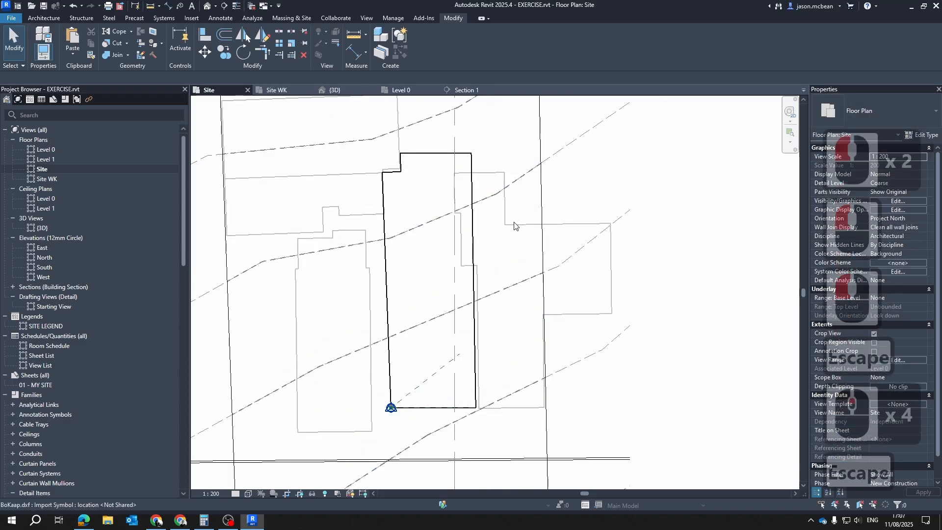
Examine how the imported building footprints sit against the property line and roads in the Site plan
{"action": "left_click", "coordinate": [529, 219]}
{"action": "left_click", "coordinate": [559, 222]}
{"action": "scroll", "coordinate": [463, 192], "scroll_direction": "up", "scroll_amount": 1}
{"action": "middle_click_drag", "start_coordinate": [463, 192], "coordinate": [478, 237]}
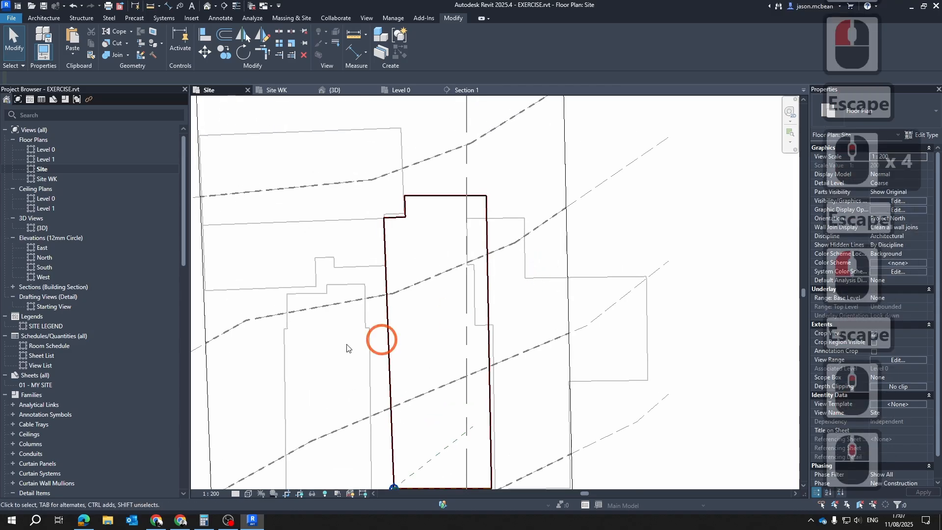
{"action": "key", "text": "Escape"}
{"action": "middle_click", "coordinate": [421, 279]}
{"action": "middle_click_drag", "start_coordinate": [412, 226], "coordinate": [479, 255]}
{"action": "scroll", "coordinate": [461, 251], "scroll_direction": "down", "scroll_amount": 2}
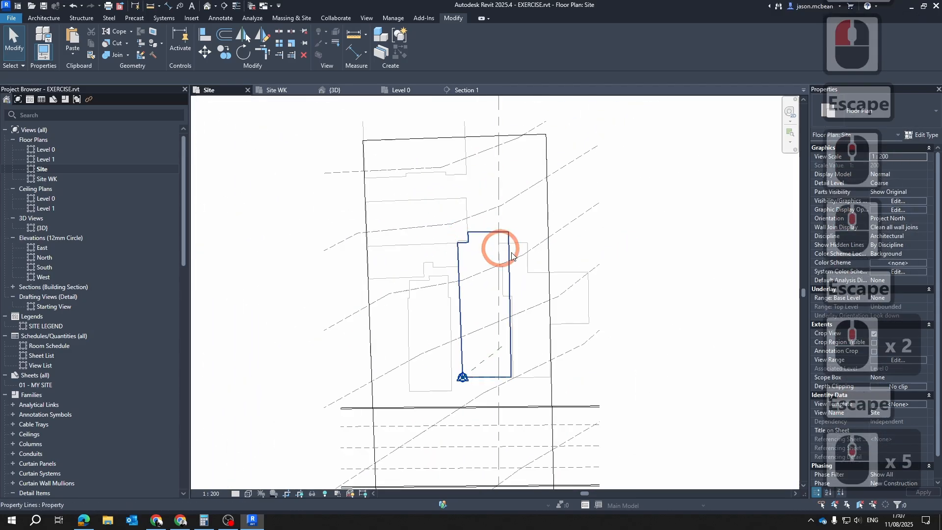
{"action": "scroll", "coordinate": [532, 316], "scroll_direction": "up", "scroll_amount": 2}
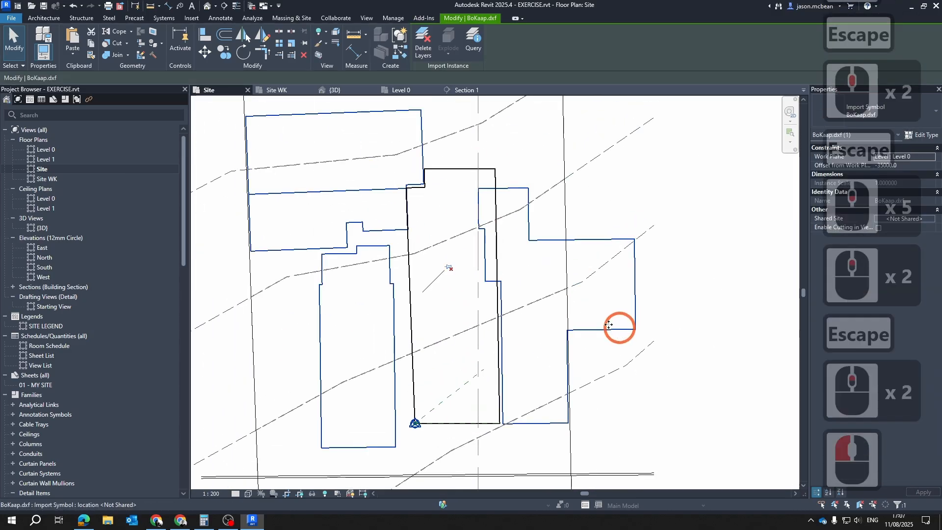
{"action": "scroll", "coordinate": [496, 273], "scroll_direction": "up", "scroll_amount": 2}
{"action": "left_click", "coordinate": [496, 275]}
{"action": "middle_click_drag", "start_coordinate": [496, 170], "coordinate": [492, 246]}
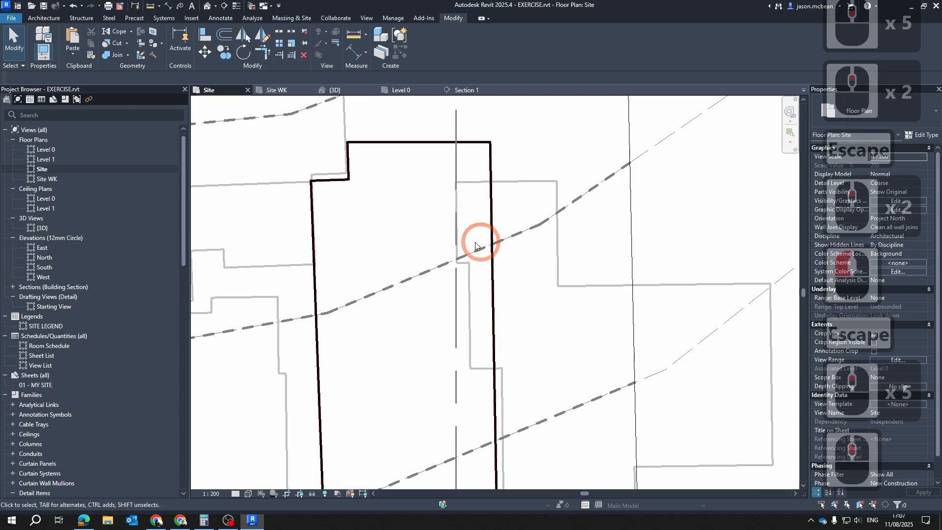
{"action": "scroll", "coordinate": [481, 235], "scroll_direction": "down", "scroll_amount": 5}
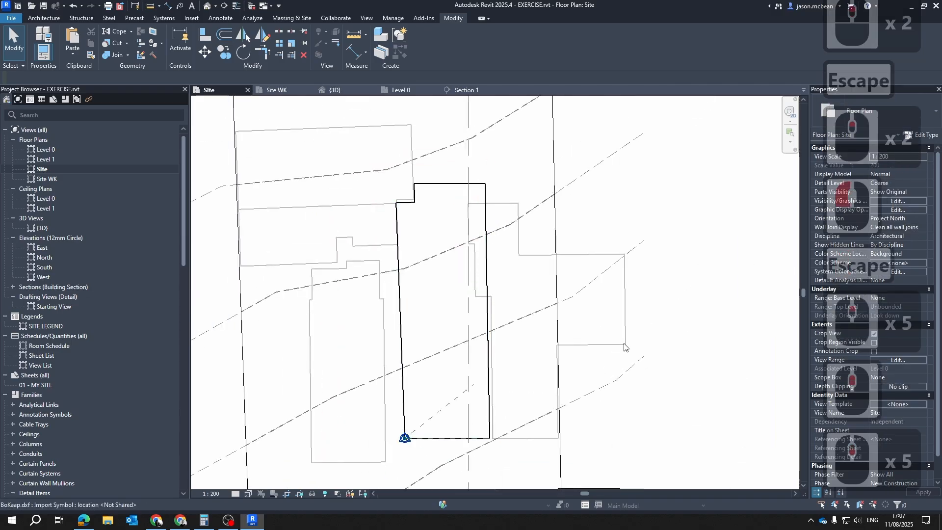
{"action": "scroll", "coordinate": [475, 311], "scroll_direction": "up", "scroll_amount": 3}
{"action": "scroll", "coordinate": [502, 256], "scroll_direction": "down", "scroll_amount": 3}
{"action": "key", "text": "Escape"}
{"action": "key", "text": "Escape"}
{"action": "key", "text": "Escape"}
{"action": "middle_click_drag", "start_coordinate": [641, 383], "coordinate": [662, 240]}
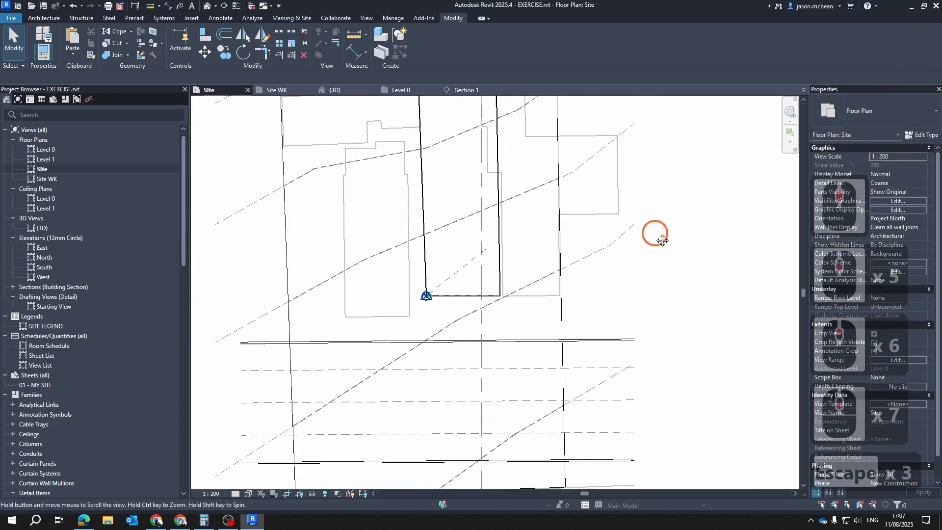
{"action": "key", "text": "Escape"}
{"action": "scroll", "coordinate": [368, 387], "scroll_direction": "down", "scroll_amount": 5}
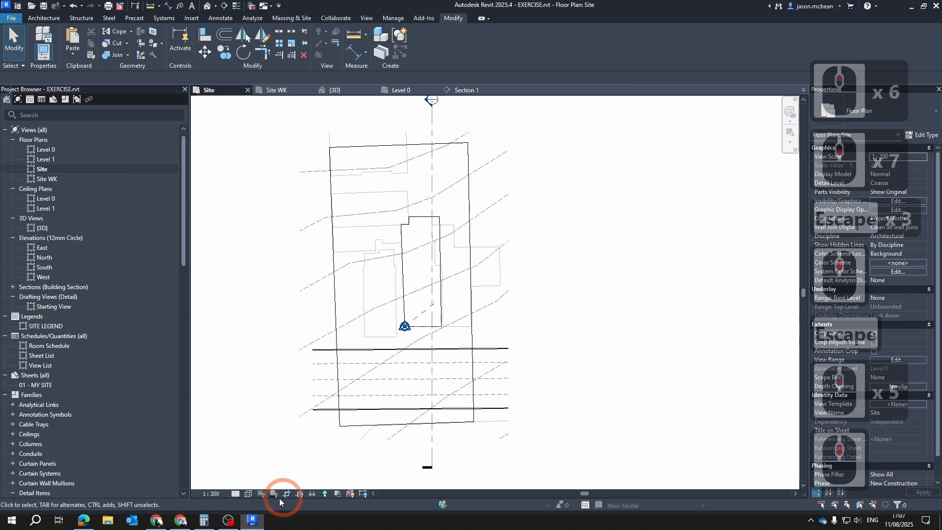
{"action": "left_click", "coordinate": [248, 493]}
{"action": "key", "text": "Escape"}
{"action": "key", "text": "Escape"}
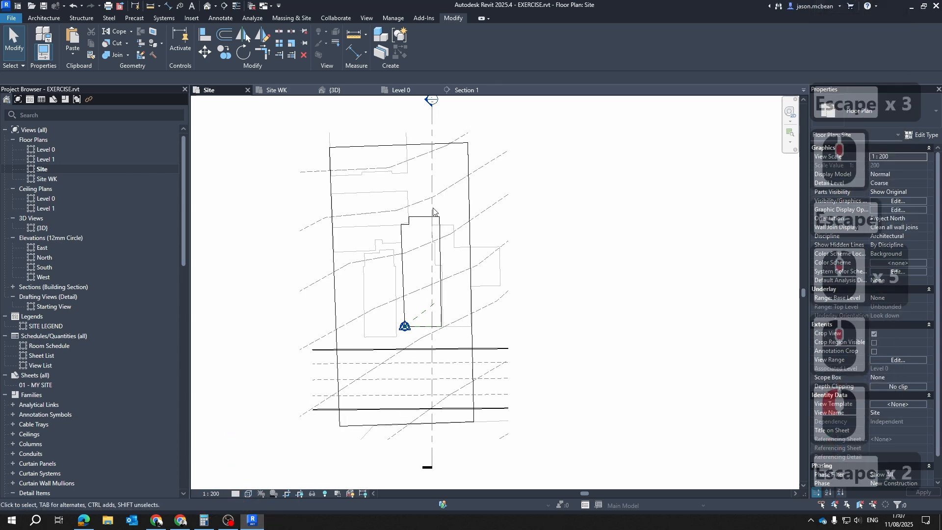
Turn off the visibility of the whole BoKaap.dxf import in the Site view's visibility overrides
{"action": "key", "text": "v"}
{"action": "key", "text": "g"}
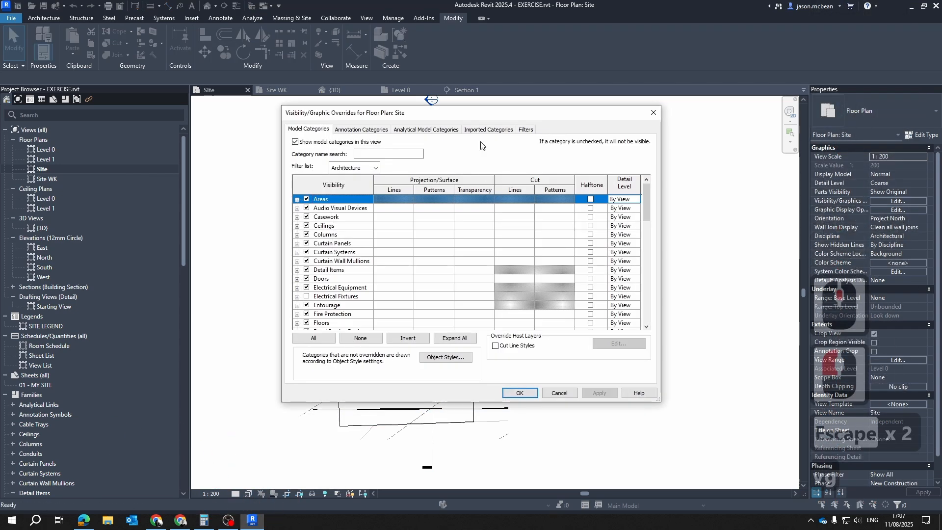
{"action": "left_click", "coordinate": [488, 129]}
{"action": "left_click", "coordinate": [297, 148]}
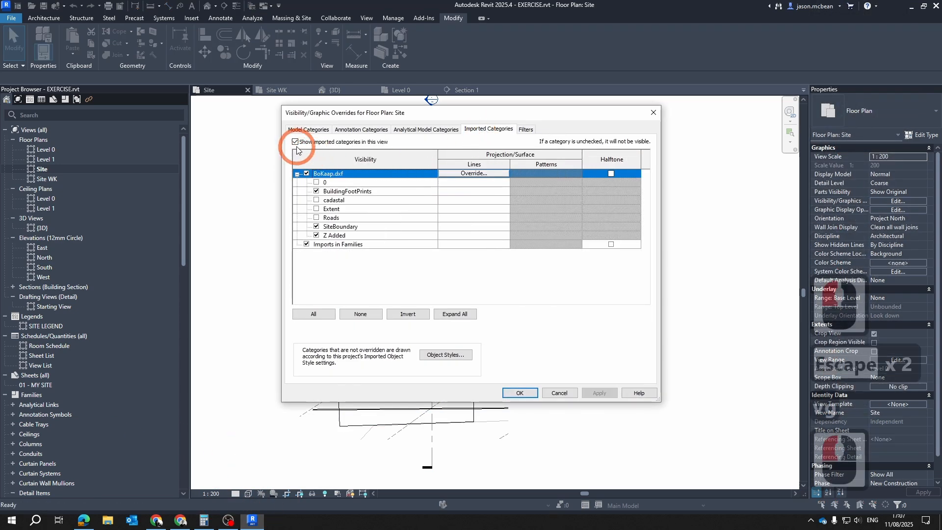
{"action": "left_click", "coordinate": [307, 173]}
{"action": "left_click", "coordinate": [600, 393]}
{"action": "left_click", "coordinate": [520, 392]}
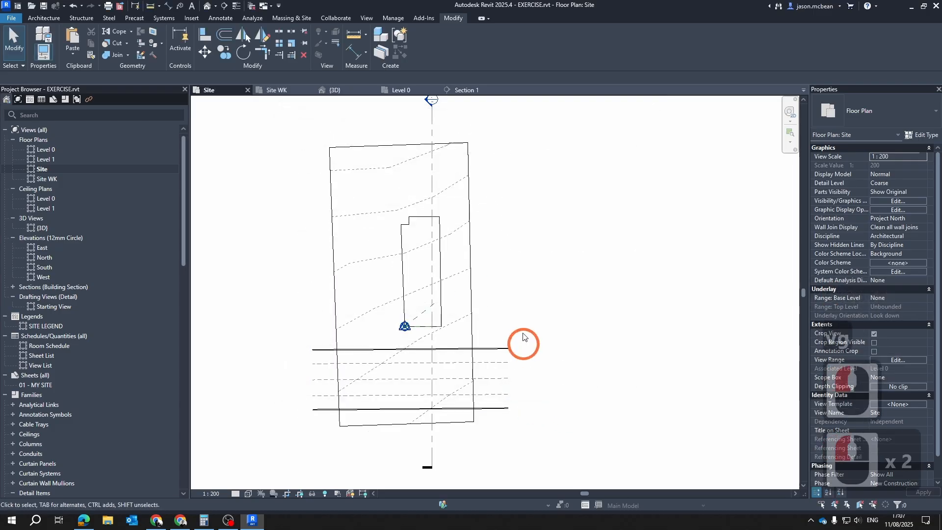
Examine the property line, the toposolid contours and the Roads group in the cropped Site plan
{"action": "scroll", "coordinate": [487, 332], "scroll_direction": "up", "scroll_amount": 5}
{"action": "key", "text": "Escape"}
{"action": "key", "text": "Escape"}
{"action": "left_click", "coordinate": [452, 304]}
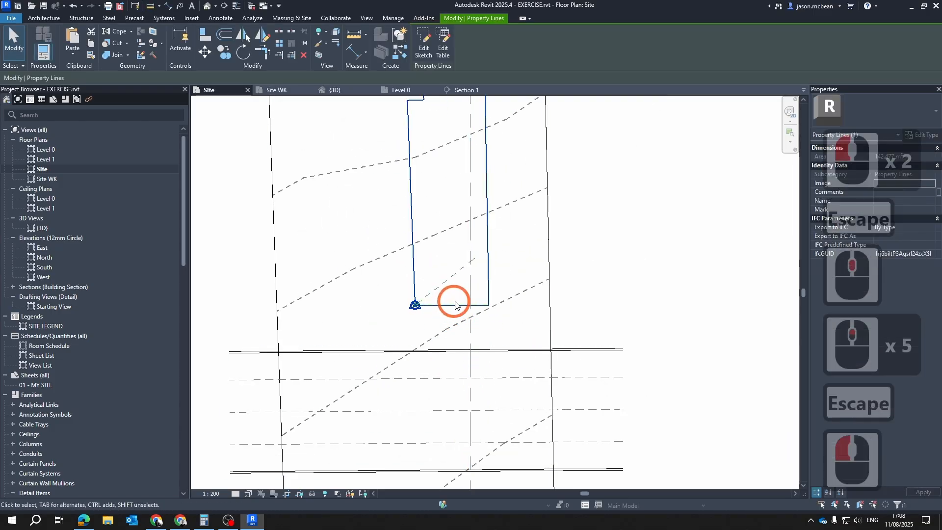
{"action": "scroll", "coordinate": [460, 304], "scroll_direction": "down", "scroll_amount": 4}
{"action": "key", "text": "Escape"}
{"action": "scroll", "coordinate": [435, 329], "scroll_direction": "up", "scroll_amount": 3}
{"action": "scroll", "coordinate": [444, 341], "scroll_direction": "down", "scroll_amount": 5}
{"action": "scroll", "coordinate": [520, 417], "scroll_direction": "up", "scroll_amount": 6}
{"action": "key", "text": "Escape"}
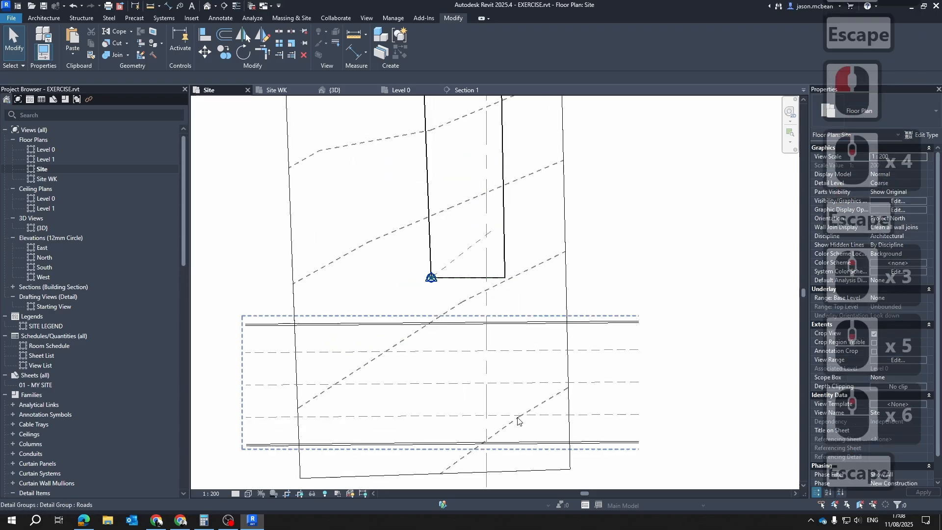
{"action": "scroll", "coordinate": [603, 391], "scroll_direction": "down", "scroll_amount": 3}
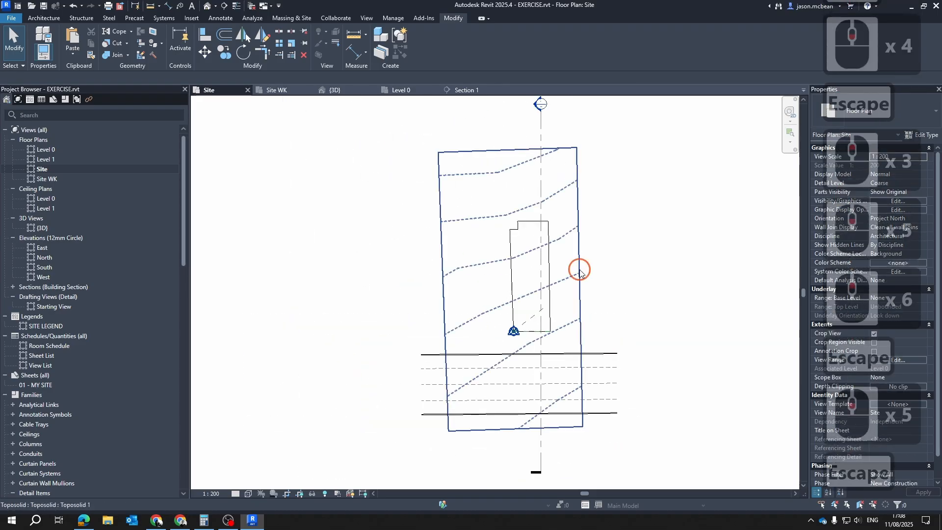
Show the Site view's crop region and pull its east edge in close to the property line
{"action": "middle_click_drag", "start_coordinate": [537, 436], "coordinate": [458, 436]}
{"action": "key", "text": "Escape"}
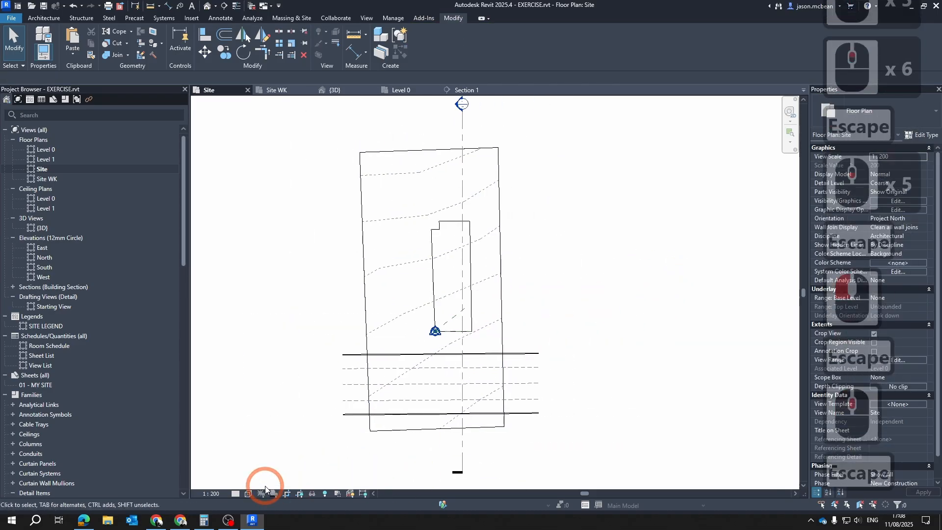
{"action": "left_click", "coordinate": [299, 494]}
{"action": "left_click", "coordinate": [538, 292]}
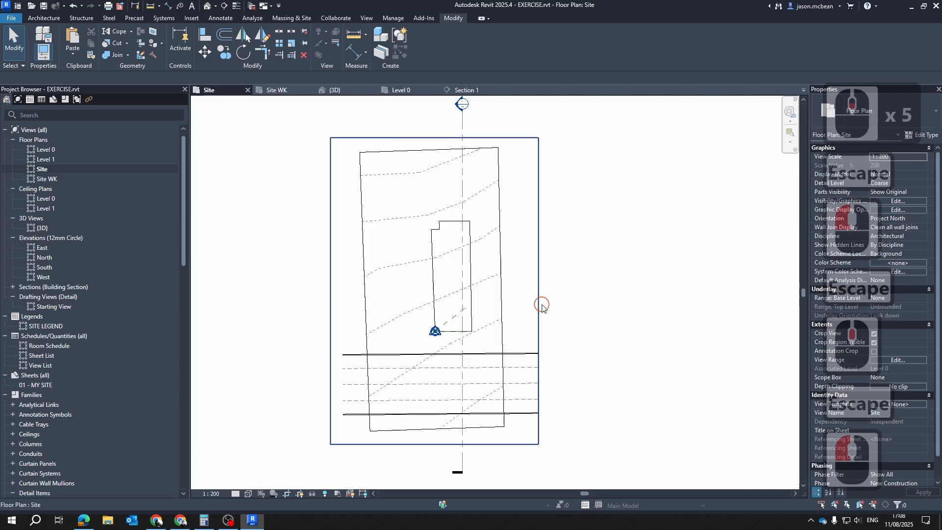
{"action": "left_click_drag", "start_coordinate": [539, 293], "coordinate": [494, 294]}
{"action": "key", "text": "Escape"}
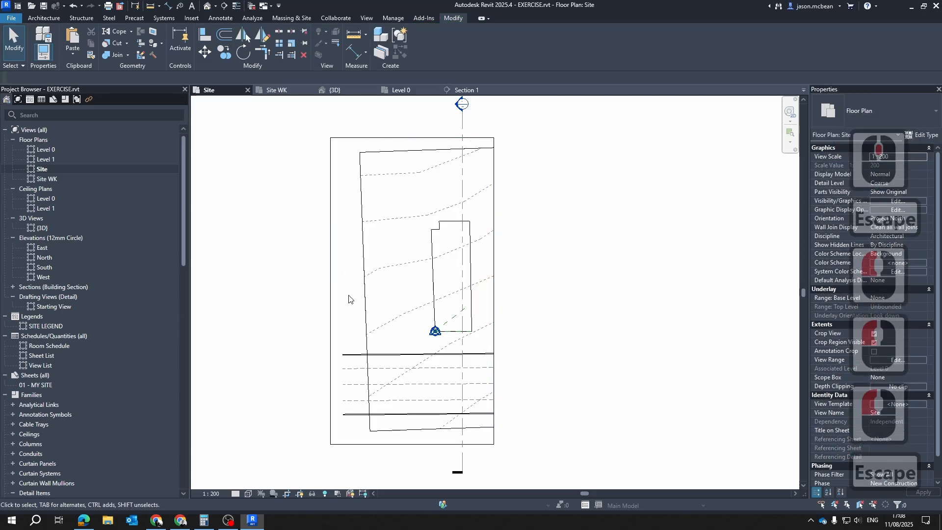
Pull the west, north and south edges of the Site crop region in around the property line and roads
{"action": "left_click", "coordinate": [330, 276]}
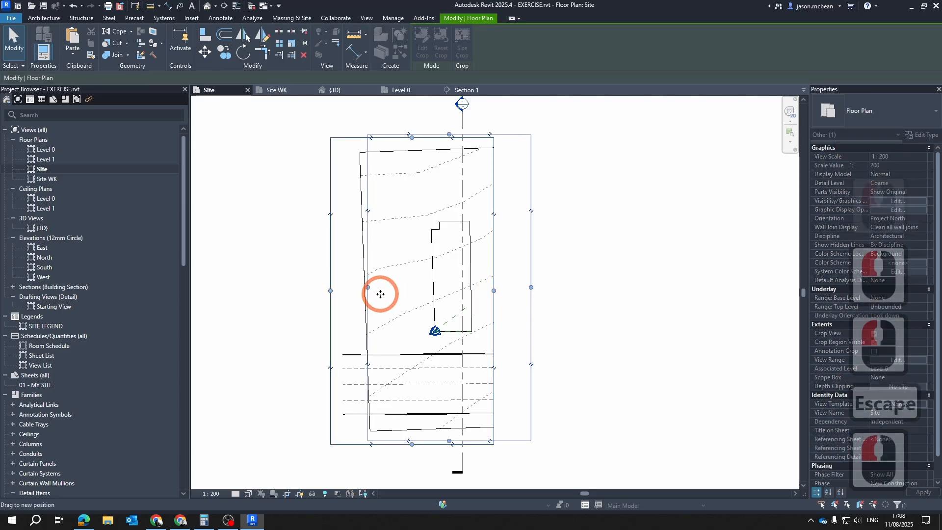
{"action": "key", "text": "Escape"}
{"action": "left_click_drag", "start_coordinate": [330, 290], "coordinate": [385, 291]}
{"action": "left_click_drag", "start_coordinate": [439, 137], "coordinate": [452, 162]}
{"action": "left_click_drag", "start_coordinate": [439, 444], "coordinate": [442, 427]}
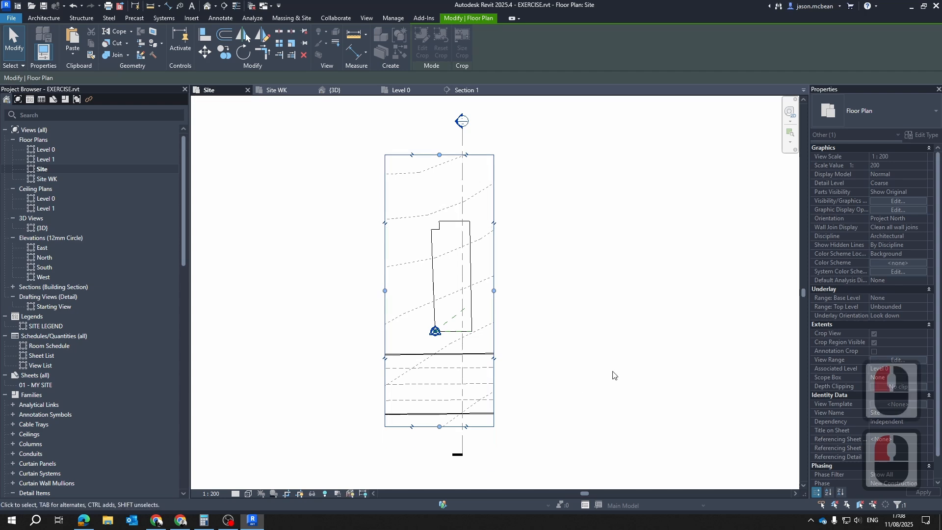
{"action": "key", "text": "Escape"}
Examine the property line, contours and road lines inside the tightened Site crop region
{"action": "left_click", "coordinate": [470, 367]}
{"action": "scroll", "coordinate": [470, 367], "scroll_direction": "up", "scroll_amount": 5}
{"action": "key", "text": "Escape"}
{"action": "scroll", "coordinate": [572, 322], "scroll_direction": "down", "scroll_amount": 4}
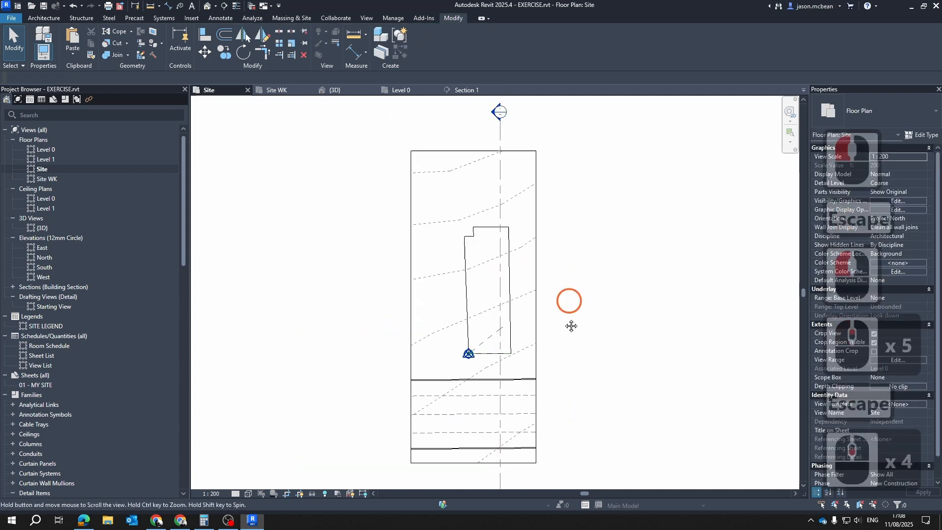
{"action": "scroll", "coordinate": [538, 265], "scroll_direction": "up", "scroll_amount": 5}
{"action": "key", "text": "Escape"}
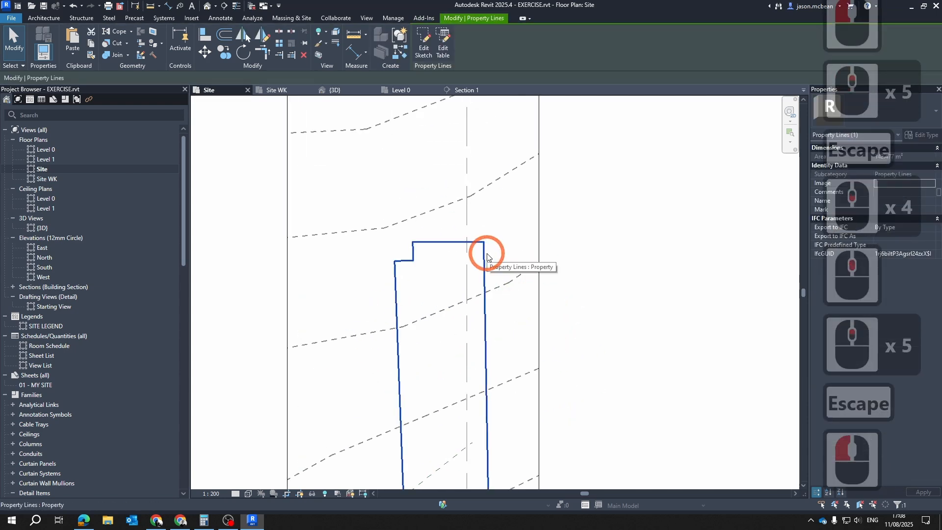
{"action": "scroll", "coordinate": [488, 255], "scroll_direction": "down", "scroll_amount": 3}
{"action": "scroll", "coordinate": [420, 346], "scroll_direction": "up", "scroll_amount": 5}
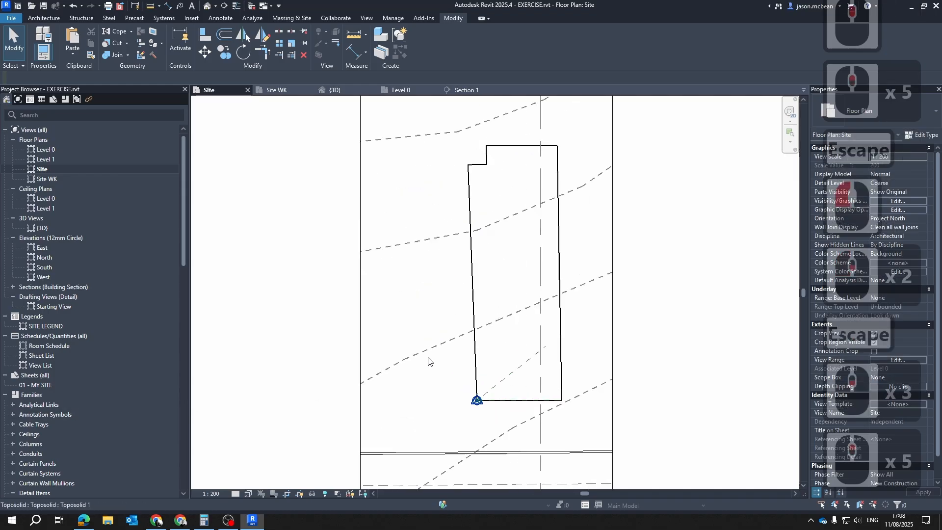
{"action": "middle_click_drag", "start_coordinate": [586, 366], "coordinate": [447, 329]}
{"action": "key", "text": "Escape"}
{"action": "scroll", "coordinate": [447, 328], "scroll_direction": "down", "scroll_amount": 5}
{"action": "middle_click", "coordinate": [498, 355]}
{"action": "middle_click", "coordinate": [502, 354]}
{"action": "scroll", "coordinate": [501, 354], "scroll_direction": "down", "scroll_amount": 1}
{"action": "middle_click", "coordinate": [519, 332]}
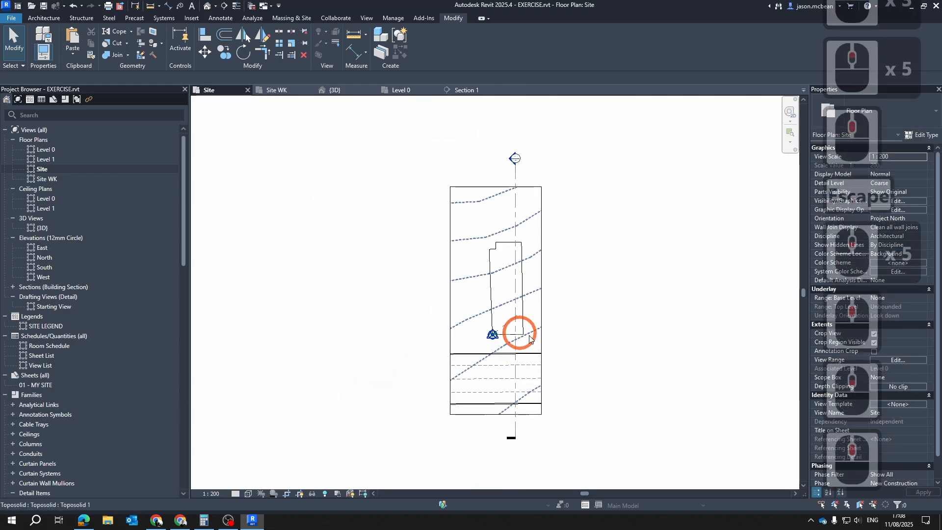
{"action": "scroll", "coordinate": [505, 314], "scroll_direction": "up", "scroll_amount": 4}
{"action": "middle_click_drag", "start_coordinate": [576, 261], "coordinate": [514, 267]}
{"action": "scroll", "coordinate": [515, 268], "scroll_direction": "down", "scroll_amount": 3}
{"action": "middle_click_drag", "start_coordinate": [519, 267], "coordinate": [433, 265]}
{"action": "key", "text": "Escape"}
{"action": "scroll", "coordinate": [370, 235], "scroll_direction": "up", "scroll_amount": 5}
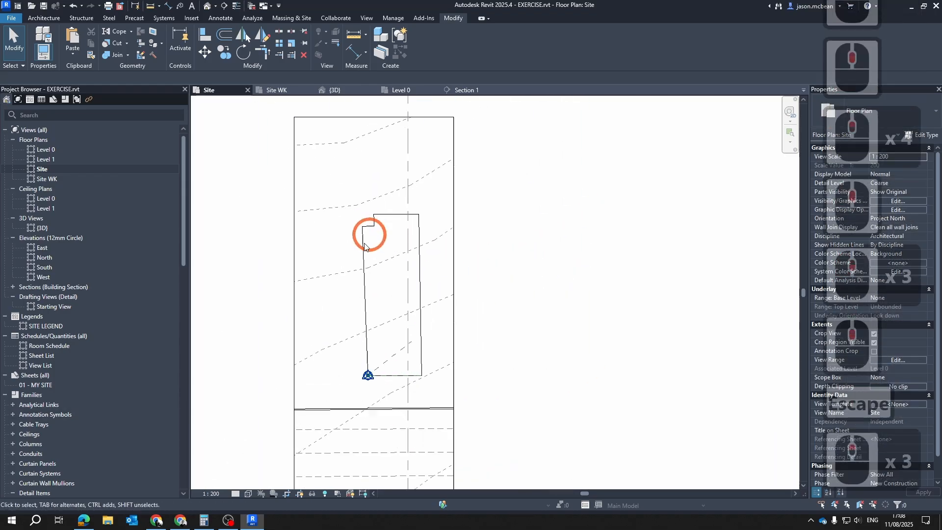
Pull the north edge of the Site crop region closer to the top of the property line
{"action": "scroll", "coordinate": [564, 202], "scroll_direction": "down", "scroll_amount": 4}
{"action": "scroll", "coordinate": [491, 154], "scroll_direction": "up", "scroll_amount": 4}
{"action": "left_click_drag", "start_coordinate": [442, 107], "coordinate": [449, 147]}
{"action": "key", "text": "Escape"}
Compare the cropped Site plan with the reference existing-site PDF sheet open in the browser
{"action": "scroll", "coordinate": [660, 305], "scroll_direction": "down", "scroll_amount": 3}
{"action": "middle_click_drag", "start_coordinate": [552, 382], "coordinate": [480, 326]}
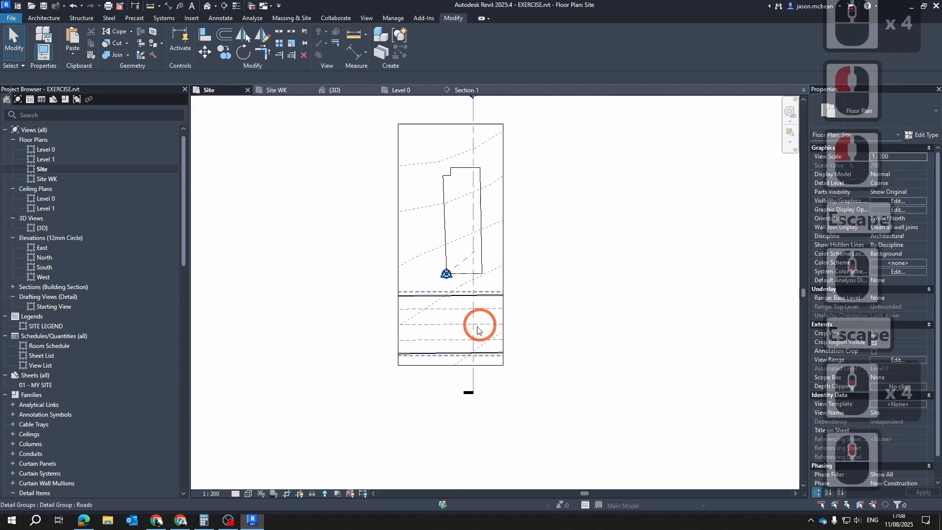
{"action": "scroll", "coordinate": [532, 271], "scroll_direction": "up", "scroll_amount": 3}
{"action": "middle_click_drag", "start_coordinate": [396, 191], "coordinate": [386, 295]}
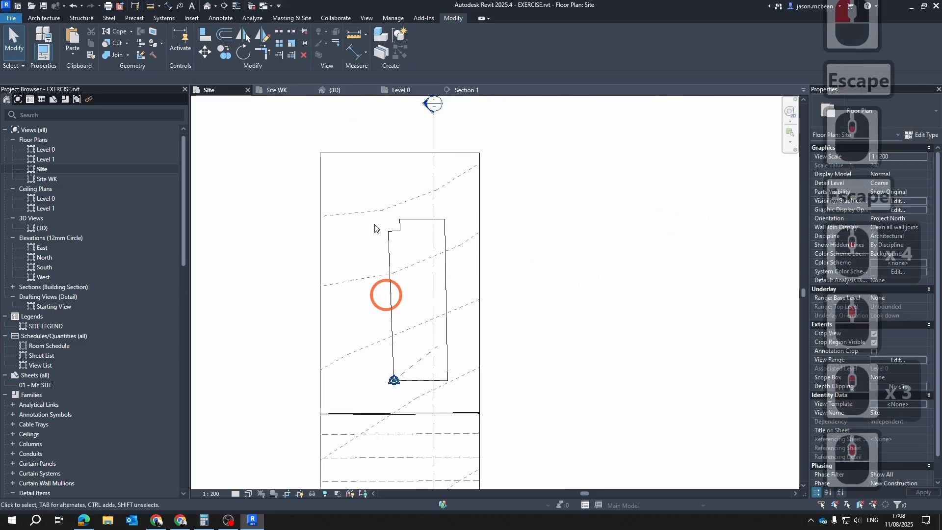
{"action": "left_click", "coordinate": [85, 521]}
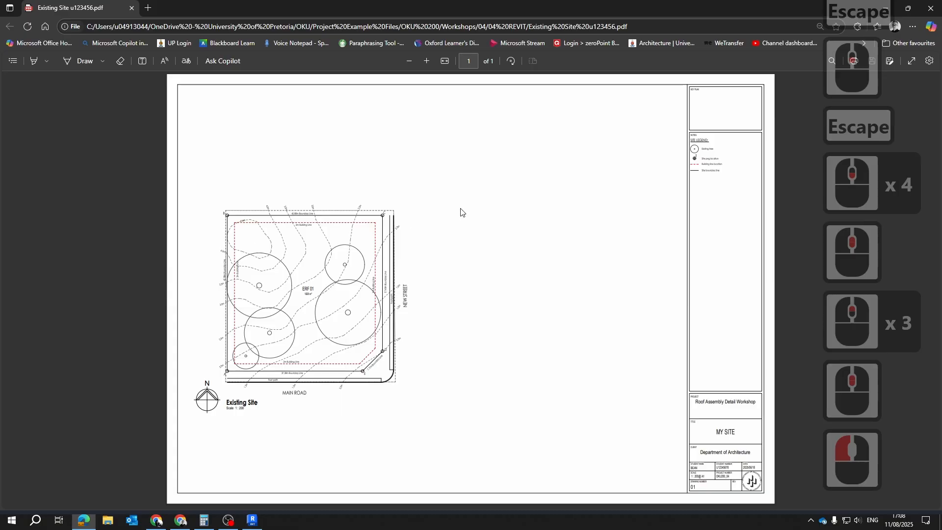
{"action": "left_click", "coordinate": [885, 9]}
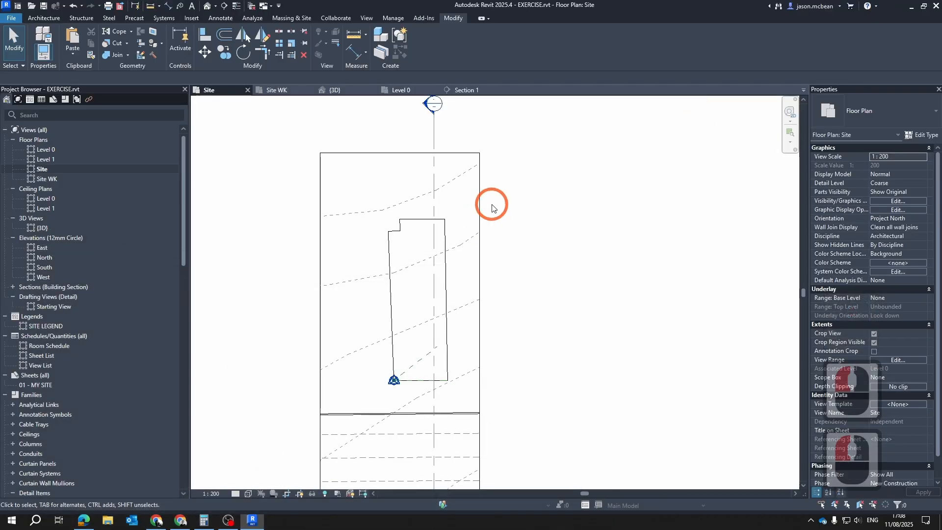
Check how the crop region frames the property line and the Roads group in the Revit Site plan
{"action": "key", "text": "Escape"}
{"action": "middle_click_drag", "start_coordinate": [412, 389], "coordinate": [421, 275]}
{"action": "key", "text": "Escape"}
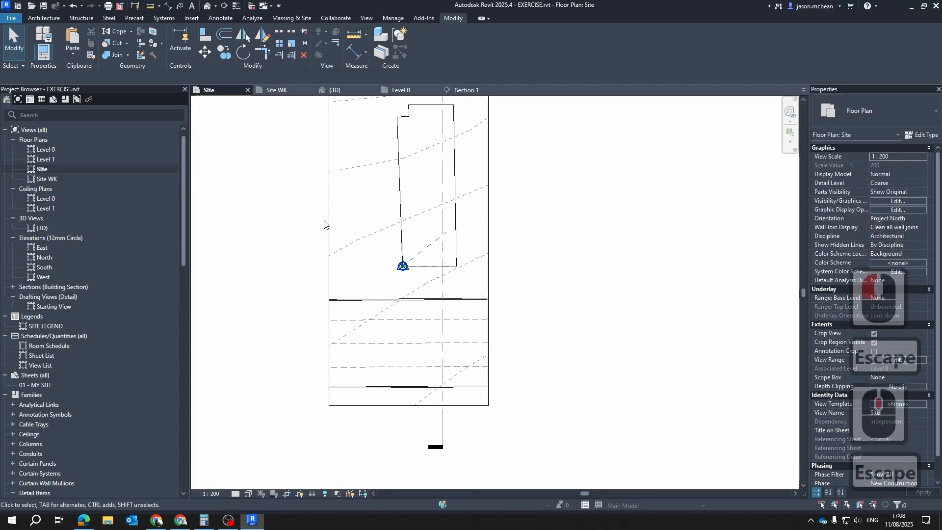
{"action": "left_click", "coordinate": [325, 222]}
{"action": "key", "text": "Escape"}
{"action": "left_click", "coordinate": [329, 222]}
{"action": "middle_click_drag", "start_coordinate": [522, 262], "coordinate": [521, 296]}
{"action": "key", "text": "Escape"}
{"action": "key", "text": "Escape"}
{"action": "key", "text": "Escape"}
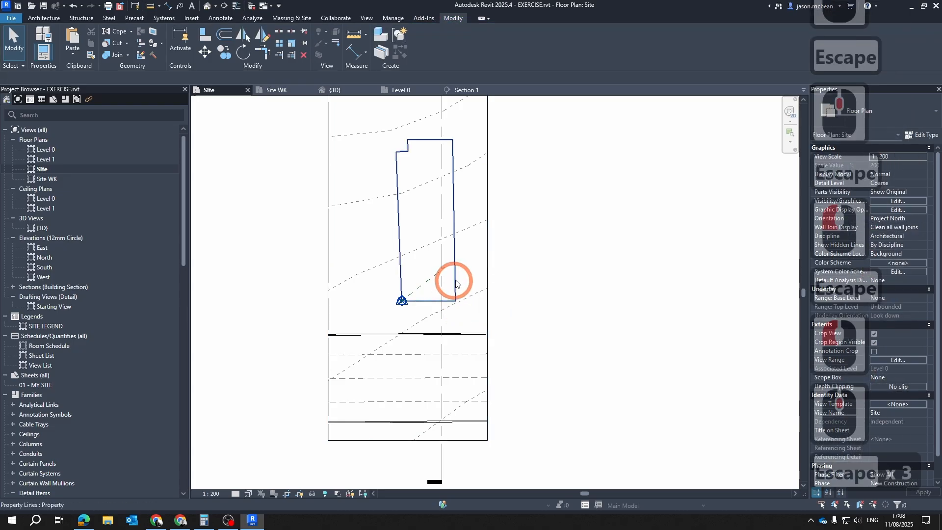
{"action": "scroll", "coordinate": [486, 344], "scroll_direction": "up", "scroll_amount": 4}
{"action": "scroll", "coordinate": [385, 292], "scroll_direction": "down", "scroll_amount": 5}
{"action": "key", "text": "Escape"}
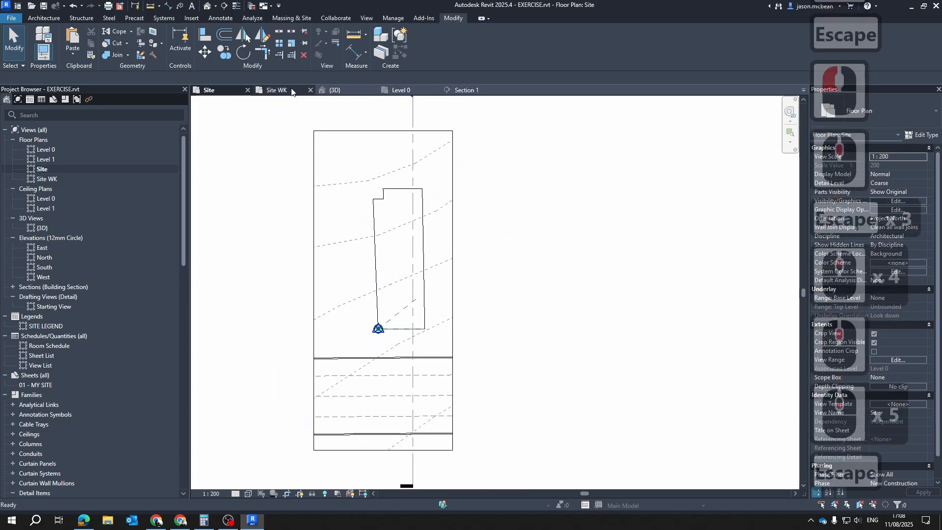
Open the Section 1 view from its section marker in the Site plan
{"action": "scroll", "coordinate": [471, 240], "scroll_direction": "down", "scroll_amount": 4}
{"action": "left_click", "coordinate": [451, 223]}
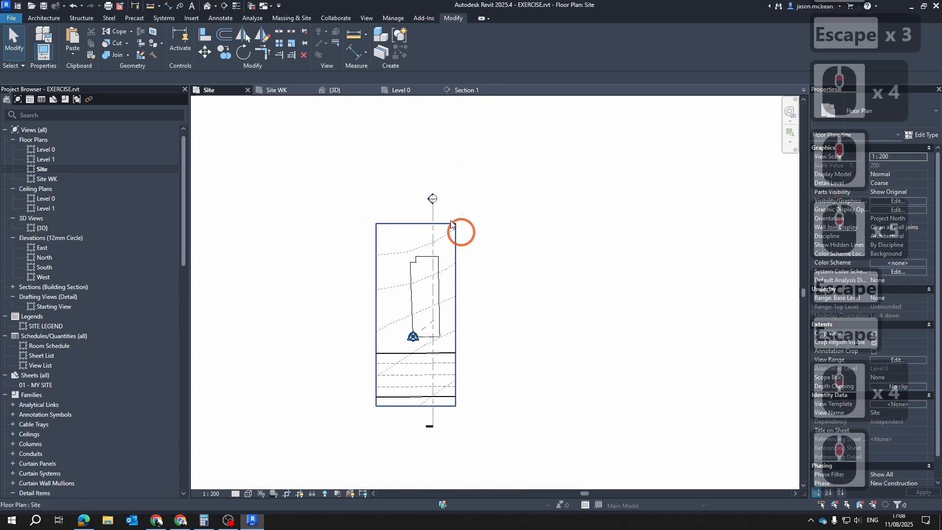
{"action": "double_click", "coordinate": [427, 209]}
{"action": "middle_click_drag", "start_coordinate": [541, 449], "coordinate": [516, 315]}
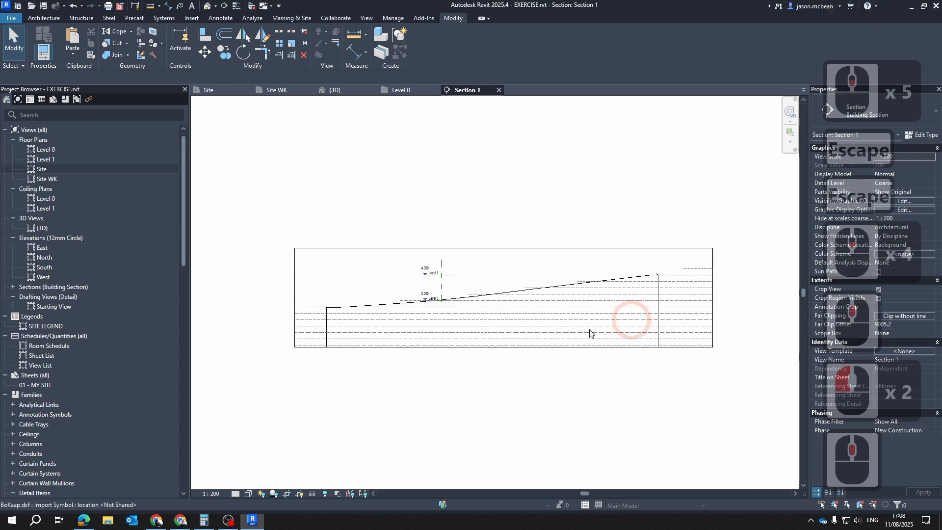
{"action": "scroll", "coordinate": [701, 272], "scroll_direction": "up", "scroll_amount": 1}
{"action": "key", "text": "Escape"}
Examine the Level 0 and Level 1 lines relative to the sloping ground surface in Section 1
{"action": "scroll", "coordinate": [702, 273], "scroll_direction": "up", "scroll_amount": 4}
{"action": "scroll", "coordinate": [723, 282], "scroll_direction": "down", "scroll_amount": 5}
Narrow Section 1's crop region by pulling both side edges inward past the ends of the toposolid
{"action": "left_click", "coordinate": [719, 270]}
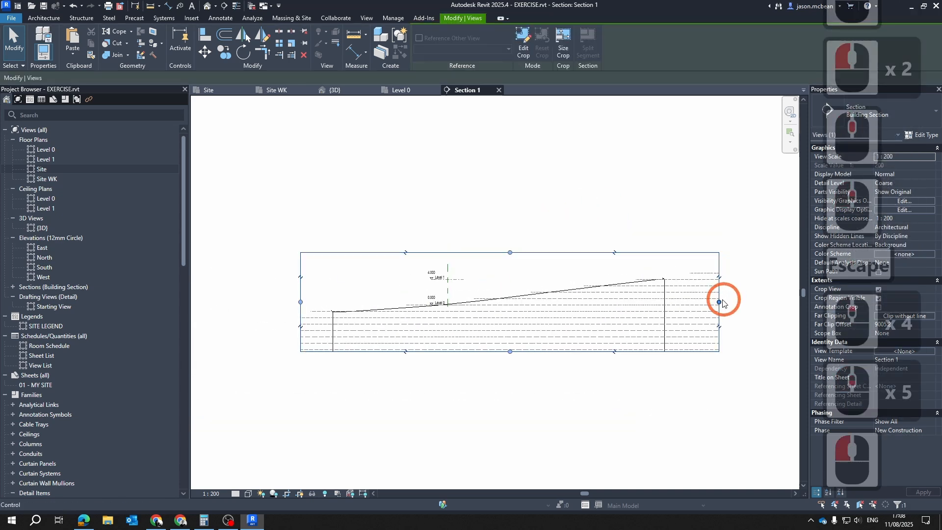
{"action": "left_click_drag", "start_coordinate": [720, 301], "coordinate": [640, 308]}
{"action": "left_click_drag", "start_coordinate": [300, 302], "coordinate": [362, 302]}
{"action": "key", "text": "Escape"}
{"action": "scroll", "coordinate": [473, 290], "scroll_direction": "up", "scroll_amount": 6}
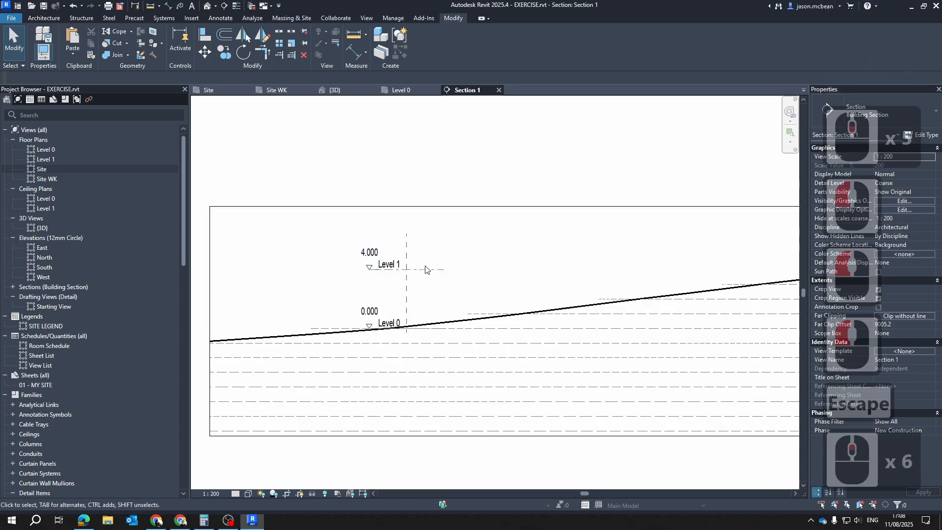
{"action": "left_click", "coordinate": [389, 324]}
{"action": "key", "text": "Escape"}
{"action": "left_click", "coordinate": [388, 319]}
{"action": "key", "text": "Escape"}
{"action": "scroll", "coordinate": [417, 307], "scroll_direction": "up", "scroll_amount": 5}
{"action": "middle_click_drag", "start_coordinate": [457, 311], "coordinate": [425, 242]}
{"action": "scroll", "coordinate": [412, 295], "scroll_direction": "down", "scroll_amount": 6}
{"action": "key", "text": "Escape"}
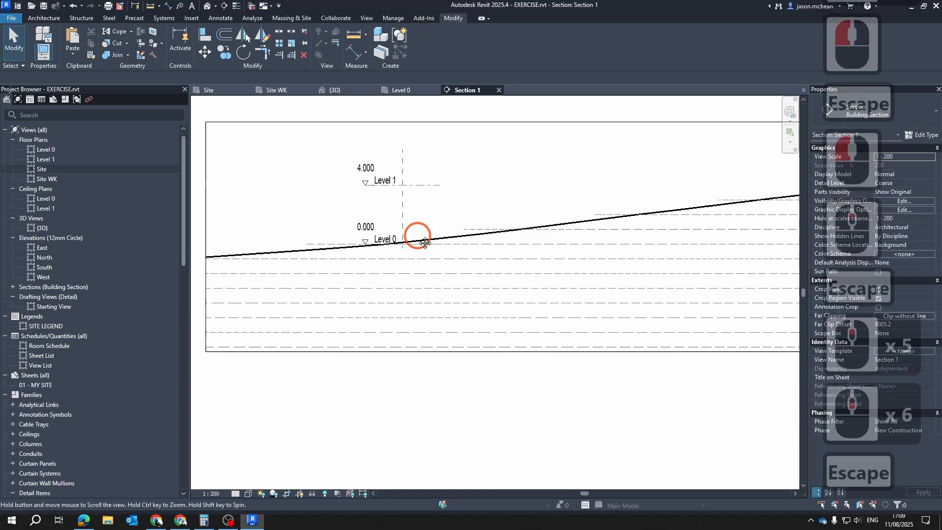
{"action": "left_click", "coordinate": [386, 240]}
{"action": "scroll", "coordinate": [373, 169], "scroll_direction": "up", "scroll_amount": 4}
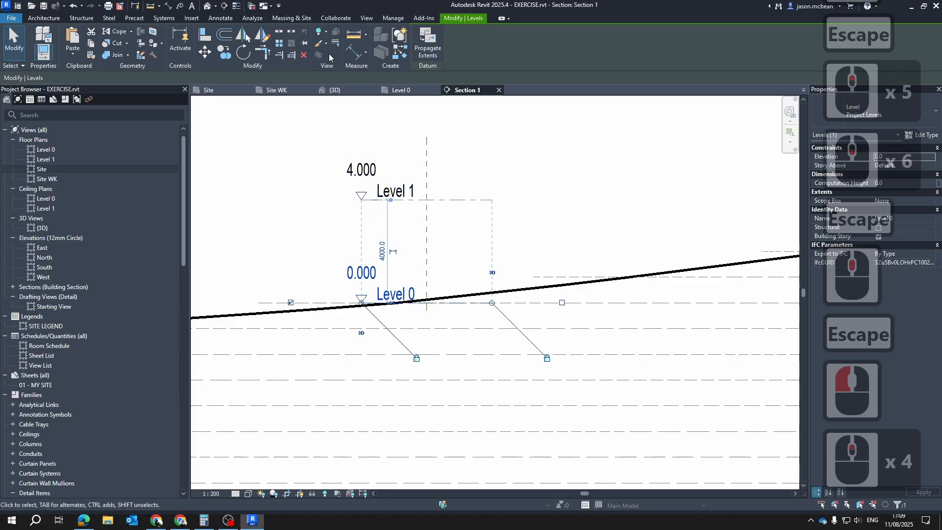
{"action": "scroll", "coordinate": [386, 238], "scroll_direction": "down", "scroll_amount": 4}
{"action": "key", "text": "Escape"}
{"action": "scroll", "coordinate": [391, 254], "scroll_direction": "up", "scroll_amount": 4}
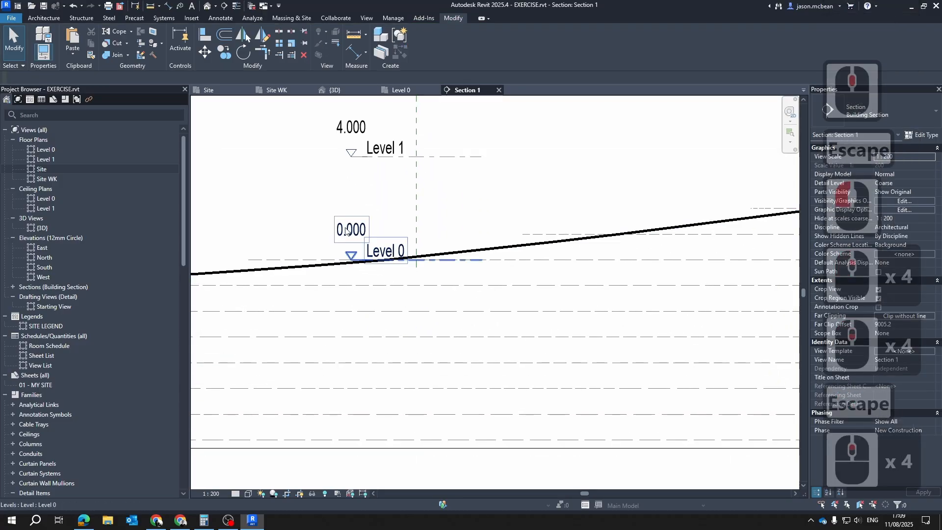
{"action": "key", "text": "Escape"}
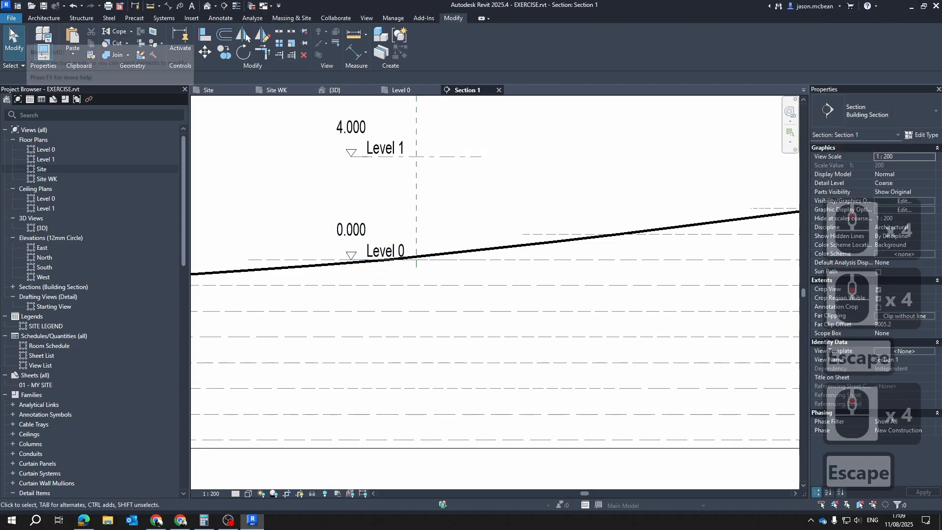
Place a new level about 3800 mm below Level 0, aligned with the ends of the existing levels
{"action": "left_click", "coordinate": [46, 19]}
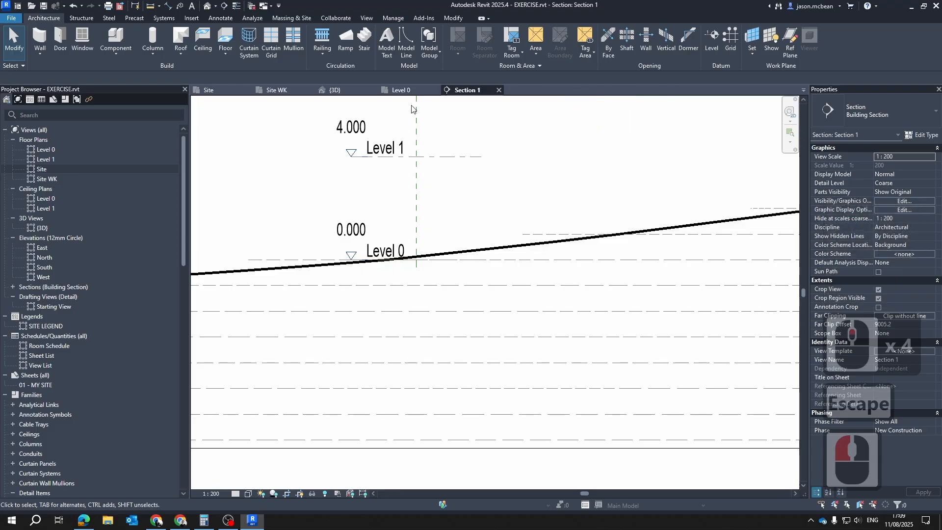
{"action": "left_click", "coordinate": [711, 41]}
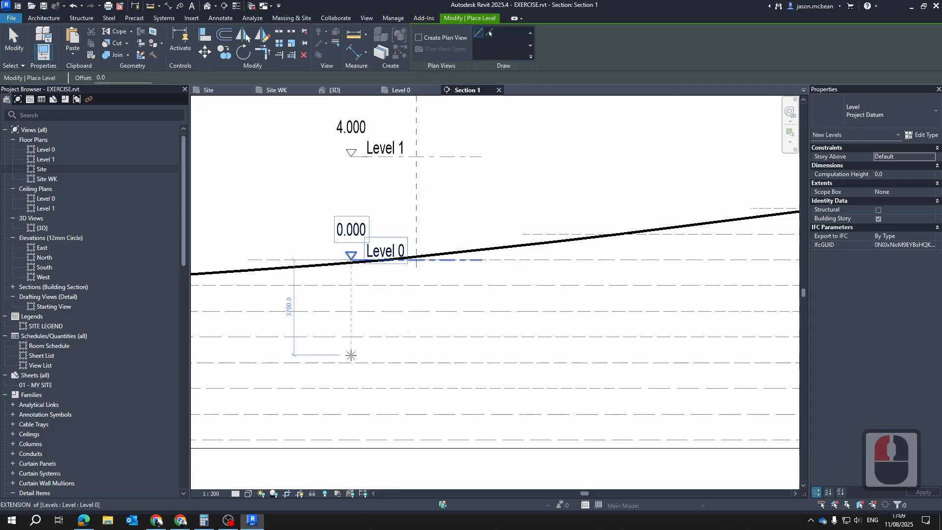
{"action": "left_click", "coordinate": [351, 357]}
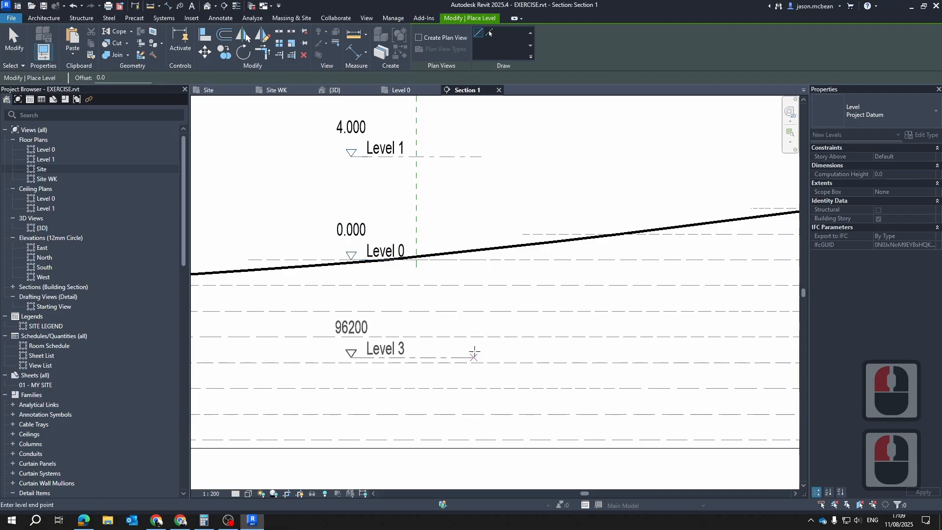
{"action": "left_click", "coordinate": [481, 357]}
{"action": "key", "text": "Escape"}
{"action": "key", "text": "Escape"}
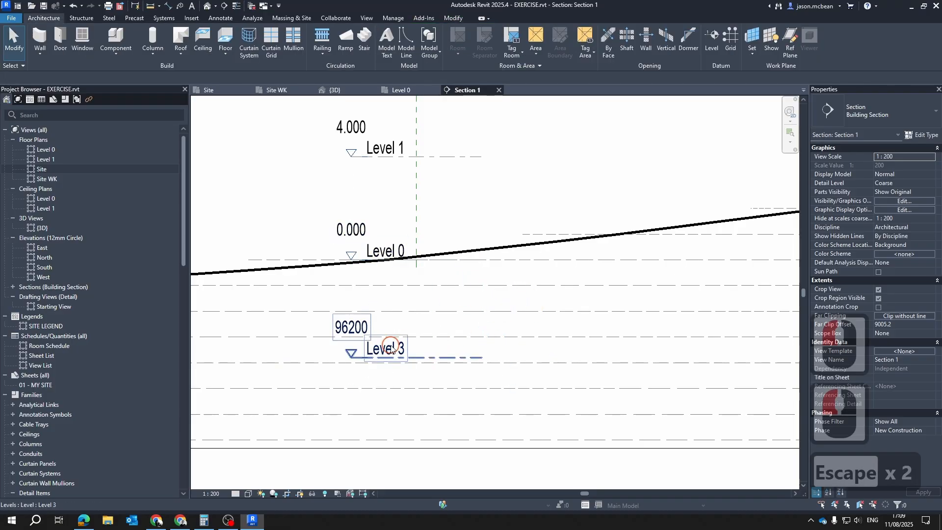
{"action": "double_click", "coordinate": [392, 350]}
{"action": "type", "text": "Base"}
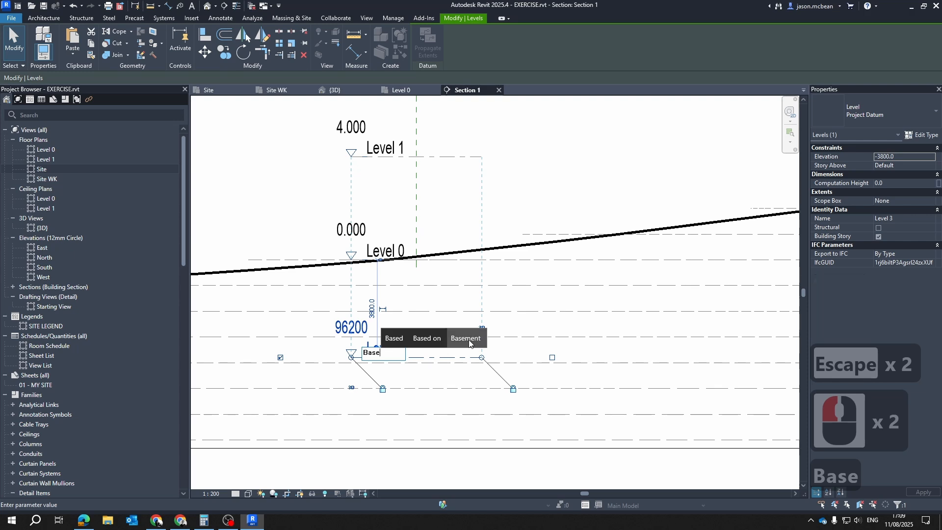
{"action": "left_click", "coordinate": [550, 275]}
{"action": "key", "text": "Escape"}
{"action": "key", "text": "Escape"}
Set the new level's distance below Level 0 to 2500 mm
{"action": "left_click", "coordinate": [428, 361]}
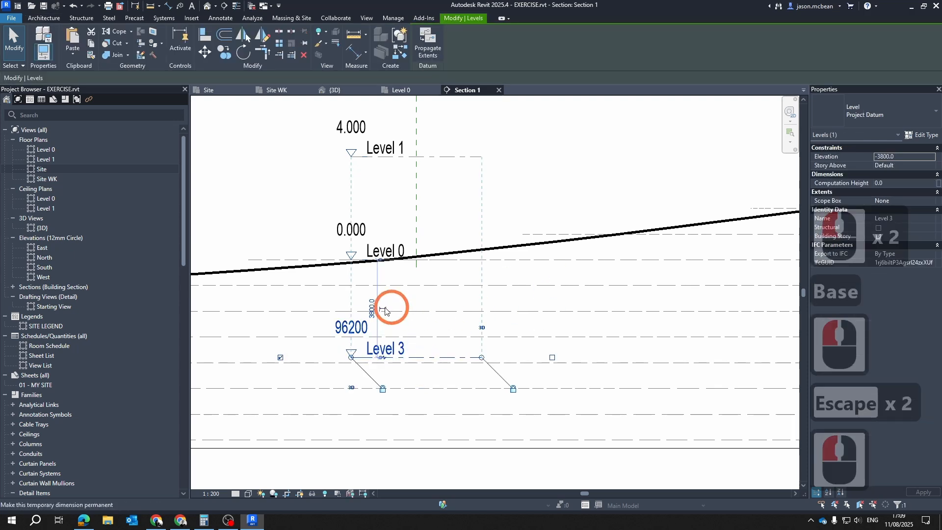
{"action": "scroll", "coordinate": [385, 309], "scroll_direction": "up", "scroll_amount": 4}
{"action": "left_click", "coordinate": [374, 309]}
{"action": "type", "text": "2"}
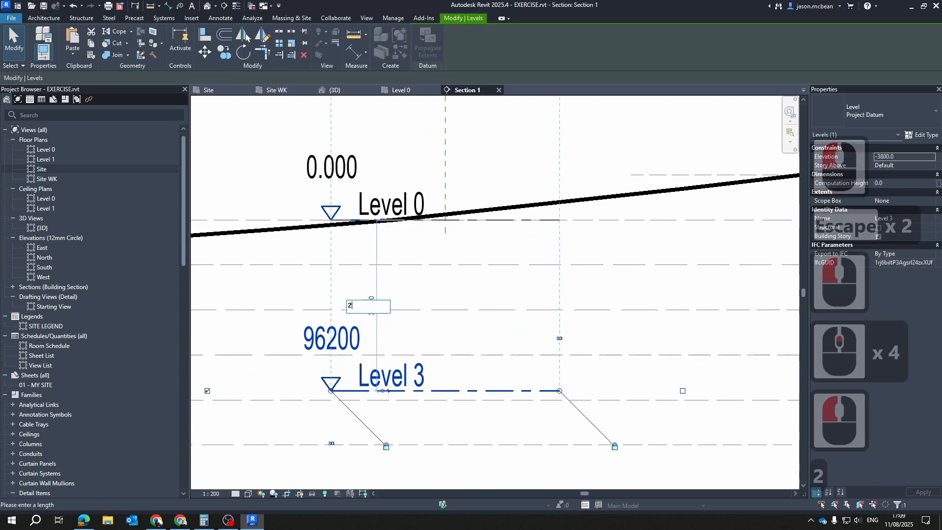
{"action": "type", "text": "800"}
{"action": "key", "text": "BackSpace"}
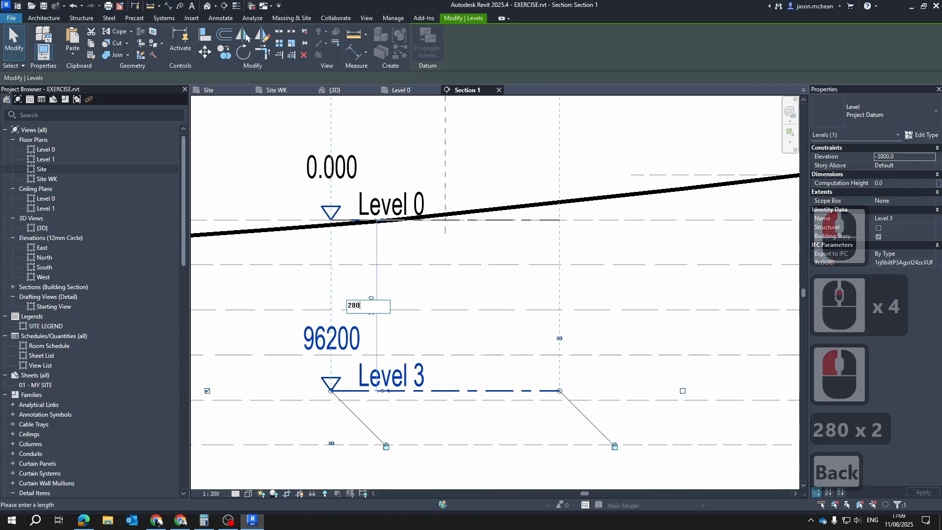
{"action": "type", "text": "500"}
{"action": "key", "text": "Return"}
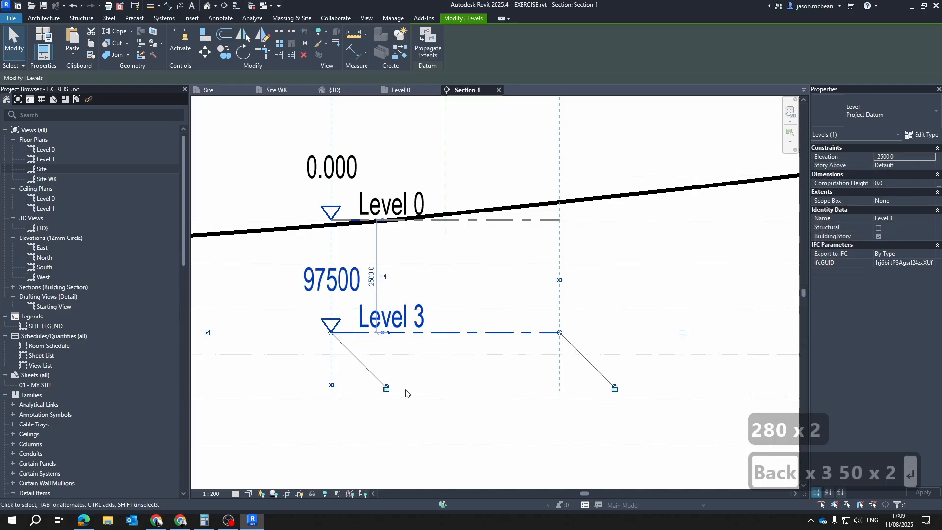
{"action": "key", "text": "Escape"}
Extend the right-hand ends of the three aligned levels past the right edge of Section 1's crop region
{"action": "scroll", "coordinate": [481, 361], "scroll_direction": "down", "scroll_amount": 6}
{"action": "key", "text": "Escape"}
{"action": "left_click", "coordinate": [496, 356]}
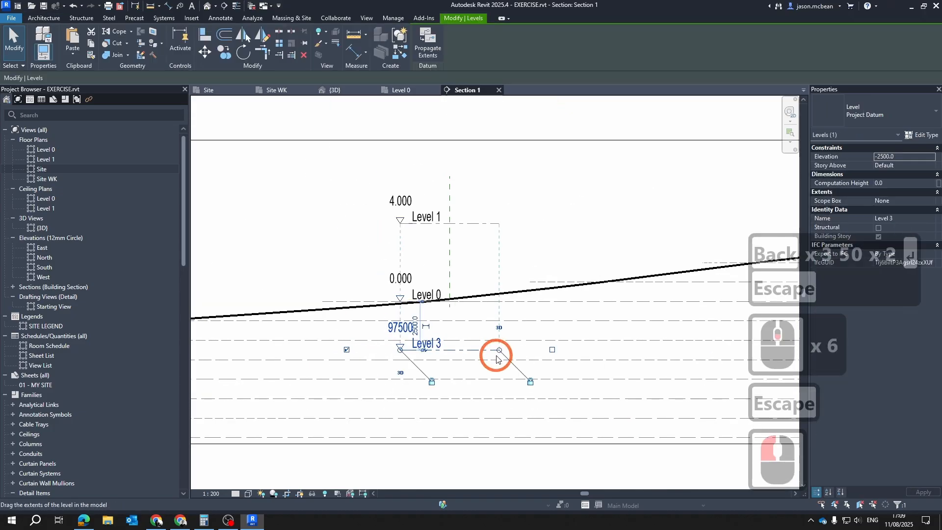
{"action": "left_click_drag", "start_coordinate": [500, 351], "coordinate": [723, 364]}
{"action": "scroll", "coordinate": [636, 330], "scroll_direction": "down", "scroll_amount": 6}
{"action": "mouse_move", "coordinate": [637, 365]}
{"action": "middle_mouse_down"}
{"action": "mouse_move", "coordinate": [588, 376]}
{"action": "mouse_move", "coordinate": [371, 345]}
{"action": "middle_mouse_up"}
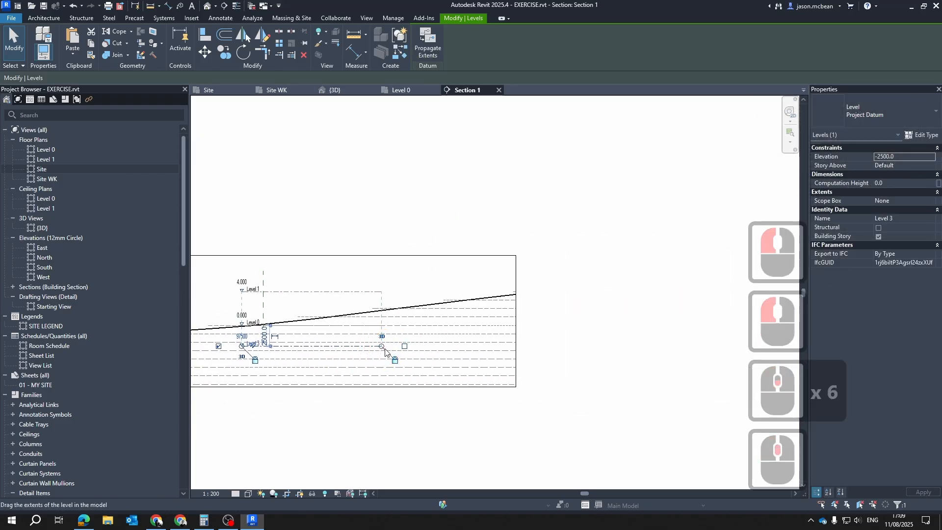
{"action": "left_click_drag", "start_coordinate": [385, 351], "coordinate": [569, 353]}
{"action": "key", "text": "Escape"}
{"action": "scroll", "coordinate": [282, 318], "scroll_direction": "up", "scroll_amount": 5}
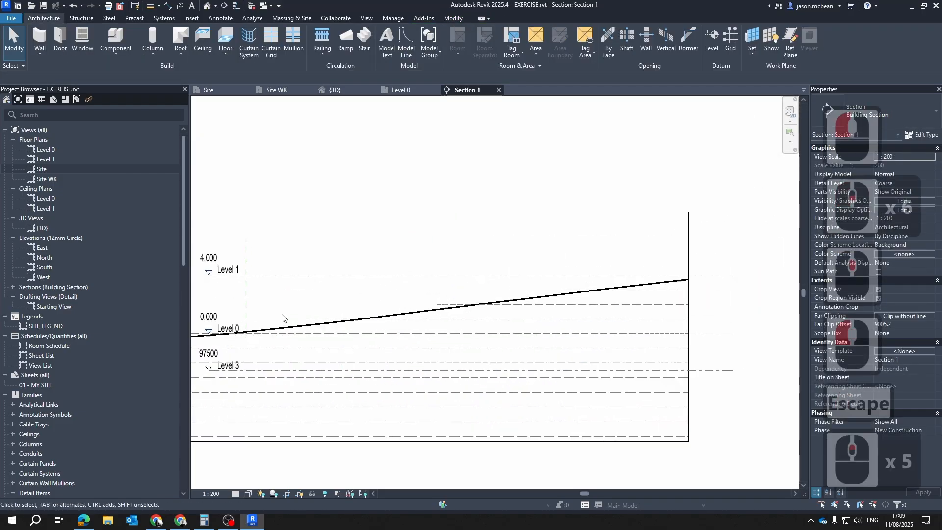
{"action": "middle_click_drag", "start_coordinate": [282, 318], "coordinate": [452, 337]}
{"action": "scroll", "coordinate": [473, 378], "scroll_direction": "up", "scroll_amount": 3}
{"action": "left_click", "coordinate": [407, 388]}
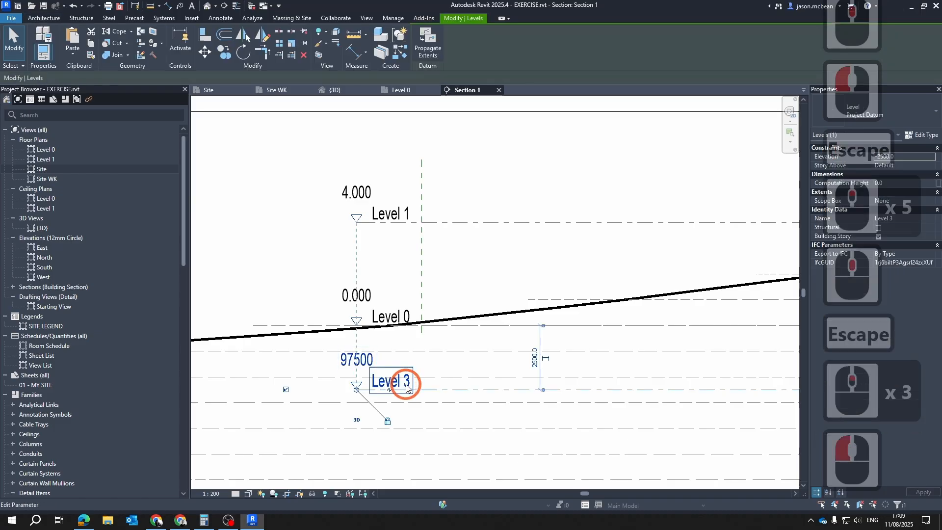
{"action": "scroll", "coordinate": [538, 337], "scroll_direction": "up", "scroll_amount": 3}
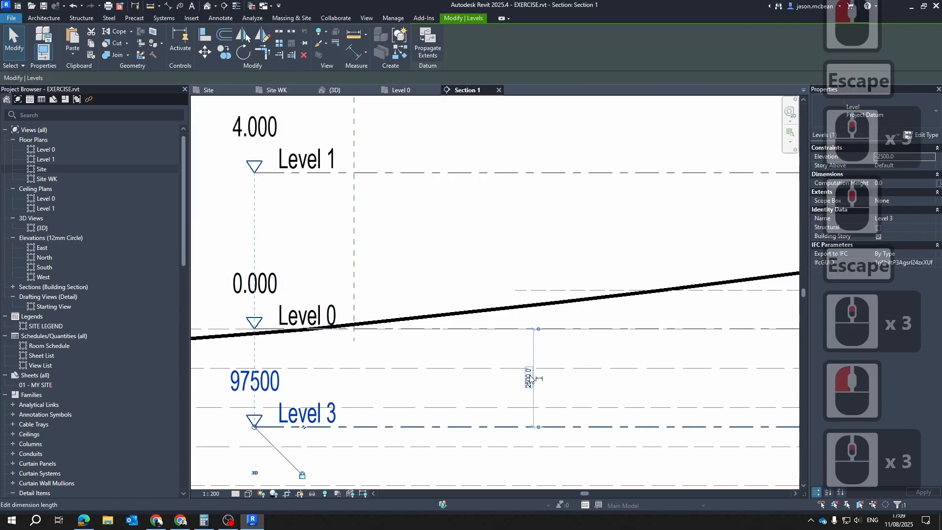
{"action": "key", "text": "Escape"}
{"action": "key", "text": "Escape"}
{"action": "scroll", "coordinate": [288, 359], "scroll_direction": "down", "scroll_amount": 4}
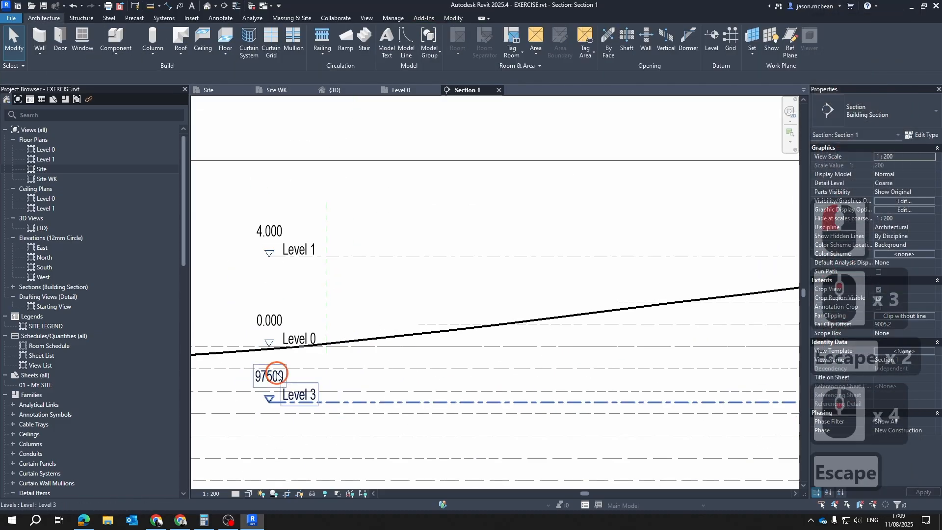
{"action": "left_click", "coordinate": [278, 377]}
{"action": "left_click", "coordinate": [893, 120]}
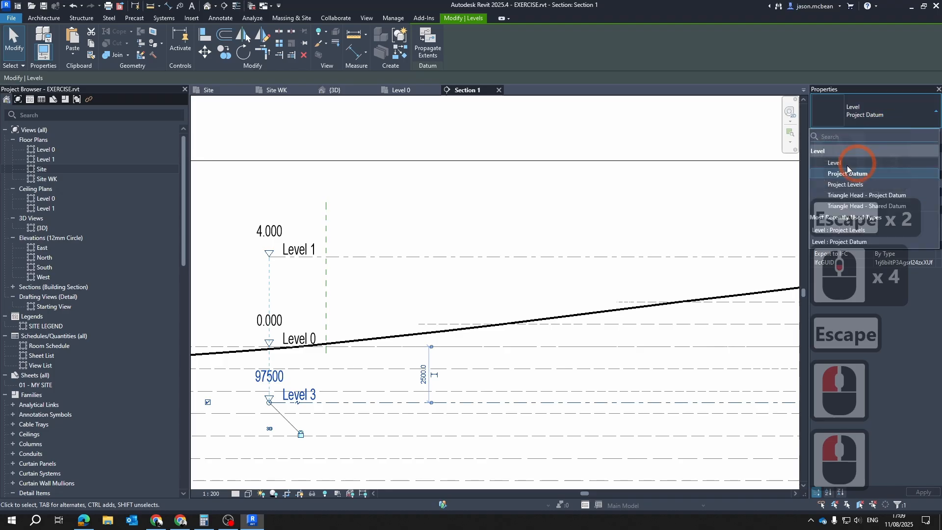
{"action": "key", "text": "Escape"}
{"action": "key", "text": "Escape"}
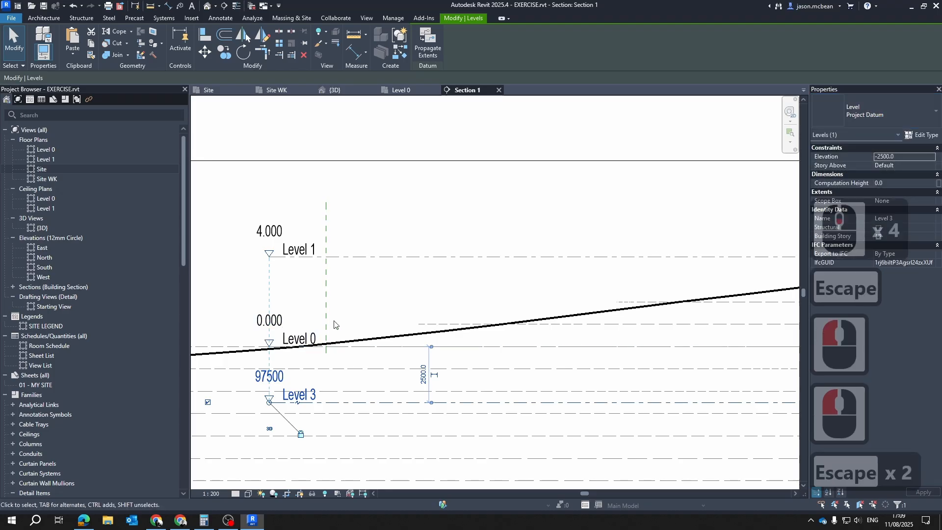
{"action": "left_click", "coordinate": [295, 333]}
{"action": "key", "text": "Escape"}
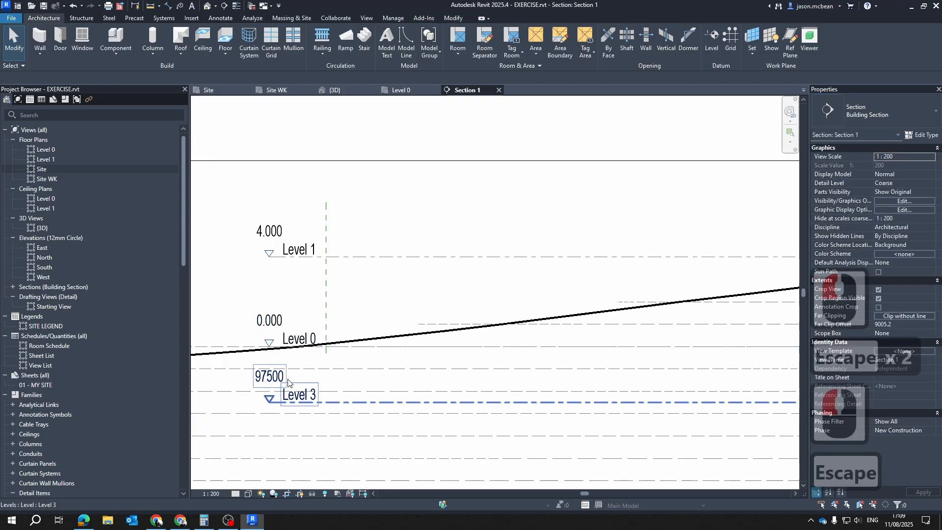
Try the Level type on the new level below Level 0, and return it to Project Datum
{"action": "left_click", "coordinate": [279, 377]}
{"action": "left_click", "coordinate": [894, 119]}
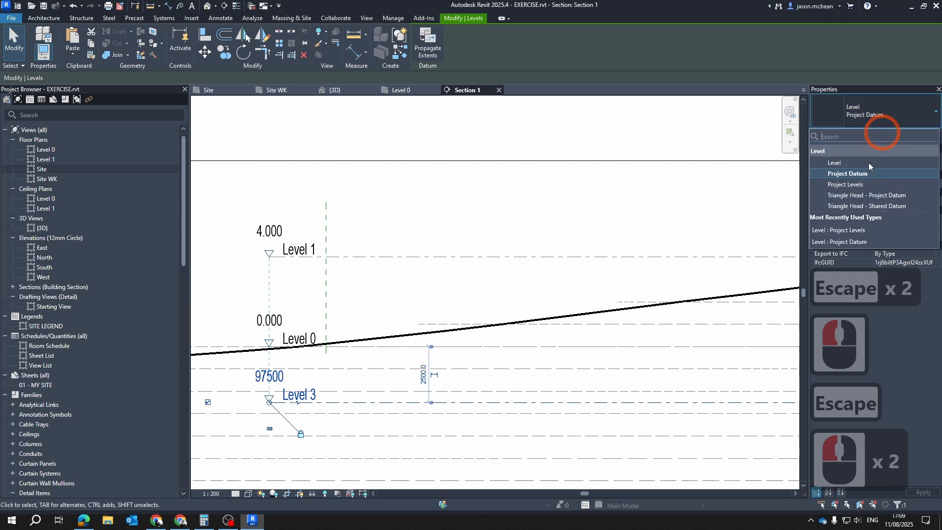
{"action": "left_click", "coordinate": [834, 163]}
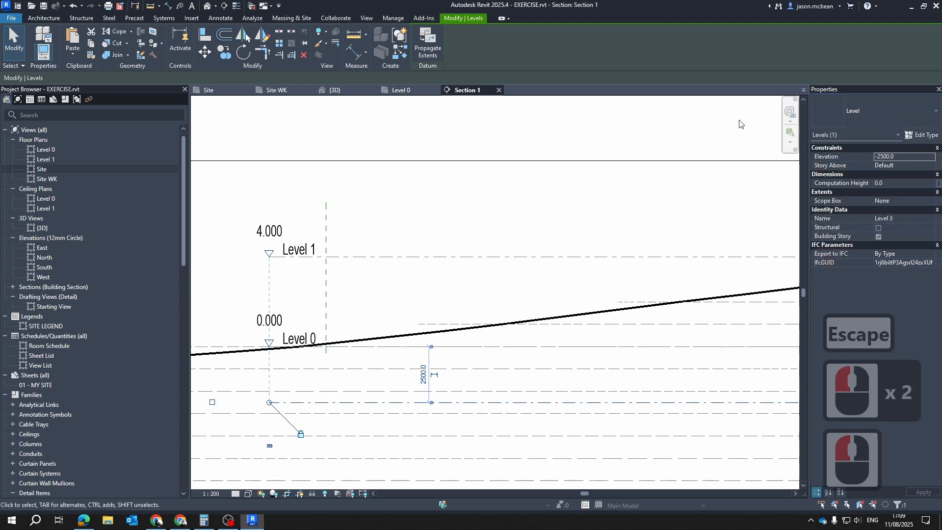
{"action": "left_click", "coordinate": [877, 114]}
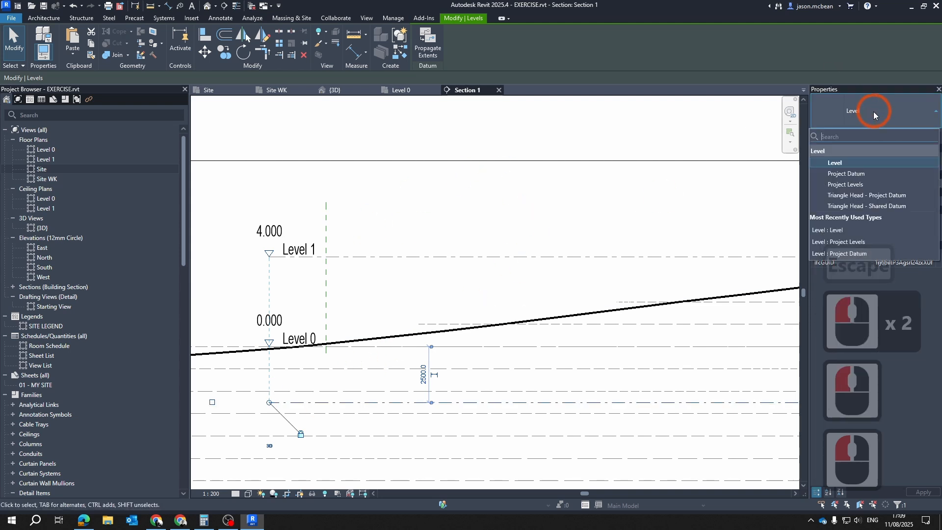
{"action": "left_click", "coordinate": [864, 170]}
Change the type of the new level below Level 0 to Project Levels
{"action": "left_click", "coordinate": [910, 117]}
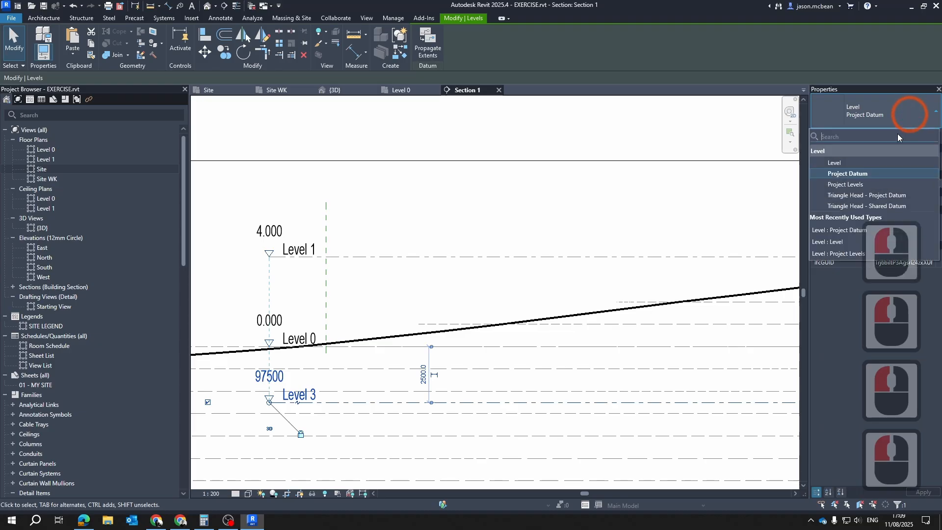
{"action": "left_click", "coordinate": [864, 187]}
{"action": "left_click", "coordinate": [525, 212]}
{"action": "key", "text": "Escape"}
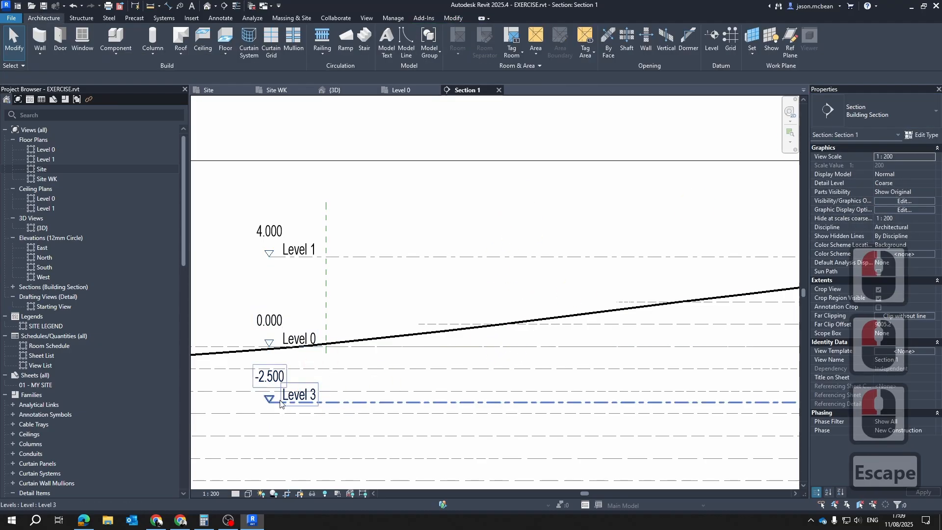
{"action": "scroll", "coordinate": [267, 388], "scroll_direction": "up", "scroll_amount": 4}
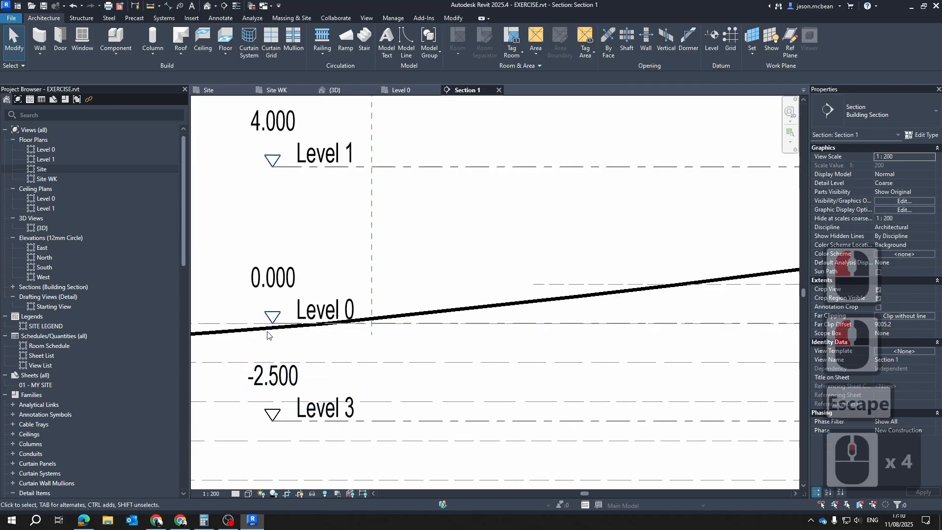
{"action": "key", "text": "Escape"}
{"action": "left_click", "coordinate": [322, 310]}
{"action": "scroll", "coordinate": [339, 324], "scroll_direction": "down", "scroll_amount": 5}
{"action": "key", "text": "Escape"}
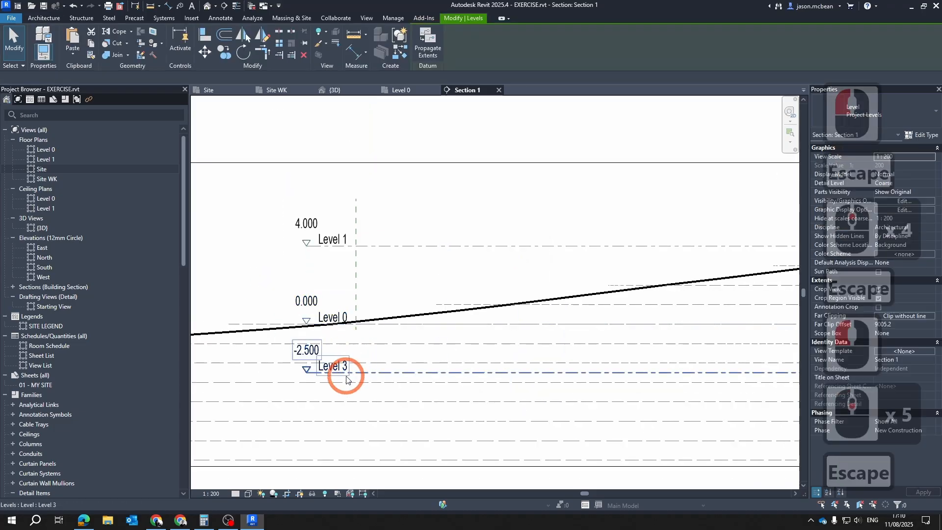
Rename the new level below Level 0 as Basement
{"action": "scroll", "coordinate": [328, 350], "scroll_direction": "up", "scroll_amount": 6}
{"action": "scroll", "coordinate": [328, 349], "scroll_direction": "down", "scroll_amount": 6}
{"action": "left_click", "coordinate": [319, 361]}
{"action": "left_click", "coordinate": [319, 361]}
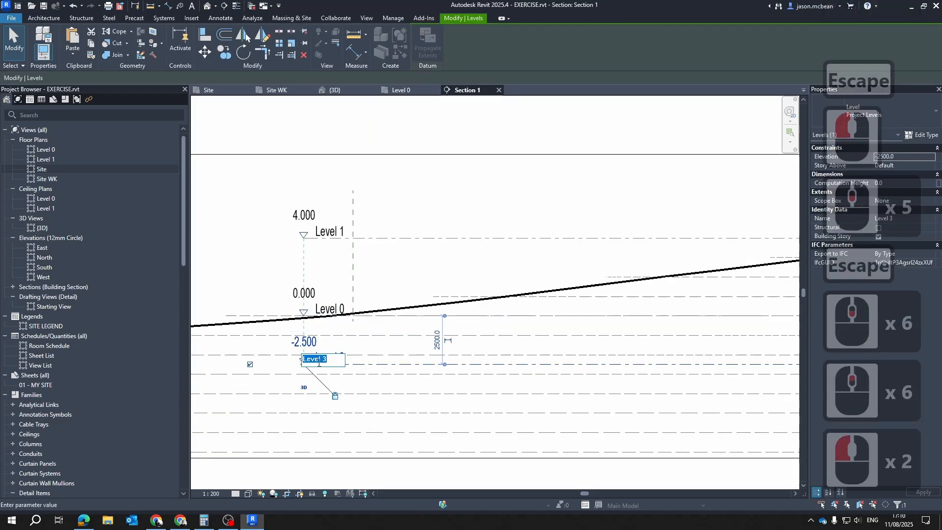
{"action": "type", "text": "Base"}
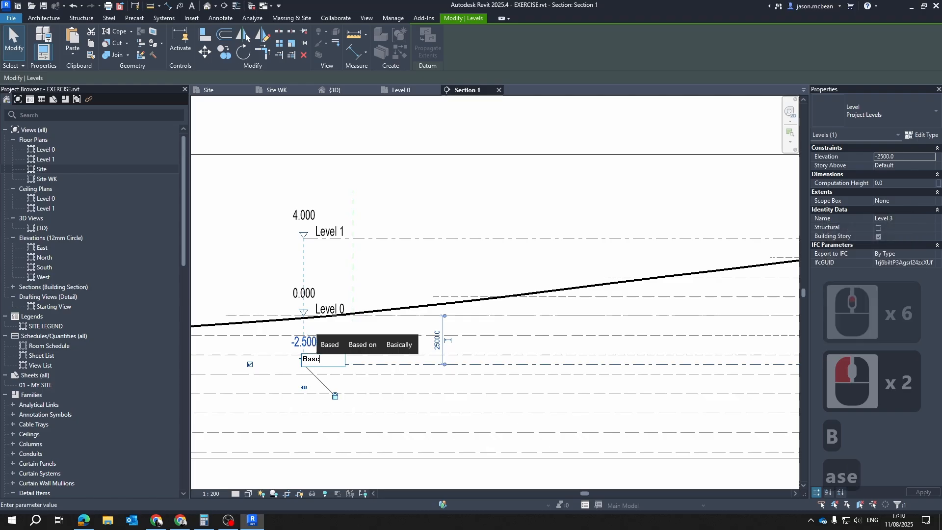
{"action": "type", "text": "men"}
{"action": "left_click", "coordinate": [348, 349]}
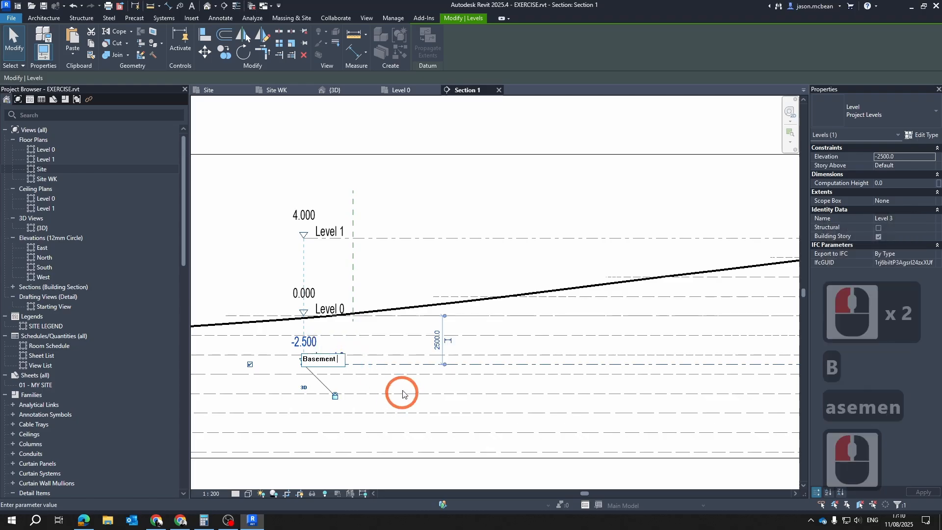
{"action": "key", "text": "BackSpace"}
{"action": "key", "text": "Return"}
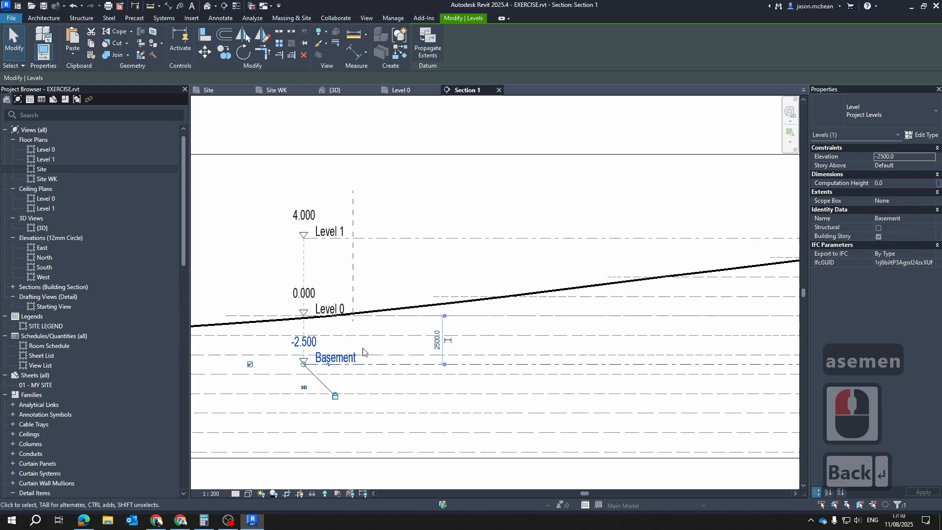
{"action": "left_click", "coordinate": [346, 358]}
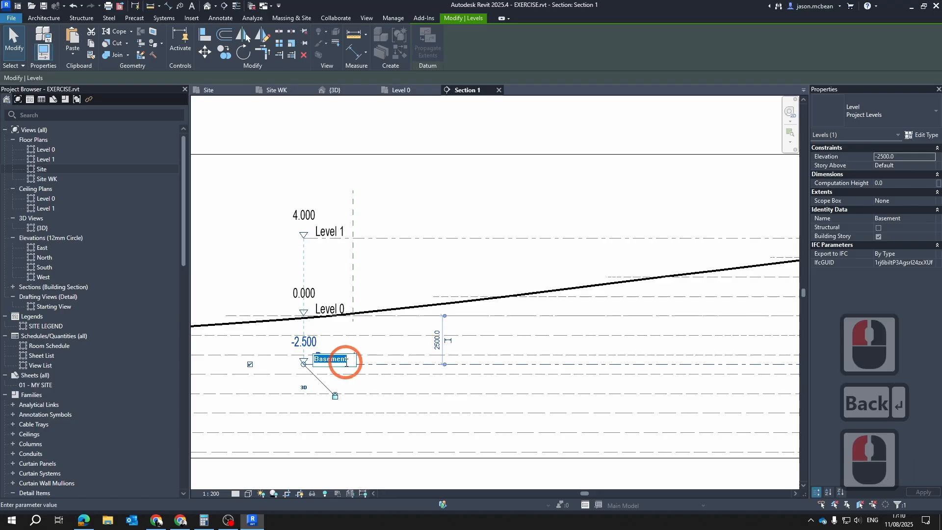
{"action": "key", "text": "Escape"}
{"action": "key", "text": "Escape"}
{"action": "key", "text": "Escape"}
{"action": "left_click", "coordinate": [380, 364]}
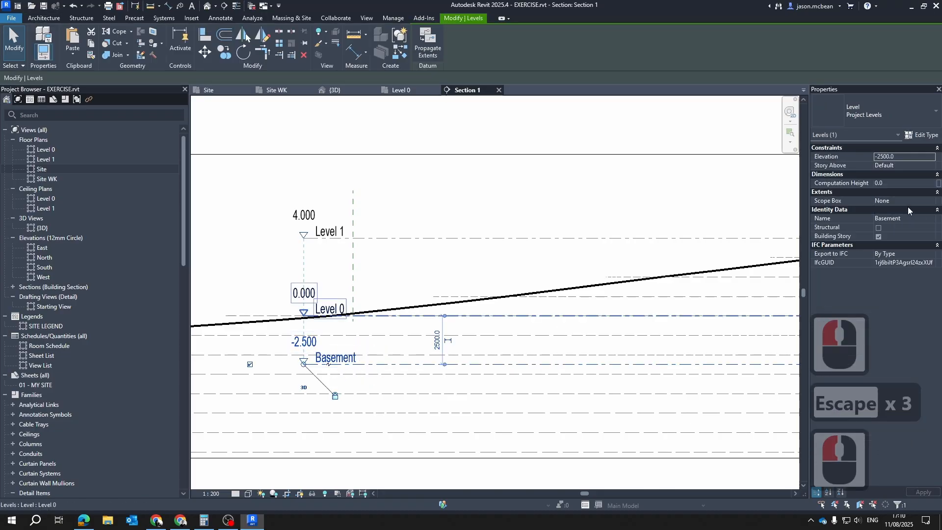
{"action": "left_click", "coordinate": [916, 220]}
{"action": "key", "text": "ctrl+c"}
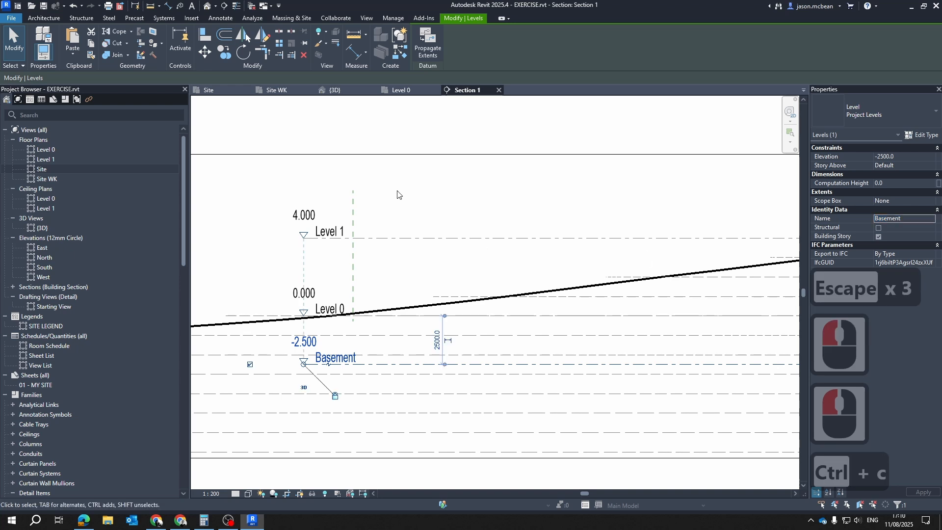
{"action": "key", "text": "Escape"}
{"action": "key", "text": "Escape"}
{"action": "key", "text": "Escape"}
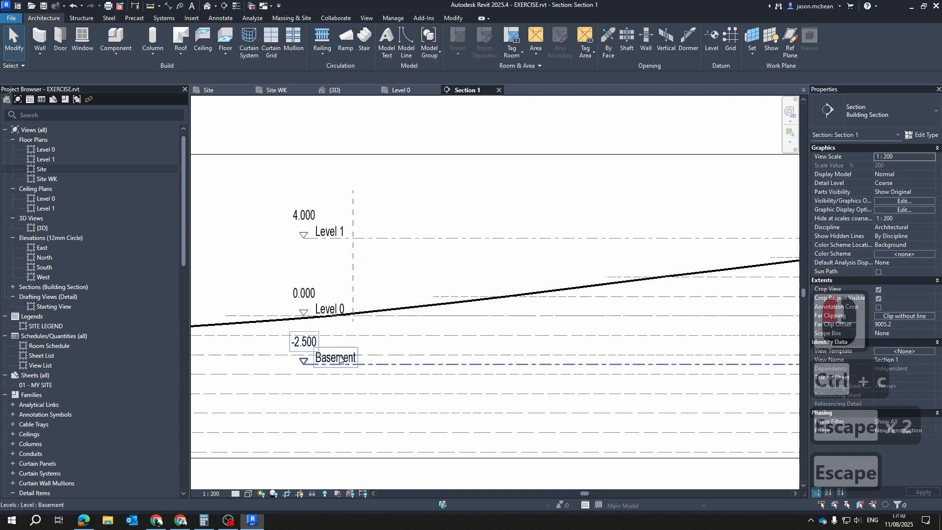
Create a new floor plan view for the Basement level
{"action": "left_click", "coordinate": [338, 357]}
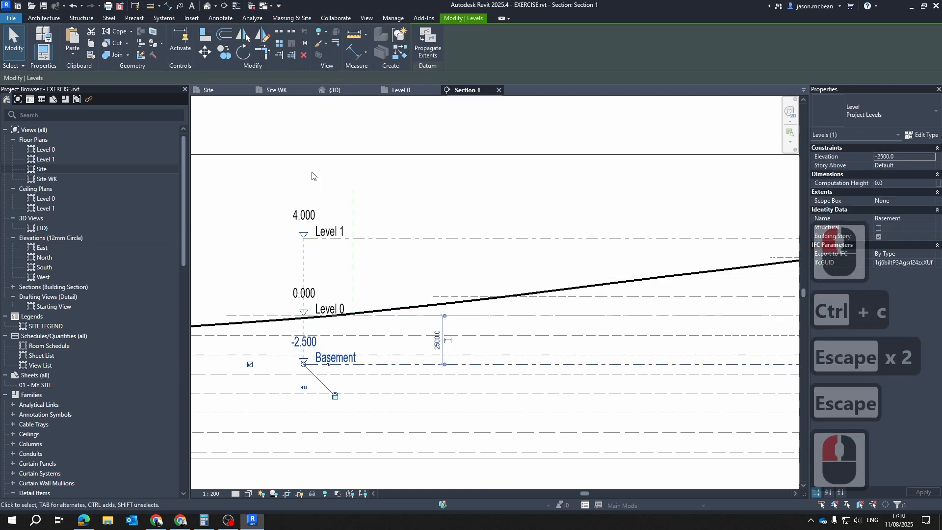
{"action": "left_click", "coordinate": [367, 18]}
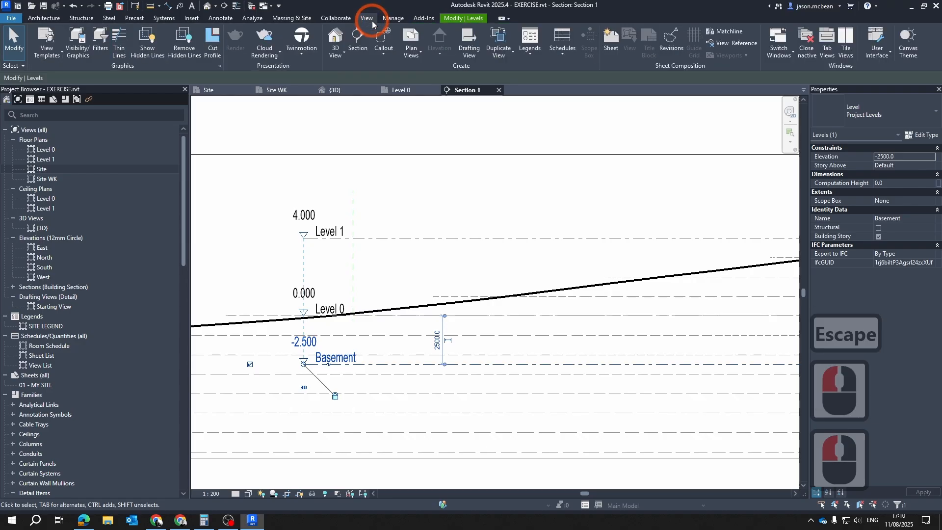
{"action": "left_click", "coordinate": [423, 52]}
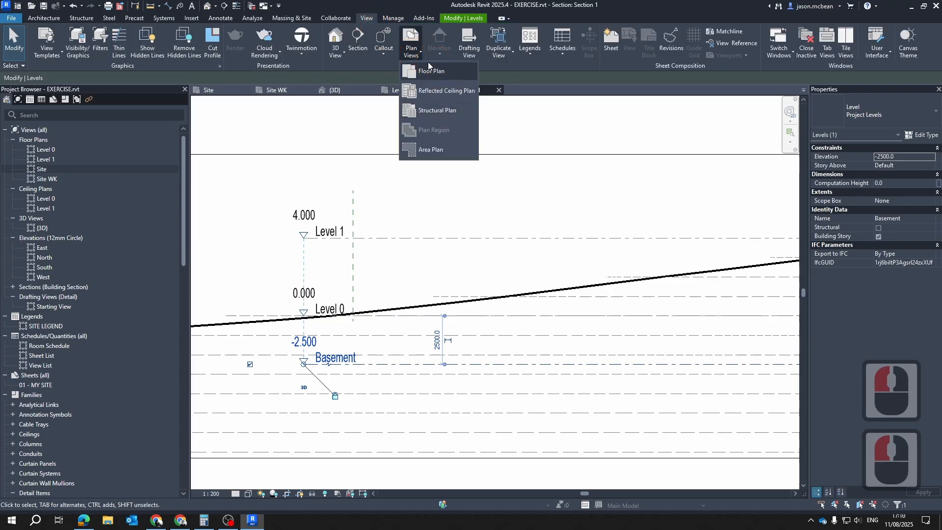
{"action": "left_click", "coordinate": [424, 76]}
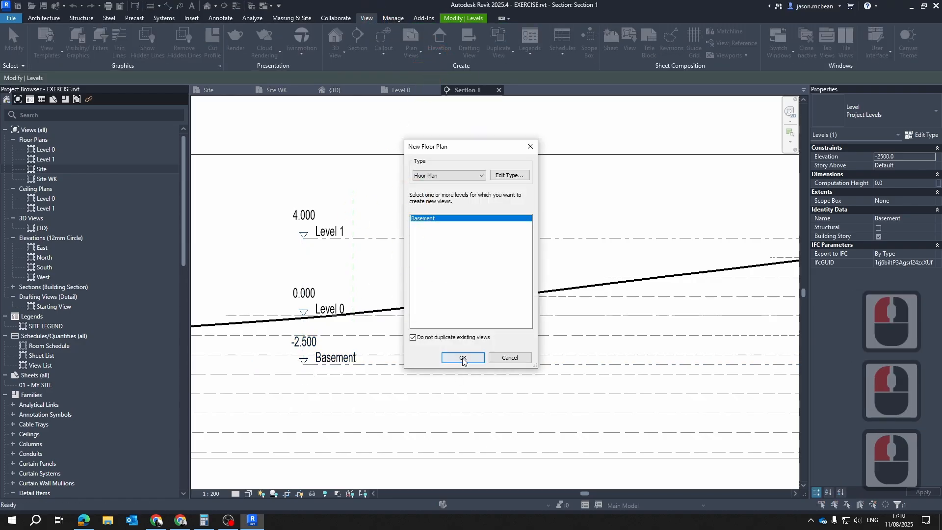
{"action": "left_click", "coordinate": [462, 358]}
{"action": "key", "text": "Escape"}
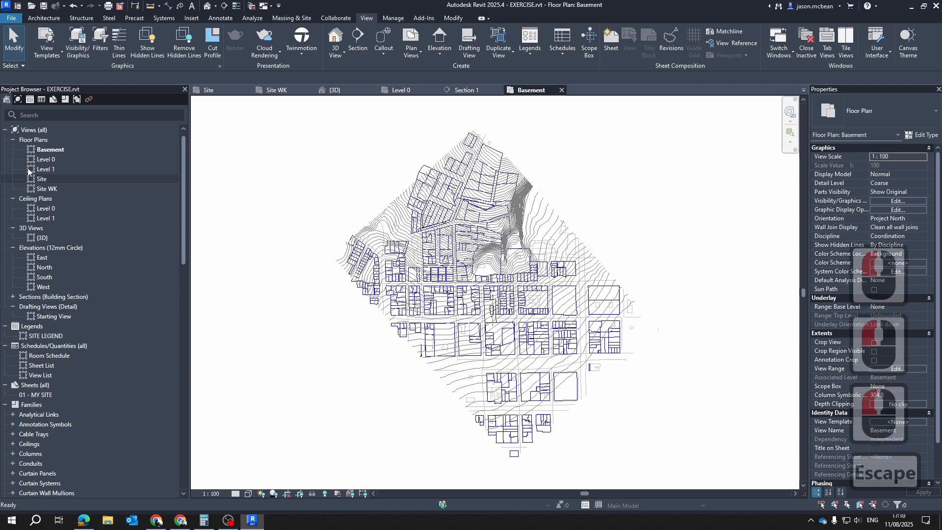
{"action": "left_click", "coordinate": [50, 149]}
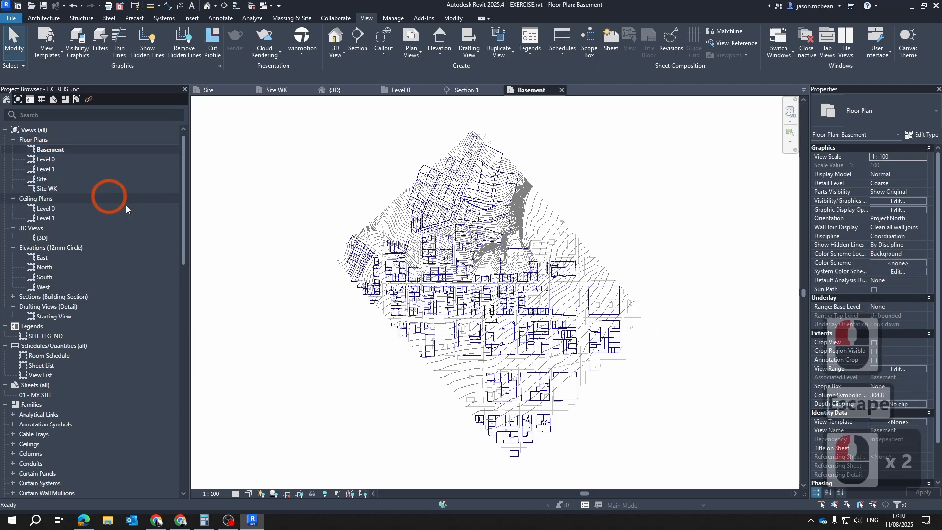
Return to Section 1 and examine the level head markers of the Basement level and Level 0
{"action": "left_click", "coordinate": [472, 91]}
{"action": "scroll", "coordinate": [302, 356], "scroll_direction": "up", "scroll_amount": 9}
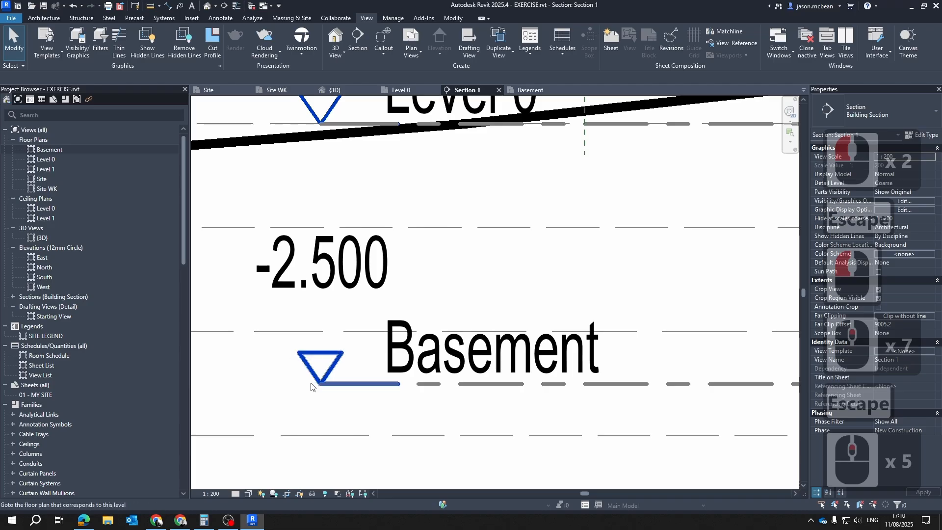
{"action": "scroll", "coordinate": [343, 361], "scroll_direction": "down", "scroll_amount": 2}
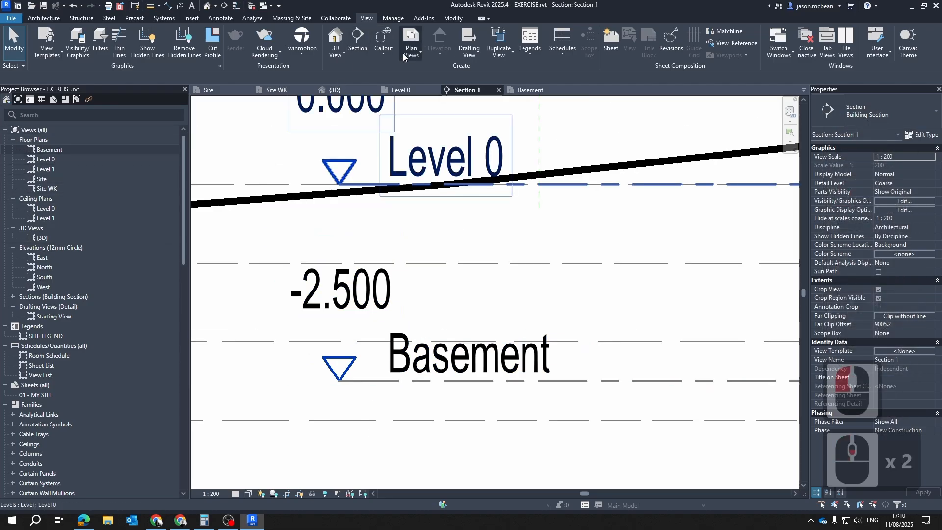
{"action": "left_click", "coordinate": [404, 57]}
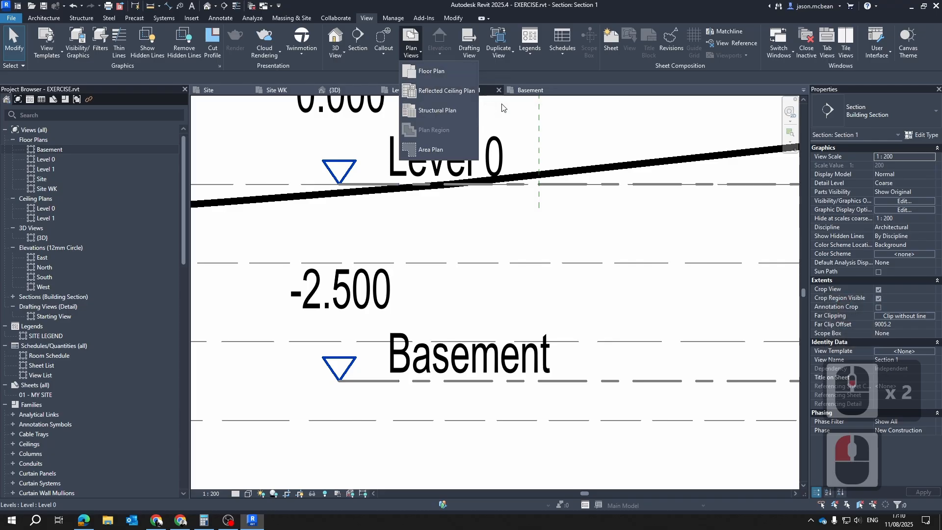
{"action": "key", "text": "Escape"}
{"action": "key", "text": "Escape"}
{"action": "scroll", "coordinate": [432, 314], "scroll_direction": "down", "scroll_amount": 7}
{"action": "key", "text": "Escape"}
{"action": "scroll", "coordinate": [432, 314], "scroll_direction": "down", "scroll_amount": 6}
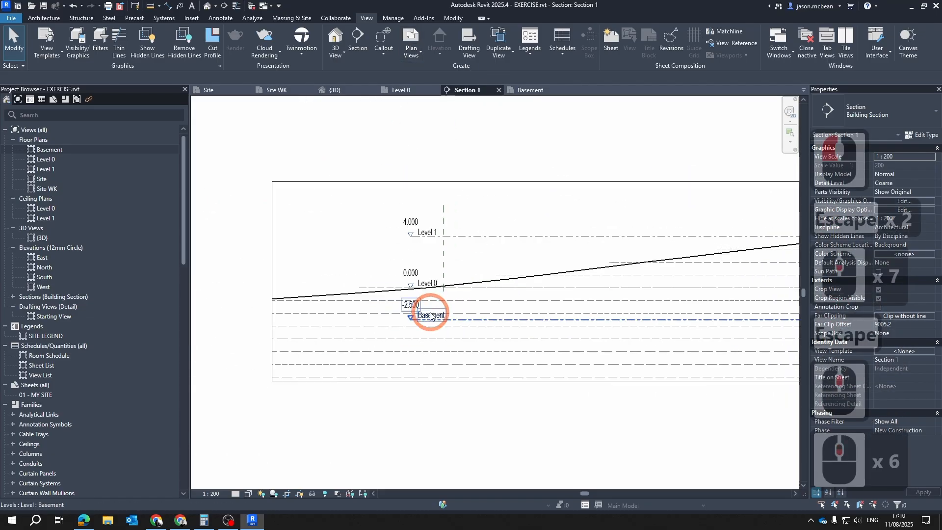
{"action": "scroll", "coordinate": [431, 275], "scroll_direction": "up", "scroll_amount": 4}
{"action": "key", "text": "Escape"}
{"action": "scroll", "coordinate": [404, 170], "scroll_direction": "up", "scroll_amount": 6}
{"action": "scroll", "coordinate": [407, 265], "scroll_direction": "up", "scroll_amount": 5}
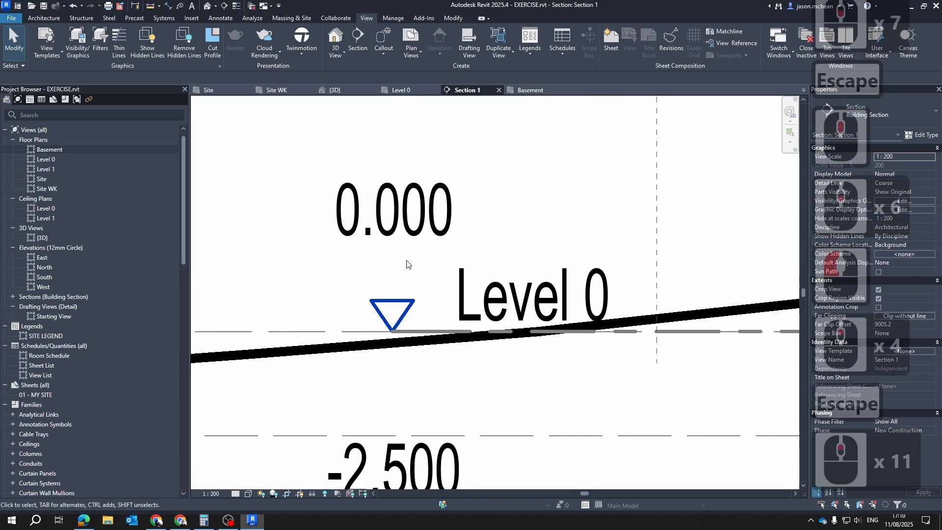
Delete the Basement floor plan view
{"action": "scroll", "coordinate": [459, 405], "scroll_direction": "down", "scroll_amount": 1}
{"action": "middle_click_drag", "start_coordinate": [458, 406], "coordinate": [454, 223]}
{"action": "key", "text": "Escape"}
{"action": "left_click", "coordinate": [472, 328]}
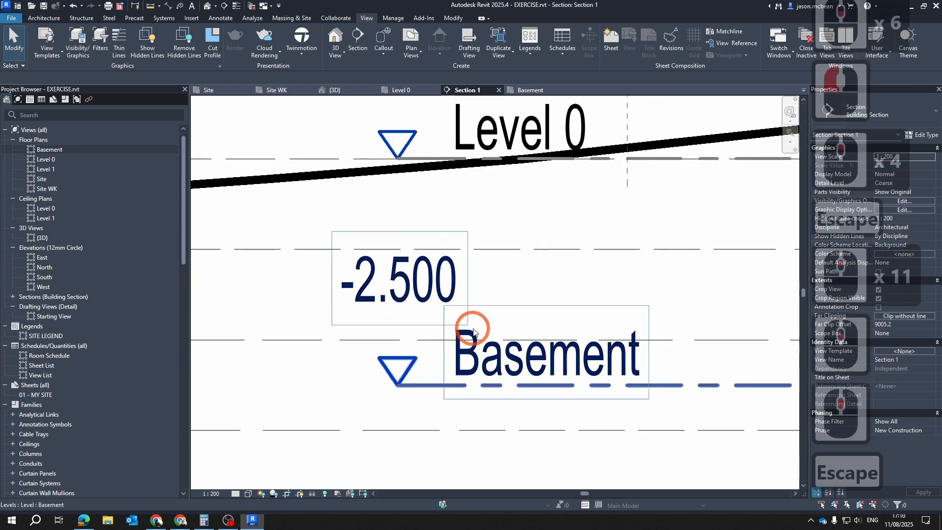
{"action": "key", "text": "Escape"}
{"action": "left_click", "coordinate": [49, 149]}
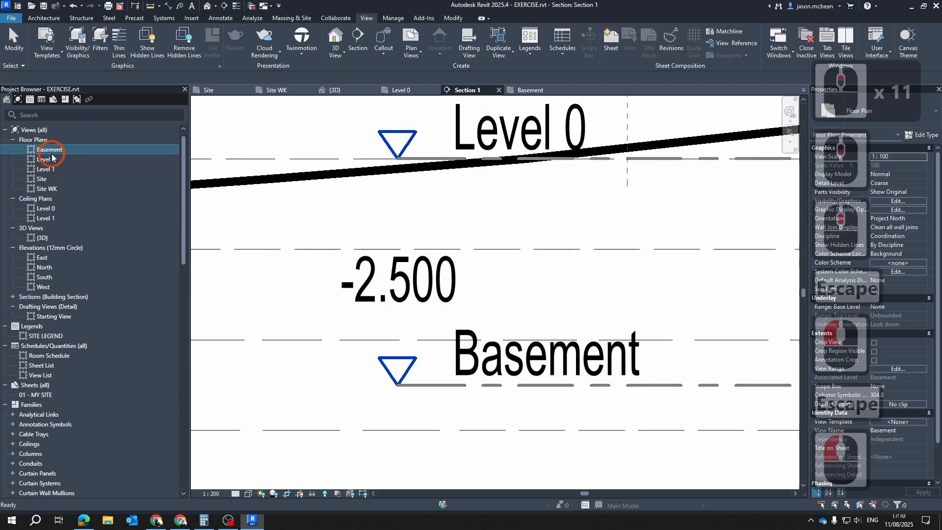
{"action": "key", "text": "Delete"}
{"action": "scroll", "coordinate": [363, 377], "scroll_direction": "up", "scroll_amount": 5}
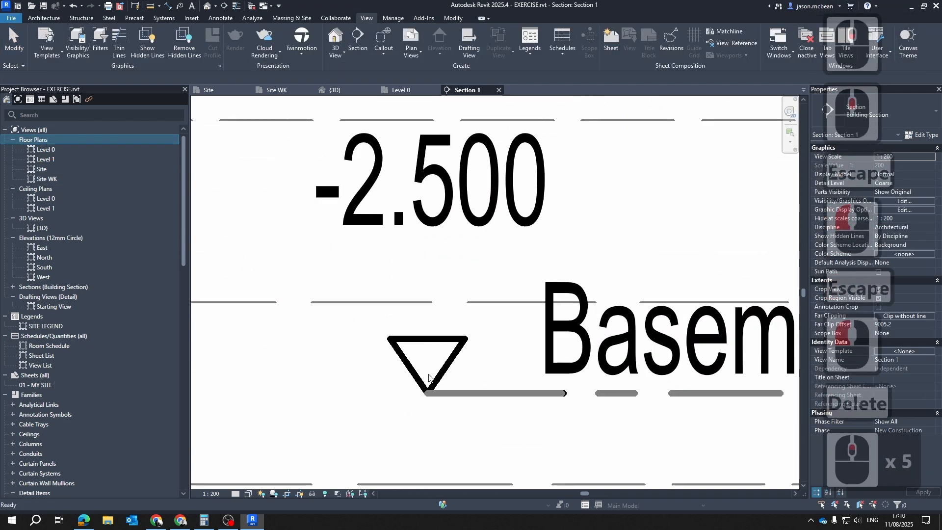
{"action": "scroll", "coordinate": [474, 358], "scroll_direction": "down", "scroll_amount": 7}
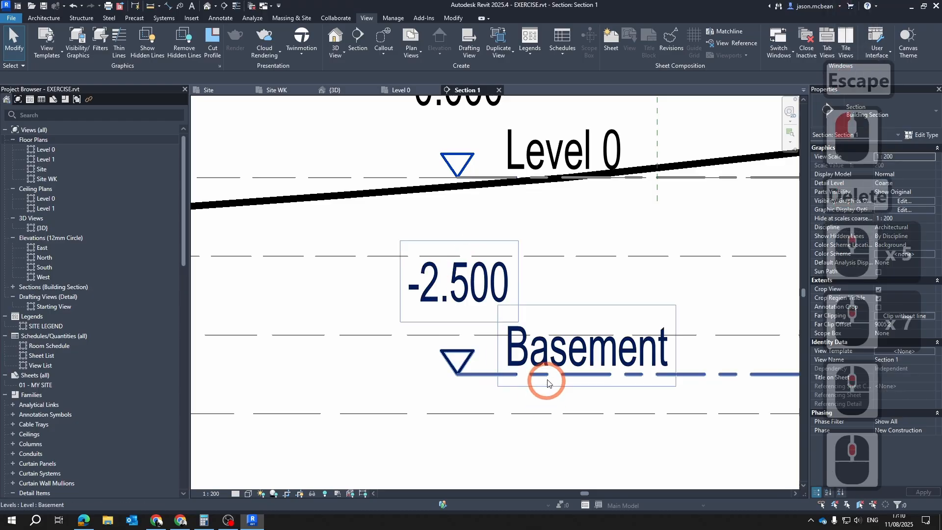
{"action": "left_click", "coordinate": [530, 356]}
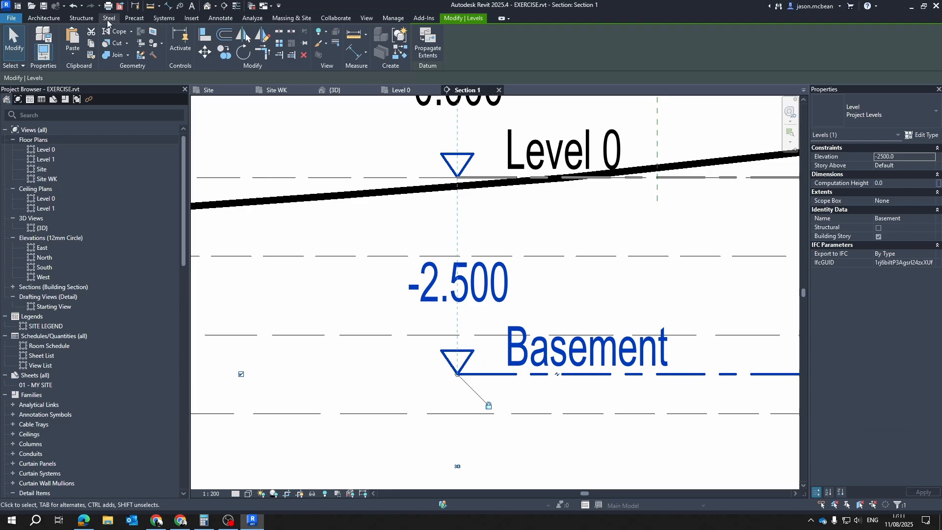
{"action": "left_click", "coordinate": [43, 18]}
{"action": "left_click", "coordinate": [387, 39]}
{"action": "key", "text": "Escape"}
{"action": "key", "text": "Escape"}
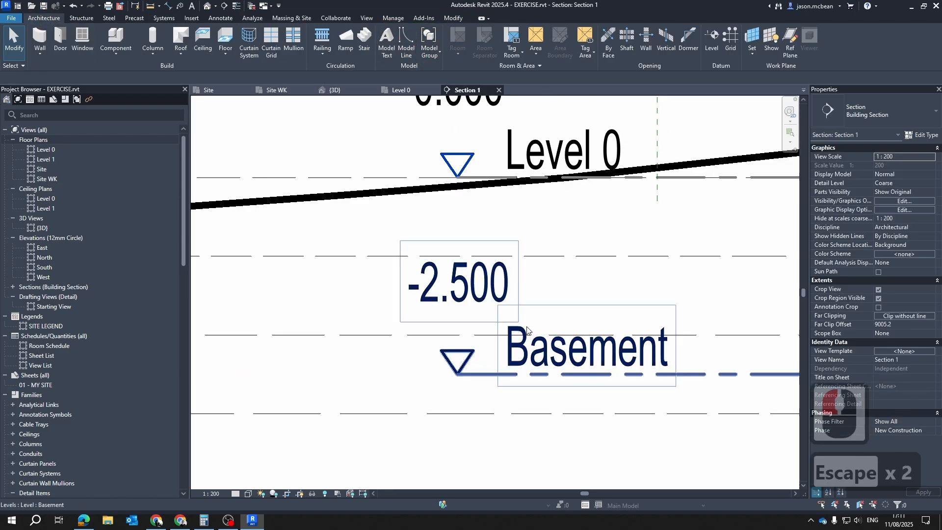
Create a floor plan view for the Basement level again
{"action": "left_click", "coordinate": [466, 363]}
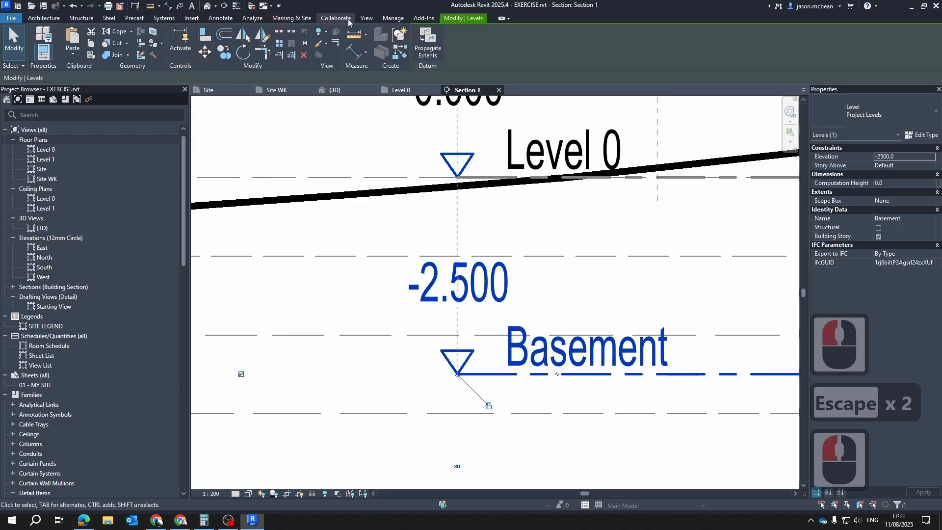
{"action": "left_click", "coordinate": [367, 18]}
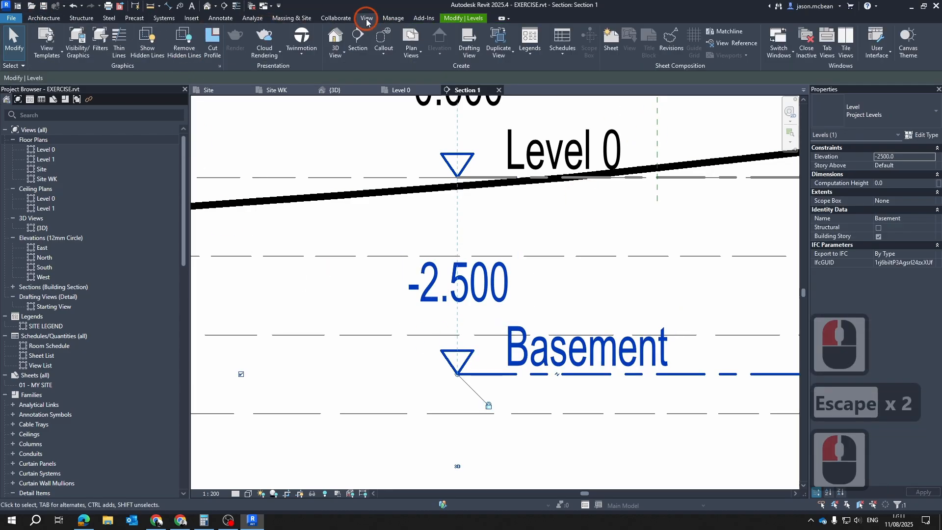
{"action": "left_click", "coordinate": [401, 57]}
{"action": "left_click", "coordinate": [406, 70]}
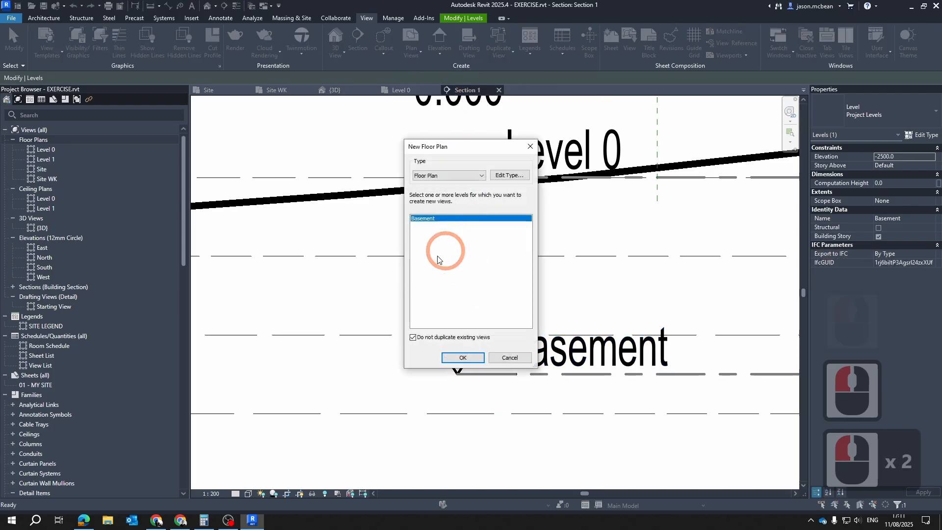
{"action": "left_click", "coordinate": [463, 357]}
{"action": "key", "text": "Escape"}
Hide the imported BoKaap.dxf in the Basement floor plan through its visibility/graphic overrides
{"action": "scroll", "coordinate": [555, 294], "scroll_direction": "down", "scroll_amount": 6}
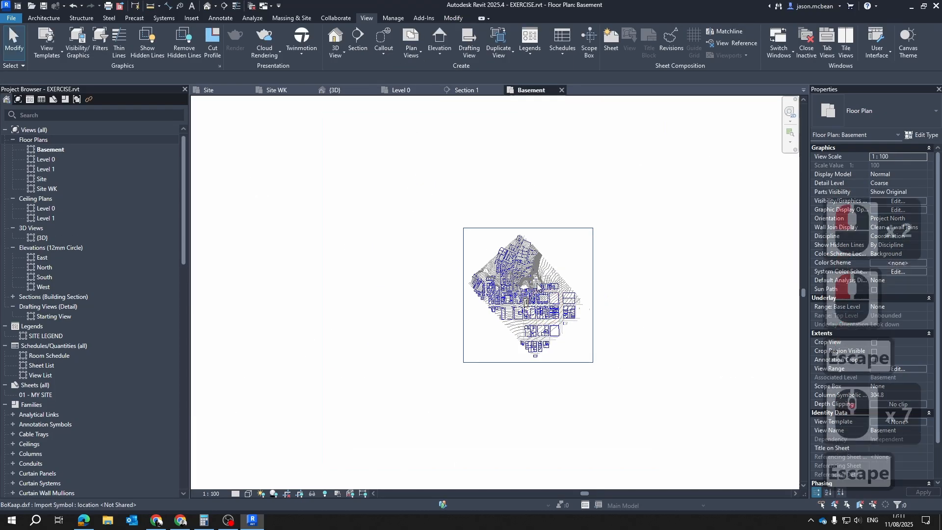
{"action": "scroll", "coordinate": [508, 311], "scroll_direction": "up", "scroll_amount": 11}
{"action": "scroll", "coordinate": [496, 344], "scroll_direction": "down", "scroll_amount": 6}
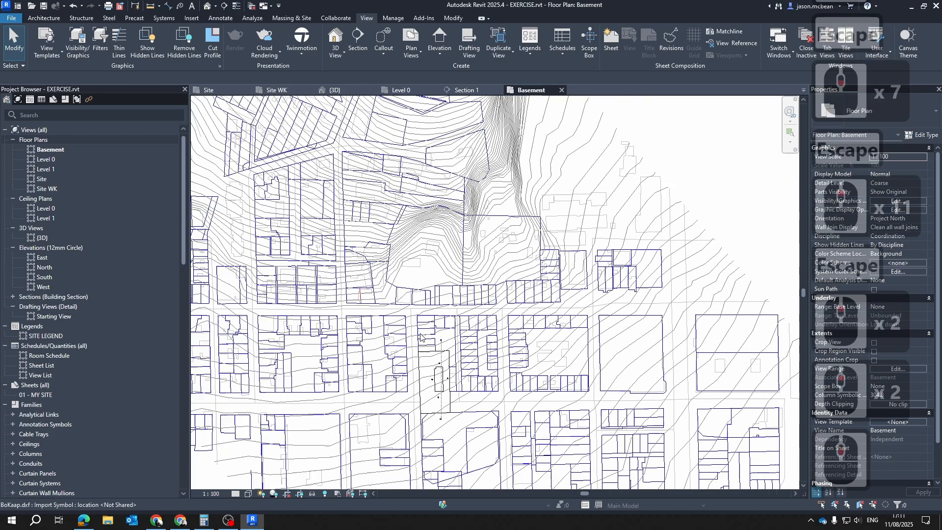
{"action": "key", "text": "v"}
{"action": "key", "text": "g"}
{"action": "left_click", "coordinate": [489, 129]}
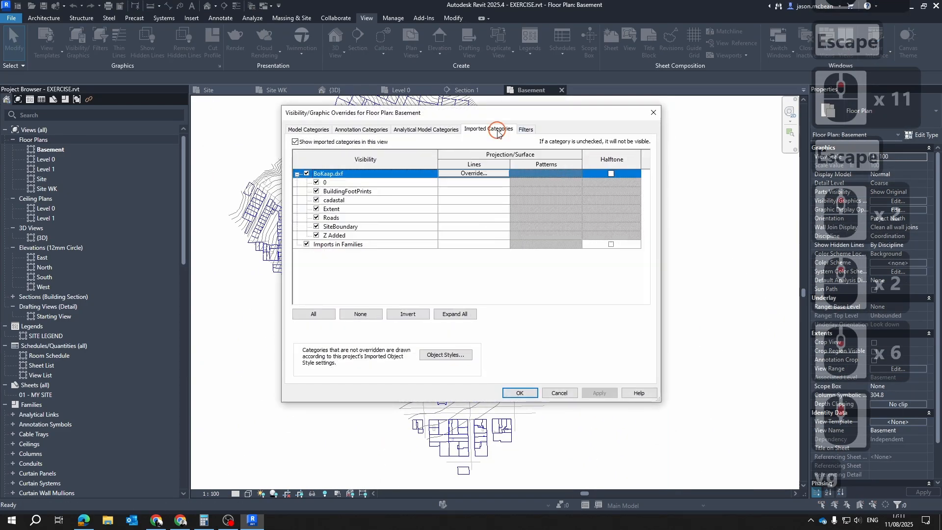
{"action": "left_click", "coordinate": [305, 173]}
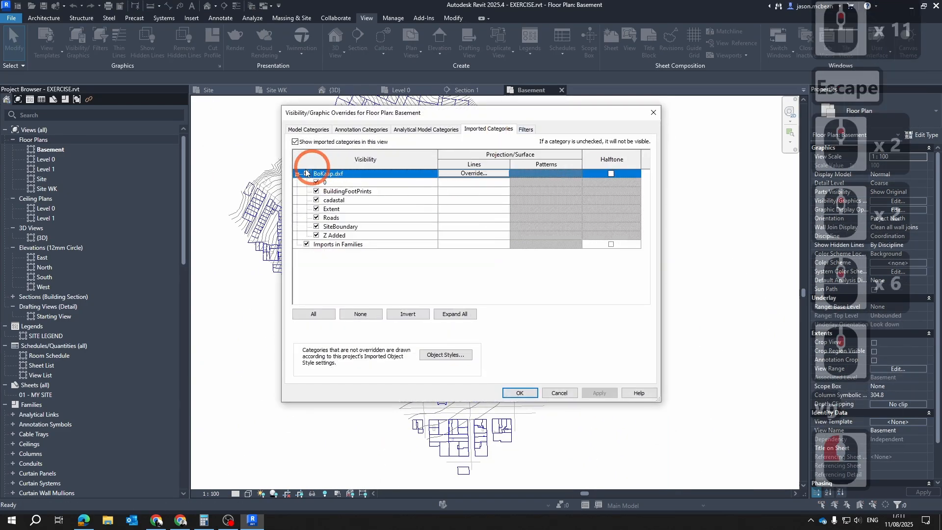
{"action": "left_click", "coordinate": [520, 393]}
Start a floor boundary sketch on the Basement level with the floor type 125mm Surface Bed
{"action": "scroll", "coordinate": [436, 275], "scroll_direction": "up", "scroll_amount": 19}
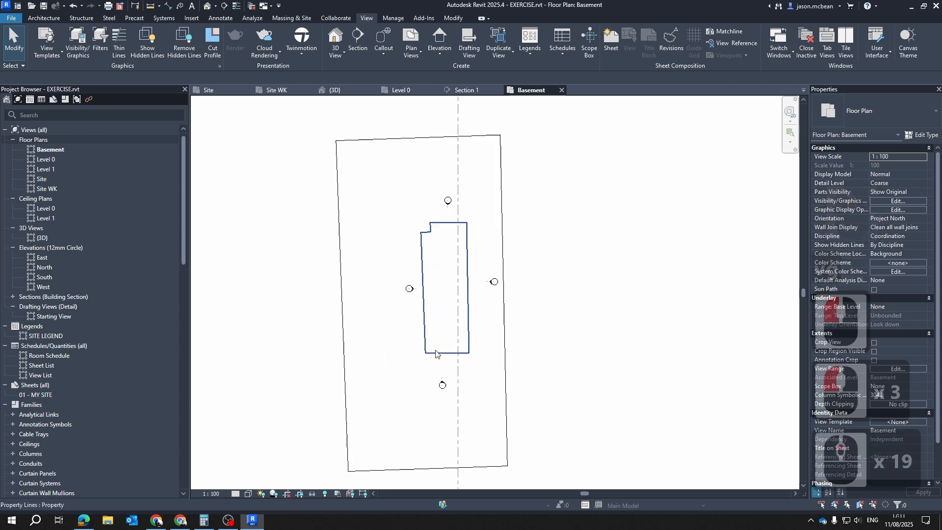
{"action": "key", "text": "Escape"}
{"action": "scroll", "coordinate": [448, 332], "scroll_direction": "down", "scroll_amount": 3}
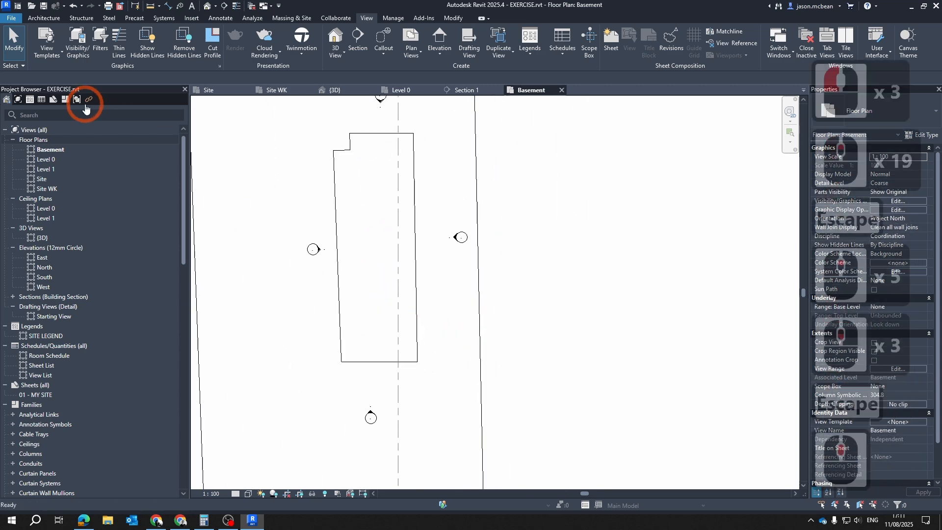
{"action": "left_click", "coordinate": [32, 19]}
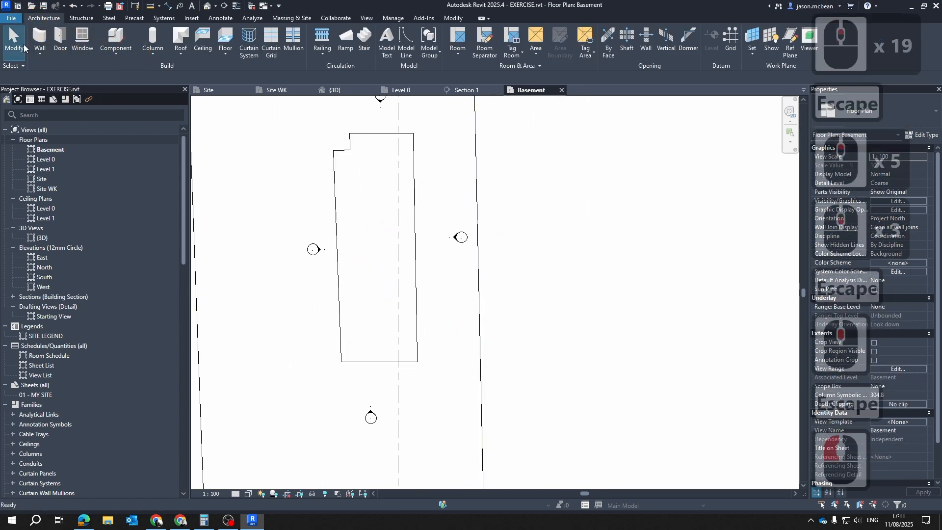
{"action": "left_click", "coordinate": [40, 54]}
{"action": "key", "text": "Escape"}
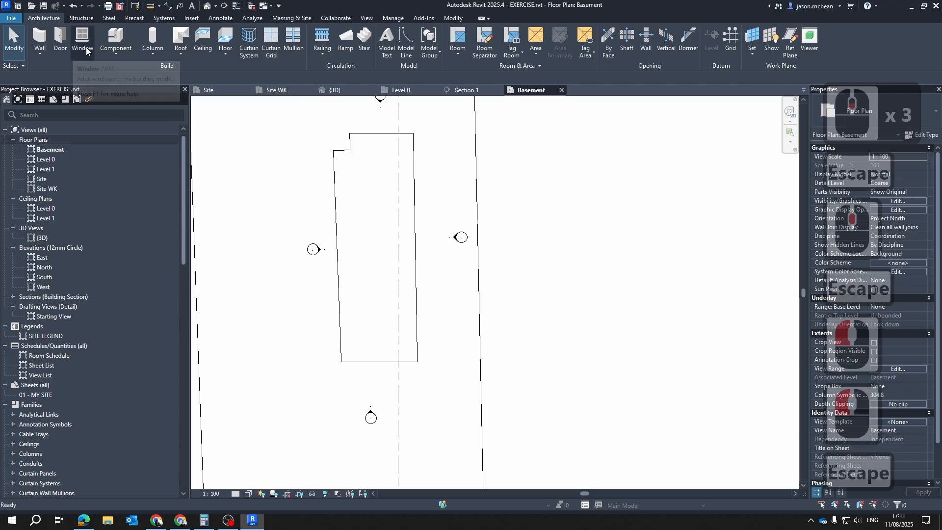
{"action": "left_click", "coordinate": [226, 45]}
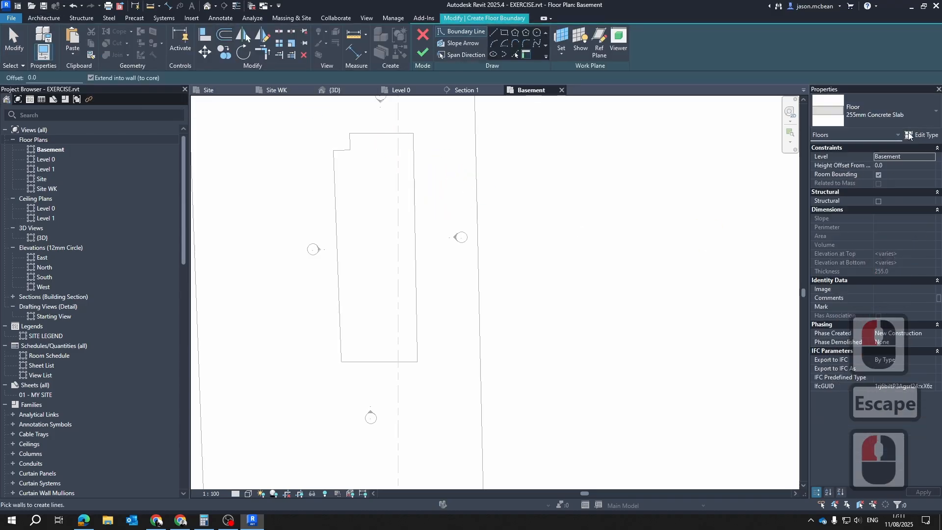
{"action": "left_click", "coordinate": [900, 115]}
{"action": "left_click", "coordinate": [859, 167]}
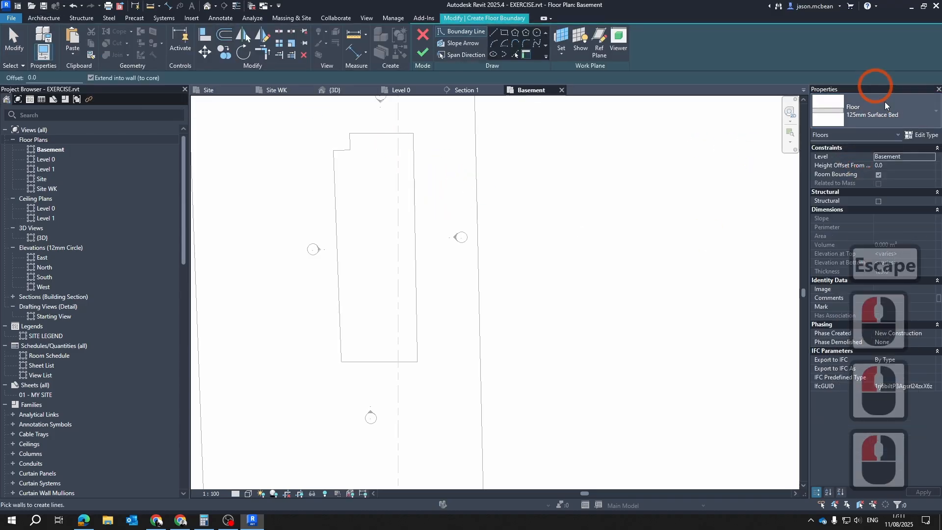
{"action": "middle_click_drag", "start_coordinate": [410, 187], "coordinate": [456, 264]}
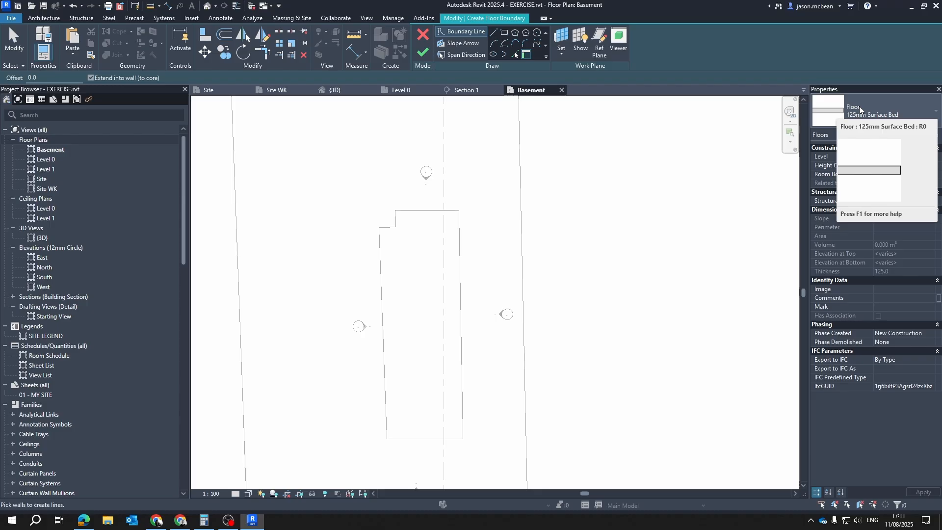
Duplicate the 125mm Surface Bed floor type and name the copy 150mm Fill
{"action": "left_click", "coordinate": [923, 135]}
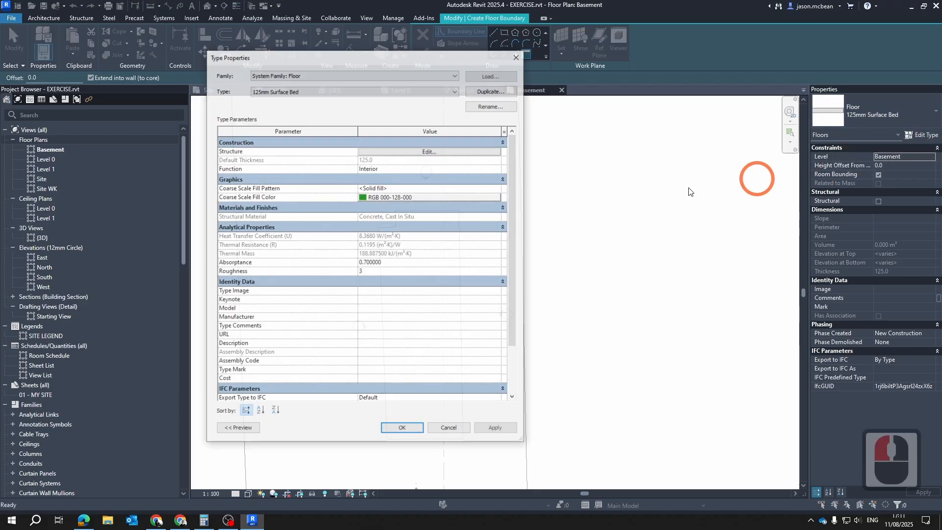
{"action": "left_click", "coordinate": [498, 93]}
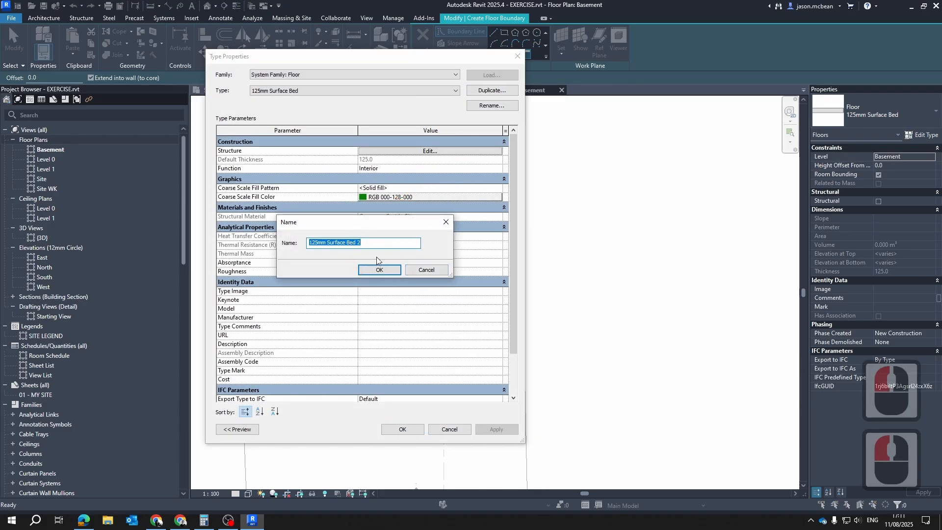
{"action": "left_click", "coordinate": [321, 245]}
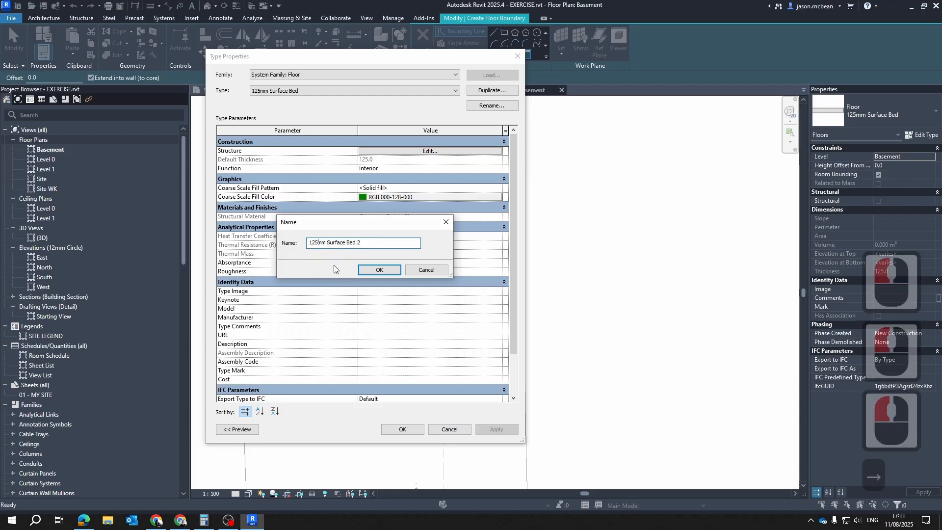
{"action": "key", "text": "BackSpace"}
{"action": "key", "text": "BackSpace"}
{"action": "type", "text": "50"}
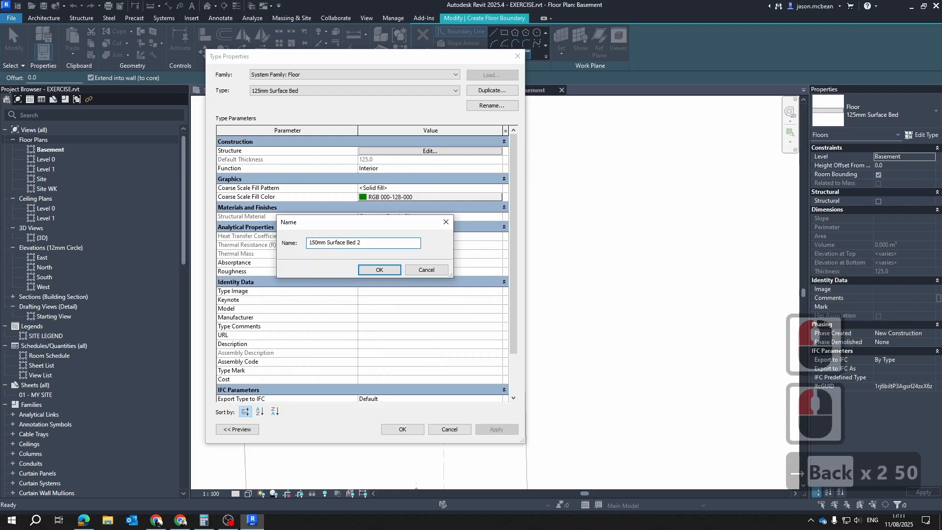
{"action": "key", "text": "Right"}
{"action": "key", "text": "Right"}
{"action": "key", "text": "Right"}
{"action": "key", "text": "Right"}
{"action": "key", "text": "Right"}
{"action": "key", "text": "Right"}
{"action": "key", "text": "Right"}
{"action": "key", "text": "Right"}
{"action": "key", "text": "Right"}
{"action": "key", "text": "Right"}
{"action": "key", "text": "Right"}
{"action": "key", "text": "Right"}
{"action": "key", "text": "Right"}
{"action": "key", "text": "Right"}
{"action": "key", "text": "Right"}
{"action": "key", "text": "Right"}
{"action": "key", "text": "Right"}
{"action": "key", "text": "Right"}
{"action": "key", "text": "Right"}
{"action": "key", "text": "BackSpace"}
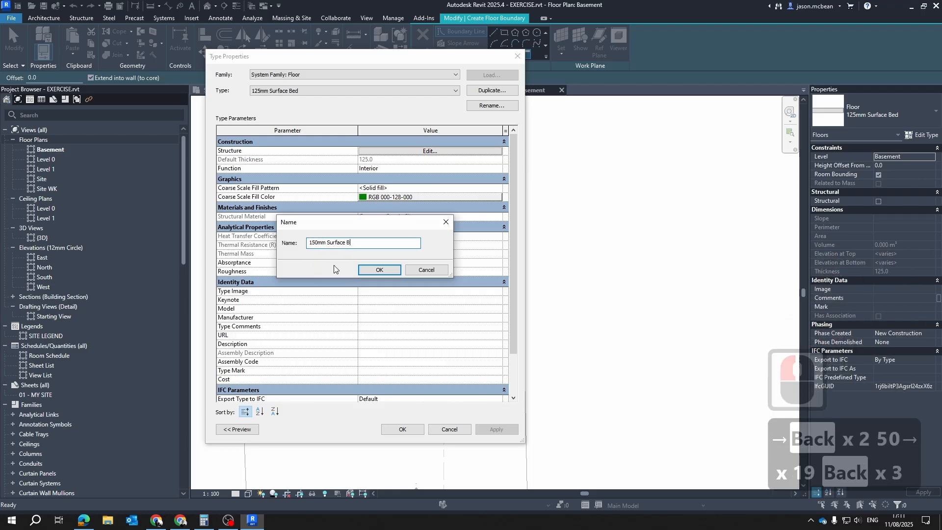
{"action": "key", "text": "BackSpace"}
{"action": "key", "text": "BackSpace"}
{"action": "key", "text": "BackSpace"}
{"action": "key", "text": "BackSpace"}
{"action": "key", "text": "BackSpace"}
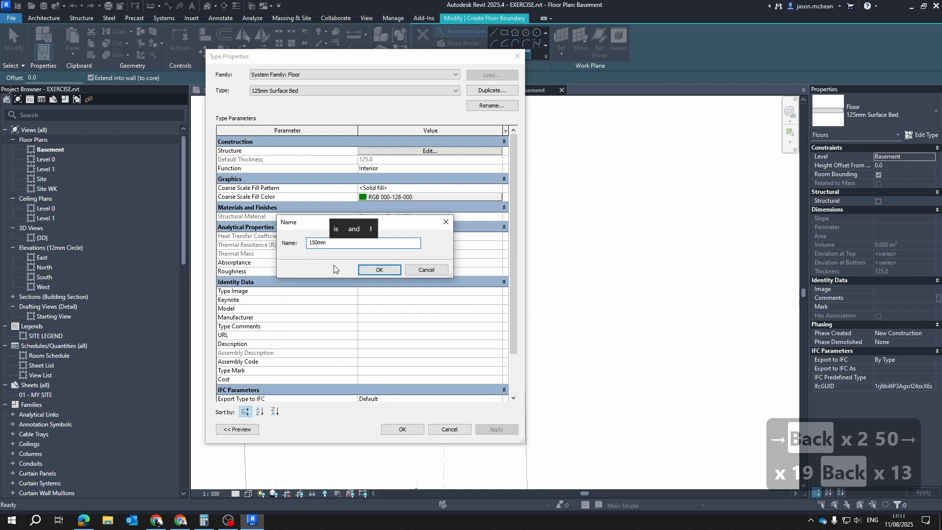
{"action": "type", "text": "Fill"}
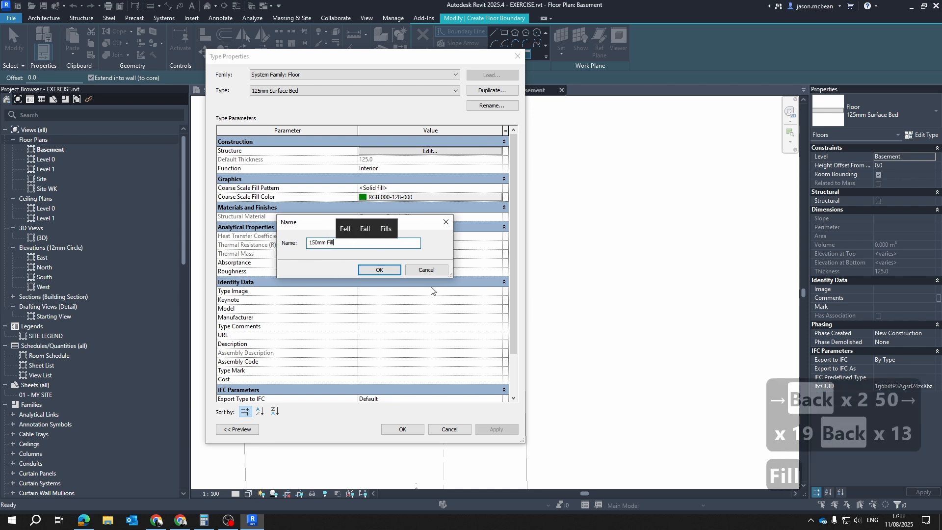
{"action": "left_click", "coordinate": [378, 270]}
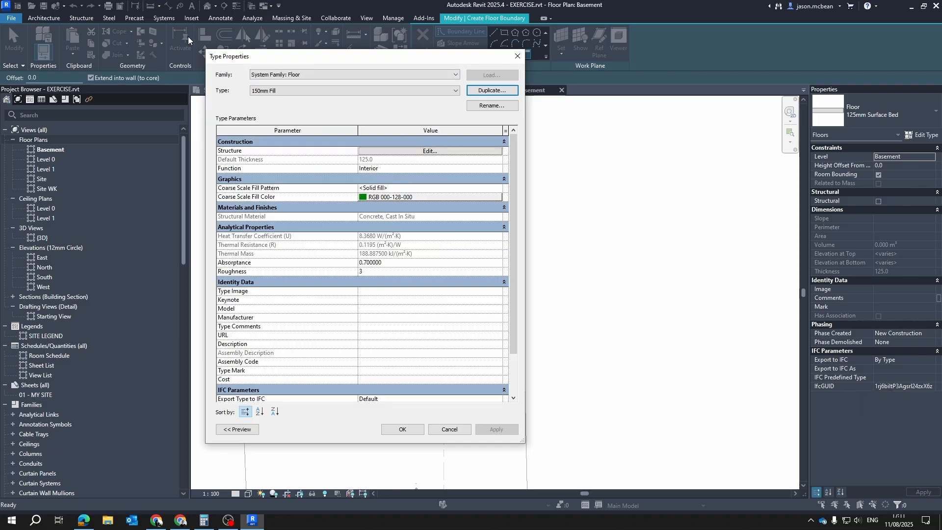
Set the structure layer of the 150mm Fill type to 150 mm thick and its function to Finish 2 [5]
{"action": "left_click", "coordinate": [425, 151]}
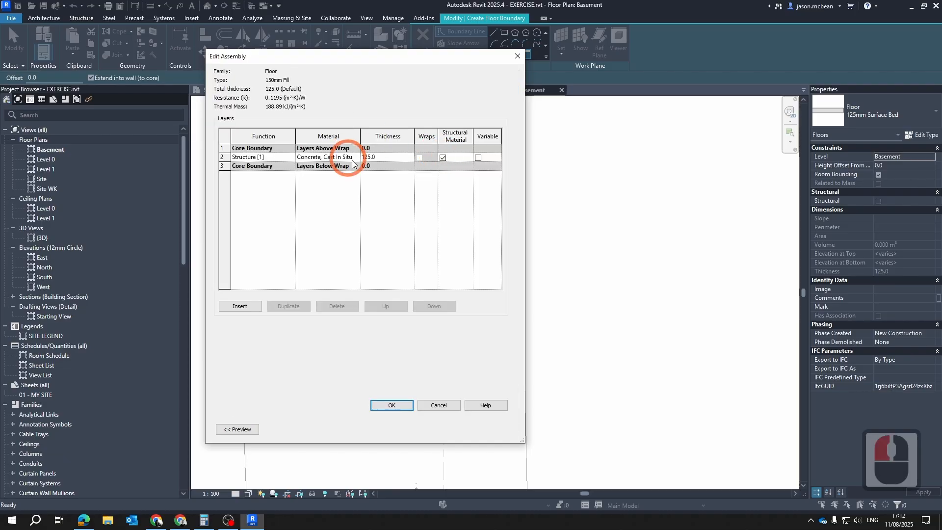
{"action": "double_click", "coordinate": [396, 161]}
{"action": "type", "text": "1"}
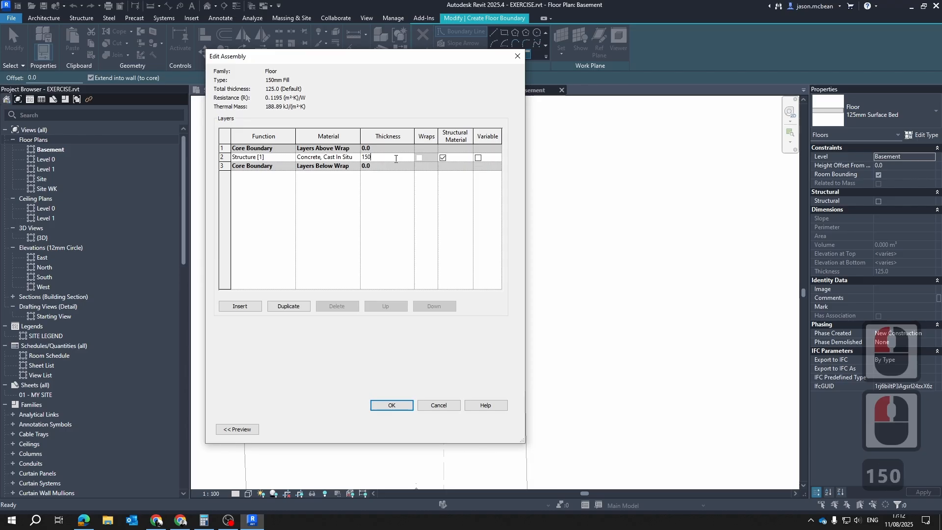
{"action": "left_click", "coordinate": [292, 158]}
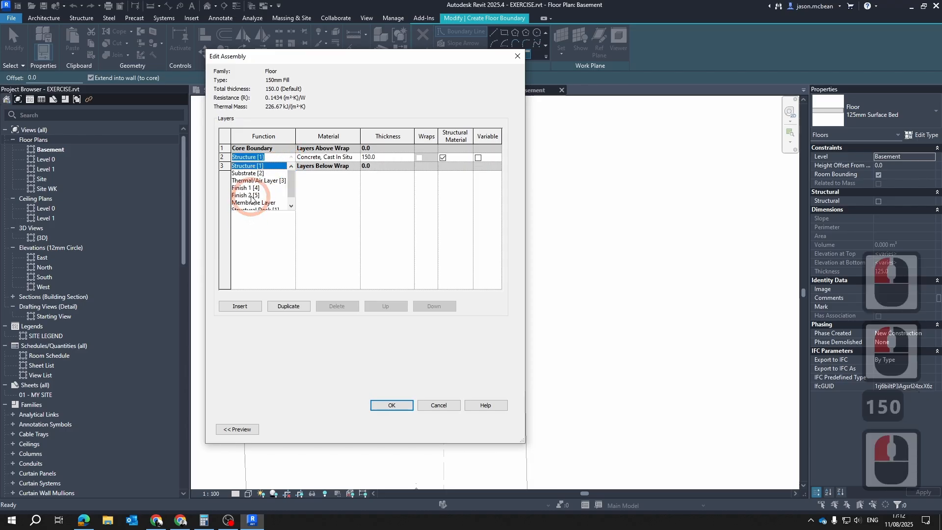
{"action": "left_click", "coordinate": [251, 195]}
Open the material choices for the Finish 2 [5] layer of the 150mm Fill type
{"action": "left_click", "coordinate": [354, 157]}
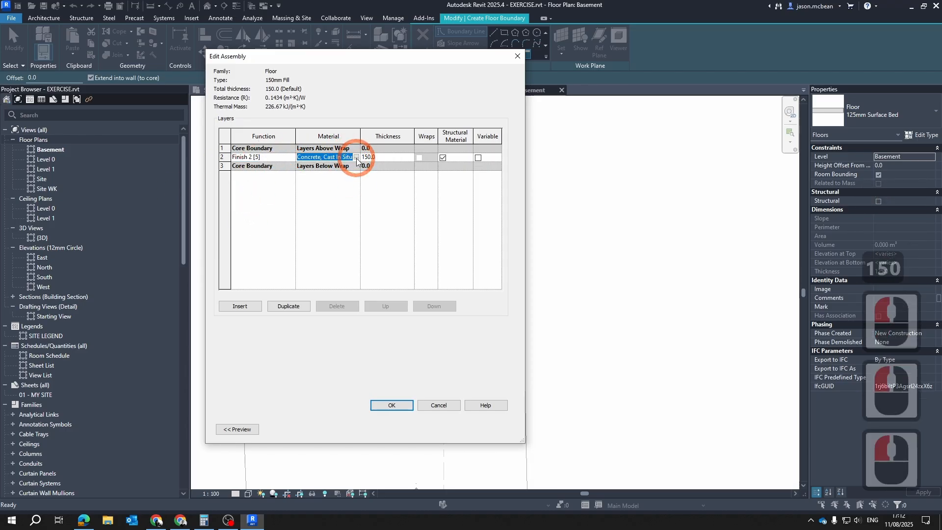
{"action": "left_click", "coordinate": [409, 189]}
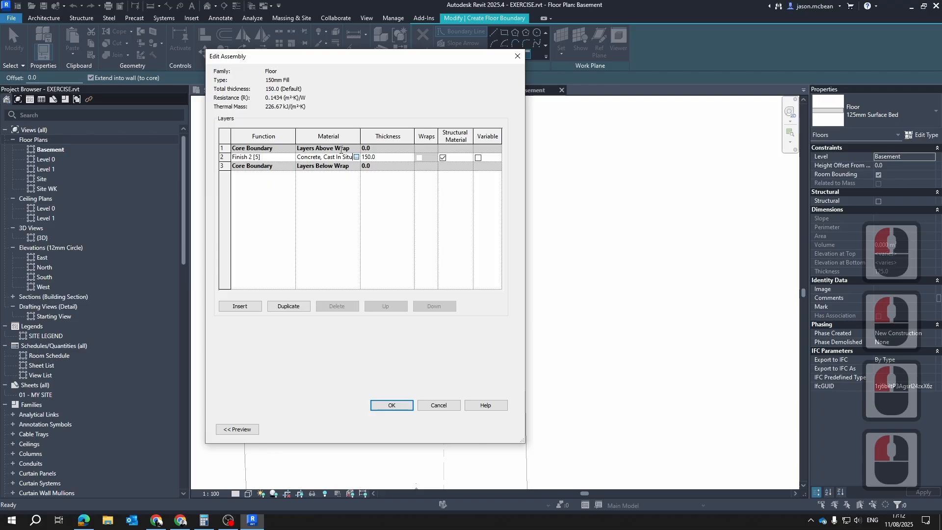
{"action": "left_click", "coordinate": [356, 156]}
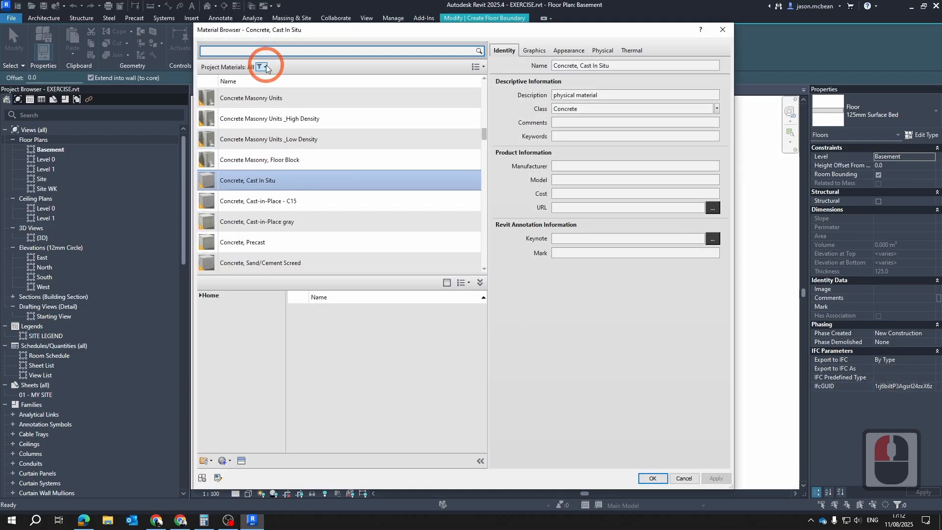
{"action": "type", "text": "gr"}
{"action": "key", "text": "BackSpace"}
{"action": "key", "text": "BackSpace"}
{"action": "key", "text": "BackSpace"}
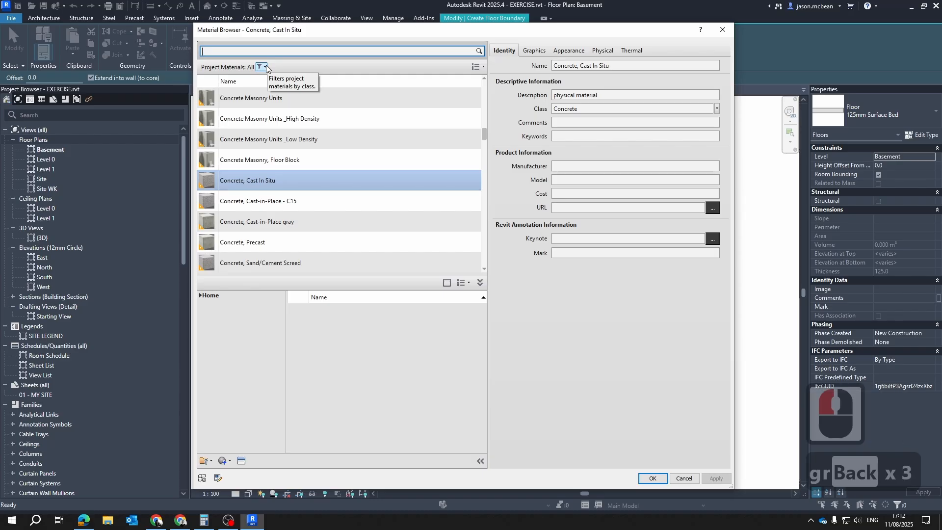
{"action": "type", "text": "ngl"}
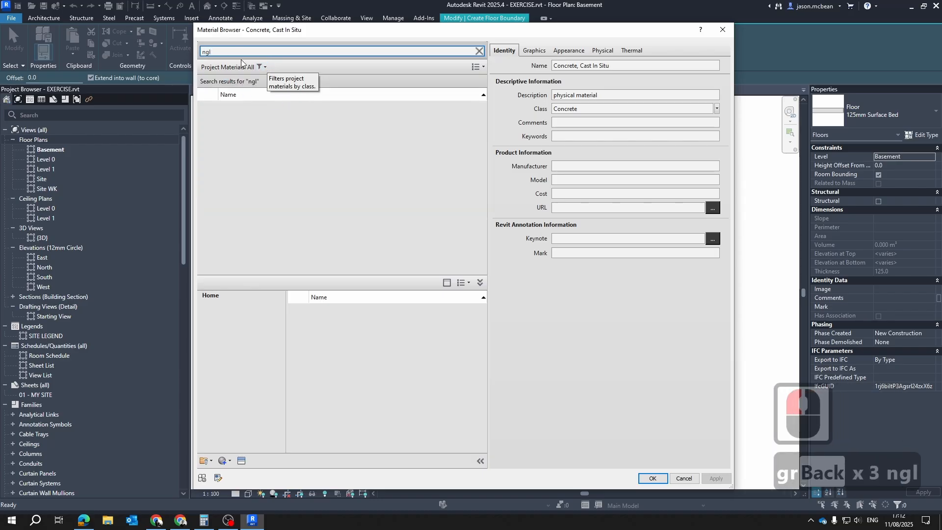
{"action": "key", "text": "BackSpace"}
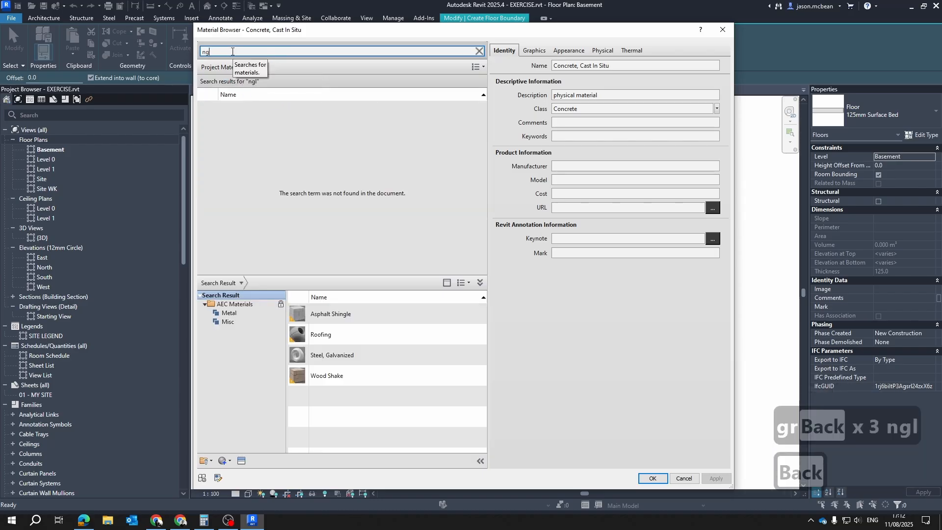
{"action": "key", "text": "BackSpace"}
{"action": "key", "text": "BackSpace"}
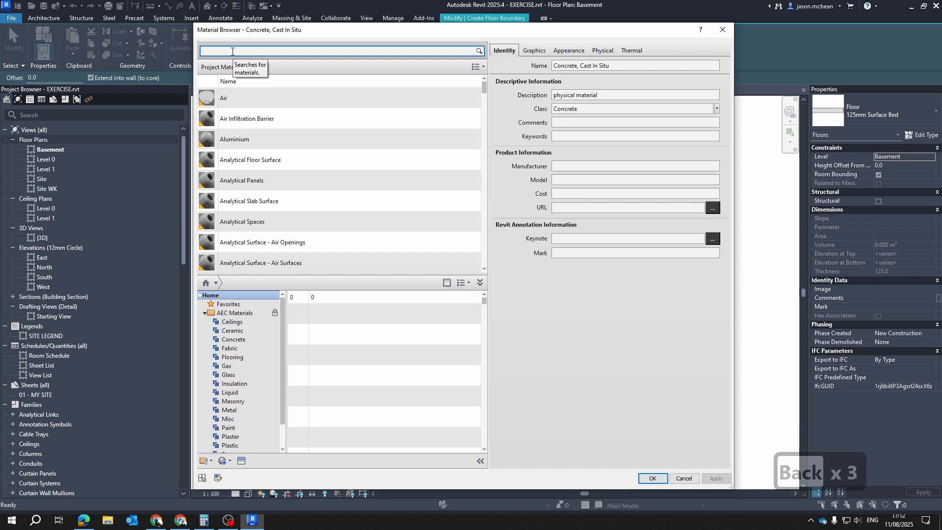
Search the project and library materials for "stone"
{"action": "type", "text": "st"}
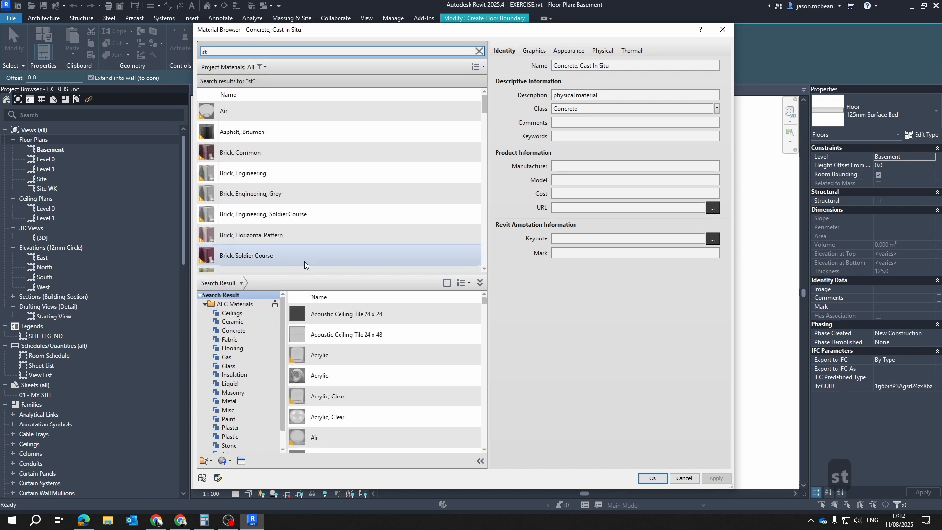
{"action": "scroll", "coordinate": [346, 378], "scroll_direction": "down", "scroll_amount": 4}
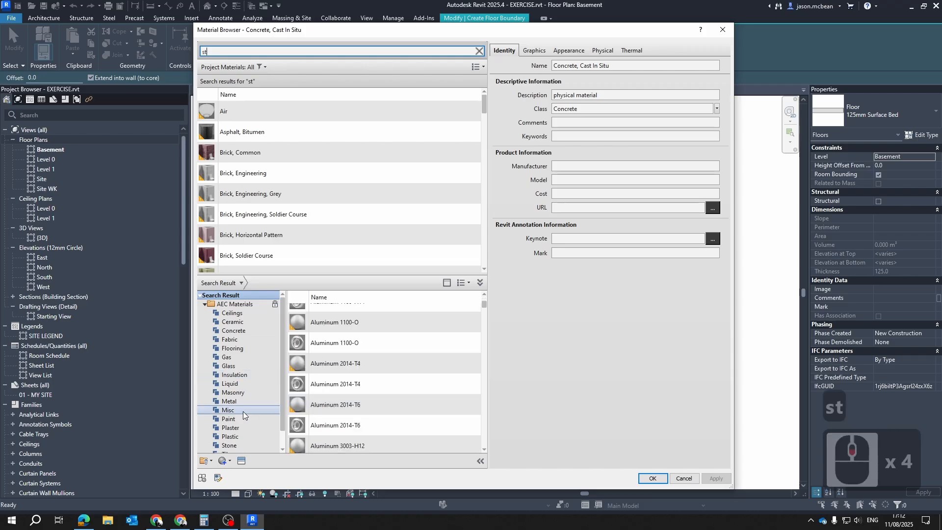
{"action": "scroll", "coordinate": [233, 346], "scroll_direction": "down", "scroll_amount": 7}
{"action": "scroll", "coordinate": [240, 353], "scroll_direction": "up", "scroll_amount": 8}
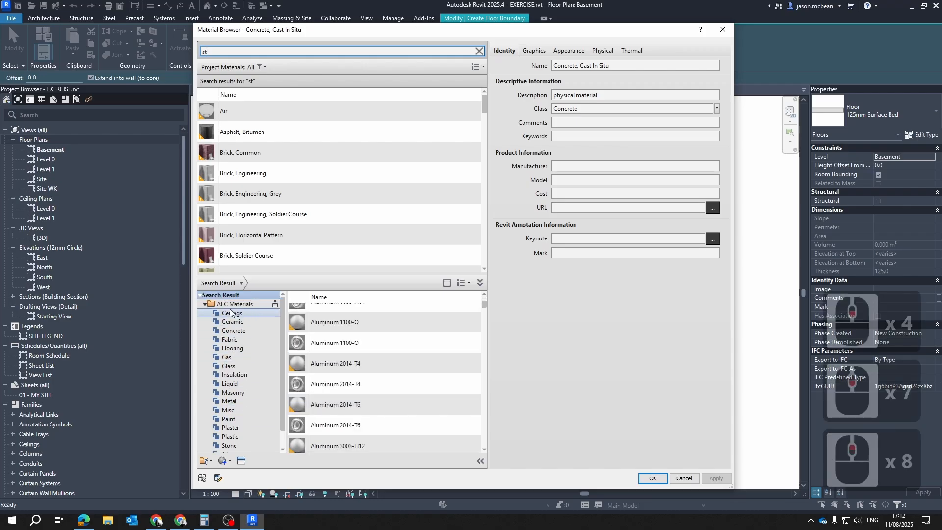
{"action": "type", "text": "pone"}
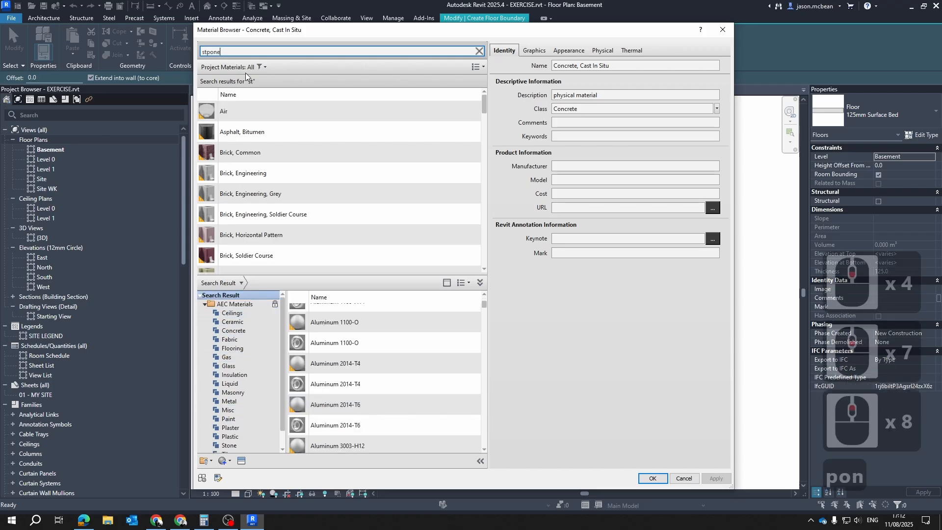
{"action": "key", "text": "Left"}
{"action": "key", "text": "Left"}
{"action": "key", "text": "Left"}
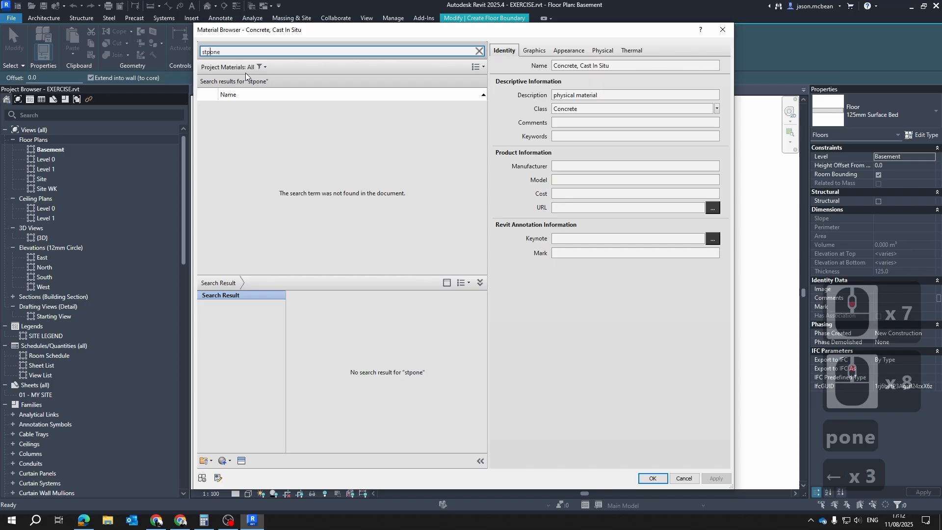
{"action": "key", "text": "BackSpace"}
Add Rubble from the Stone category of AEC Materials to the project and assign it to the Finish 2 [5] layer
{"action": "scroll", "coordinate": [334, 367], "scroll_direction": "down", "scroll_amount": 4}
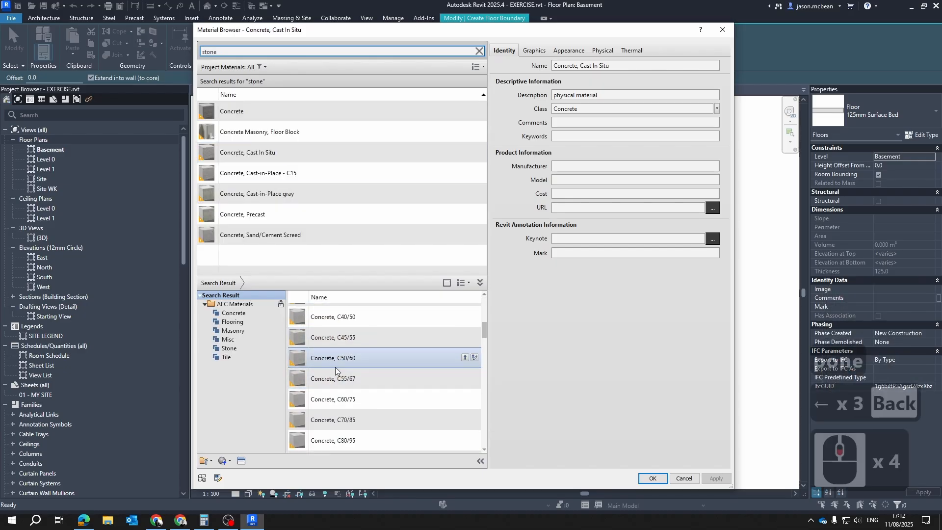
{"action": "scroll", "coordinate": [335, 367], "scroll_direction": "down", "scroll_amount": 5}
{"action": "scroll", "coordinate": [332, 383], "scroll_direction": "down", "scroll_amount": 16}
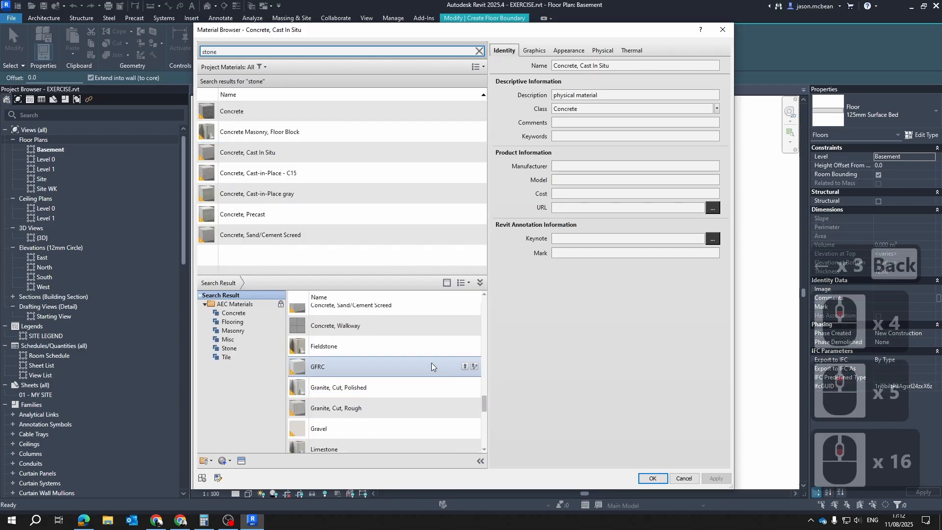
{"action": "scroll", "coordinate": [384, 390], "scroll_direction": "down", "scroll_amount": 2}
{"action": "scroll", "coordinate": [394, 378], "scroll_direction": "up", "scroll_amount": 4}
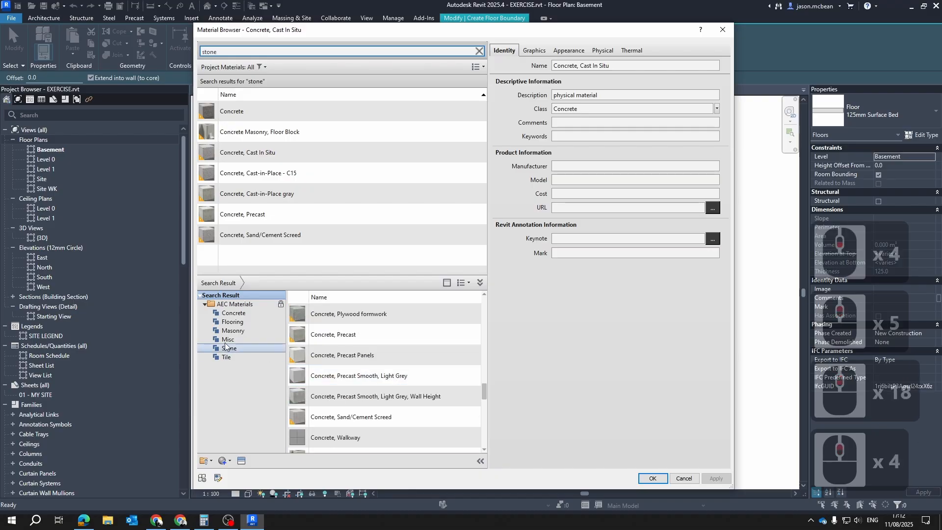
{"action": "left_click", "coordinate": [226, 345]}
{"action": "scroll", "coordinate": [442, 368], "scroll_direction": "down", "scroll_amount": 3}
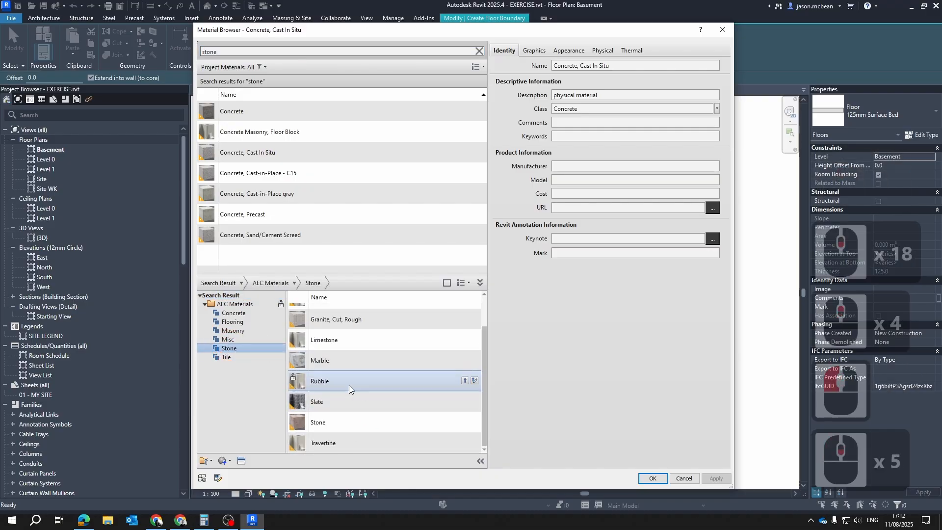
{"action": "double_click", "coordinate": [323, 382]}
{"action": "left_click", "coordinate": [459, 382]}
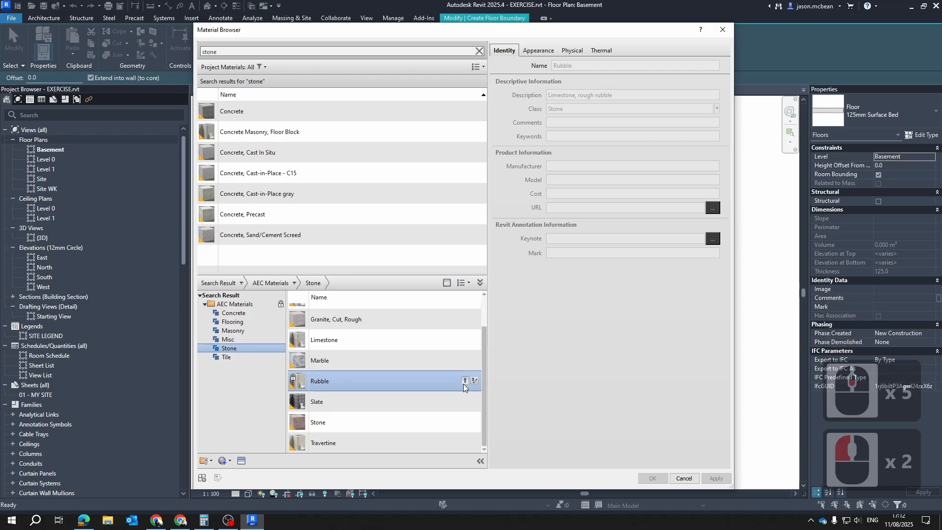
{"action": "left_click", "coordinate": [463, 381]}
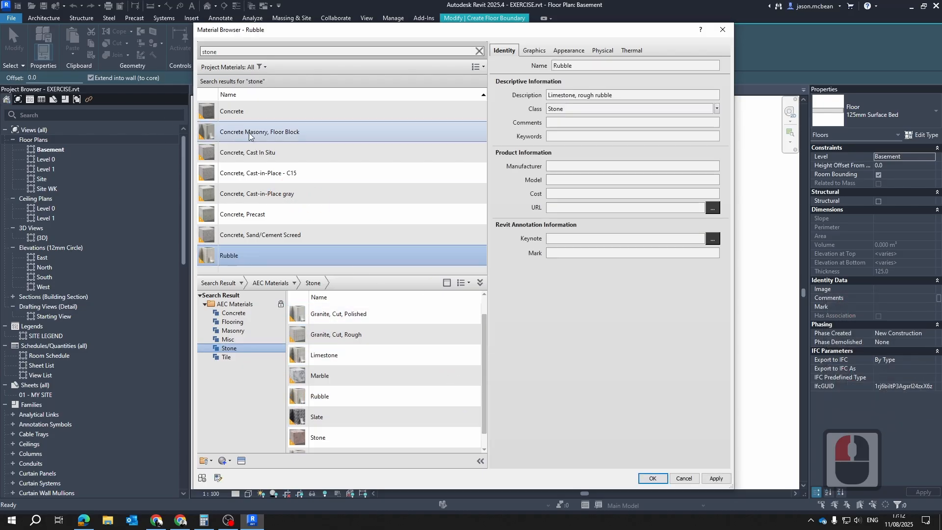
{"action": "double_click", "coordinate": [228, 255]}
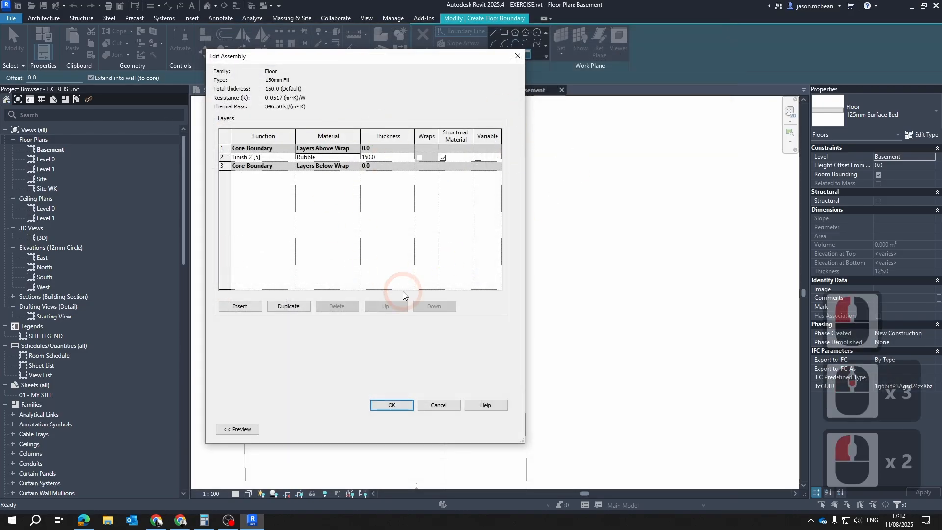
{"action": "left_click", "coordinate": [392, 405]}
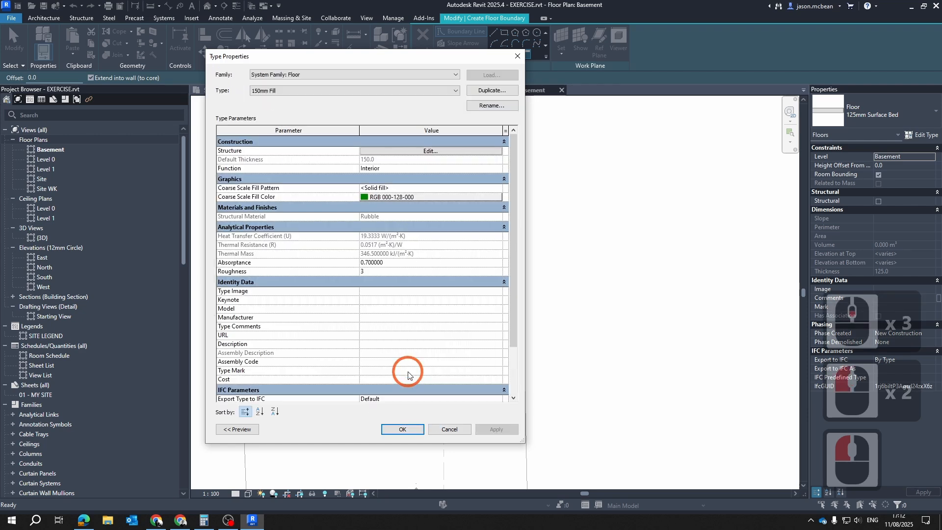
Review the 150mm Fill type's coarse scale fill color and its Rubble layer material
{"action": "left_click", "coordinate": [382, 197]}
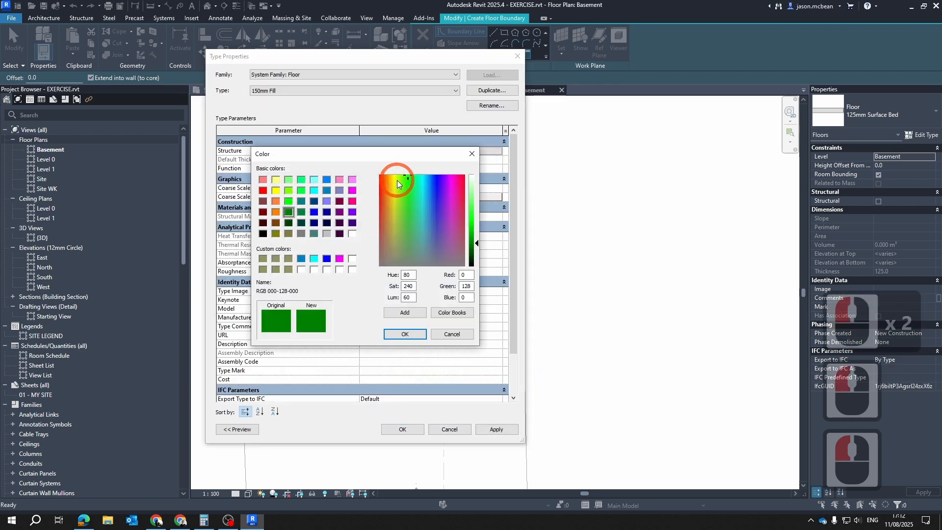
{"action": "key", "text": "Escape"}
{"action": "left_click", "coordinate": [431, 151]}
{"action": "left_click", "coordinate": [331, 175]}
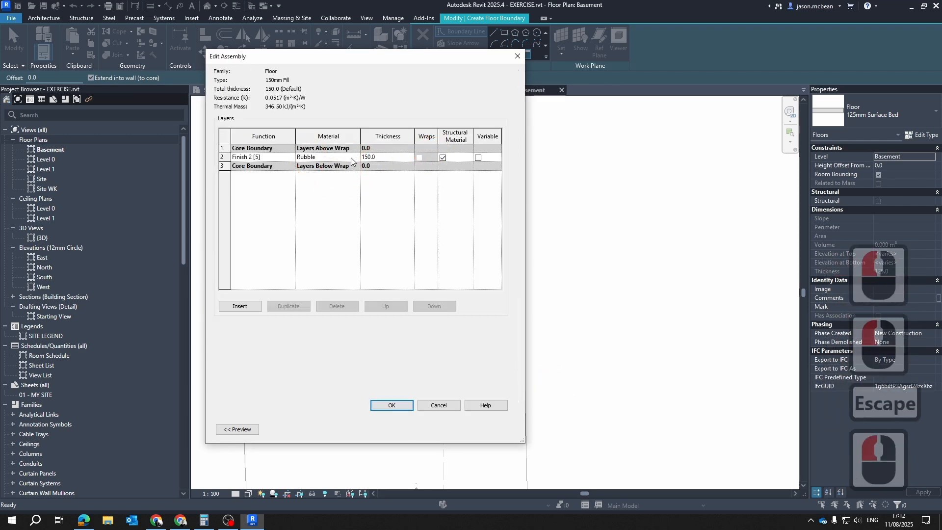
{"action": "left_click", "coordinate": [356, 158]}
{"action": "left_click", "coordinate": [357, 158]}
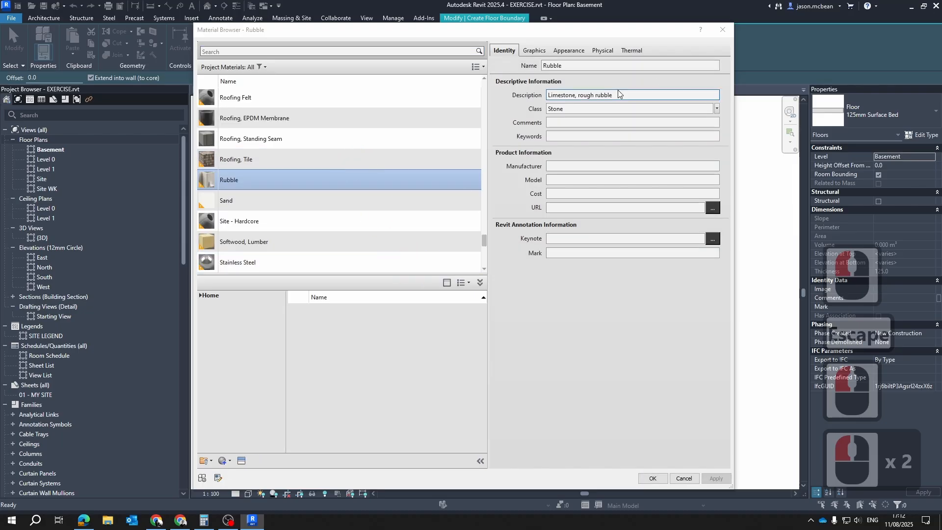
{"action": "key", "text": "Escape"}
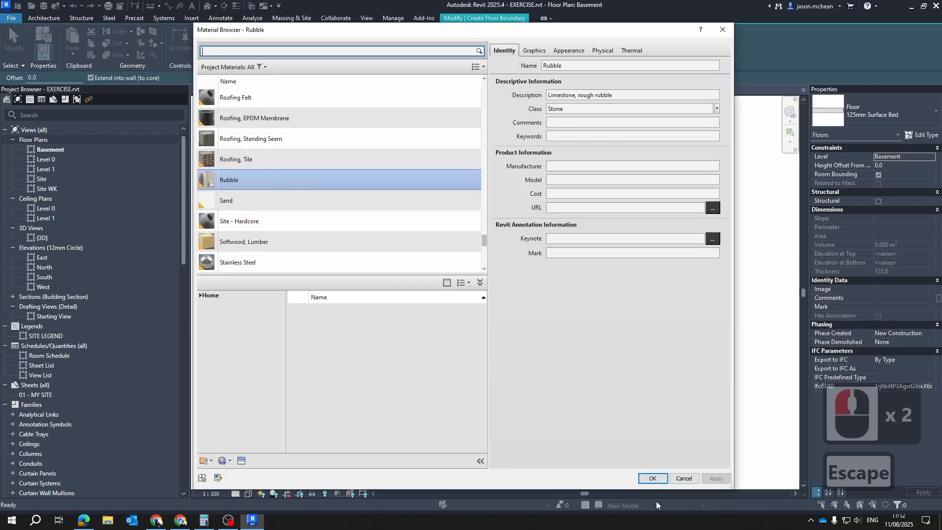
{"action": "left_click", "coordinate": [653, 479]}
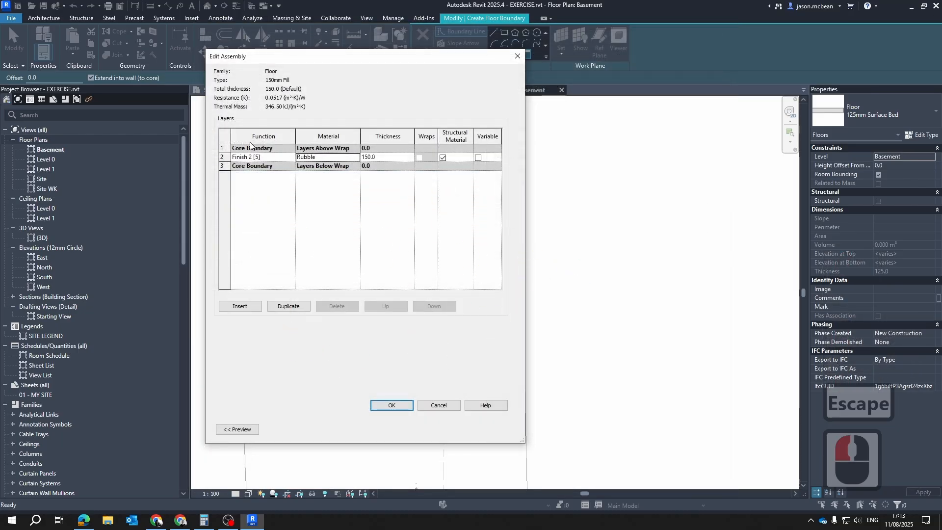
{"action": "left_click", "coordinate": [391, 405]}
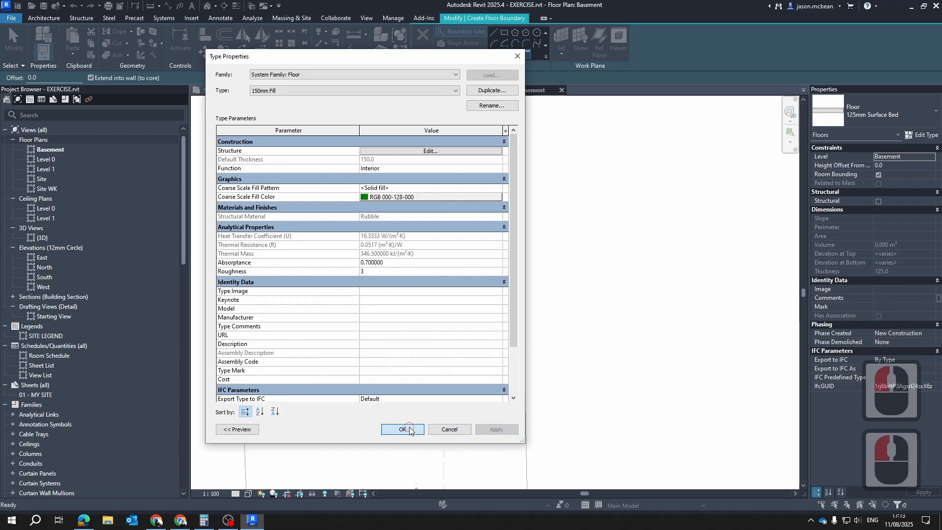
Apply the 150mm Fill floor type and pick the building outline's left and lower edges as floor boundary lines
{"action": "left_click", "coordinate": [402, 430]}
{"action": "left_click", "coordinate": [700, 194]}
{"action": "scroll", "coordinate": [425, 353], "scroll_direction": "up", "scroll_amount": 3}
{"action": "middle_click_drag", "start_coordinate": [431, 358], "coordinate": [405, 165]}
{"action": "left_click", "coordinate": [516, 53]}
{"action": "left_click", "coordinate": [489, 115]}
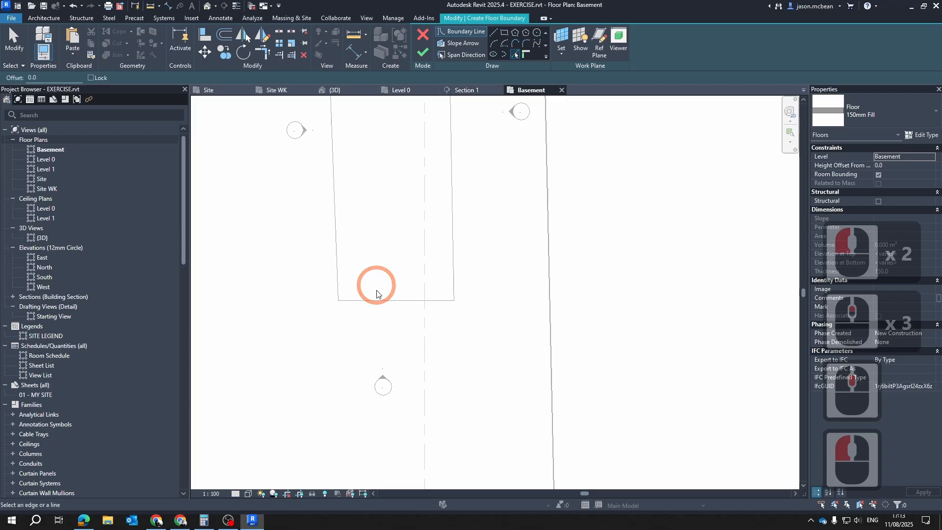
{"action": "left_click", "coordinate": [337, 199]}
{"action": "middle_click_drag", "start_coordinate": [450, 144], "coordinate": [441, 251]}
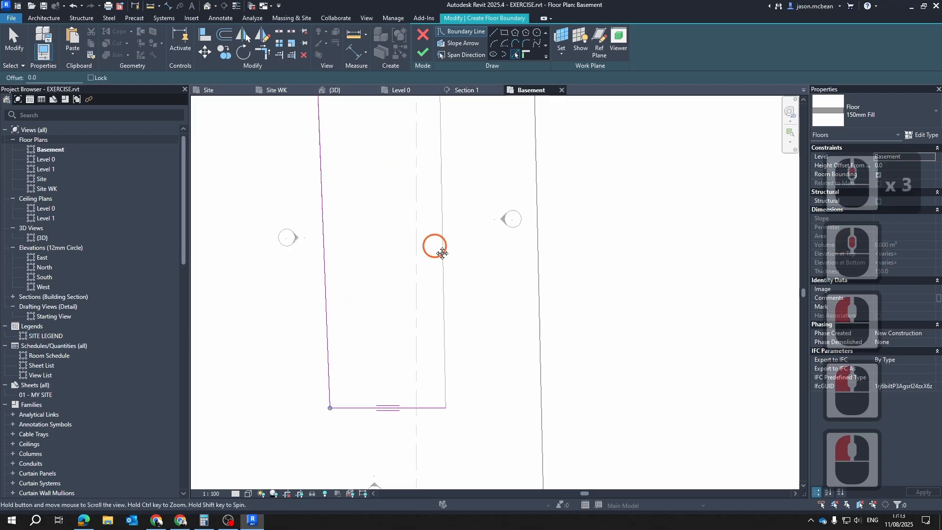
{"action": "key", "text": "Escape"}
Draw a horizontal boundary line about 7800 mm long across the outline's left edge, continuing vertically down past its lower edge
{"action": "left_click", "coordinate": [493, 32]}
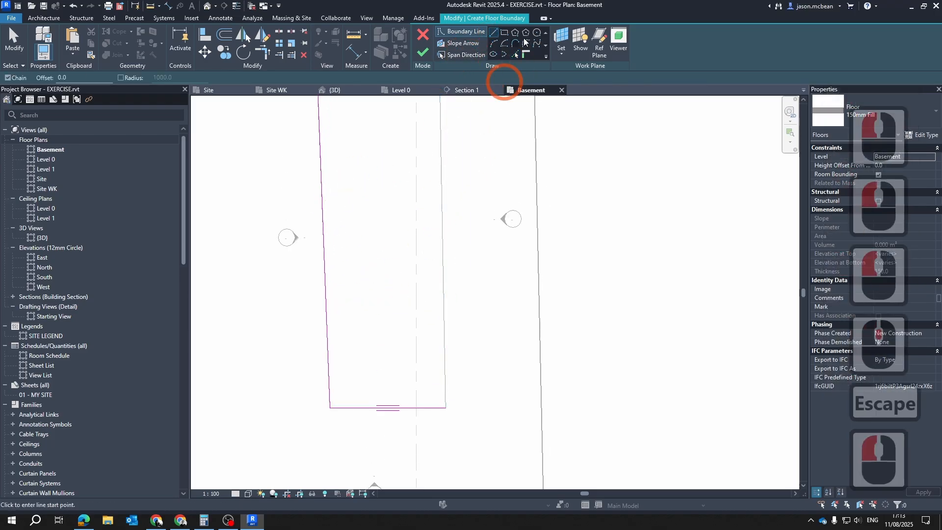
{"action": "left_click", "coordinate": [295, 189]}
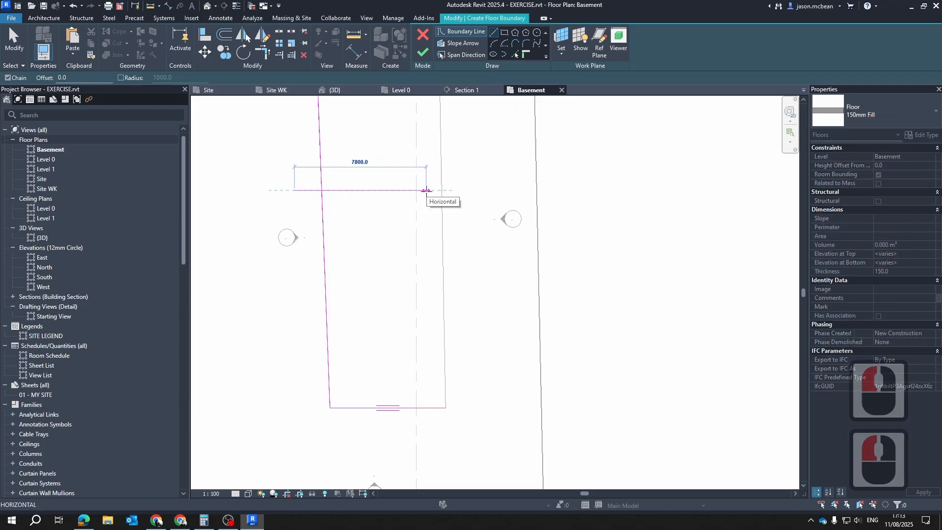
{"action": "left_click", "coordinate": [425, 191]}
{"action": "left_click", "coordinate": [426, 430]}
{"action": "key", "text": "Escape"}
{"action": "key", "text": "Escape"}
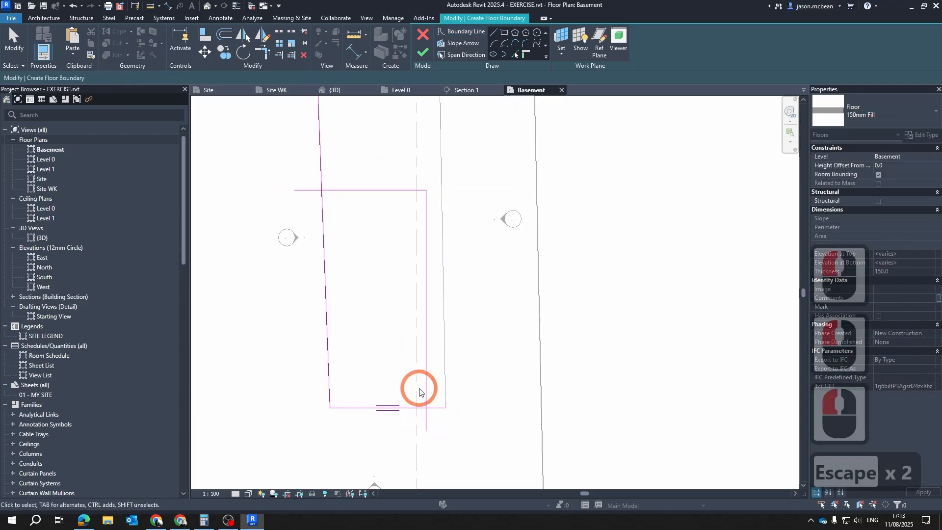
Trim the drawn lines to the picked left and lower boundary lines, forming a closed four-sided floor boundary
{"action": "key", "text": "t"}
{"action": "key", "text": "r"}
{"action": "left_click", "coordinate": [427, 391]}
{"action": "left_click", "coordinate": [423, 405]}
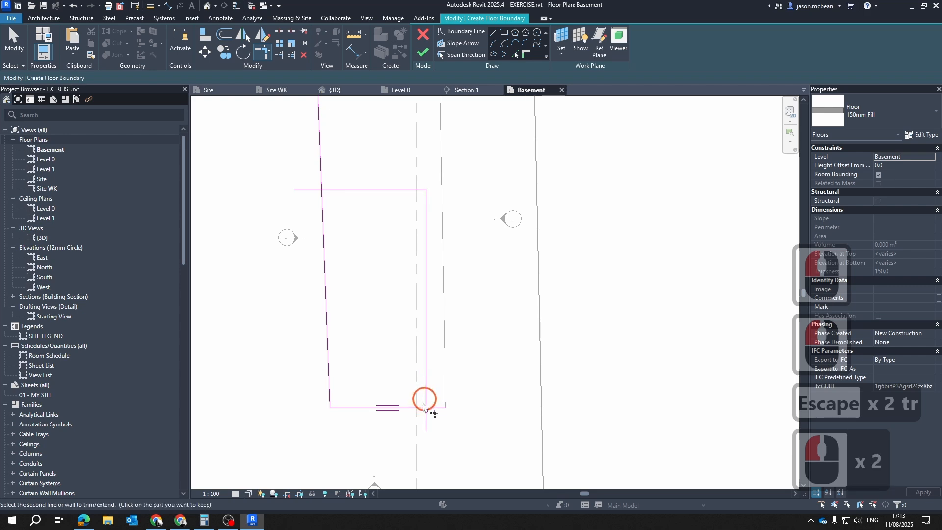
{"action": "left_click", "coordinate": [331, 194]}
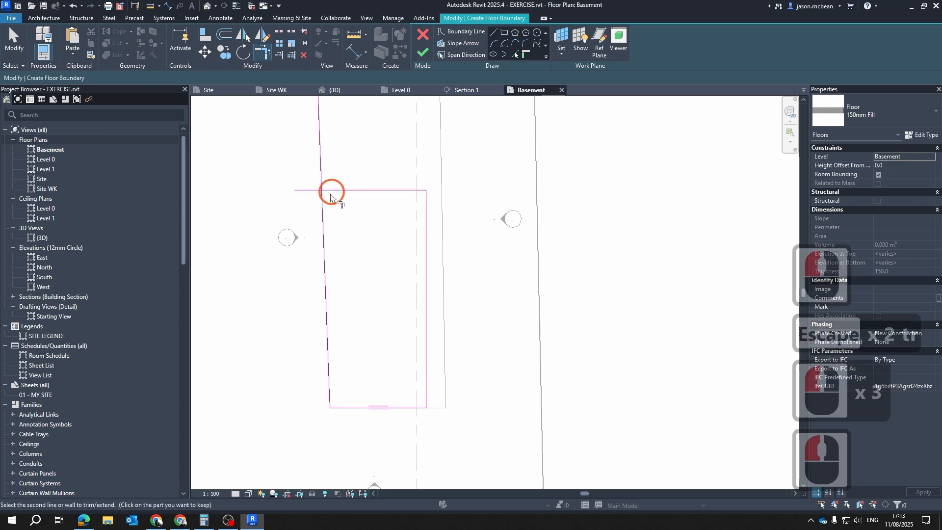
{"action": "scroll", "coordinate": [363, 252], "scroll_direction": "down", "scroll_amount": 5}
{"action": "key", "text": "Escape"}
{"action": "key", "text": "Escape"}
Finish the floor boundary sketch to create the 150mm Fill floor on the Basement level
{"action": "left_click", "coordinate": [424, 53]}
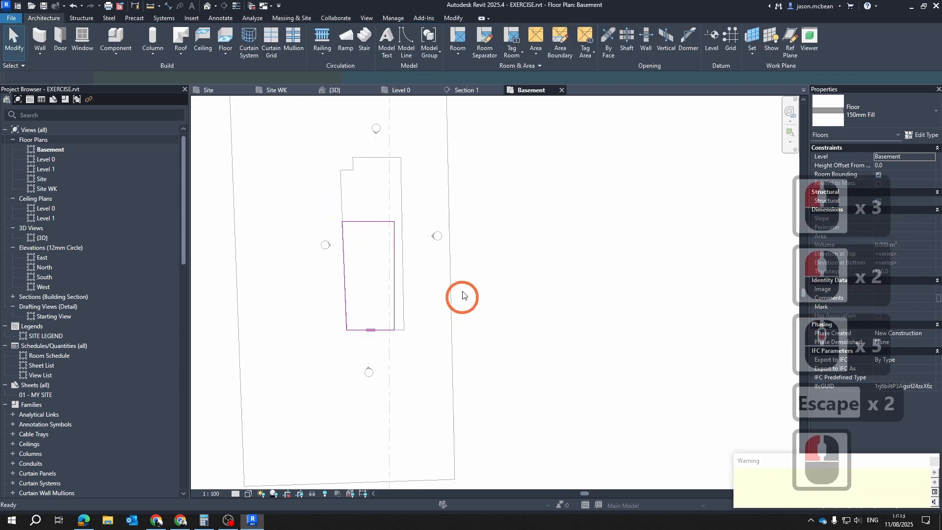
{"action": "key", "text": "Escape"}
{"action": "scroll", "coordinate": [503, 288], "scroll_direction": "down", "scroll_amount": 6}
{"action": "scroll", "coordinate": [481, 287], "scroll_direction": "up", "scroll_amount": 1}
{"action": "middle_click_drag", "start_coordinate": [478, 284], "coordinate": [465, 361]}
{"action": "key", "text": "Escape"}
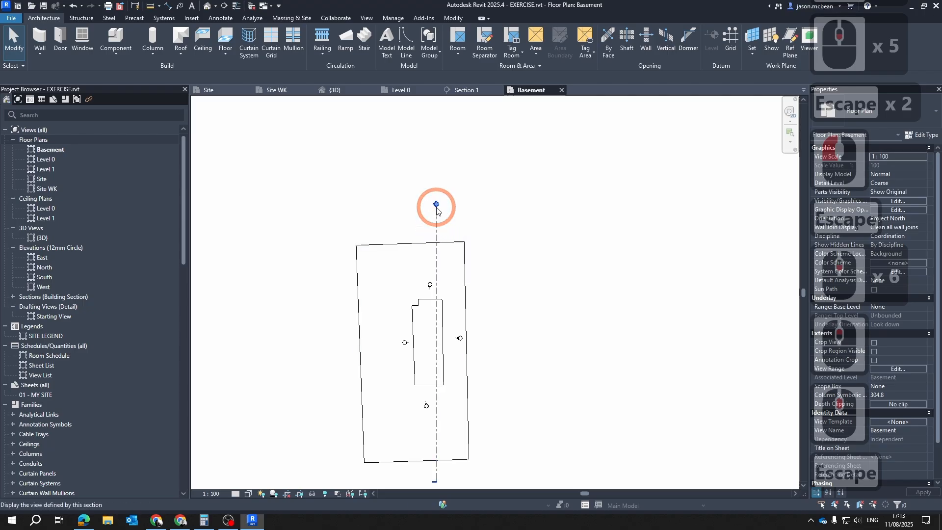
Open the Section 1 view and check the 150mm Fill floor's position relative to the Basement level and the ground line
{"action": "double_click", "coordinate": [435, 205]}
{"action": "scroll", "coordinate": [502, 322], "scroll_direction": "down", "scroll_amount": 3}
{"action": "middle_click_drag", "start_coordinate": [614, 389], "coordinate": [438, 329]}
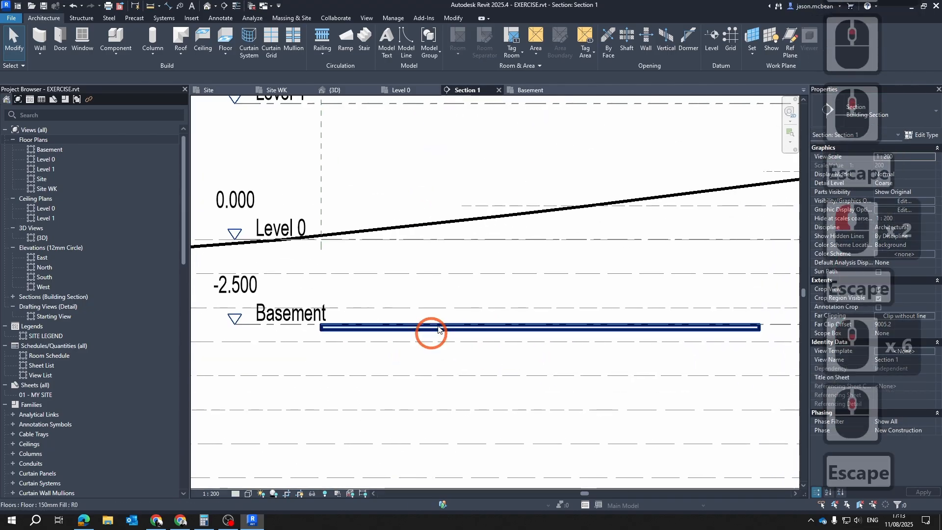
{"action": "left_click", "coordinate": [440, 328]}
{"action": "scroll", "coordinate": [461, 352], "scroll_direction": "down", "scroll_amount": 6}
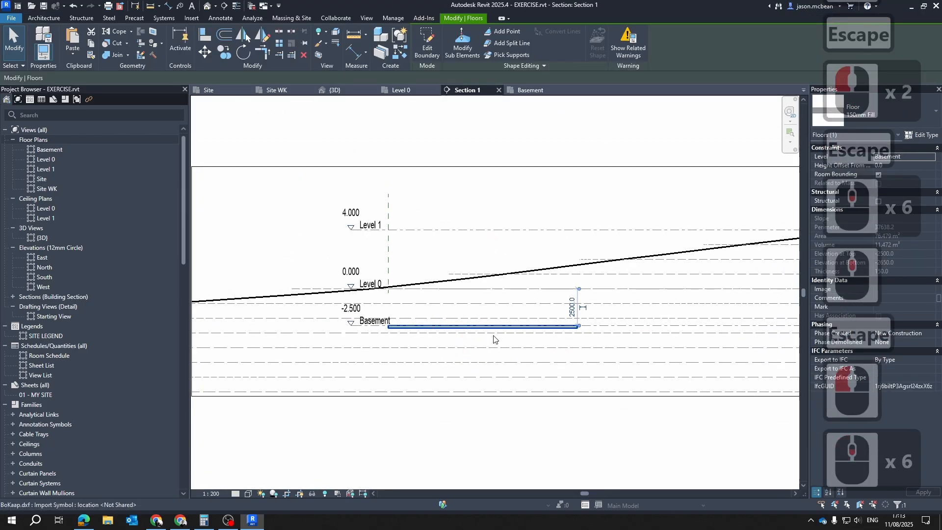
{"action": "key", "text": "Escape"}
{"action": "left_click", "coordinate": [442, 279]}
{"action": "key", "text": "Escape"}
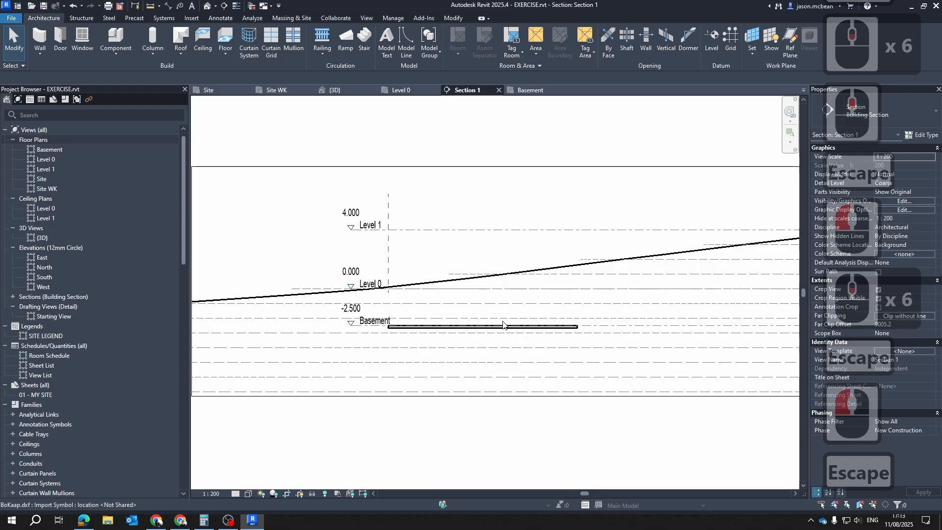
{"action": "scroll", "coordinate": [505, 325], "scroll_direction": "down", "scroll_amount": 5}
Open the 3D view and look for the ground and basement floor among the imported site lines
{"action": "left_click", "coordinate": [336, 90]}
{"action": "middle_click_drag", "start_coordinate": [493, 215], "coordinate": [466, 297], "text": "shift"}
{"action": "scroll", "coordinate": [555, 295], "scroll_direction": "down", "scroll_amount": 20}
{"action": "scroll", "coordinate": [550, 291], "scroll_direction": "down", "scroll_amount": 5}
{"action": "left_click", "coordinate": [582, 296]}
{"action": "scroll", "coordinate": [540, 324], "scroll_direction": "up", "scroll_amount": 6}
{"action": "left_click", "coordinate": [392, 473]}
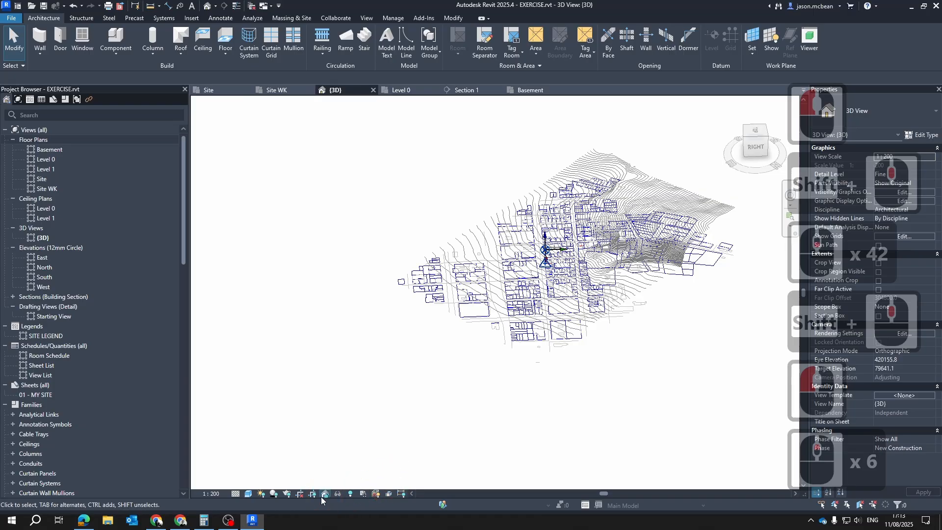
{"action": "scroll", "coordinate": [662, 275], "scroll_direction": "up", "scroll_amount": 5}
{"action": "key", "text": "Escape"}
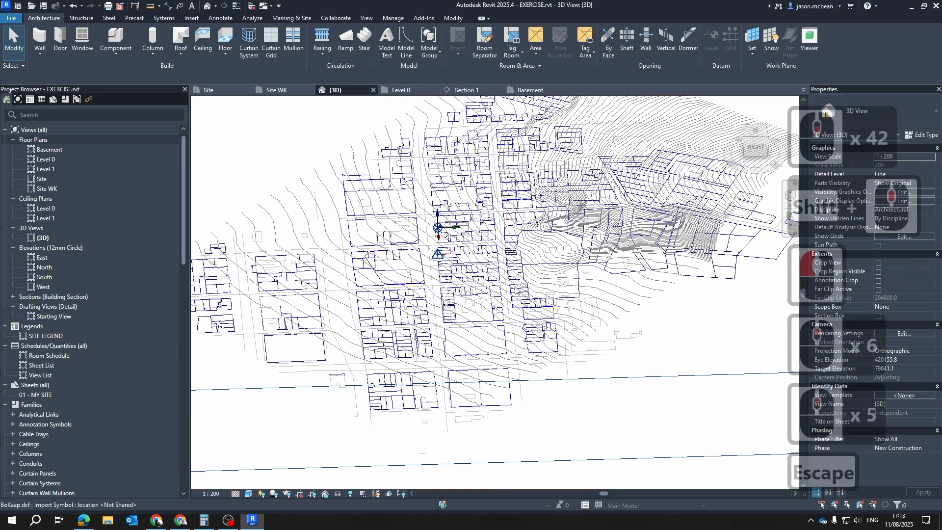
Turn on the visibility of all model categories in the 3D view
{"action": "key", "text": "v"}
{"action": "key", "text": "g"}
{"action": "left_click", "coordinate": [313, 338]}
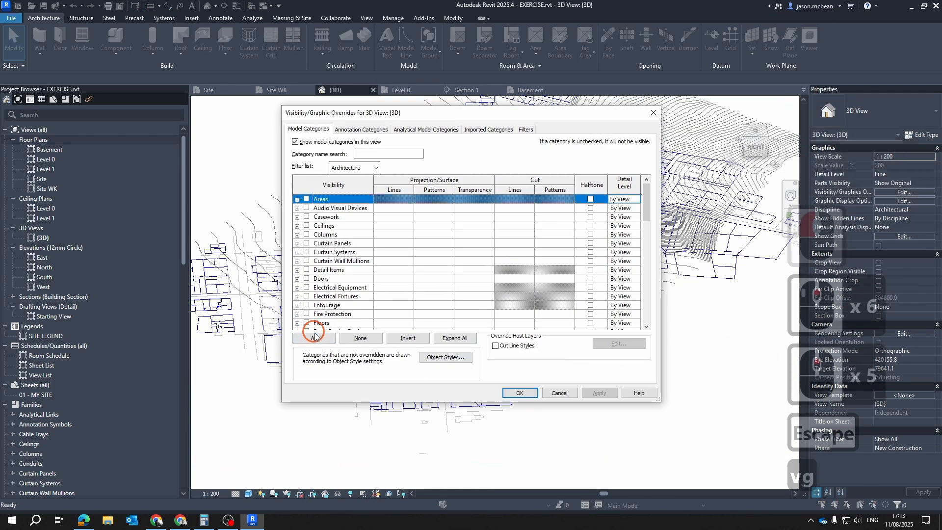
{"action": "left_click", "coordinate": [312, 314]}
{"action": "left_click", "coordinate": [309, 339]}
{"action": "left_click", "coordinate": [307, 314]}
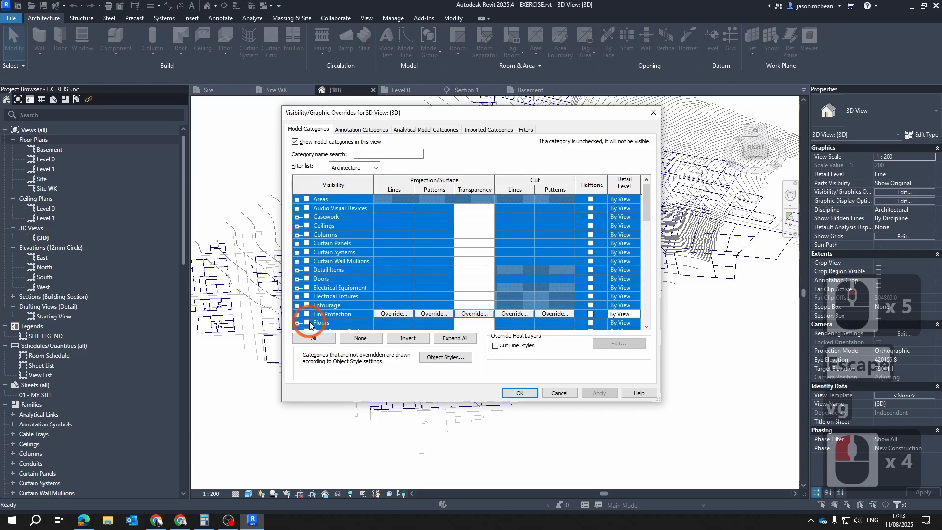
{"action": "left_click", "coordinate": [515, 393]}
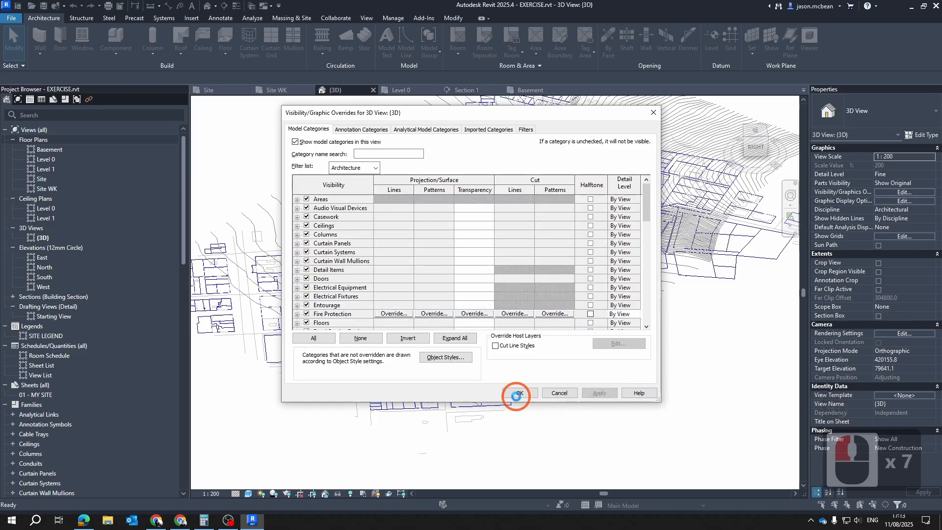
{"action": "left_click", "coordinate": [698, 274]}
Hide the imported BoKaap.dxf in the 3D view through its visibility/graphics overrides
{"action": "scroll", "coordinate": [564, 295], "scroll_direction": "up", "scroll_amount": 5}
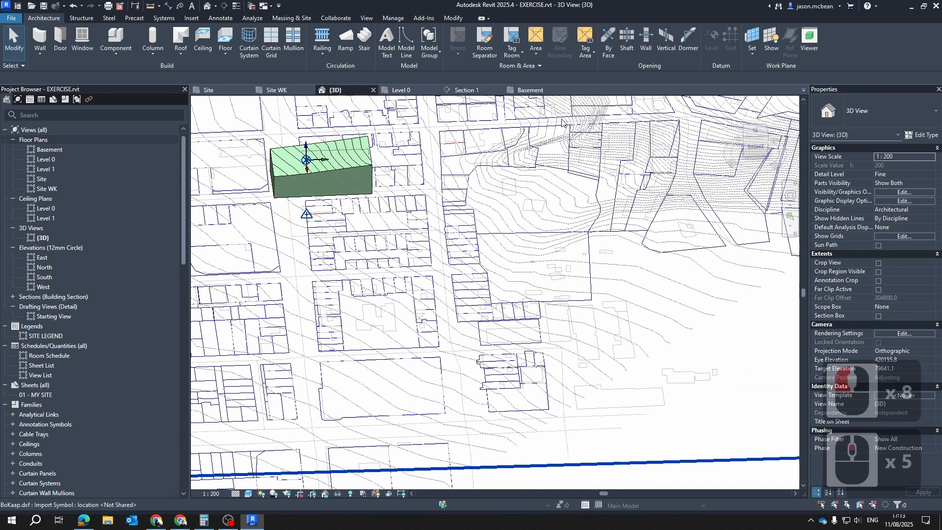
{"action": "key", "text": "v"}
{"action": "key", "text": "g"}
{"action": "left_click", "coordinate": [488, 128]}
{"action": "left_click", "coordinate": [316, 176]}
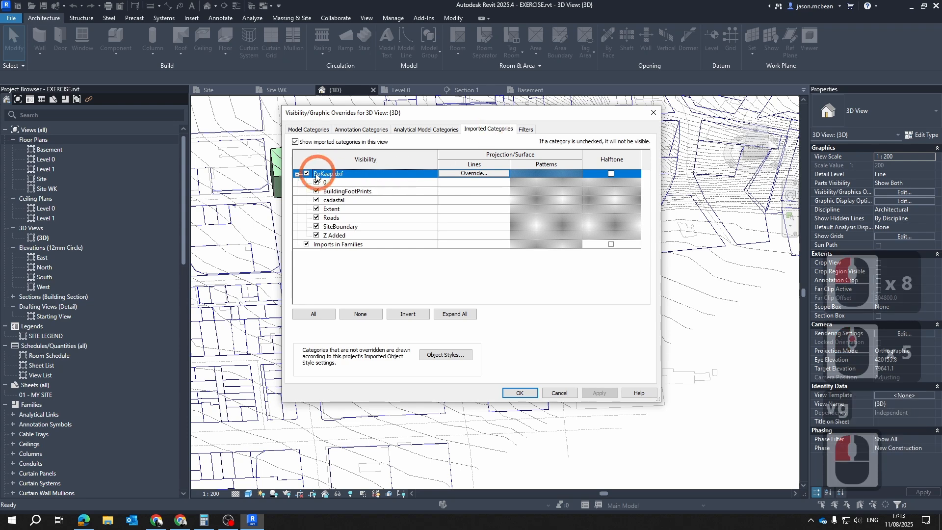
{"action": "left_click", "coordinate": [307, 174]}
{"action": "left_click", "coordinate": [600, 393]}
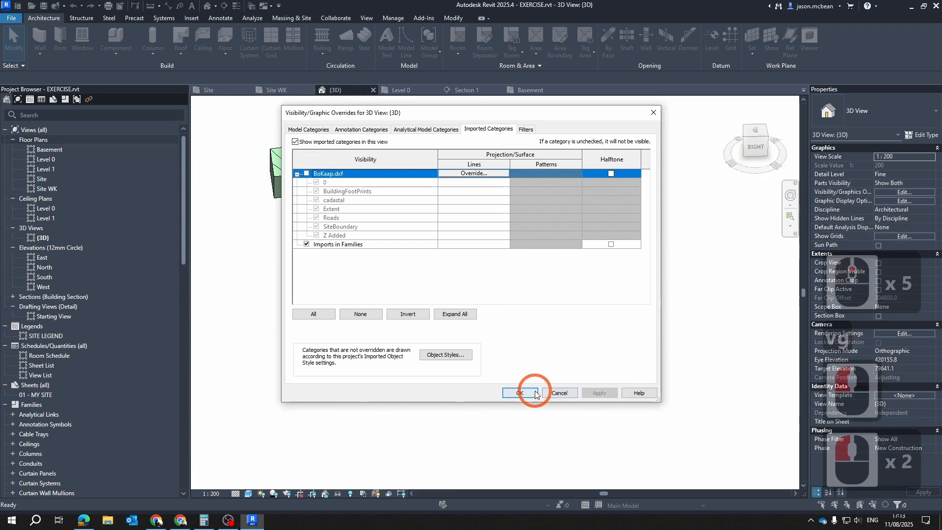
{"action": "left_click", "coordinate": [520, 393]}
{"action": "middle_click_drag", "start_coordinate": [434, 294], "coordinate": [553, 279], "text": "shift"}
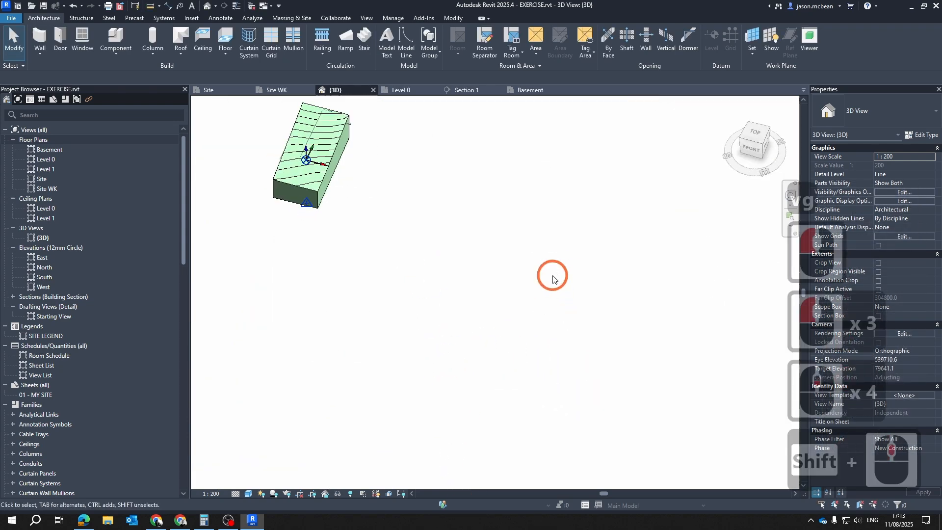
Inspect the BoKaap.dxf link in Manage Links and leave the dialog
{"action": "left_click", "coordinate": [395, 18]}
{"action": "left_click", "coordinate": [632, 155]}
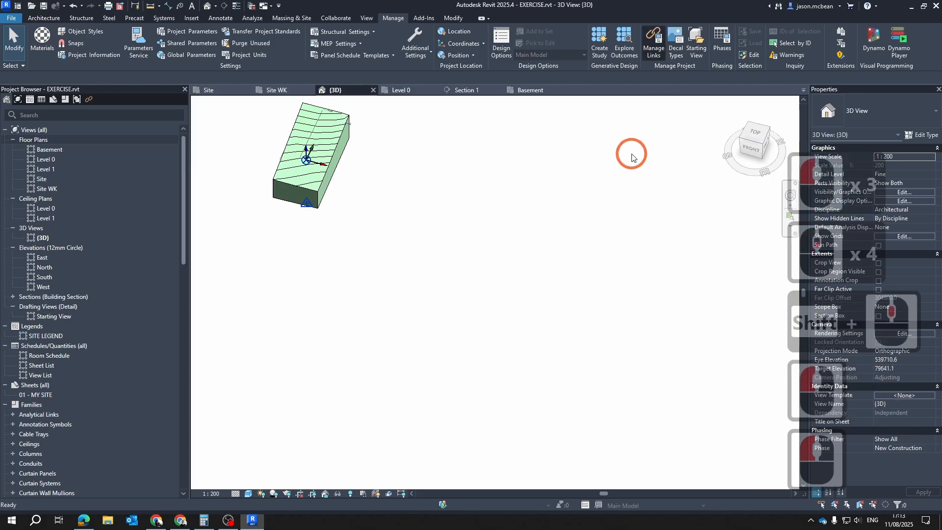
{"action": "left_click", "coordinate": [644, 31]}
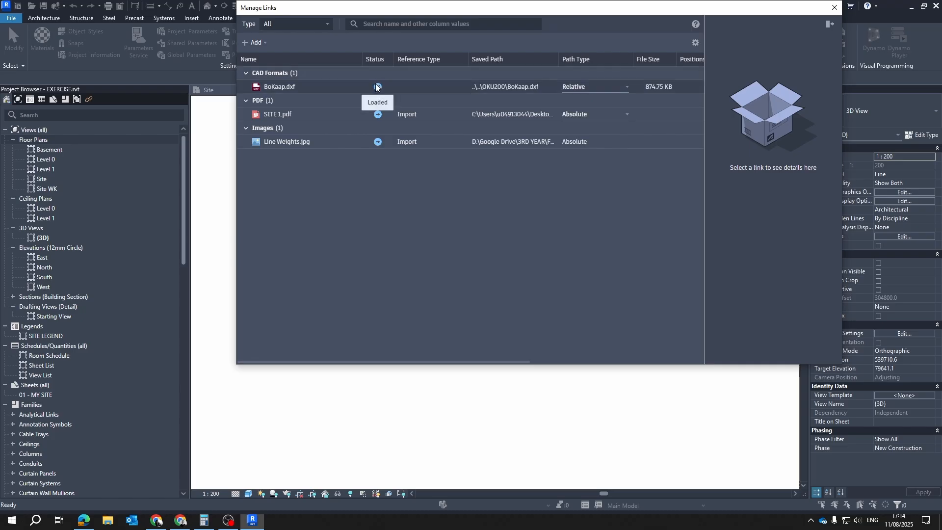
{"action": "right_click", "coordinate": [302, 87]}
{"action": "key", "text": "Escape"}
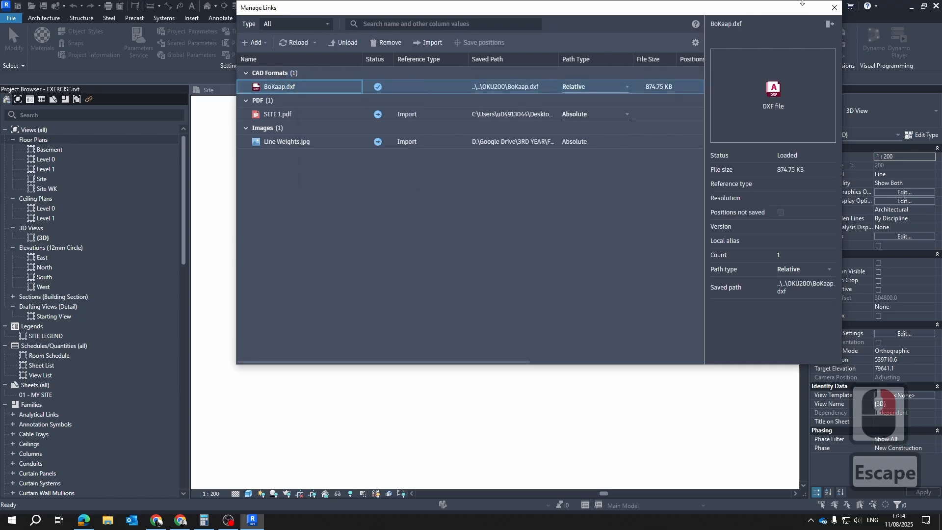
{"action": "key", "text": "Escape"}
Switch the 3D view to the Wireframe visual style and check the 150mm Fill floor inside the toposolid
{"action": "scroll", "coordinate": [273, 141], "scroll_direction": "up", "scroll_amount": 6}
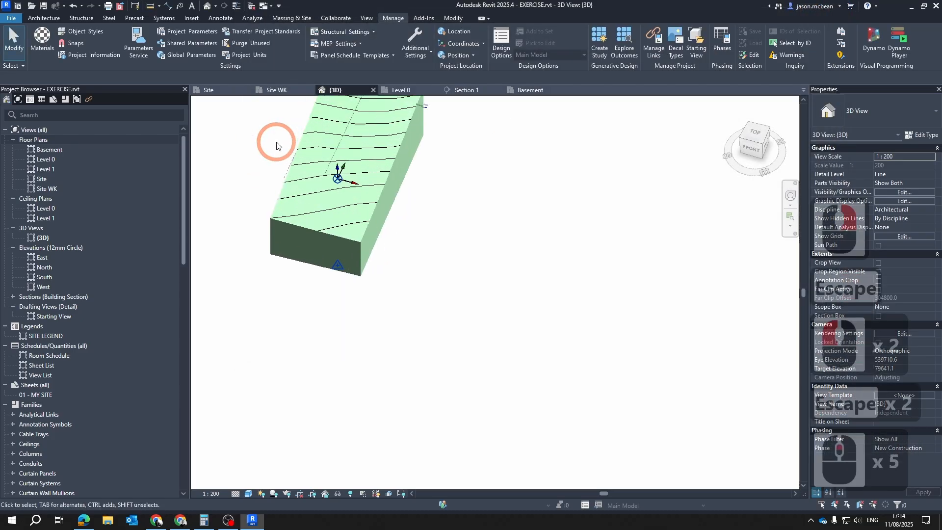
{"action": "middle_click_drag", "start_coordinate": [443, 426], "coordinate": [487, 351], "text": "shift"}
{"action": "key", "text": "Escape"}
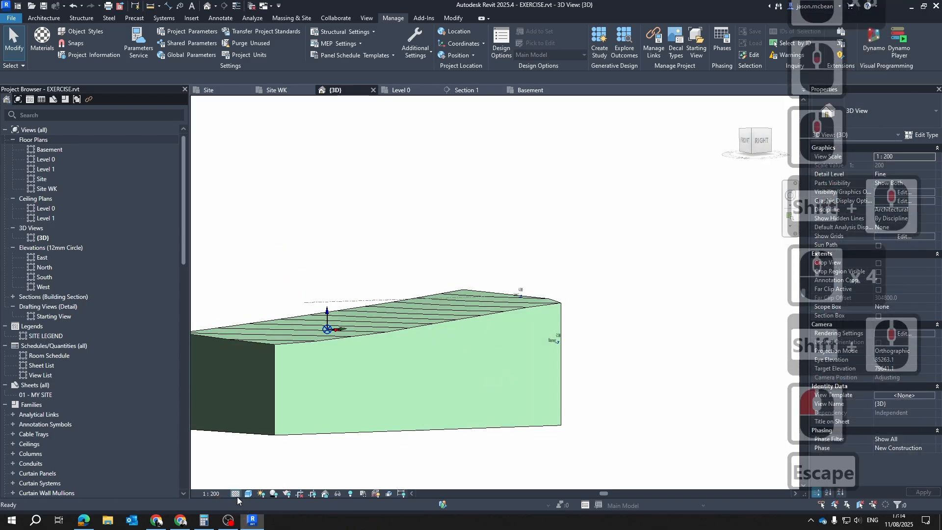
{"action": "left_click", "coordinate": [248, 494]}
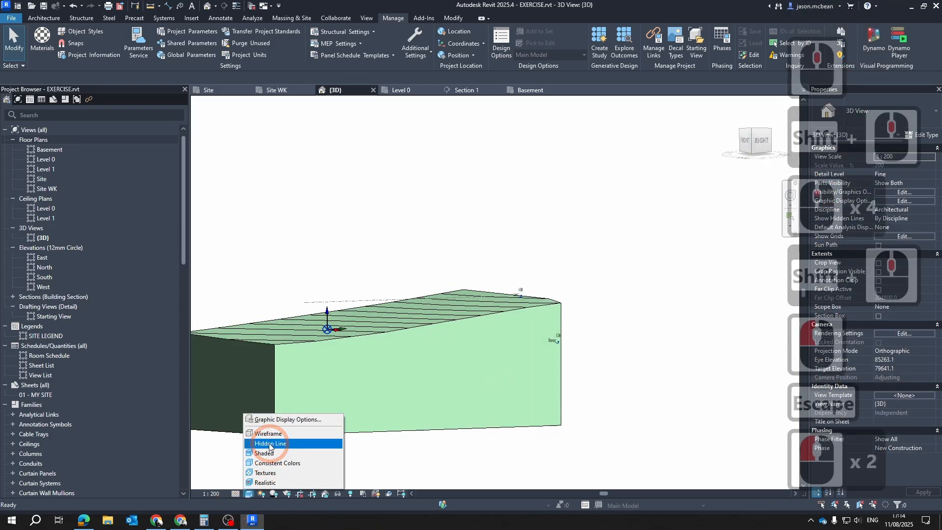
{"action": "left_click", "coordinate": [285, 433]}
{"action": "key", "text": "Escape"}
{"action": "left_click", "coordinate": [402, 347]}
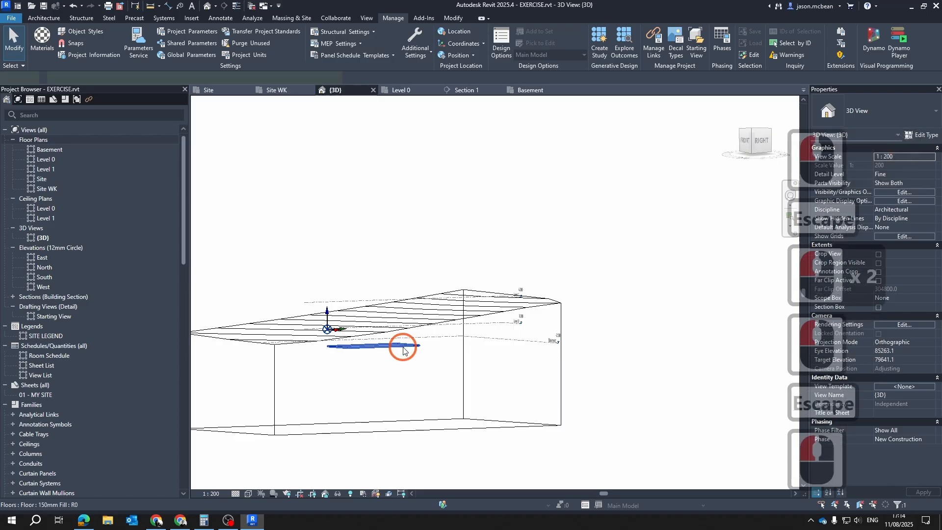
{"action": "middle_click_drag", "start_coordinate": [519, 312], "coordinate": [479, 307], "text": "shift"}
{"action": "key", "text": "Escape"}
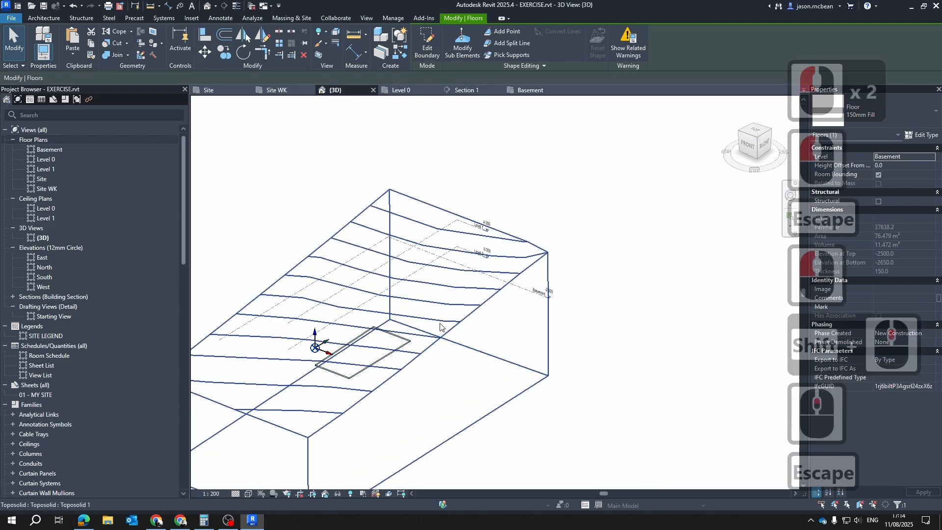
Excavate the toposolid with the basement's 150mm Fill floor
{"action": "scroll", "coordinate": [467, 307], "scroll_direction": "down", "scroll_amount": 4}
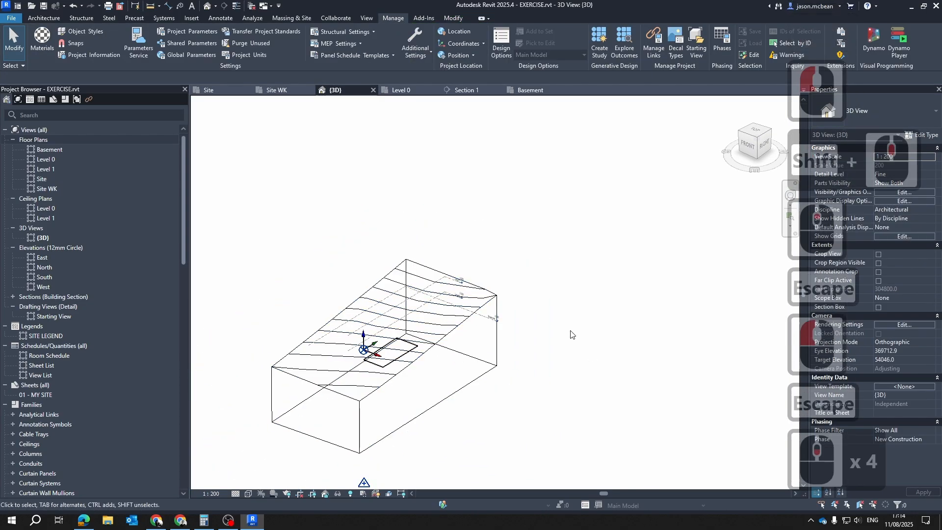
{"action": "scroll", "coordinate": [409, 343], "scroll_direction": "up", "scroll_amount": 4}
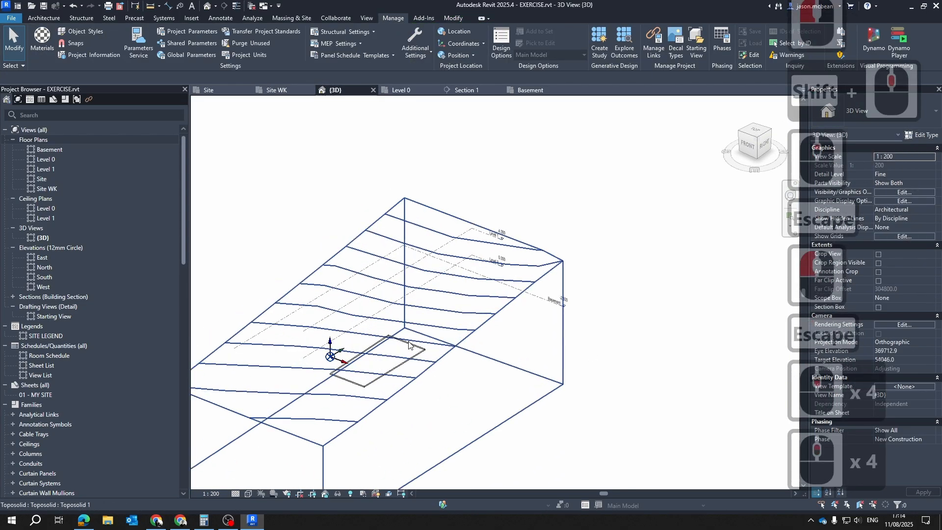
{"action": "left_click", "coordinate": [497, 317]}
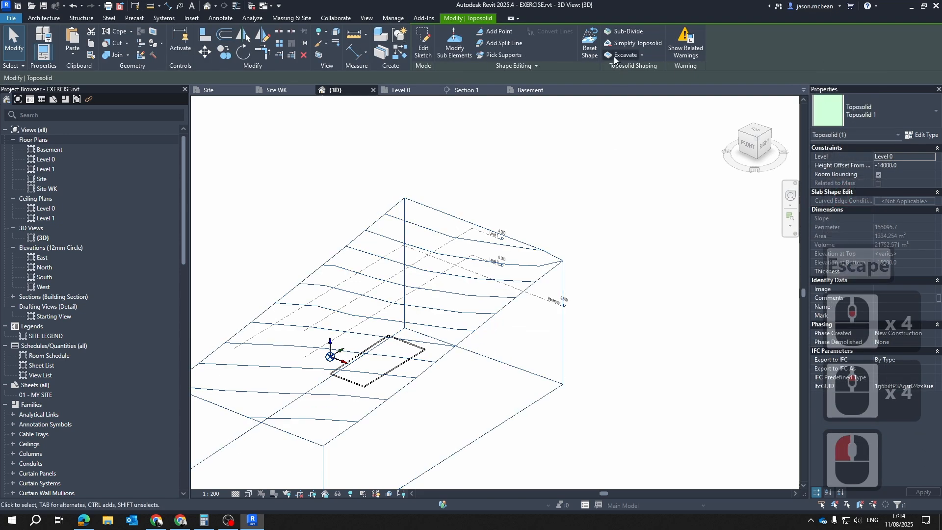
{"action": "left_click", "coordinate": [642, 55]}
{"action": "left_click", "coordinate": [619, 74]}
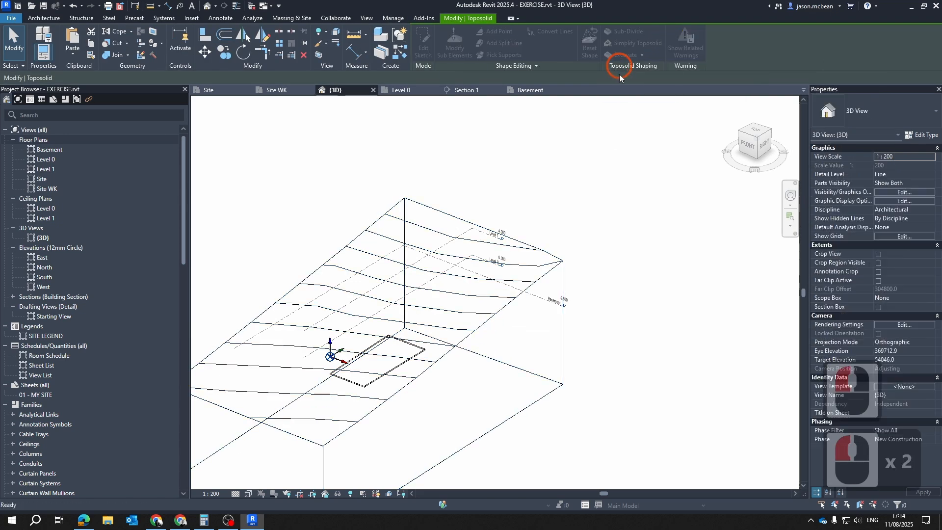
{"action": "left_click", "coordinate": [494, 357]}
{"action": "key", "text": "Escape"}
{"action": "key", "text": "Escape"}
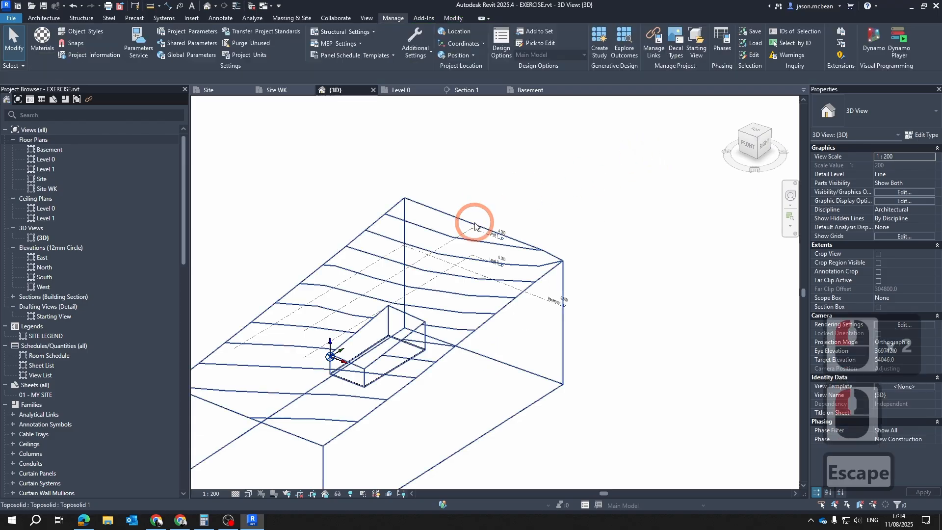
Set the 3D view's visual style to Shaded and inspect the excavated basement pit from several angles
{"action": "scroll", "coordinate": [402, 380], "scroll_direction": "up", "scroll_amount": 6}
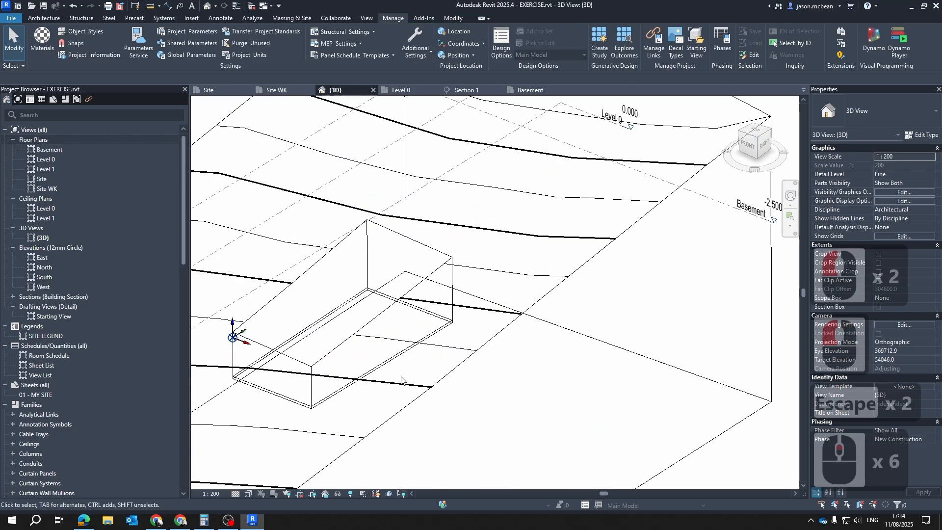
{"action": "left_click", "coordinate": [247, 497]}
{"action": "left_click", "coordinate": [273, 452]}
{"action": "scroll", "coordinate": [517, 254], "scroll_direction": "down", "scroll_amount": 4}
{"action": "mouse_move", "coordinate": [508, 375]}
{"action": "middle_mouse_down", "text": "shift"}
{"action": "mouse_move", "coordinate": [547, 379]}
{"action": "mouse_move", "coordinate": [607, 249]}
{"action": "mouse_move", "coordinate": [495, 493]}
{"action": "middle_mouse_up", "text": "shift"}
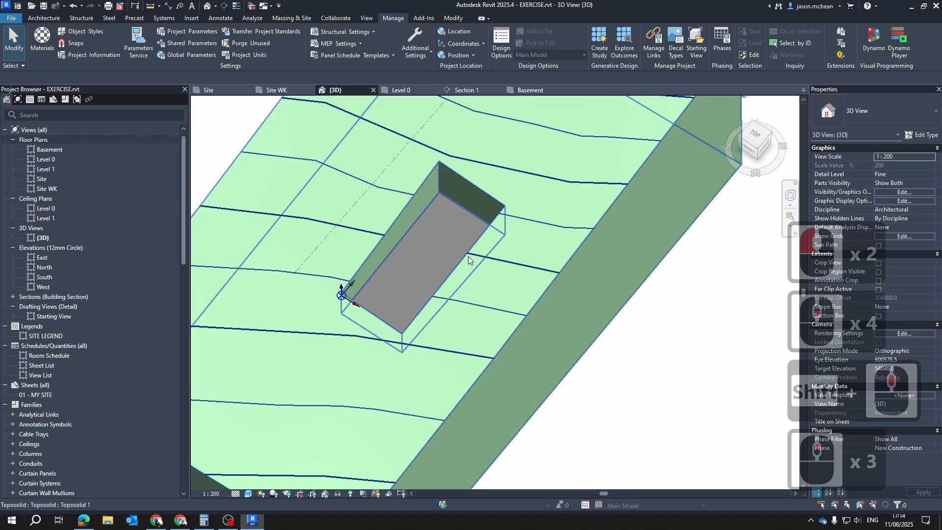
{"action": "left_click", "coordinate": [452, 200]}
{"action": "scroll", "coordinate": [453, 202], "scroll_direction": "down", "scroll_amount": 5}
{"action": "key", "text": "Escape"}
{"action": "key", "text": "Escape"}
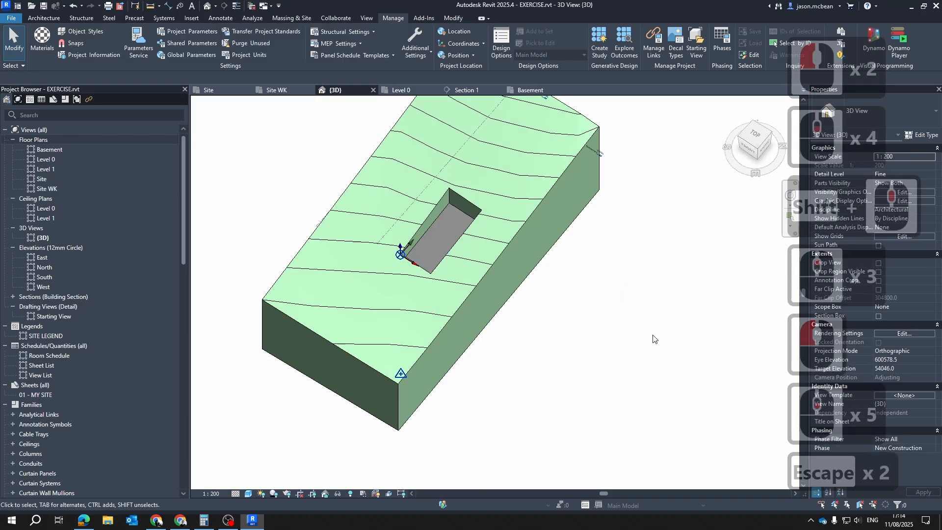
{"action": "middle_click_drag", "start_coordinate": [654, 339], "coordinate": [605, 329], "text": "shift"}
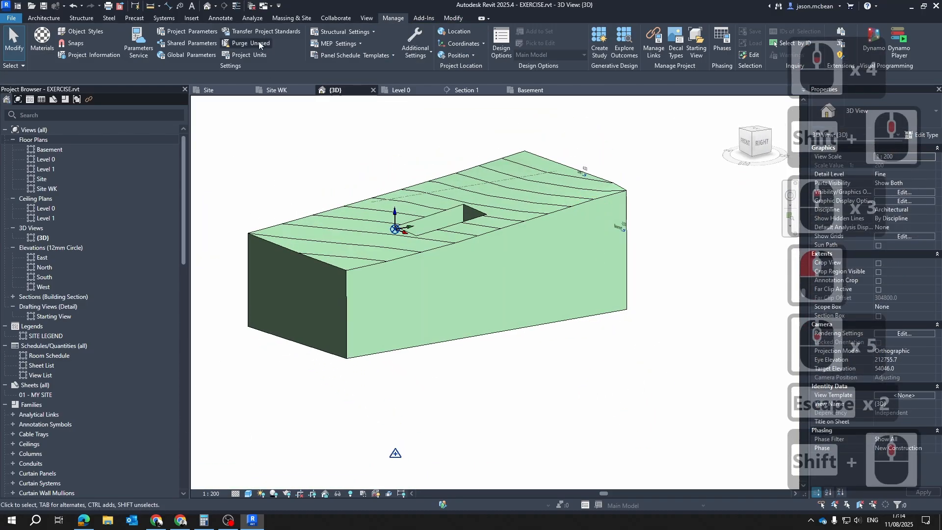
Open the Site floor plan and examine the basement excavation against the contours and building outline
{"action": "key", "text": "Escape"}
{"action": "left_click", "coordinate": [240, 91]}
{"action": "scroll", "coordinate": [358, 288], "scroll_direction": "up", "scroll_amount": 5}
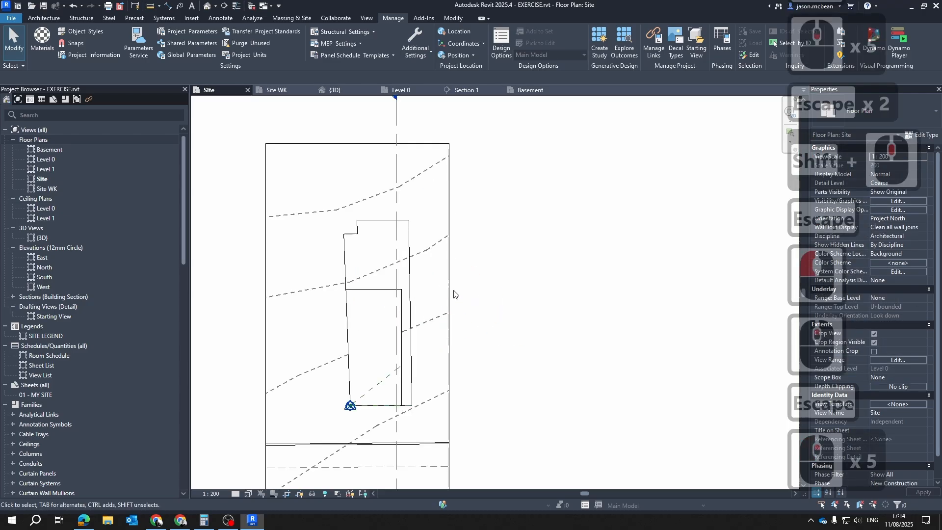
{"action": "scroll", "coordinate": [448, 164], "scroll_direction": "down", "scroll_amount": 4}
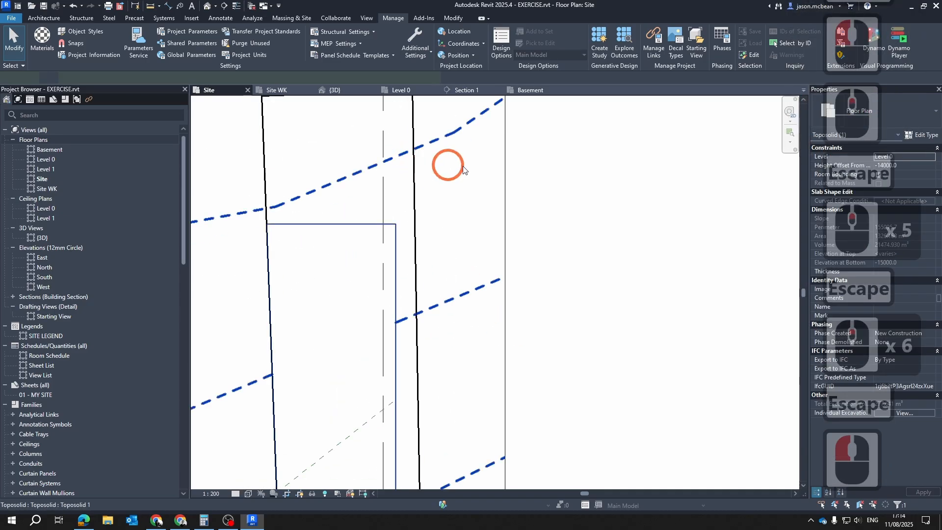
{"action": "middle_click_drag", "start_coordinate": [467, 211], "coordinate": [497, 359]}
{"action": "key", "text": "Escape"}
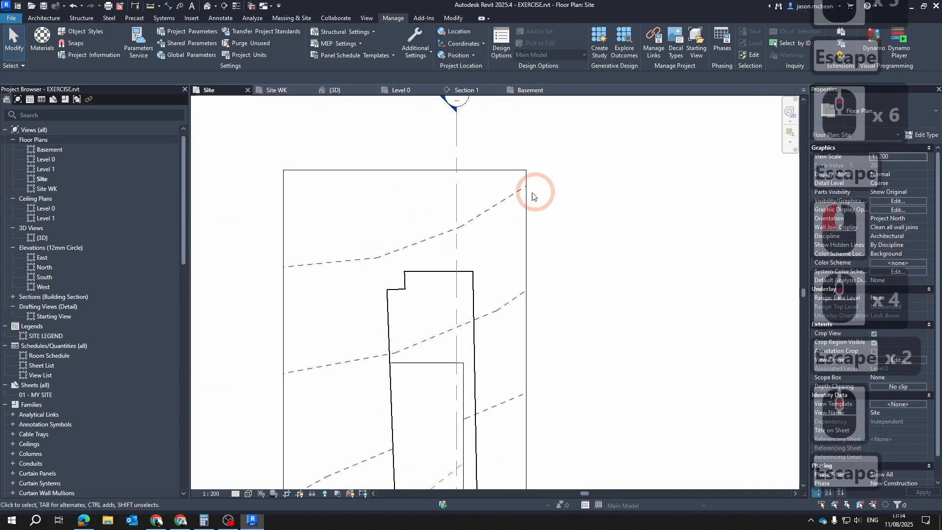
{"action": "scroll", "coordinate": [532, 197], "scroll_direction": "down", "scroll_amount": 5}
{"action": "middle_click_drag", "start_coordinate": [564, 309], "coordinate": [542, 254]}
{"action": "key", "text": "Escape"}
{"action": "left_click", "coordinate": [415, 338]}
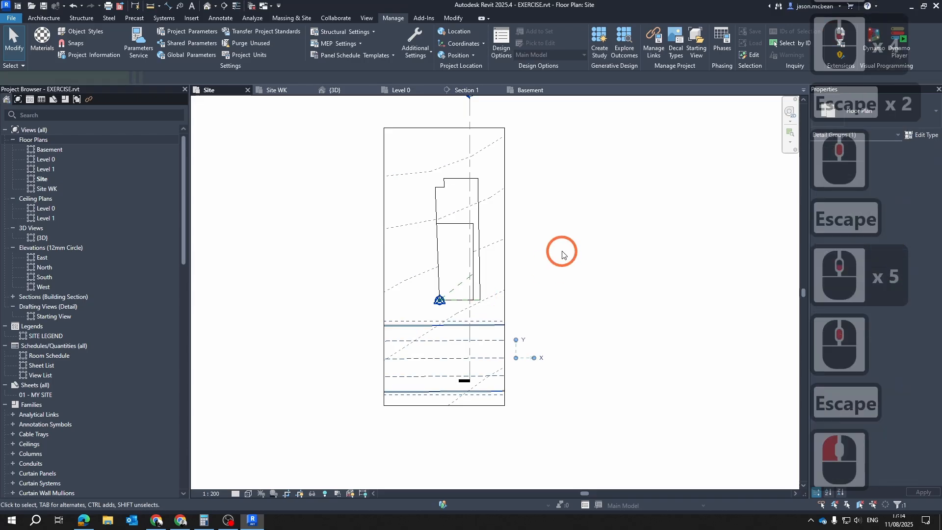
{"action": "key", "text": "Escape"}
{"action": "key", "text": "Escape"}
{"action": "scroll", "coordinate": [468, 127], "scroll_direction": "up", "scroll_amount": 4}
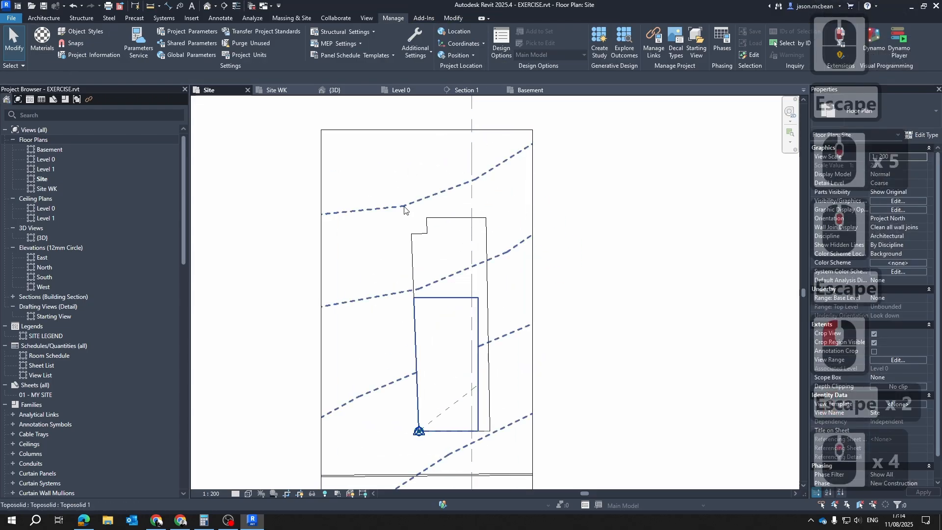
{"action": "scroll", "coordinate": [347, 222], "scroll_direction": "up", "scroll_amount": 4}
{"action": "middle_click_drag", "start_coordinate": [427, 230], "coordinate": [361, 256]}
{"action": "scroll", "coordinate": [405, 275], "scroll_direction": "down", "scroll_amount": 5}
{"action": "middle_click_drag", "start_coordinate": [450, 292], "coordinate": [454, 312]}
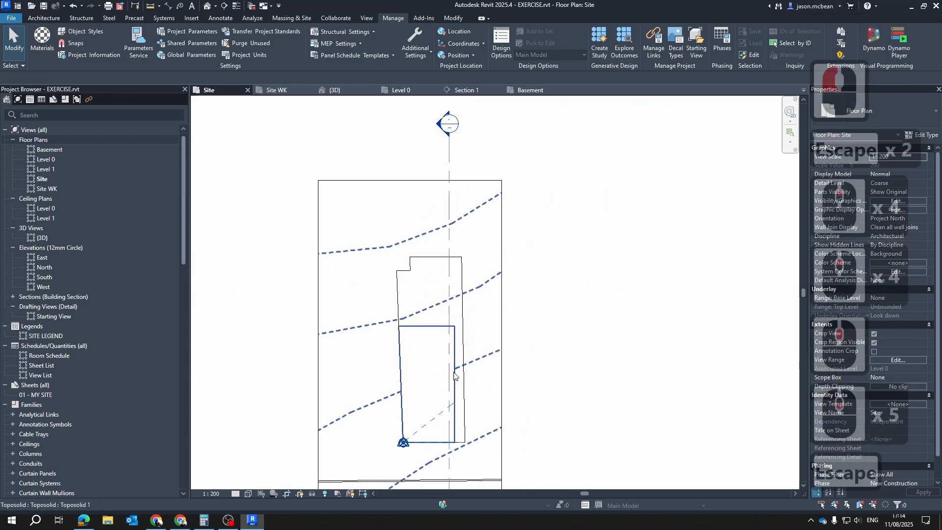
Examine in the Site plan how the toposolid contour lines break off around the excavated basement outline
{"action": "scroll", "coordinate": [431, 387], "scroll_direction": "up", "scroll_amount": 4}
{"action": "middle_click_drag", "start_coordinate": [368, 404], "coordinate": [420, 279]}
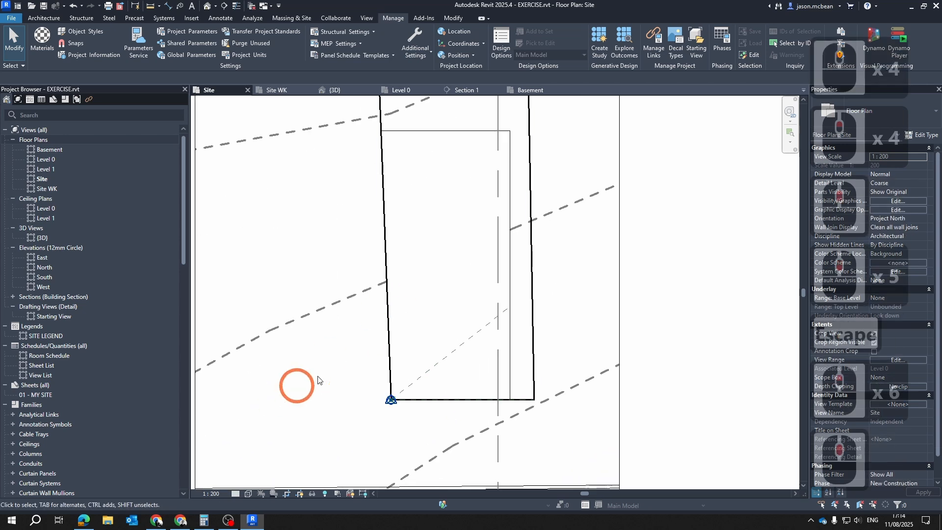
{"action": "scroll", "coordinate": [384, 340], "scroll_direction": "down", "scroll_amount": 6}
{"action": "key", "text": "Escape"}
{"action": "scroll", "coordinate": [441, 311], "scroll_direction": "up", "scroll_amount": 5}
{"action": "scroll", "coordinate": [497, 267], "scroll_direction": "down", "scroll_amount": 3}
{"action": "key", "text": "Escape"}
{"action": "scroll", "coordinate": [498, 268], "scroll_direction": "down", "scroll_amount": 2}
{"action": "scroll", "coordinate": [516, 208], "scroll_direction": "down", "scroll_amount": 1}
{"action": "middle_click_drag", "start_coordinate": [460, 130], "coordinate": [446, 232]}
{"action": "scroll", "coordinate": [446, 232], "scroll_direction": "up", "scroll_amount": 6}
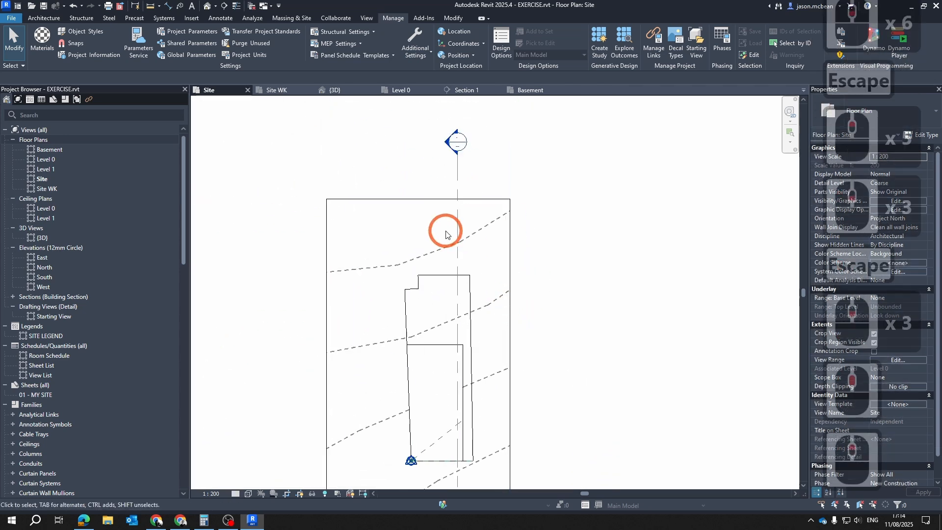
{"action": "scroll", "coordinate": [467, 234], "scroll_direction": "down", "scroll_amount": 5}
{"action": "key", "text": "Escape"}
{"action": "left_click", "coordinate": [377, 270]}
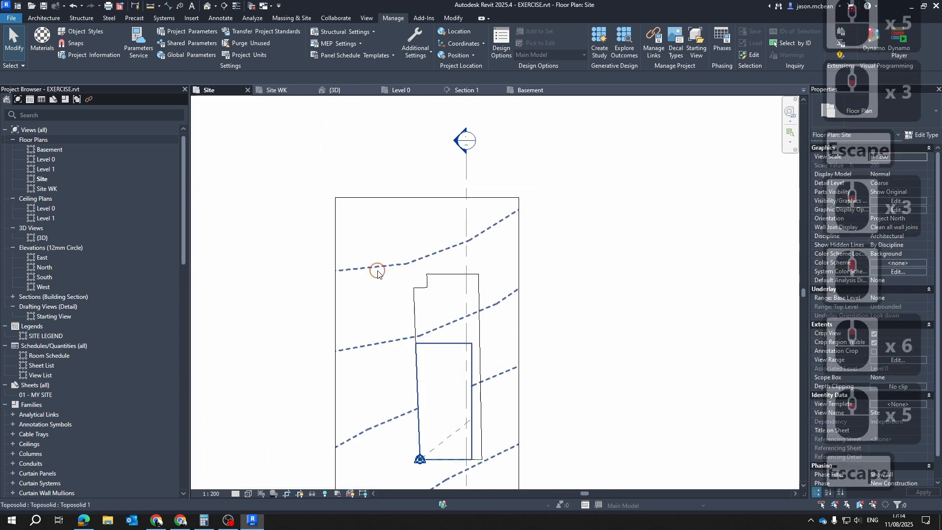
{"action": "key", "text": "Escape"}
{"action": "middle_click_drag", "start_coordinate": [425, 228], "coordinate": [372, 149]}
{"action": "key", "text": "Escape"}
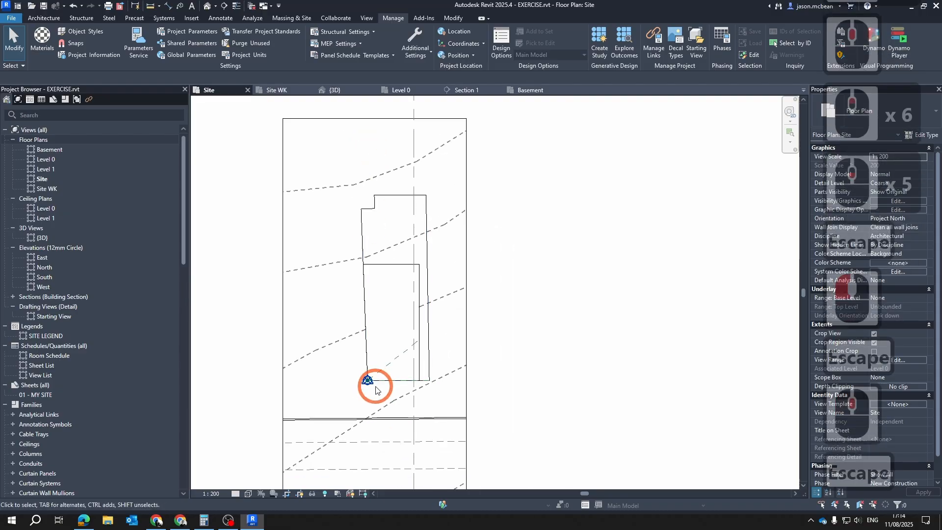
{"action": "scroll", "coordinate": [373, 389], "scroll_direction": "down", "scroll_amount": 4}
{"action": "scroll", "coordinate": [318, 332], "scroll_direction": "up", "scroll_amount": 4}
{"action": "key", "text": "Escape"}
Hide the crop region boundary in the Site floor plan
{"action": "key", "text": "Escape"}
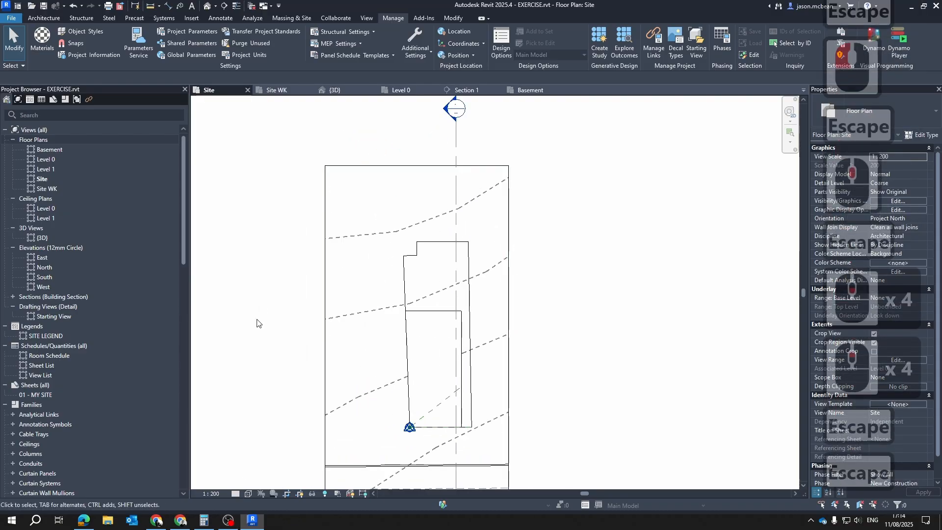
{"action": "left_click", "coordinate": [300, 493]}
Check the interrupted contour lines across the building footprint and basement in the Site plan, selecting the toposolid to identify them
{"action": "key", "text": "Escape"}
{"action": "scroll", "coordinate": [342, 264], "scroll_direction": "up", "scroll_amount": 3}
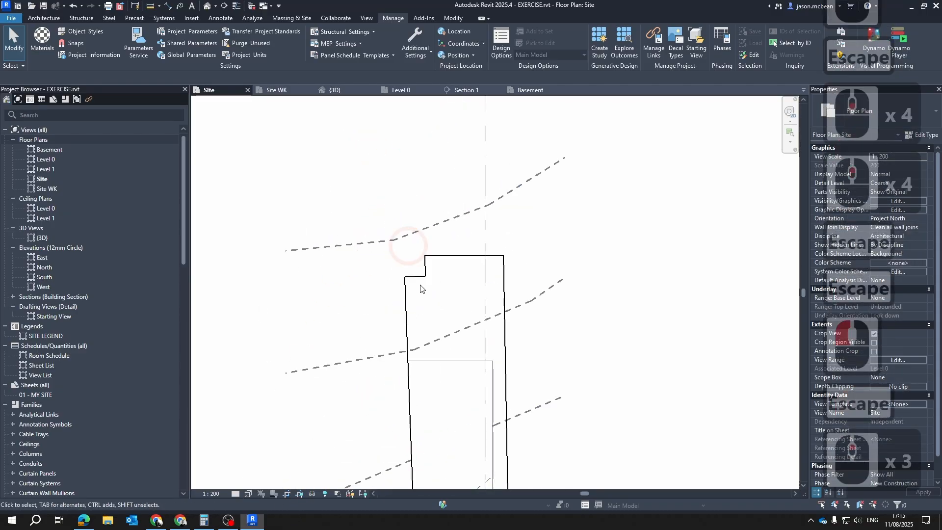
{"action": "middle_click_drag", "start_coordinate": [435, 383], "coordinate": [442, 280]}
{"action": "key", "text": "Escape"}
{"action": "left_click", "coordinate": [370, 410]}
{"action": "left_click", "coordinate": [360, 368]}
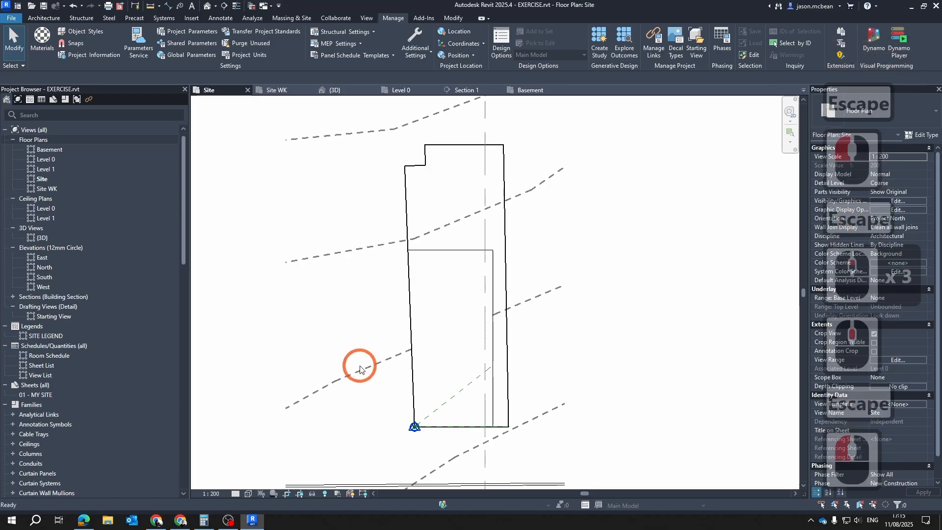
{"action": "key", "text": "Escape"}
{"action": "scroll", "coordinate": [514, 297], "scroll_direction": "up", "scroll_amount": 5}
{"action": "scroll", "coordinate": [530, 299], "scroll_direction": "down", "scroll_amount": 5}
{"action": "left_click", "coordinate": [533, 301]}
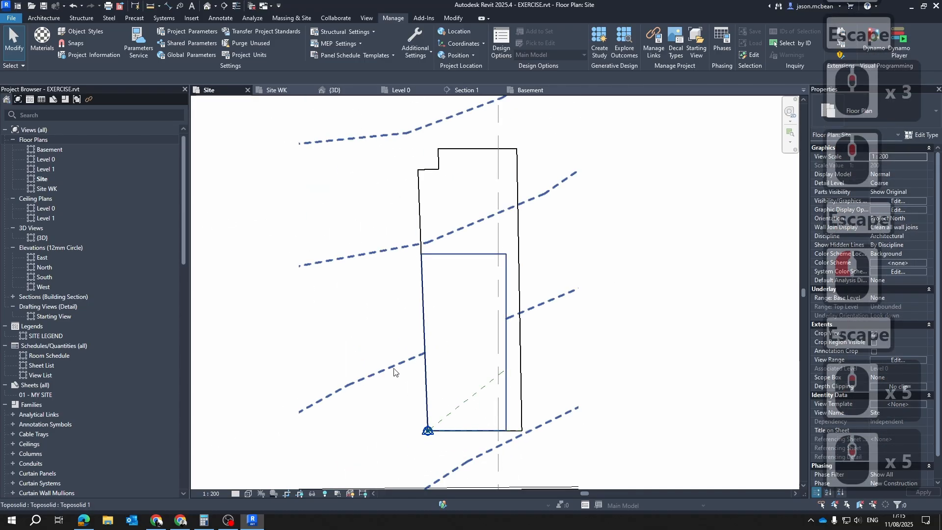
{"action": "scroll", "coordinate": [475, 267], "scroll_direction": "down", "scroll_amount": 3}
{"action": "key", "text": "Escape"}
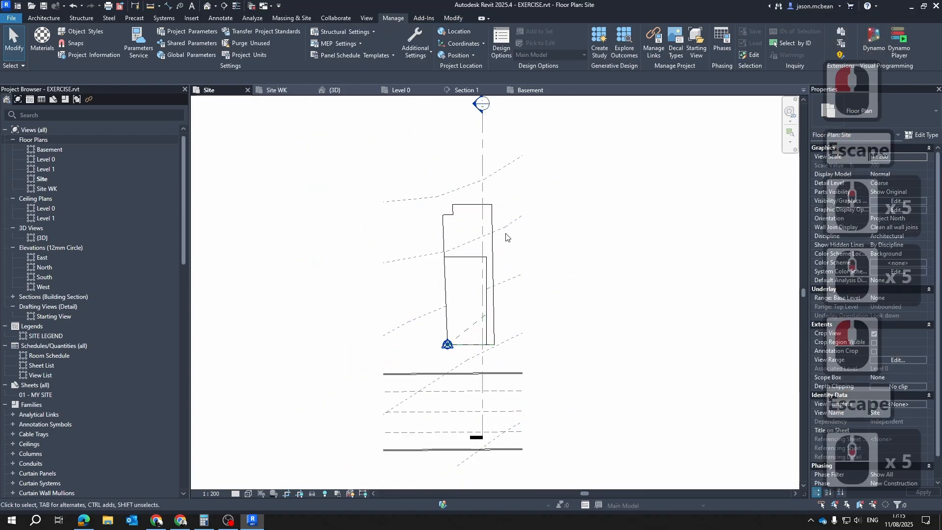
{"action": "key", "text": "Escape"}
{"action": "left_click_drag", "start_coordinate": [607, 230], "coordinate": [355, 214]}
{"action": "key", "text": "Escape"}
{"action": "key", "text": "Escape"}
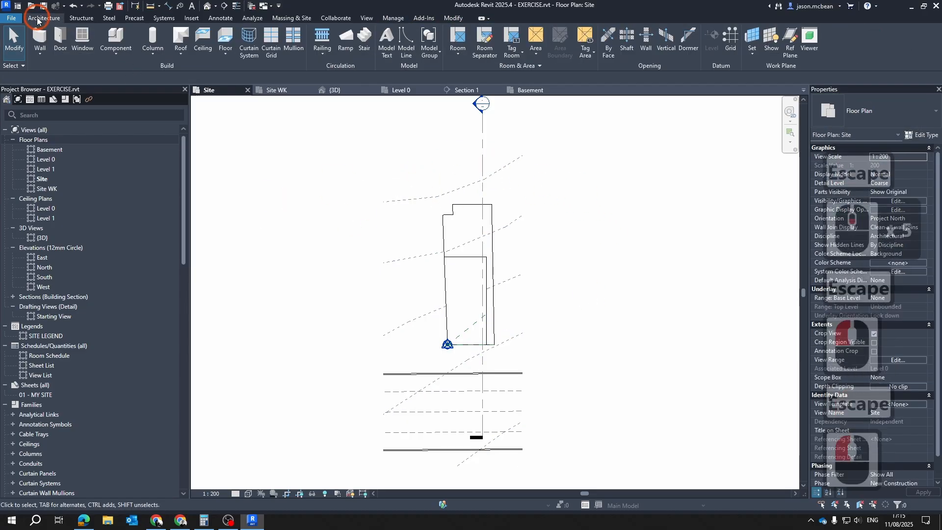
{"action": "left_click", "coordinate": [361, 93]}
{"action": "left_click", "coordinate": [222, 18]}
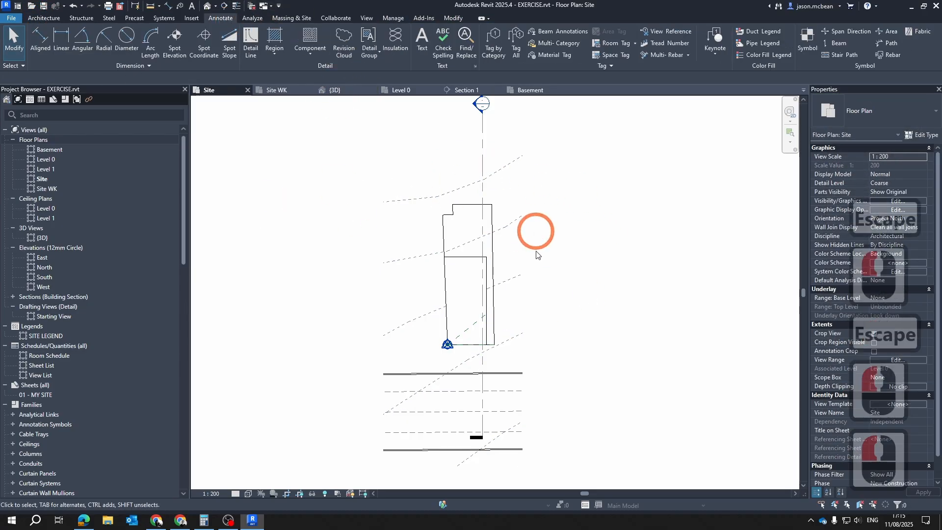
{"action": "key", "text": "Escape"}
{"action": "key", "text": "Escape"}
{"action": "left_click", "coordinate": [496, 284]}
{"action": "scroll", "coordinate": [343, 333], "scroll_direction": "up", "scroll_amount": 6}
{"action": "key", "text": "Escape"}
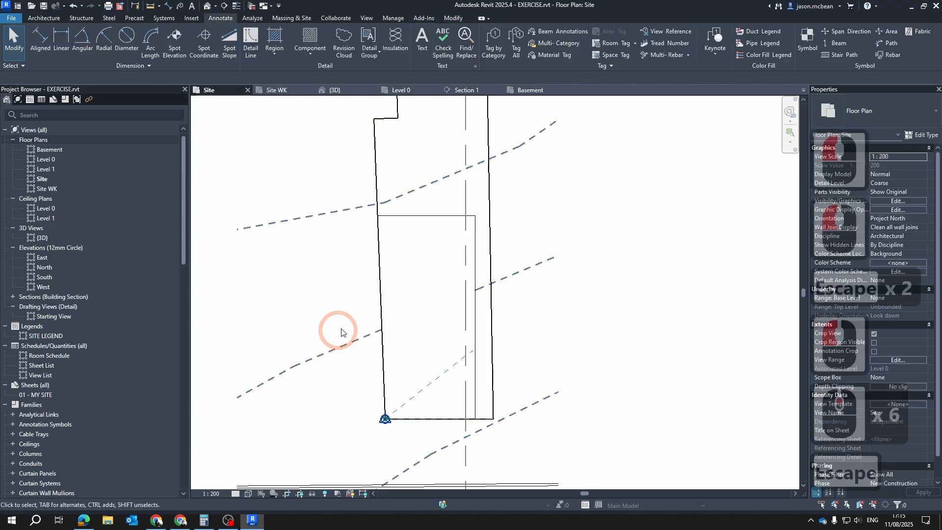
{"action": "scroll", "coordinate": [479, 231], "scroll_direction": "down", "scroll_amount": 6}
{"action": "scroll", "coordinate": [442, 212], "scroll_direction": "up", "scroll_amount": 6}
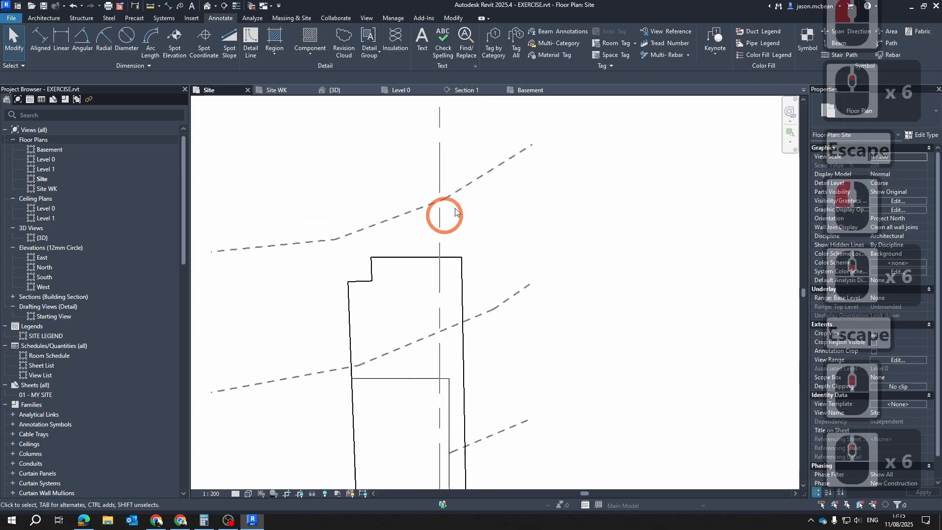
{"action": "scroll", "coordinate": [494, 262], "scroll_direction": "down", "scroll_amount": 7}
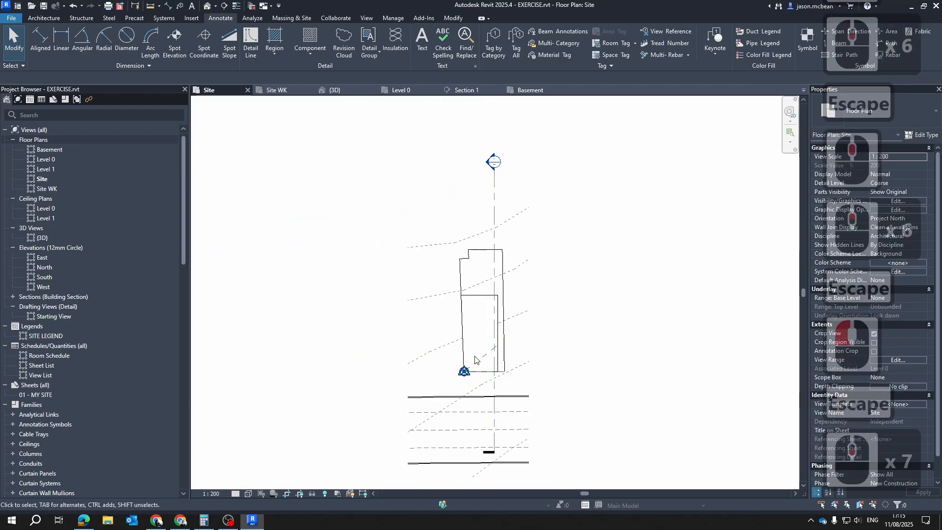
Open the Site WK floor plan and reset its temporary hide/isolate so that all elements show
{"action": "left_click", "coordinate": [297, 91]}
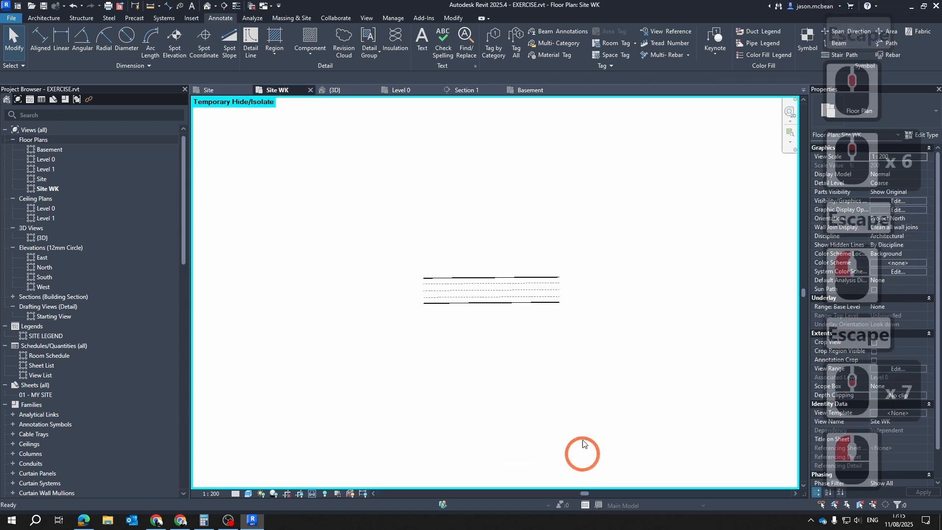
{"action": "scroll", "coordinate": [476, 323], "scroll_direction": "up", "scroll_amount": 6}
{"action": "left_click", "coordinate": [313, 494]}
{"action": "left_click", "coordinate": [338, 441]}
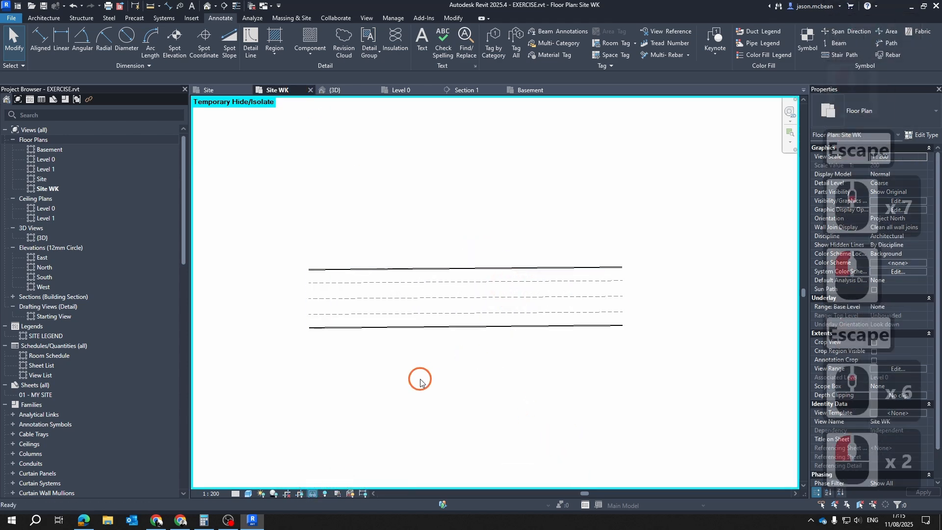
{"action": "scroll", "coordinate": [533, 367], "scroll_direction": "up", "scroll_amount": 3}
{"action": "scroll", "coordinate": [533, 367], "scroll_direction": "down", "scroll_amount": 6}
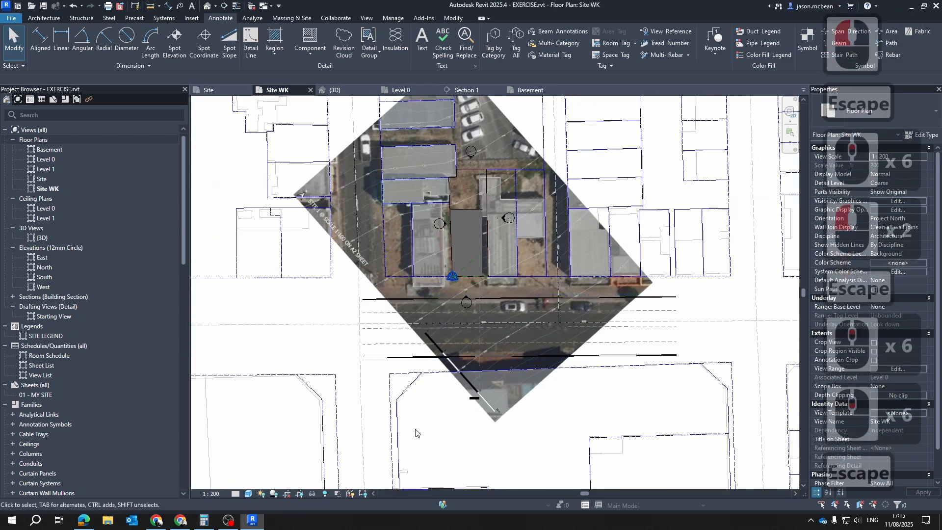
Temporarily isolate the imported BoKaap.dxf drawing in the Site WK plan
{"action": "left_click", "coordinate": [390, 414]}
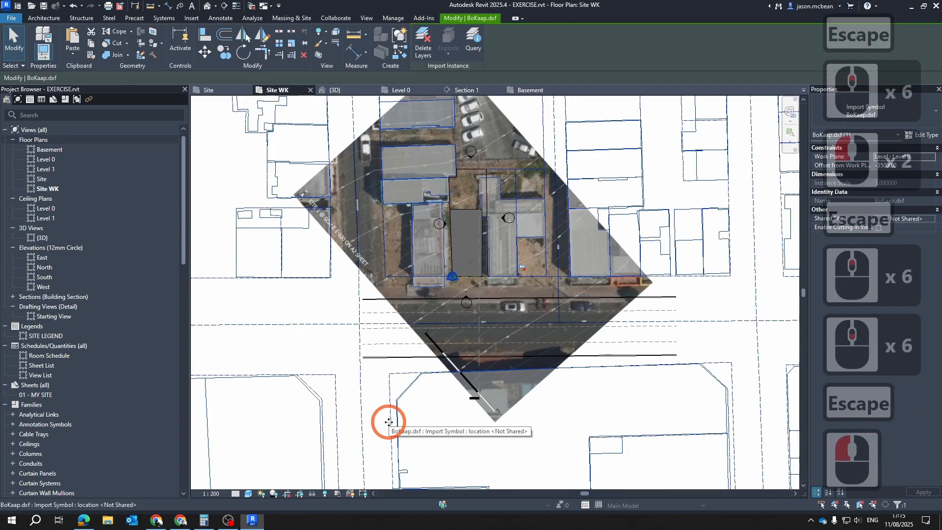
{"action": "left_click", "coordinate": [311, 494]}
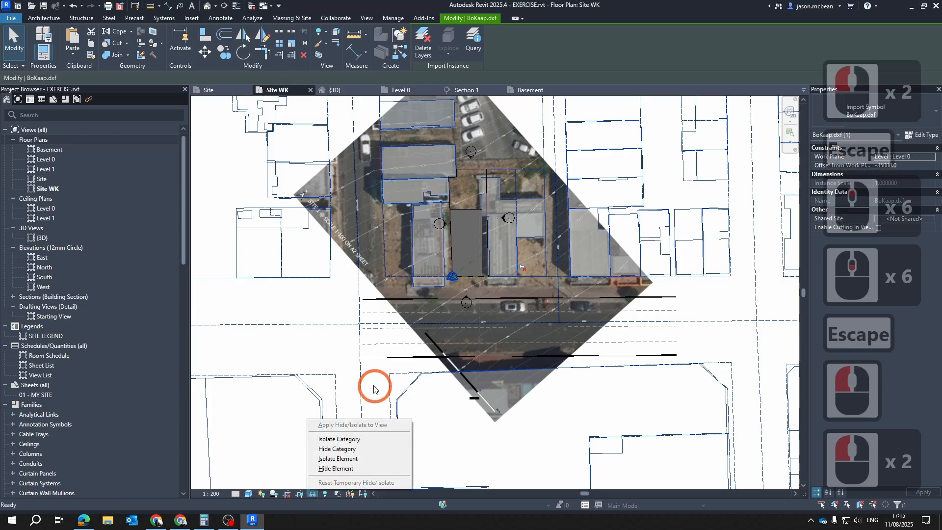
{"action": "left_click", "coordinate": [344, 468]}
{"action": "scroll", "coordinate": [579, 273], "scroll_direction": "up", "scroll_amount": 4}
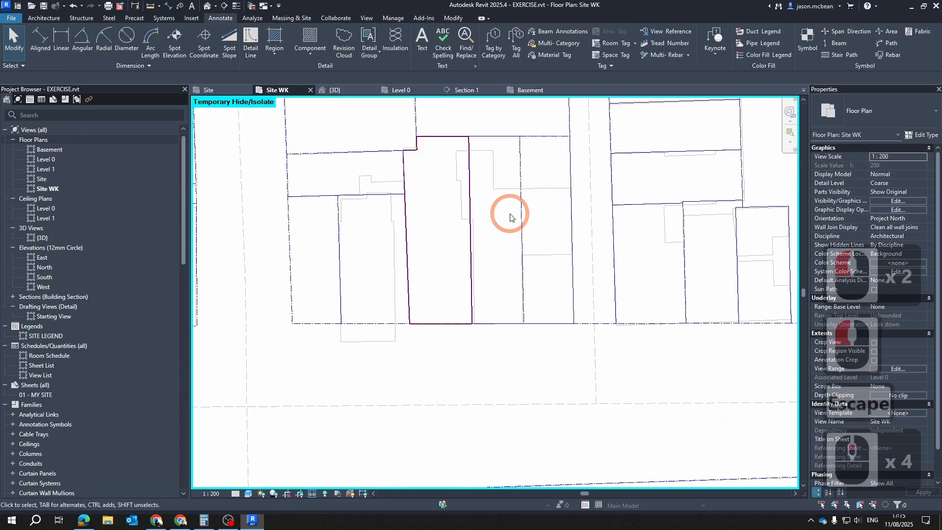
{"action": "key", "text": "Escape"}
{"action": "scroll", "coordinate": [506, 278], "scroll_direction": "up", "scroll_amount": 4}
Show only the SiteBoundary and Z Added layers of BoKaap.dxf in Site WK, hiding BuildingFootPrints, cadastal, Extent and Roads
{"action": "key", "text": "v"}
{"action": "key", "text": "g"}
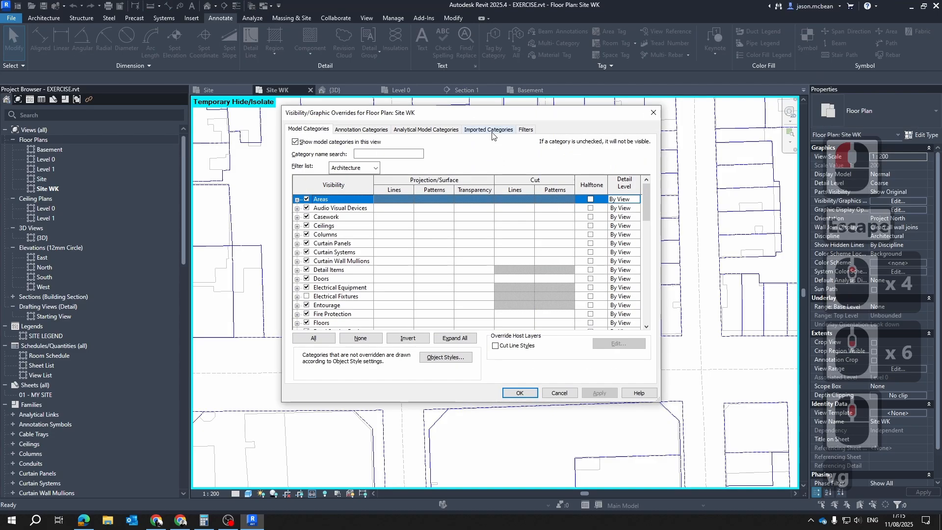
{"action": "left_click", "coordinate": [488, 129]}
{"action": "left_click", "coordinate": [316, 192]}
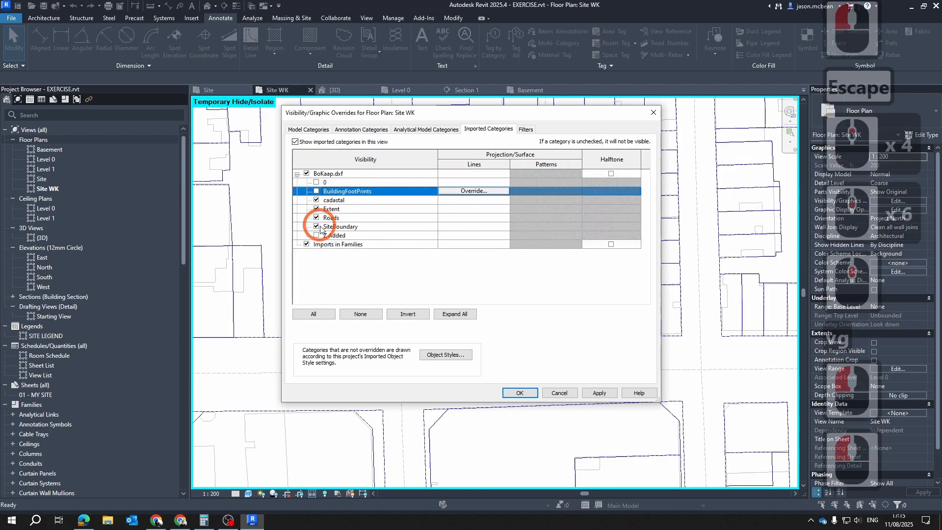
{"action": "left_click", "coordinate": [317, 226]}
{"action": "left_click", "coordinate": [317, 209]}
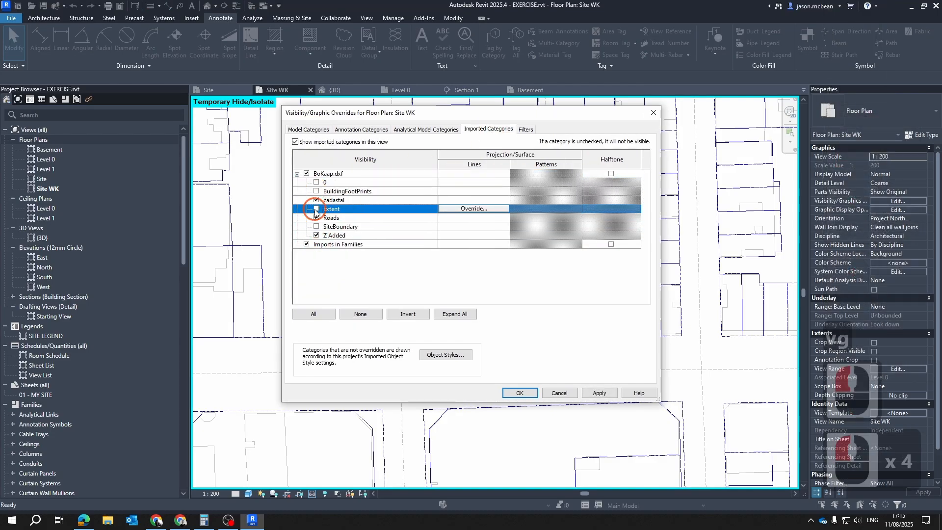
{"action": "left_click", "coordinate": [316, 226]}
{"action": "left_click", "coordinate": [316, 217]}
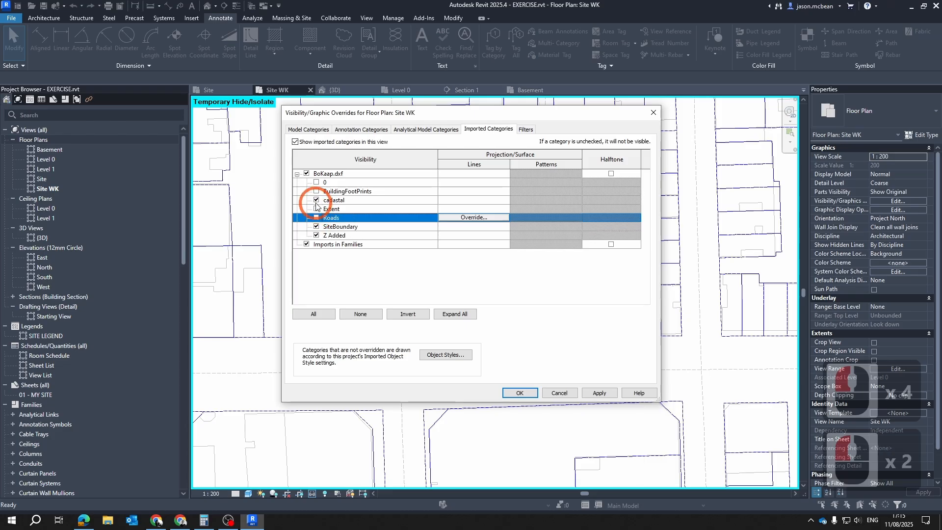
{"action": "left_click", "coordinate": [316, 200]}
{"action": "left_click", "coordinate": [604, 393]}
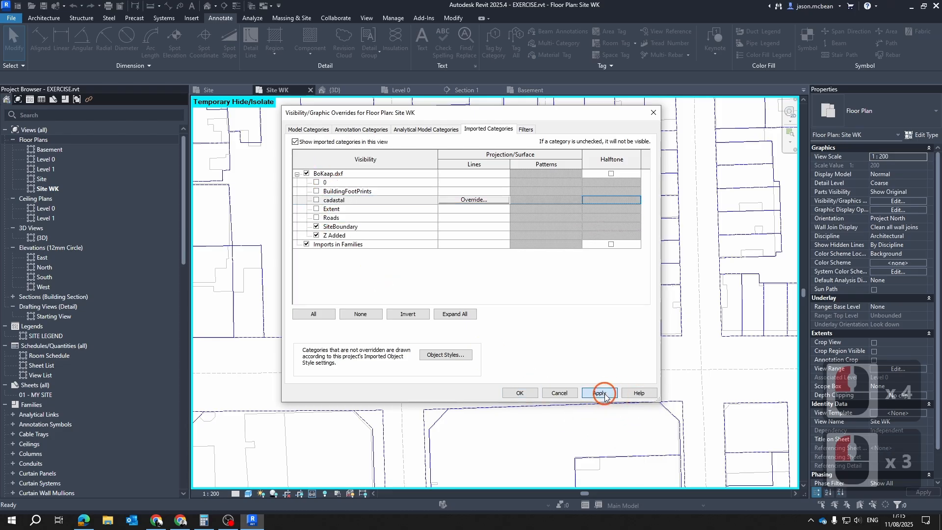
{"action": "left_click", "coordinate": [531, 393]}
{"action": "scroll", "coordinate": [476, 278], "scroll_direction": "down", "scroll_amount": 4}
{"action": "scroll", "coordinate": [493, 301], "scroll_direction": "up", "scroll_amount": 2}
{"action": "key", "text": "Escape"}
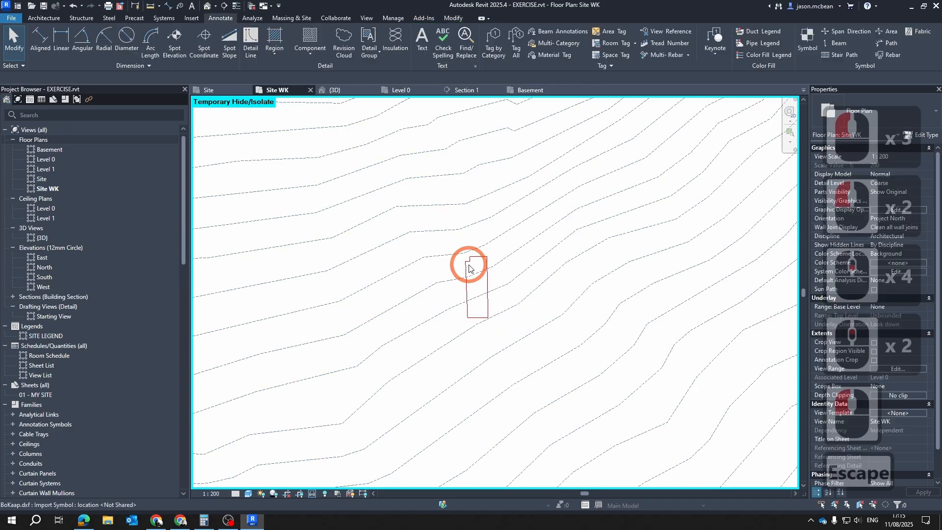
{"action": "scroll", "coordinate": [488, 340], "scroll_direction": "up", "scroll_amount": 4}
{"action": "middle_click_drag", "start_coordinate": [521, 175], "coordinate": [520, 253]}
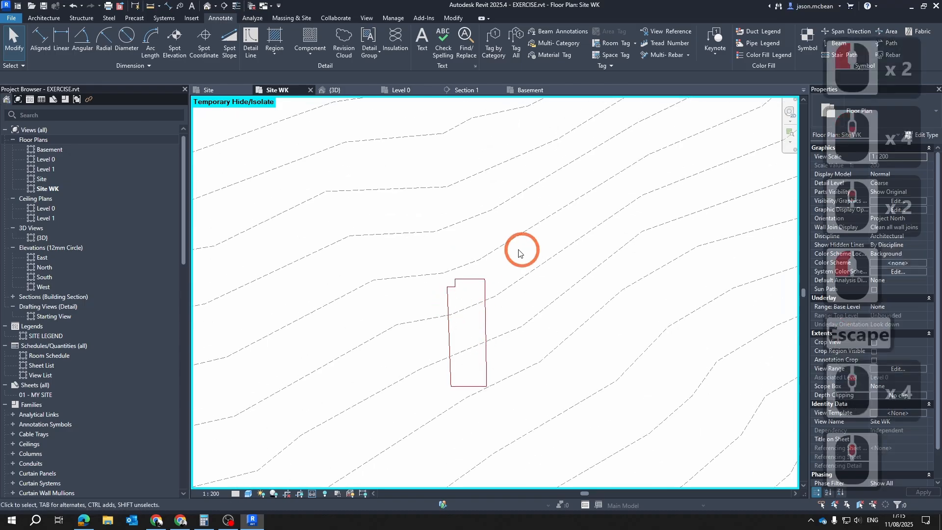
Look through the line styles available for detail lines to find one suitable for tracing the contours
{"action": "left_click", "coordinate": [44, 17]}
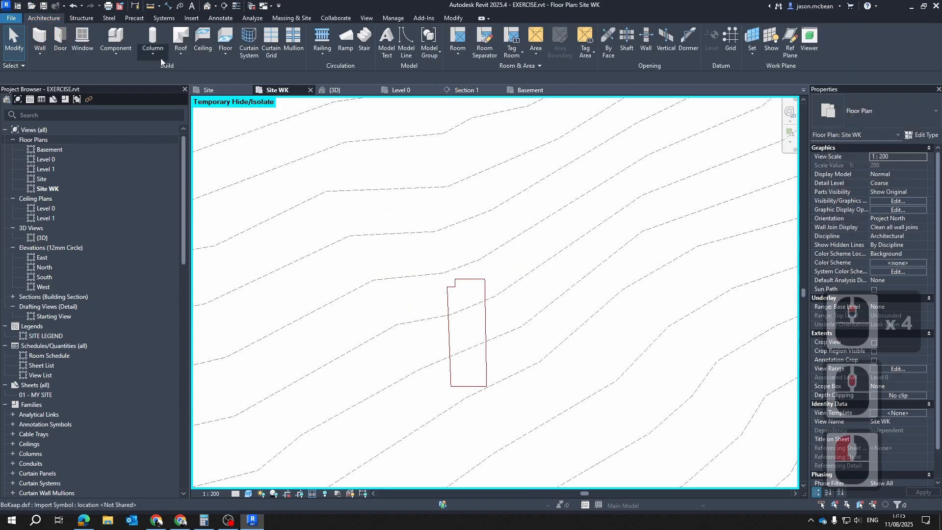
{"action": "left_click", "coordinate": [218, 18]}
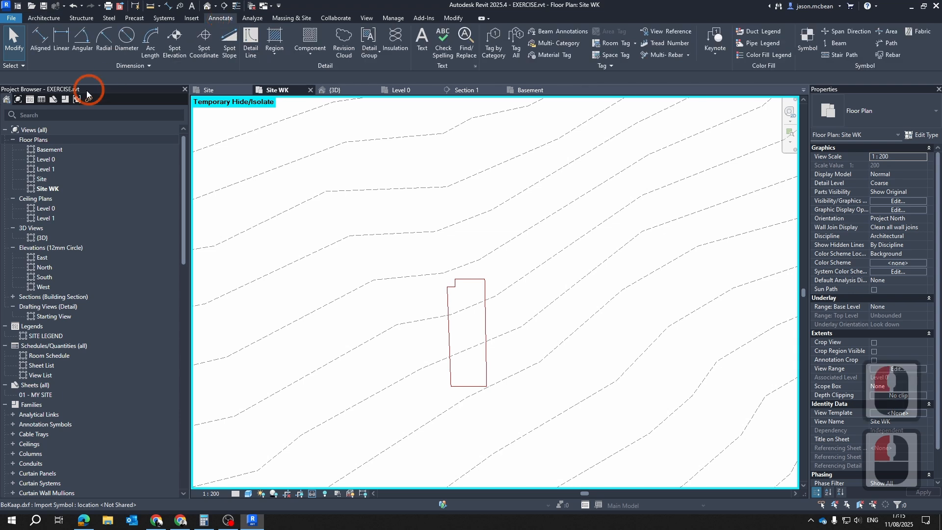
{"action": "key", "text": "d"}
{"action": "key", "text": "l"}
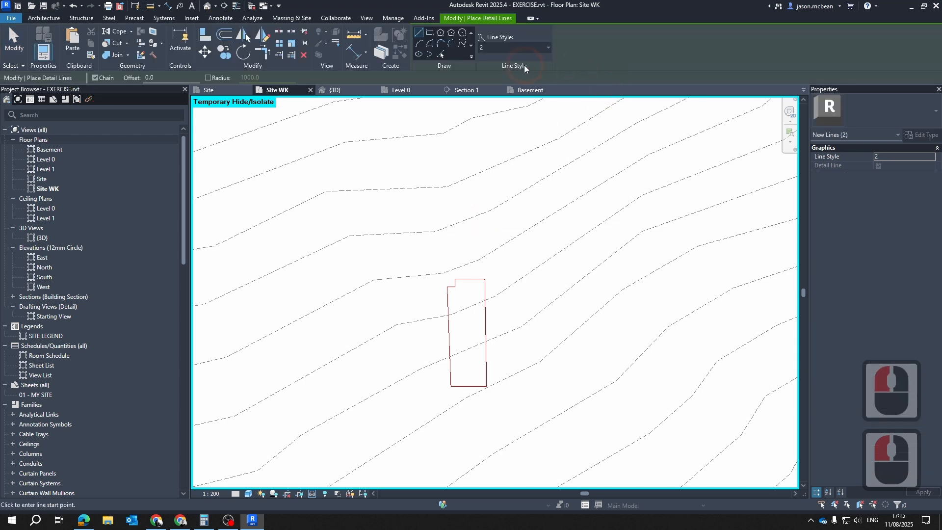
{"action": "left_click", "coordinate": [539, 51]}
{"action": "scroll", "coordinate": [528, 88], "scroll_direction": "up", "scroll_amount": 5}
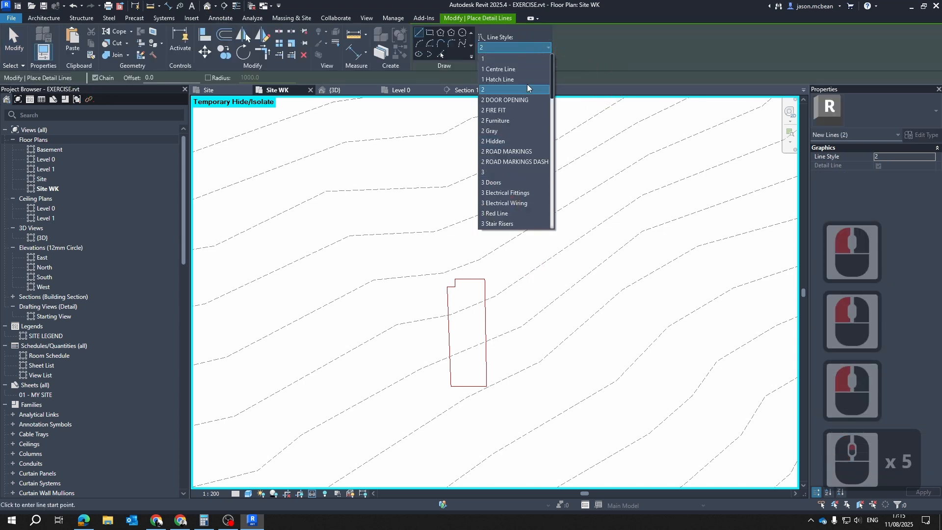
{"action": "scroll", "coordinate": [513, 151], "scroll_direction": "down", "scroll_amount": 4}
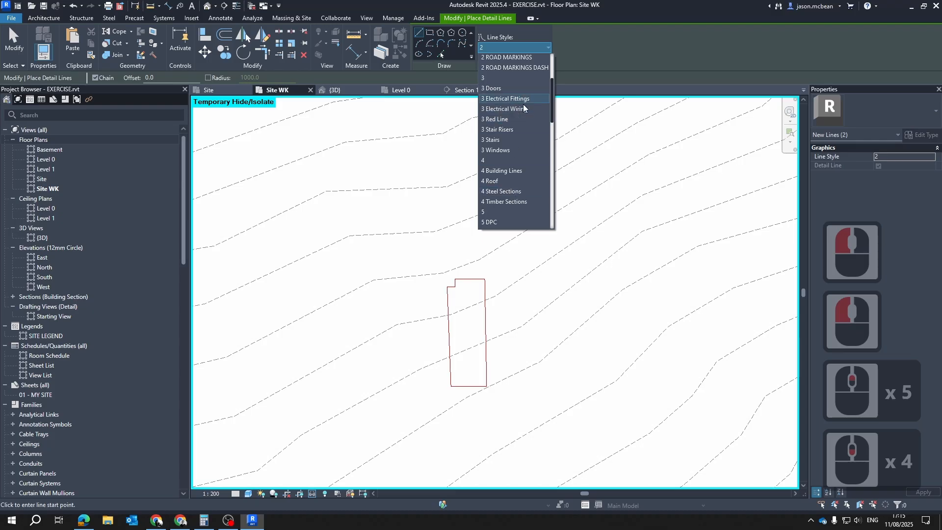
{"action": "scroll", "coordinate": [521, 122], "scroll_direction": "down", "scroll_amount": 6}
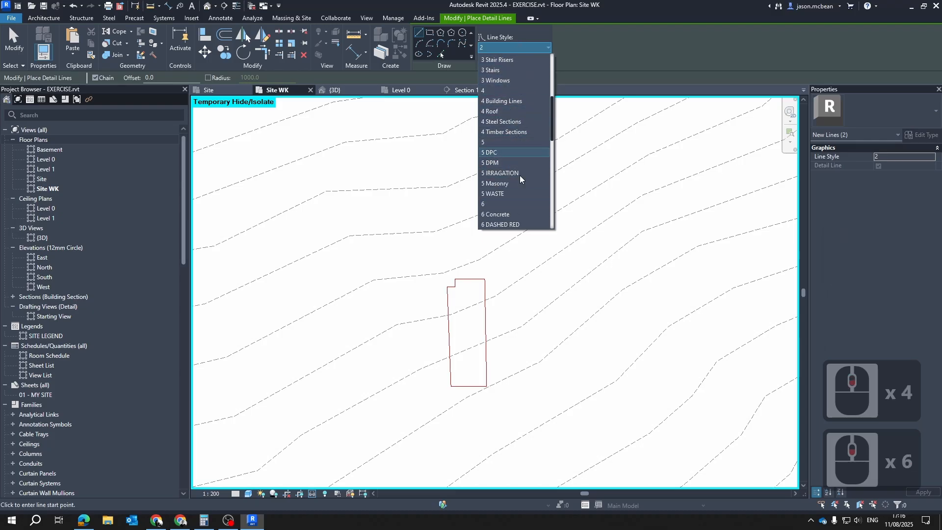
{"action": "scroll", "coordinate": [505, 147], "scroll_direction": "up", "scroll_amount": 3}
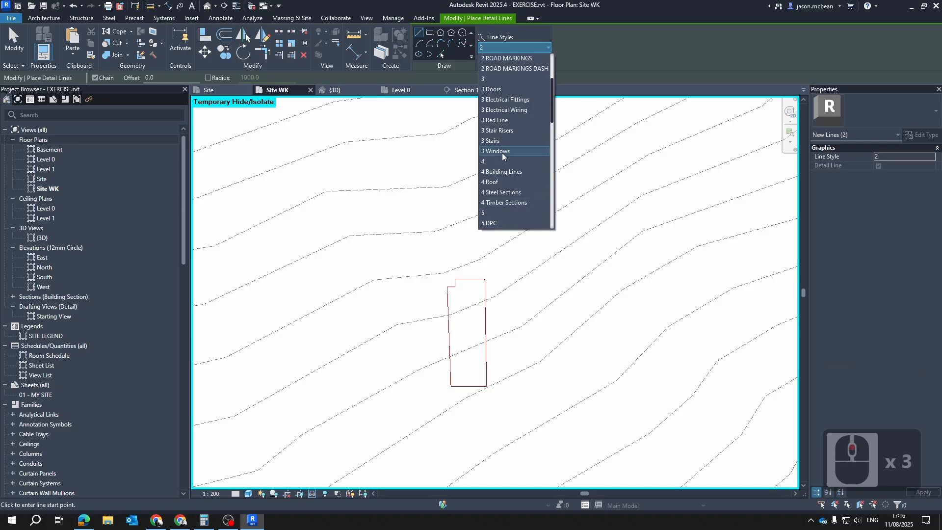
{"action": "key", "text": "Escape"}
{"action": "key", "text": "Escape"}
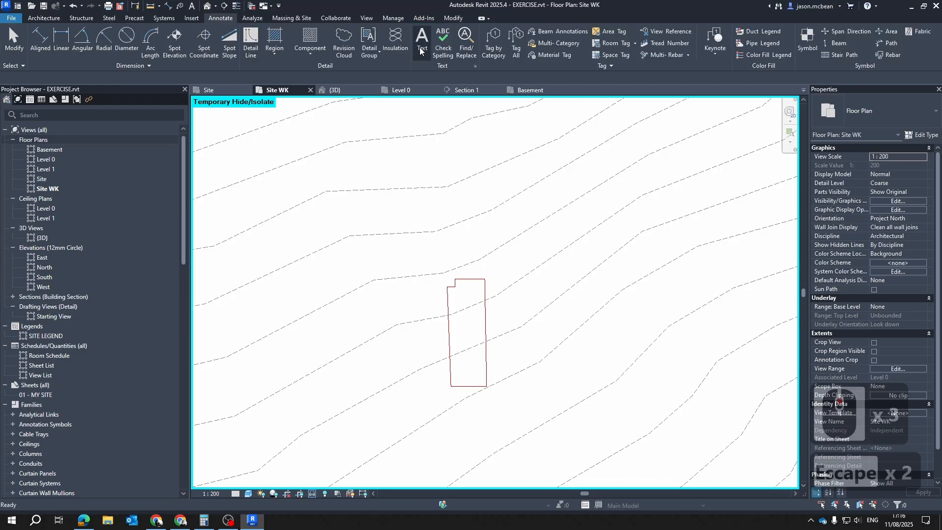
Open the project's additional settings covering line styles, weights and patterns
{"action": "left_click", "coordinate": [336, 19]}
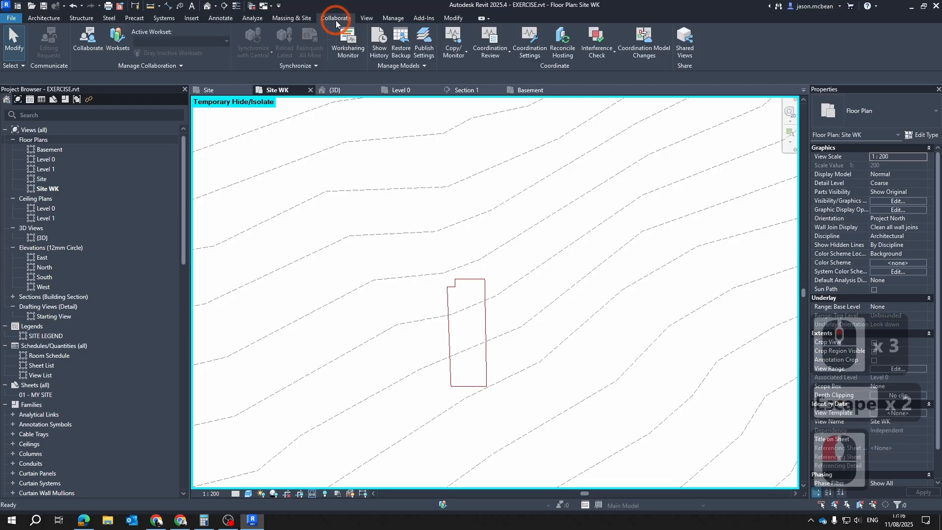
{"action": "left_click", "coordinate": [298, 18]}
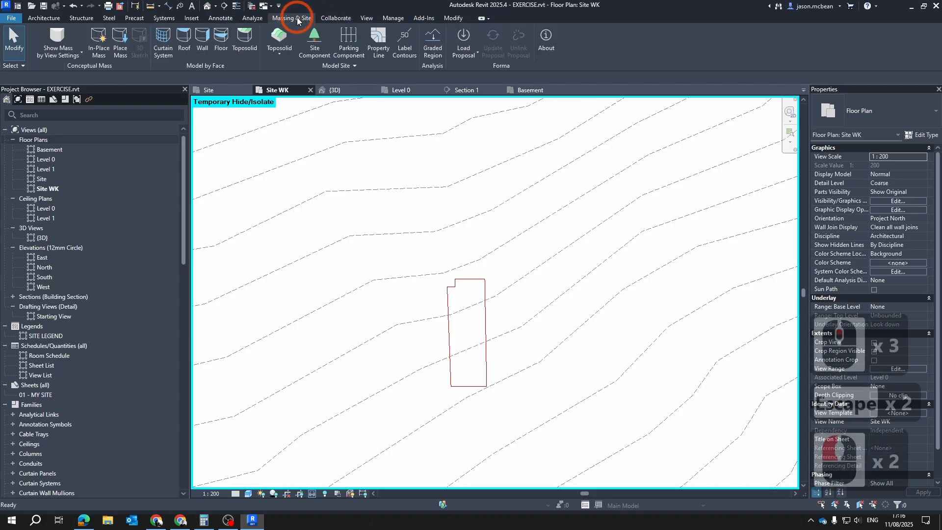
{"action": "left_click", "coordinate": [393, 18]}
{"action": "left_click", "coordinate": [400, 49]}
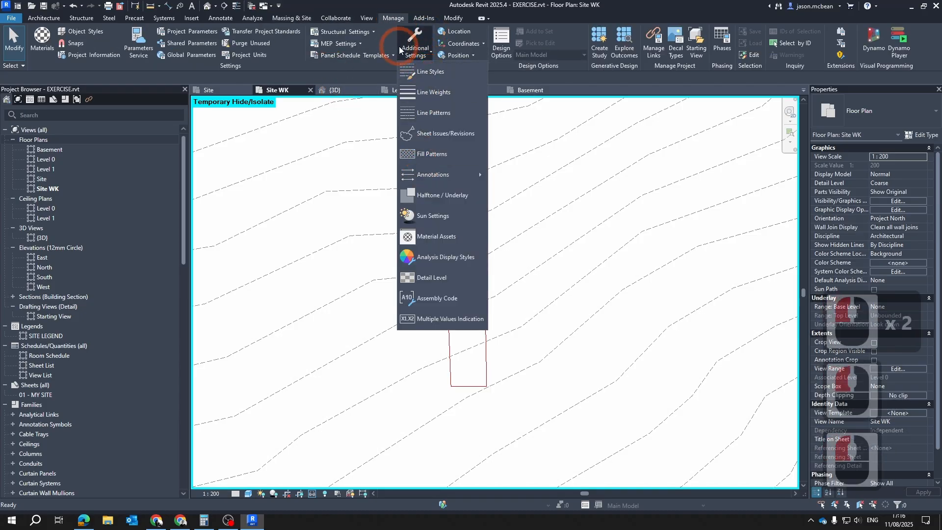
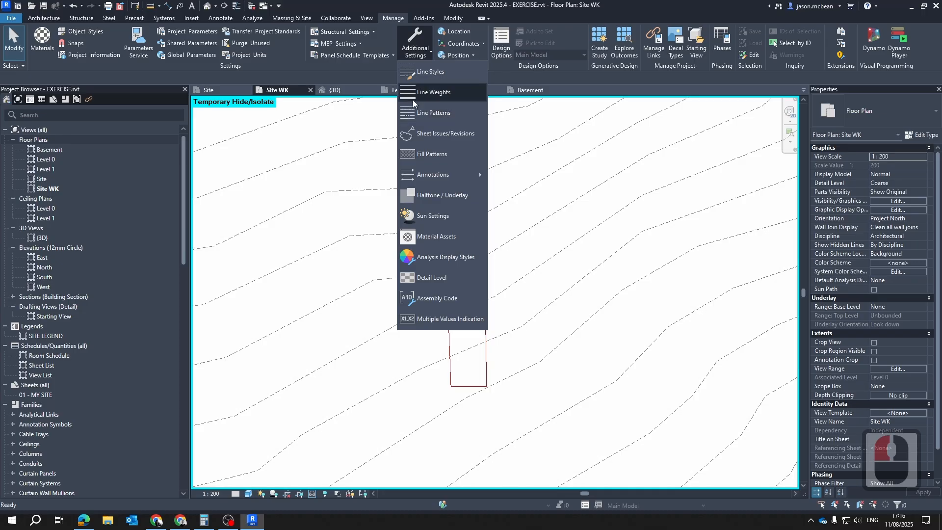
Create a new line style named 4 Contours M as a subcategory of Lines
{"action": "left_click", "coordinate": [416, 72]}
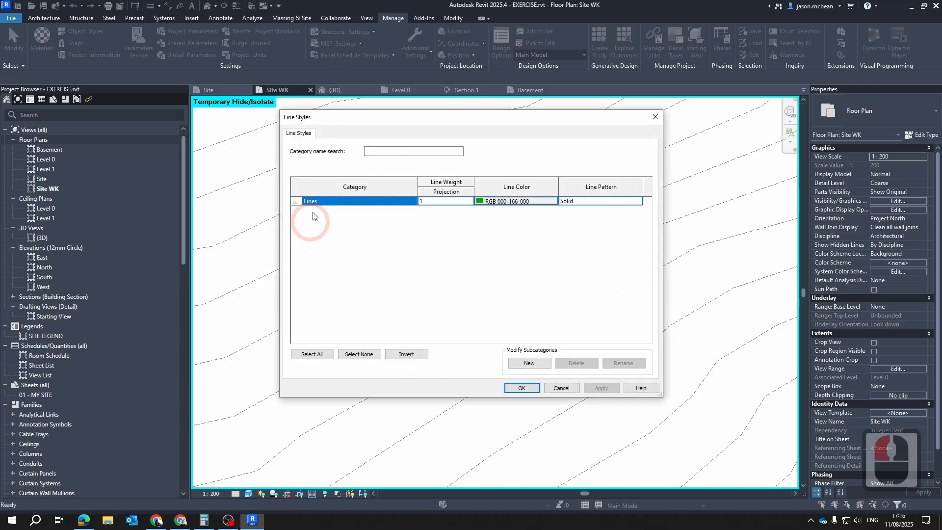
{"action": "left_click", "coordinate": [292, 203]}
{"action": "left_click", "coordinate": [295, 203]}
{"action": "left_click", "coordinate": [295, 202]}
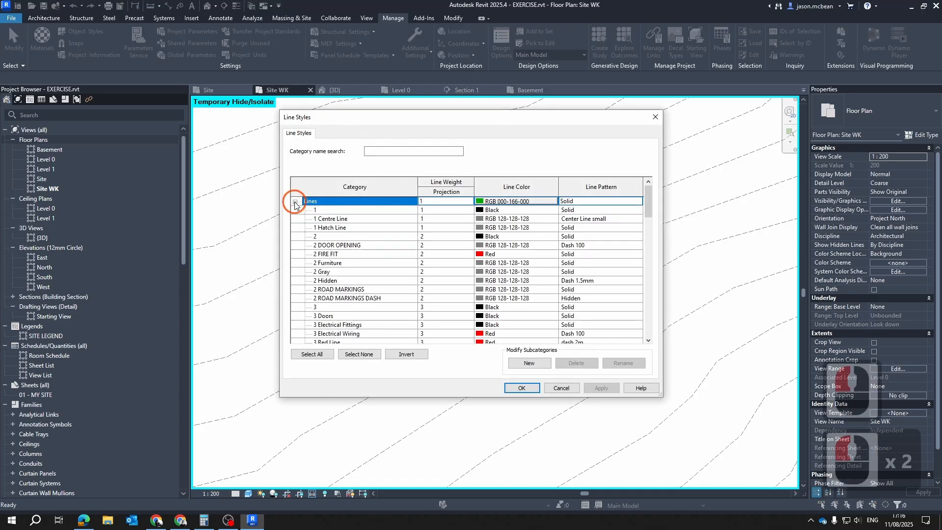
{"action": "scroll", "coordinate": [483, 332], "scroll_direction": "down", "scroll_amount": 1}
{"action": "left_click", "coordinate": [529, 363]}
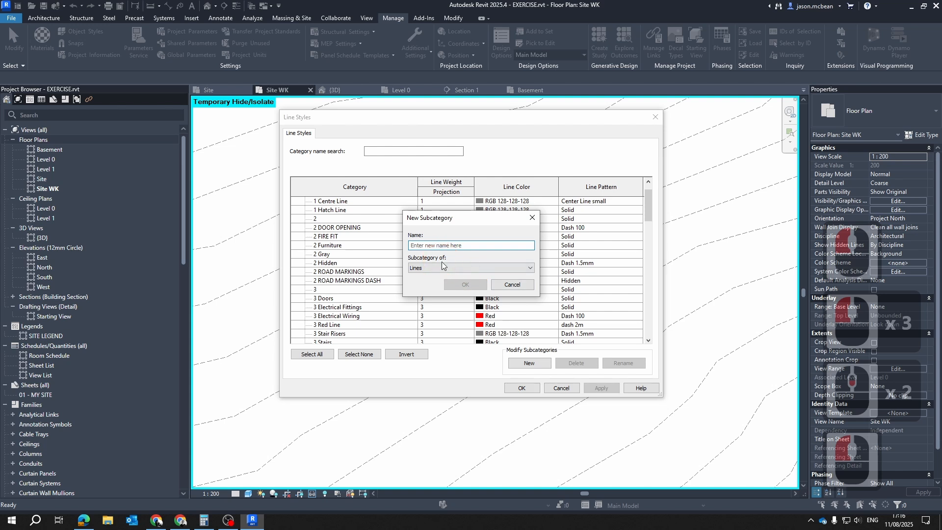
{"action": "type", "text": "4 Co"}
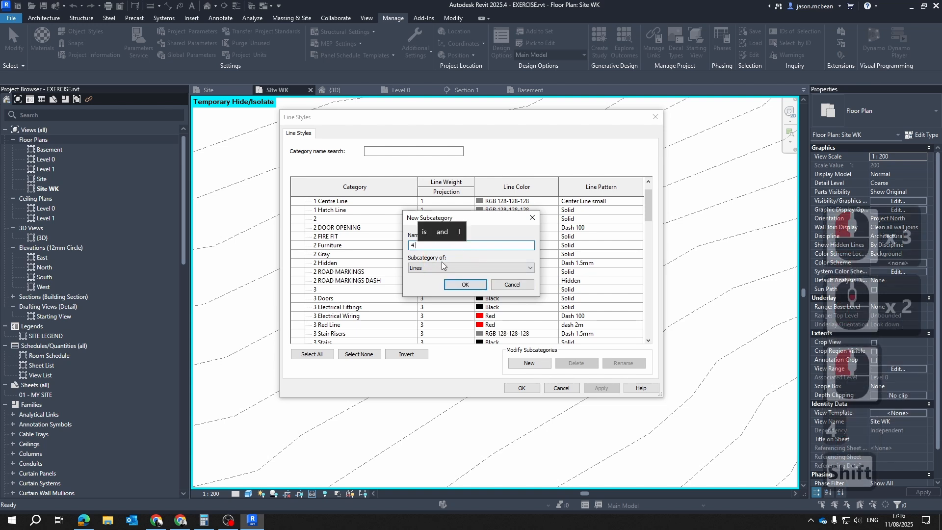
{"action": "type", "text": "ntours"}
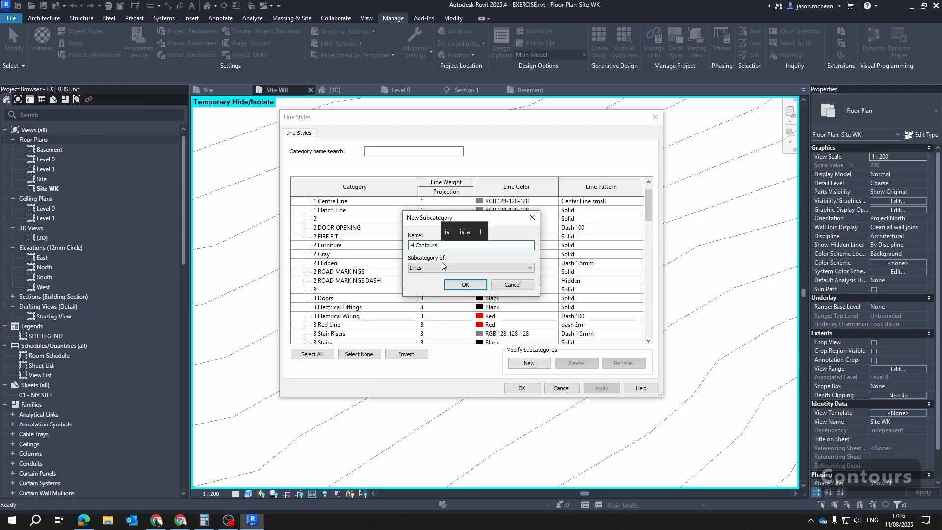
{"action": "type", "text": " M"}
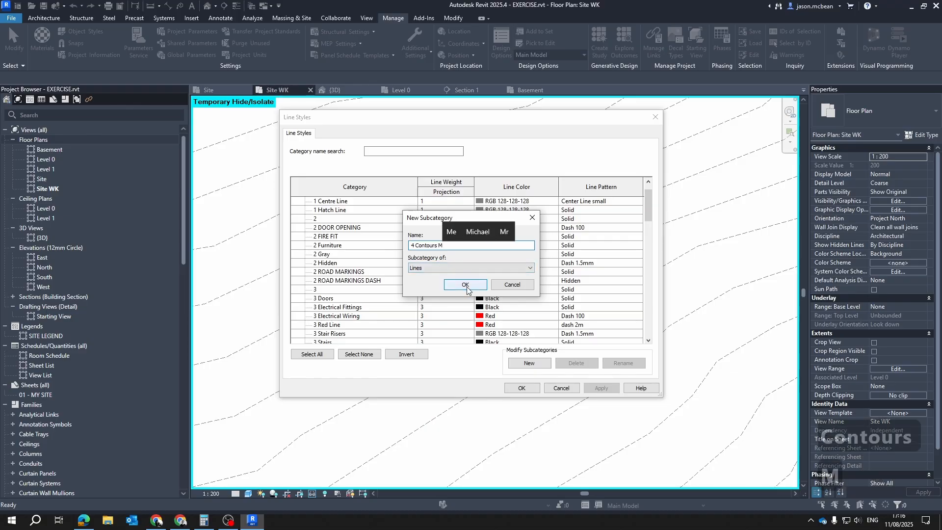
{"action": "left_click", "coordinate": [465, 285]}
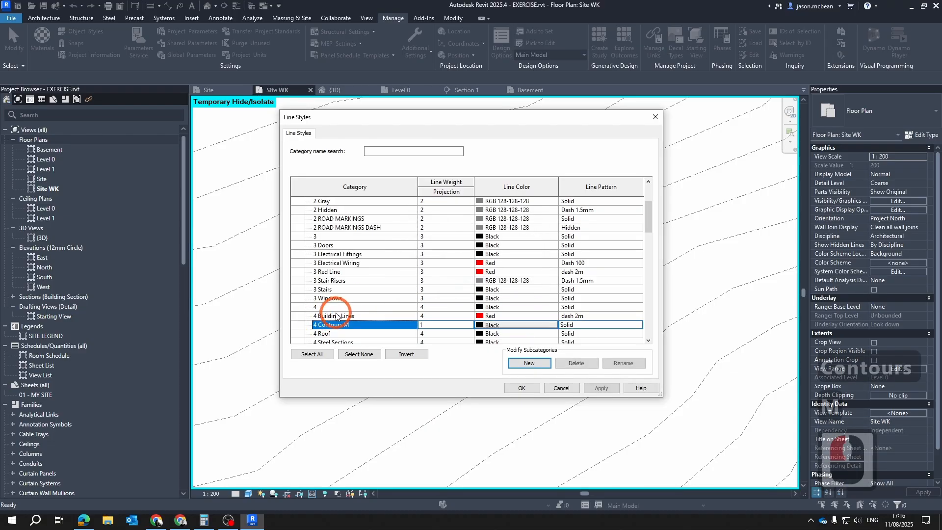
Give the 4 Contours M line style the grey colour RGB 128-128-128 and the dash 2m pattern
{"action": "left_click", "coordinate": [489, 328]}
{"action": "left_click", "coordinate": [407, 241]}
{"action": "left_click", "coordinate": [510, 341]}
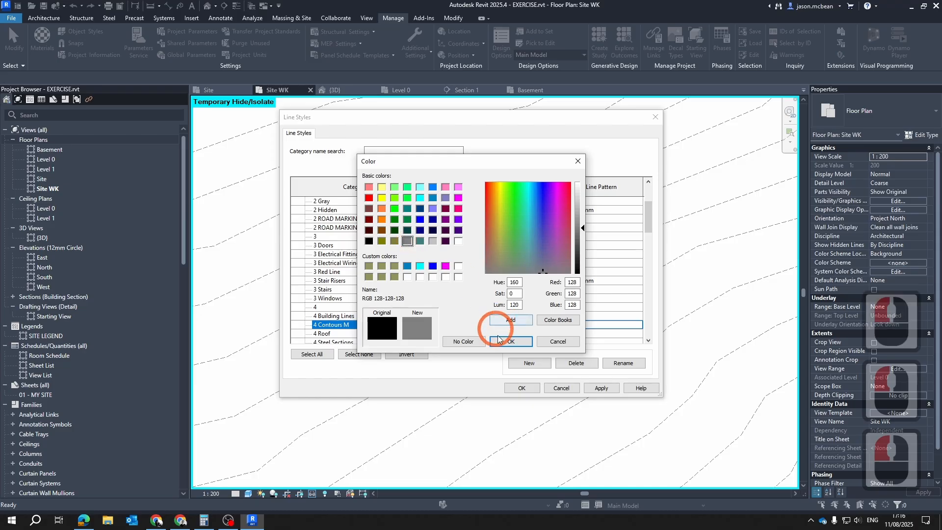
{"action": "left_click", "coordinate": [638, 325]}
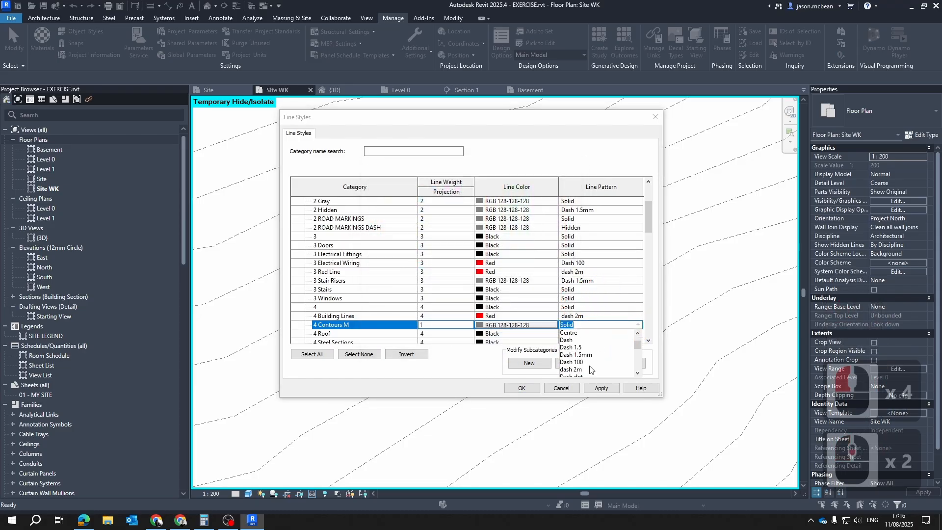
{"action": "left_click", "coordinate": [580, 369]}
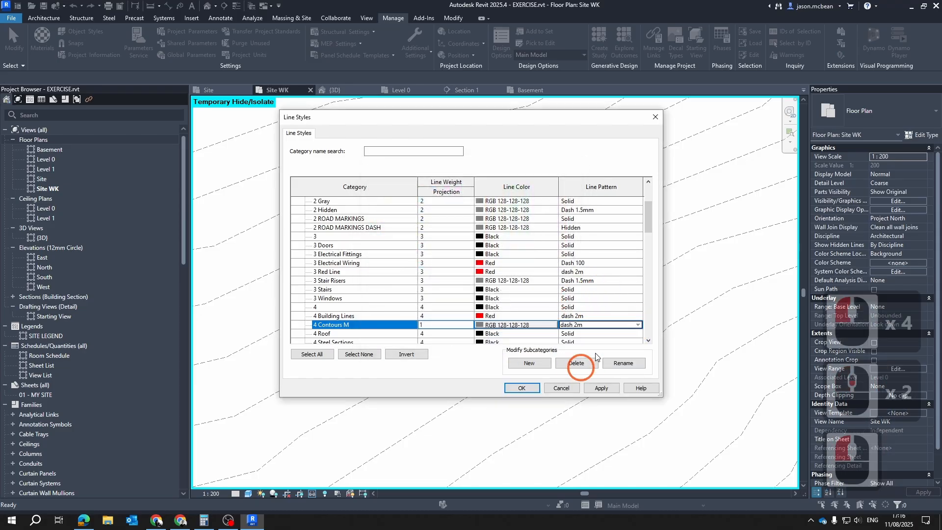
{"action": "left_click", "coordinate": [603, 387]}
{"action": "left_click", "coordinate": [478, 367]}
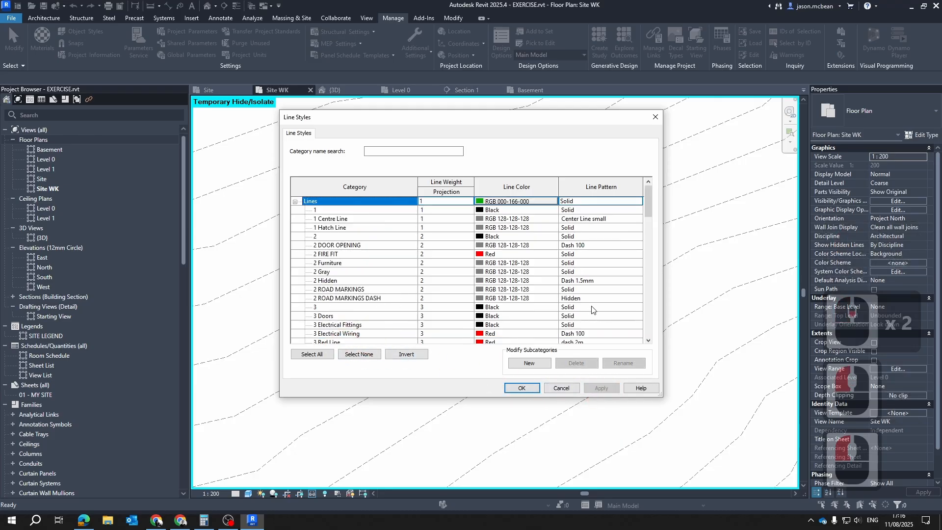
Set the projection line weight of the 4 Contours M line style to 4 and accept the line styles
{"action": "scroll", "coordinate": [364, 336], "scroll_direction": "down", "scroll_amount": 5}
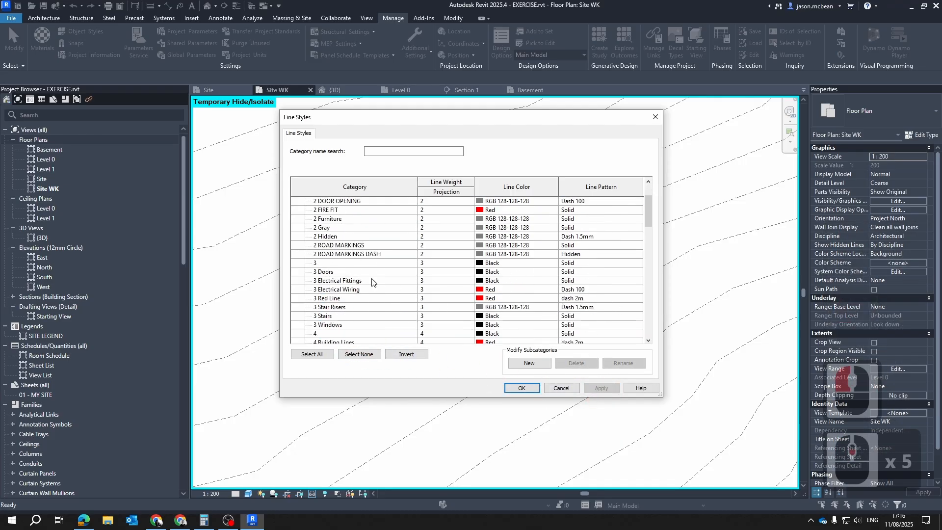
{"action": "scroll", "coordinate": [371, 283], "scroll_direction": "down", "scroll_amount": 6}
{"action": "left_click", "coordinate": [332, 299]}
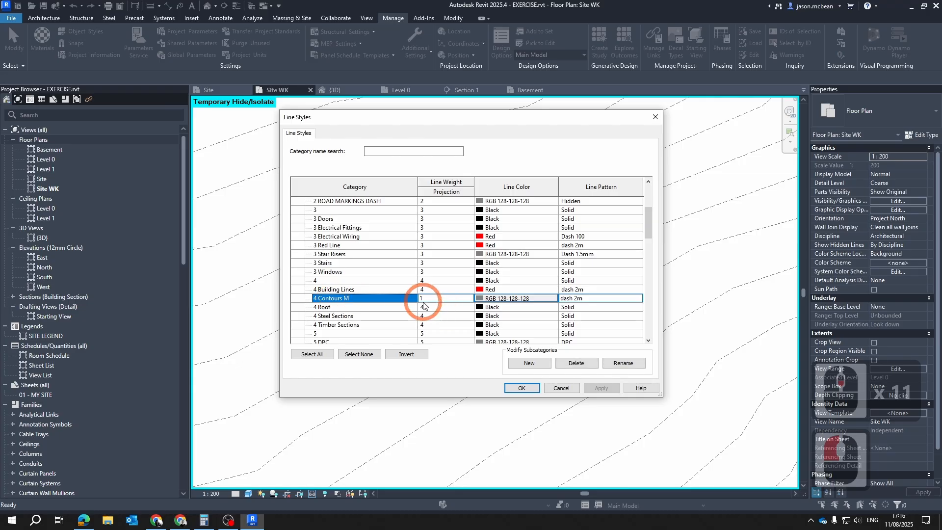
{"action": "left_click", "coordinate": [436, 296]}
{"action": "type", "text": "4"}
{"action": "key", "text": "Return"}
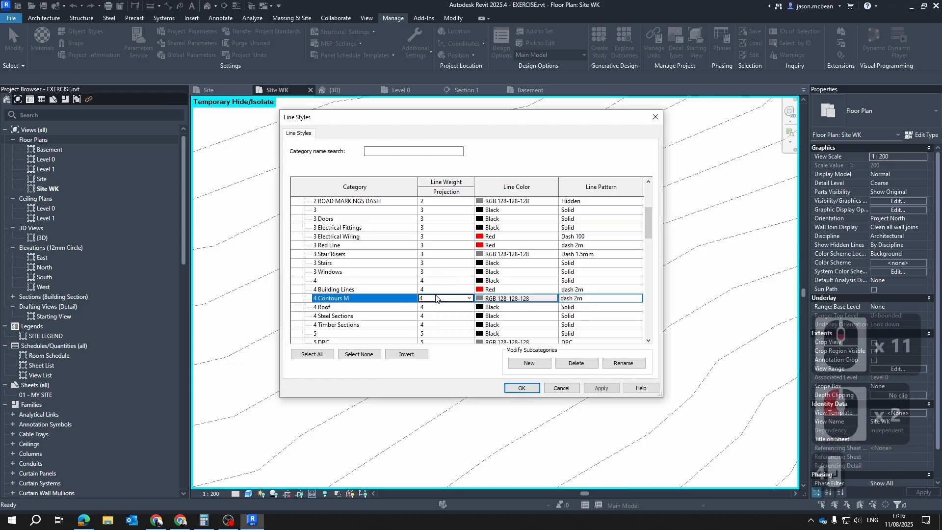
{"action": "left_click", "coordinate": [602, 387]}
{"action": "left_click", "coordinate": [522, 389]}
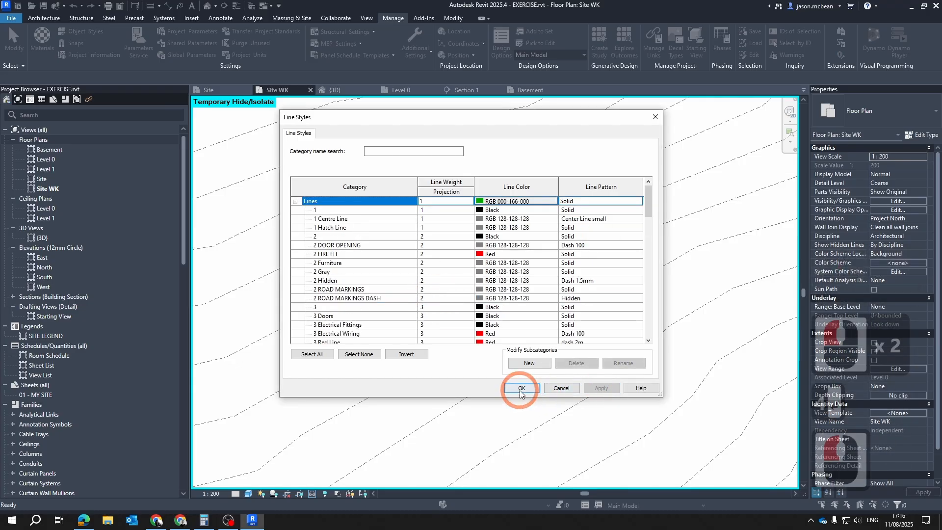
Trace five full contour chains as detail lines by picking the imported contours through and above the site boundary
{"action": "left_click", "coordinate": [357, 226]}
{"action": "key", "text": "Escape"}
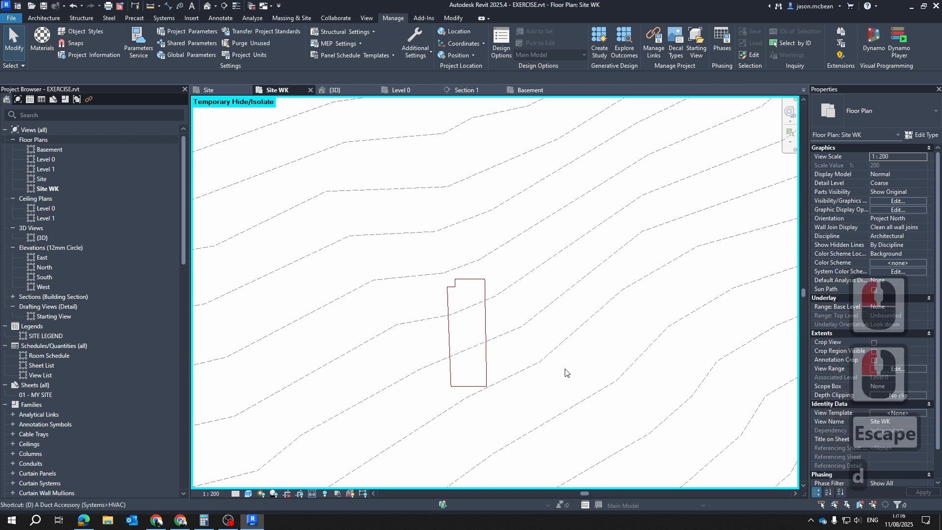
{"action": "key", "text": "d"}
{"action": "key", "text": "l"}
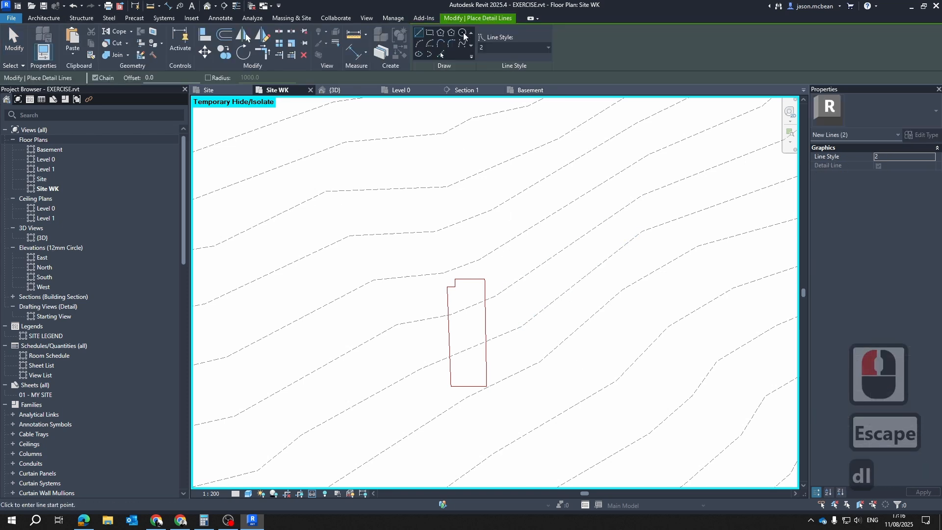
{"action": "left_click", "coordinate": [440, 54]}
{"action": "left_click", "coordinate": [519, 209]}
{"action": "key", "text": "Tab"}
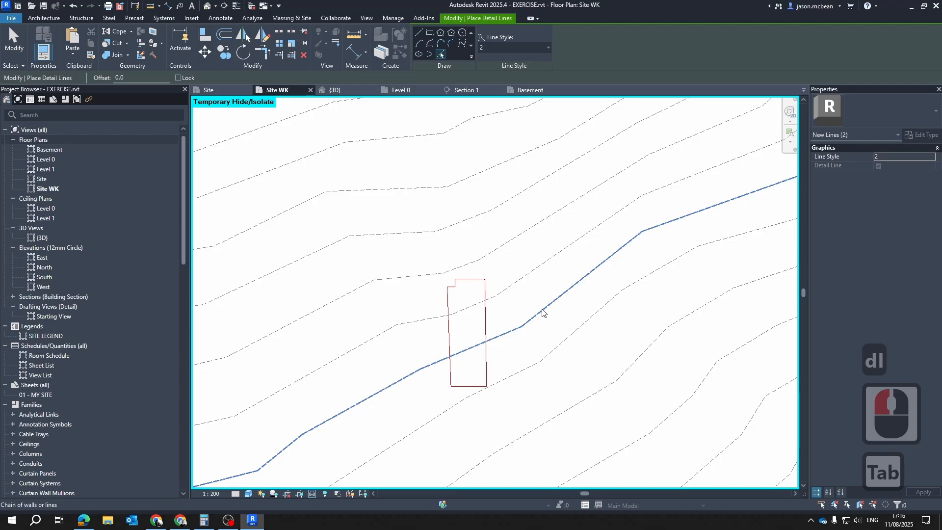
{"action": "left_click", "coordinate": [544, 302]}
{"action": "key", "text": "Tab"}
{"action": "left_click", "coordinate": [521, 266]}
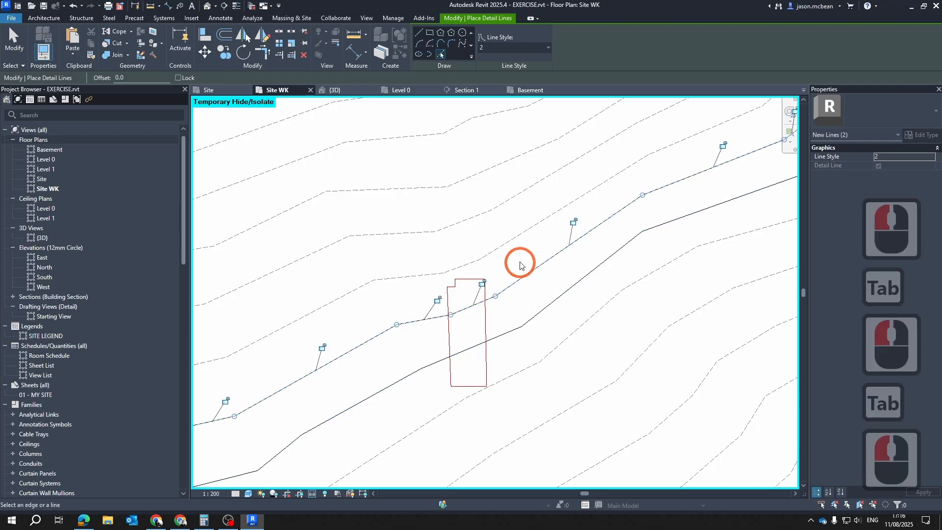
{"action": "key", "text": "Tab"}
{"action": "left_click", "coordinate": [511, 245]}
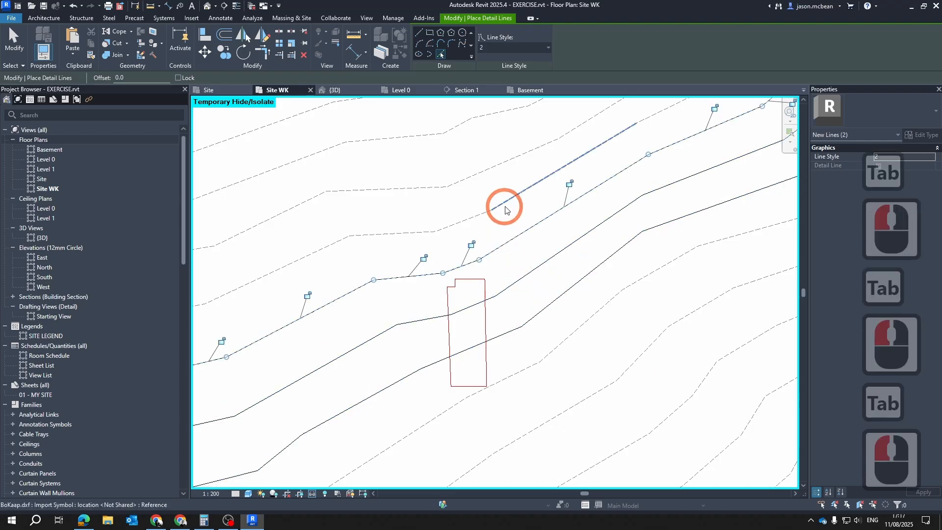
{"action": "key", "text": "Tab"}
{"action": "left_click", "coordinate": [507, 205]}
{"action": "key", "text": "Tab"}
{"action": "left_click", "coordinate": [512, 160]}
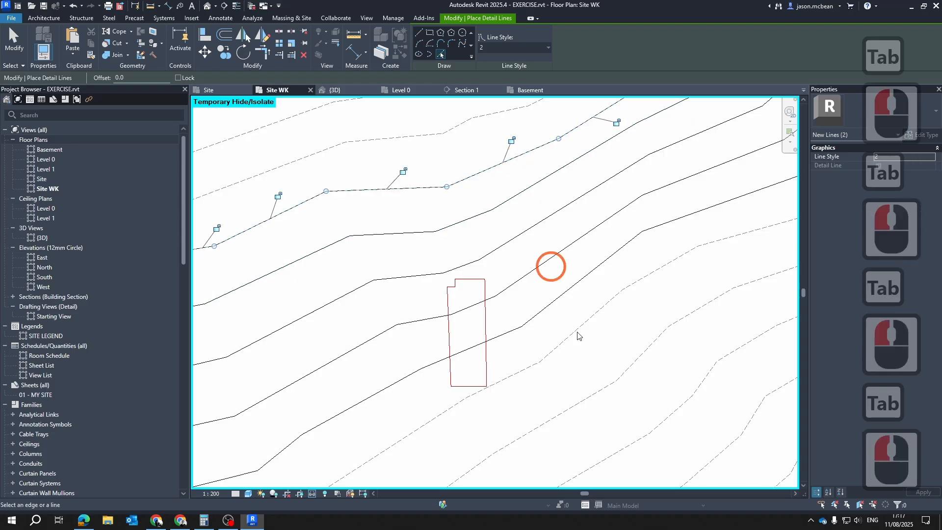
Trace the next three contour chains below the site boundary as detail lines and finish the command
{"action": "middle_click_drag", "start_coordinate": [577, 334], "coordinate": [586, 237]}
{"action": "key", "text": "Tab"}
{"action": "left_click", "coordinate": [560, 258]}
{"action": "middle_click_drag", "start_coordinate": [570, 351], "coordinate": [559, 254]}
{"action": "key", "text": "Tab"}
{"action": "left_click", "coordinate": [566, 217]}
{"action": "scroll", "coordinate": [584, 289], "scroll_direction": "down", "scroll_amount": 1}
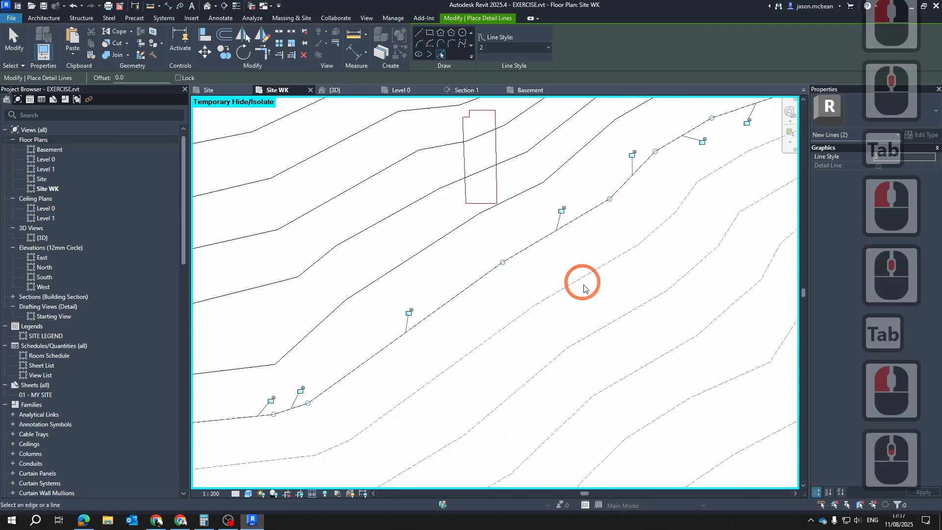
{"action": "key", "text": "Tab"}
{"action": "left_click", "coordinate": [585, 278]}
{"action": "scroll", "coordinate": [584, 280], "scroll_direction": "down", "scroll_amount": 4}
{"action": "key", "text": "Escape"}
{"action": "key", "text": "Escape"}
{"action": "scroll", "coordinate": [581, 342], "scroll_direction": "down", "scroll_amount": 5}
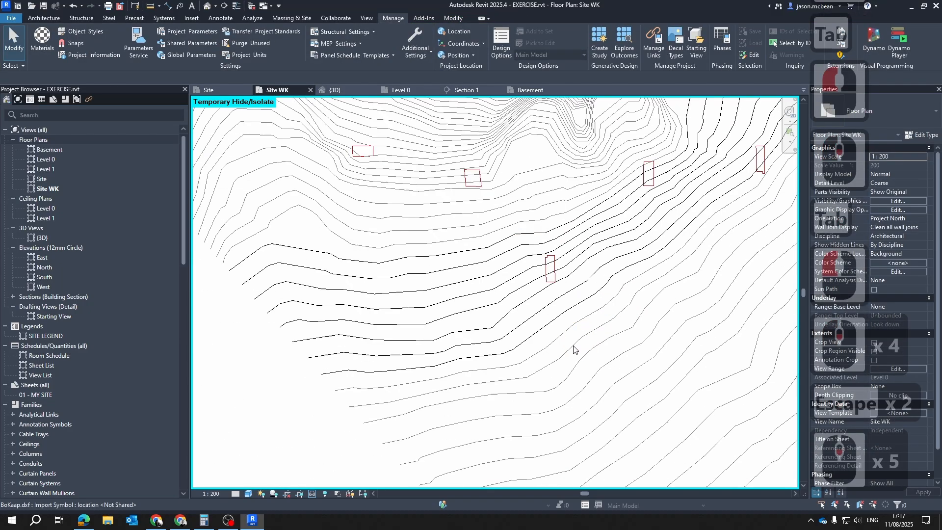
{"action": "key", "text": "Escape"}
{"action": "scroll", "coordinate": [558, 322], "scroll_direction": "down", "scroll_amount": 1}
{"action": "scroll", "coordinate": [558, 322], "scroll_direction": "down", "scroll_amount": 1}
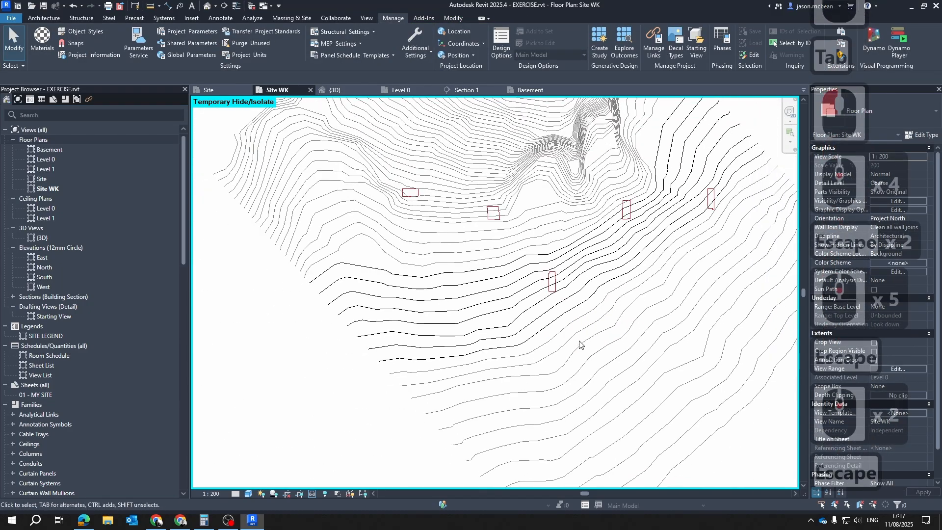
Hide all imported categories in the Site WK view
{"action": "key", "text": "v"}
{"action": "key", "text": "g"}
{"action": "left_click", "coordinate": [489, 129]}
{"action": "left_click", "coordinate": [309, 149]}
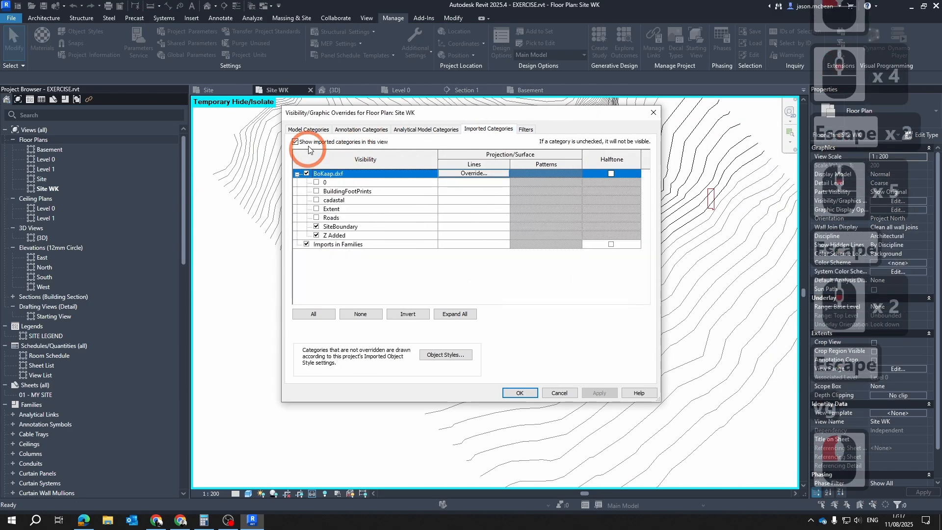
{"action": "left_click", "coordinate": [520, 393]}
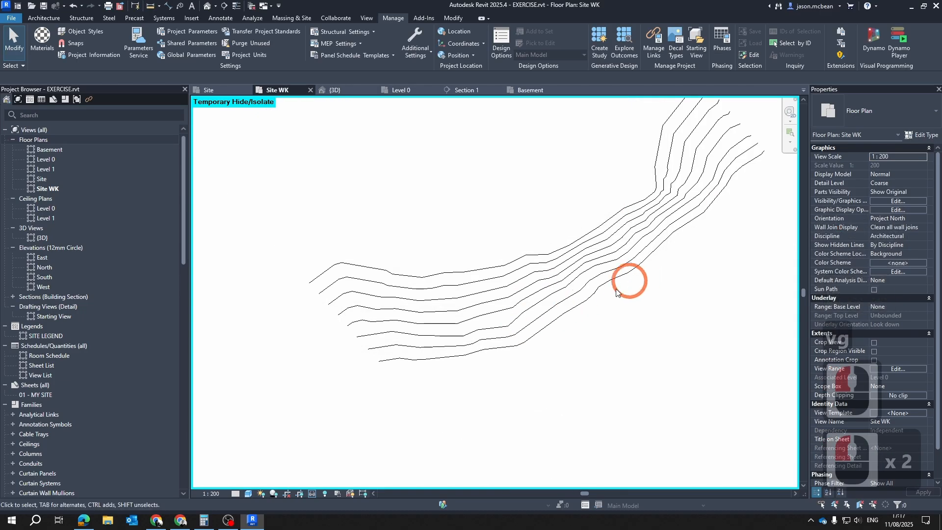
Select all the traced contour lines and assign them the 4 Contours M line style
{"action": "left_click_drag", "start_coordinate": [678, 402], "coordinate": [413, 114]}
{"action": "scroll", "coordinate": [488, 295], "scroll_direction": "down", "scroll_amount": 3}
{"action": "key", "text": "Escape"}
{"action": "key", "text": "Escape"}
{"action": "left_click_drag", "start_coordinate": [709, 416], "coordinate": [234, 78]}
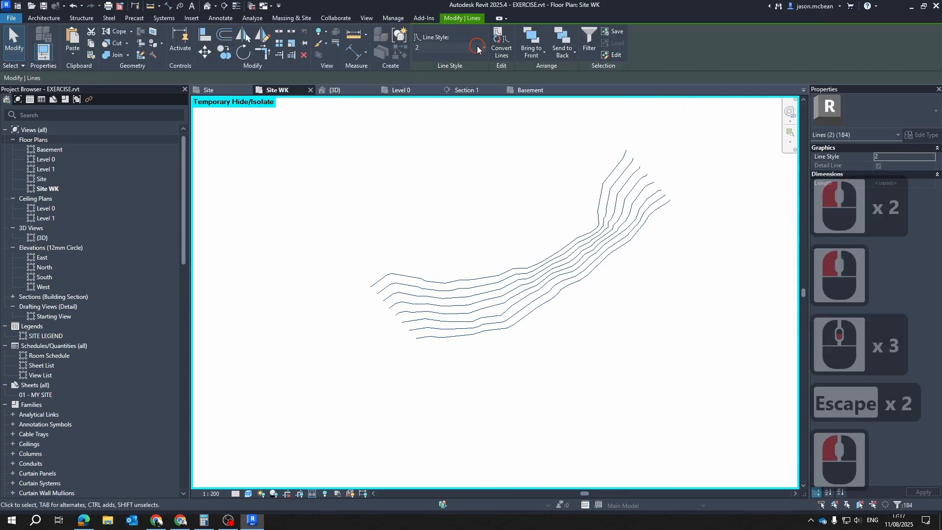
{"action": "left_click", "coordinate": [477, 47]}
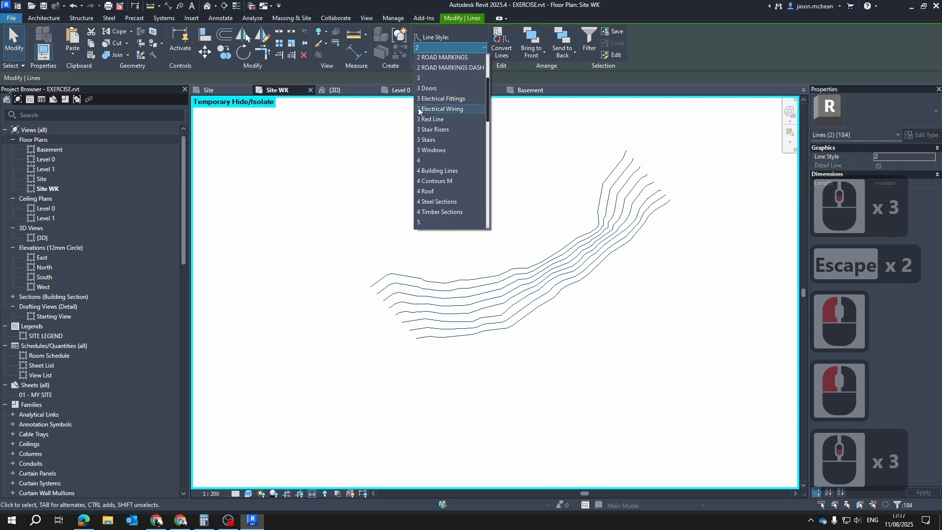
{"action": "scroll", "coordinate": [457, 185], "scroll_direction": "down", "scroll_amount": 5}
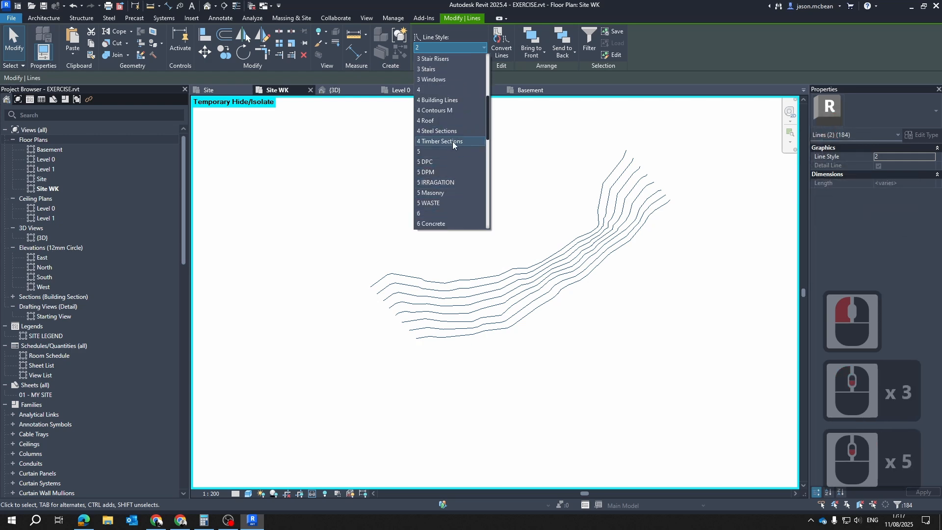
{"action": "left_click", "coordinate": [448, 110]}
{"action": "left_click", "coordinate": [595, 305]}
{"action": "scroll", "coordinate": [568, 269], "scroll_direction": "up", "scroll_amount": 14}
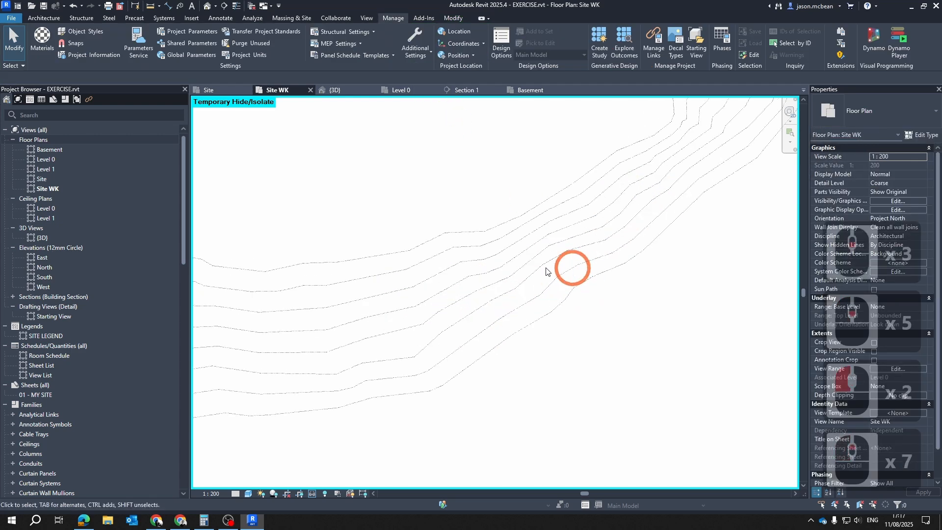
{"action": "scroll", "coordinate": [539, 264], "scroll_direction": "down", "scroll_amount": 6}
Reset the temporary hide/isolate in Site WK so the whole site plan shows with the traced contours
{"action": "key", "text": "Escape"}
{"action": "key", "text": "Escape"}
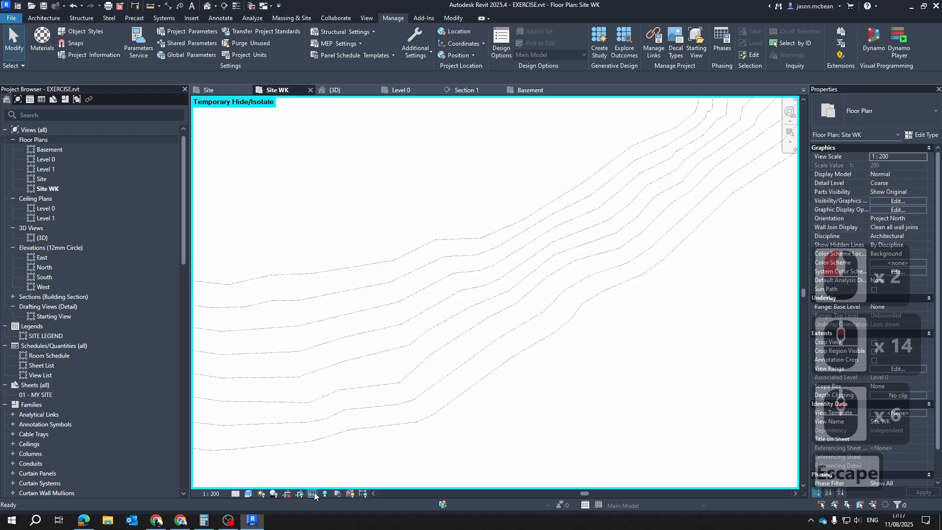
{"action": "key", "text": "v"}
{"action": "key", "text": "g"}
{"action": "key", "text": "Escape"}
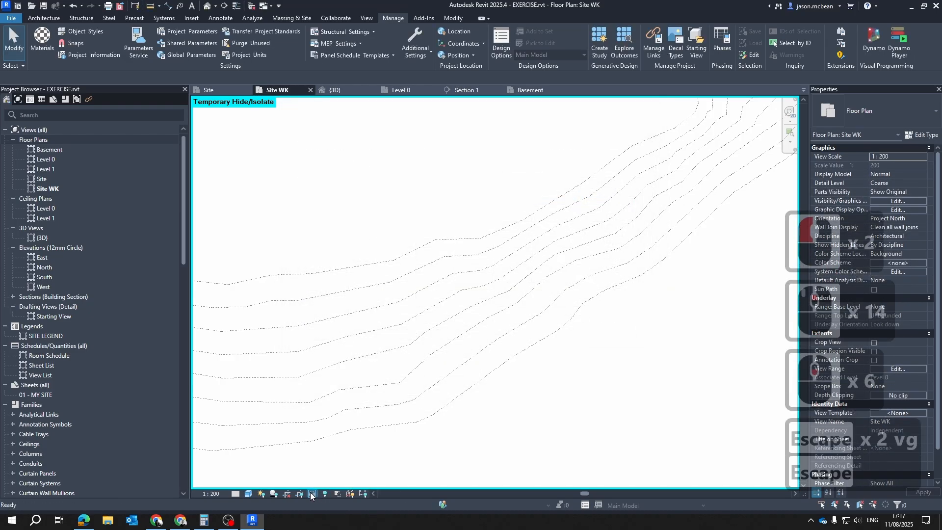
{"action": "left_click", "coordinate": [313, 493]}
{"action": "left_click", "coordinate": [351, 483]}
{"action": "scroll", "coordinate": [506, 275], "scroll_direction": "up", "scroll_amount": 10}
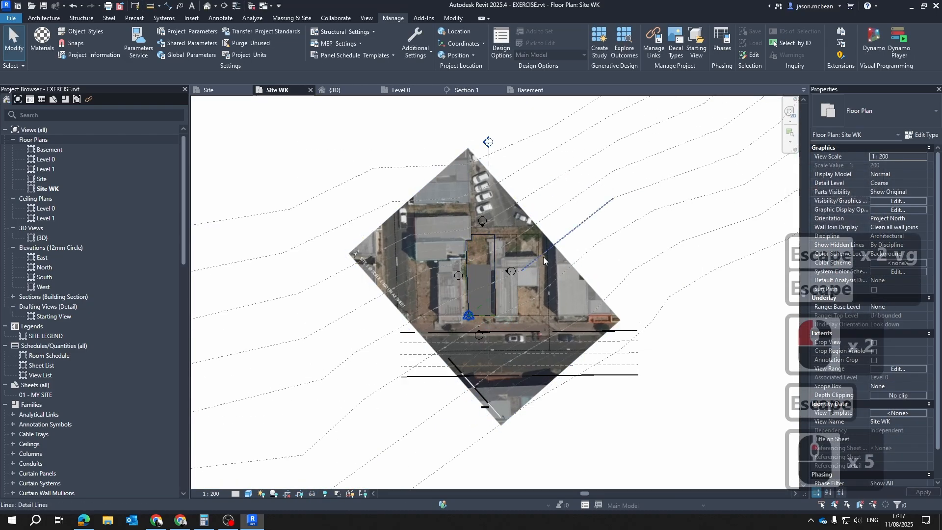
{"action": "scroll", "coordinate": [491, 231], "scroll_direction": "down", "scroll_amount": 13}
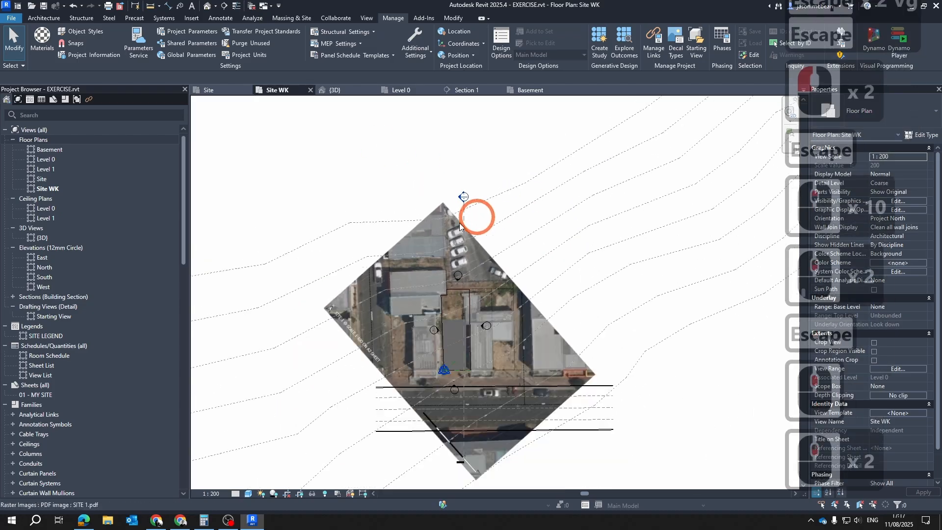
{"action": "scroll", "coordinate": [445, 288], "scroll_direction": "down", "scroll_amount": 3}
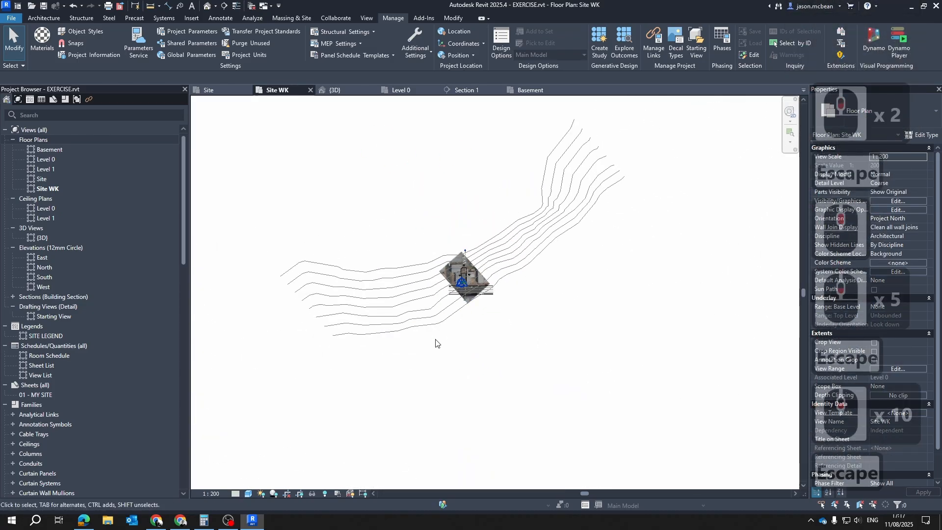
Select all 4 Contours M detail lines in the Site WK view and group them as a detail group named Contours EX
{"action": "scroll", "coordinate": [437, 343], "scroll_direction": "down", "scroll_amount": 4}
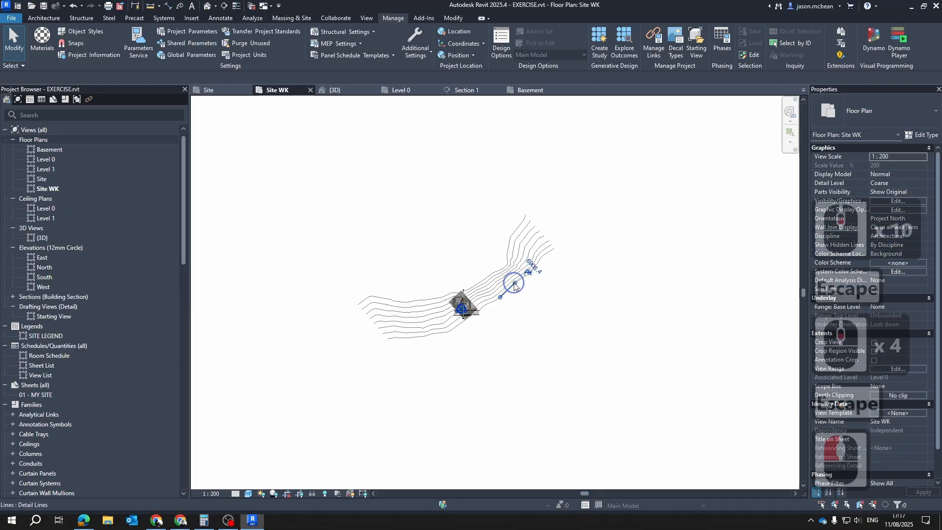
{"action": "left_click", "coordinate": [514, 287]}
{"action": "right_click", "coordinate": [515, 284]}
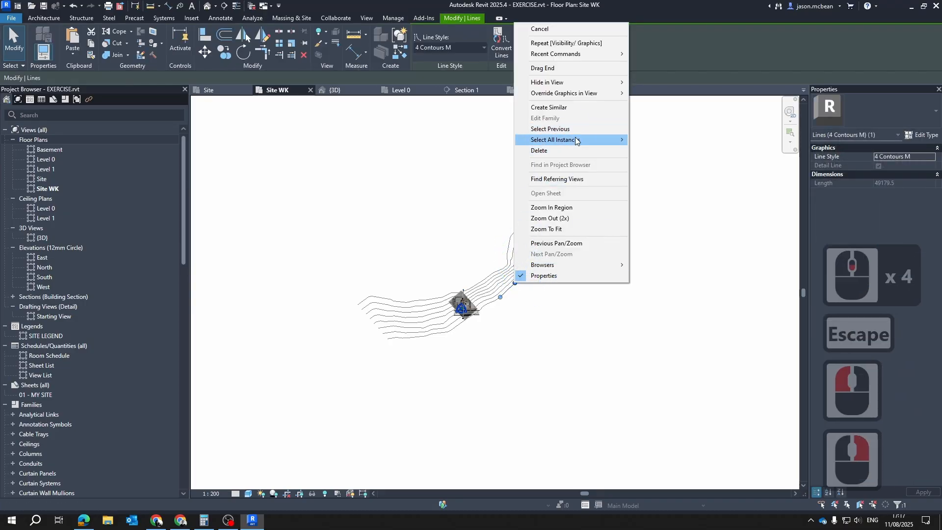
{"action": "mouse_move", "coordinate": [576, 141]}
{"action": "left_click", "coordinate": [681, 140]}
{"action": "scroll", "coordinate": [489, 306], "scroll_direction": "up", "scroll_amount": 1}
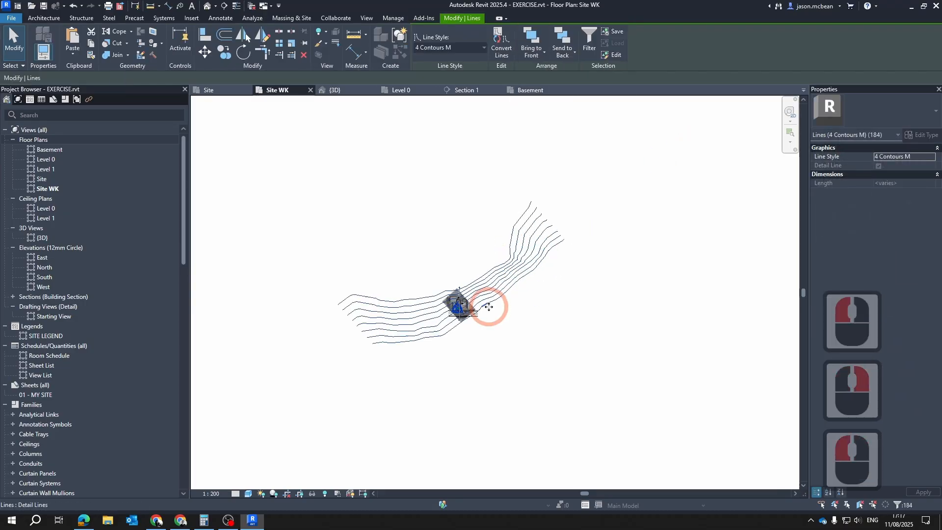
{"action": "scroll", "coordinate": [489, 307], "scroll_direction": "up", "scroll_amount": 6}
{"action": "scroll", "coordinate": [479, 153], "scroll_direction": "up", "scroll_amount": 3}
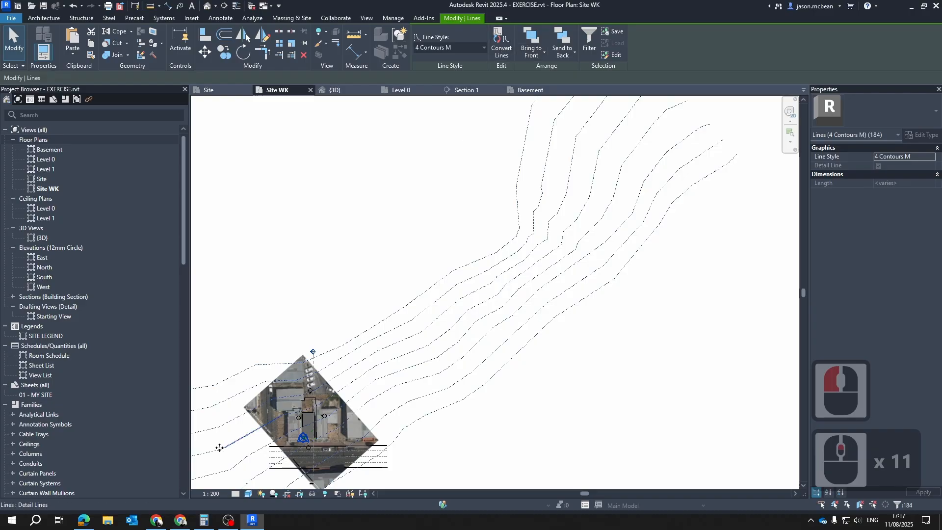
{"action": "scroll", "coordinate": [239, 414], "scroll_direction": "up", "scroll_amount": 5}
{"action": "scroll", "coordinate": [402, 323], "scroll_direction": "down", "scroll_amount": 5}
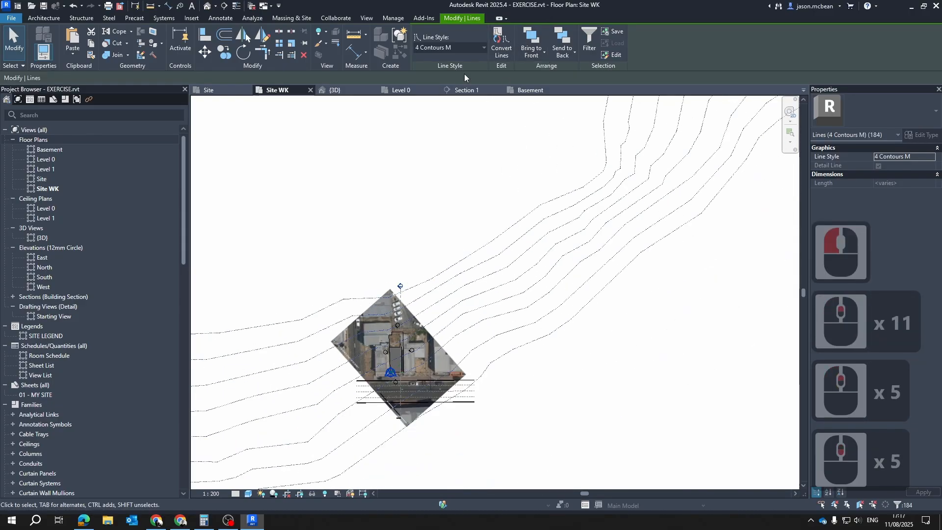
{"action": "left_click", "coordinate": [507, 284], "text": "ctrl"}
{"action": "key", "text": "ctrl+g"}
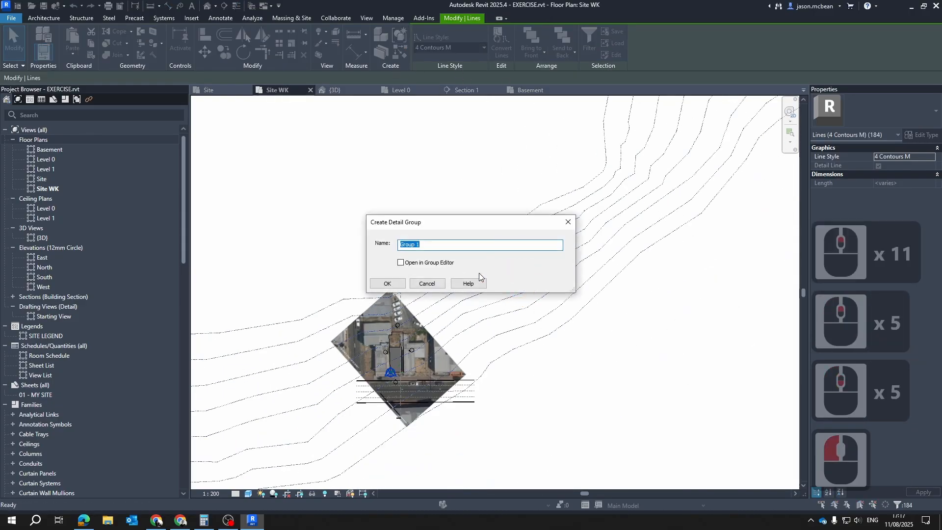
{"action": "type", "text": "Con"}
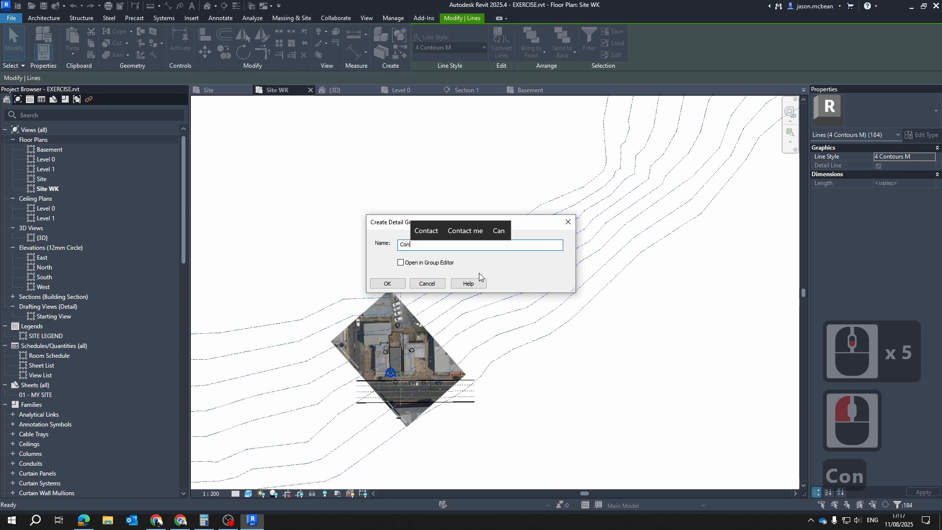
{"action": "type", "text": "touir"}
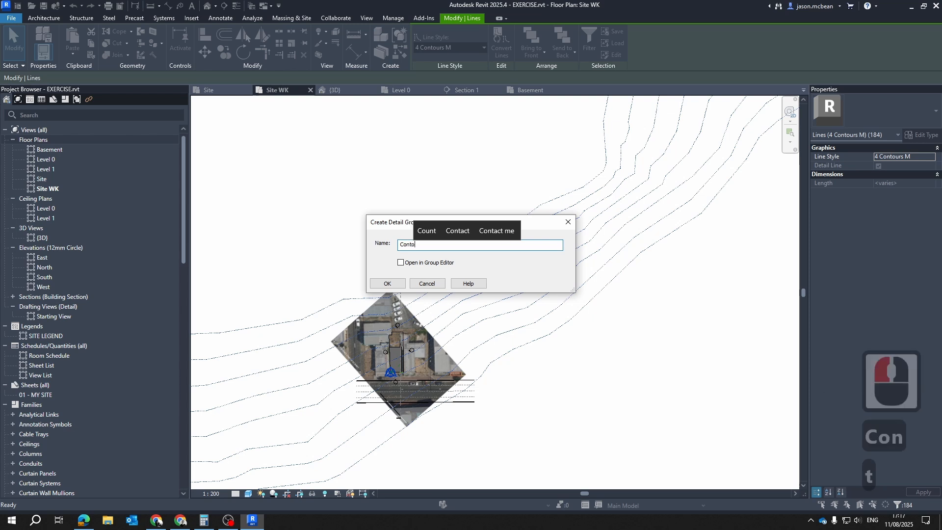
{"action": "key", "text": "BackSpace"}
{"action": "key", "text": "BackSpace"}
{"action": "type", "text": "r"}
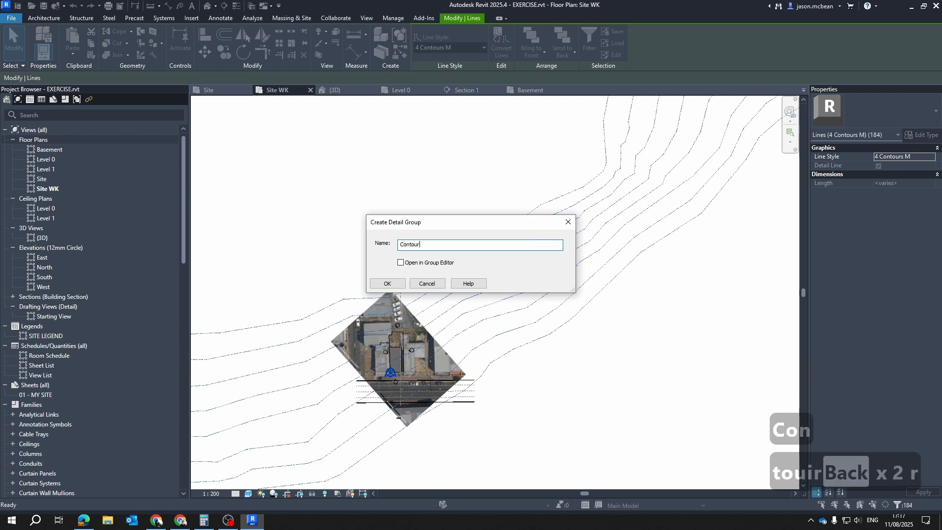
{"action": "type", "text": "sEX"}
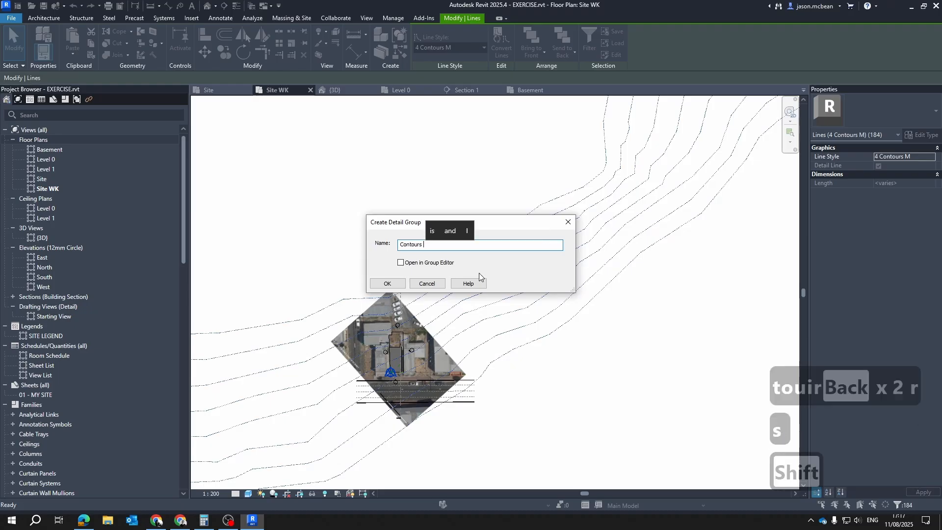
{"action": "key", "text": "Return"}
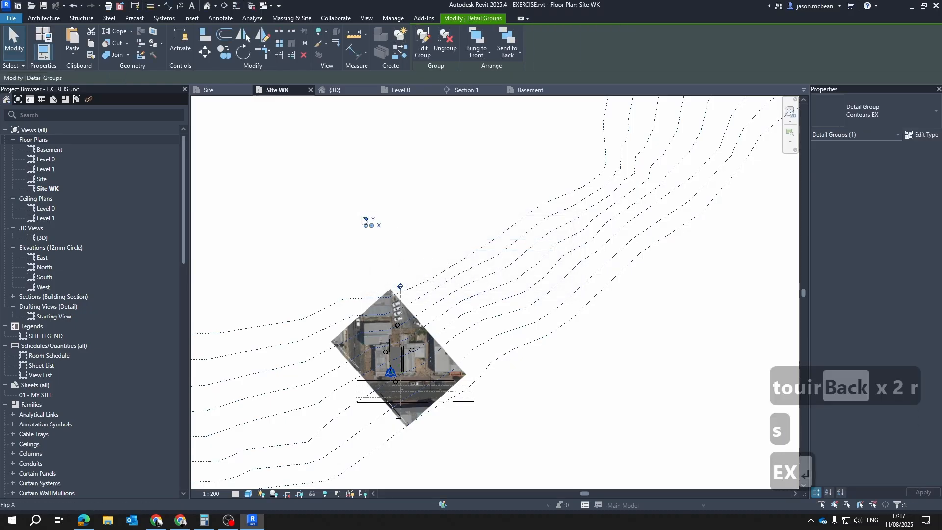
Move the Contours EX group's origin onto the lower-left corner of the site boundary
{"action": "left_click_drag", "start_coordinate": [375, 327], "coordinate": [396, 372]}
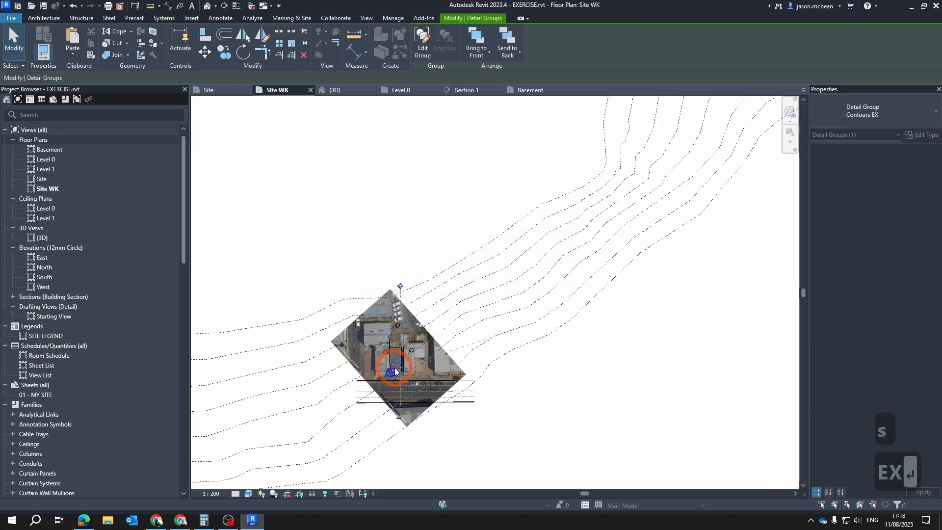
{"action": "scroll", "coordinate": [391, 373], "scroll_direction": "up", "scroll_amount": 20}
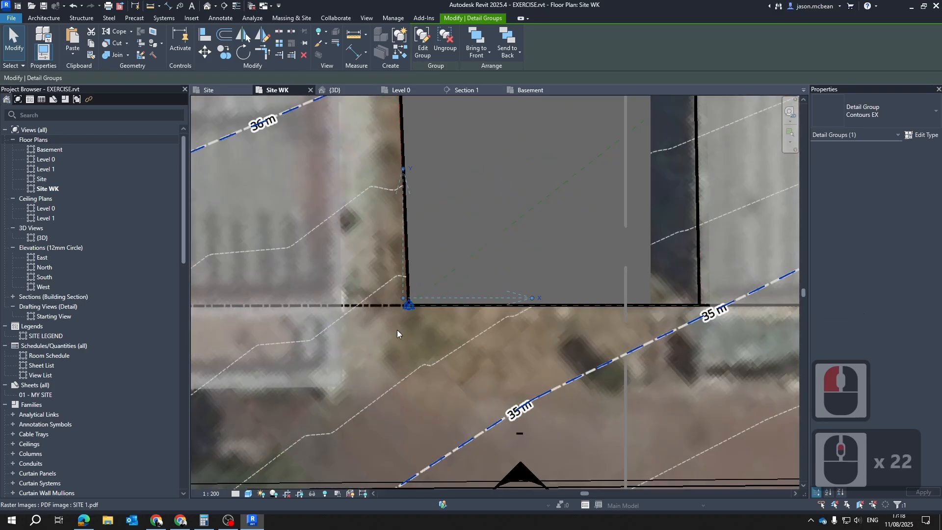
{"action": "left_click_drag", "start_coordinate": [405, 274], "coordinate": [426, 304]}
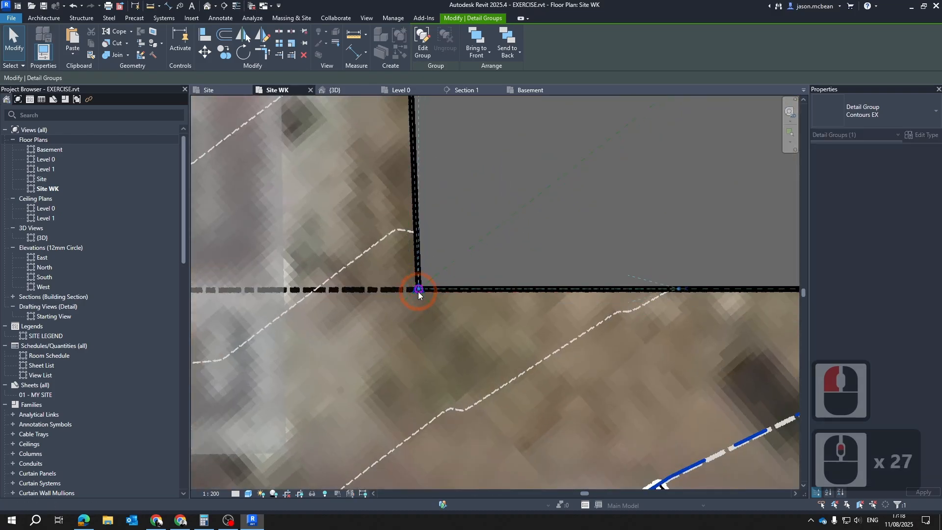
{"action": "scroll", "coordinate": [418, 291], "scroll_direction": "down", "scroll_amount": 20}
{"action": "key", "text": "Escape"}
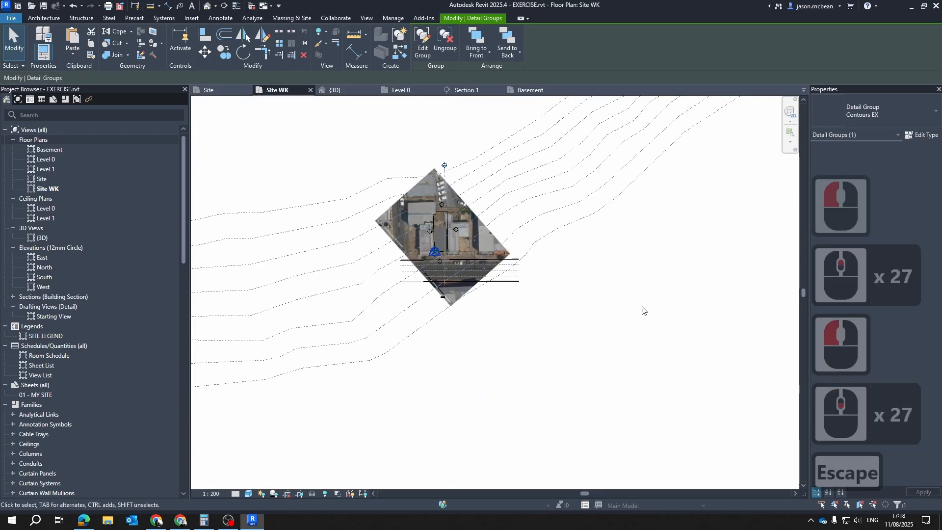
{"action": "key", "text": "Escape"}
{"action": "key", "text": "Escape"}
Copy the Contours EX detail group from Site WK and paste it into the Site plan aligned to the current view
{"action": "left_click", "coordinate": [590, 196]}
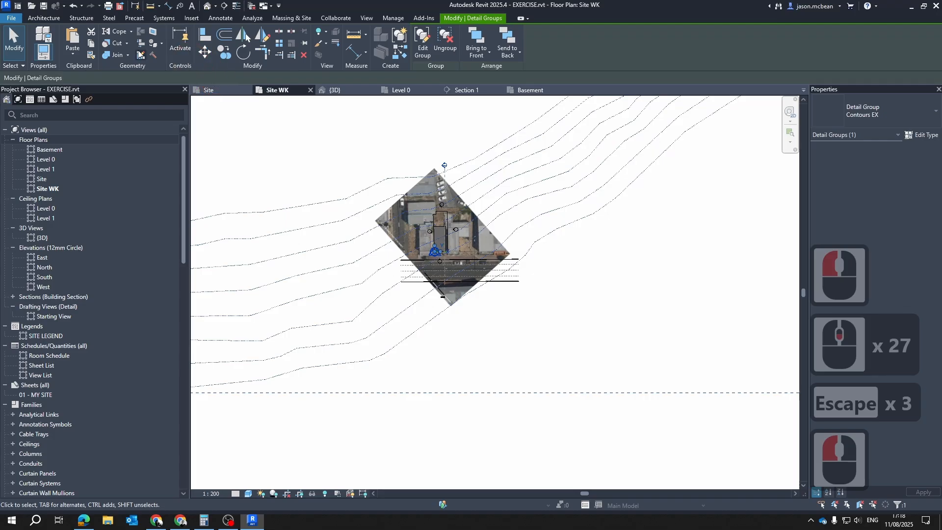
{"action": "left_click", "coordinate": [93, 41]}
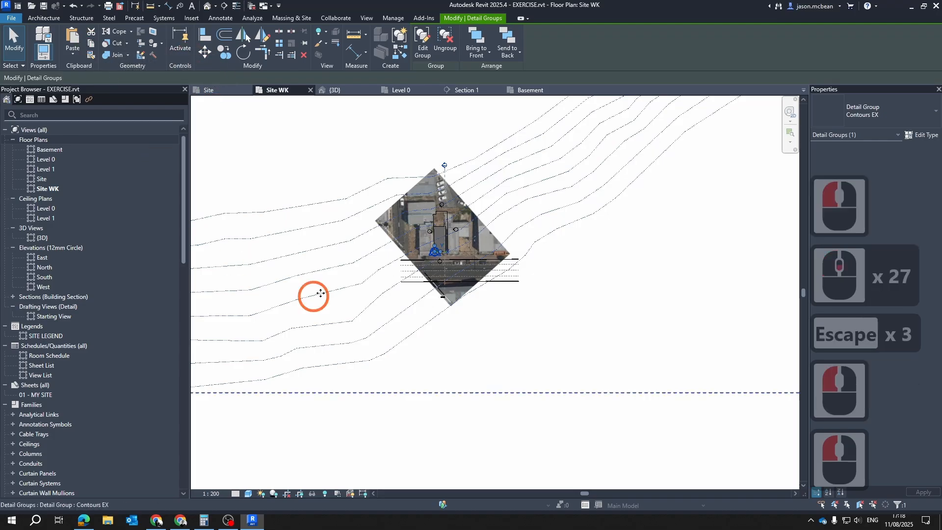
{"action": "left_click", "coordinate": [215, 90]}
{"action": "left_click", "coordinate": [73, 54]}
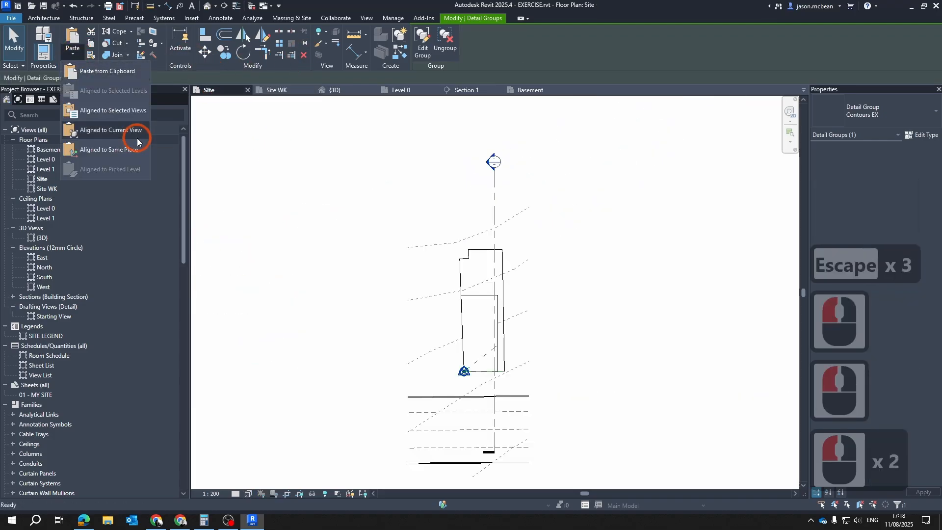
{"action": "left_click", "coordinate": [101, 131]}
{"action": "key", "text": "Escape"}
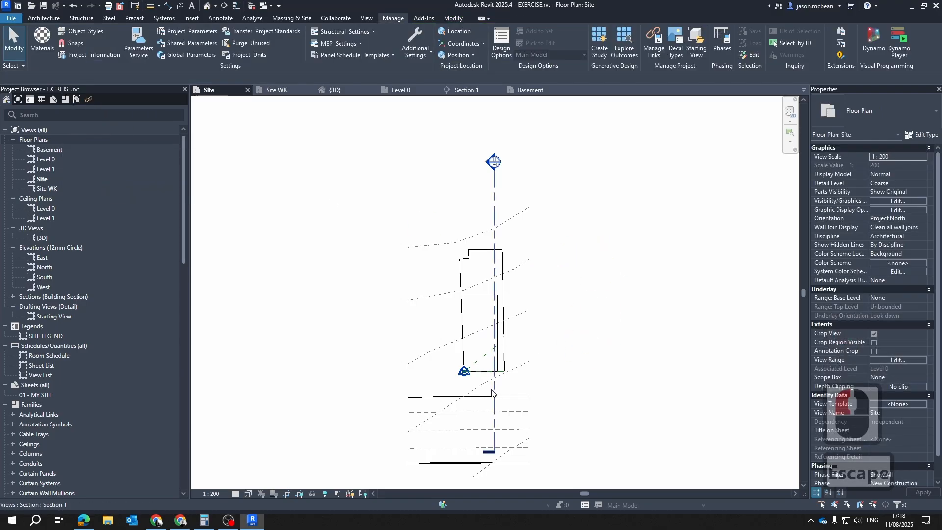
Examine the pasted Contours EX lines against the existing dashed contours inside and around the site boundary
{"action": "left_click", "coordinate": [471, 390]}
{"action": "scroll", "coordinate": [491, 334], "scroll_direction": "up", "scroll_amount": 6}
{"action": "key", "text": "Escape"}
{"action": "key", "text": "Escape"}
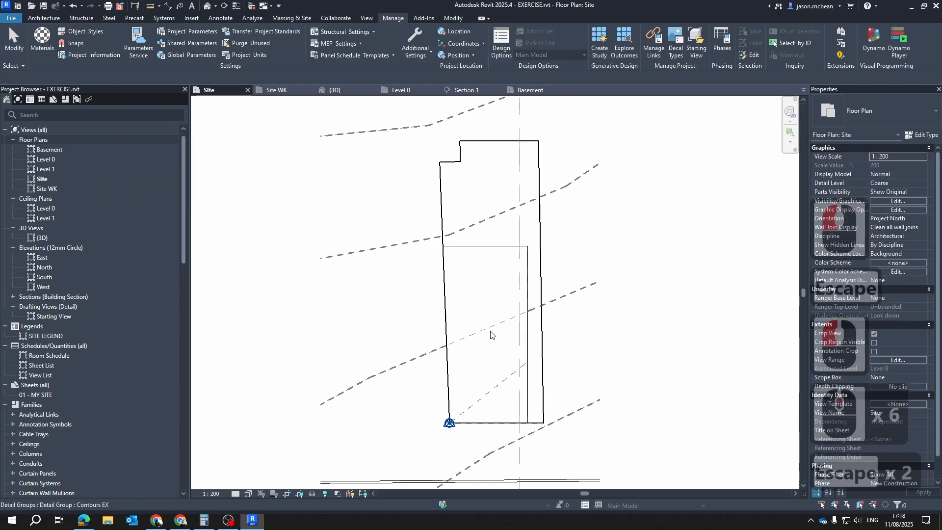
{"action": "left_click", "coordinate": [487, 327]}
{"action": "key", "text": "Escape"}
{"action": "left_click", "coordinate": [580, 293]}
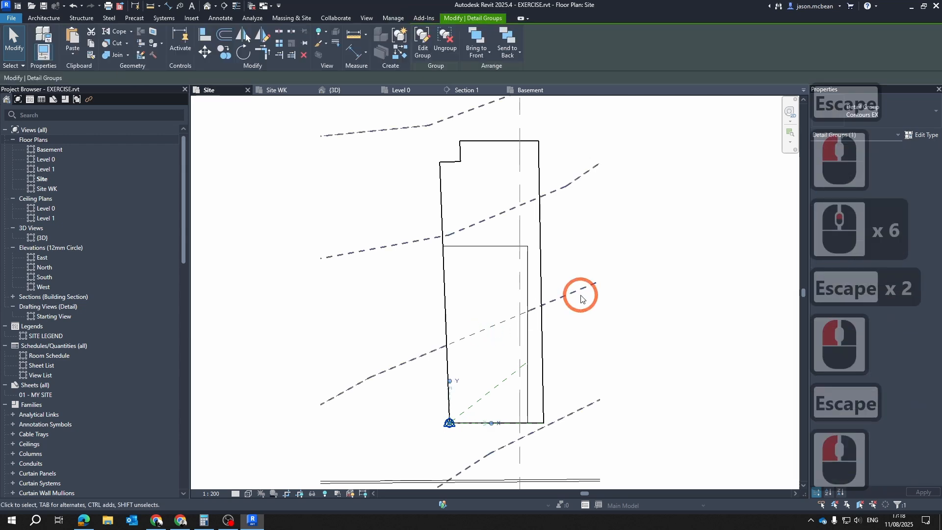
{"action": "scroll", "coordinate": [520, 290], "scroll_direction": "up", "scroll_amount": 6}
{"action": "key", "text": "Escape"}
{"action": "key", "text": "Escape"}
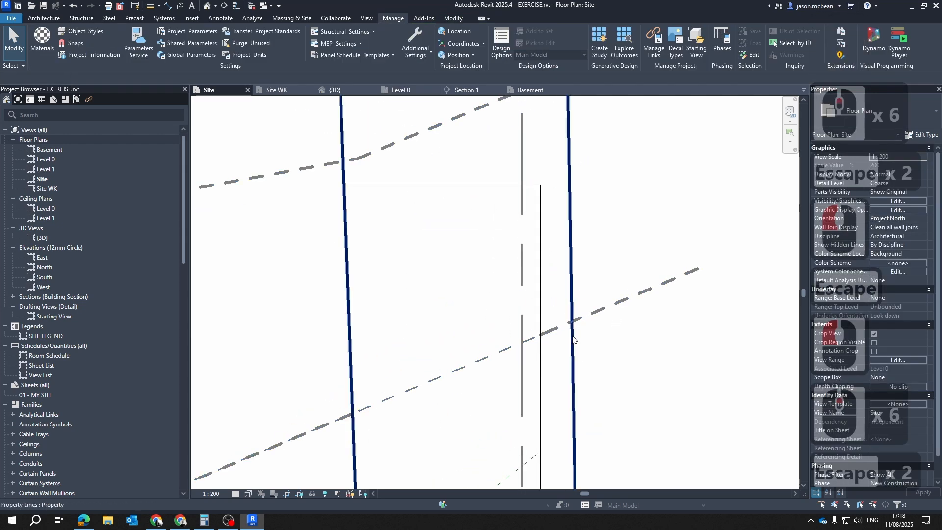
{"action": "scroll", "coordinate": [564, 227], "scroll_direction": "down", "scroll_amount": 7}
{"action": "key", "text": "Escape"}
{"action": "left_click", "coordinate": [606, 226]}
{"action": "key", "text": "Escape"}
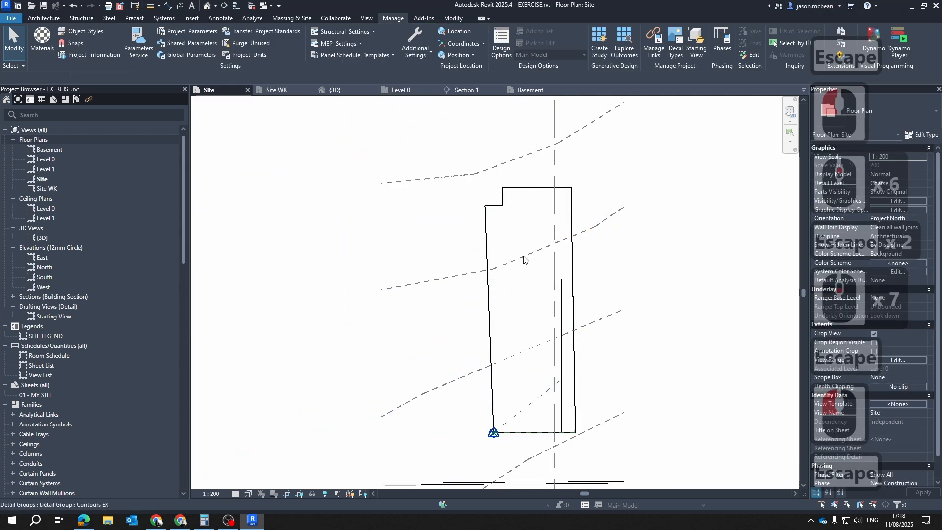
{"action": "scroll", "coordinate": [471, 293], "scroll_direction": "up", "scroll_amount": 6}
{"action": "key", "text": "Escape"}
{"action": "left_click", "coordinate": [479, 312]}
{"action": "key", "text": "Escape"}
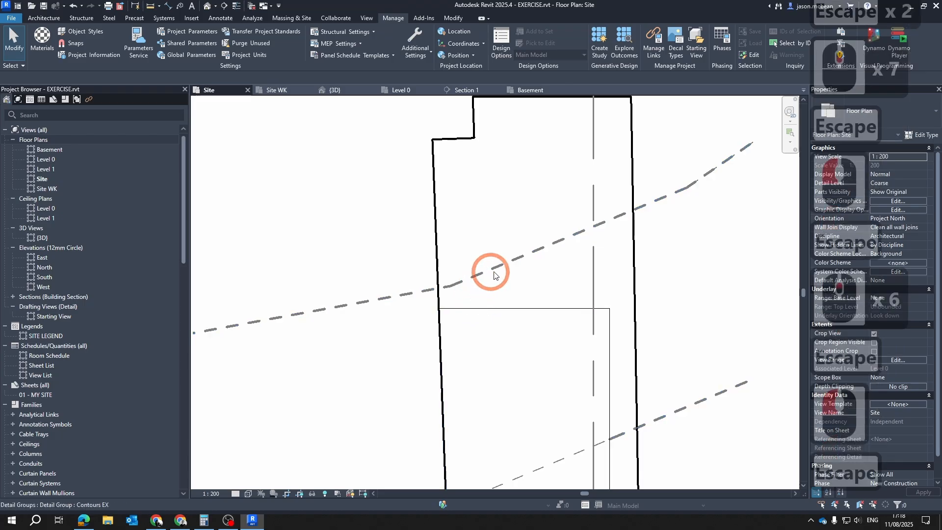
{"action": "scroll", "coordinate": [496, 305], "scroll_direction": "down", "scroll_amount": 7}
{"action": "scroll", "coordinate": [505, 330], "scroll_direction": "up", "scroll_amount": 7}
{"action": "key", "text": "Escape"}
{"action": "left_click", "coordinate": [490, 332]}
{"action": "scroll", "coordinate": [501, 304], "scroll_direction": "up", "scroll_amount": 6}
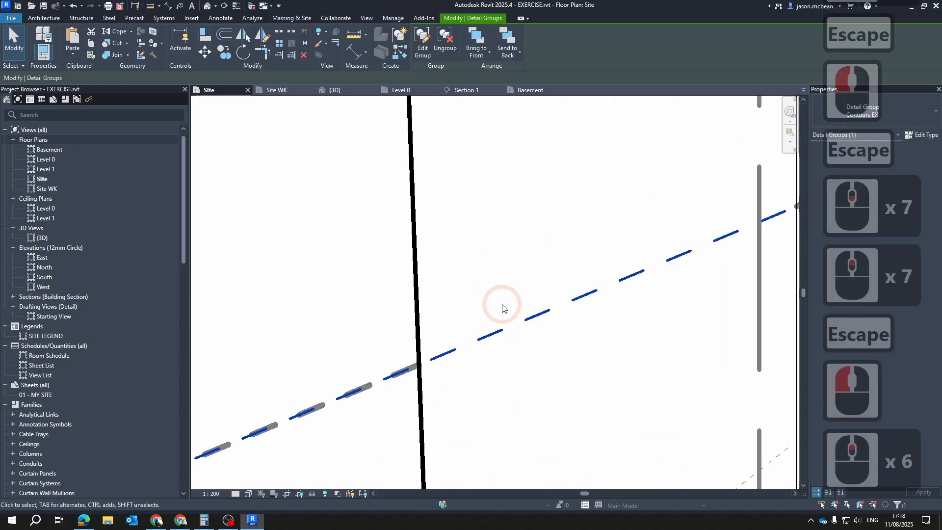
{"action": "scroll", "coordinate": [494, 311], "scroll_direction": "down", "scroll_amount": 7}
{"action": "key", "text": "Escape"}
{"action": "left_click", "coordinate": [495, 317]}
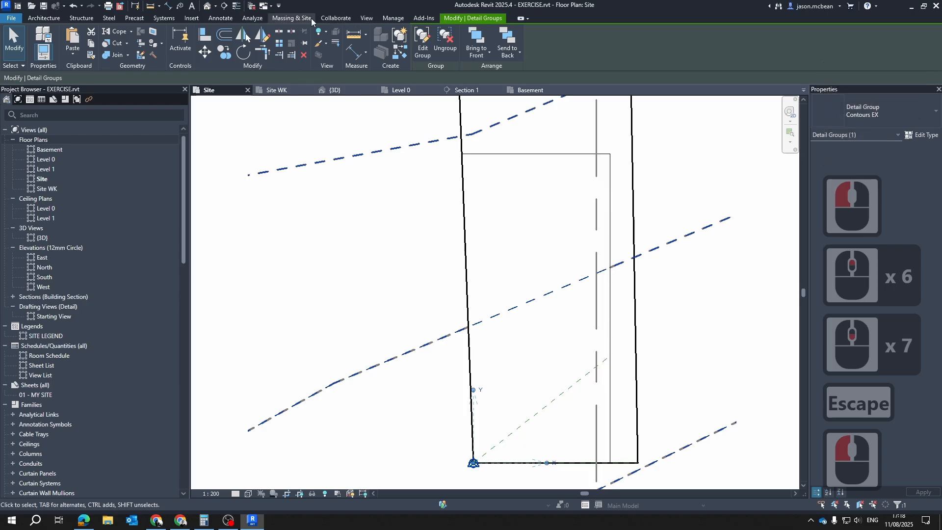
Set the projection line weight of the 4 Contours M line style to 5
{"action": "left_click", "coordinate": [396, 22]}
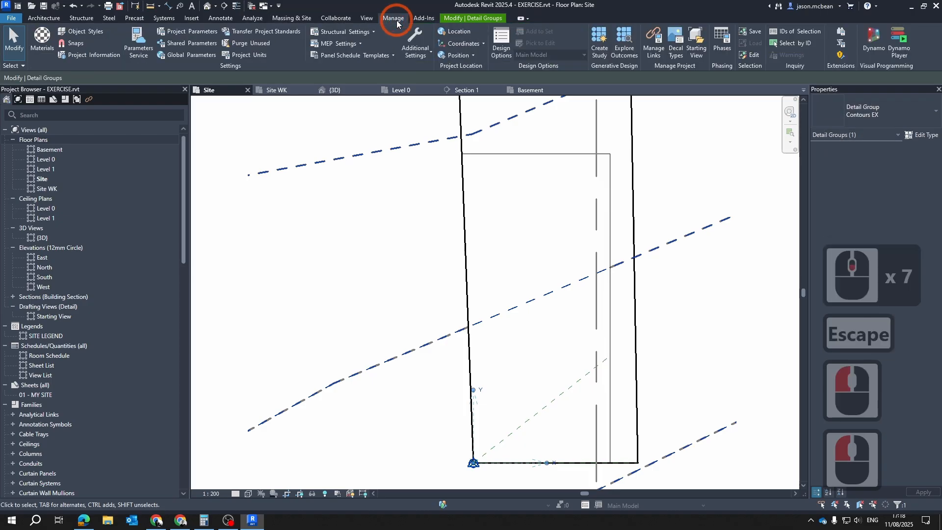
{"action": "left_click", "coordinate": [428, 51]}
{"action": "left_click", "coordinate": [421, 73]}
{"action": "left_click", "coordinate": [303, 202]}
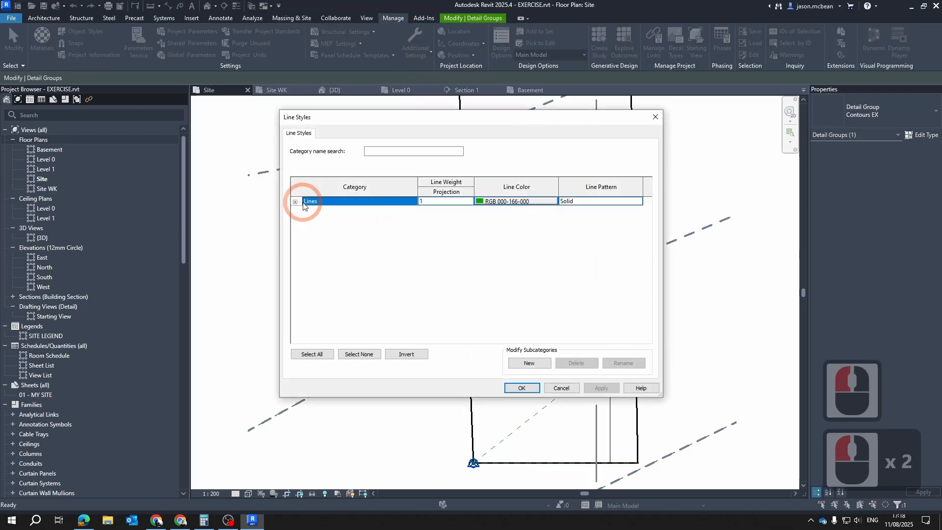
{"action": "left_click", "coordinate": [420, 273]}
{"action": "left_click", "coordinate": [294, 202]}
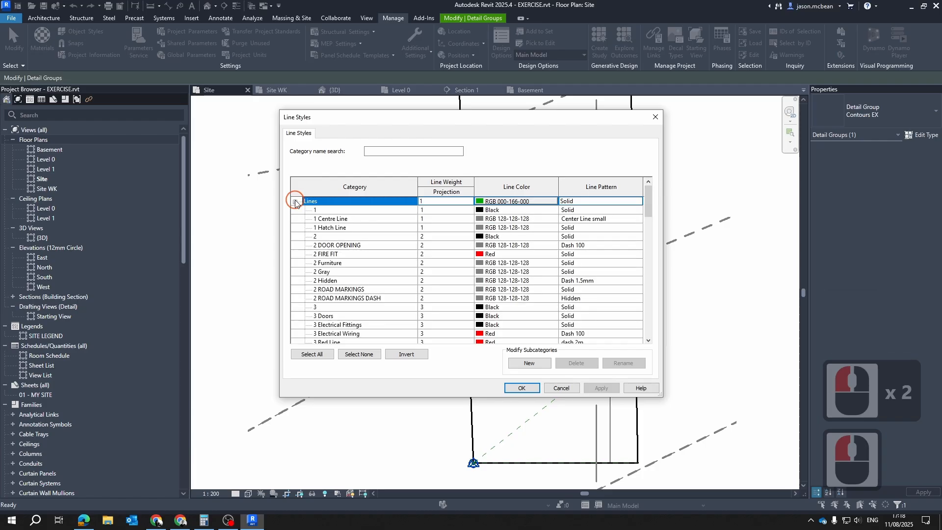
{"action": "scroll", "coordinate": [410, 255], "scroll_direction": "down", "scroll_amount": 11}
{"action": "scroll", "coordinate": [334, 287], "scroll_direction": "down", "scroll_amount": 5}
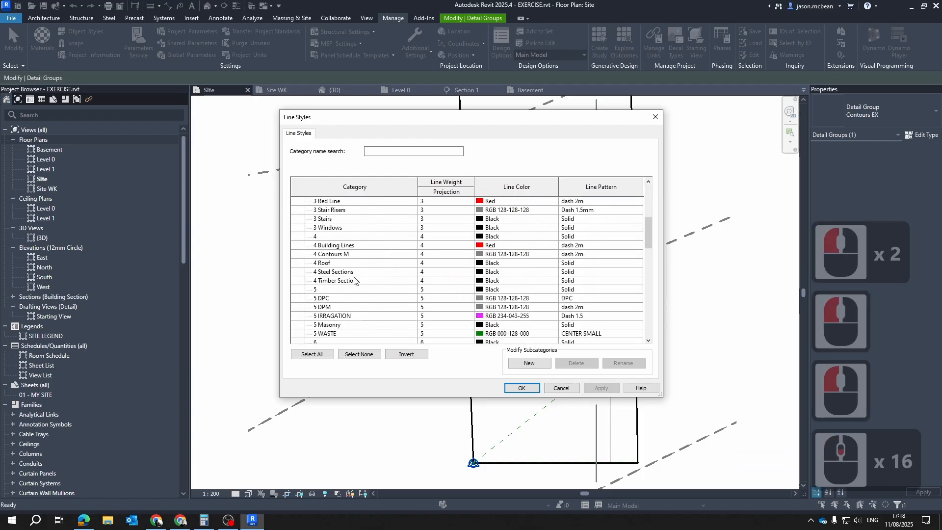
{"action": "left_click", "coordinate": [454, 248]}
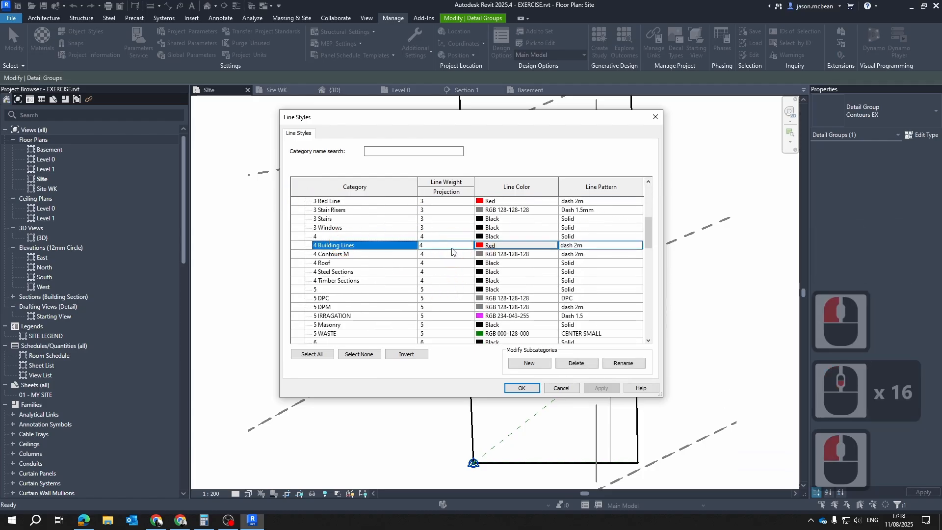
{"action": "left_click", "coordinate": [454, 248]}
{"action": "left_click", "coordinate": [442, 254]}
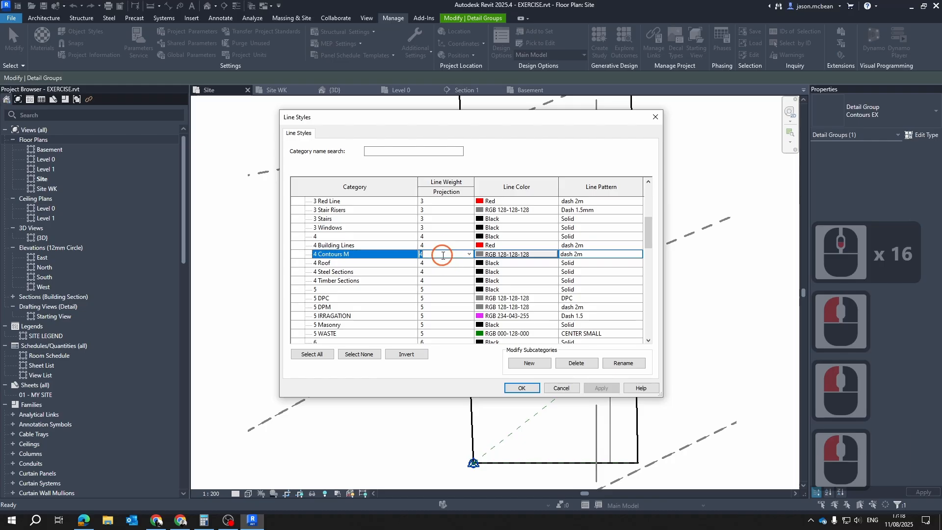
{"action": "type", "text": "5"}
Rename the 4 Contours M line style to 5 Contours M and apply the line style changes
{"action": "double_click", "coordinate": [321, 260]}
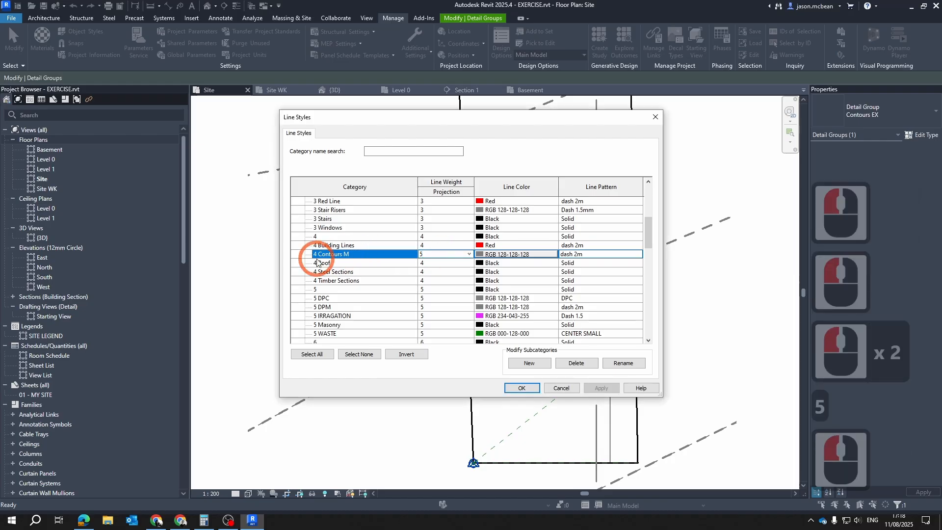
{"action": "double_click", "coordinate": [323, 255]}
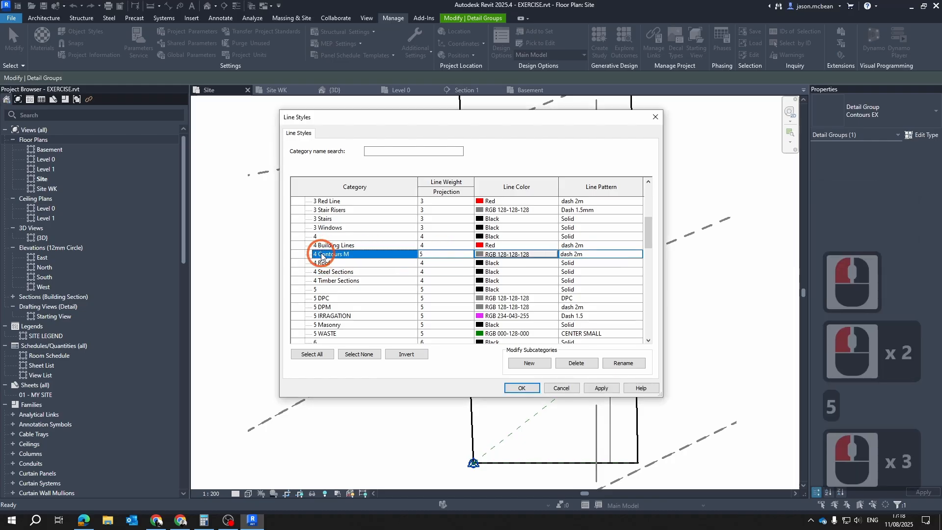
{"action": "left_click", "coordinate": [624, 363]}
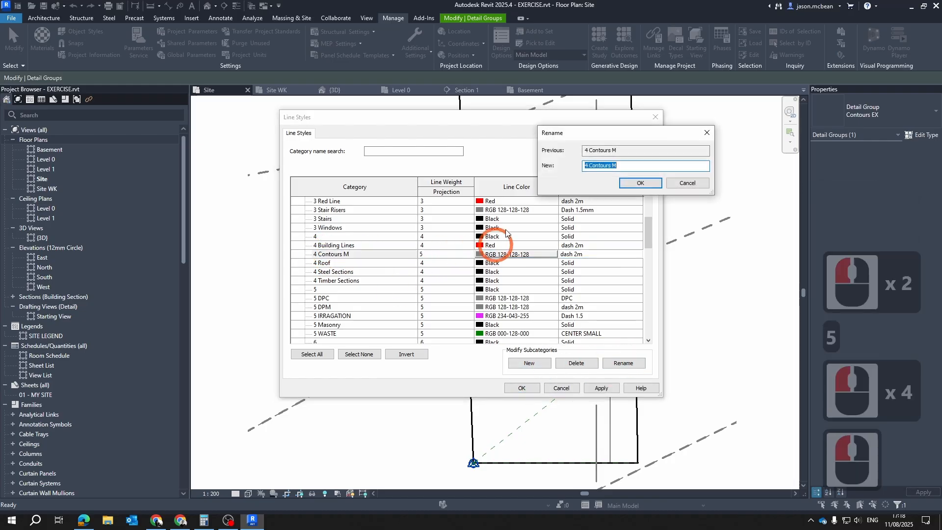
{"action": "left_click", "coordinate": [589, 166]}
{"action": "key", "text": "BackSpace"}
{"action": "key", "text": "BackSpace"}
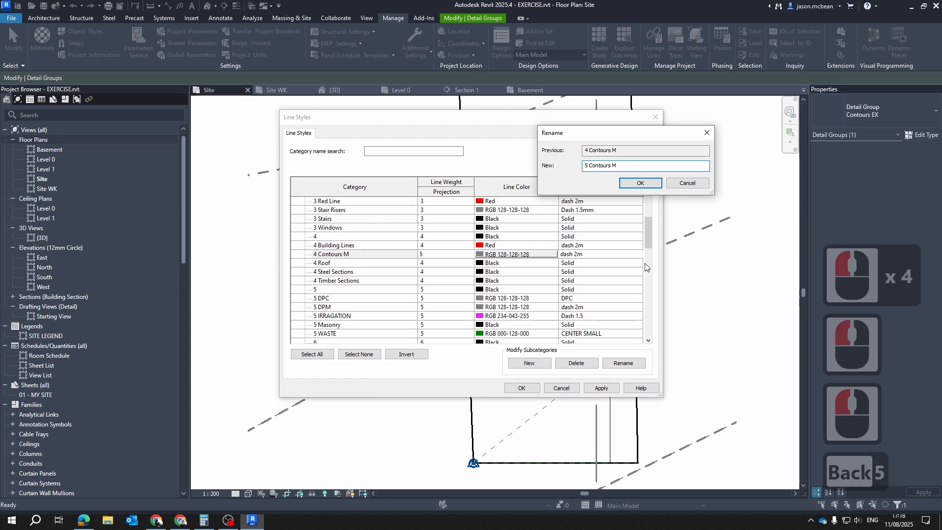
{"action": "left_click", "coordinate": [640, 184]}
{"action": "left_click", "coordinate": [601, 388]}
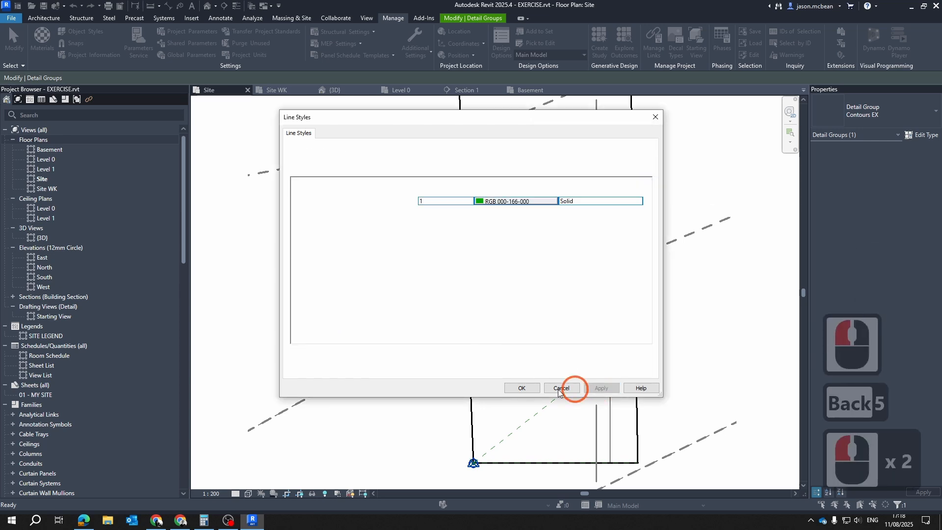
{"action": "left_click", "coordinate": [521, 388]}
Examine how the Contours EX detail lines display against the dashed contours across the site boundary and road
{"action": "left_click", "coordinate": [475, 316]}
{"action": "scroll", "coordinate": [489, 319], "scroll_direction": "up", "scroll_amount": 6}
{"action": "key", "text": "Escape"}
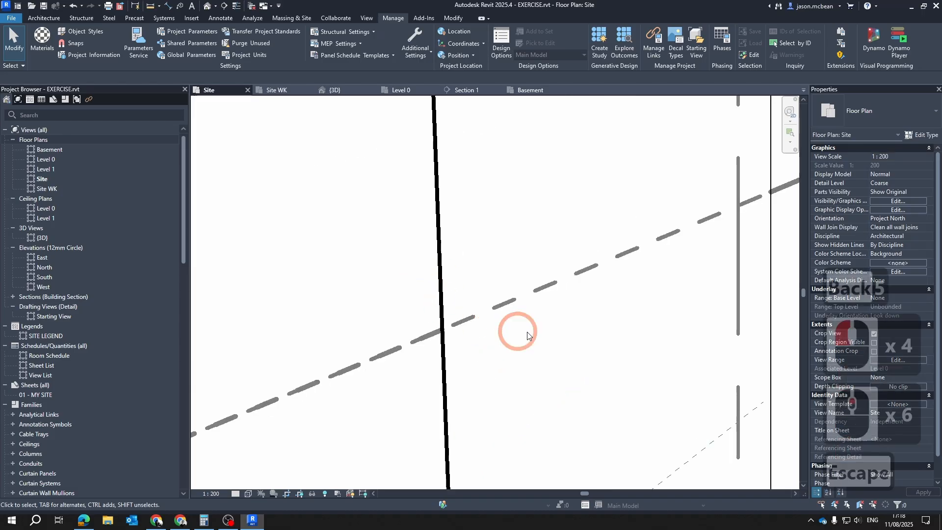
{"action": "scroll", "coordinate": [499, 320], "scroll_direction": "down", "scroll_amount": 11}
{"action": "middle_click_drag", "start_coordinate": [577, 294], "coordinate": [513, 402]}
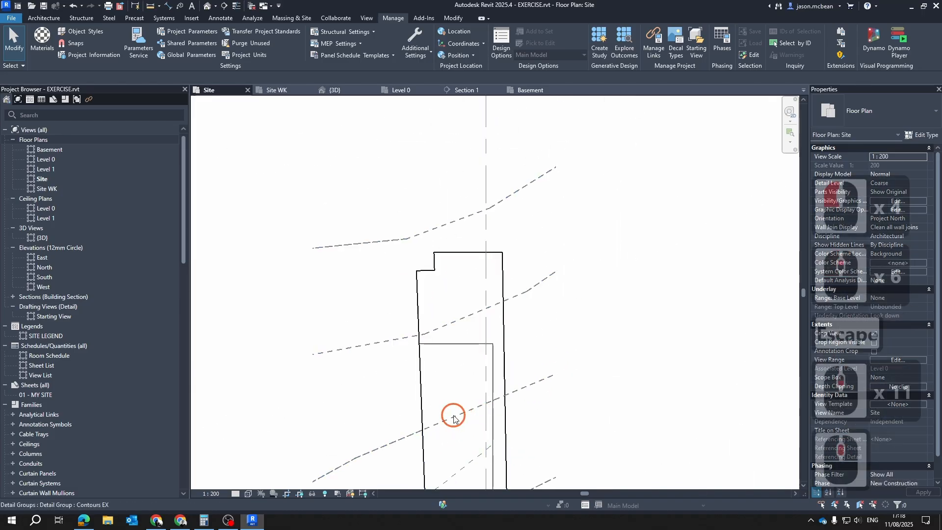
{"action": "middle_click_drag", "start_coordinate": [454, 419], "coordinate": [453, 326]}
{"action": "scroll", "coordinate": [568, 282], "scroll_direction": "down", "scroll_amount": 4}
{"action": "key", "text": "Escape"}
{"action": "key", "text": "Escape"}
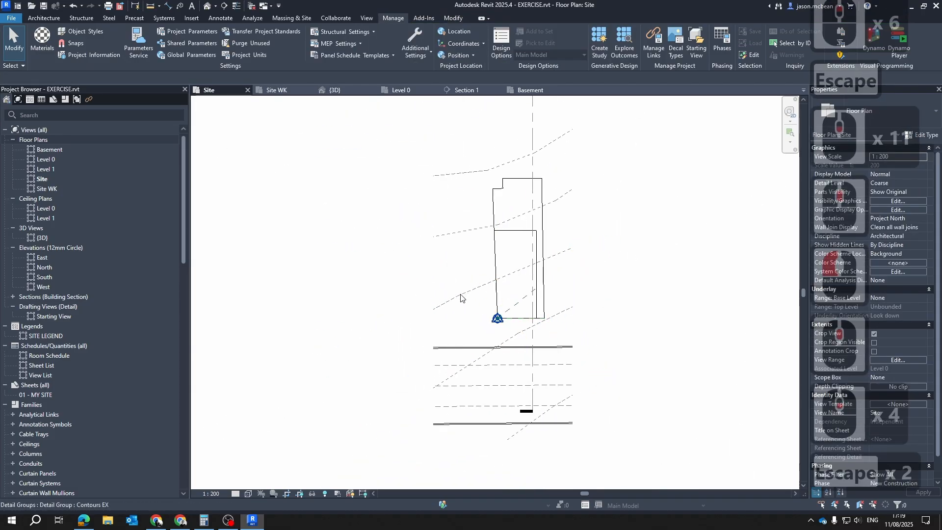
{"action": "left_click", "coordinate": [460, 297]}
{"action": "key", "text": "Escape"}
{"action": "key", "text": "Tab"}
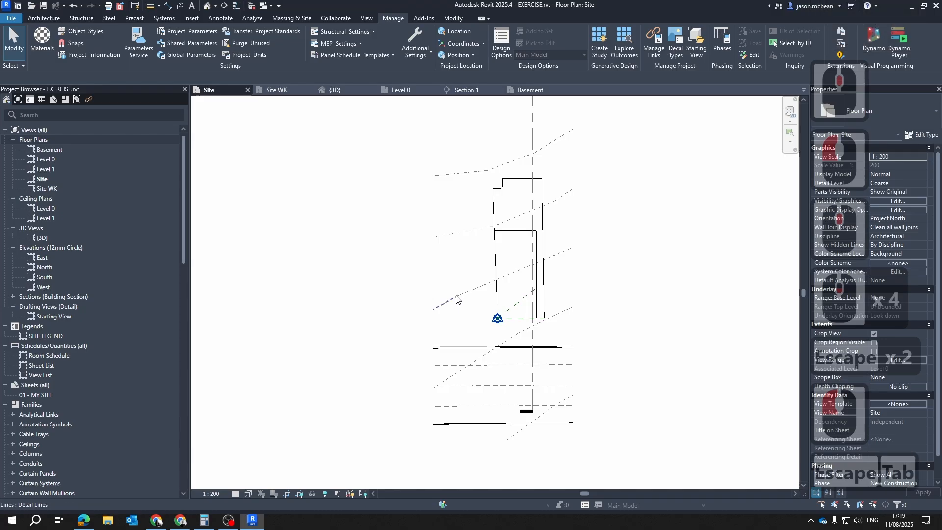
{"action": "left_click", "coordinate": [460, 292]}
{"action": "key", "text": "Escape"}
{"action": "key", "text": "Tab"}
{"action": "key", "text": "Escape"}
{"action": "key", "text": "Escape"}
{"action": "scroll", "coordinate": [538, 330], "scroll_direction": "down", "scroll_amount": 6}
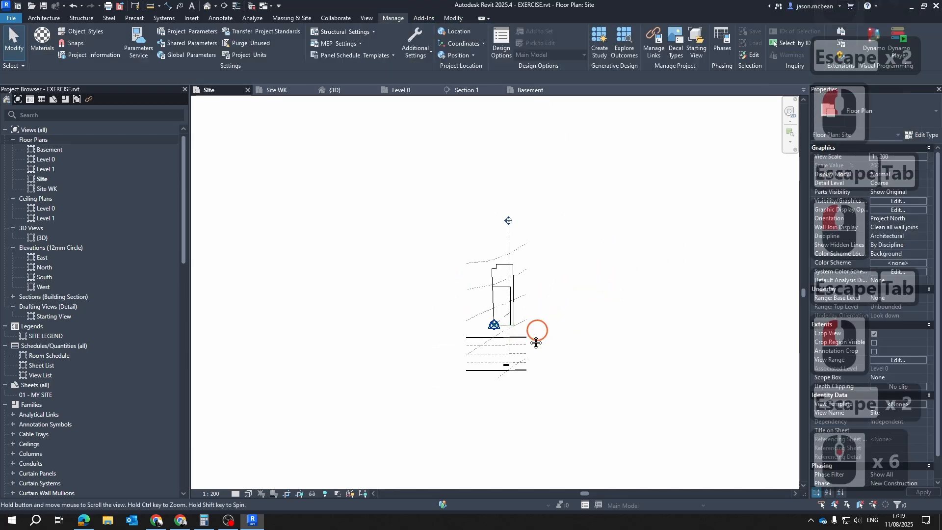
{"action": "scroll", "coordinate": [414, 316], "scroll_direction": "up", "scroll_amount": 7}
{"action": "middle_click_drag", "start_coordinate": [499, 296], "coordinate": [503, 345]}
{"action": "key", "text": "Escape"}
{"action": "scroll", "coordinate": [431, 274], "scroll_direction": "up", "scroll_amount": 5}
{"action": "scroll", "coordinate": [371, 320], "scroll_direction": "down", "scroll_amount": 5}
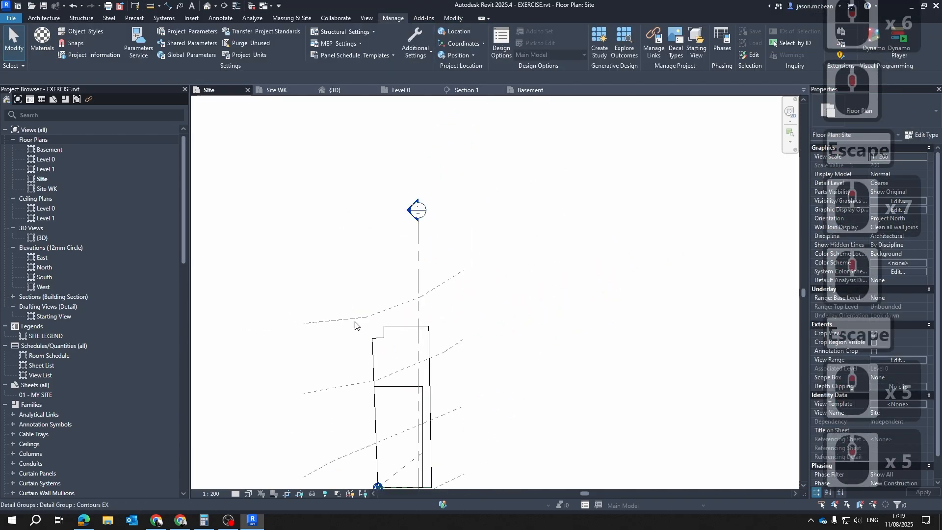
{"action": "scroll", "coordinate": [384, 318], "scroll_direction": "up", "scroll_amount": 4}
{"action": "key", "text": "Escape"}
{"action": "scroll", "coordinate": [413, 300], "scroll_direction": "down", "scroll_amount": 6}
{"action": "middle_click_drag", "start_coordinate": [424, 352], "coordinate": [465, 242]}
Hide the Toposolid category in the Site plan's visibility/graphic overrides
{"action": "key", "text": "v"}
{"action": "key", "text": "g"}
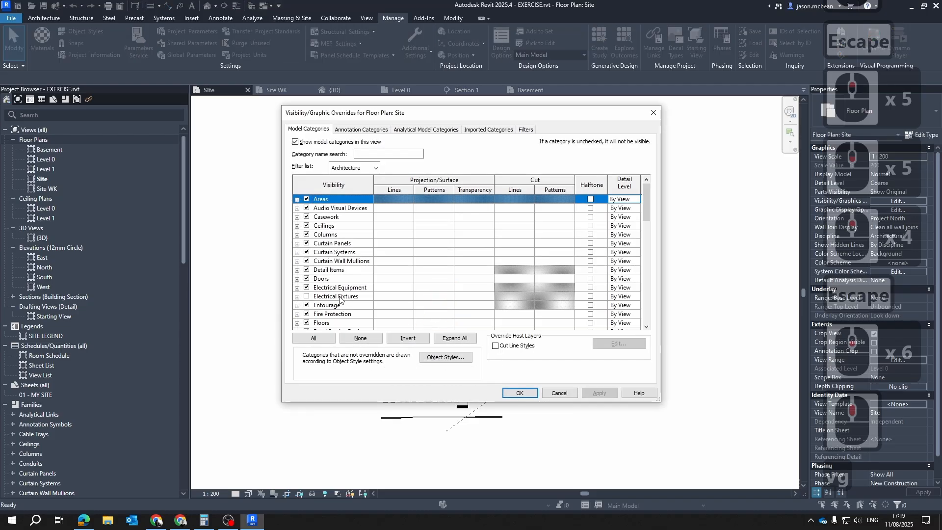
{"action": "left_click", "coordinate": [327, 296]}
{"action": "scroll", "coordinate": [353, 305], "scroll_direction": "down", "scroll_amount": 4}
{"action": "scroll", "coordinate": [352, 306], "scroll_direction": "down", "scroll_amount": 6}
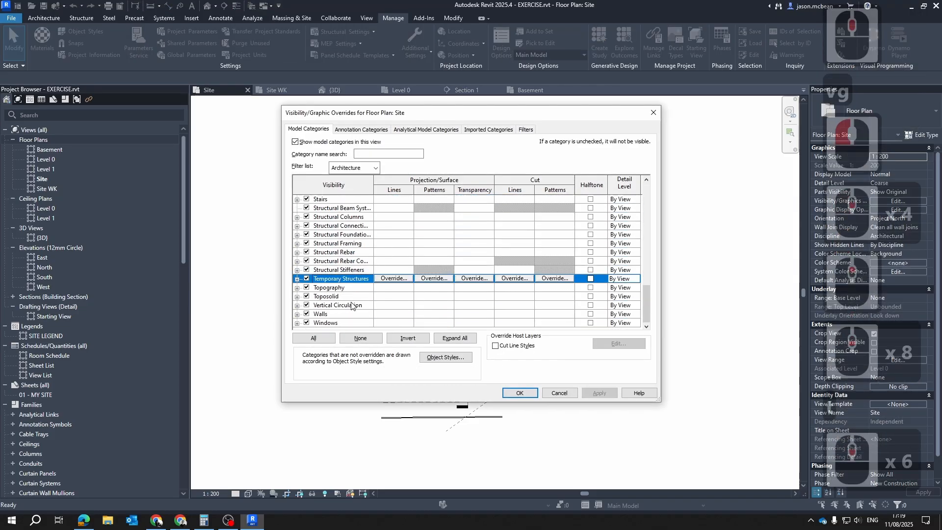
{"action": "left_click", "coordinate": [307, 296]}
{"action": "left_click", "coordinate": [597, 393]}
{"action": "left_click", "coordinate": [519, 393]}
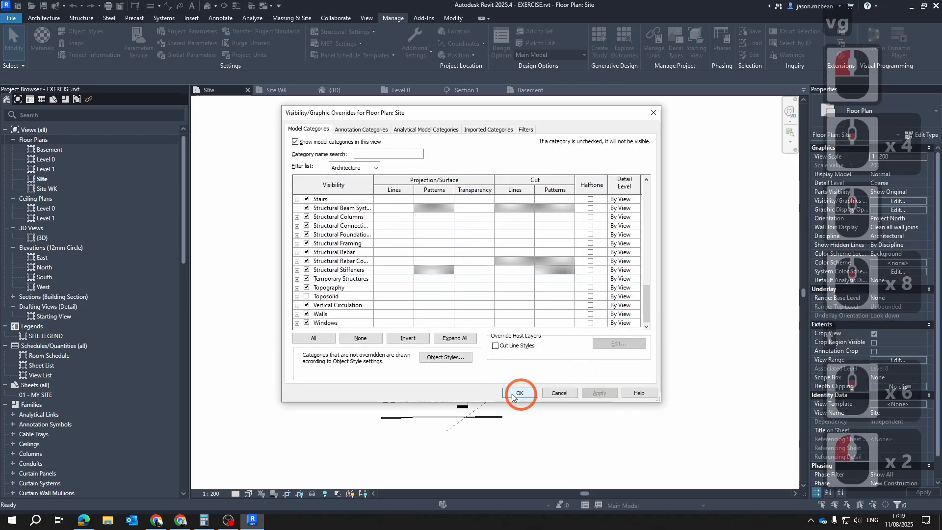
{"action": "key", "text": "Escape"}
{"action": "key", "text": "Escape"}
{"action": "double_click", "coordinate": [494, 268]}
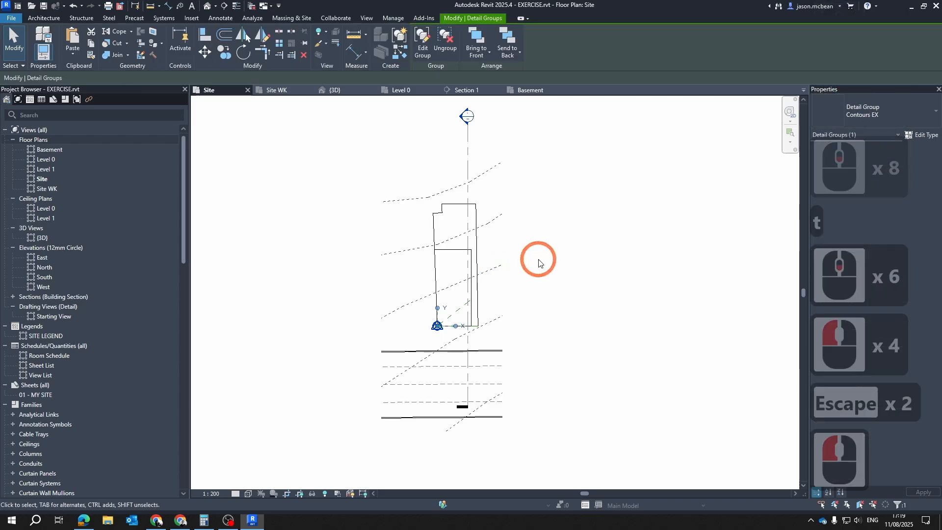
{"action": "scroll", "coordinate": [568, 305], "scroll_direction": "down", "scroll_amount": 8}
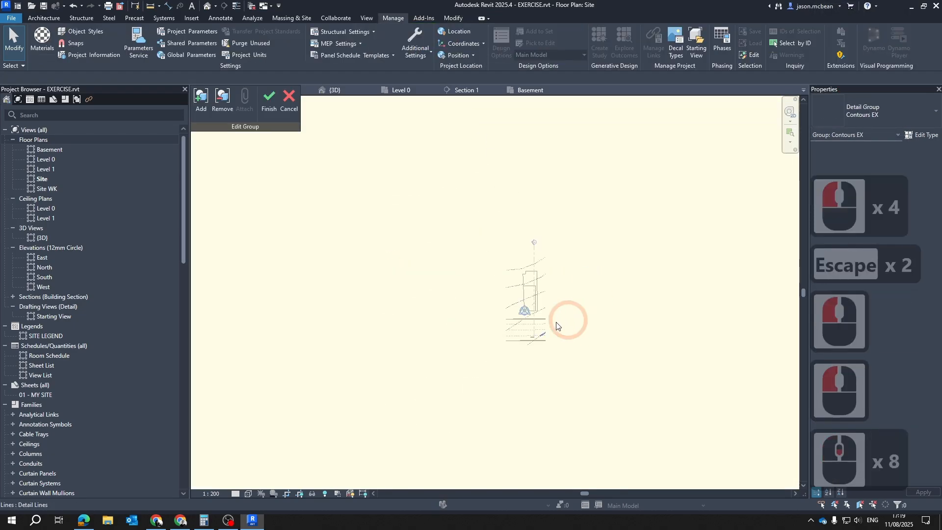
{"action": "key", "text": "Escape"}
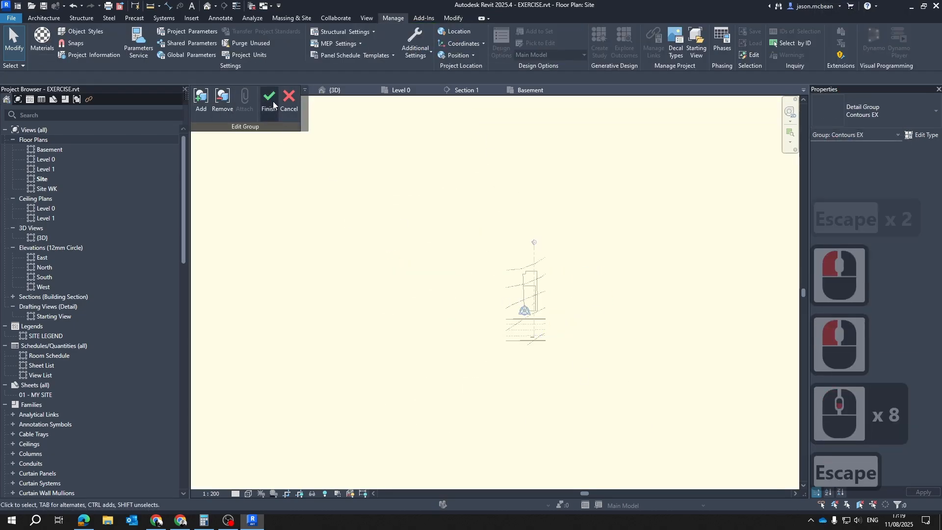
{"action": "key", "text": "Escape"}
{"action": "key", "text": "Escape"}
{"action": "scroll", "coordinate": [545, 297], "scroll_direction": "up", "scroll_amount": 5}
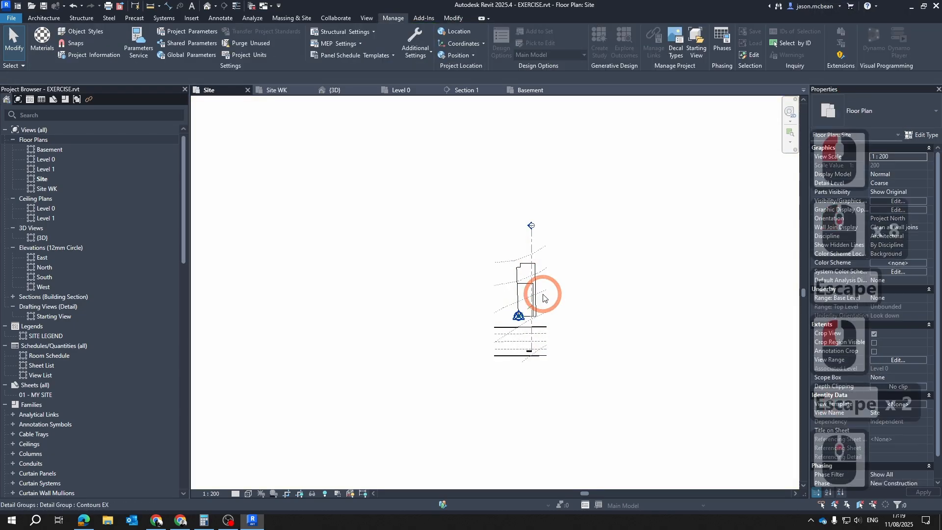
Show the crop region of the Site plan and turn off view cropping
{"action": "left_click", "coordinate": [300, 494]}
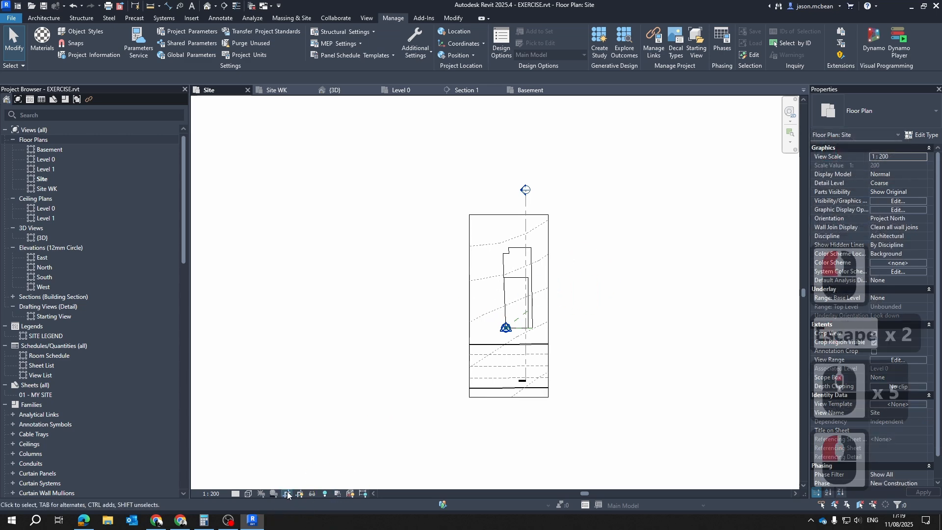
{"action": "scroll", "coordinate": [635, 221], "scroll_direction": "up", "scroll_amount": 2}
{"action": "key", "text": "Escape"}
{"action": "scroll", "coordinate": [479, 275], "scroll_direction": "up", "scroll_amount": 2}
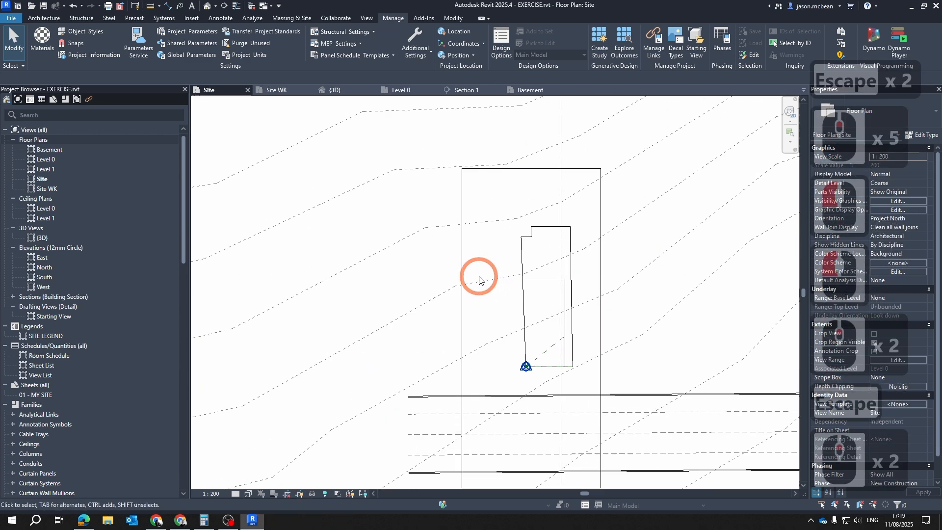
Open the Contours EX group for editing and delete the contour segments extending far west of the site
{"action": "left_click", "coordinate": [428, 296]}
{"action": "scroll", "coordinate": [430, 289], "scroll_direction": "down", "scroll_amount": 6}
{"action": "left_click", "coordinate": [422, 42]}
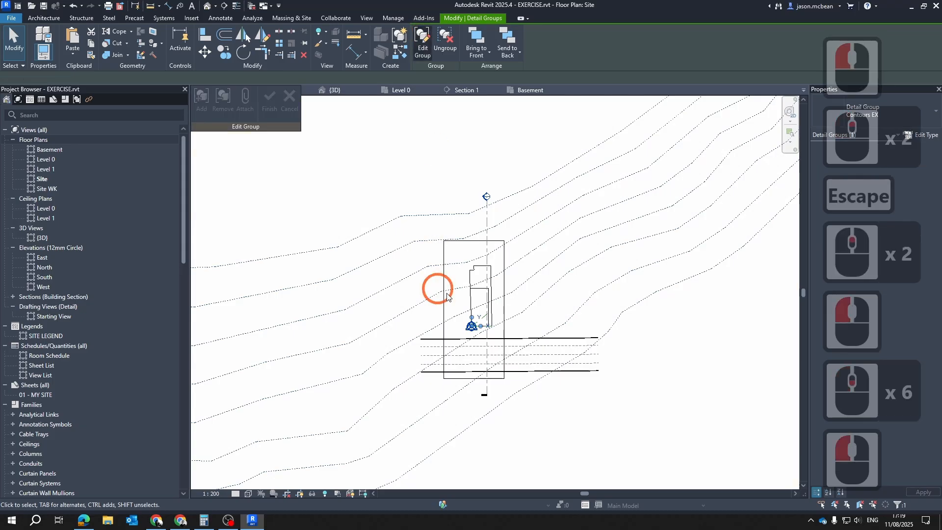
{"action": "scroll", "coordinate": [444, 319], "scroll_direction": "down", "scroll_amount": 15}
{"action": "left_click_drag", "start_coordinate": [275, 305], "coordinate": [441, 431]}
{"action": "key", "text": "Delete"}
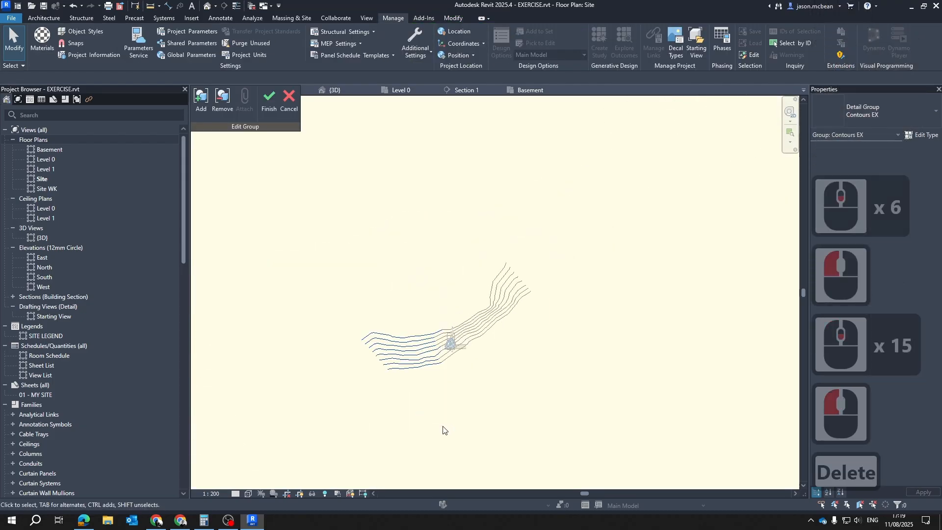
Delete the contour segments extending far north-east of the site from the Contours EX group
{"action": "scroll", "coordinate": [473, 347], "scroll_direction": "up", "scroll_amount": 5}
{"action": "left_click_drag", "start_coordinate": [496, 130], "coordinate": [660, 399]}
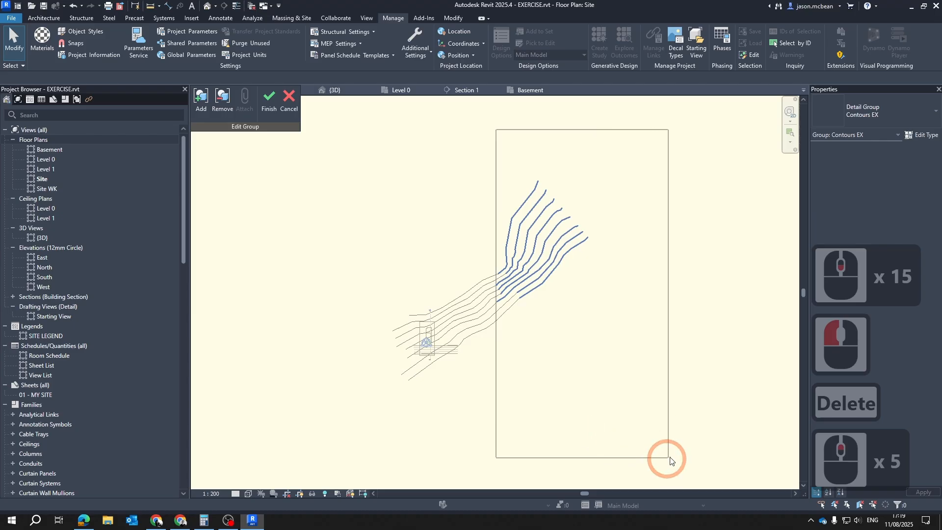
{"action": "left_click_drag", "start_coordinate": [670, 460], "coordinate": [670, 460]}
{"action": "key", "text": "Delete"}
{"action": "left_click_drag", "start_coordinate": [442, 212], "coordinate": [664, 452]}
{"action": "key", "text": "Delete"}
Delete the remaining outlying contour segments lying outside the crop region around the site
{"action": "scroll", "coordinate": [462, 392], "scroll_direction": "up", "scroll_amount": 7}
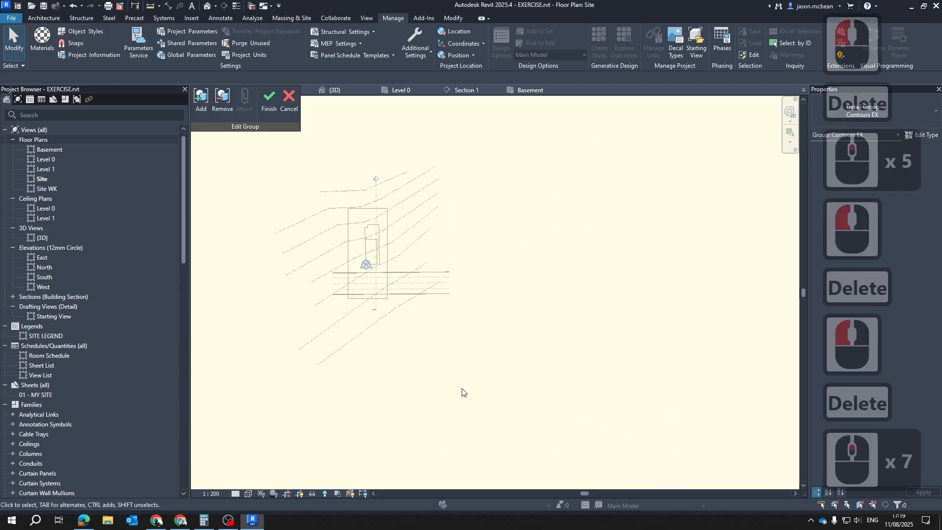
{"action": "scroll", "coordinate": [387, 269], "scroll_direction": "up", "scroll_amount": 4}
{"action": "middle_click_drag", "start_coordinate": [280, 372], "coordinate": [415, 305]}
{"action": "left_click_drag", "start_coordinate": [219, 254], "coordinate": [563, 469]}
{"action": "key", "text": "Delete"}
{"action": "left_click", "coordinate": [540, 267]}
{"action": "key", "text": "Delete"}
{"action": "middle_click_drag", "start_coordinate": [438, 259], "coordinate": [503, 382]}
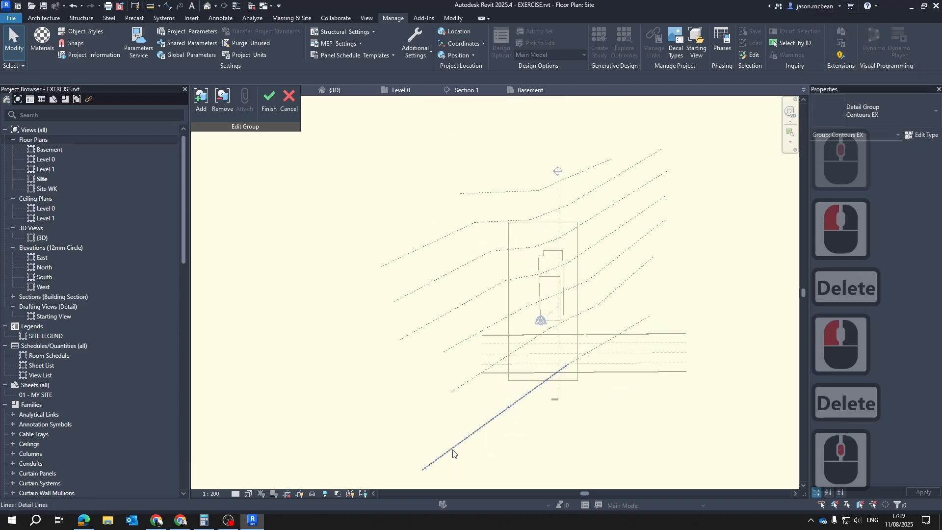
Finish editing the Contours EX group, keeping only the contour segments around the site
{"action": "middle_click_drag", "start_coordinate": [588, 248], "coordinate": [562, 333]}
{"action": "scroll", "coordinate": [504, 269], "scroll_direction": "down", "scroll_amount": 4}
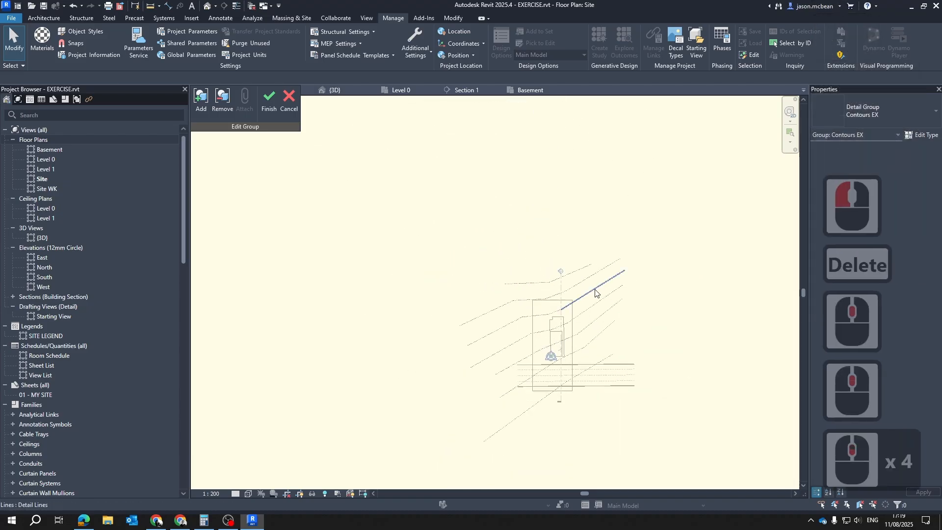
{"action": "key", "text": "Escape"}
{"action": "left_click", "coordinate": [269, 100]}
{"action": "key", "text": "Escape"}
{"action": "key", "text": "Escape"}
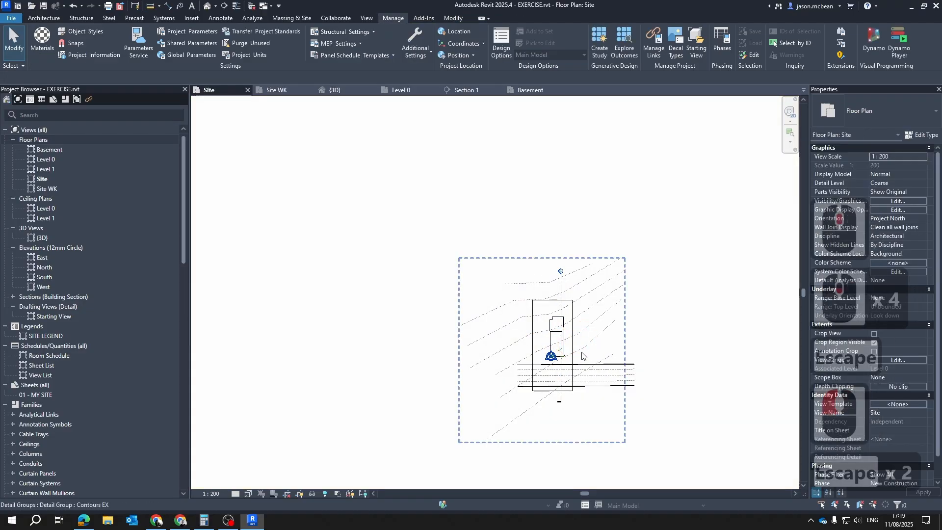
Turn view cropping back on for the Site plan and hide its crop region
{"action": "scroll", "coordinate": [577, 334], "scroll_direction": "up", "scroll_amount": 3}
{"action": "middle_click_drag", "start_coordinate": [584, 359], "coordinate": [462, 310]}
{"action": "key", "text": "Escape"}
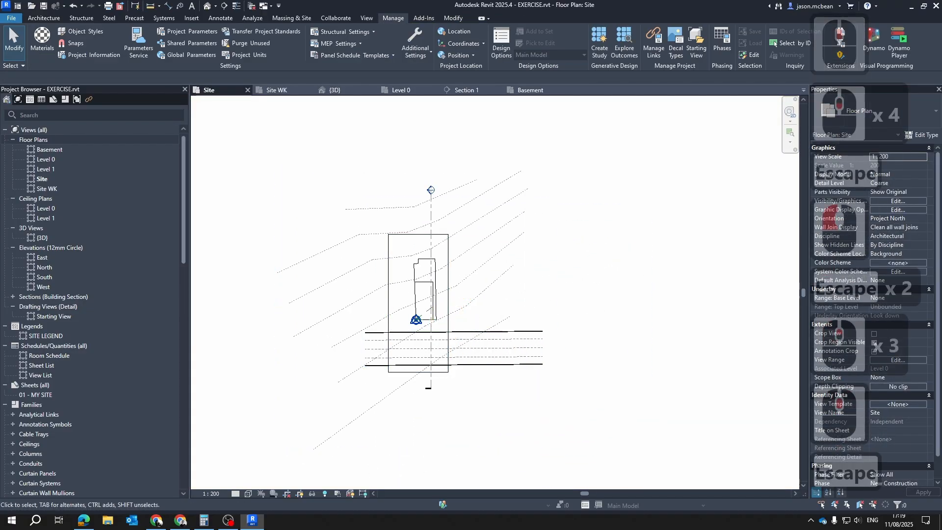
{"action": "left_click", "coordinate": [288, 493]}
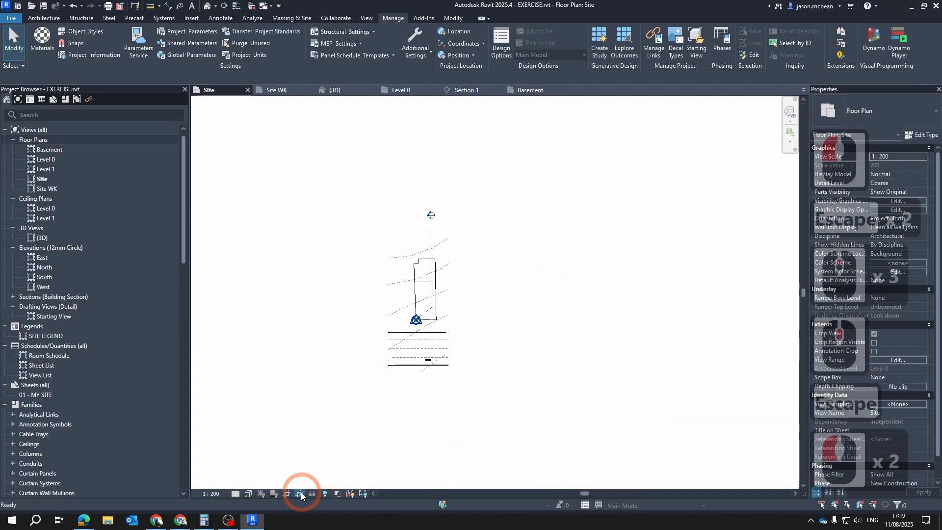
Delete the vertical section line running through the site, together with its section view
{"action": "scroll", "coordinate": [441, 250], "scroll_direction": "up", "scroll_amount": 6}
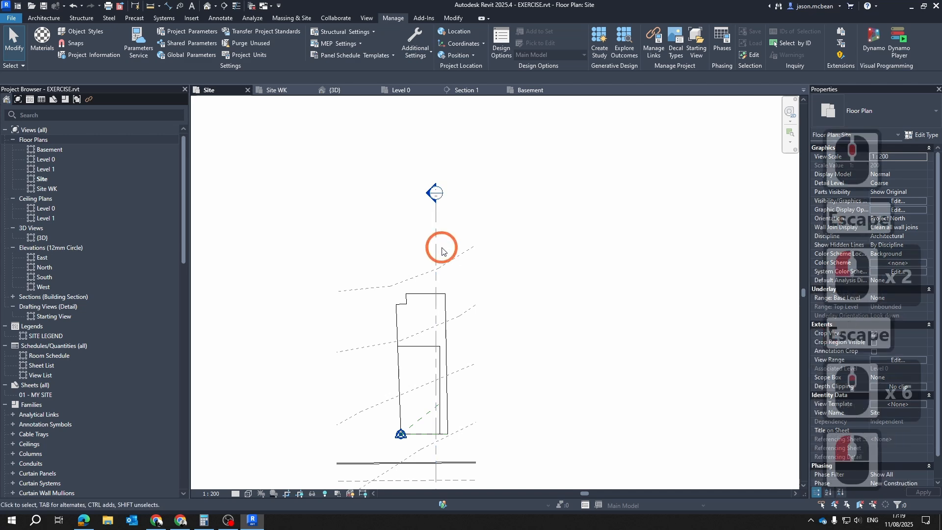
{"action": "key", "text": "Delete"}
{"action": "left_click", "coordinate": [435, 231]}
{"action": "key", "text": "Delete"}
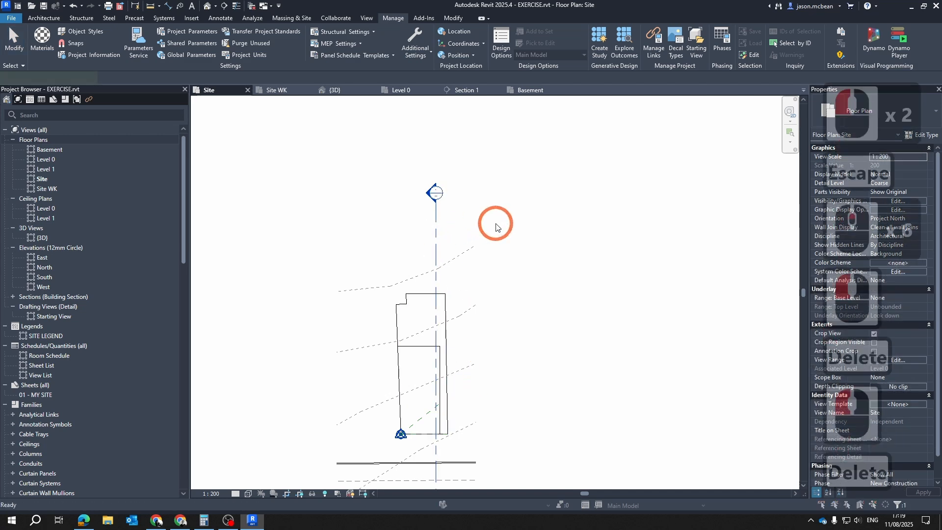
{"action": "left_click", "coordinate": [502, 294]}
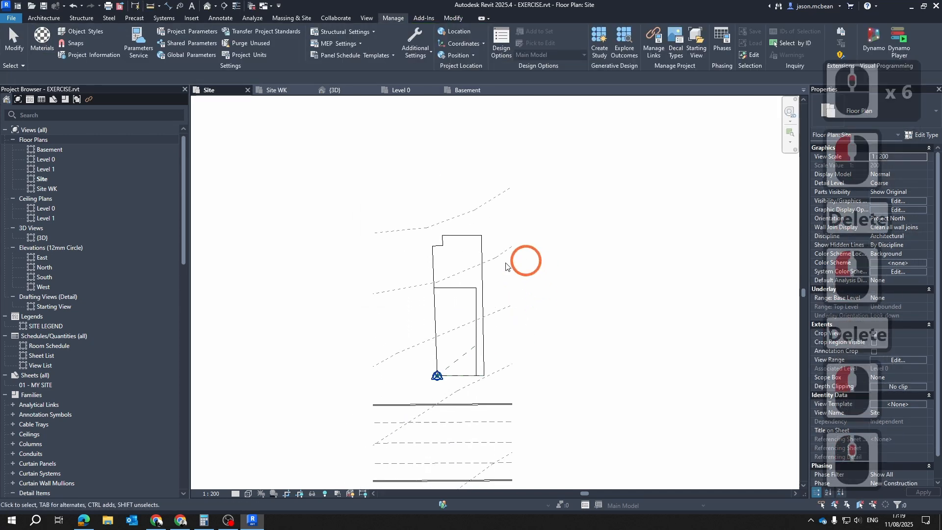
{"action": "scroll", "coordinate": [467, 335], "scroll_direction": "up", "scroll_amount": 7}
{"action": "scroll", "coordinate": [462, 386], "scroll_direction": "down", "scroll_amount": 6}
{"action": "scroll", "coordinate": [491, 319], "scroll_direction": "up", "scroll_amount": 7}
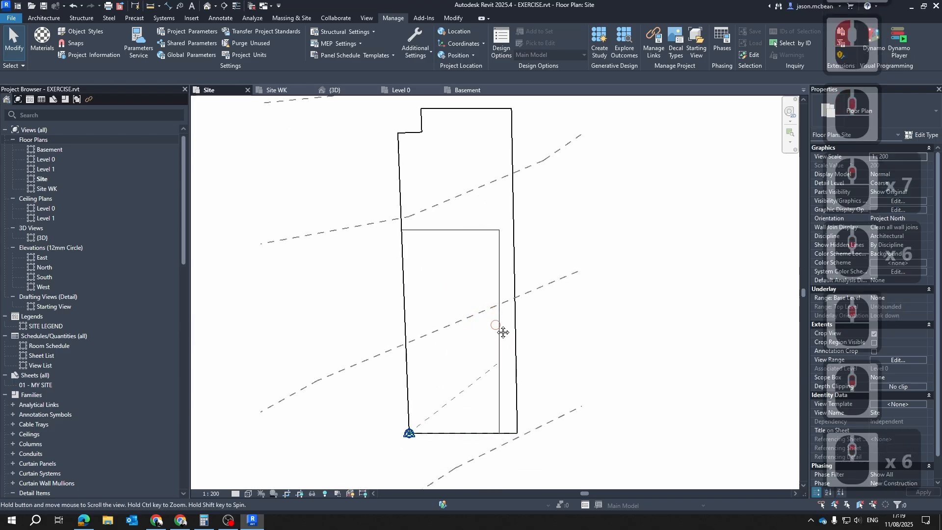
{"action": "scroll", "coordinate": [488, 346], "scroll_direction": "down", "scroll_amount": 4}
{"action": "middle_click_drag", "start_coordinate": [522, 242], "coordinate": [449, 258]}
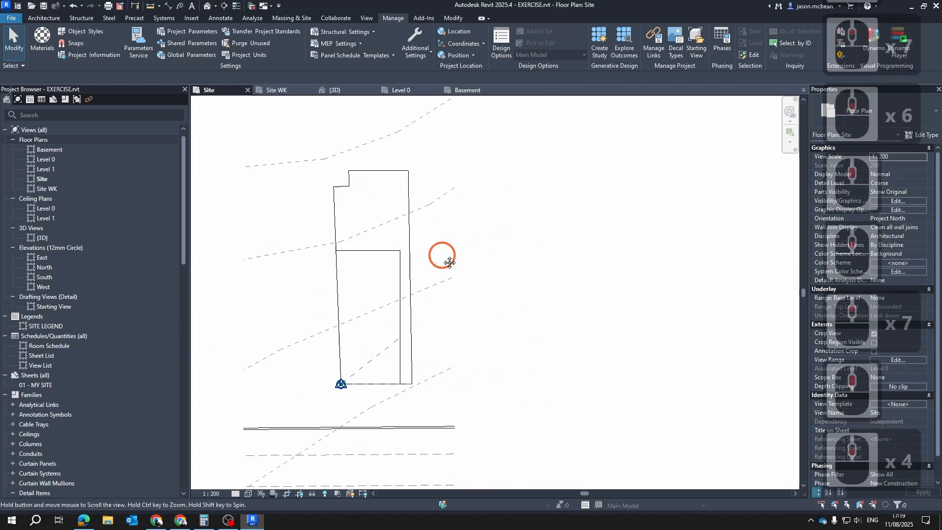
{"action": "scroll", "coordinate": [348, 277], "scroll_direction": "up", "scroll_amount": 2}
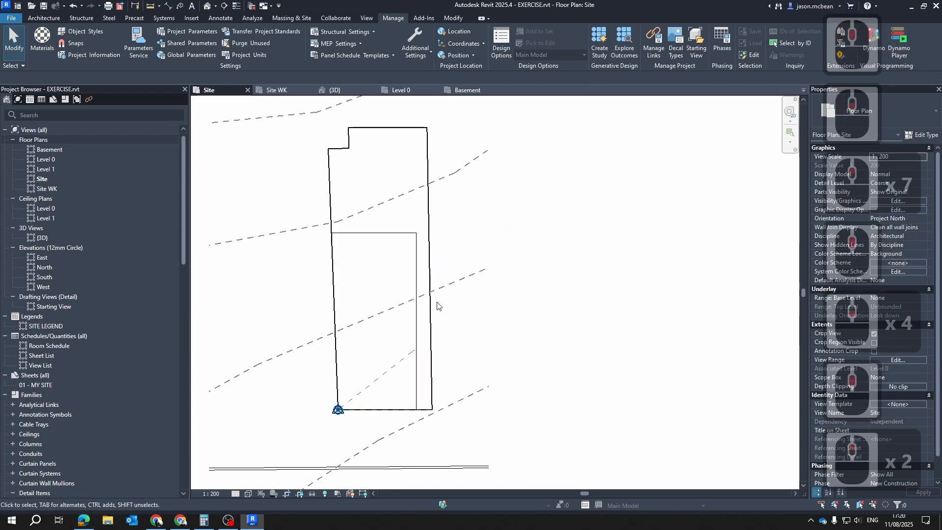
Add an aligned dimension across the basement's width, from the site's lower-left corner to the basement's right edge, placed below the property line
{"action": "middle_click_drag", "start_coordinate": [437, 302], "coordinate": [423, 251]}
{"action": "key", "text": "Escape"}
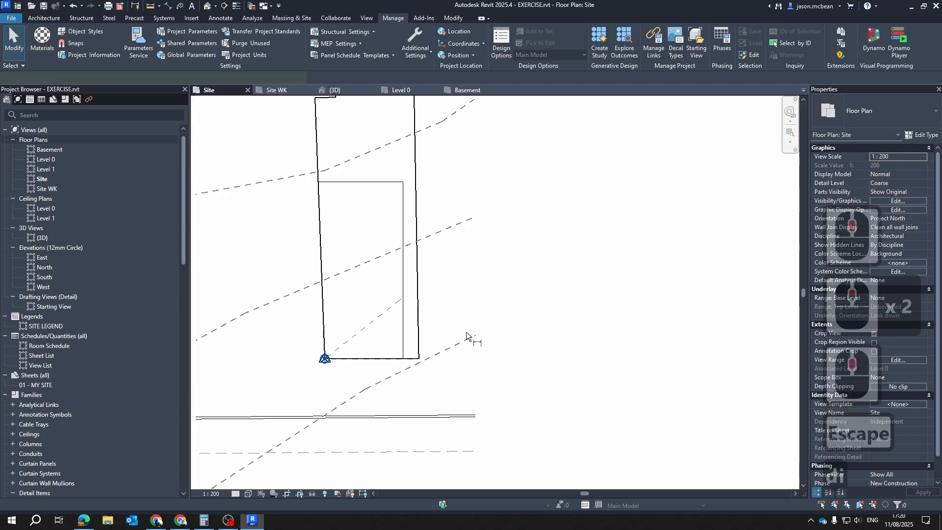
{"action": "key", "text": "d"}
{"action": "key", "text": "i"}
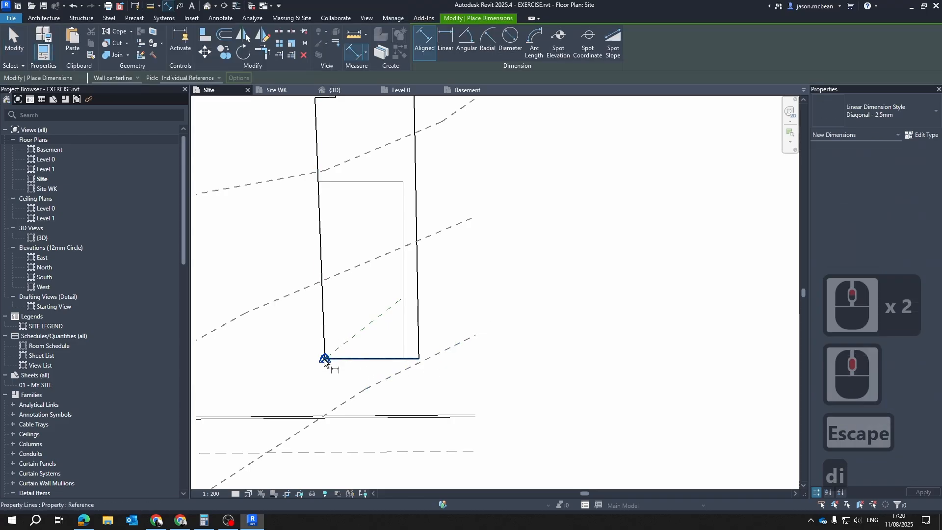
{"action": "left_click", "coordinate": [404, 346]}
{"action": "scroll", "coordinate": [334, 382], "scroll_direction": "up", "scroll_amount": 5}
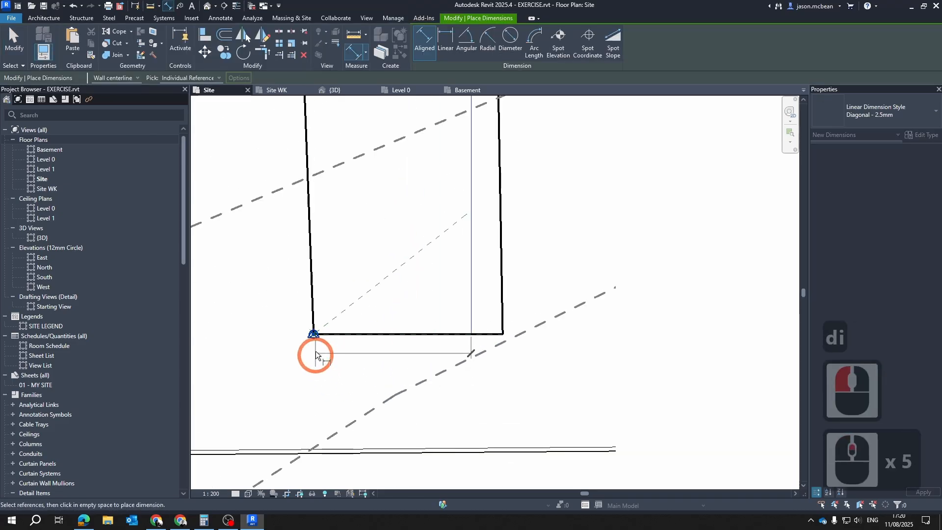
{"action": "key", "text": "Tab"}
{"action": "key", "text": "Tab"}
{"action": "key", "text": "Tab"}
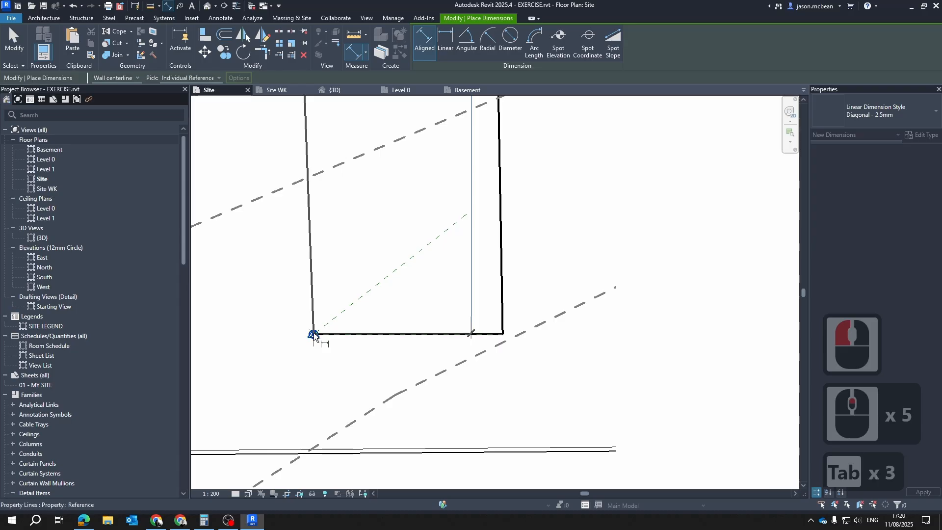
{"action": "left_click", "coordinate": [314, 335]}
{"action": "left_click", "coordinate": [444, 416]}
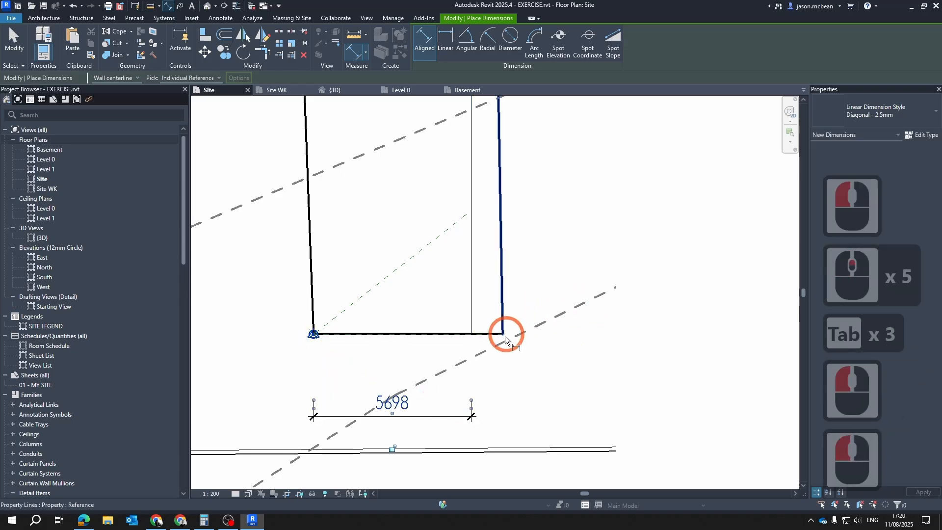
Add an aligned dimension along the basement's full length, placed to the right of the property boundary
{"action": "left_click", "coordinate": [484, 334]}
{"action": "scroll", "coordinate": [504, 338], "scroll_direction": "down", "scroll_amount": 4}
{"action": "key", "text": "Tab"}
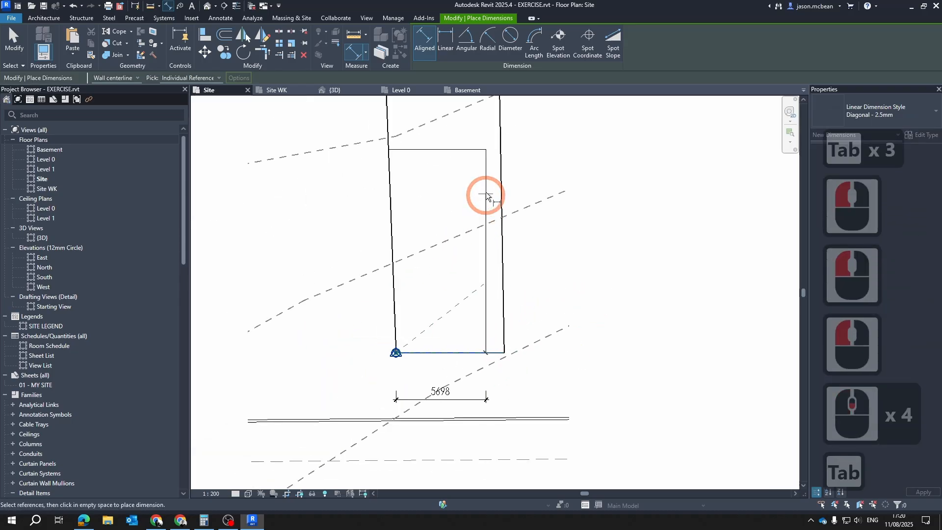
{"action": "key", "text": "Tab"}
{"action": "left_click", "coordinate": [486, 159]}
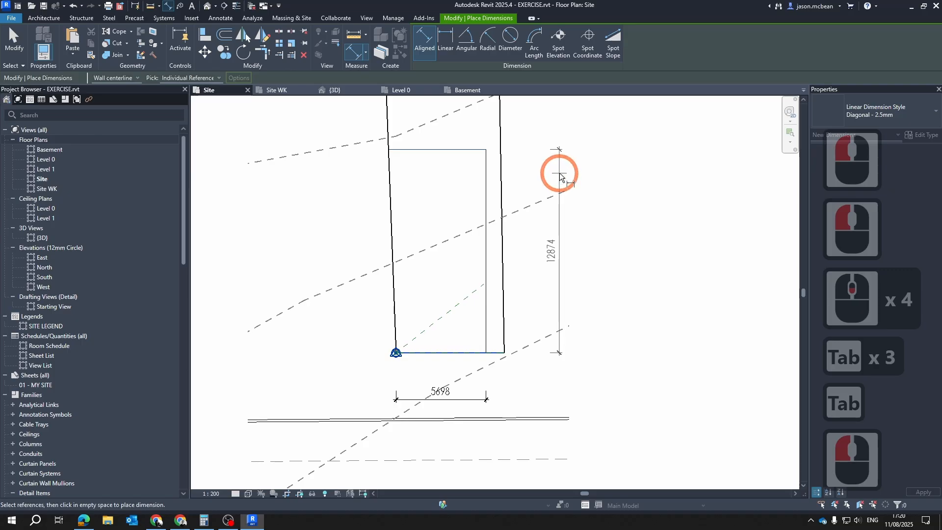
{"action": "left_click", "coordinate": [559, 173]}
{"action": "key", "text": "Escape"}
{"action": "key", "text": "Escape"}
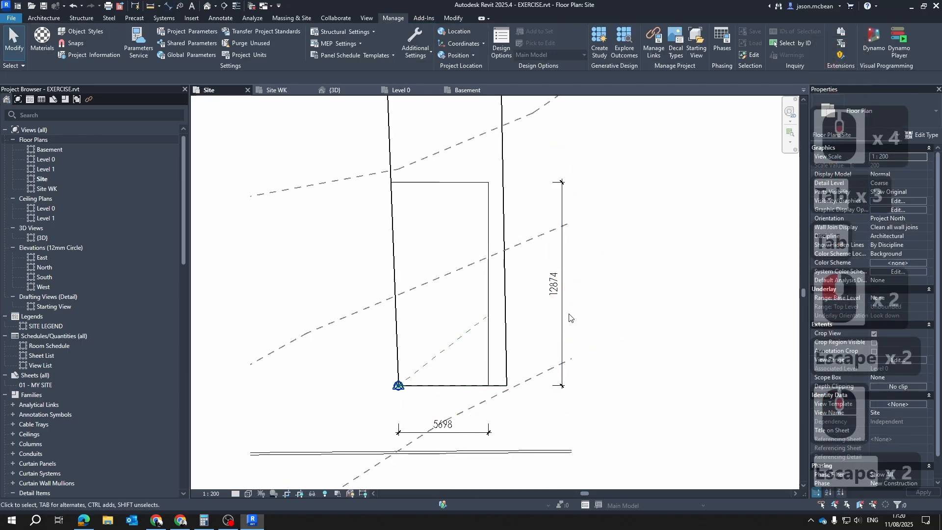
Change the vertical basement length dimension to the Diagonal - 2mm type
{"action": "left_click", "coordinate": [563, 312]}
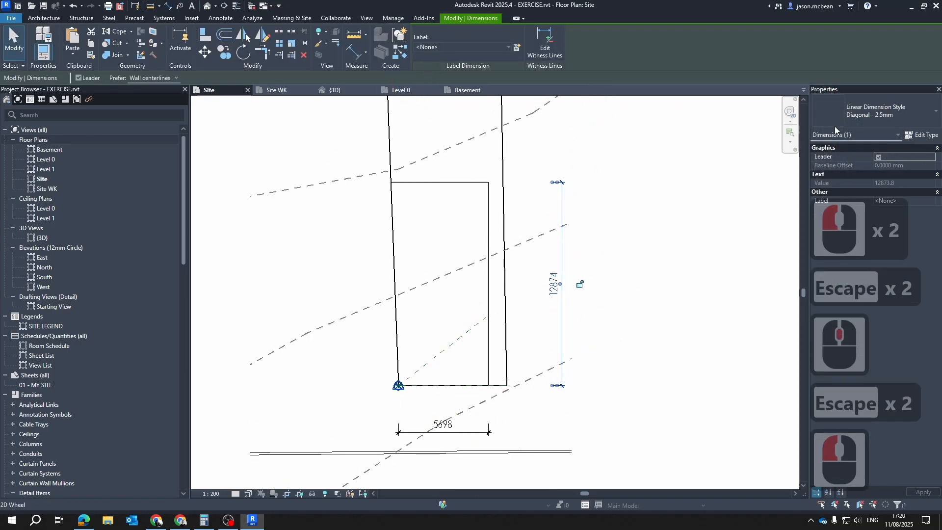
{"action": "left_click", "coordinate": [834, 117]}
{"action": "left_click", "coordinate": [859, 183]}
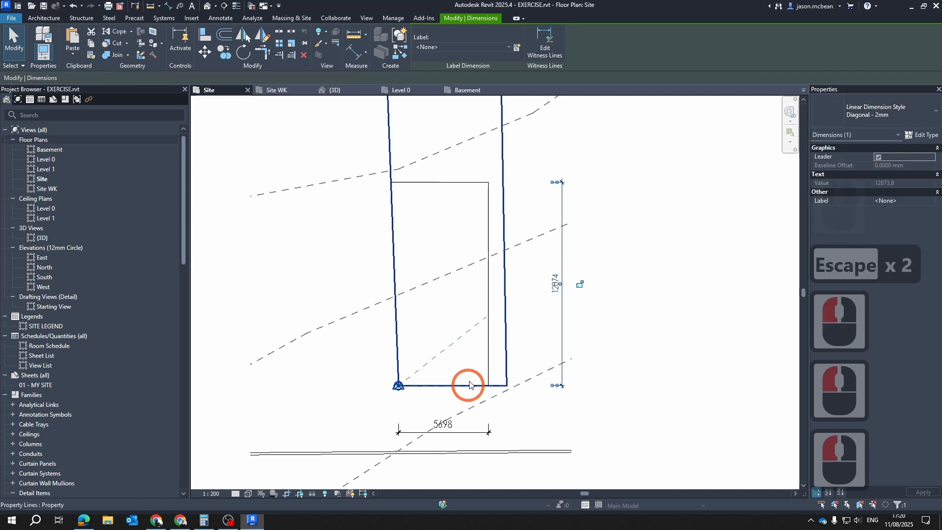
{"action": "key", "text": "Escape"}
{"action": "key", "text": "Escape"}
{"action": "scroll", "coordinate": [562, 289], "scroll_direction": "up", "scroll_amount": 1}
Match the type of the vertical length dimension onto the horizontal width dimension with Match Type
{"action": "left_click", "coordinate": [591, 314]}
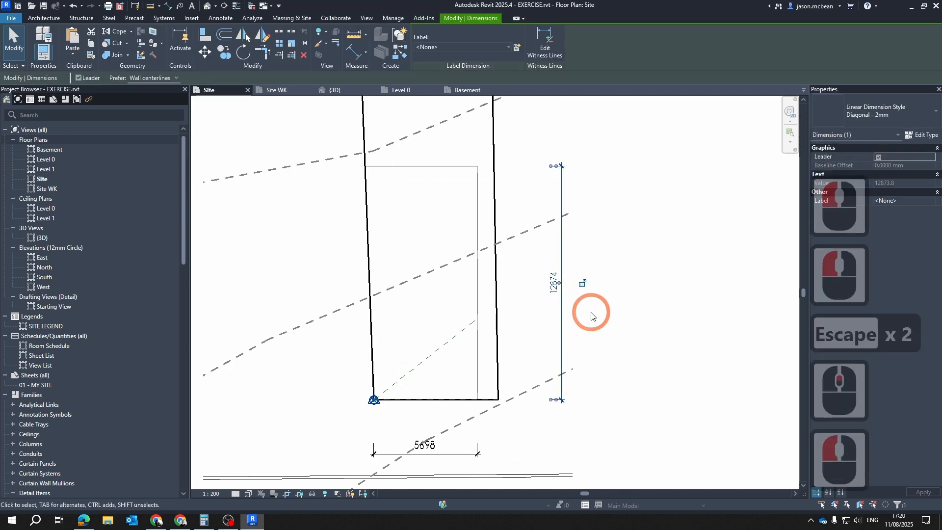
{"action": "key", "text": "m"}
{"action": "key", "text": "a"}
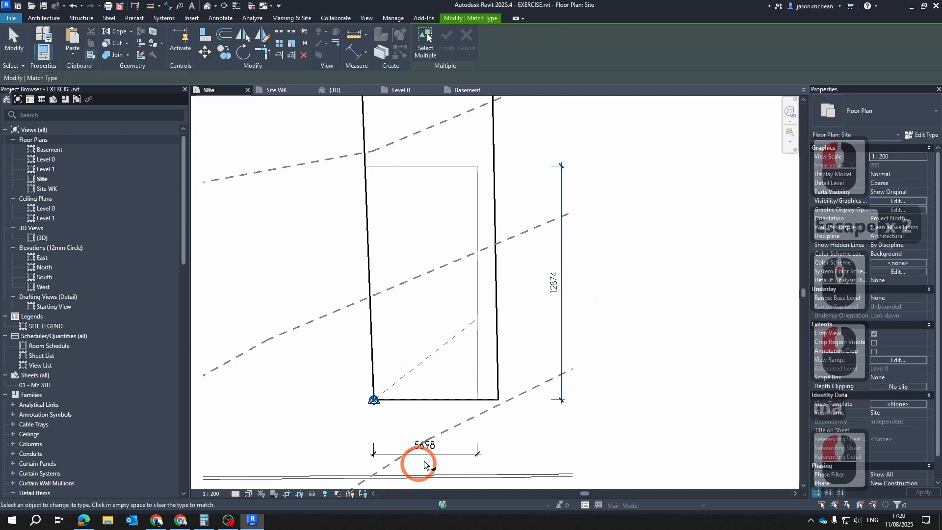
{"action": "left_click", "coordinate": [433, 455]}
{"action": "key", "text": "Escape"}
{"action": "key", "text": "Escape"}
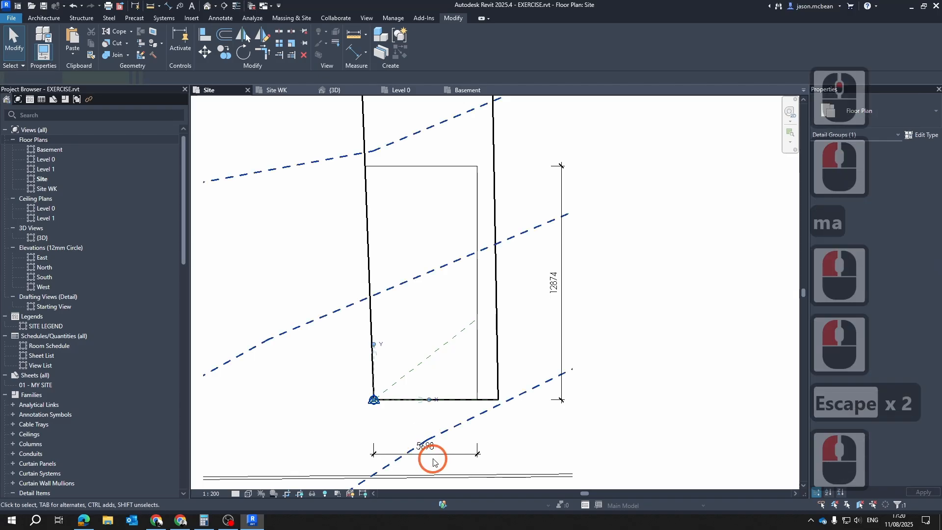
Move the horizontal dimension's text below its dimension line, clear of the contour line
{"action": "scroll", "coordinate": [432, 454], "scroll_direction": "up", "scroll_amount": 4}
{"action": "left_click", "coordinate": [415, 444]}
{"action": "left_click_drag", "start_coordinate": [419, 448], "coordinate": [419, 473]}
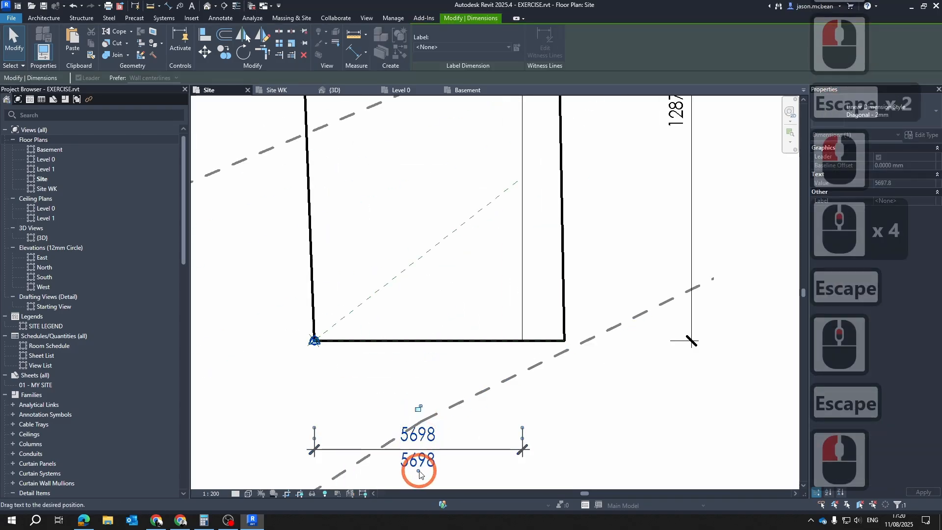
{"action": "key", "text": "Escape"}
Move the vertical dimension's text to the outer side of its line and bring the dimension closer to the property boundary
{"action": "scroll", "coordinate": [665, 255], "scroll_direction": "down", "scroll_amount": 4}
{"action": "middle_click_drag", "start_coordinate": [663, 265], "coordinate": [543, 331]}
{"action": "scroll", "coordinate": [546, 270], "scroll_direction": "up", "scroll_amount": 1}
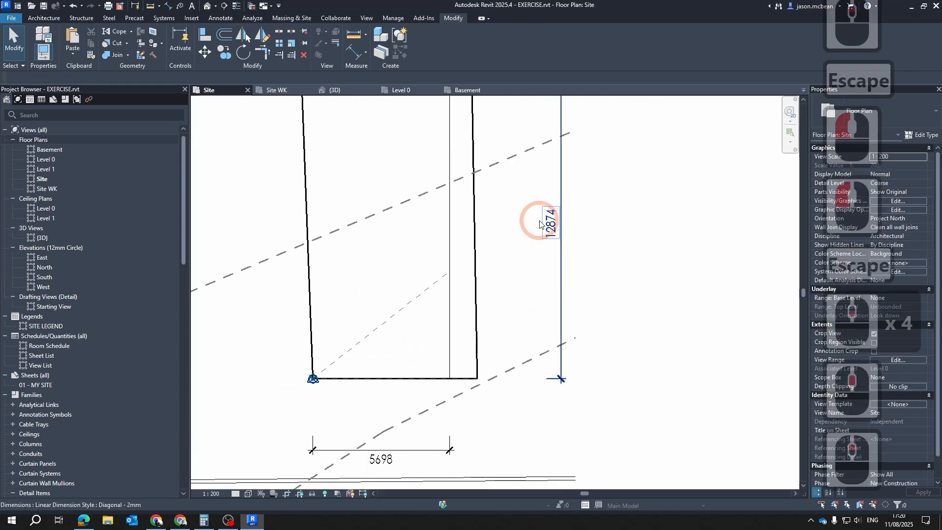
{"action": "left_click", "coordinate": [553, 228]}
{"action": "left_click_drag", "start_coordinate": [575, 229], "coordinate": [579, 228]}
{"action": "key", "text": "Escape"}
{"action": "scroll", "coordinate": [603, 361], "scroll_direction": "down", "scroll_amount": 2}
{"action": "key", "text": "Escape"}
{"action": "left_click_drag", "start_coordinate": [574, 315], "coordinate": [535, 307]}
{"action": "key", "text": "Escape"}
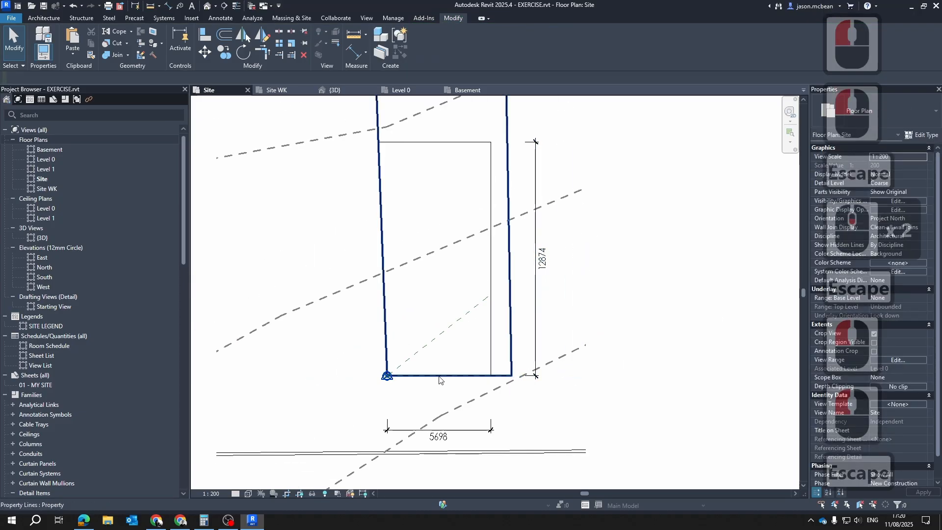
{"action": "left_click", "coordinate": [462, 429]}
{"action": "key", "text": "Escape"}
{"action": "scroll", "coordinate": [512, 374], "scroll_direction": "down", "scroll_amount": 5}
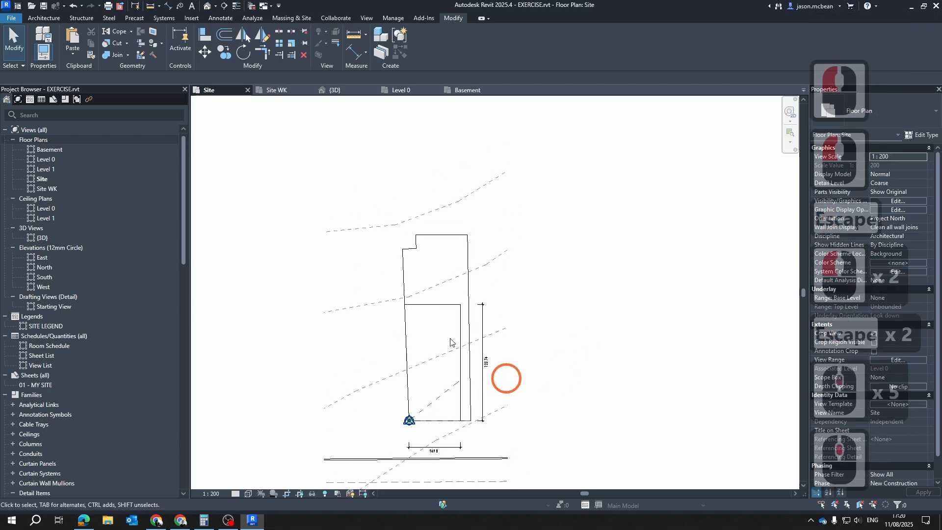
Examine the basement excavation and contours of the toposolid in the 3D view
{"action": "left_click", "coordinate": [334, 90]}
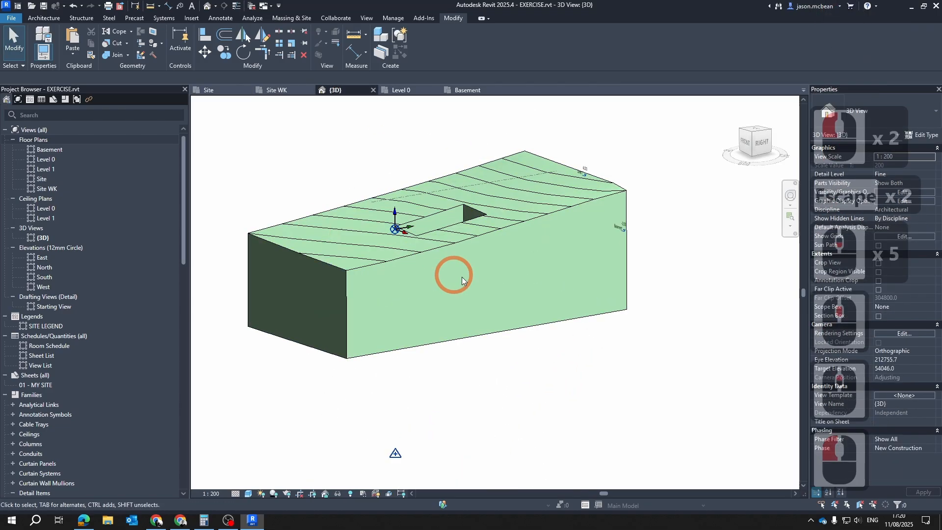
{"action": "scroll", "coordinate": [444, 314], "scroll_direction": "down", "scroll_amount": 3}
{"action": "middle_click_drag", "start_coordinate": [441, 322], "coordinate": [626, 326], "text": "shift"}
{"action": "scroll", "coordinate": [451, 201], "scroll_direction": "up", "scroll_amount": 5}
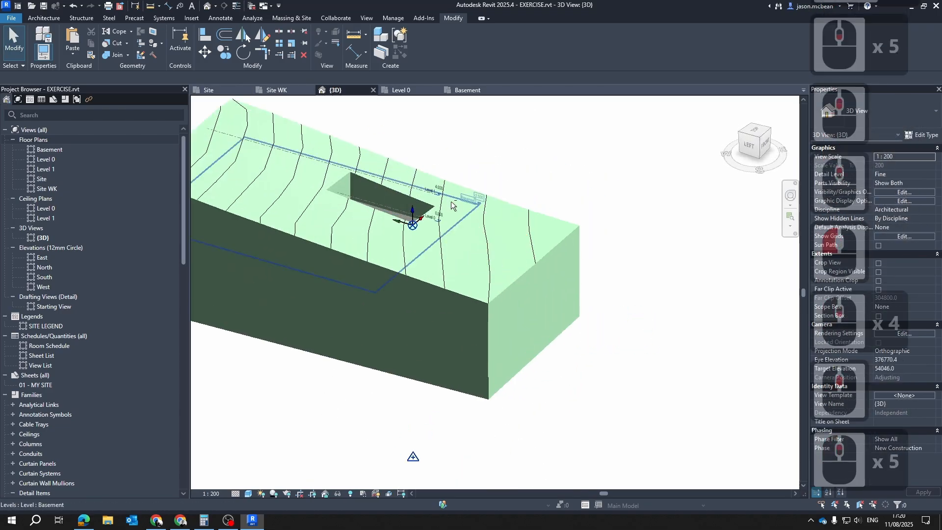
{"action": "middle_click_drag", "start_coordinate": [378, 216], "coordinate": [401, 150], "text": "shift"}
{"action": "left_click", "coordinate": [403, 141]}
{"action": "scroll", "coordinate": [412, 162], "scroll_direction": "down", "scroll_amount": 5}
{"action": "key", "text": "Escape"}
{"action": "key", "text": "Escape"}
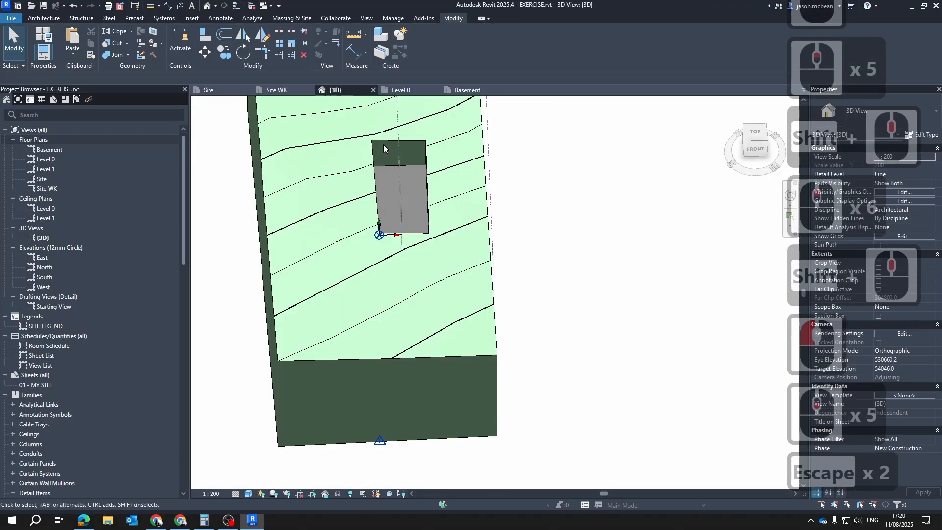
{"action": "scroll", "coordinate": [476, 256], "scroll_direction": "down", "scroll_amount": 4}
{"action": "key", "text": "Escape"}
{"action": "scroll", "coordinate": [471, 235], "scroll_direction": "up", "scroll_amount": 2}
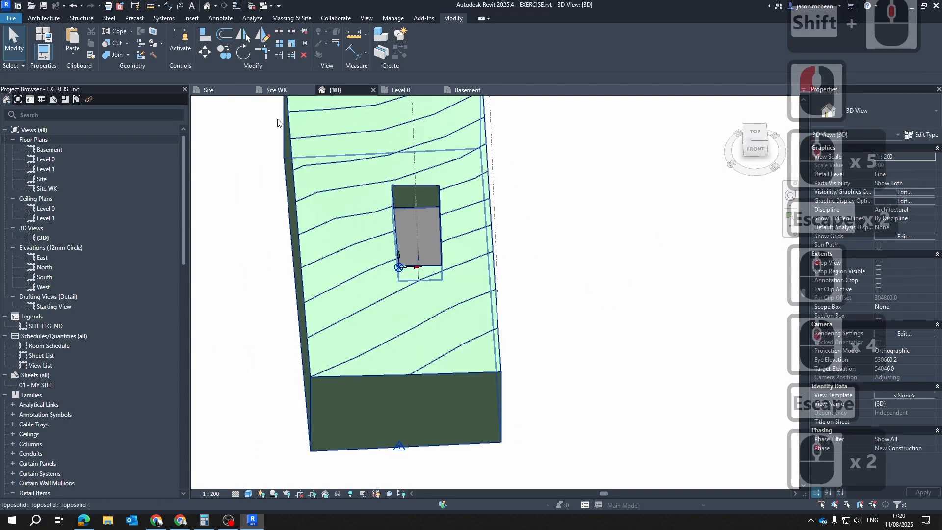
Review the site and basement outlines in the Basement floor plan, and return to the Site plan
{"action": "left_click", "coordinate": [460, 91]}
{"action": "scroll", "coordinate": [464, 352], "scroll_direction": "up", "scroll_amount": 5}
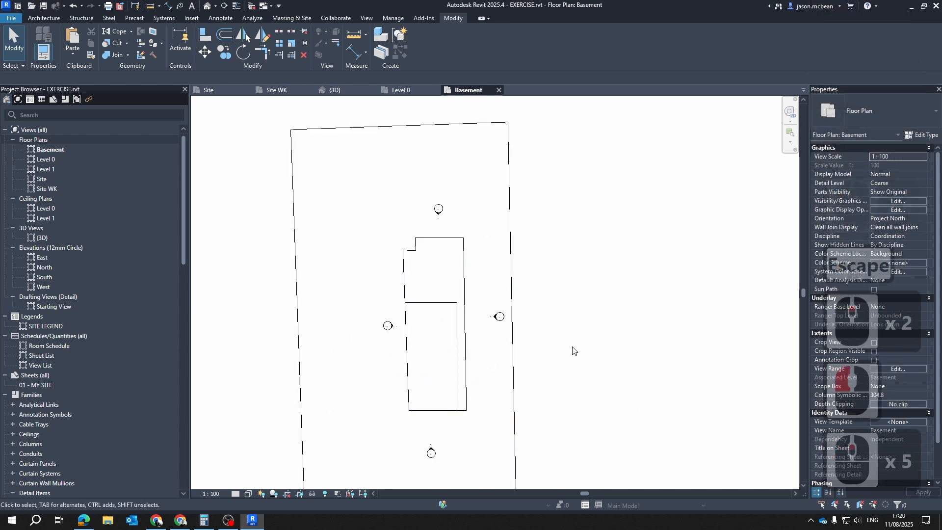
{"action": "middle_click_drag", "start_coordinate": [599, 304], "coordinate": [548, 258]}
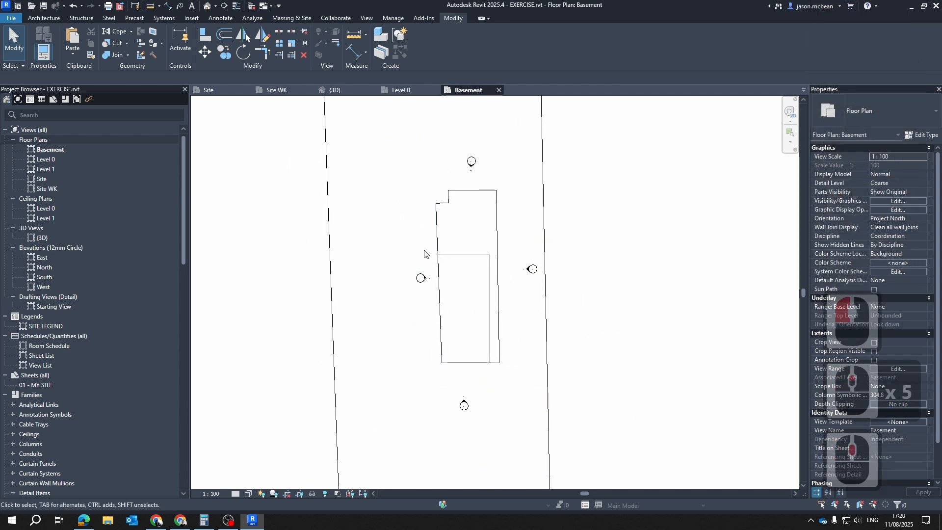
{"action": "scroll", "coordinate": [491, 290], "scroll_direction": "down", "scroll_amount": 4}
{"action": "middle_click_drag", "start_coordinate": [505, 295], "coordinate": [492, 298], "text": "shift"}
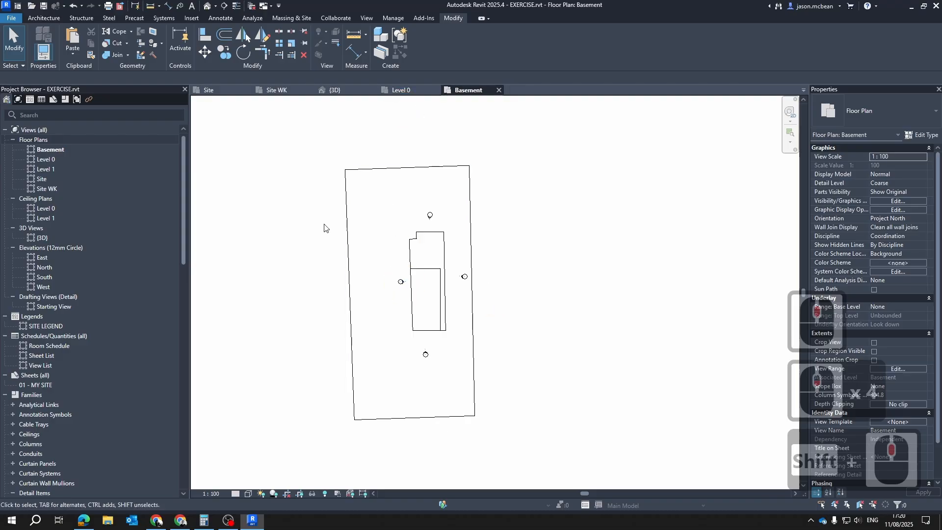
{"action": "left_click", "coordinate": [208, 89]}
{"action": "key", "text": "Escape"}
{"action": "key", "text": "Escape"}
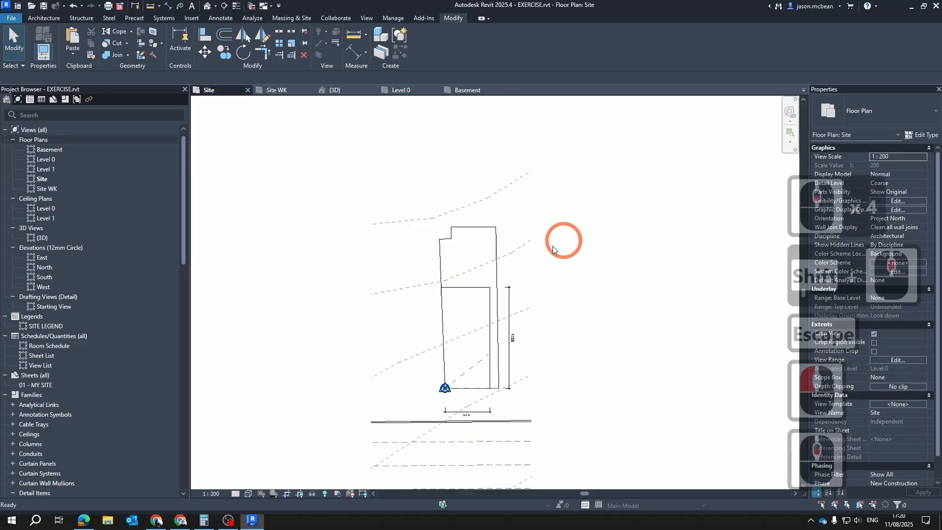
{"action": "key", "text": "Escape"}
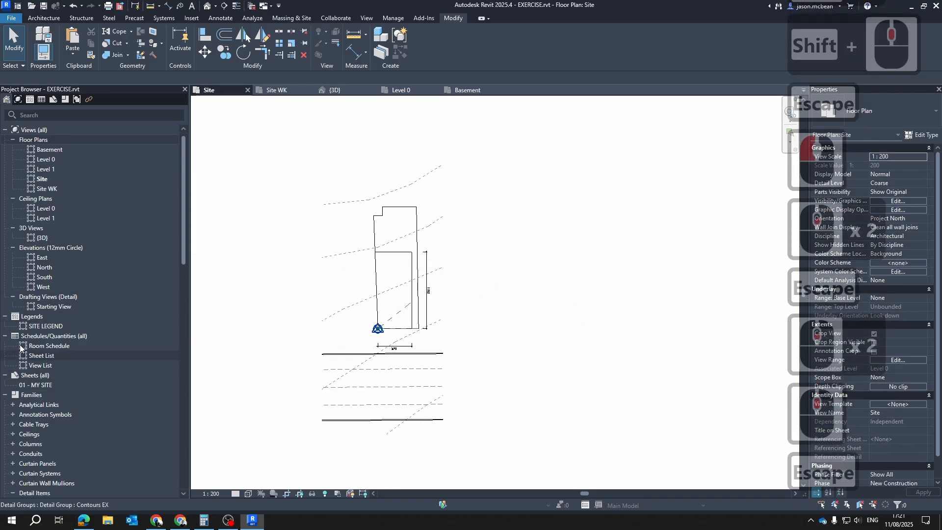
Open the sheet 01 - MY SITE and place the Site floor plan in its upper-left area
{"action": "double_click", "coordinate": [35, 385]}
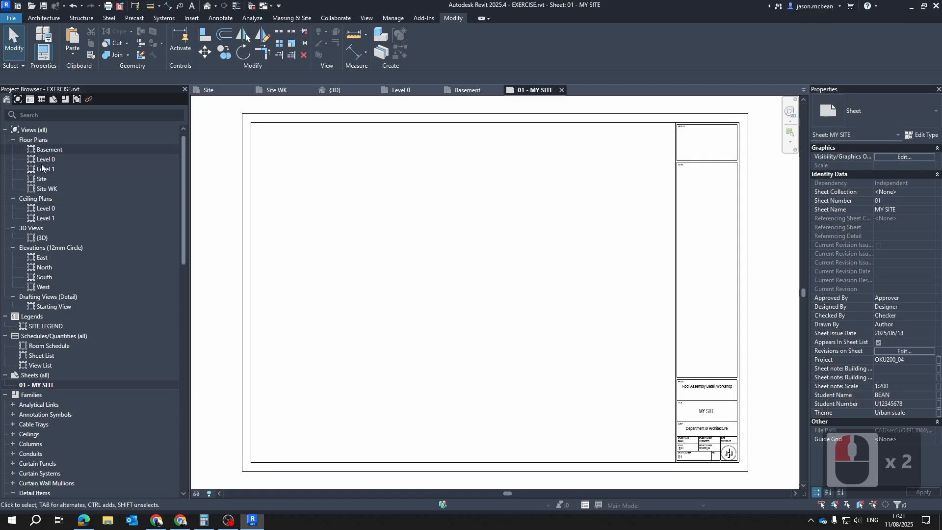
{"action": "left_click_drag", "start_coordinate": [41, 178], "coordinate": [302, 223]}
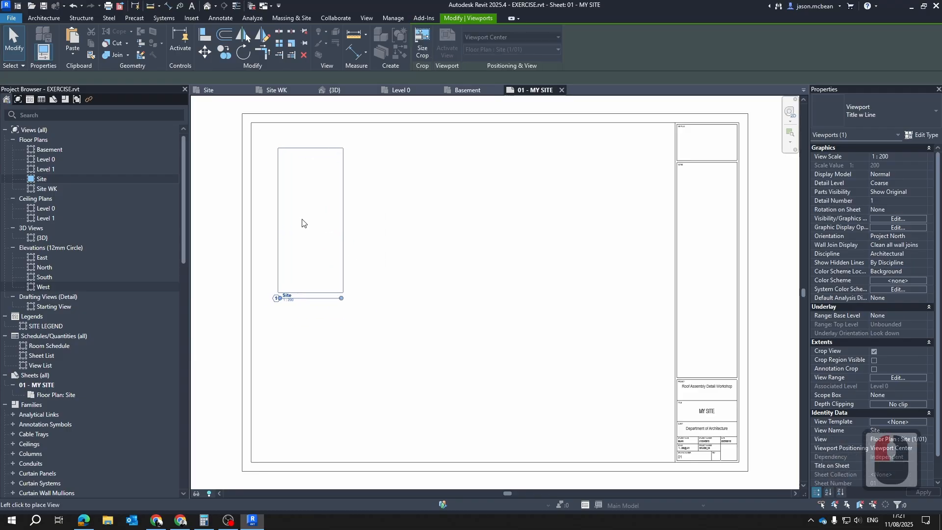
{"action": "left_click", "coordinate": [302, 223]}
{"action": "key", "text": "Escape"}
{"action": "key", "text": "Escape"}
Change the Site viewport on the sheet to the No Title type
{"action": "scroll", "coordinate": [289, 287], "scroll_direction": "up", "scroll_amount": 5}
{"action": "left_click", "coordinate": [485, 316]}
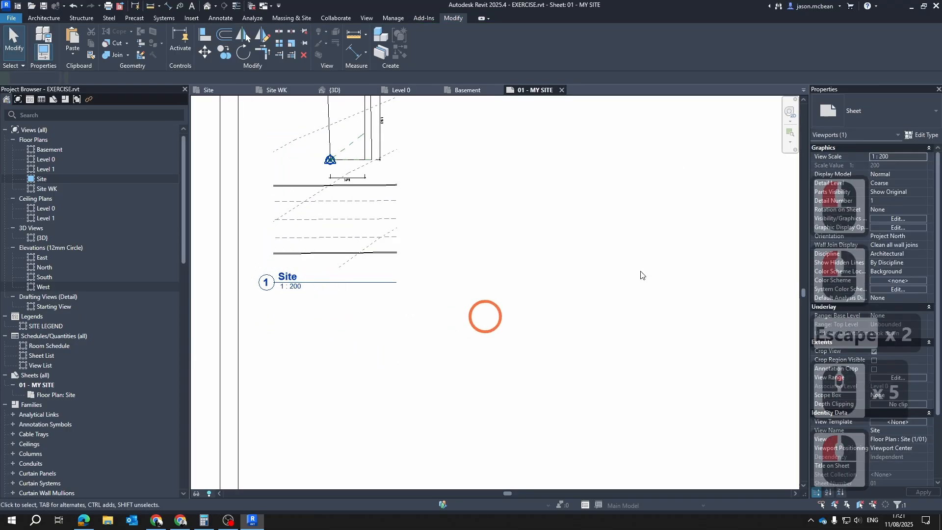
{"action": "left_click", "coordinate": [641, 275]}
{"action": "left_click", "coordinate": [900, 105]}
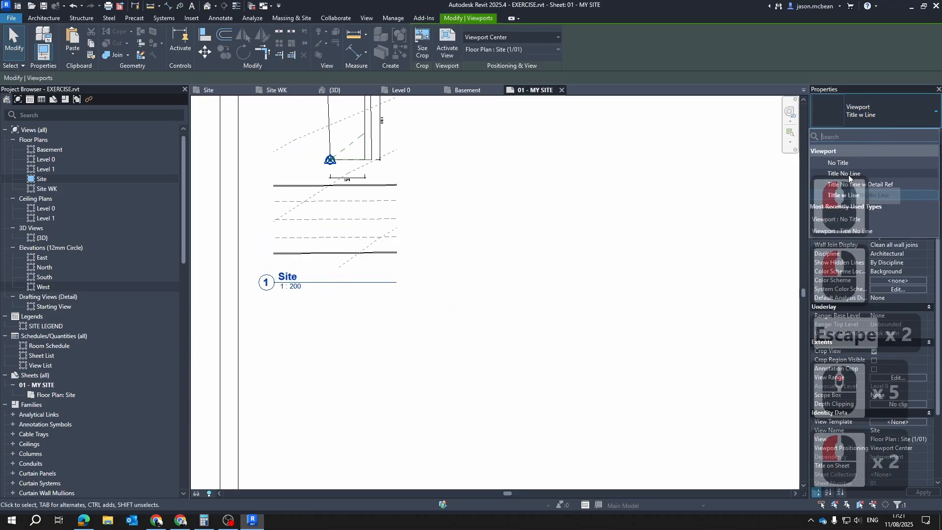
{"action": "left_click", "coordinate": [838, 164]}
{"action": "key", "text": "Escape"}
{"action": "scroll", "coordinate": [375, 301], "scroll_direction": "down", "scroll_amount": 4}
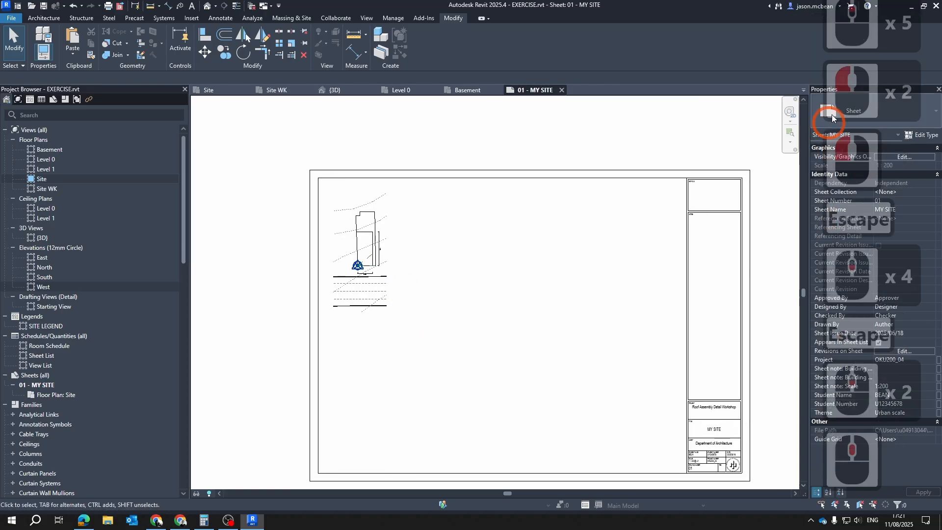
{"action": "left_click", "coordinate": [907, 113]}
{"action": "key", "text": "Escape"}
{"action": "key", "text": "Escape"}
{"action": "key", "text": "Escape"}
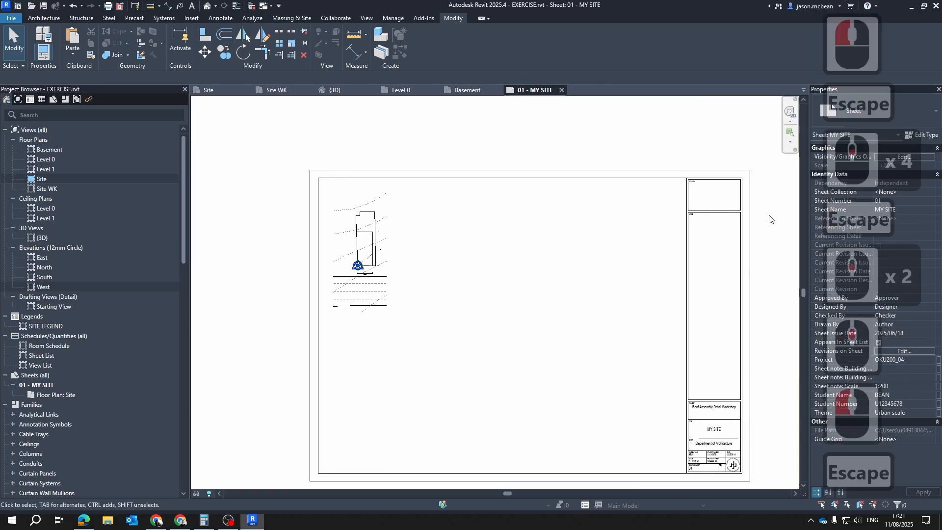
Set the Site viewport's type to Title No Line and check the title beneath the plan
{"action": "left_click", "coordinate": [361, 266]}
{"action": "left_click", "coordinate": [926, 124]}
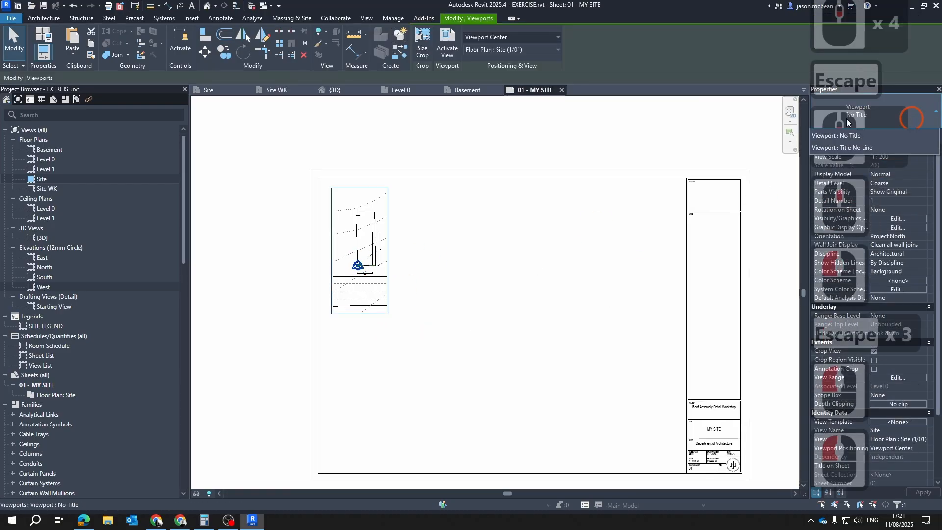
{"action": "left_click", "coordinate": [855, 175]}
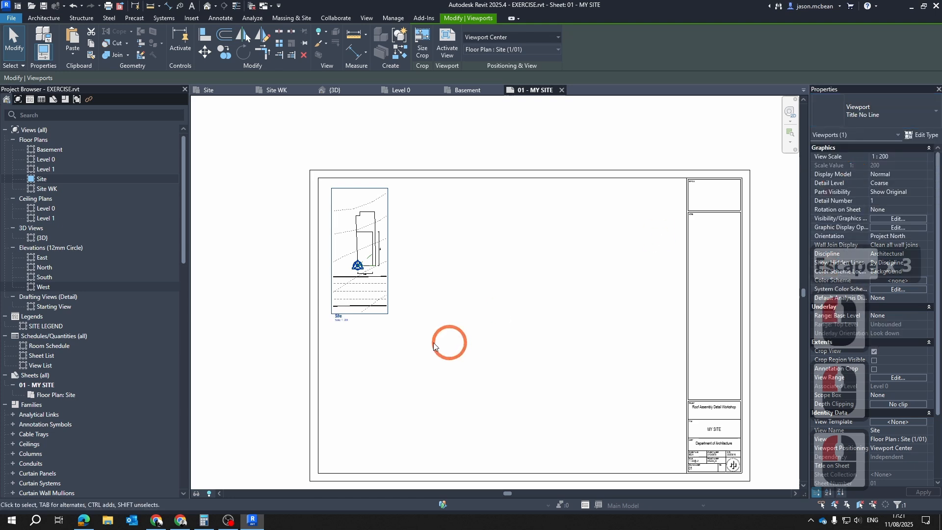
{"action": "key", "text": "Escape"}
{"action": "scroll", "coordinate": [338, 308], "scroll_direction": "up", "scroll_amount": 7}
{"action": "key", "text": "Escape"}
{"action": "key", "text": "Escape"}
{"action": "scroll", "coordinate": [350, 343], "scroll_direction": "up", "scroll_amount": 5}
{"action": "scroll", "coordinate": [360, 324], "scroll_direction": "down", "scroll_amount": 5}
{"action": "key", "text": "Escape"}
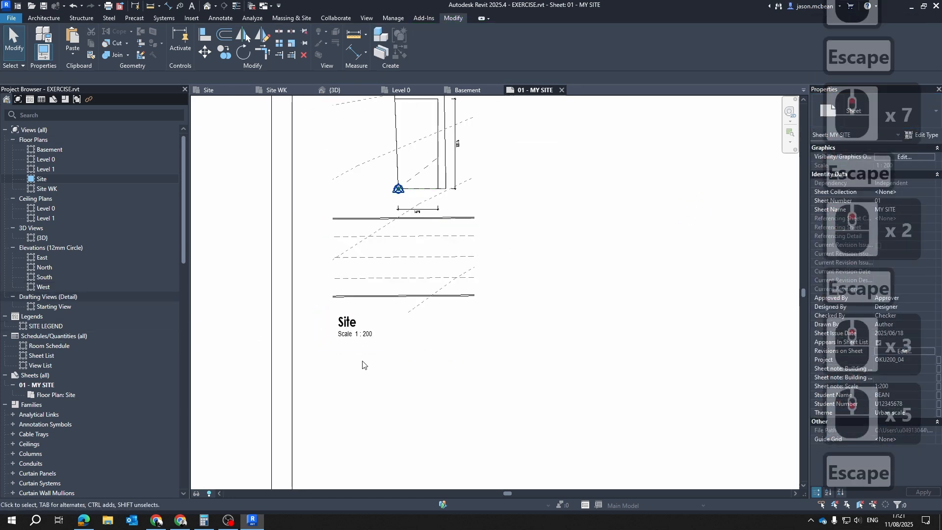
Move the Site viewport down to the middle of the sheet's height, keeping it near the left border
{"action": "scroll", "coordinate": [301, 432], "scroll_direction": "down", "scroll_amount": 6}
{"action": "left_click", "coordinate": [333, 264]}
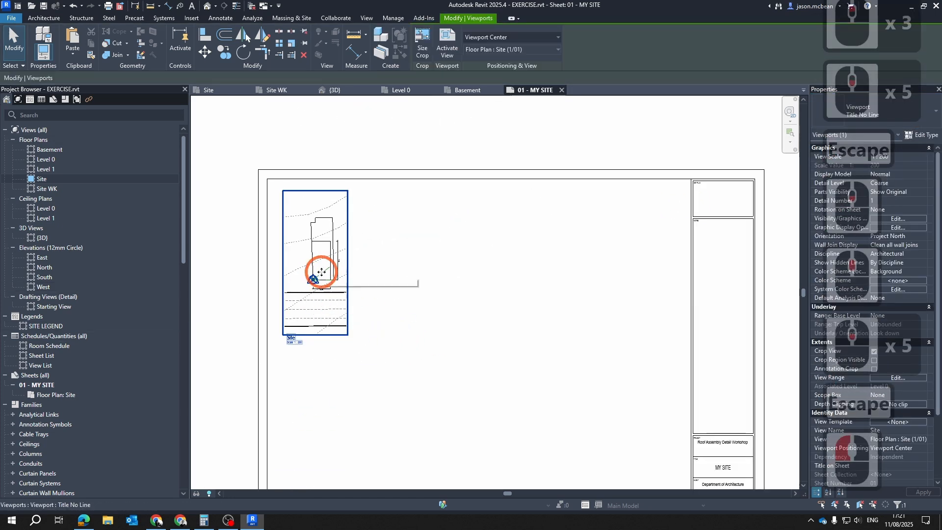
{"action": "left_click_drag", "start_coordinate": [322, 272], "coordinate": [330, 335]}
{"action": "key", "text": "Escape"}
{"action": "middle_click_drag", "start_coordinate": [380, 366], "coordinate": [342, 350]}
{"action": "scroll", "coordinate": [269, 320], "scroll_direction": "down", "scroll_amount": 5}
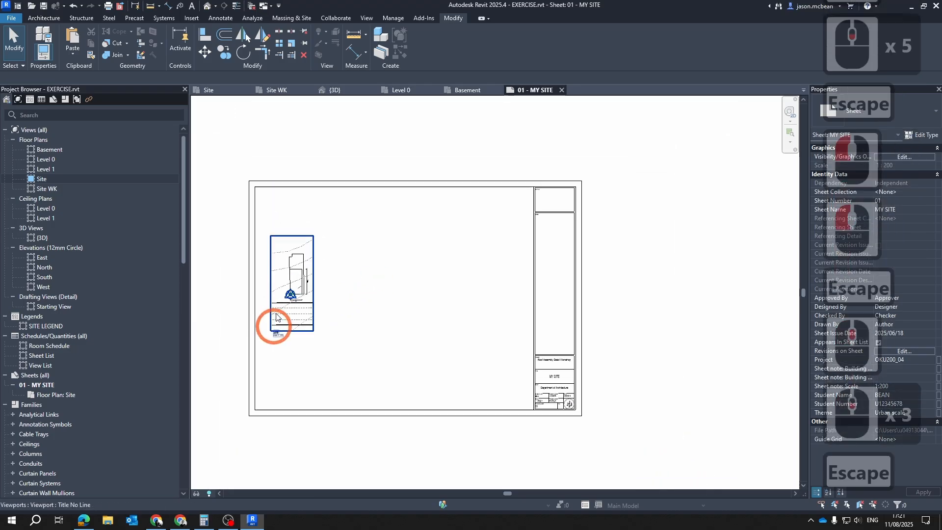
{"action": "key", "text": "Escape"}
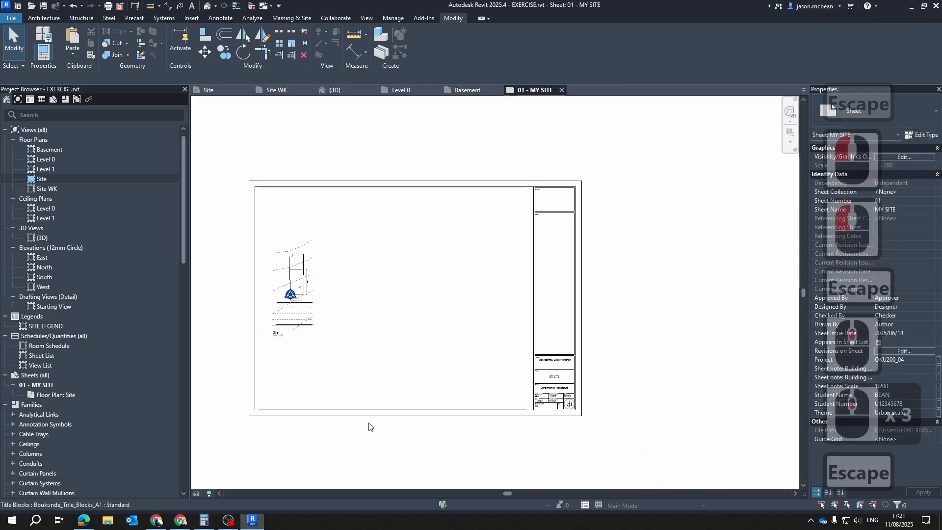
Inspect the Site viewport on the sheet, and switch to Microsoft Edge to compare it with the Existing Site PDF layout
{"action": "left_click", "coordinate": [295, 283]}
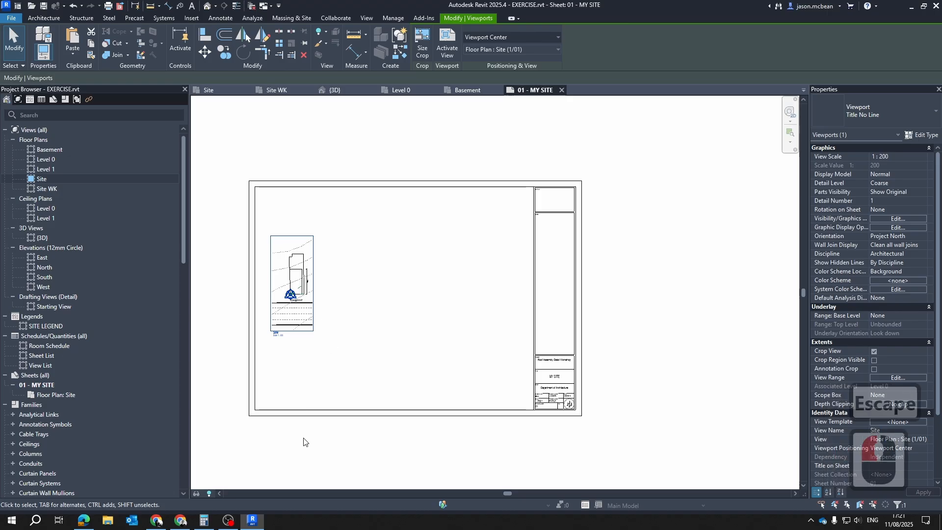
{"action": "middle_click_drag", "start_coordinate": [345, 355], "coordinate": [393, 386]}
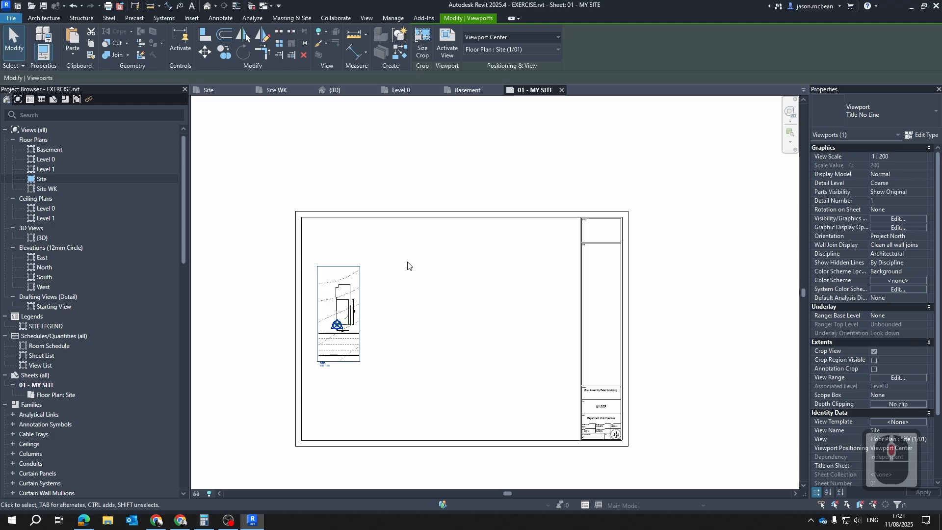
{"action": "scroll", "coordinate": [407, 265], "scroll_direction": "up", "scroll_amount": 4}
{"action": "key", "text": "Escape"}
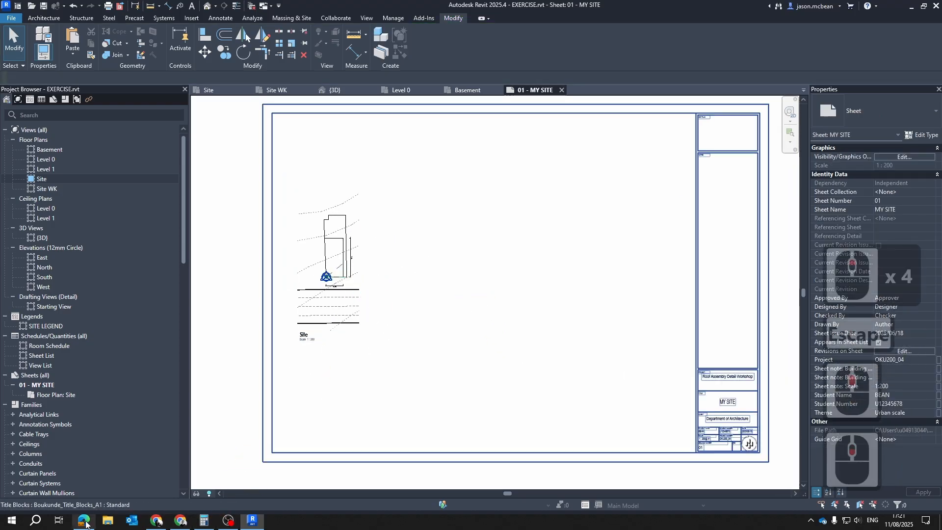
{"action": "left_click", "coordinate": [84, 521]}
{"action": "scroll", "coordinate": [335, 313], "scroll_direction": "up", "scroll_amount": 4}
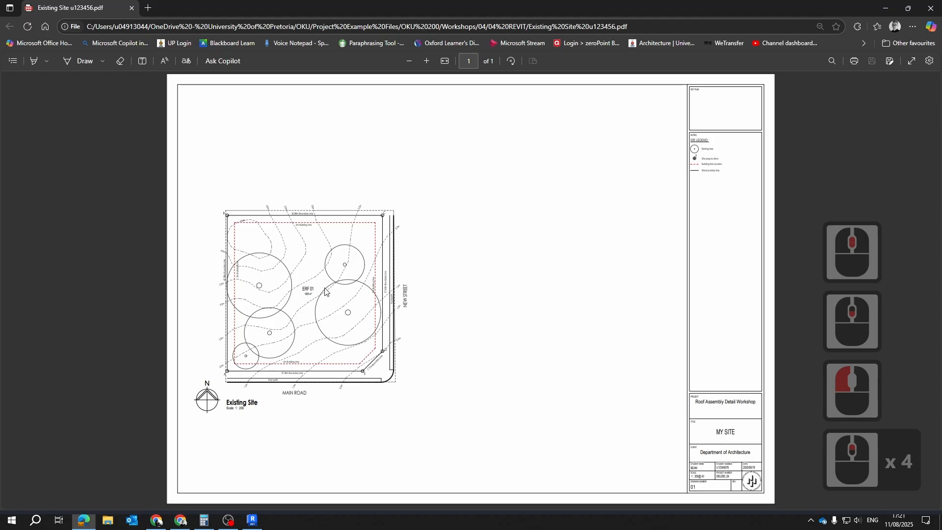
{"action": "key", "text": "Escape"}
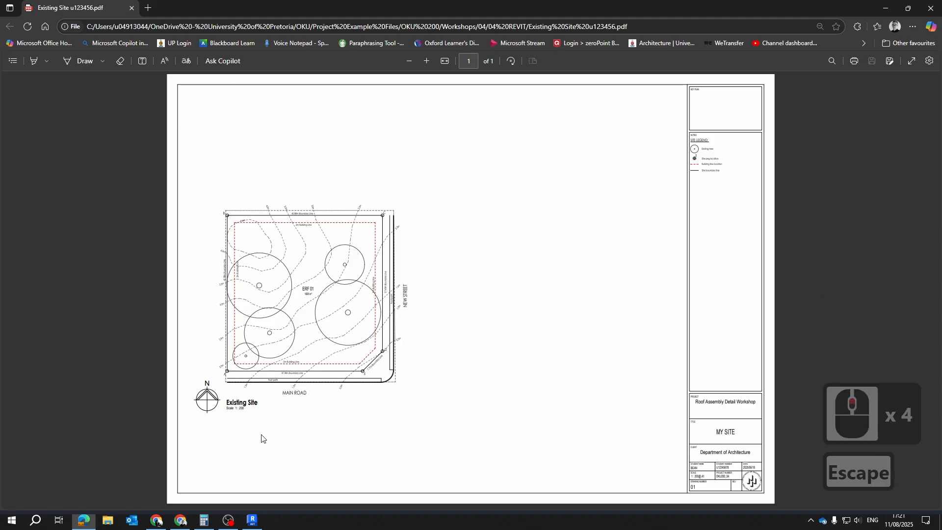